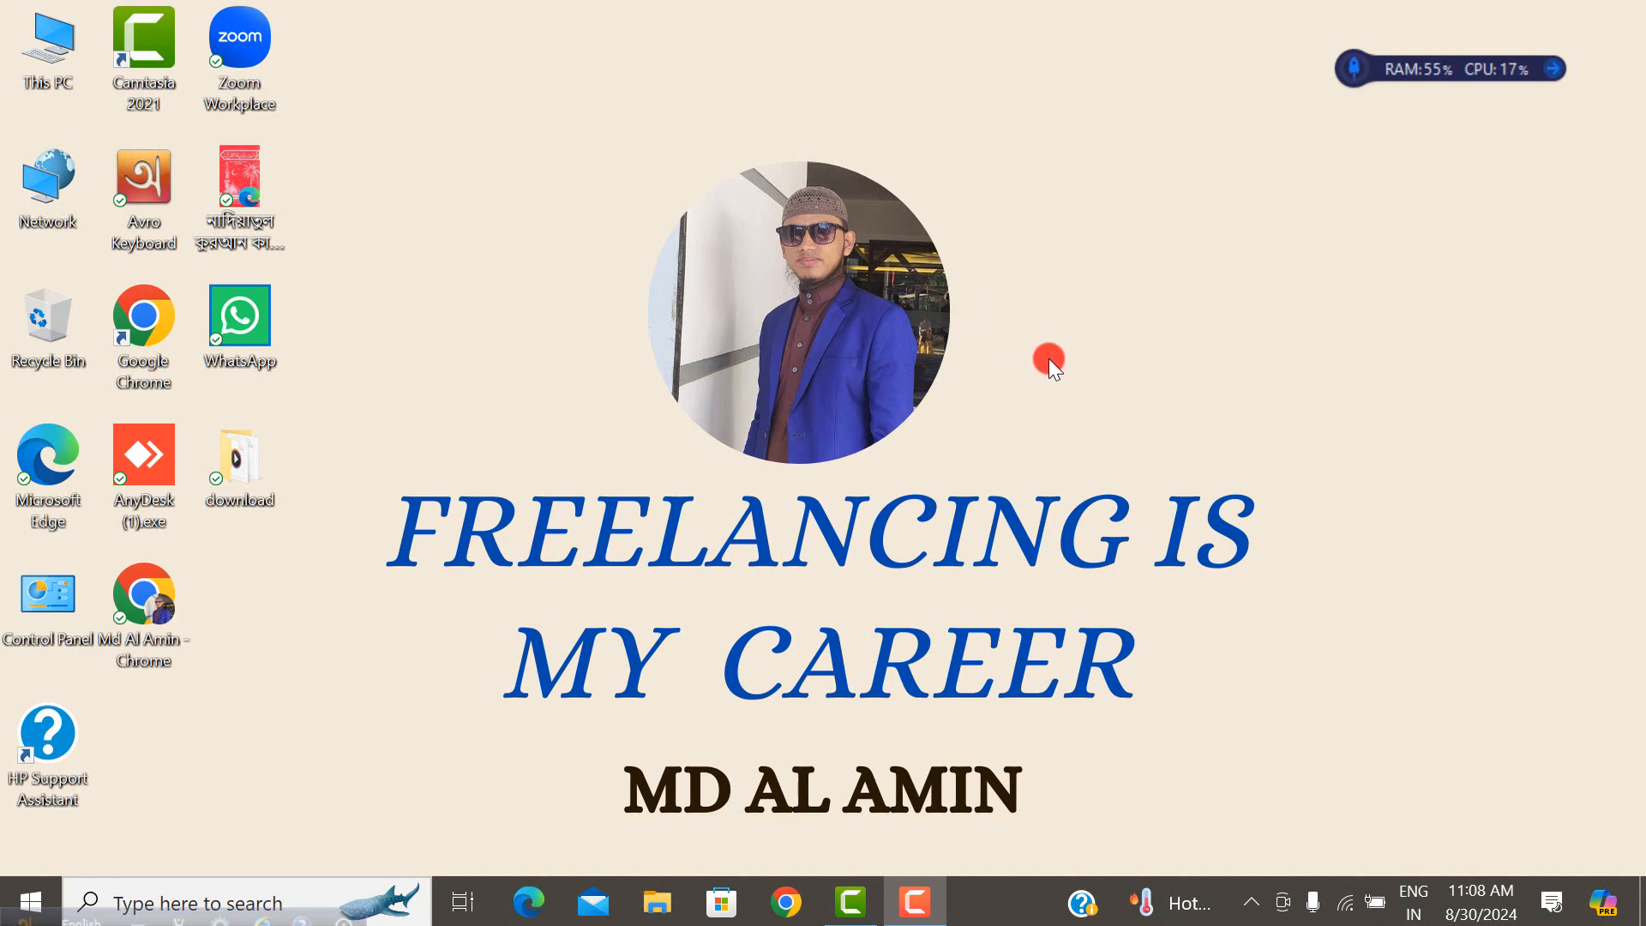
- Launch Chrome with the user's profile and search Google for 'upwork' from the address bar
double_click(129, 651)
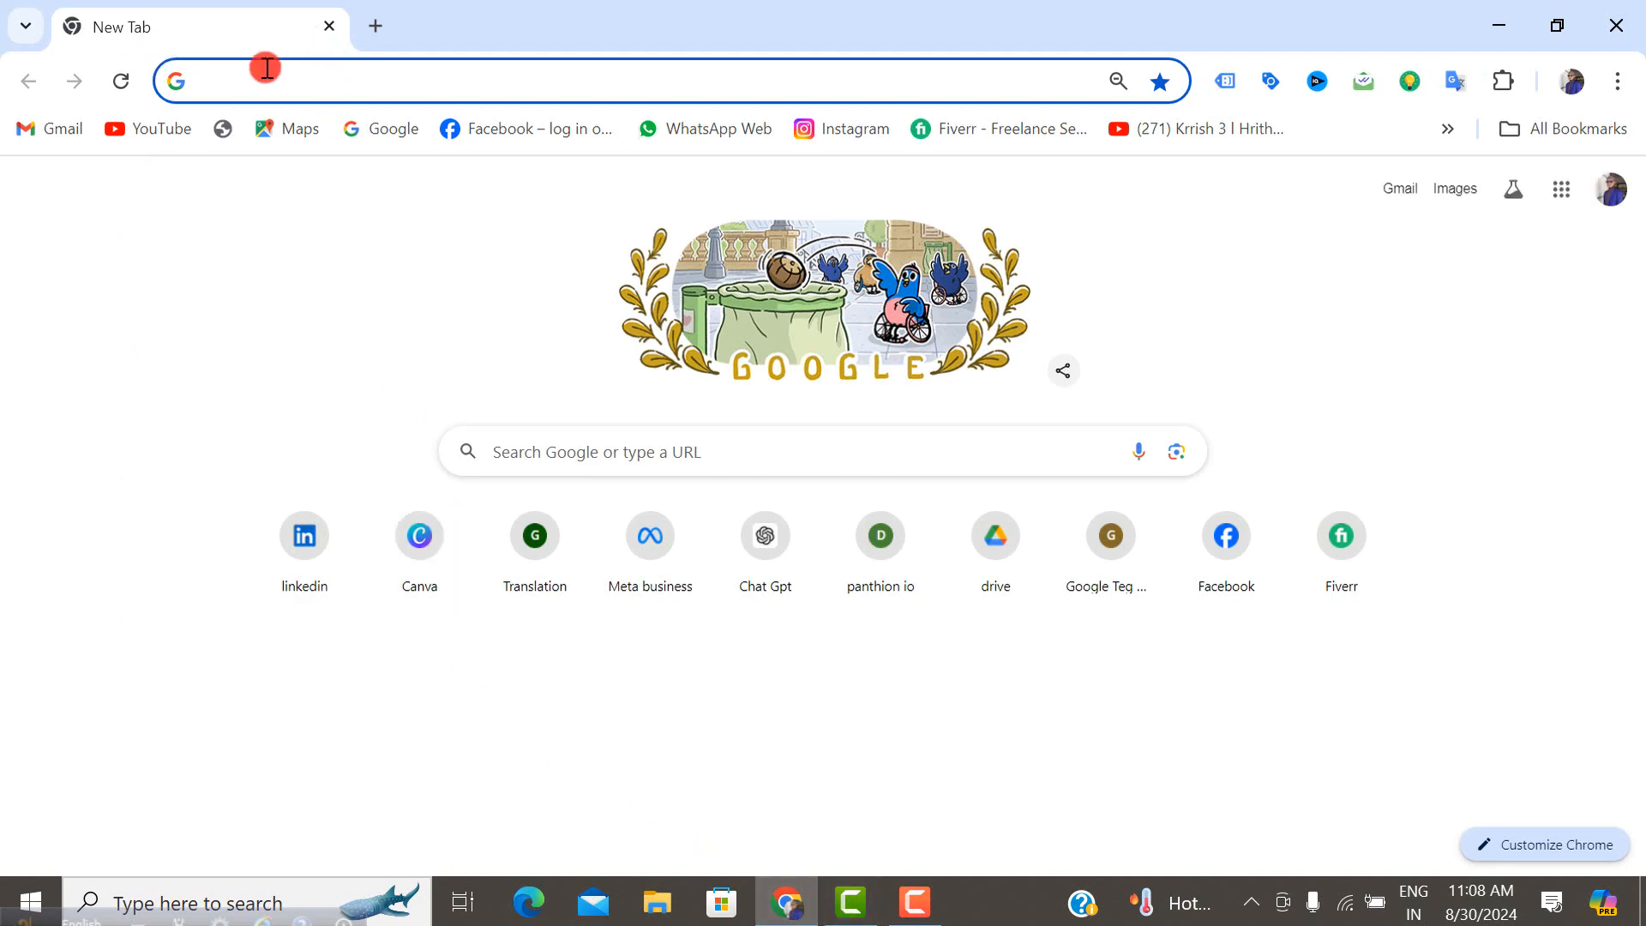
click(213, 80)
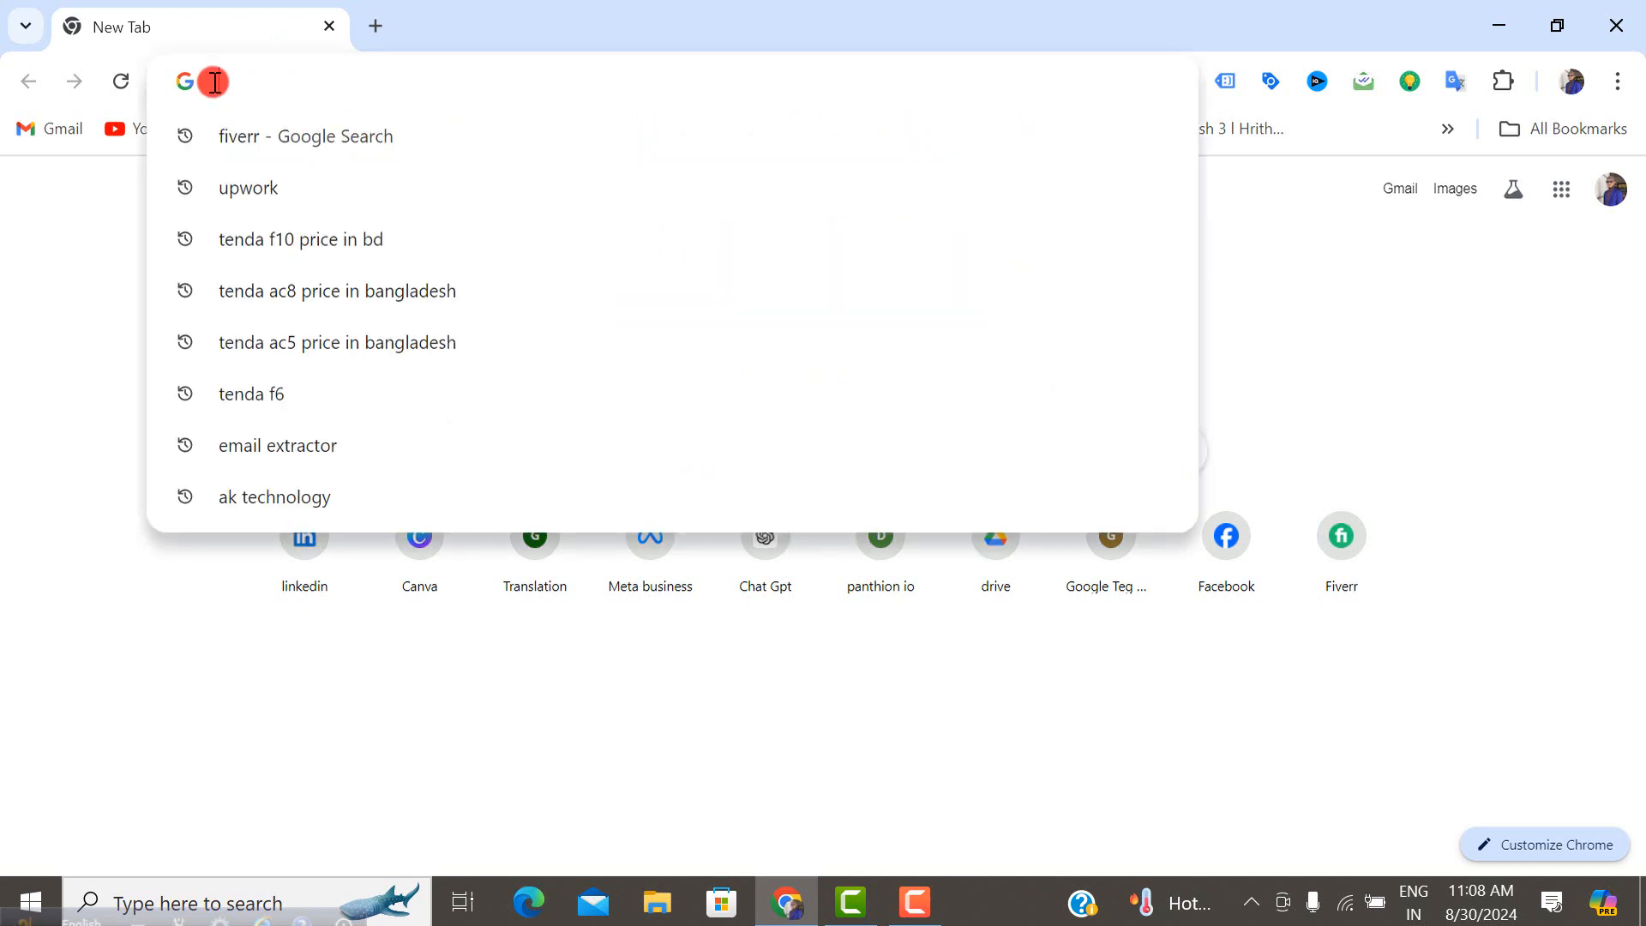
text(Up)
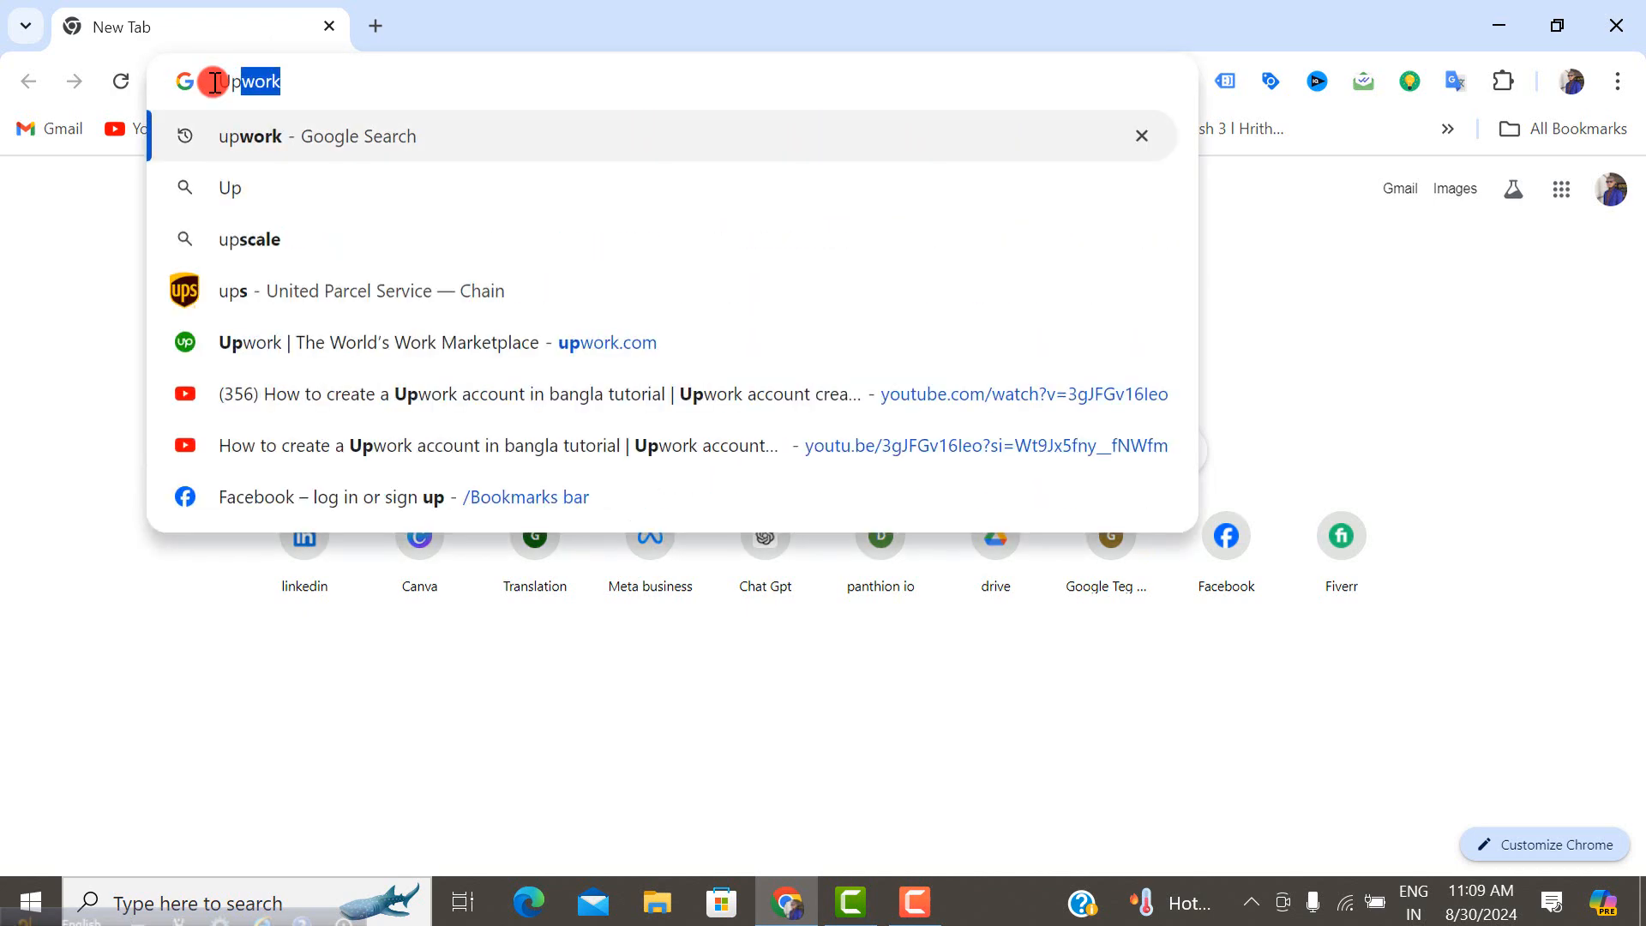
text(work)
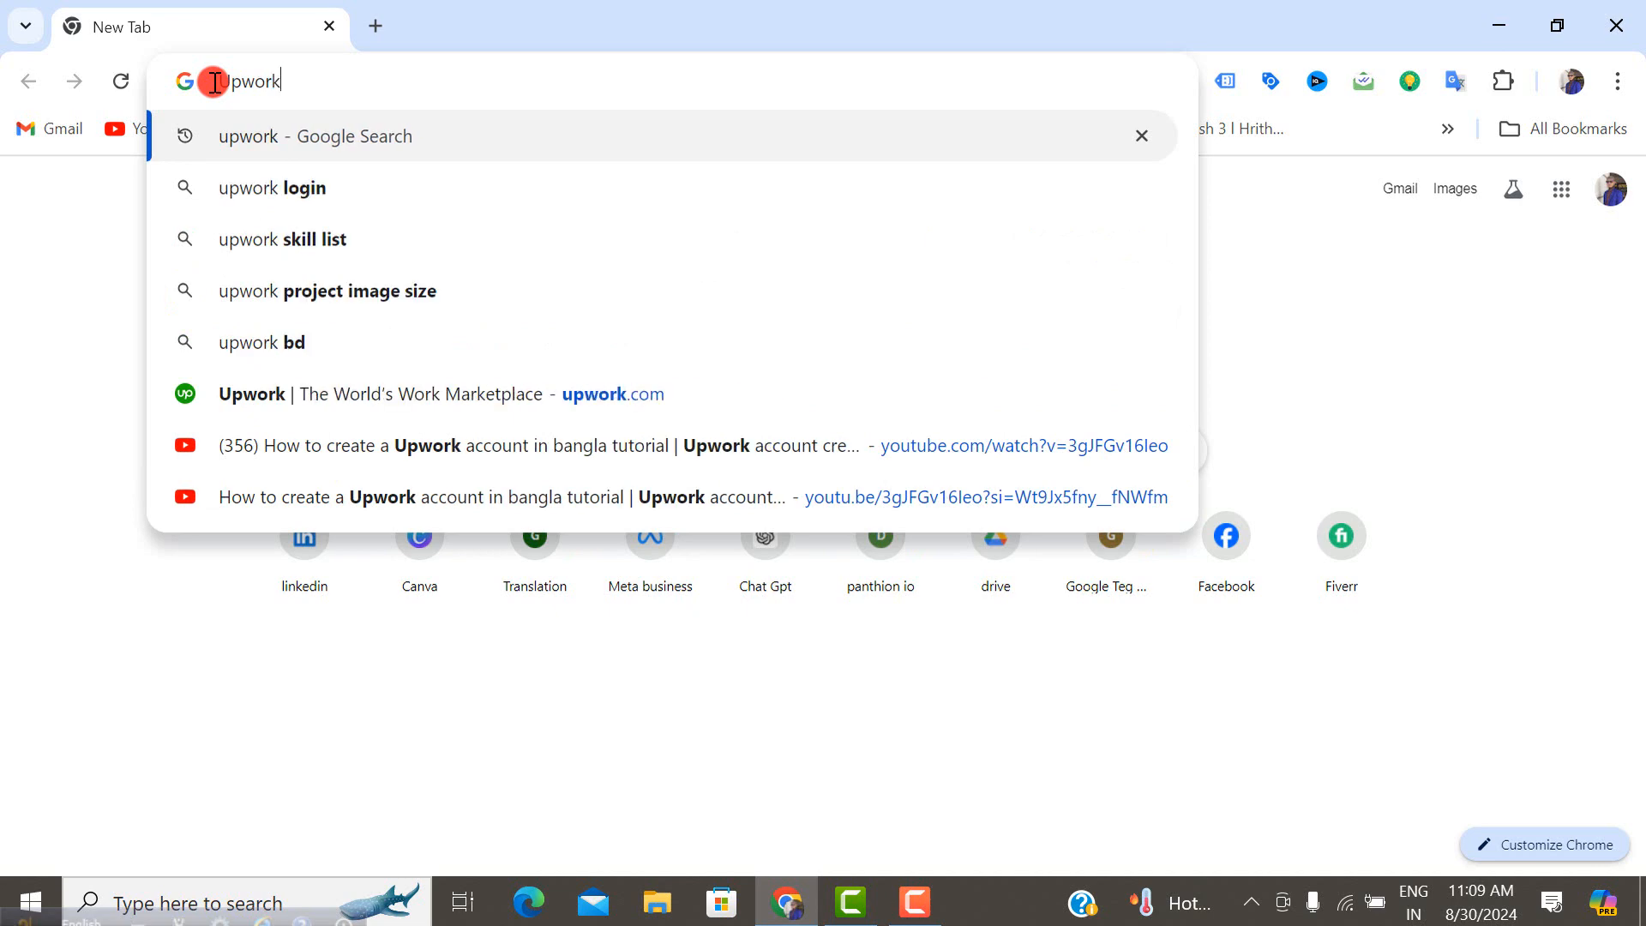
click(285, 143)
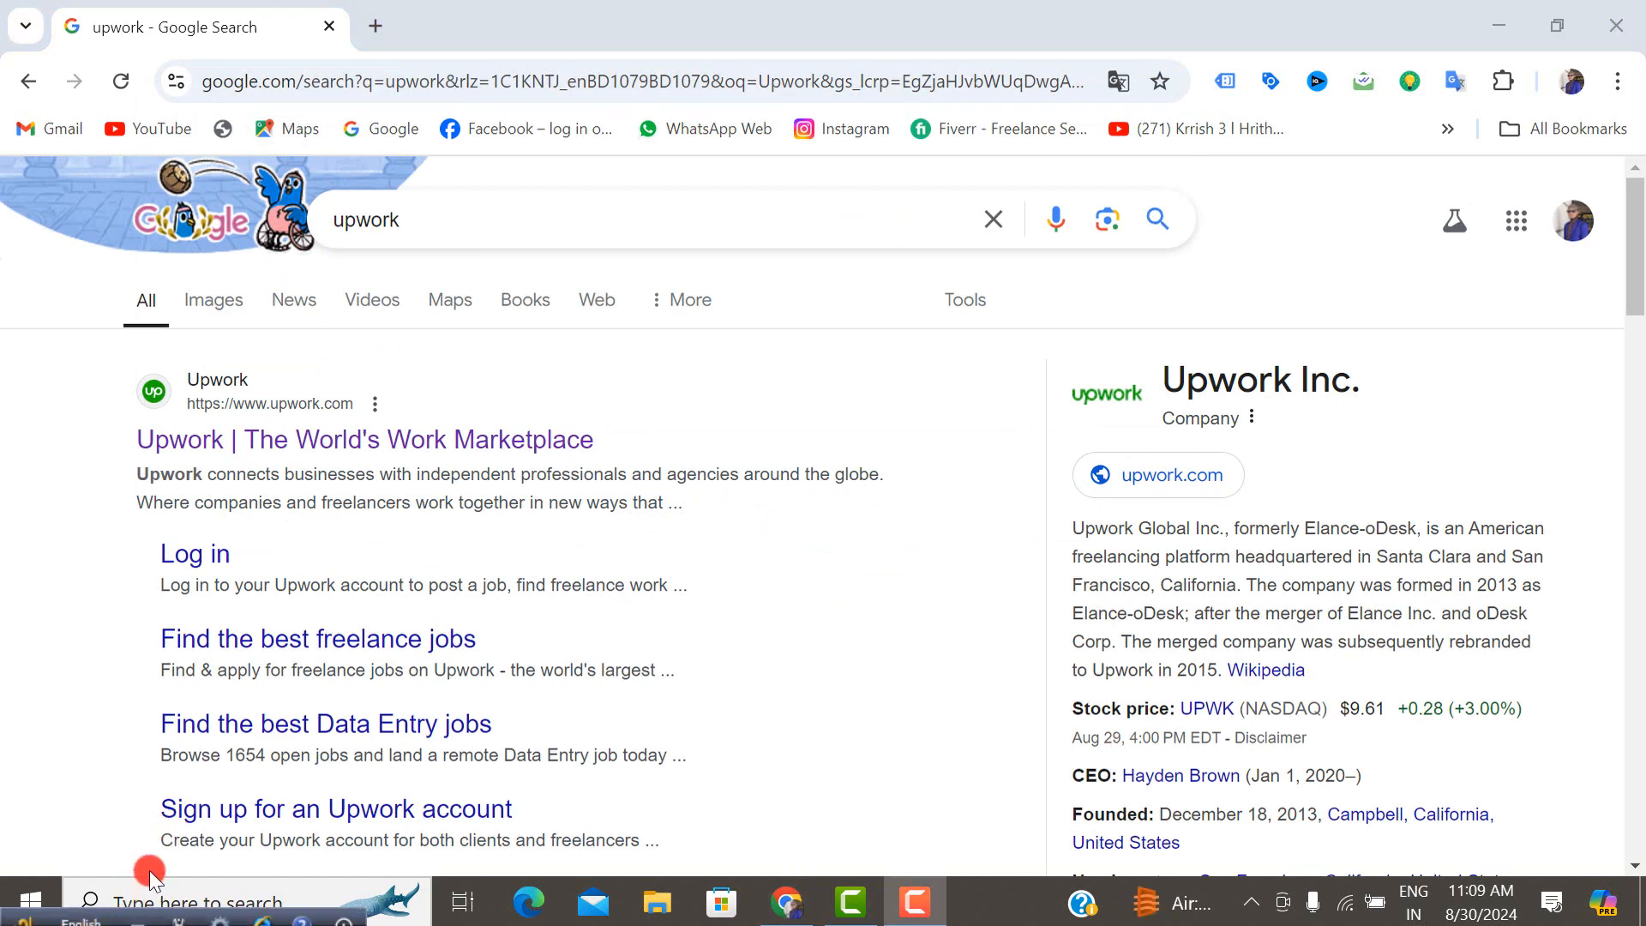
- Open the official Upwork website, dismiss the cookie notice and start signing up
click(289, 442)
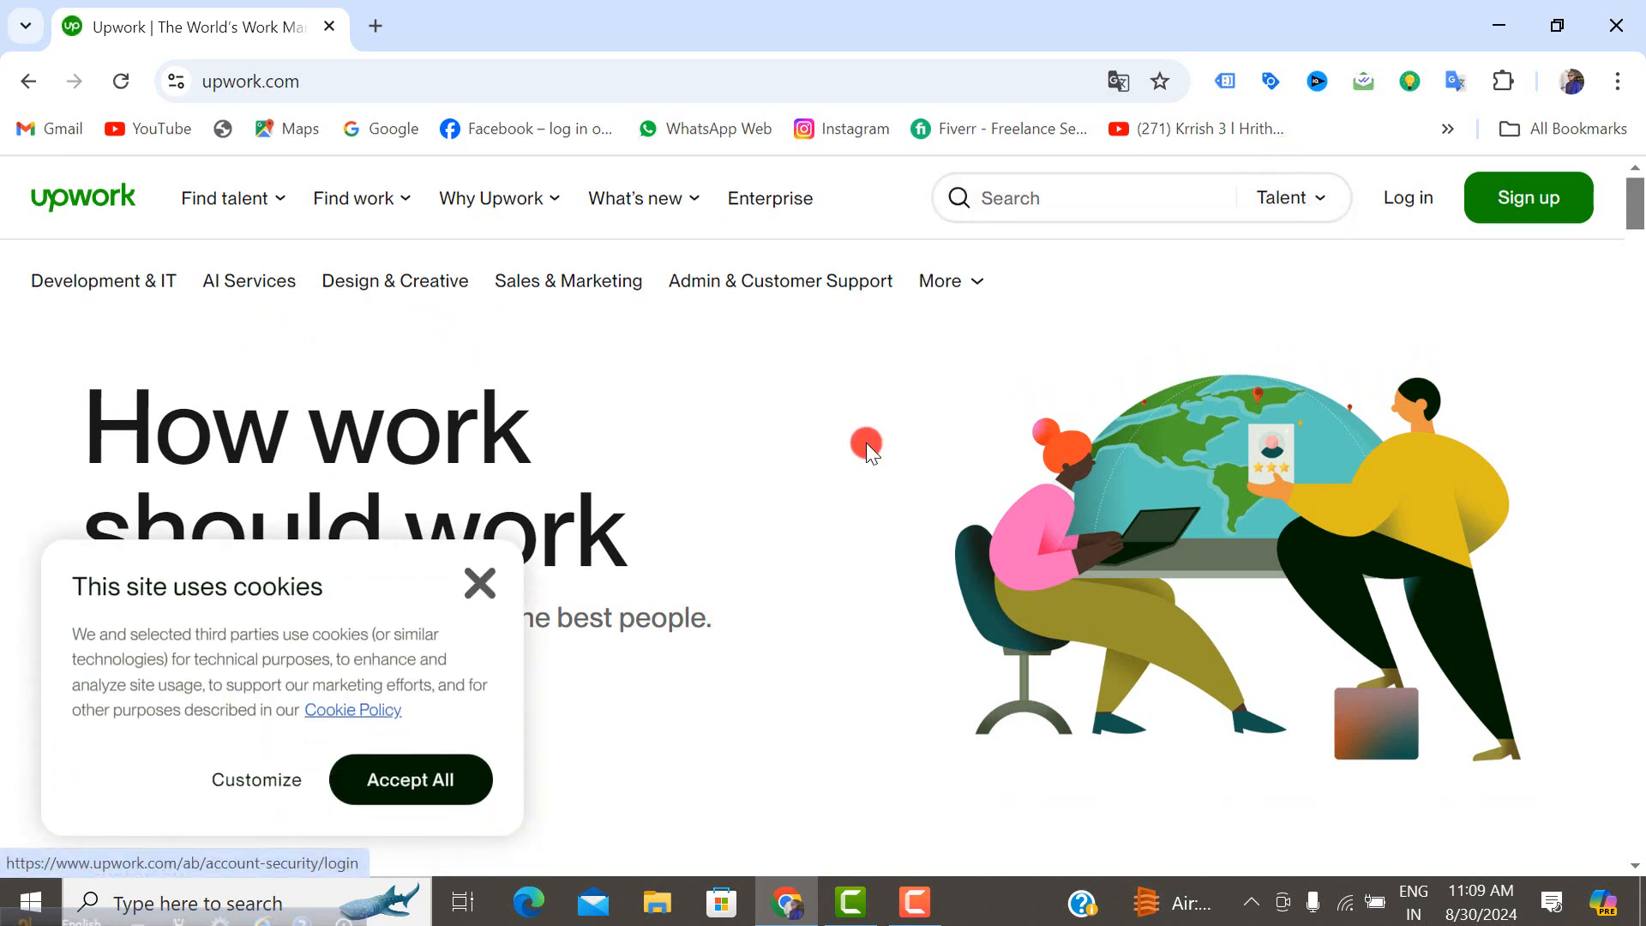
click(504, 591)
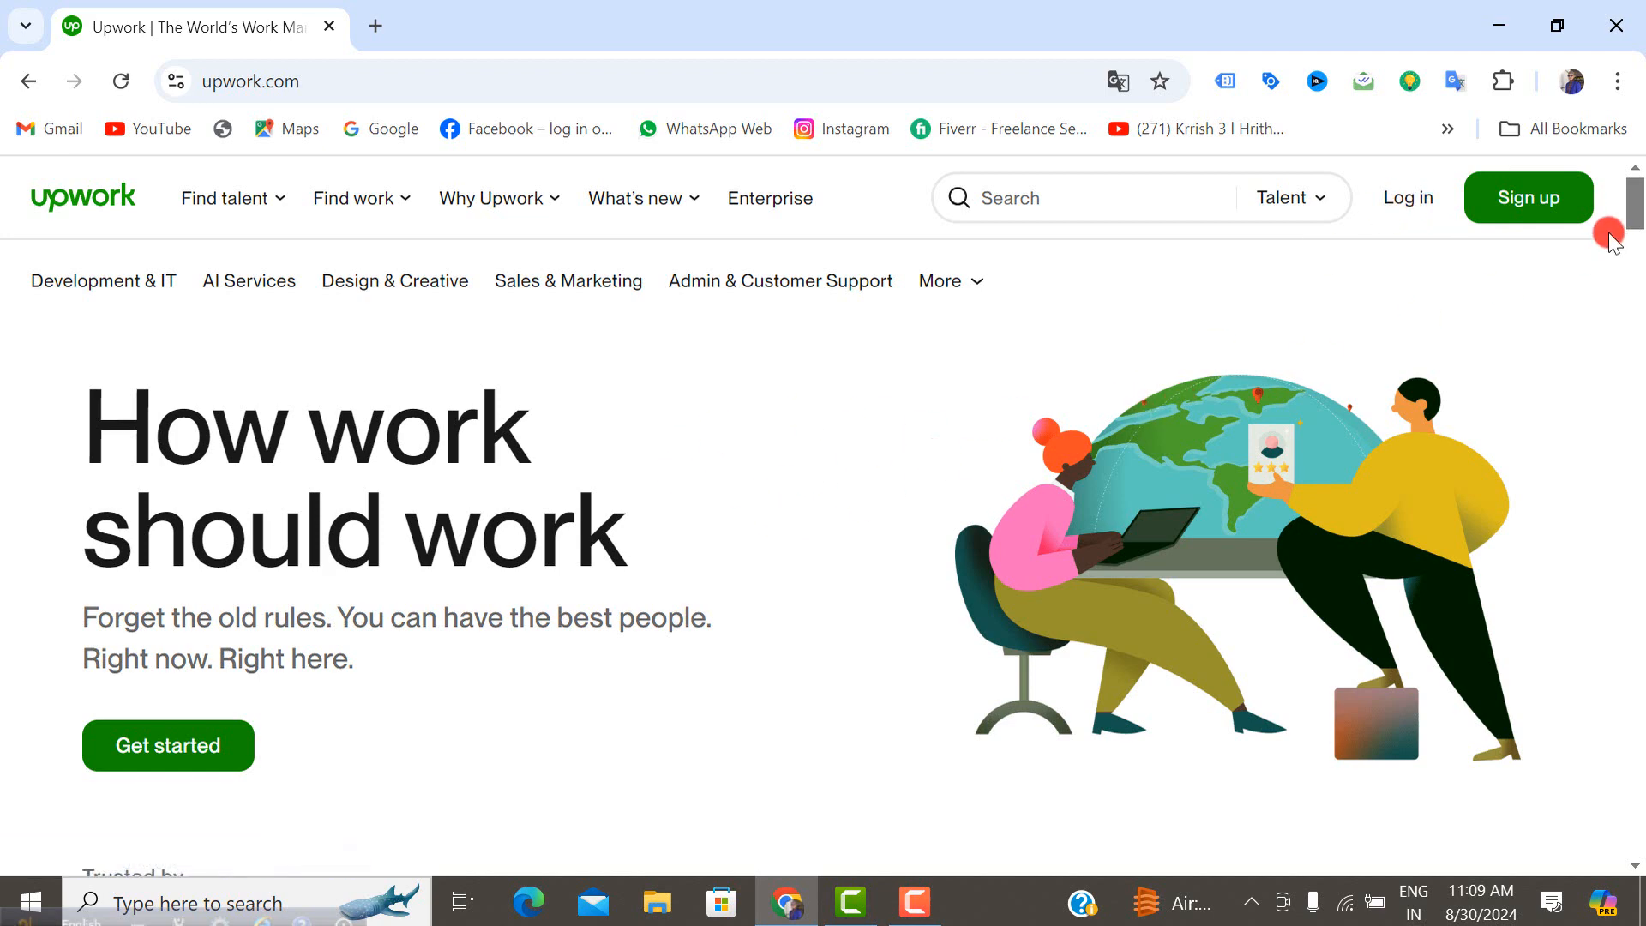
click(1550, 200)
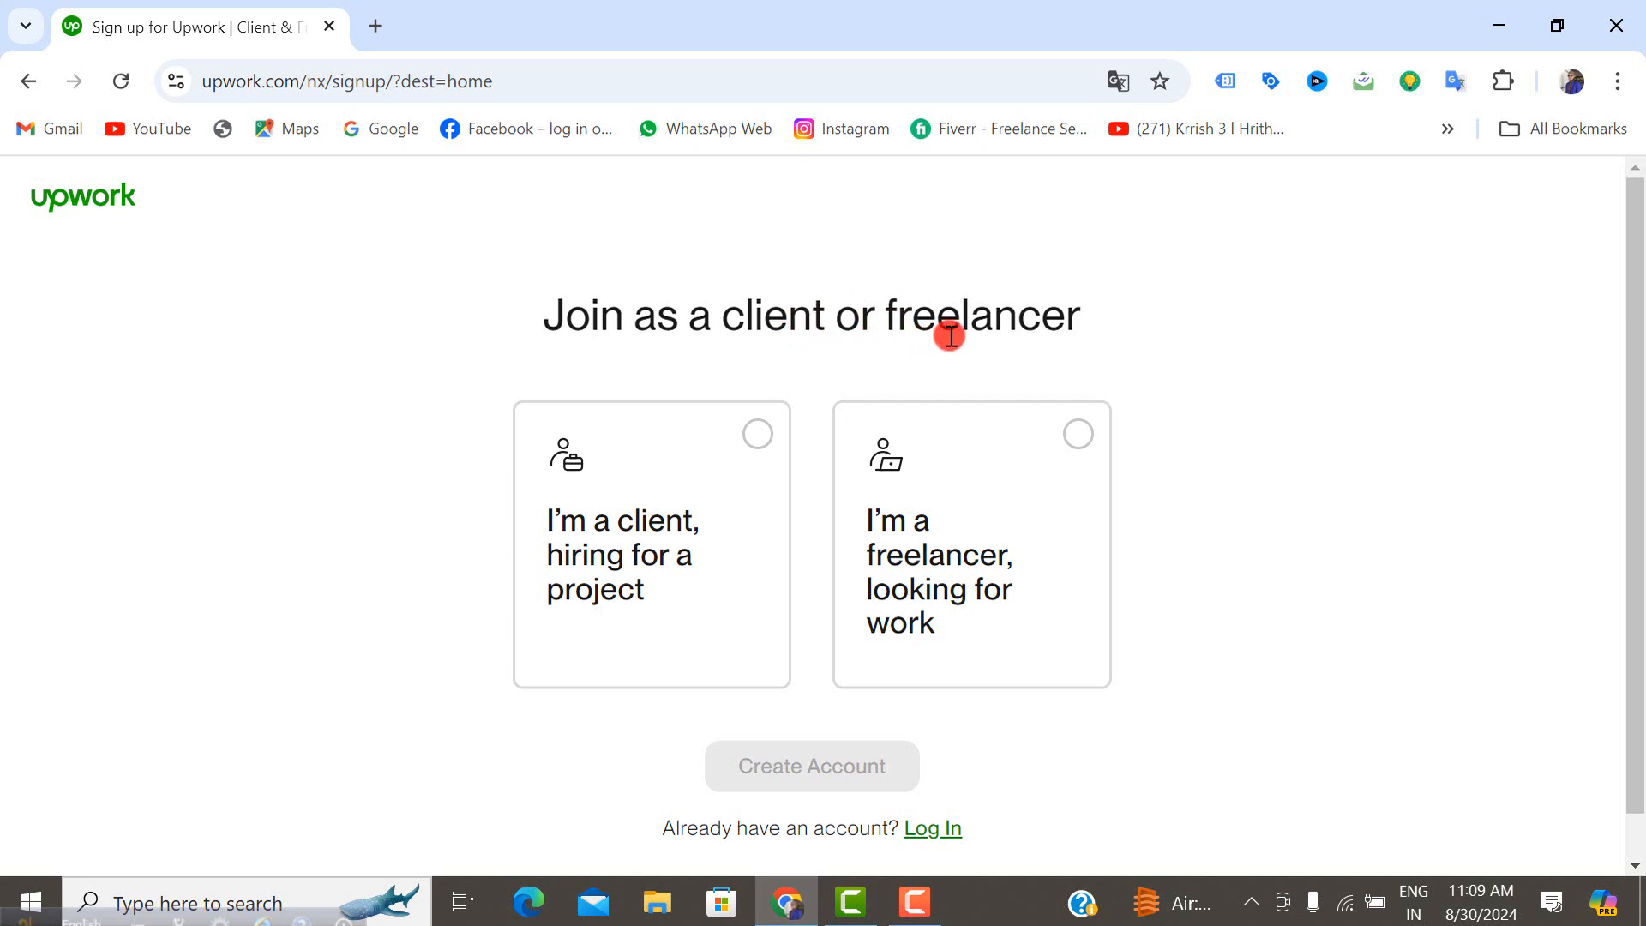
- Choose 'I'm a freelancer, looking for work' and continue to the freelancer sign-up form
drag(1117, 326, 481, 309)
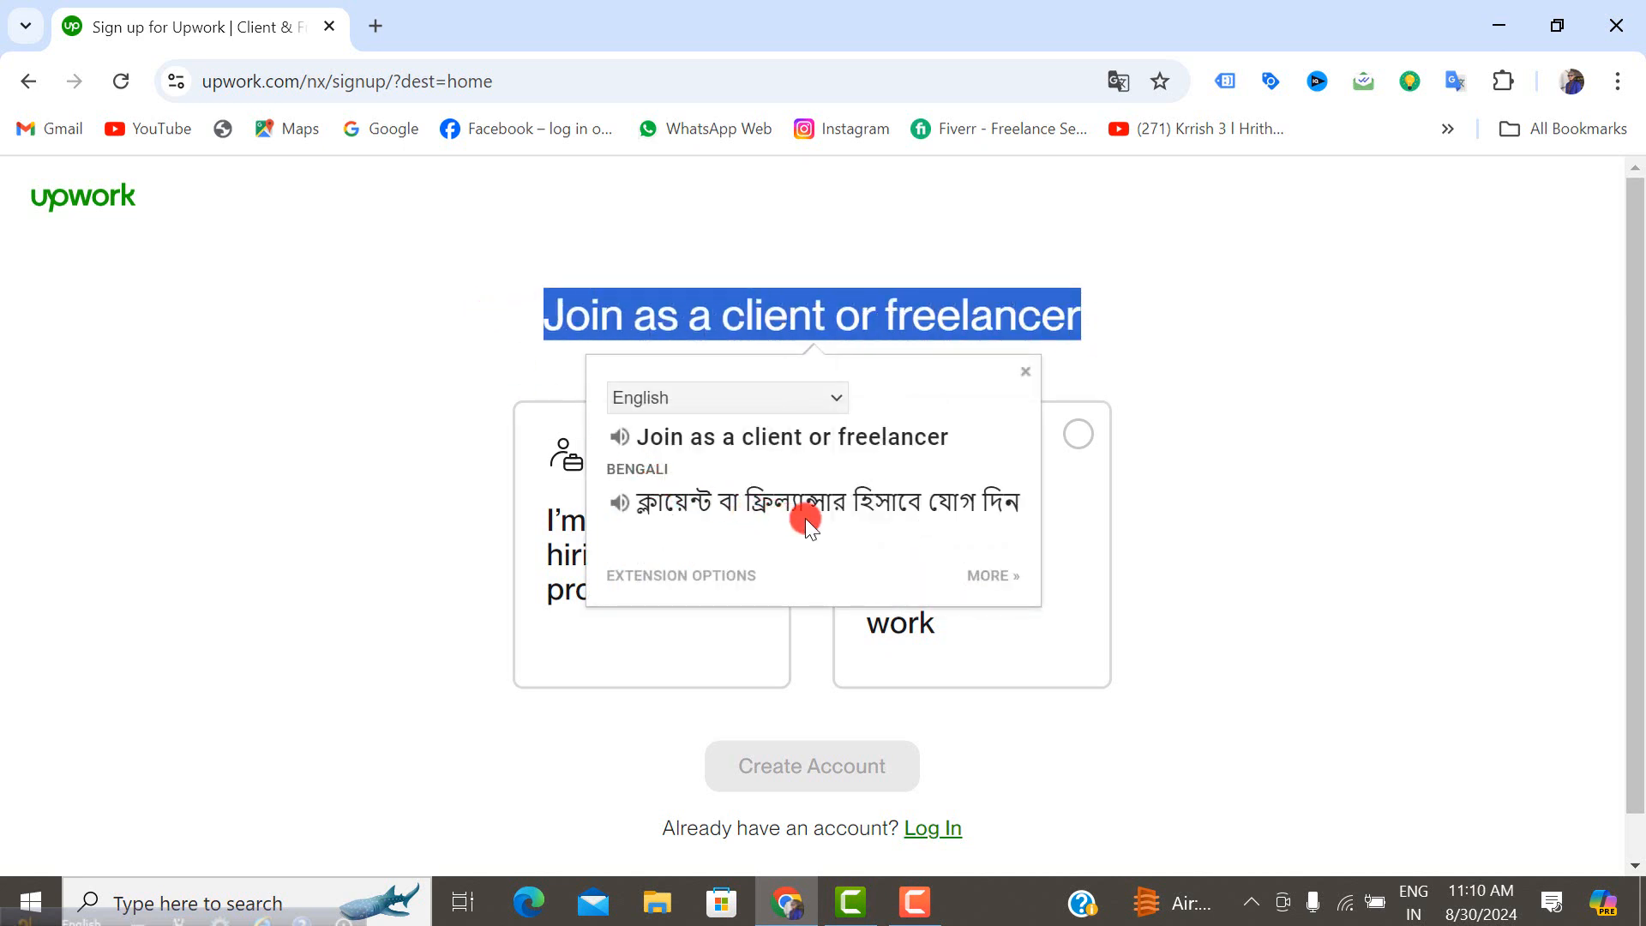
click(1185, 429)
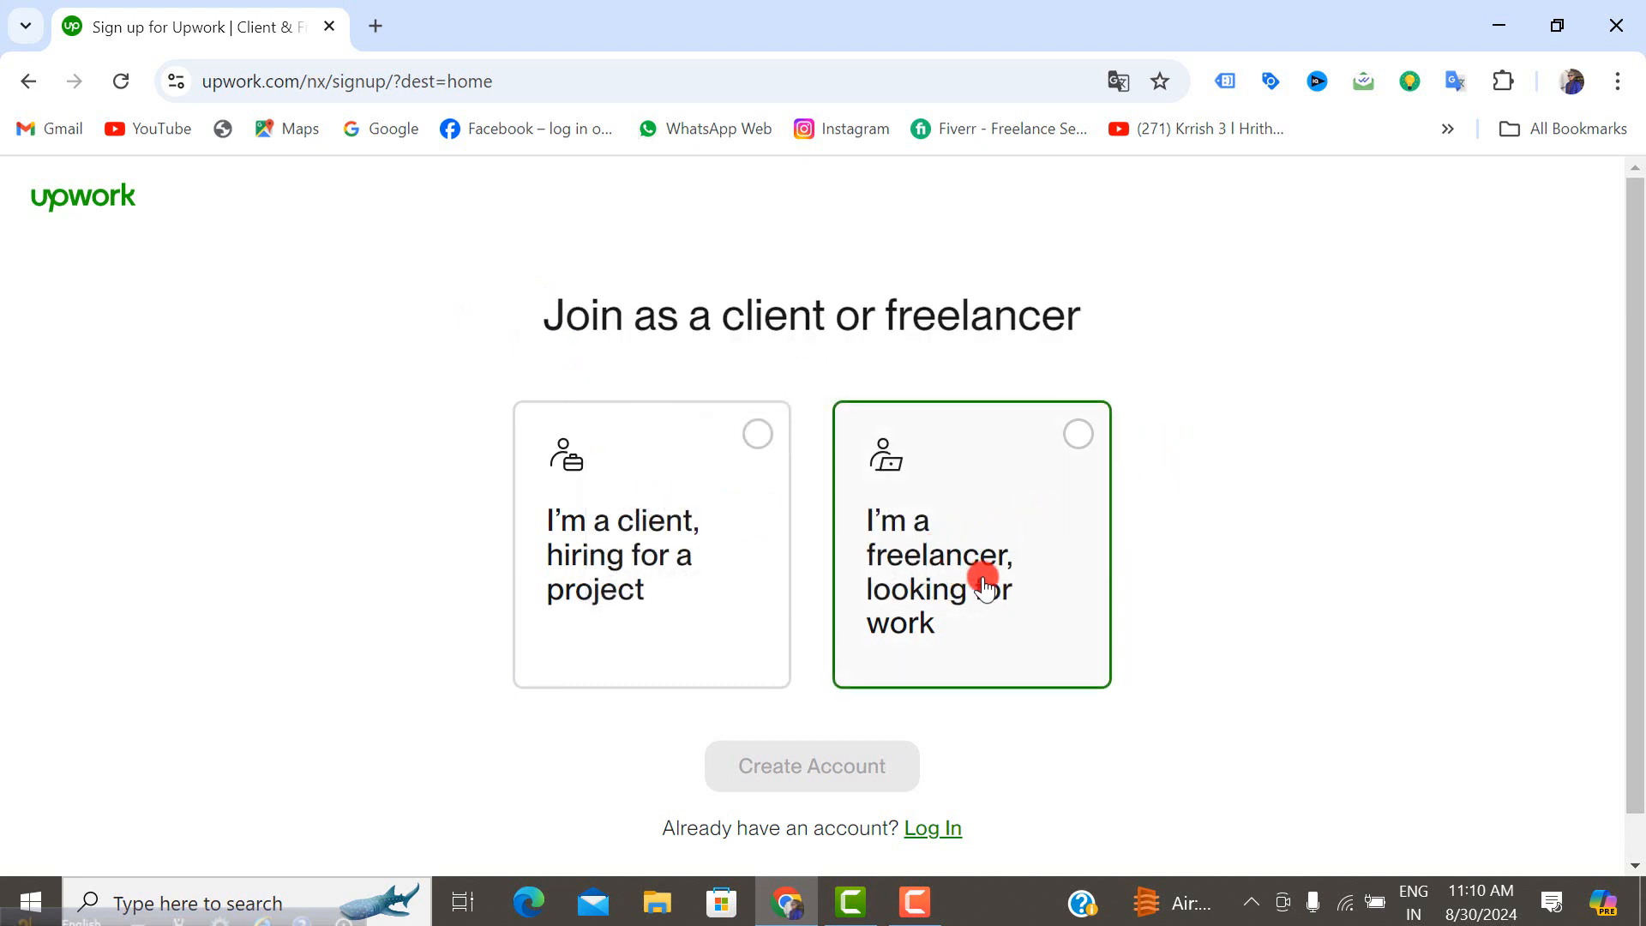
click(1077, 437)
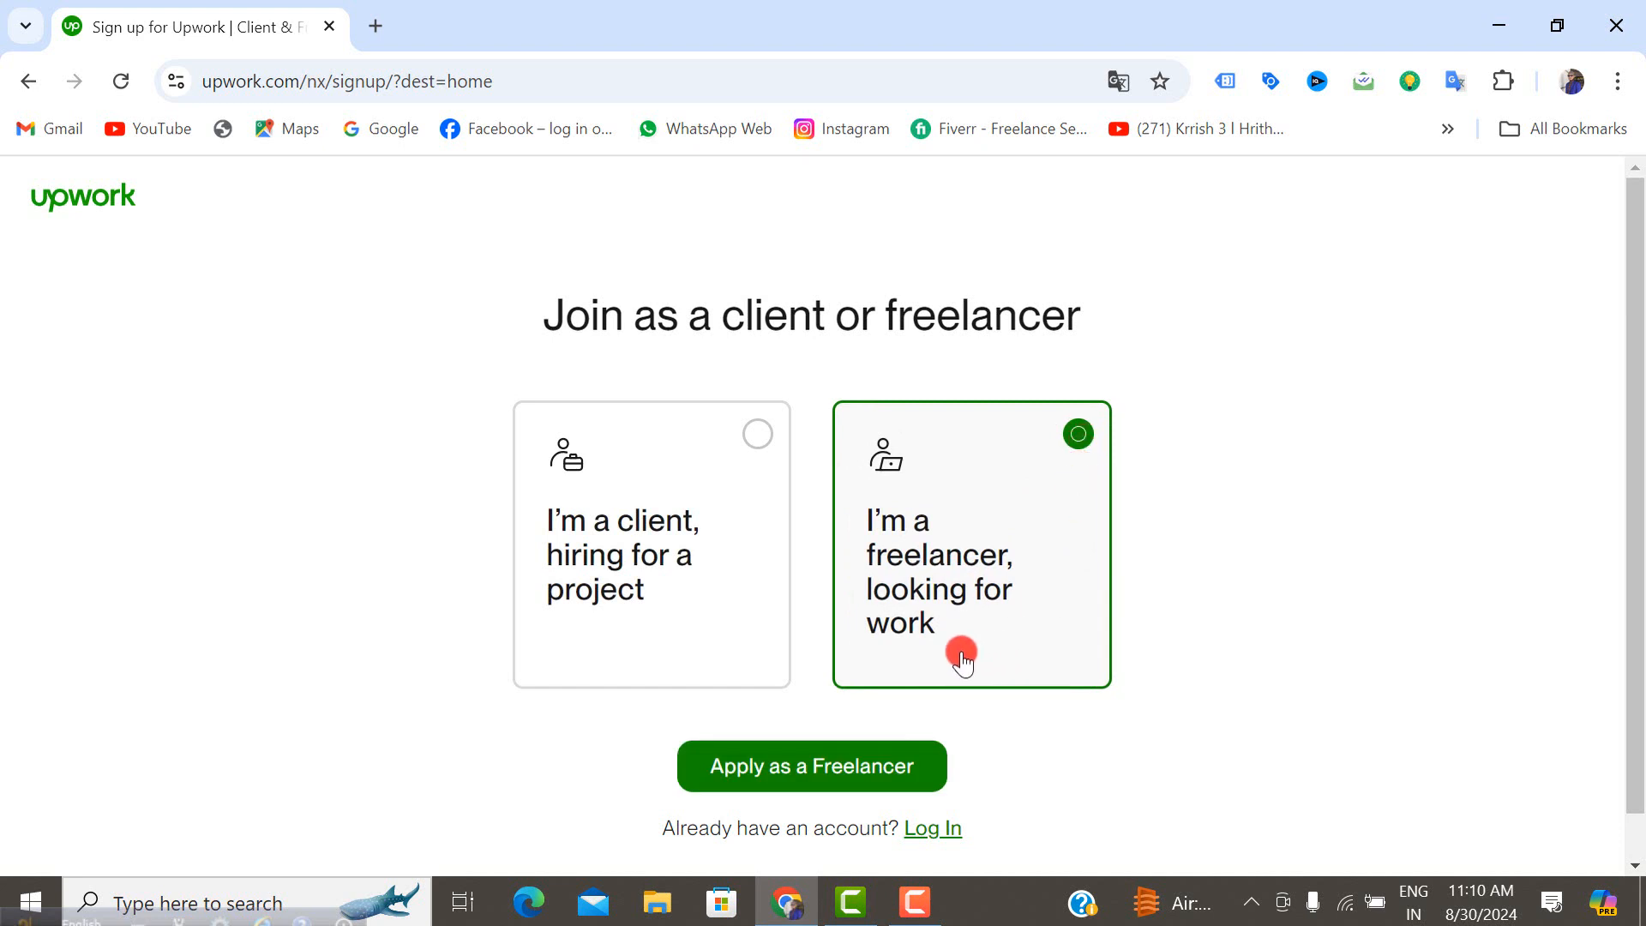
click(829, 776)
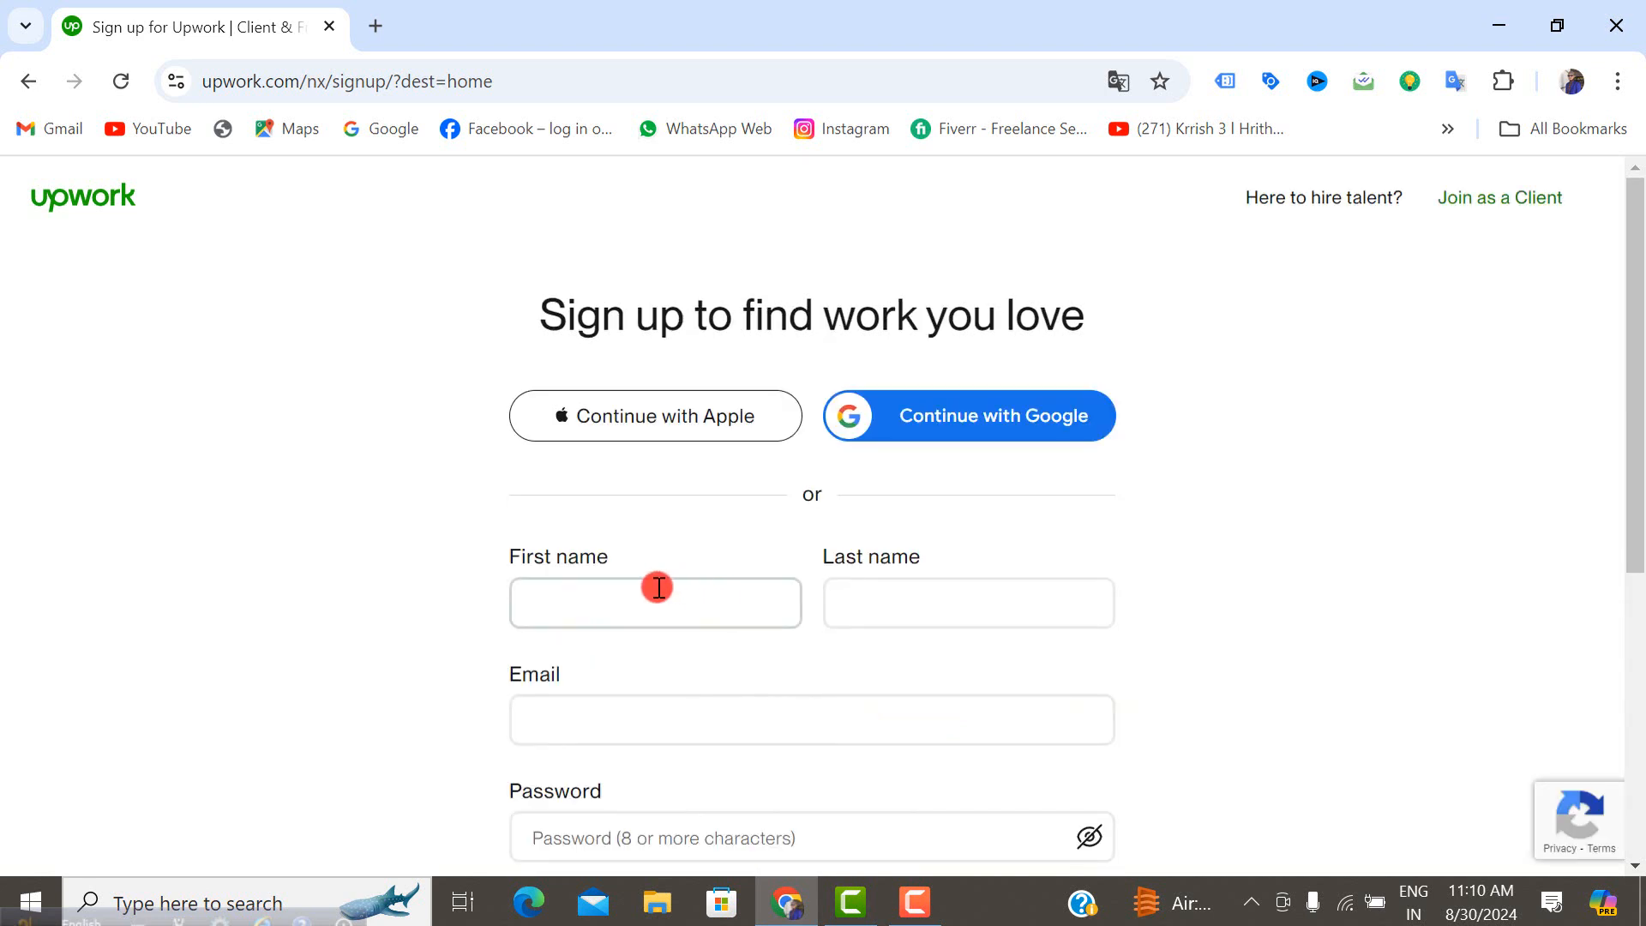
- Type the user's first name and last name into the sign-up name fields
scroll(657, 584, down, 1)
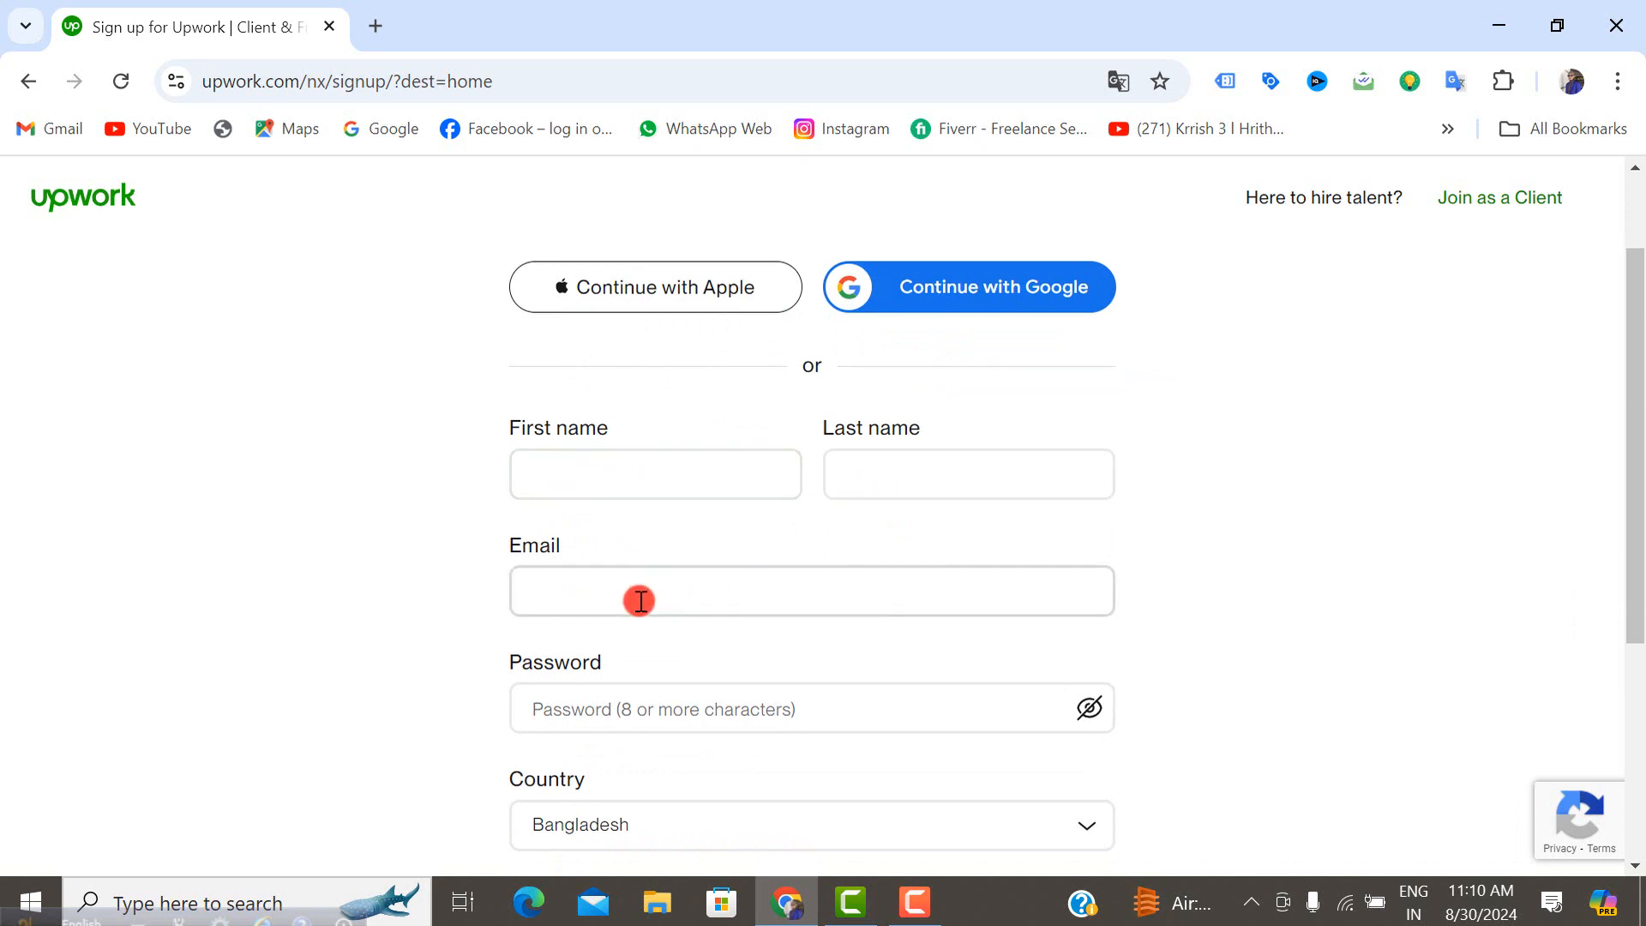
click(536, 480)
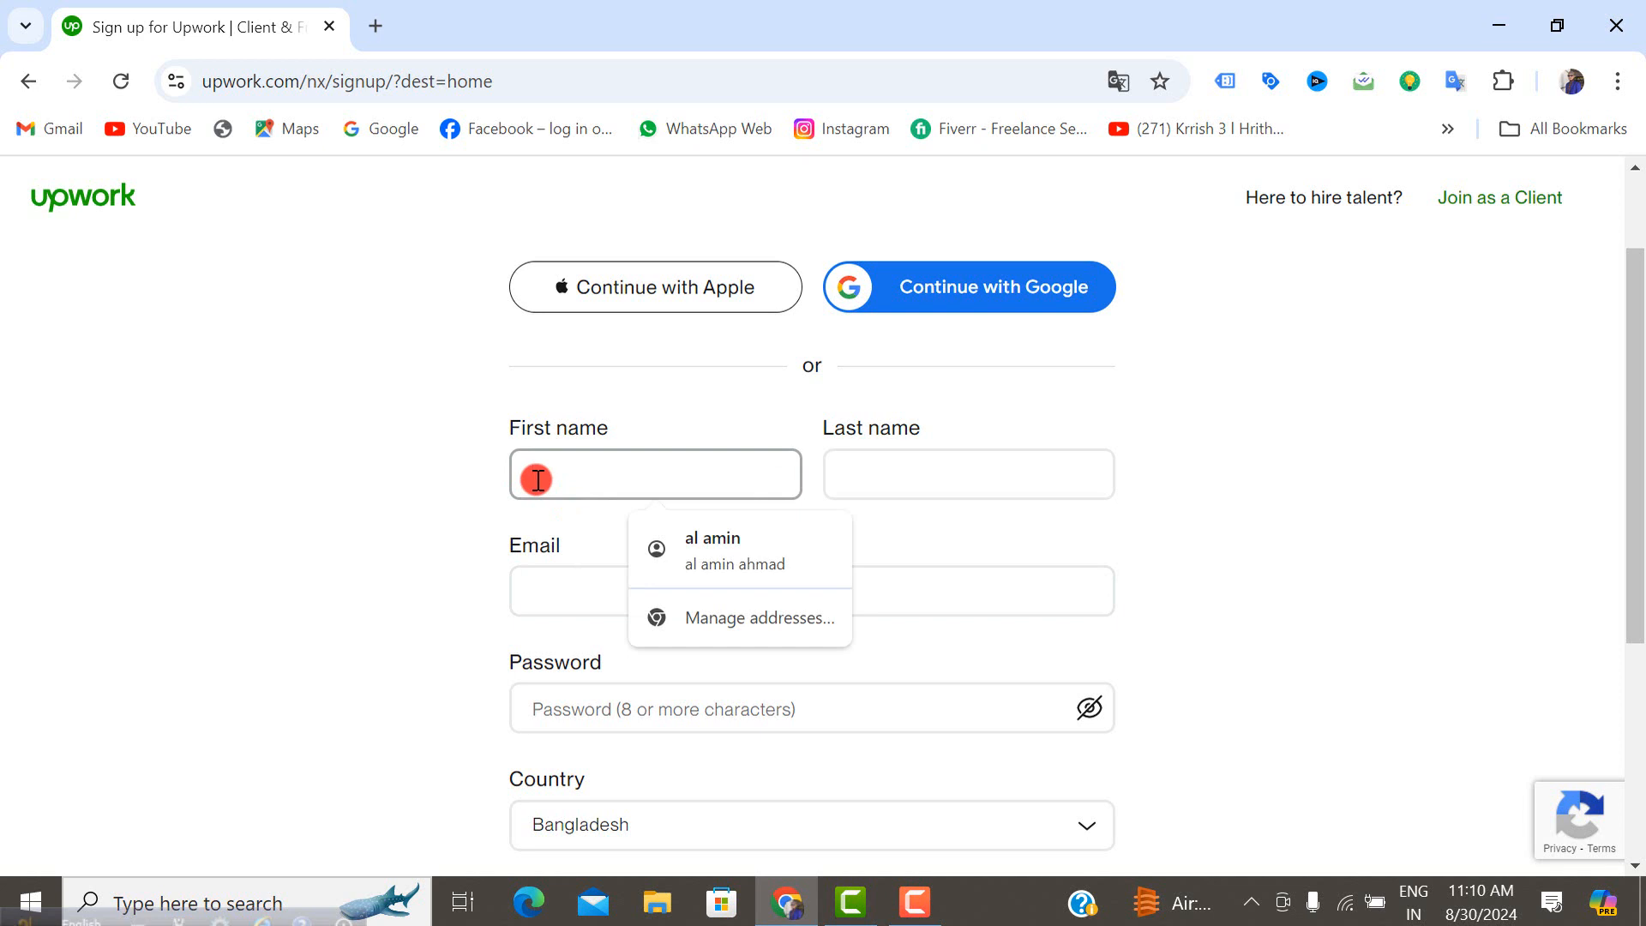
text(M)
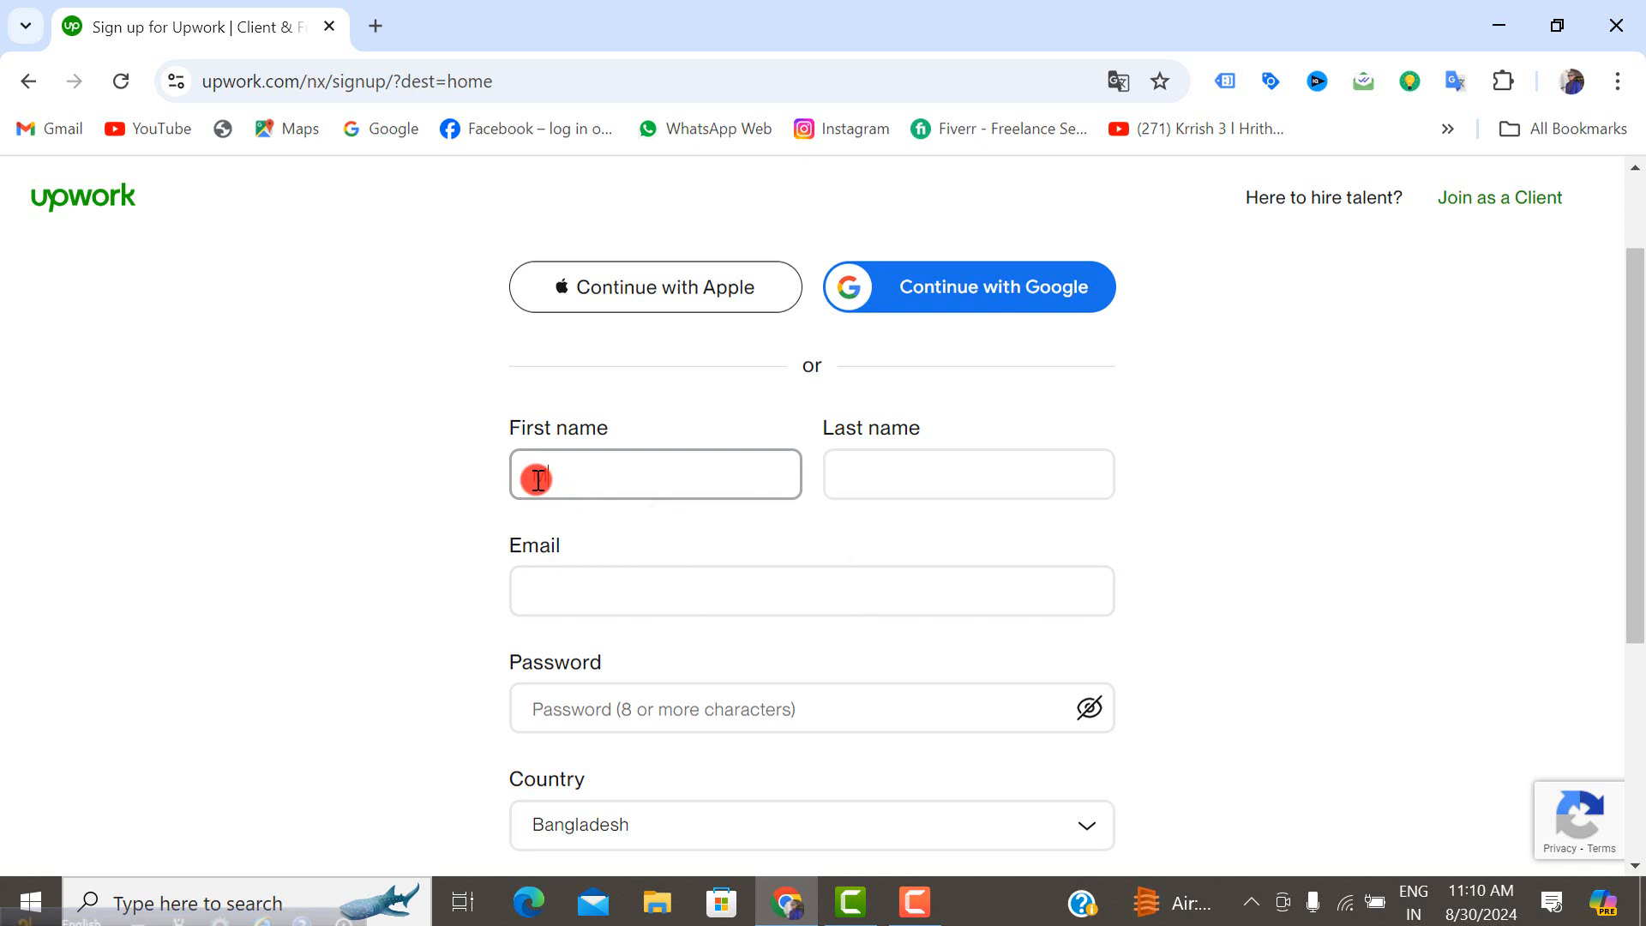
text(D)
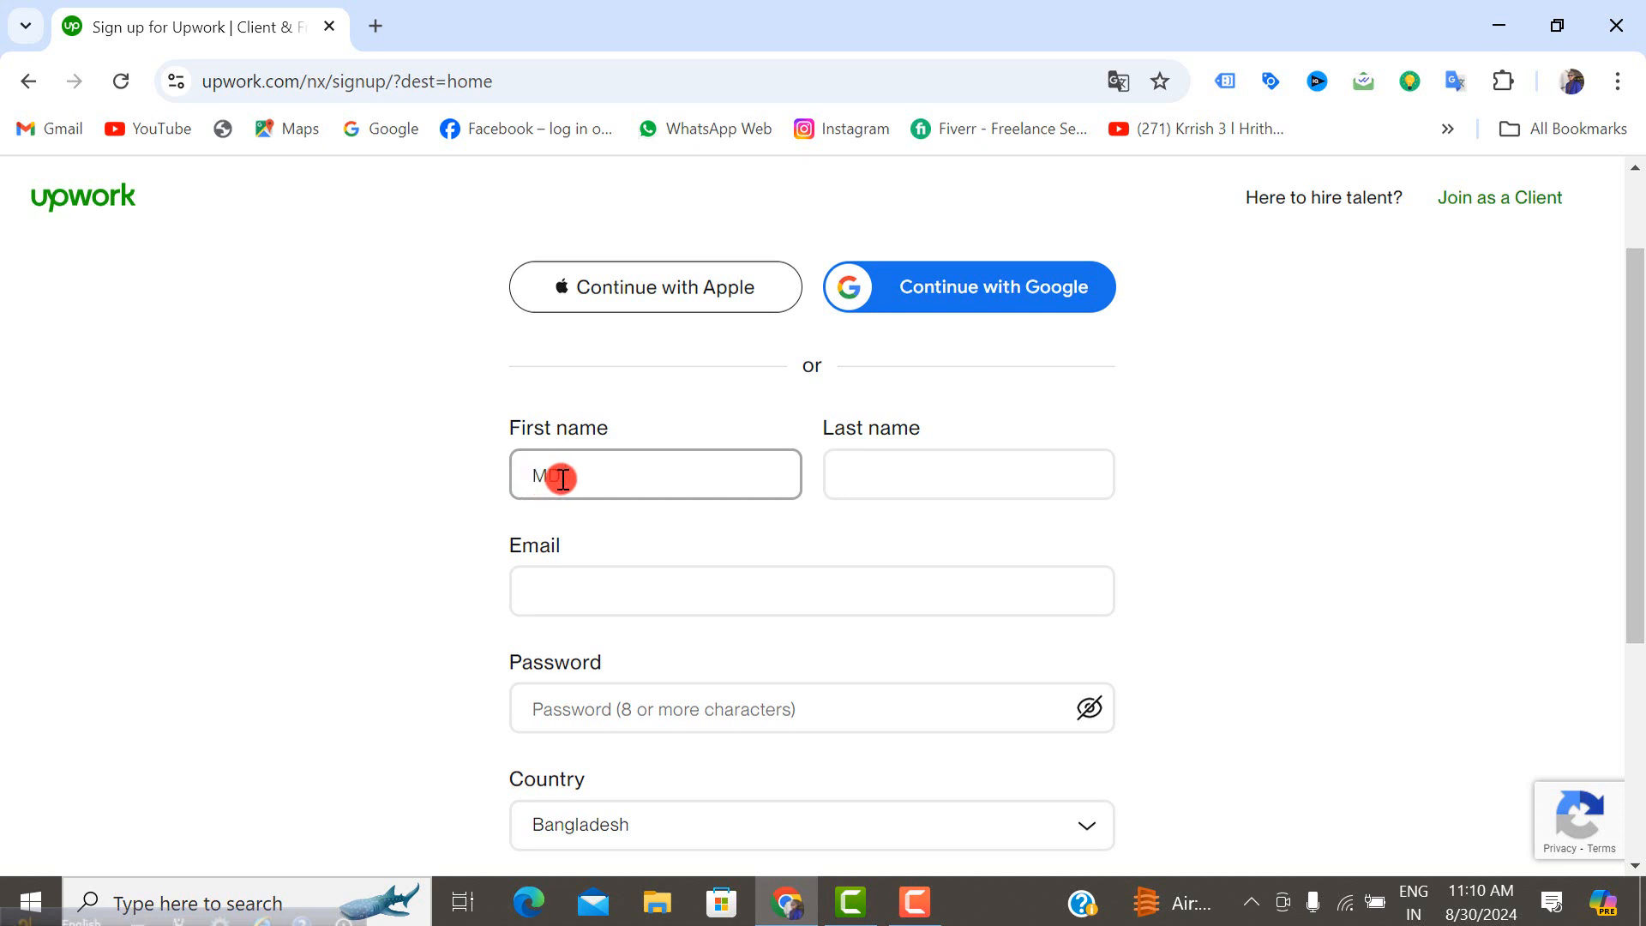
click(922, 474)
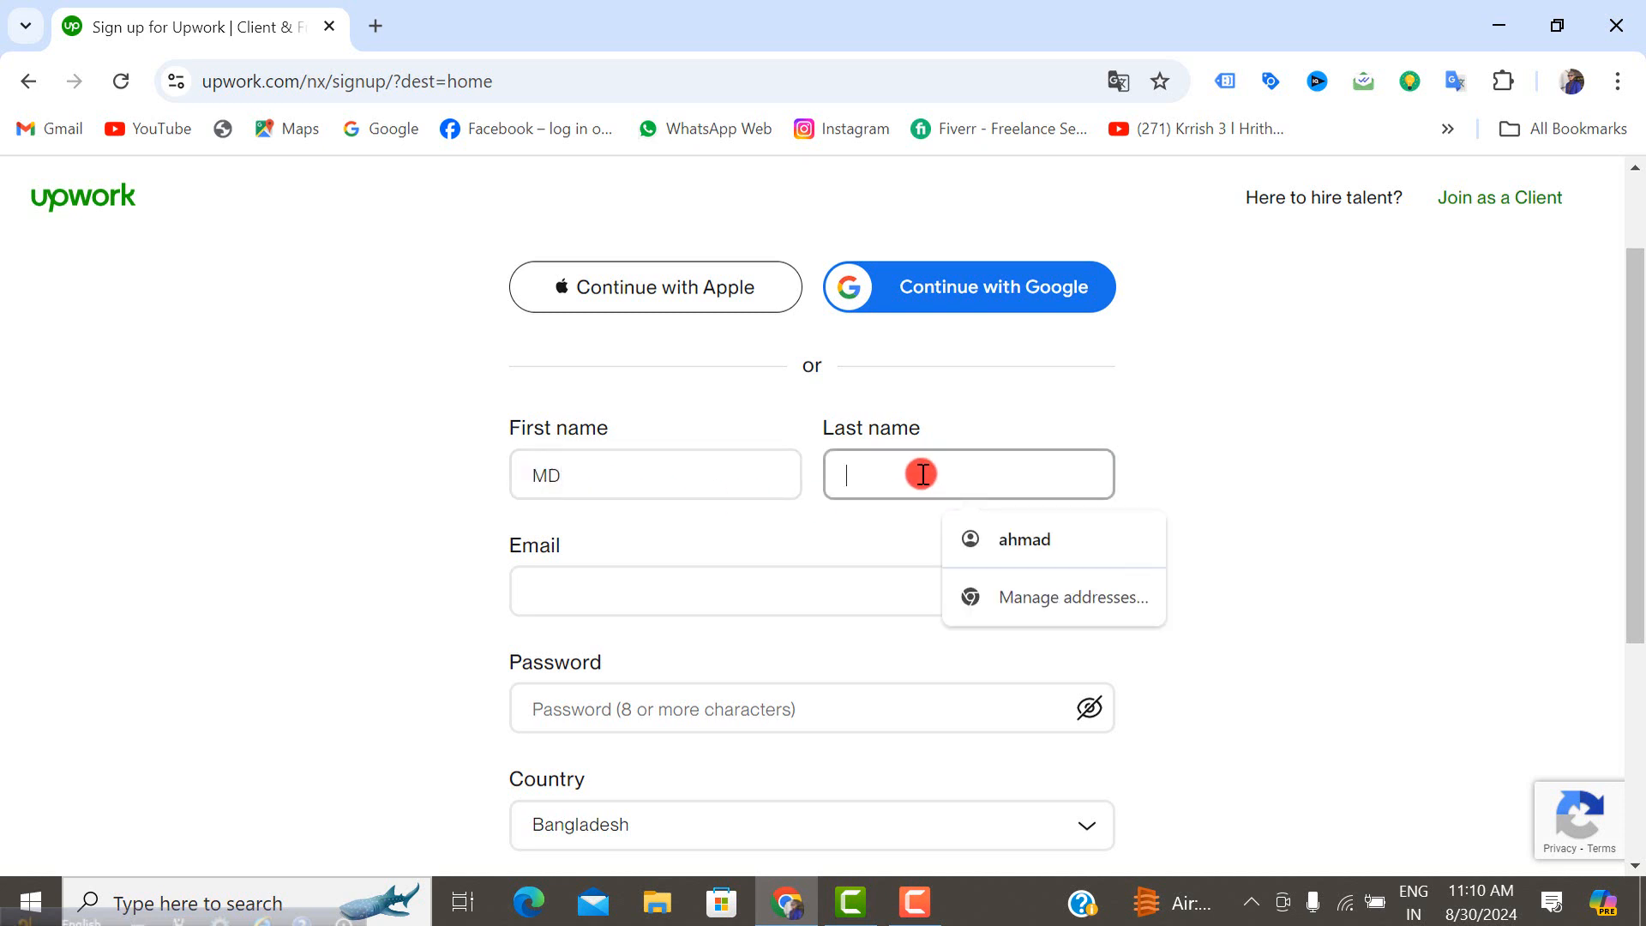
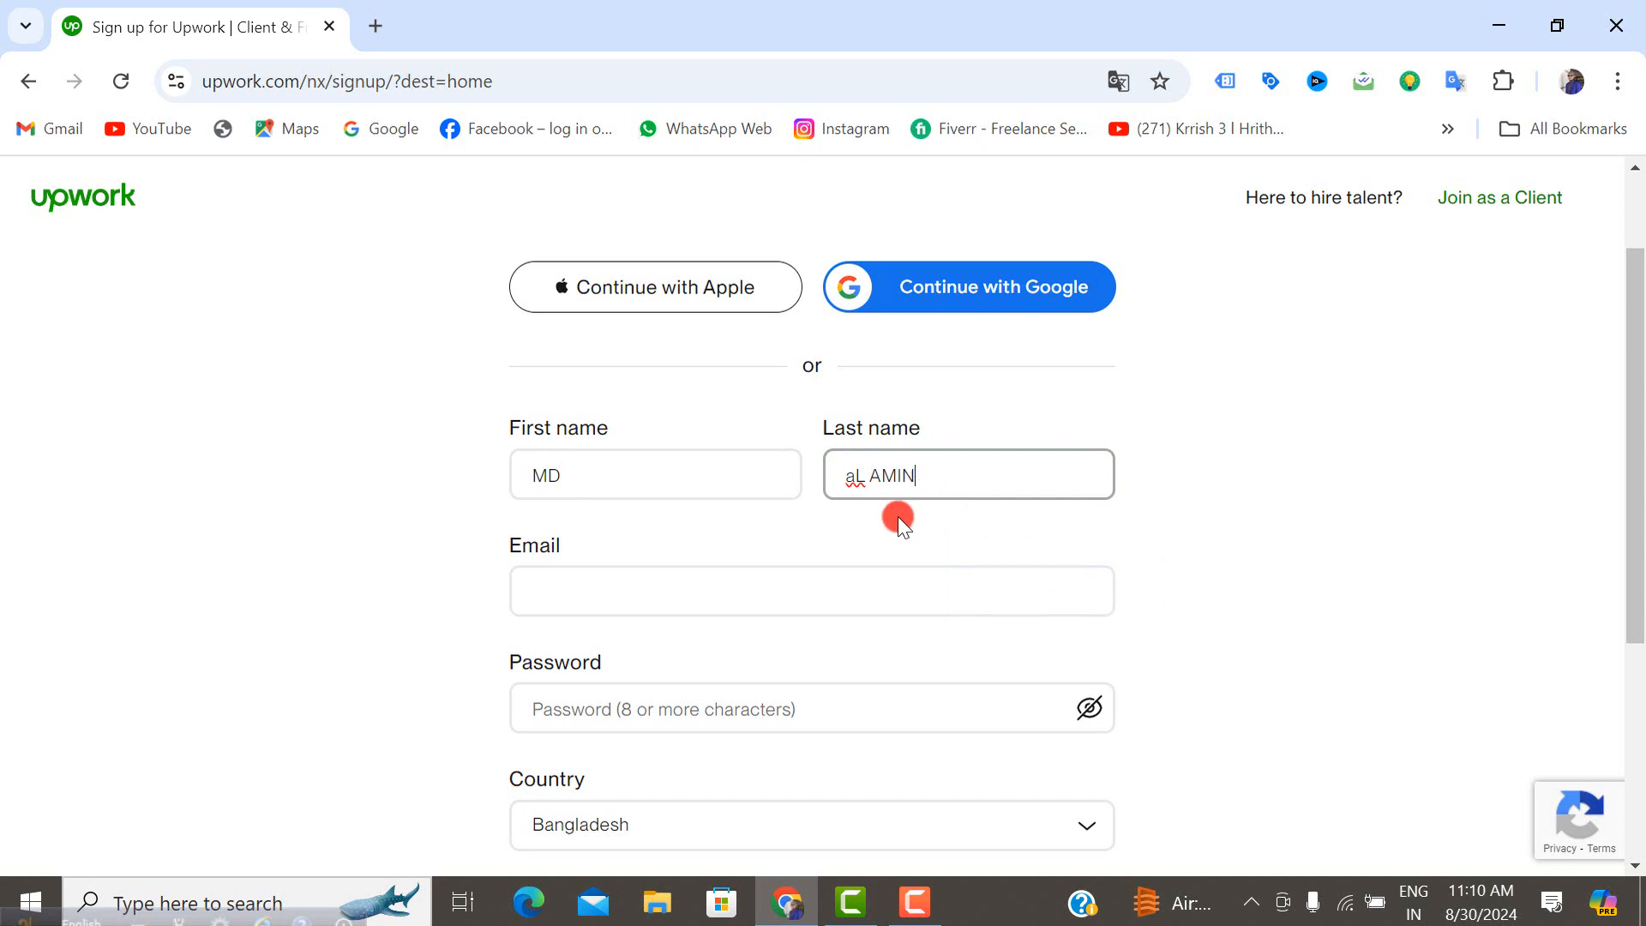
- Fix the capitalization and the split between first and last name fields
click(849, 467)
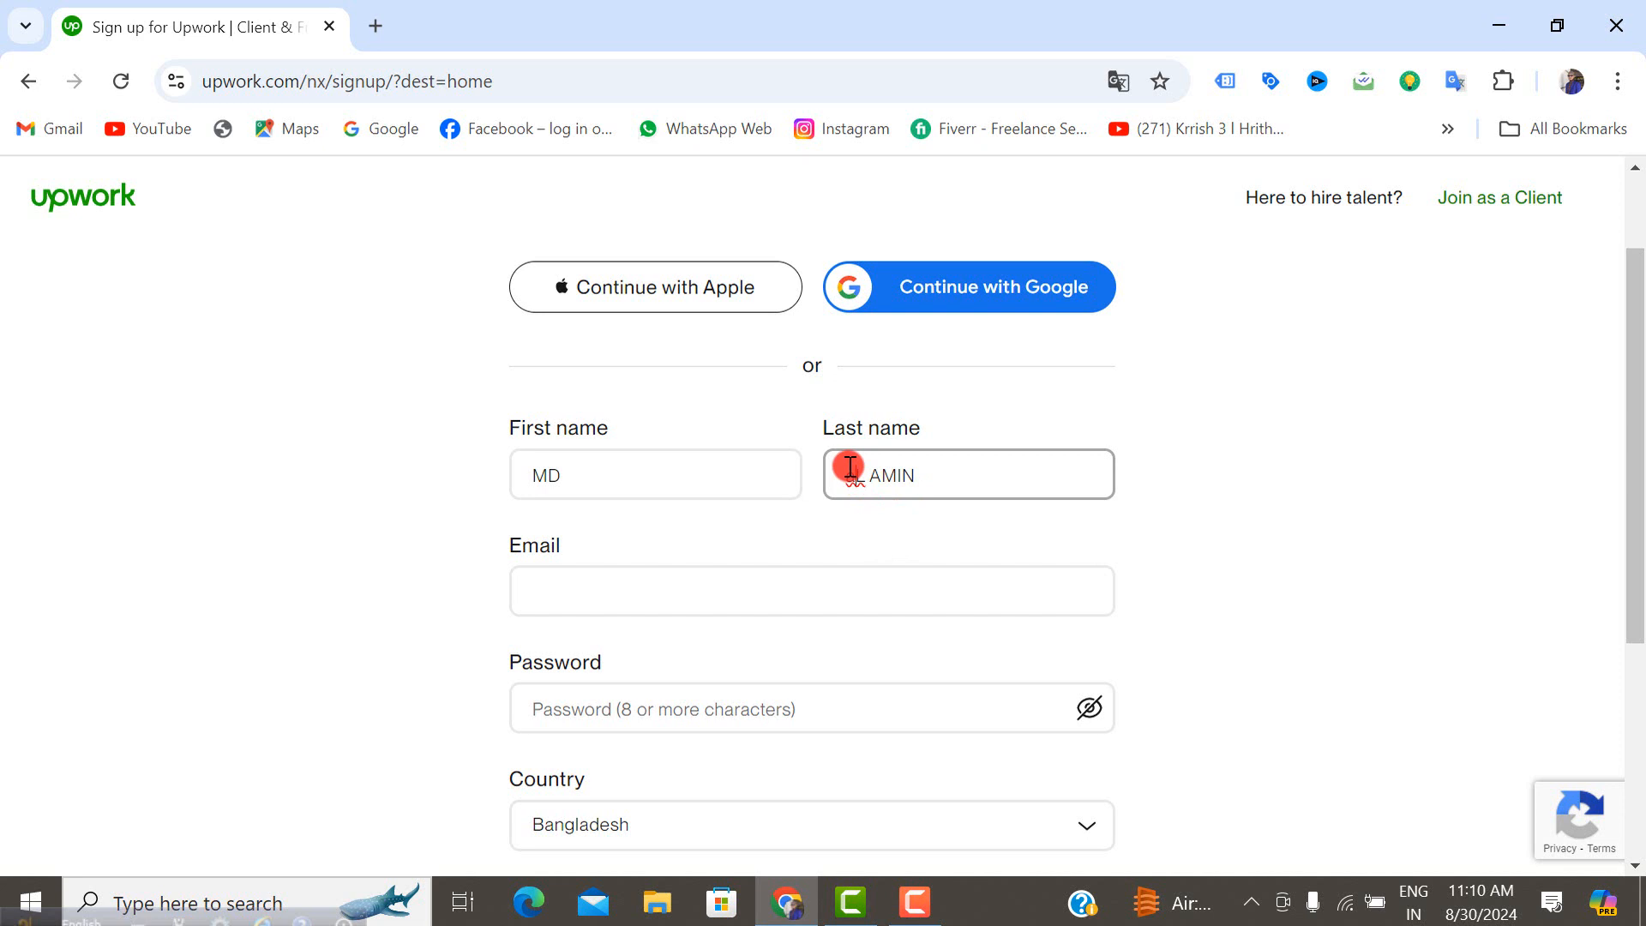
key(BackSpace)
text(AL)
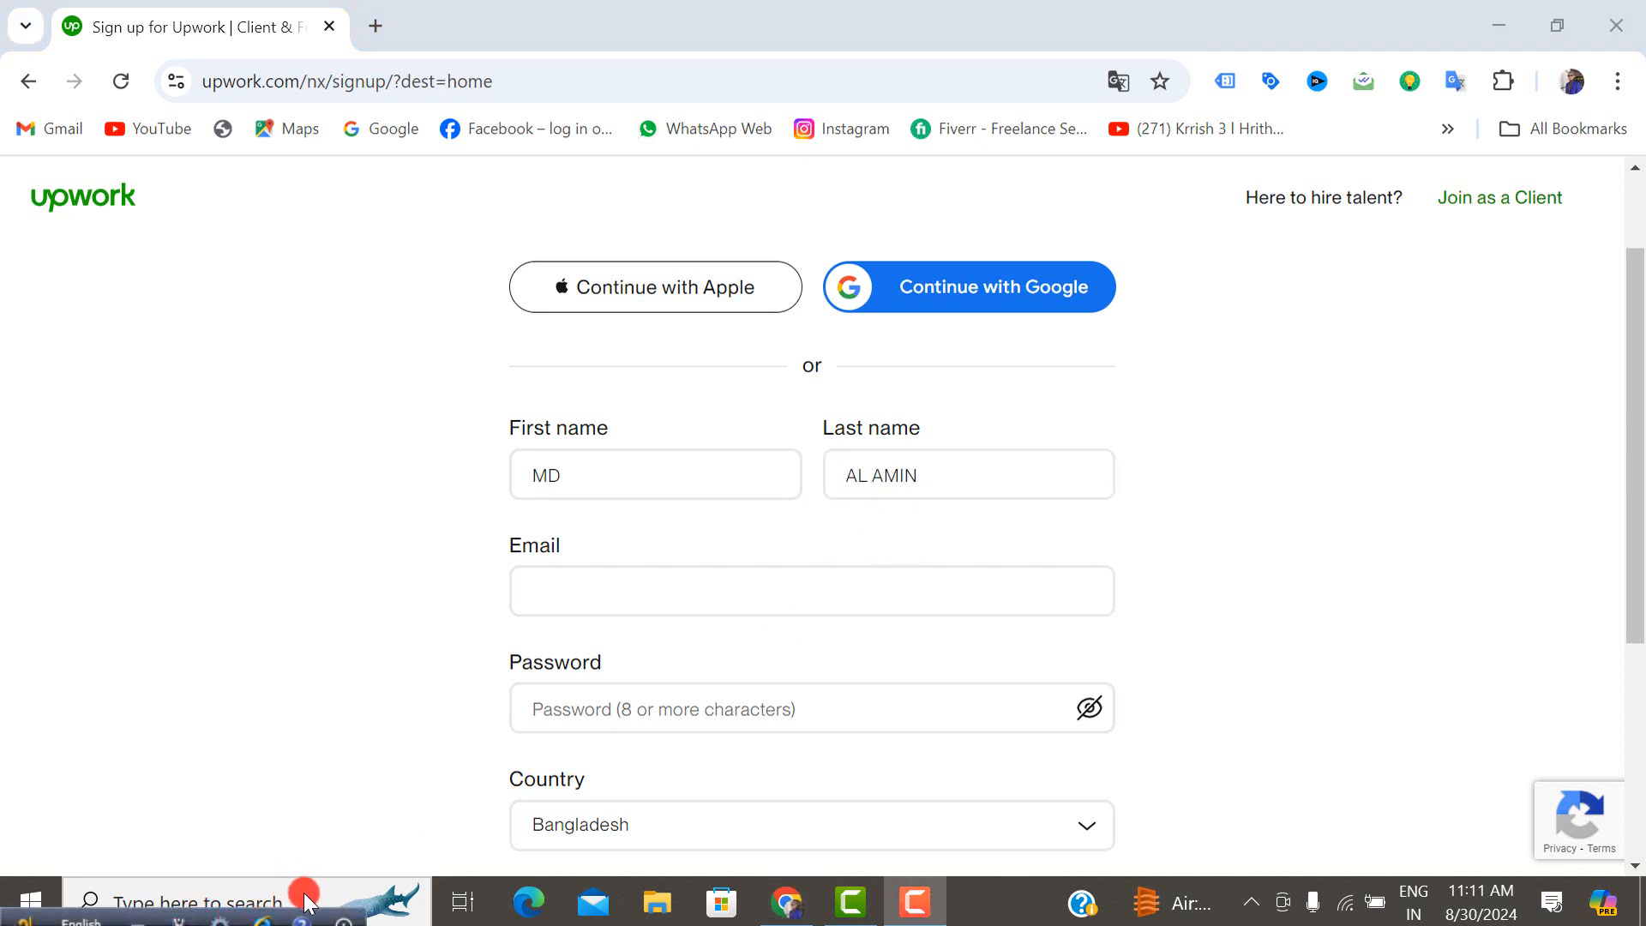
click(871, 480)
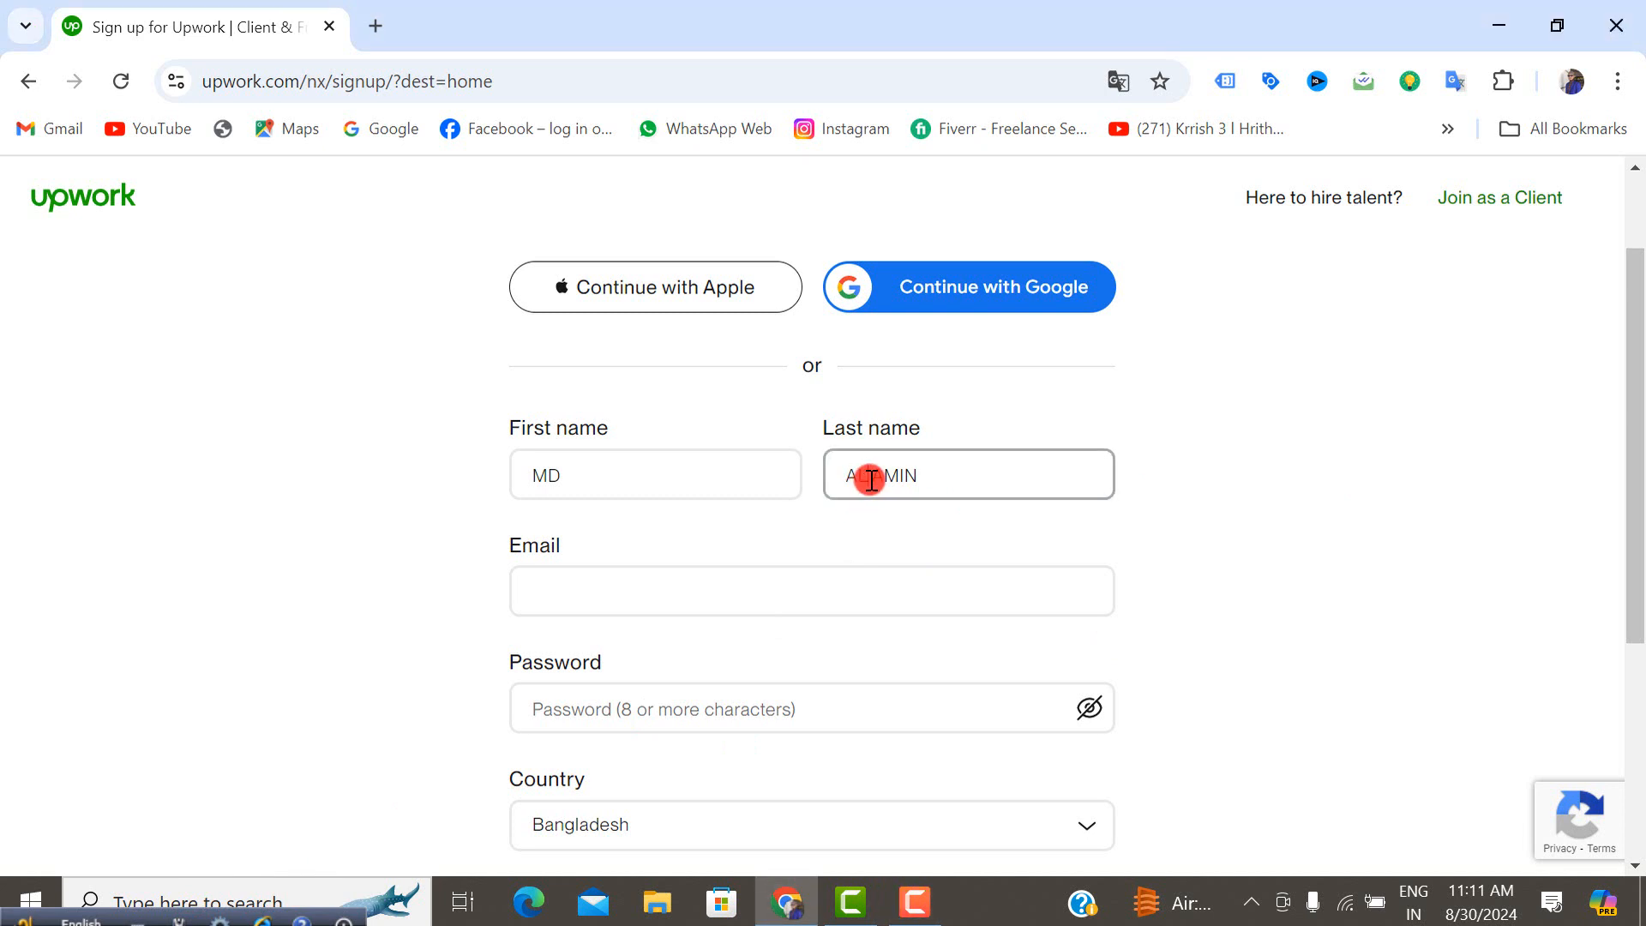
key(BackSpace)
key(BackSpace)
key(BackSpace)
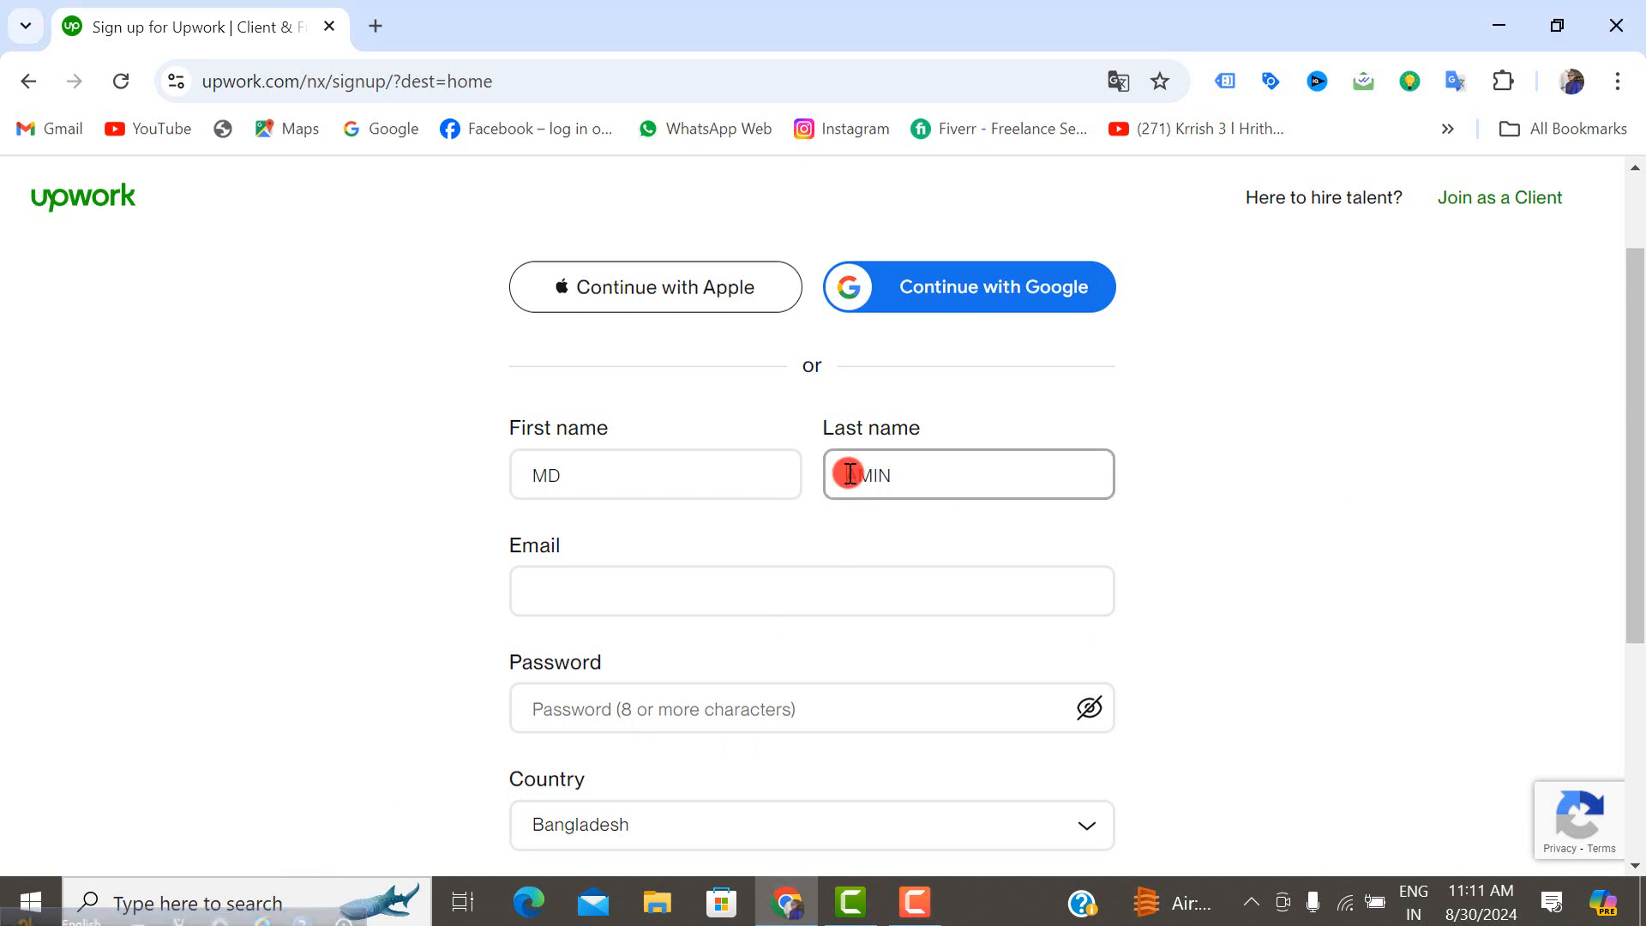
click(582, 478)
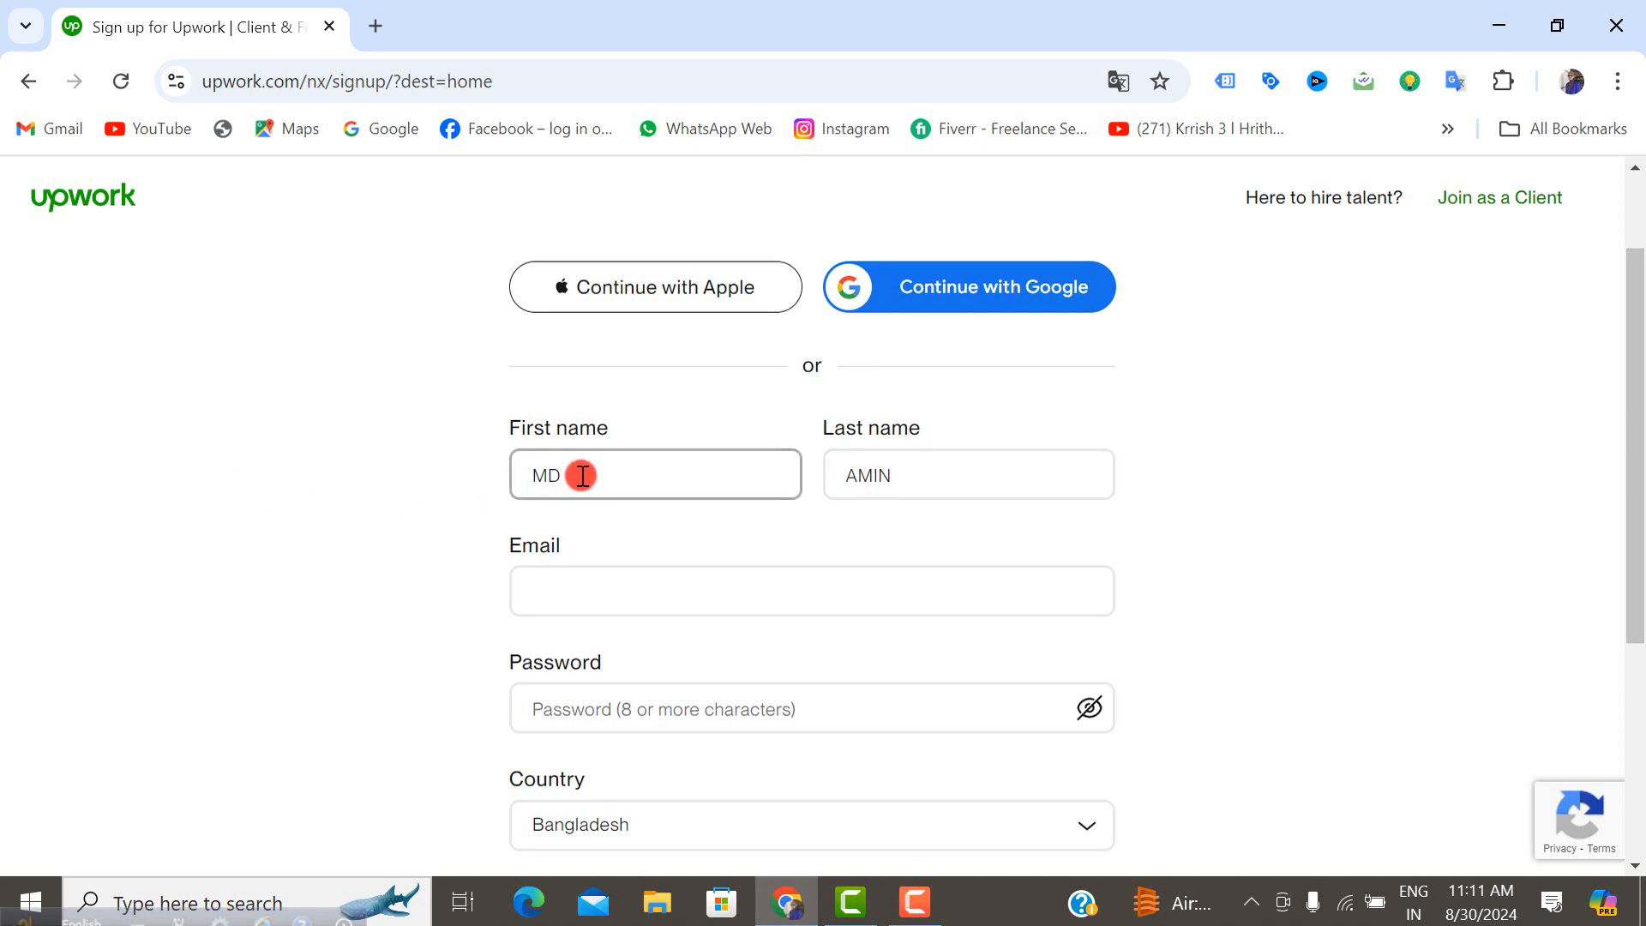
text(AL)
click(573, 593)
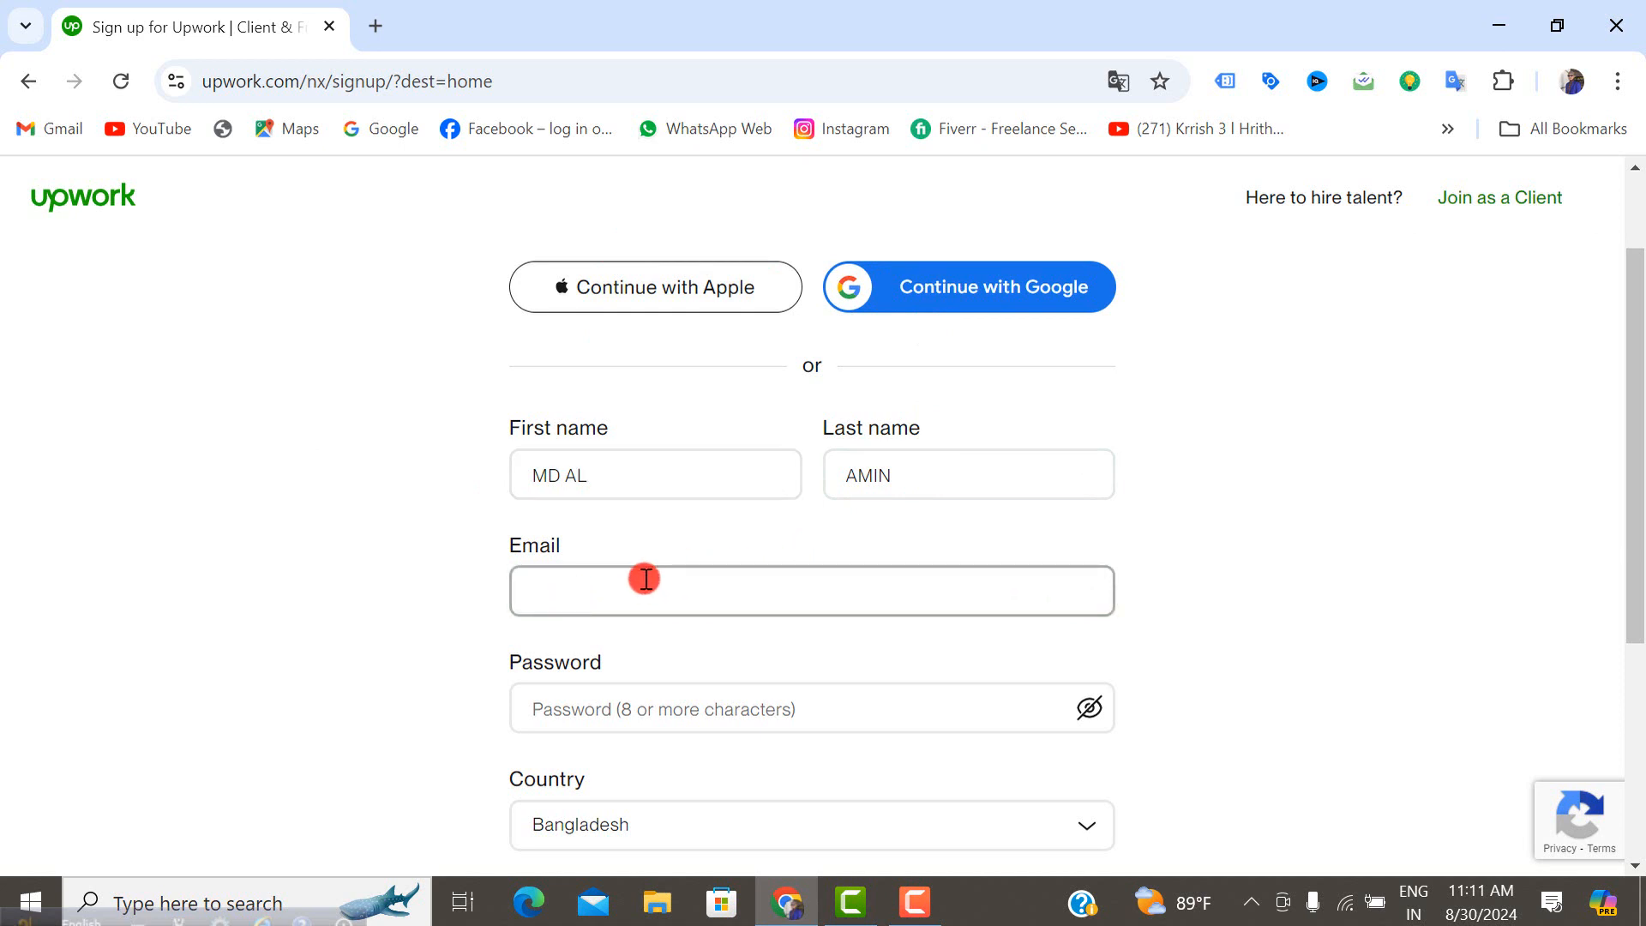
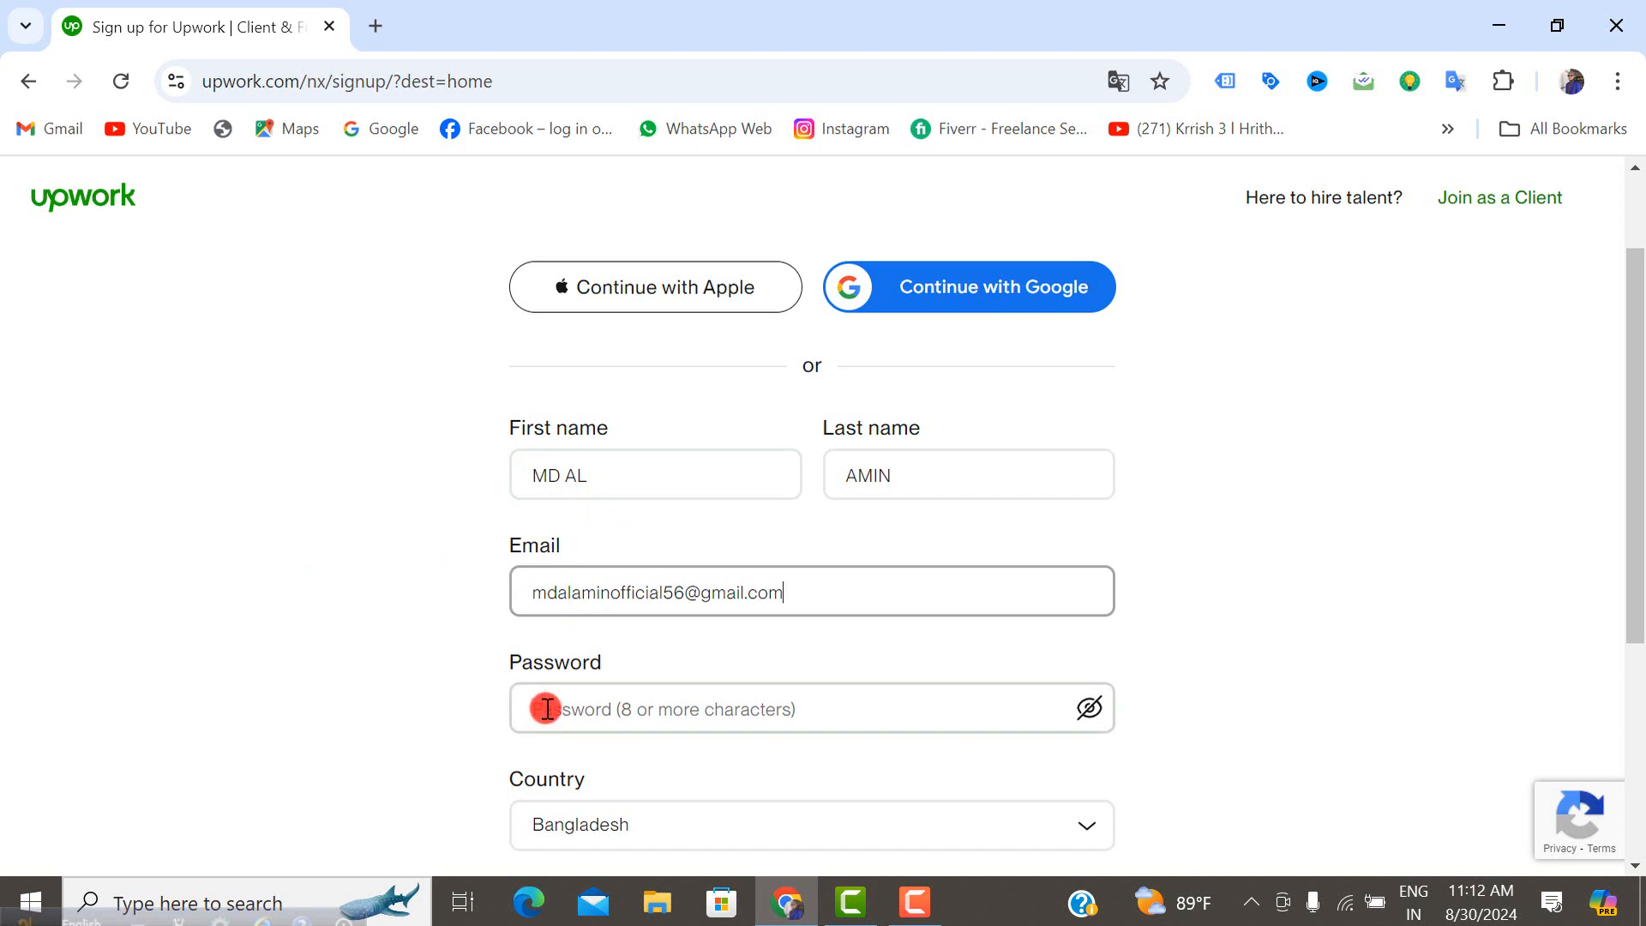
- Enter the user's e-mail address, retyping the all-caps version in lowercase
scroll(547, 708, down, 1)
- Skip Chrome's suggested strong password and type the user's own account password
click(540, 594)
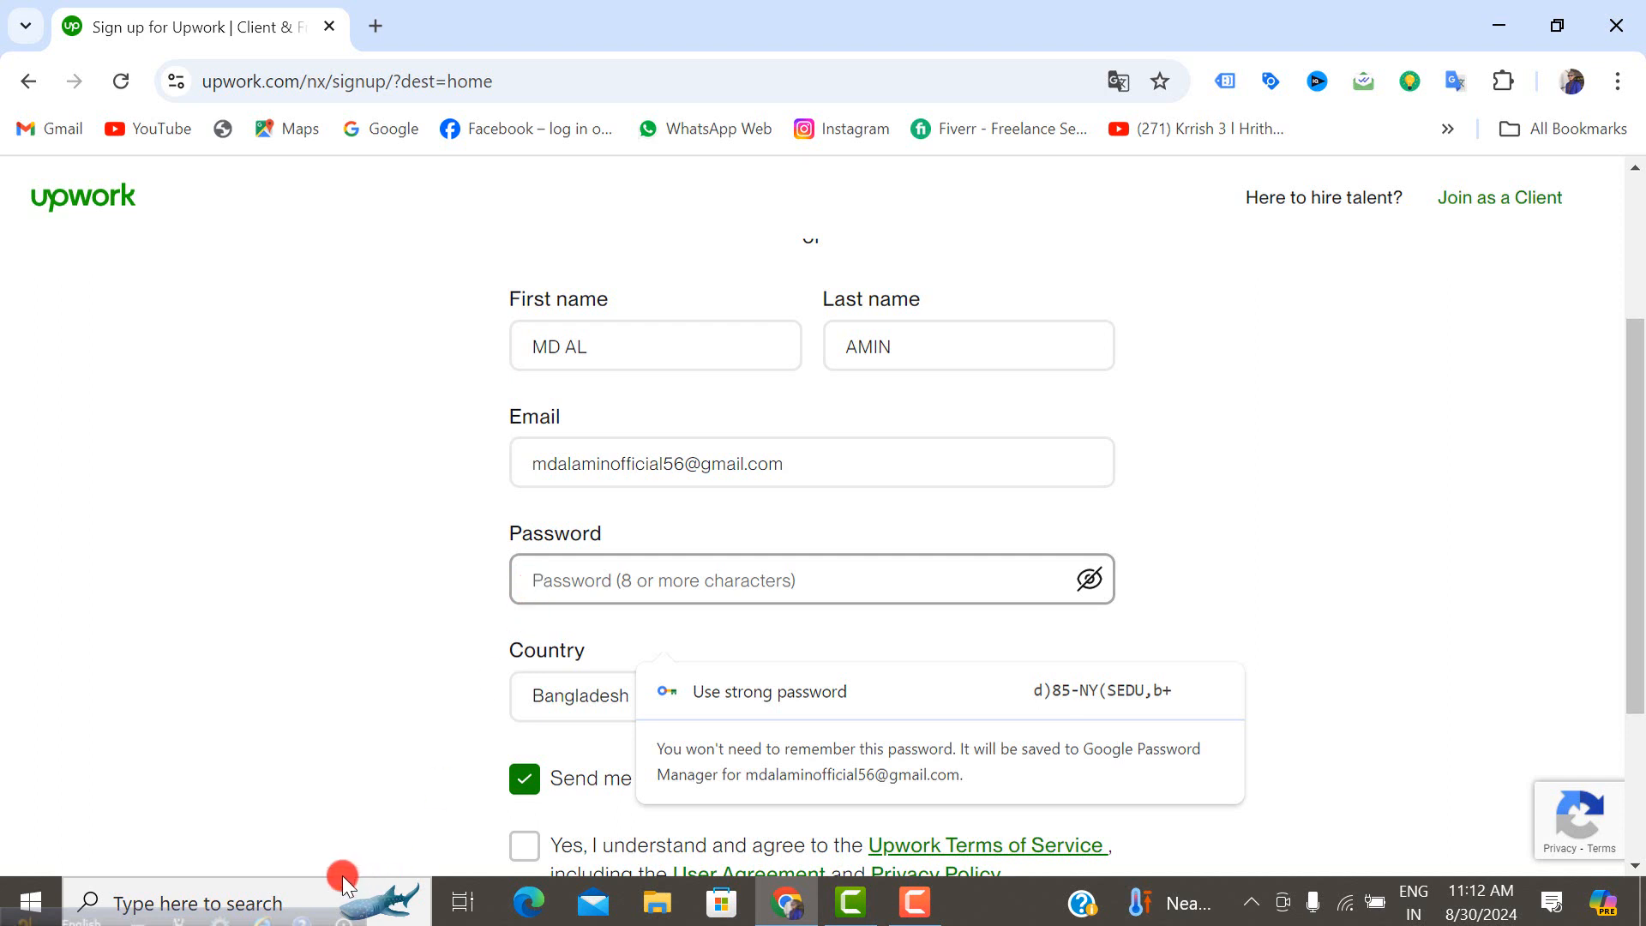
click(573, 572)
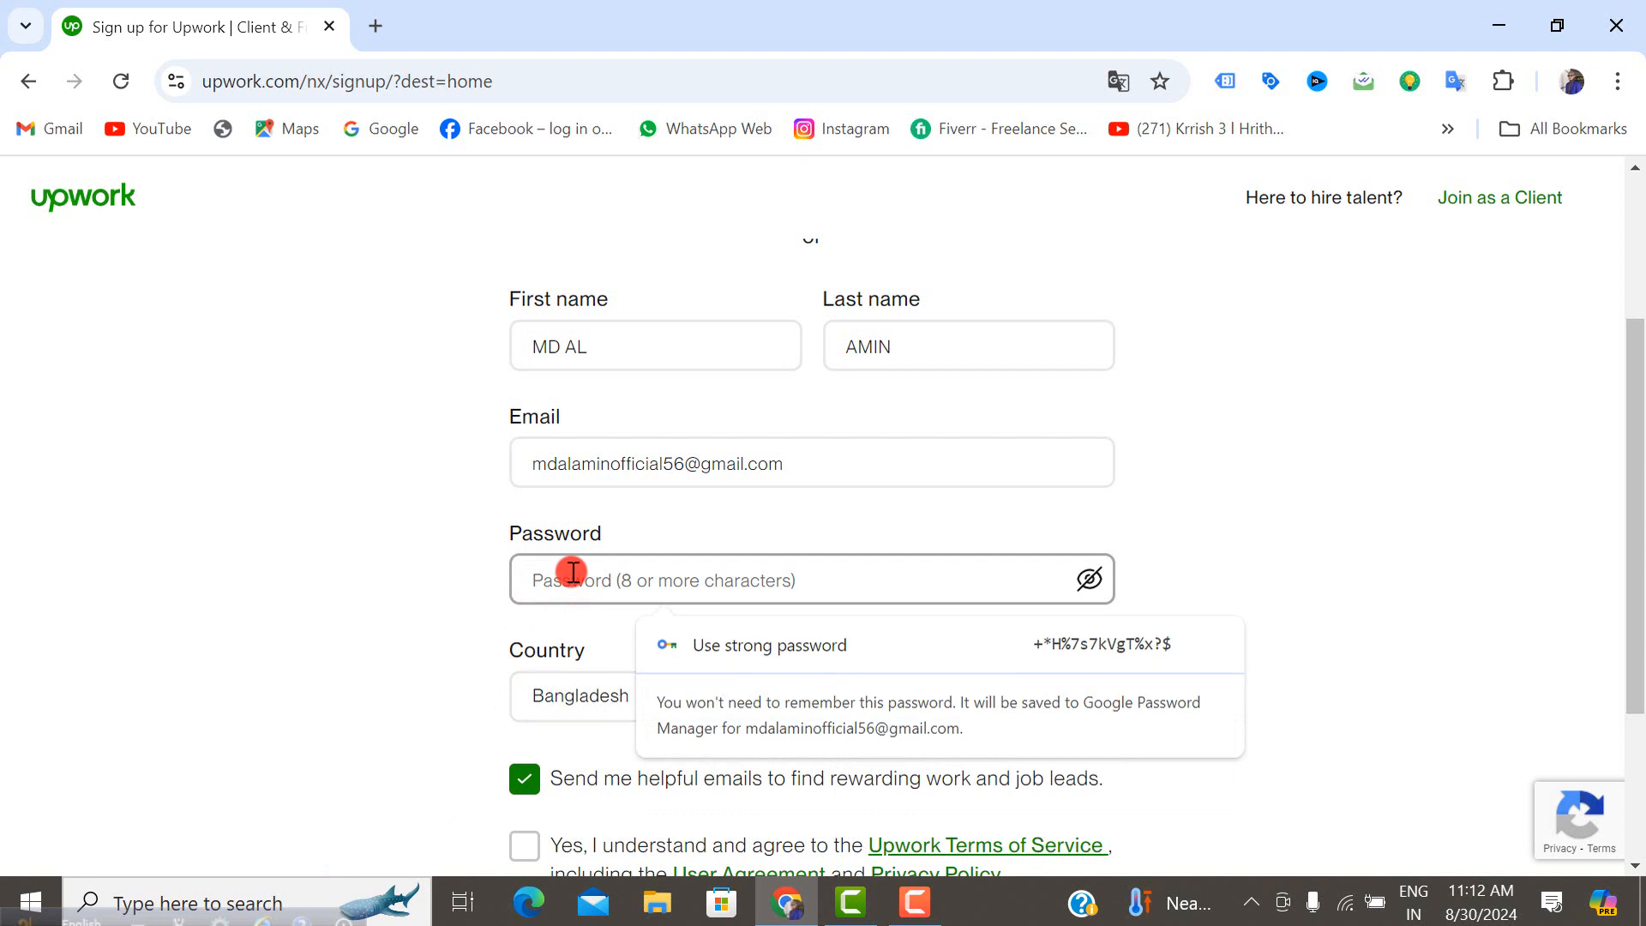
text(•)
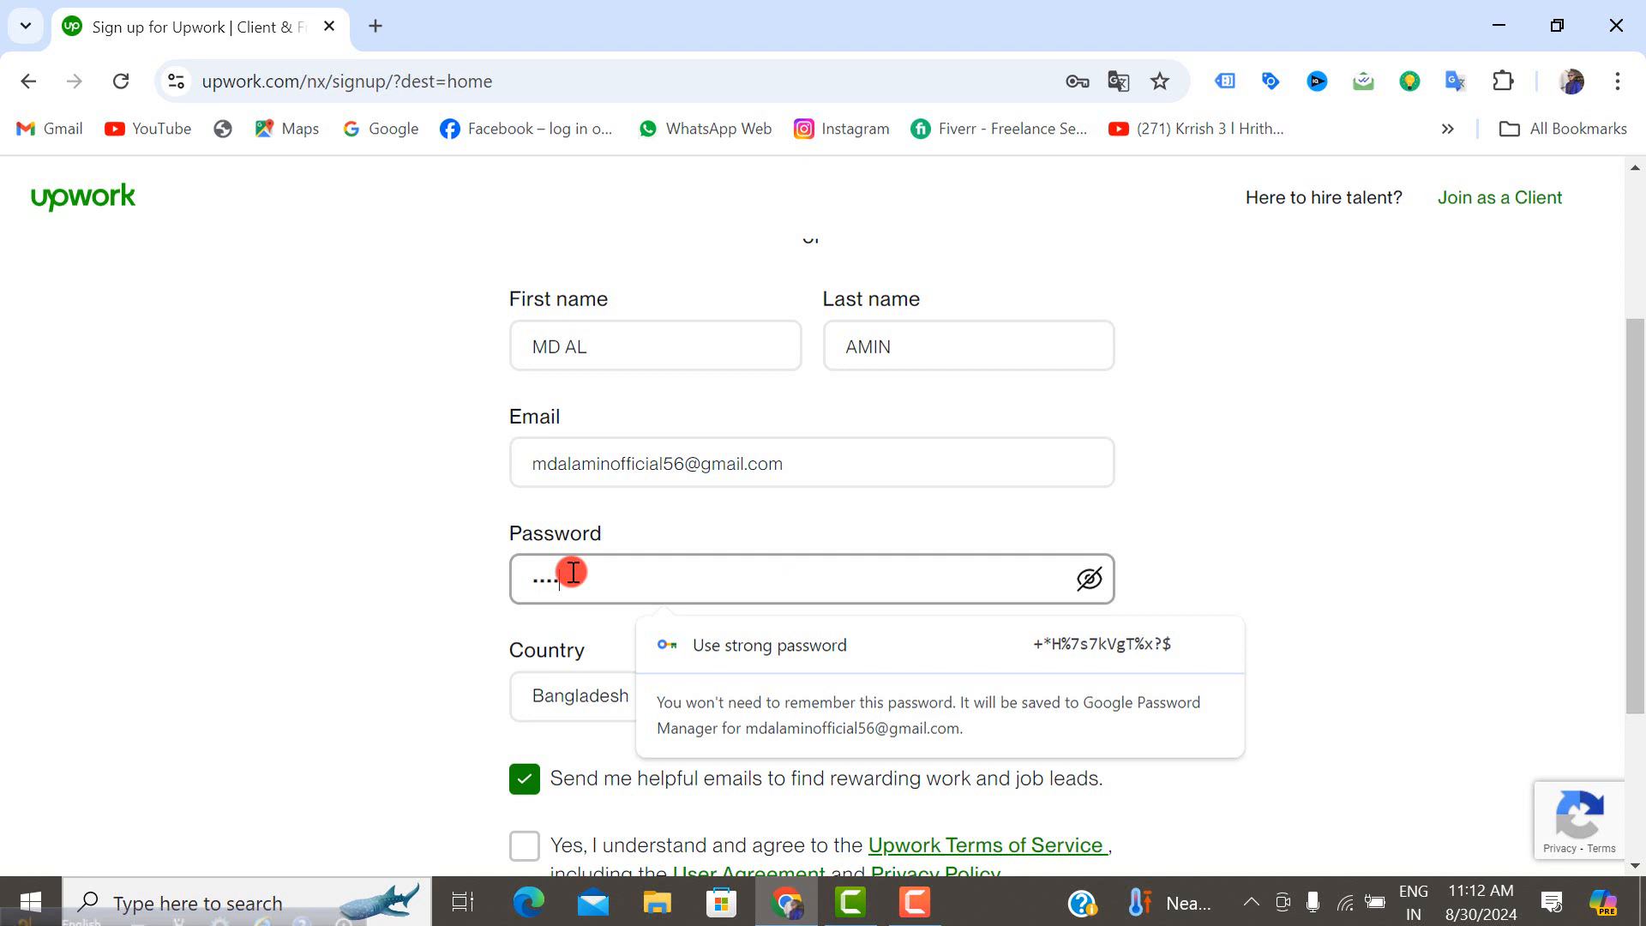
text(•••••)
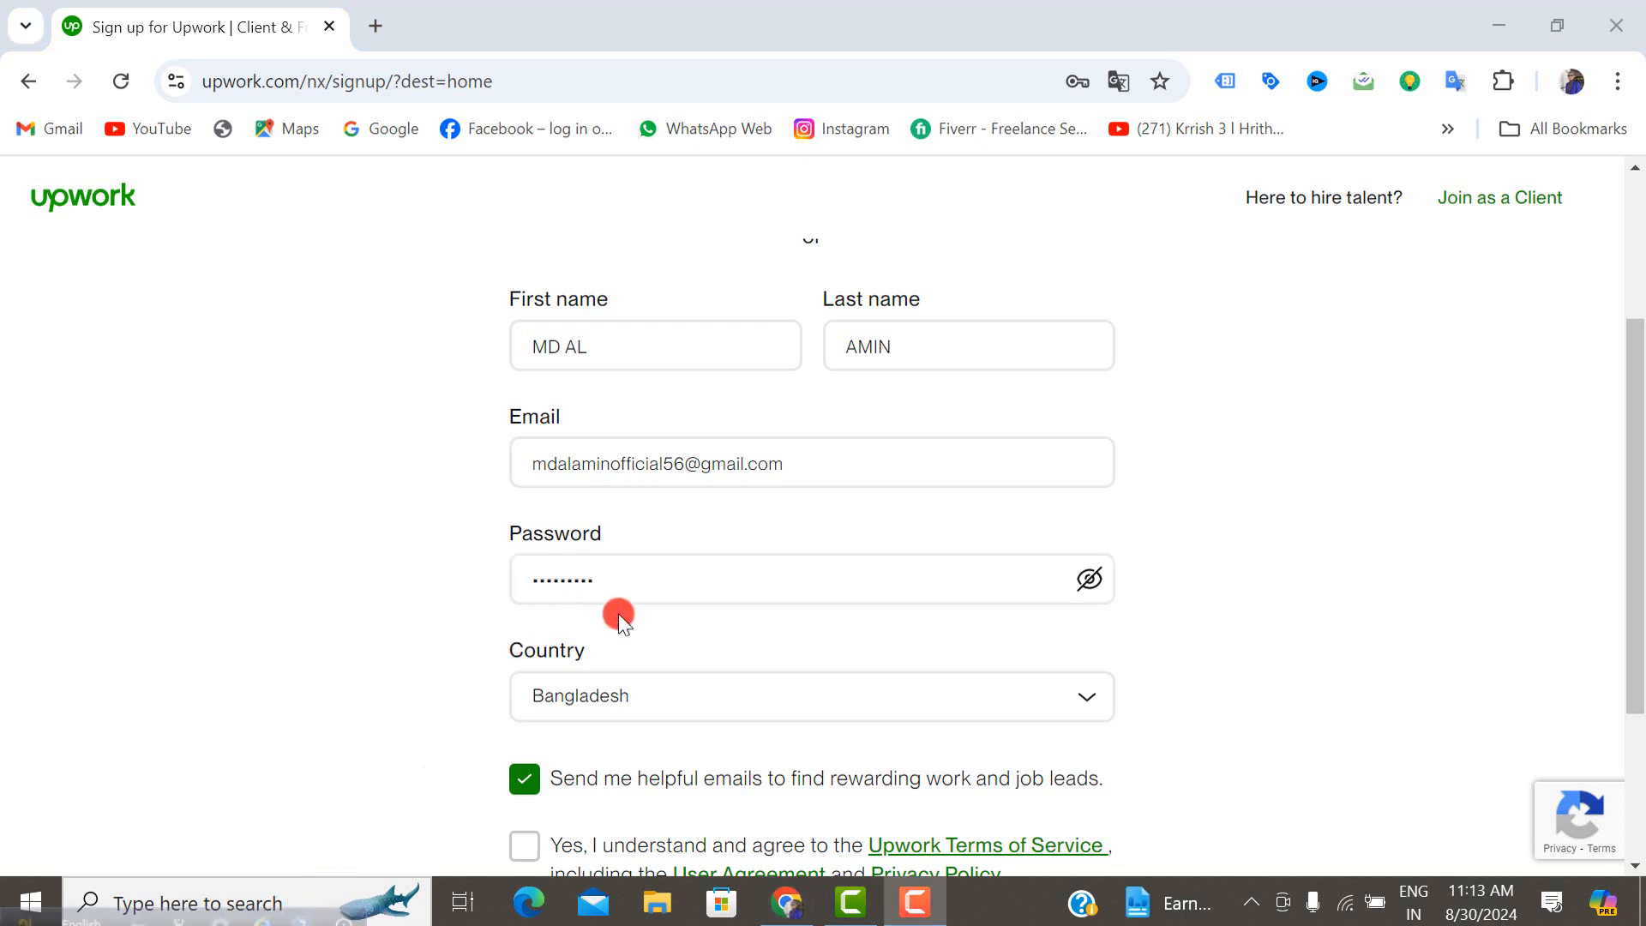
click(639, 581)
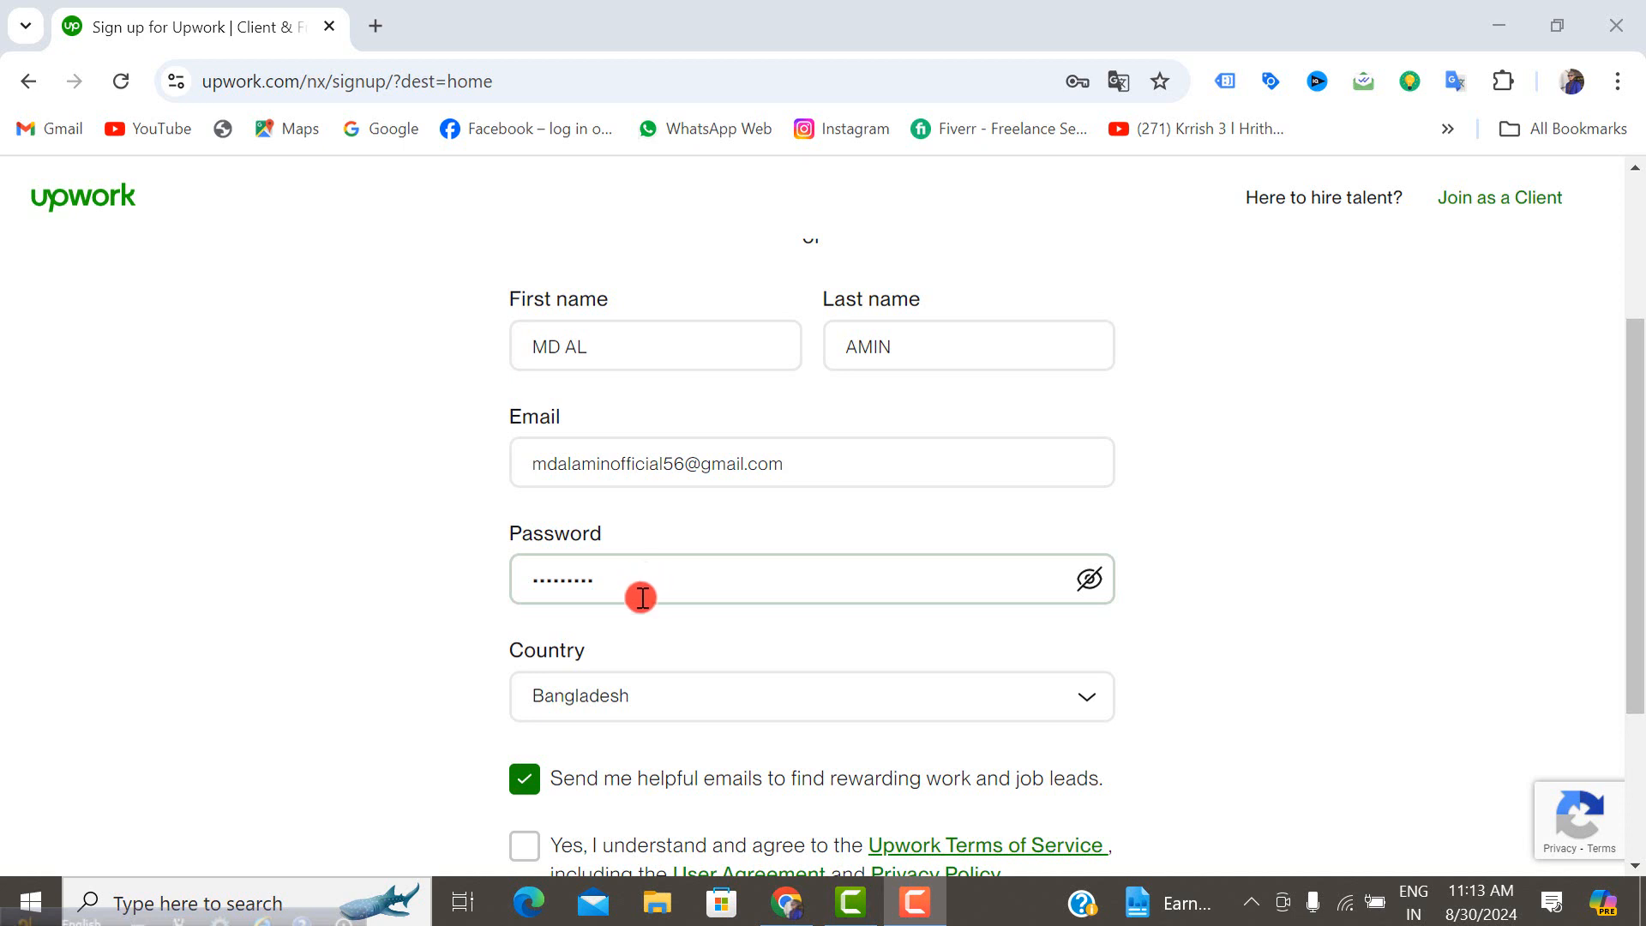
- Confirm Bangladesh as the country in the Country dropdown
scroll(638, 683, down, 1)
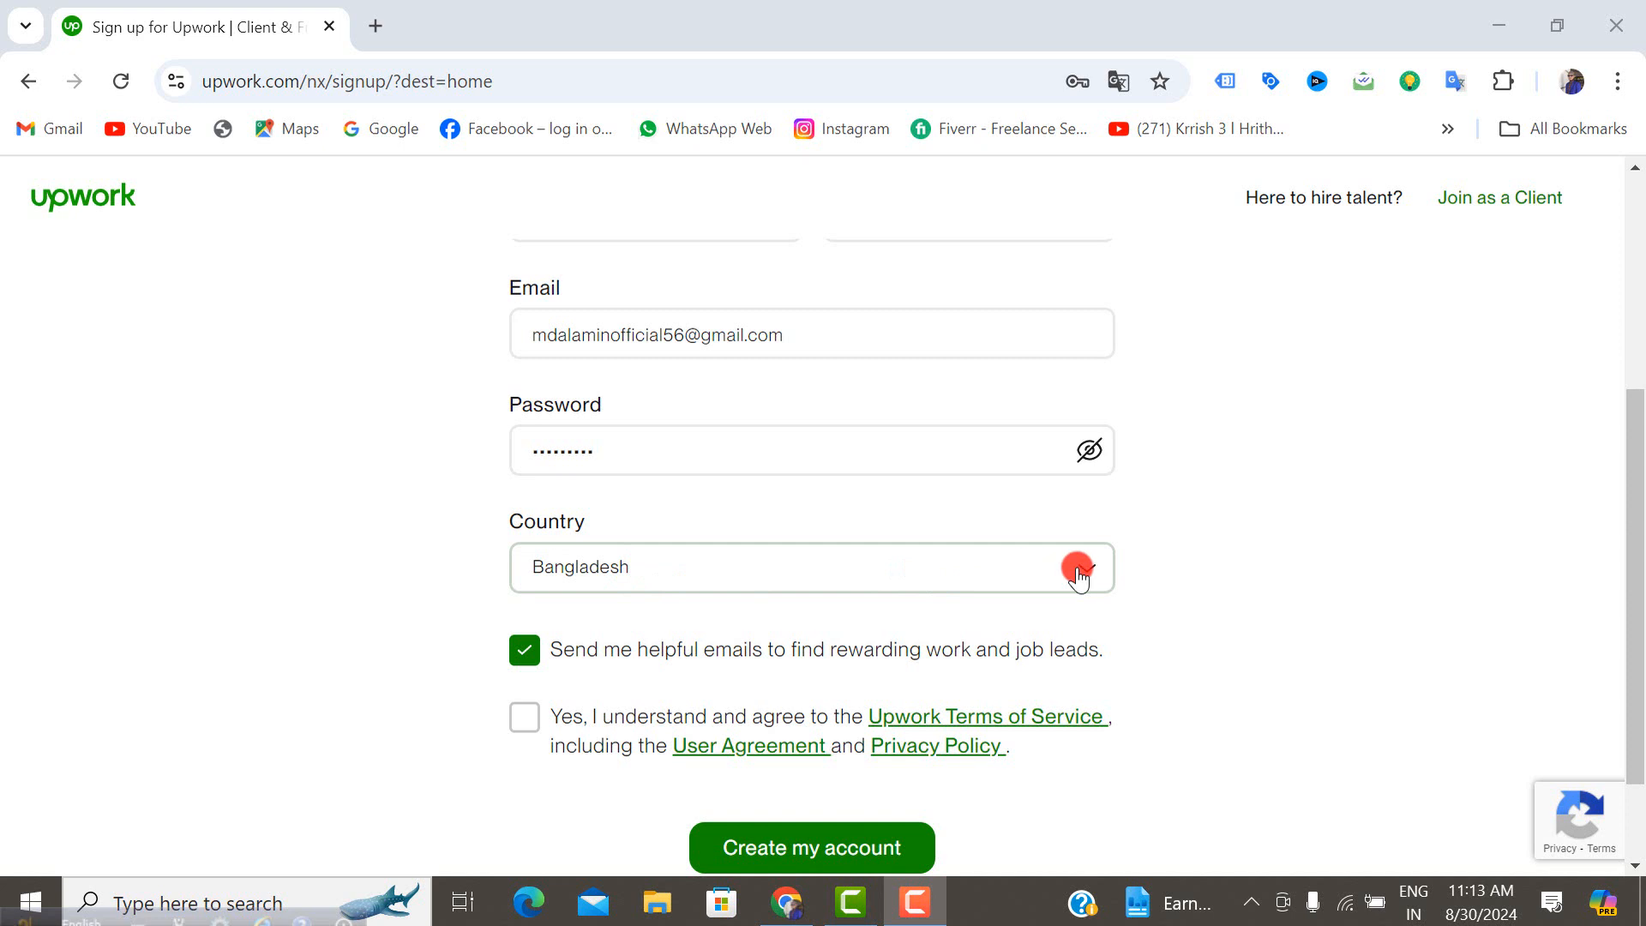
click(569, 567)
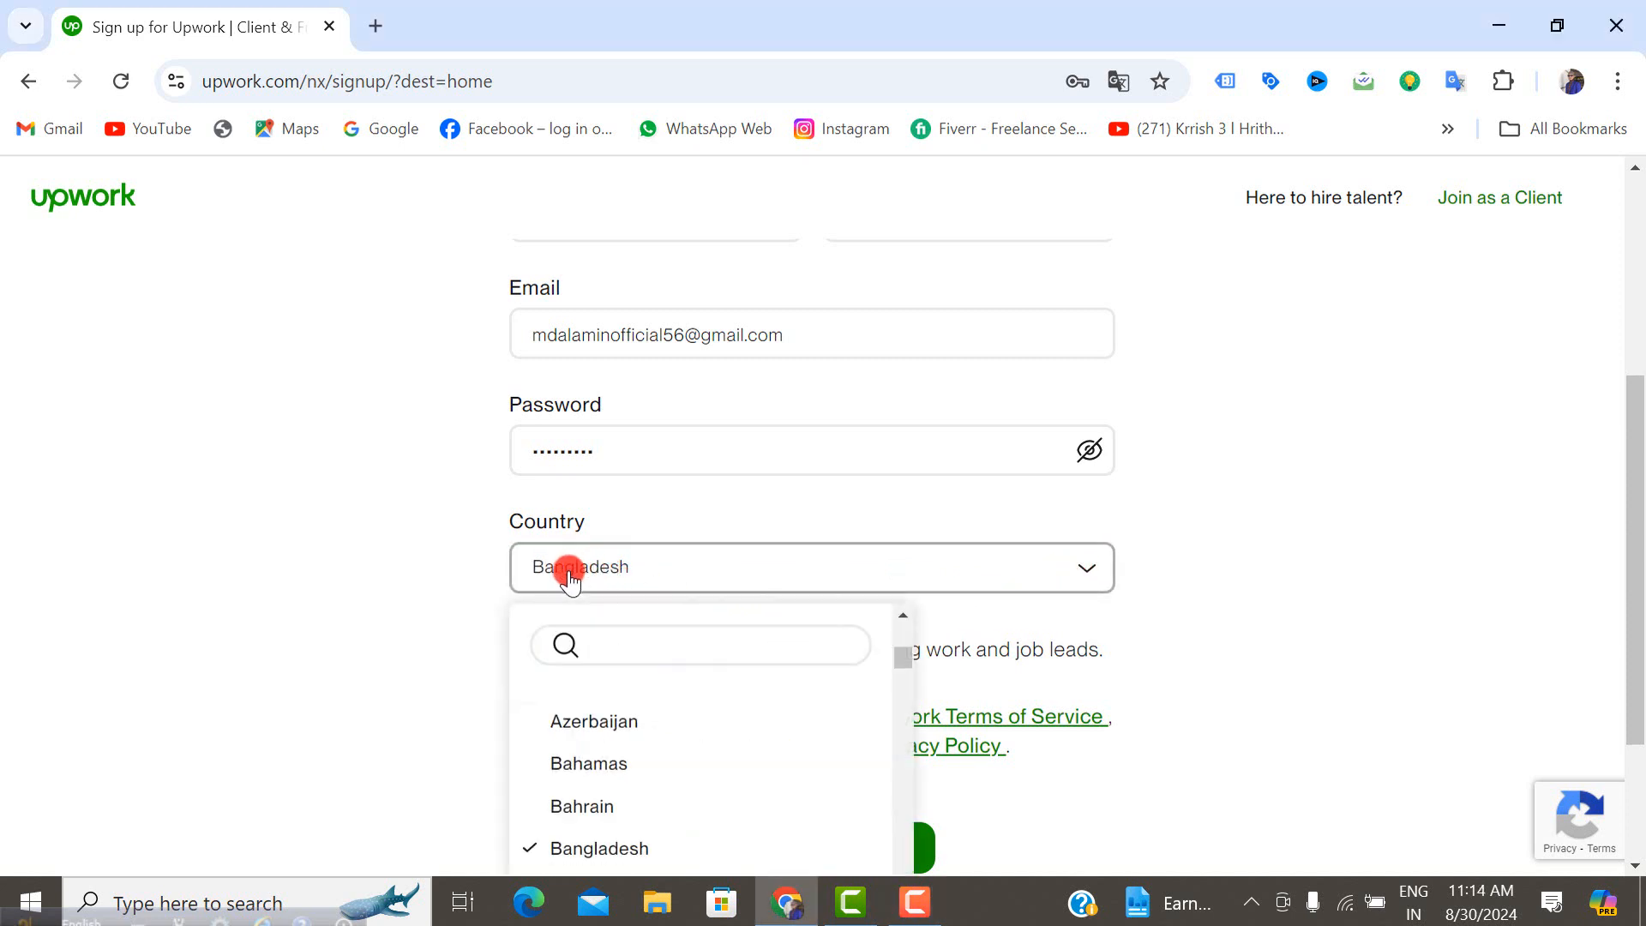
click(446, 595)
- Tick 'Yes, I understand and agree' to the Upwork Terms of Service and review the form
scroll(513, 696, down, 1)
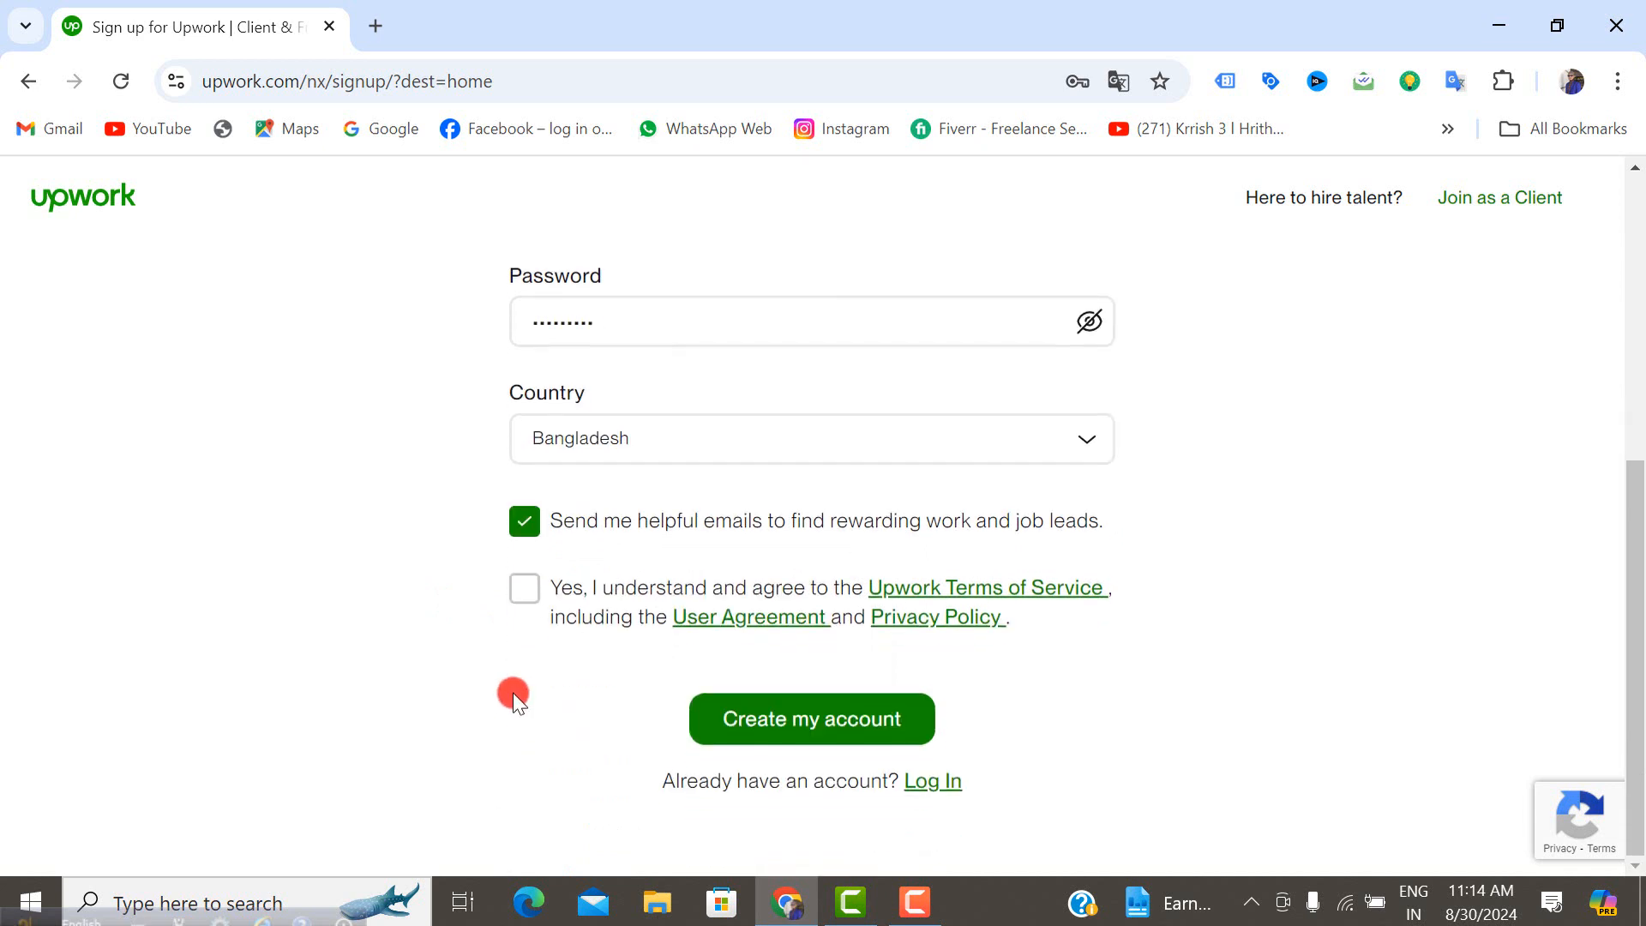
click(520, 591)
scroll(566, 495, up, 6)
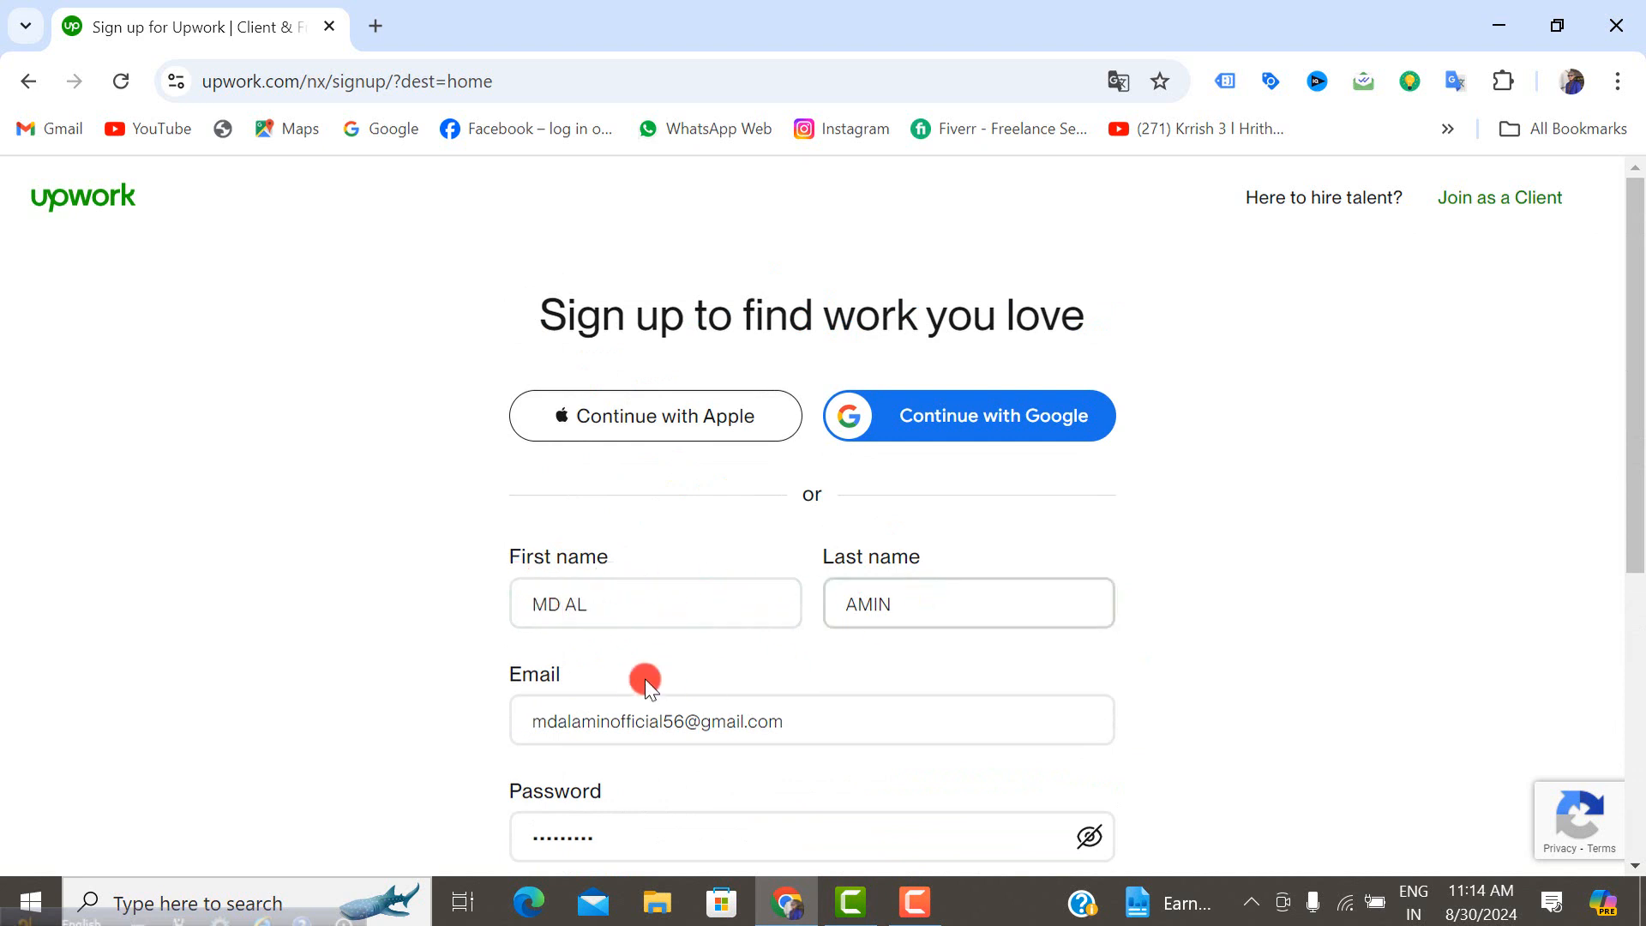
scroll(548, 690, down, 3)
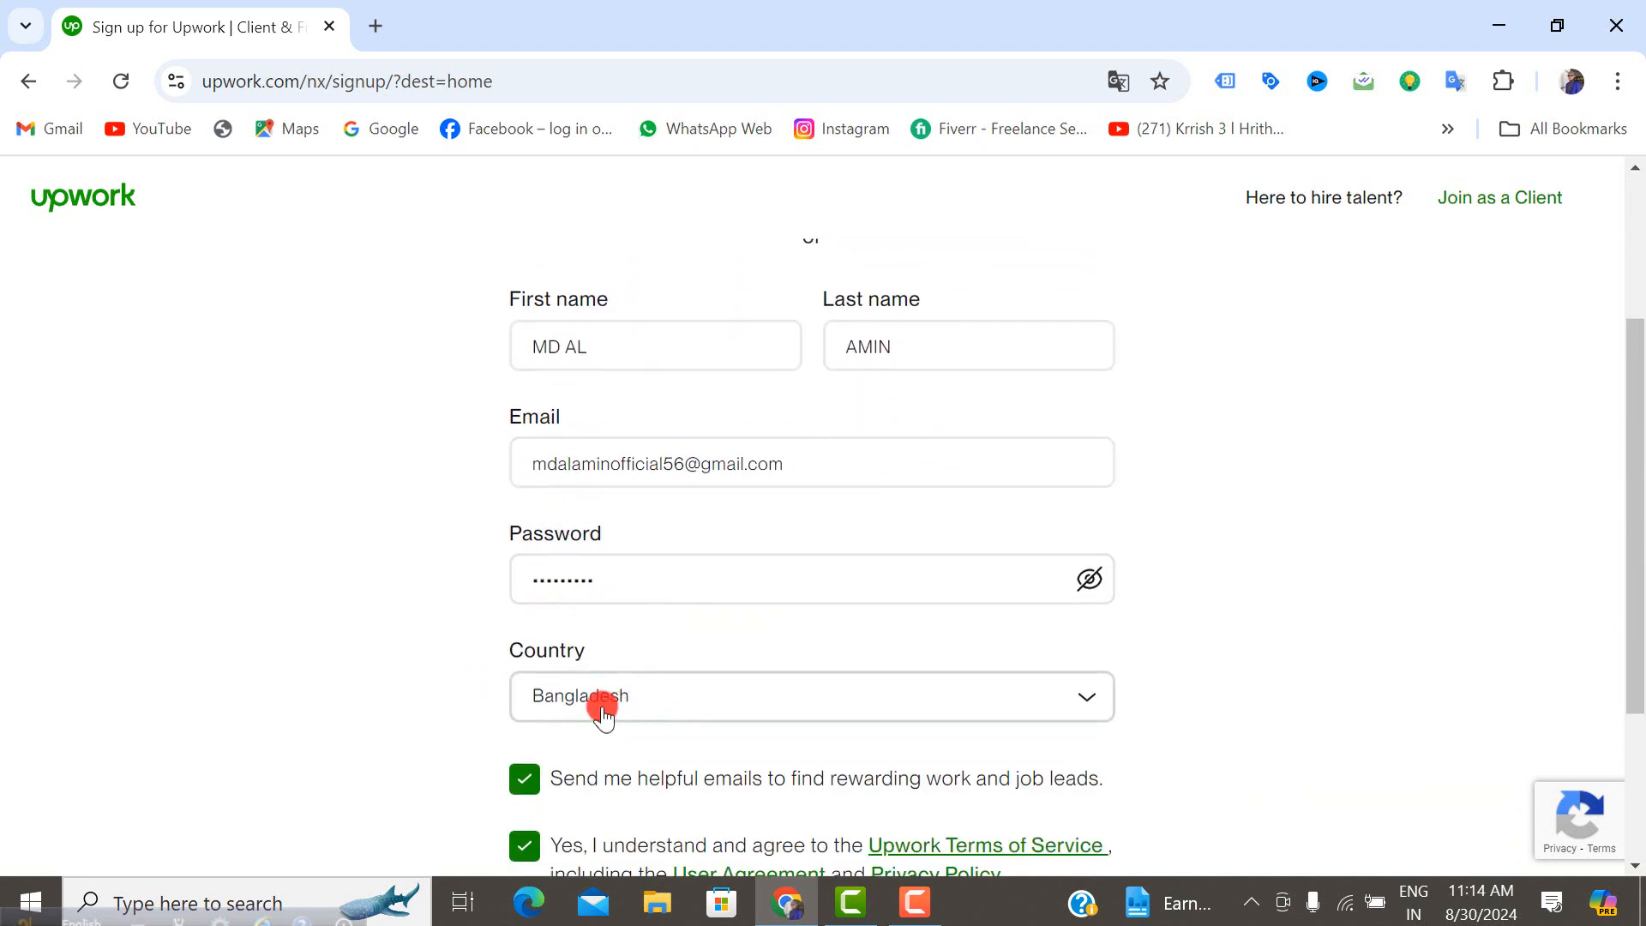
scroll(603, 714, down, 3)
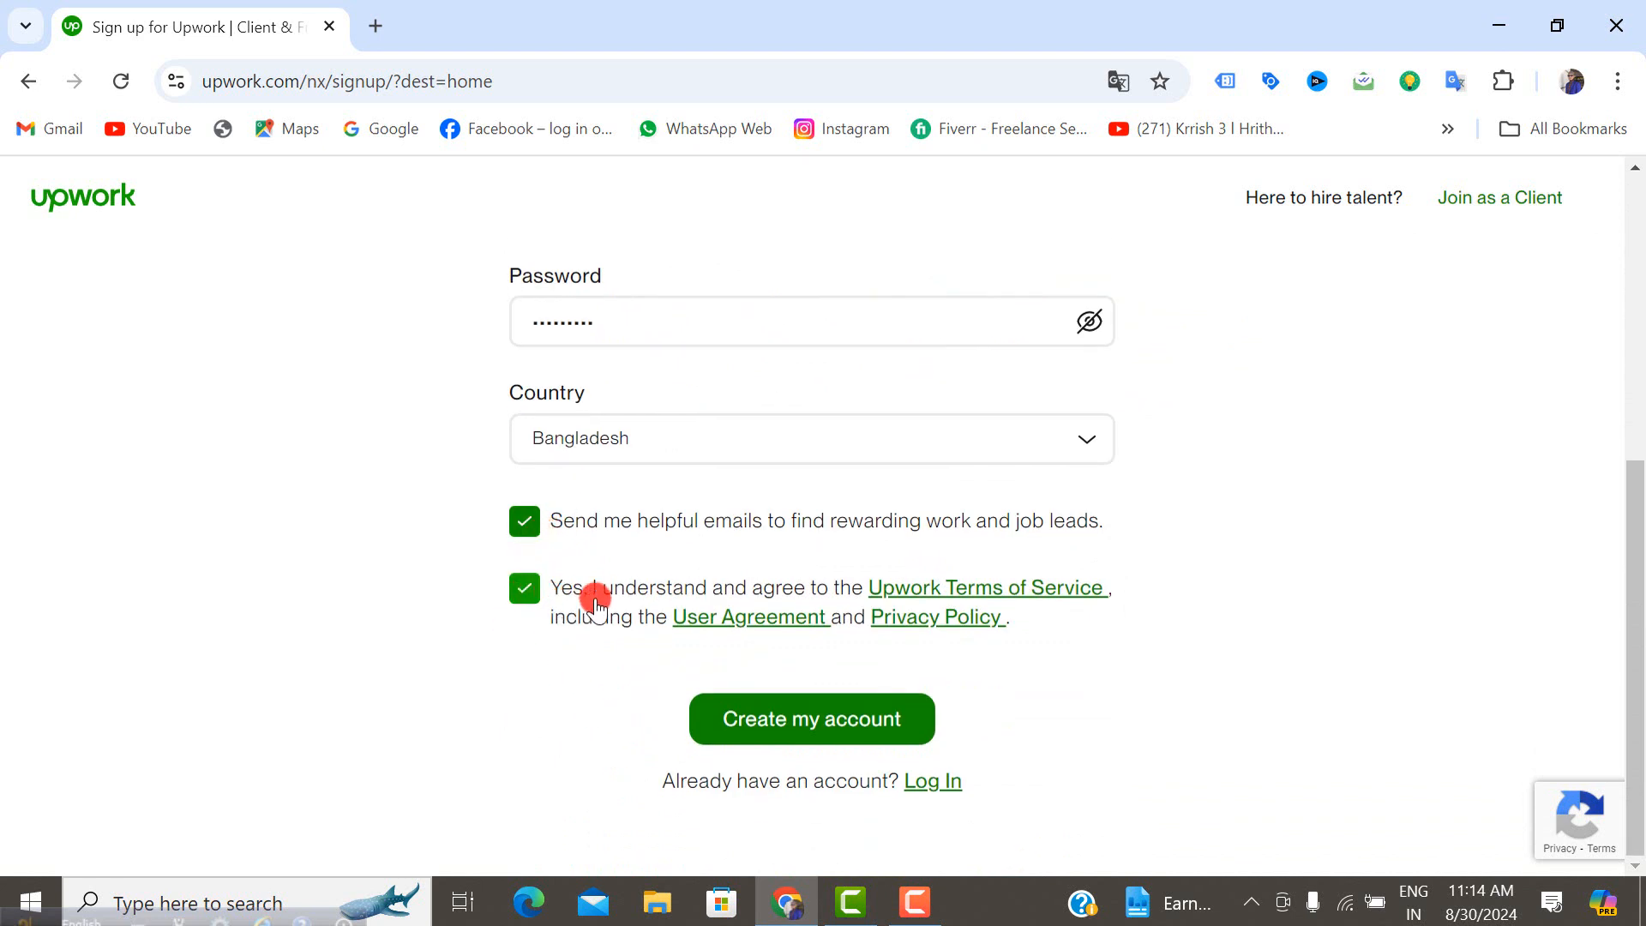
click(320, 892)
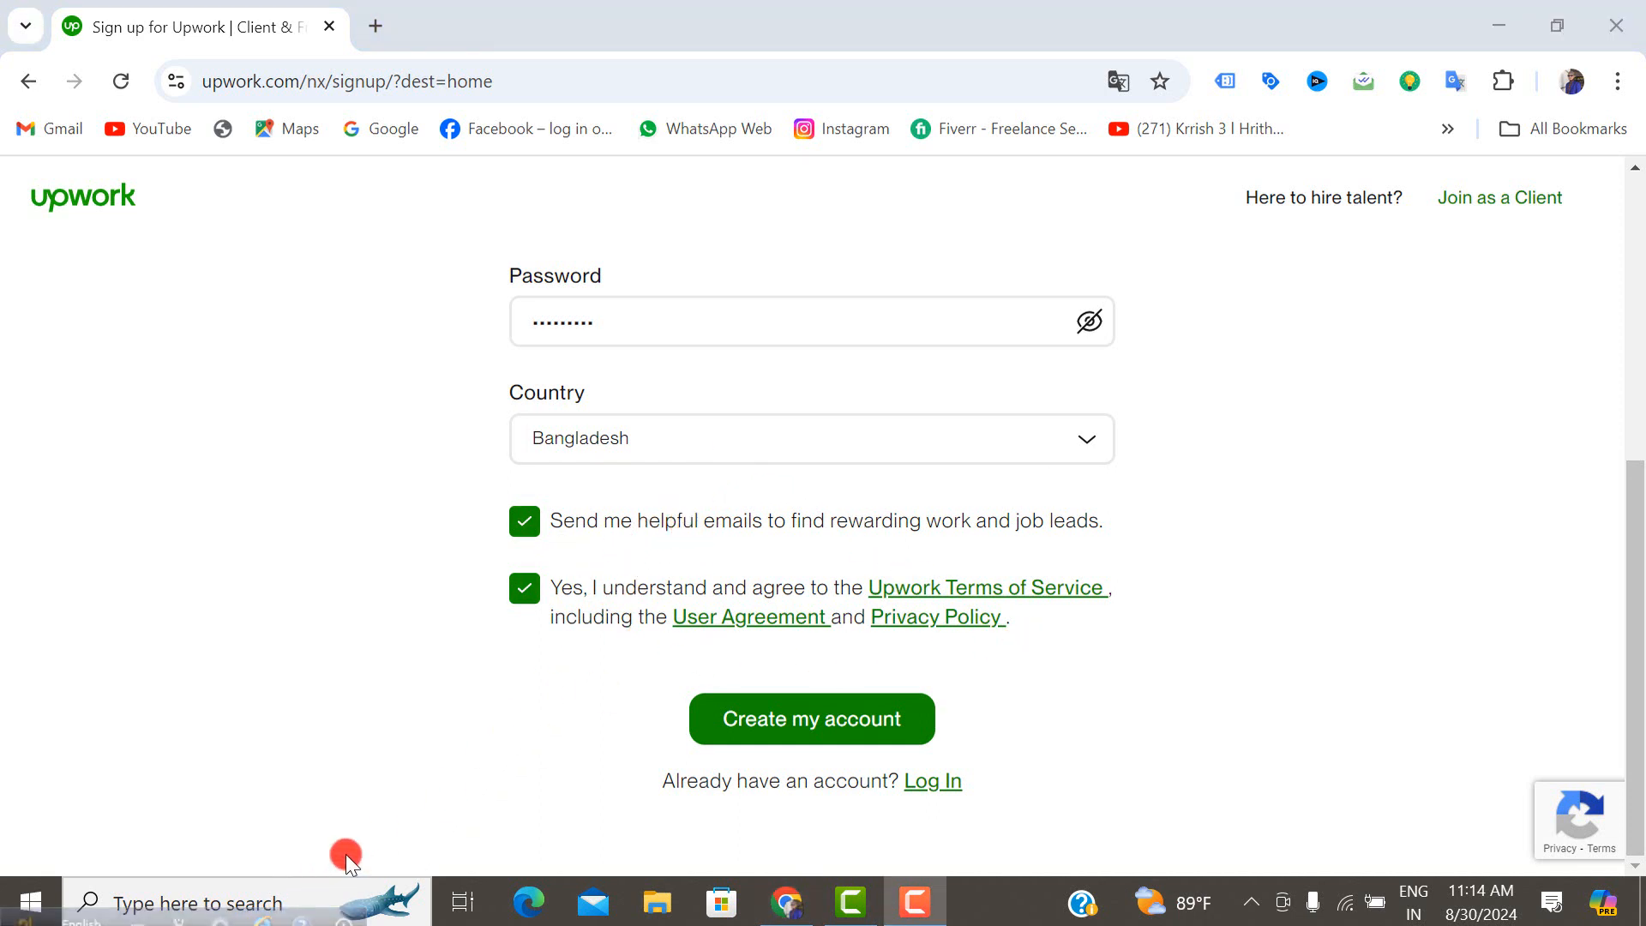
scroll(625, 577, up, 5)
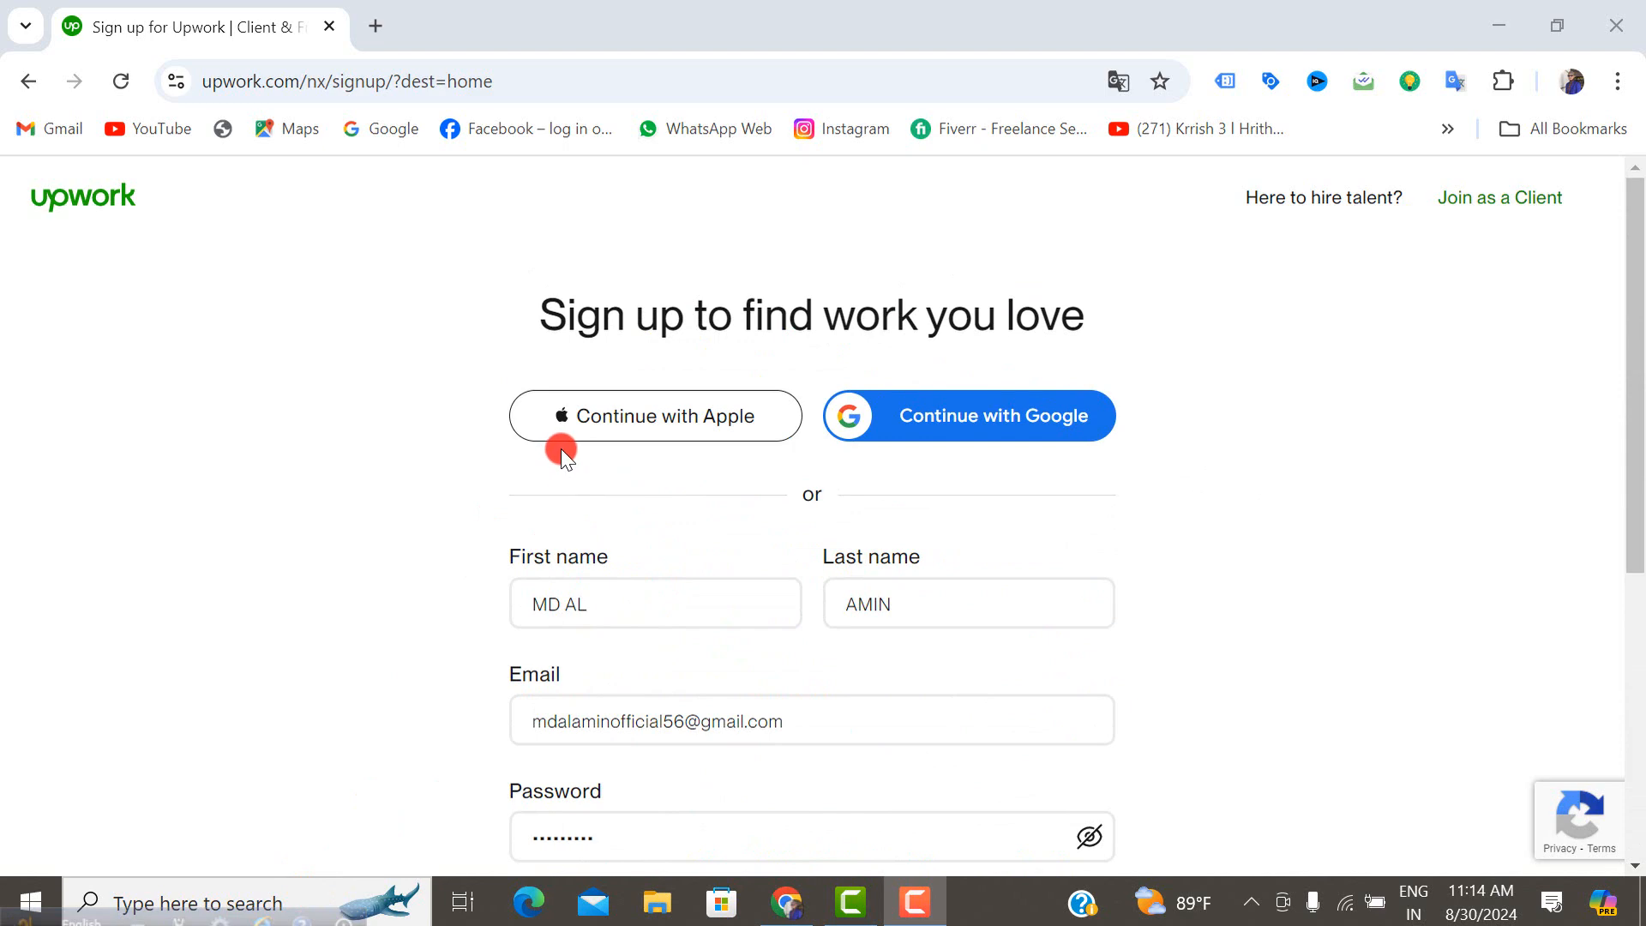
scroll(660, 558, down, 5)
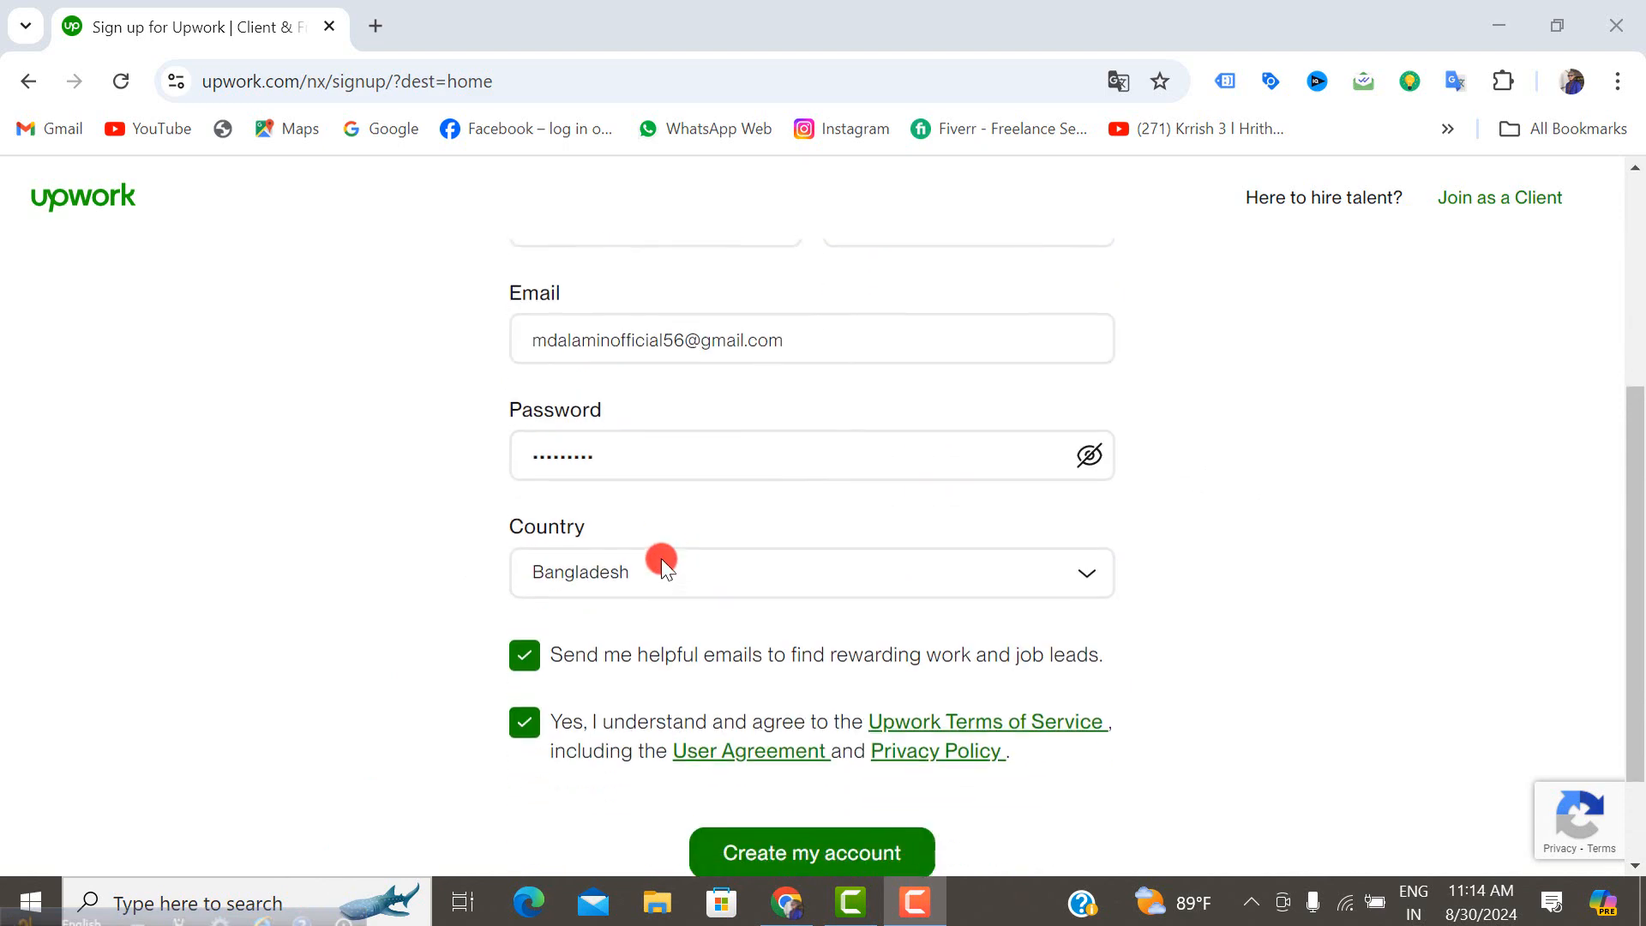
scroll(661, 558, up, 3)
scroll(686, 520, down, 4)
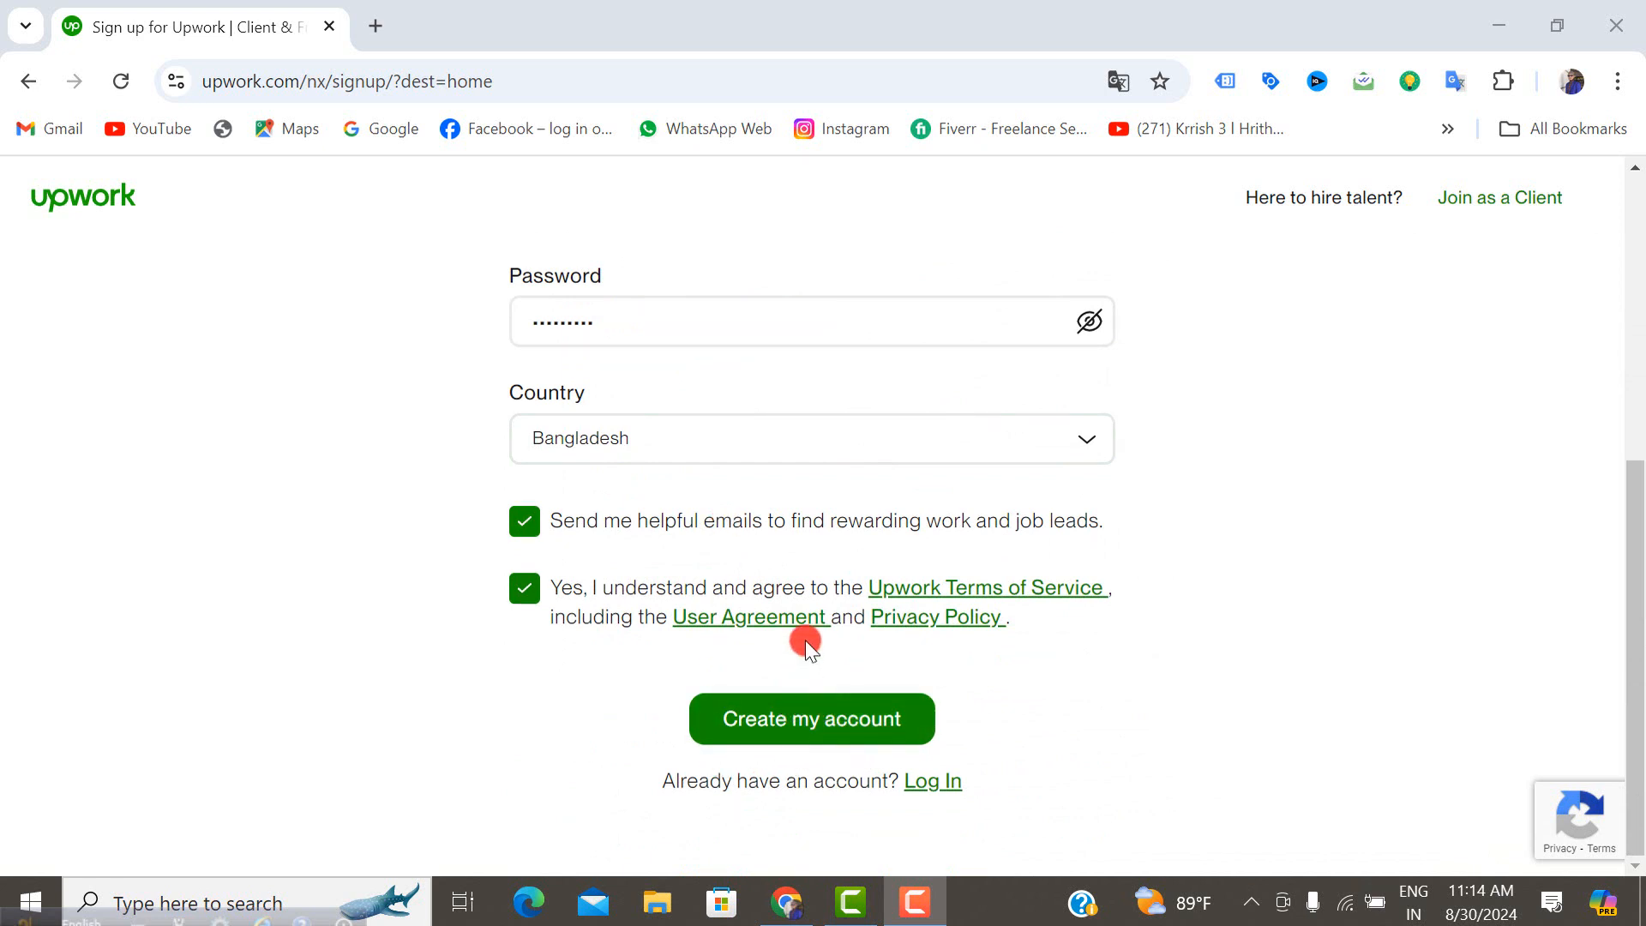
scroll(665, 600, up, 4)
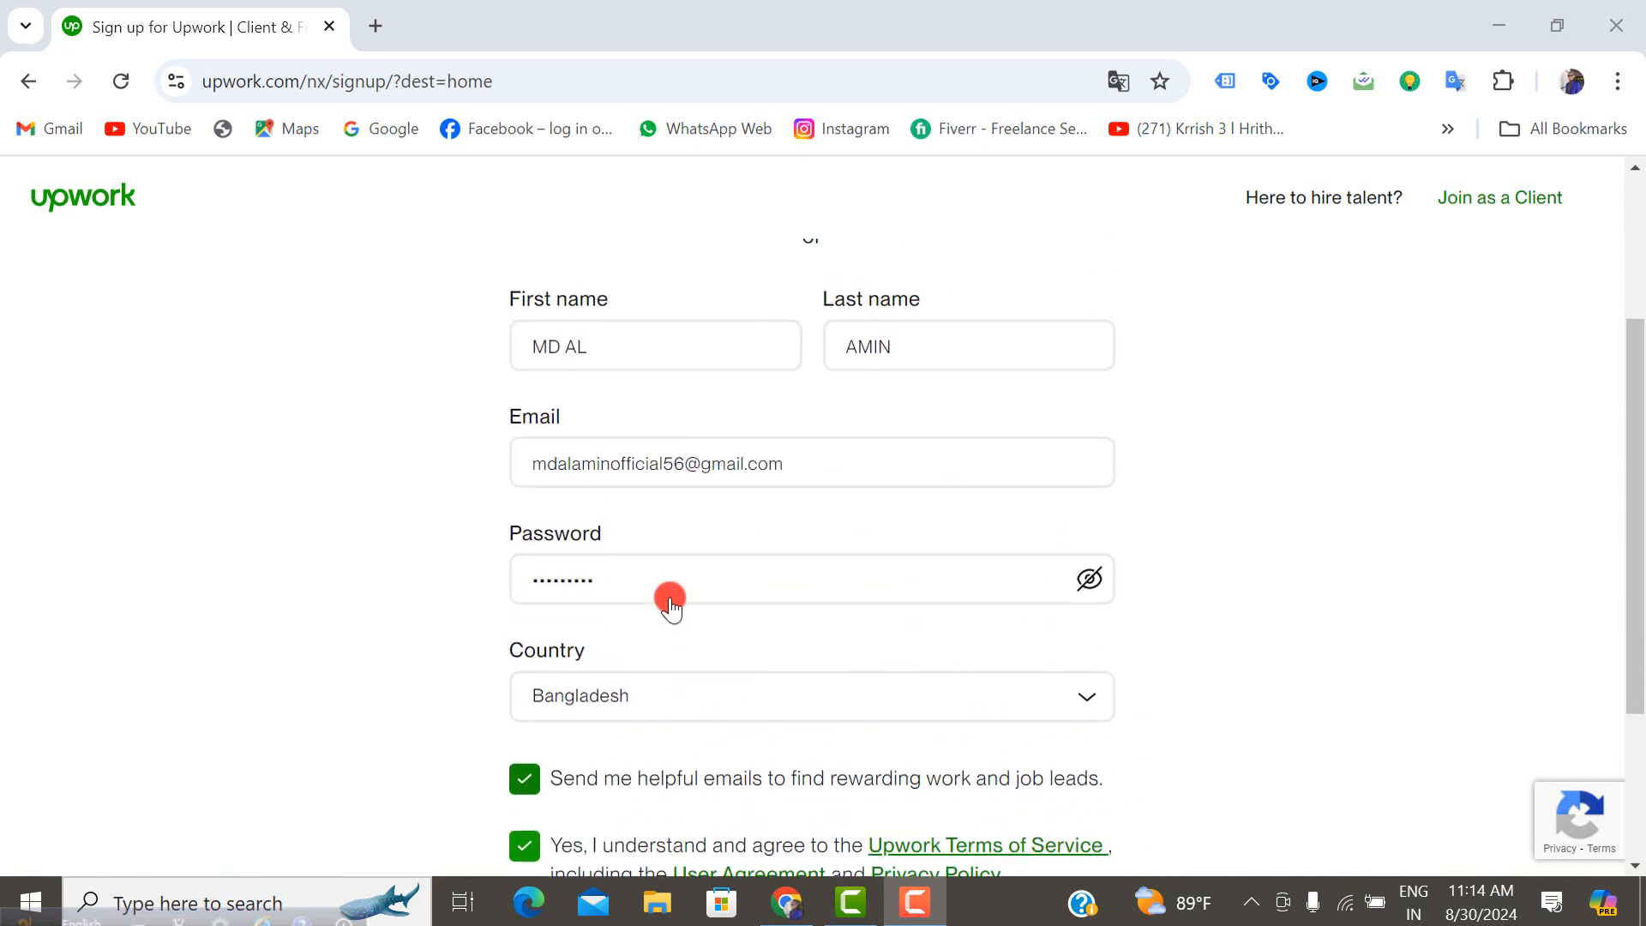
scroll(643, 521, up, 2)
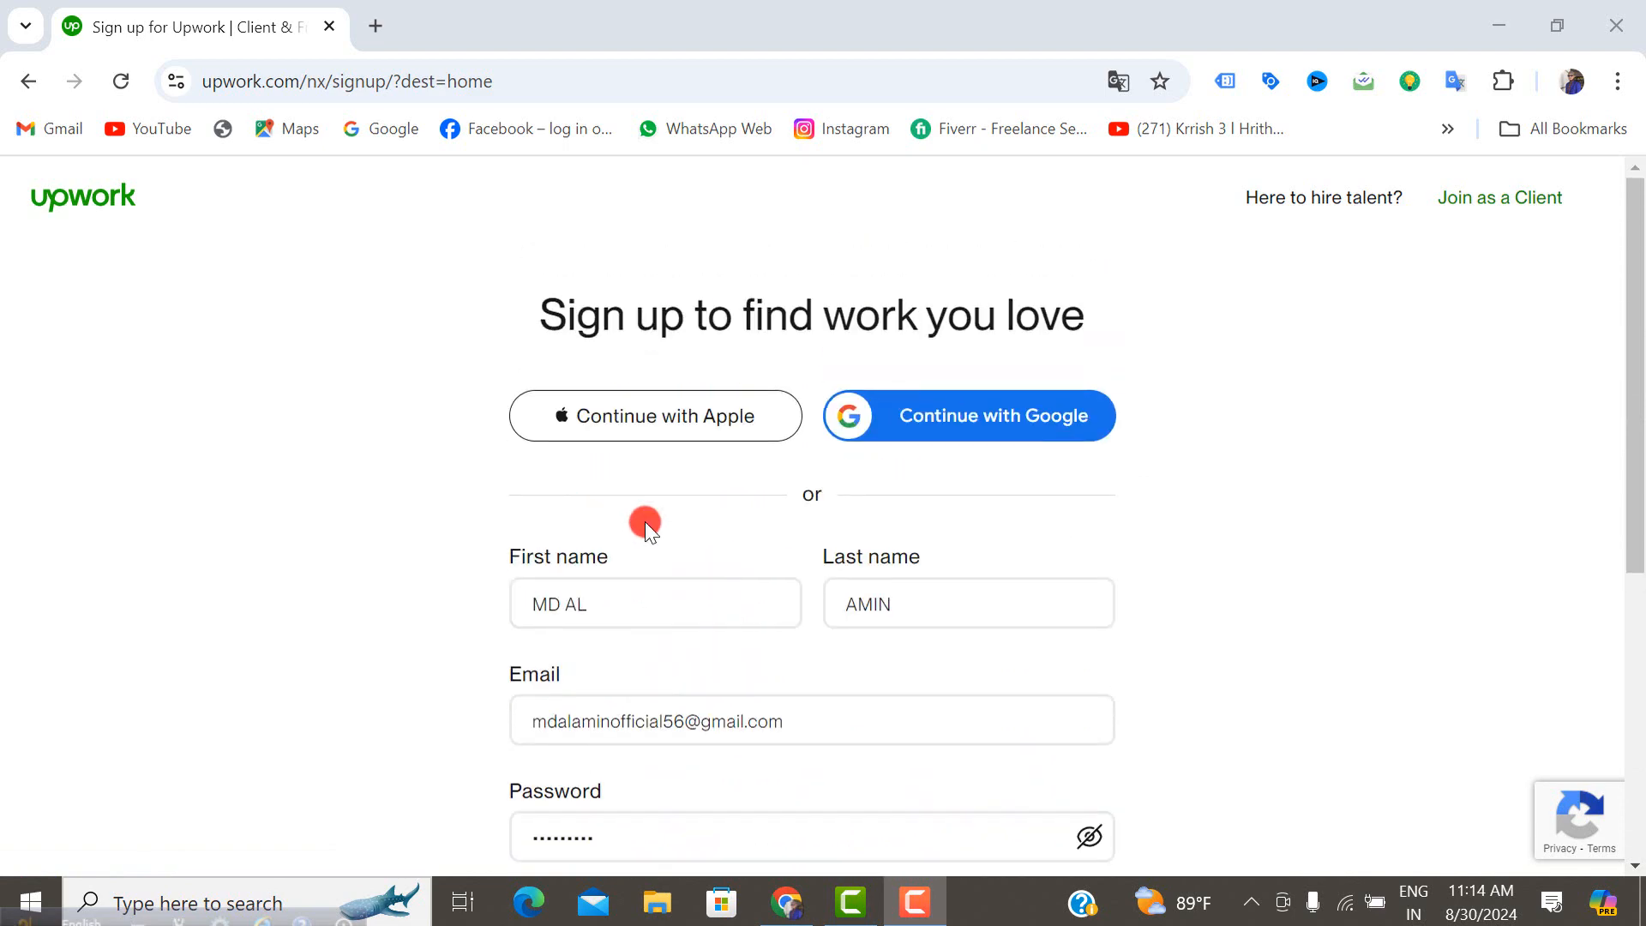
scroll(643, 525, down, 6)
scroll(643, 528, up, 3)
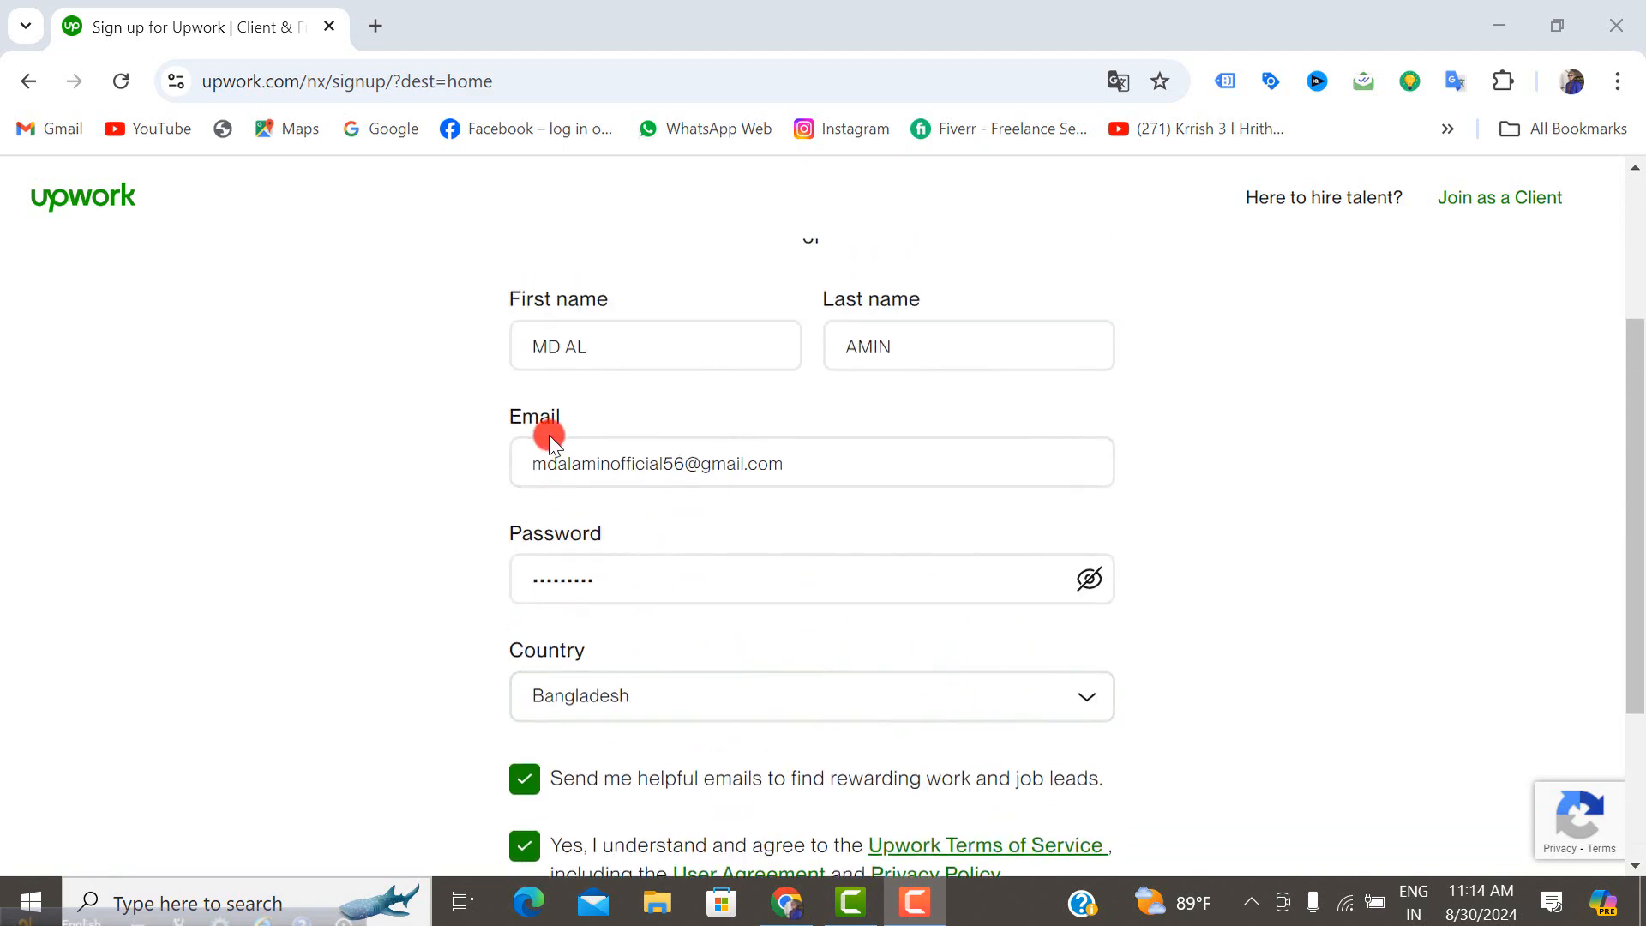
scroll(549, 434, up, 3)
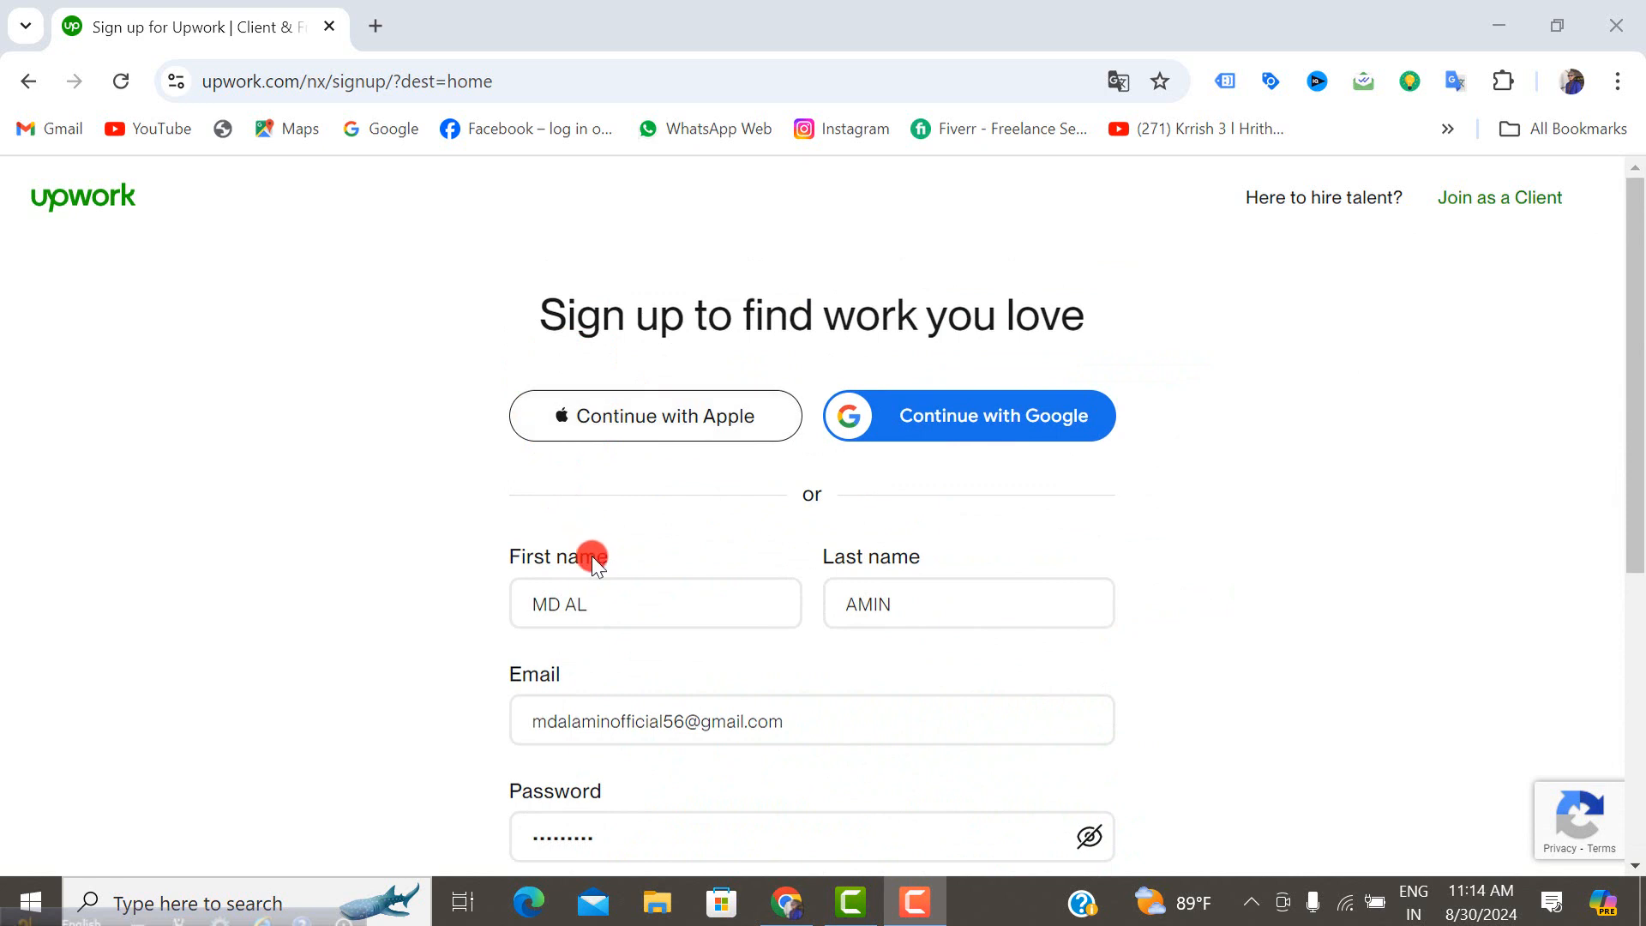
scroll(591, 556, down, 2)
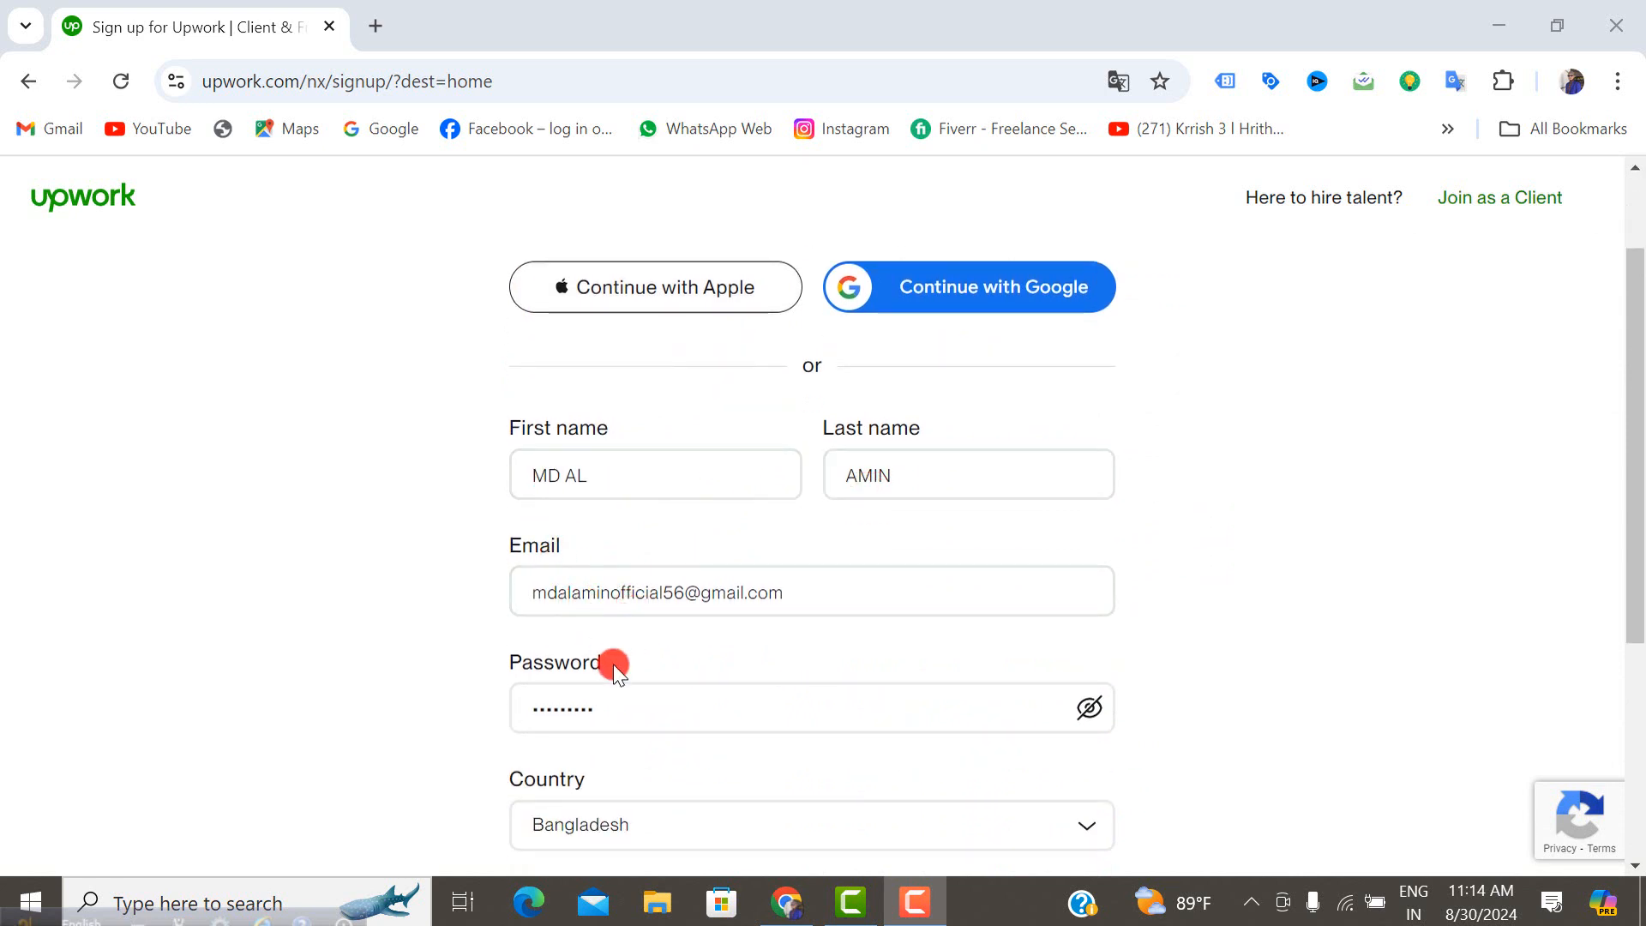
scroll(615, 669, down, 2)
scroll(591, 691, down, 2)
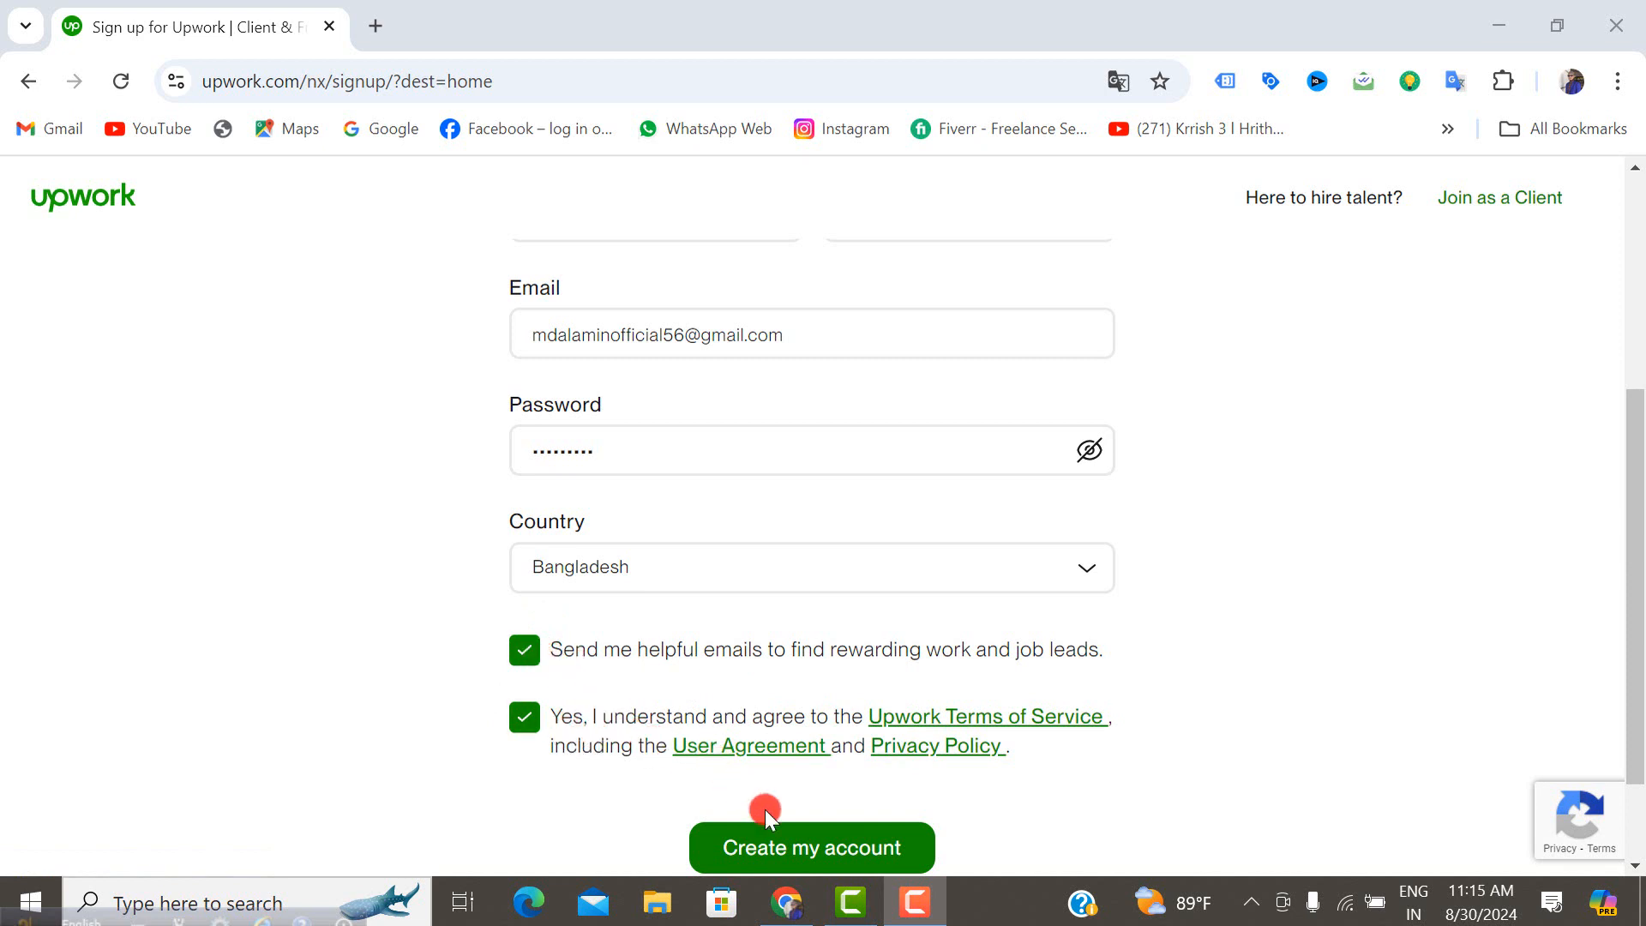
scroll(688, 774, down, 1)
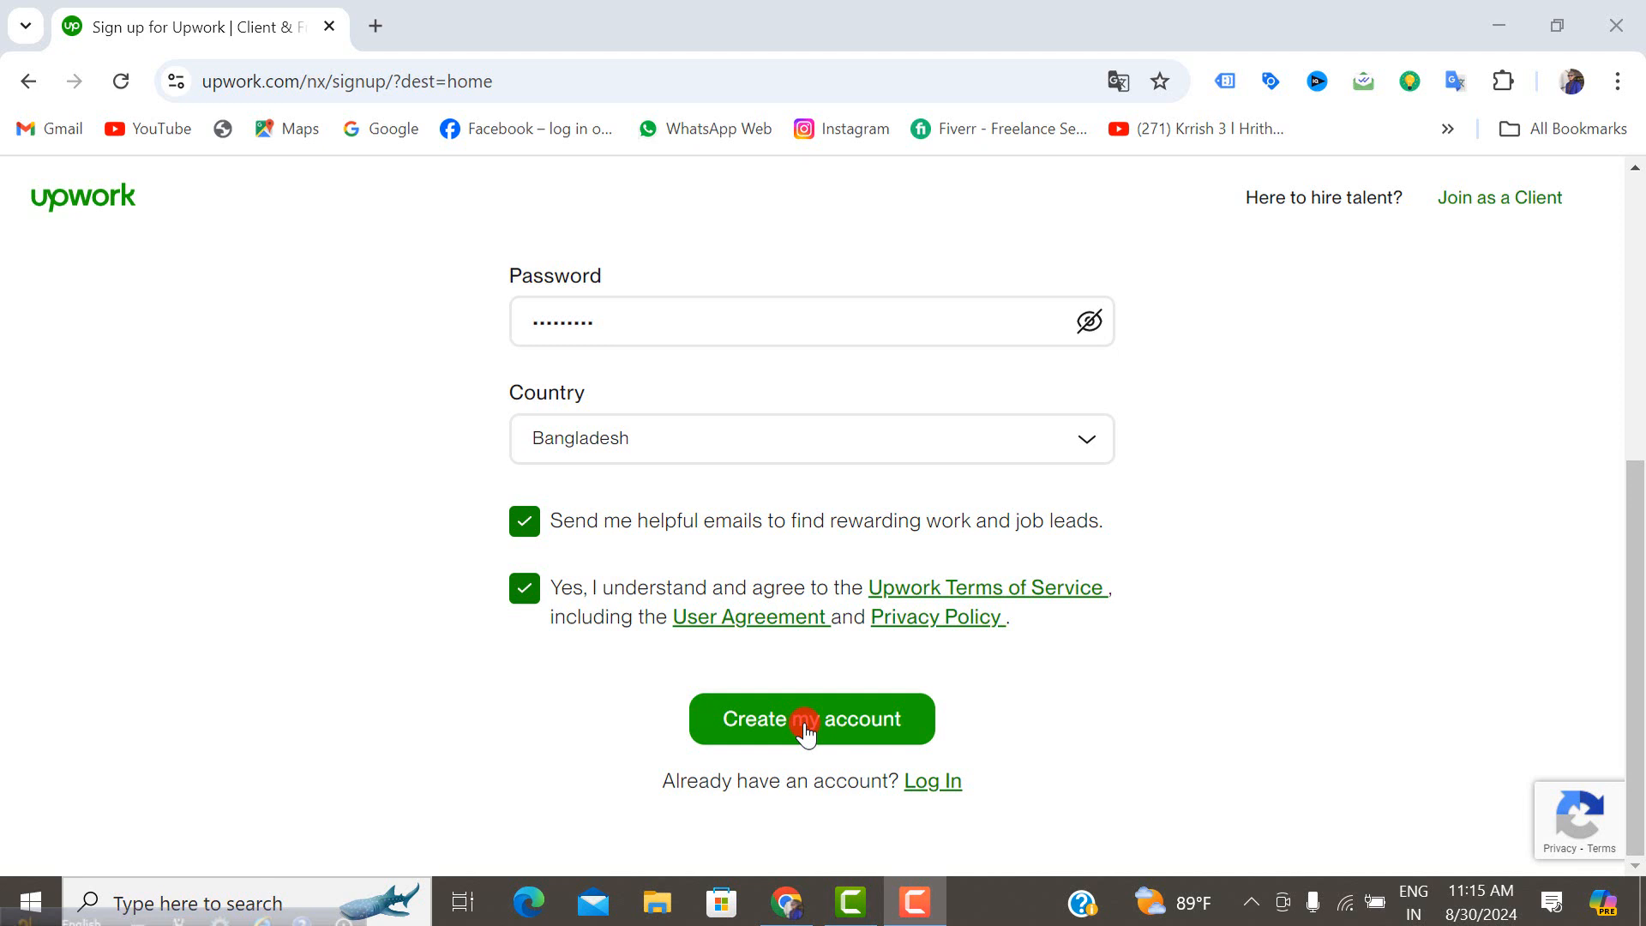
- Submit Create my account and save the password in Chrome's prompt
click(805, 727)
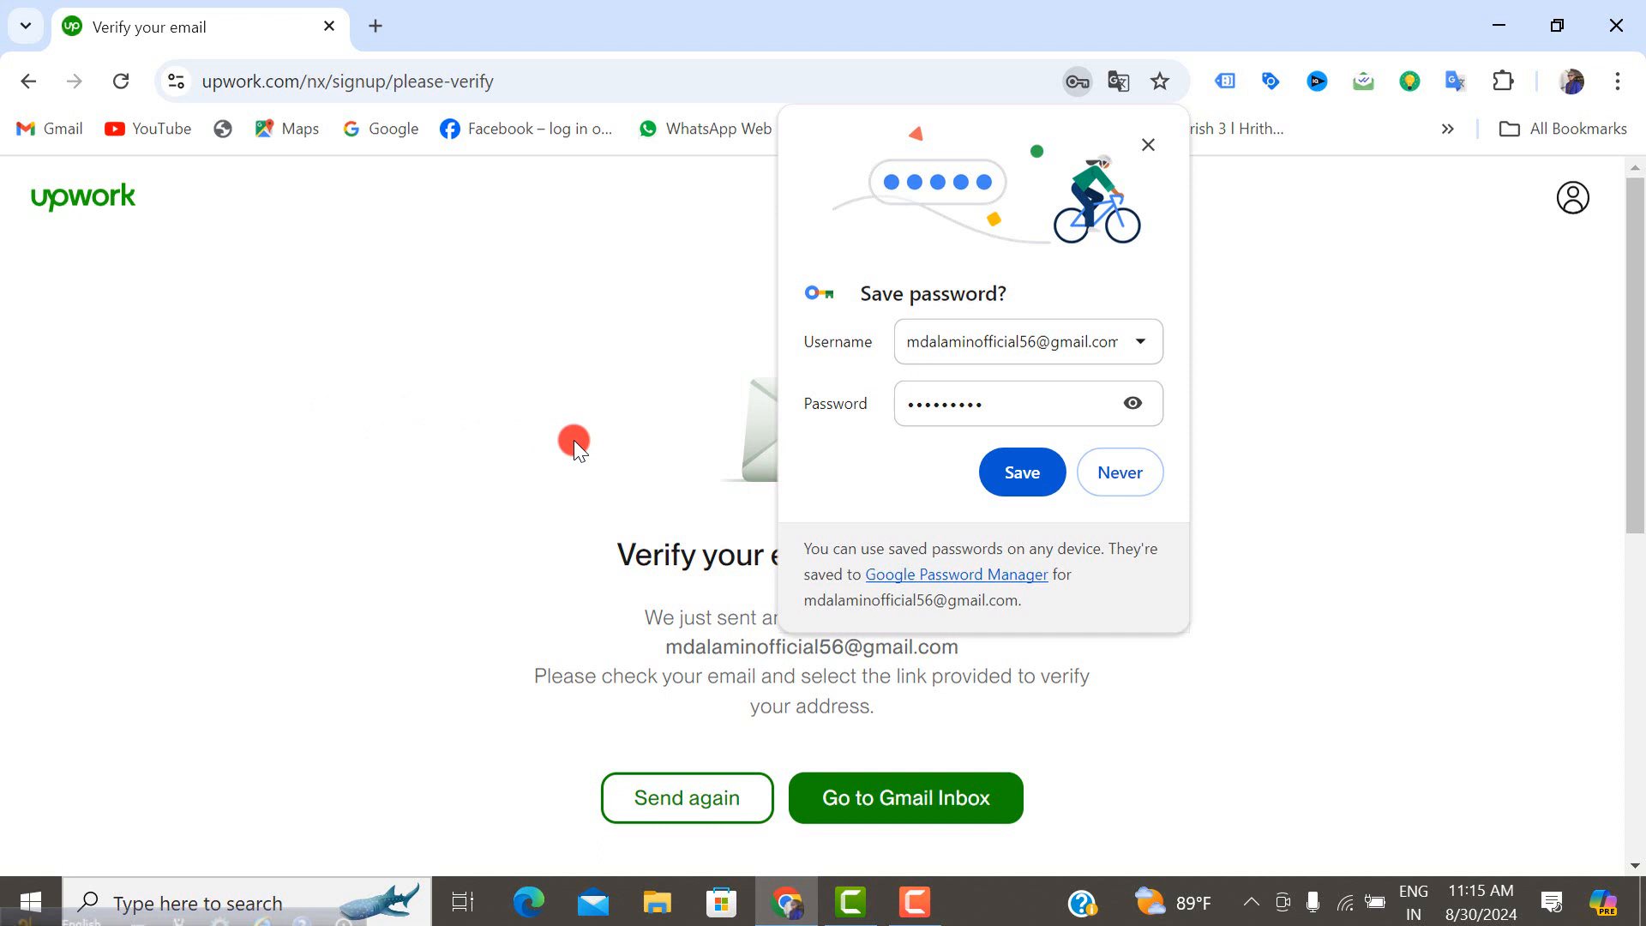
click(1025, 472)
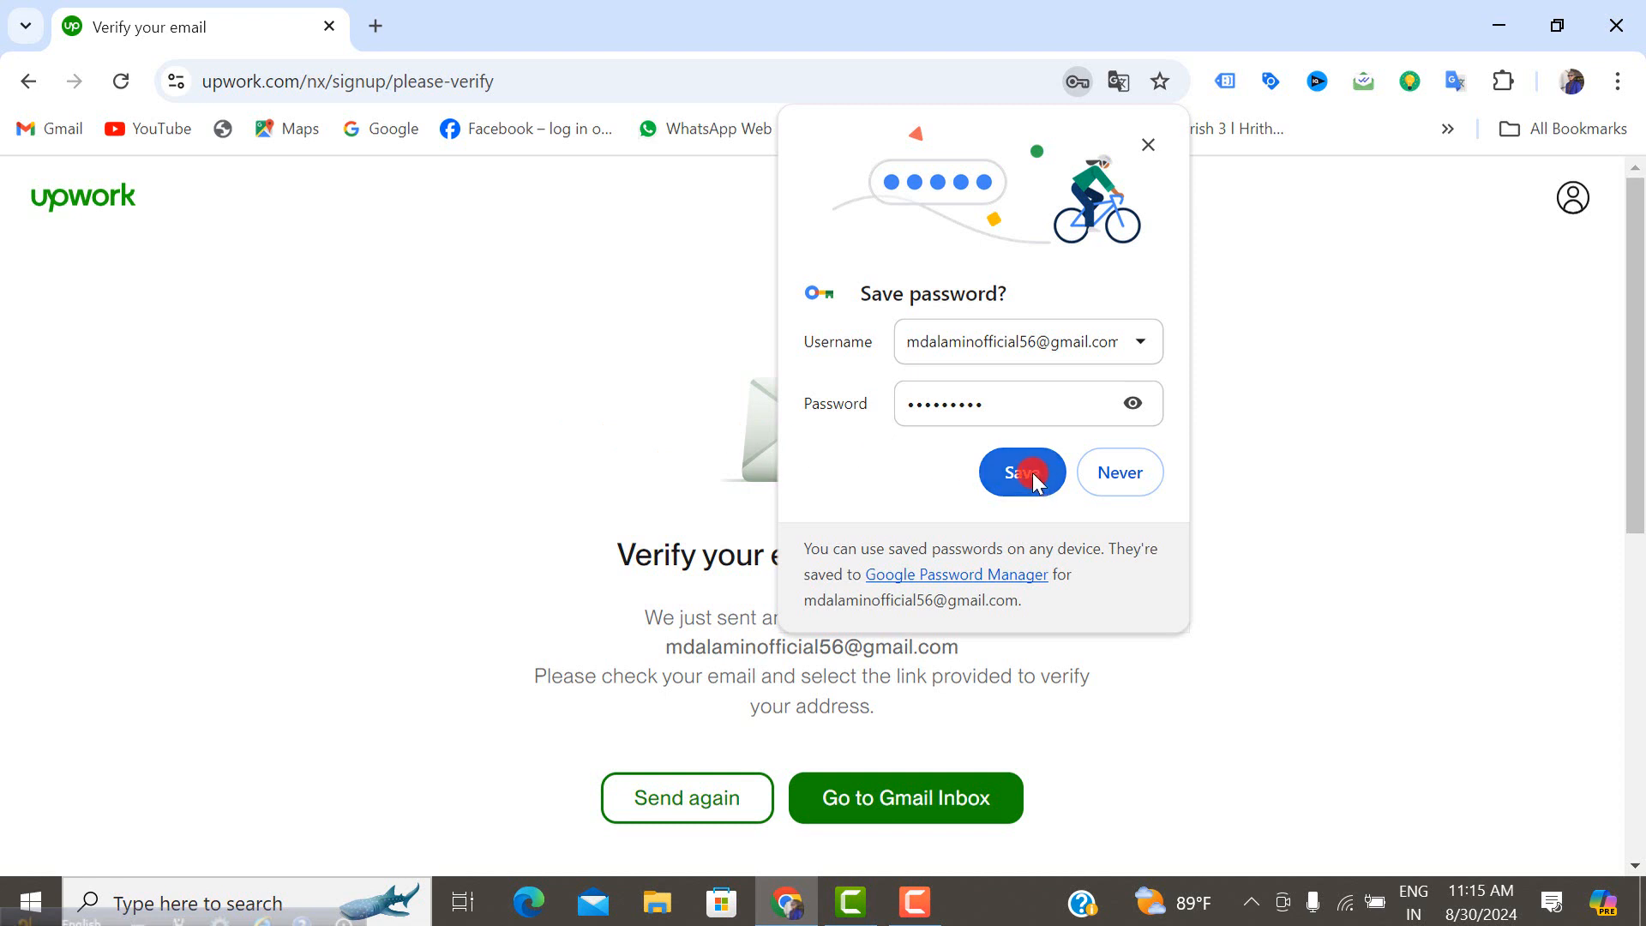
click(1033, 472)
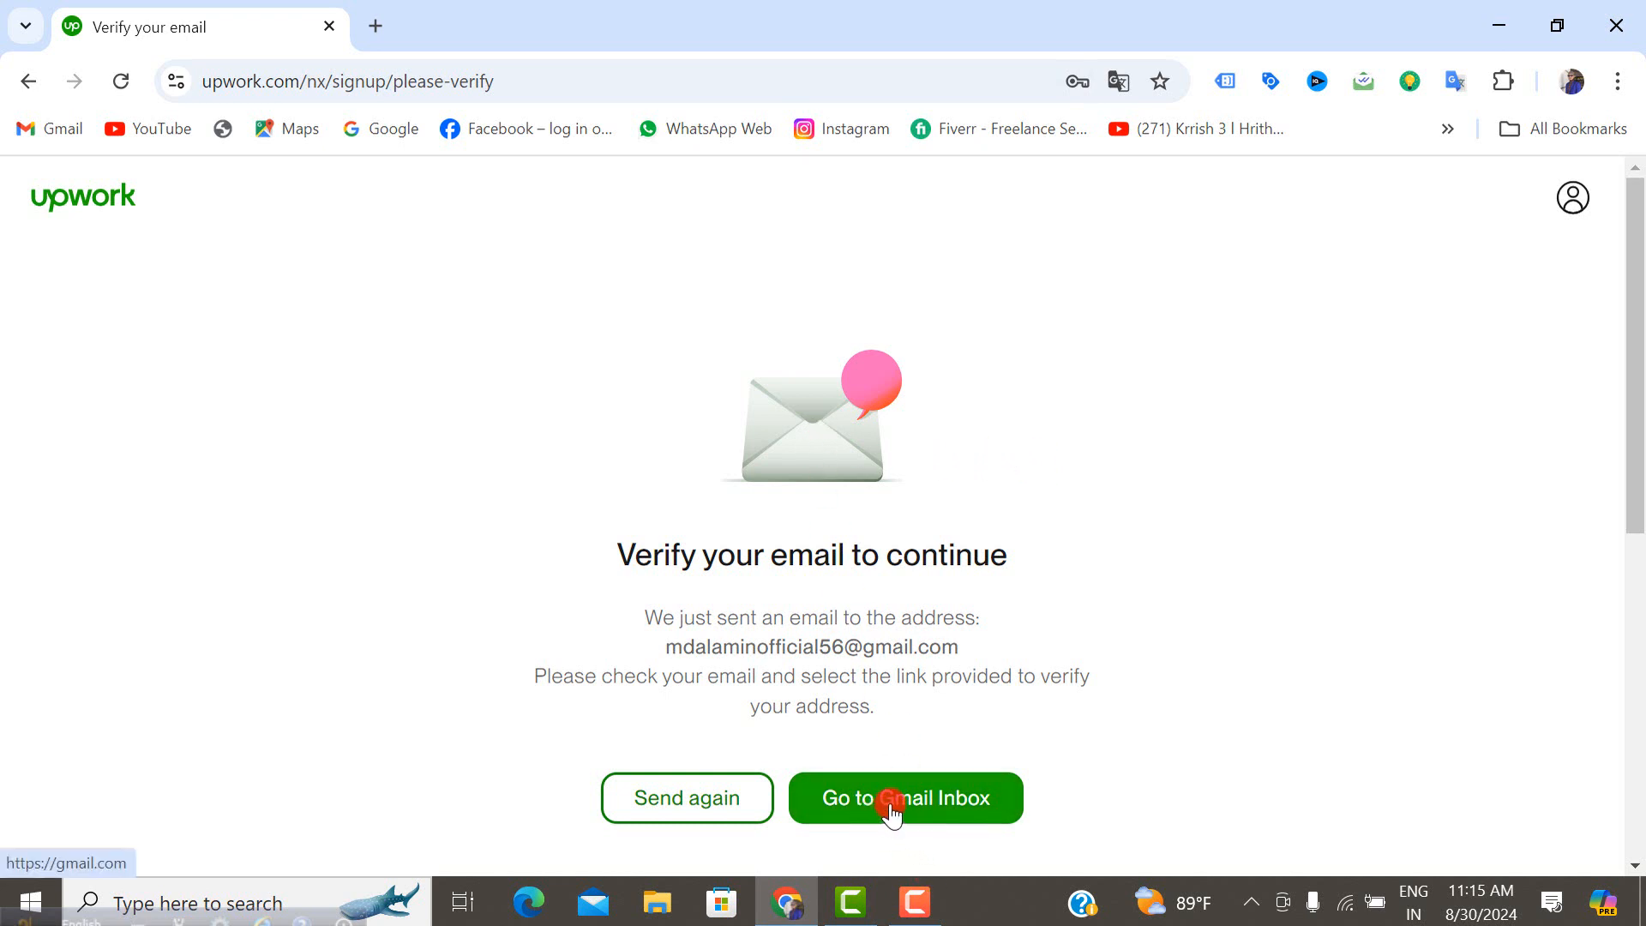
- Open Gmail in a new tab and open the Upwork verification email
click(380, 25)
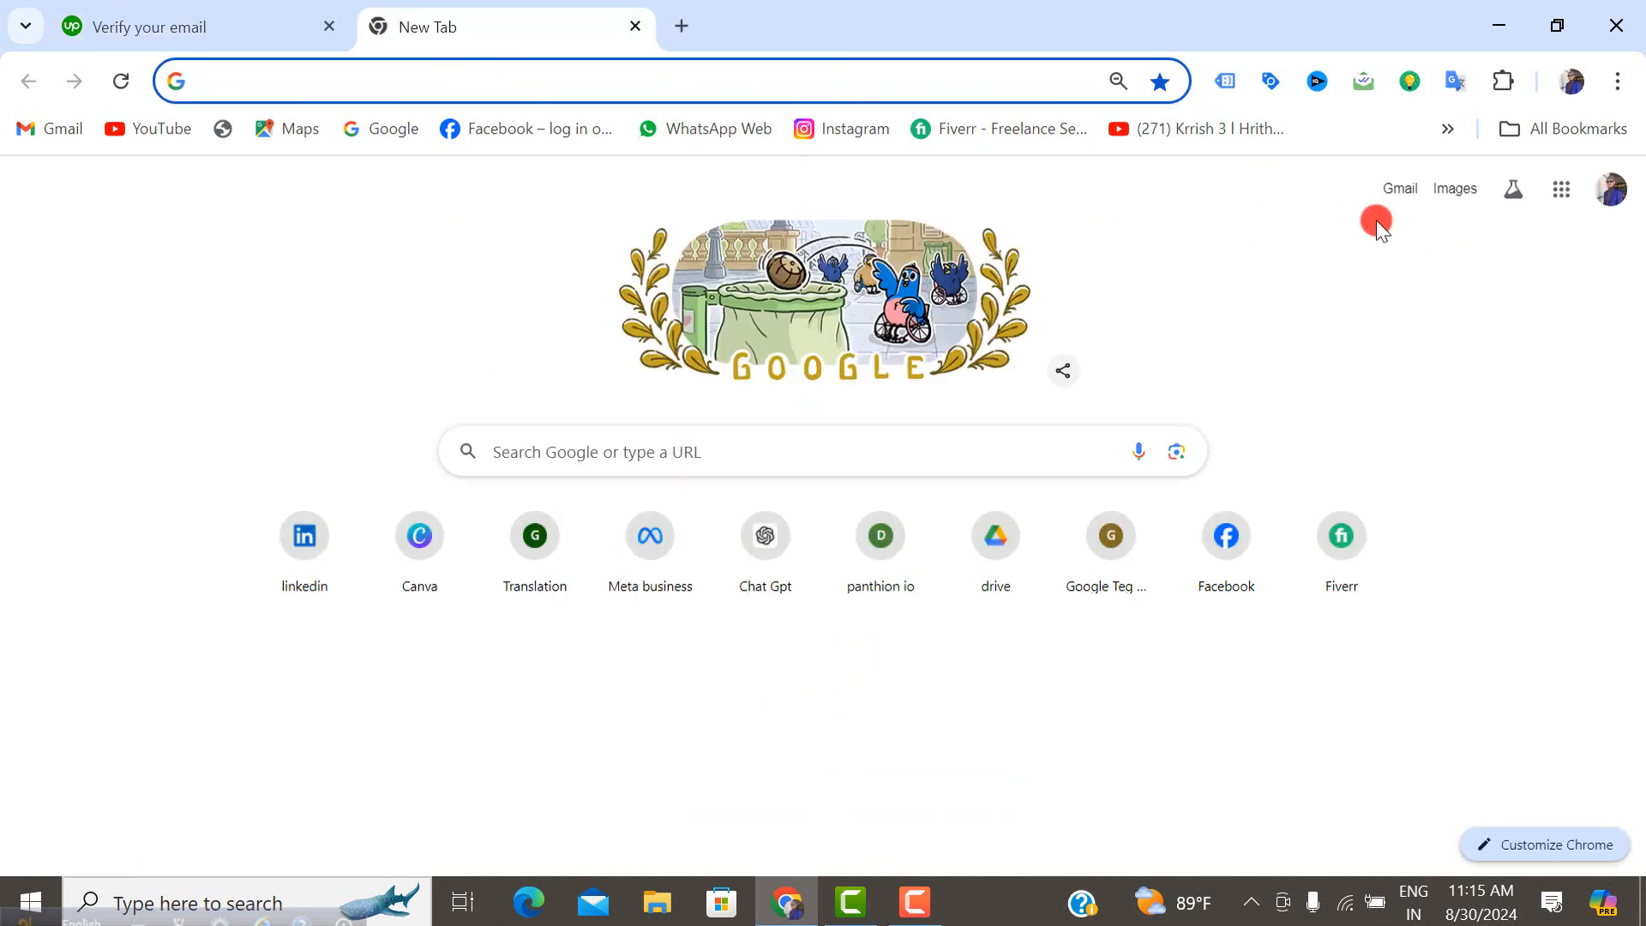
click(1405, 181)
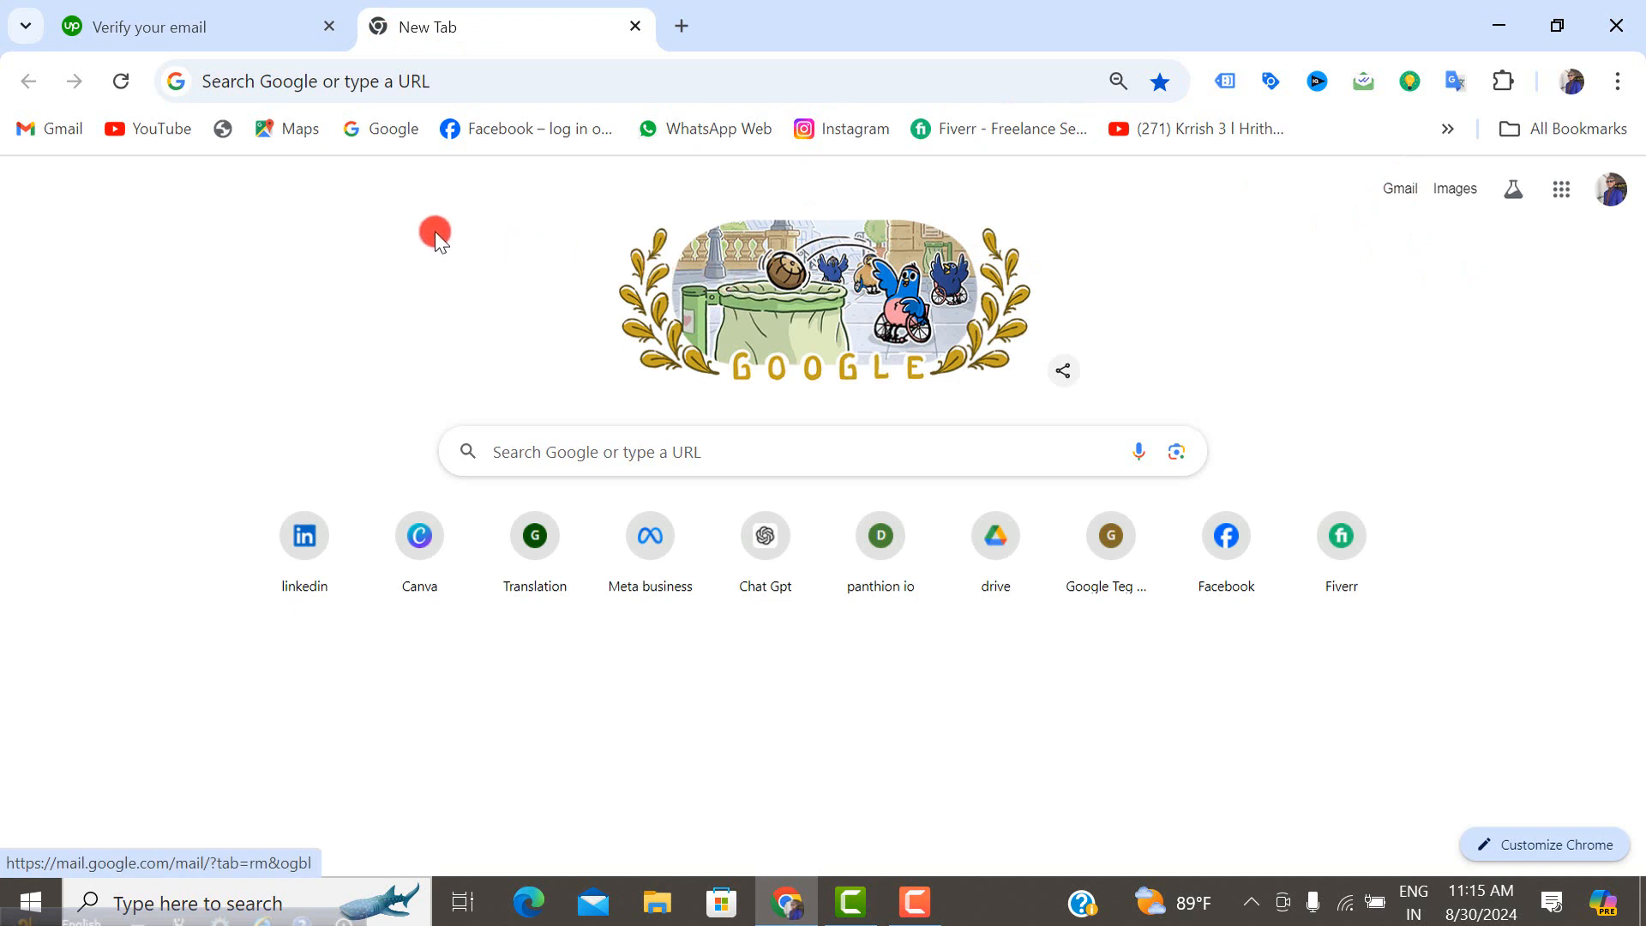
click(1397, 192)
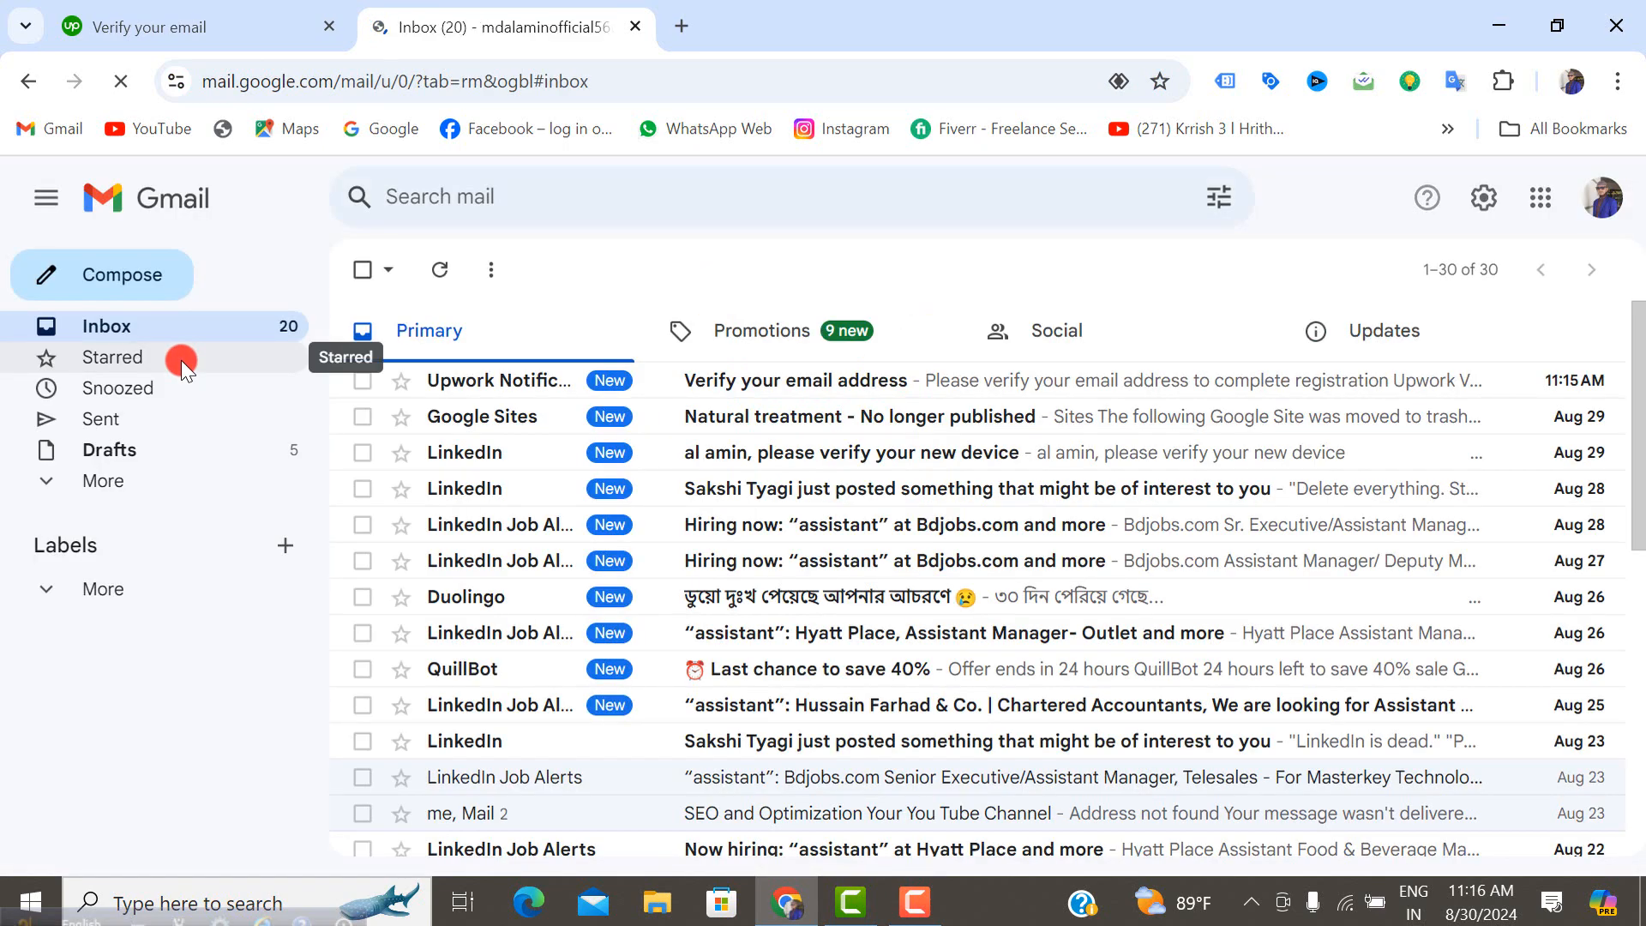
click(706, 385)
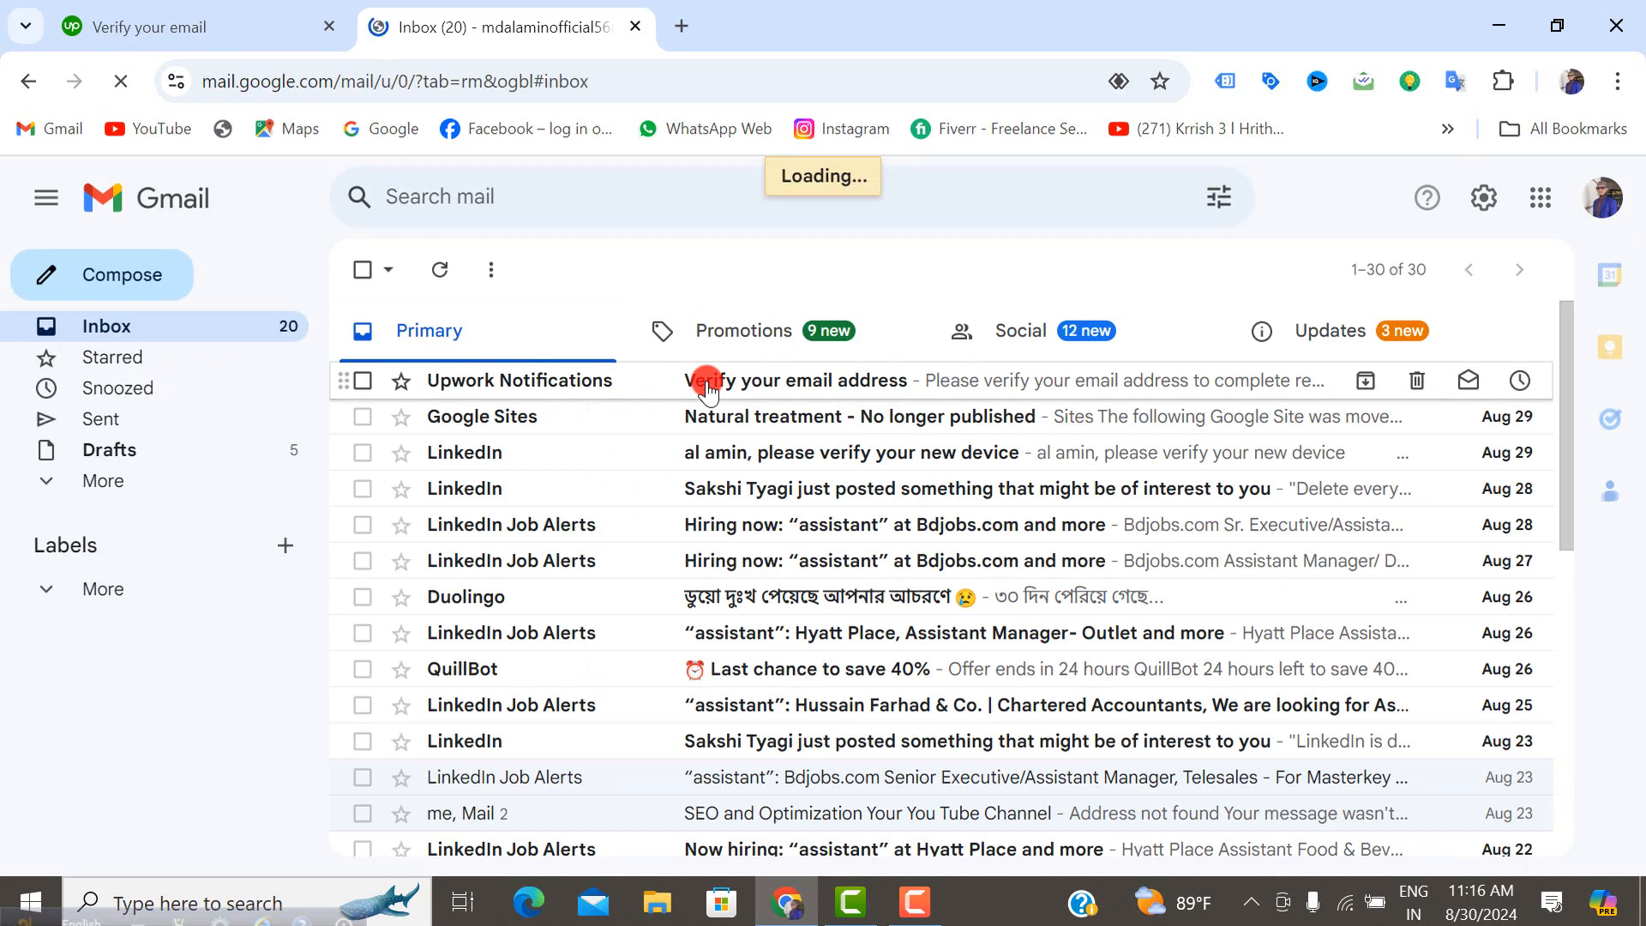
scroll(812, 649, down, 10)
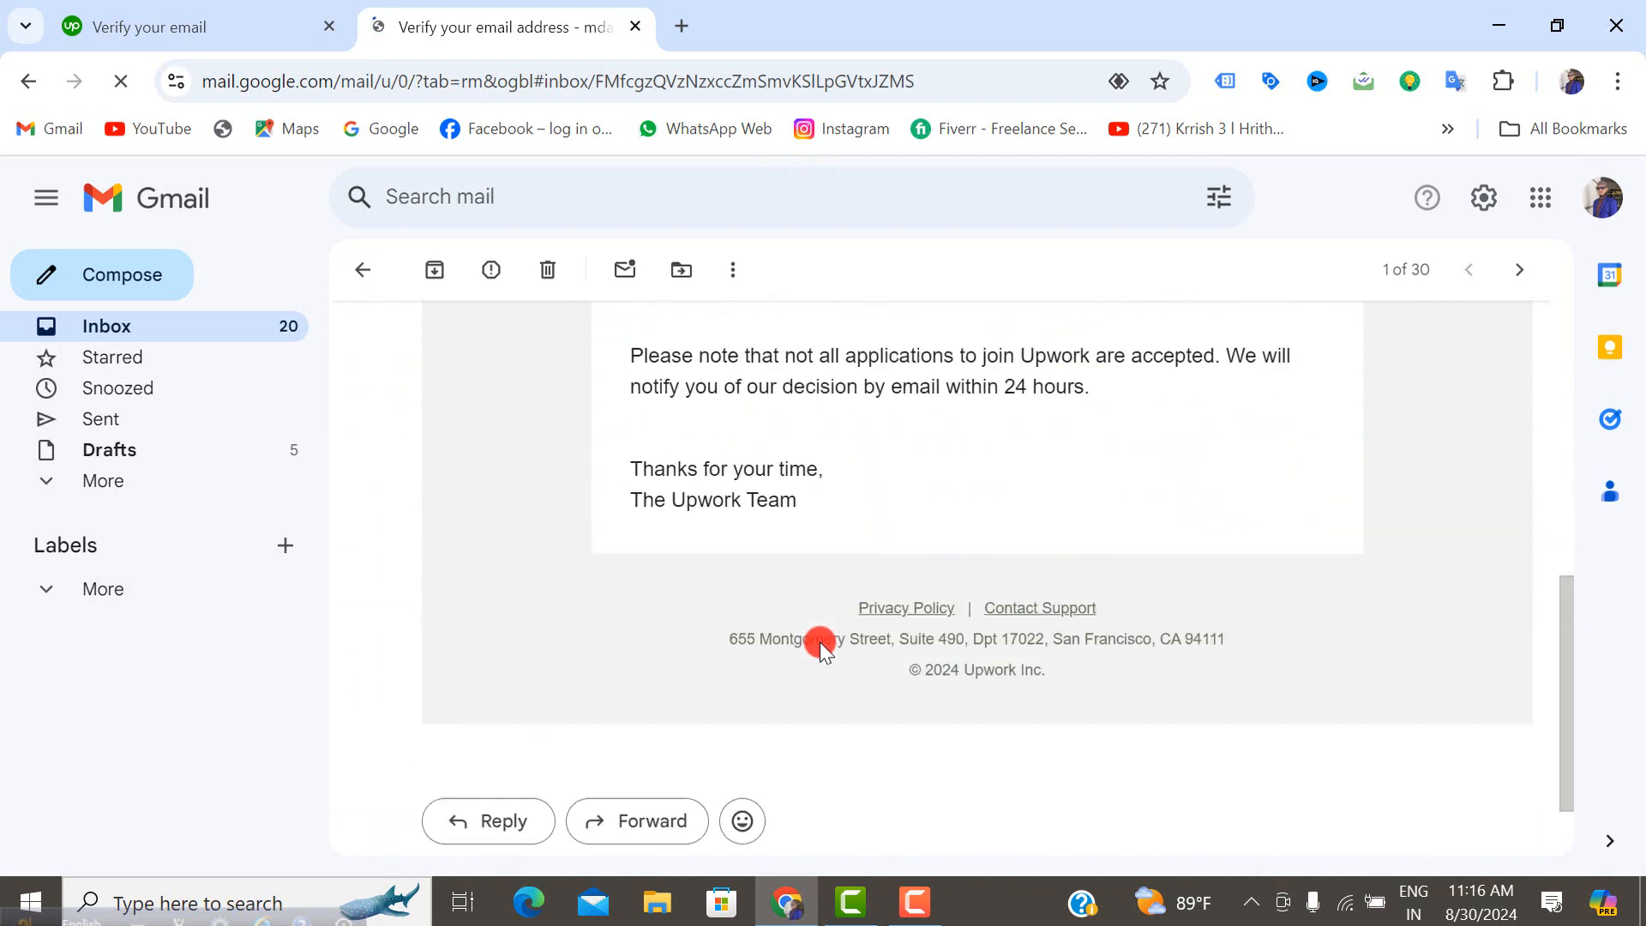
scroll(950, 573, up, 3)
scroll(953, 577, up, 1)
scroll(954, 593, down, 1)
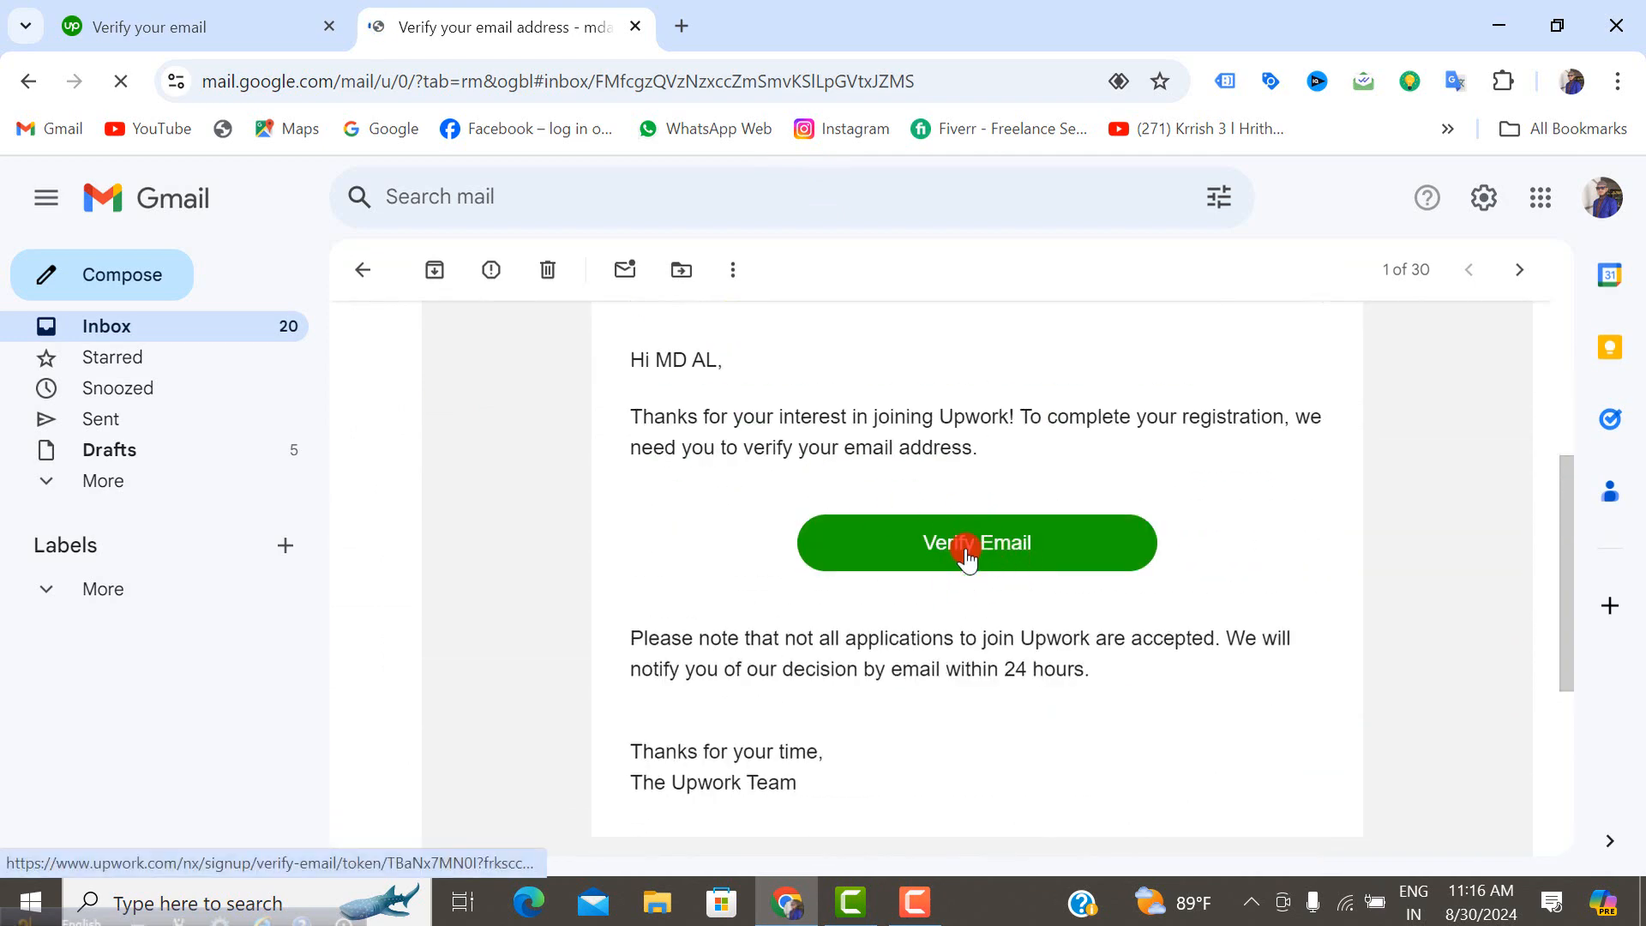
- Confirm the e-mail address with the message's Verify Email button
right_click(967, 553)
click(1039, 459)
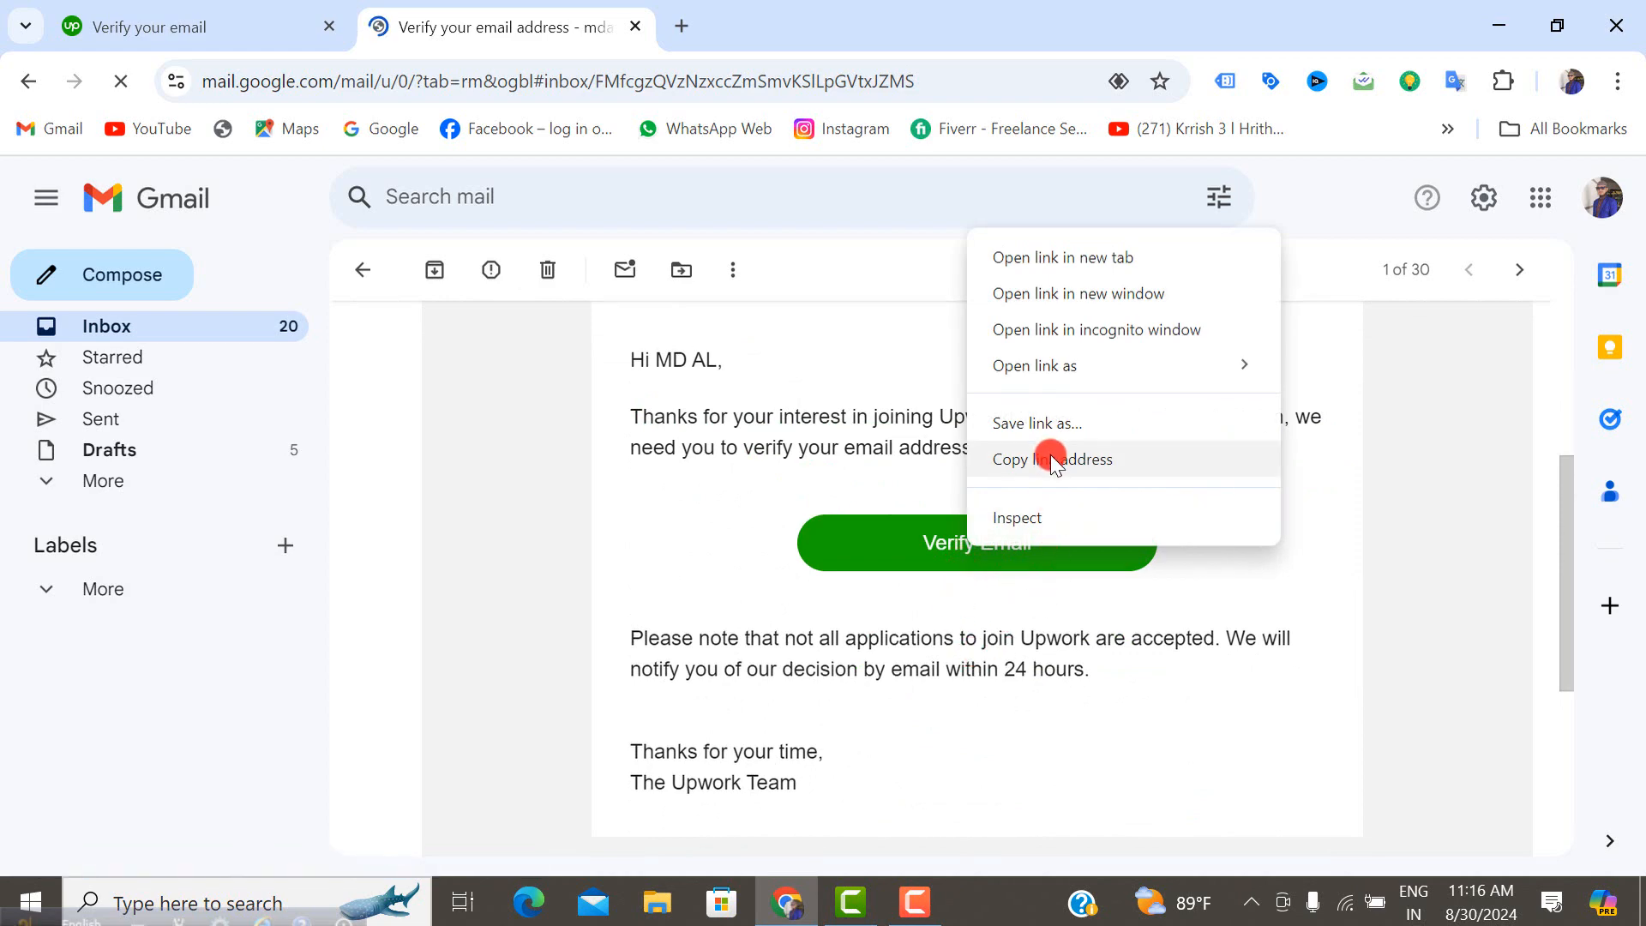
click(229, 27)
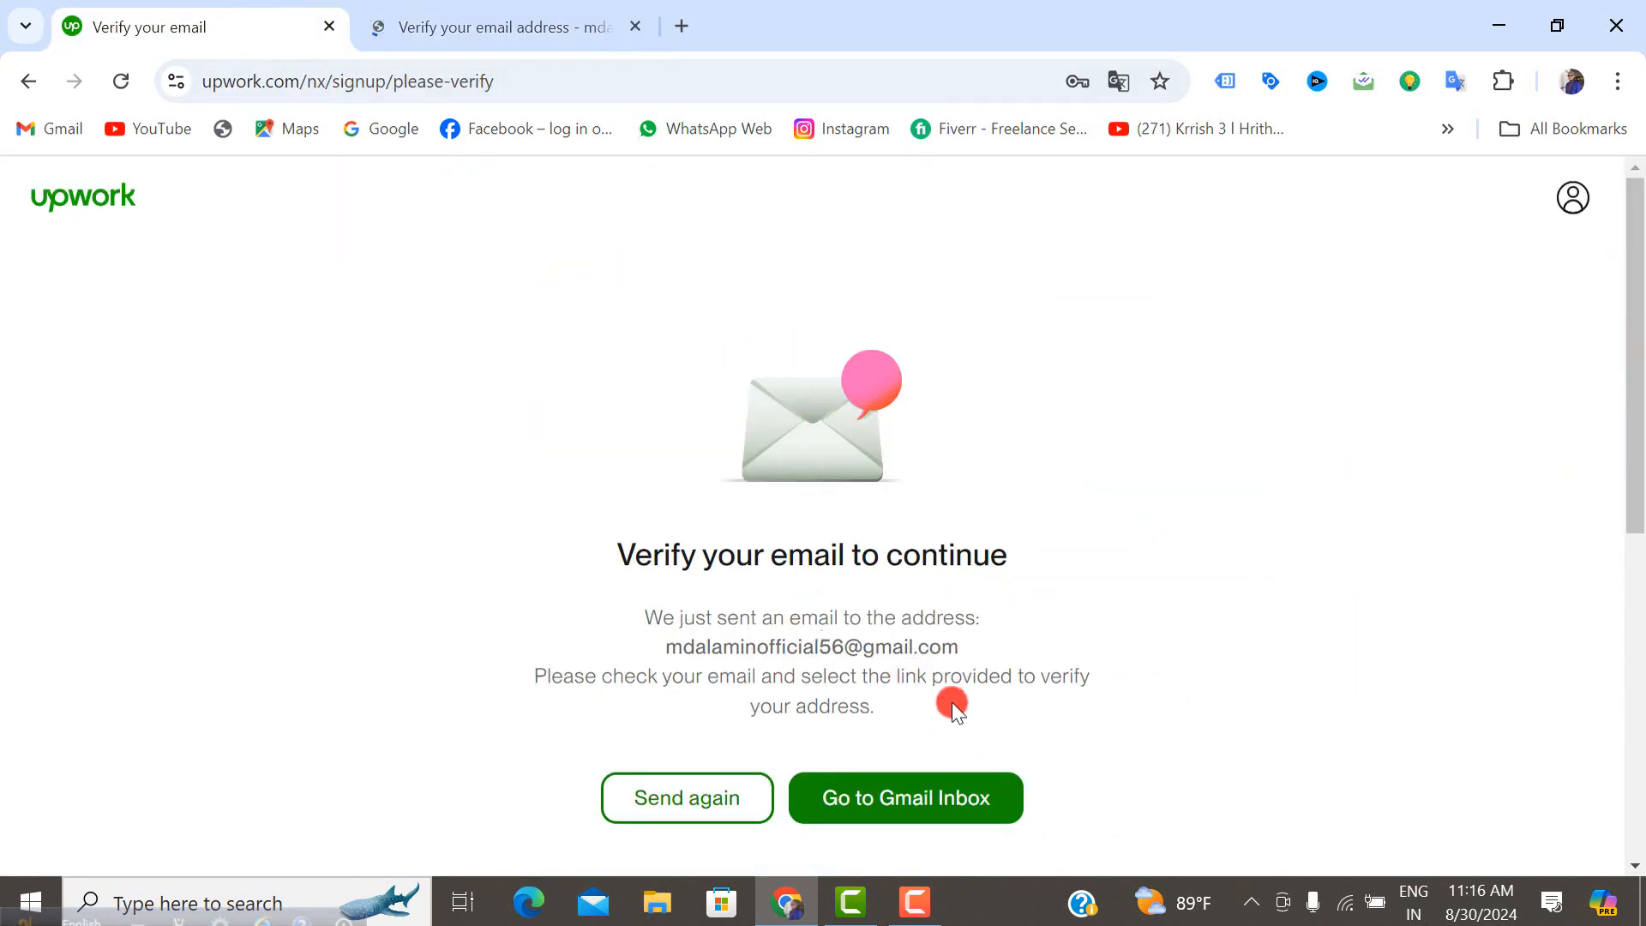
right_click(888, 725)
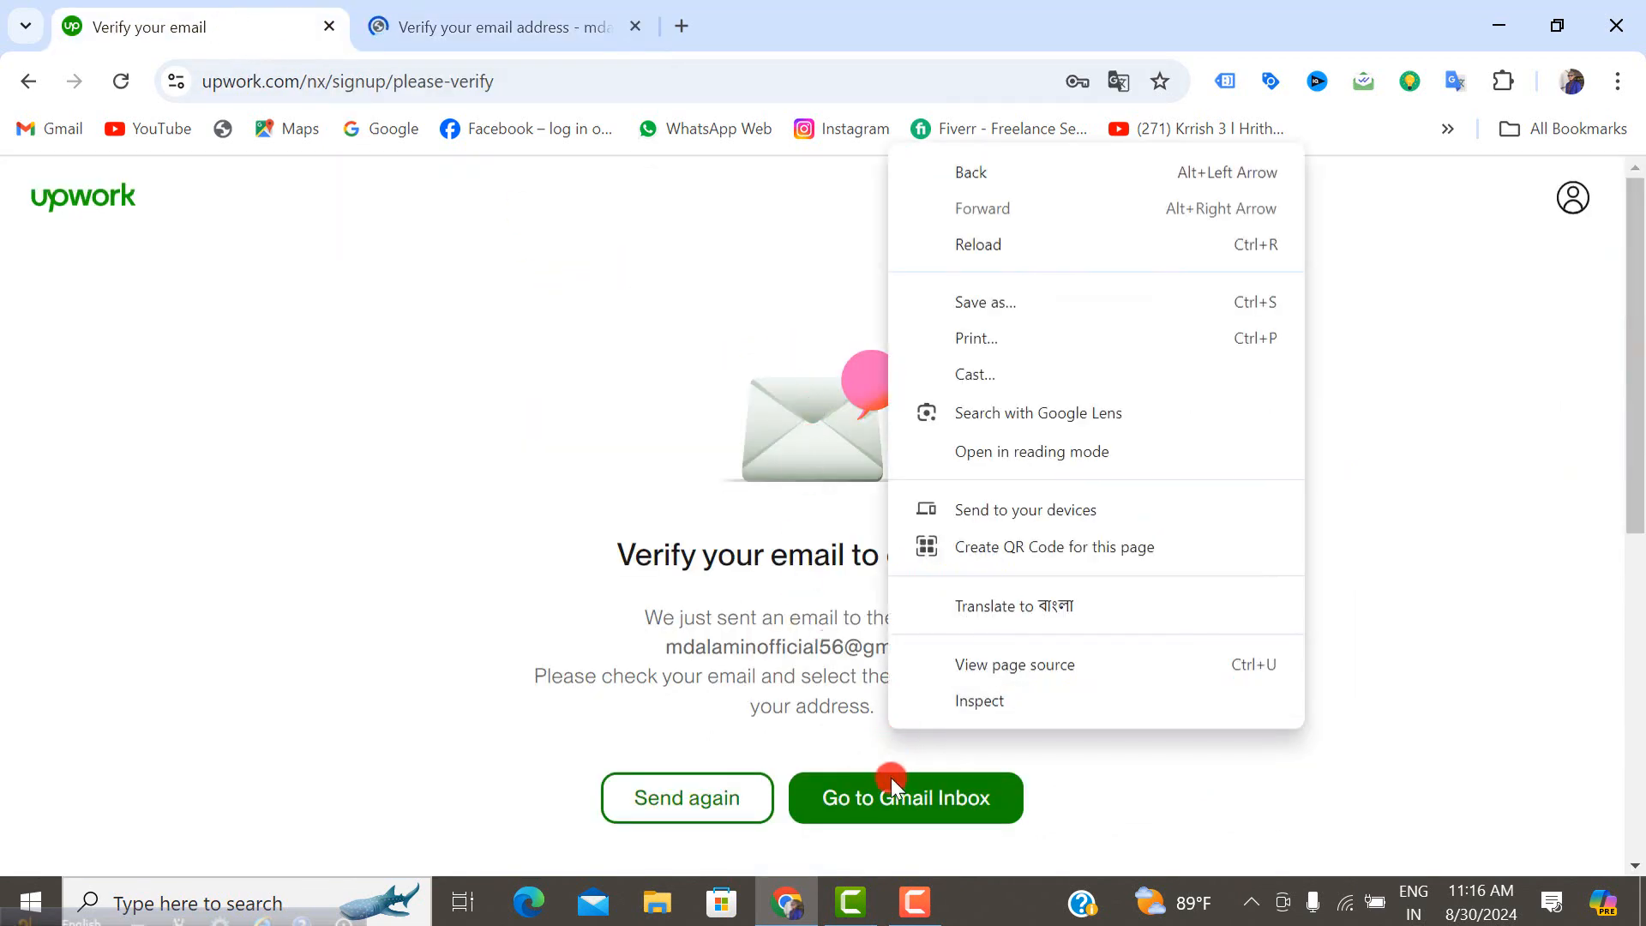
click(442, 26)
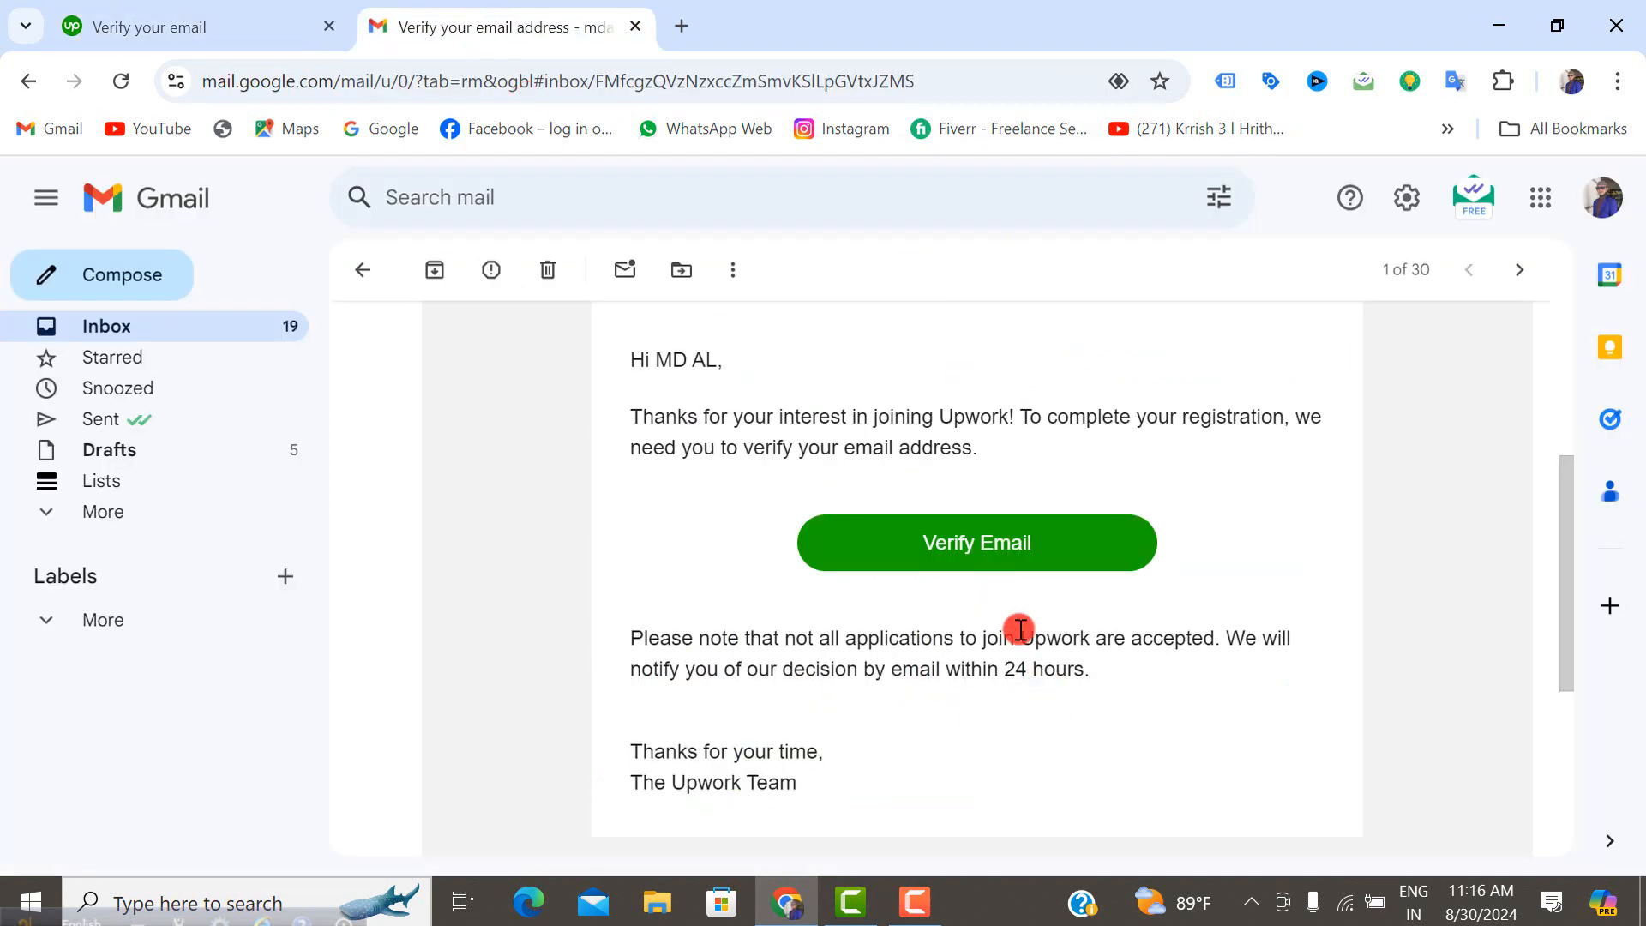
click(959, 558)
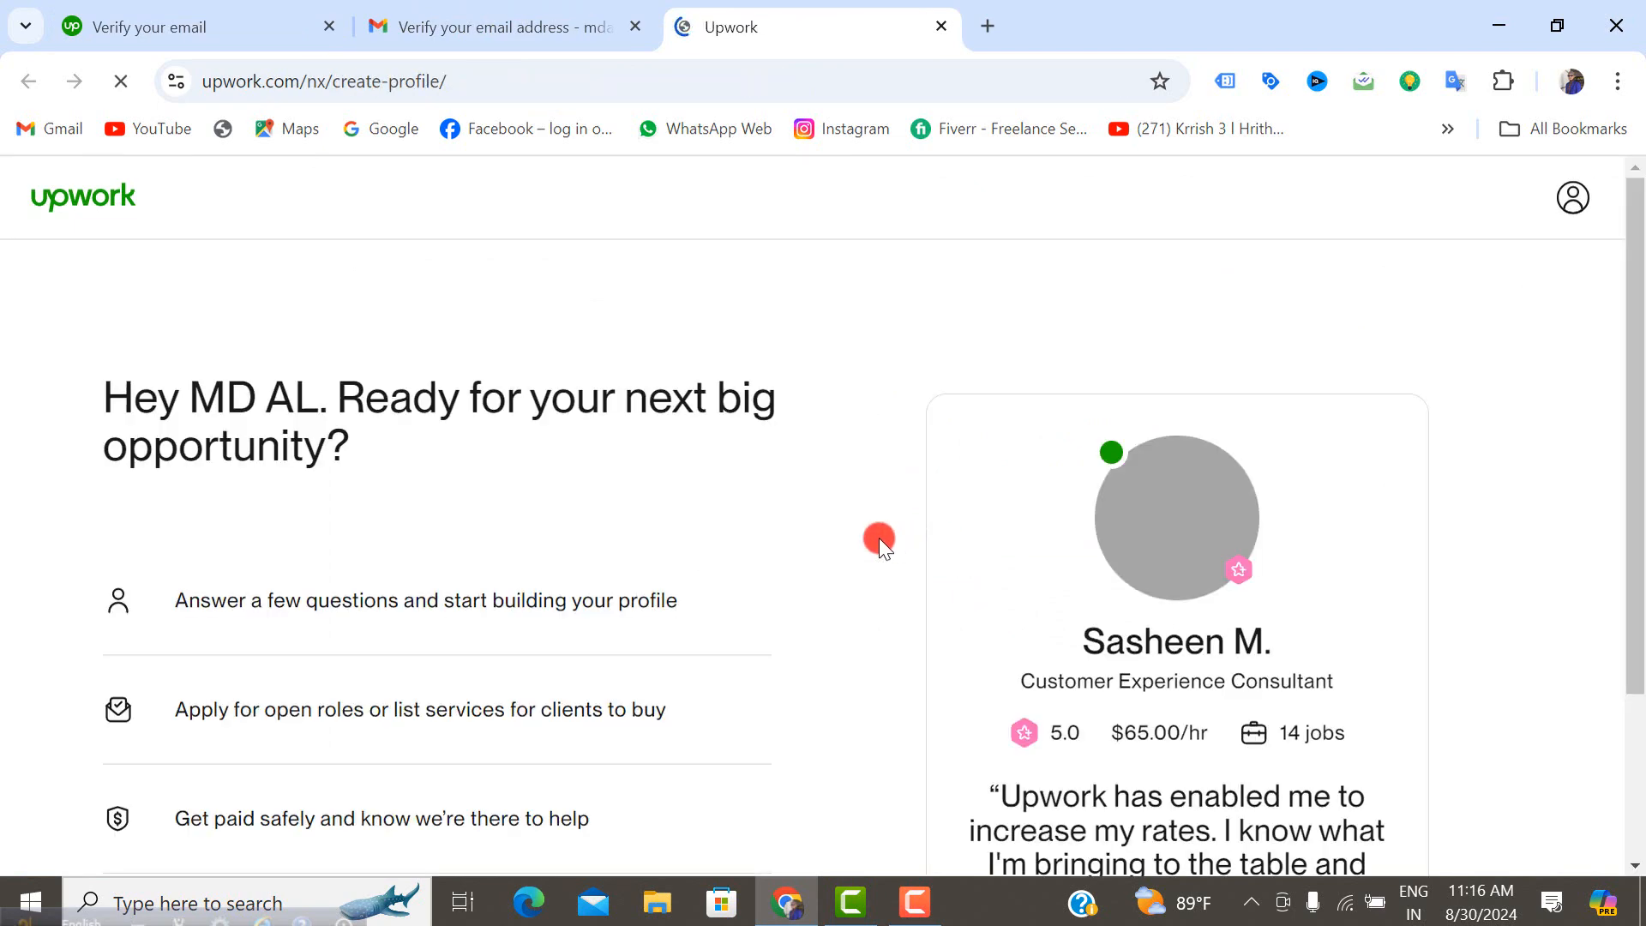
- Close the Gmail verification tab and return to Upwork's create-profile welcome page
scroll(626, 604, down, 1)
scroll(514, 677, up, 1)
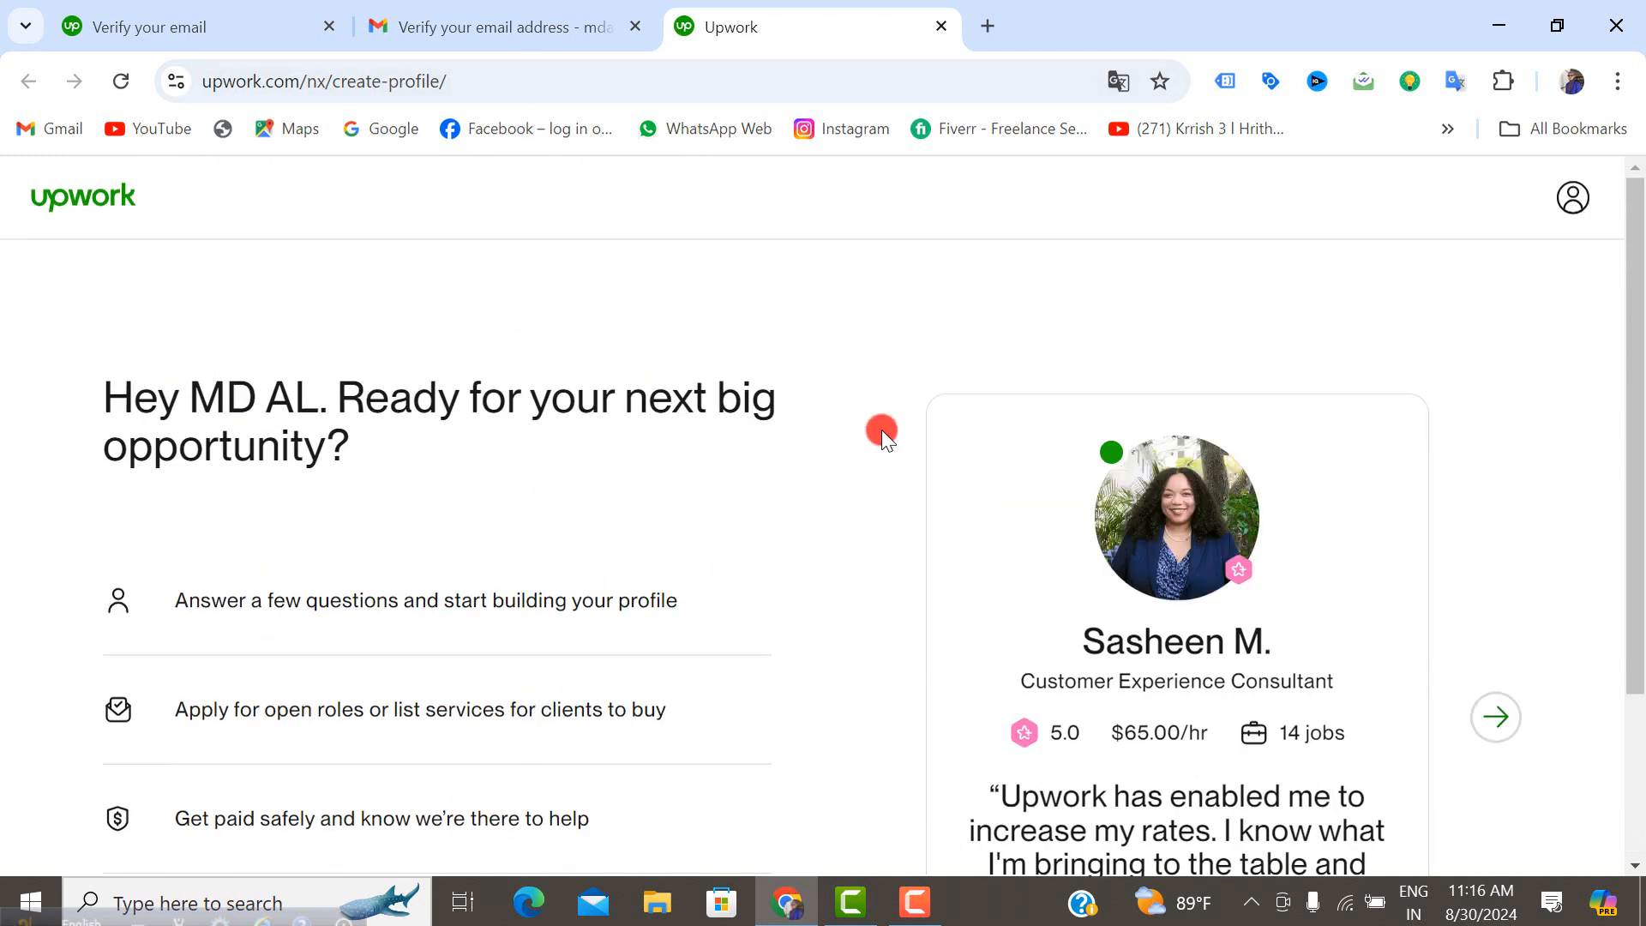
scroll(687, 471, down, 3)
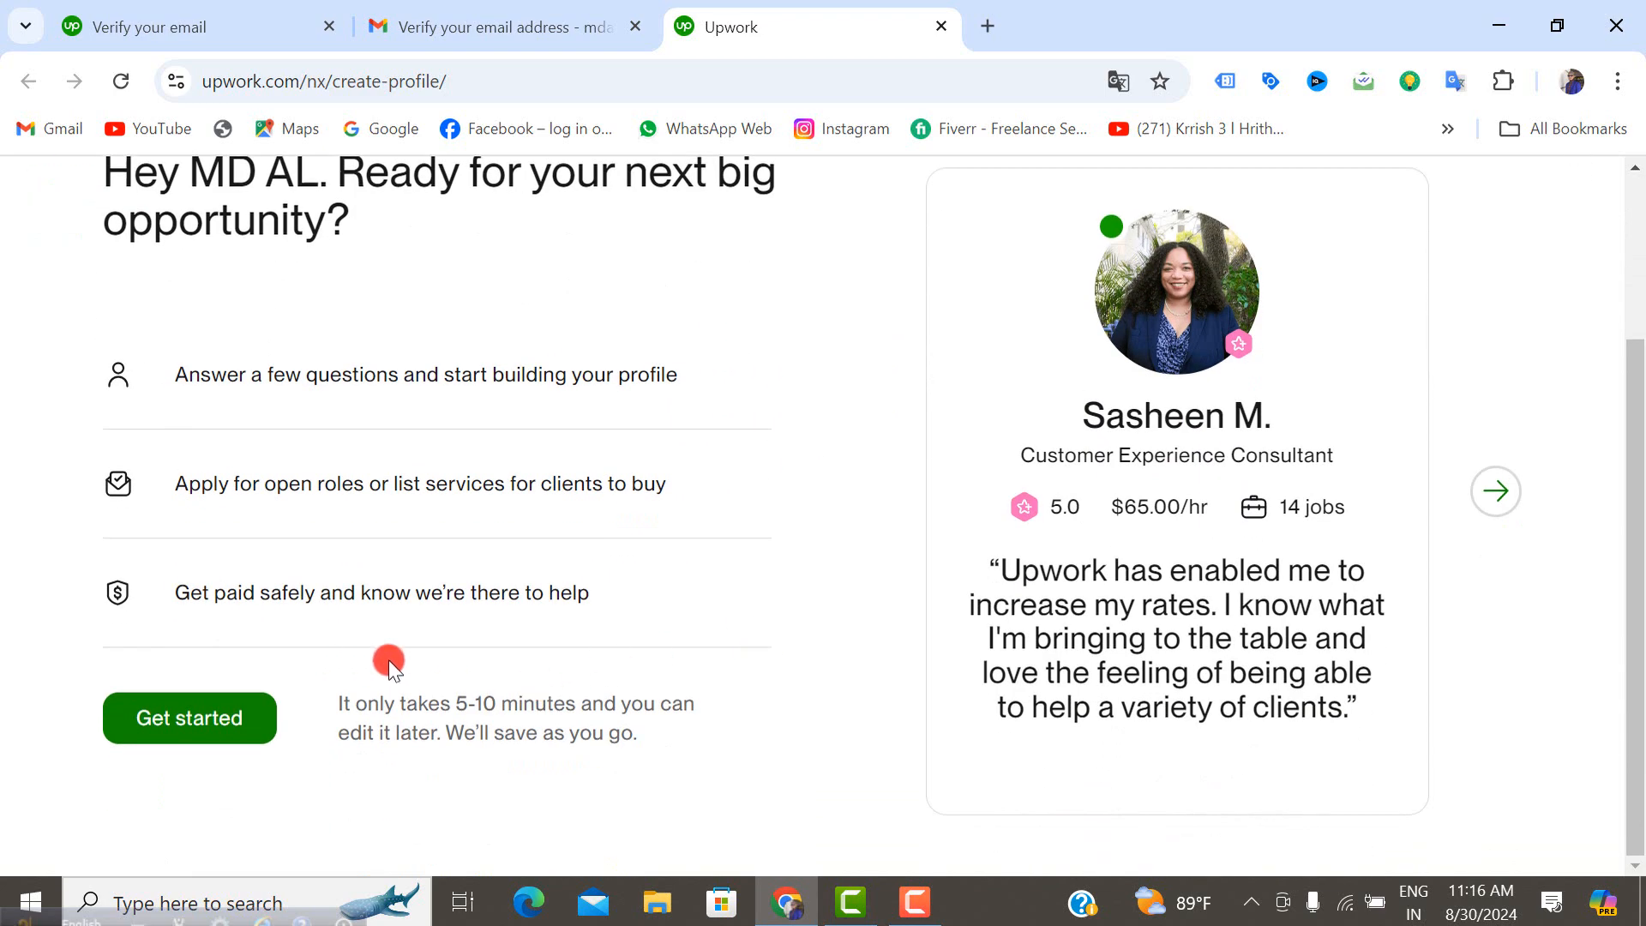
scroll(414, 543, up, 3)
scroll(415, 556, down, 3)
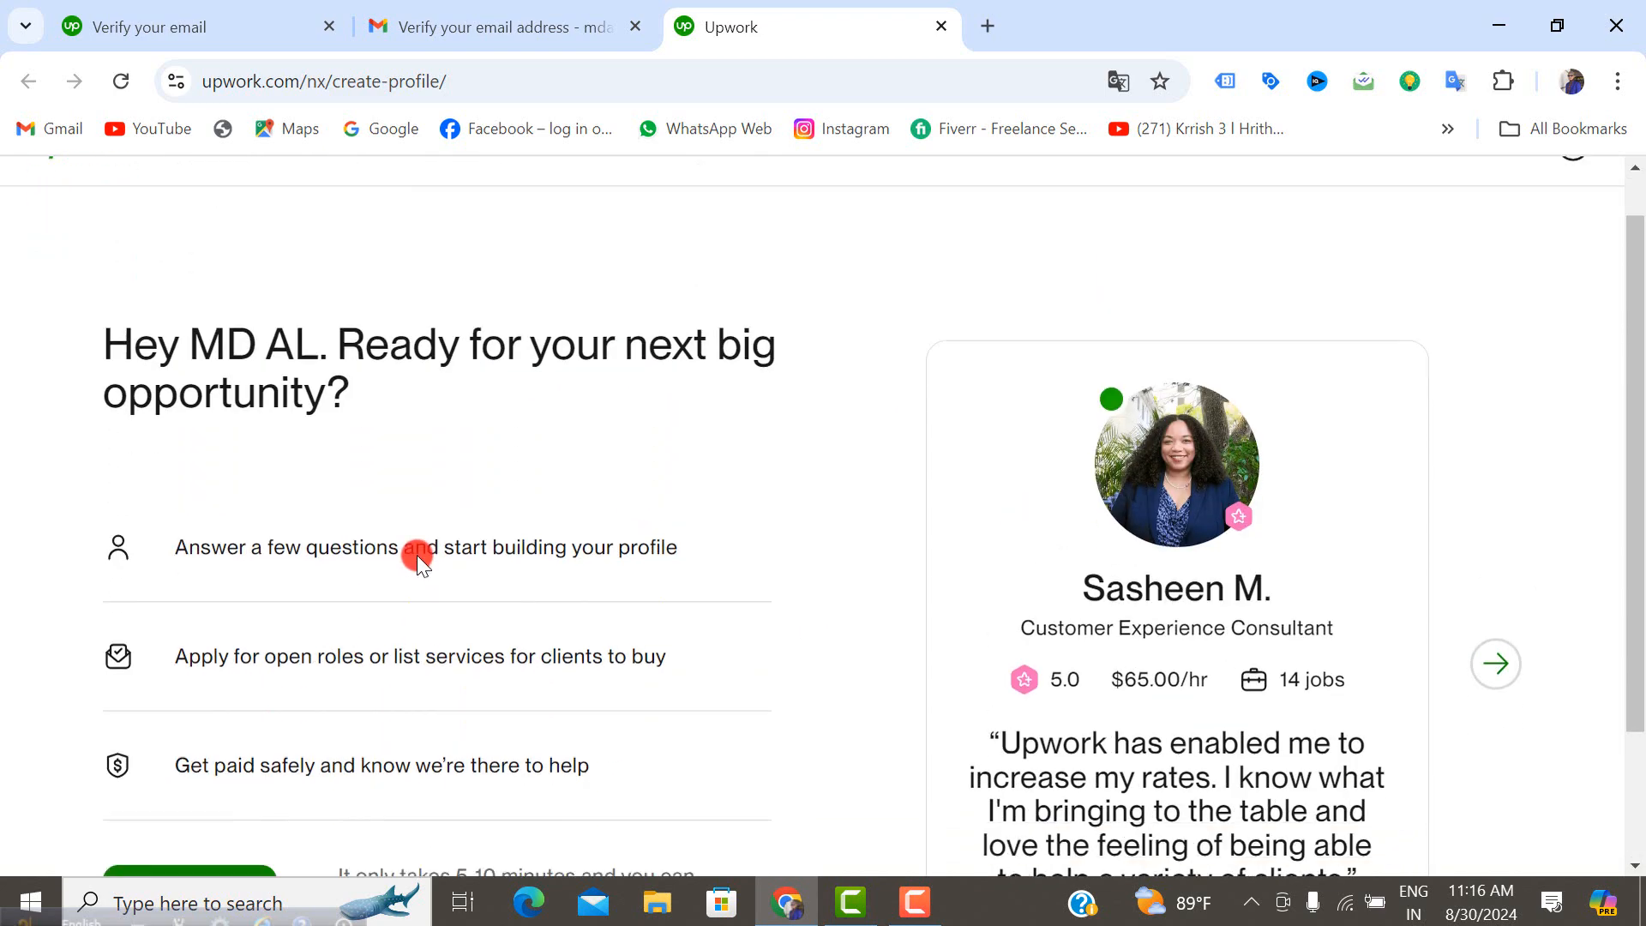
scroll(417, 550, up, 2)
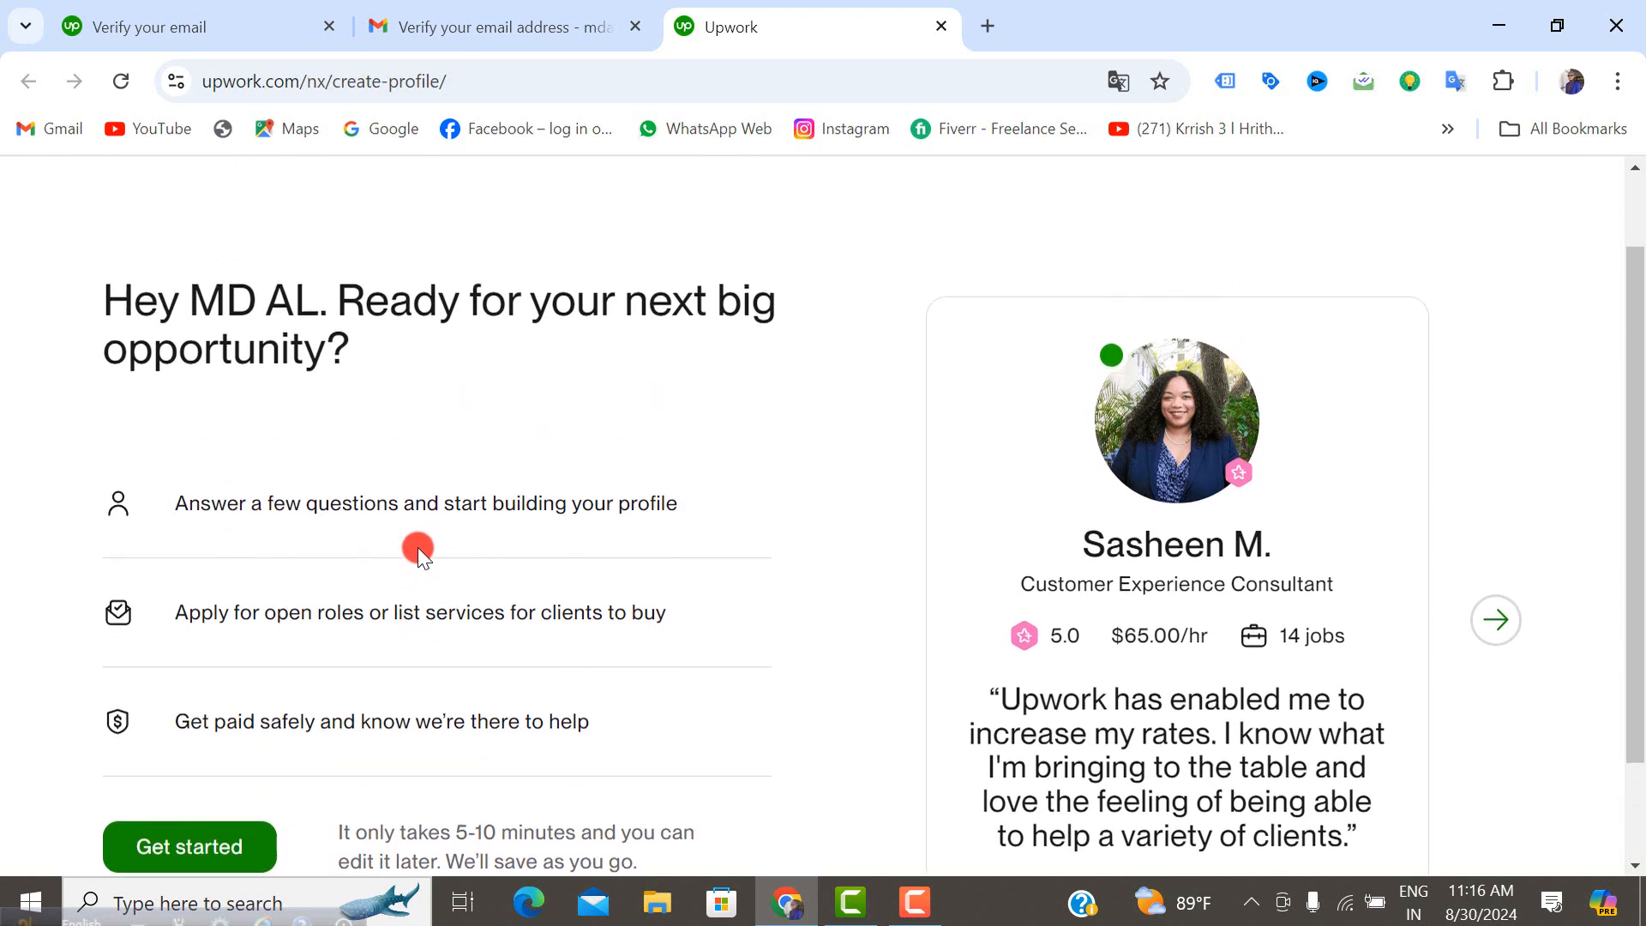
scroll(423, 526, down, 3)
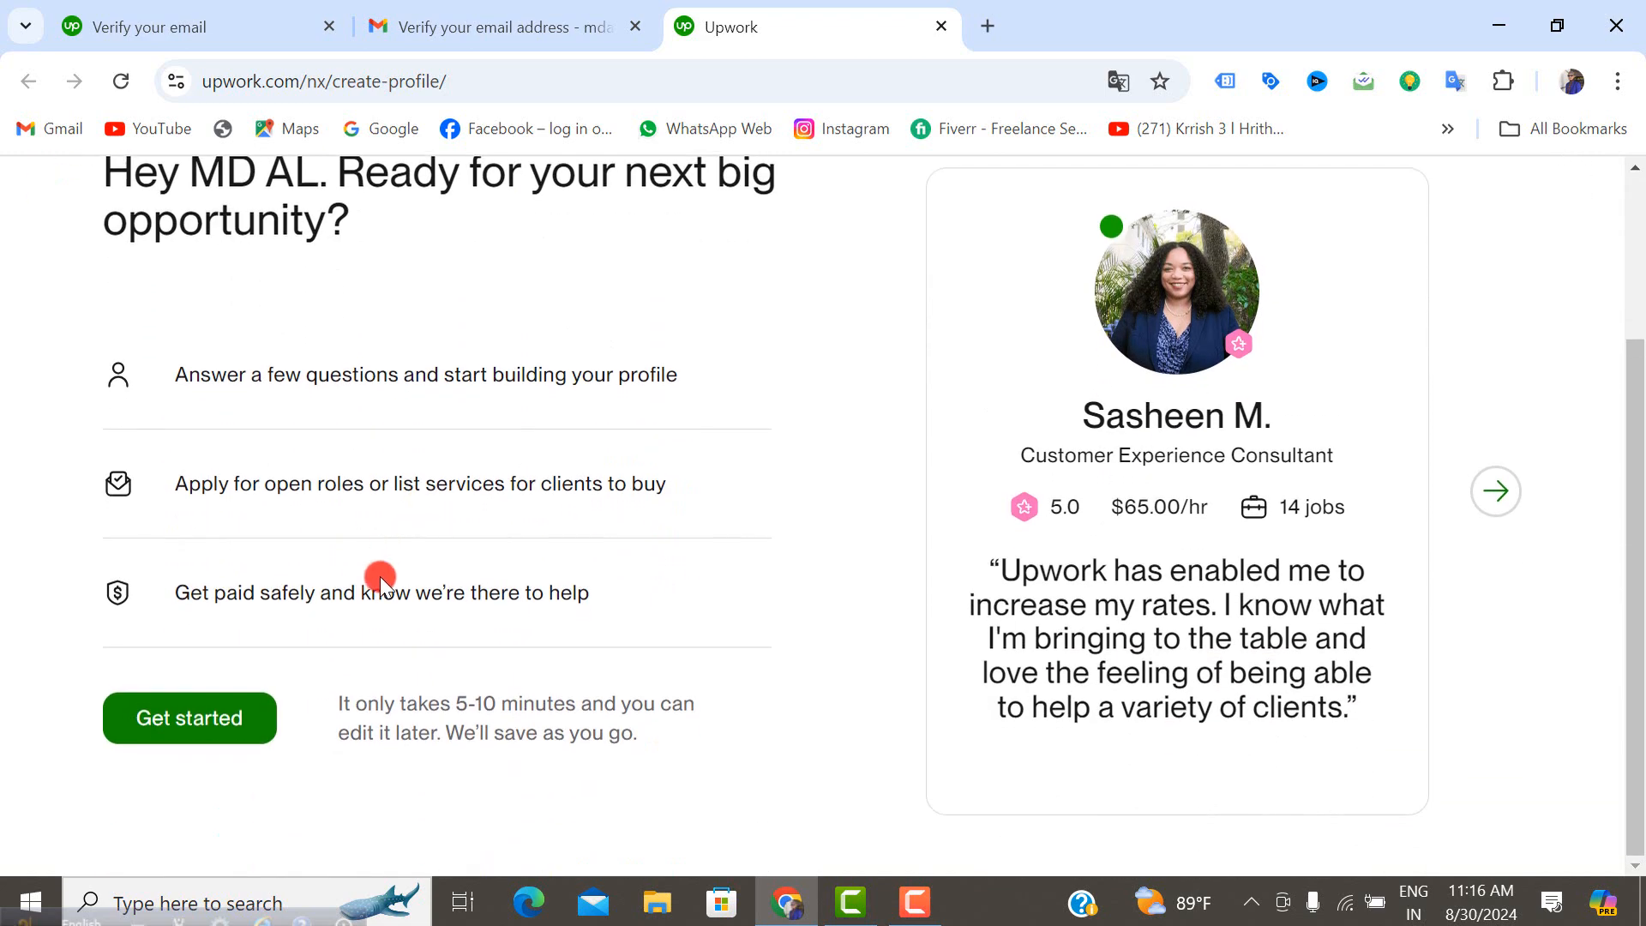
scroll(404, 481, up, 3)
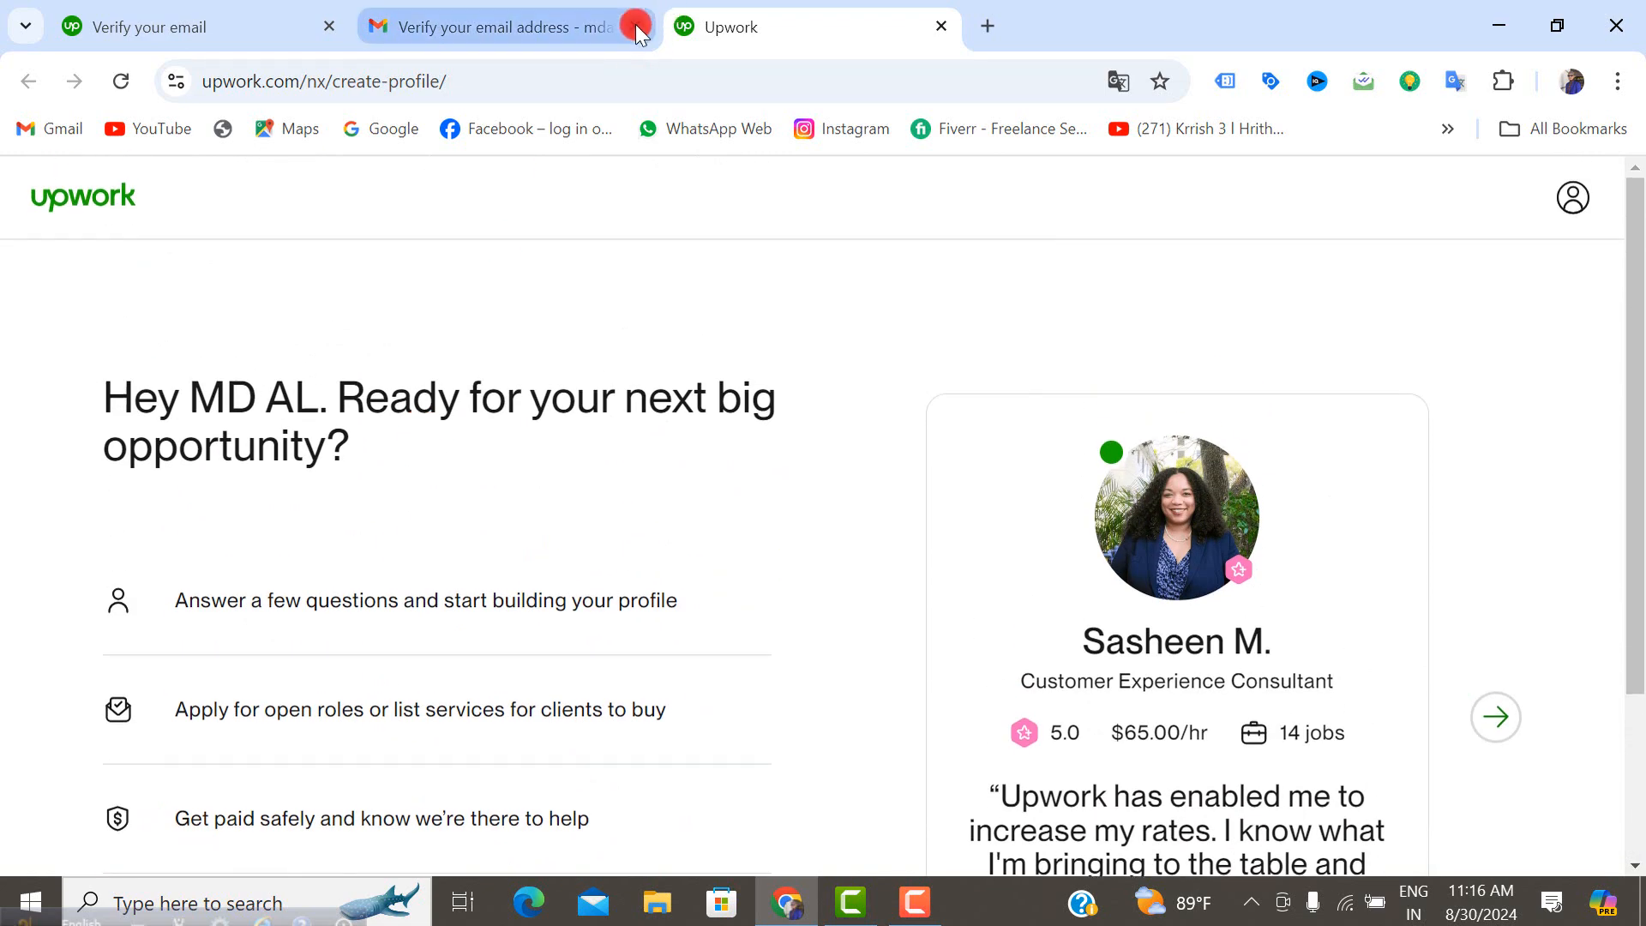
click(635, 27)
click(157, 30)
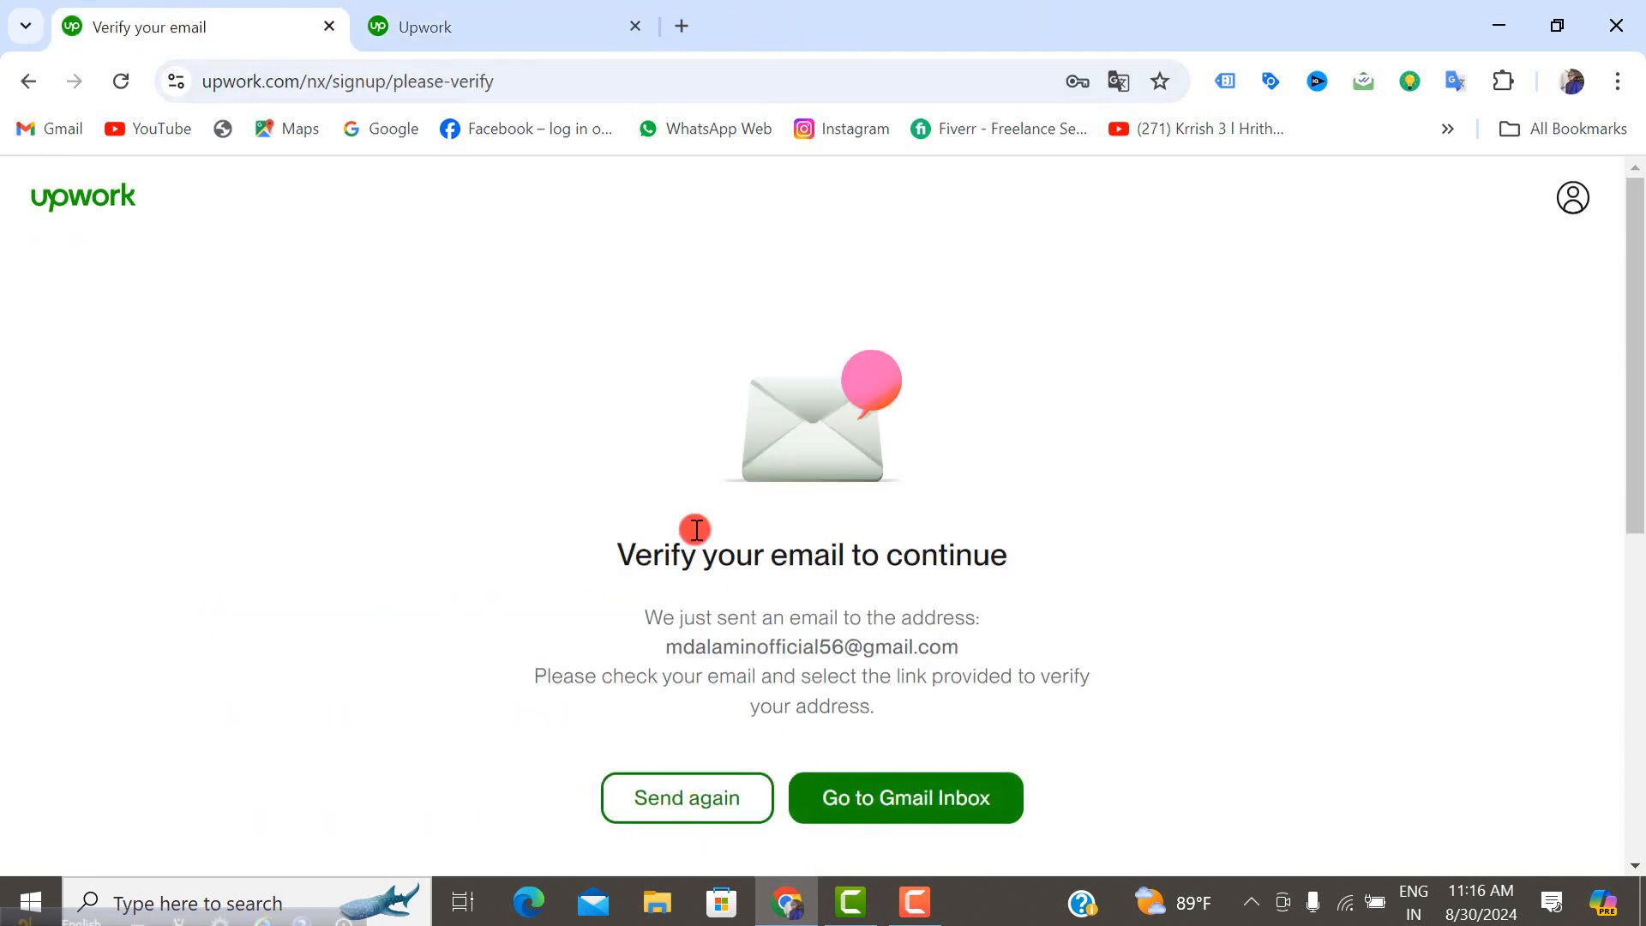
click(485, 24)
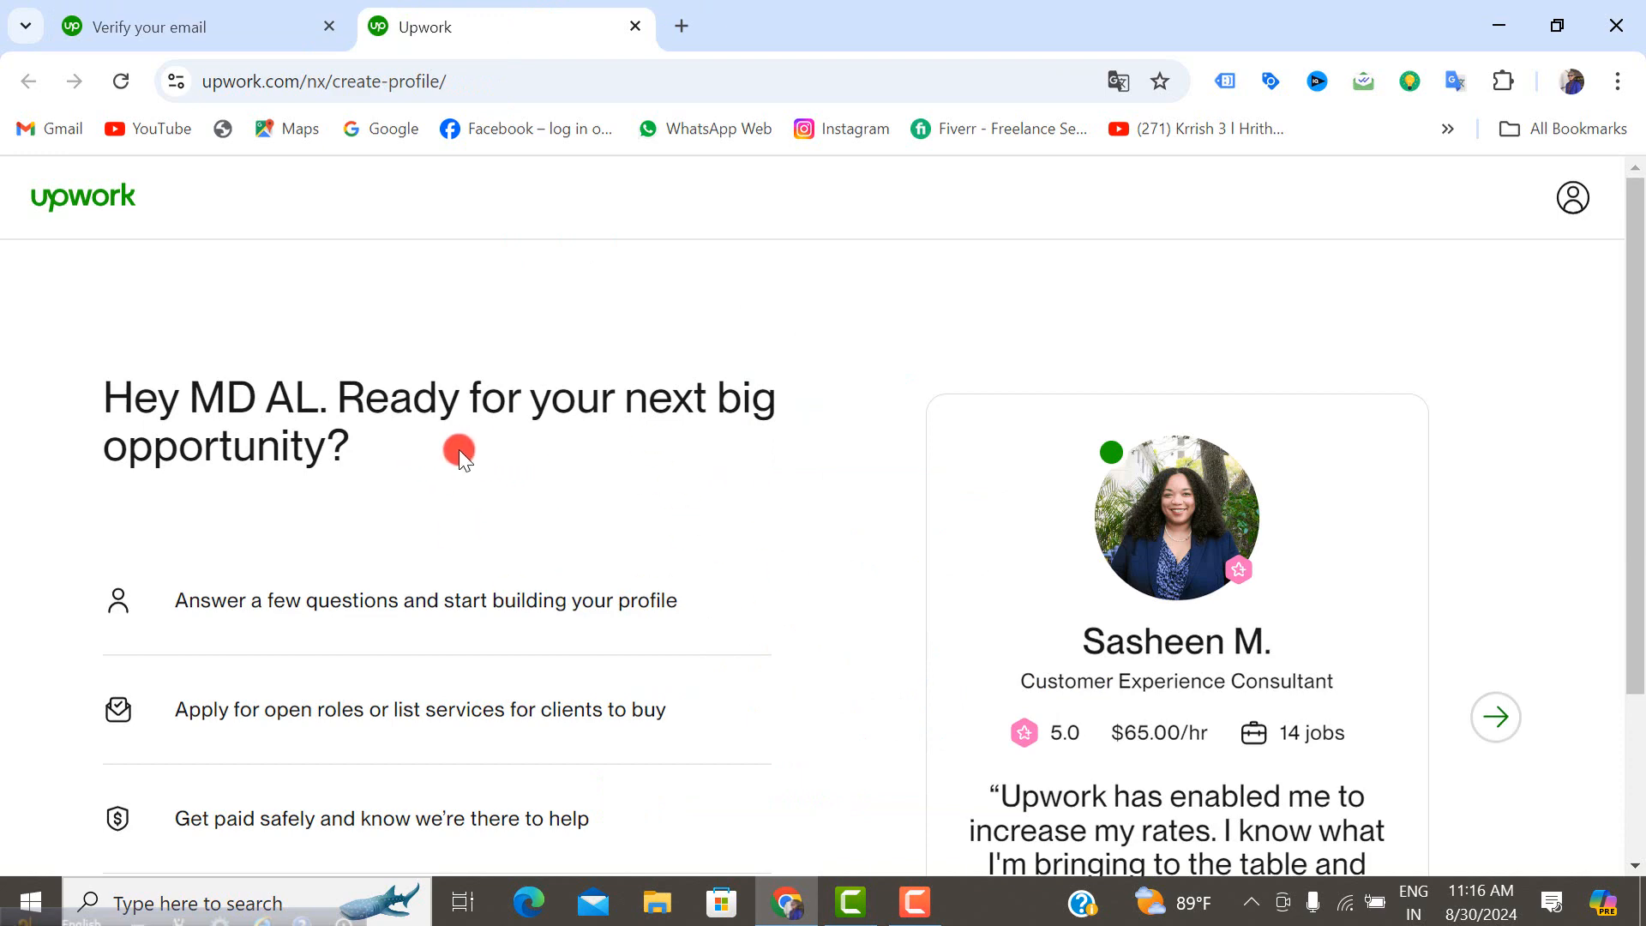
- Click Get started to begin the profile setup questions
scroll(257, 617, down, 3)
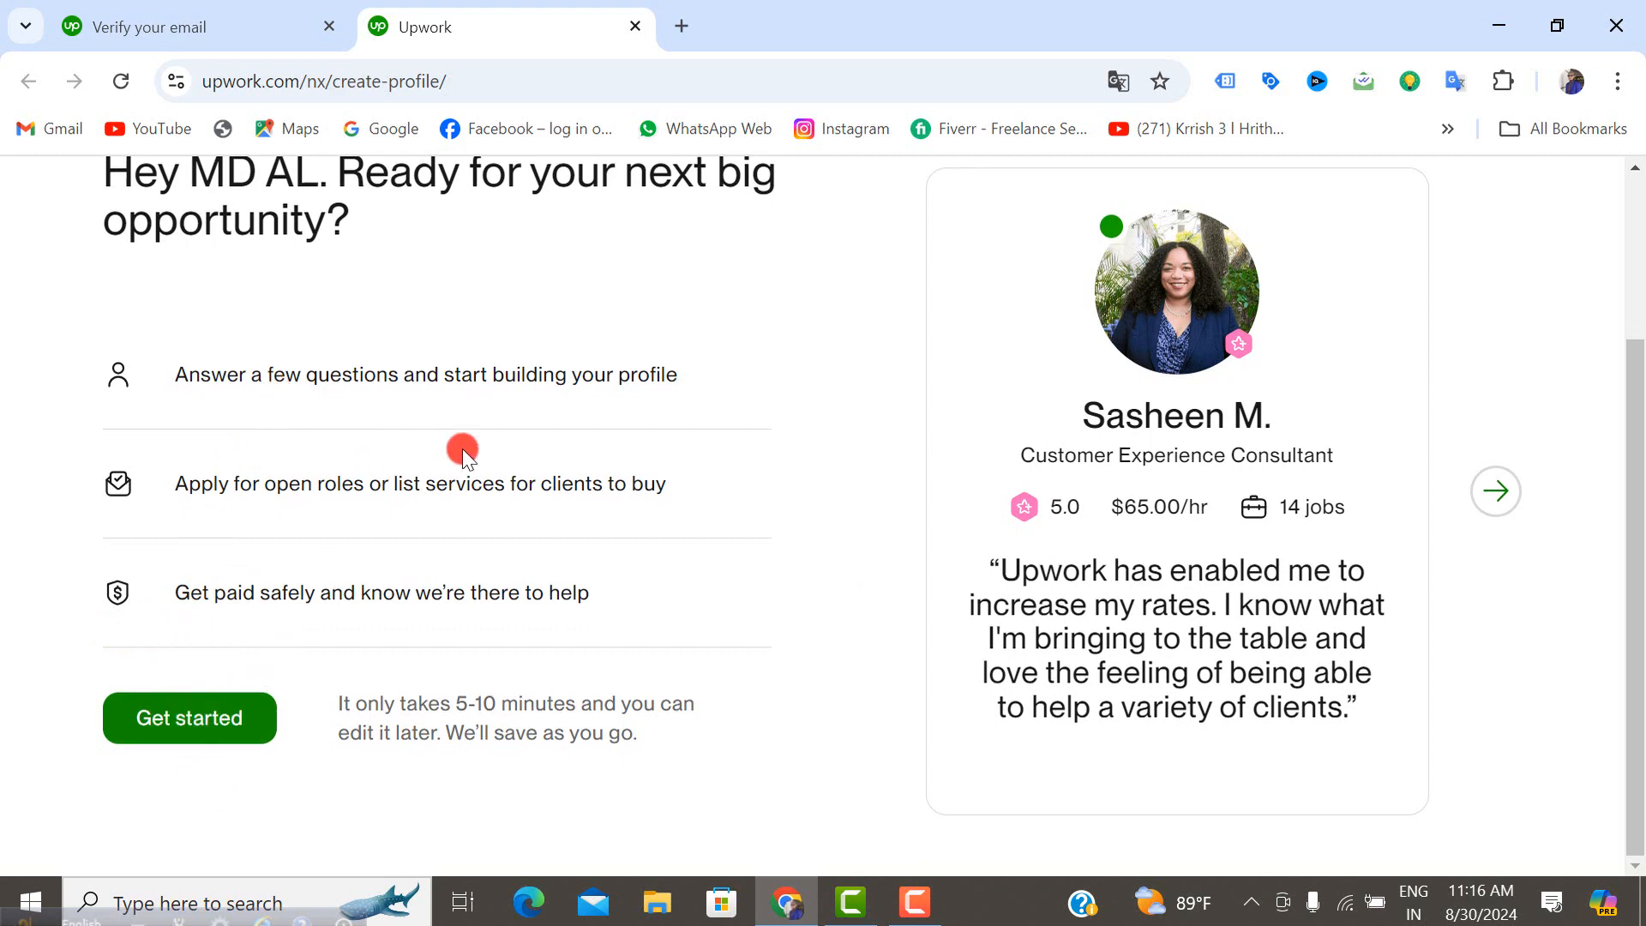
scroll(461, 449, up, 3)
scroll(419, 563, down, 2)
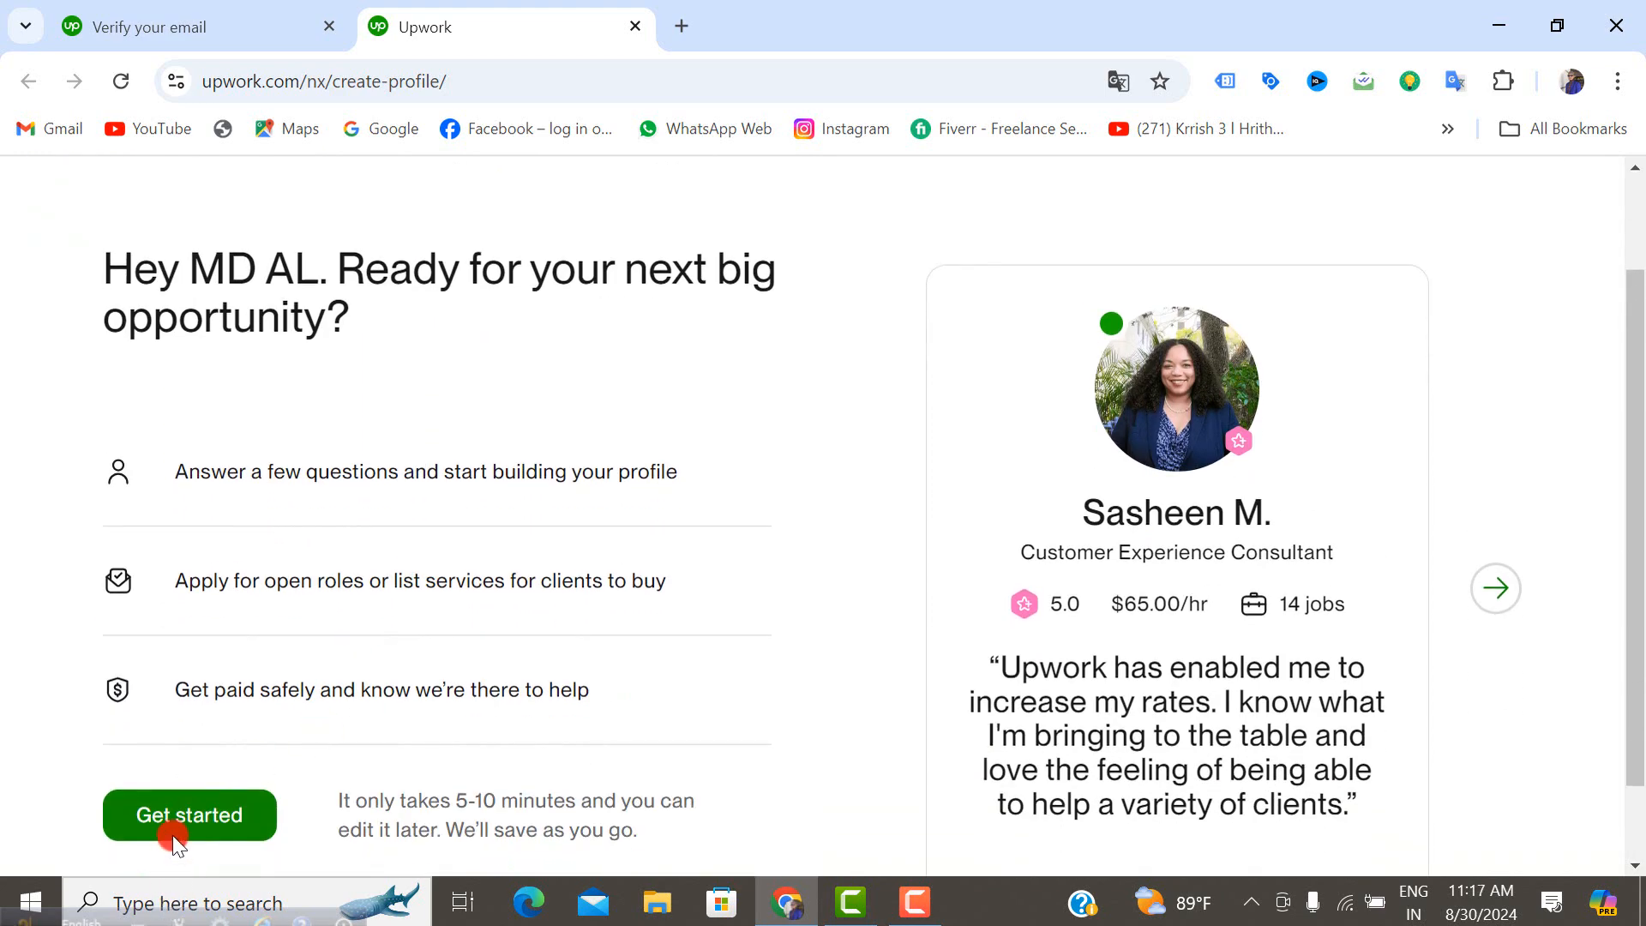
click(170, 825)
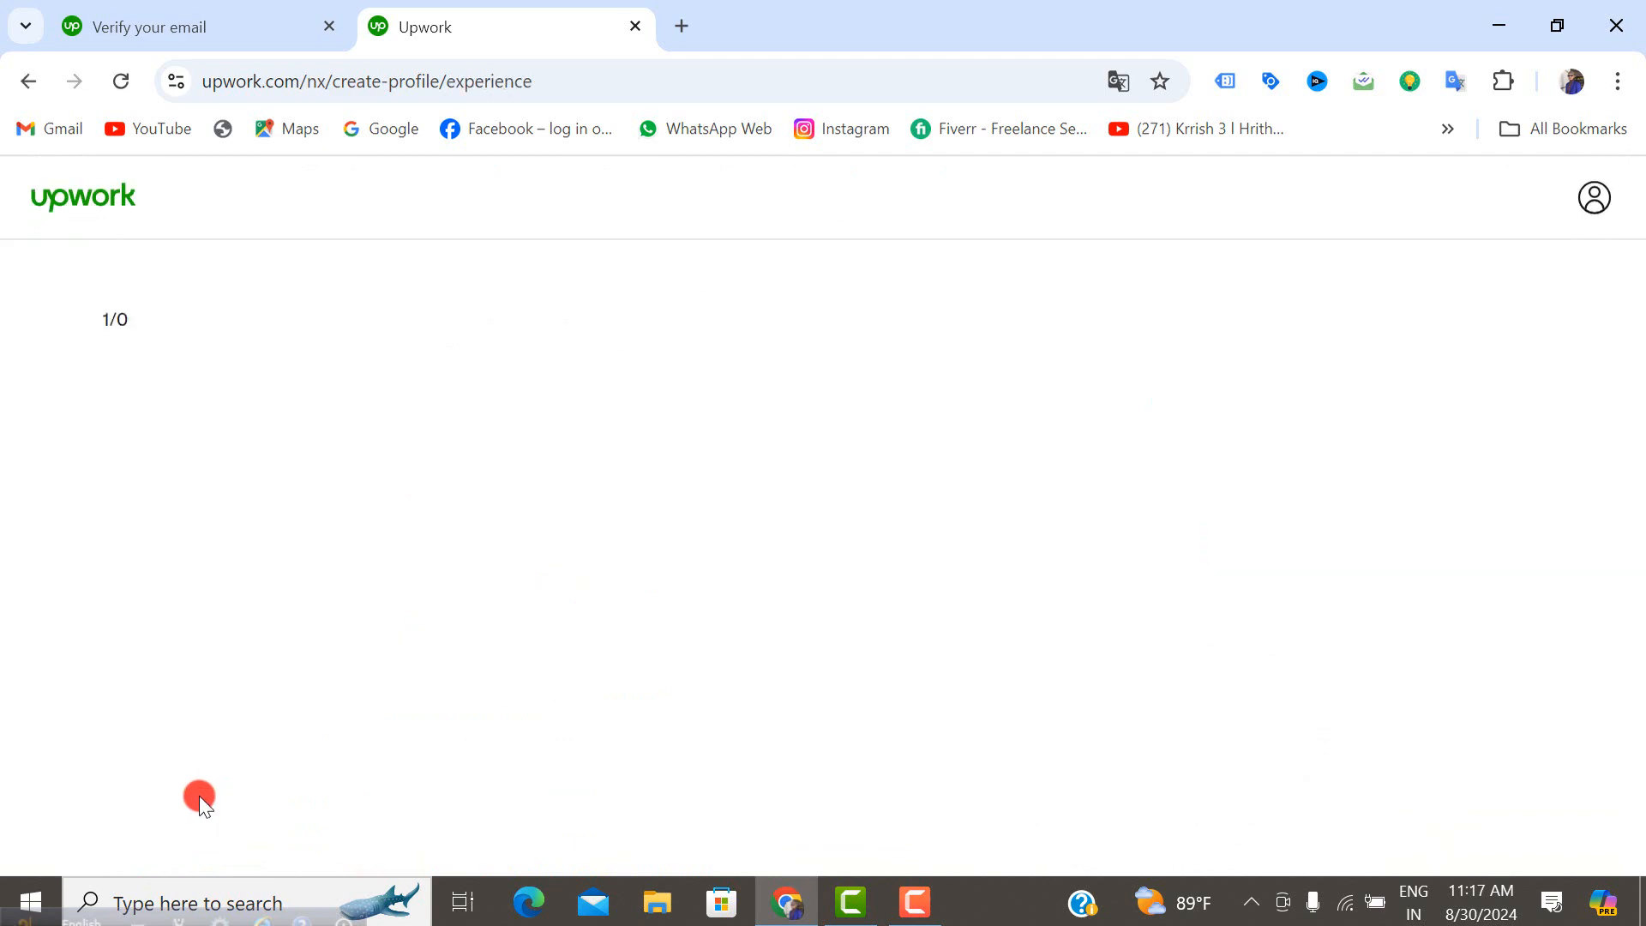
- Pick 'I am an expert' for question 1/3 and continue with Next
scroll(360, 514, down, 3)
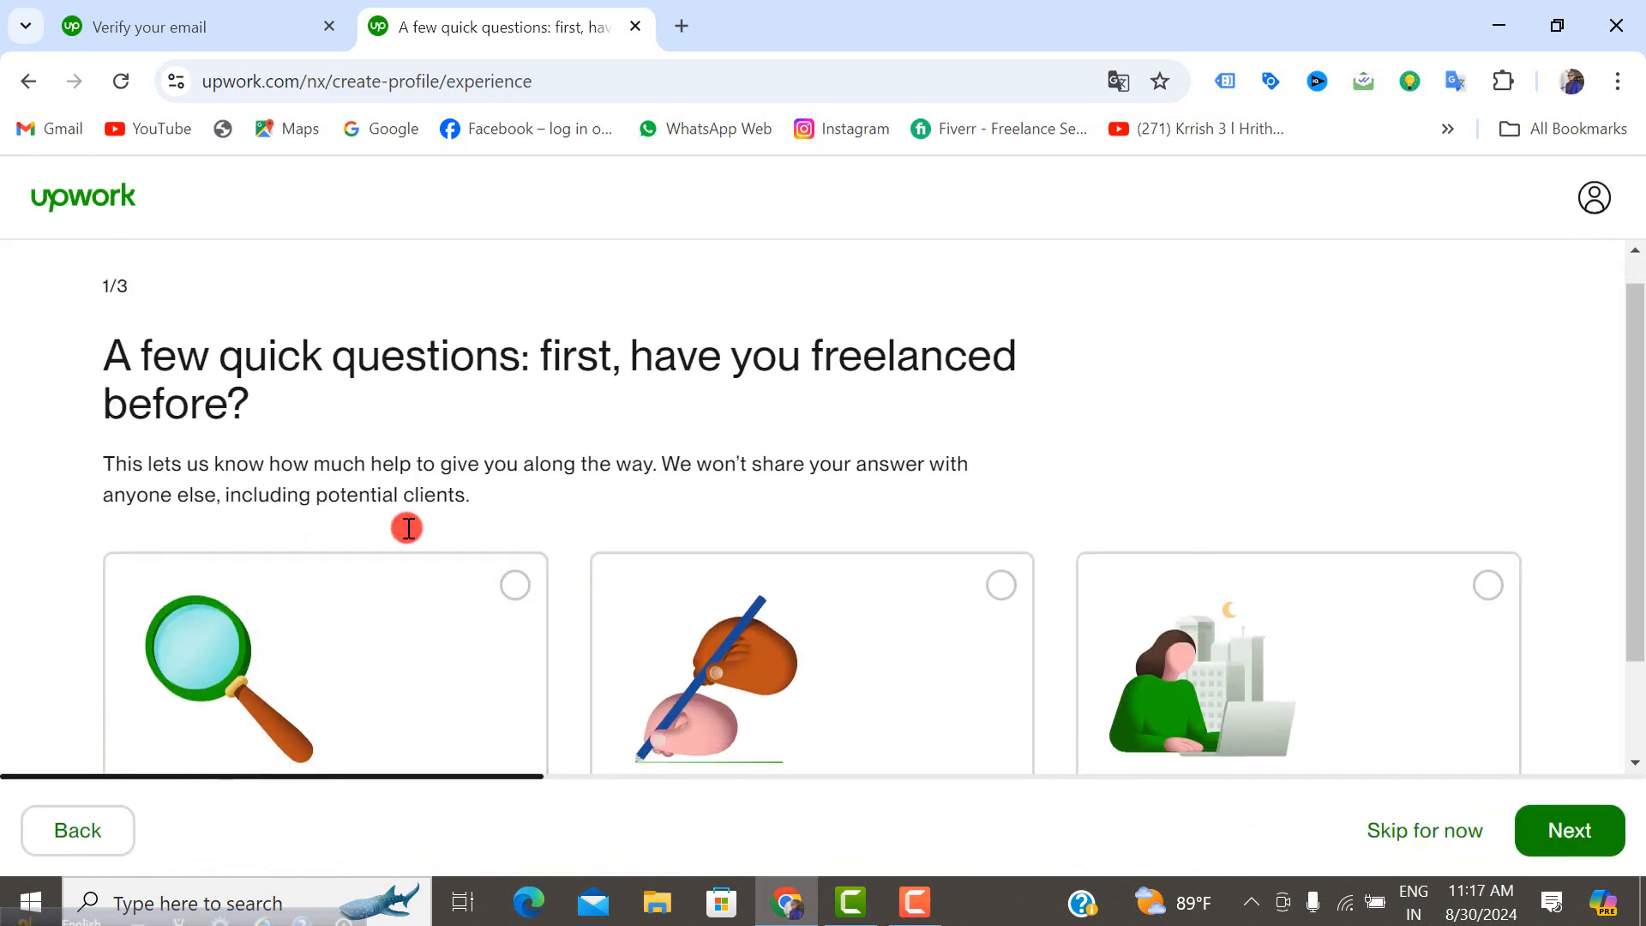
scroll(394, 543, up, 3)
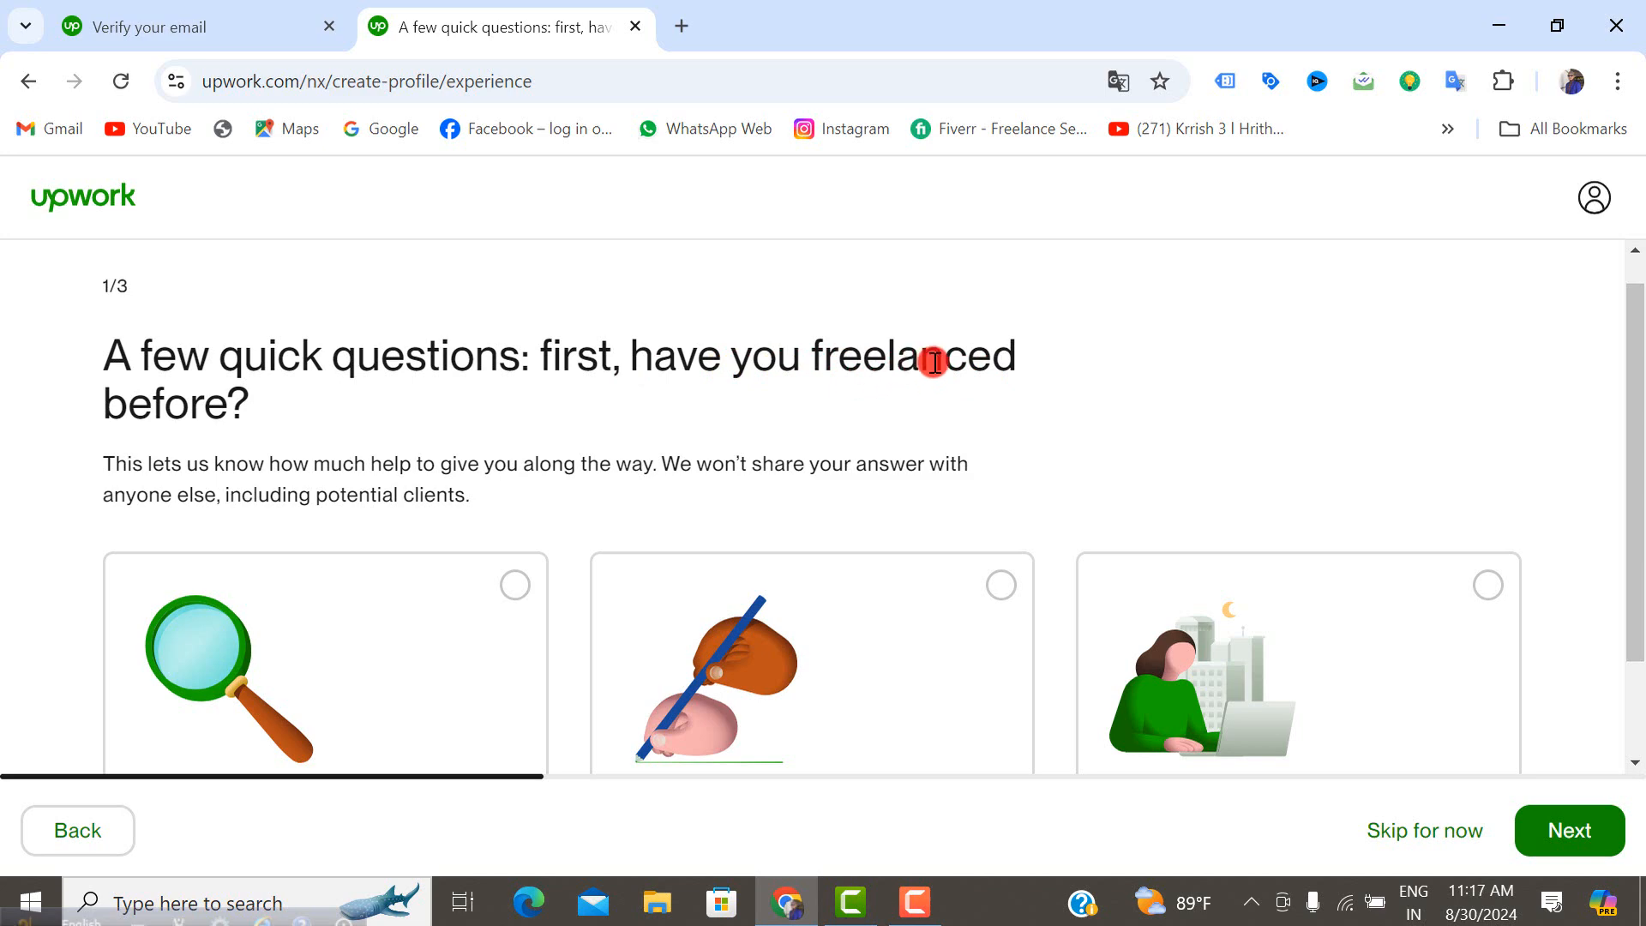
drag(288, 416, 100, 336)
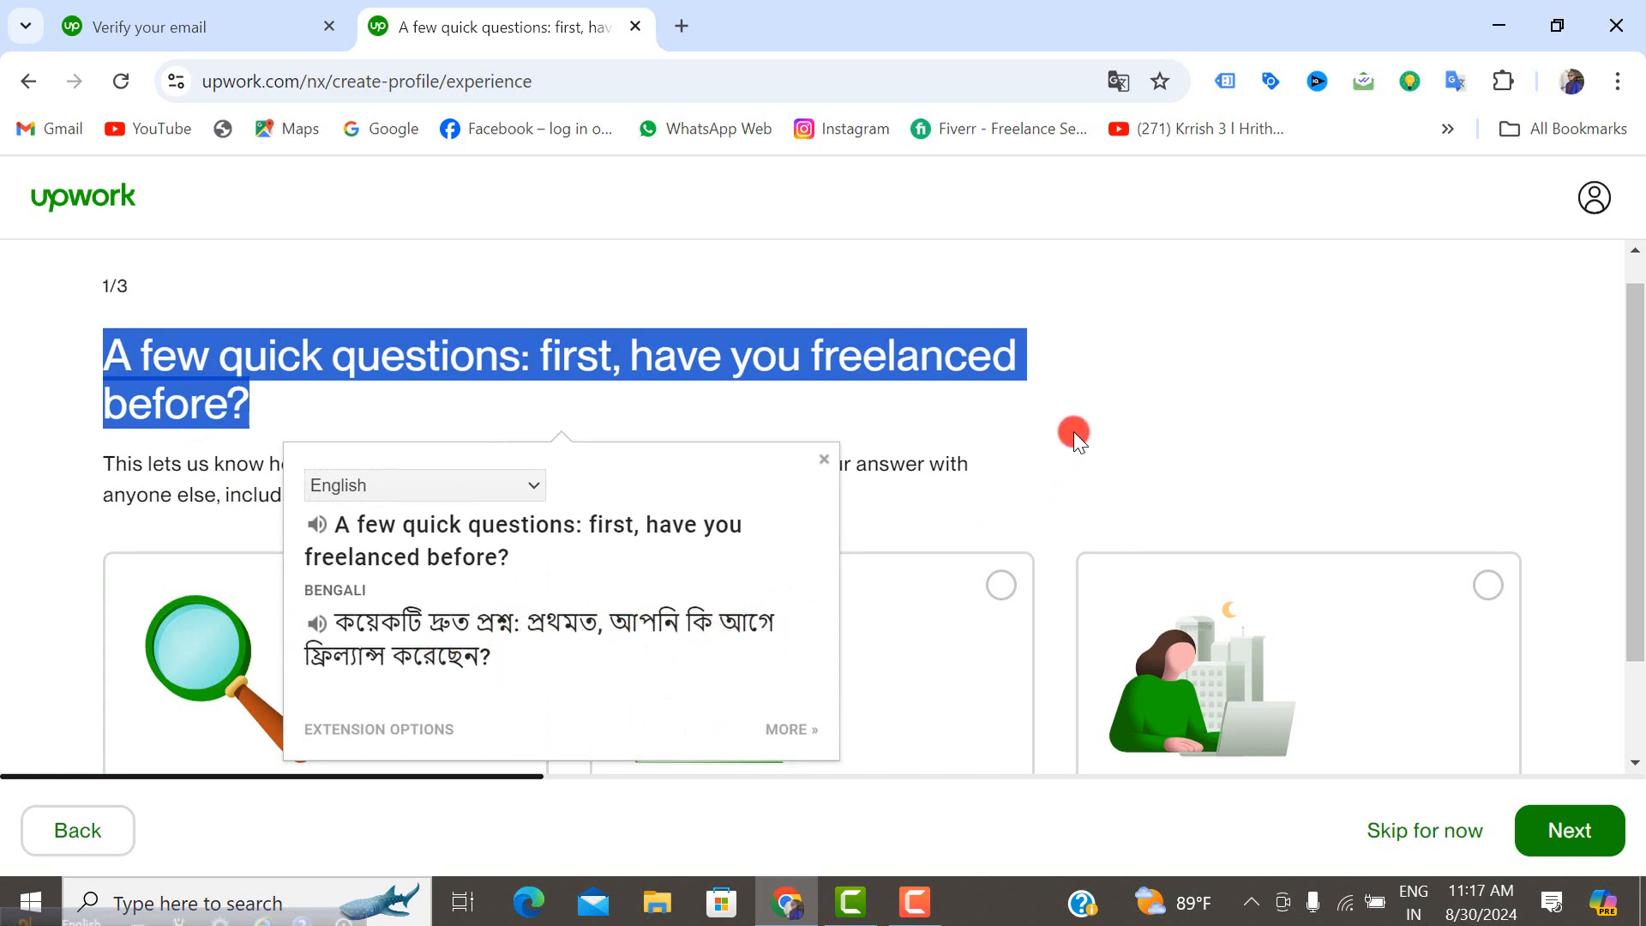
click(1092, 416)
scroll(1092, 416, down, 2)
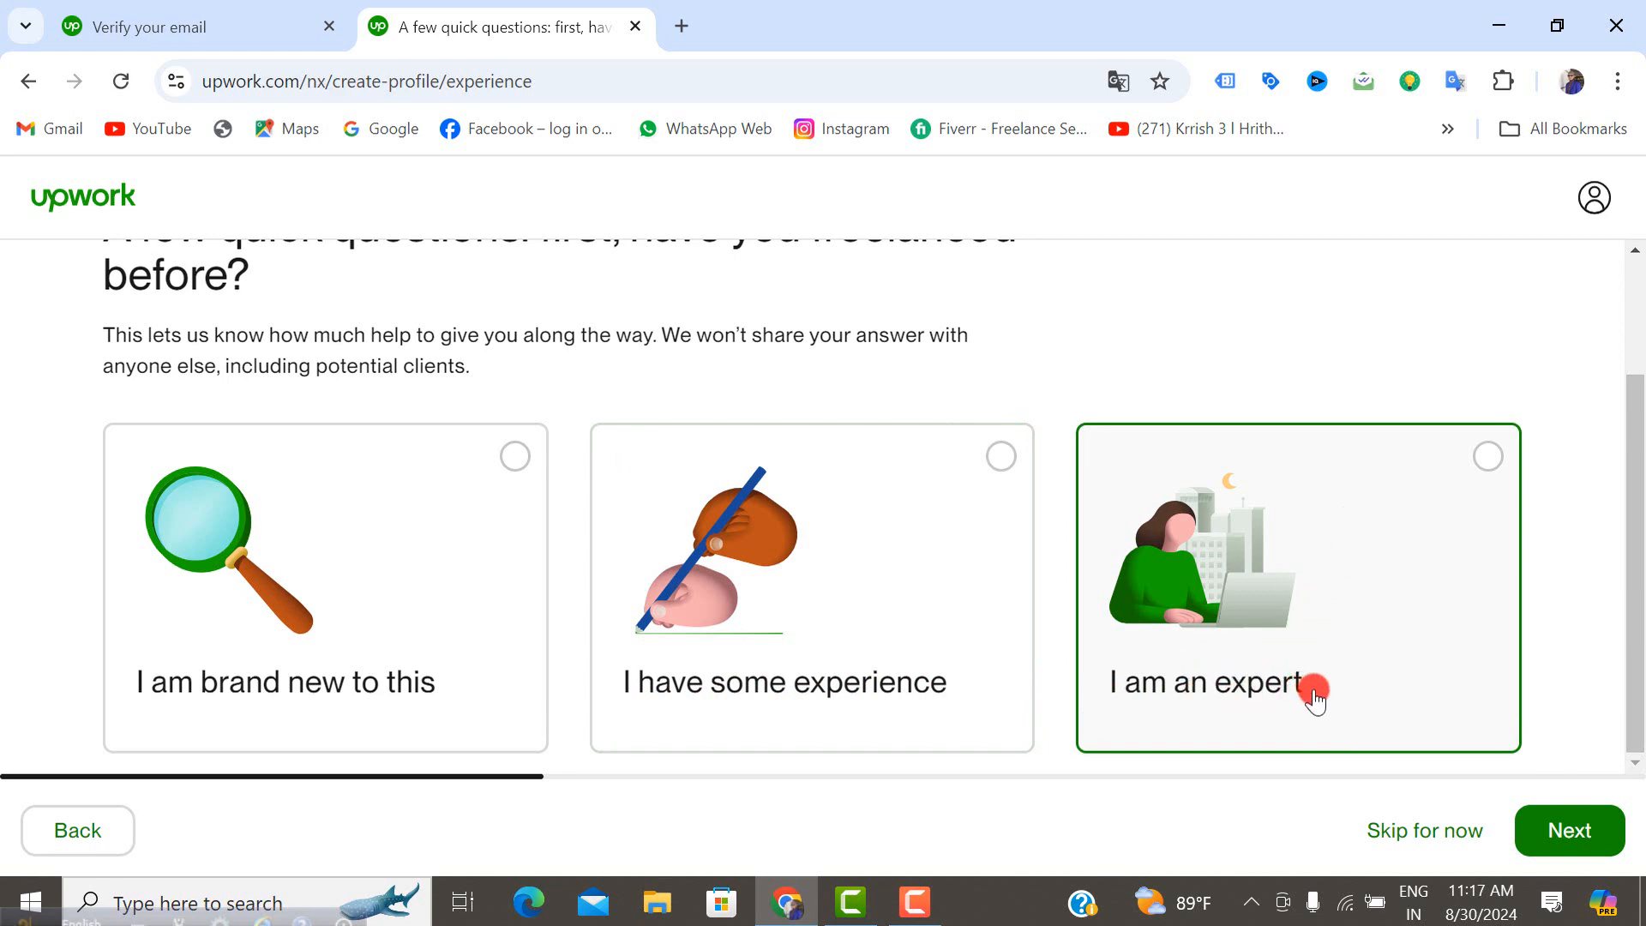
drag(1314, 699, 1122, 684)
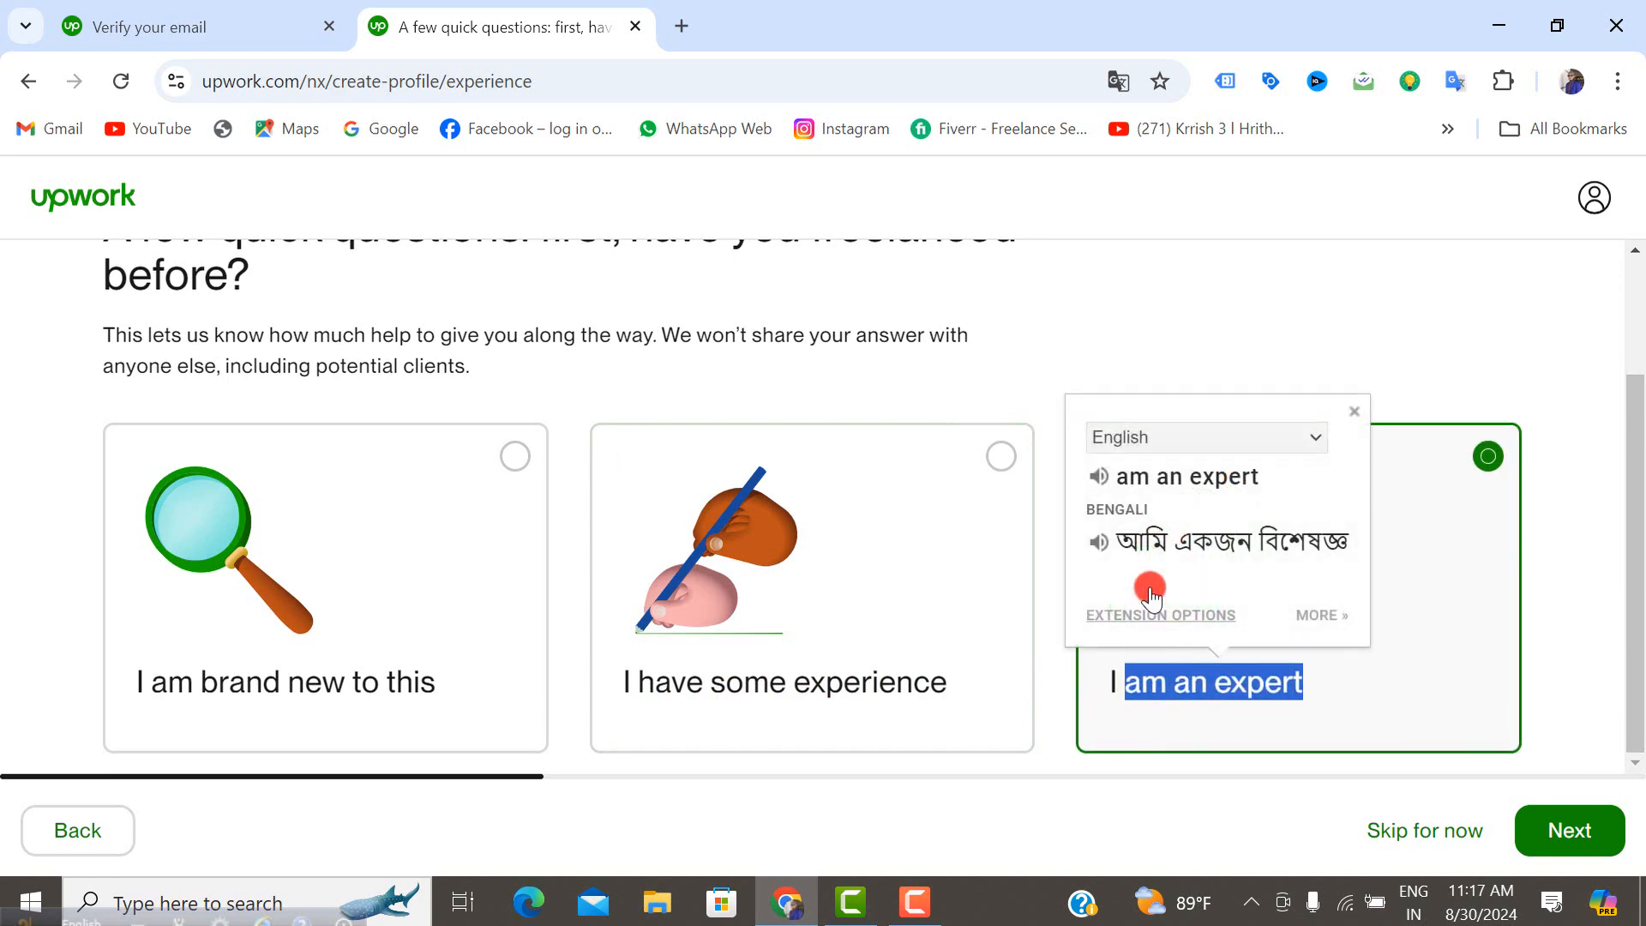
click(1485, 460)
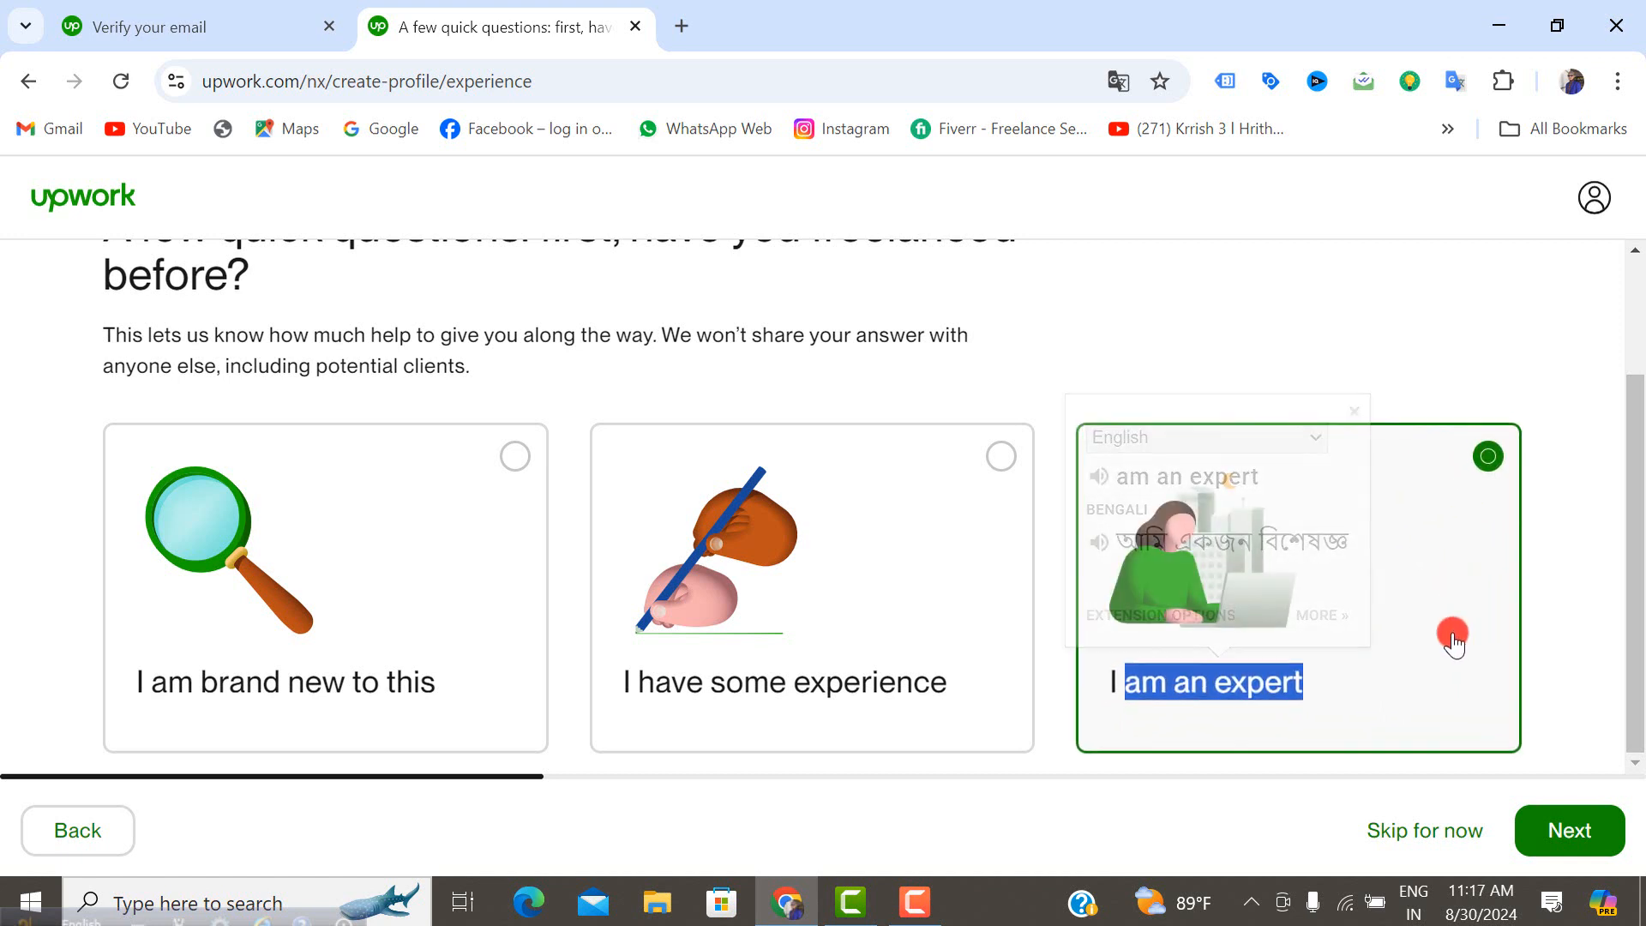
click(984, 501)
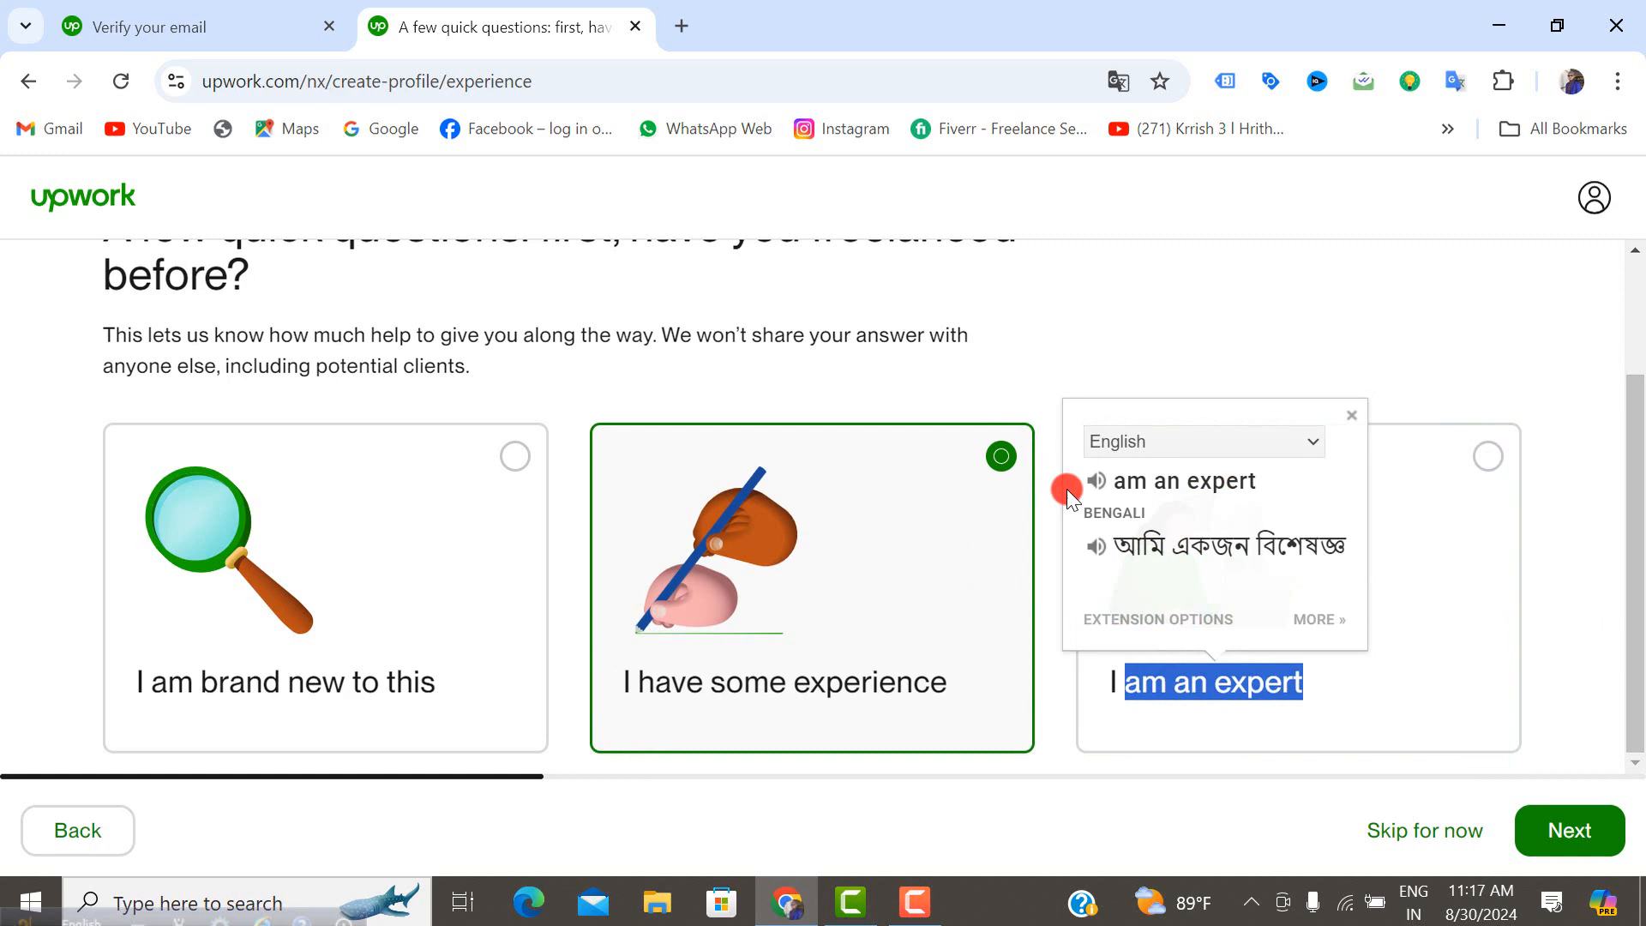
click(1407, 477)
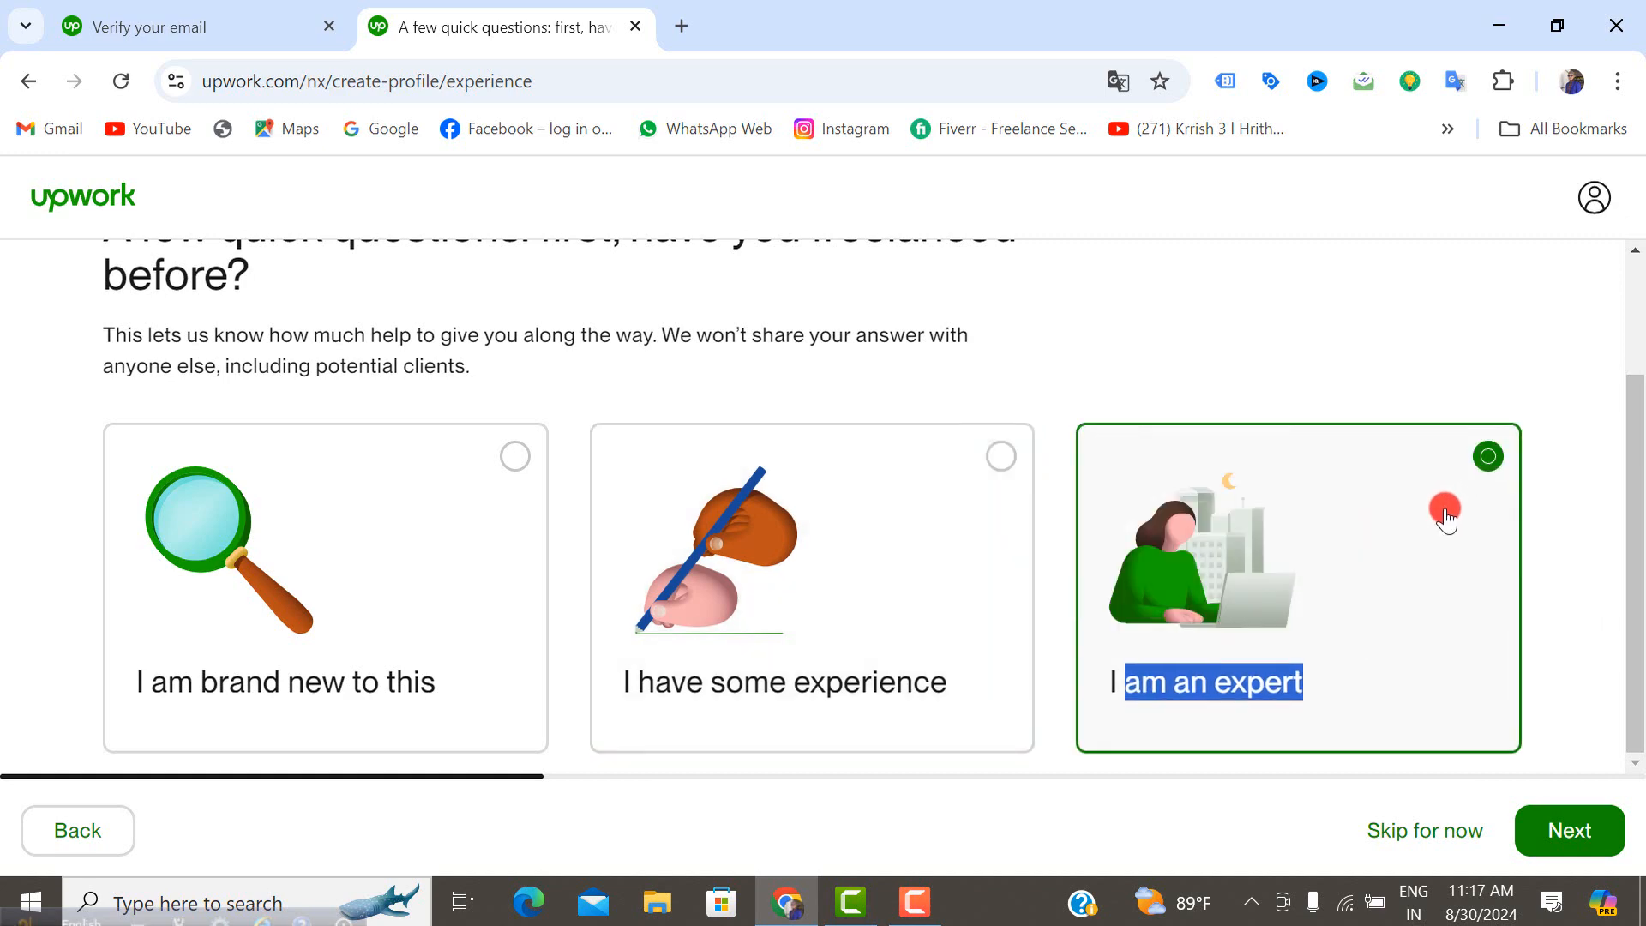
click(1550, 828)
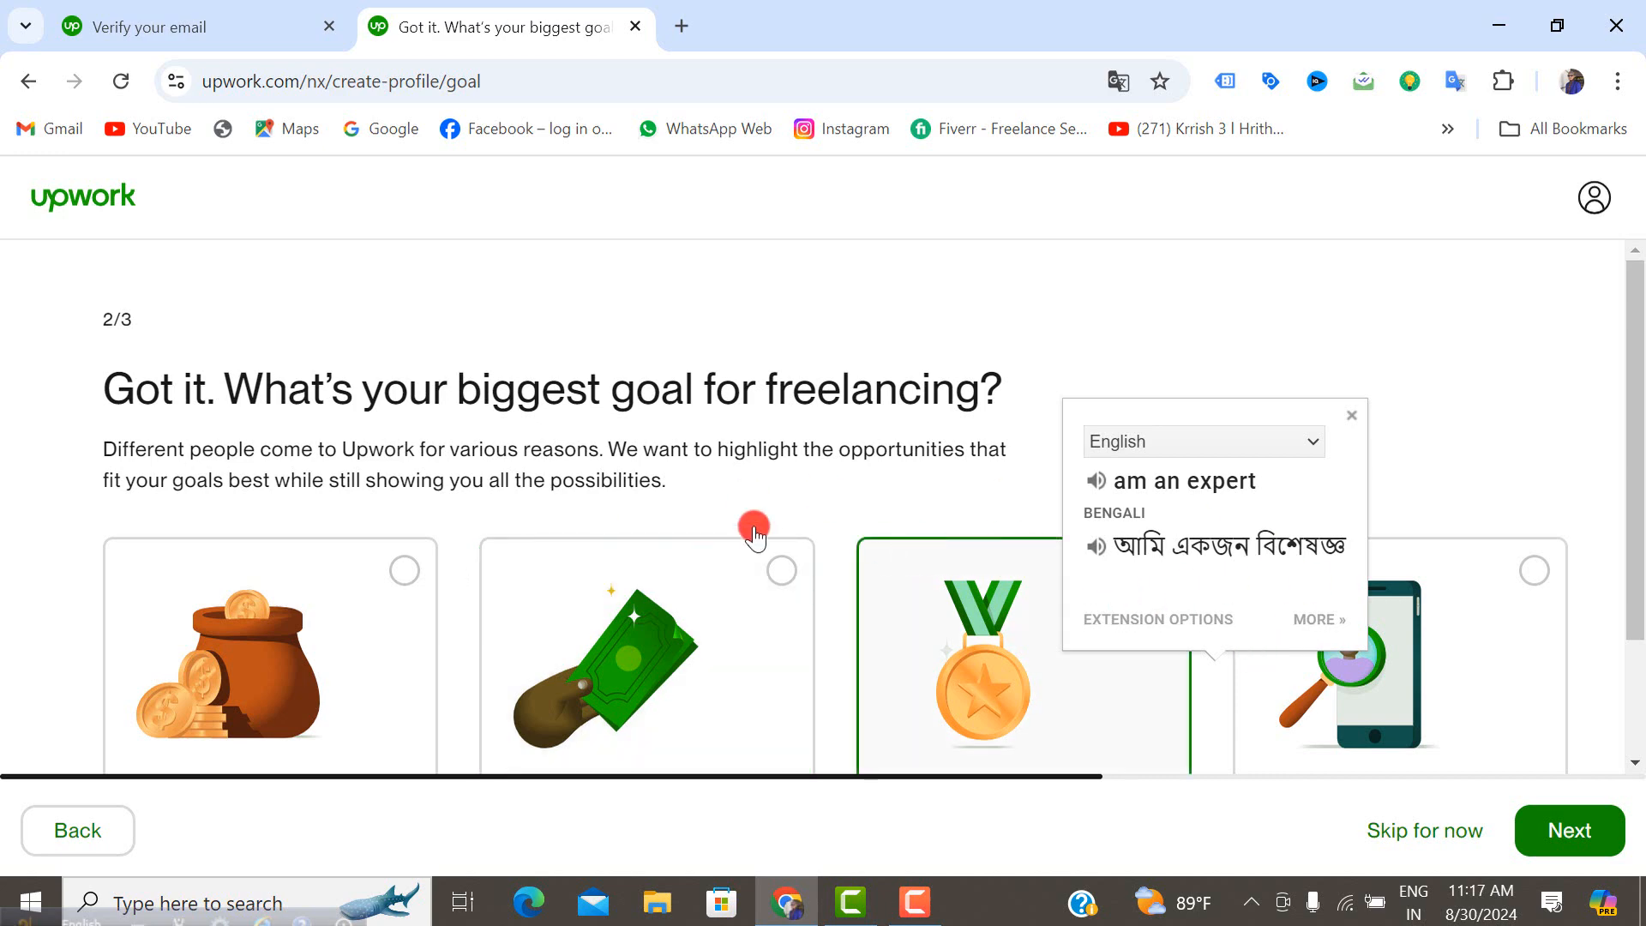
- Answer the goal question with 'To get experience, for a full-time job' and continue
drag(1009, 395, 8, 387)
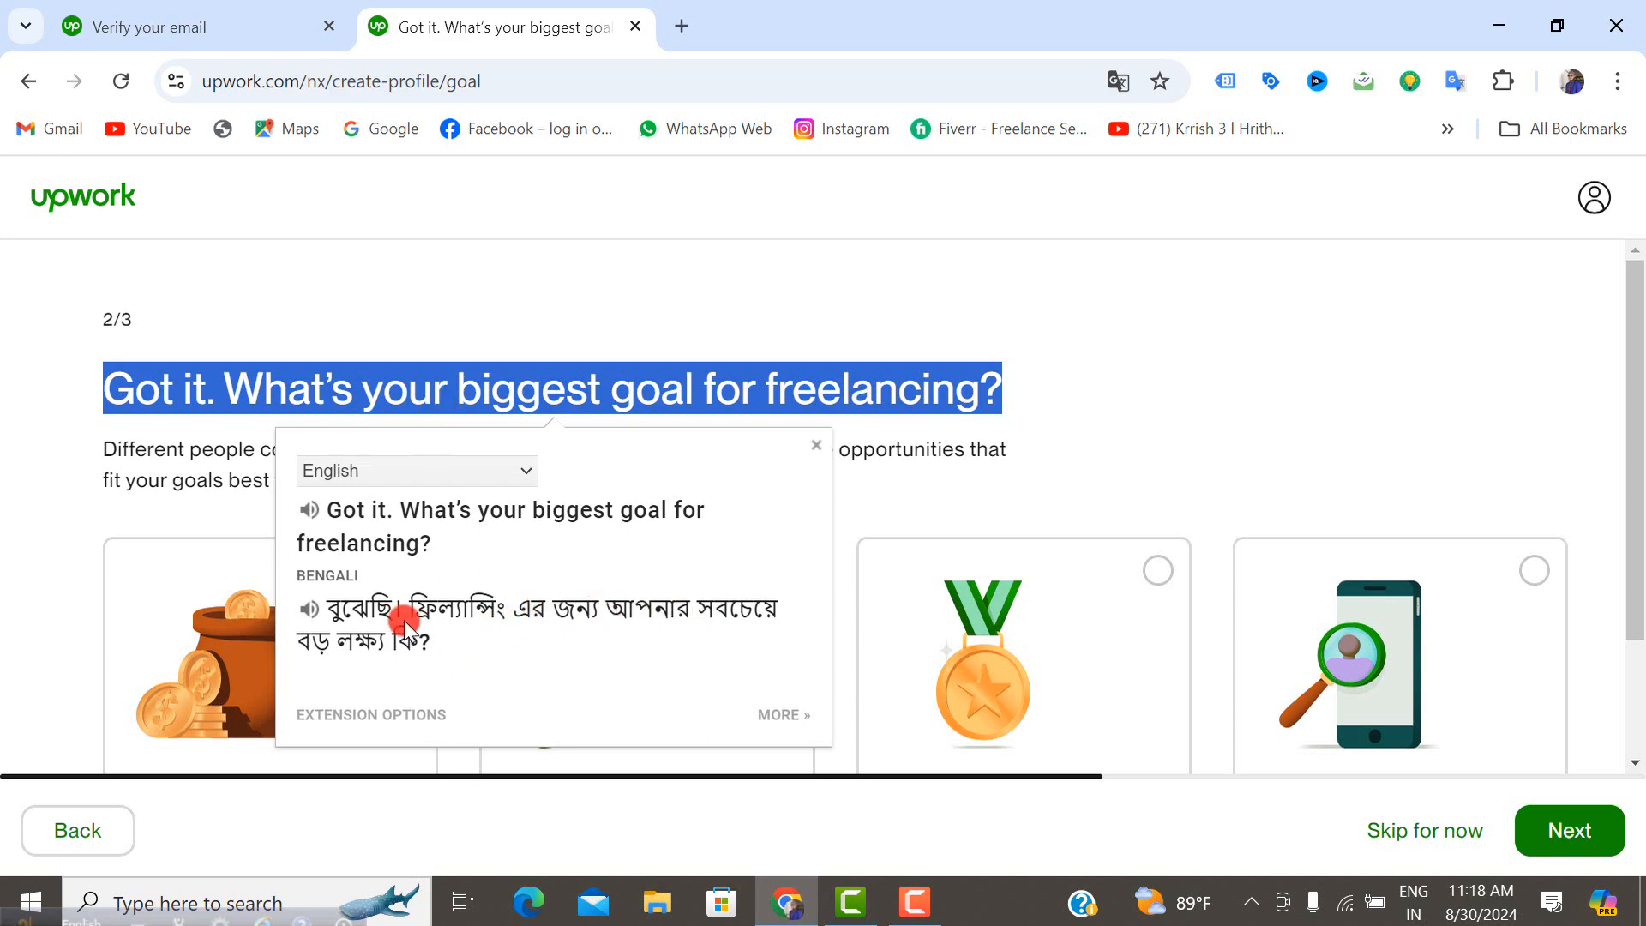
click(1141, 445)
scroll(1140, 444, down, 2)
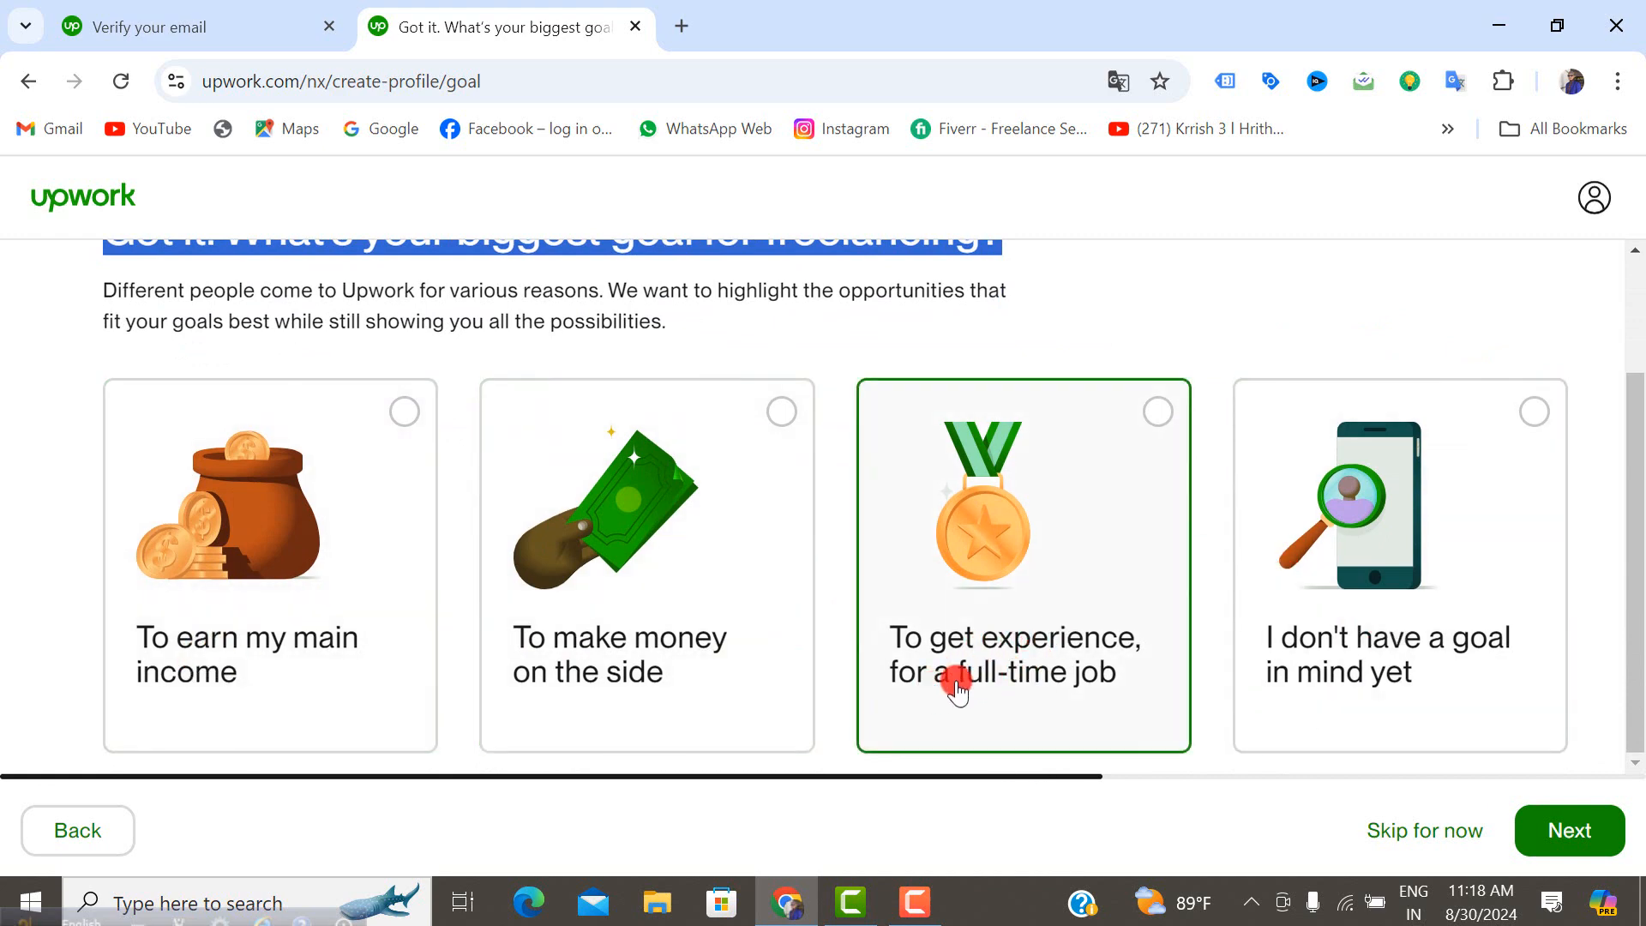
click(1153, 413)
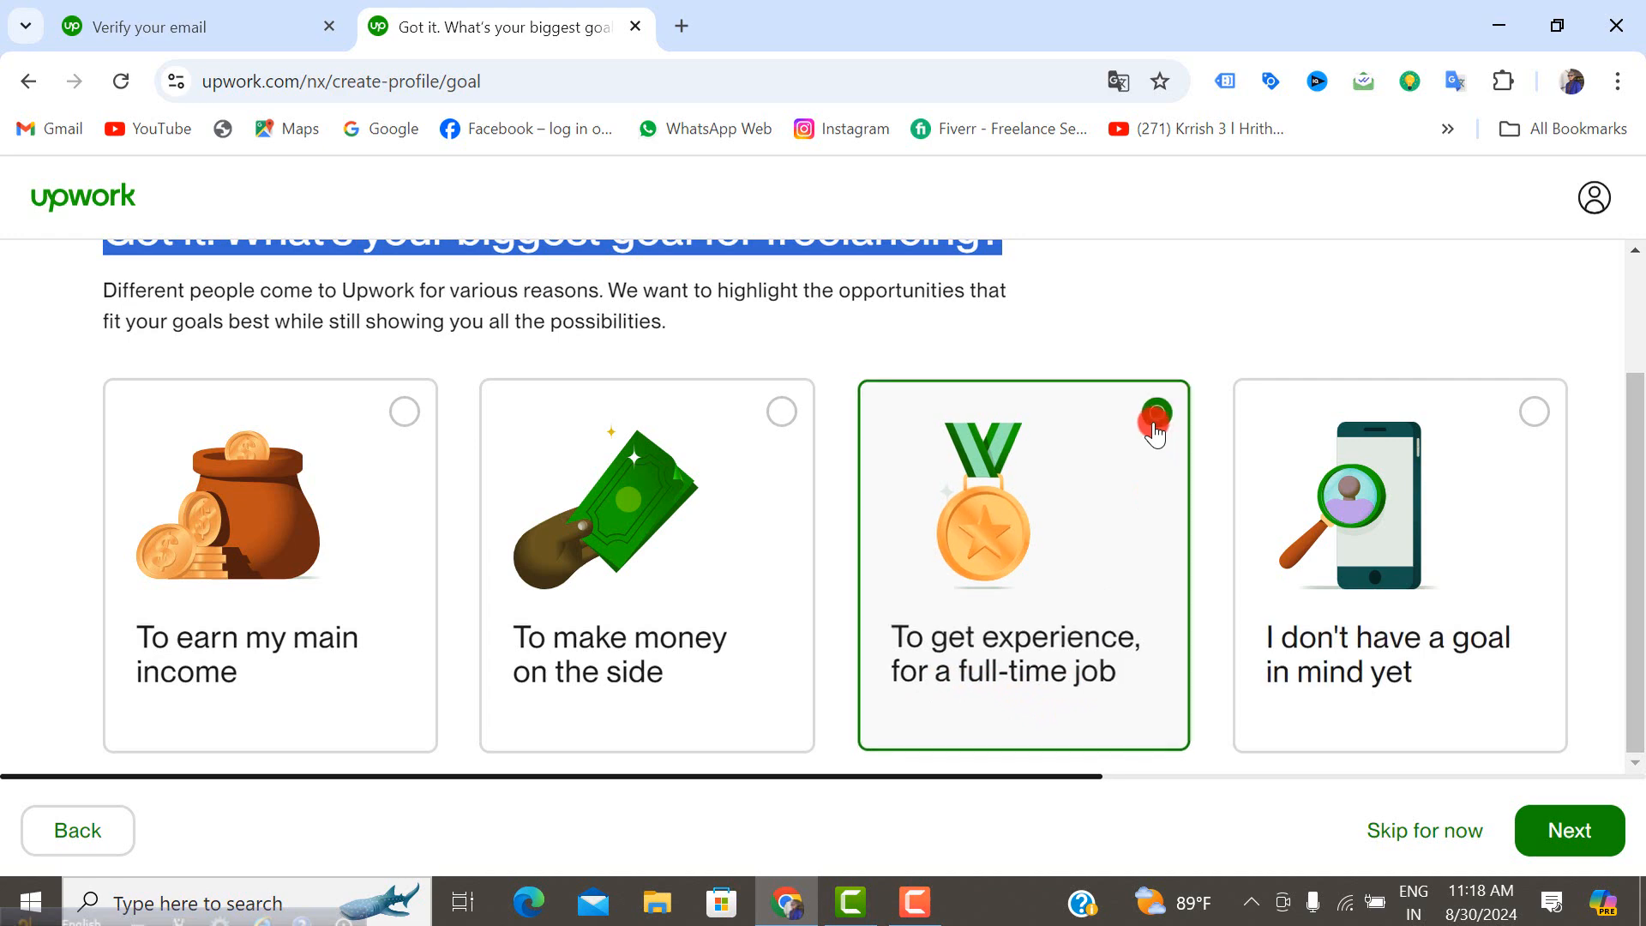
click(1584, 833)
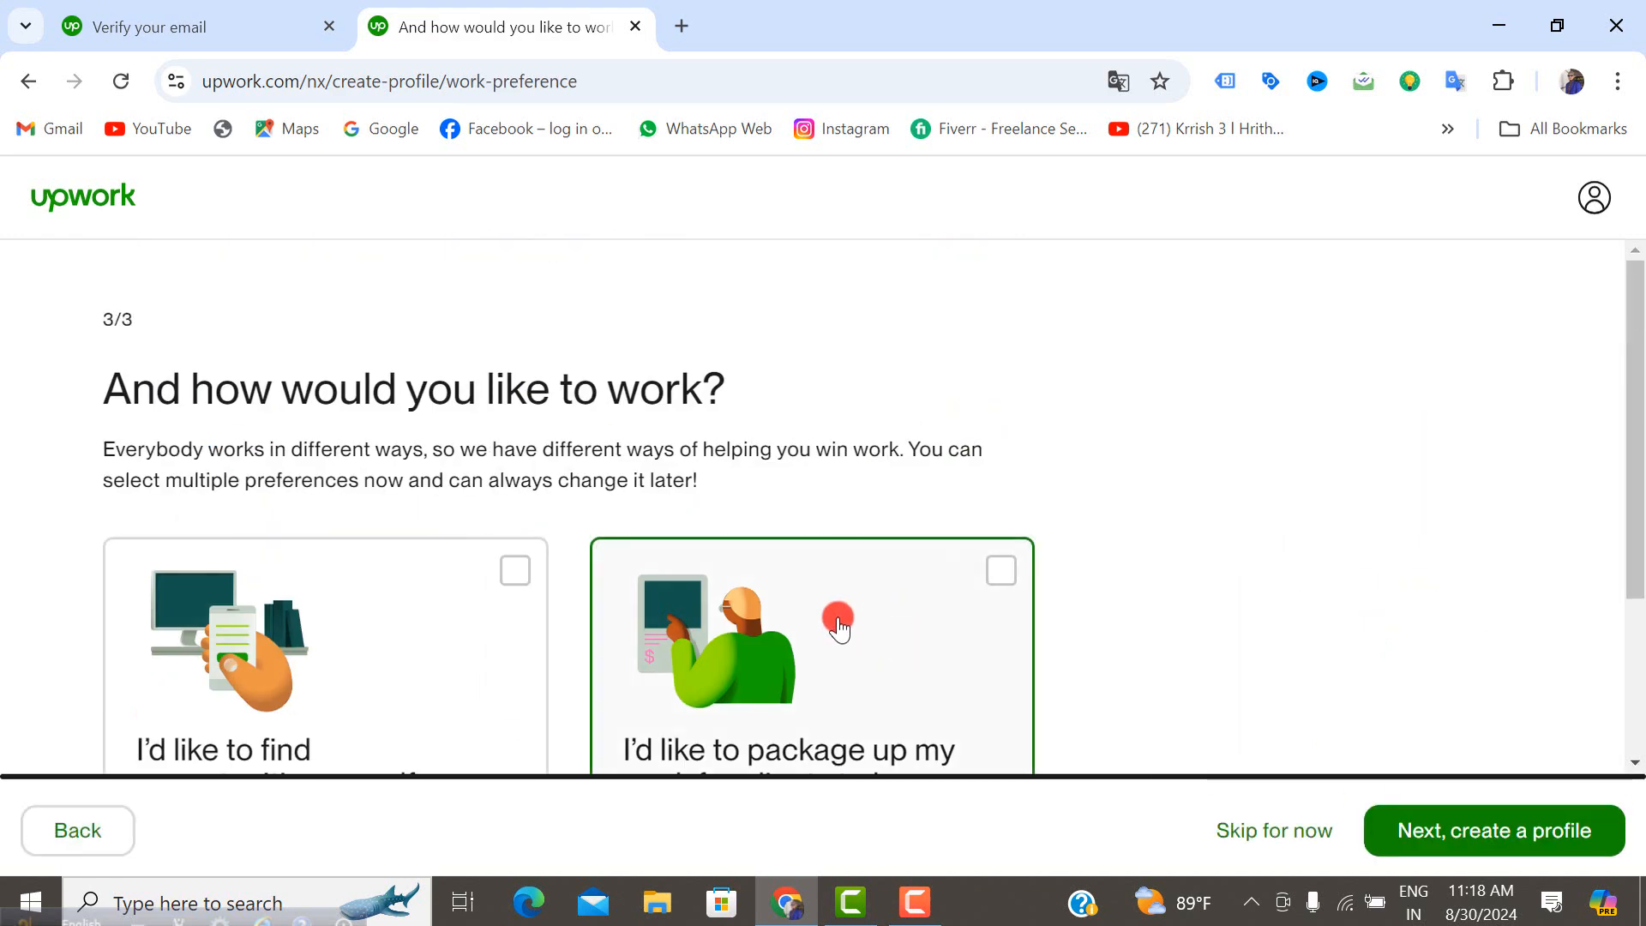
- Translate the work-style question and tick the 'finding opportunities myself' card
drag(762, 400, 62, 397)
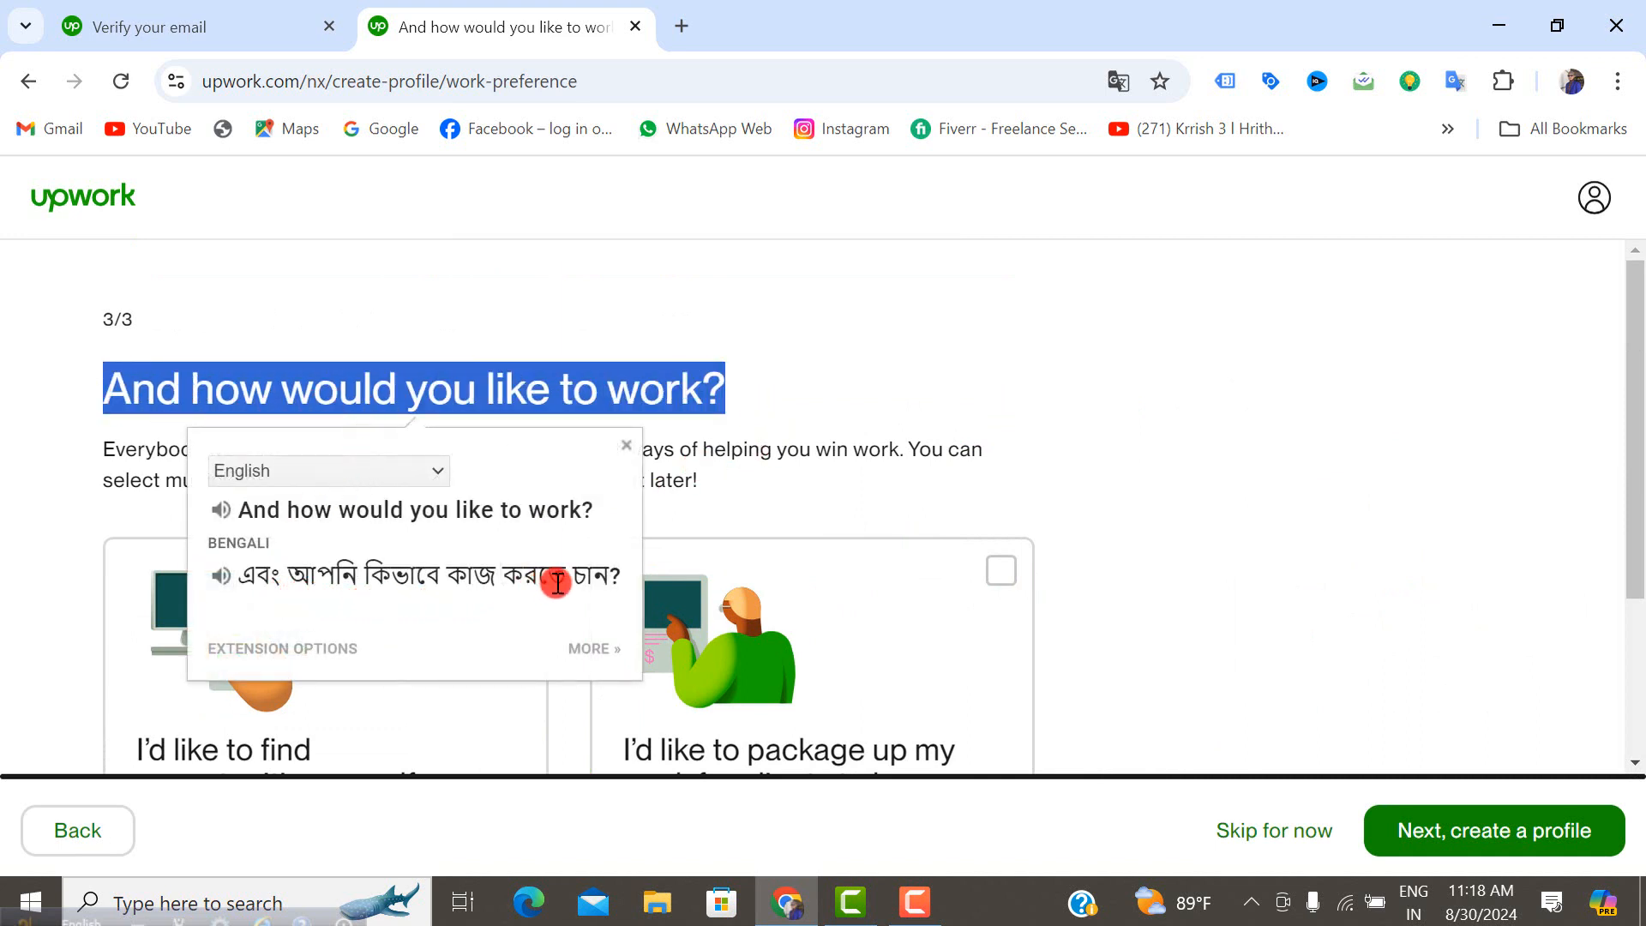
click(1133, 471)
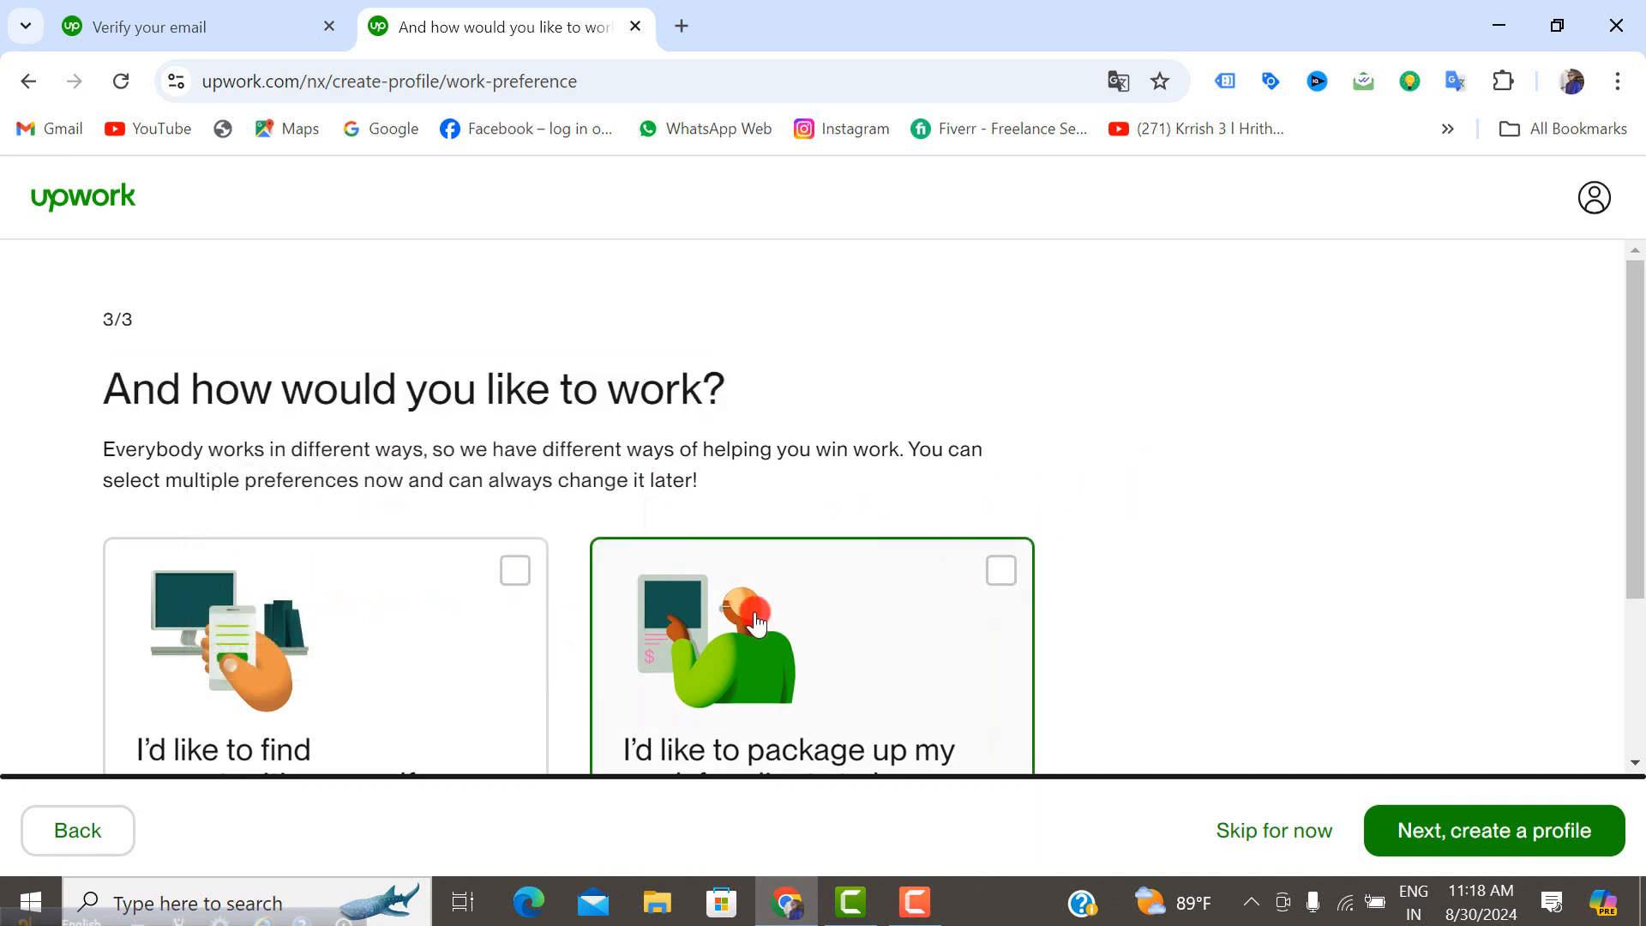
scroll(754, 623, down, 3)
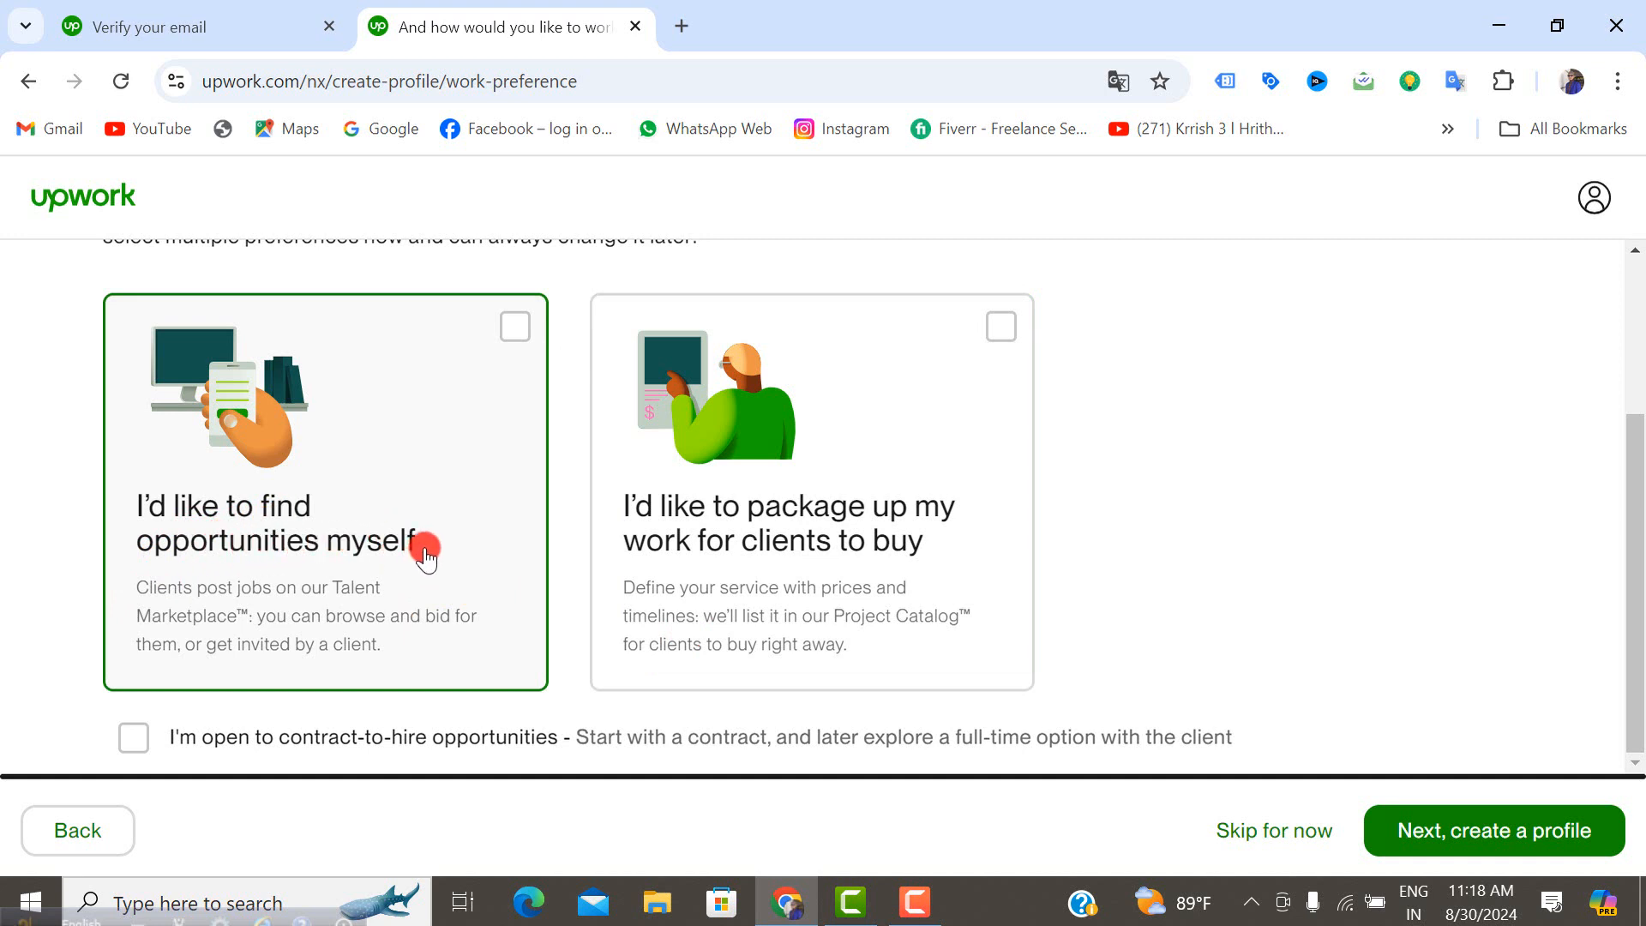
drag(417, 555, 140, 504)
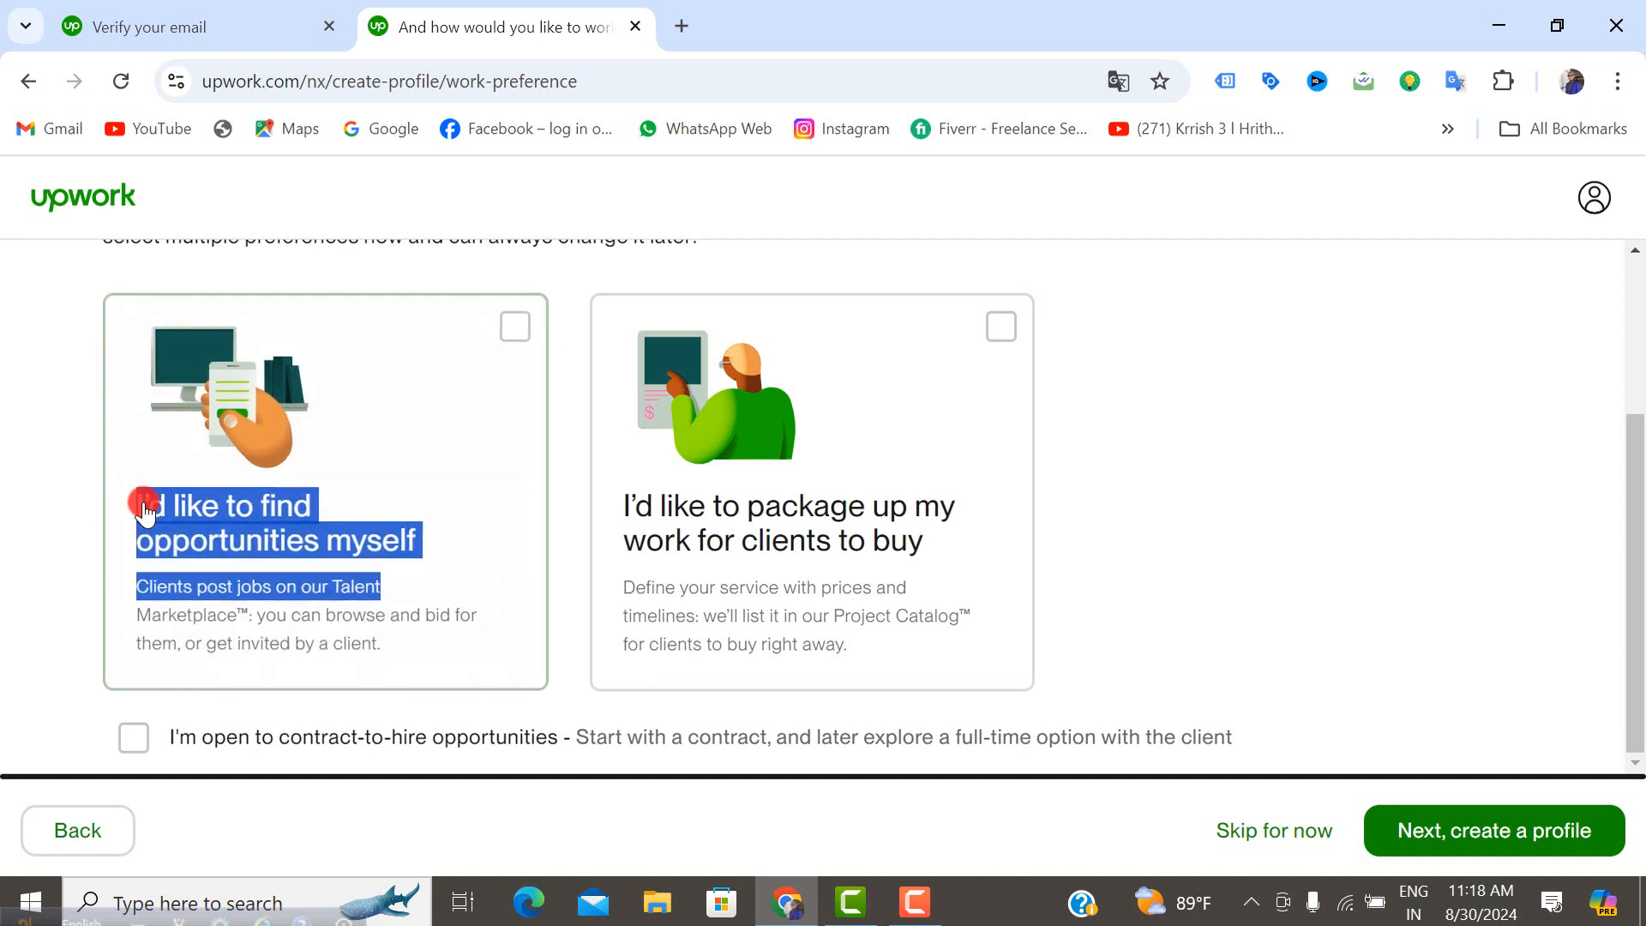
click(426, 553)
drag(411, 543, 136, 507)
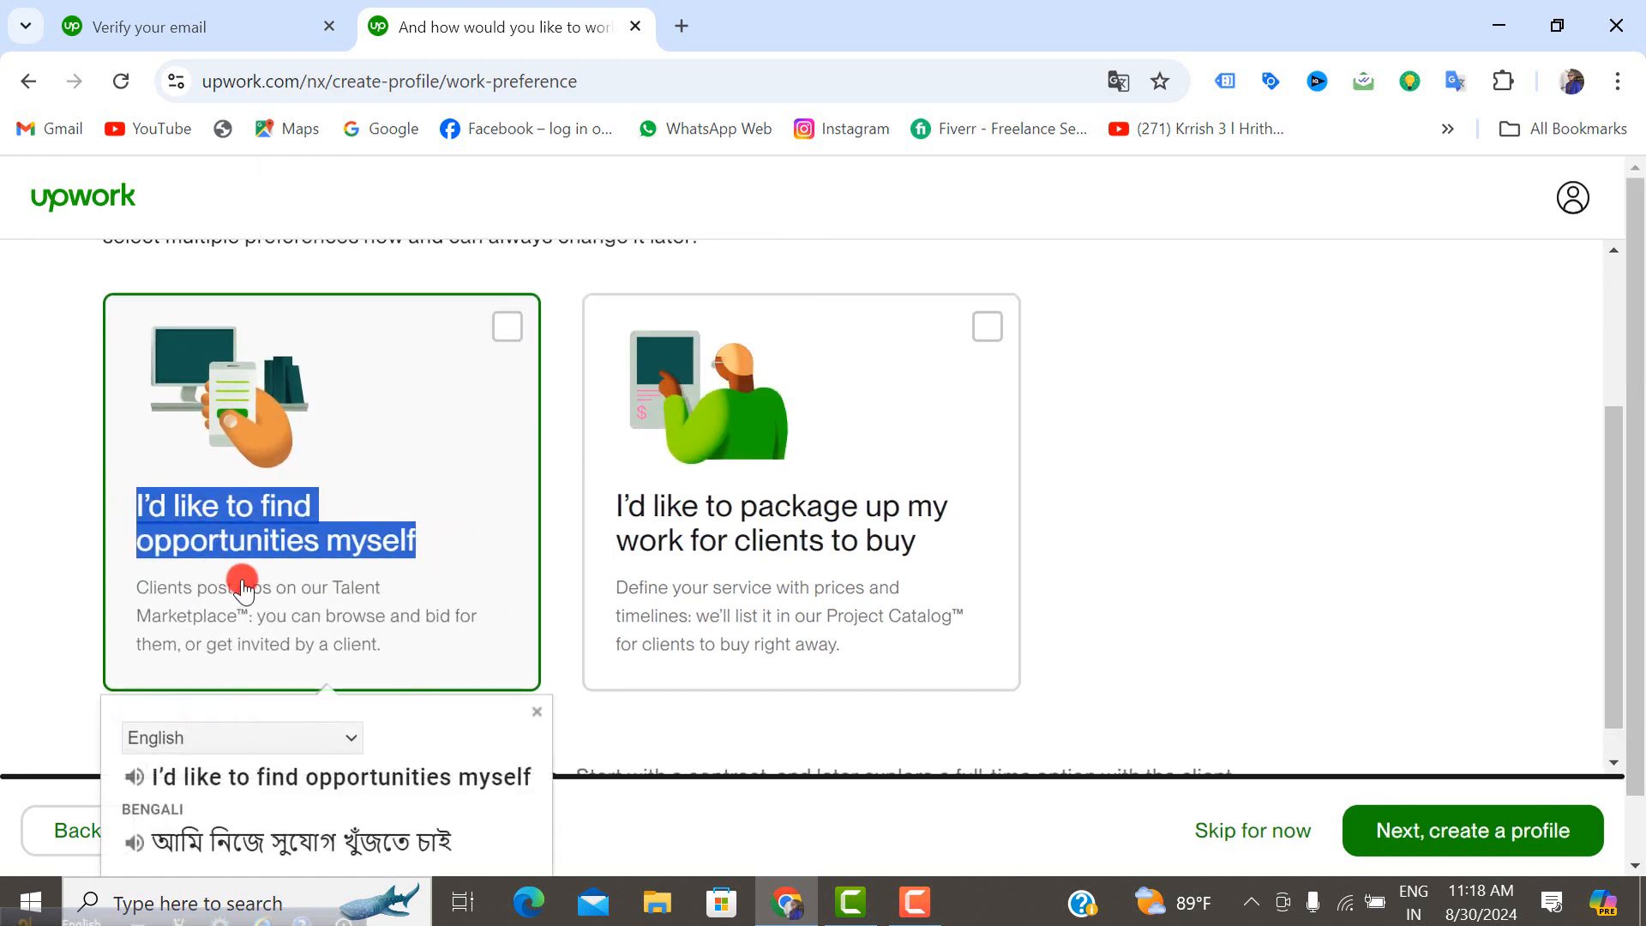
scroll(239, 577, down, 1)
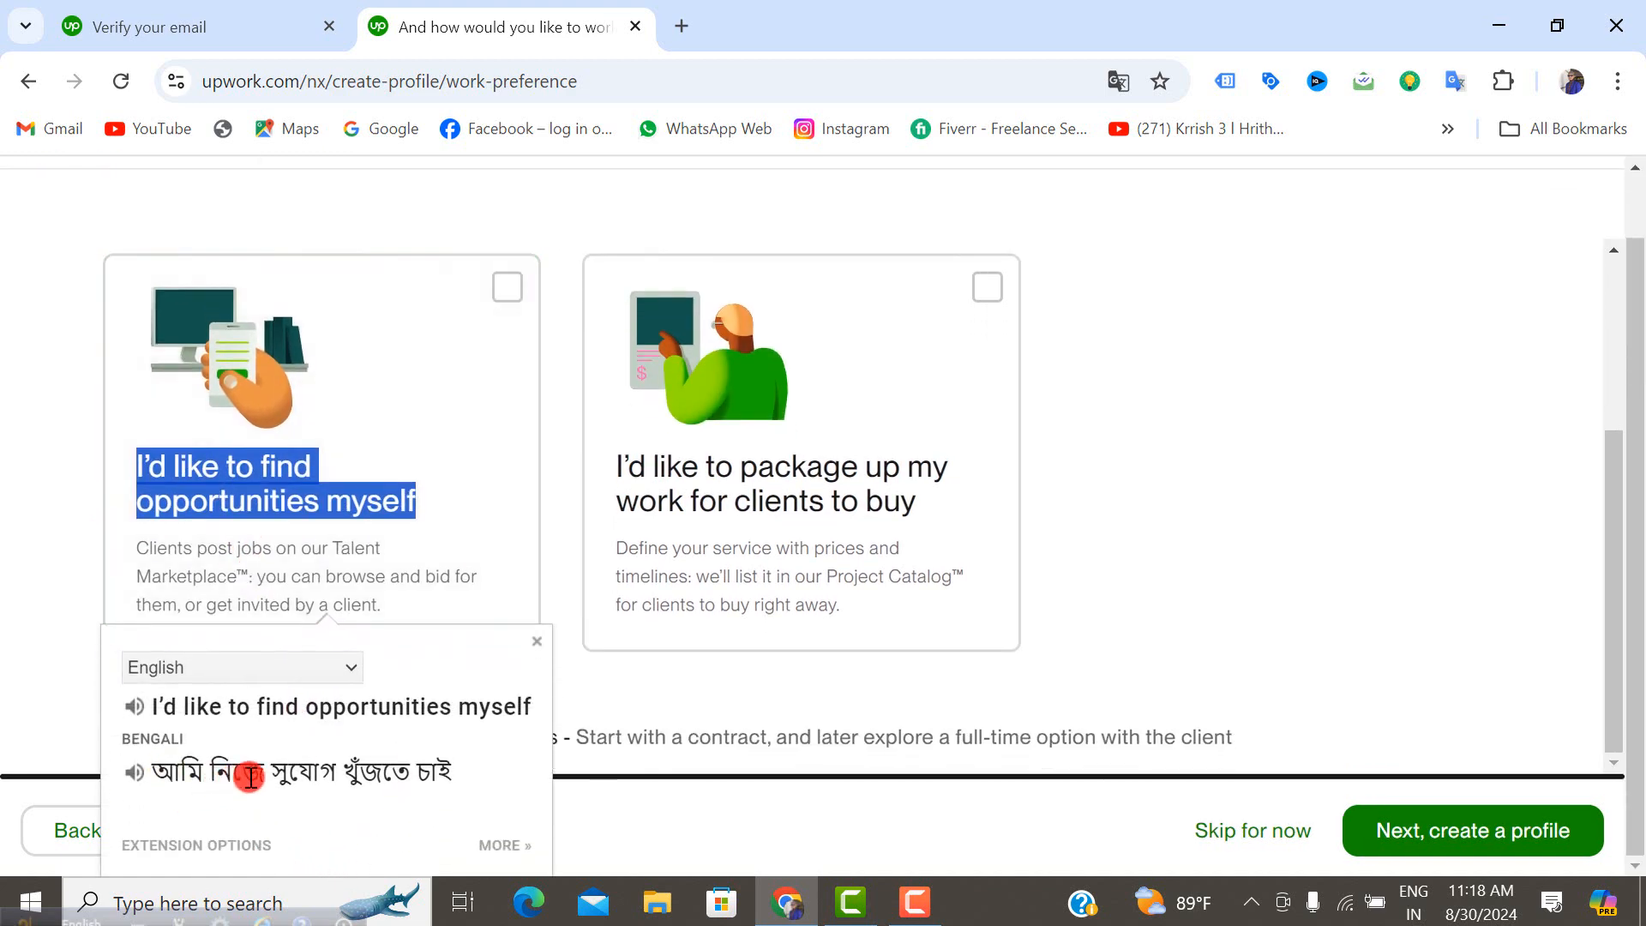
- Also tick 'packaging work for clients to buy', keep both cards selected, and continue
drag(952, 511, 617, 469)
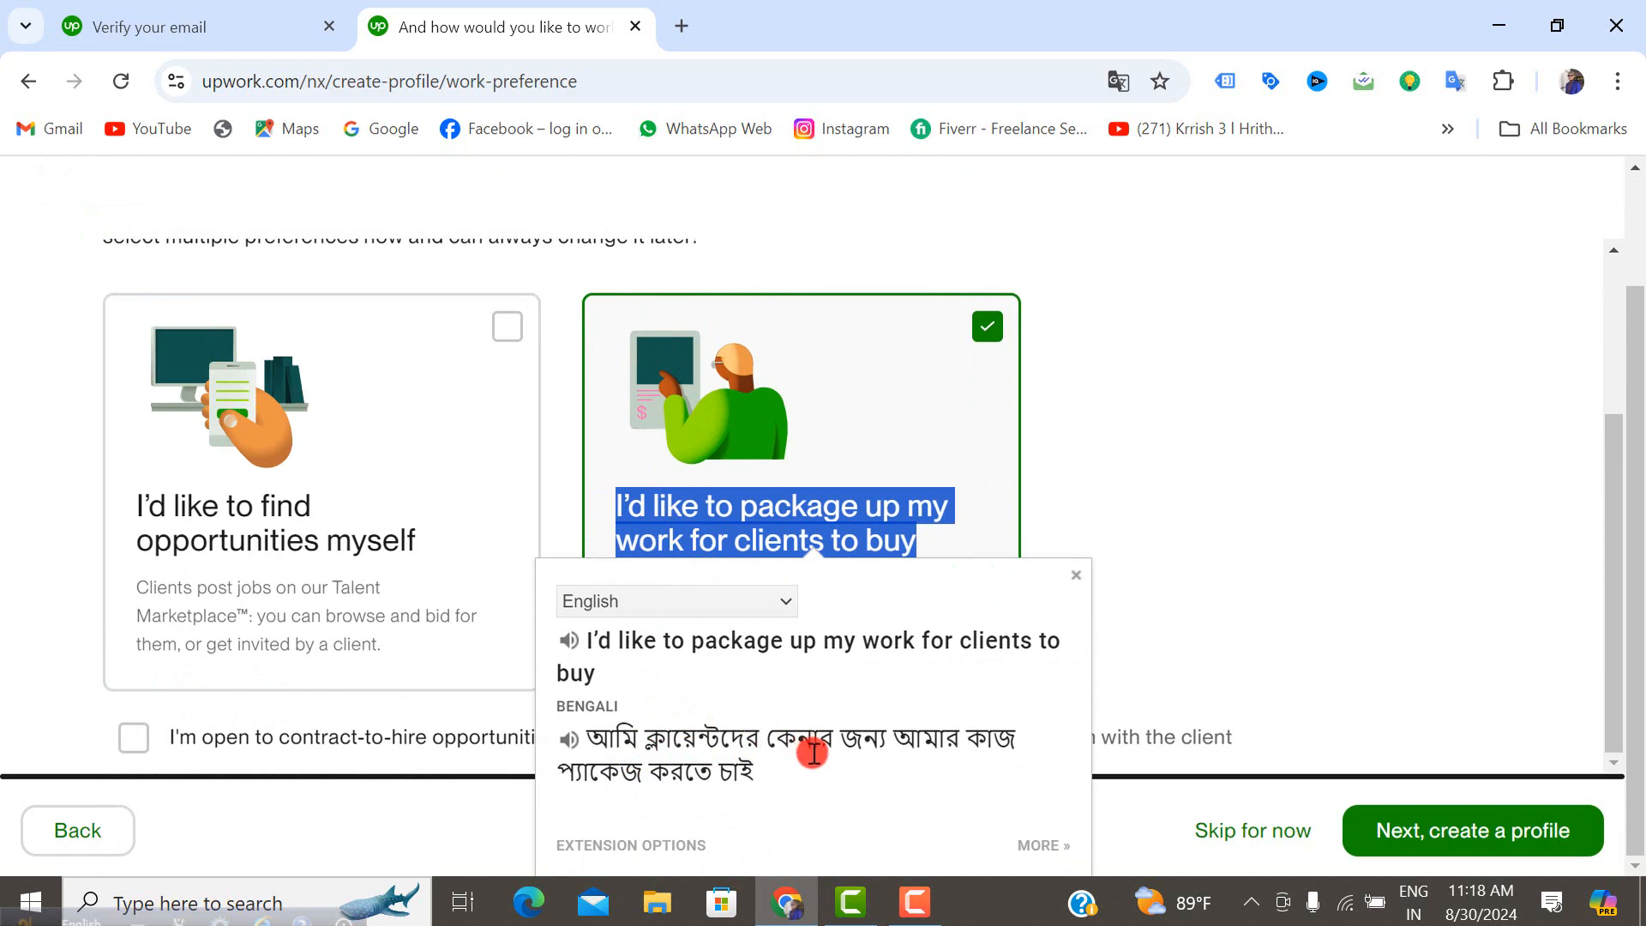
click(1208, 495)
scroll(599, 566, up, 3)
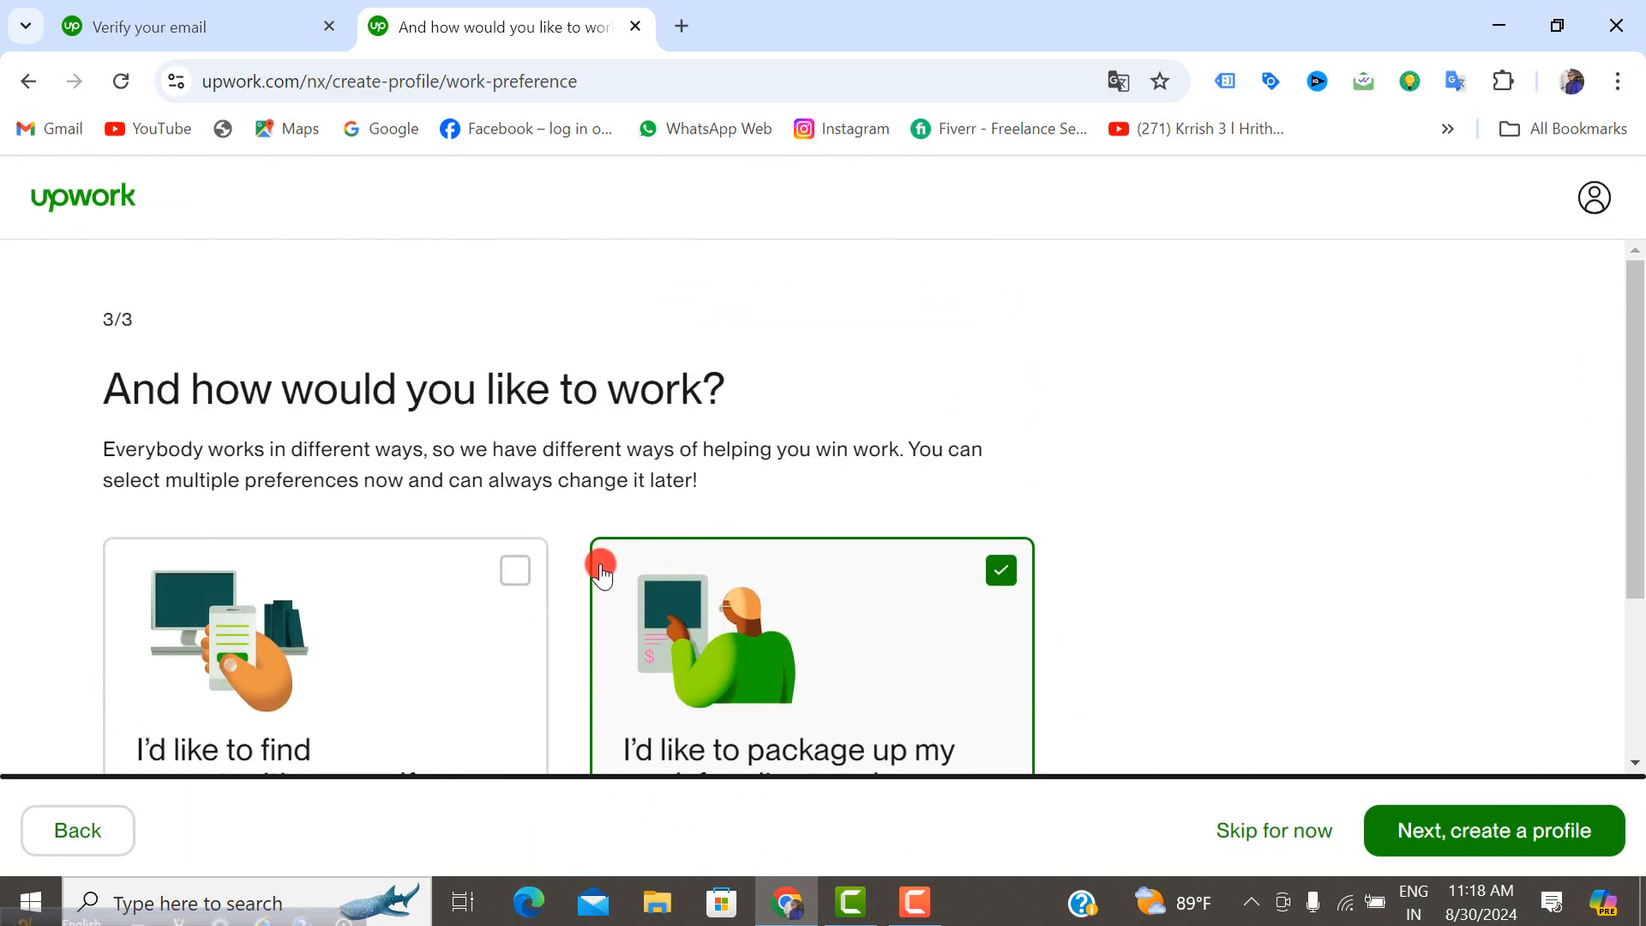
scroll(598, 656, down, 3)
scroll(594, 655, up, 3)
scroll(473, 634, down, 2)
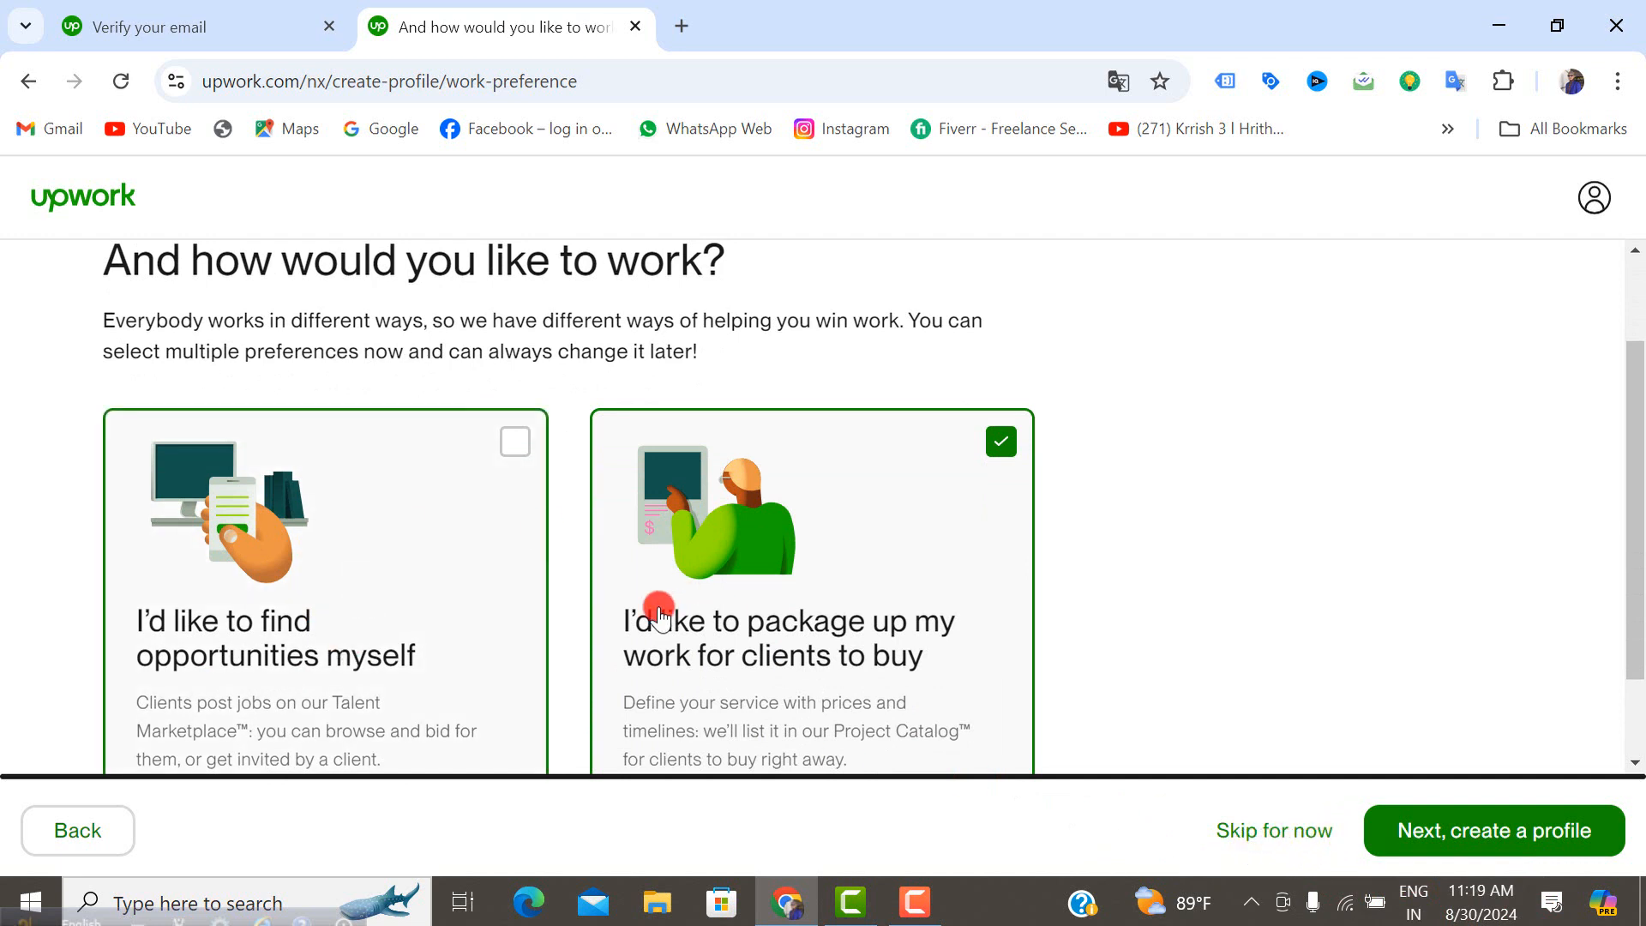
drag(441, 668, 146, 624)
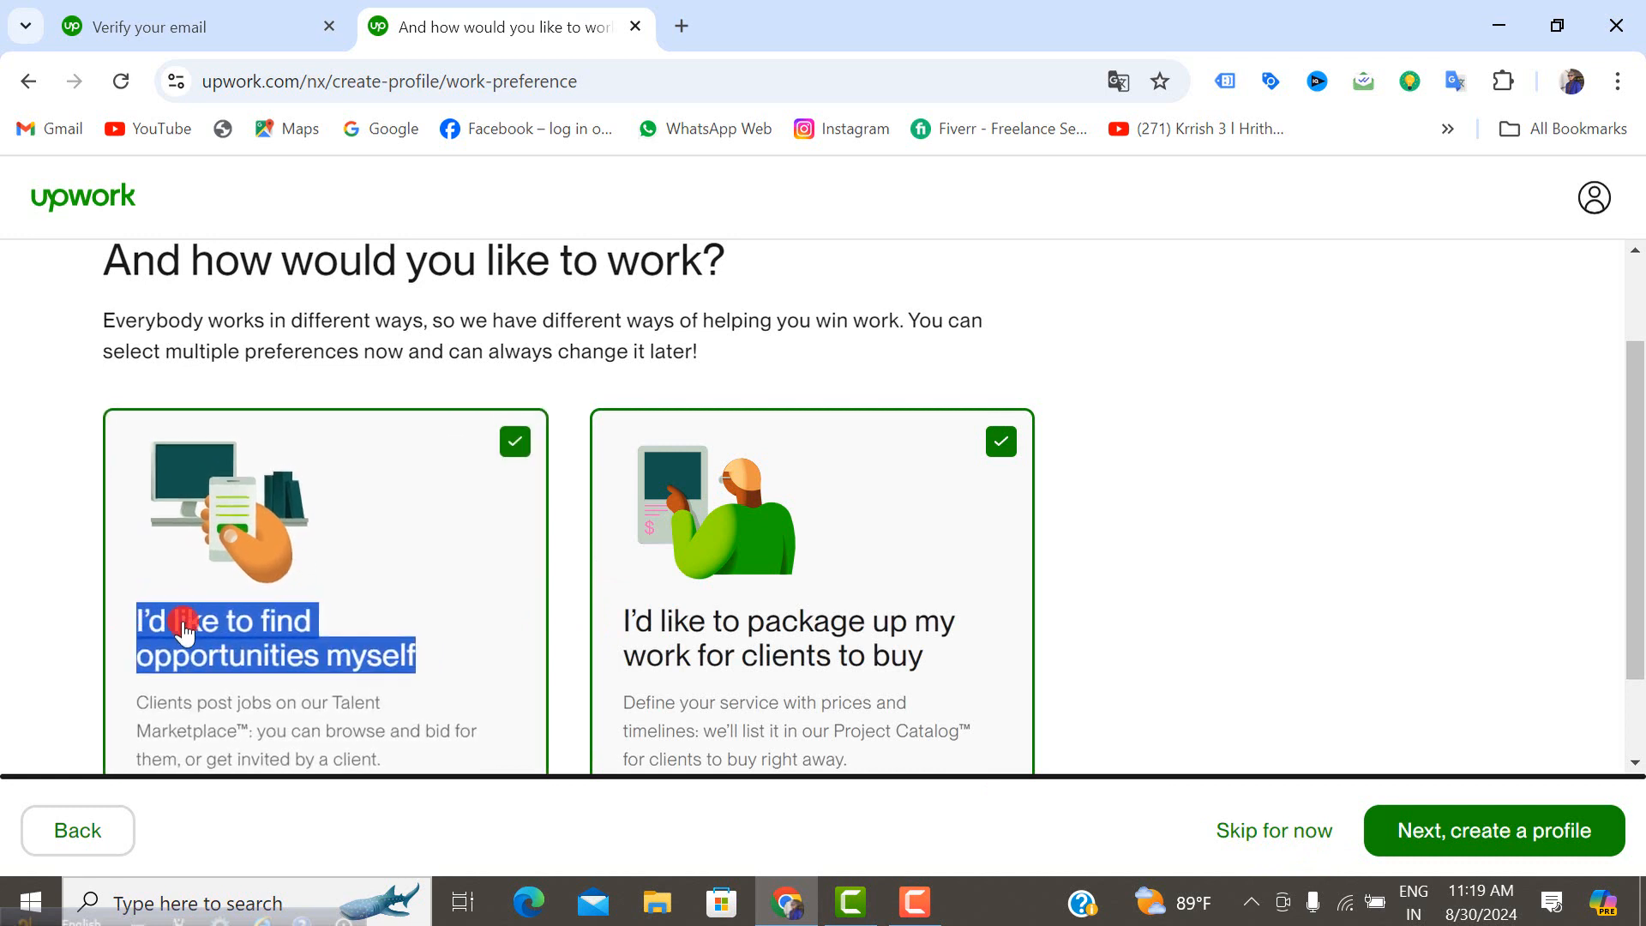
click(510, 442)
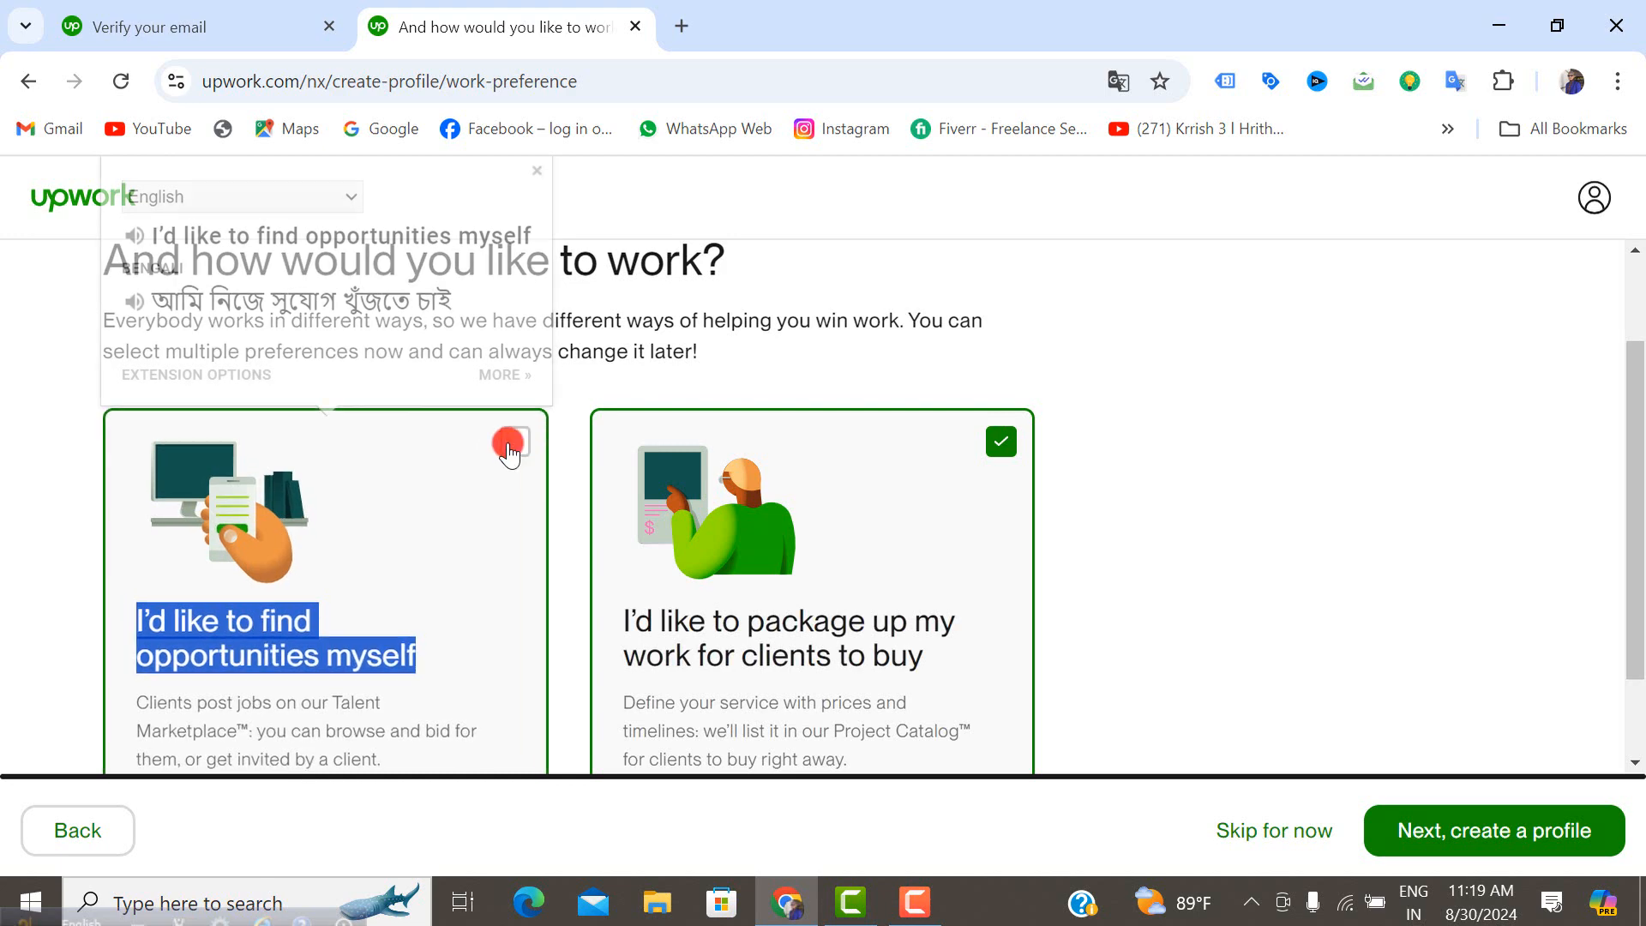
click(511, 442)
click(1511, 832)
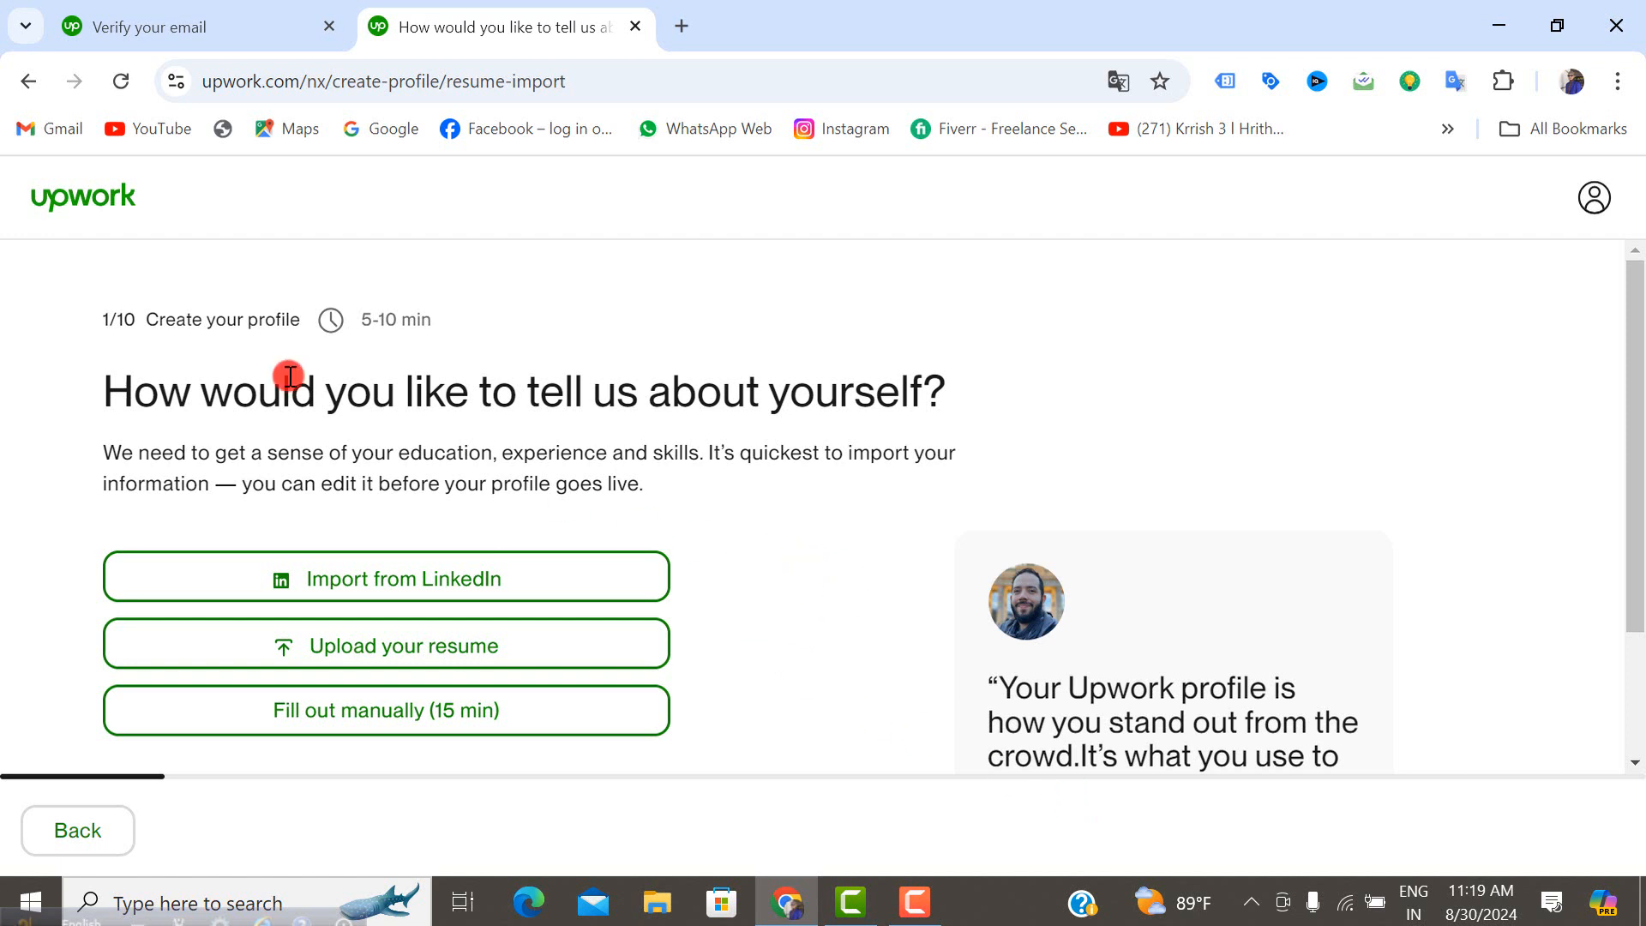
- Weigh the LinkedIn import option, then choose 'Fill out manually (15 min)'
scroll(127, 416, down, 1)
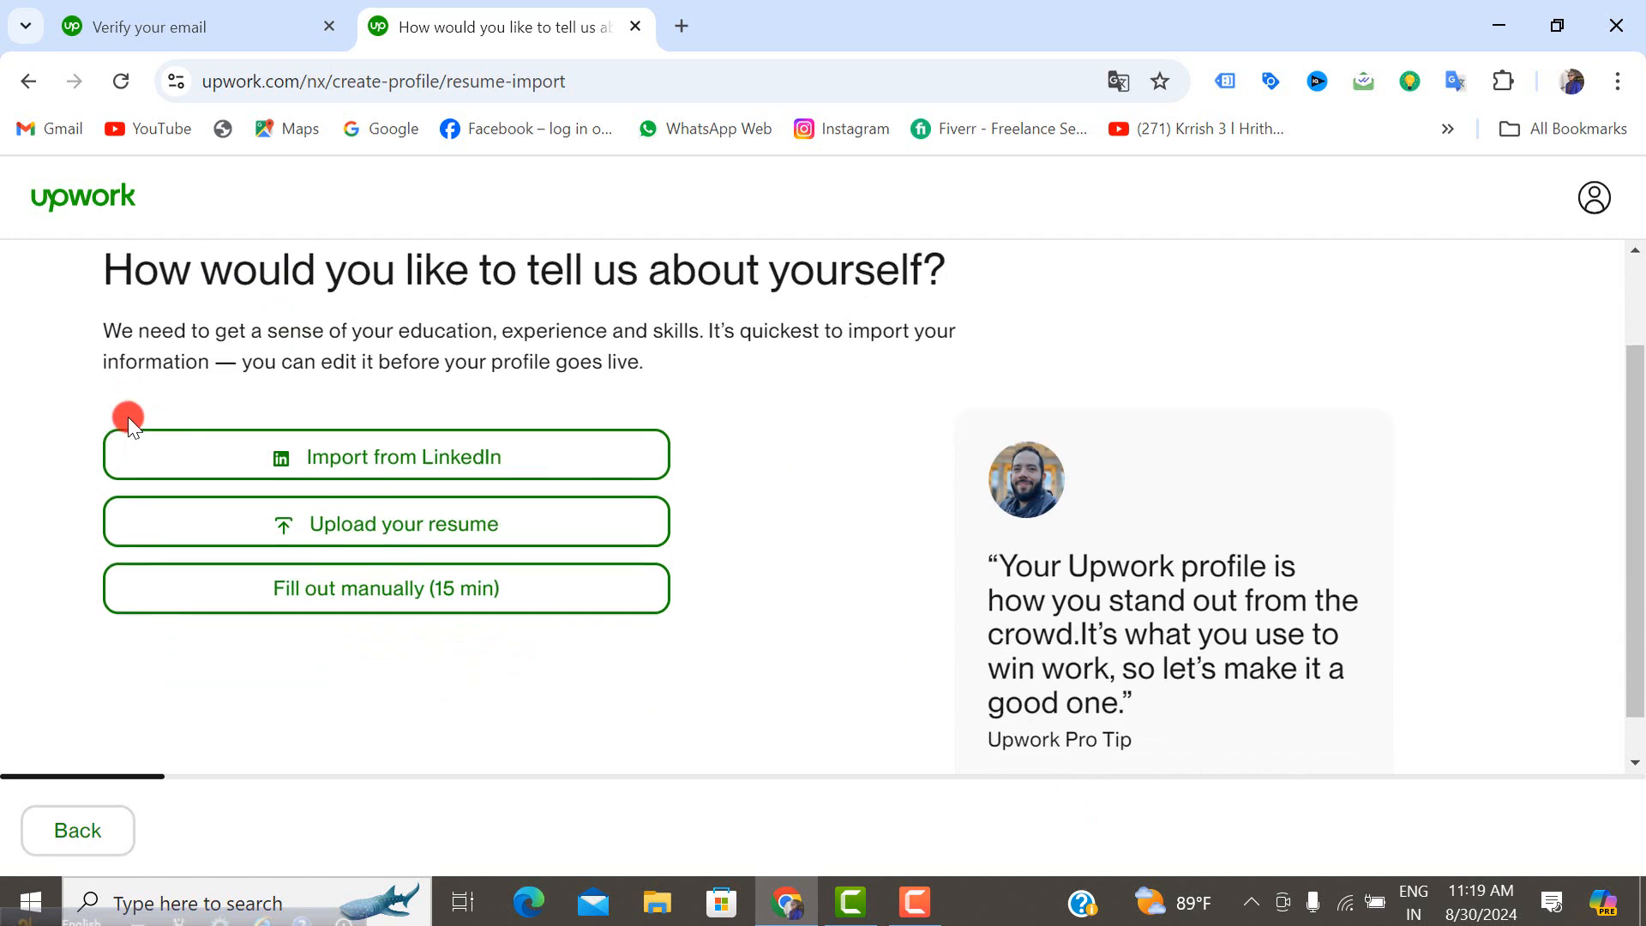
scroll(127, 416, up, 1)
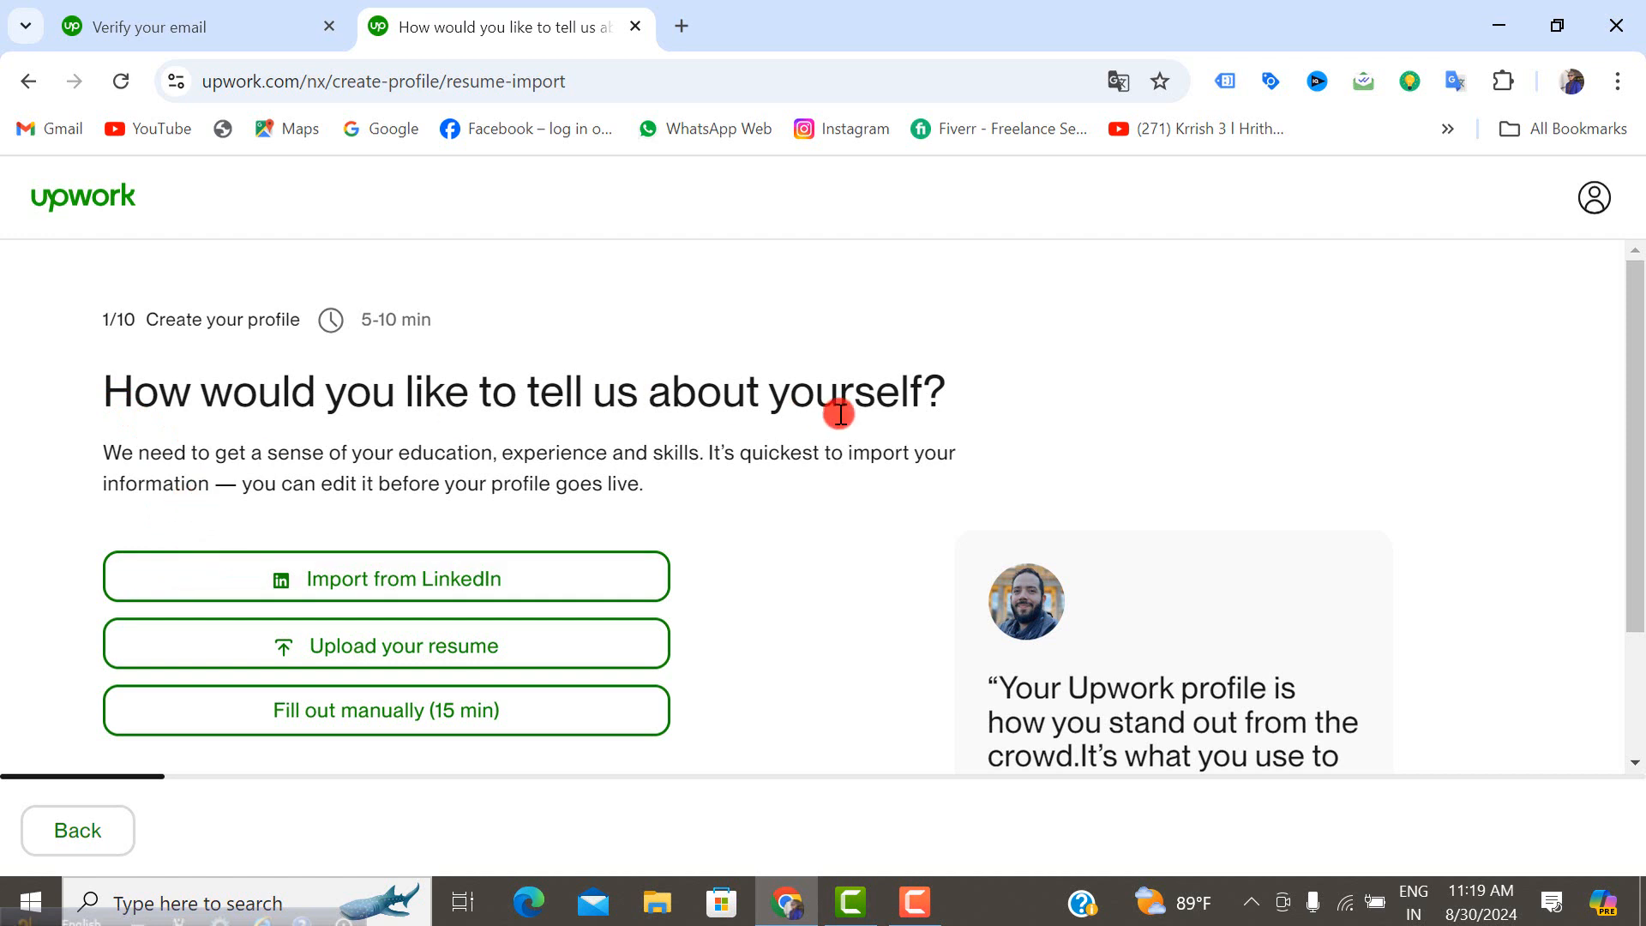
drag(844, 408, 111, 407)
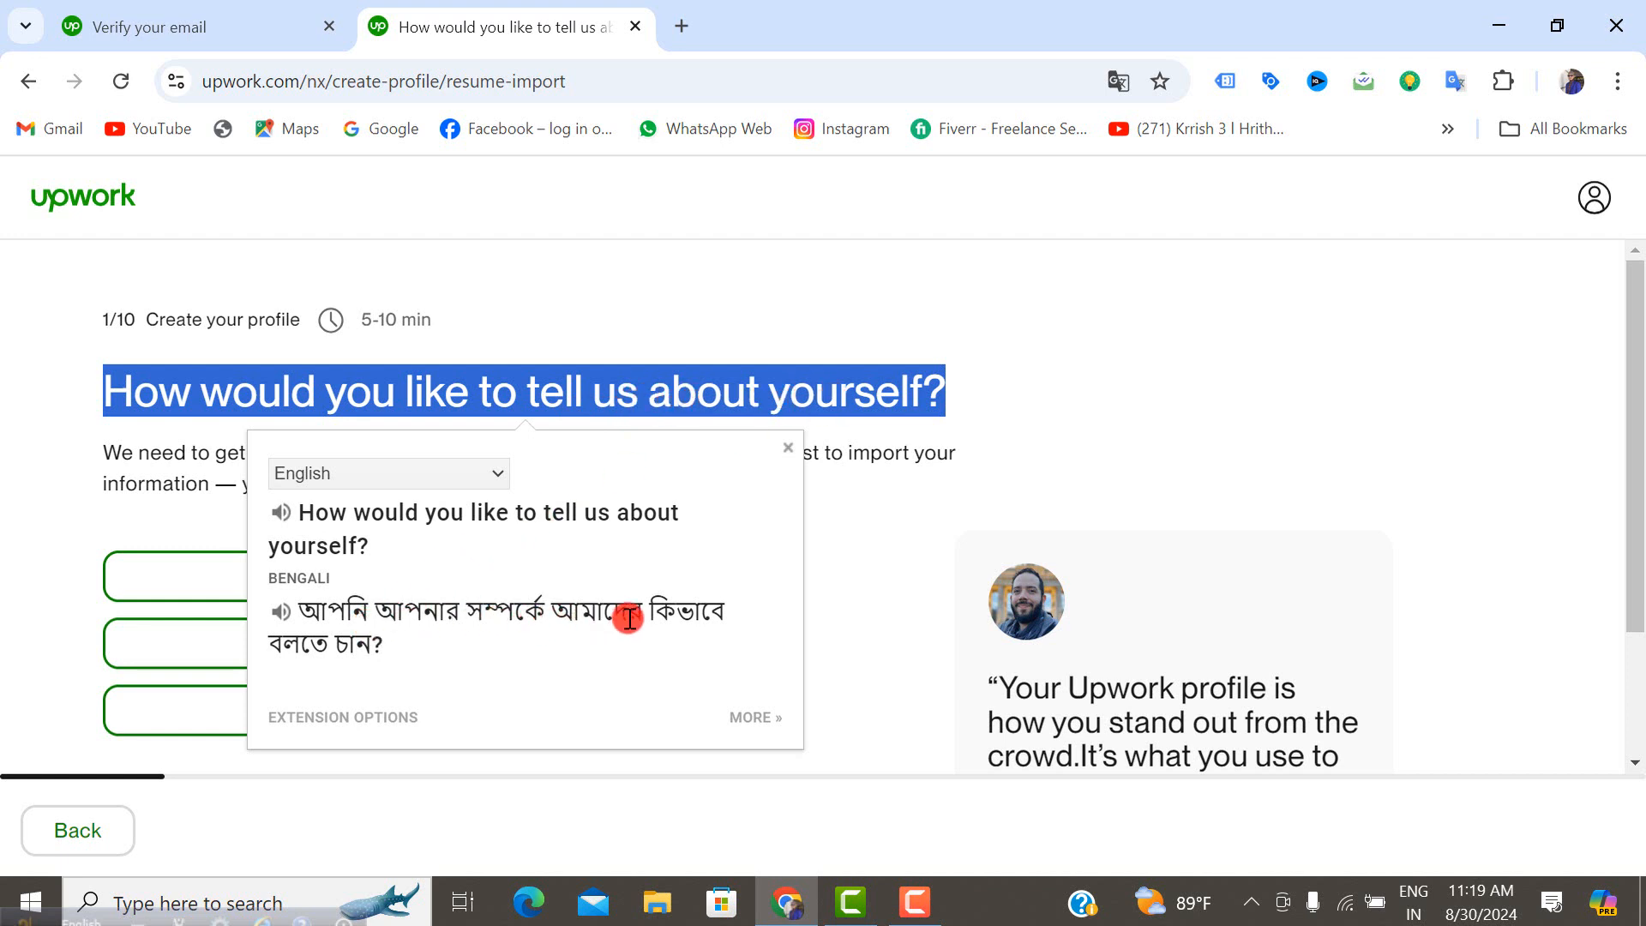
click(1054, 327)
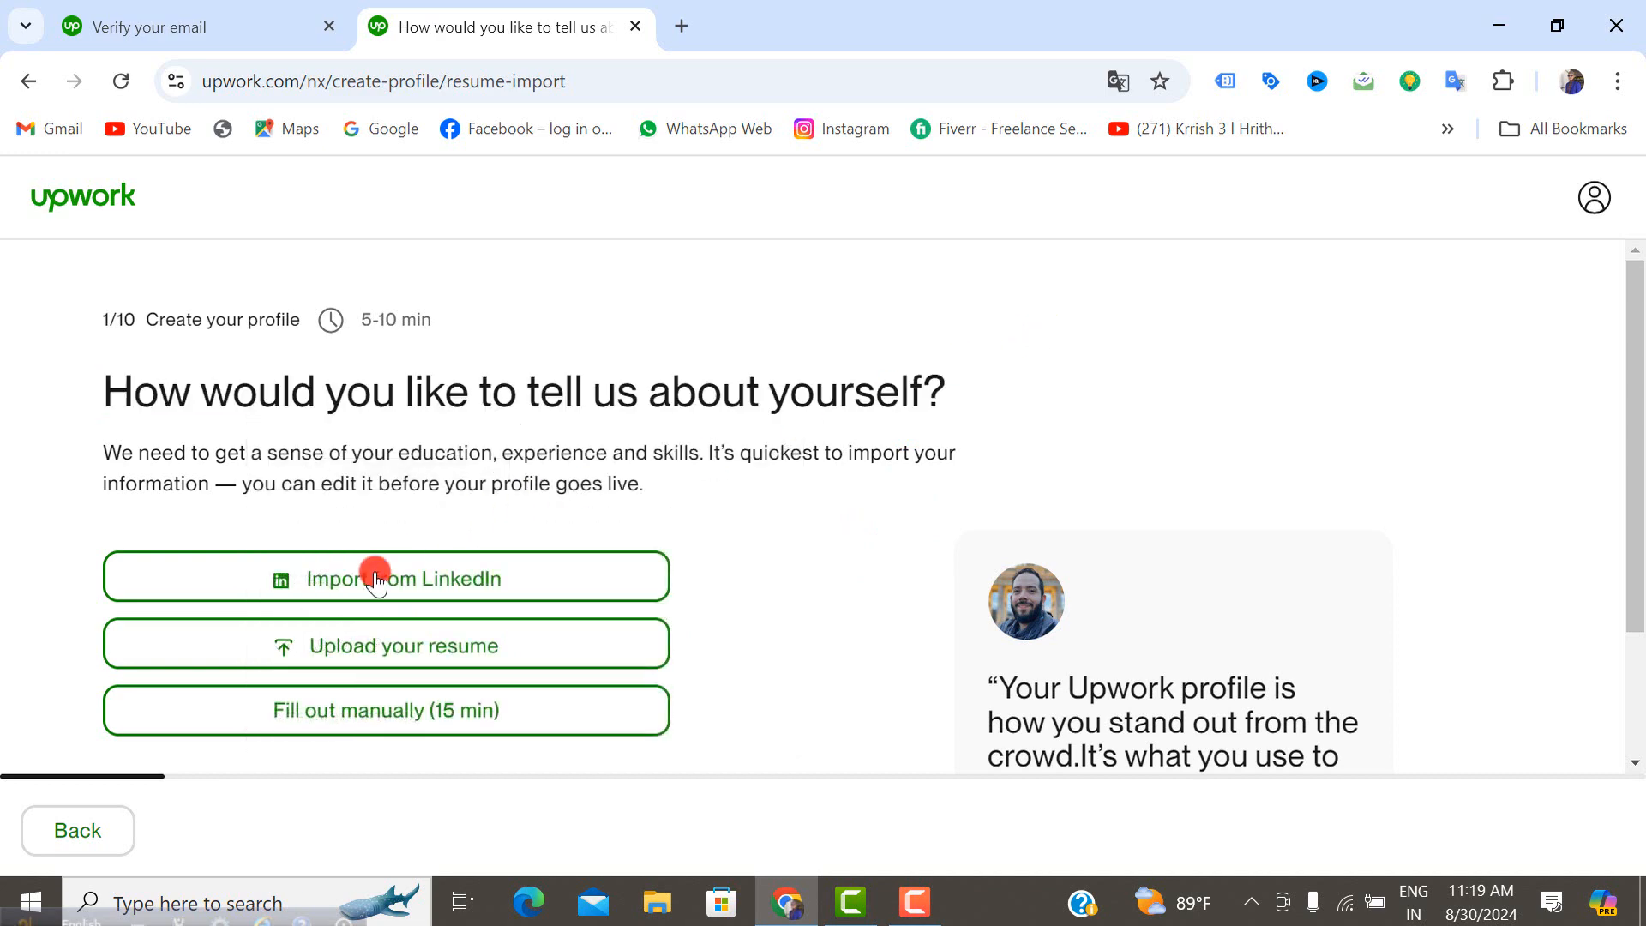
click(511, 574)
scroll(324, 699, down, 1)
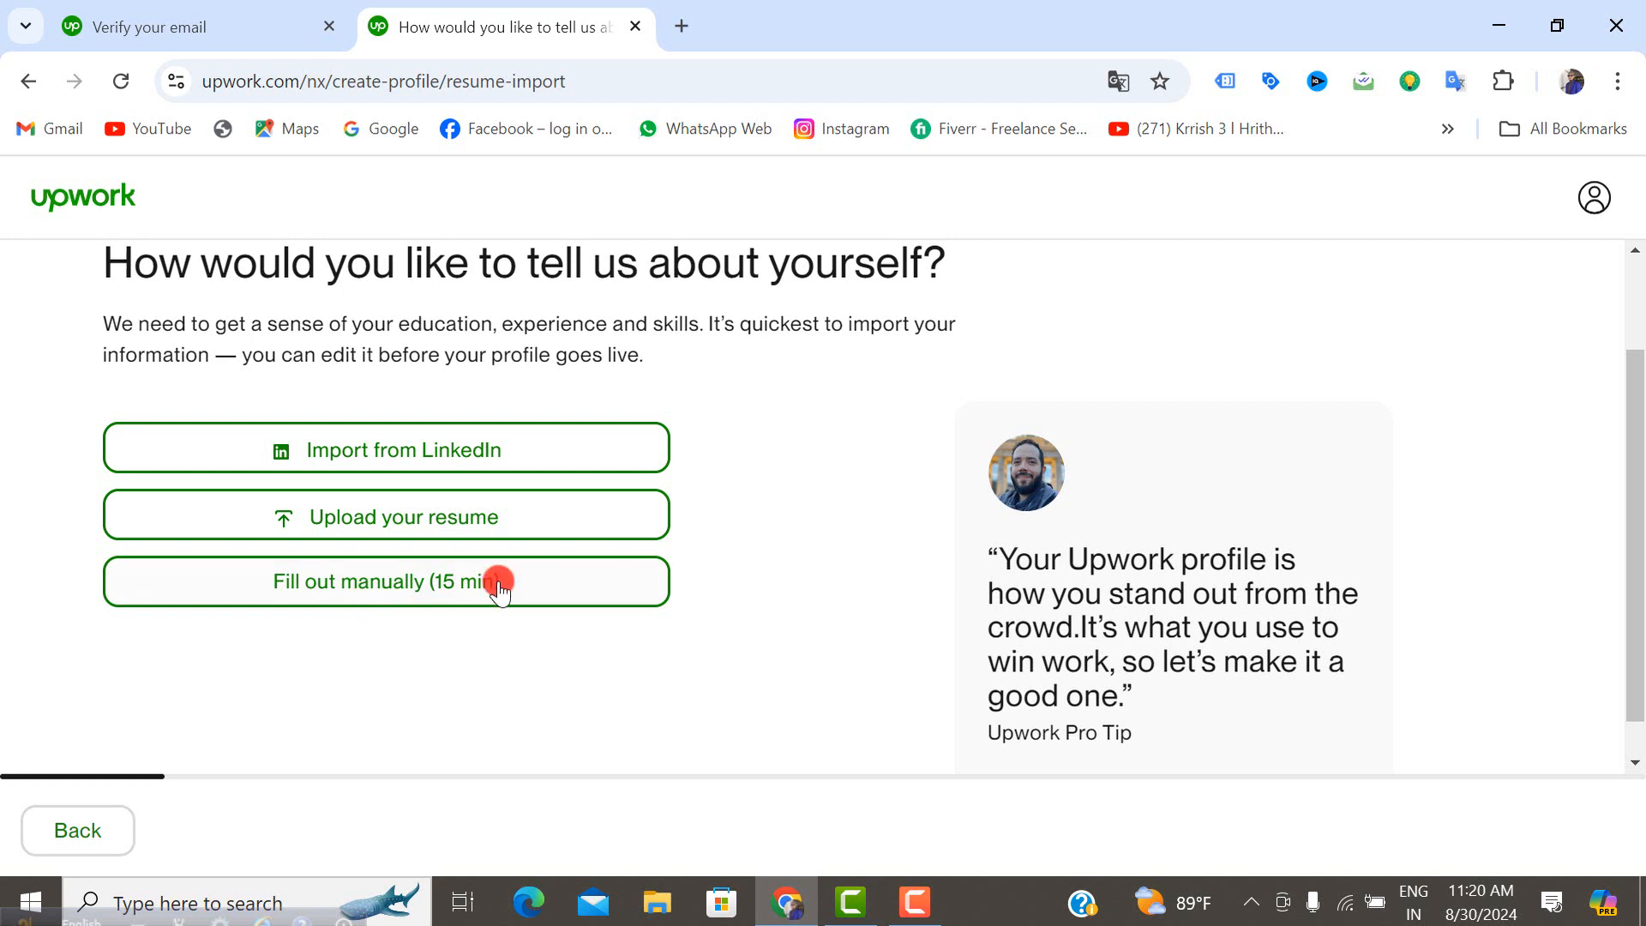
click(369, 598)
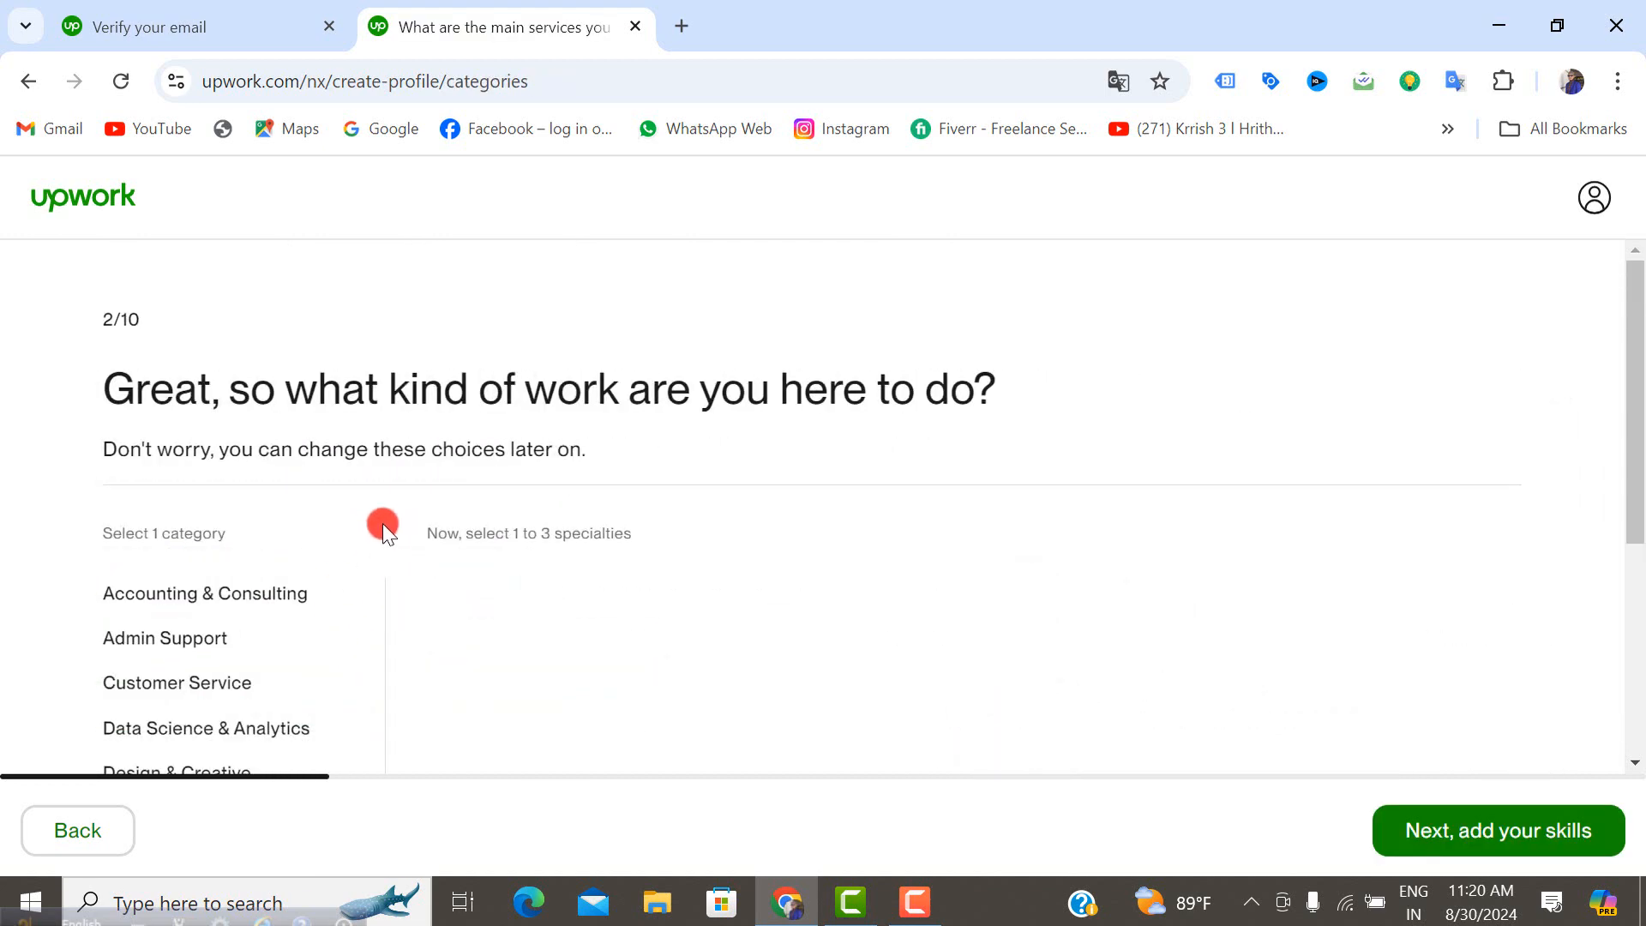
- Translate the 'what kind of work are you here to do?' question to read it
scroll(603, 543, down, 4)
scroll(352, 601, up, 4)
drag(1014, 386, 120, 418)
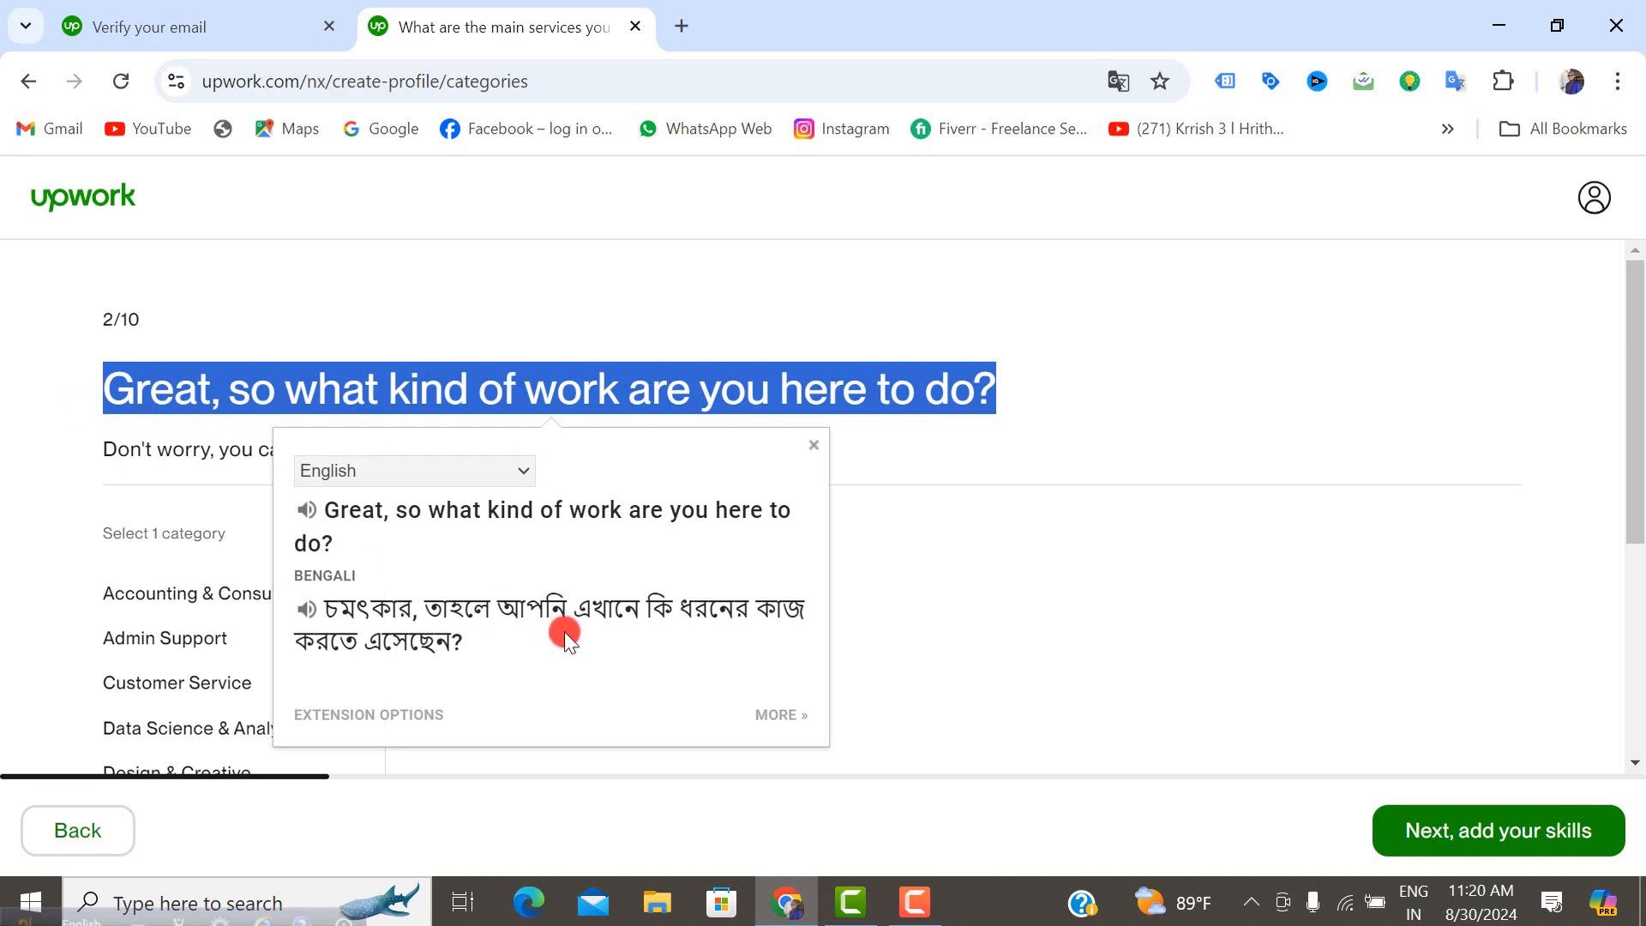
click(1128, 367)
scroll(455, 555, down, 5)
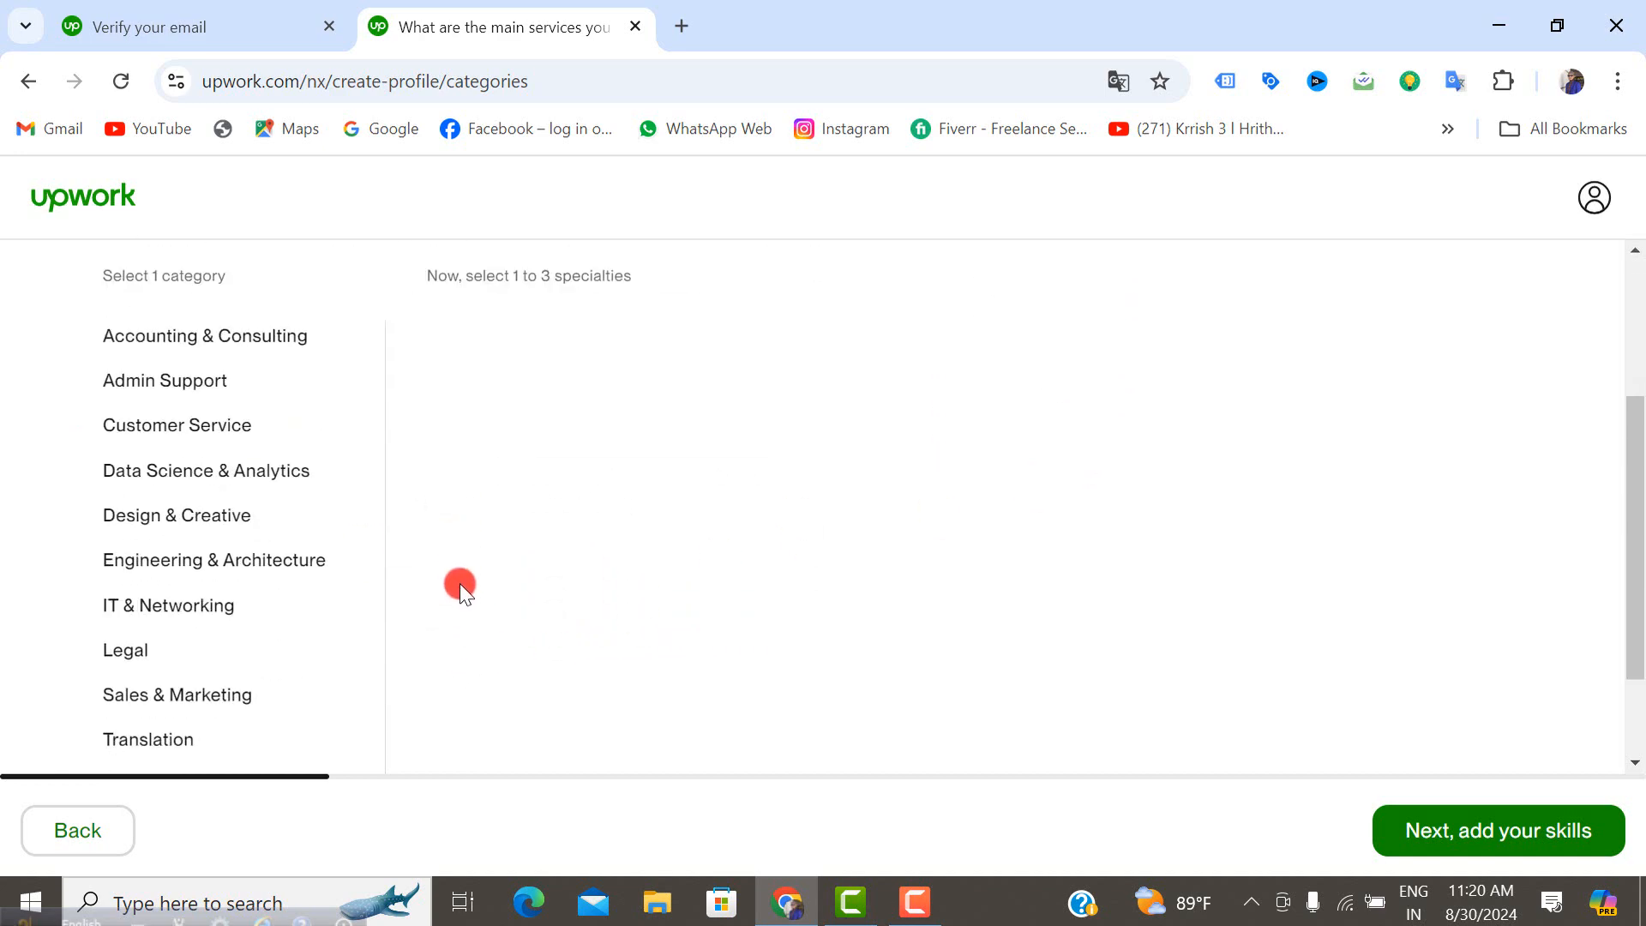
scroll(471, 758, up, 5)
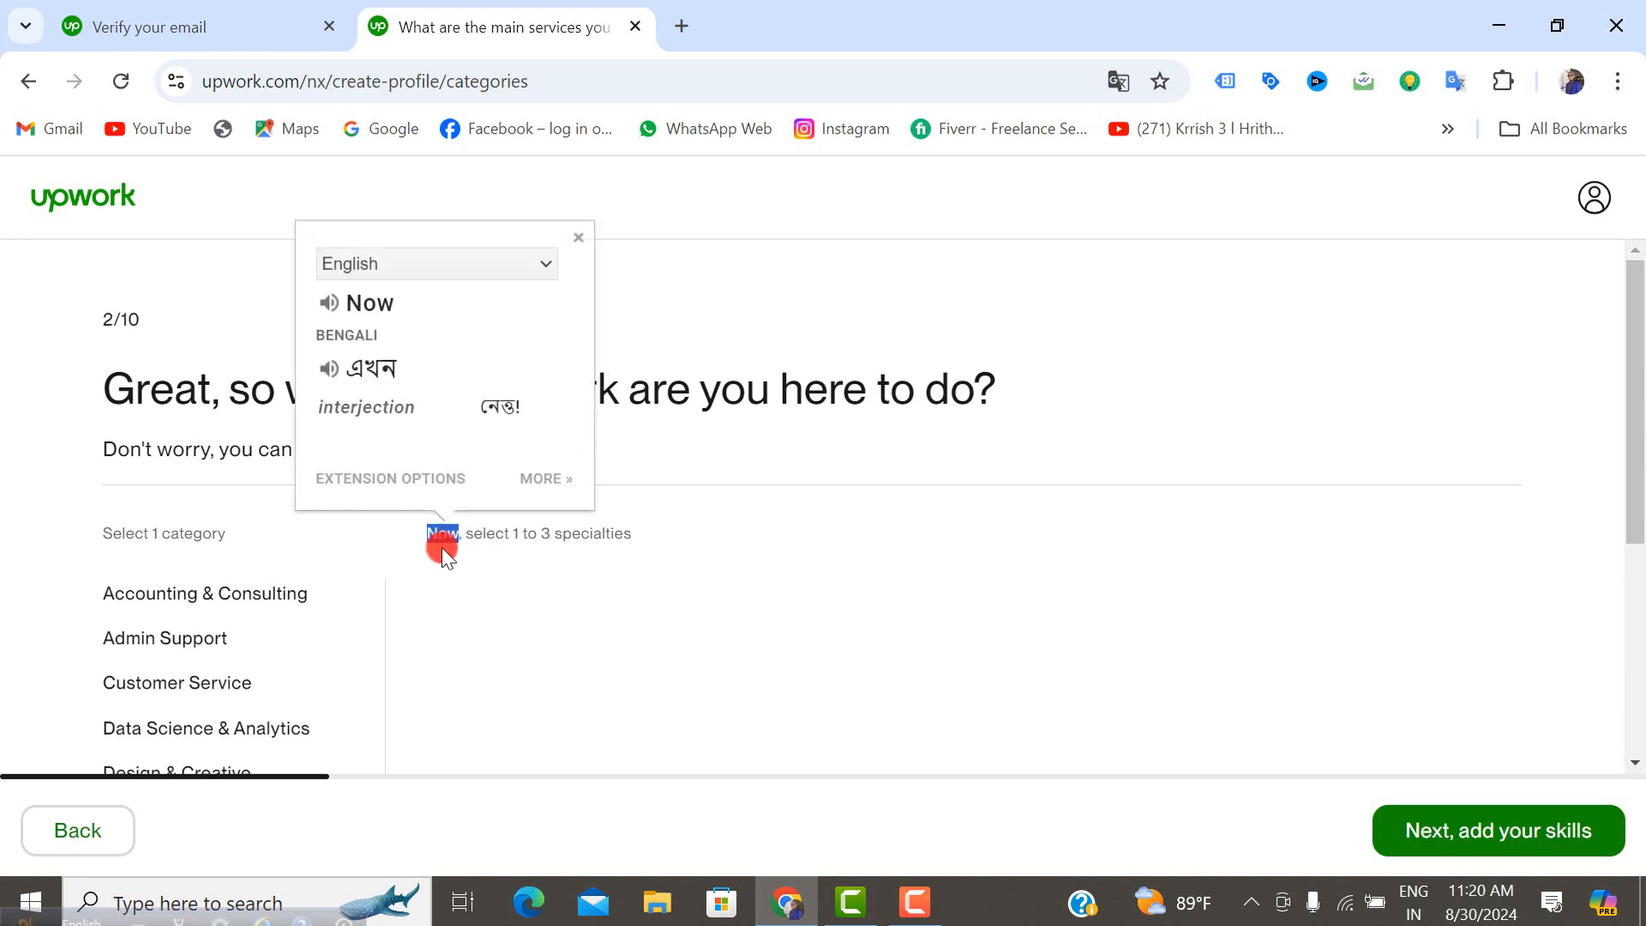
click(444, 554)
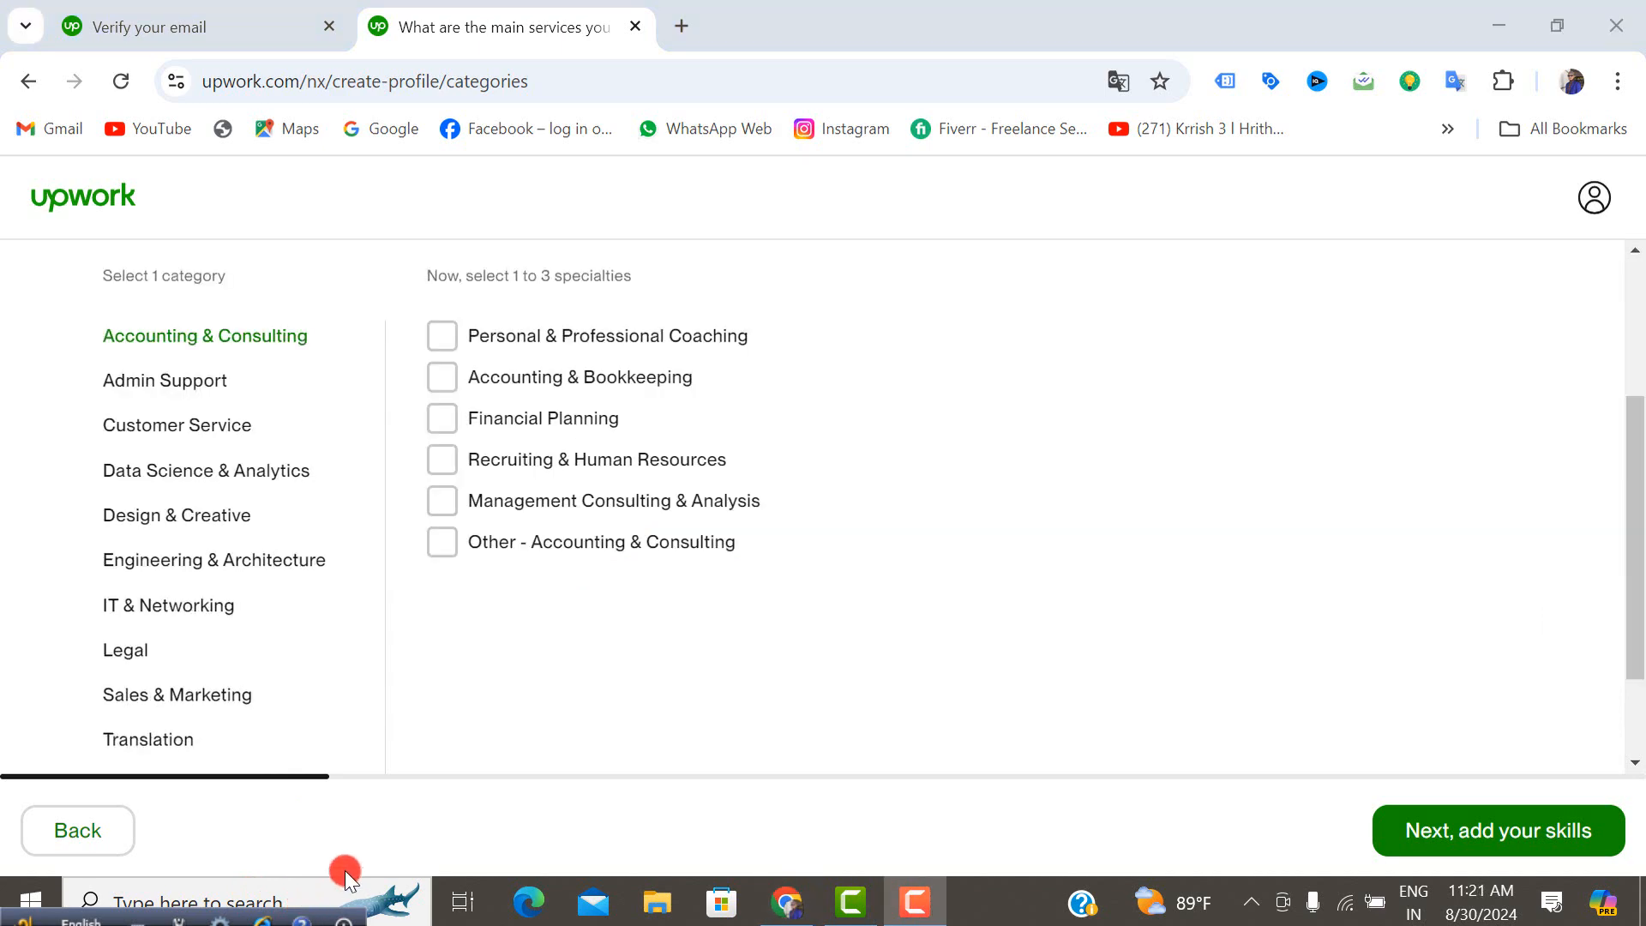
scroll(621, 491, up, 3)
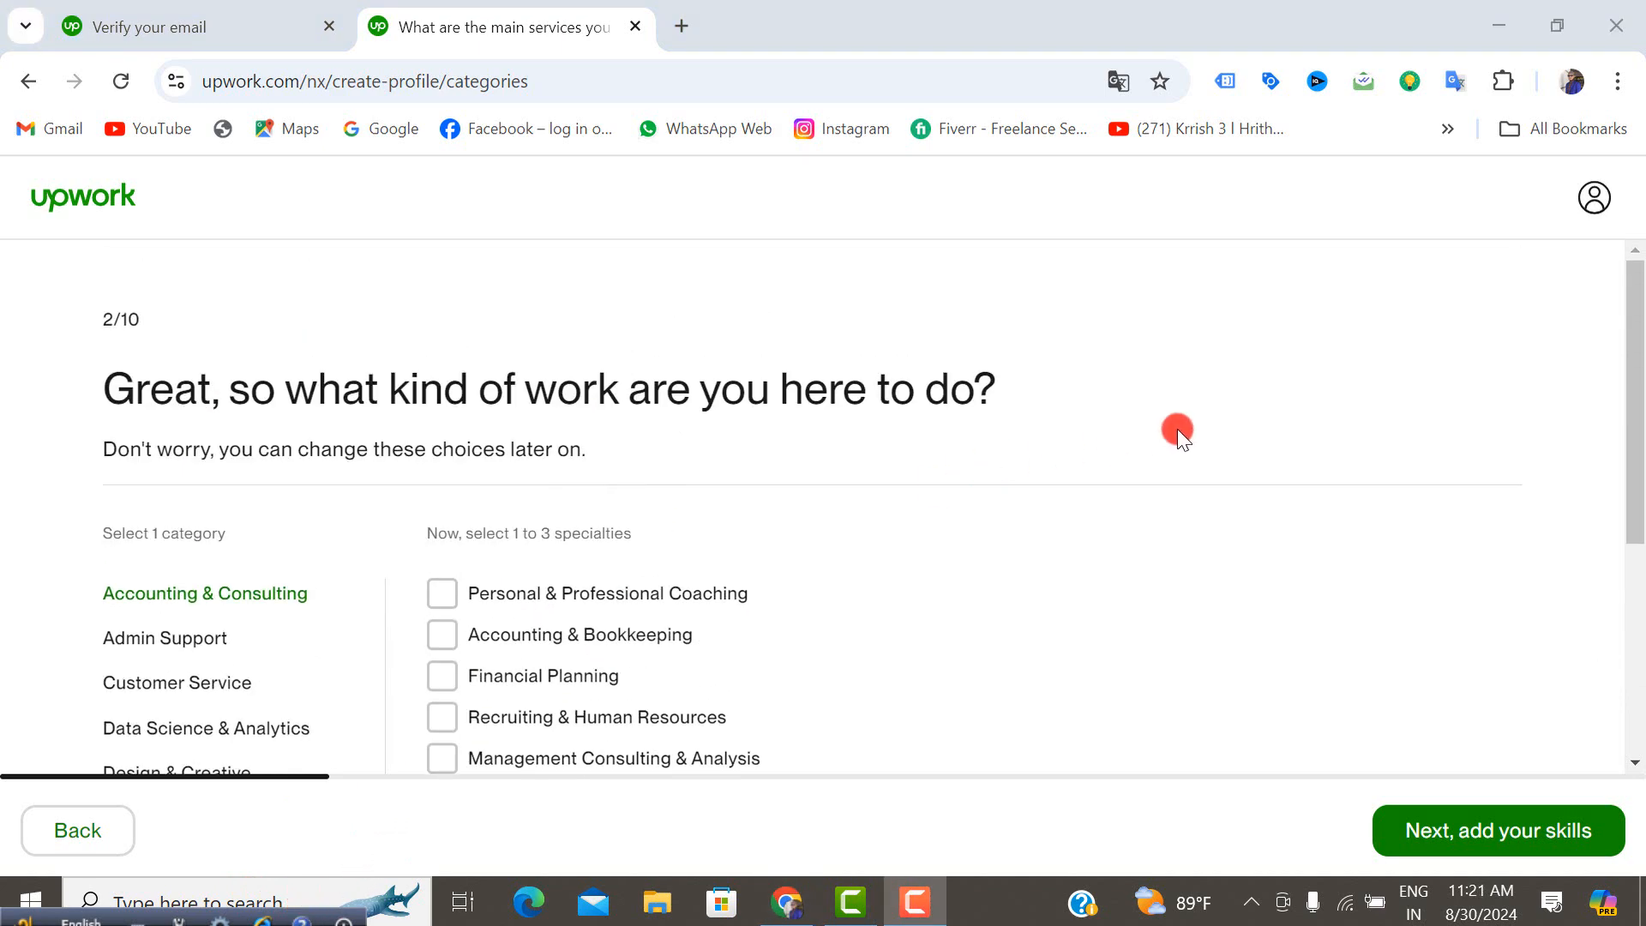
drag(1177, 433, 74, 364)
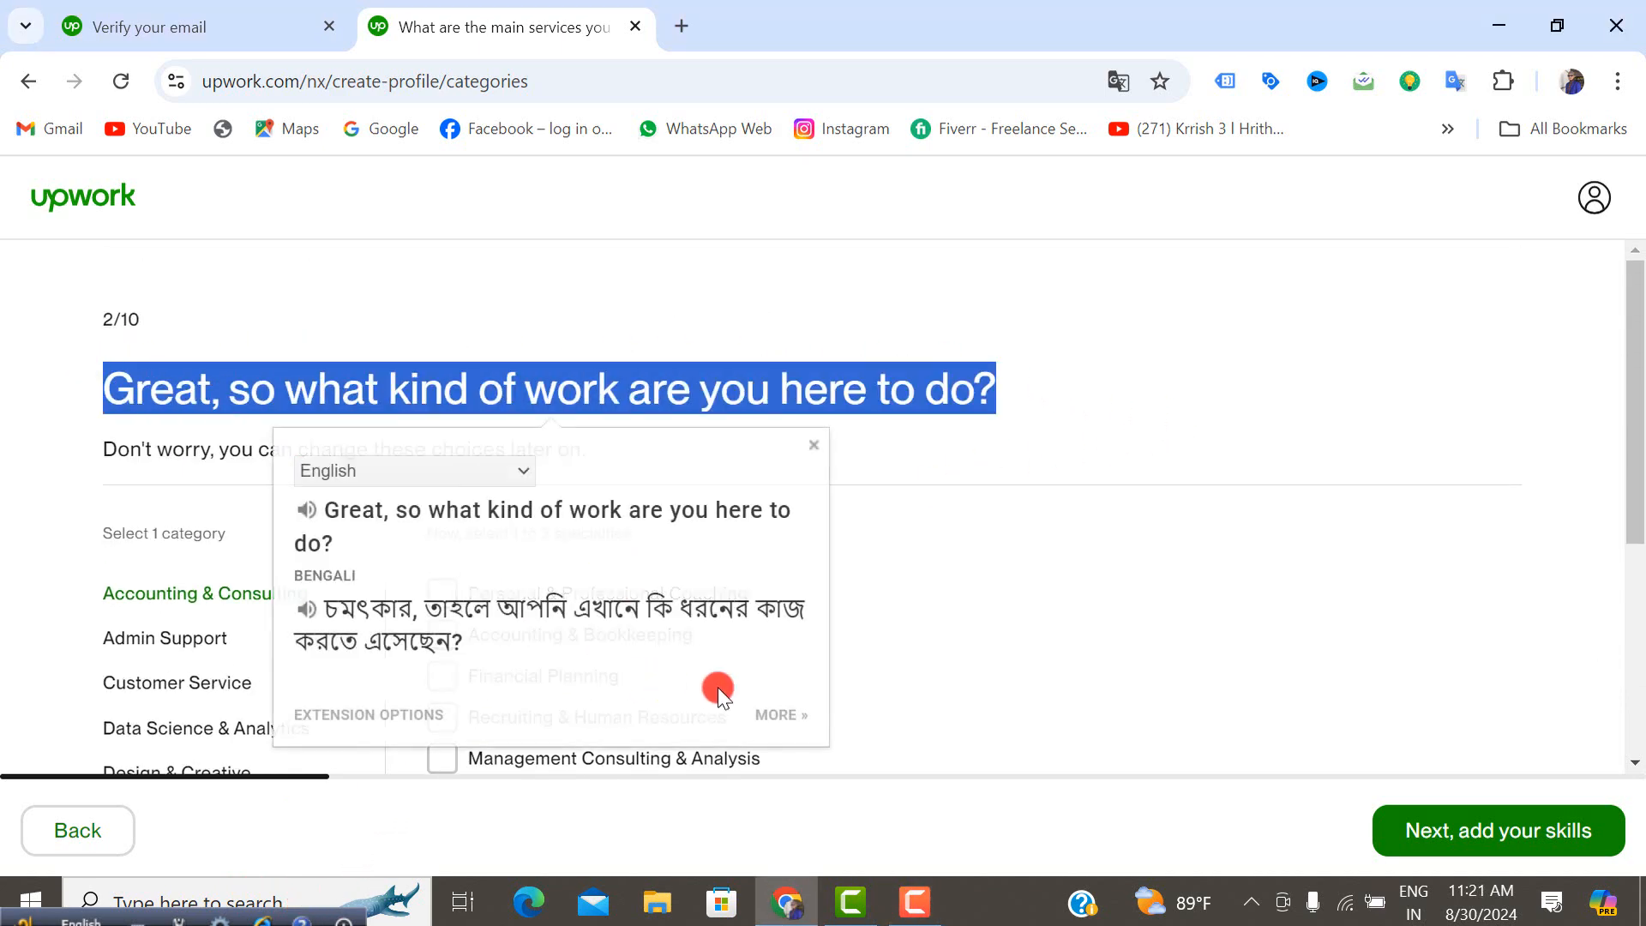
click(1138, 374)
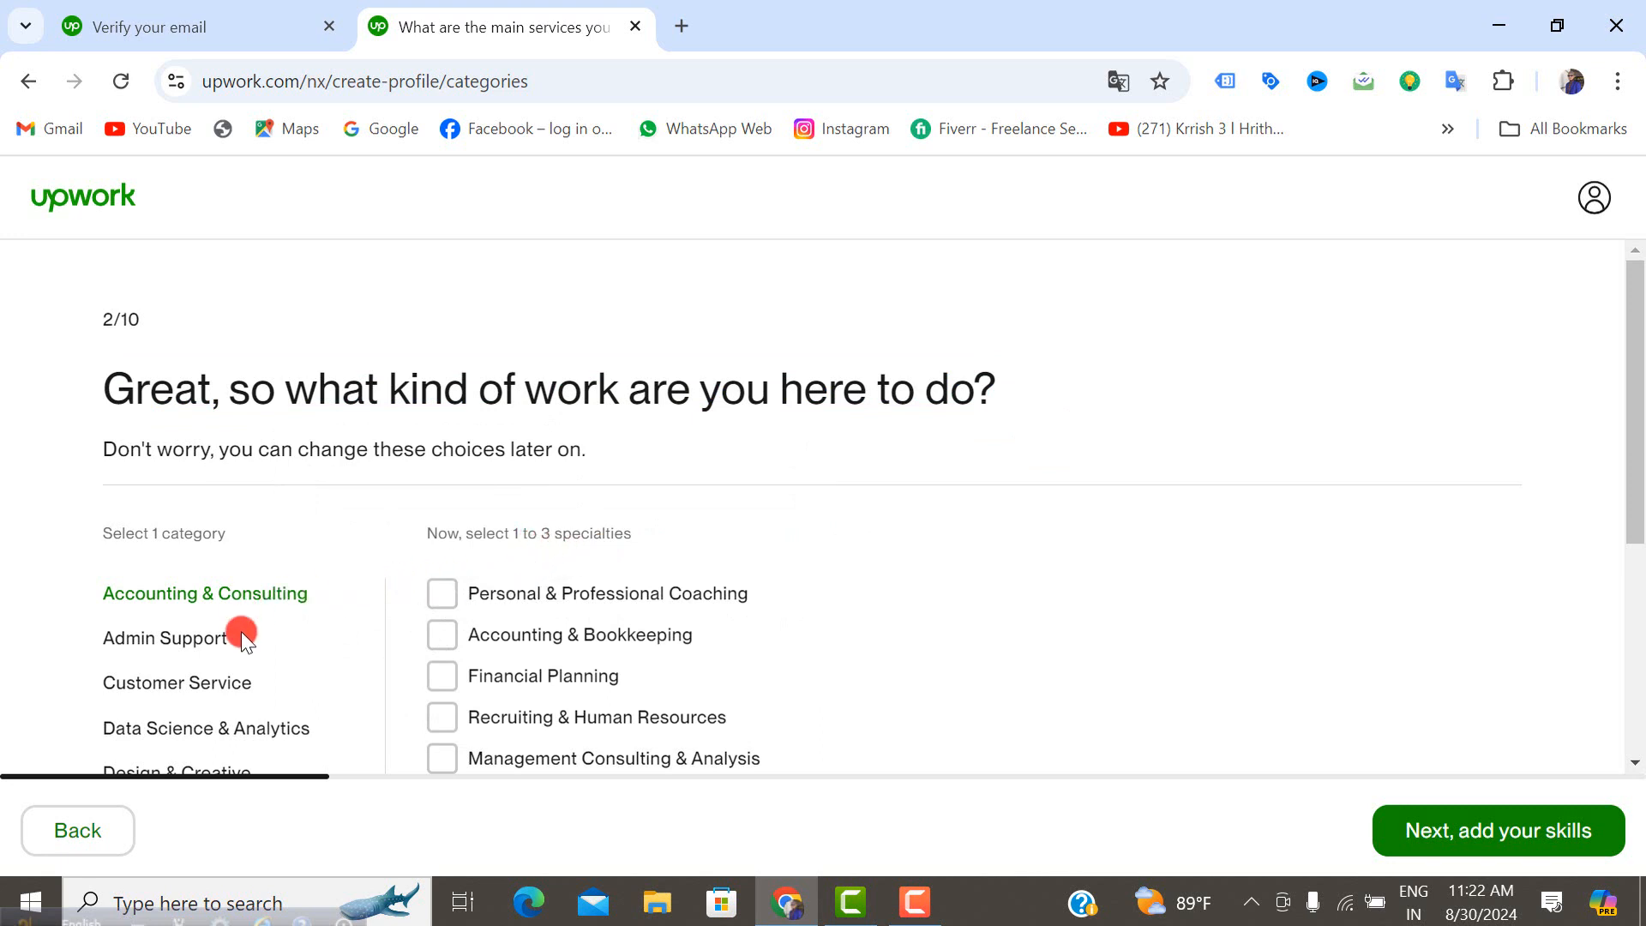
scroll(240, 639, down, 2)
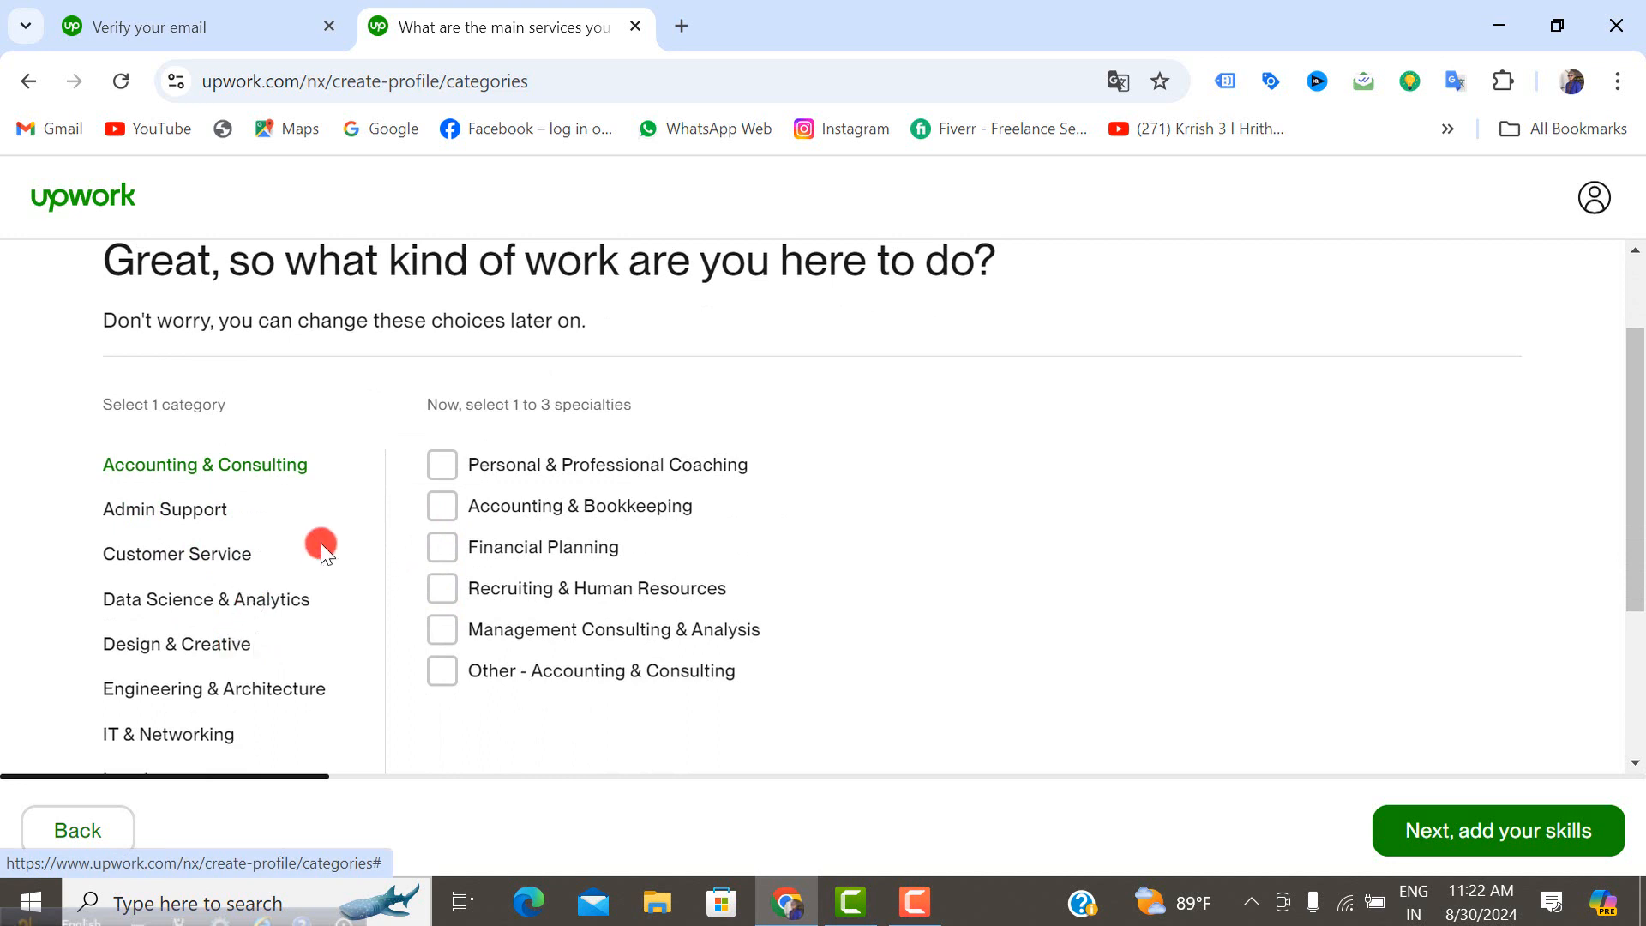
- Browse specialties under Admin Support, Customer Service, Engineering, Design, Data Science, IT and Legal
click(190, 514)
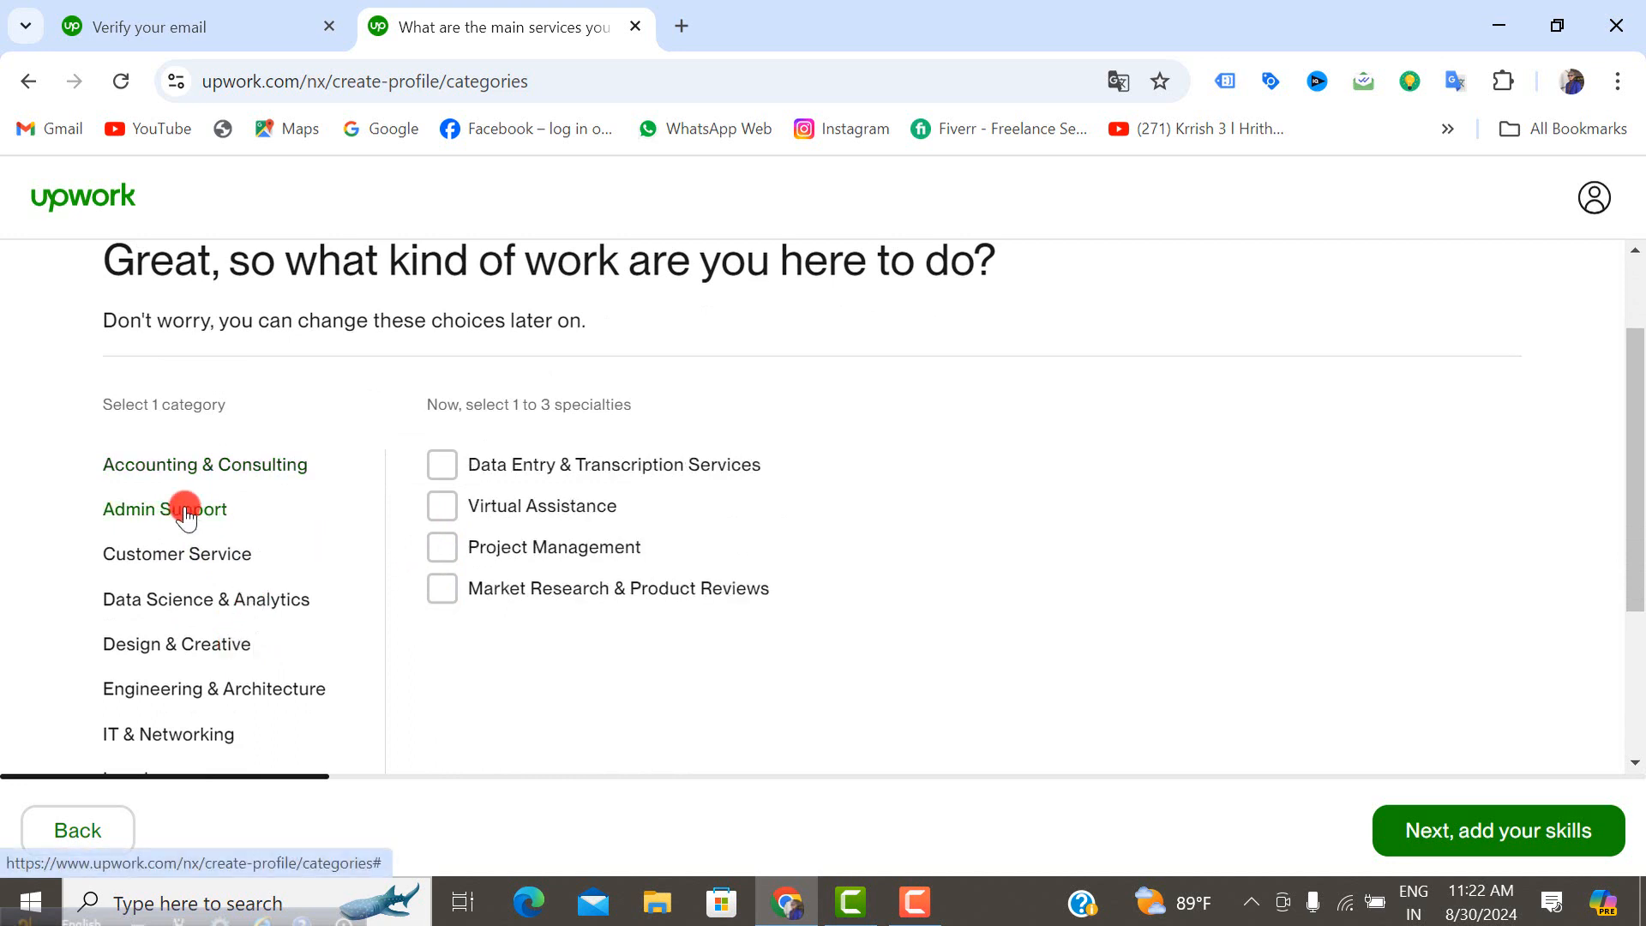
click(194, 559)
scroll(192, 548, down, 3)
click(179, 431)
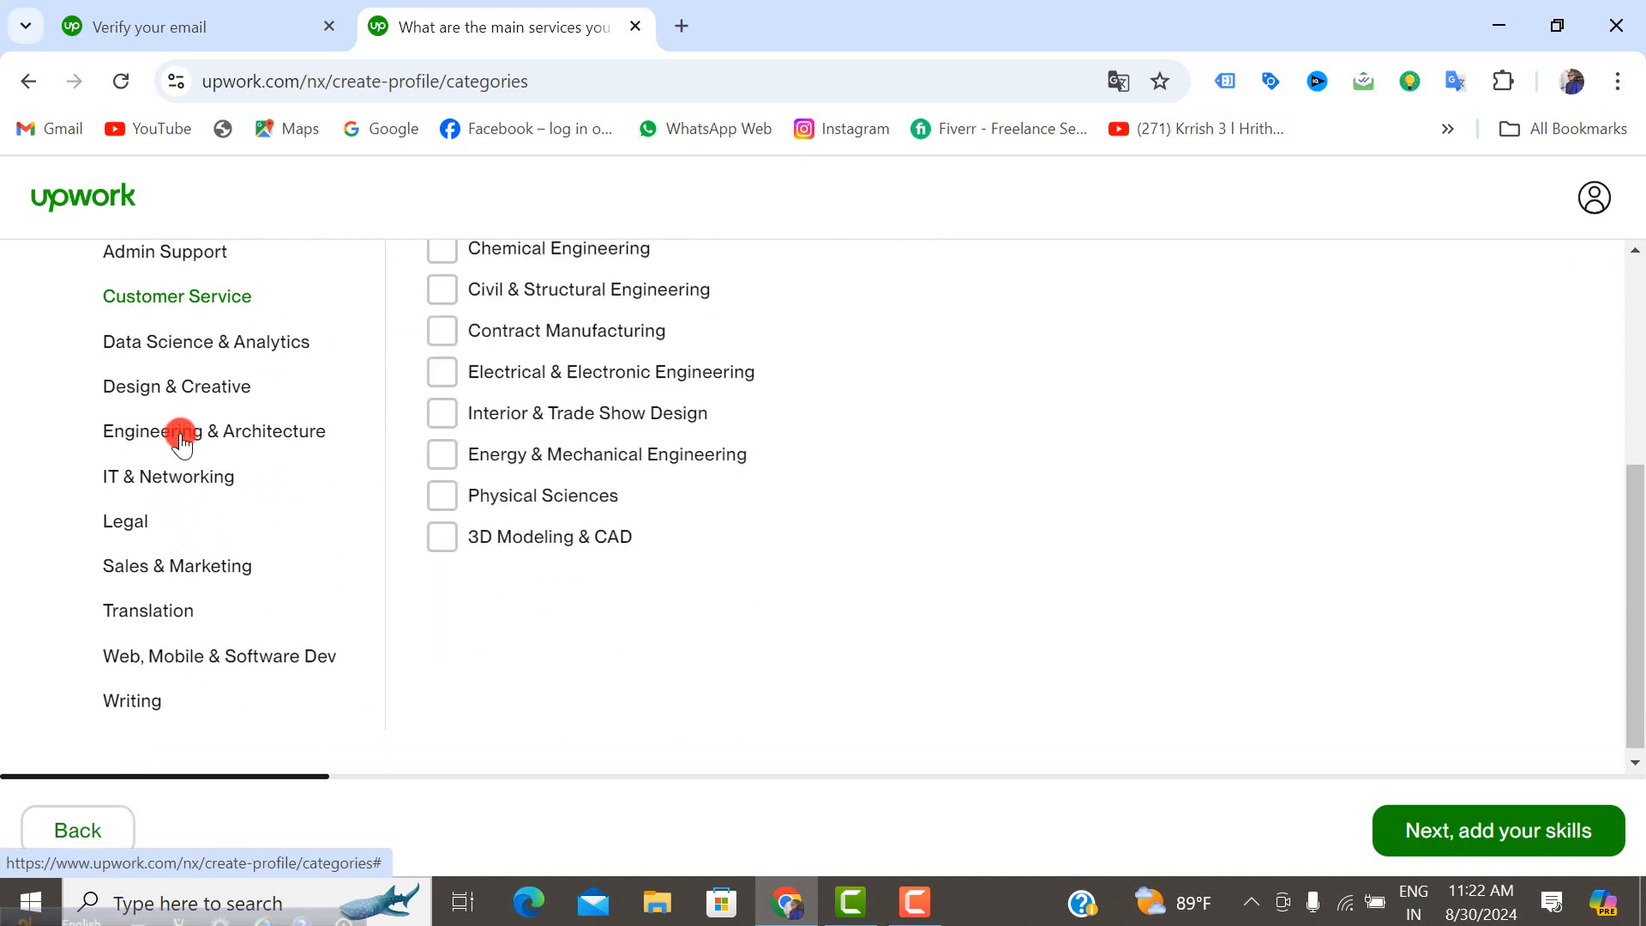
click(181, 386)
click(183, 343)
scroll(227, 519, up, 2)
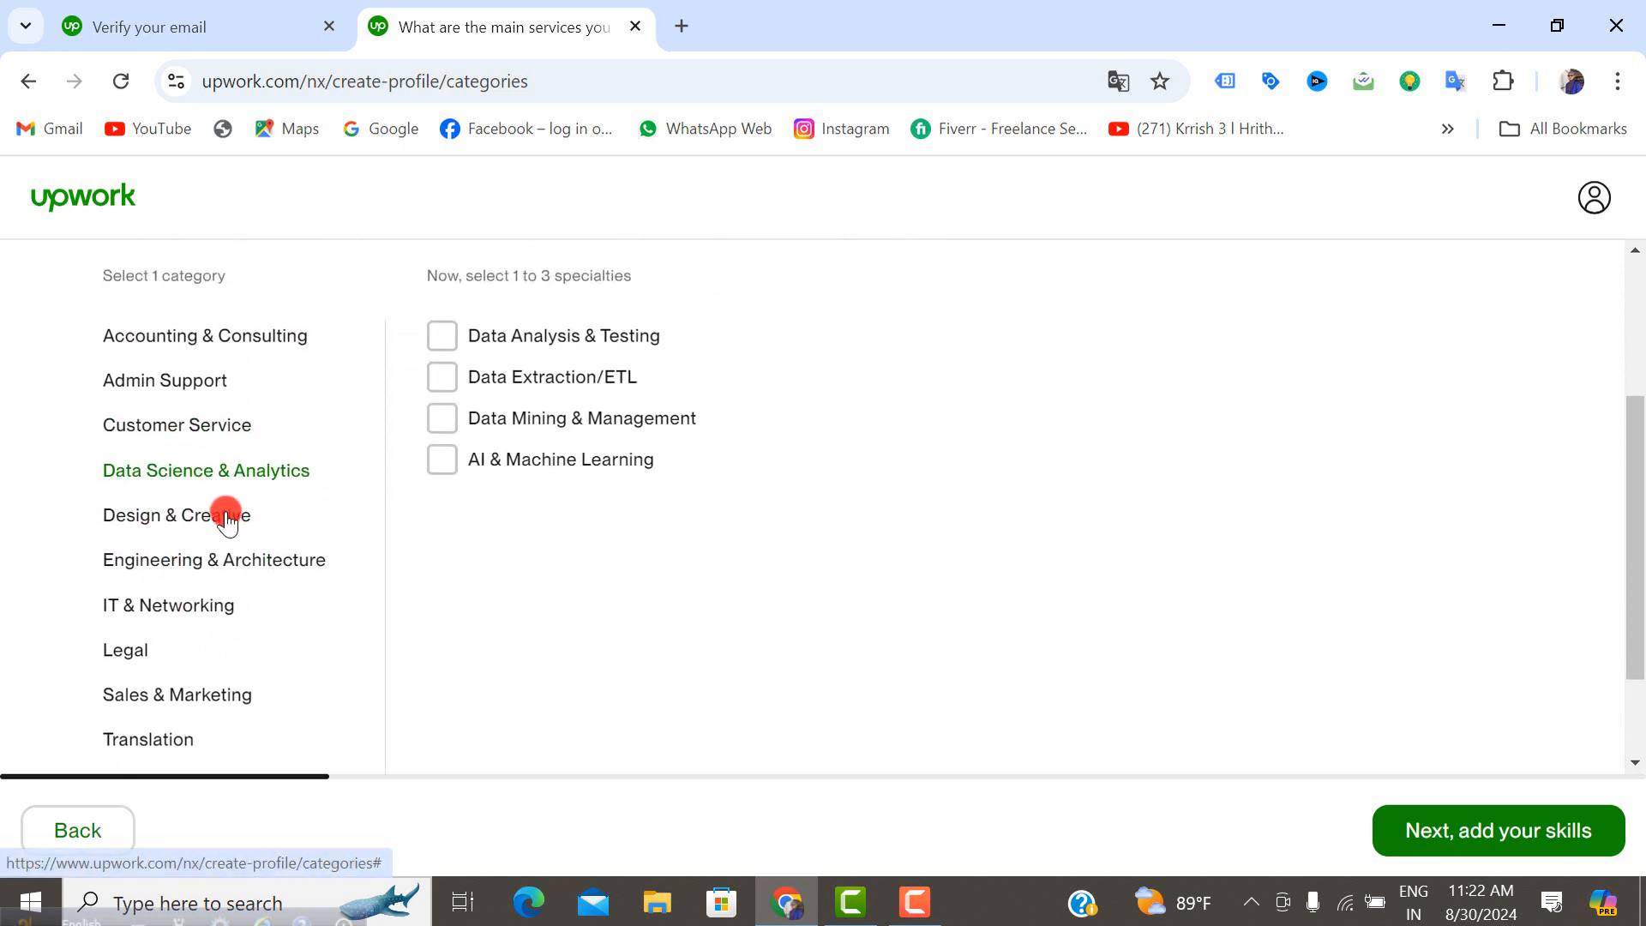
click(173, 605)
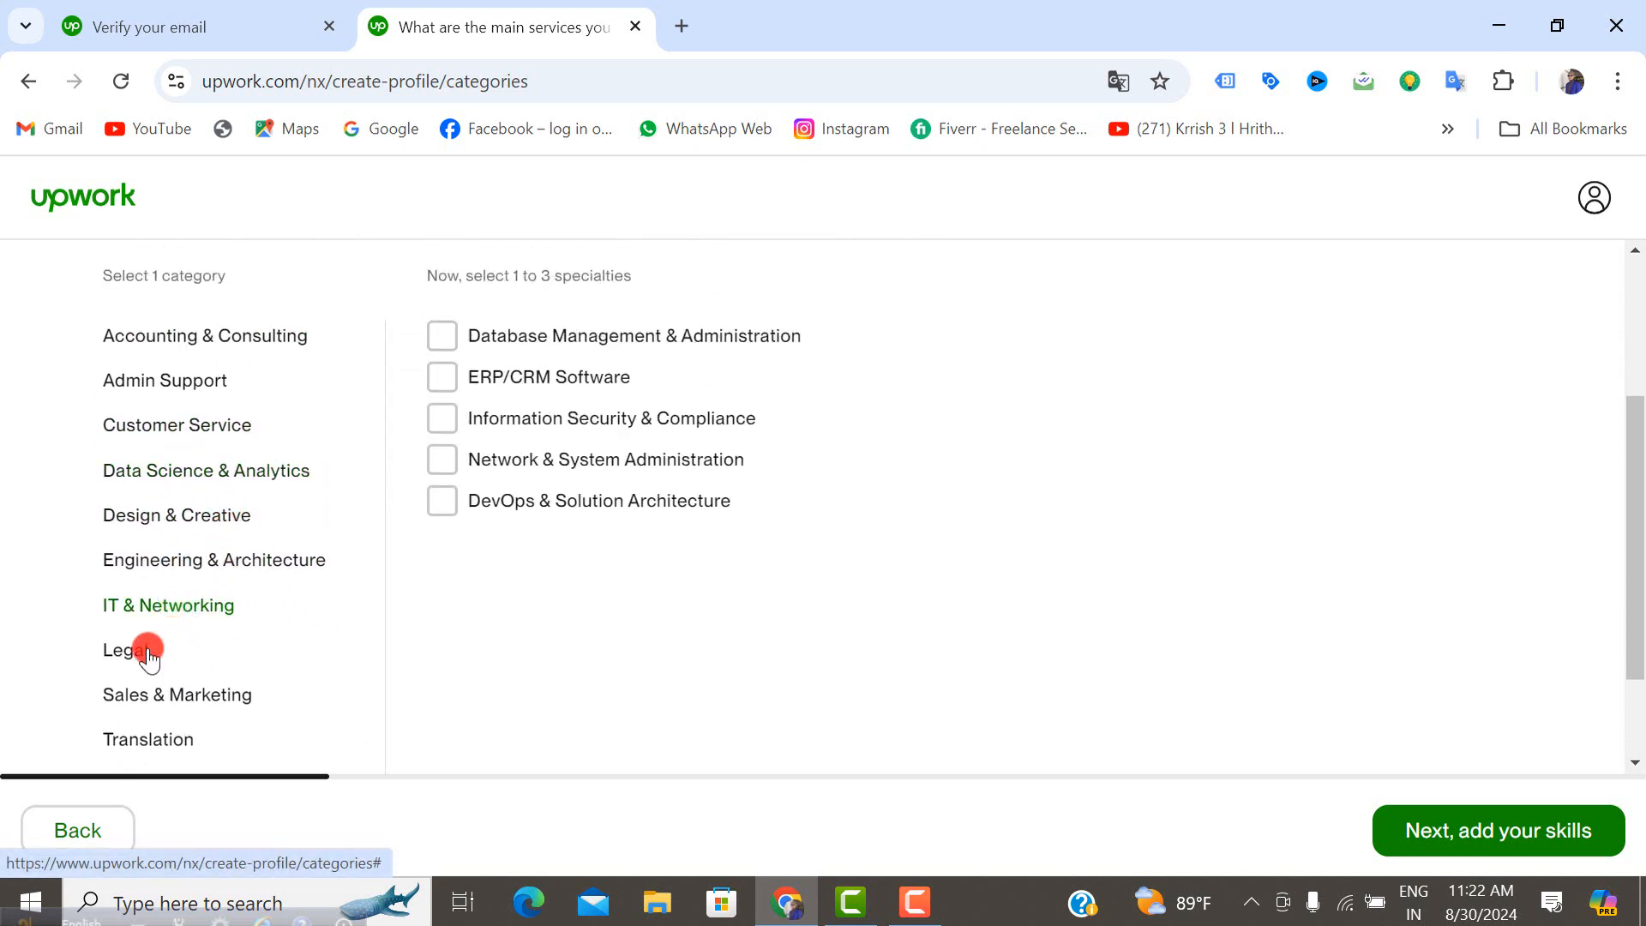
click(149, 656)
- Choose Sales & Marketing with the Digital Marketing specialty and continue to skills
click(216, 687)
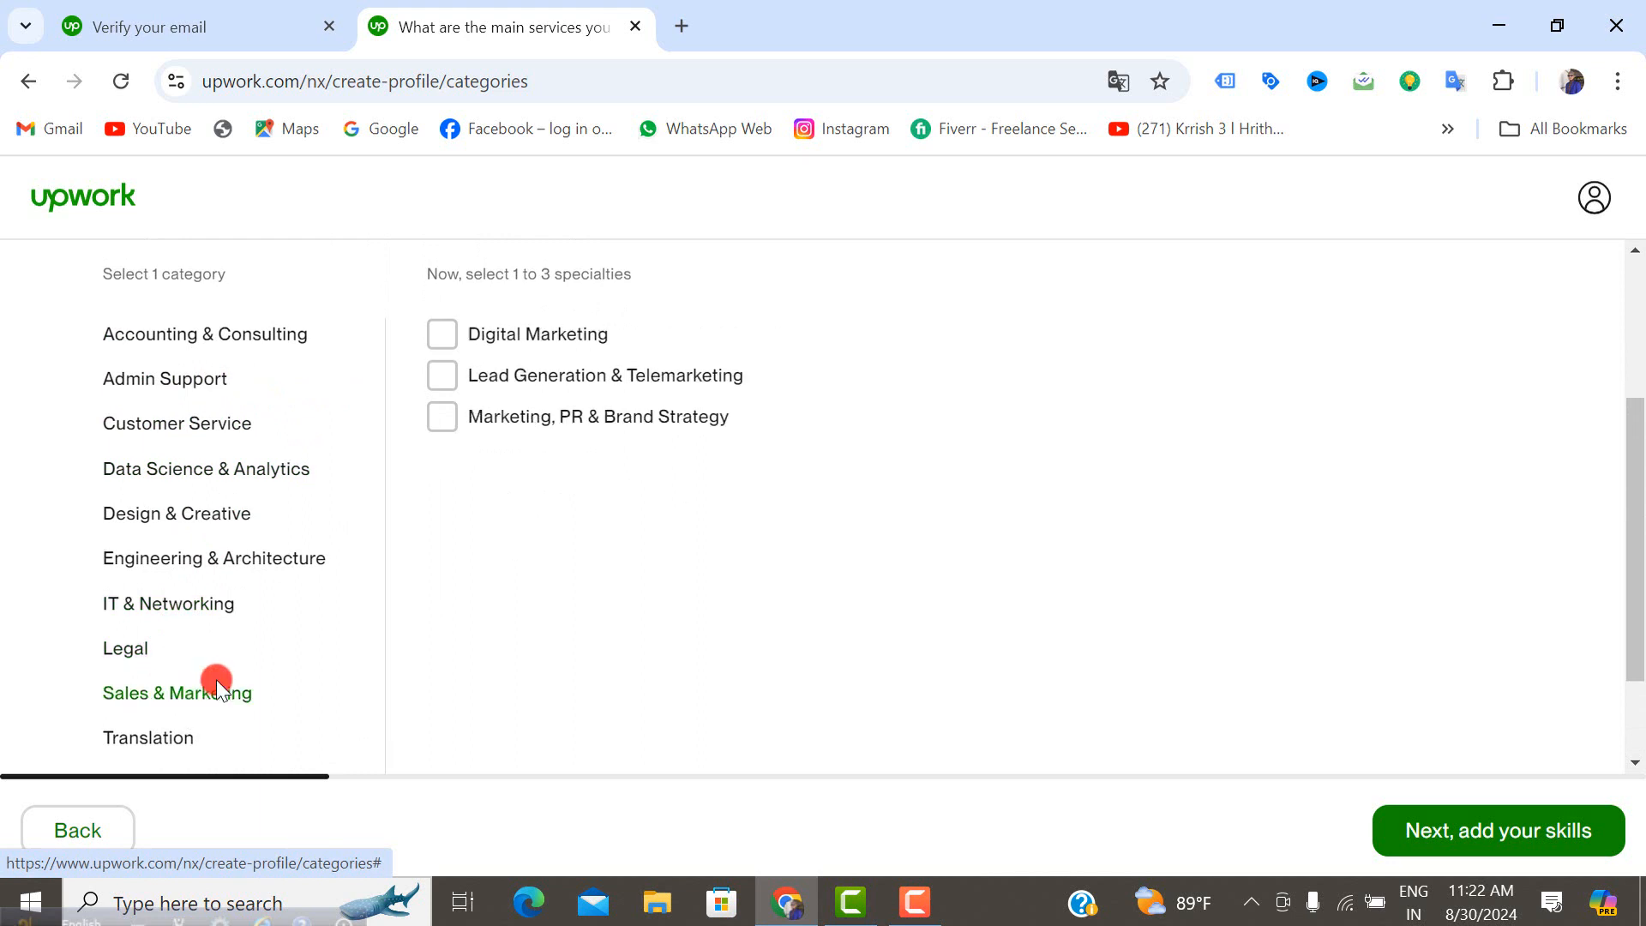
scroll(216, 688, up, 3)
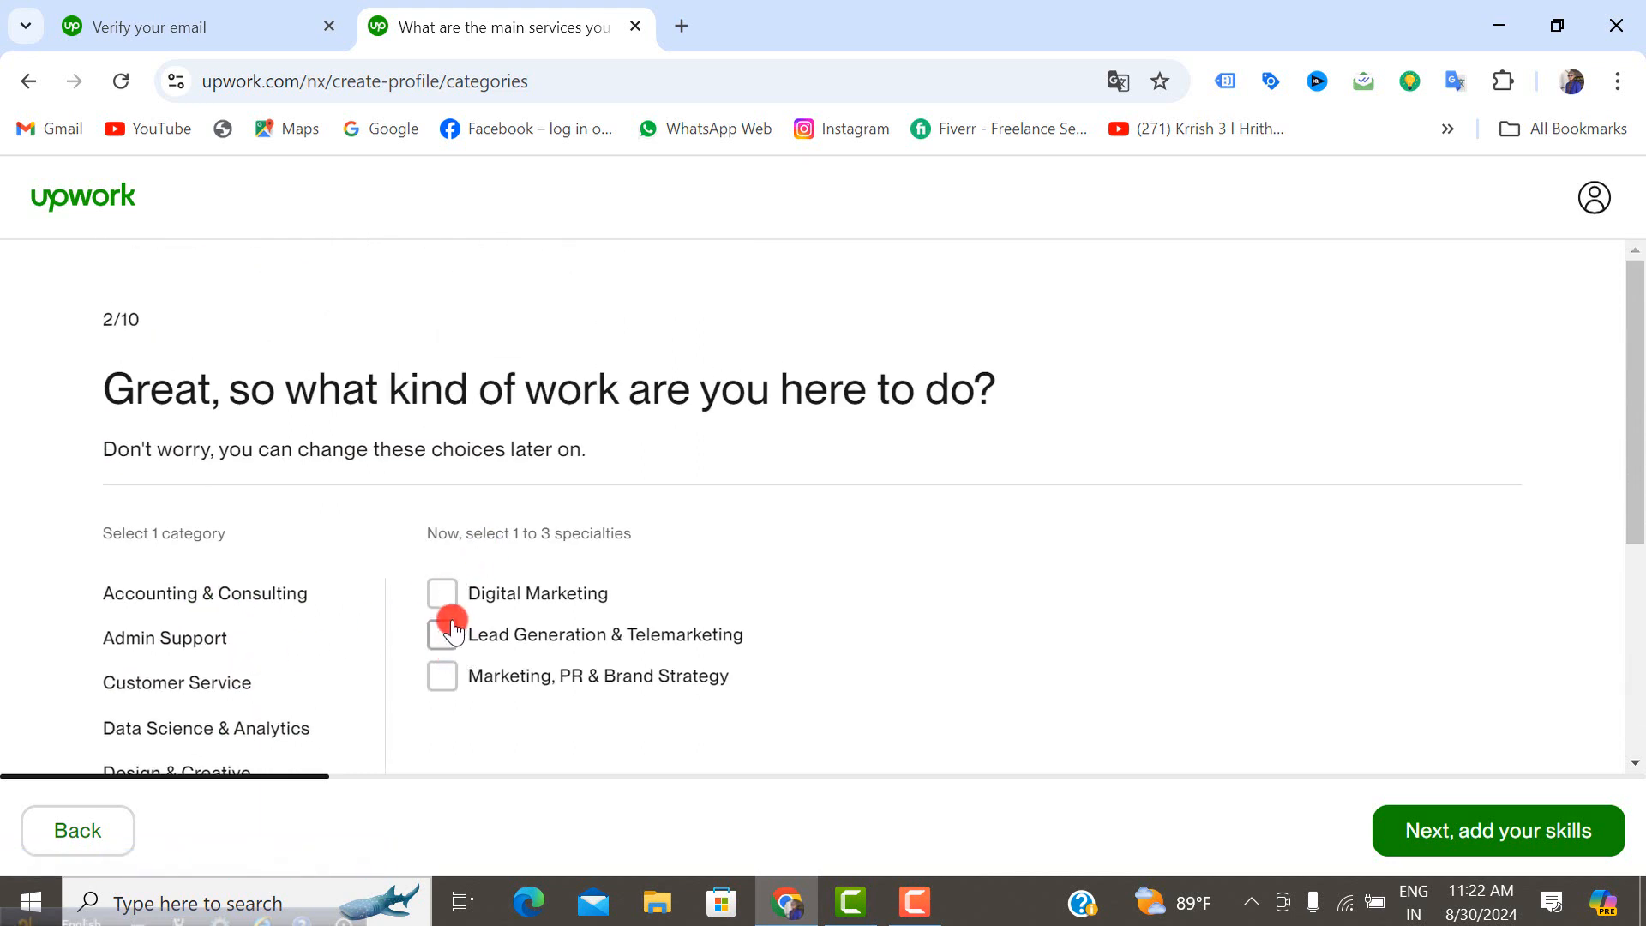
click(446, 595)
scroll(411, 677, down, 5)
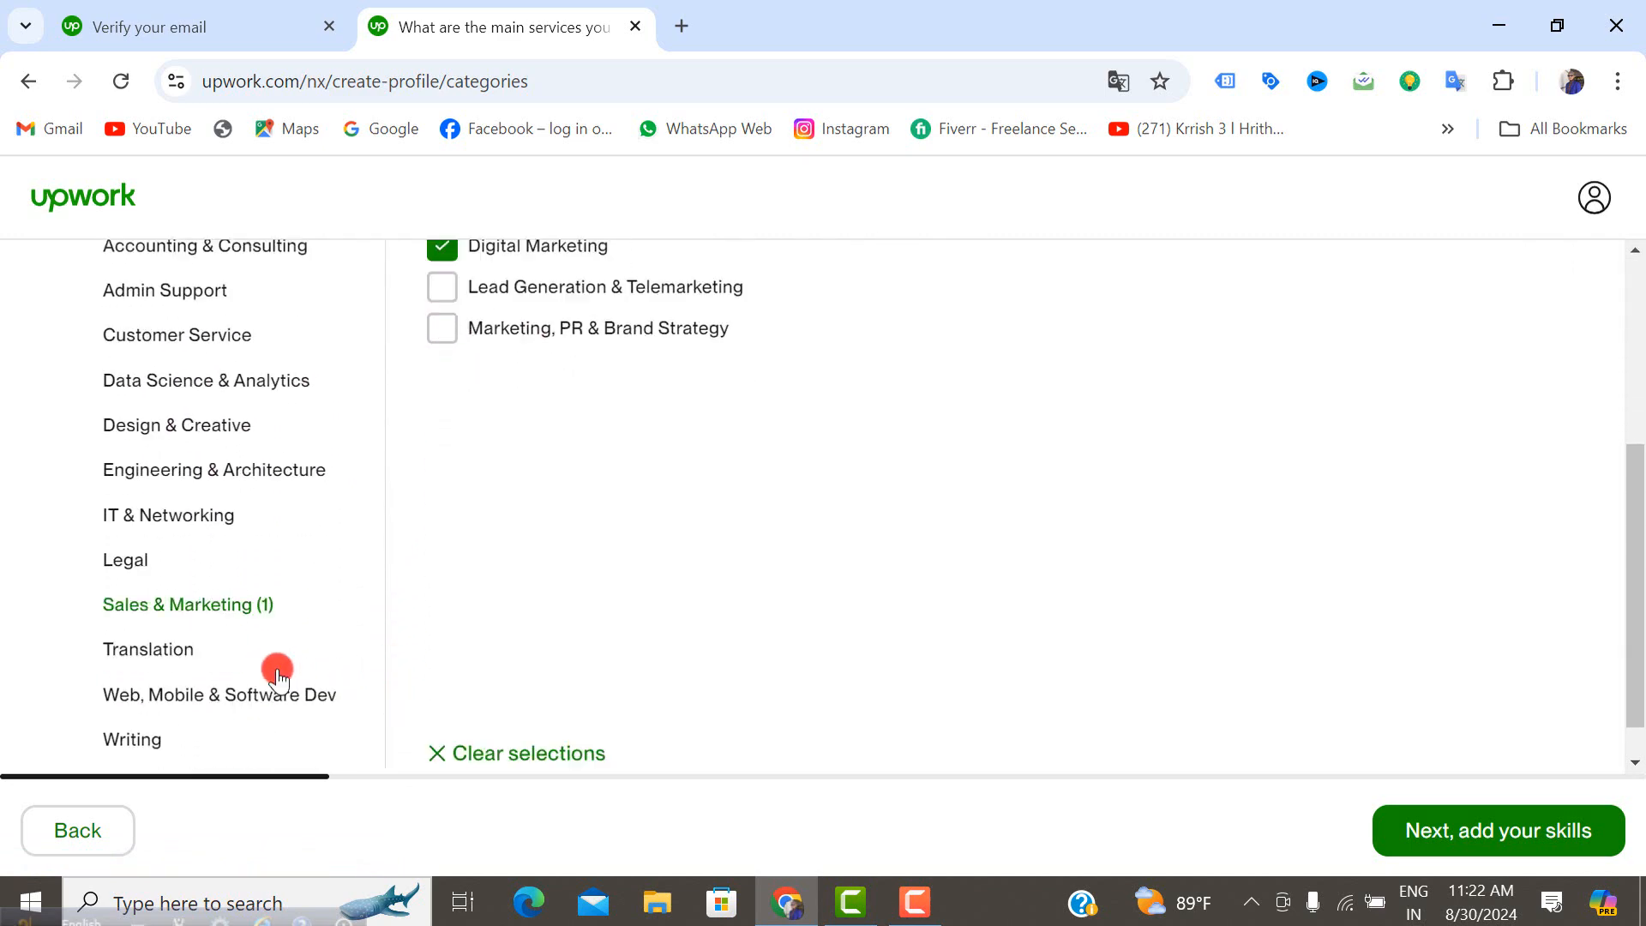
scroll(480, 677, up, 2)
scroll(577, 665, down, 2)
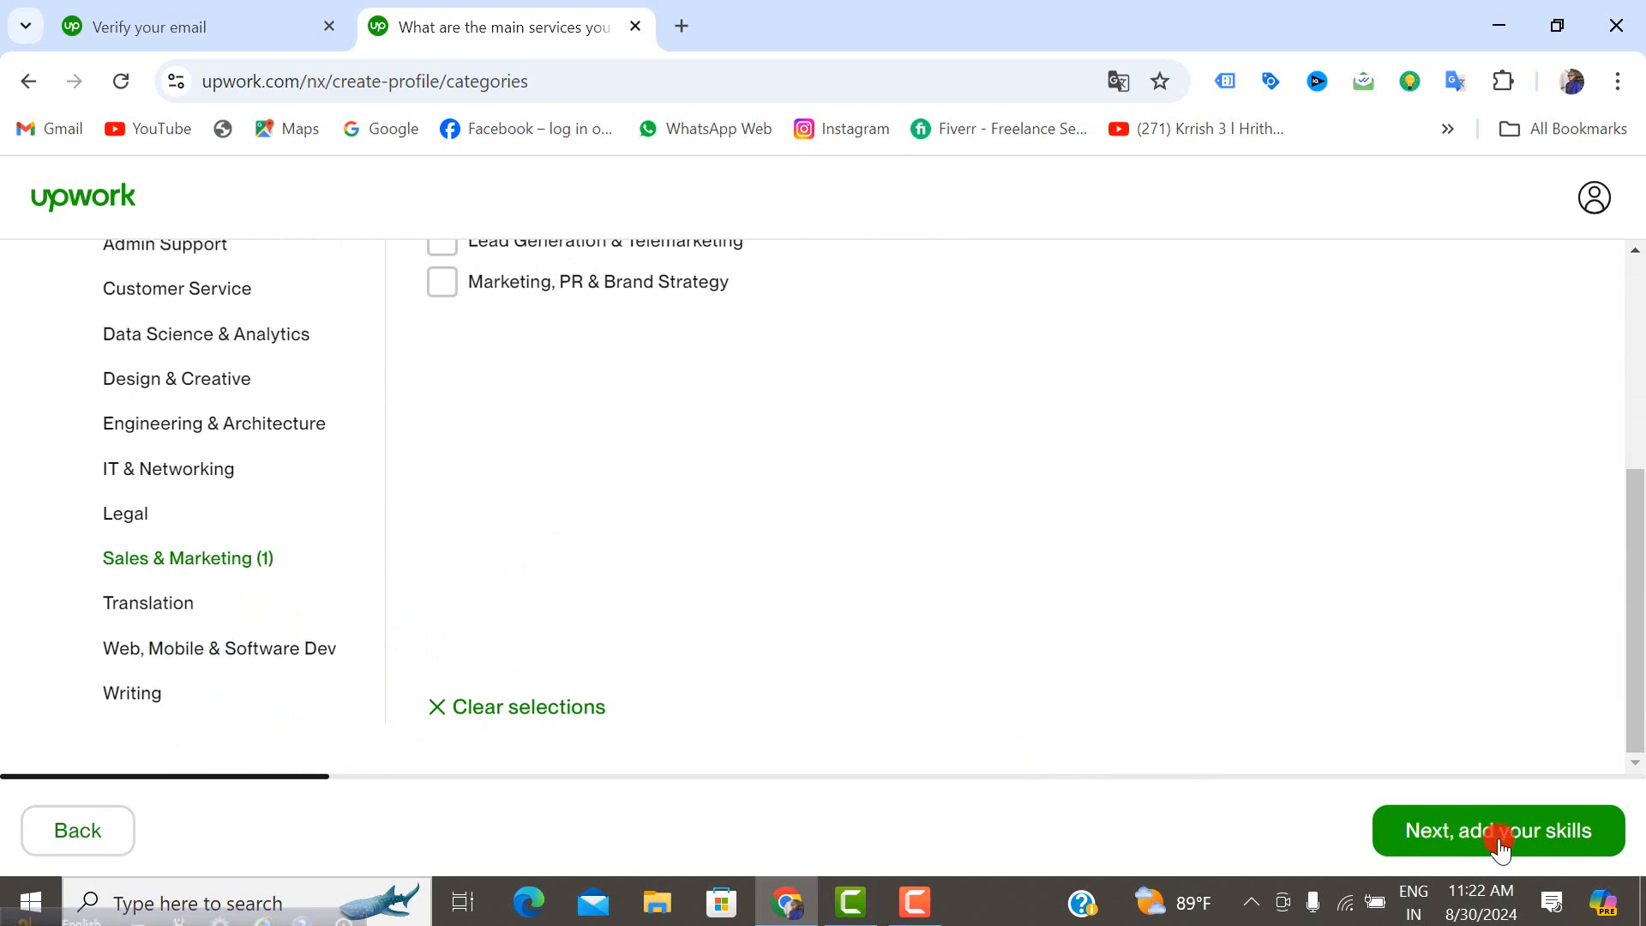
click(1473, 831)
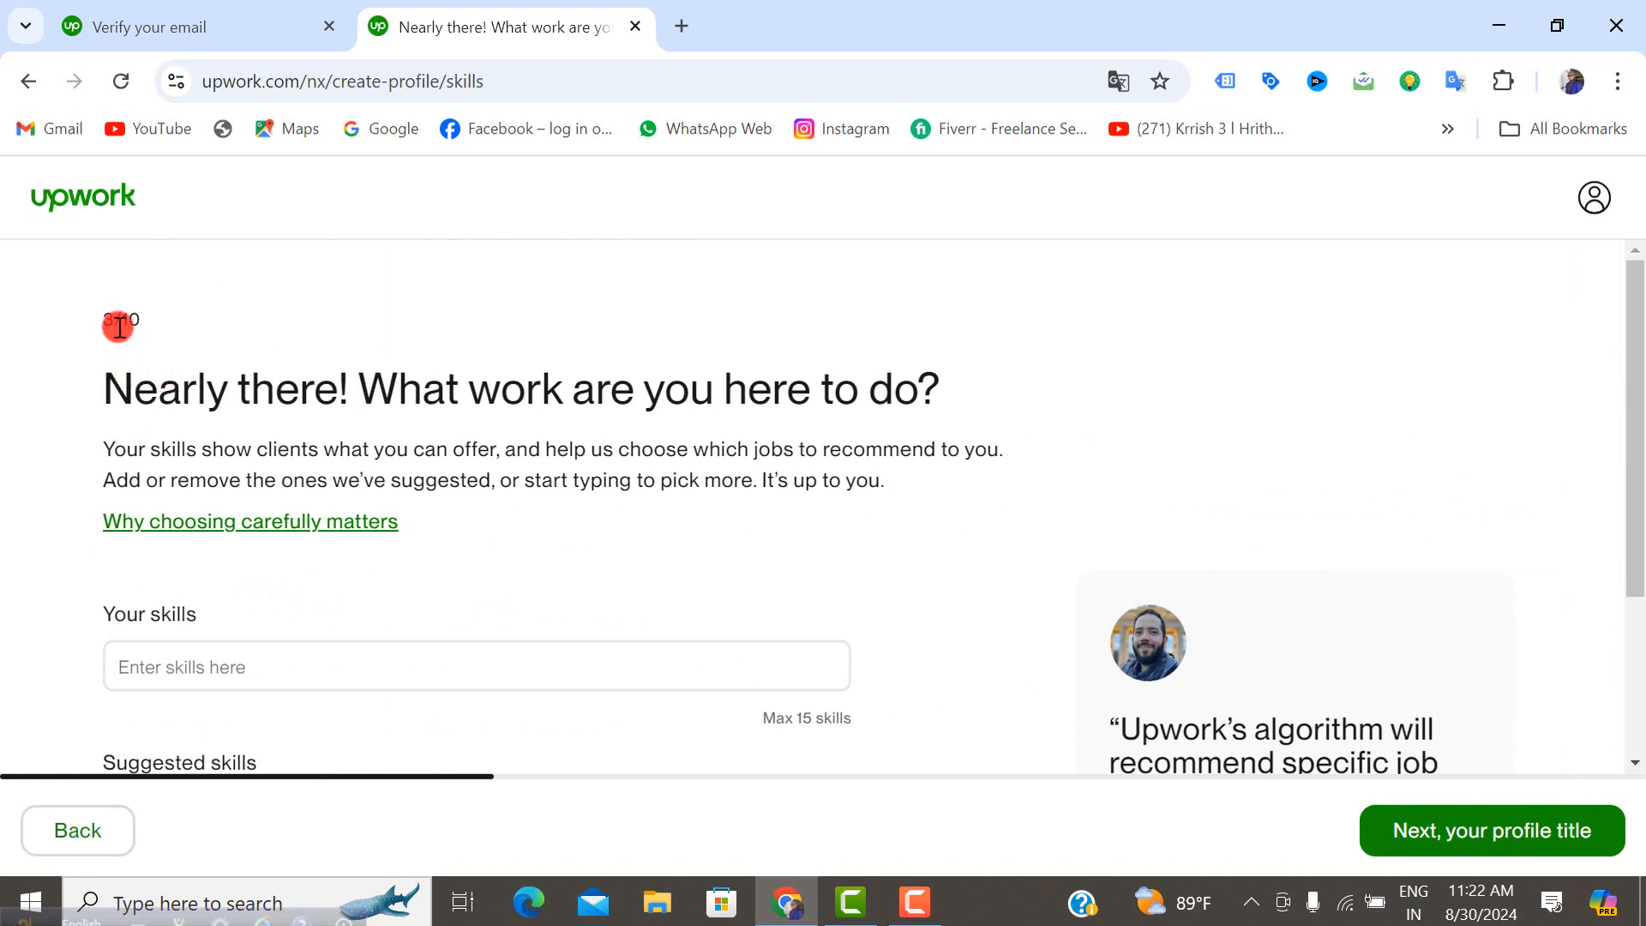
- Add Facebook Ad Campaign, Facebook Ads Manager and Facebook Page as skills
scroll(202, 632, down, 1)
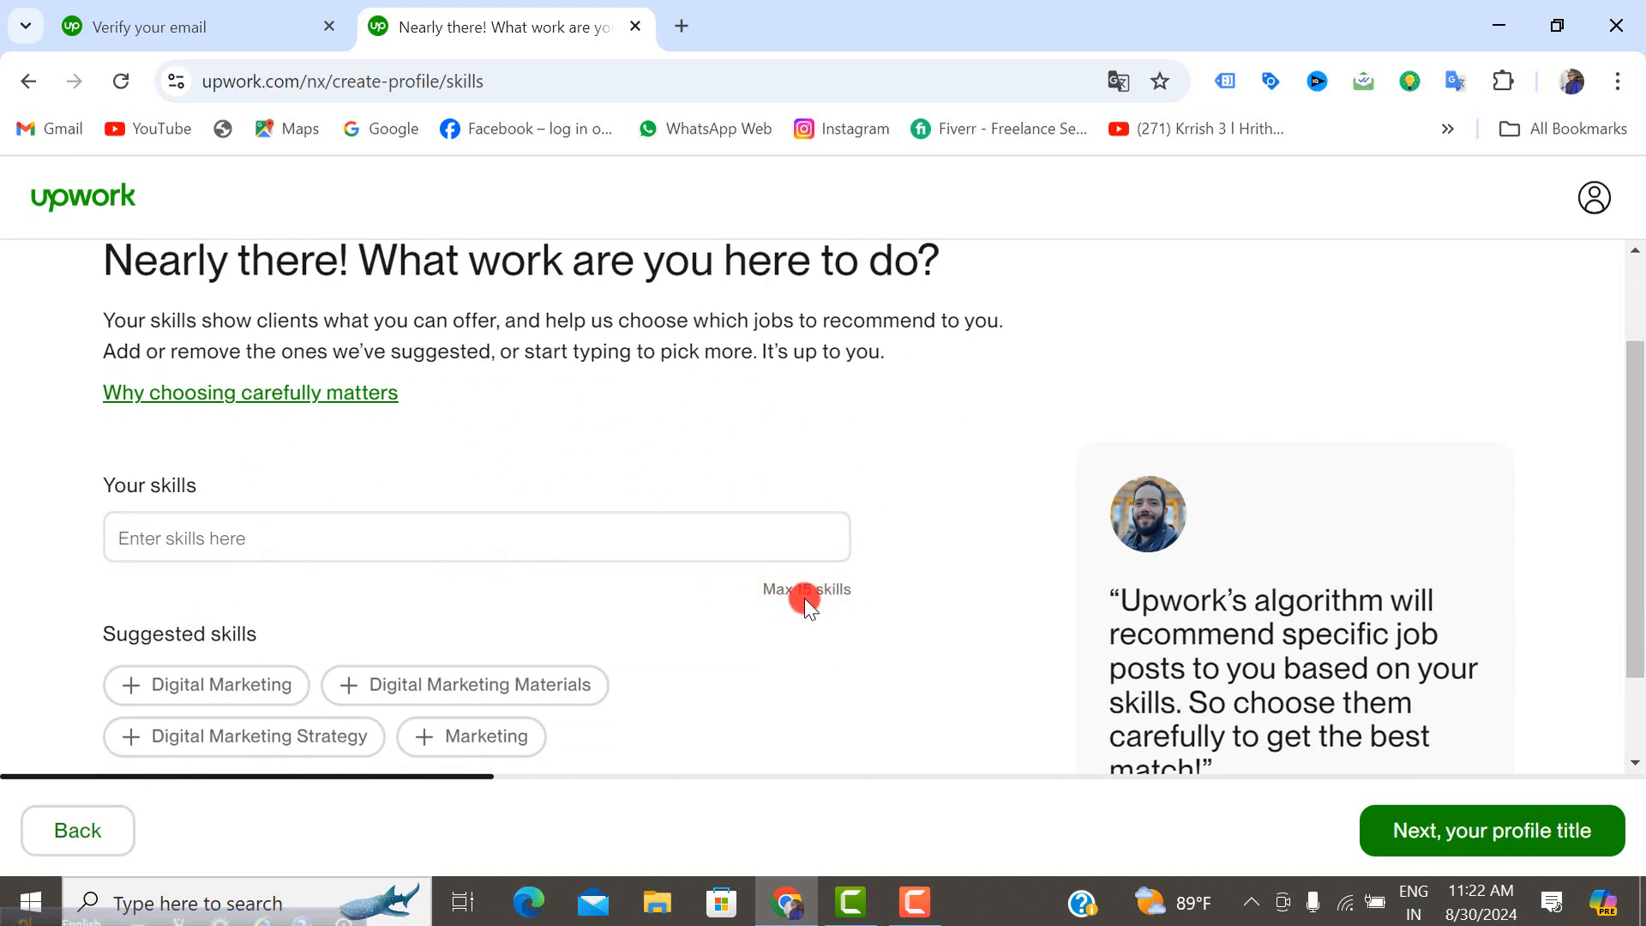
click(127, 529)
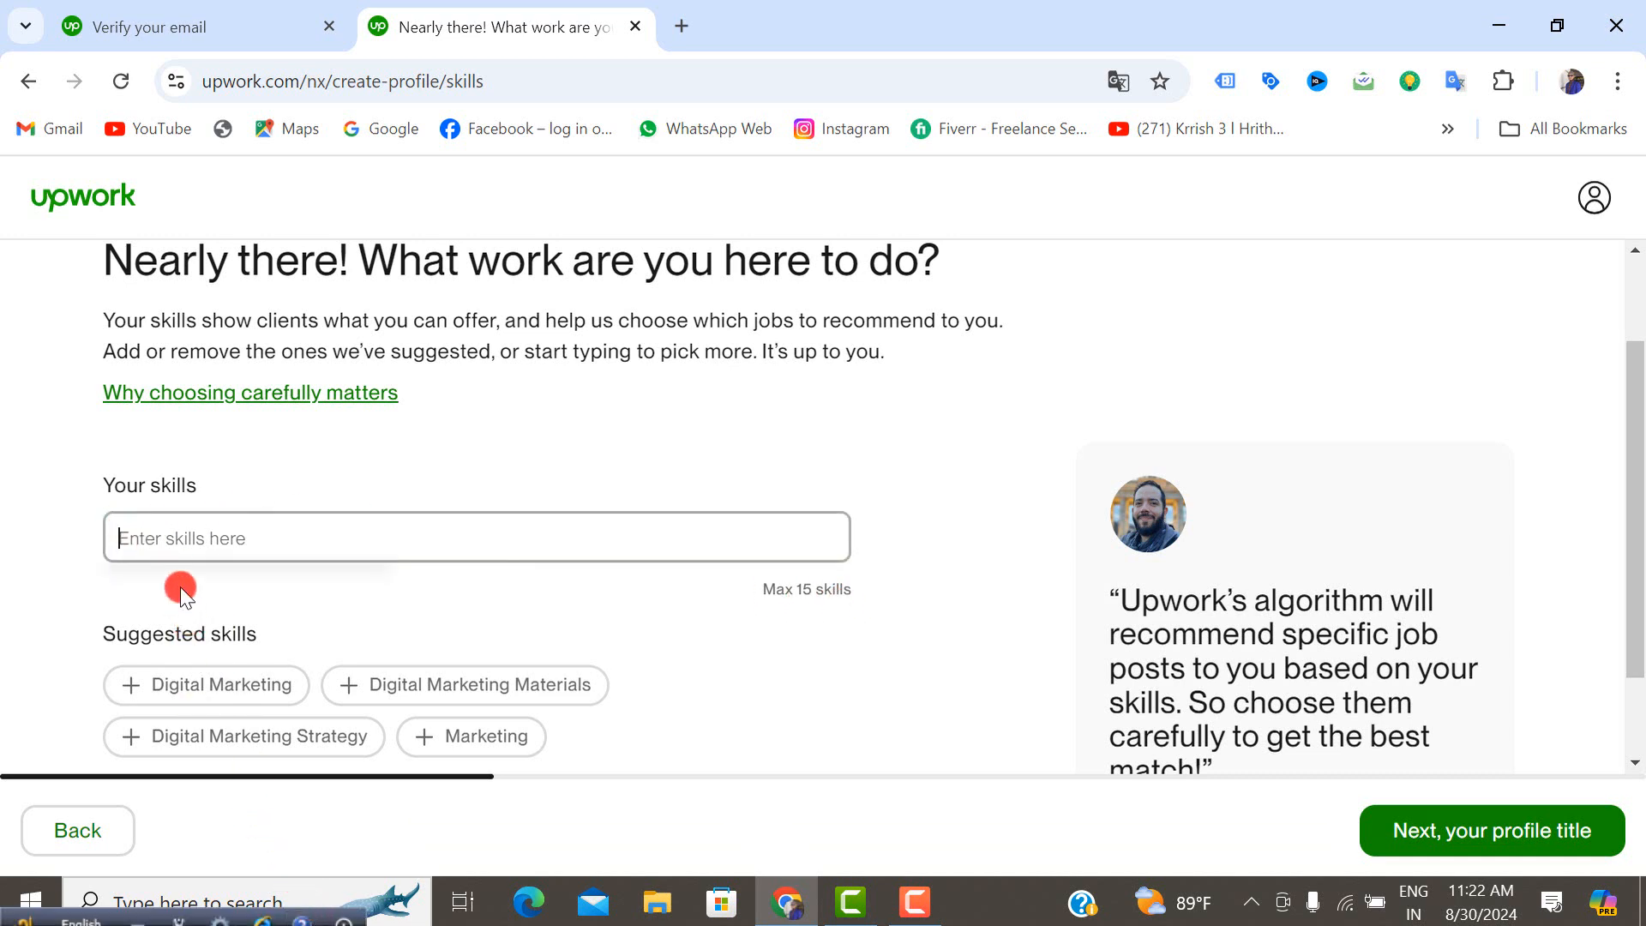
text(Facebook)
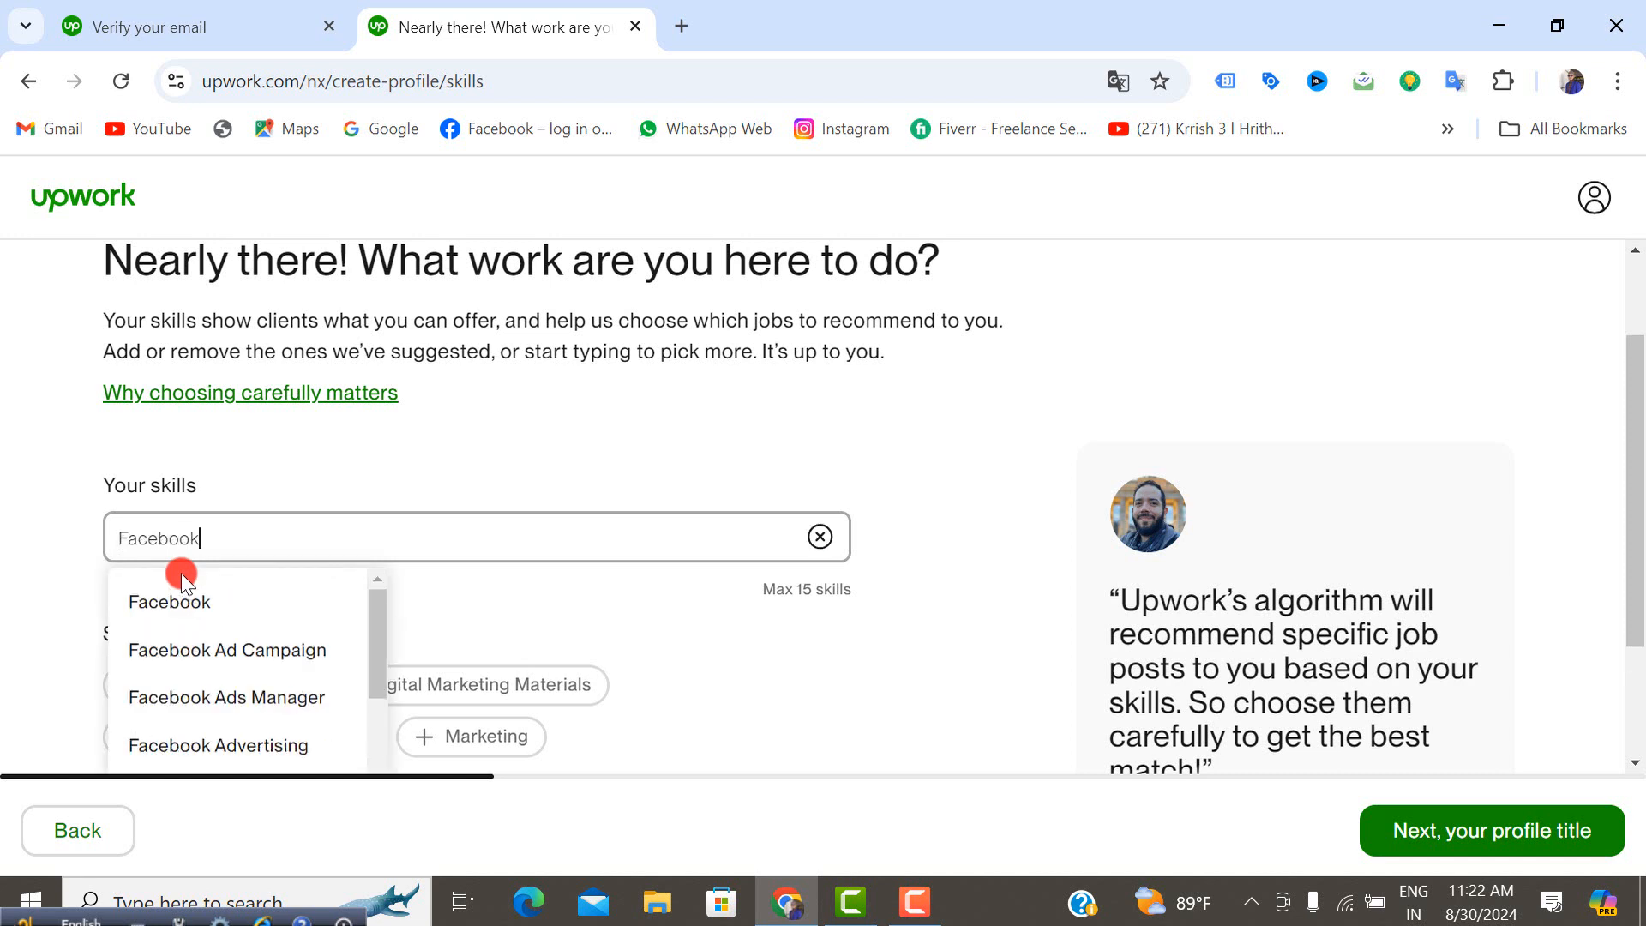
click(223, 648)
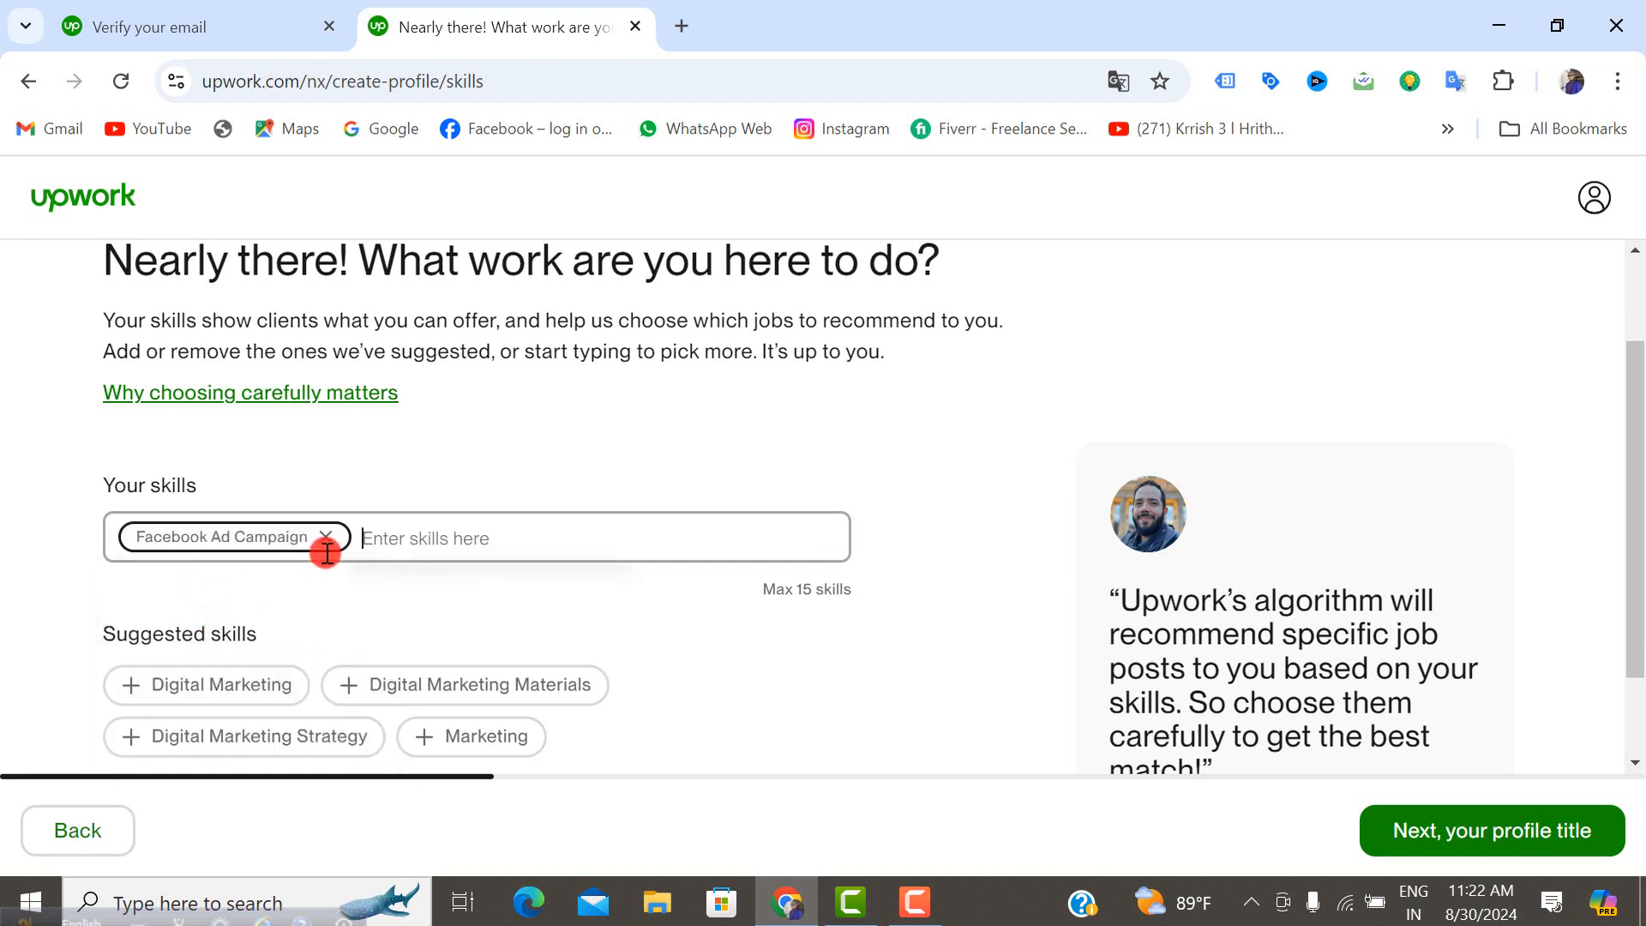
text(Facebook)
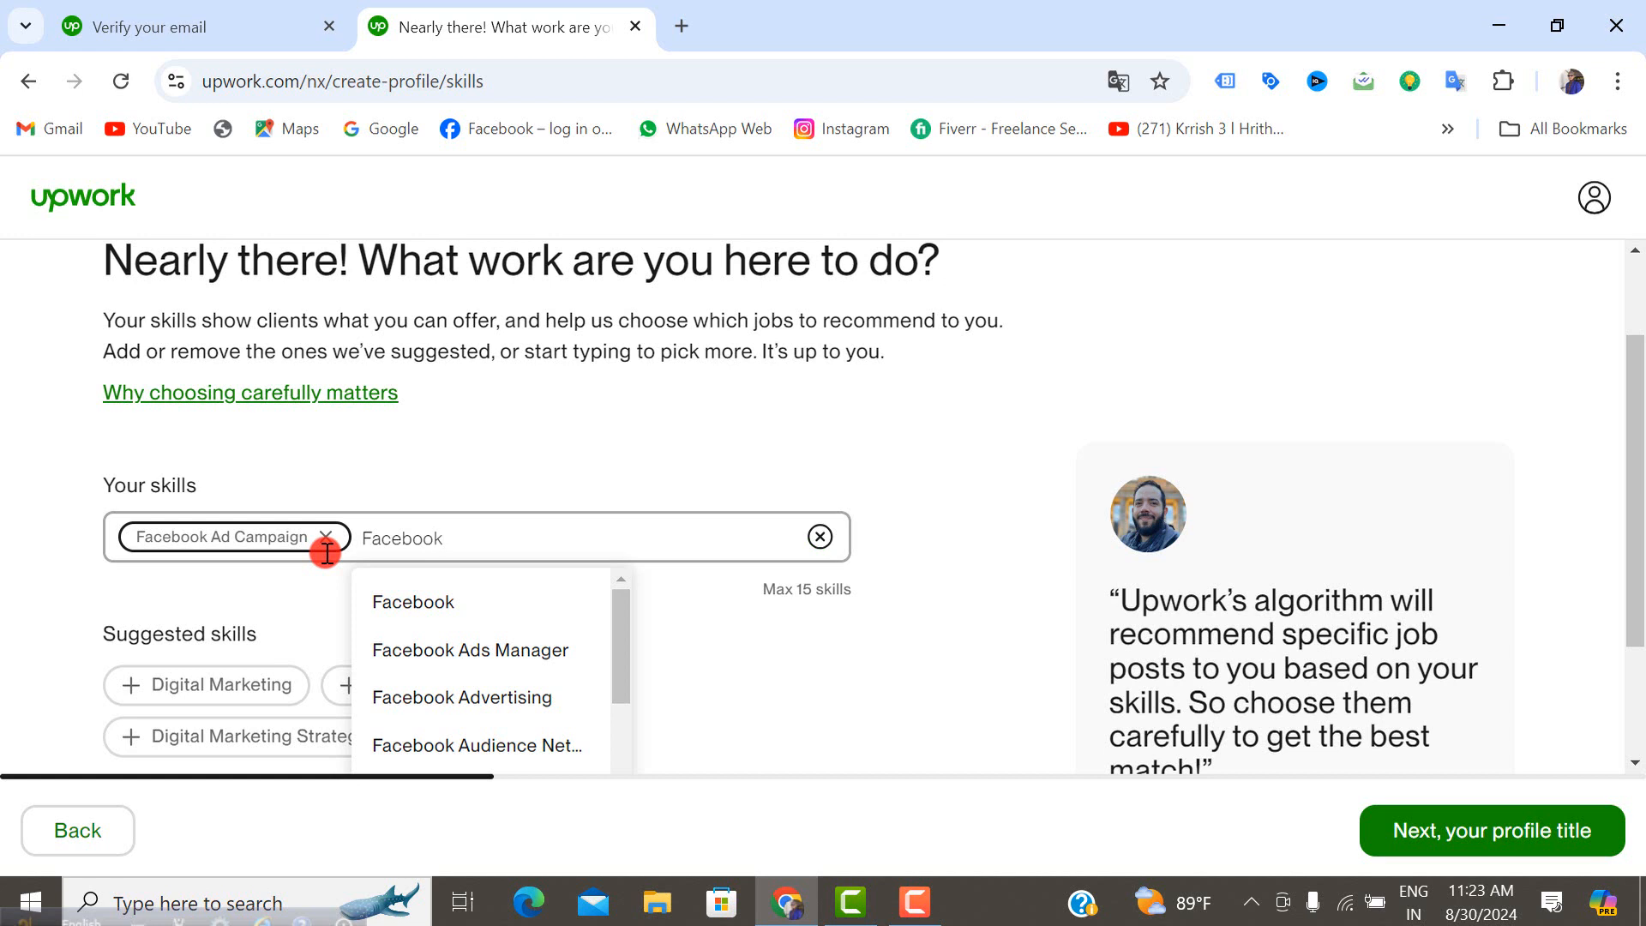
click(477, 649)
text(Face)
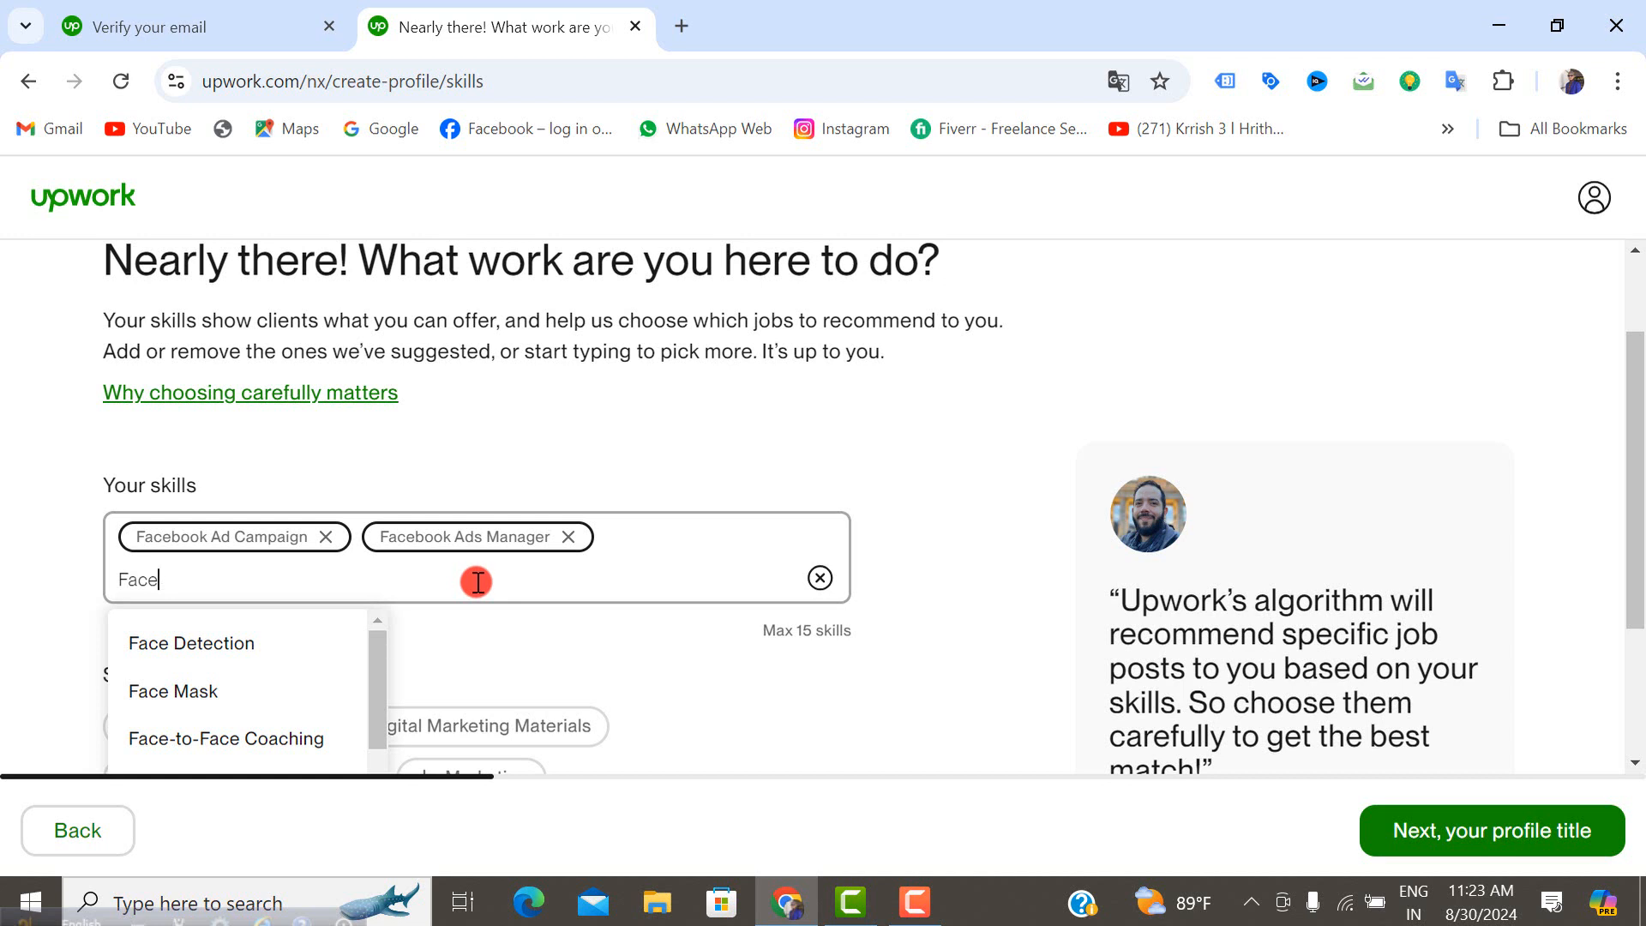
text(book)
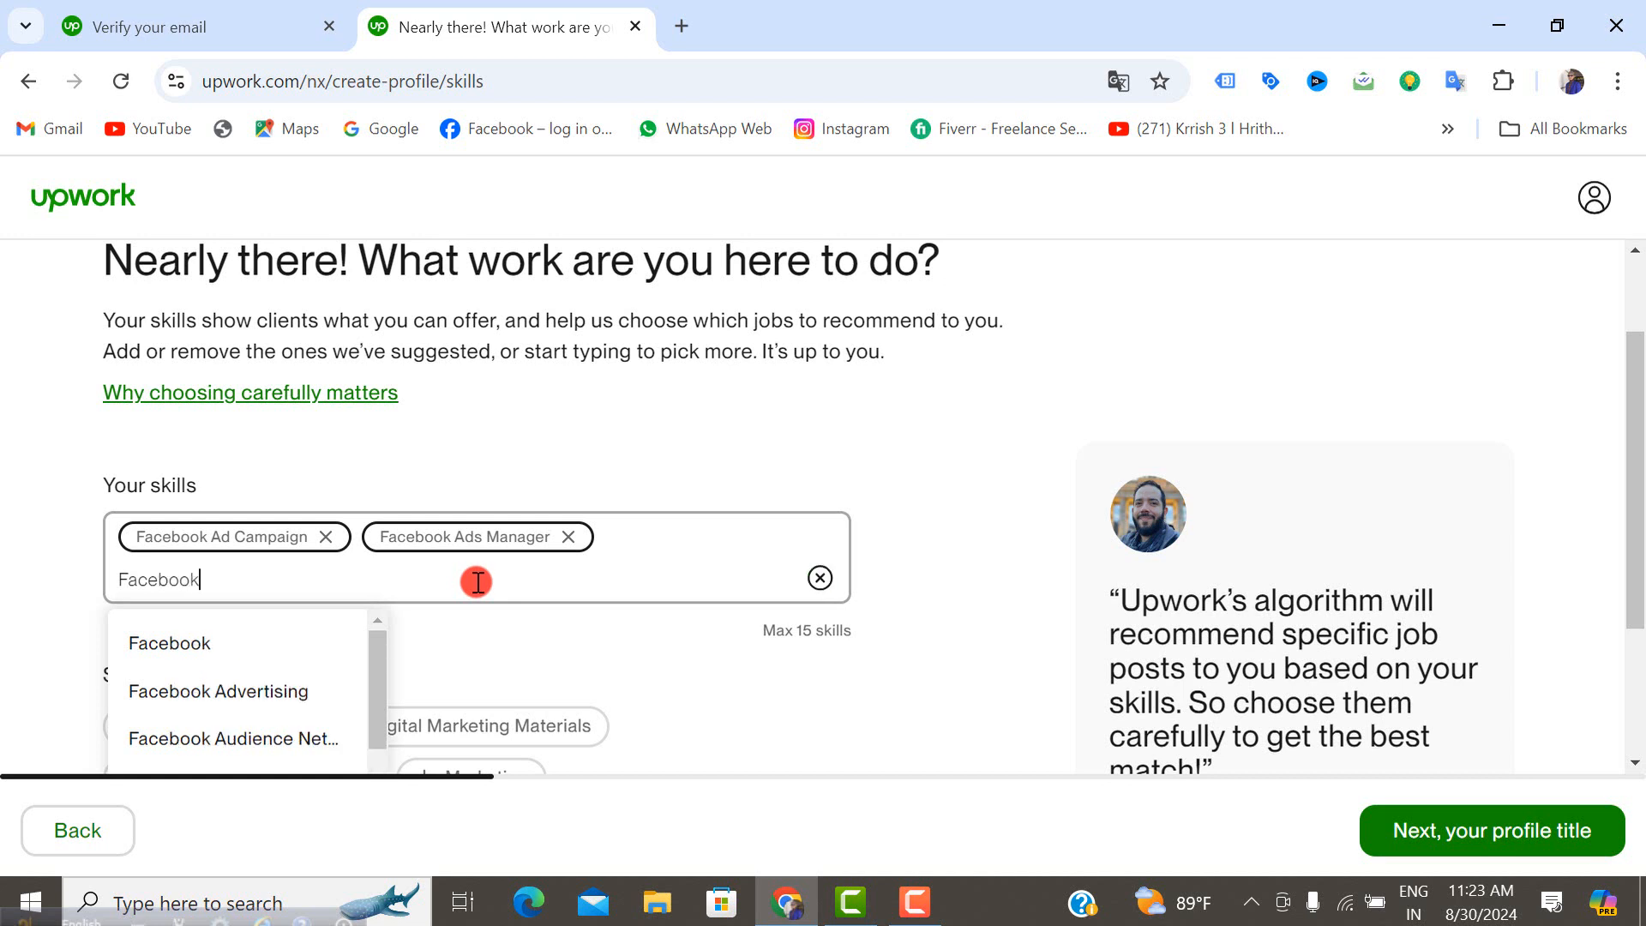
scroll(275, 680, down, 3)
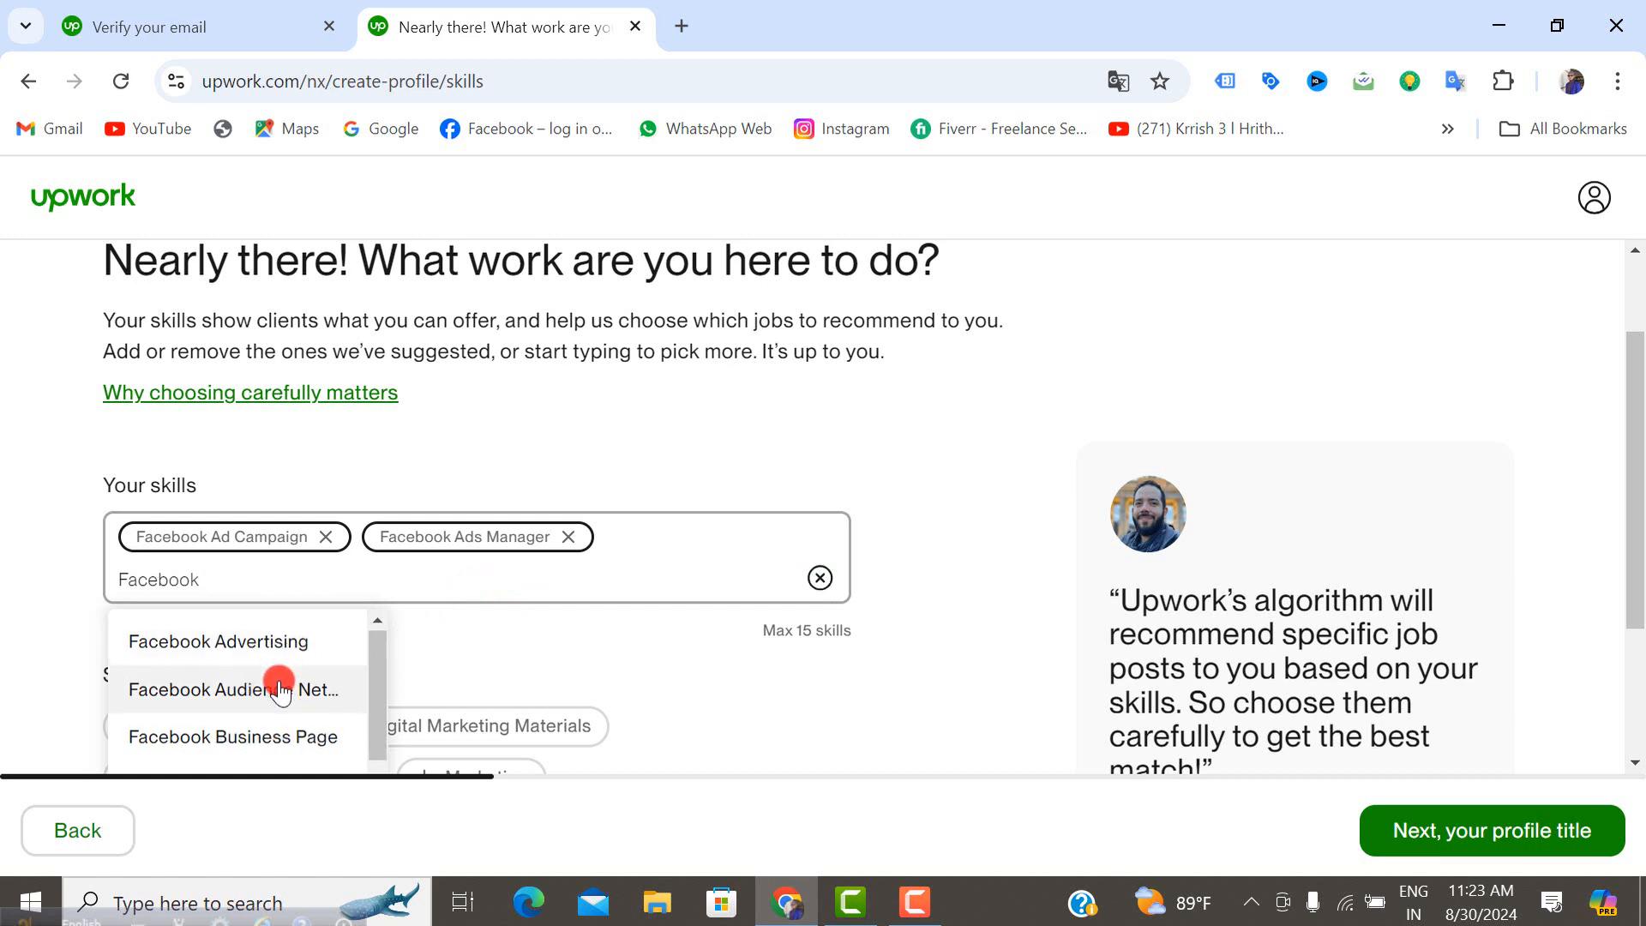
scroll(250, 705, up, 2)
scroll(254, 708, down, 2)
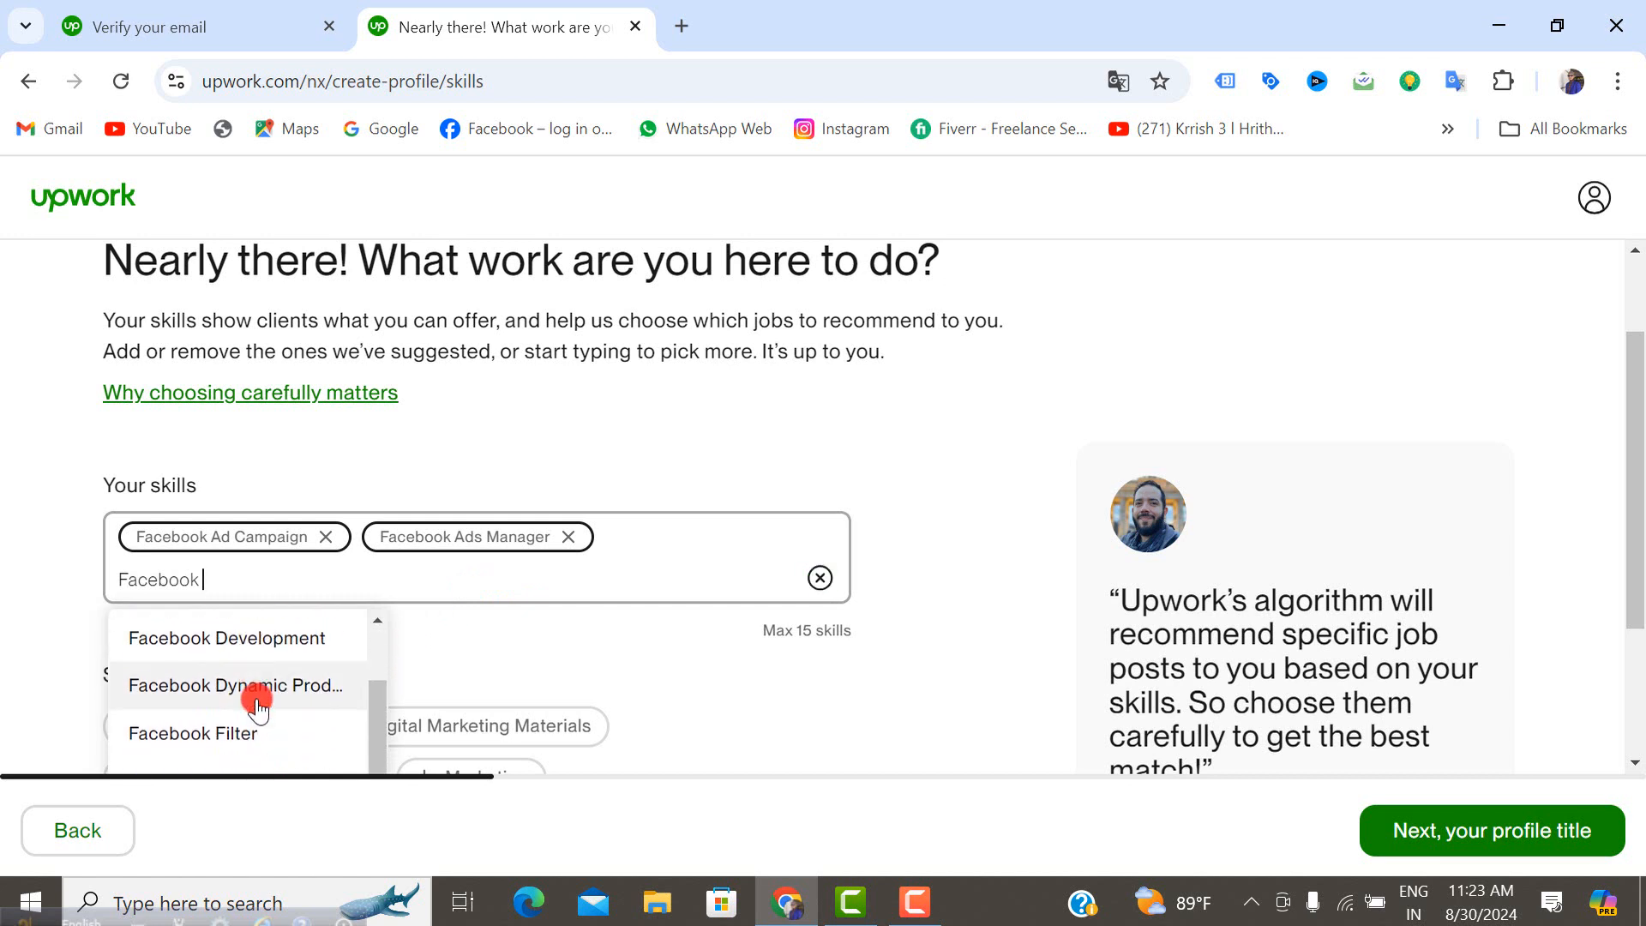
scroll(257, 710, down, 5)
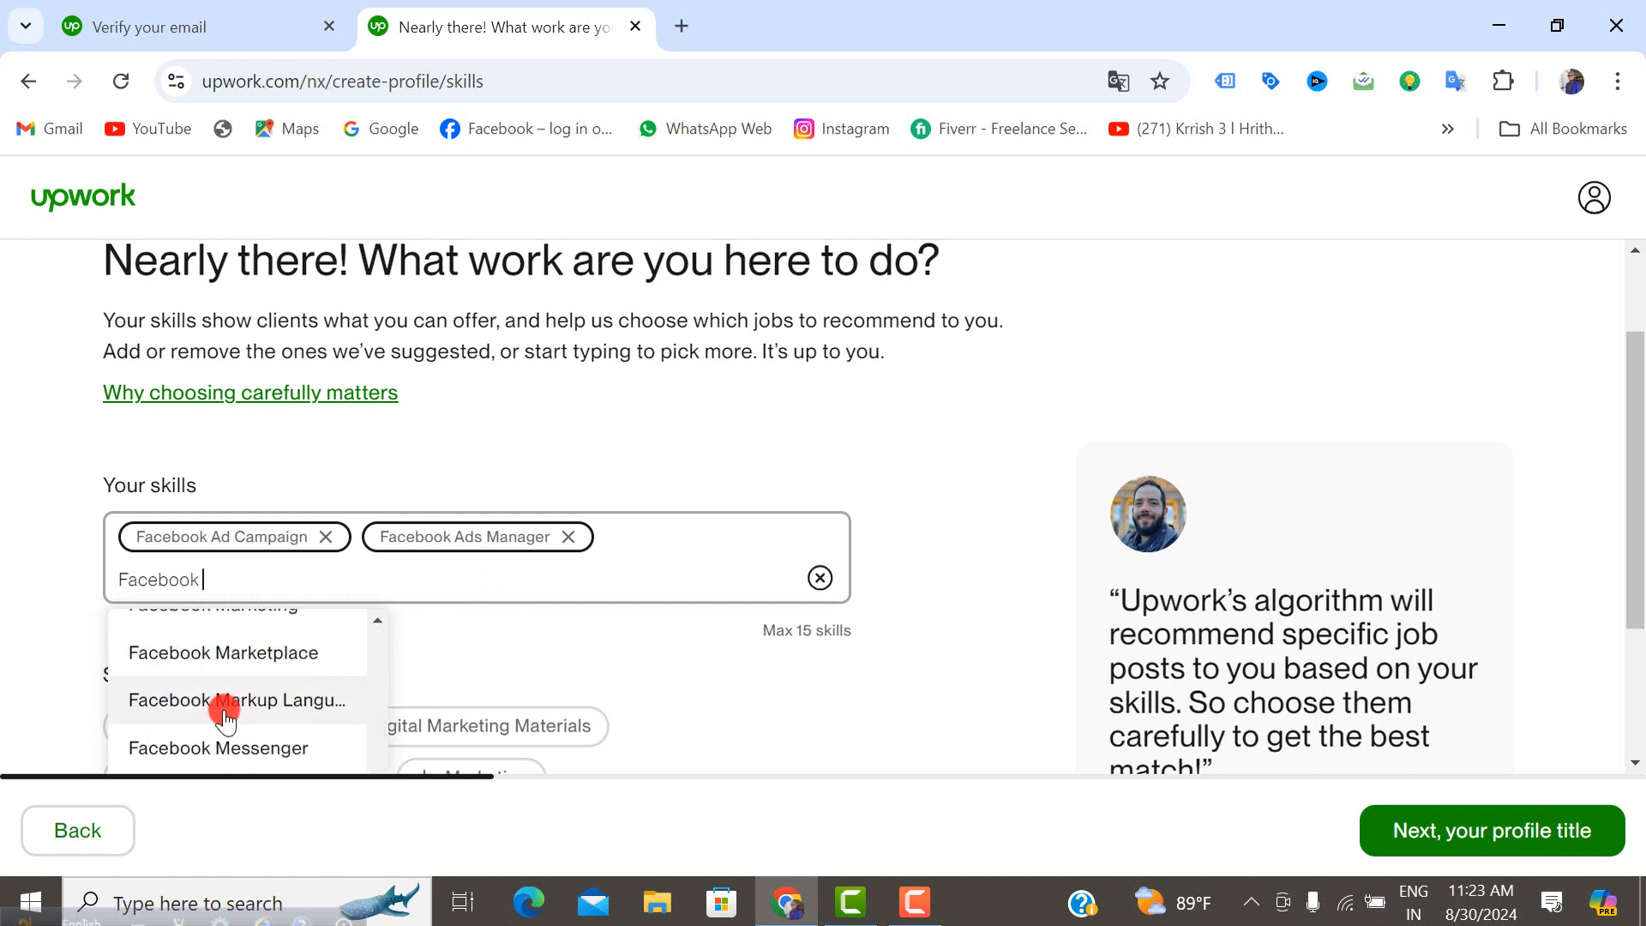
scroll(225, 715, down, 1)
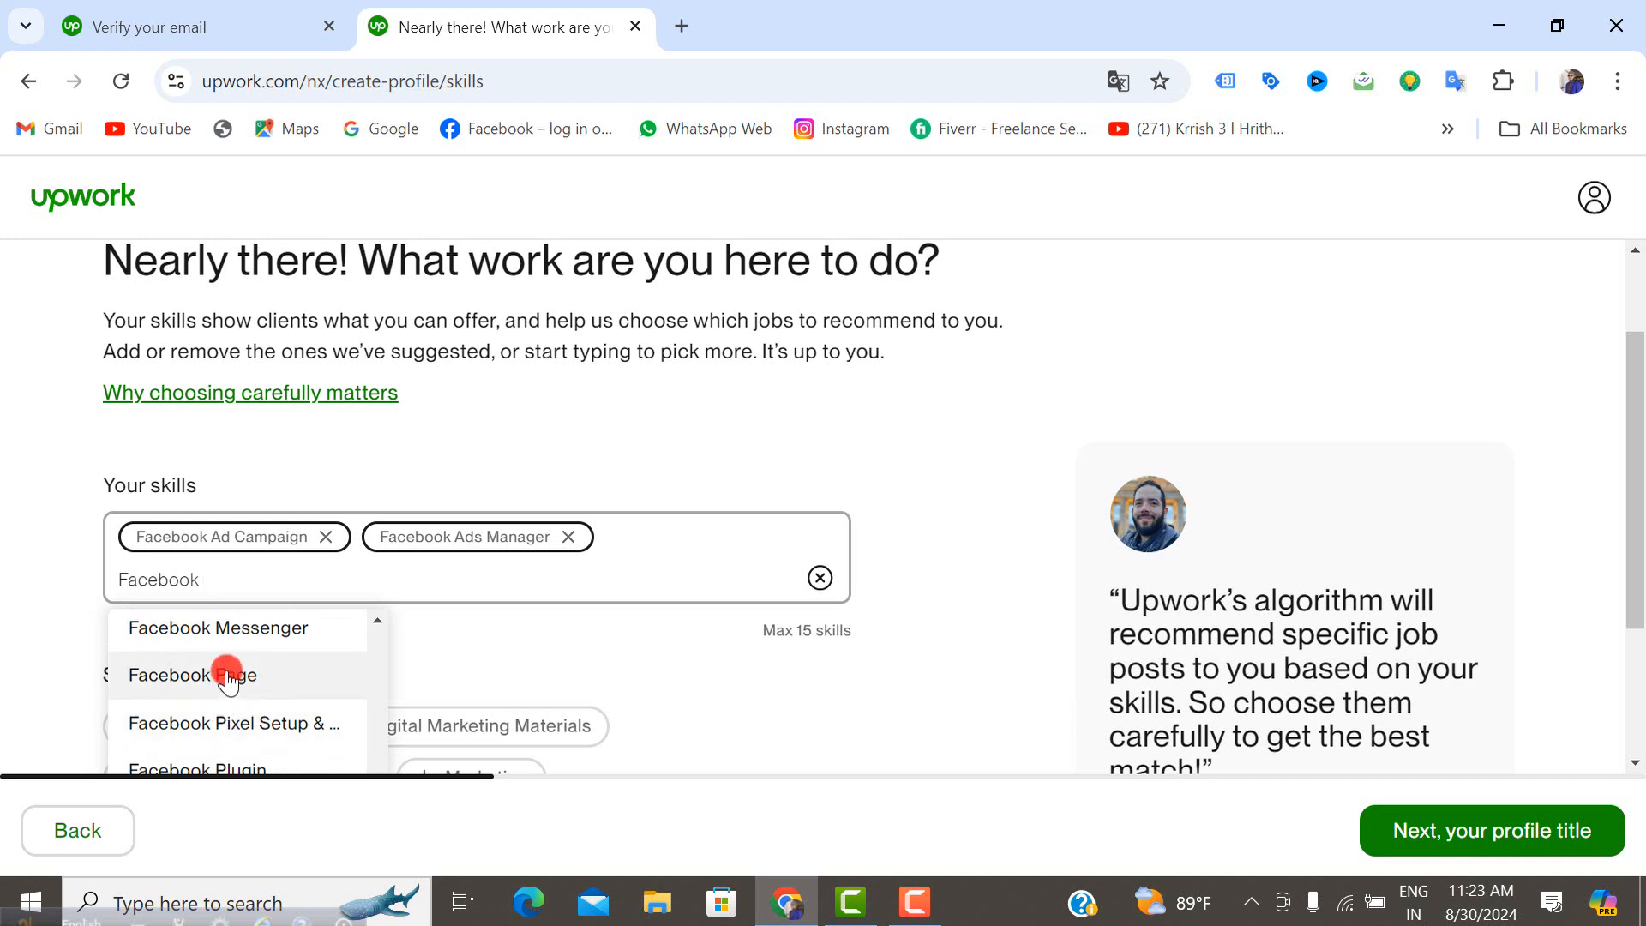
click(220, 672)
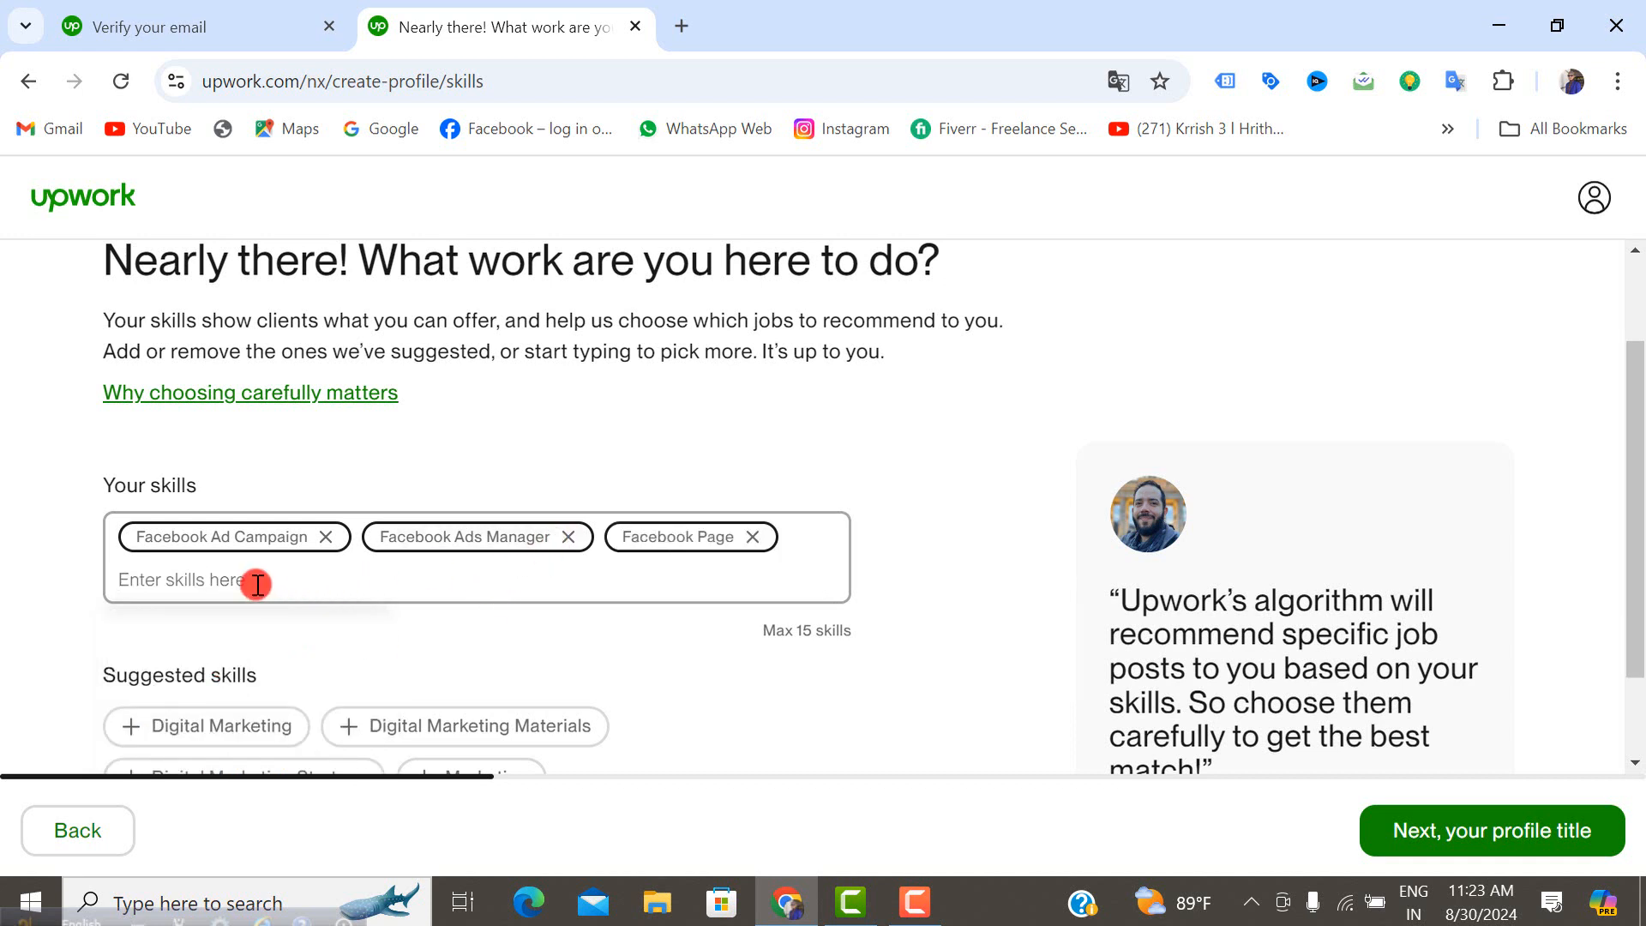
- Add Facebook Pixel Setup & Optimization, Facebook Business Page and Facebook Marketplace skills
text(Facebook)
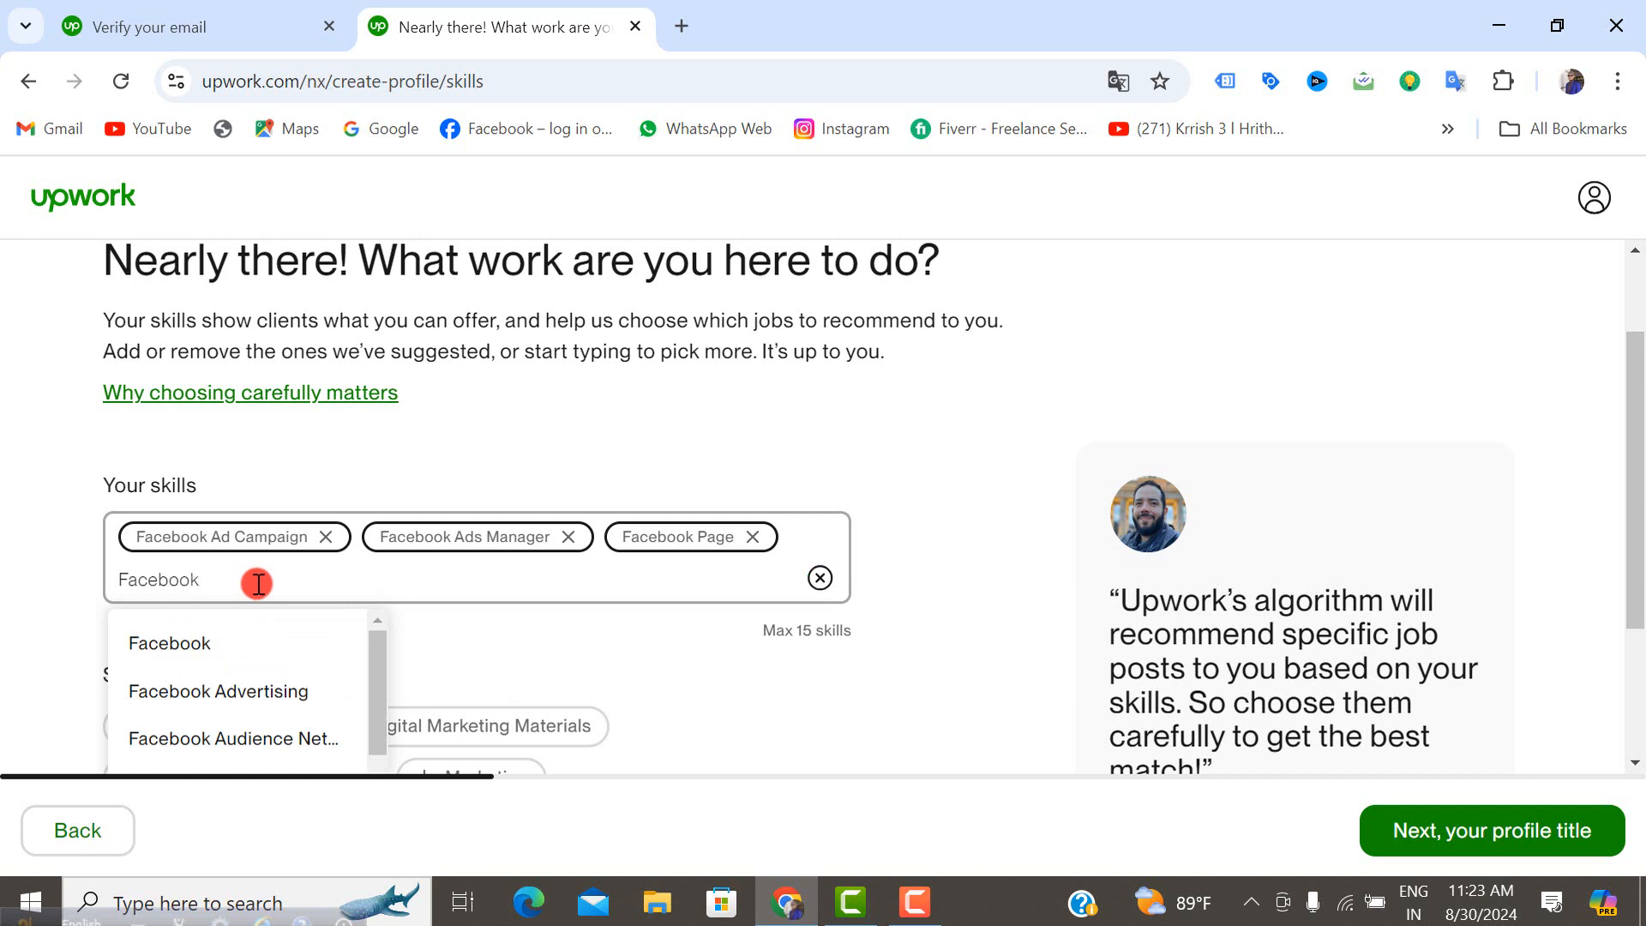
scroll(253, 673, down, 5)
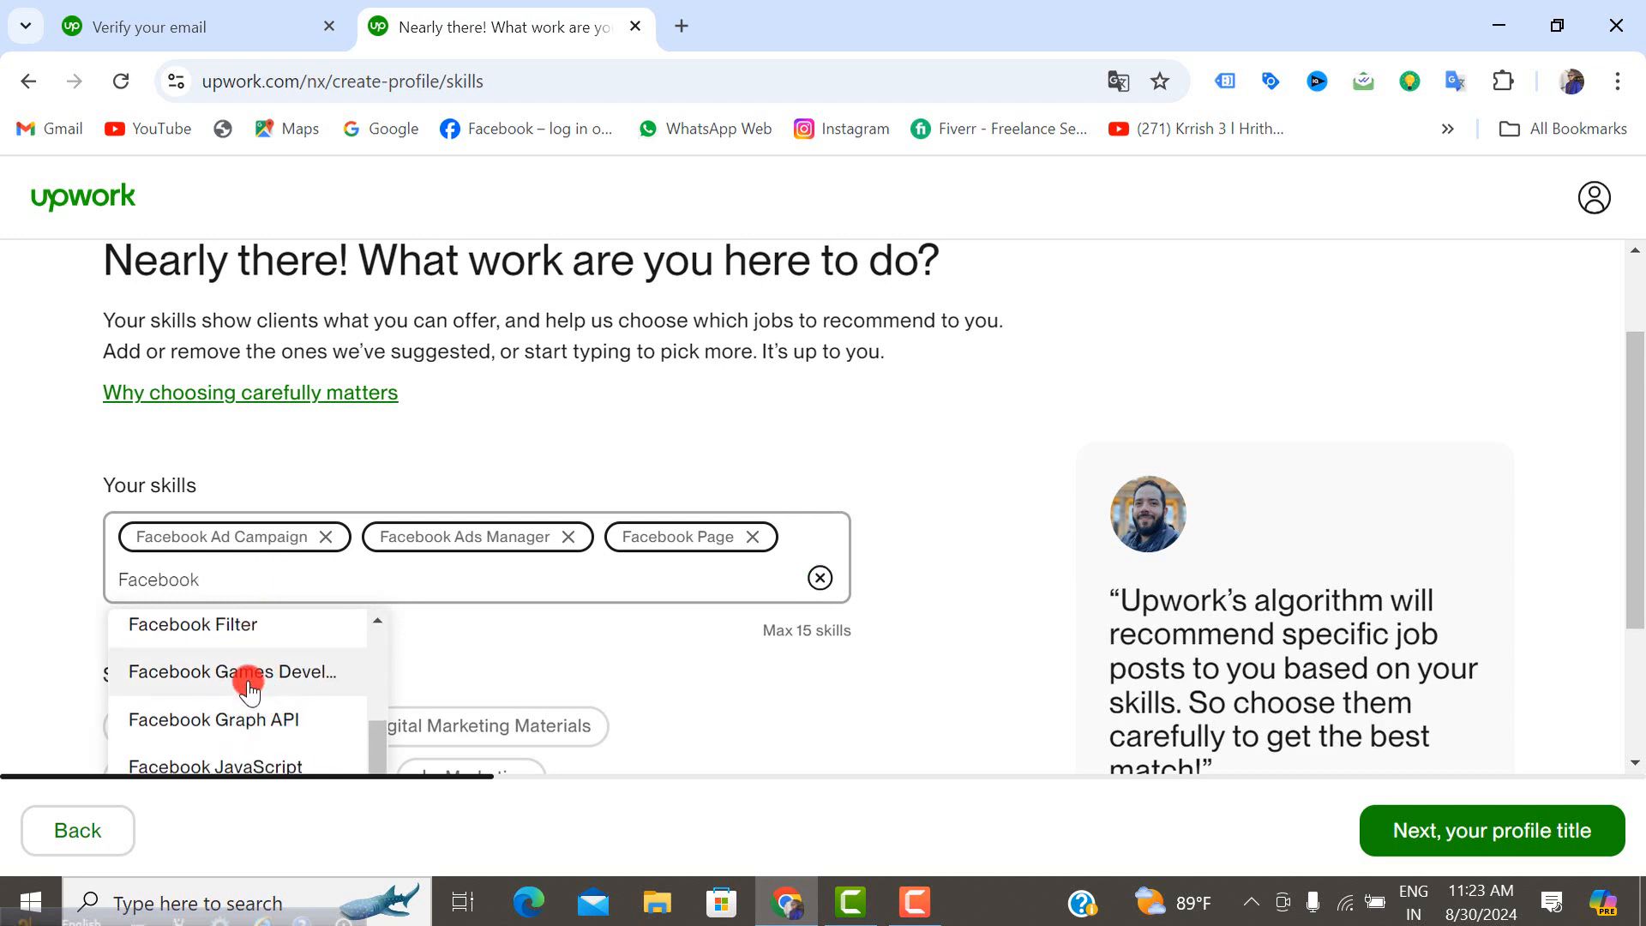
scroll(249, 686, down, 2)
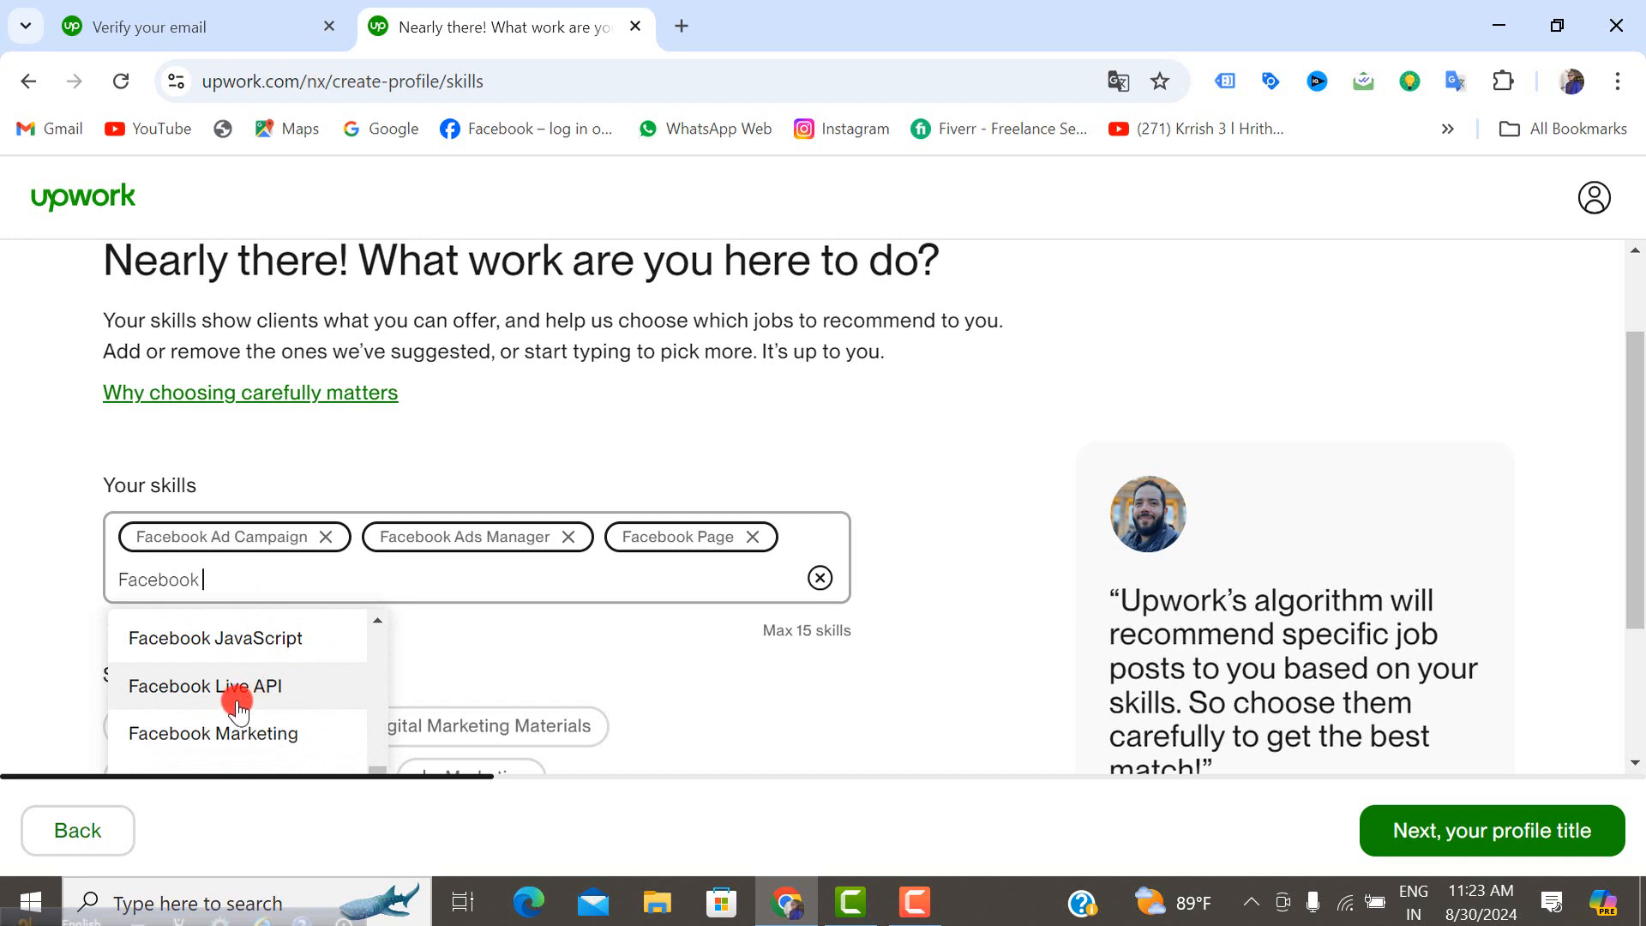
scroll(238, 707, down, 2)
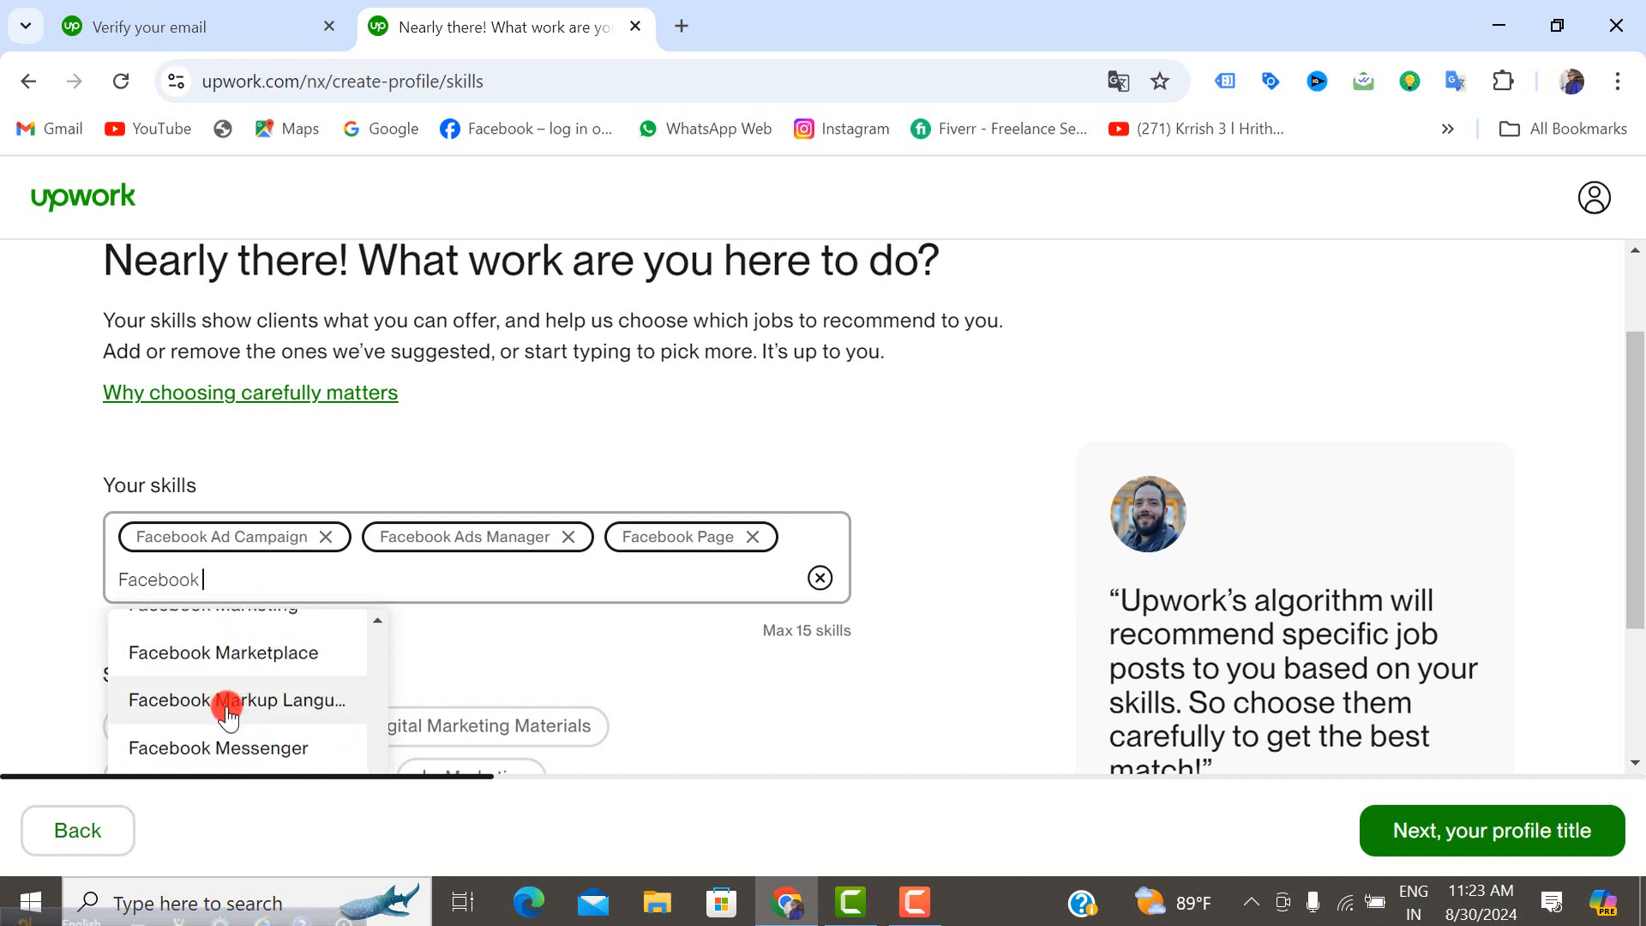
scroll(229, 711, down, 1)
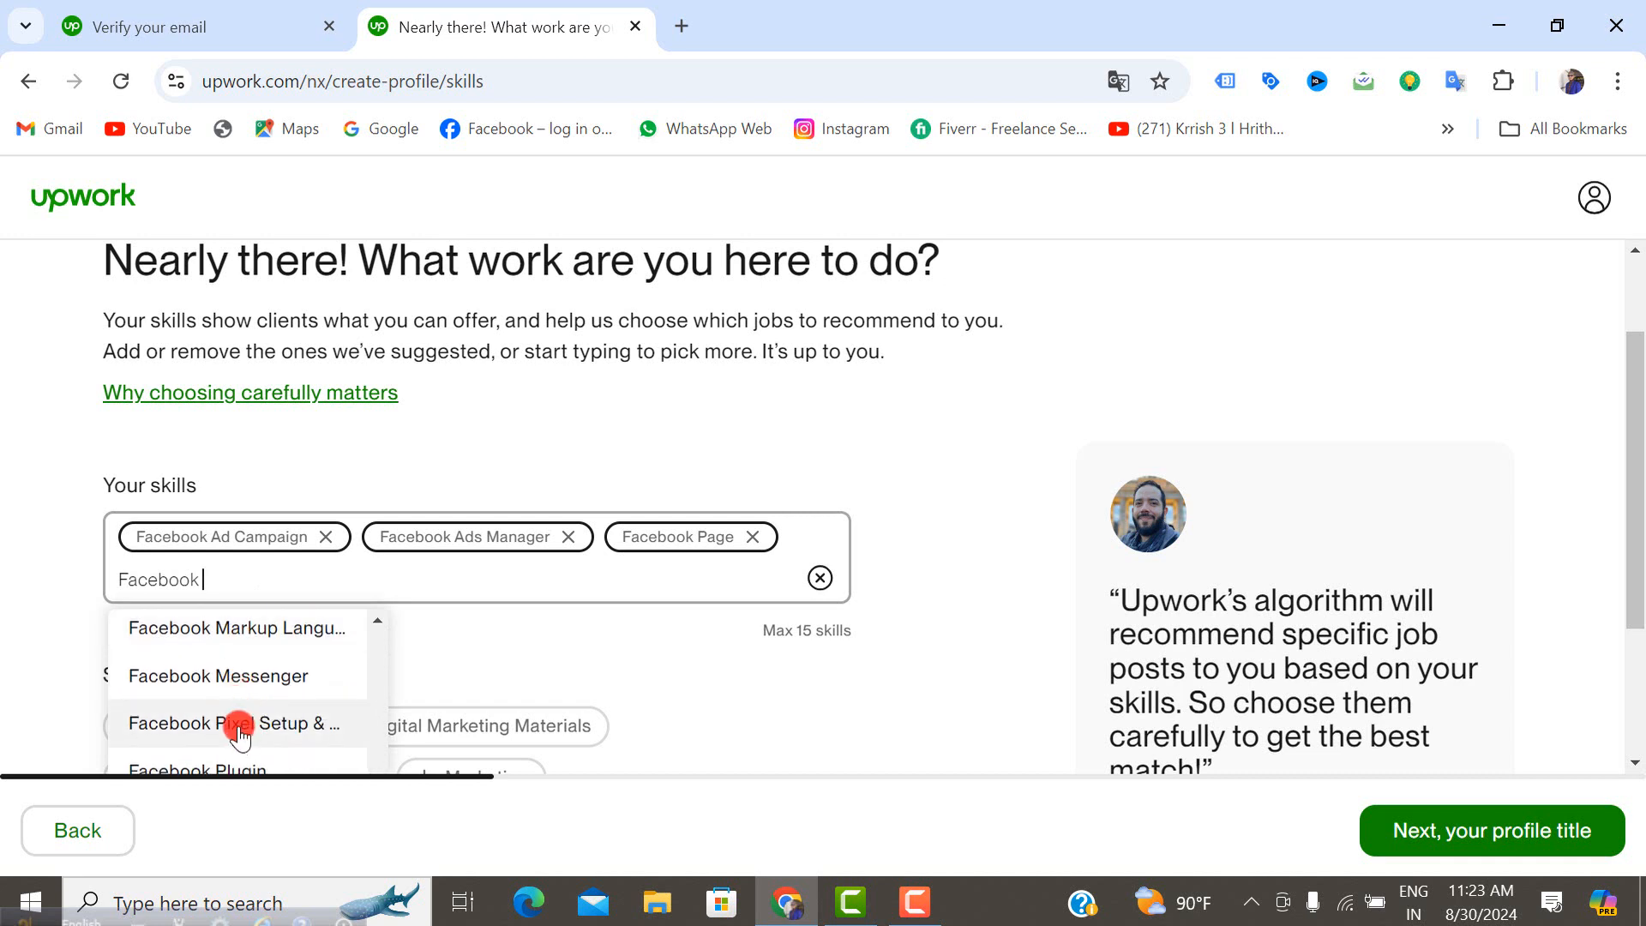
click(257, 721)
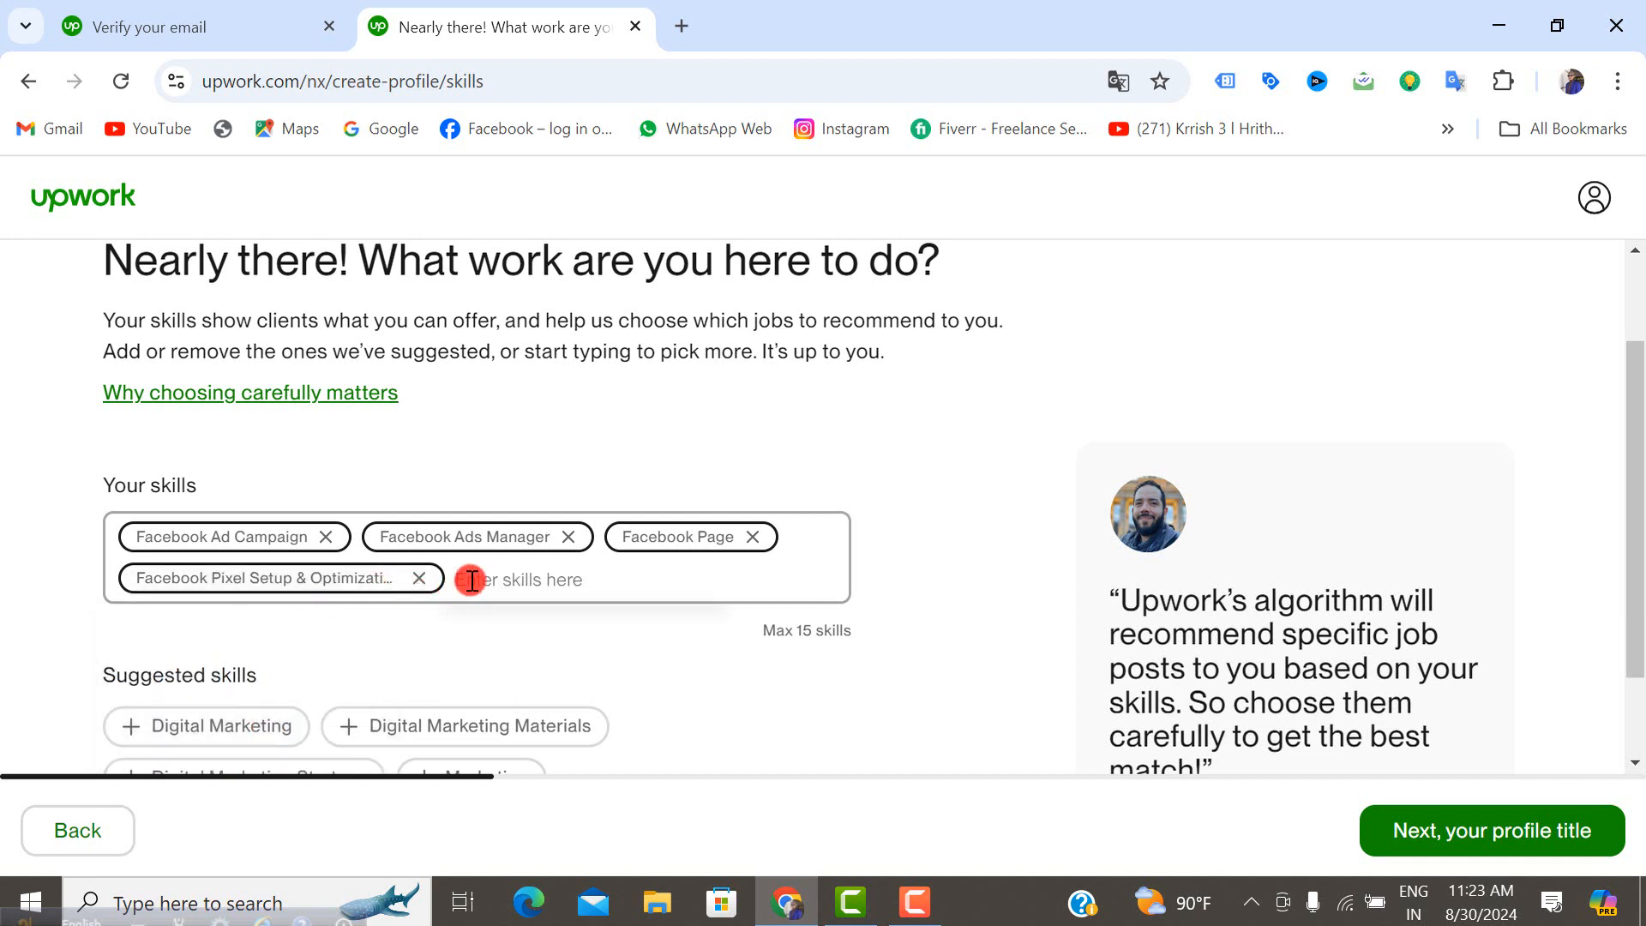
text(Facebook)
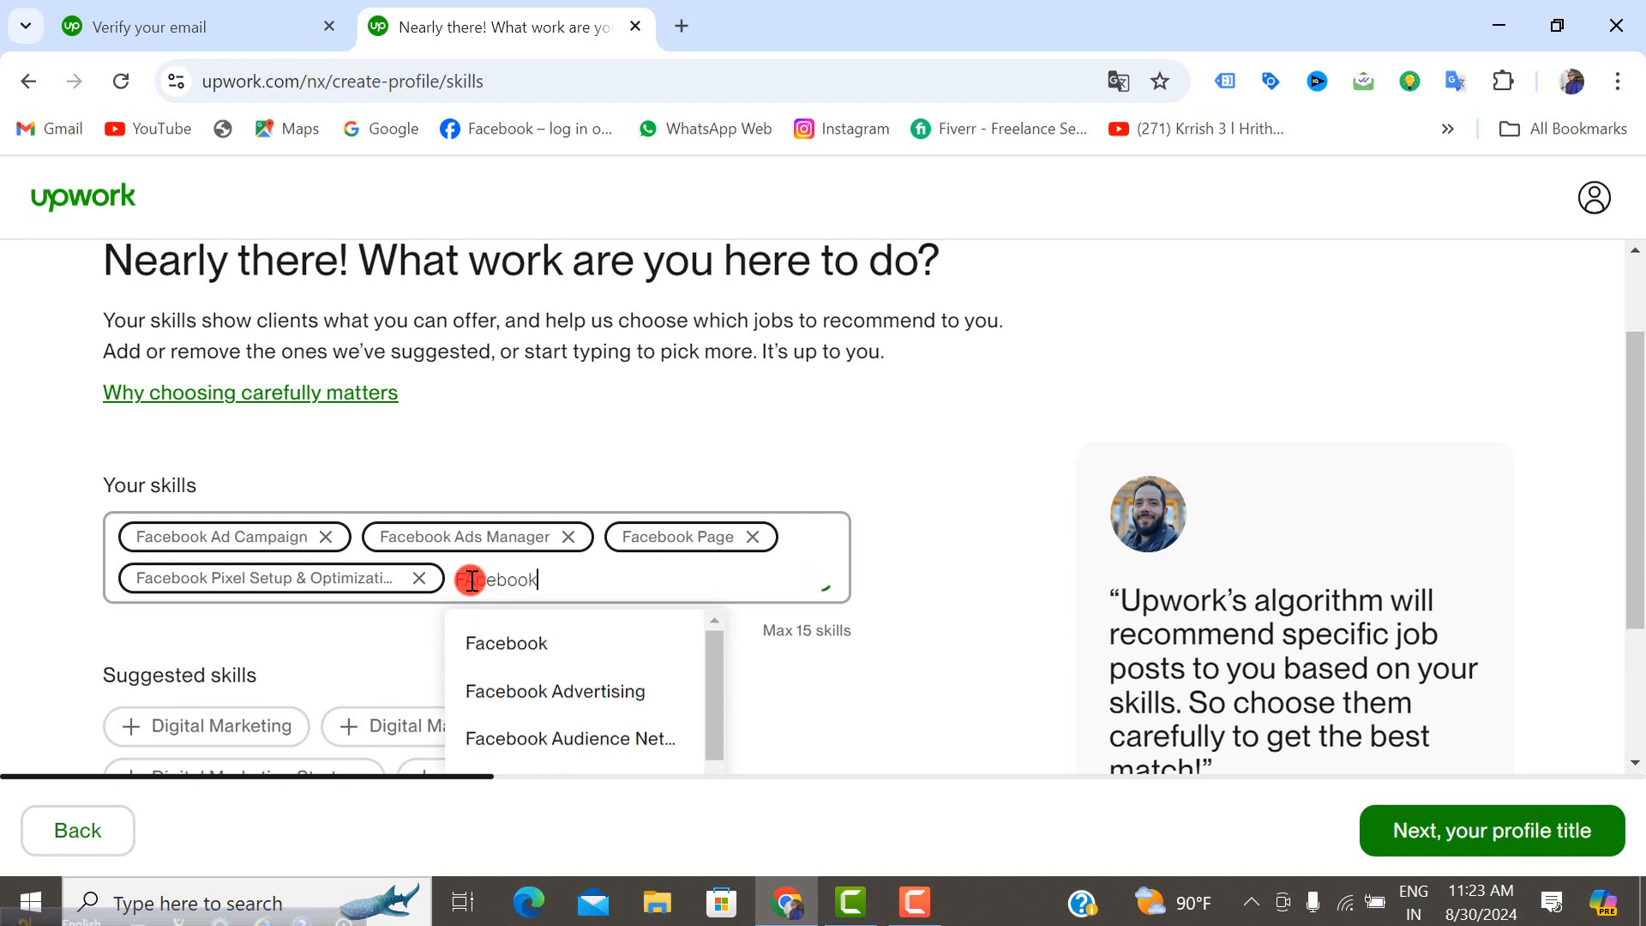
scroll(573, 720, down, 2)
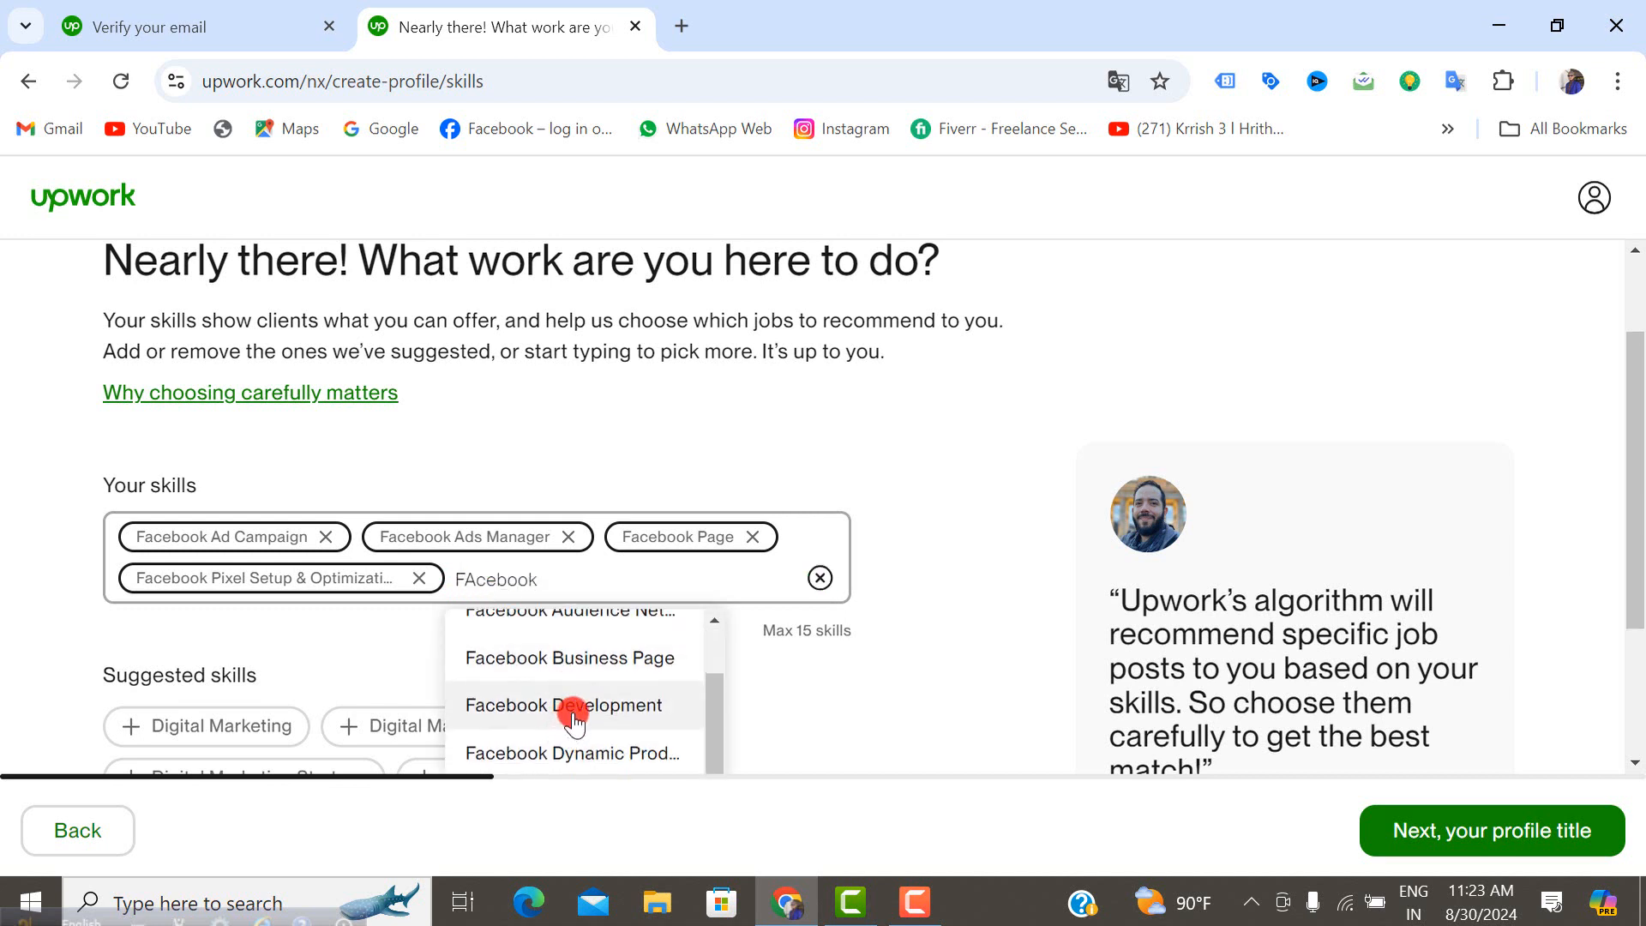
scroll(574, 707, down, 2)
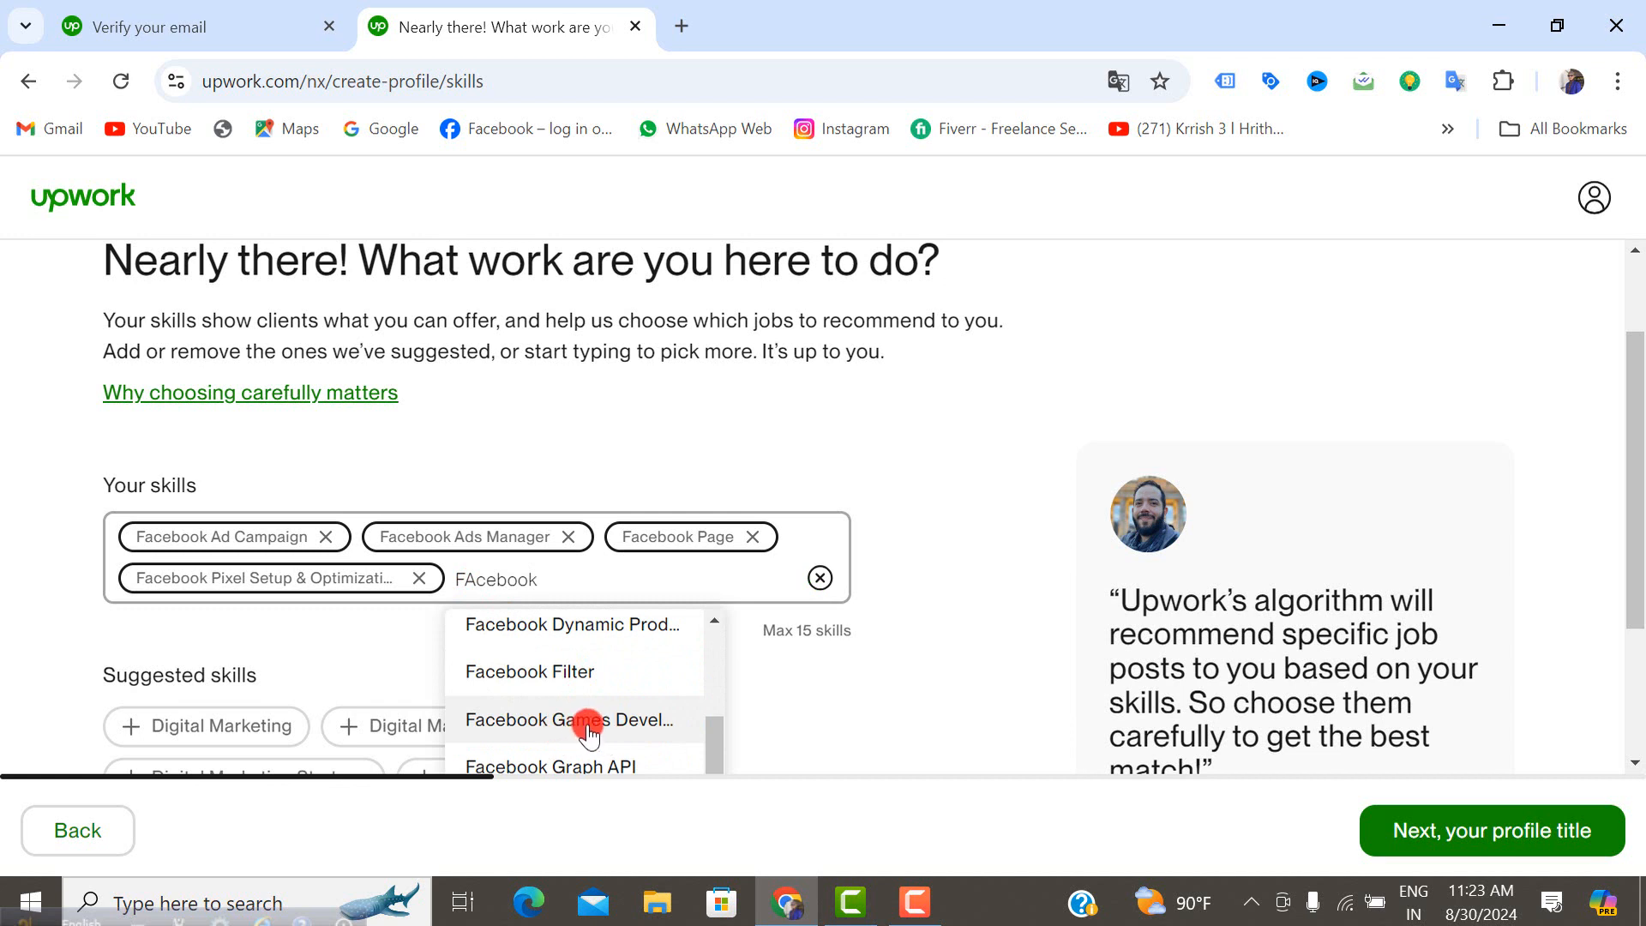
scroll(555, 729, up, 2)
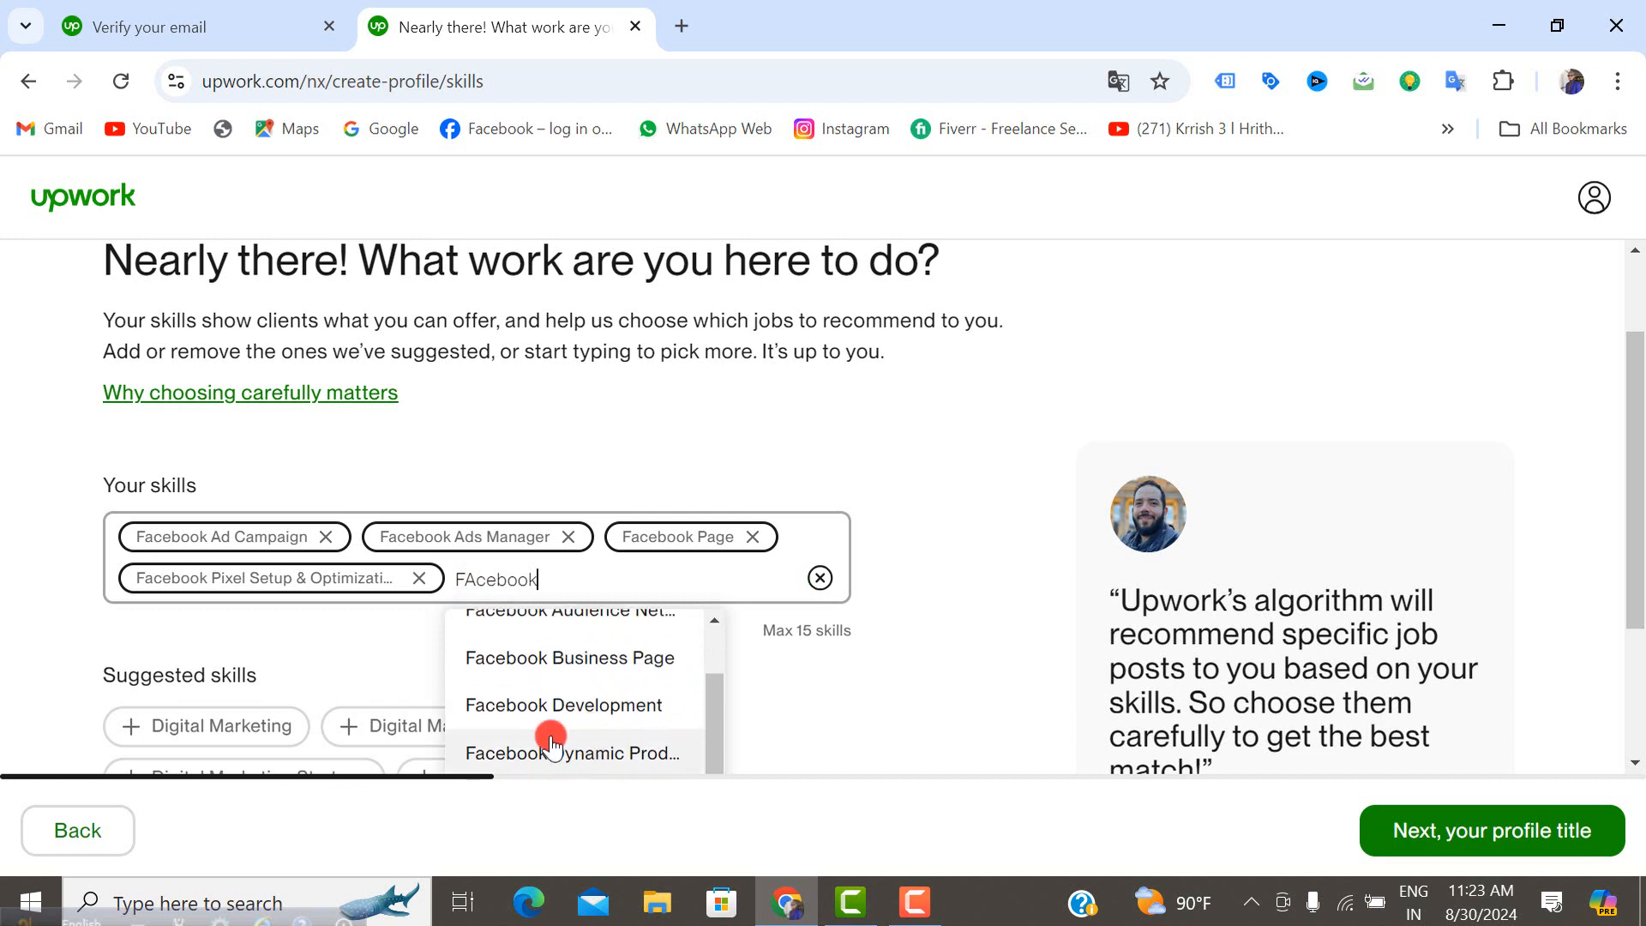
click(612, 668)
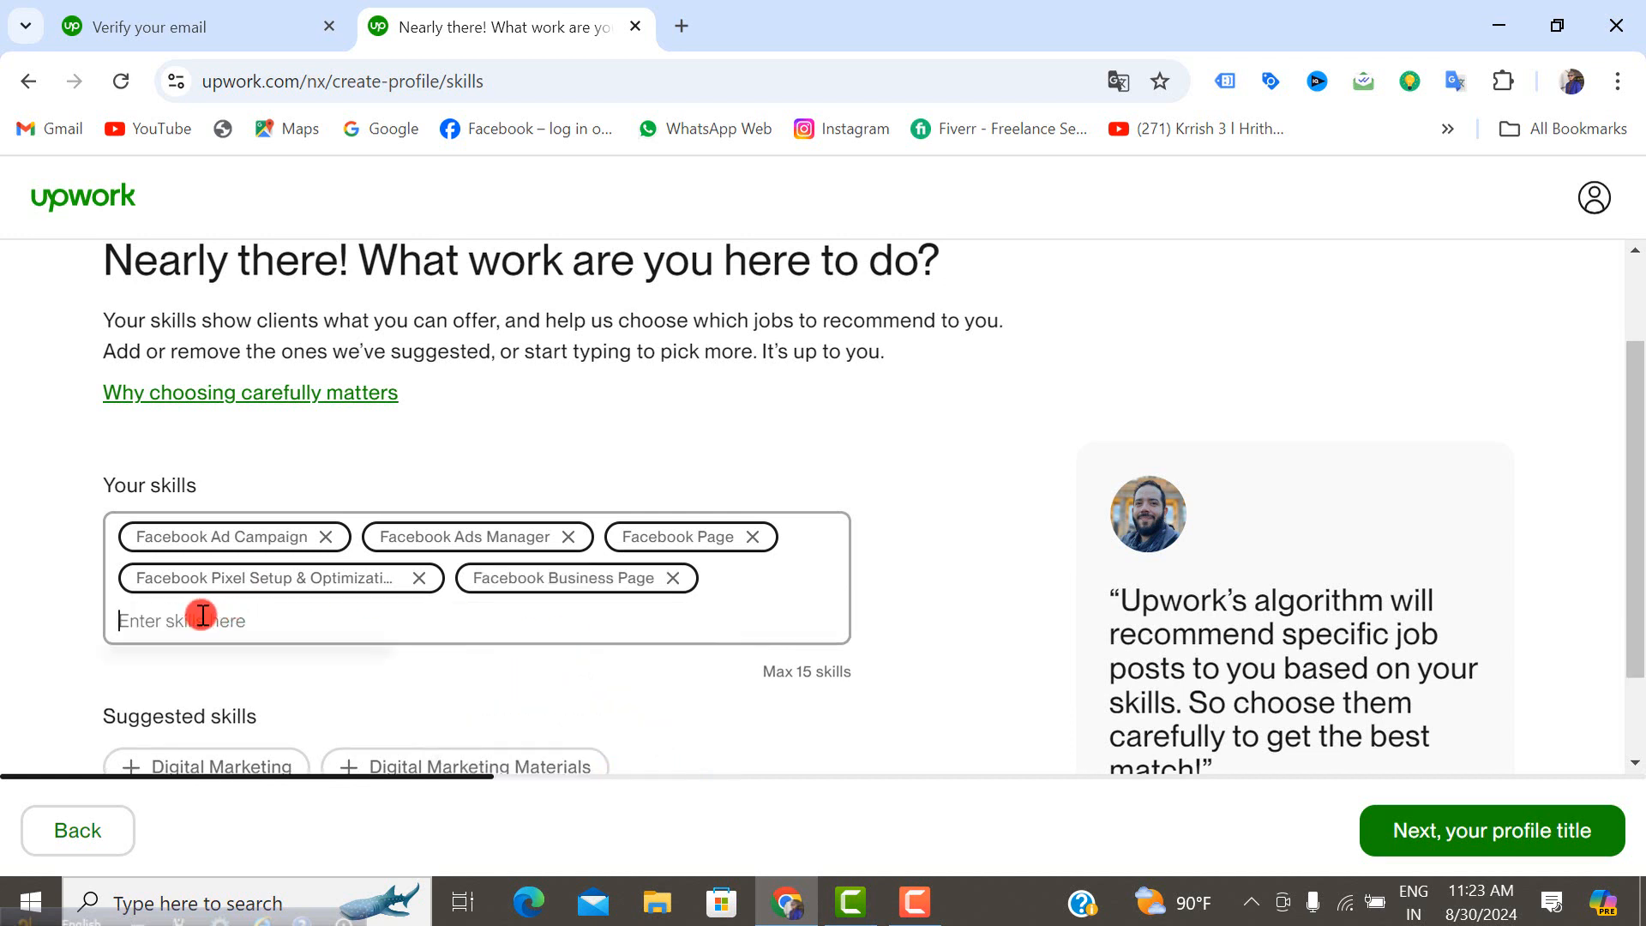
text(FAce)
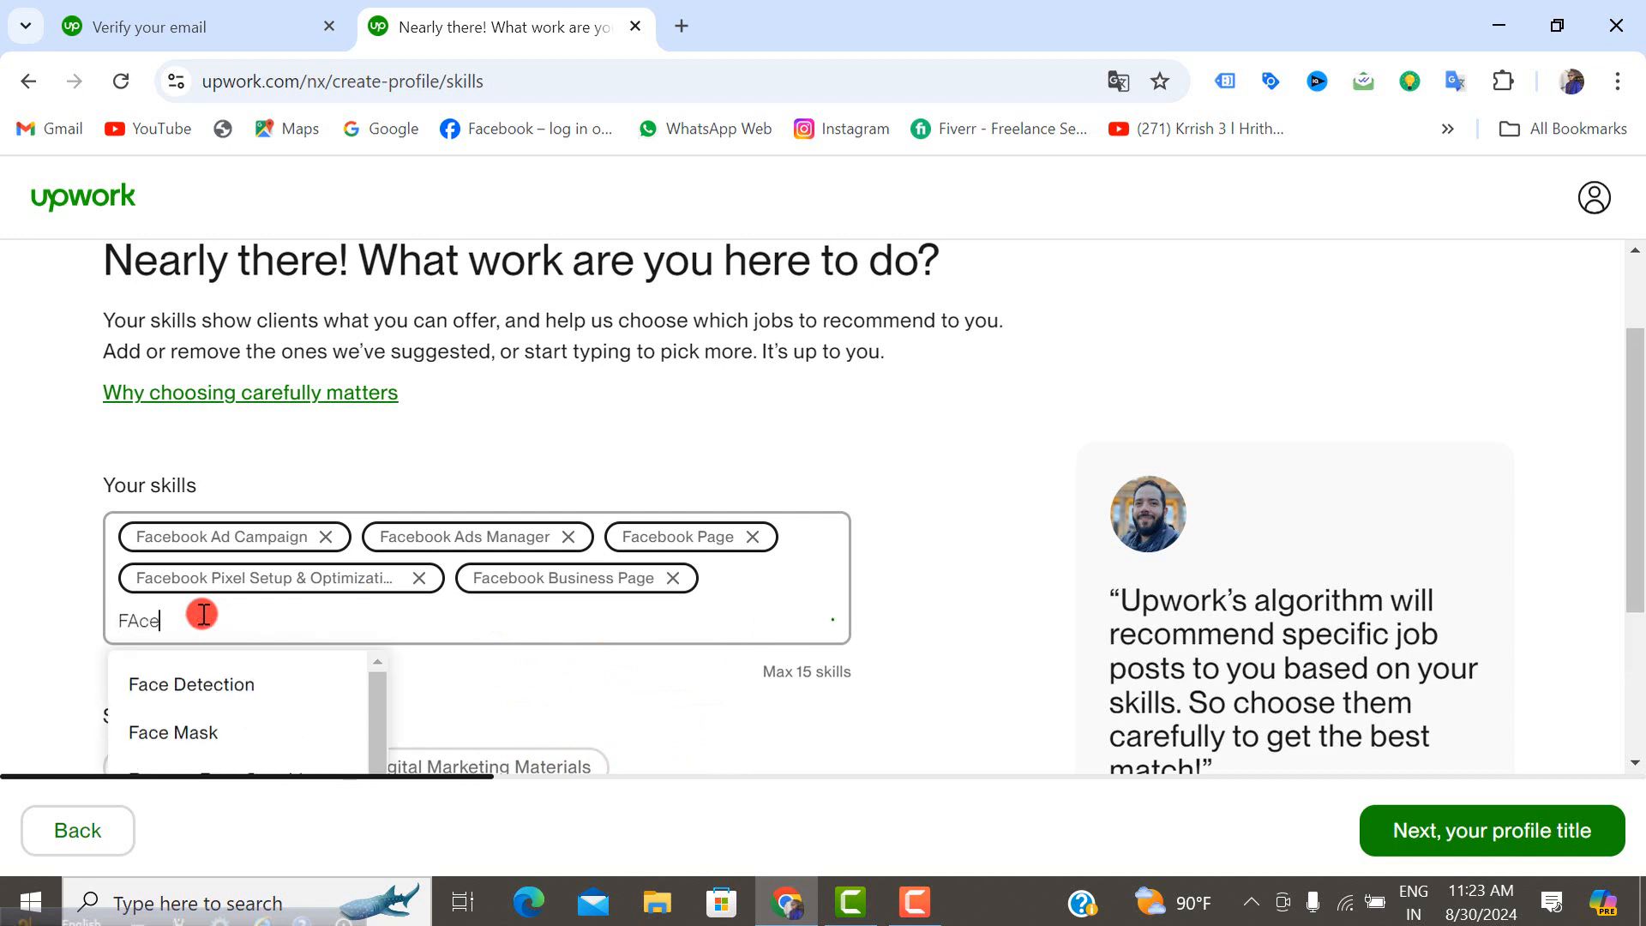
text(book)
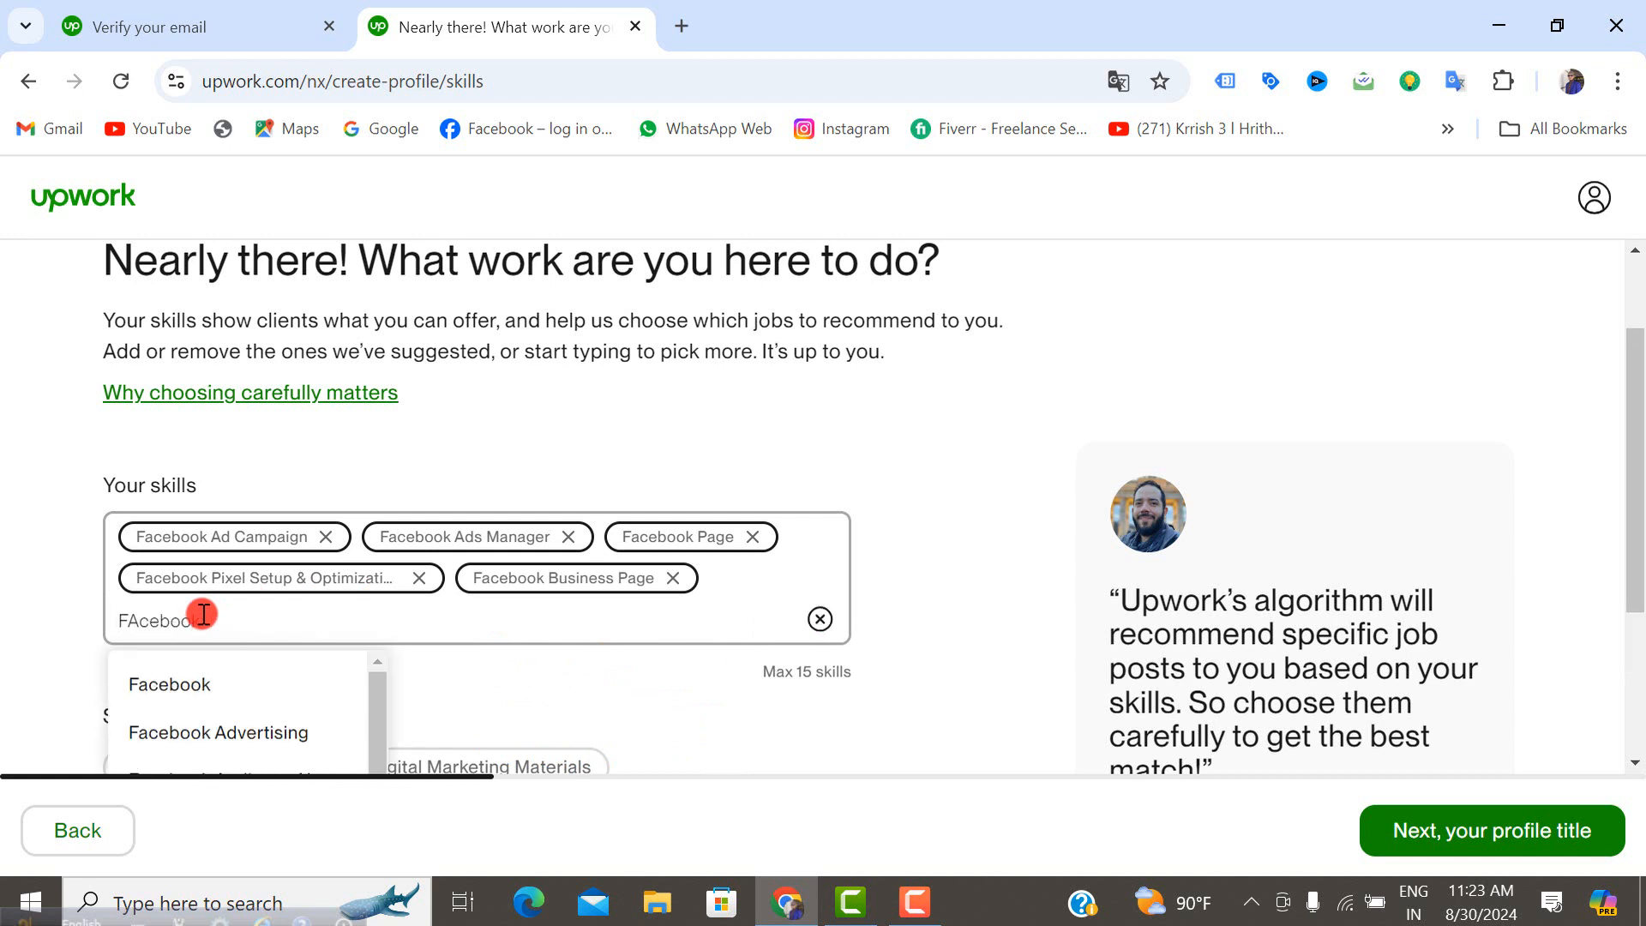
scroll(249, 712, down, 3)
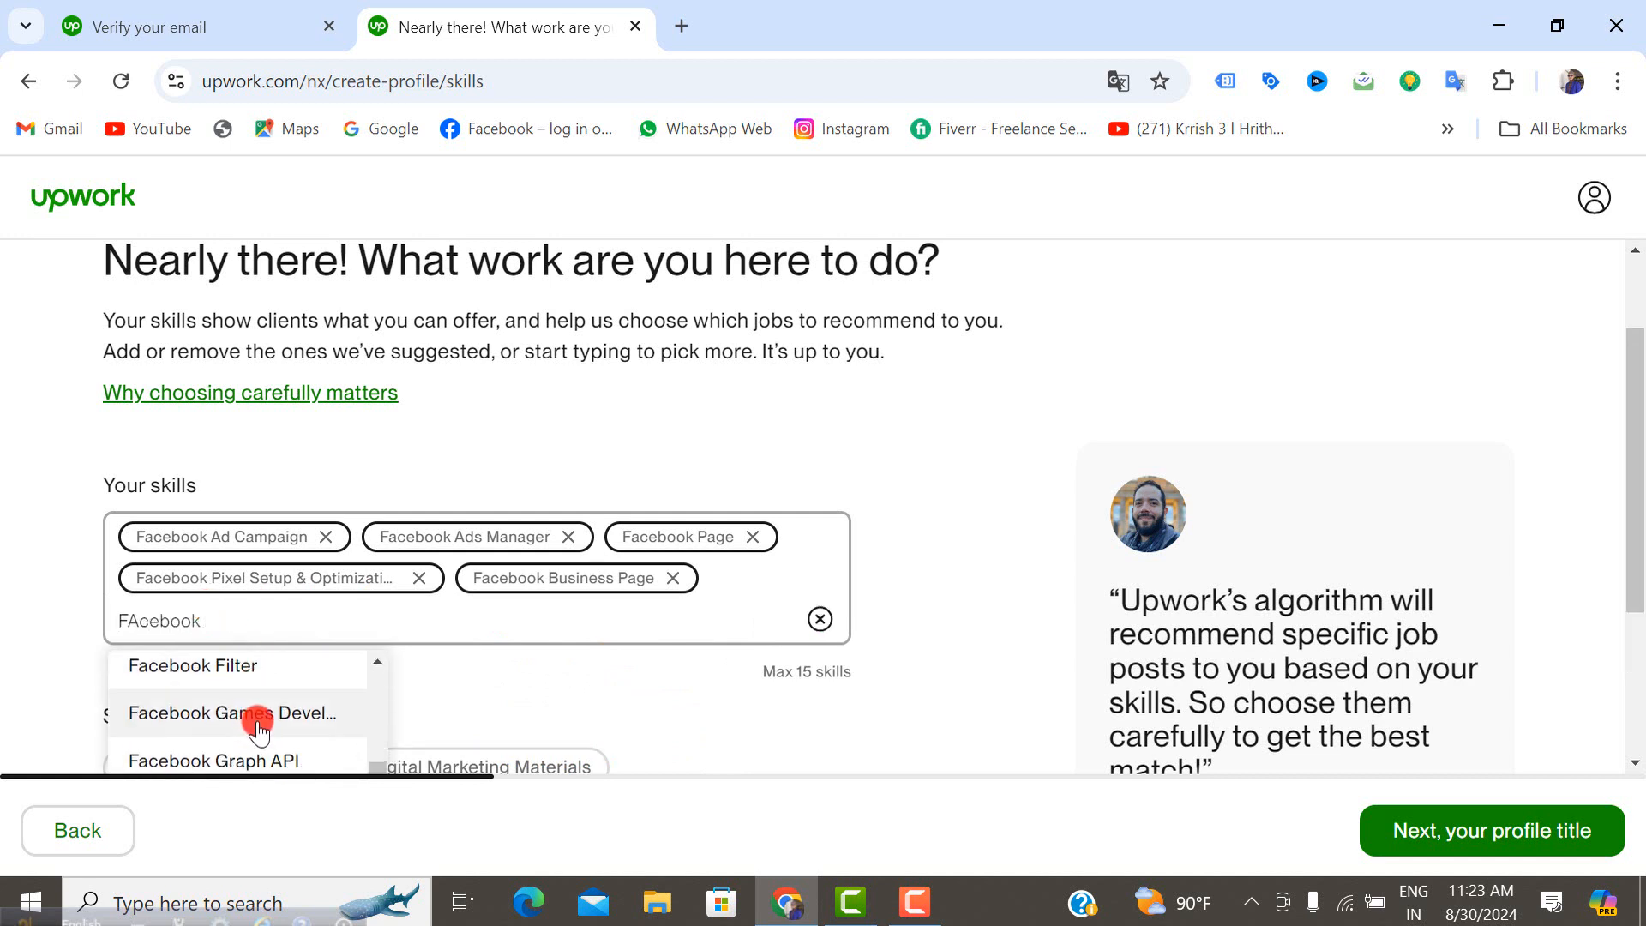
scroll(258, 729, down, 5)
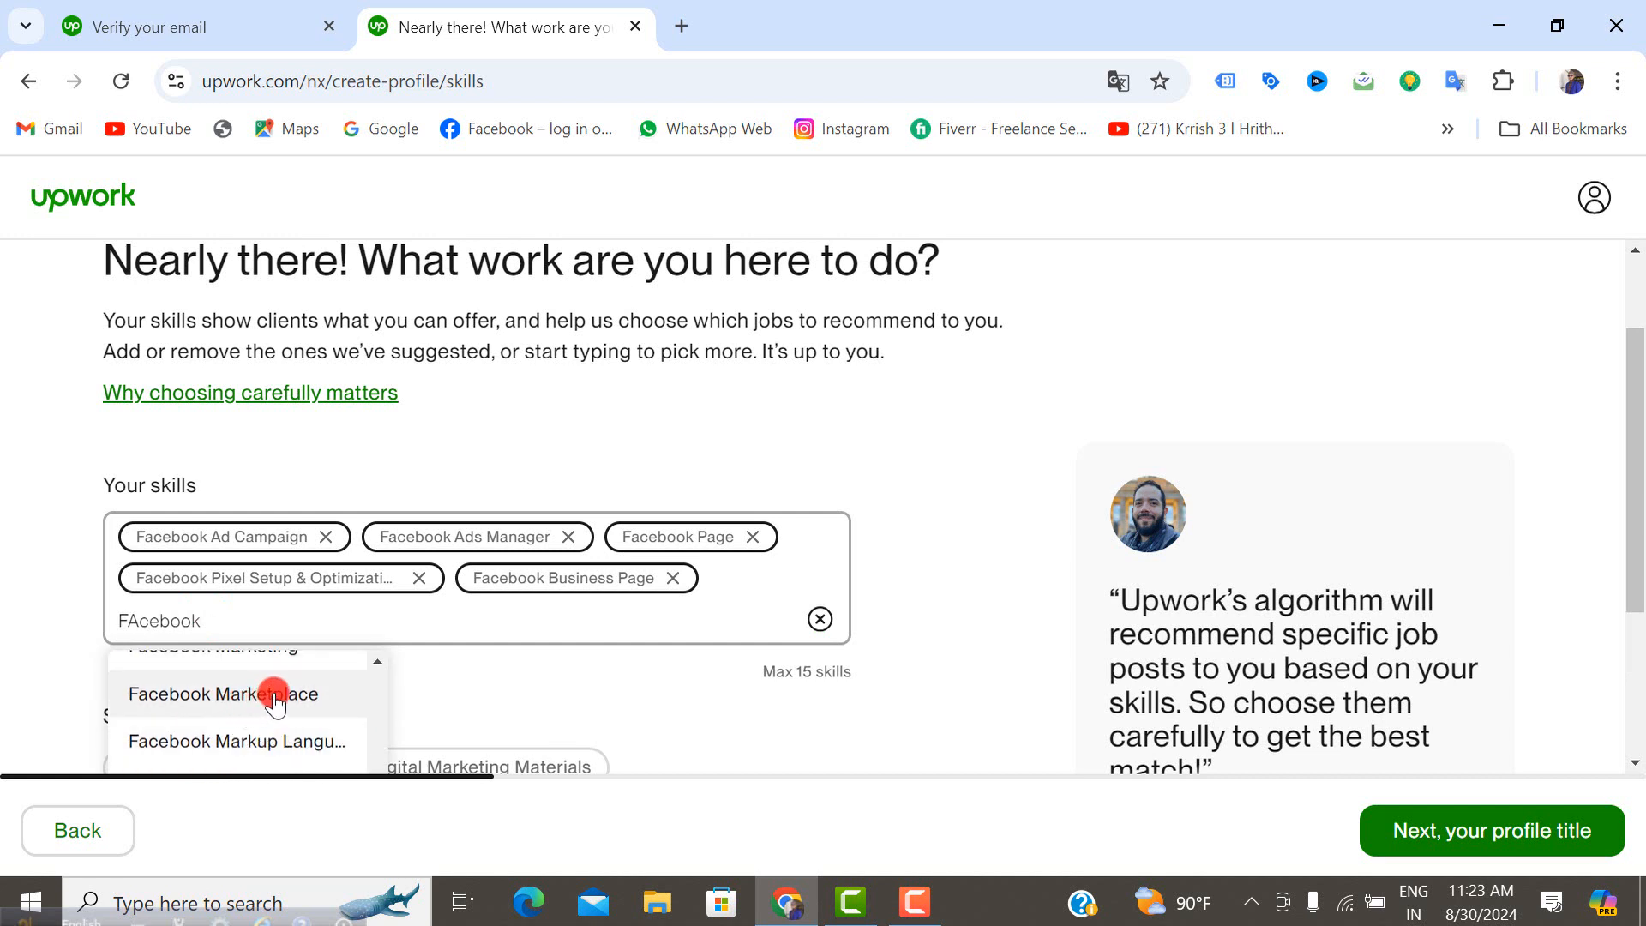
click(274, 701)
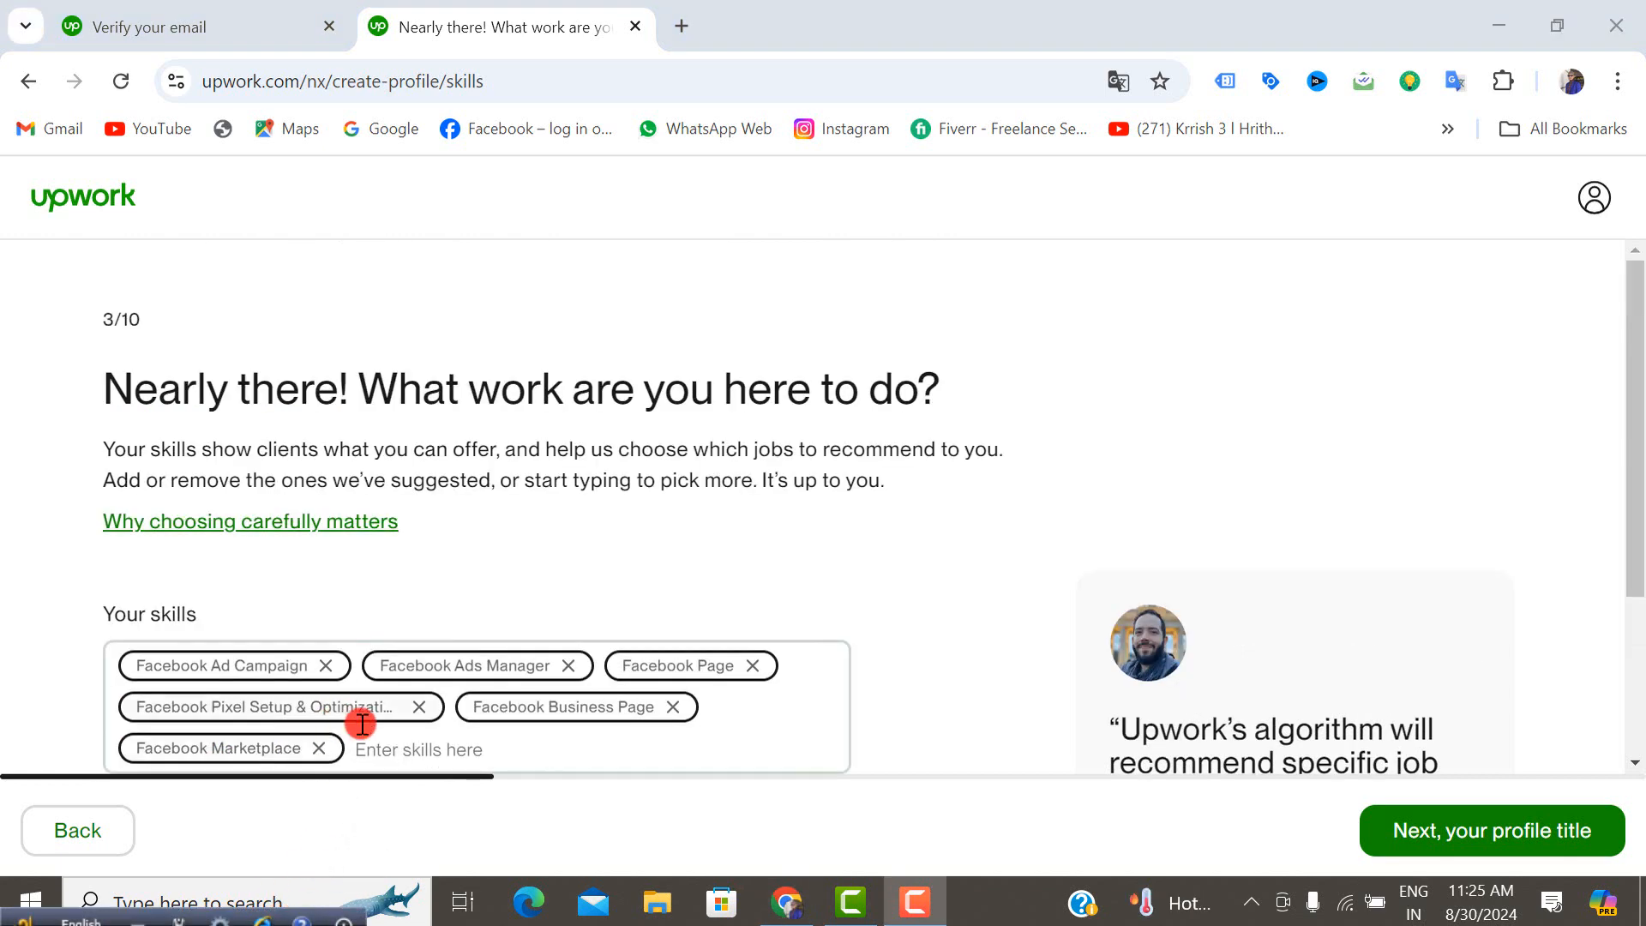
- Add YouTube Ads and YouTube Marketing to the skills
click(373, 748)
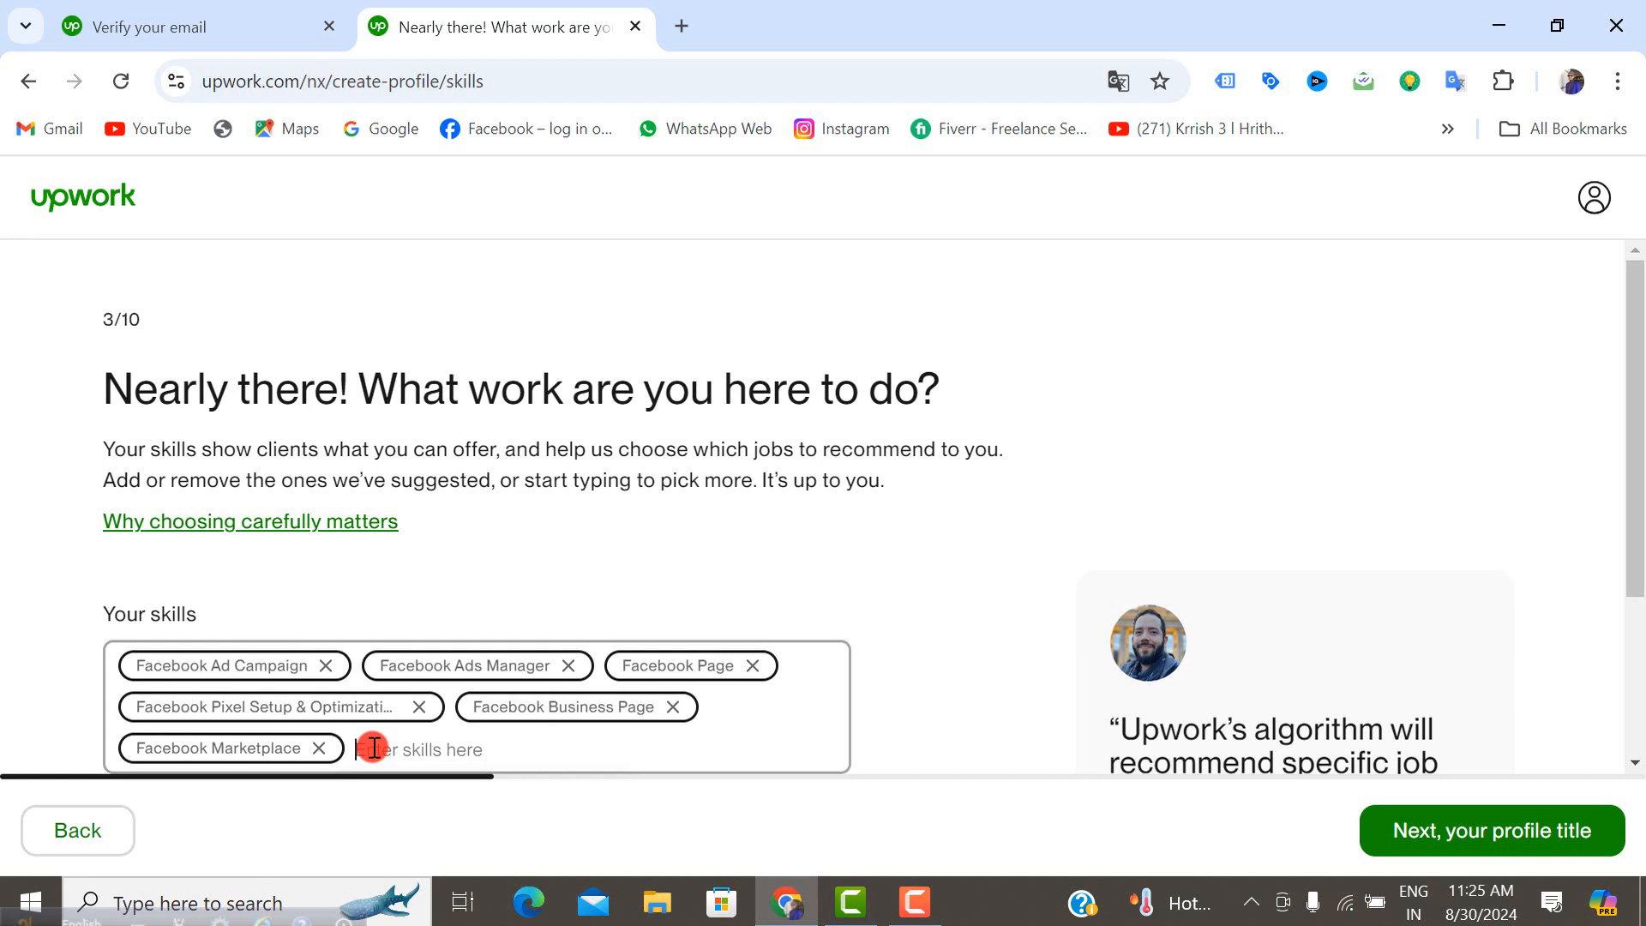
text(Youtube)
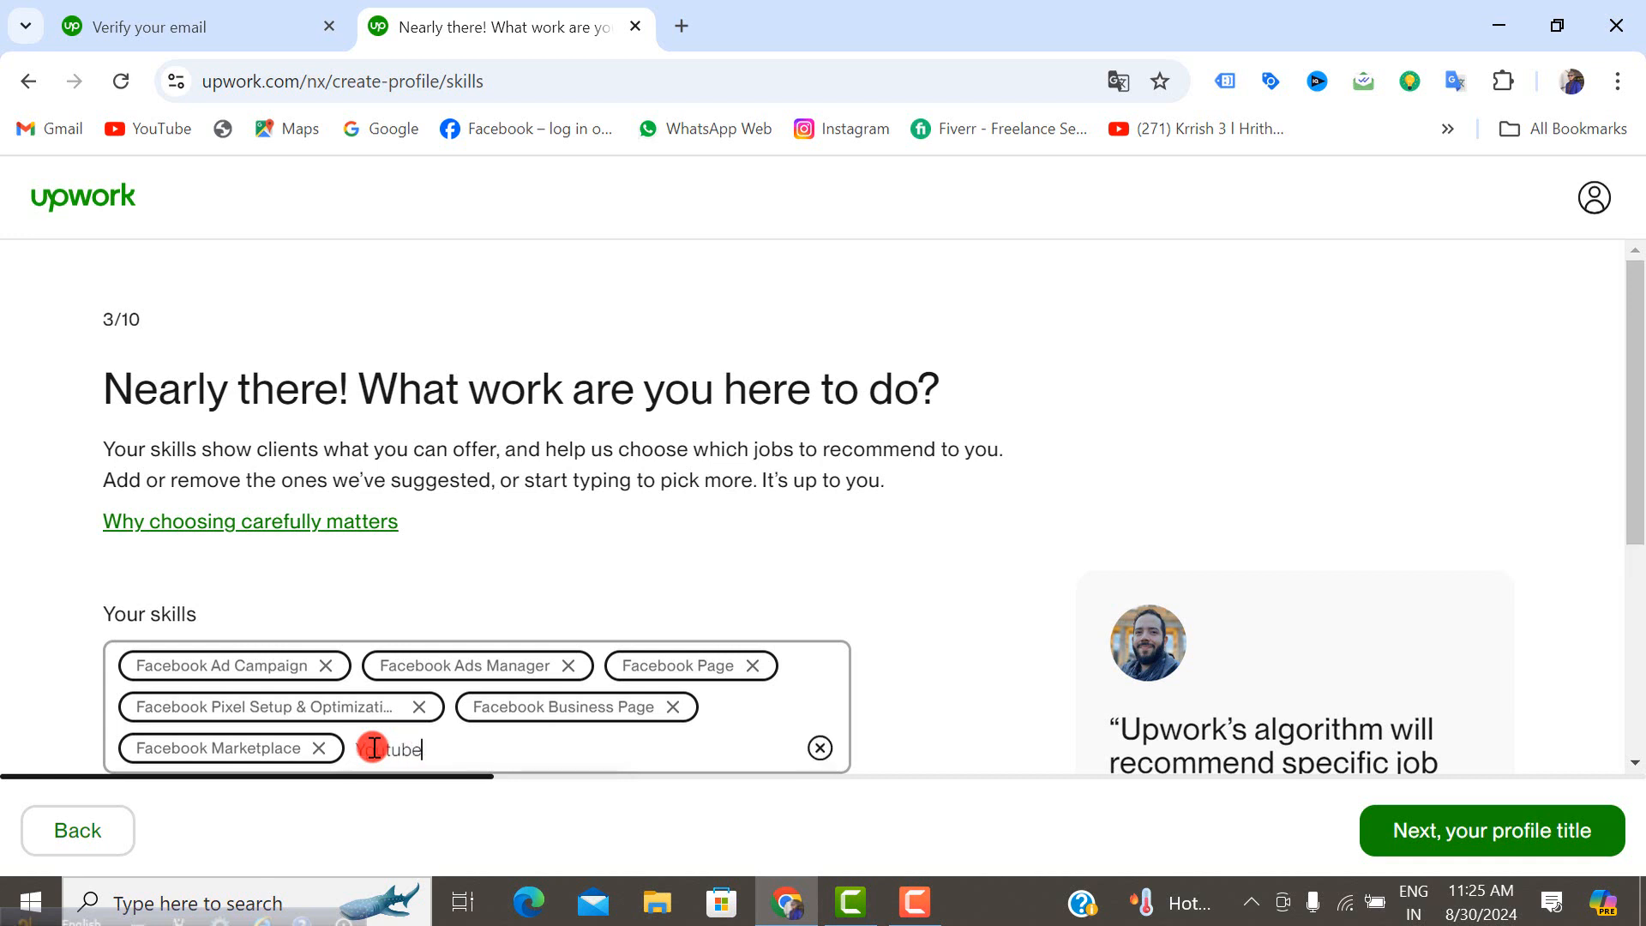
scroll(477, 720, down, 2)
scroll(469, 690, down, 2)
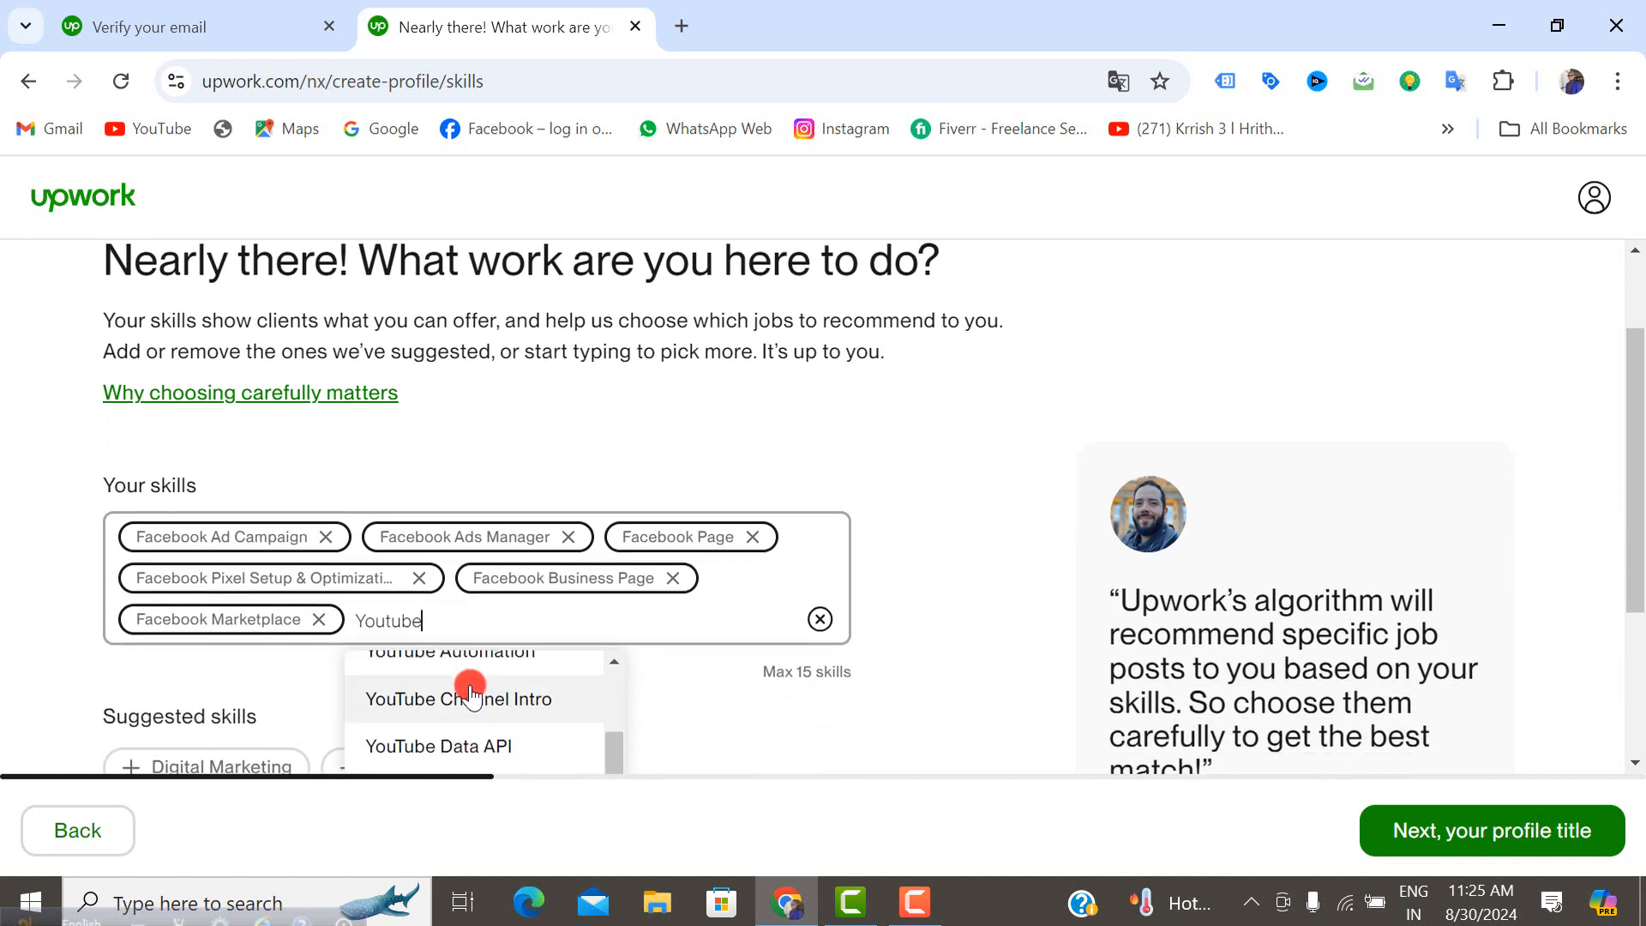
scroll(469, 686, up, 2)
click(466, 727)
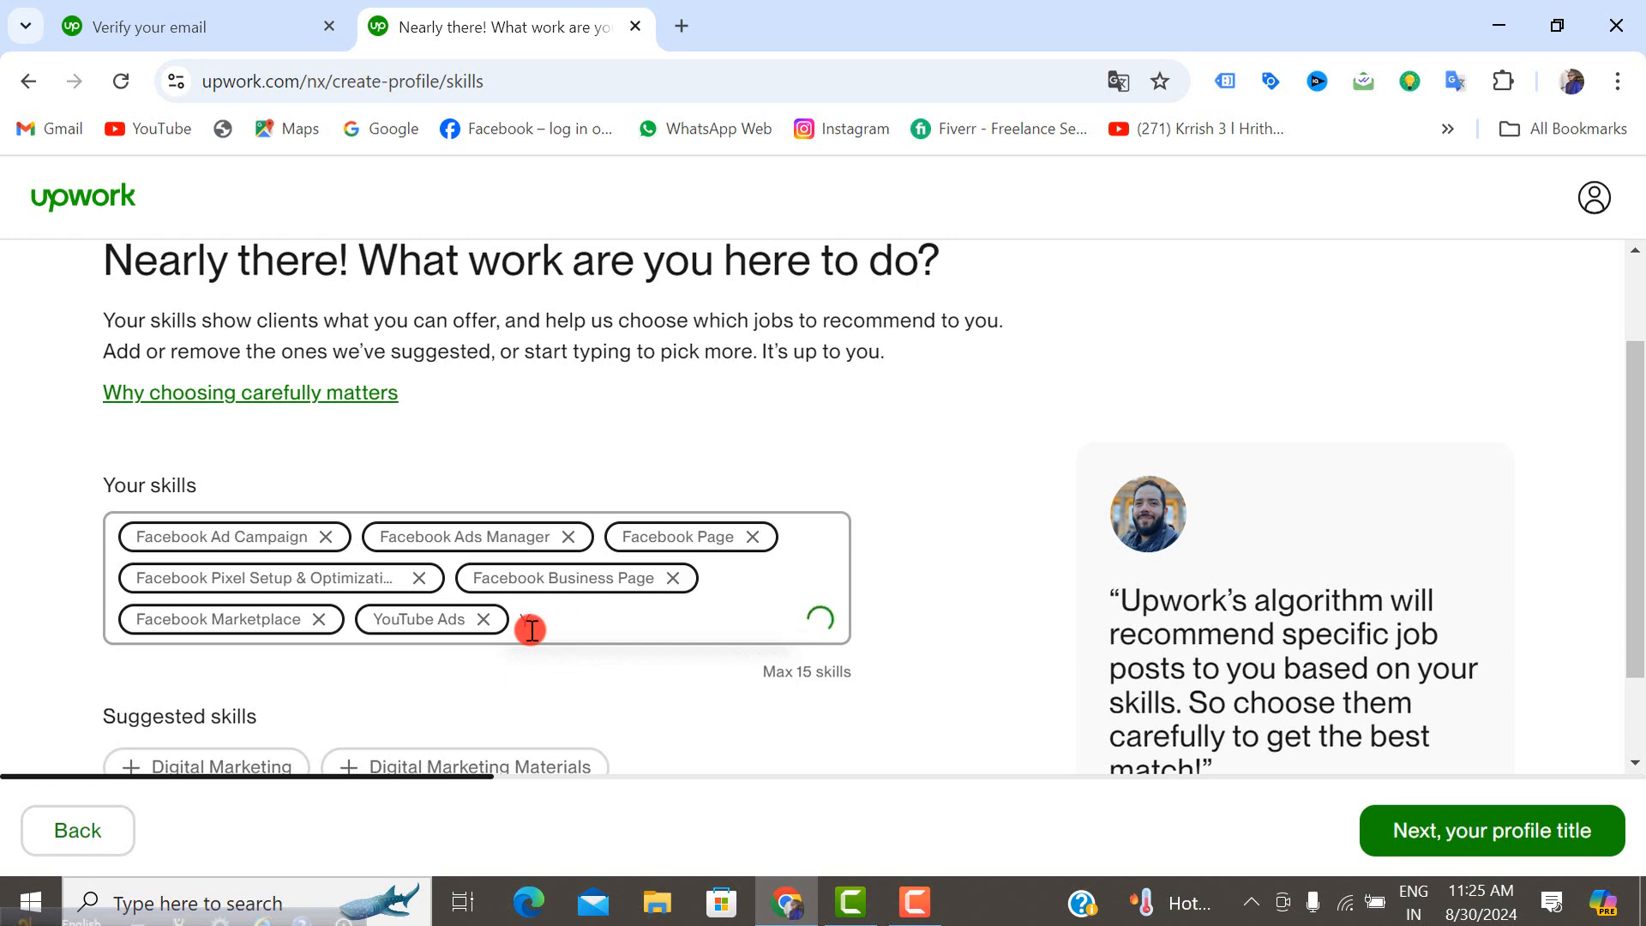
text(tu)
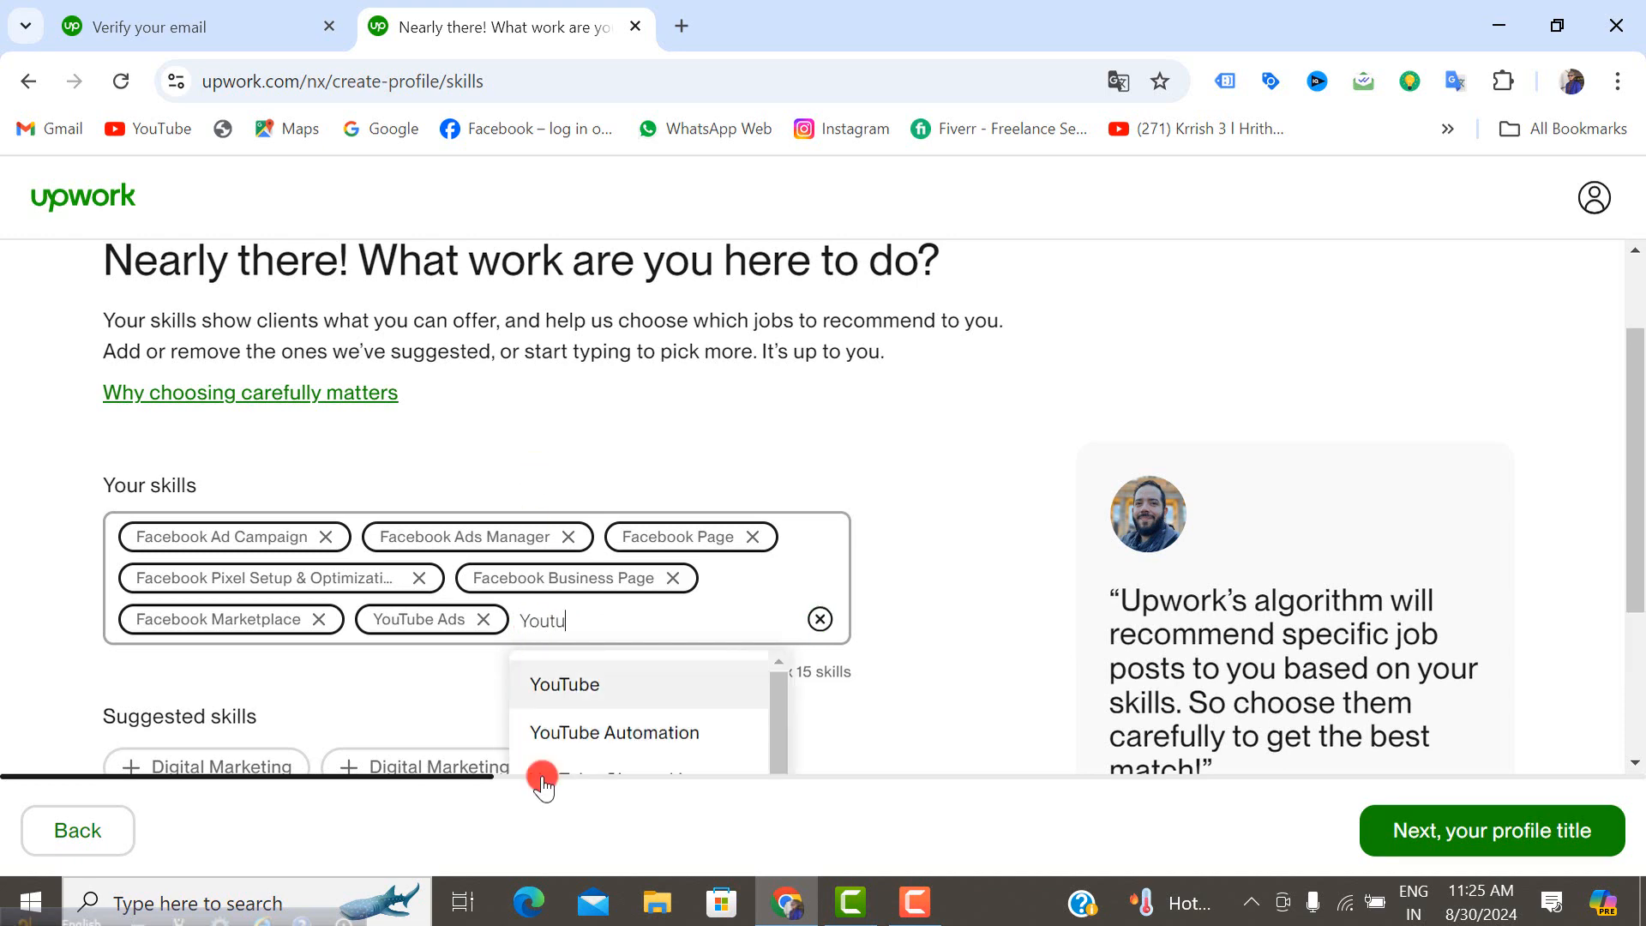
scroll(681, 579, down, 3)
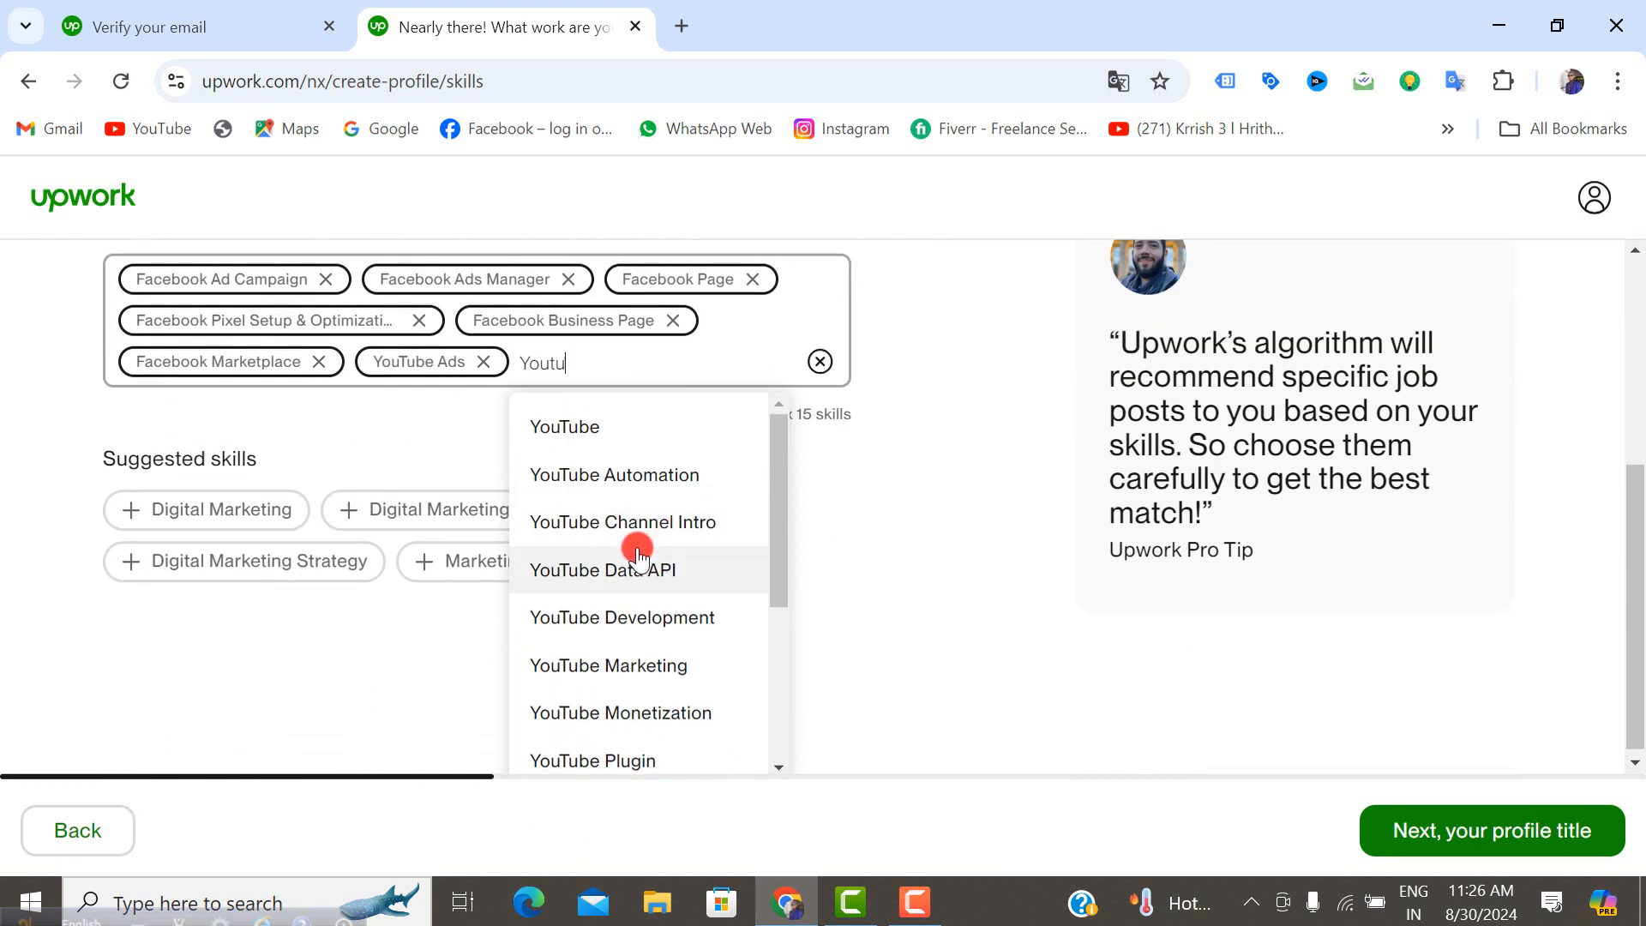
click(636, 668)
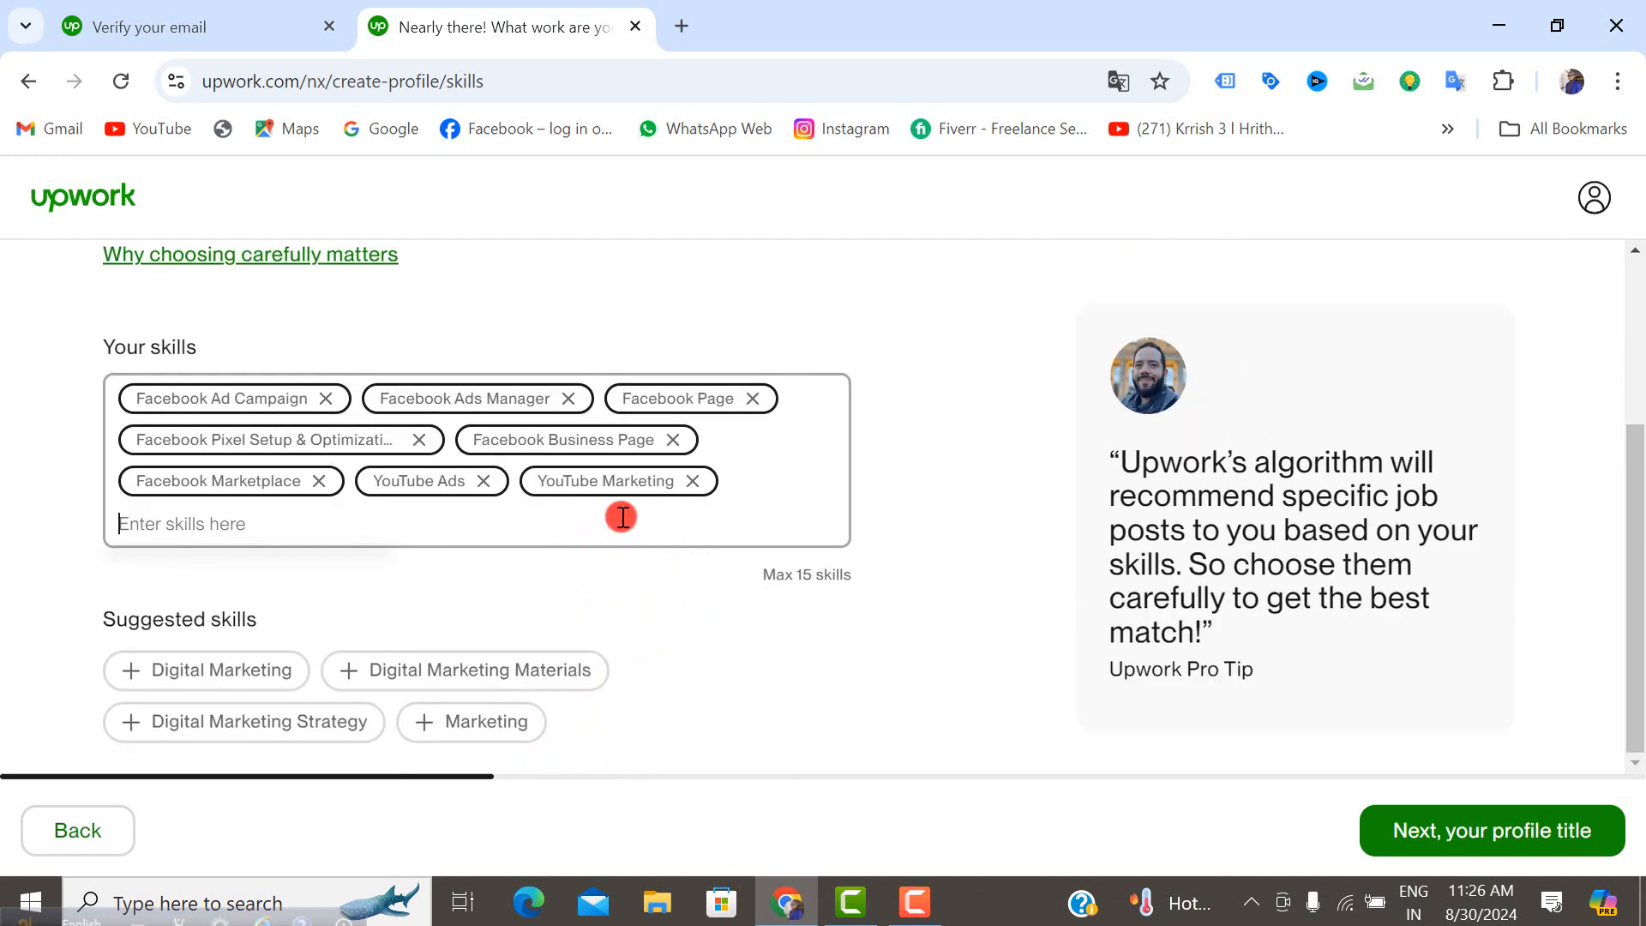
- Add YouTube SEO and YouTube Video, correcting the misspelled 'Youtube' search
text(Yo)
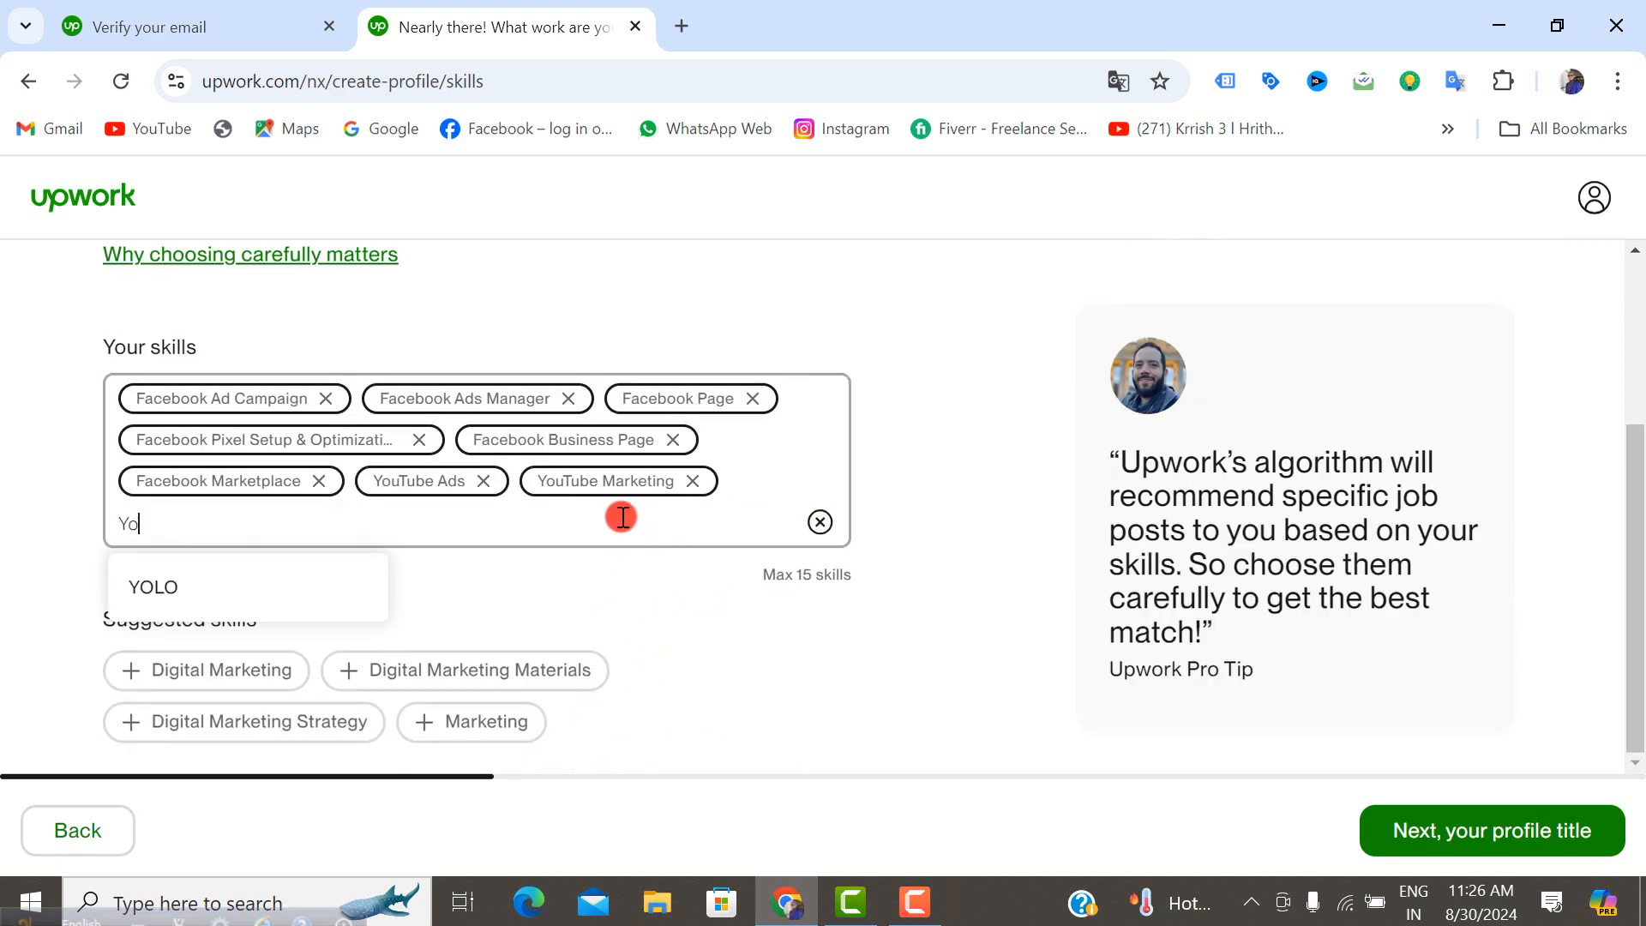
text(utube)
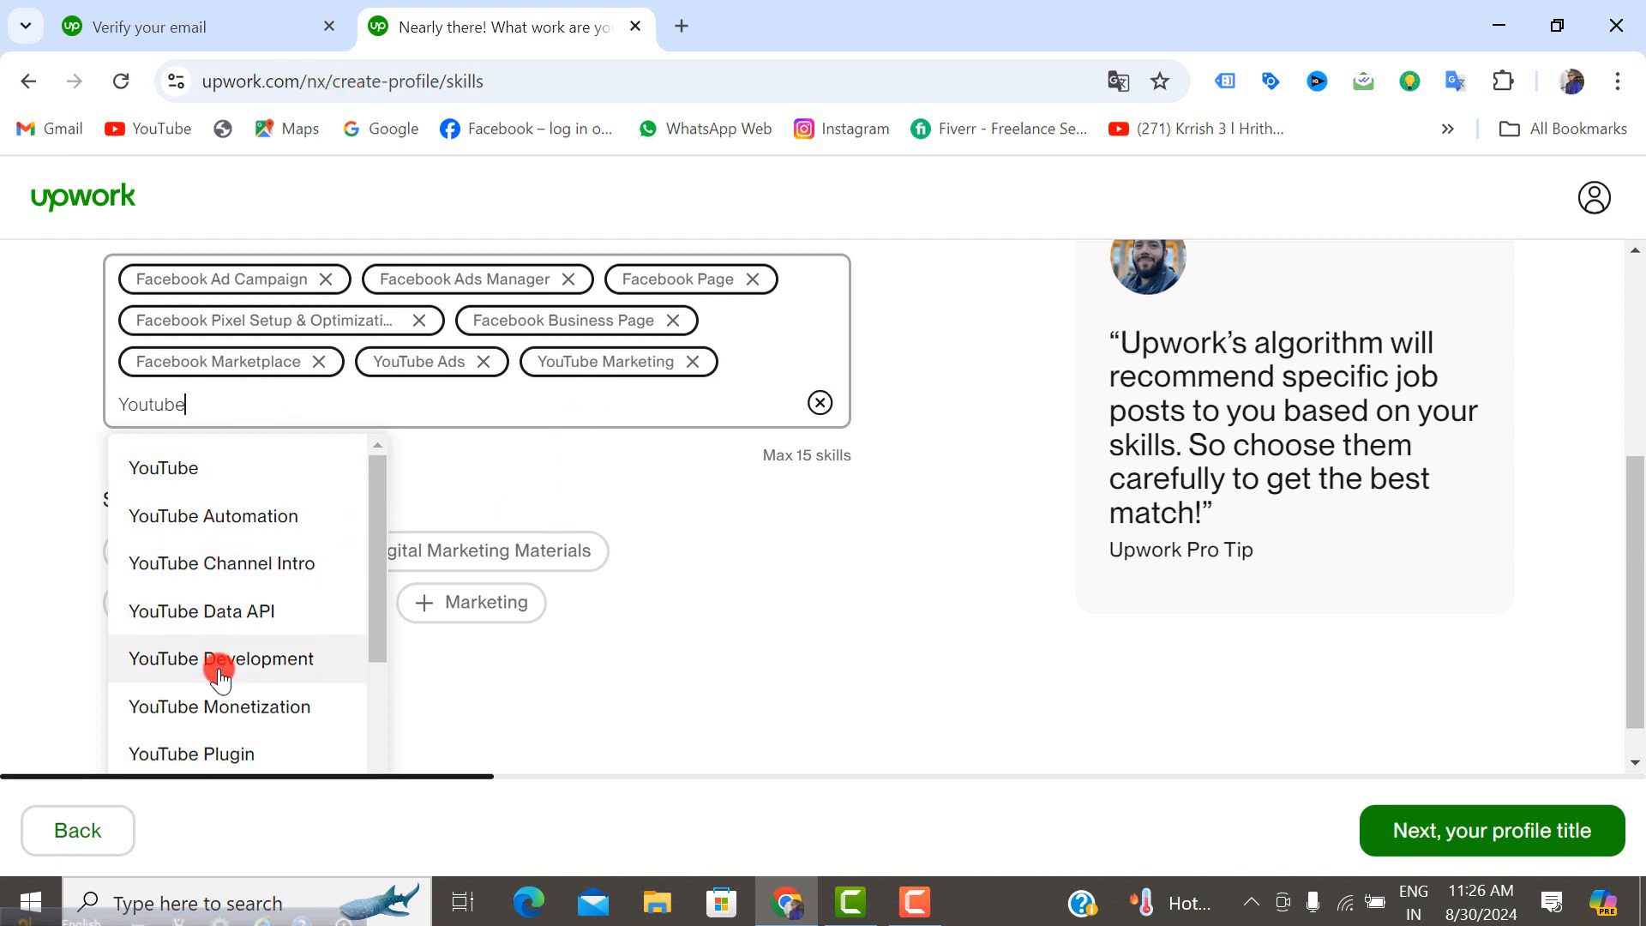
scroll(223, 686, down, 2)
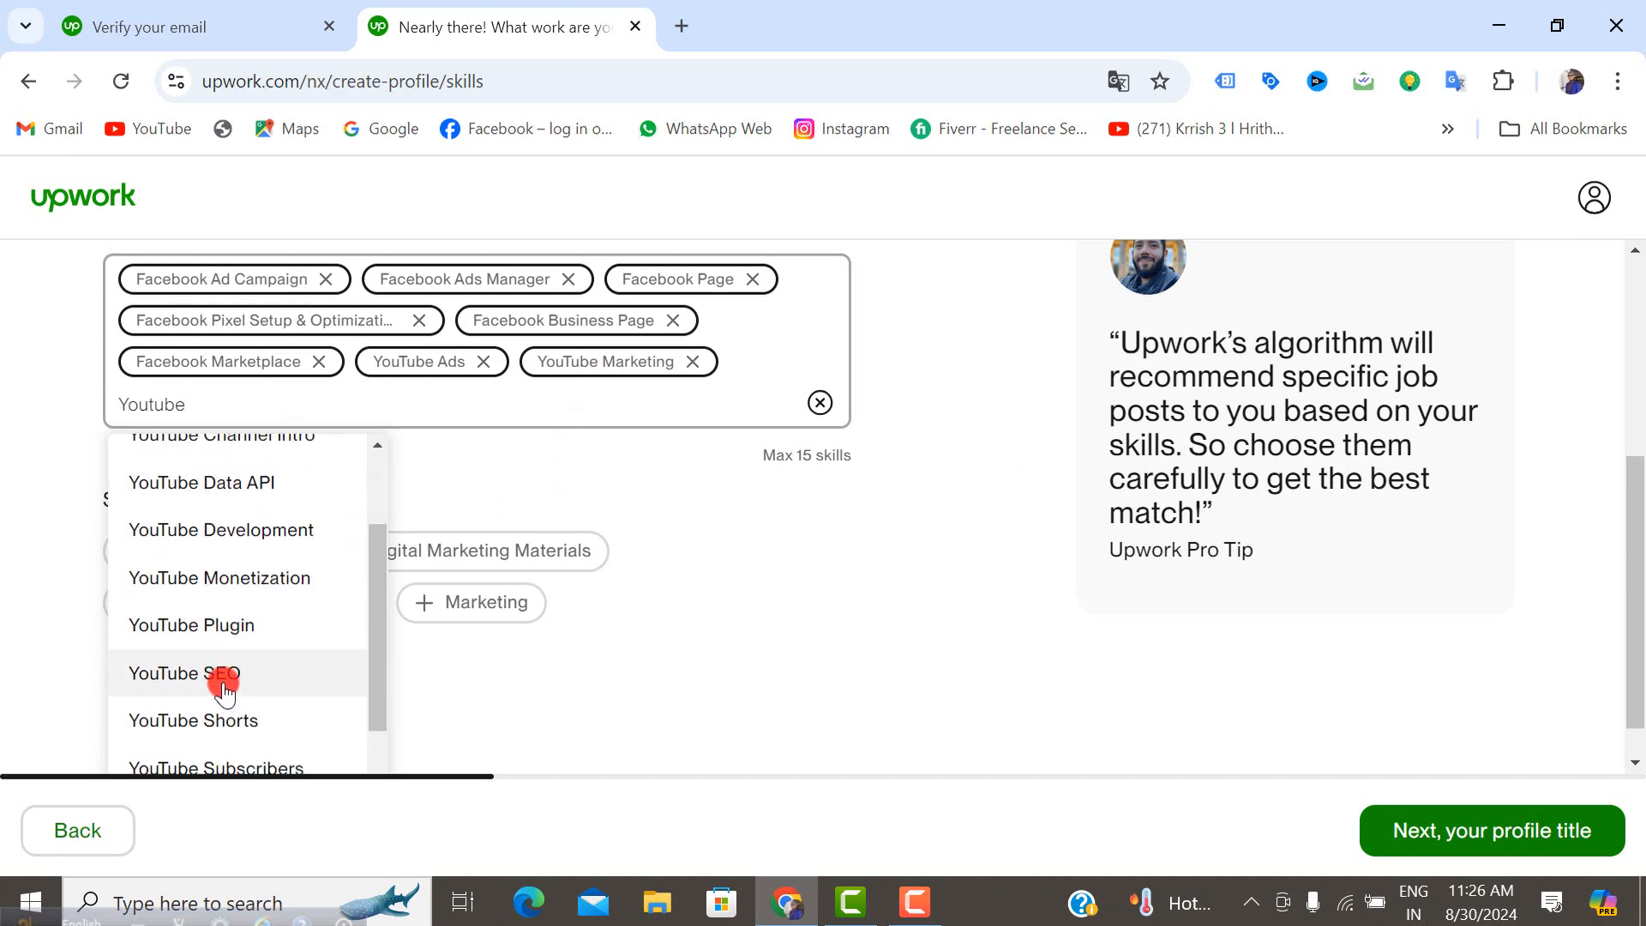
click(225, 681)
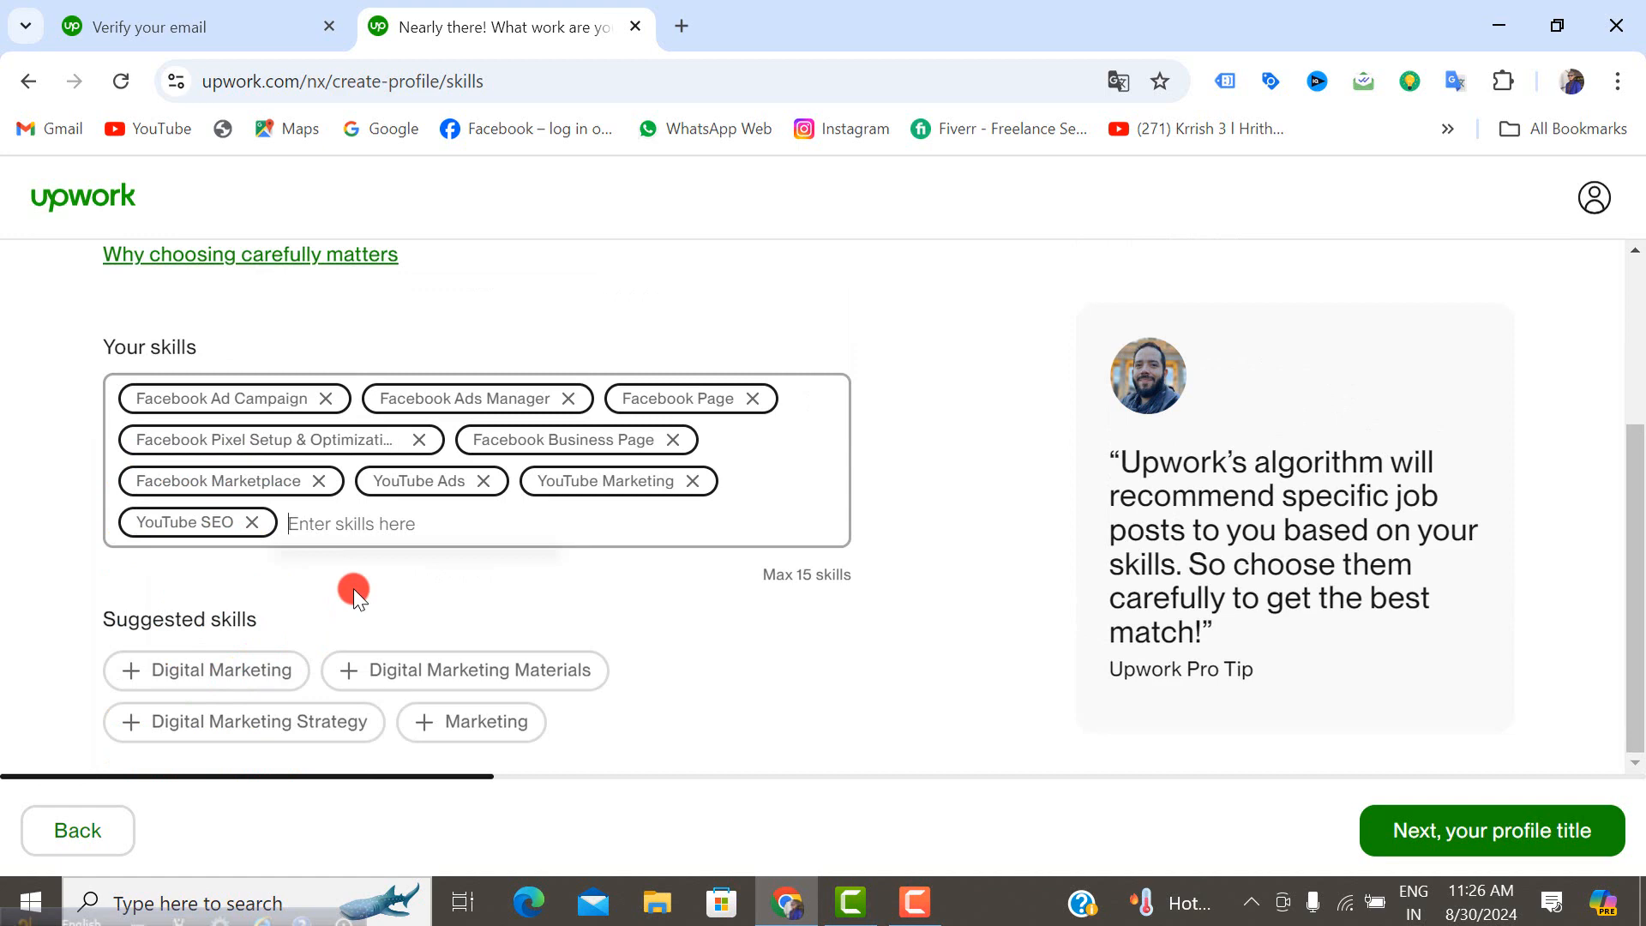
text(Y)
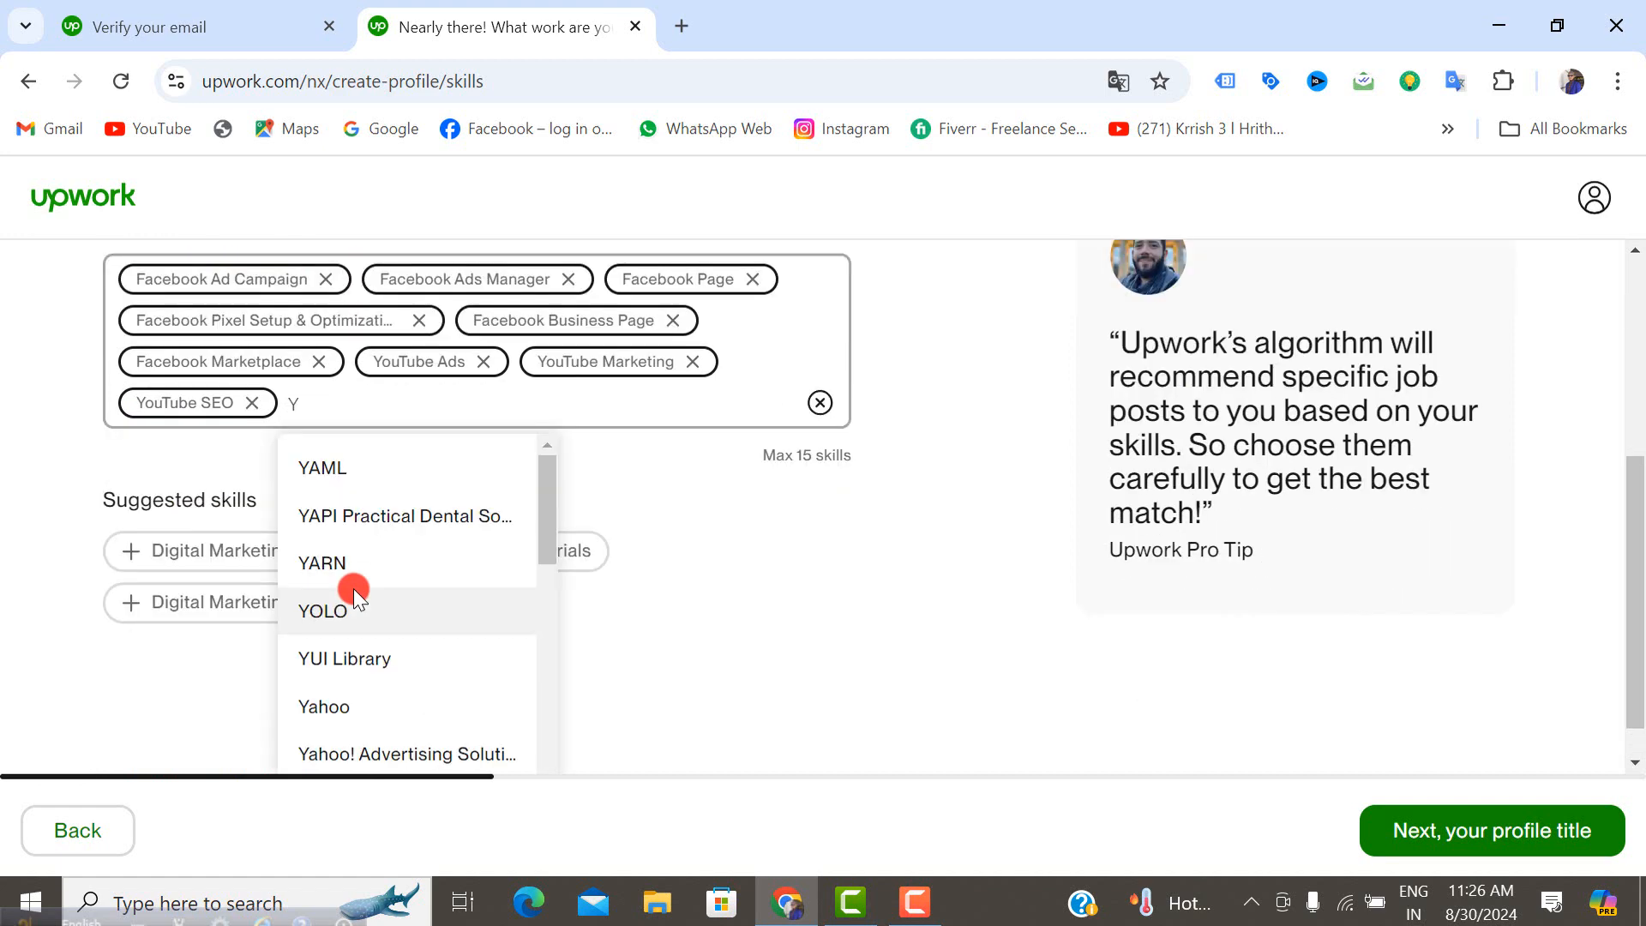
text(ouy)
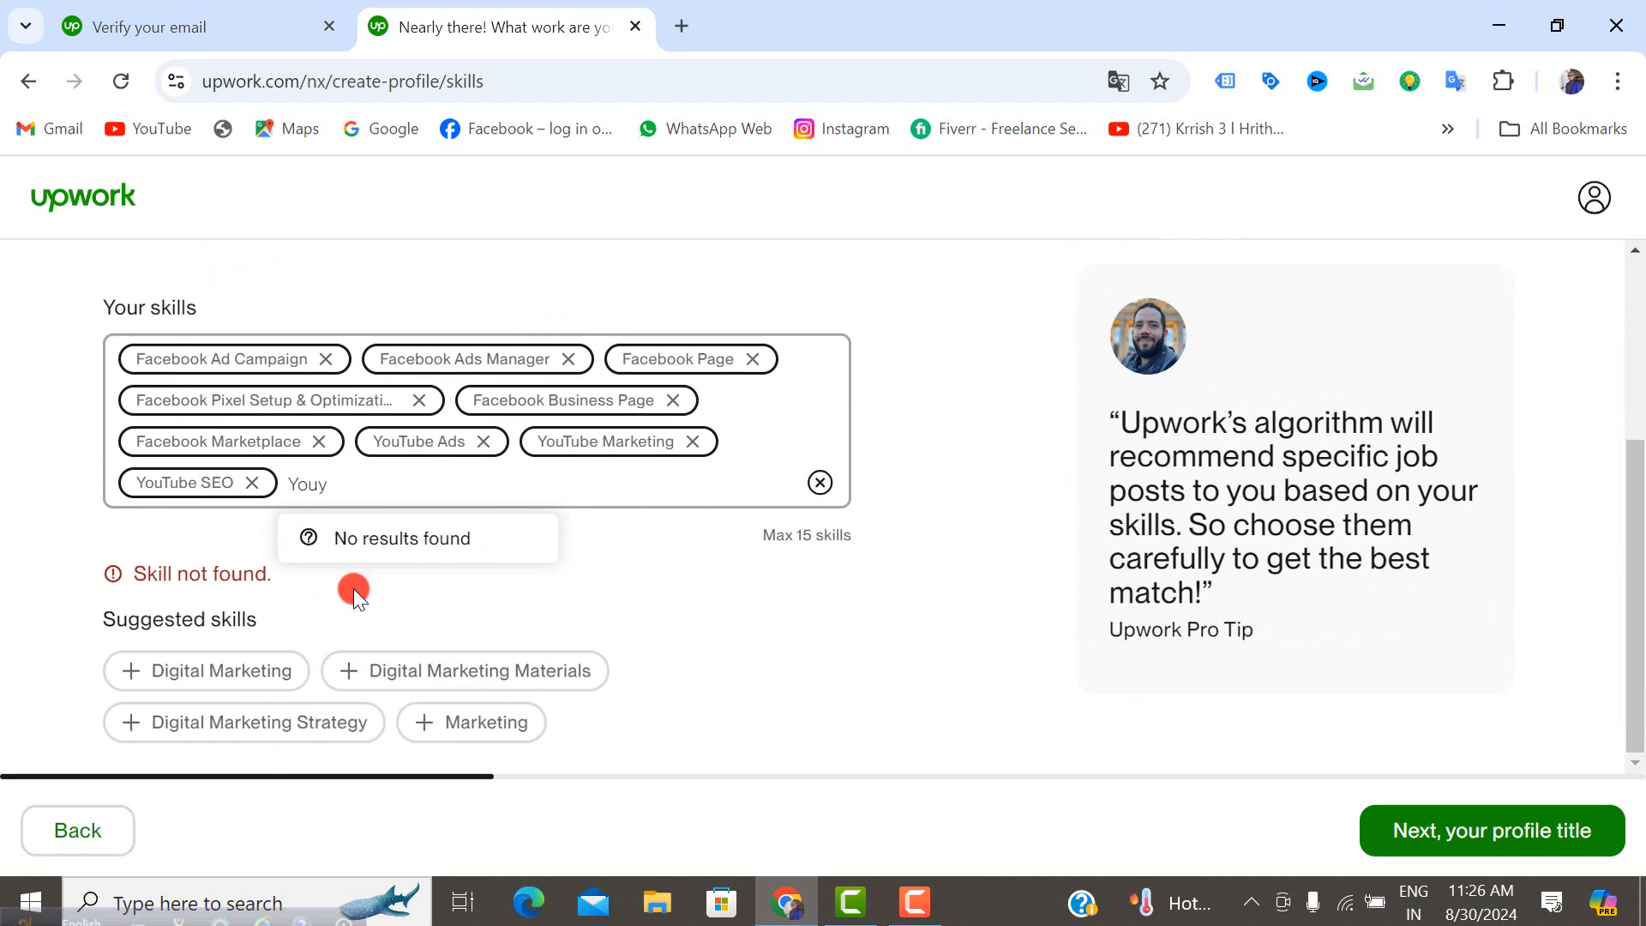
key(BackSpace)
text(ubr)
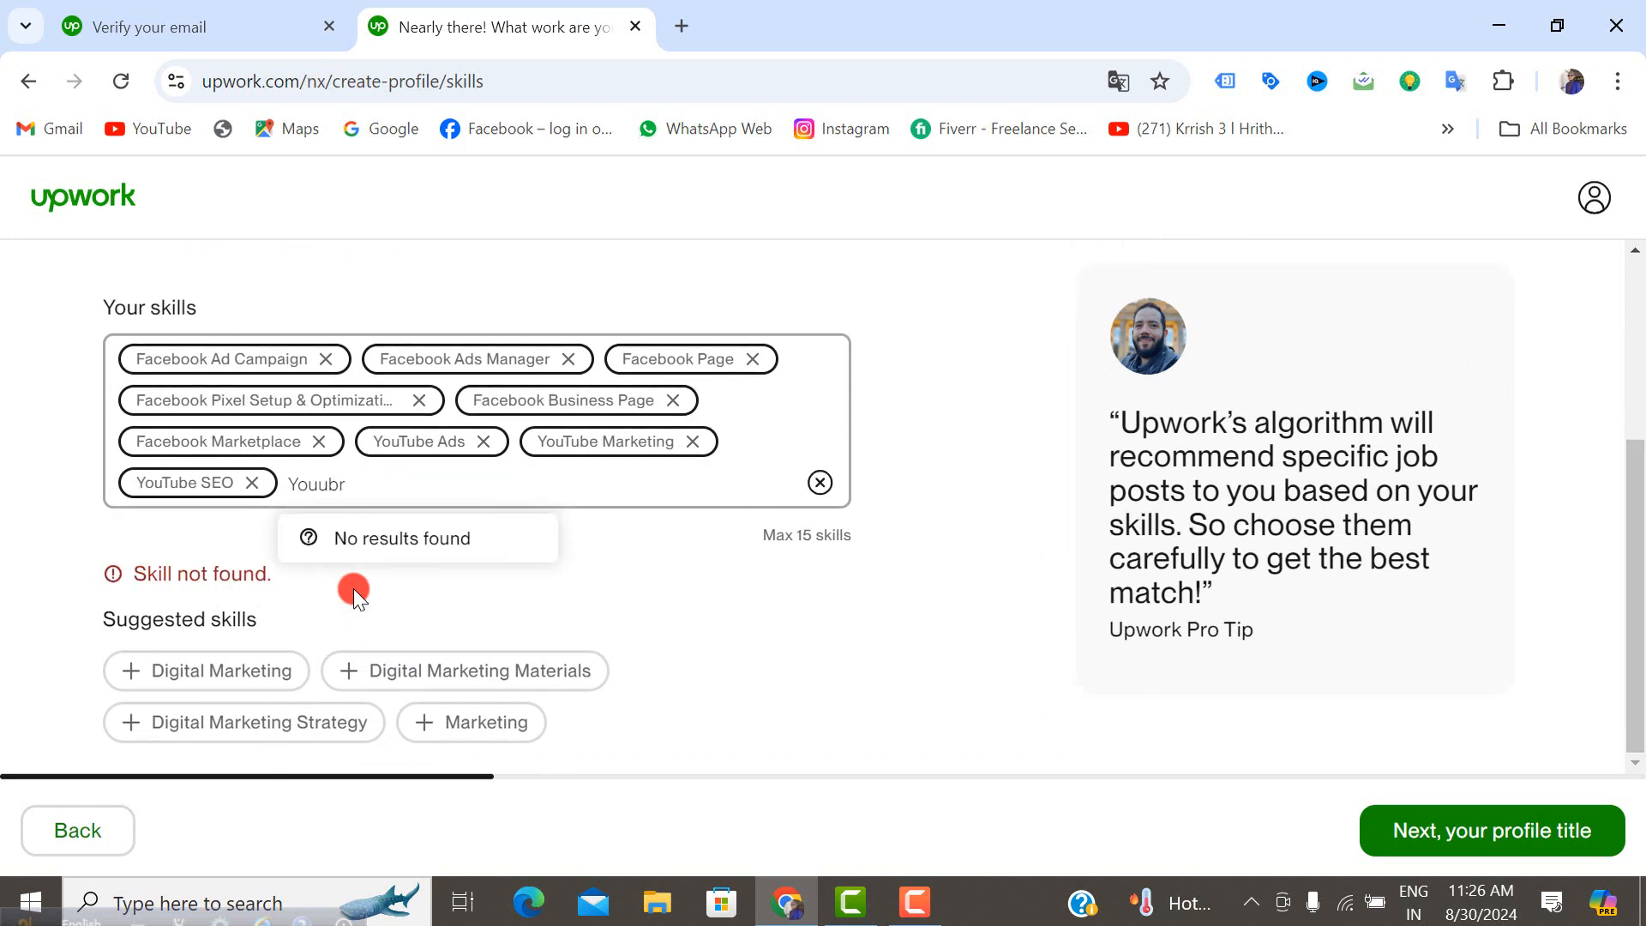
key(BackSpace)
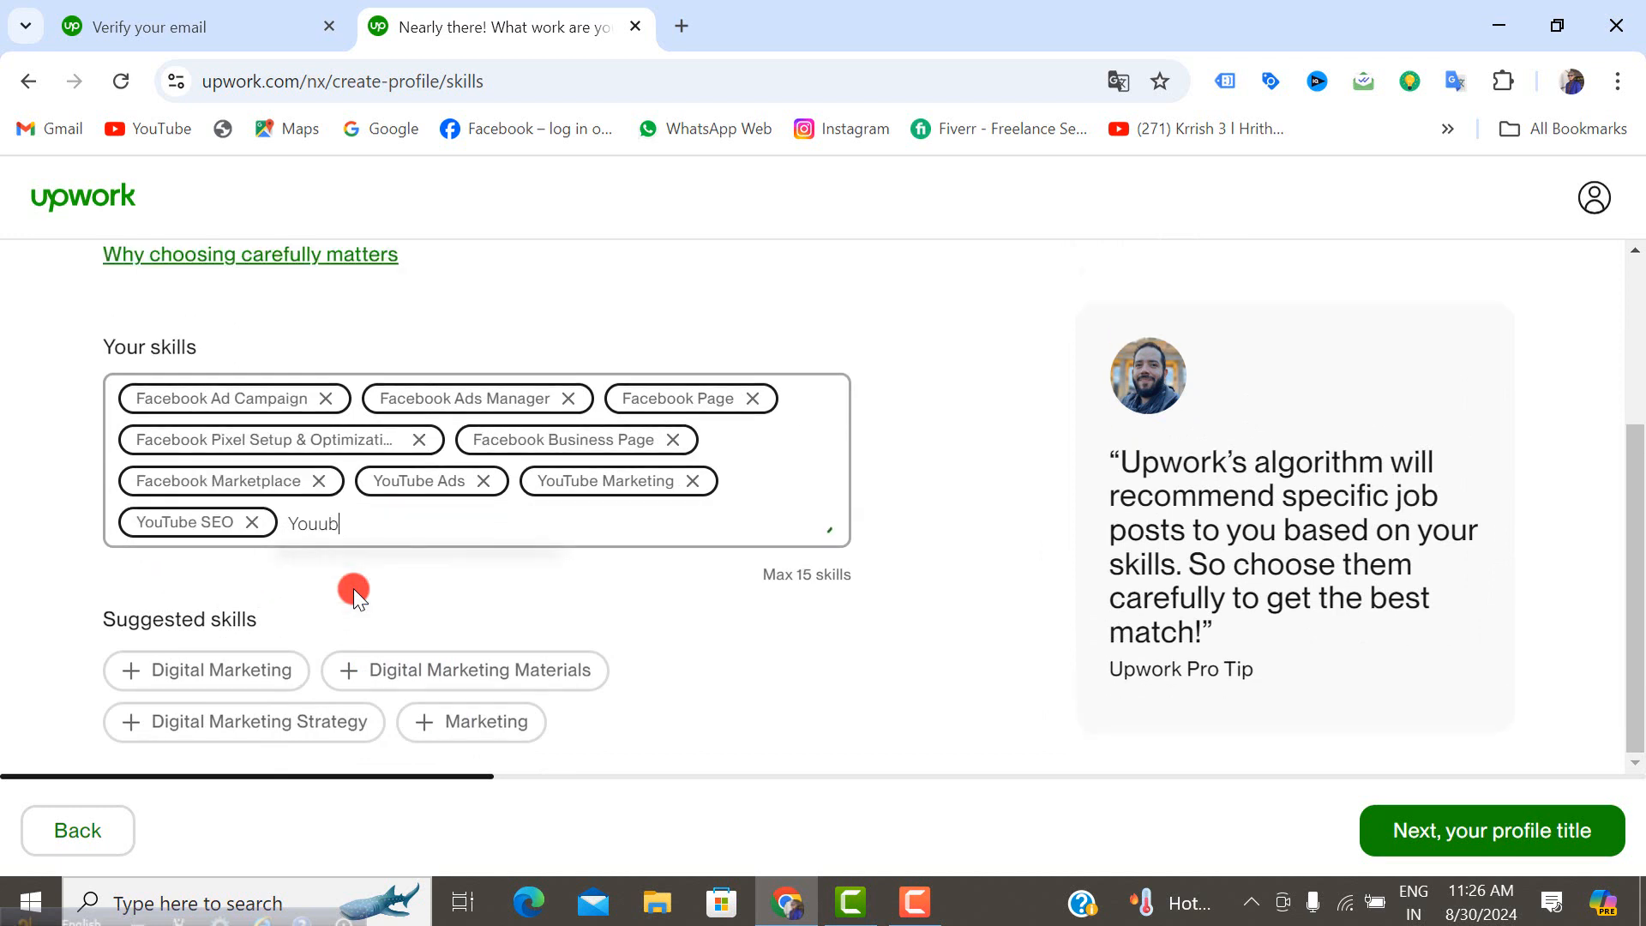
text(e)
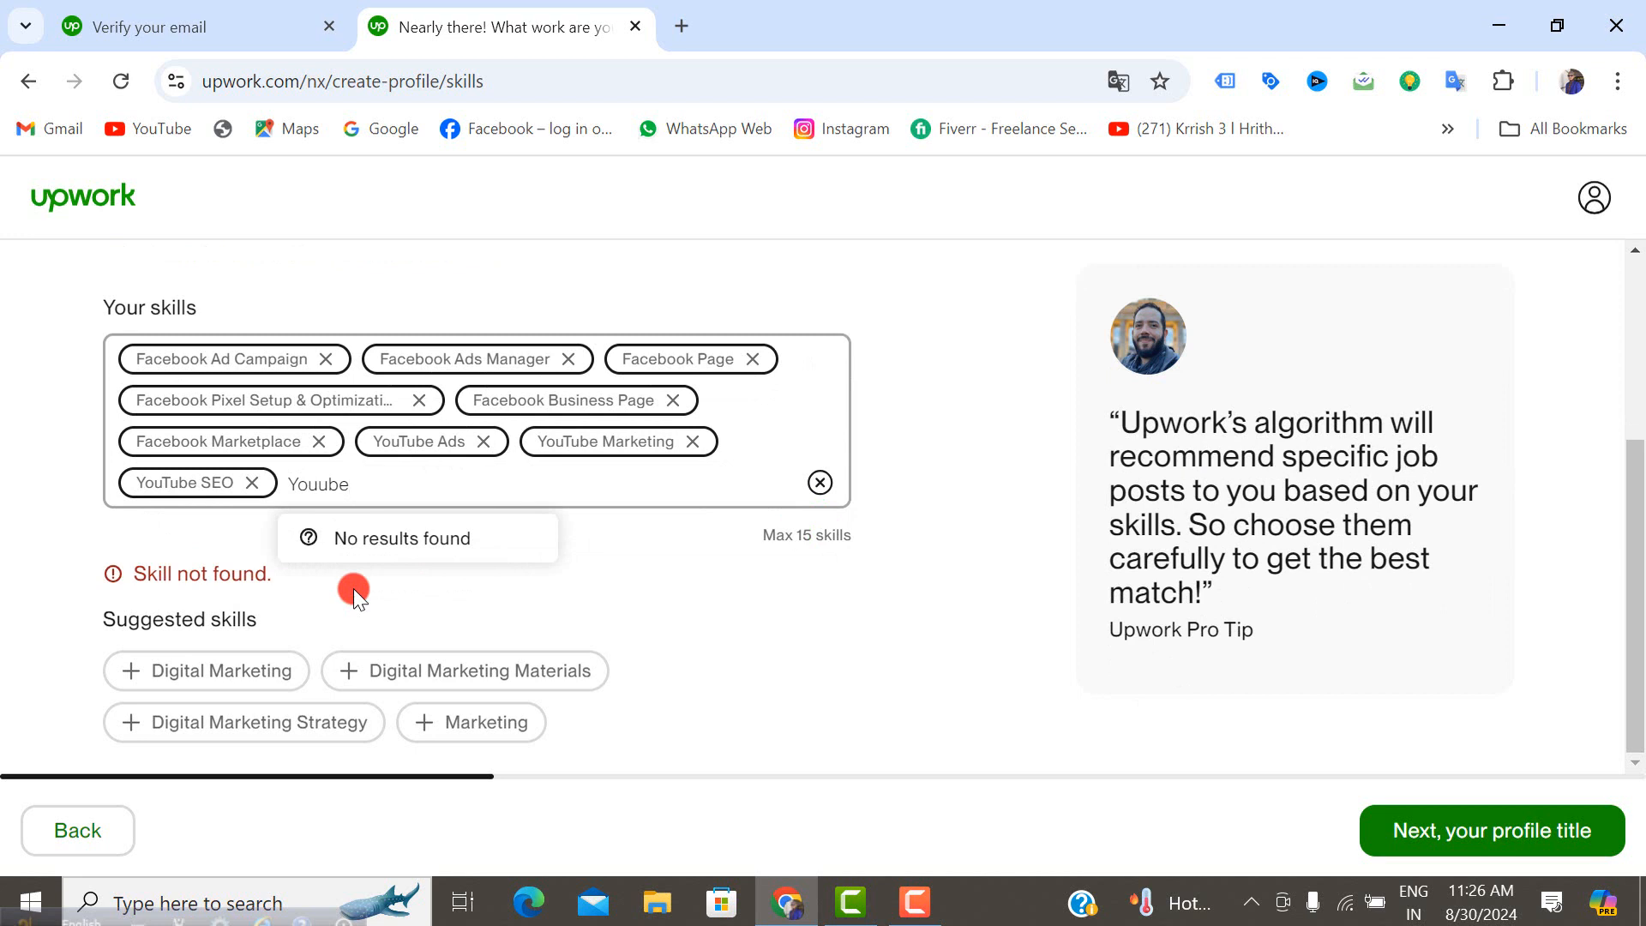
click(318, 489)
text(t)
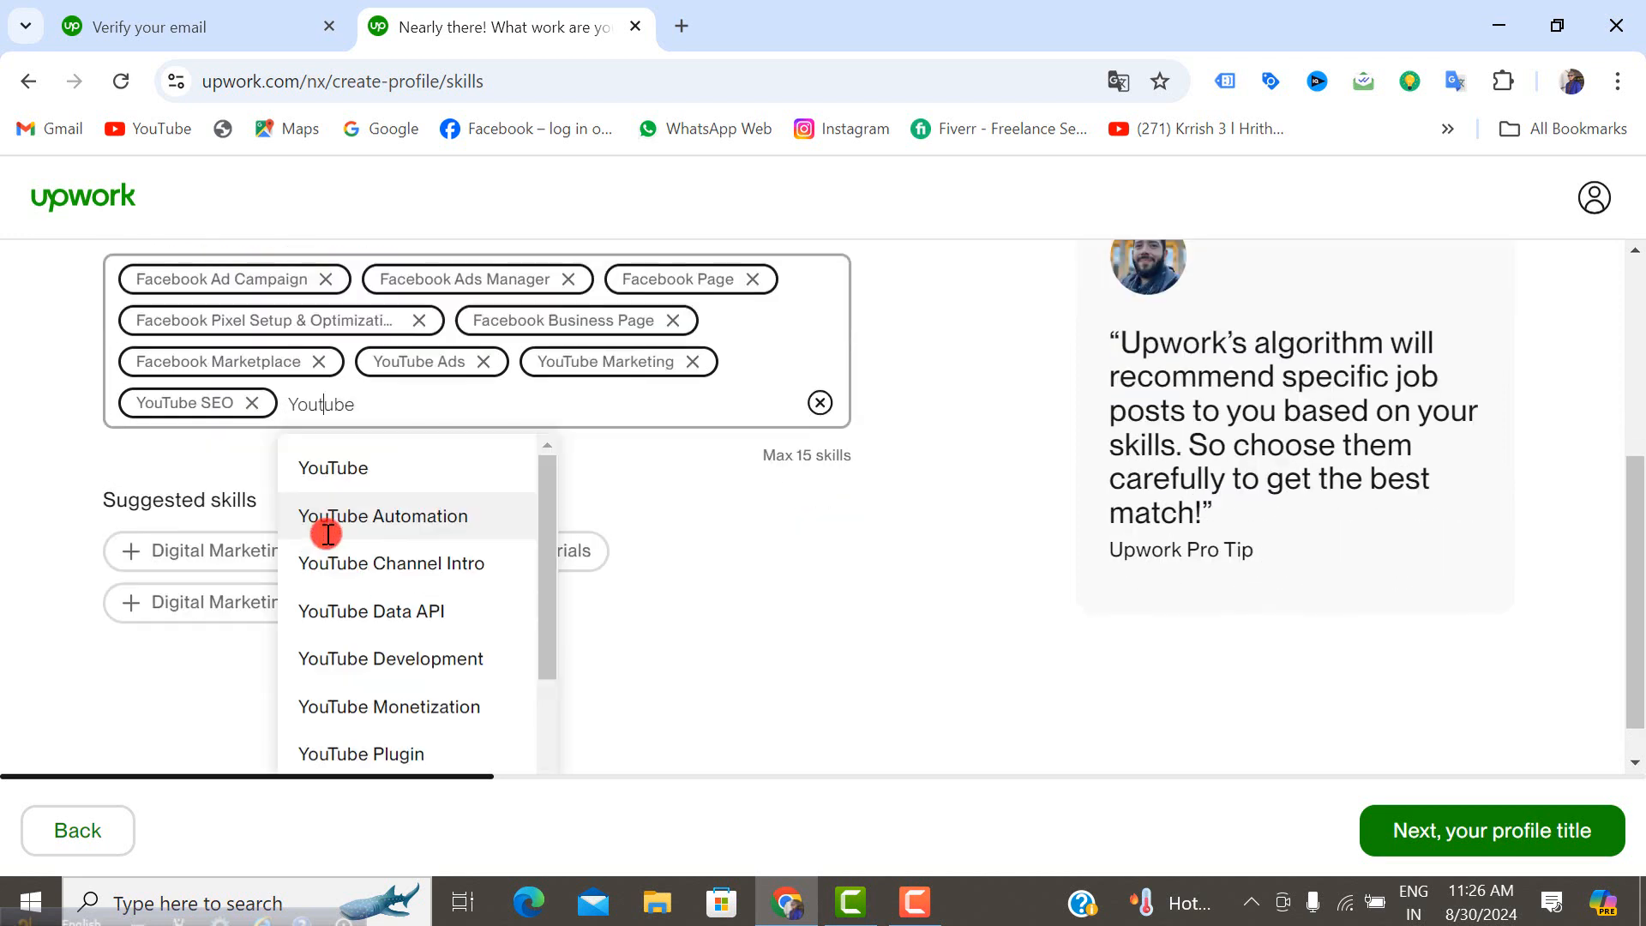
scroll(386, 662, down, 3)
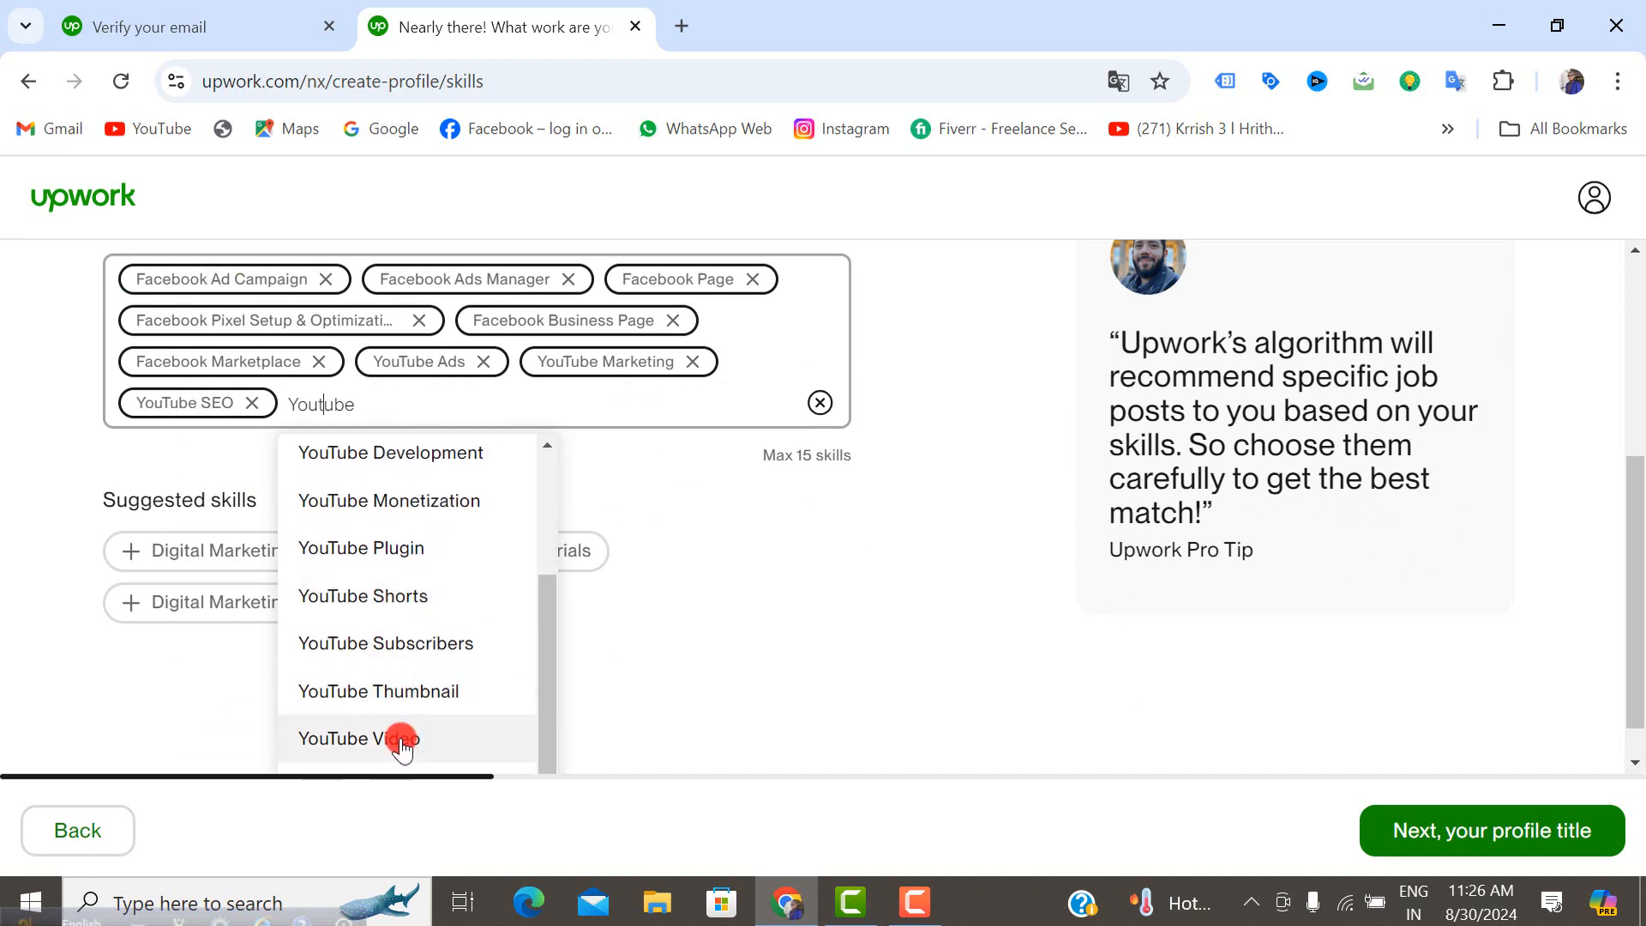
click(405, 741)
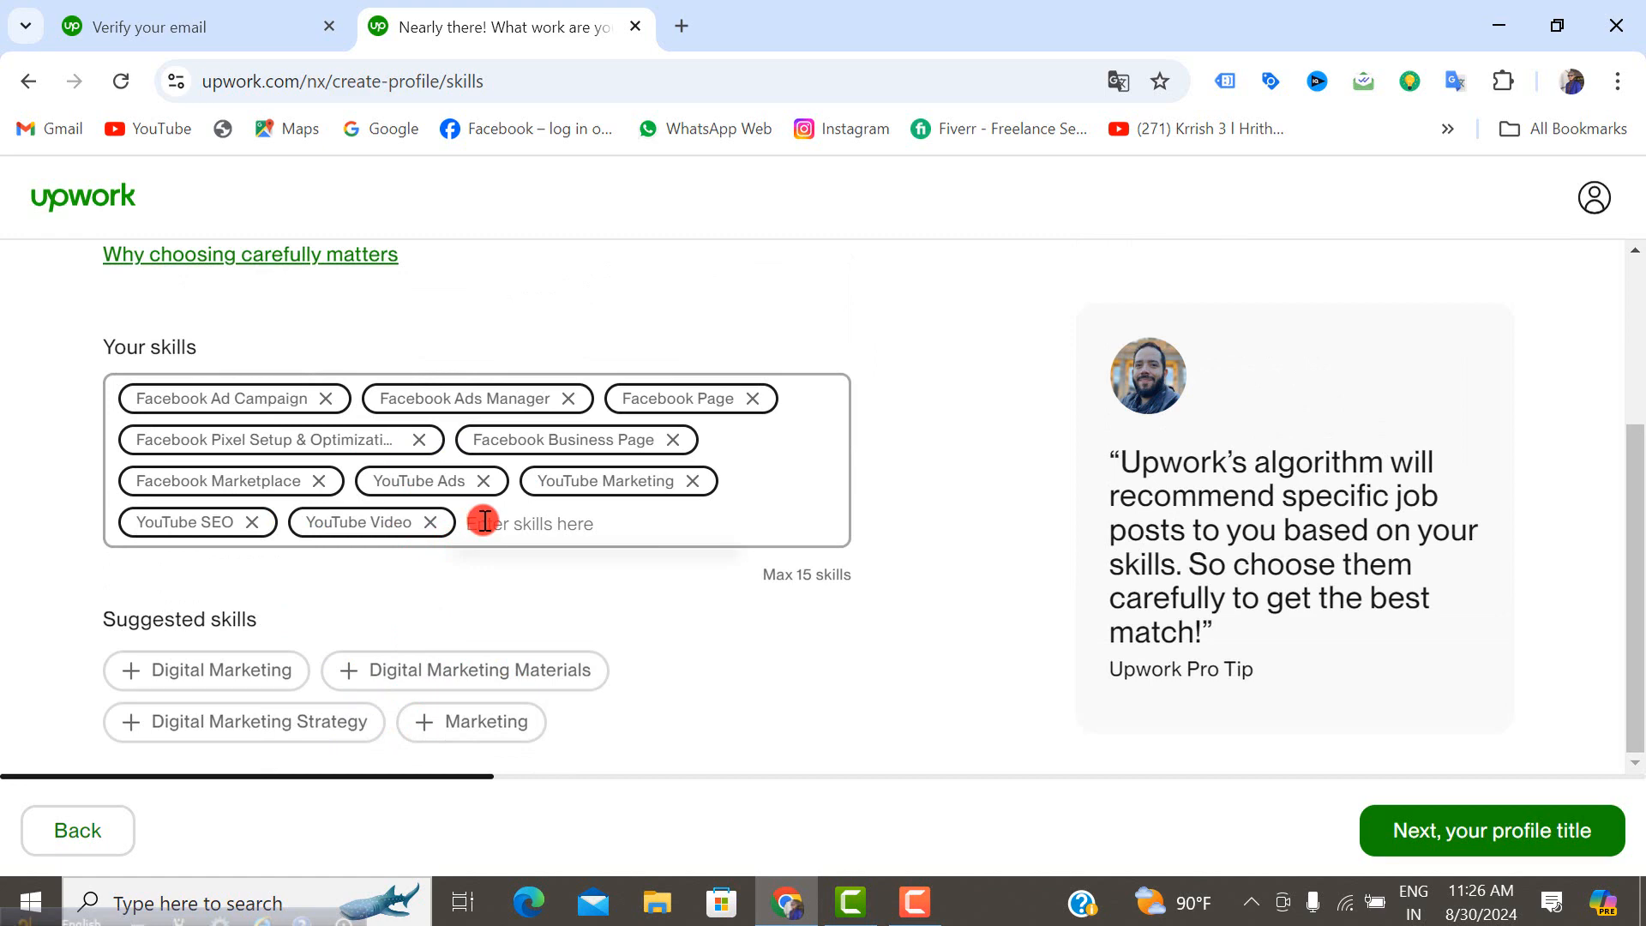
- Search 'Digital' and add Digital Marketing to the skills
text(Digital)
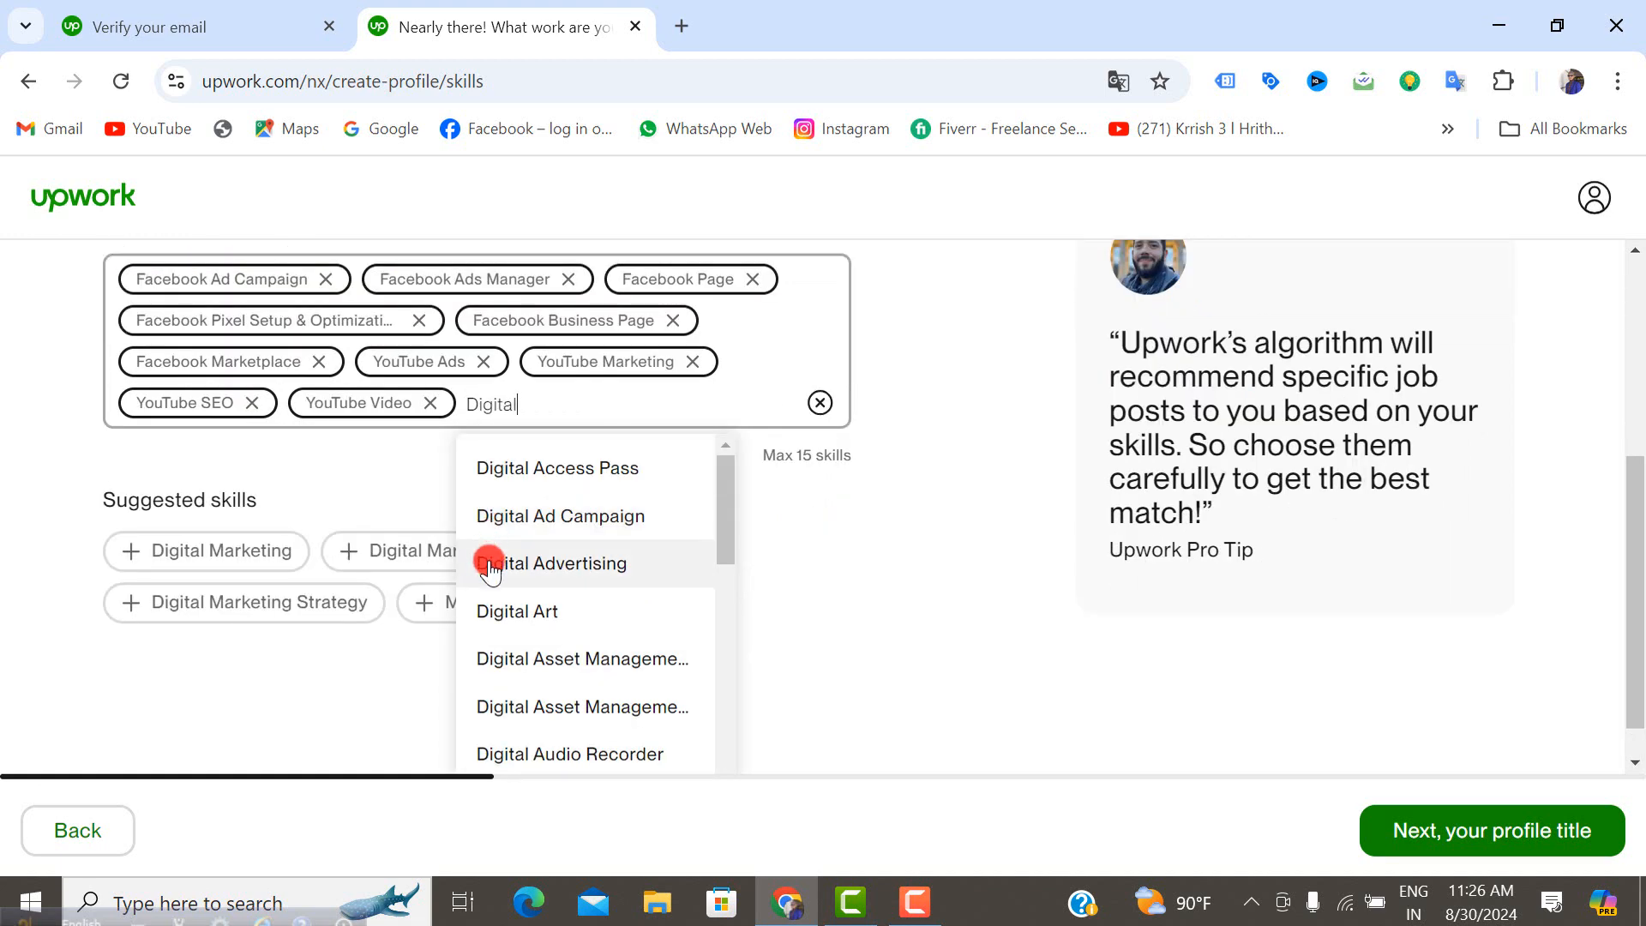
scroll(481, 634, down, 2)
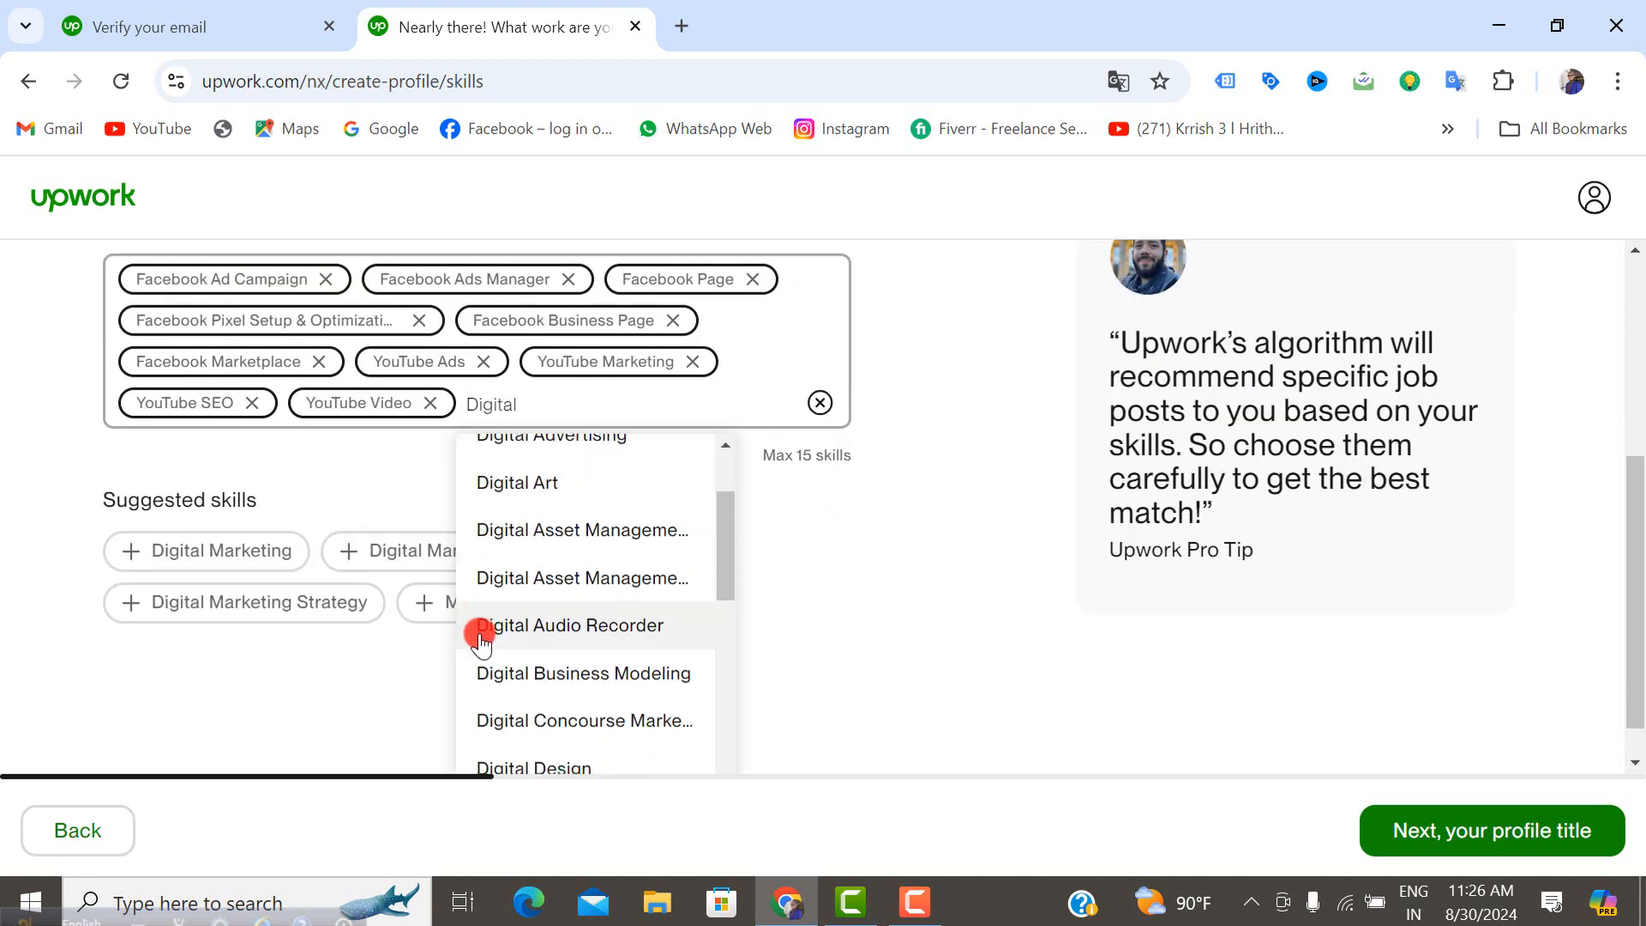
scroll(498, 643, down, 1)
scroll(514, 712, down, 1)
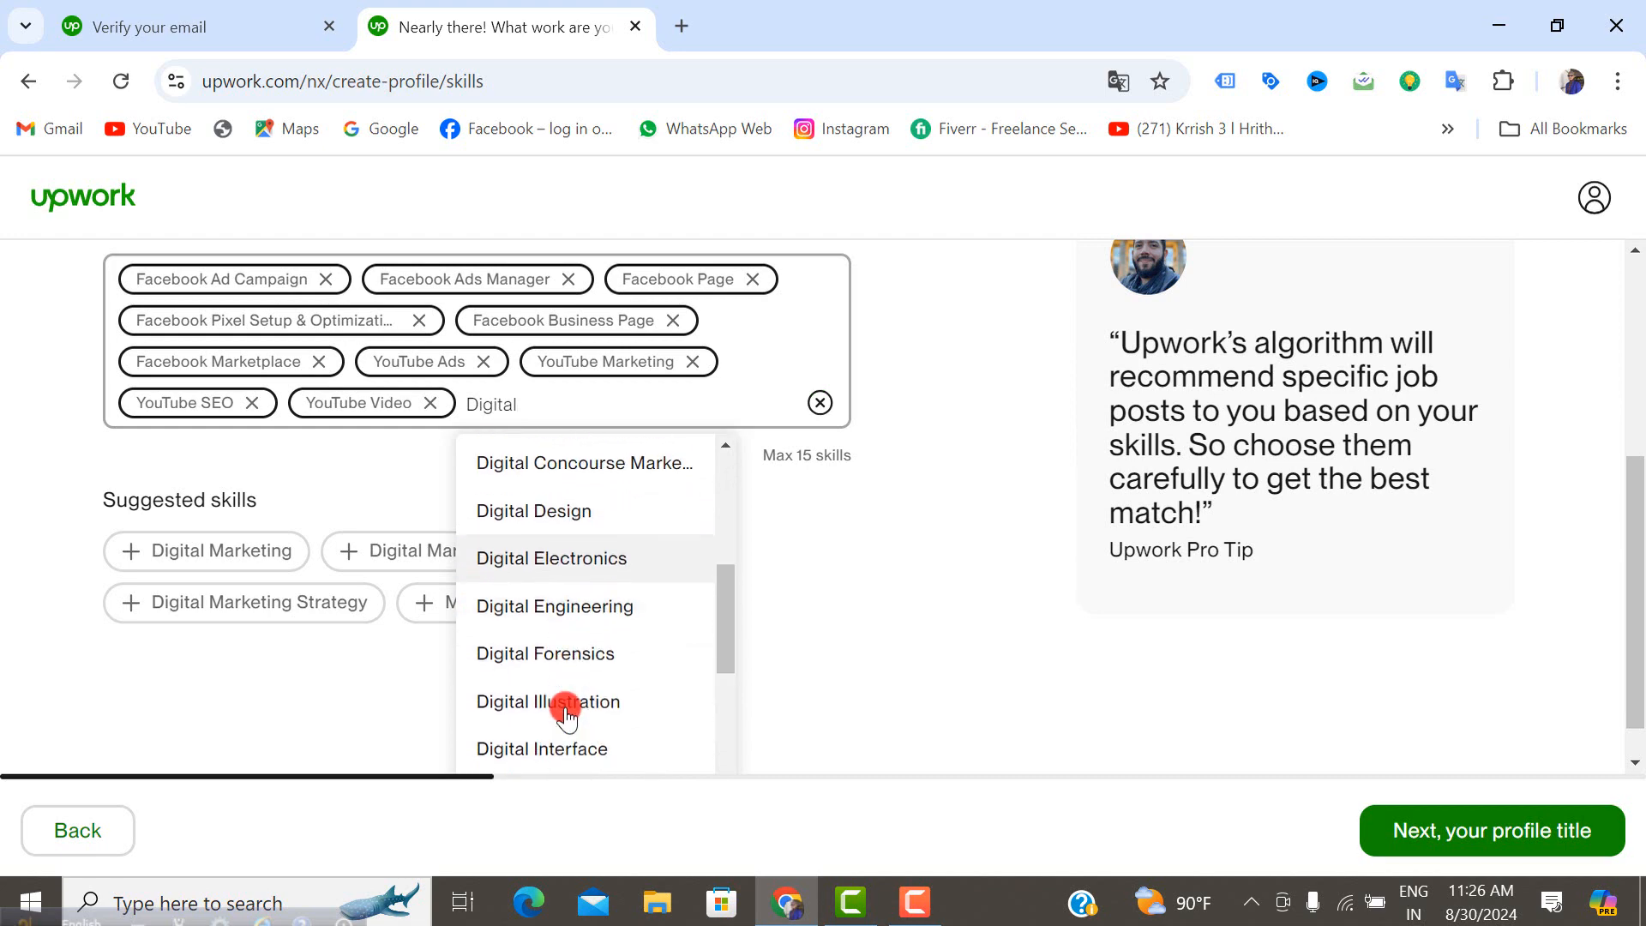
scroll(549, 720, down, 3)
scroll(523, 699, up, 1)
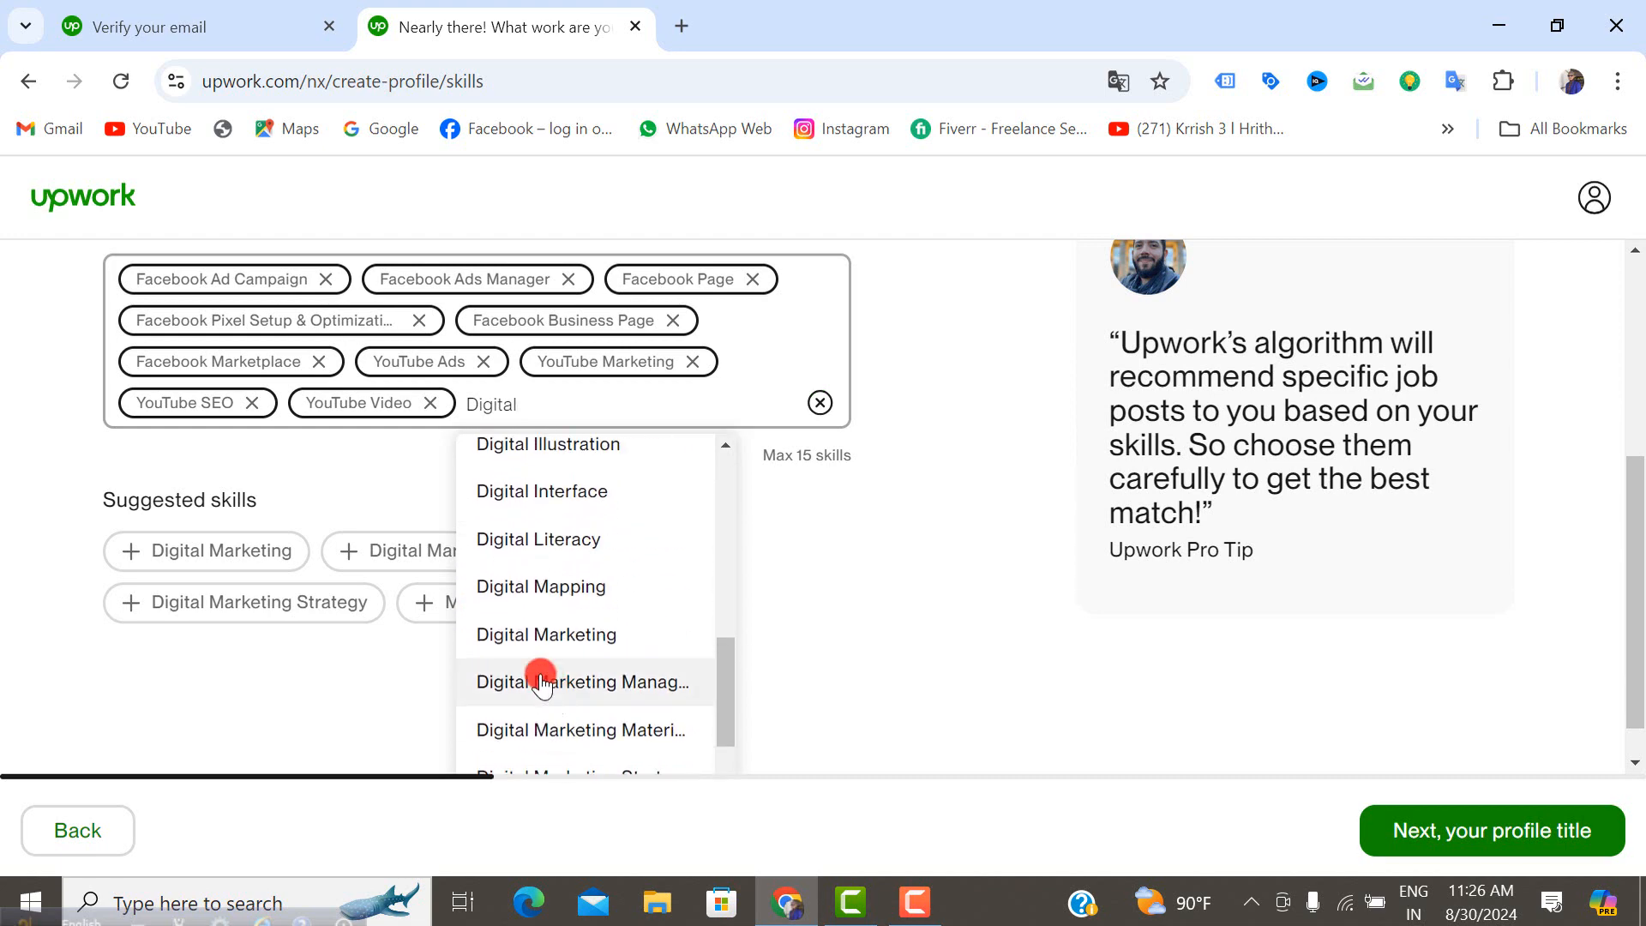
click(566, 632)
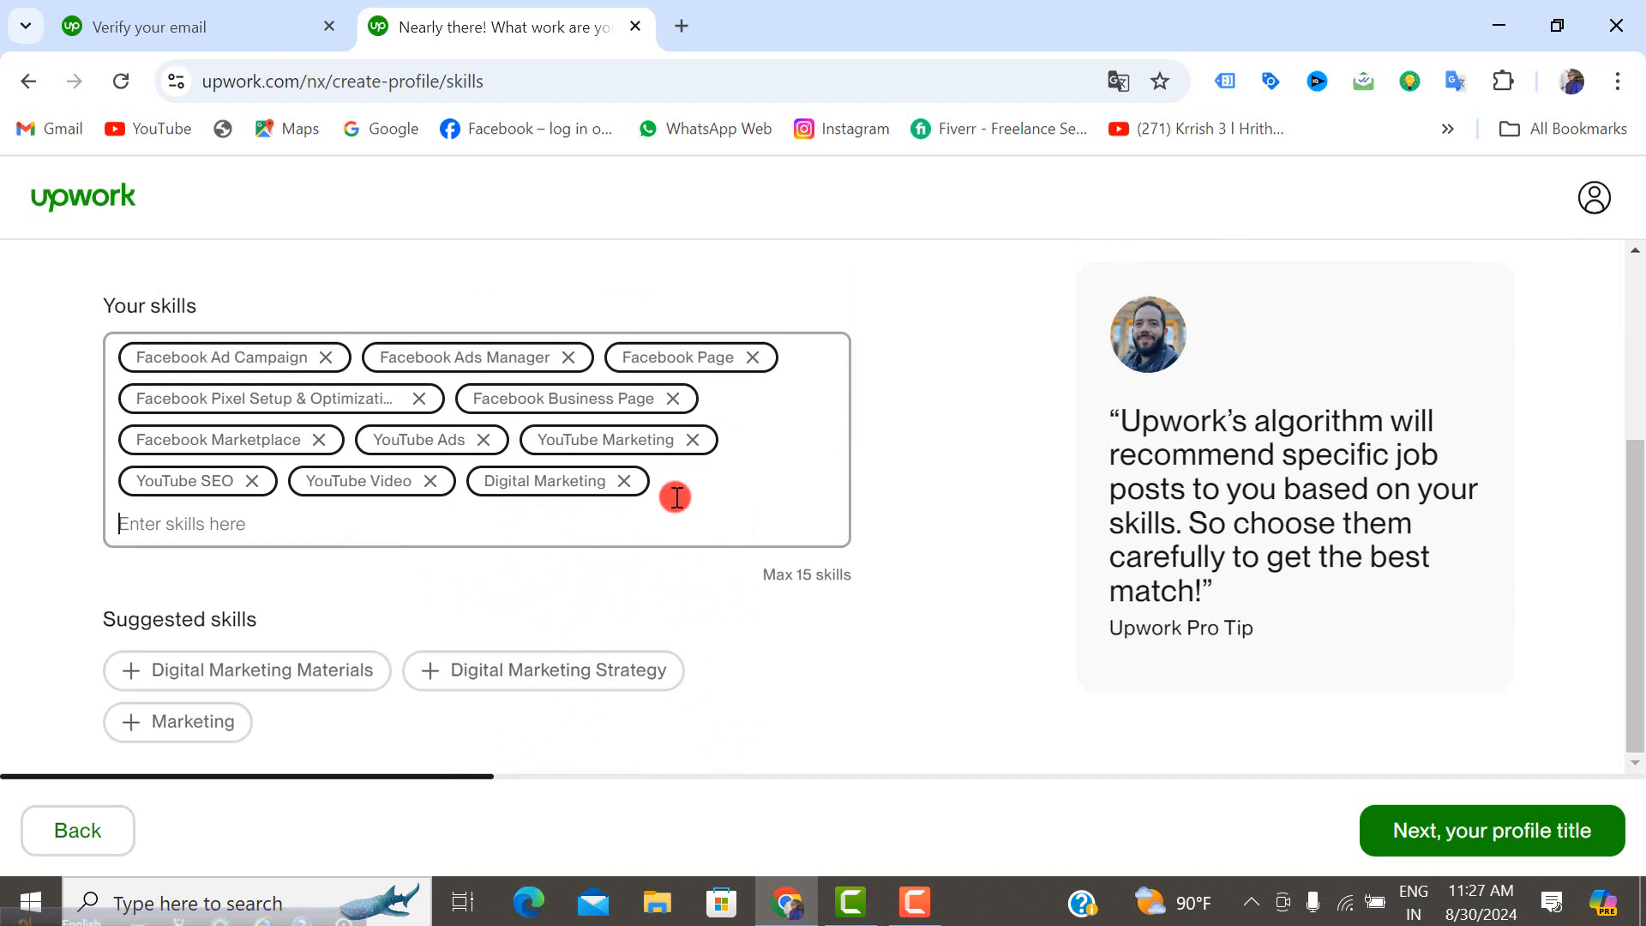
- Add Google Ads and Google Ad Manager from the Google suggestions
text(Google)
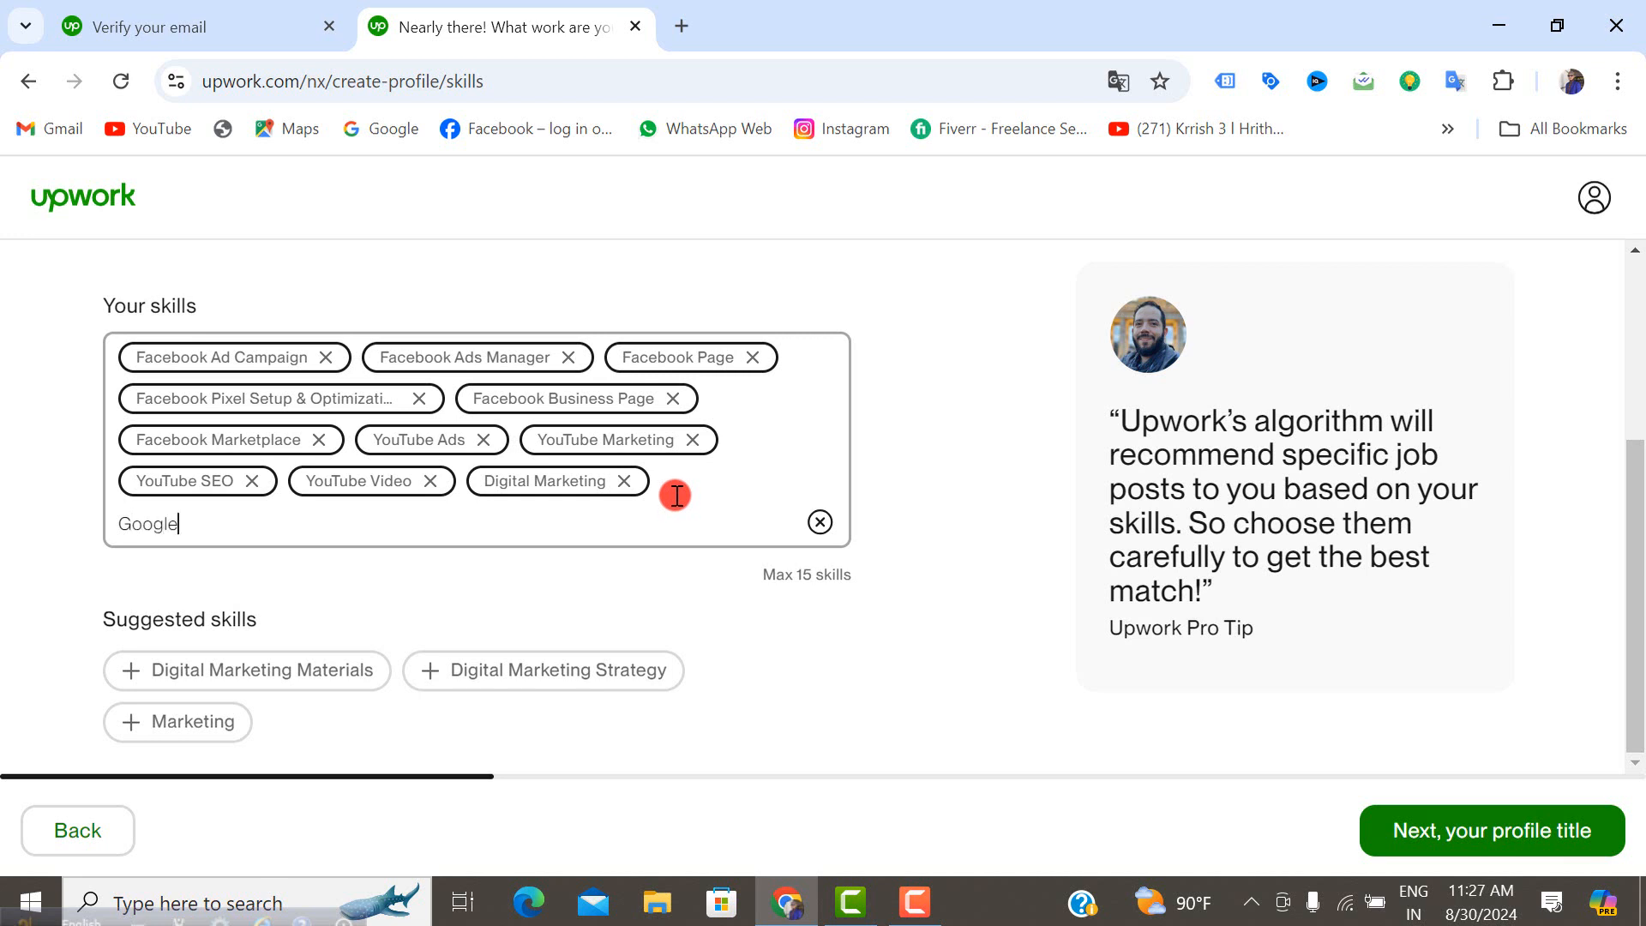
click(196, 534)
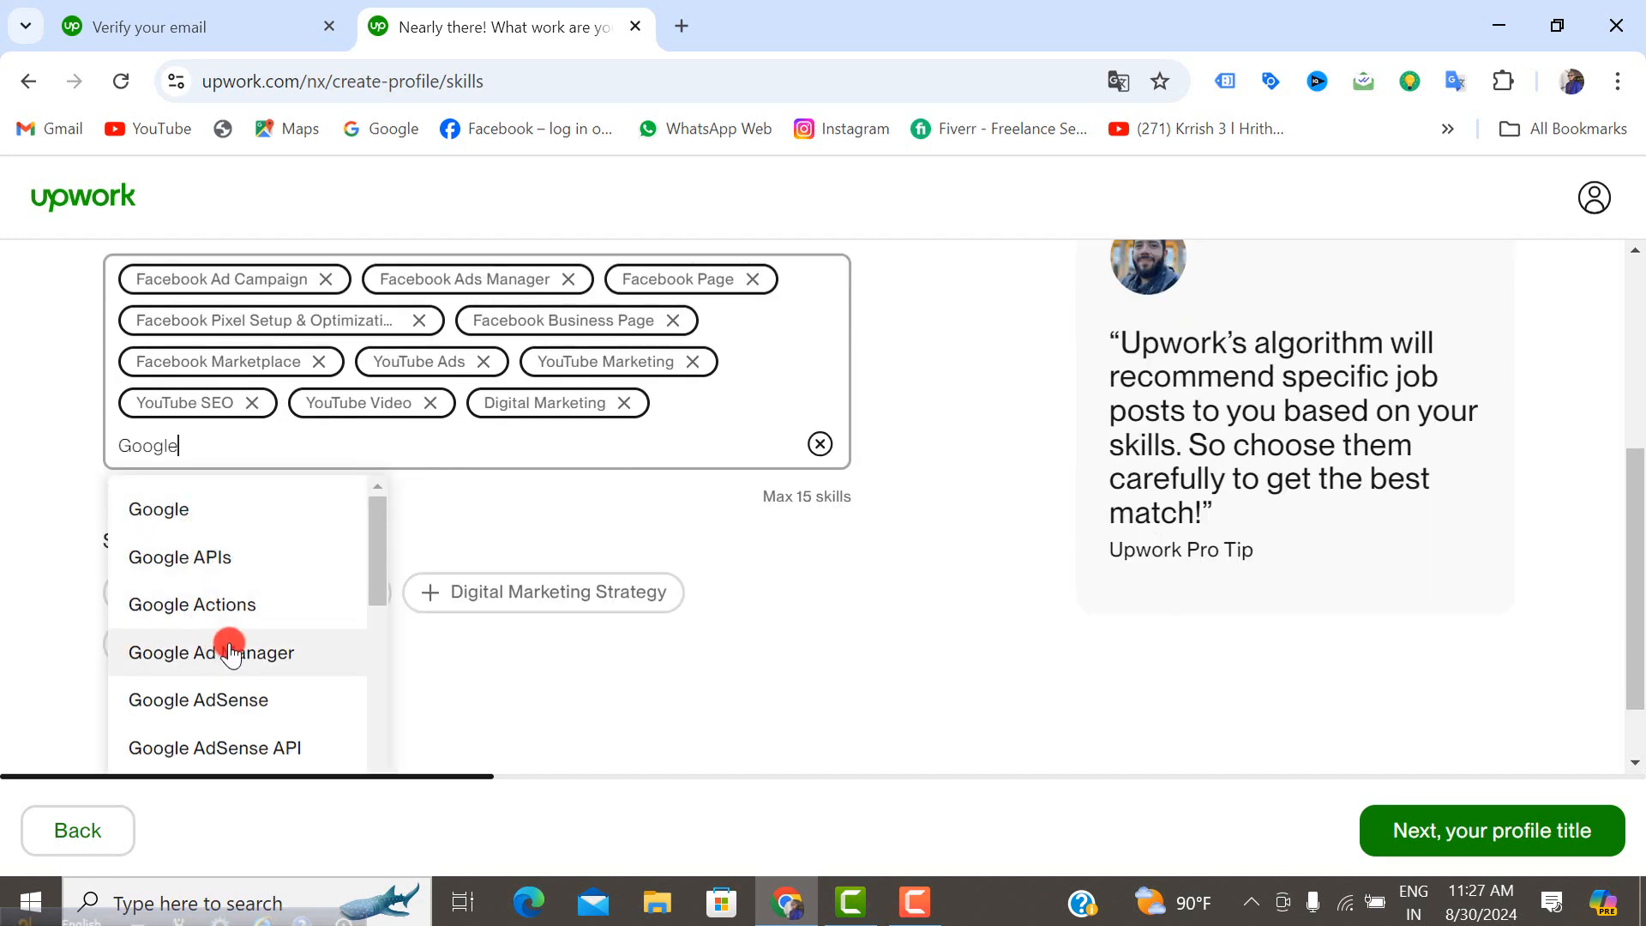
scroll(227, 658, down, 2)
click(230, 717)
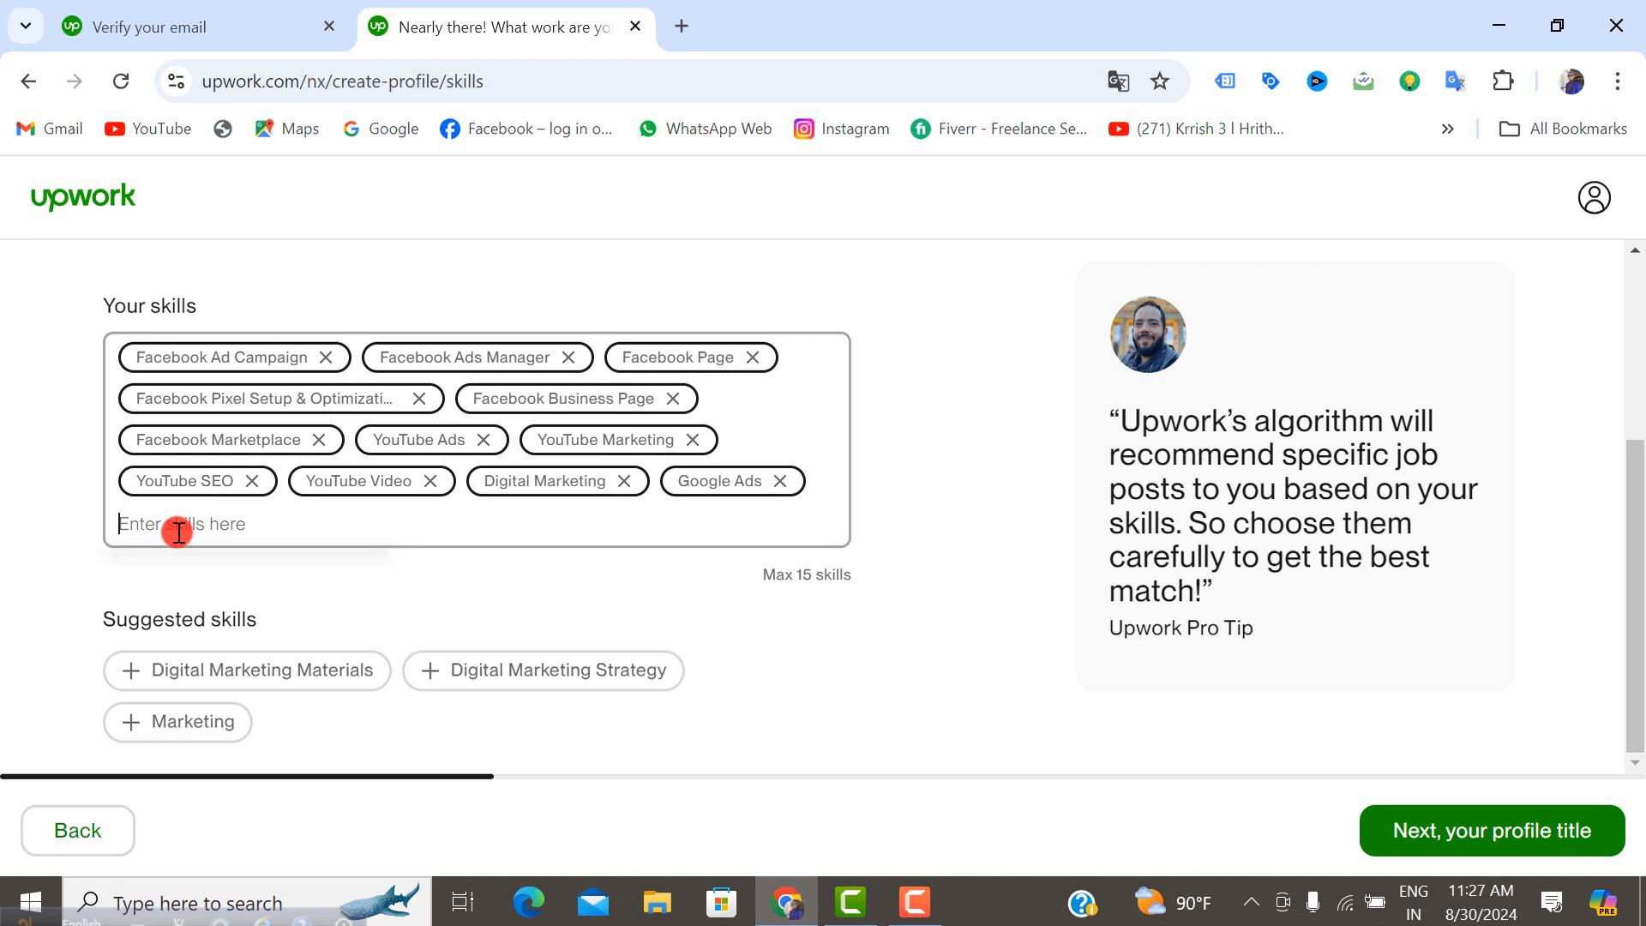
text(Googl)
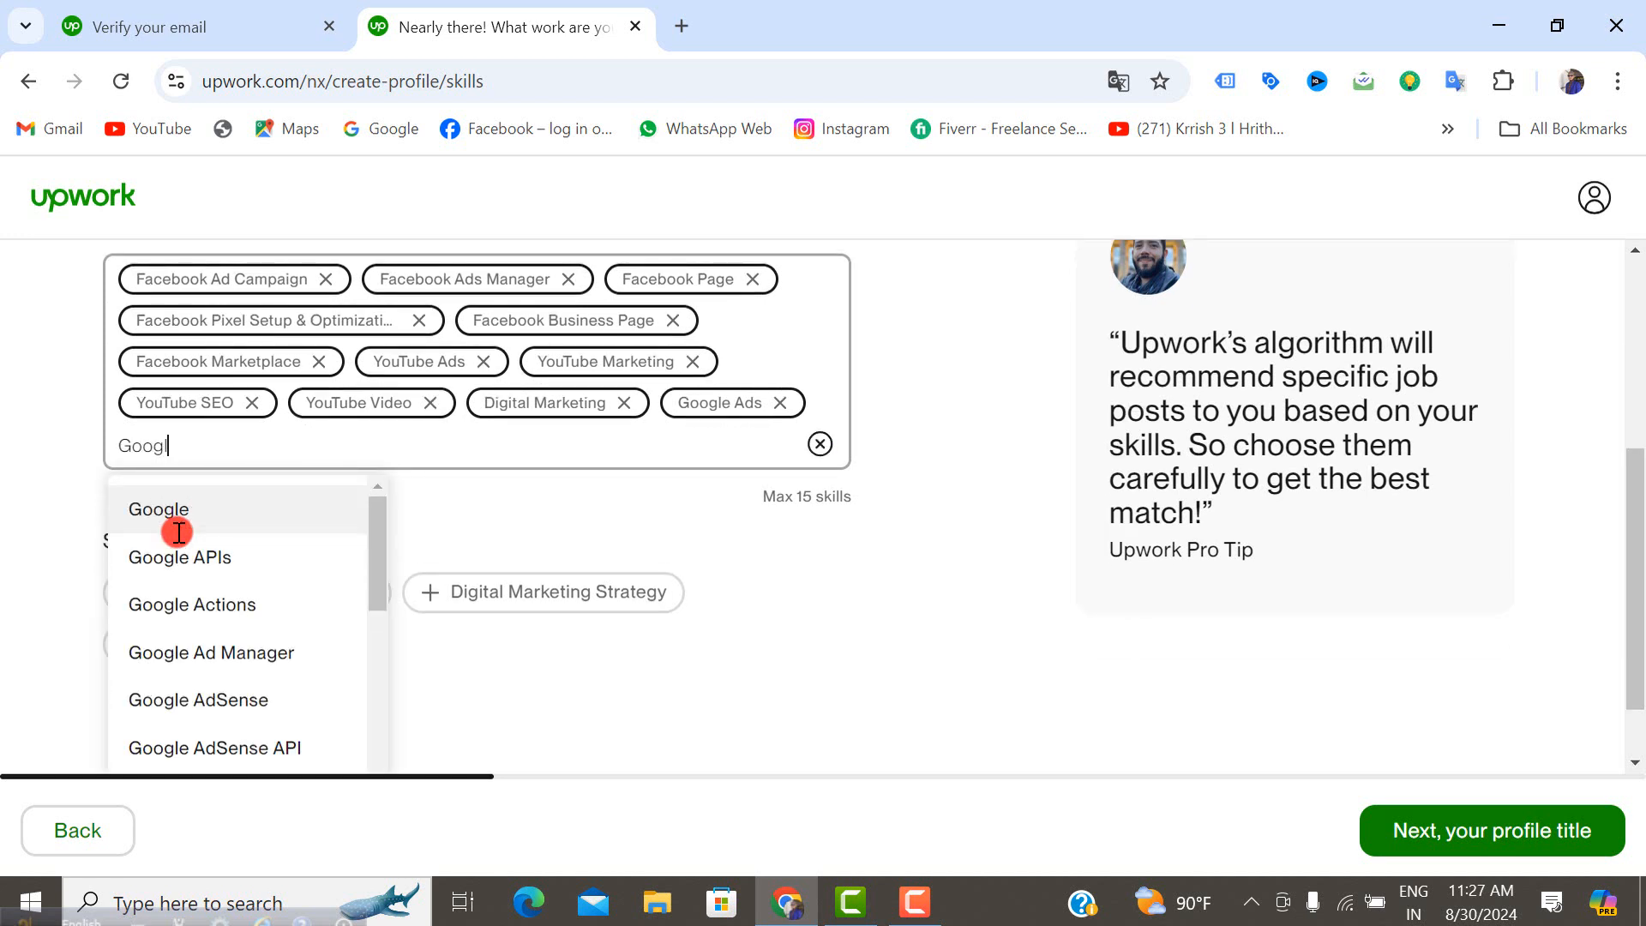
text(e ad)
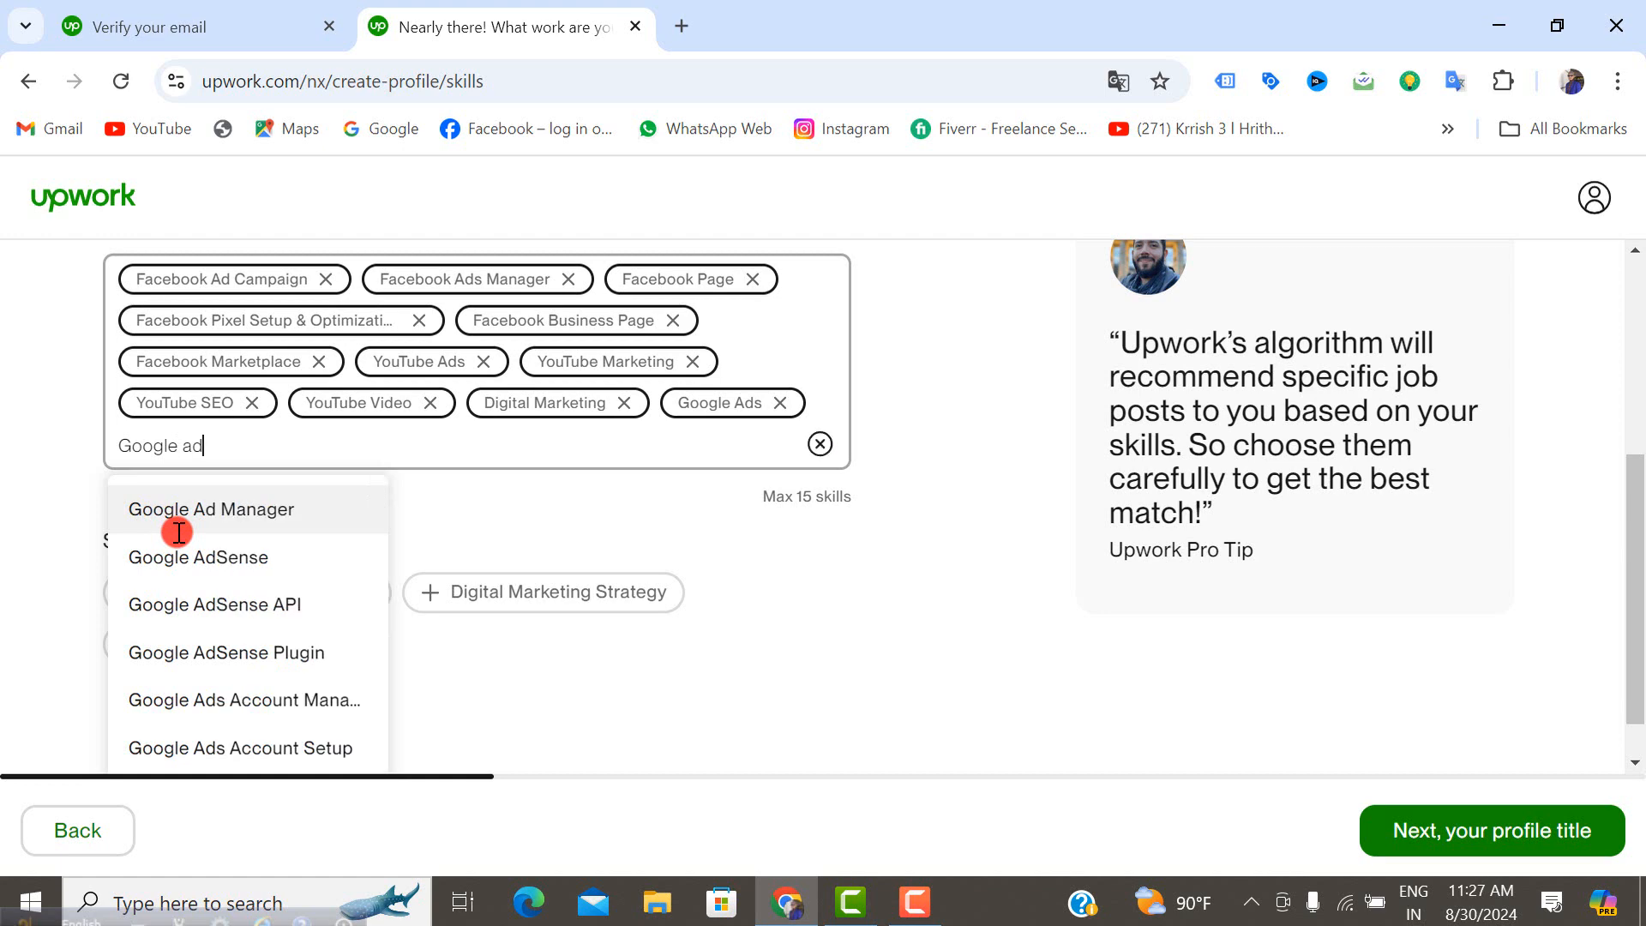
click(228, 511)
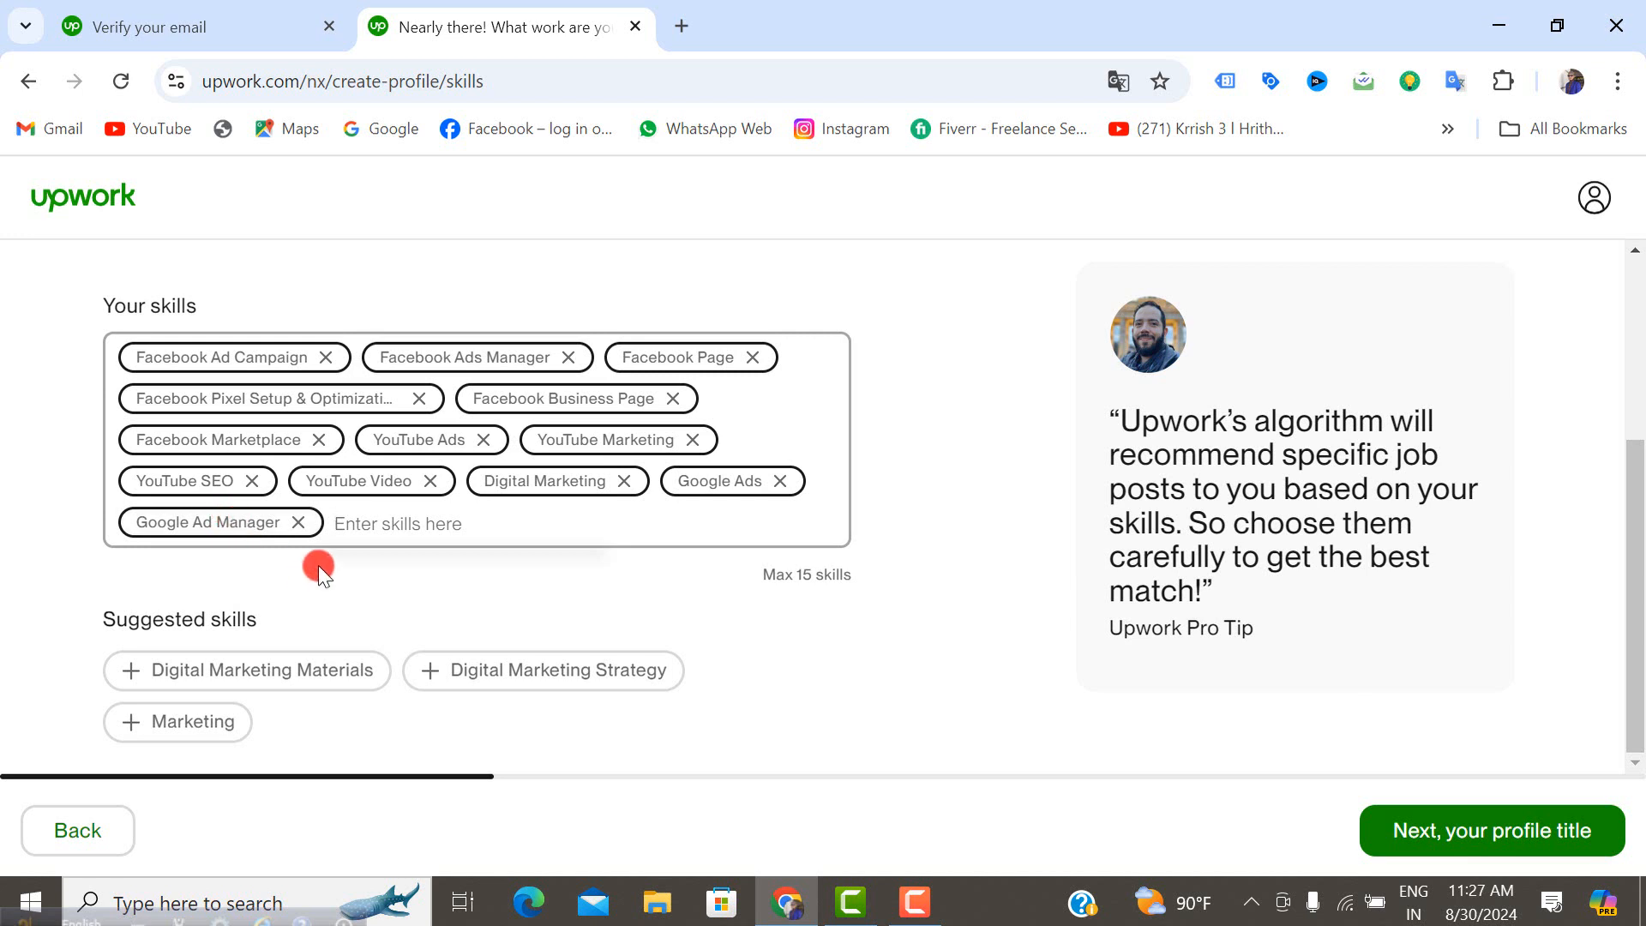
- Search 'Inst' twice to add Instagram Marketing and Instagram Ad Campaign
click(363, 525)
text(Inst)
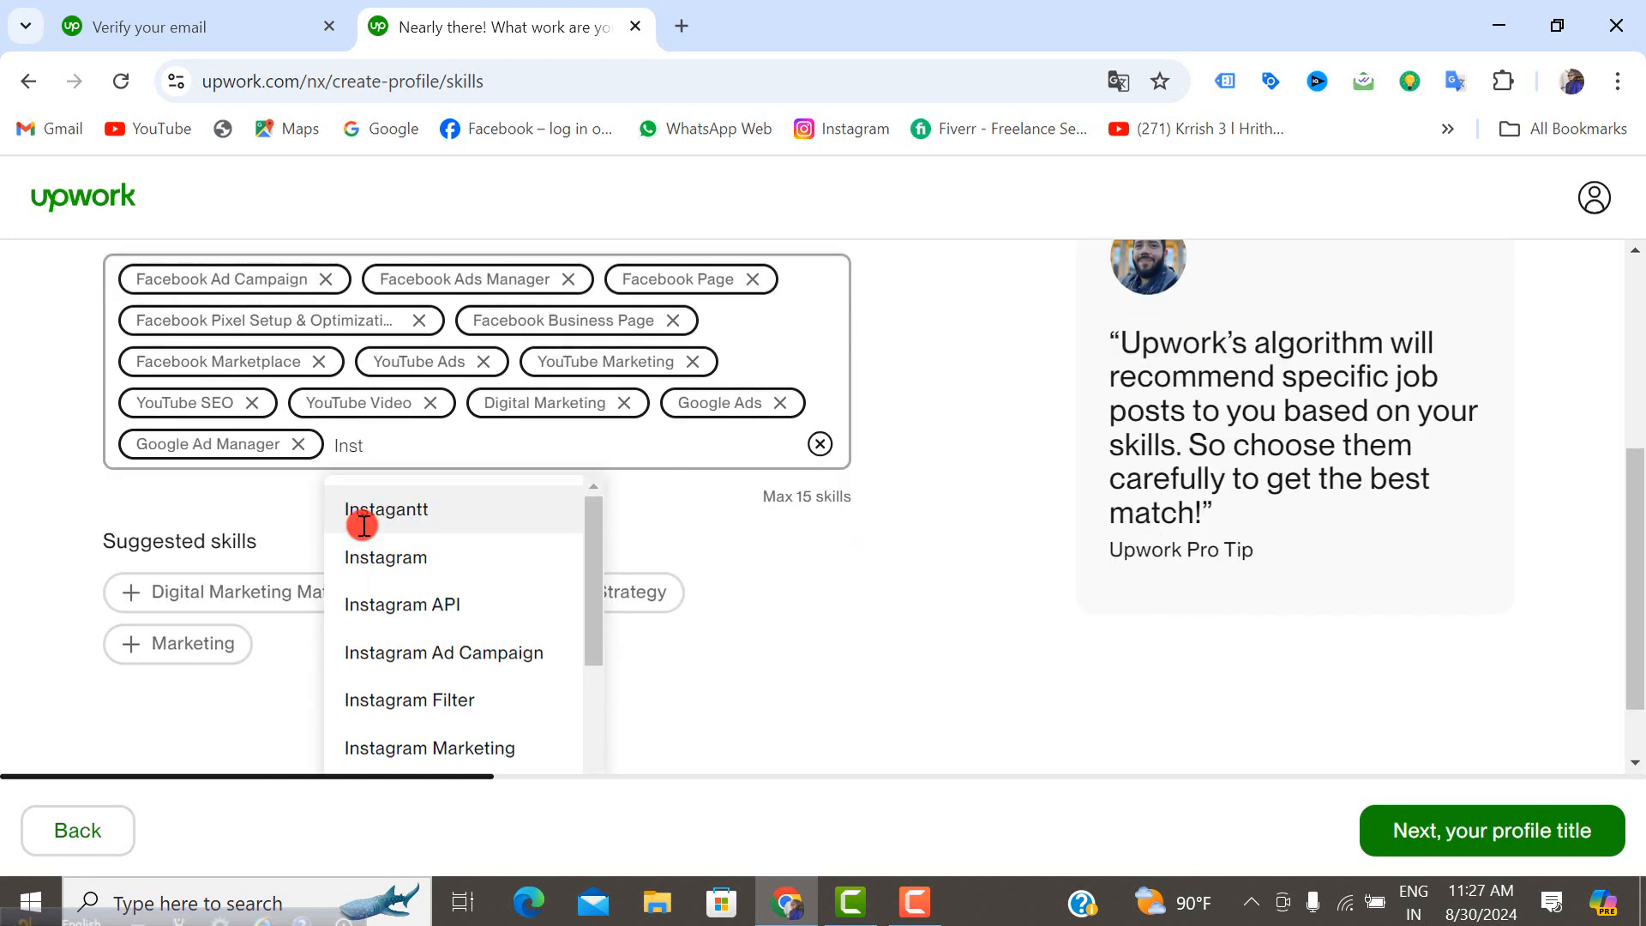
click(439, 747)
click(585, 526)
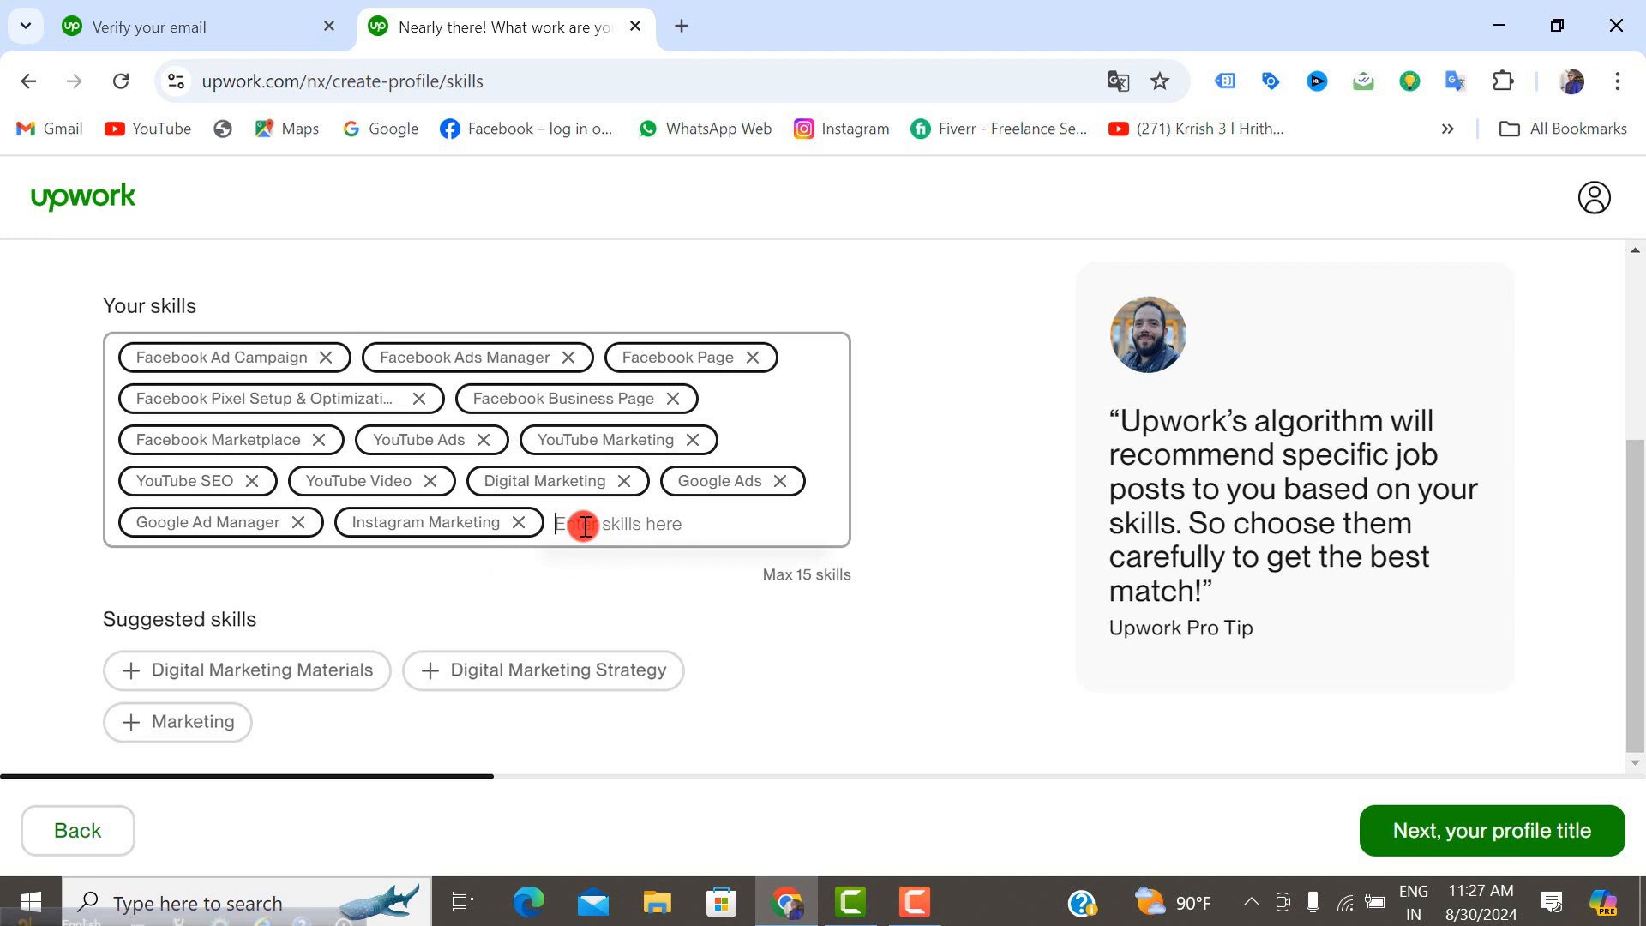
text(Inst)
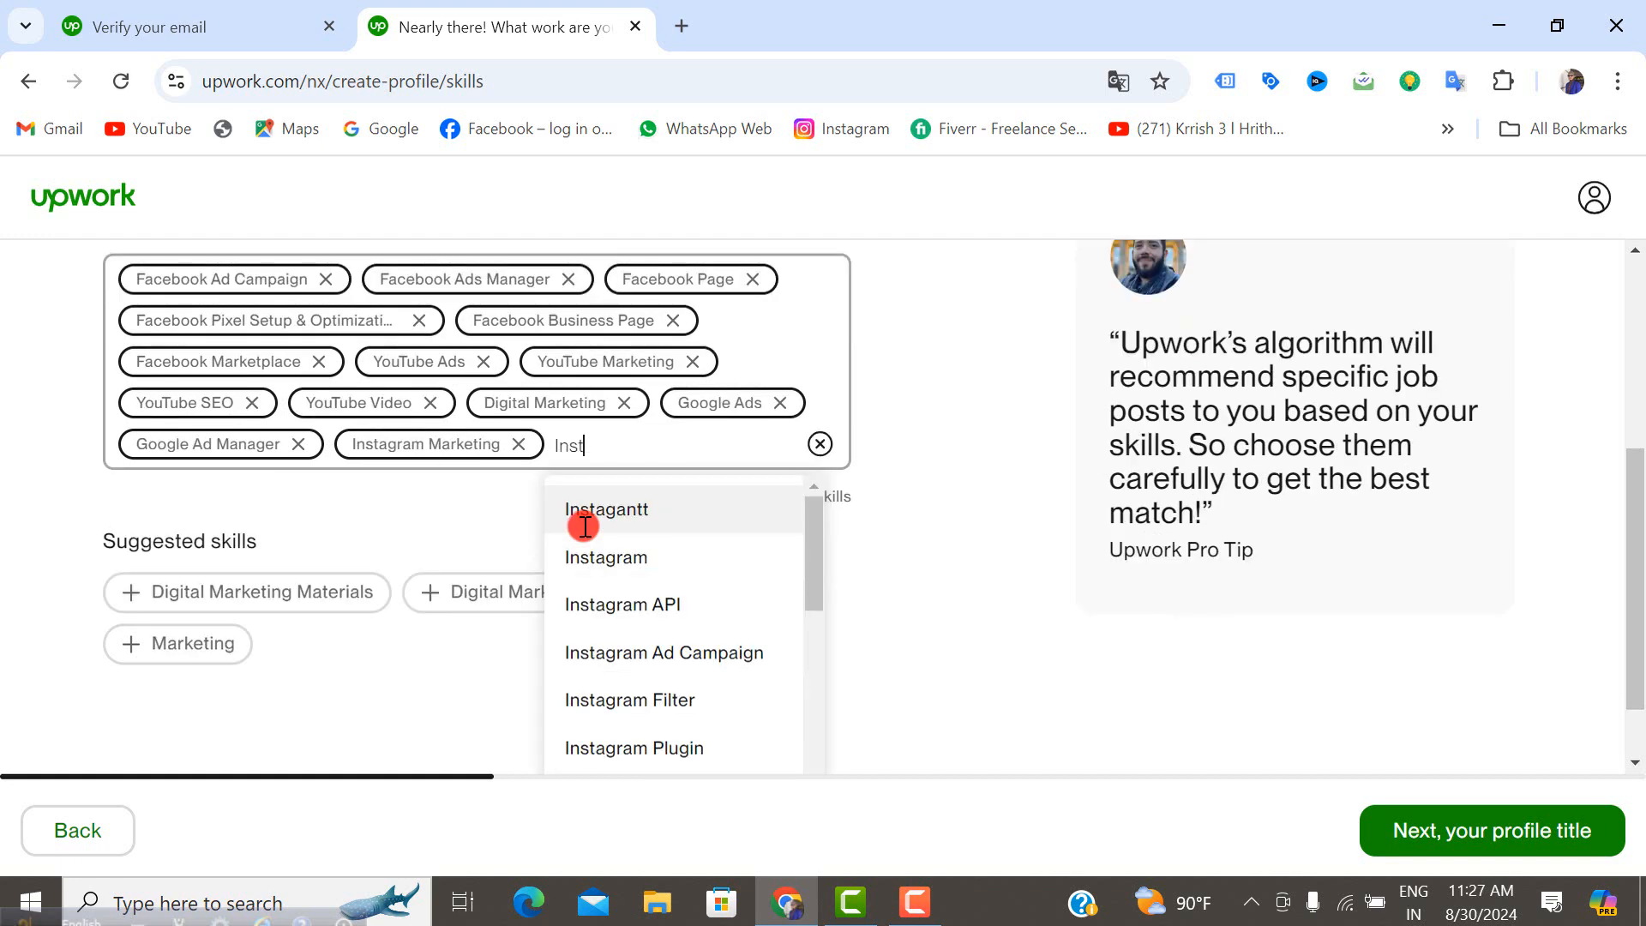
click(667, 658)
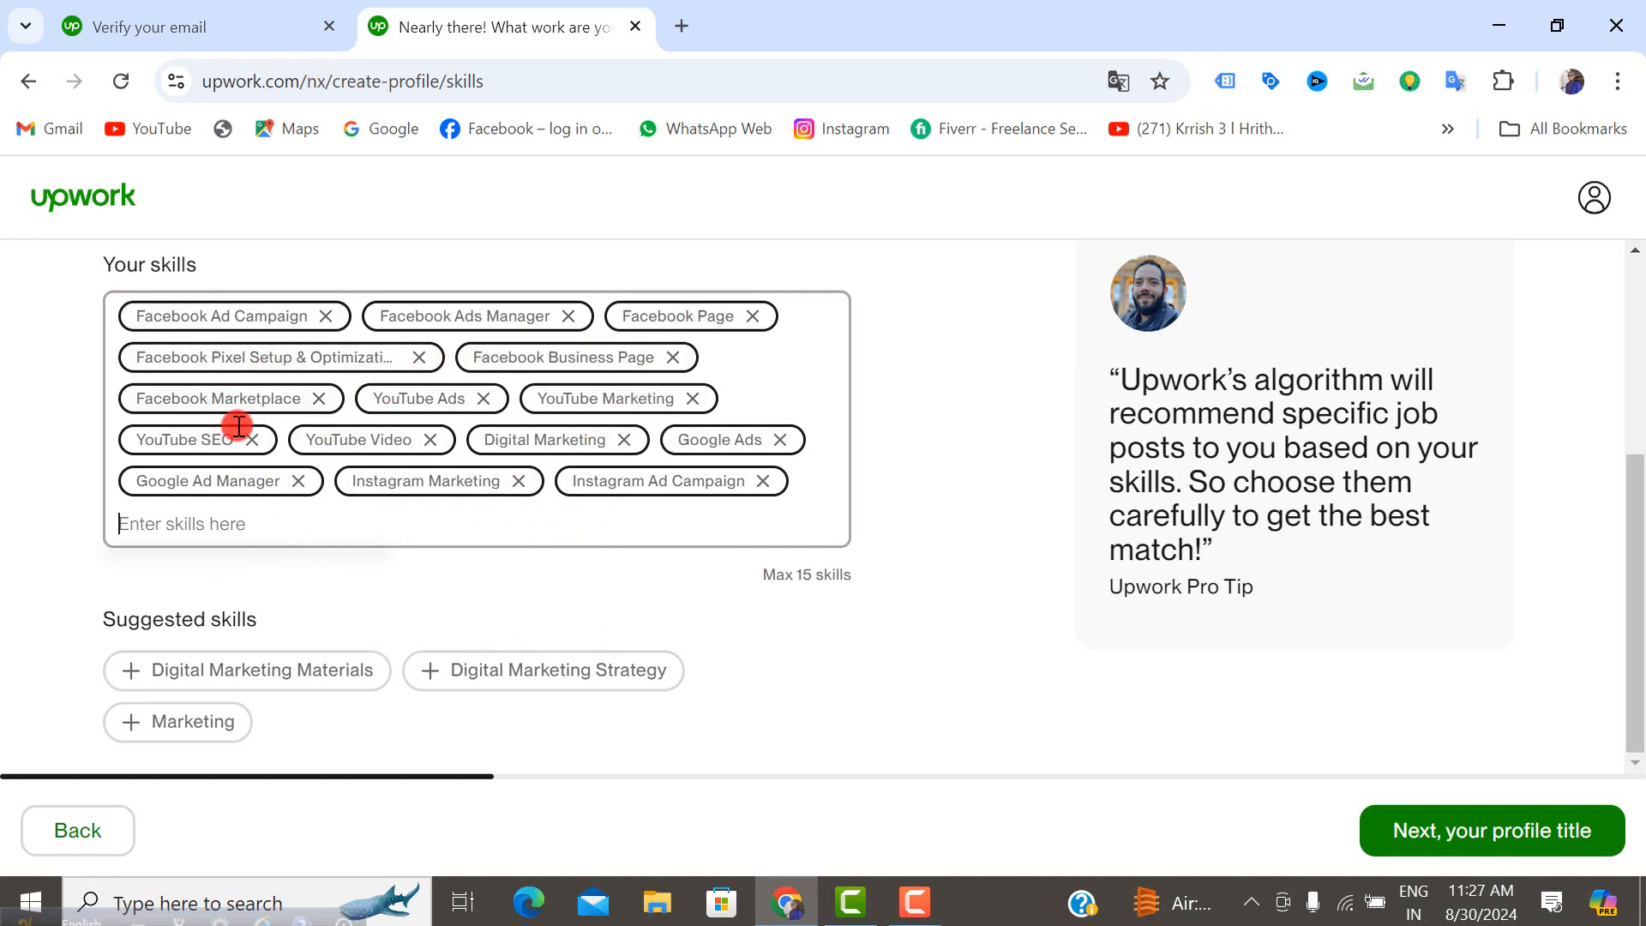
click(210, 535)
text(Facebook)
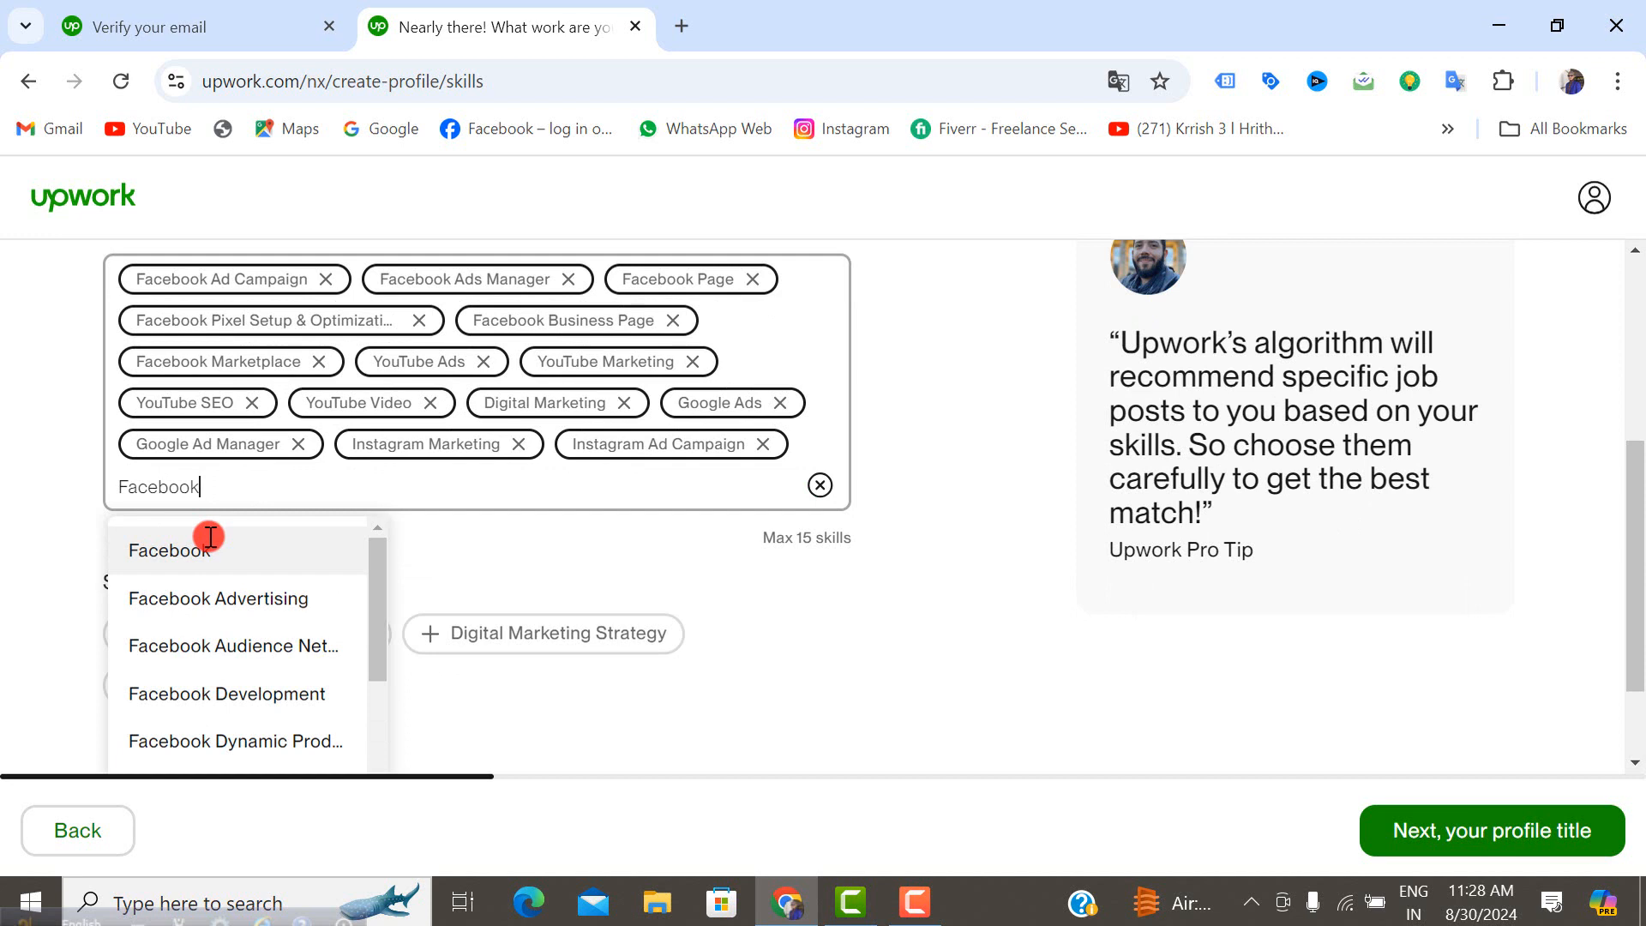
click(238, 600)
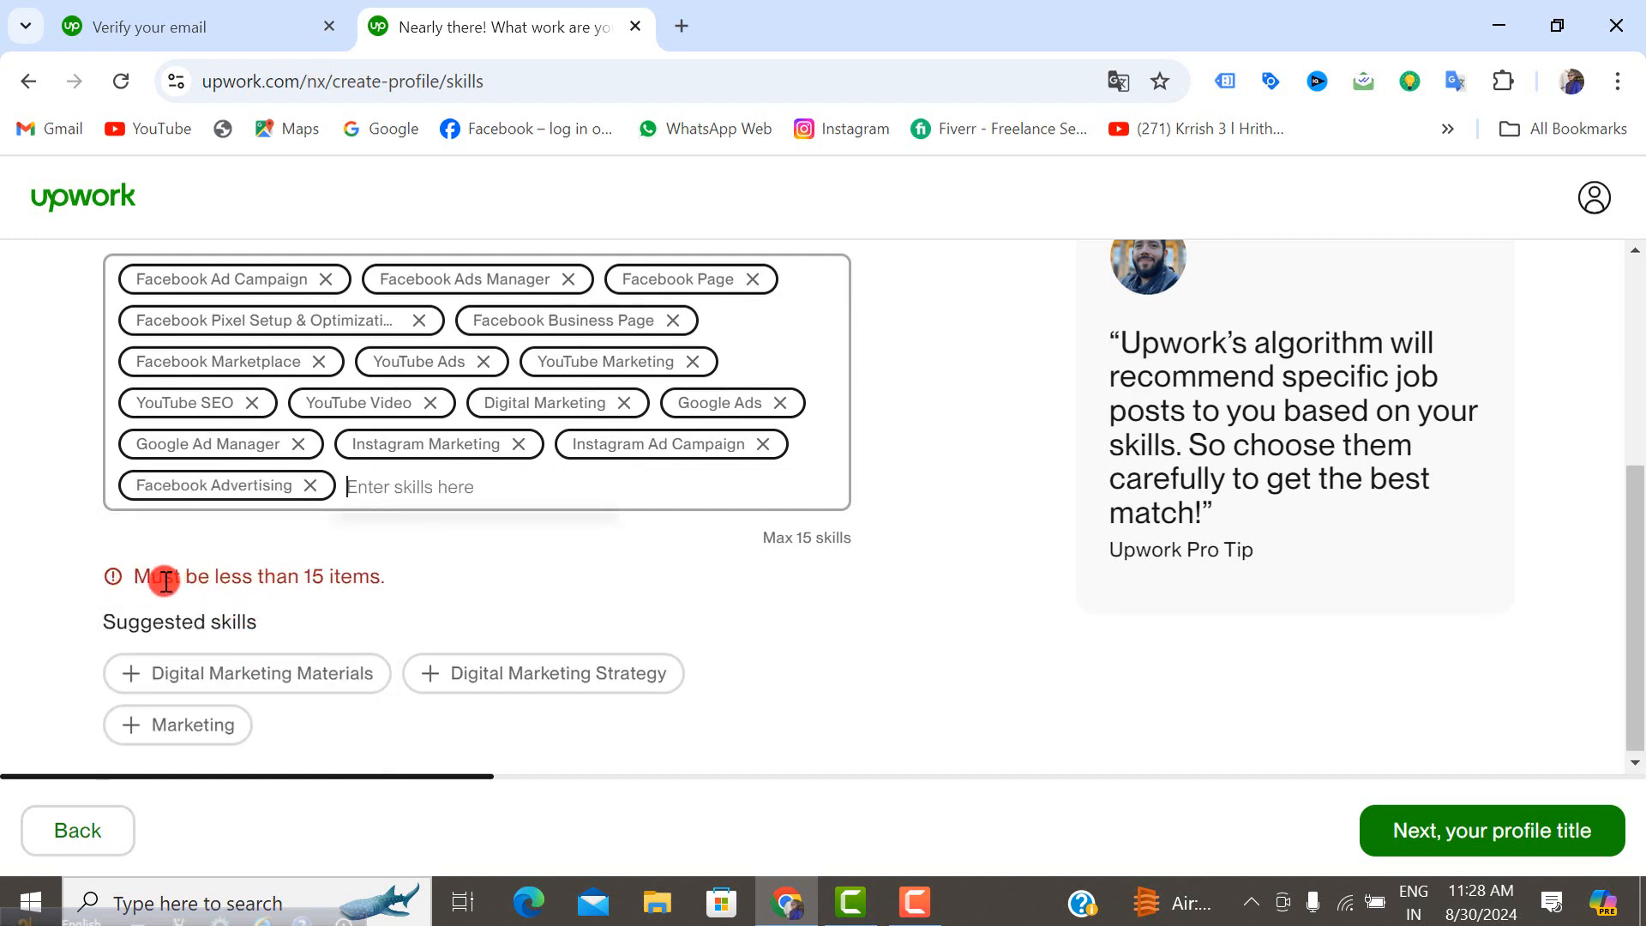
click(312, 487)
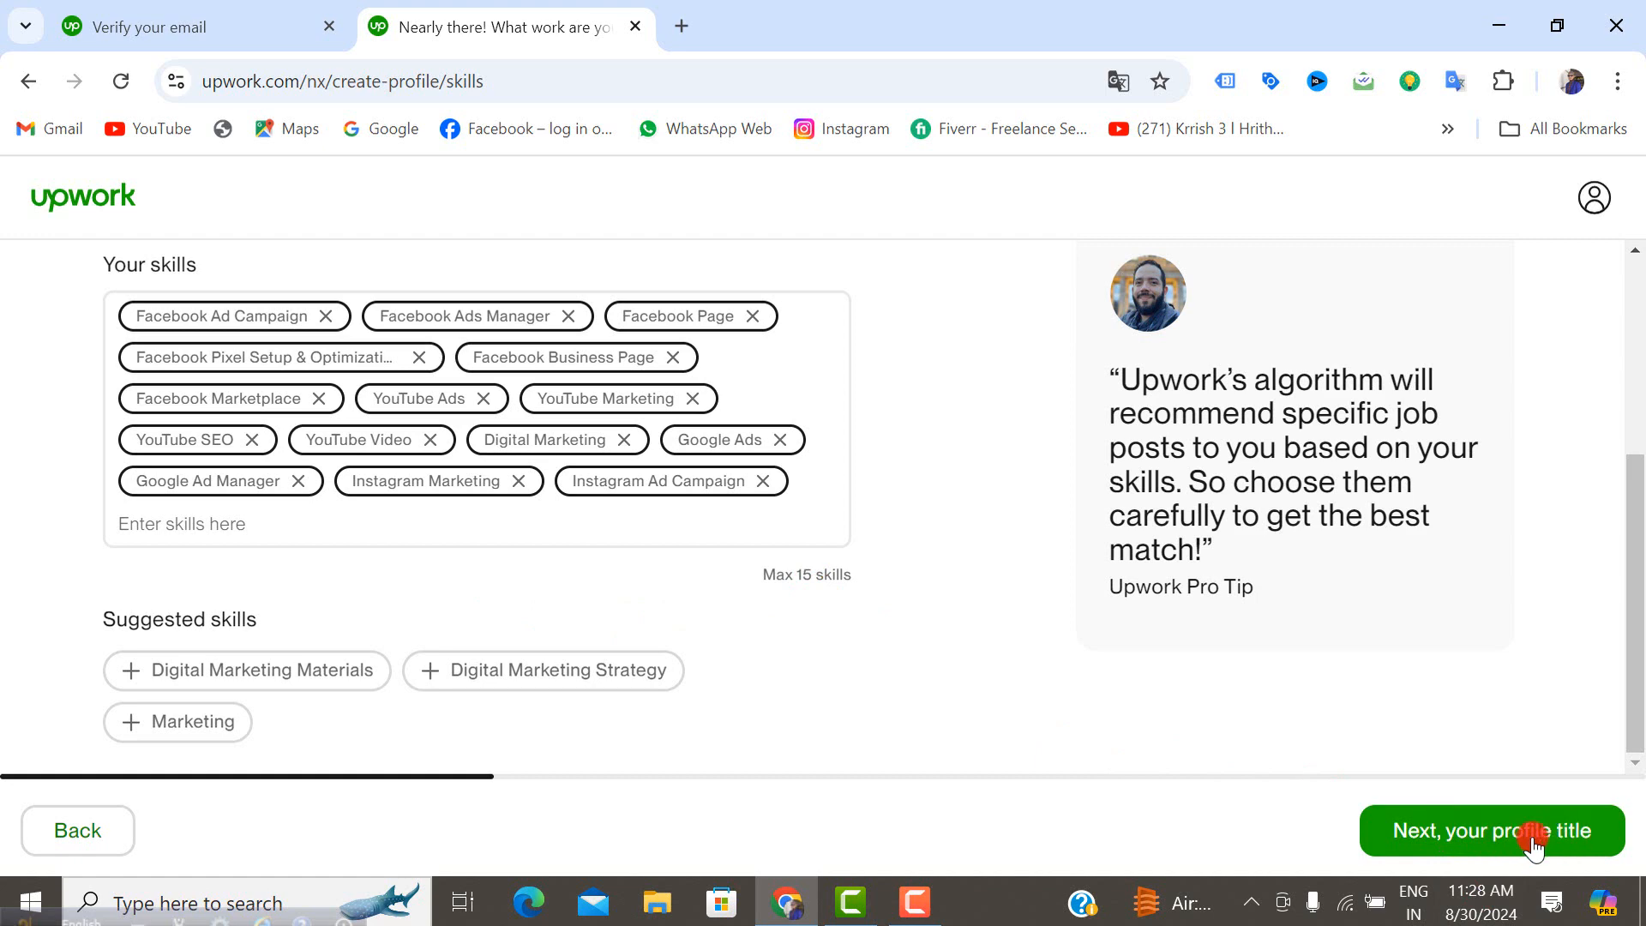
click(1455, 842)
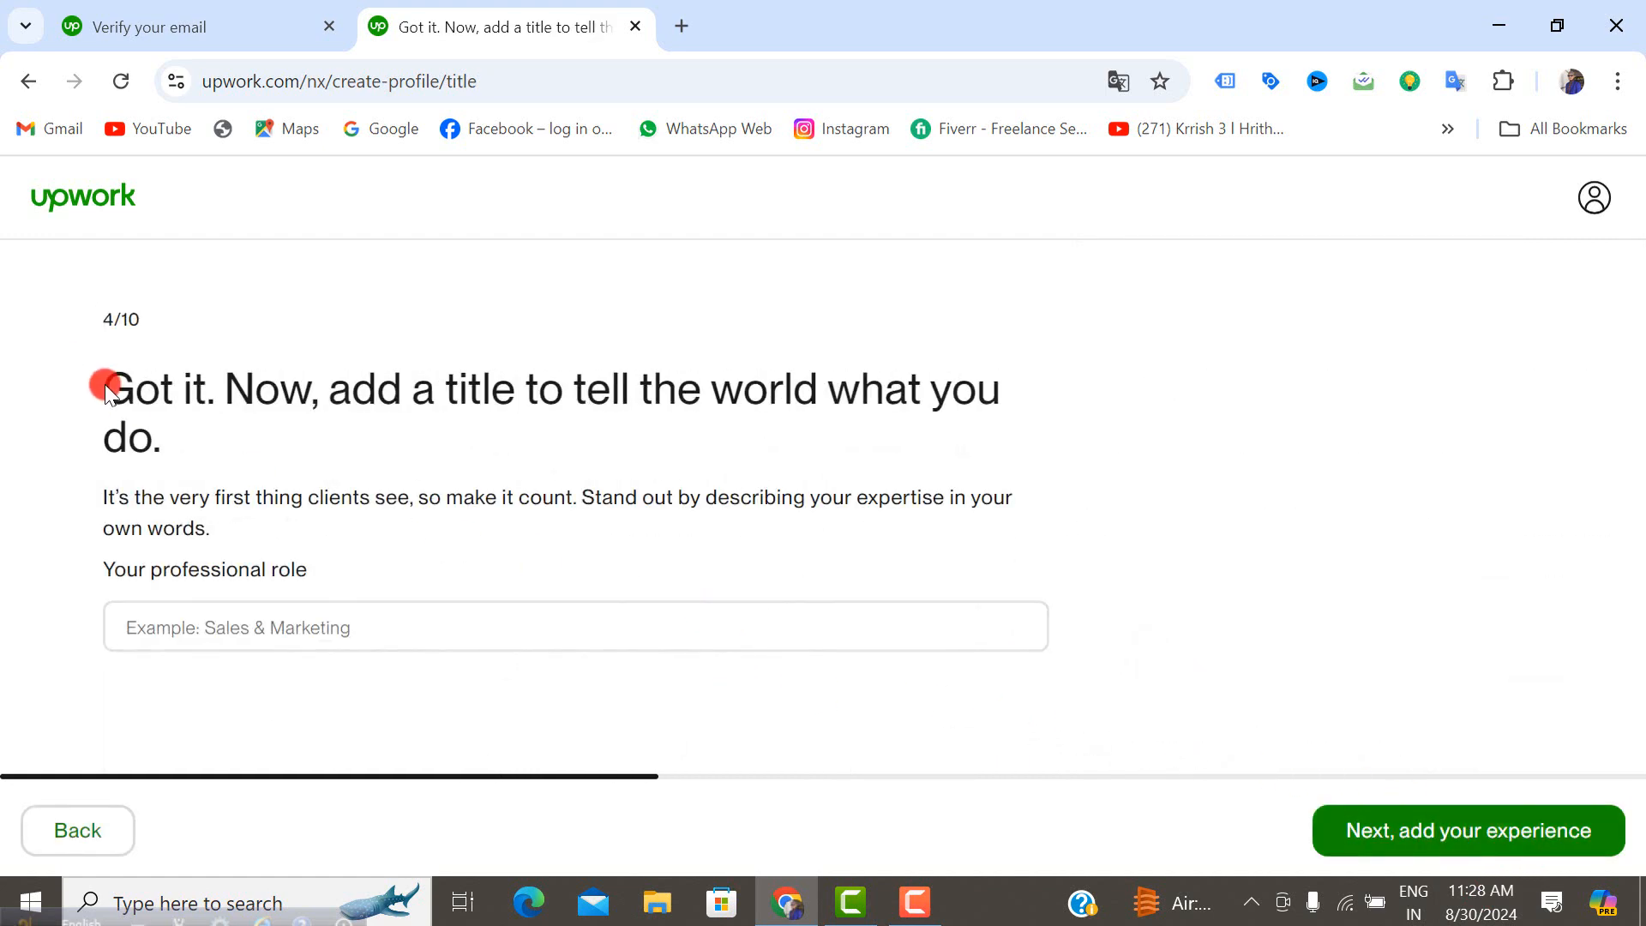
drag(206, 439, 103, 389)
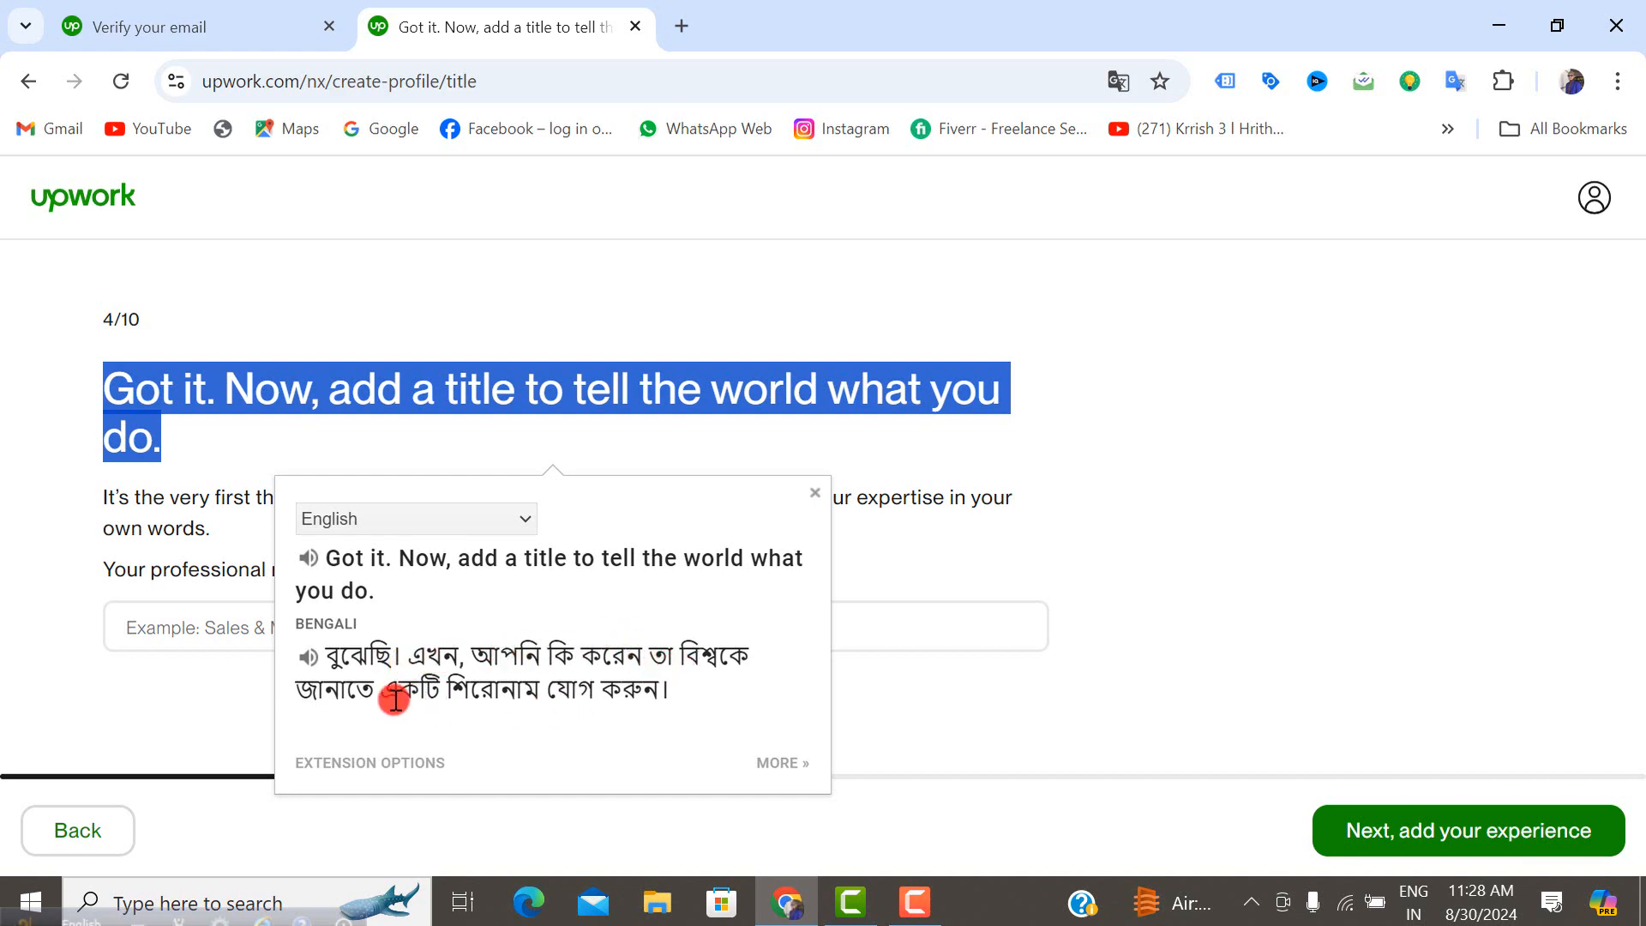
click(1035, 569)
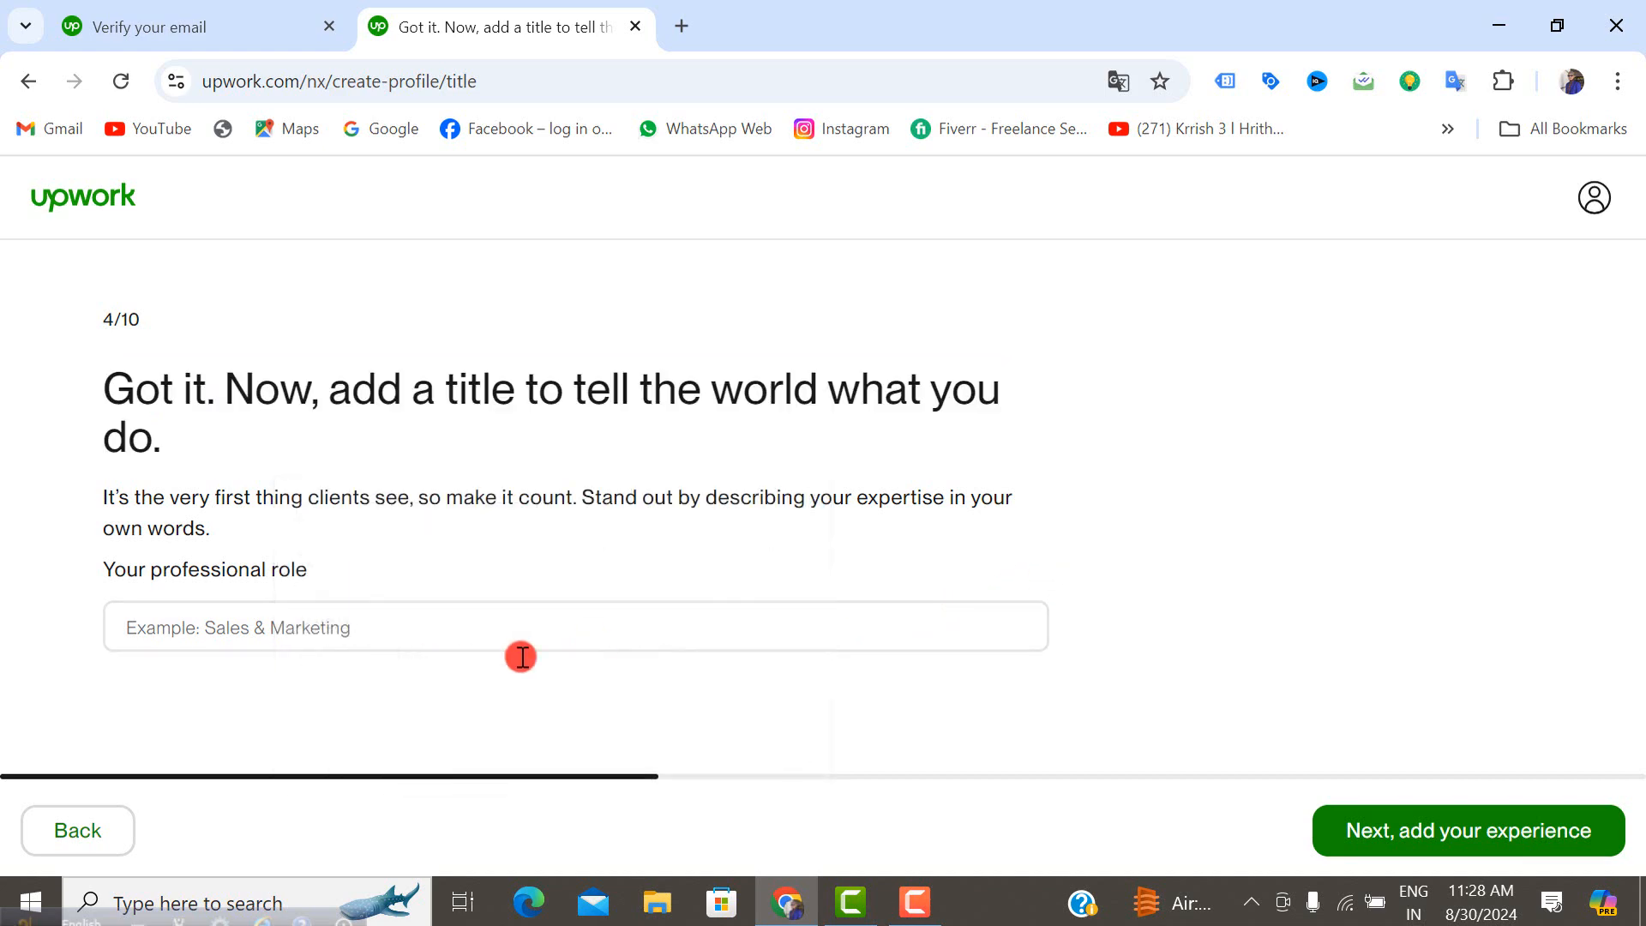
click(147, 630)
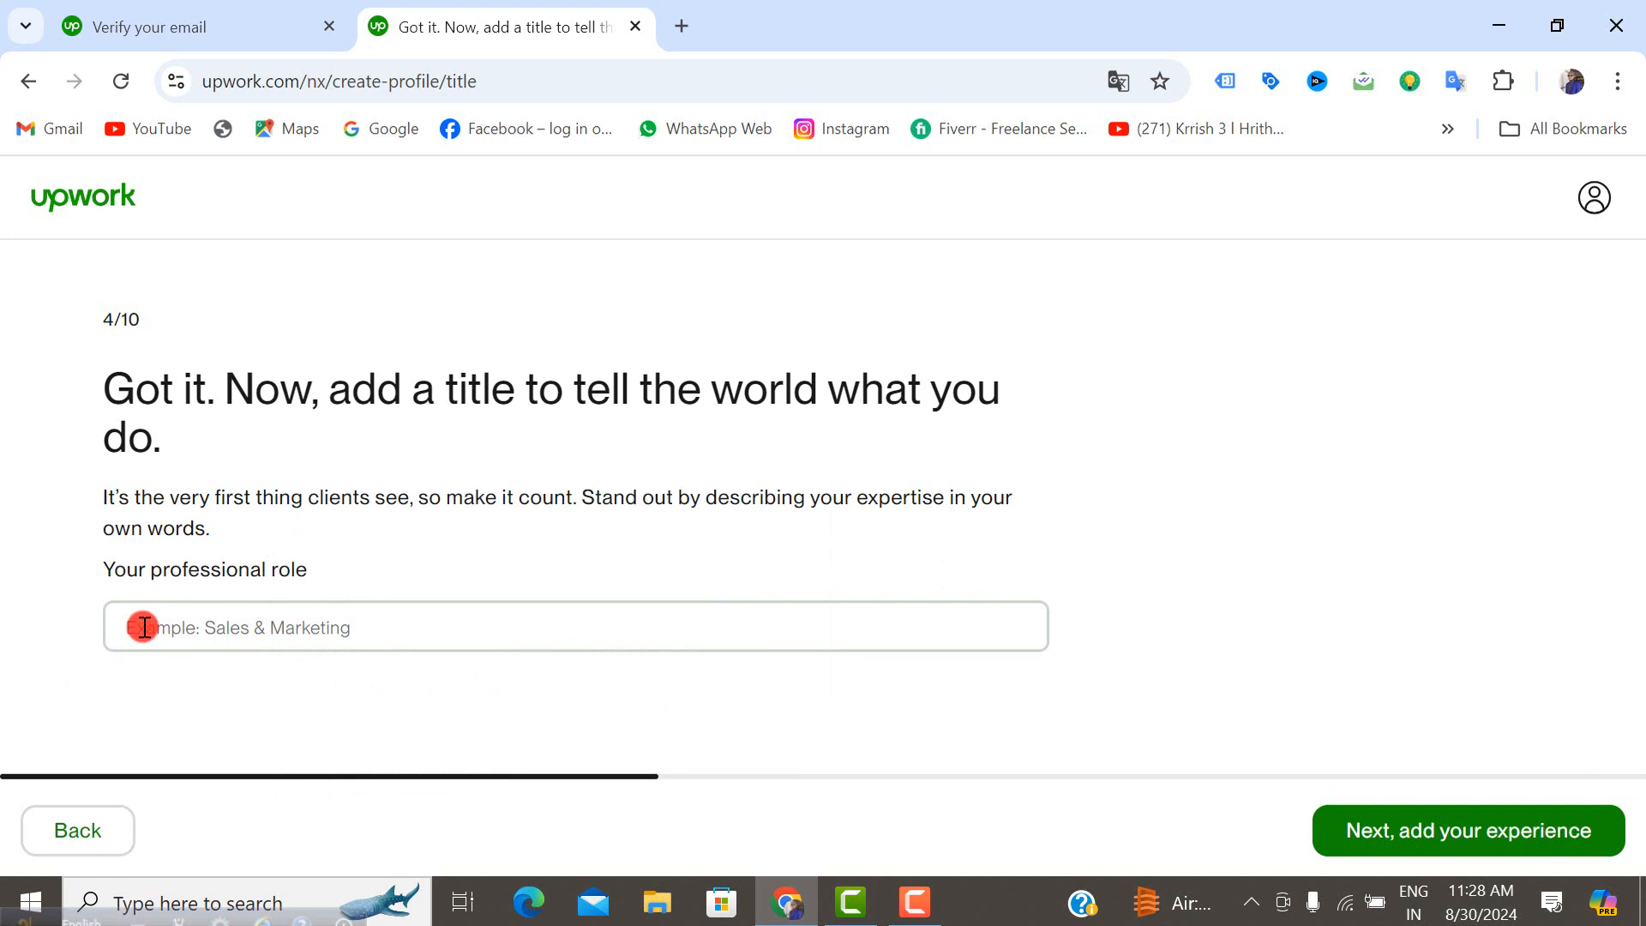
- Enter 'I am a professional Digital Marketer' in the professional role field
click(143, 628)
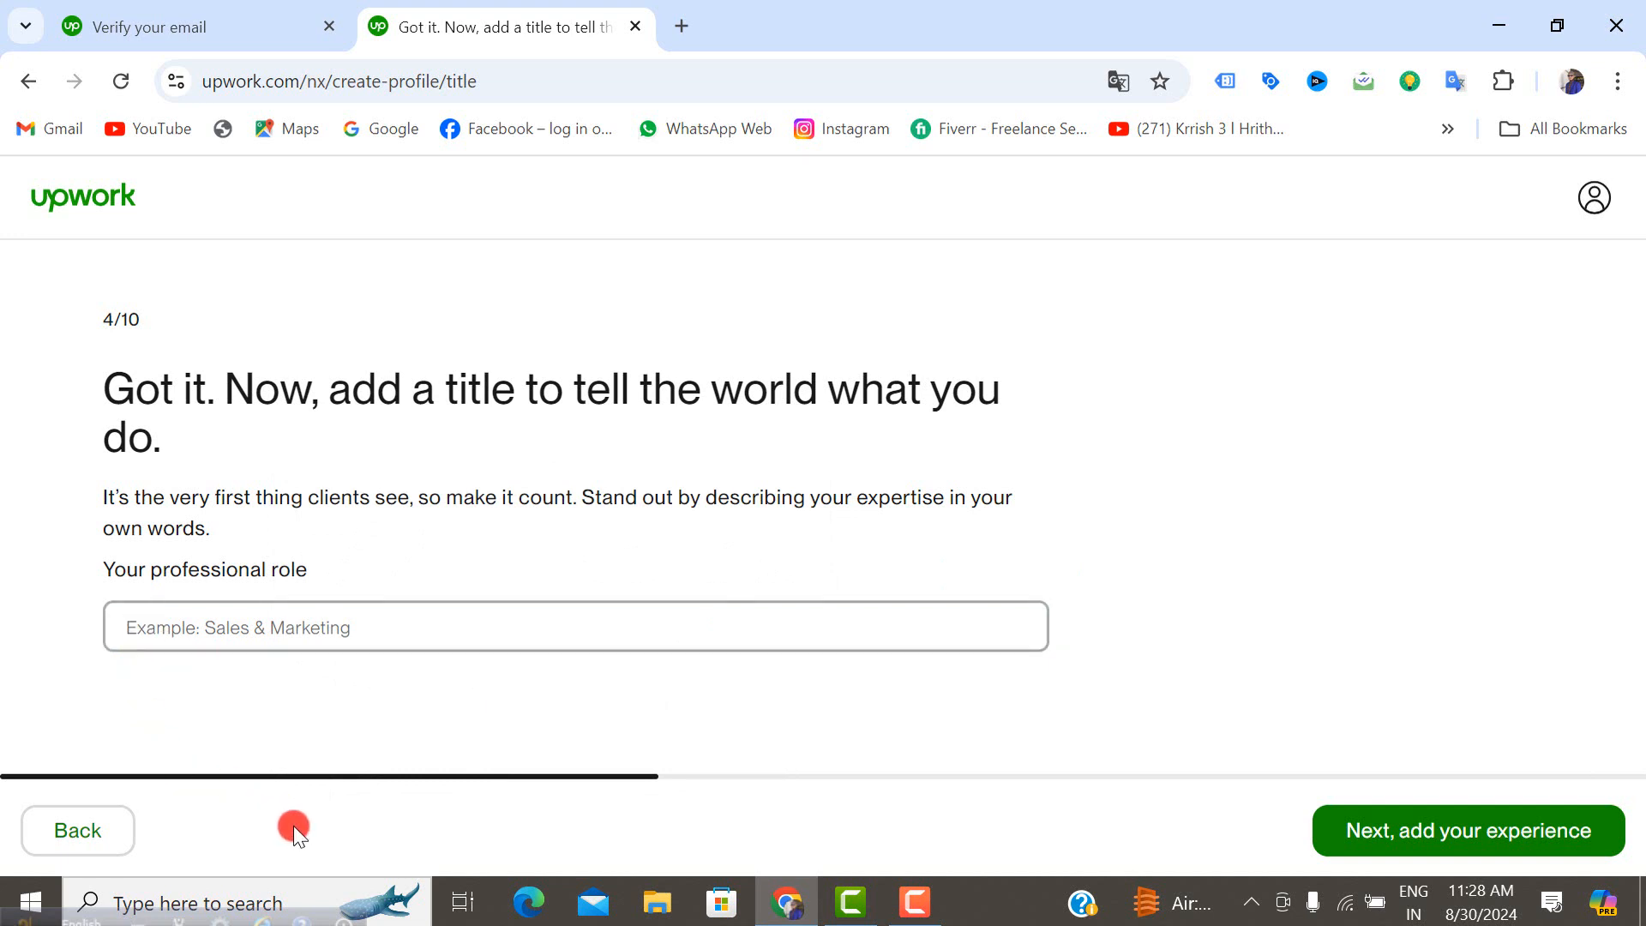
click(180, 628)
text(I)
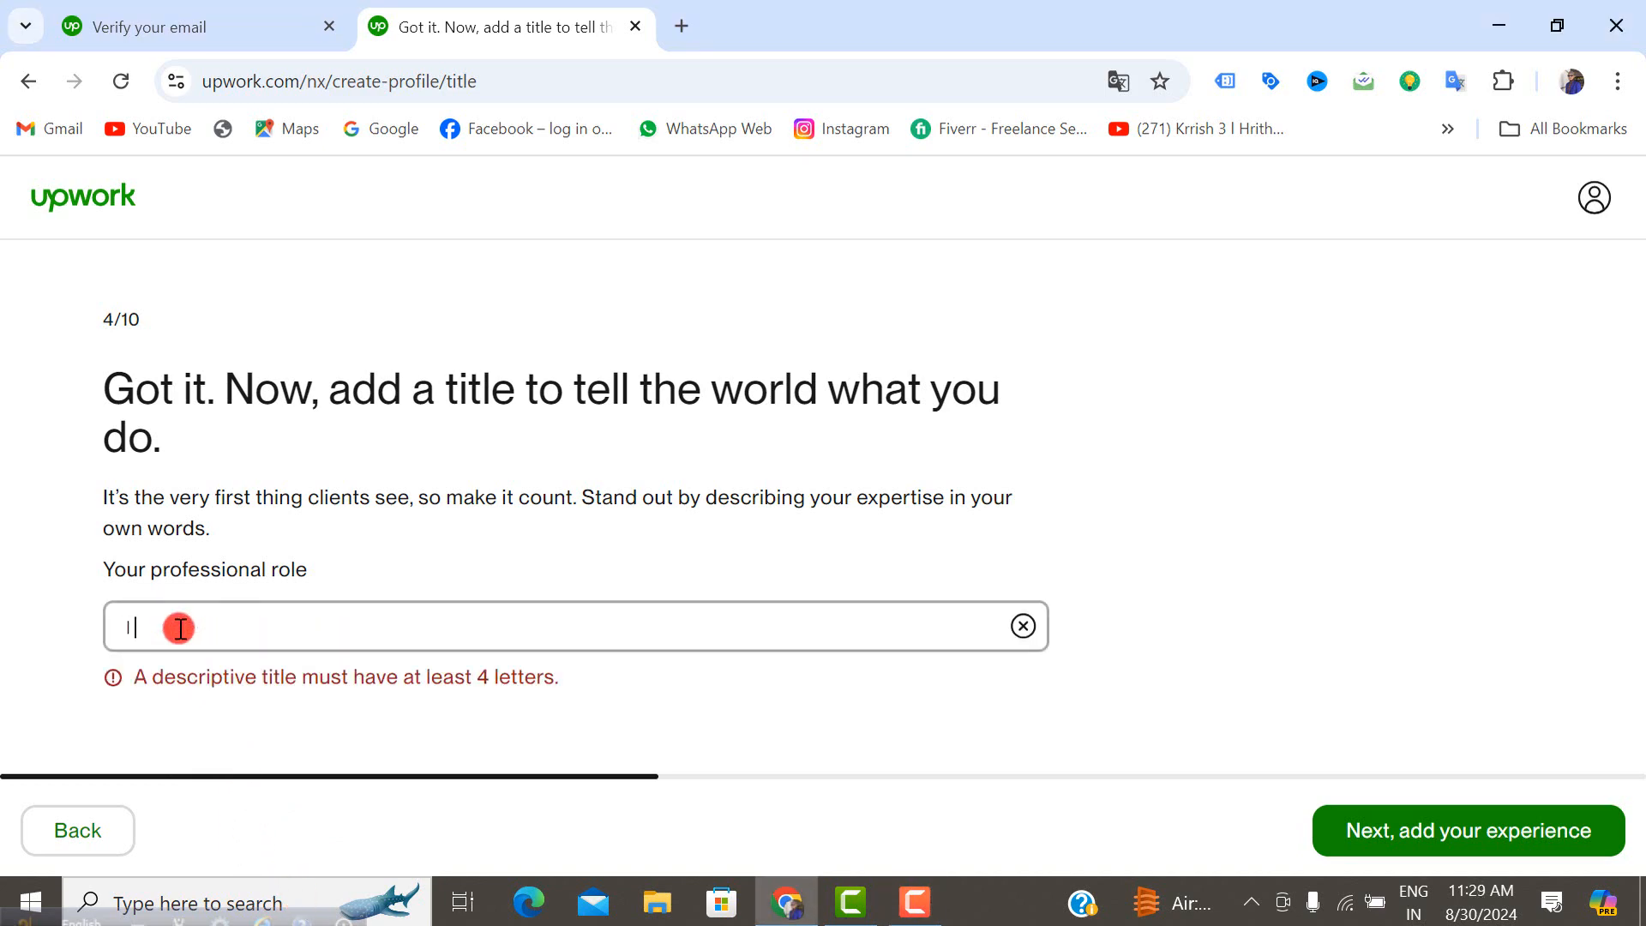
text( am a profe)
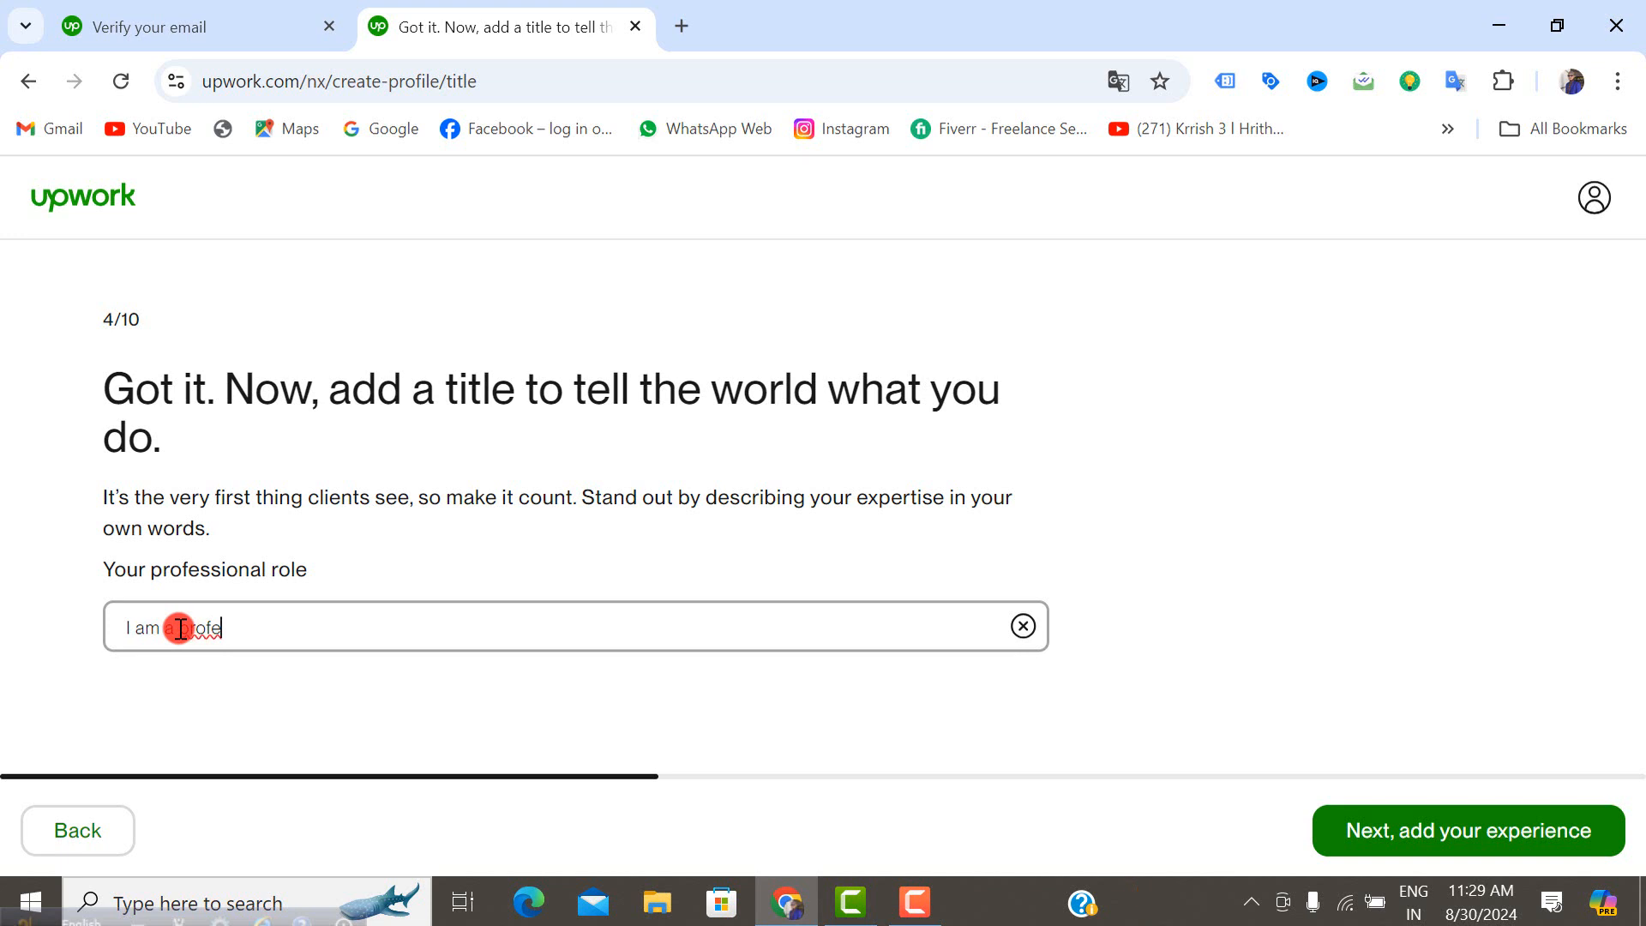
text(ss)
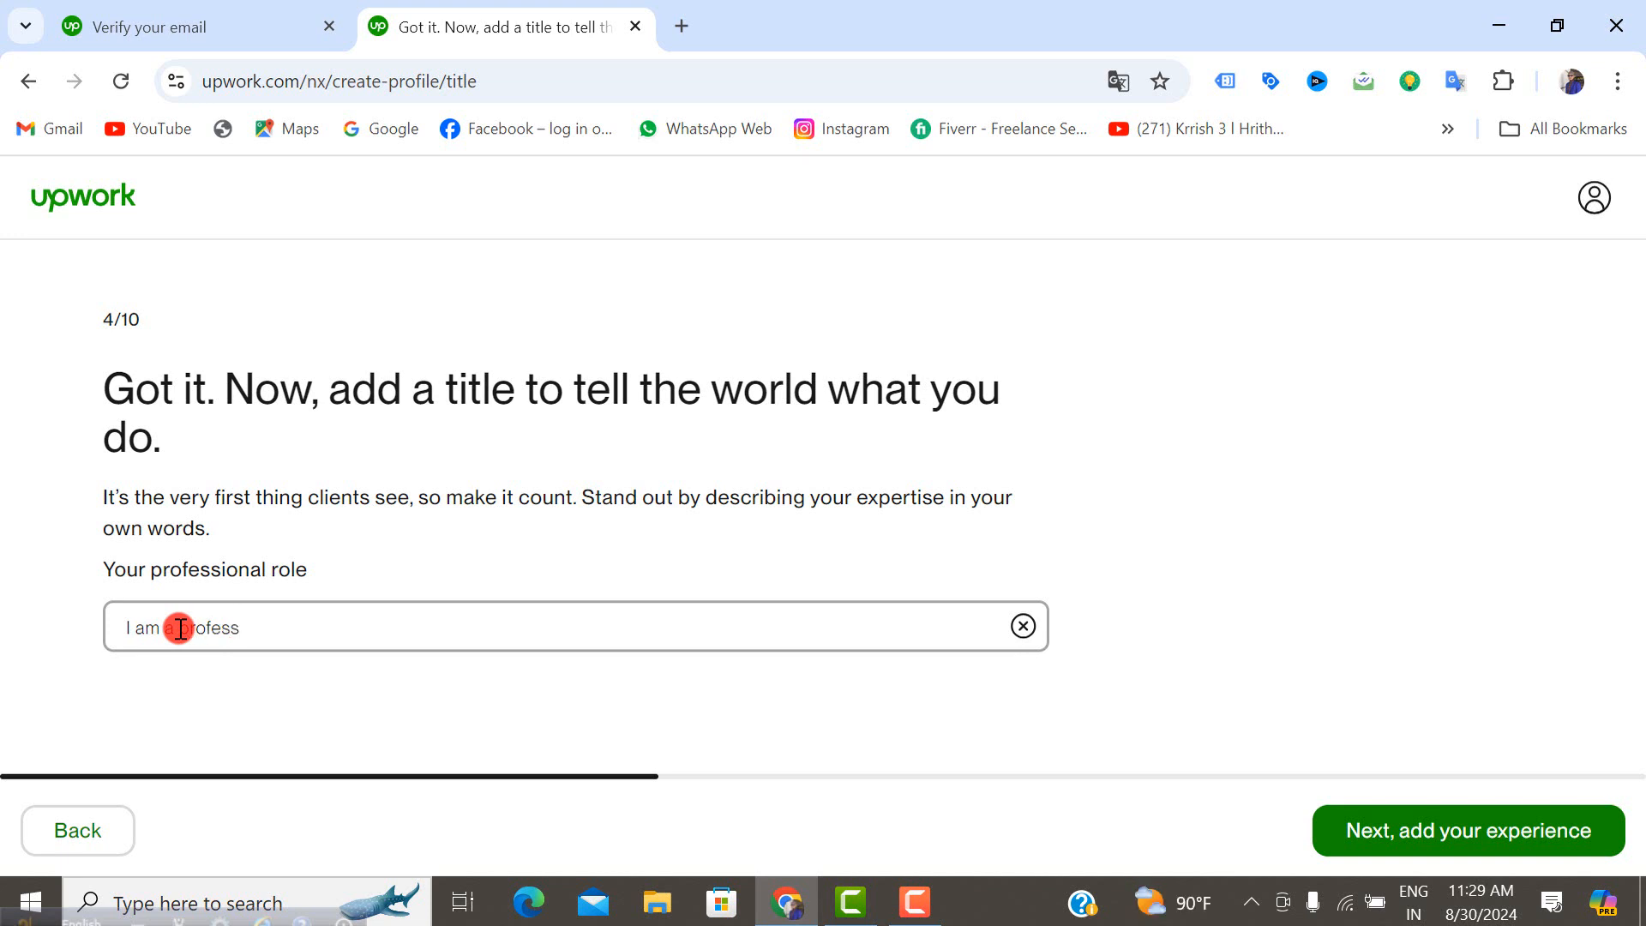
text(ional Digital Marketer)
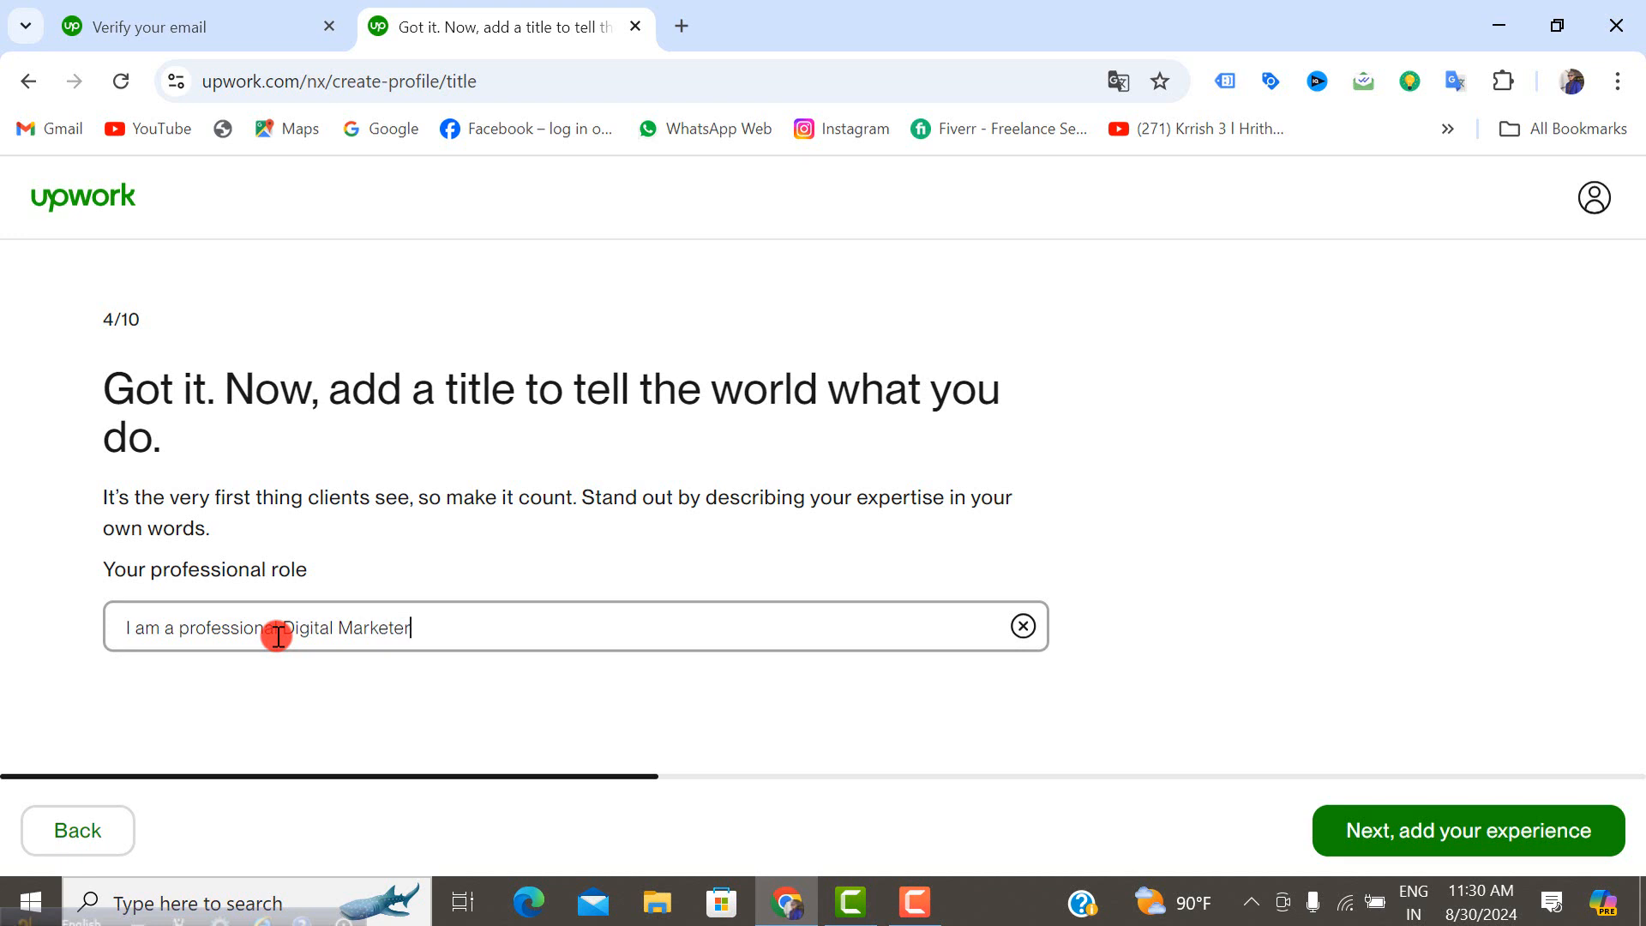
click(406, 649)
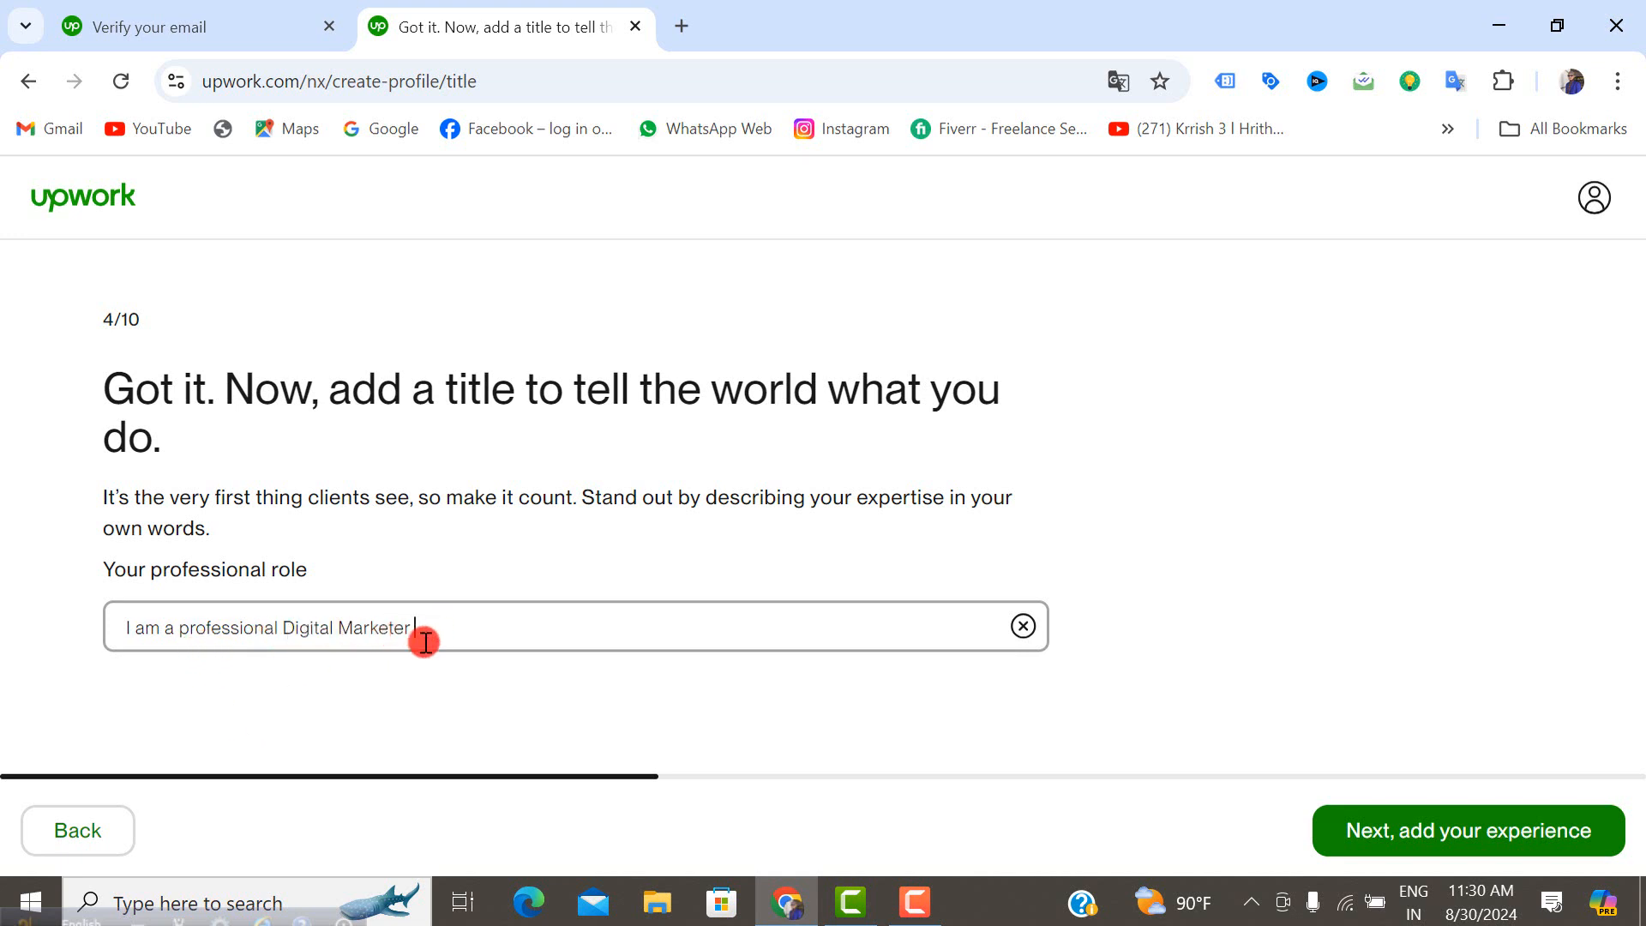
drag(439, 621, 108, 639)
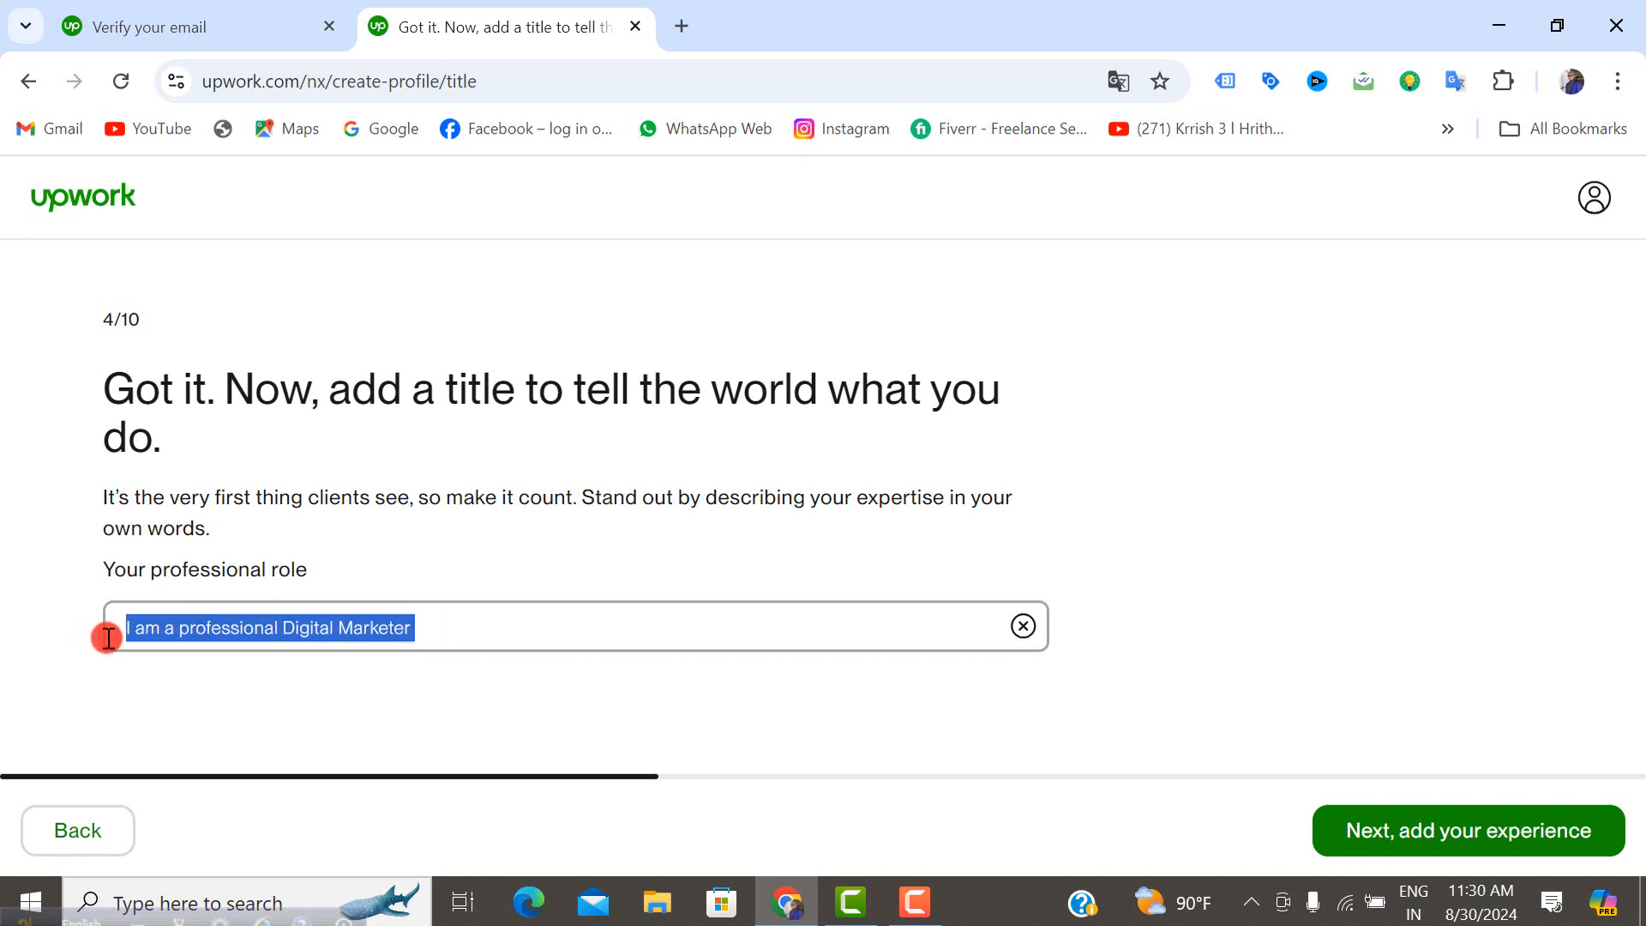
click(467, 693)
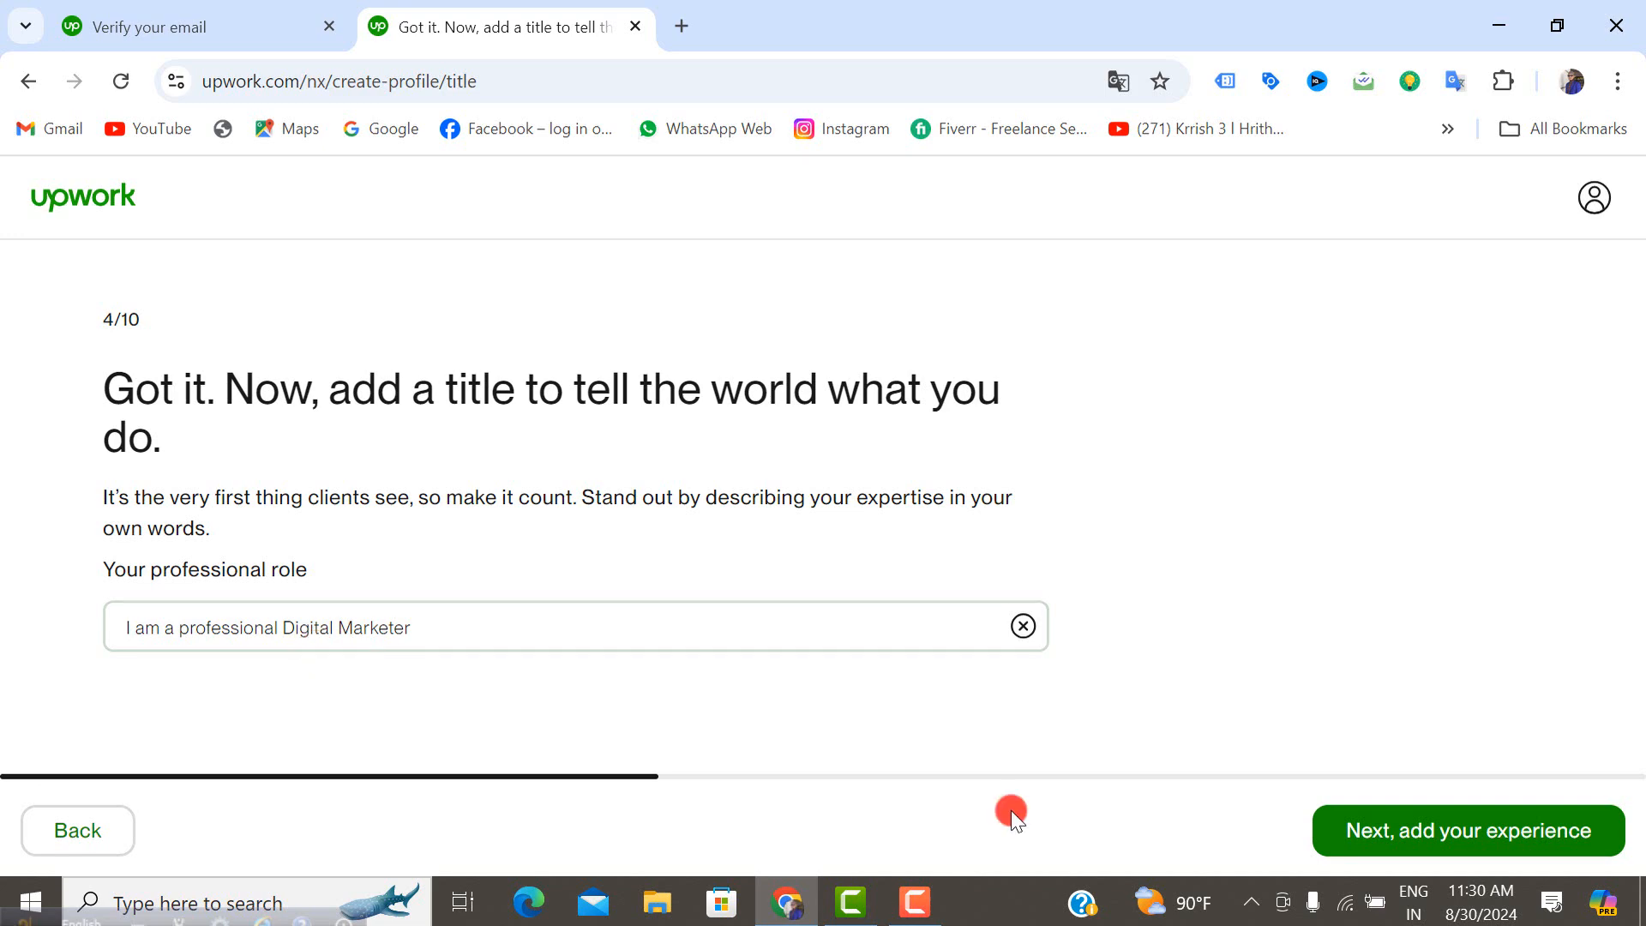
- Submit the title step and translate the 5/10 work-experience heading
click(1408, 812)
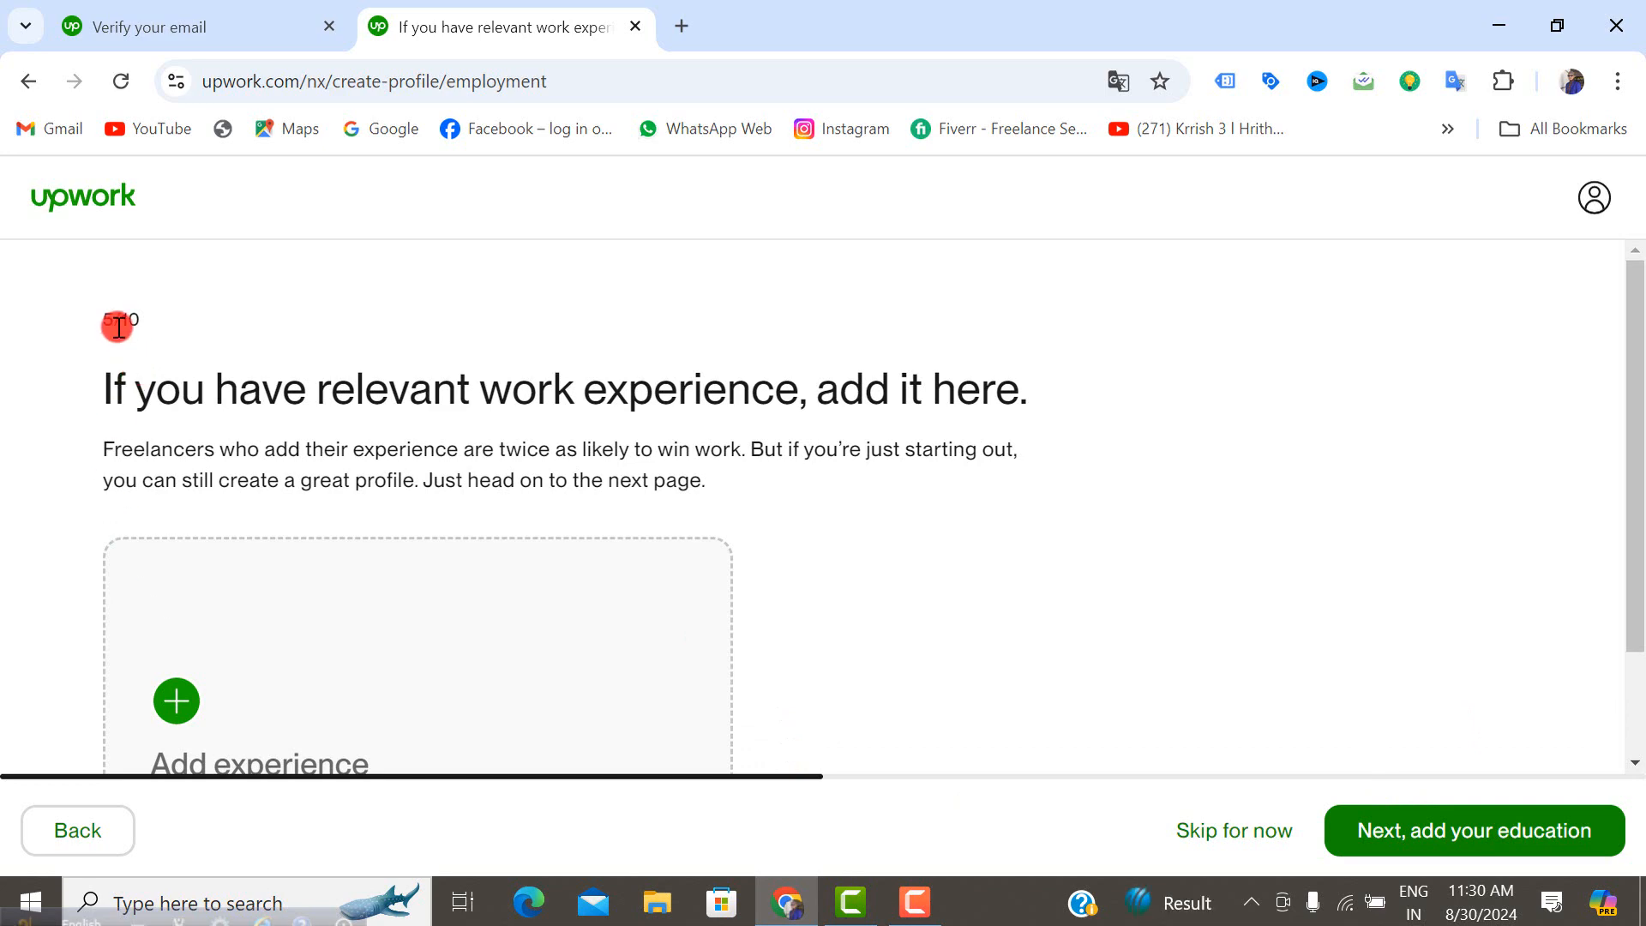
scroll(204, 607, down, 1)
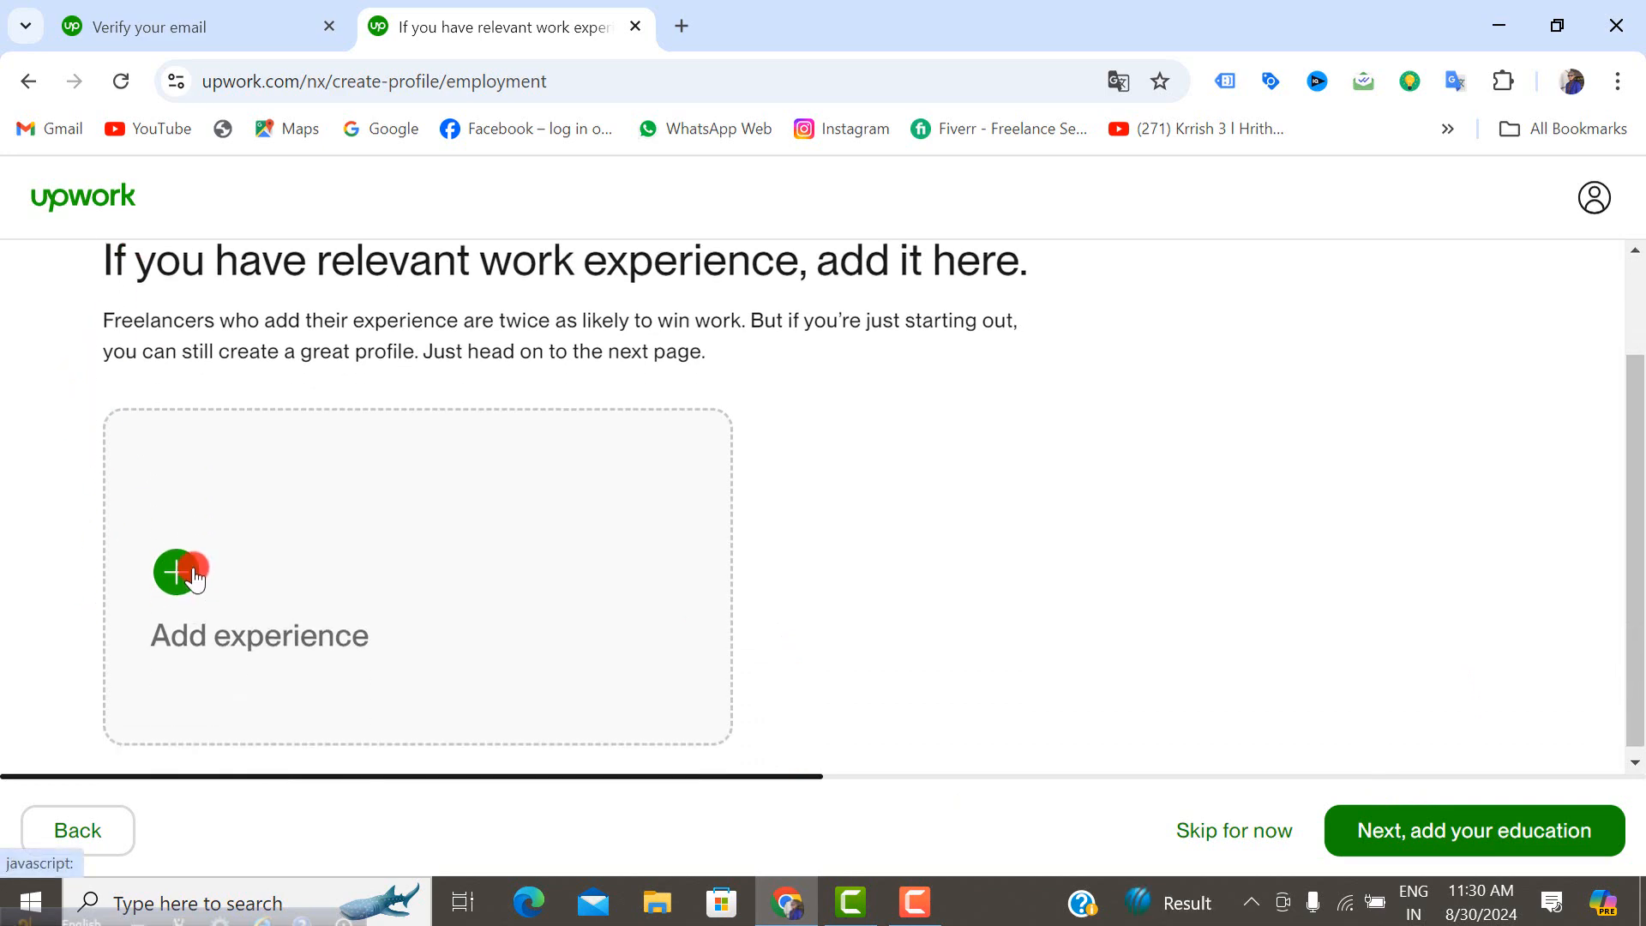
scroll(194, 575, up, 1)
drag(1051, 397, 51, 387)
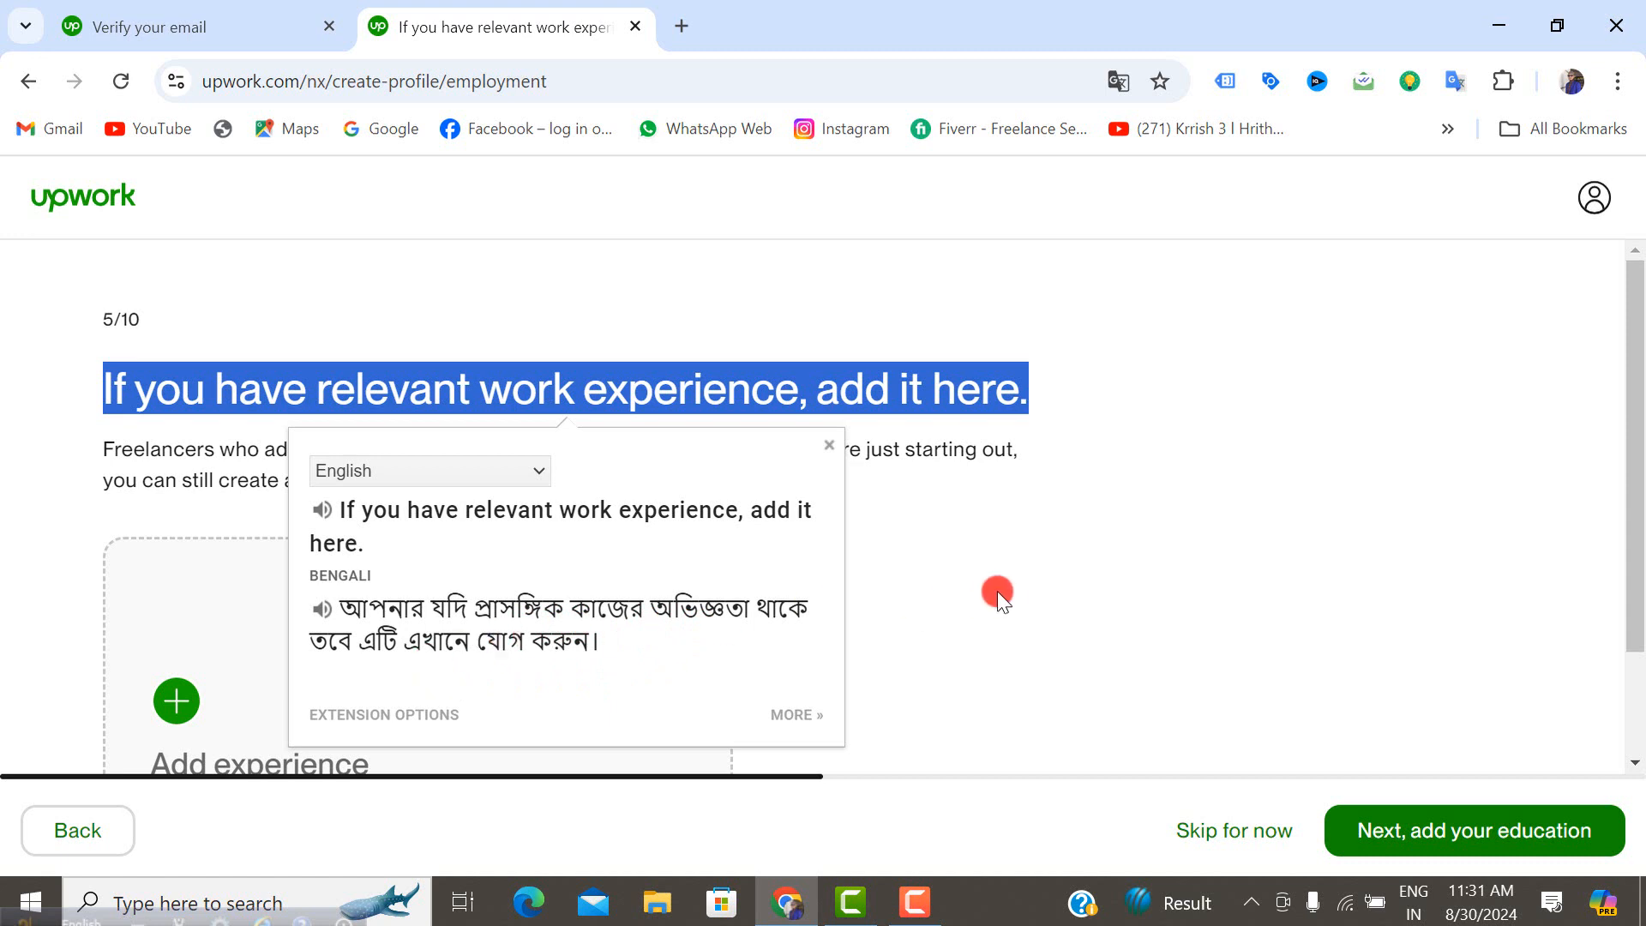
click(996, 590)
scroll(796, 705, down, 1)
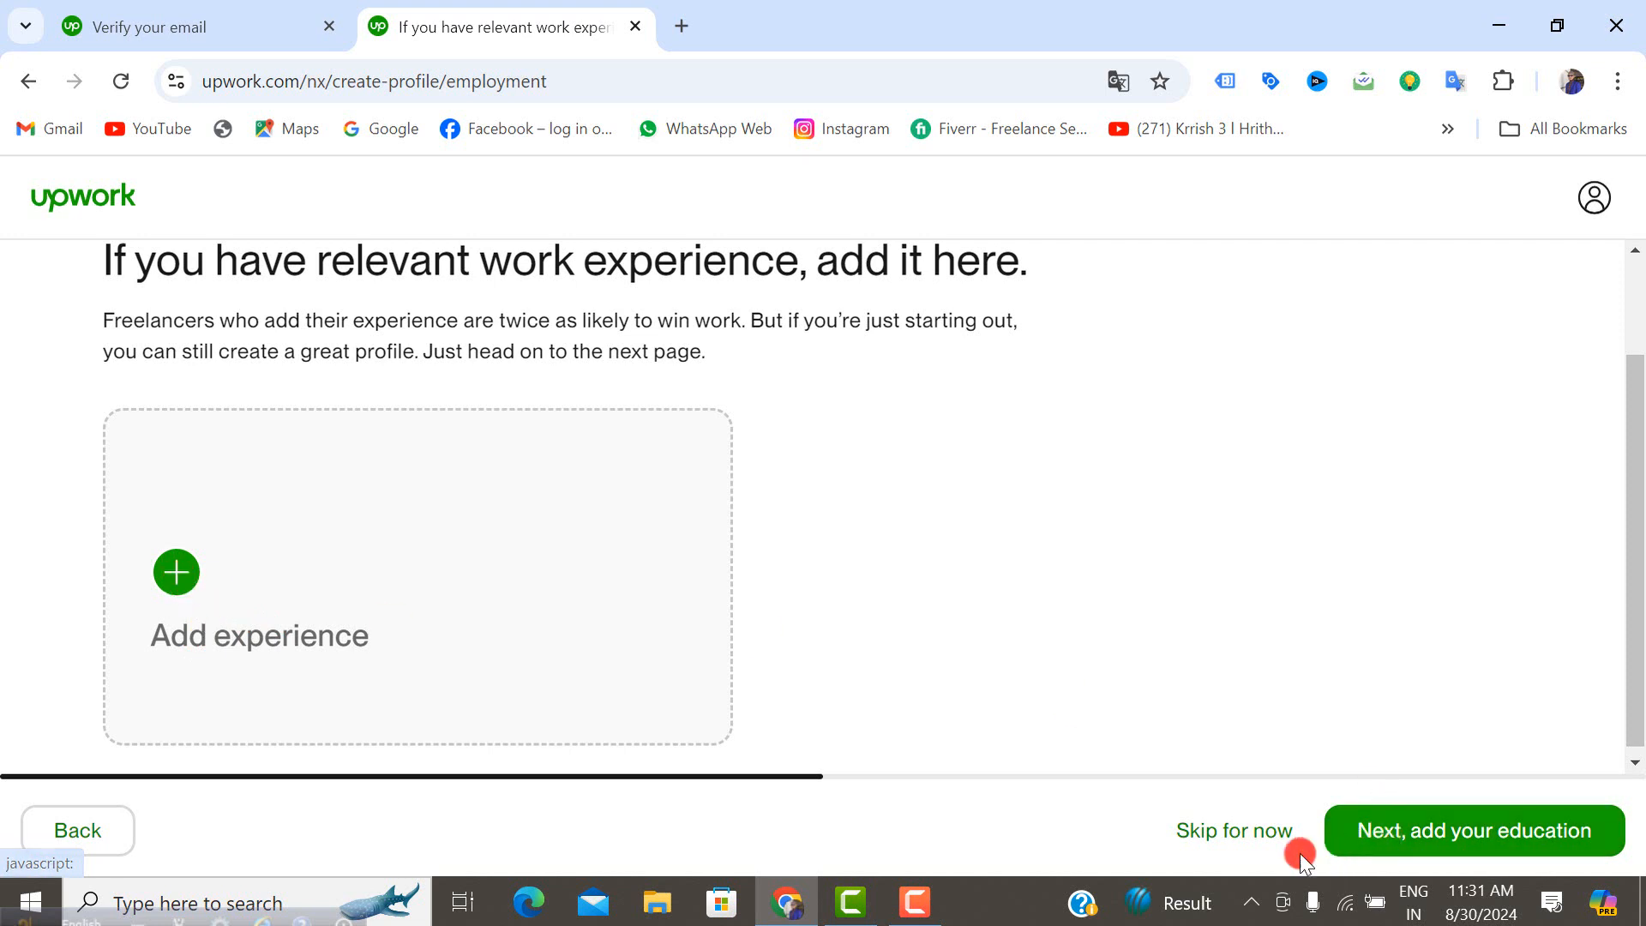
- Add a new work experience entry with title 'Agency' and company Ak Technology
click(187, 579)
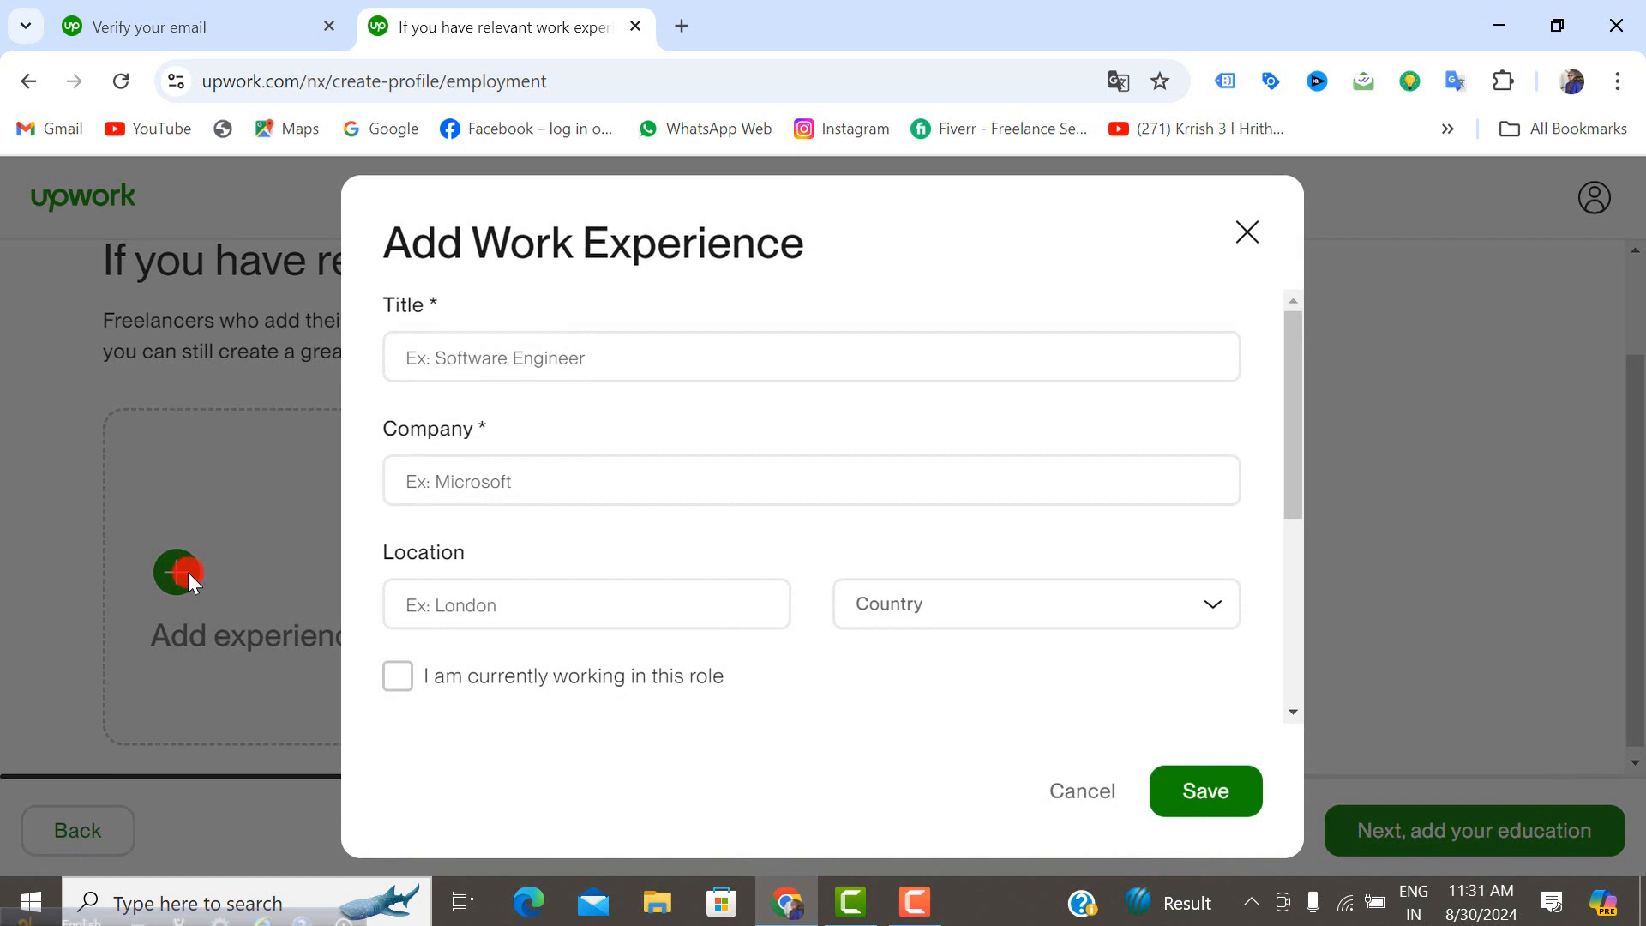
click(473, 360)
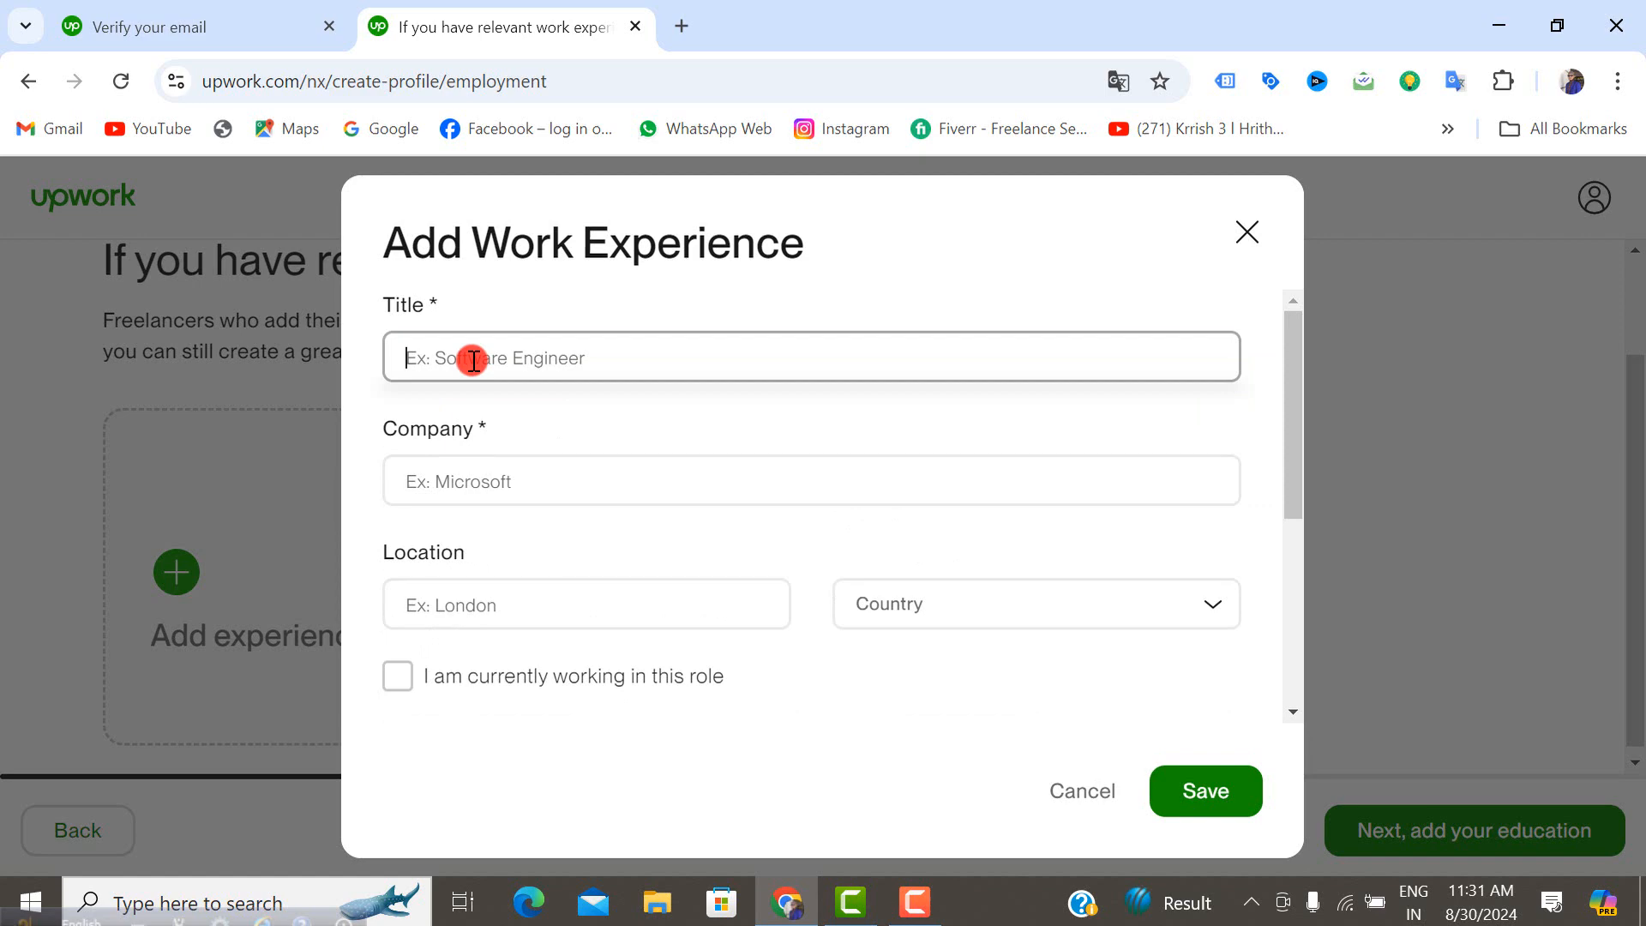
text(A)
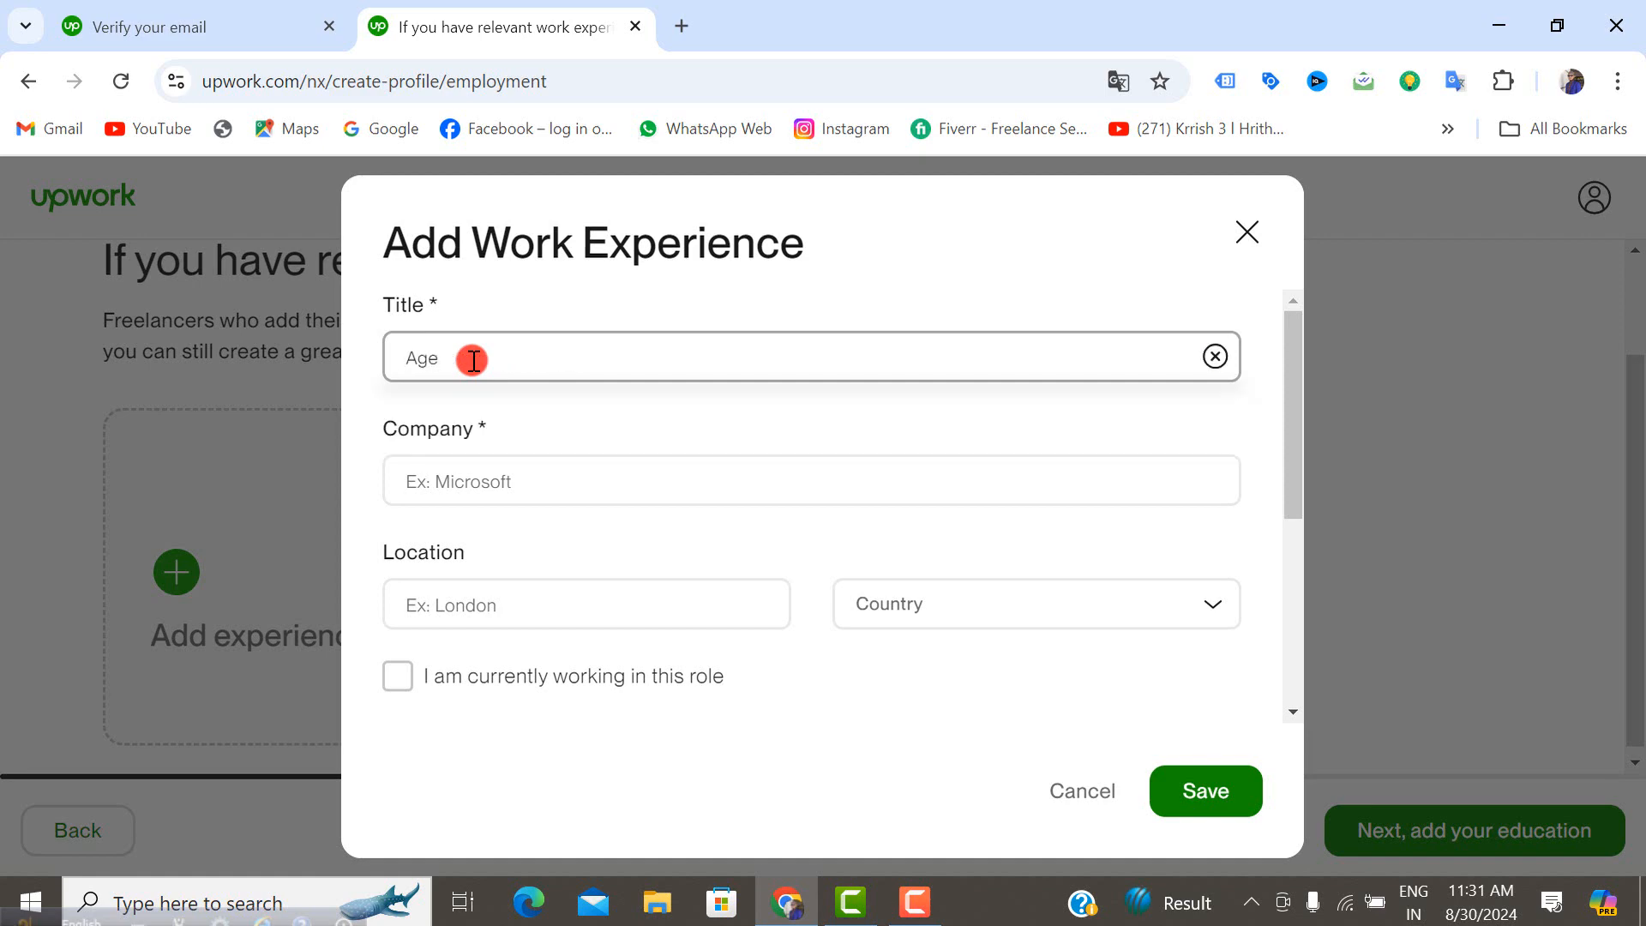
text(ge)
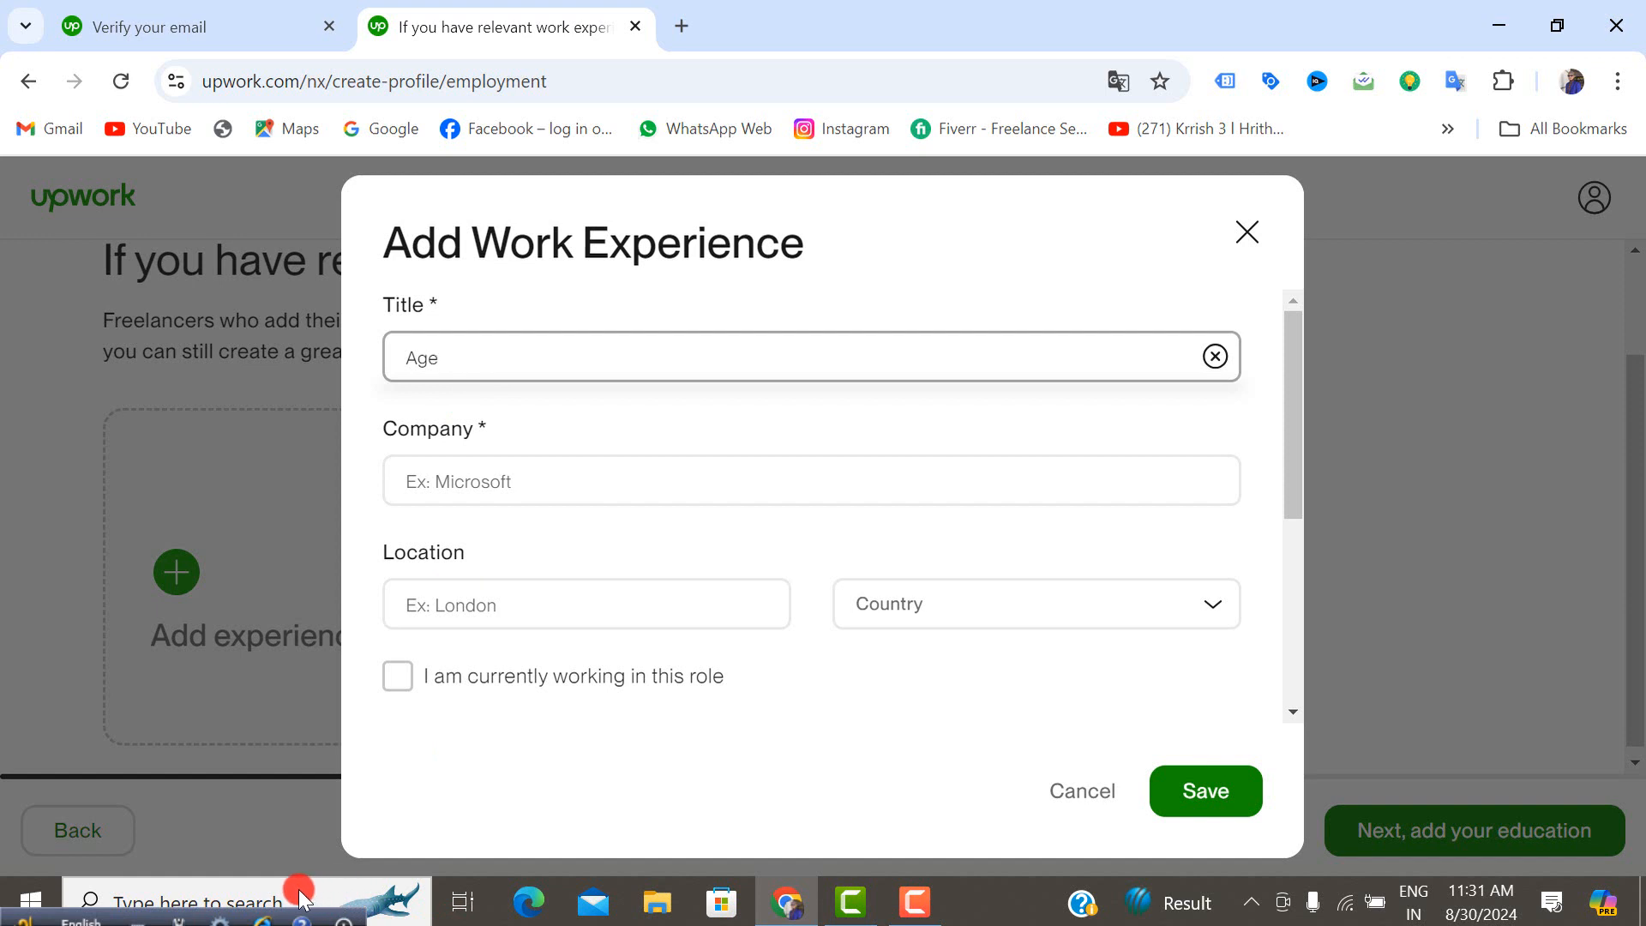
text(ncy)
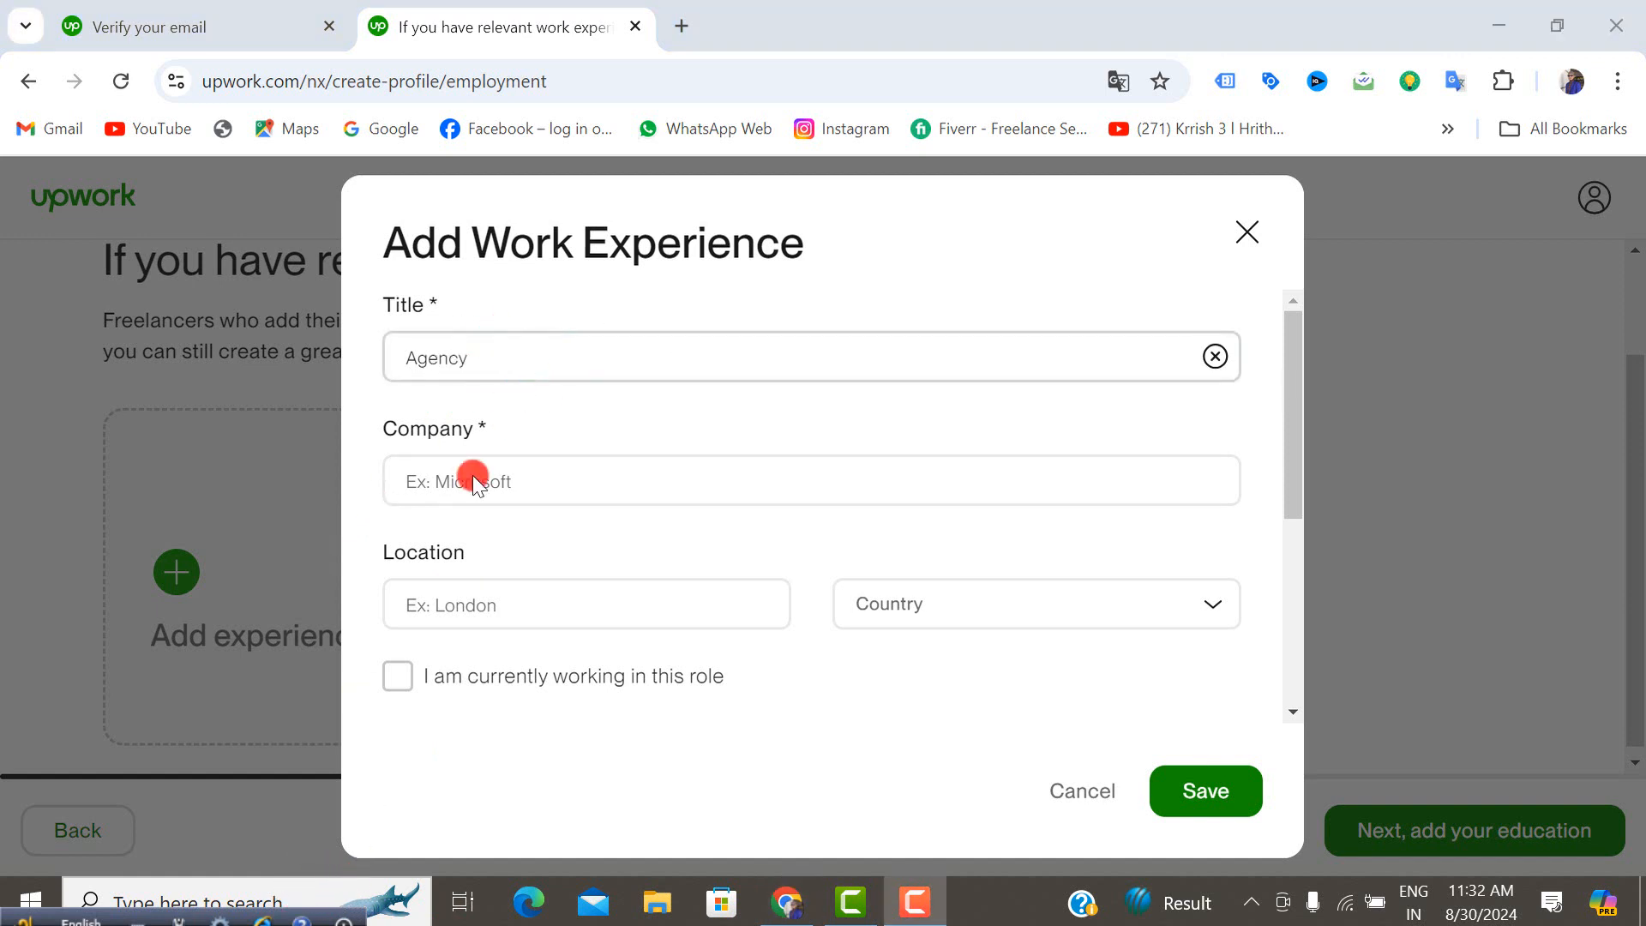
click(412, 465)
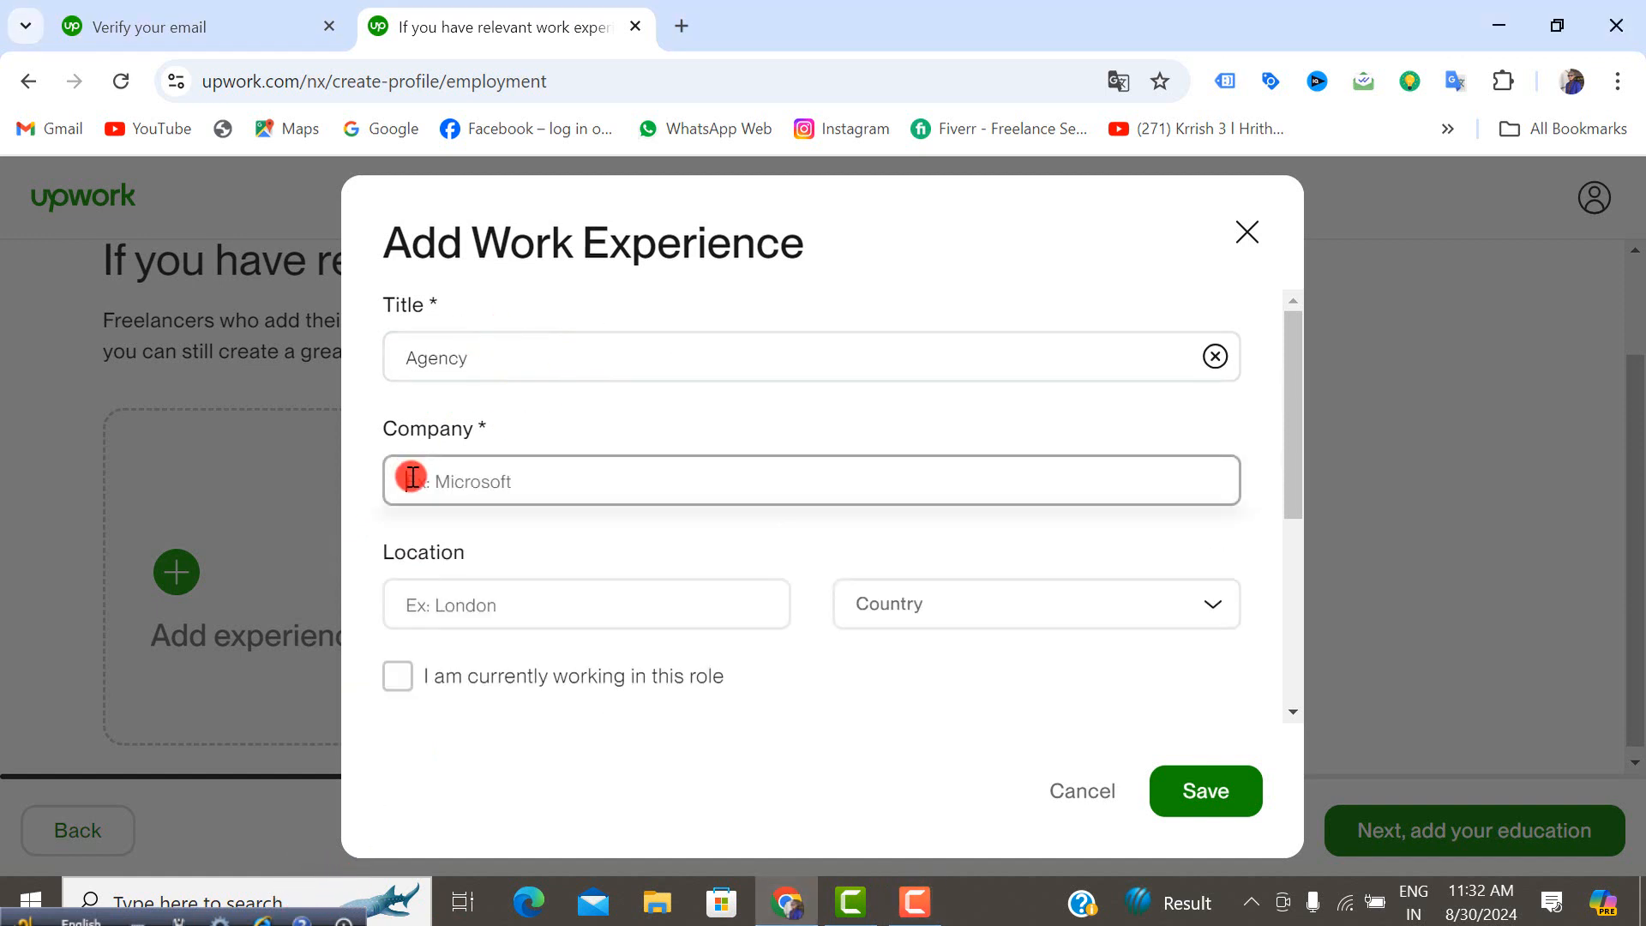
text(A)
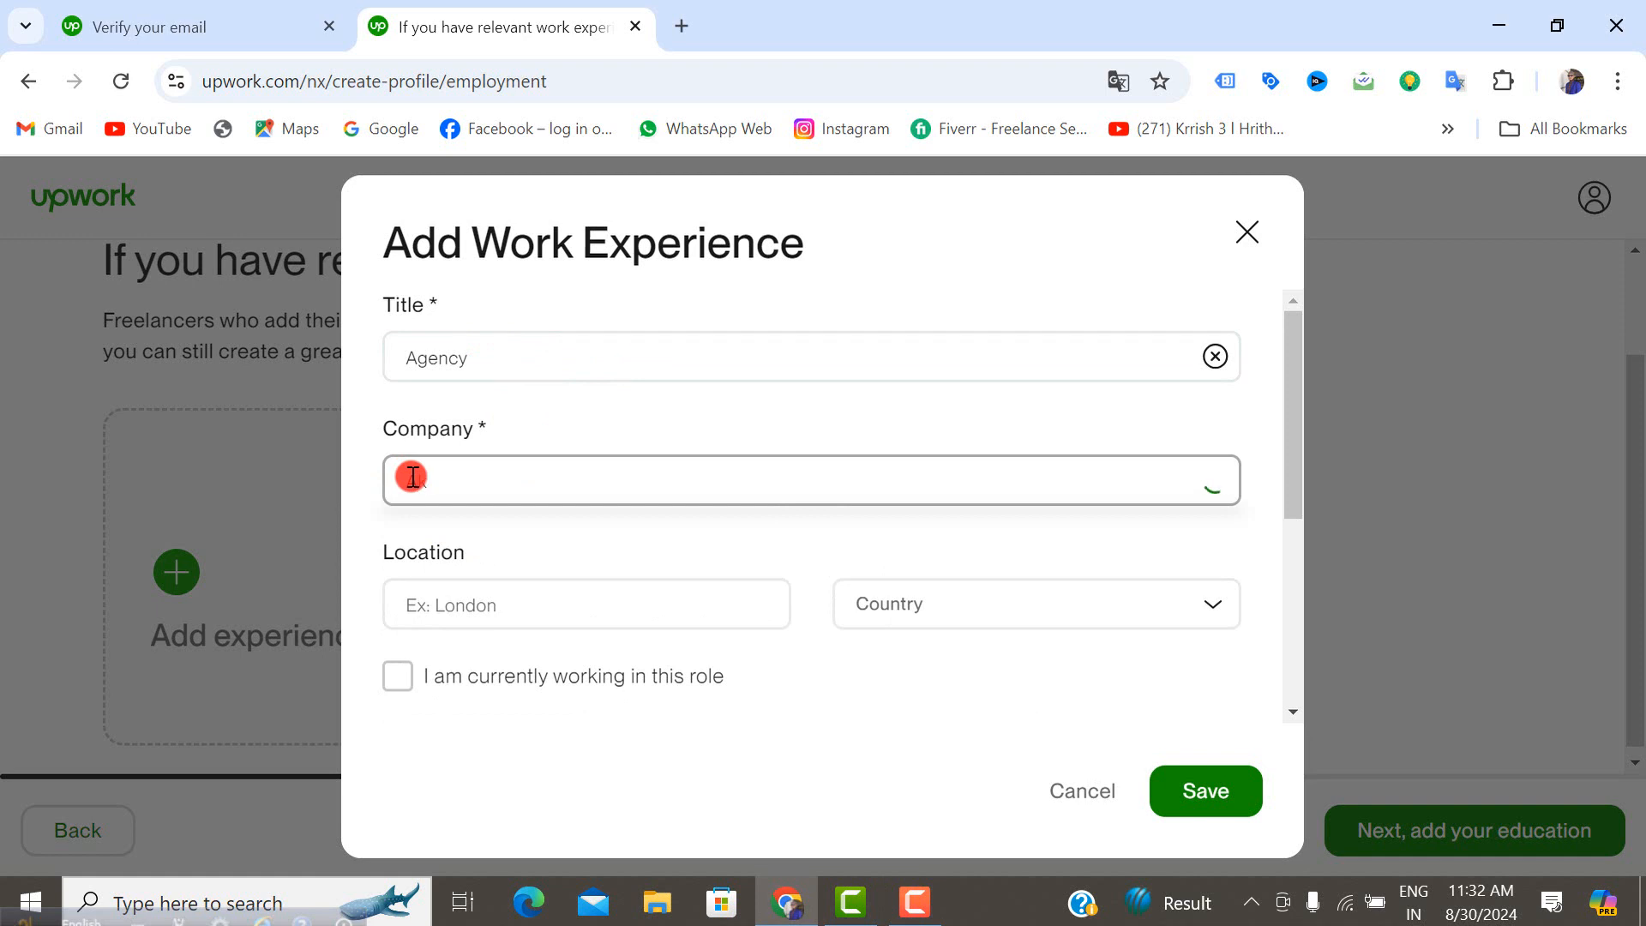
text(Technology)
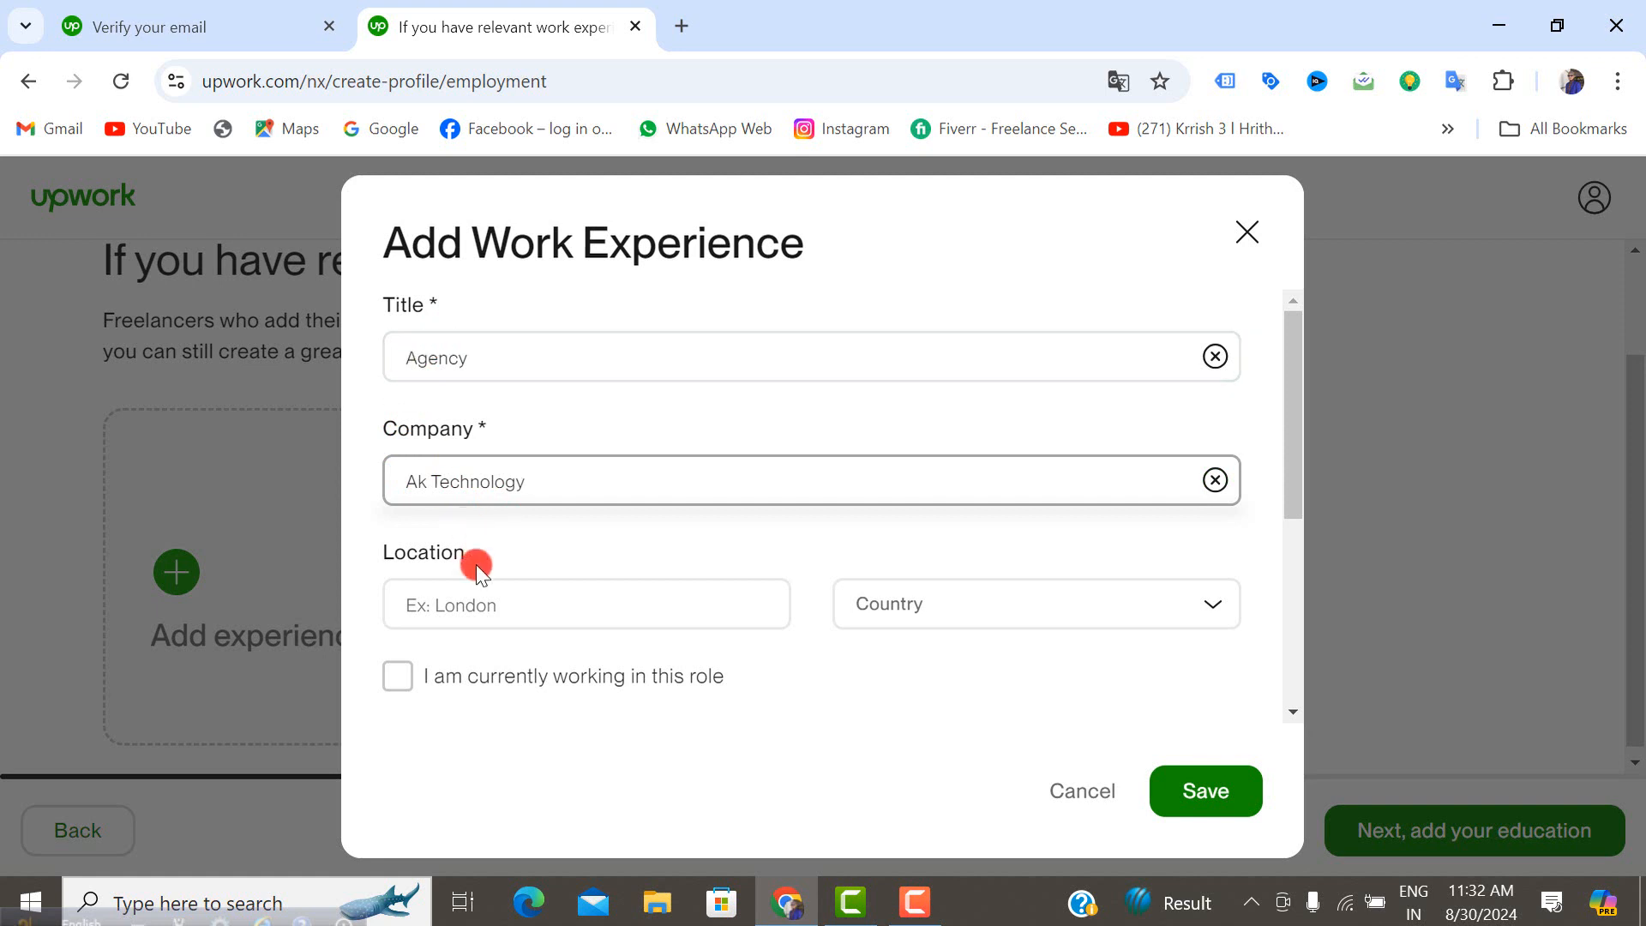
- Set the experience's country to Bangladesh and its location city to Bangladesh
click(460, 607)
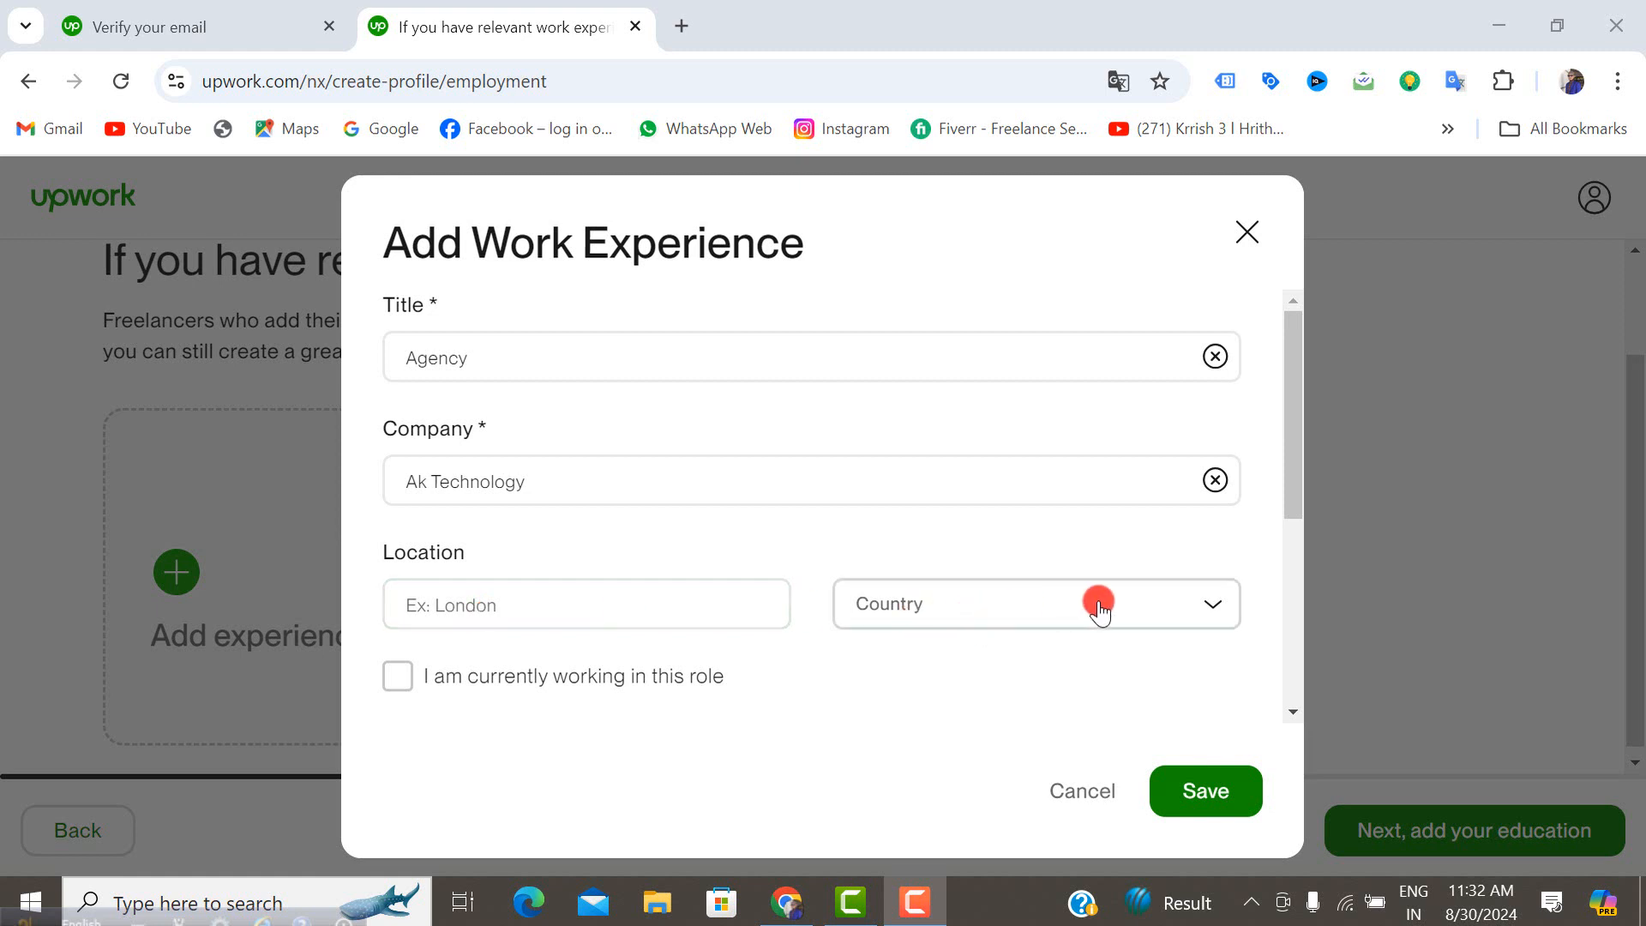
click(1162, 606)
scroll(969, 805, down, 7)
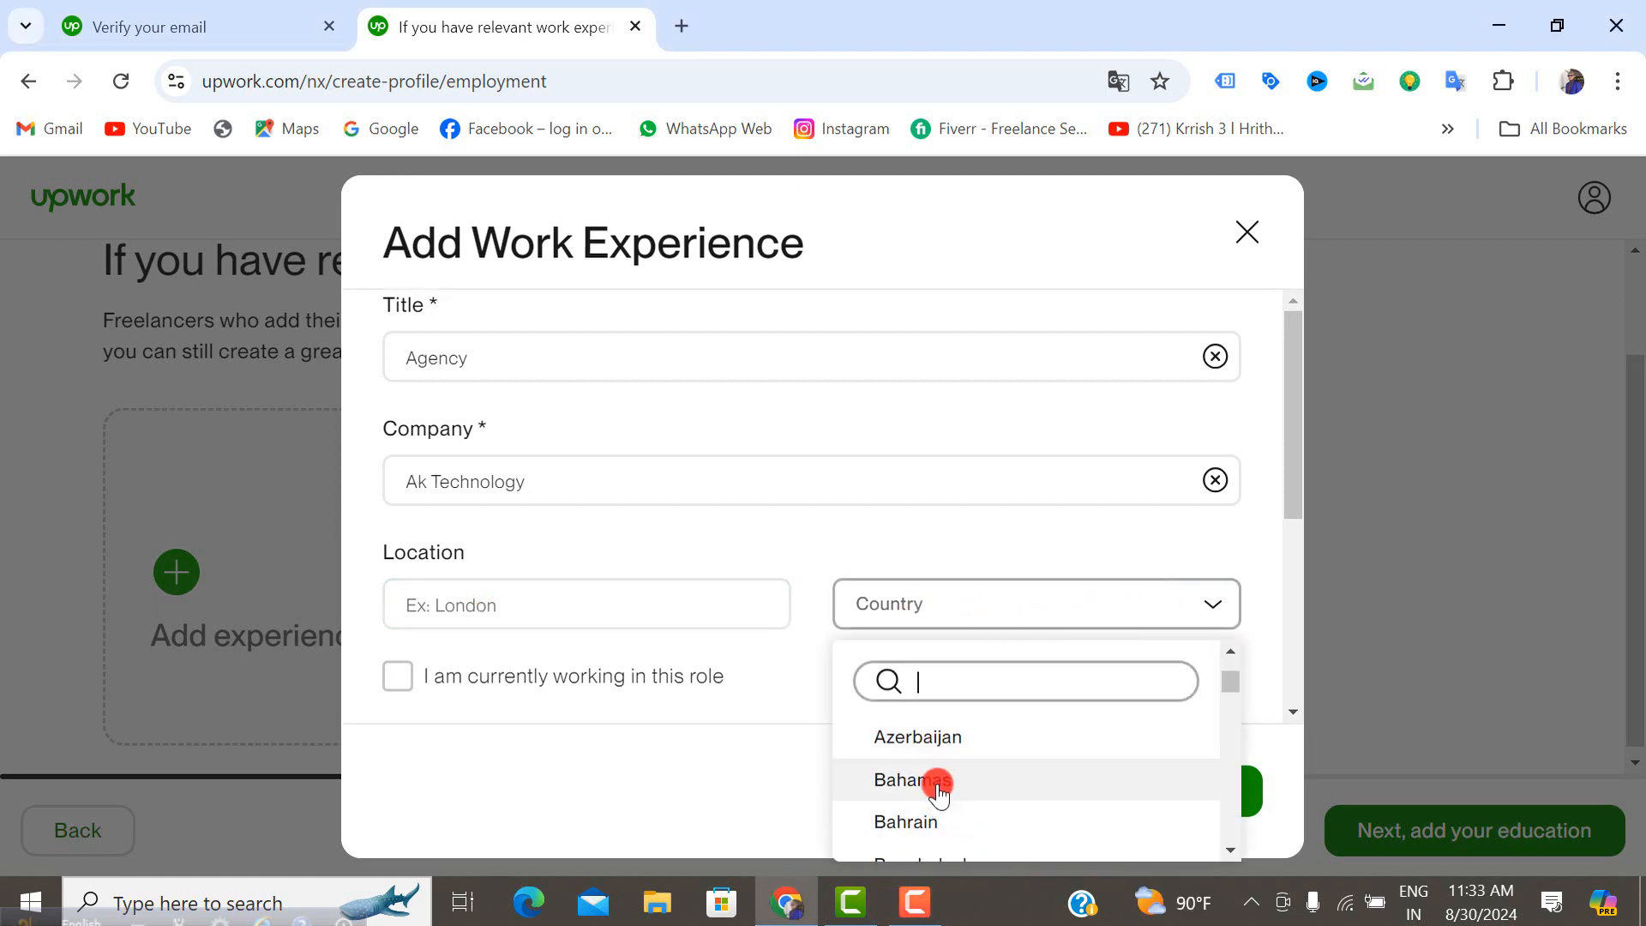
scroll(938, 797, down, 2)
click(945, 738)
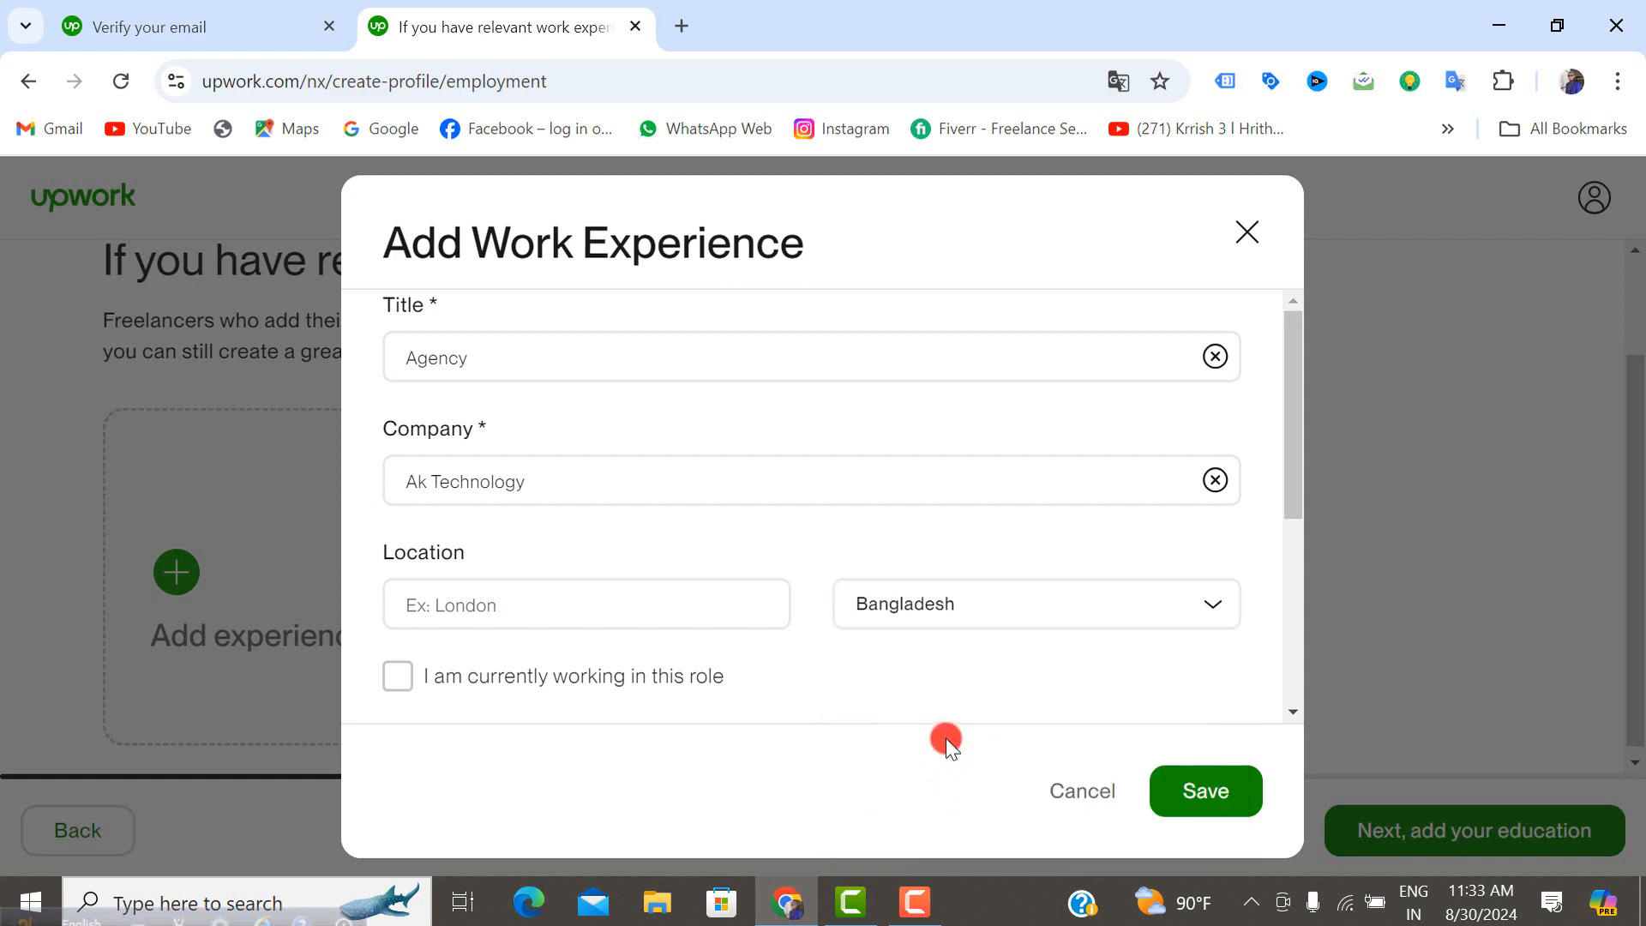
click(516, 610)
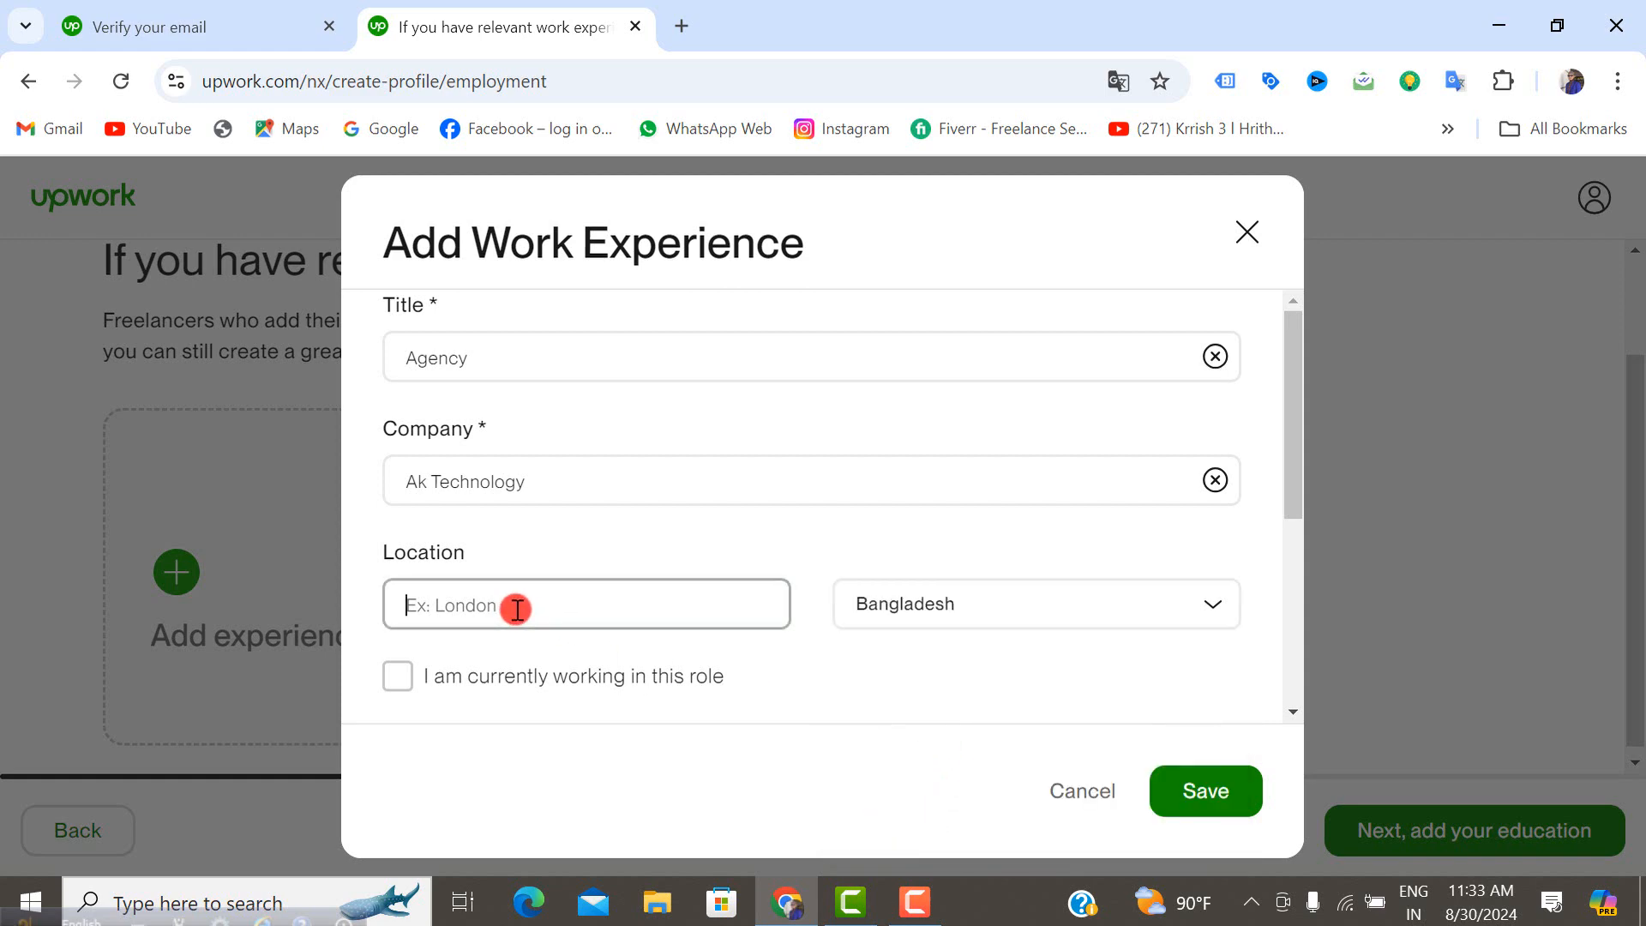
text(Bangladesh)
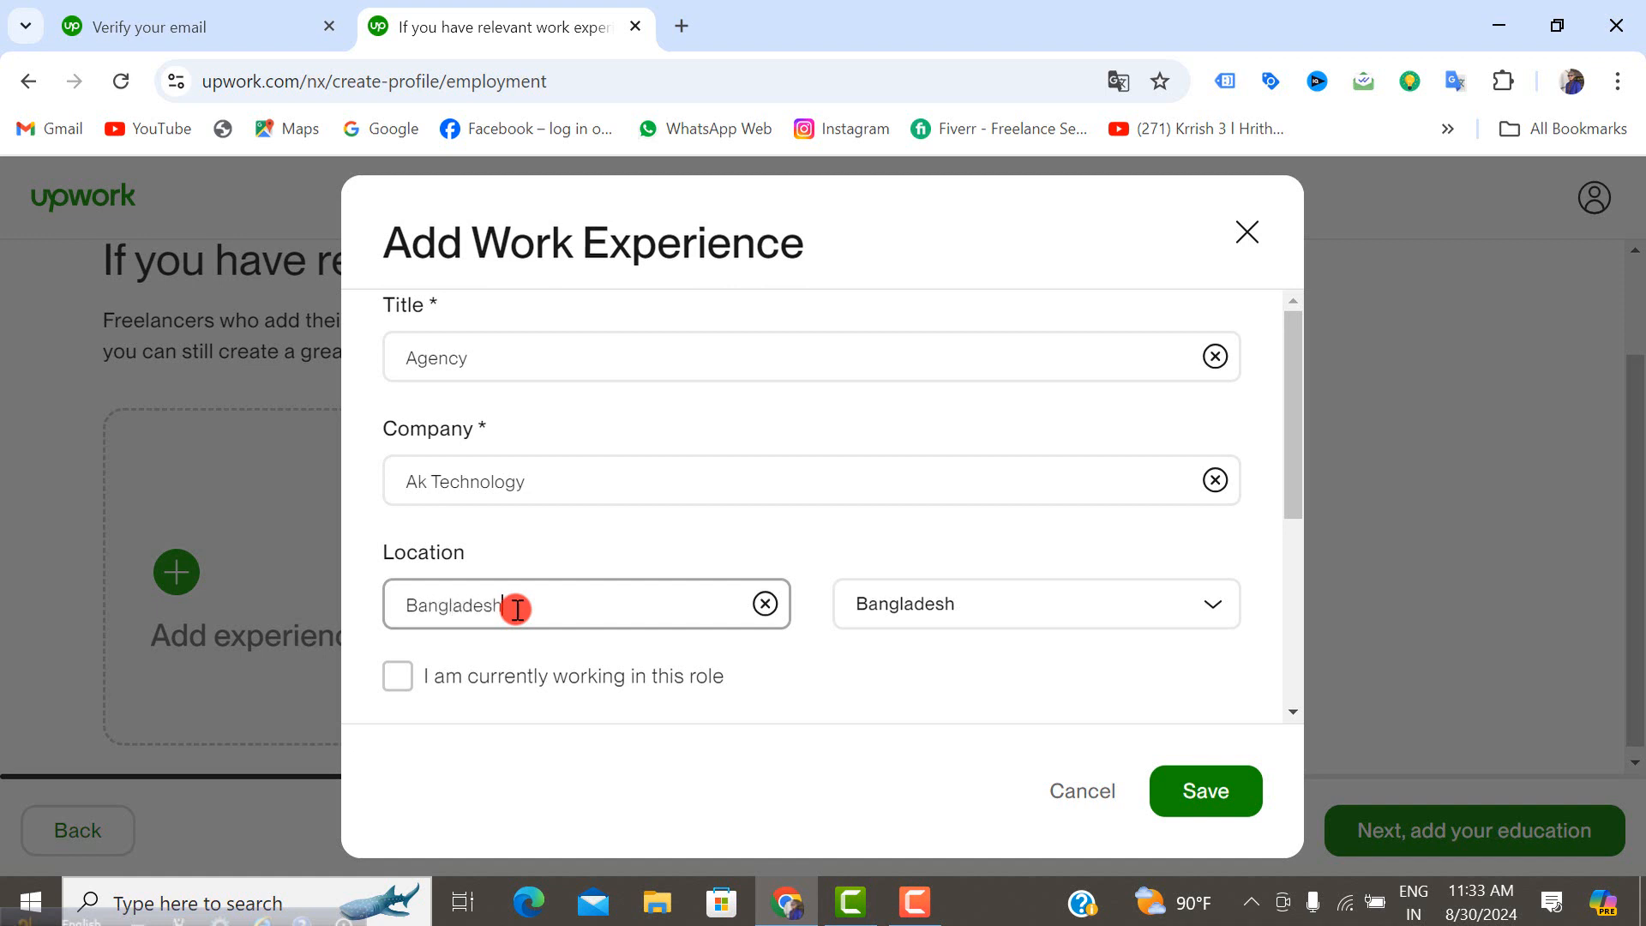
scroll(475, 670, down, 1)
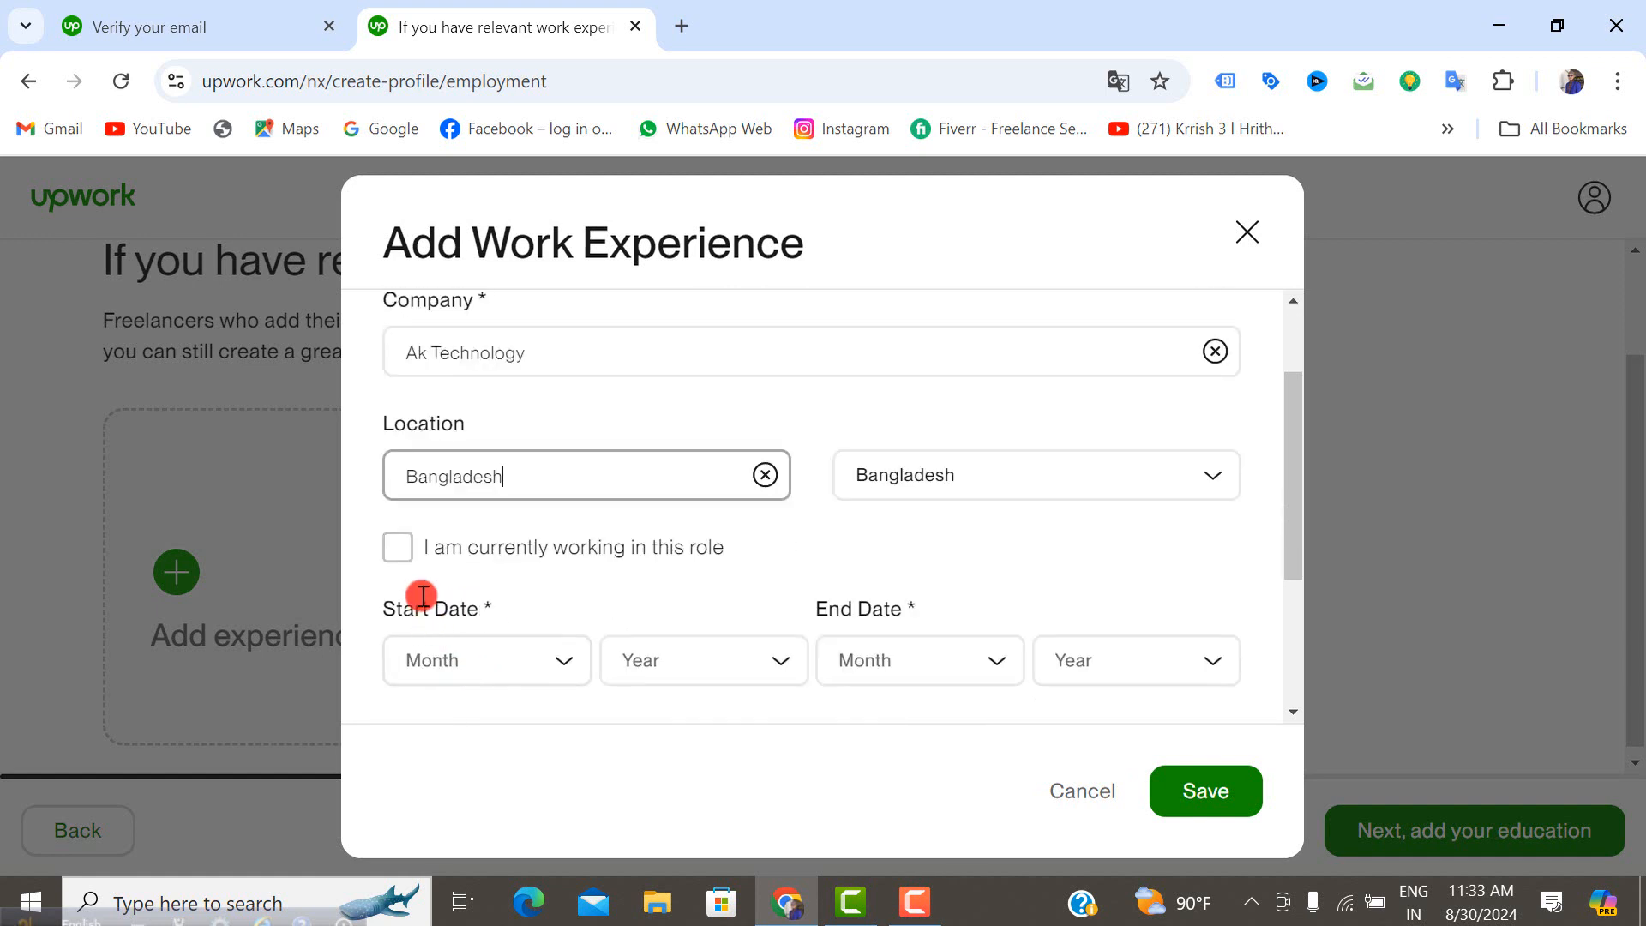
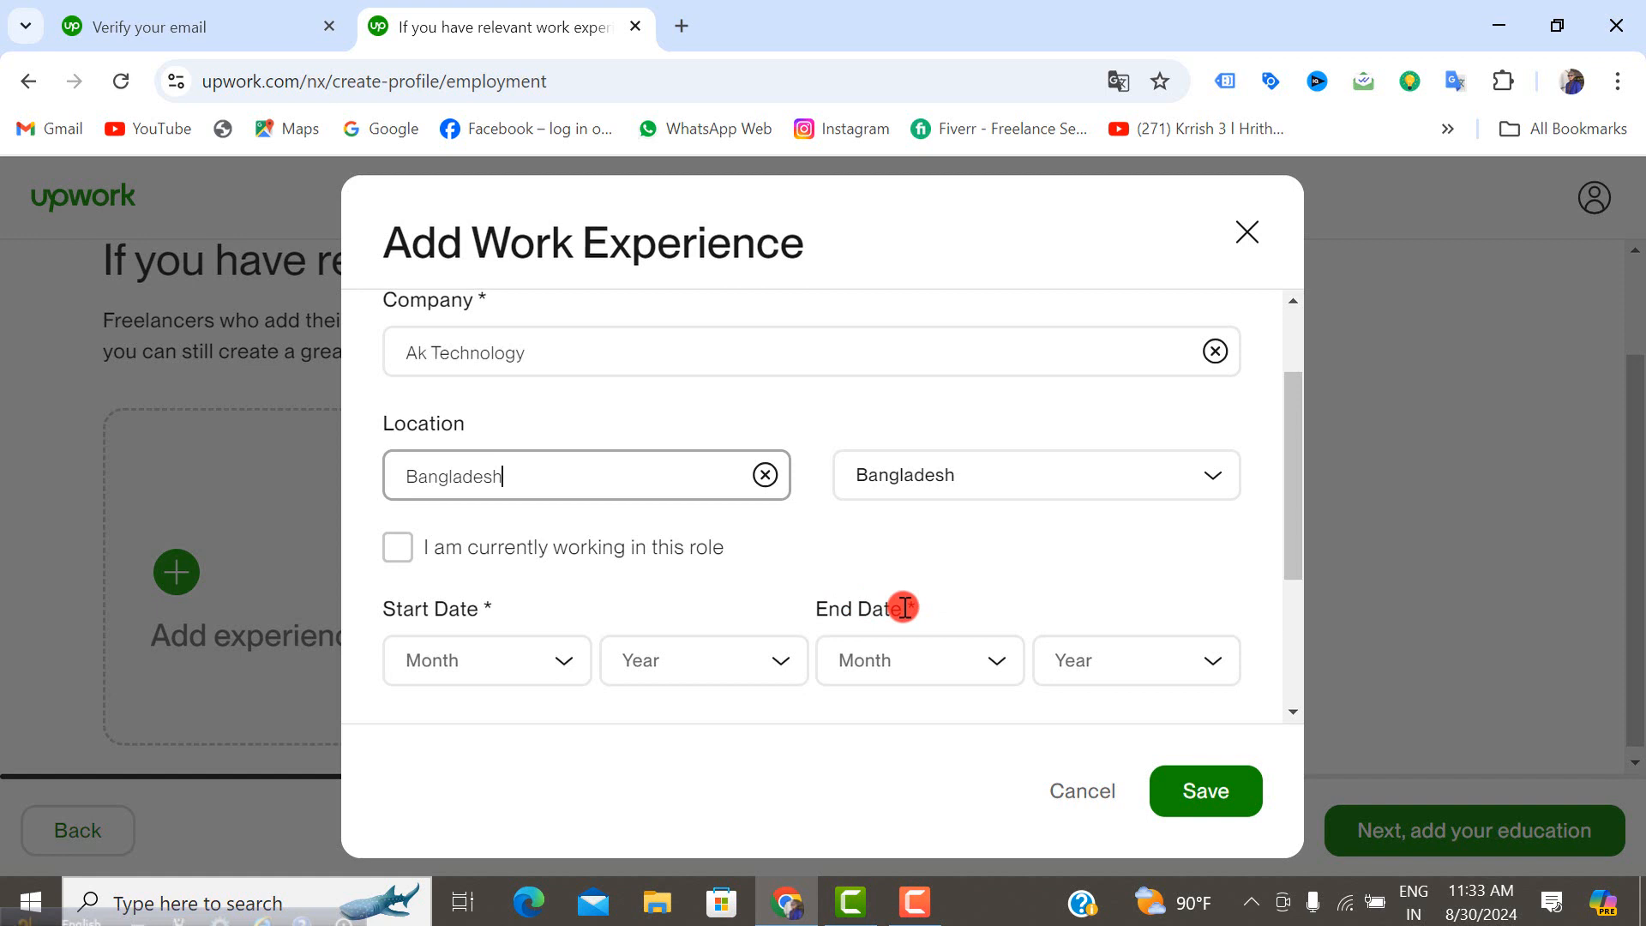
- Mark the Ak Technology role as current and choose October as the start month
click(401, 549)
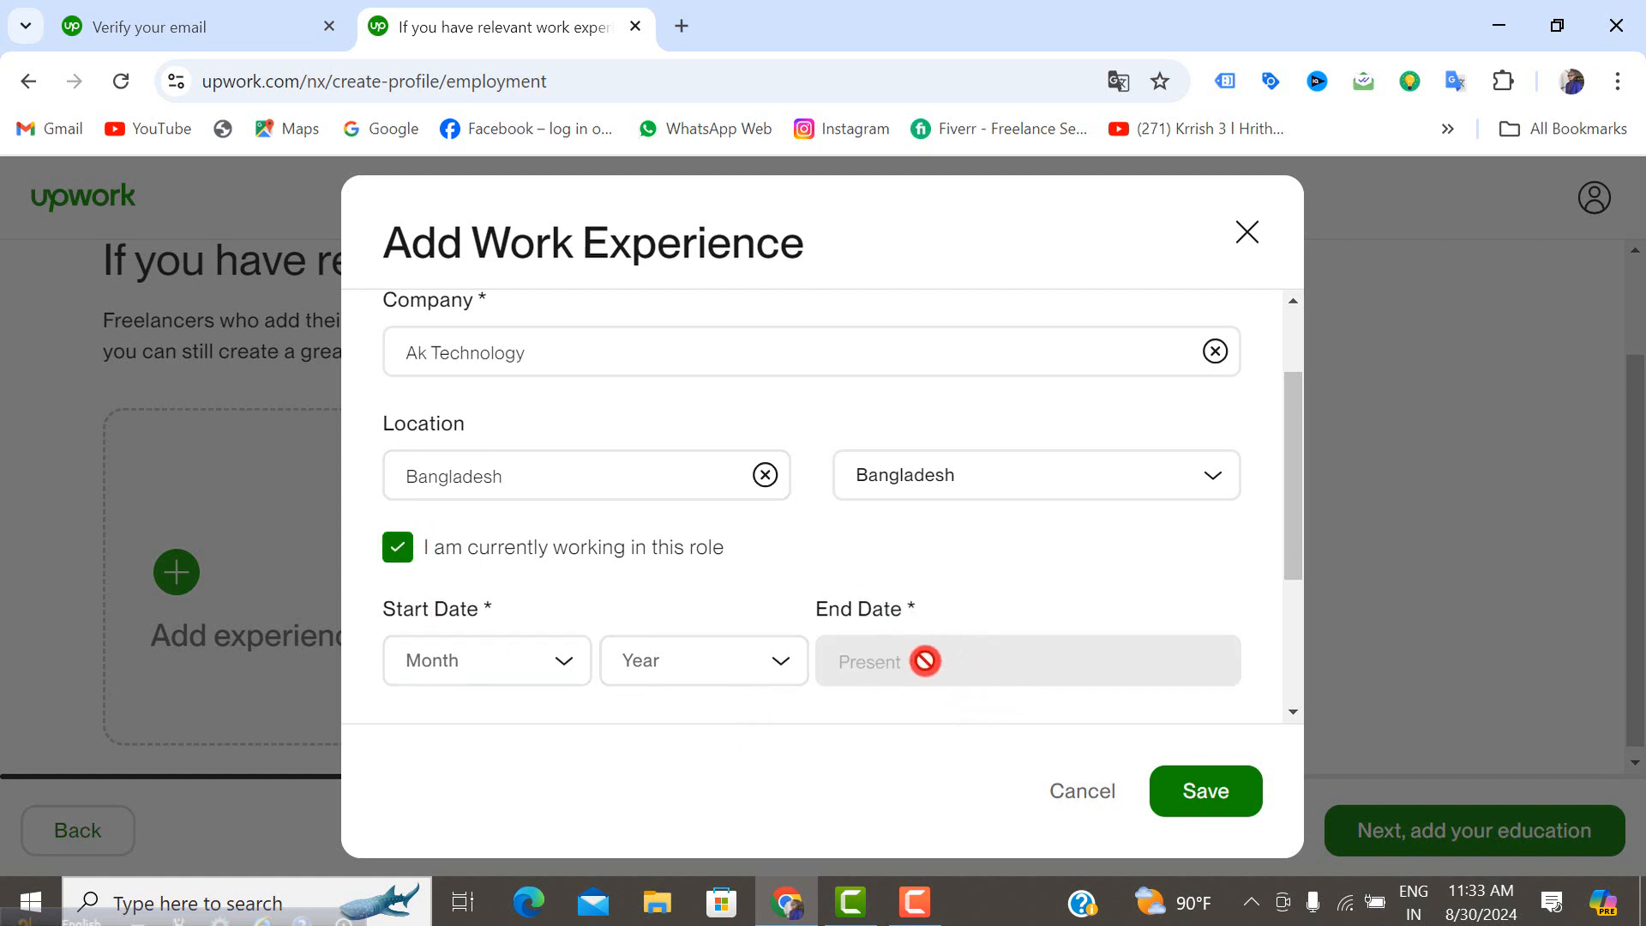
click(519, 665)
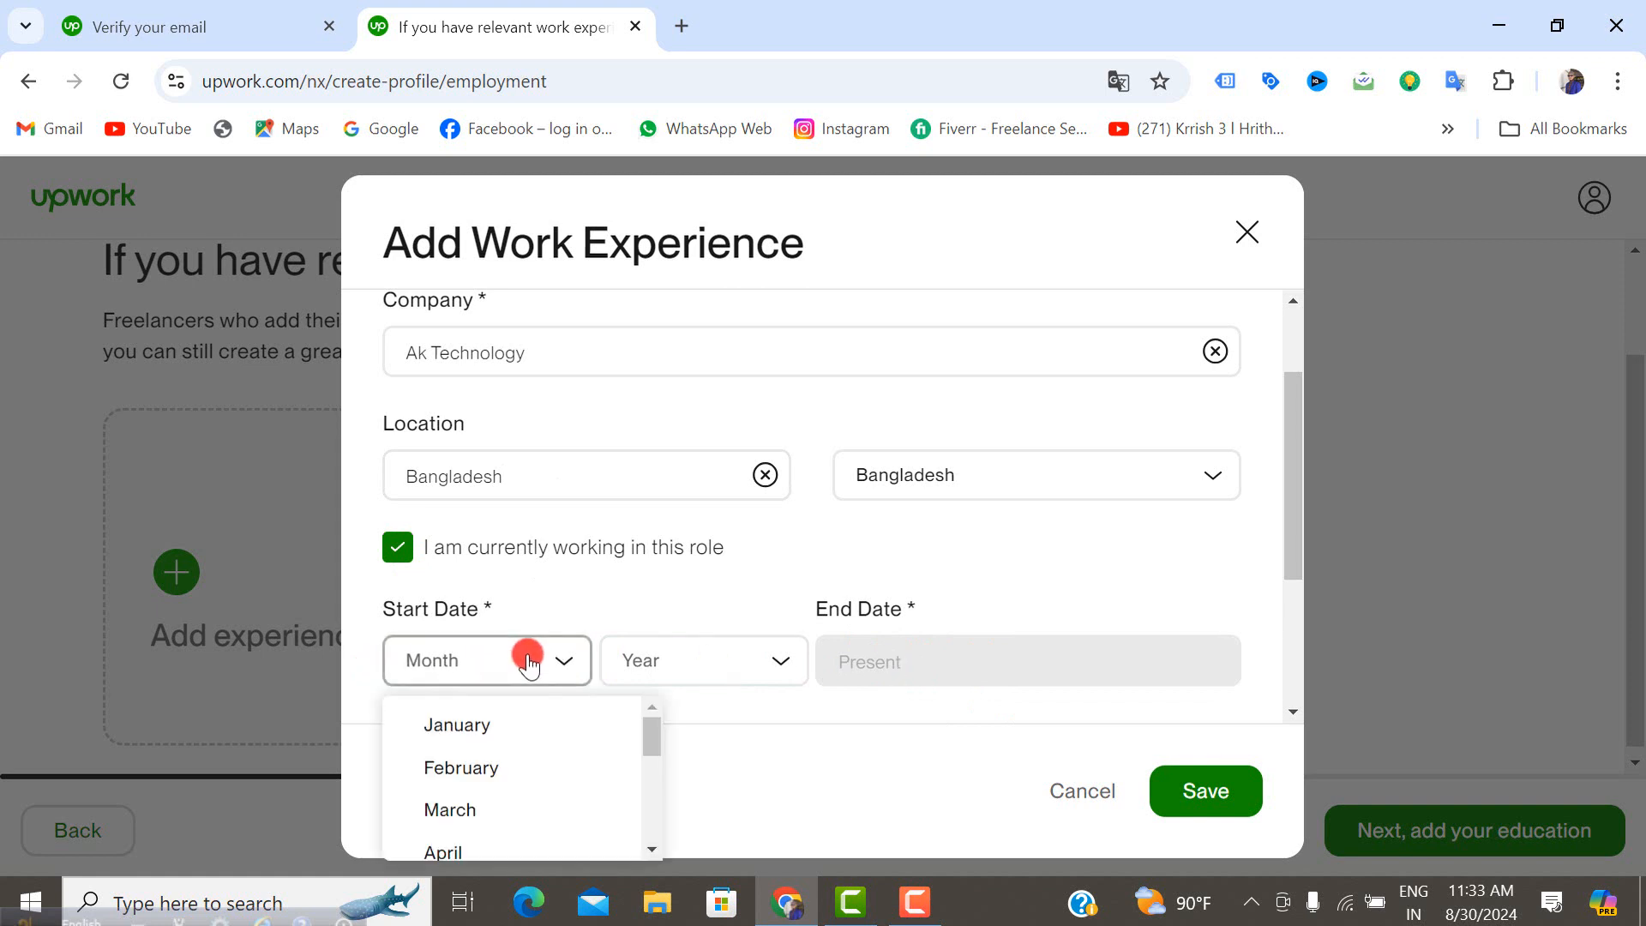
click(491, 767)
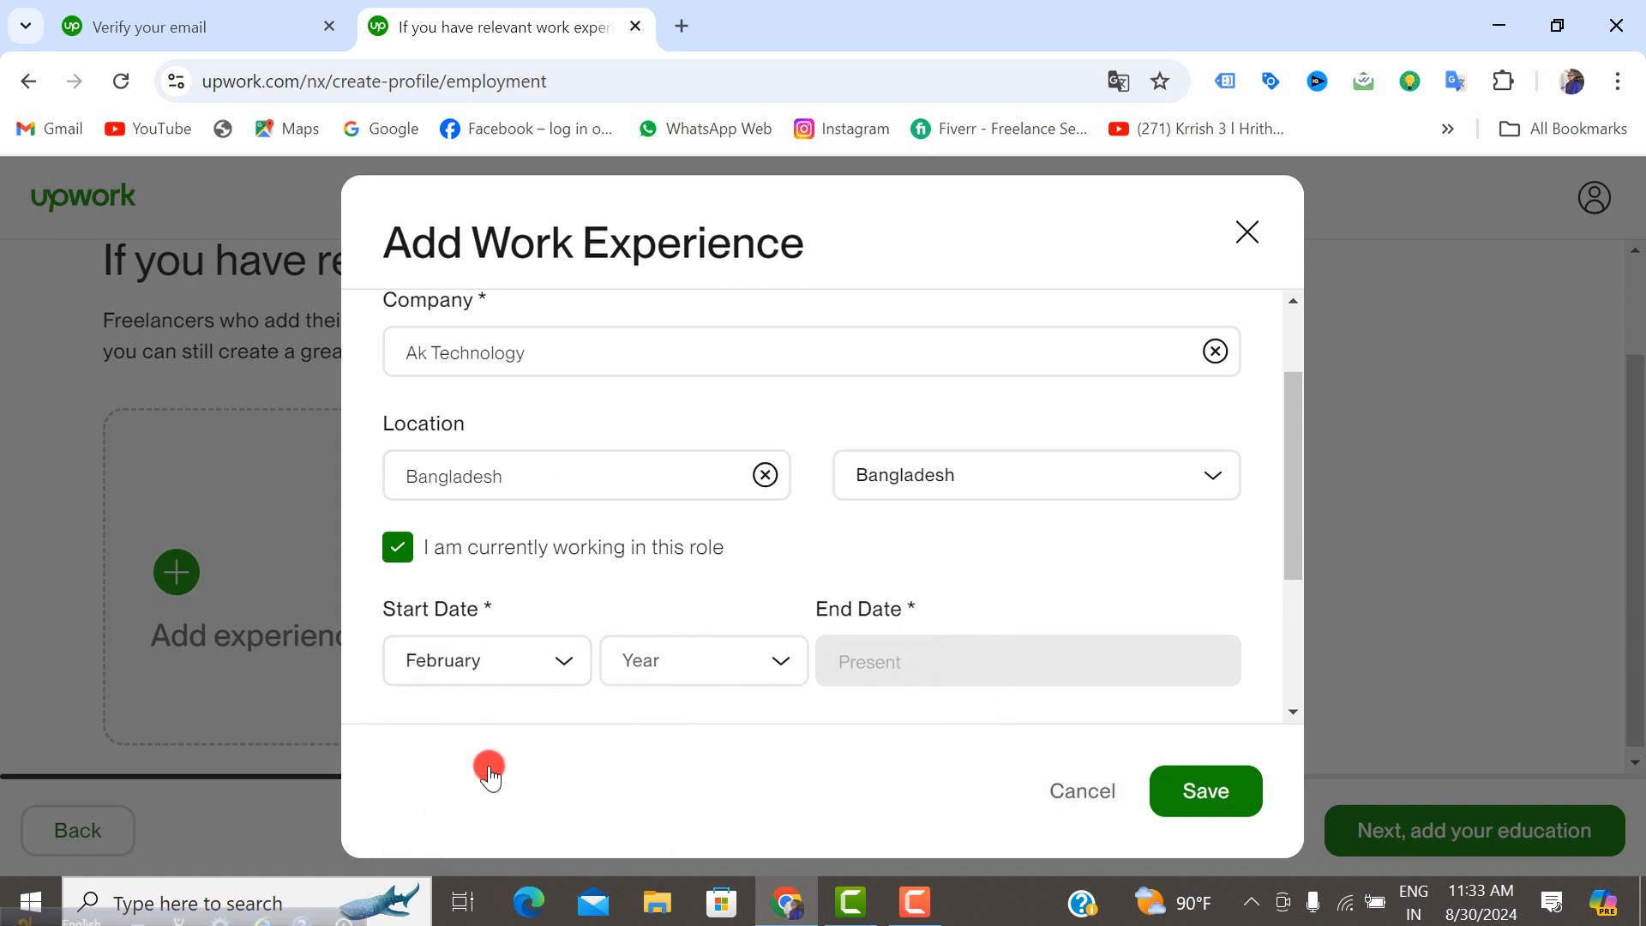
click(553, 638)
scroll(488, 793, down, 3)
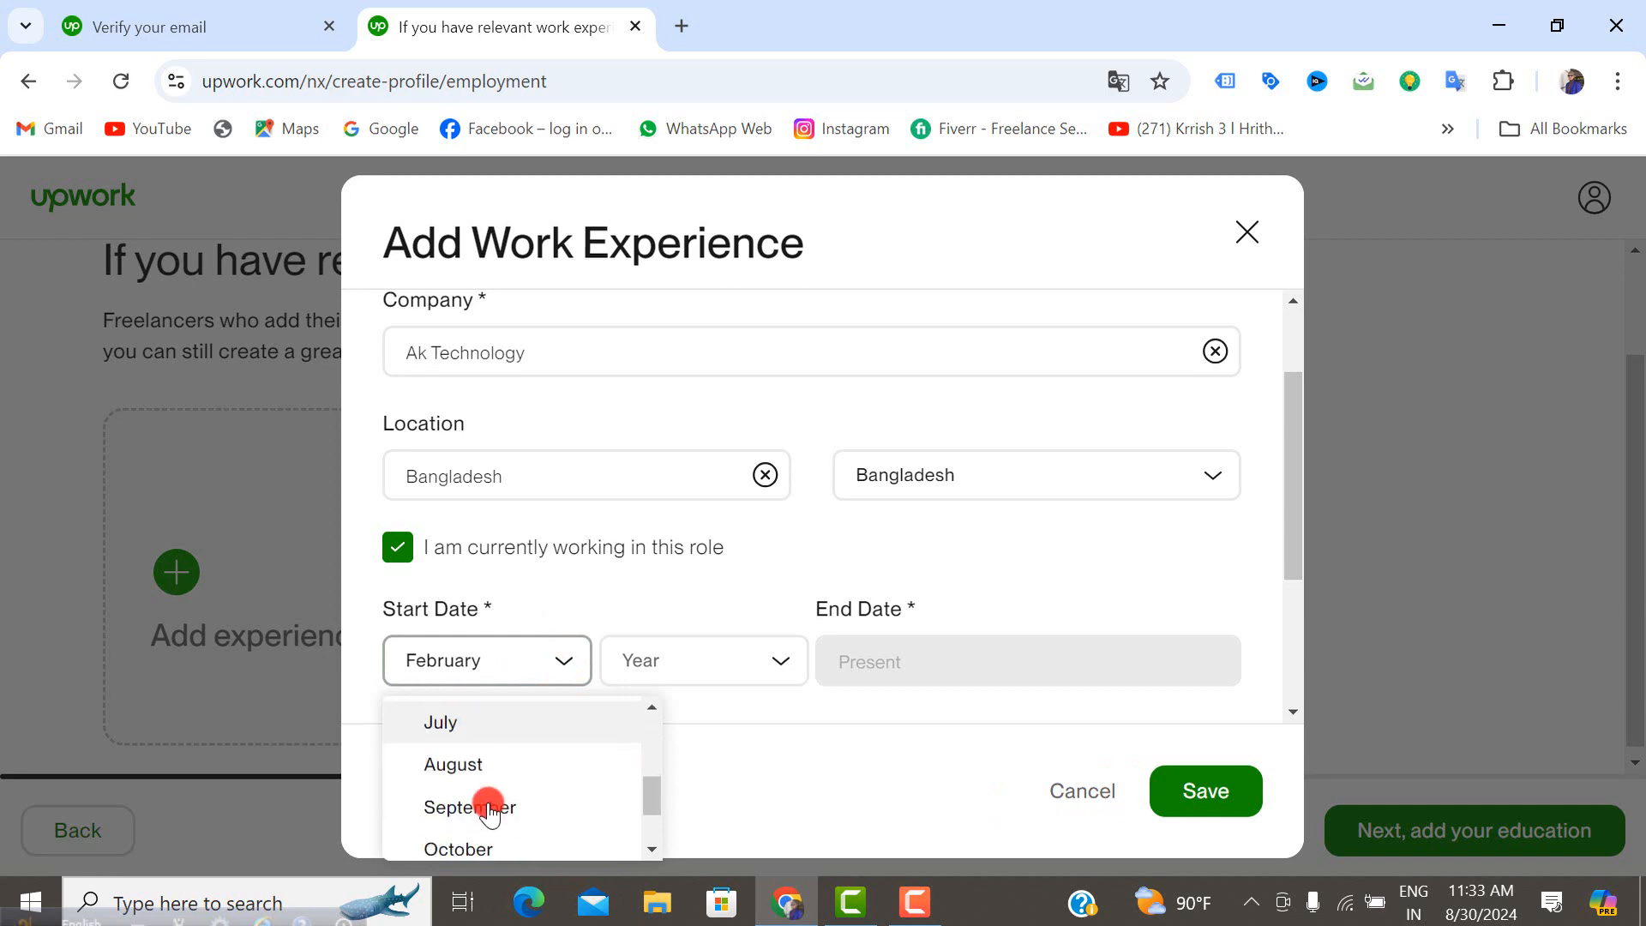
scroll(480, 819, down, 2)
click(473, 750)
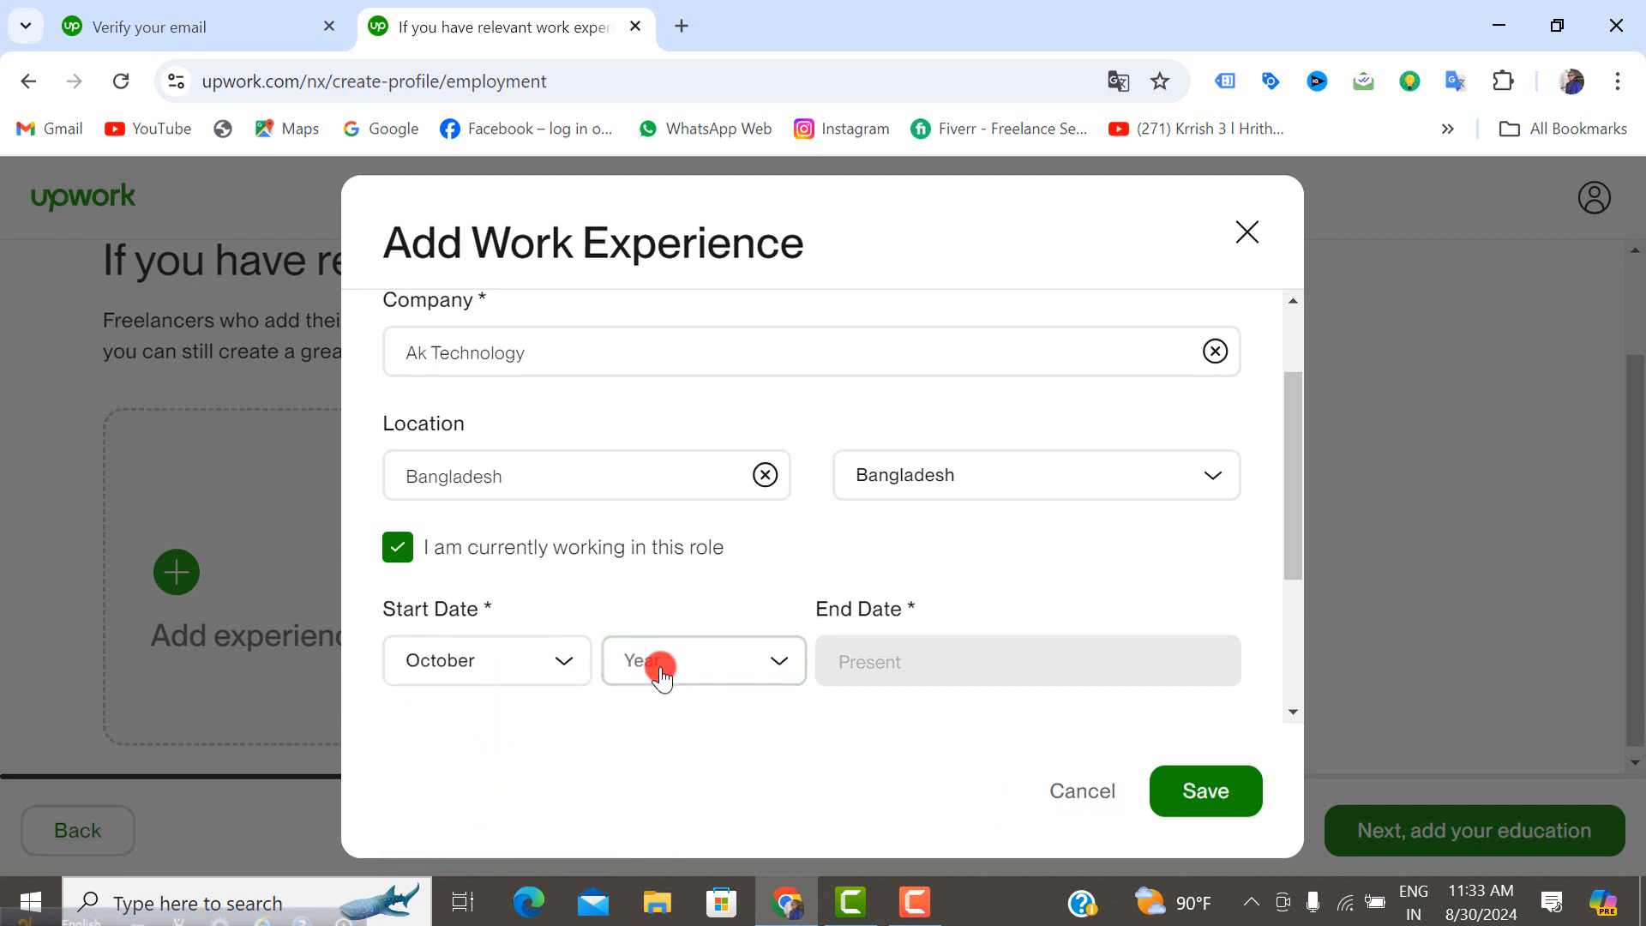
- Set the start year to 2022 and place the cursor in the Description box
click(661, 667)
scroll(670, 823, down, 3)
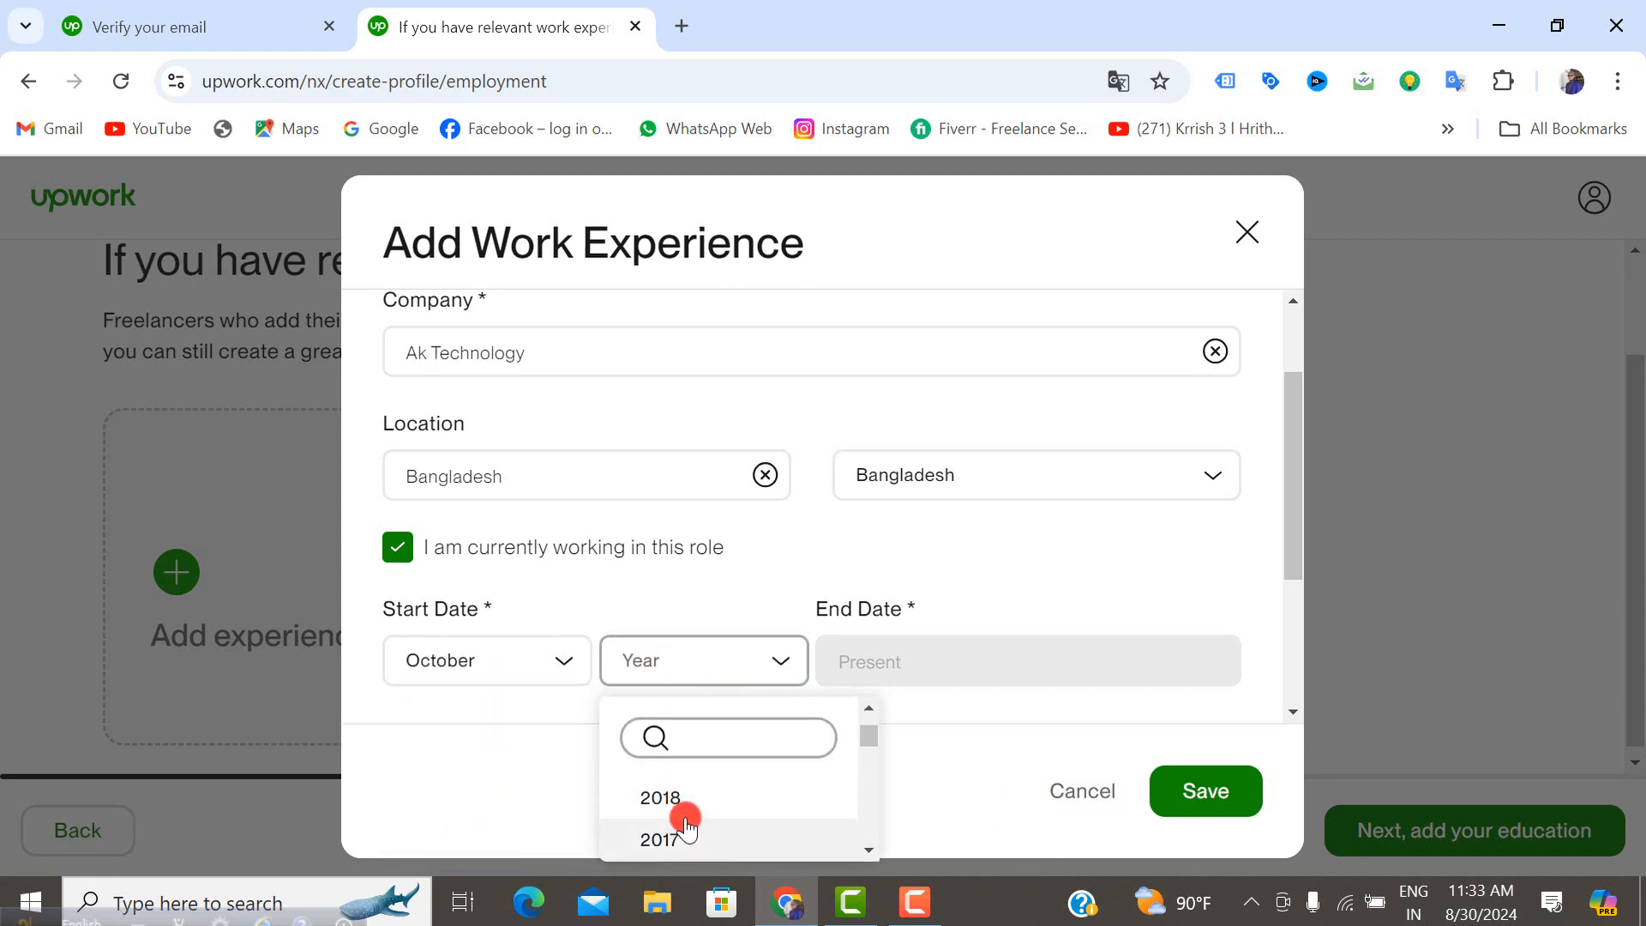
scroll(677, 832, up, 2)
click(689, 842)
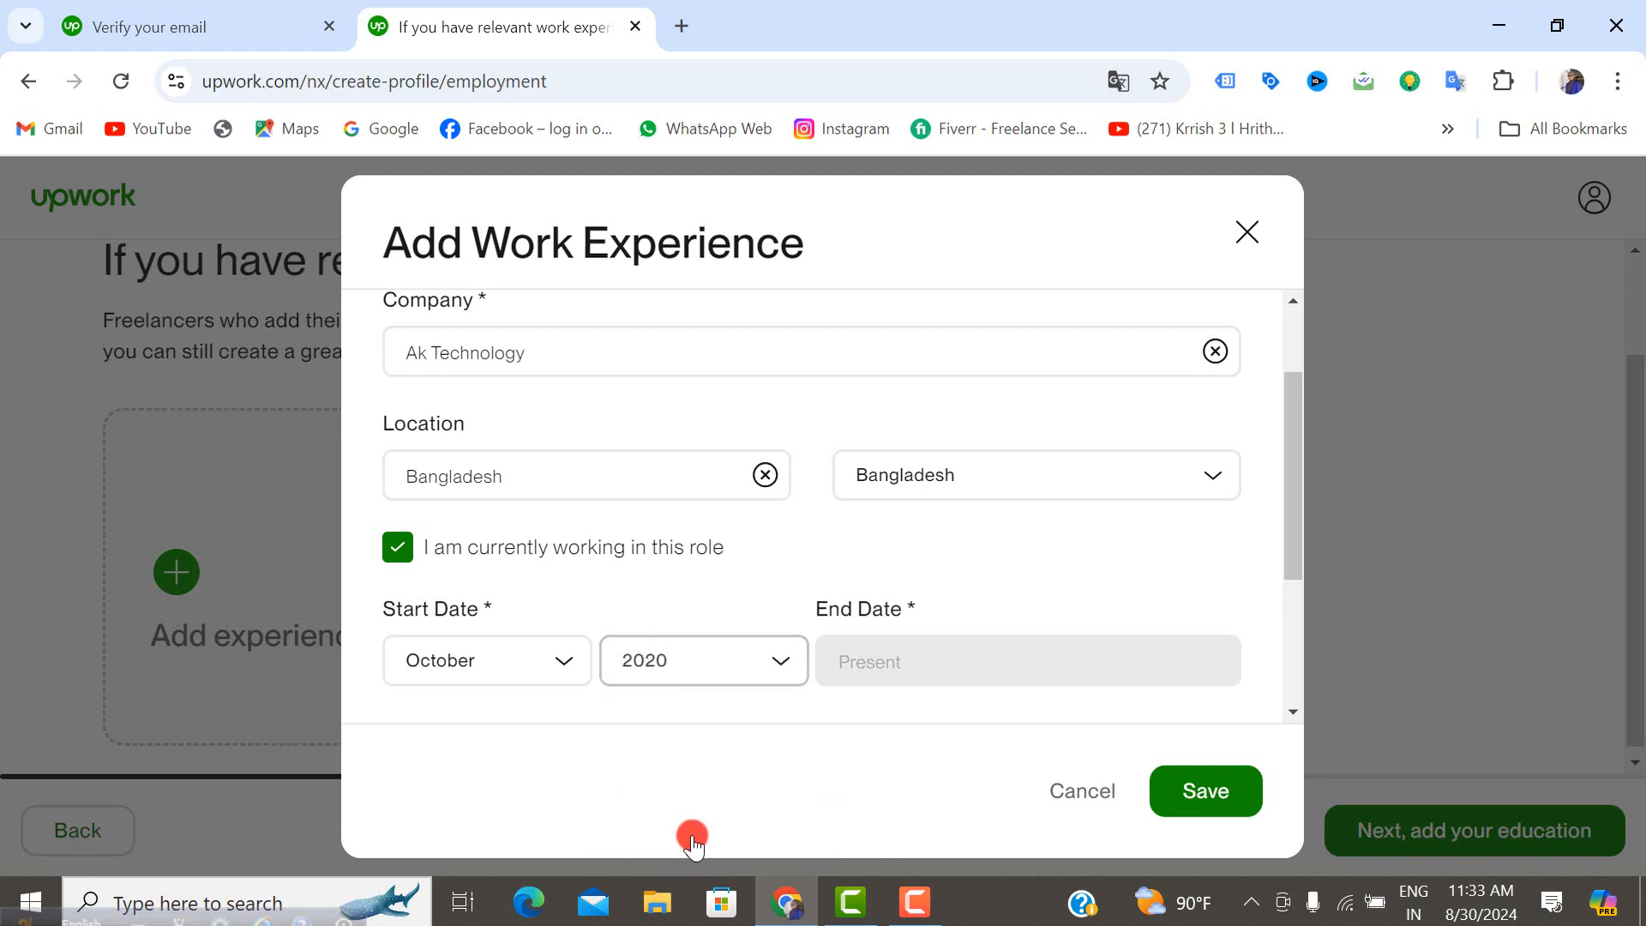
click(713, 665)
scroll(689, 814, down, 3)
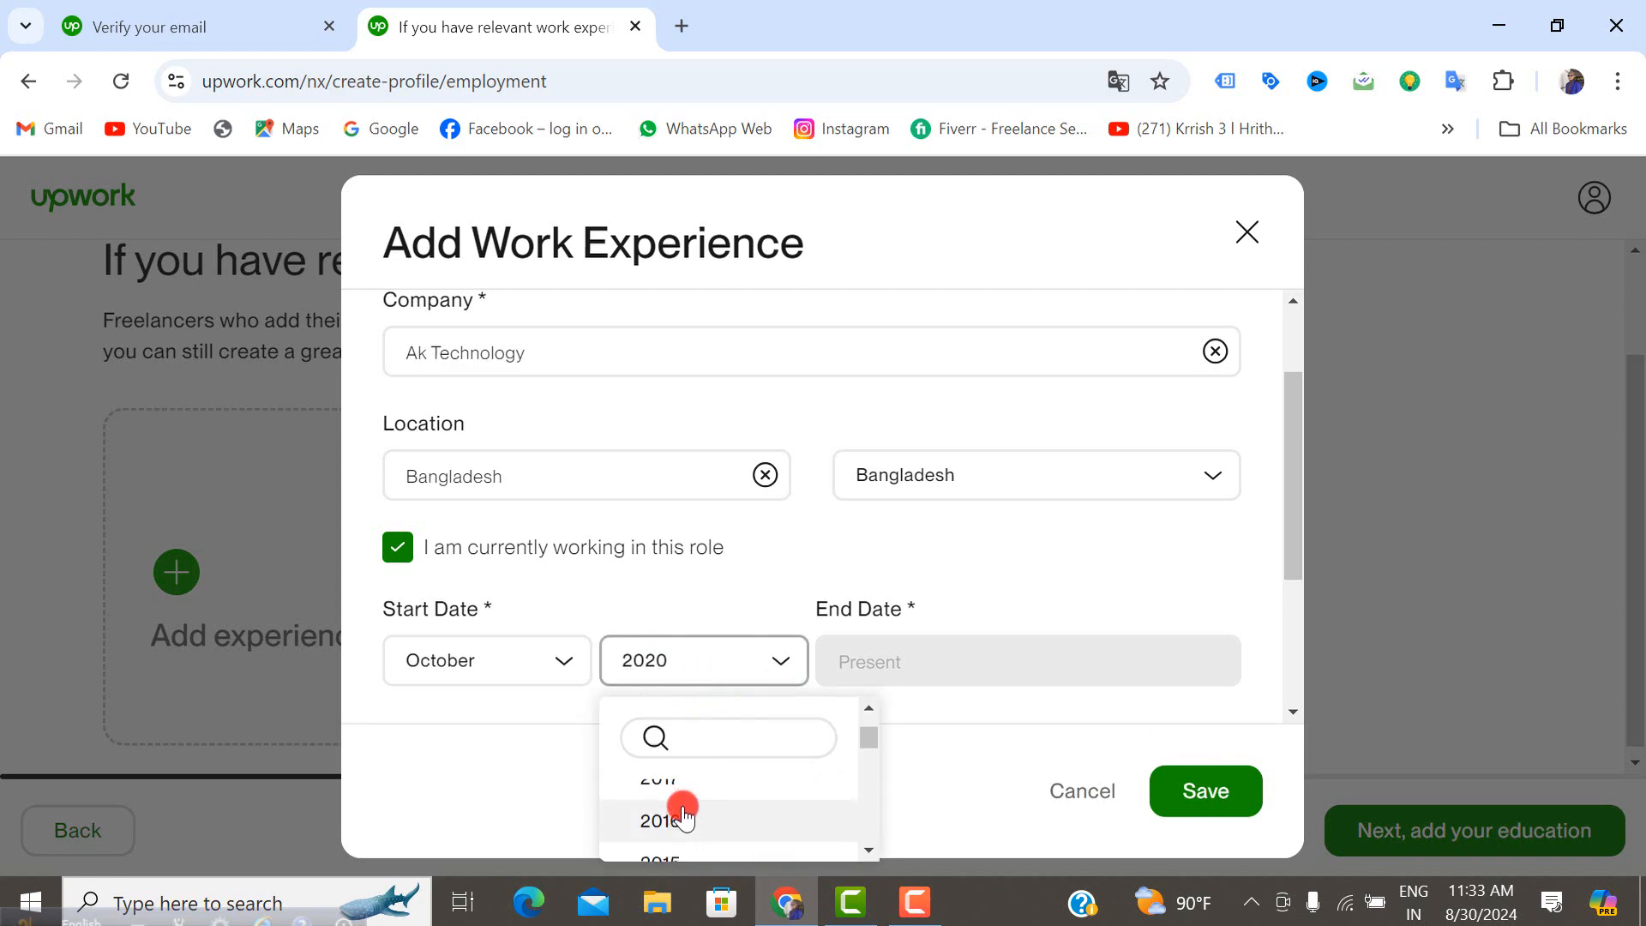
scroll(686, 819, down, 6)
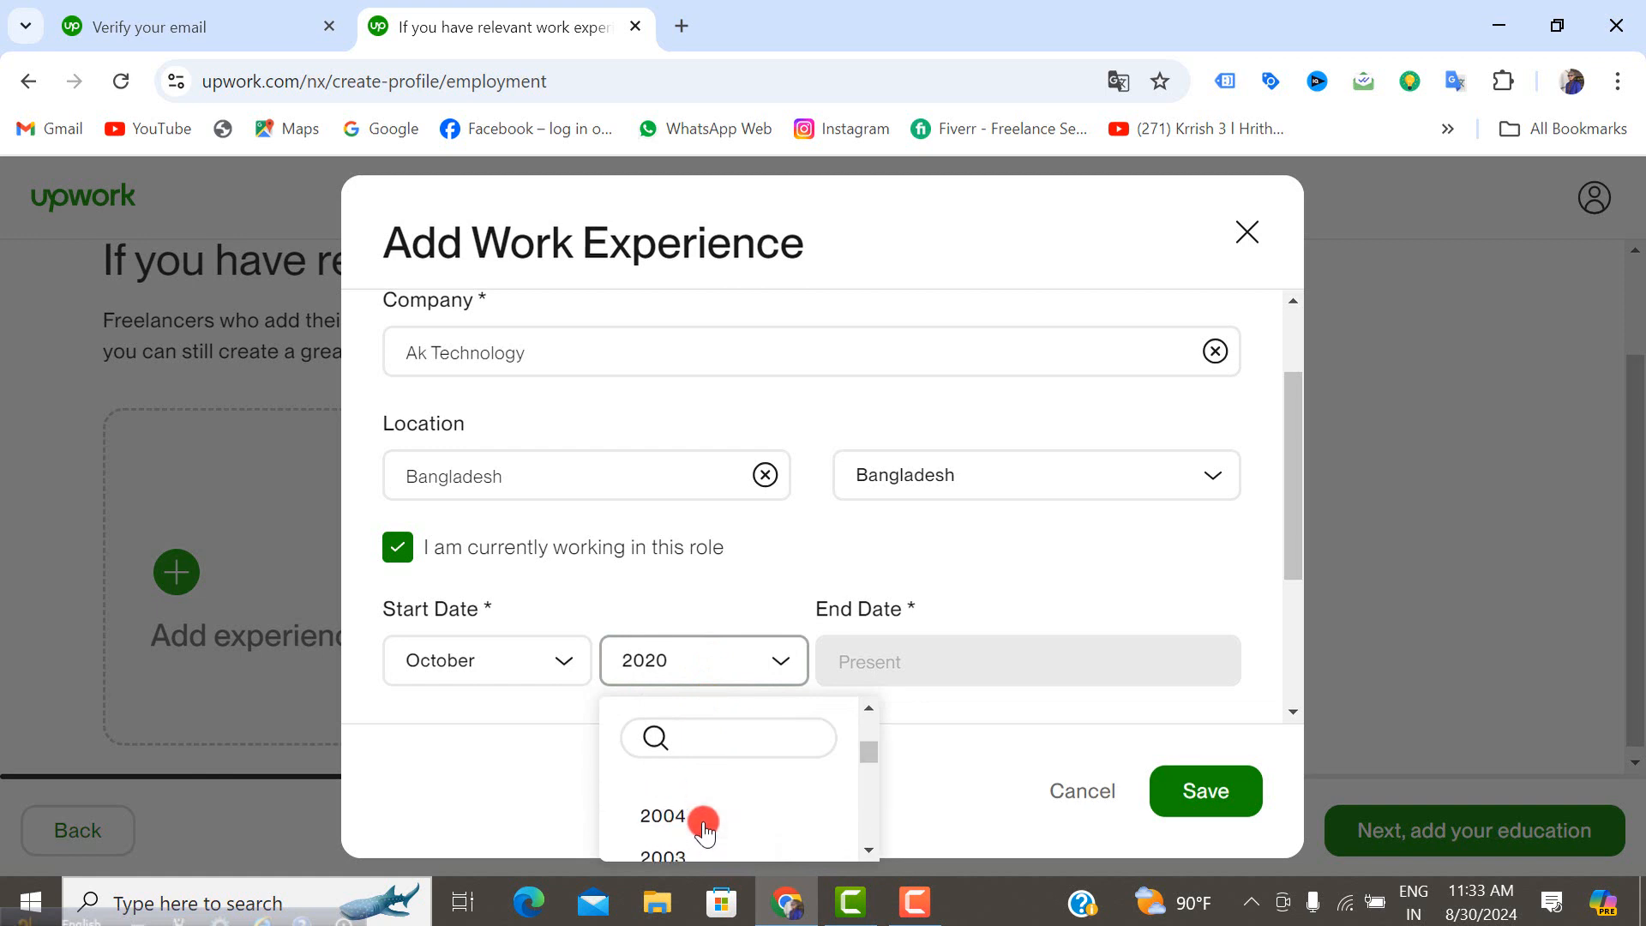
scroll(711, 825, down, 2)
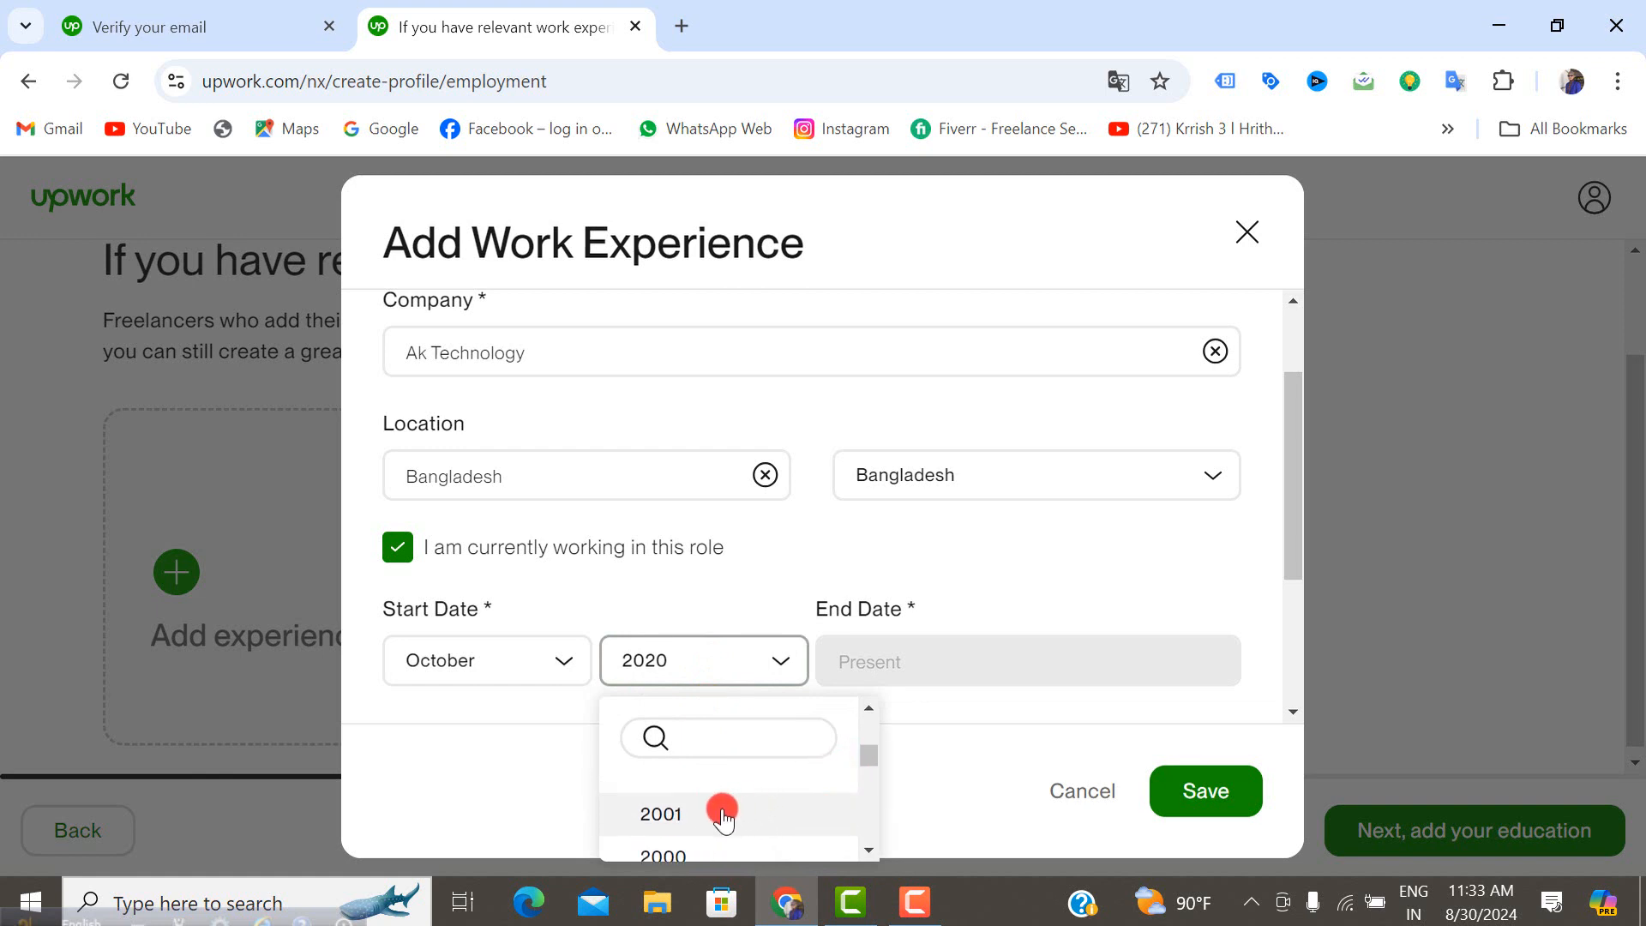
scroll(716, 821, down, 2)
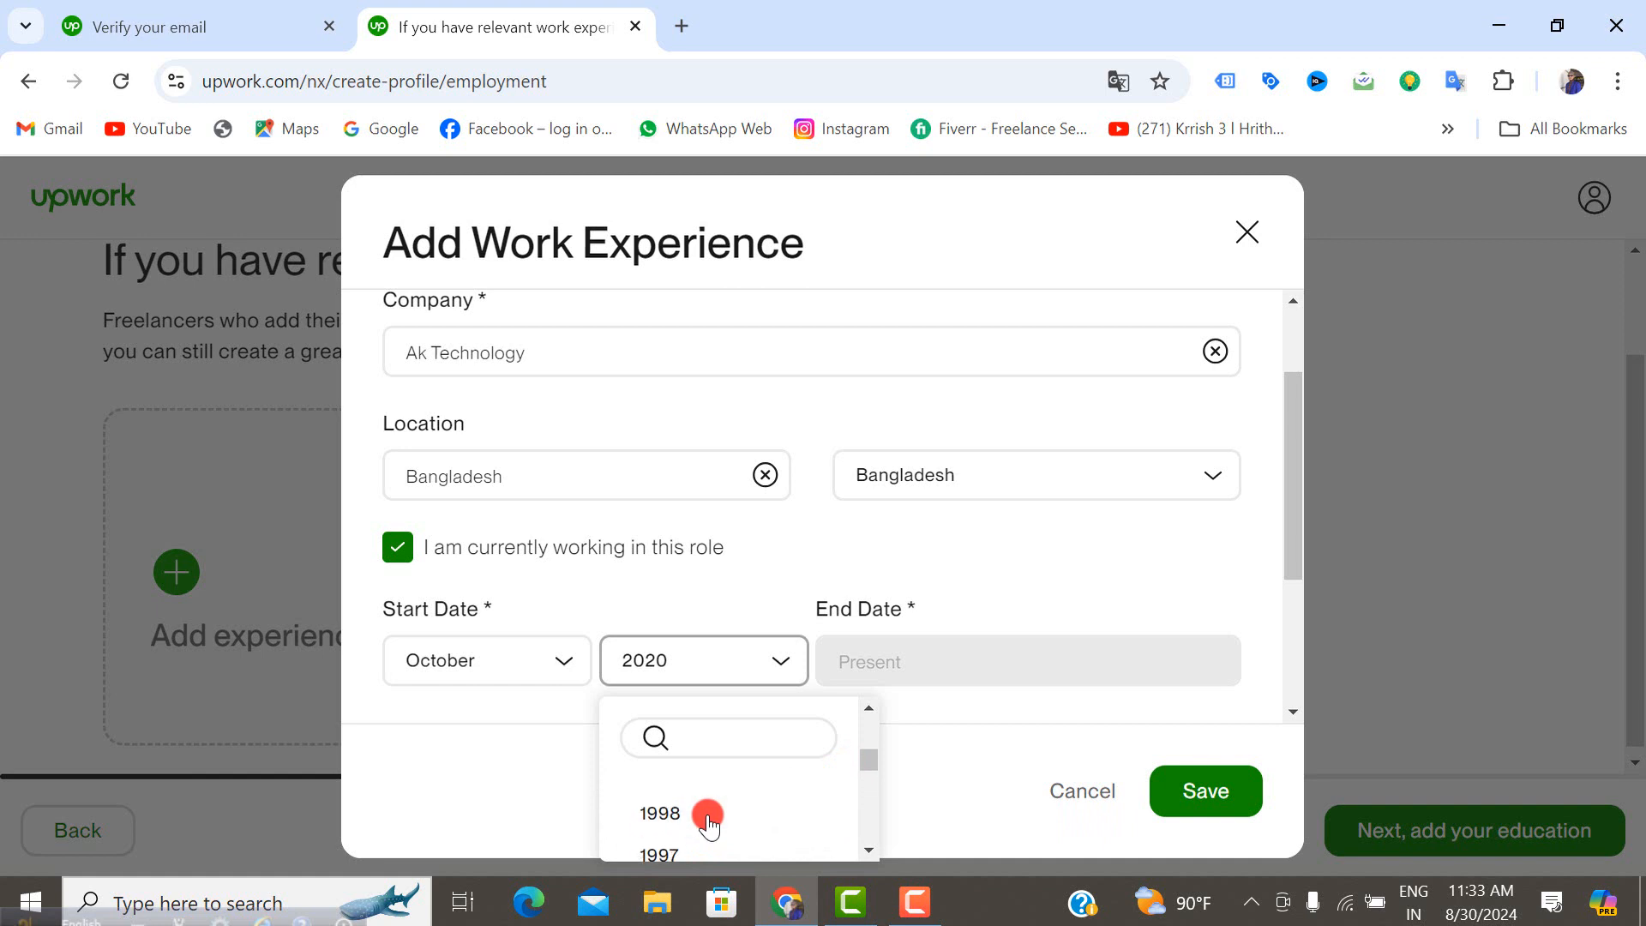
scroll(708, 821, up, 13)
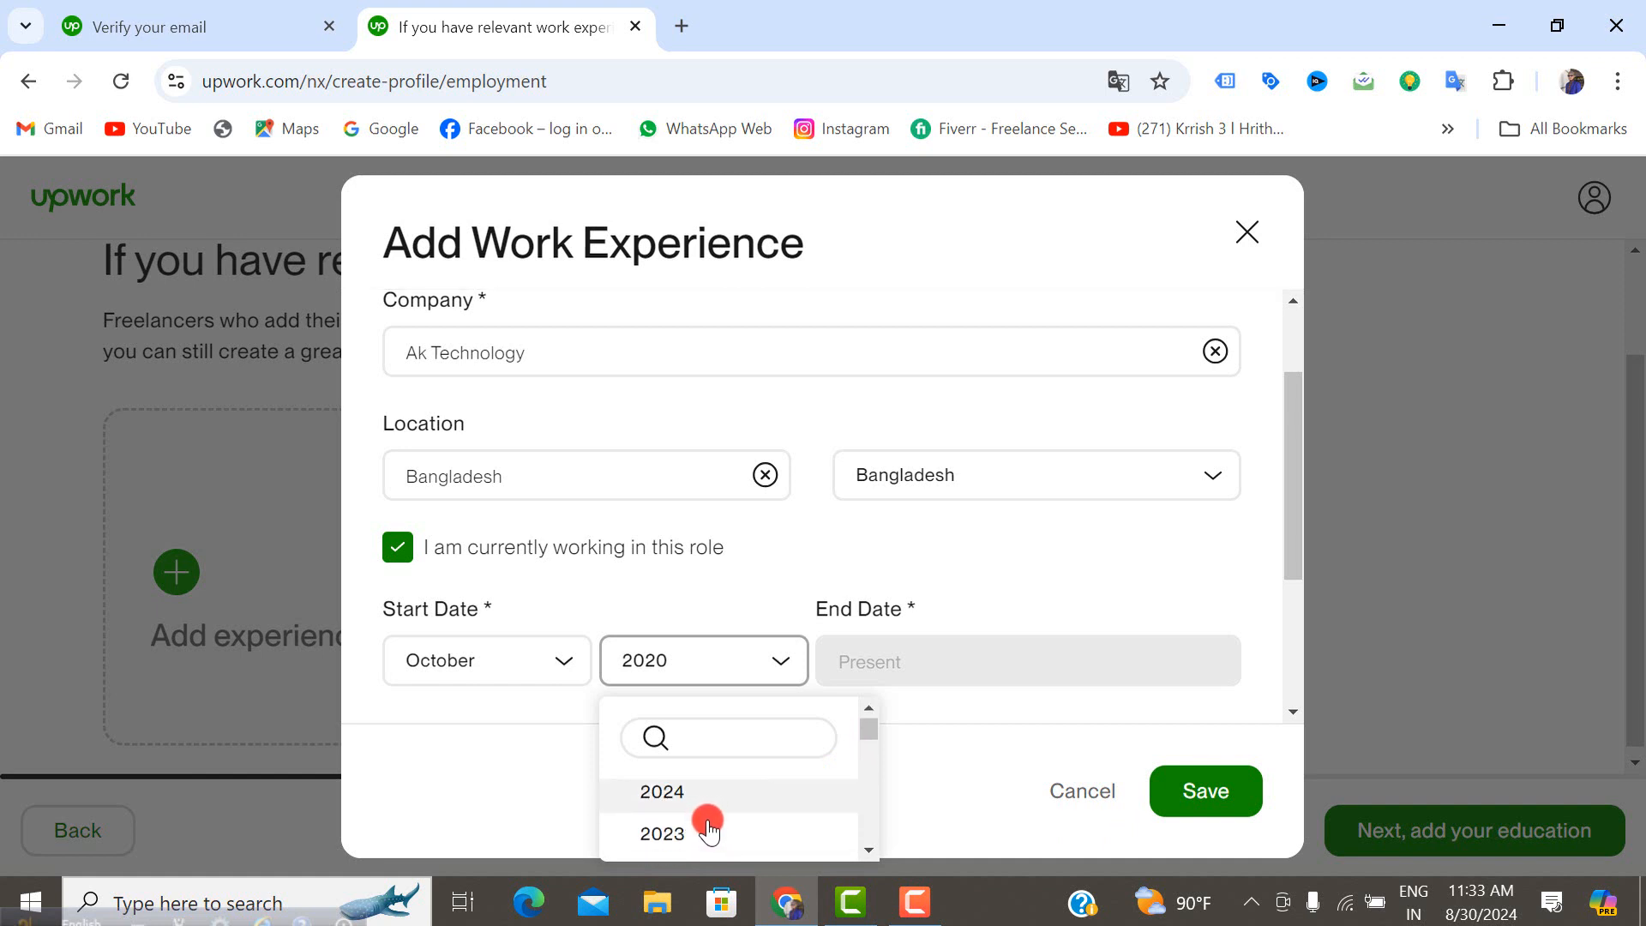
scroll(708, 825, down, 2)
scroll(699, 823, up, 1)
scroll(690, 822, down, 1)
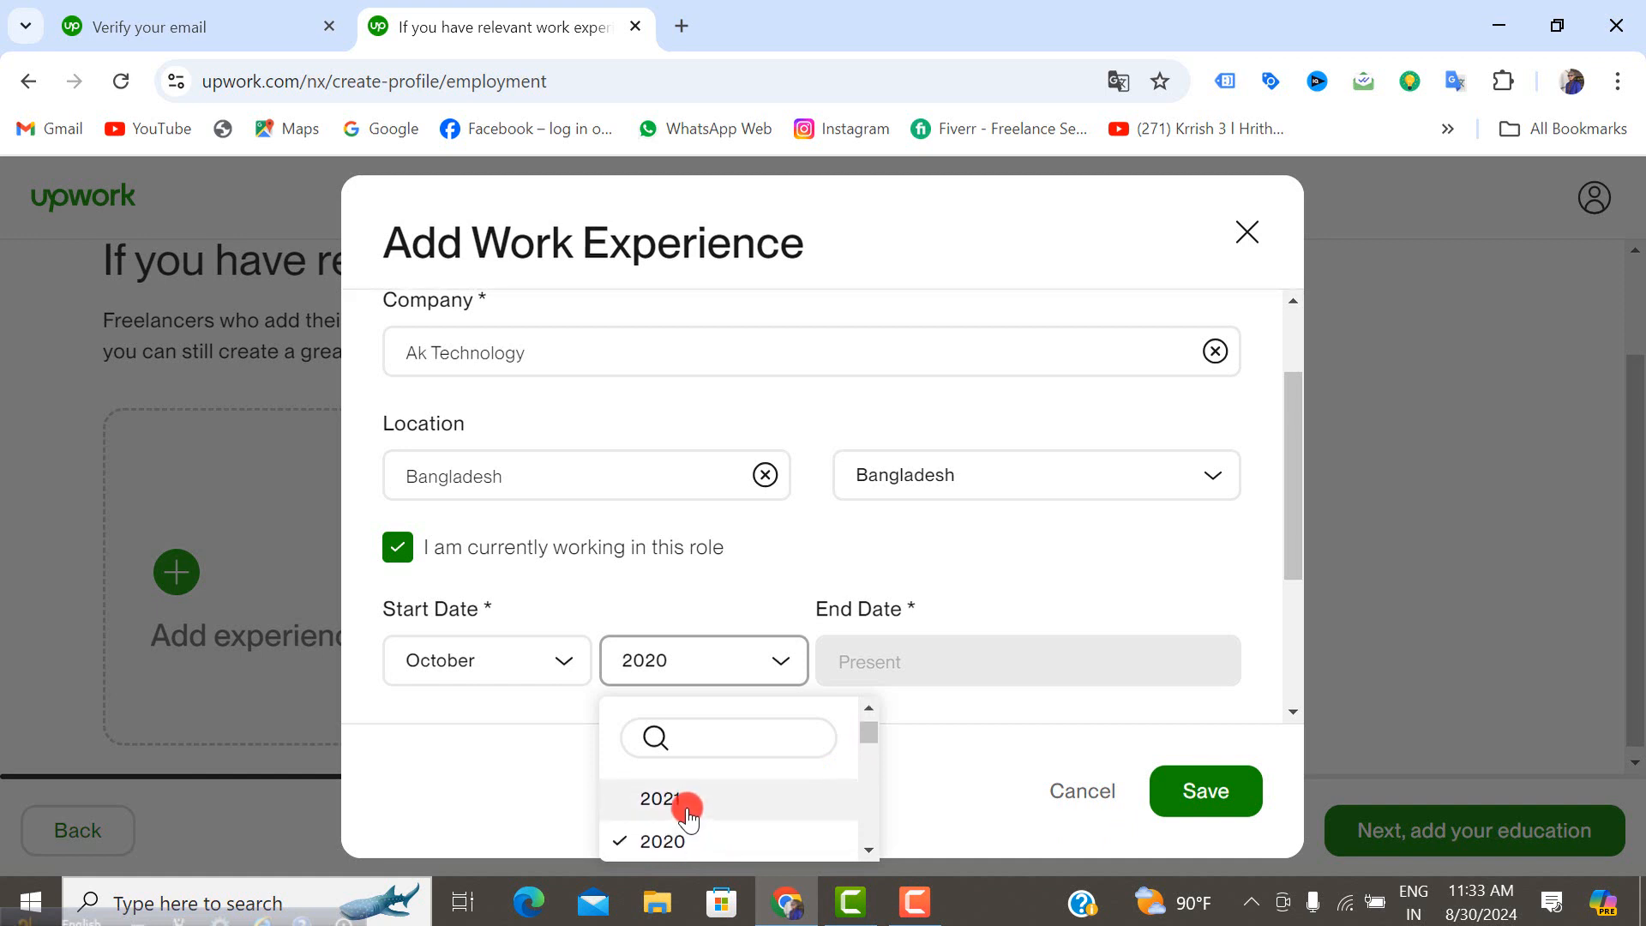
scroll(686, 821, up, 2)
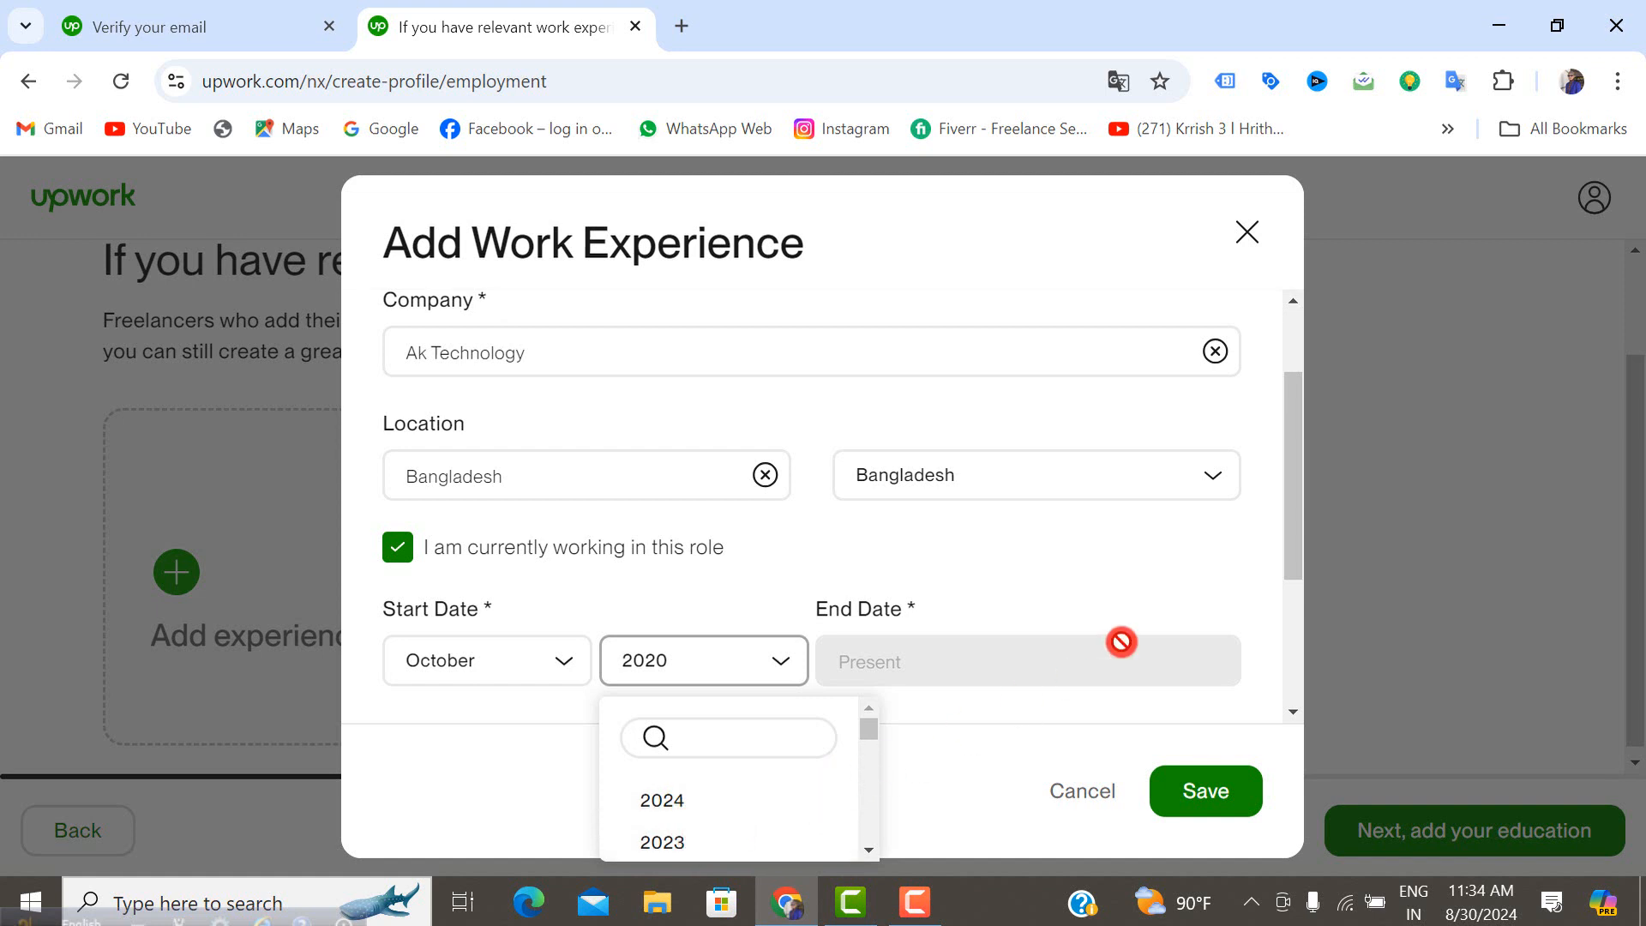
scroll(1131, 609, down, 3)
click(684, 639)
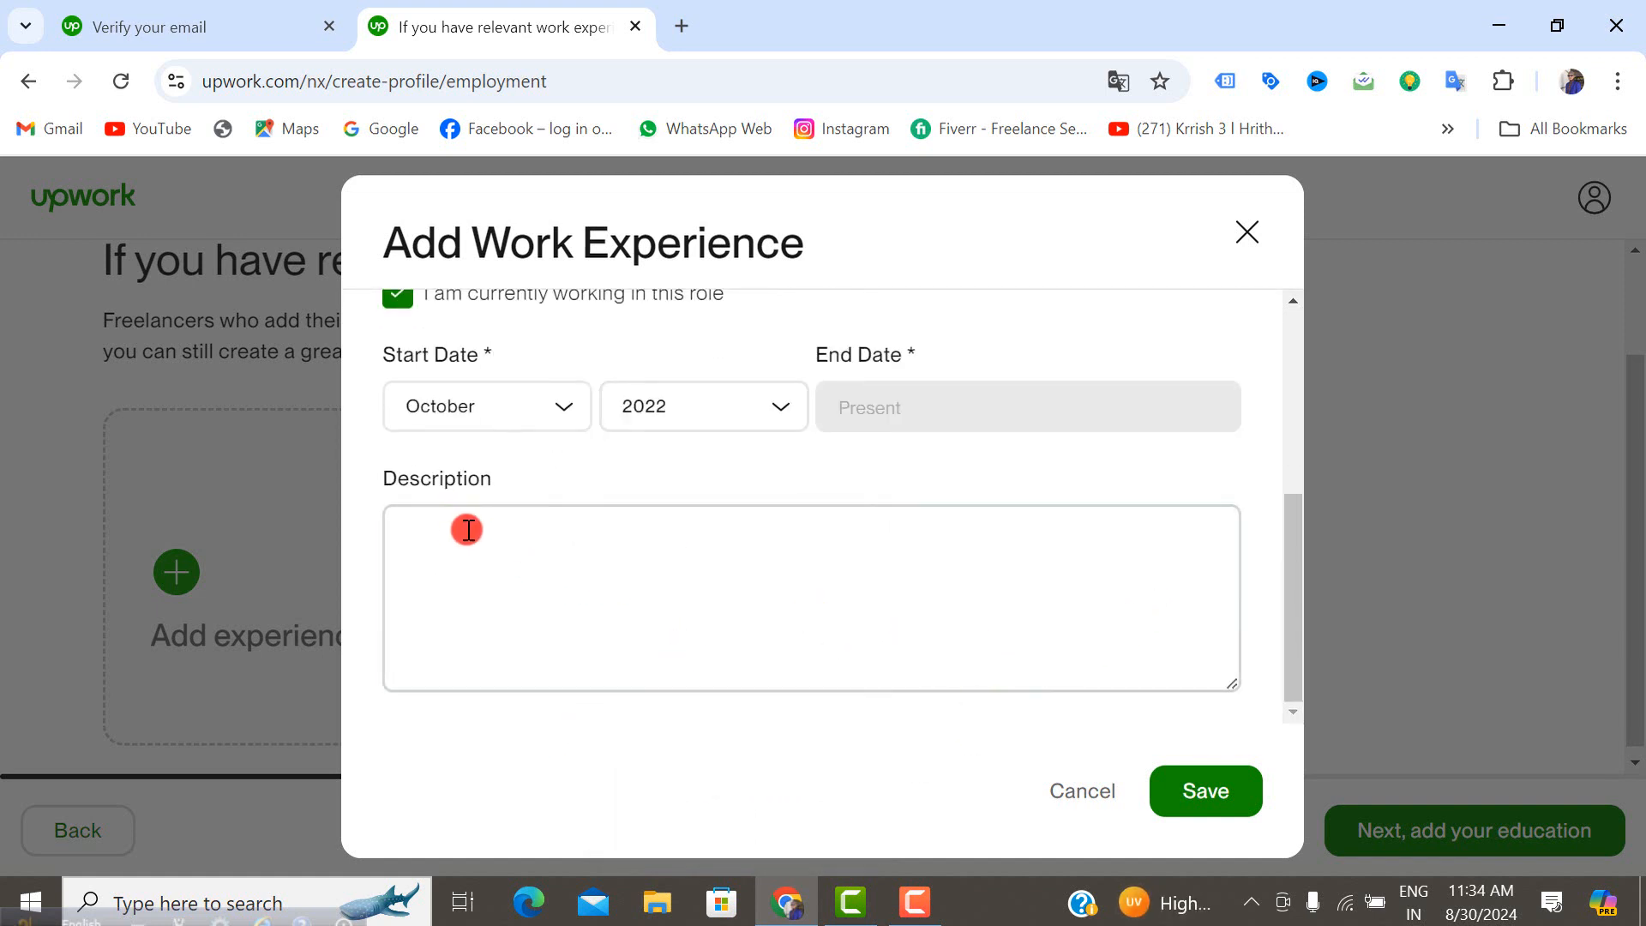
click(412, 535)
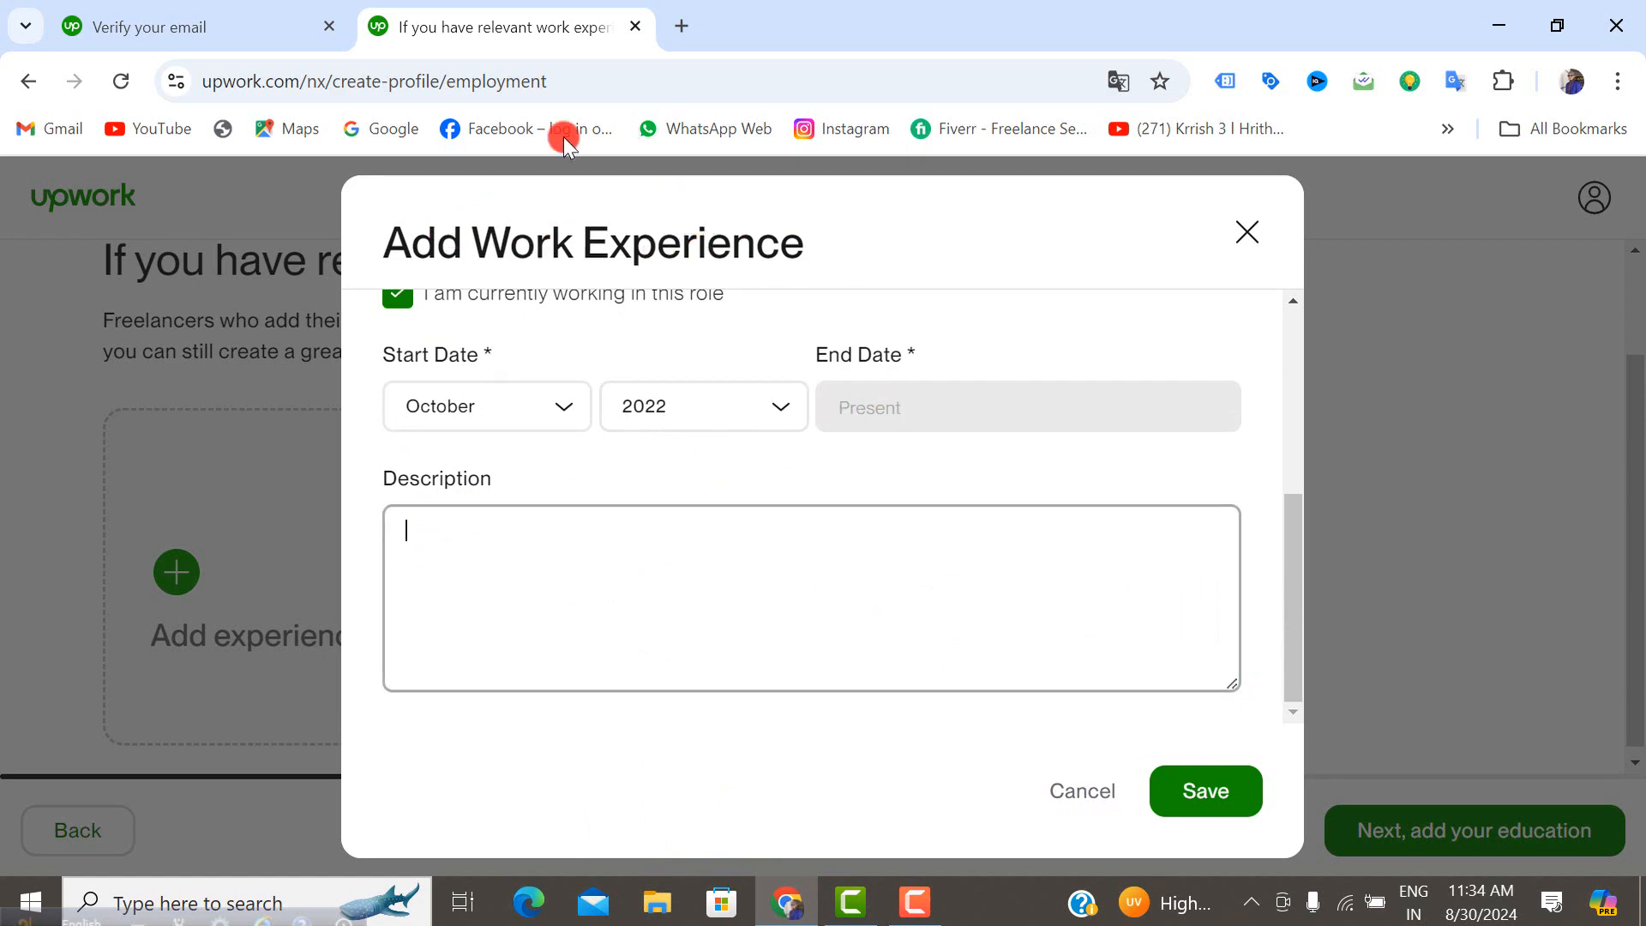
- Open Google Docs from the Google apps grid in a new browser tab
click(681, 26)
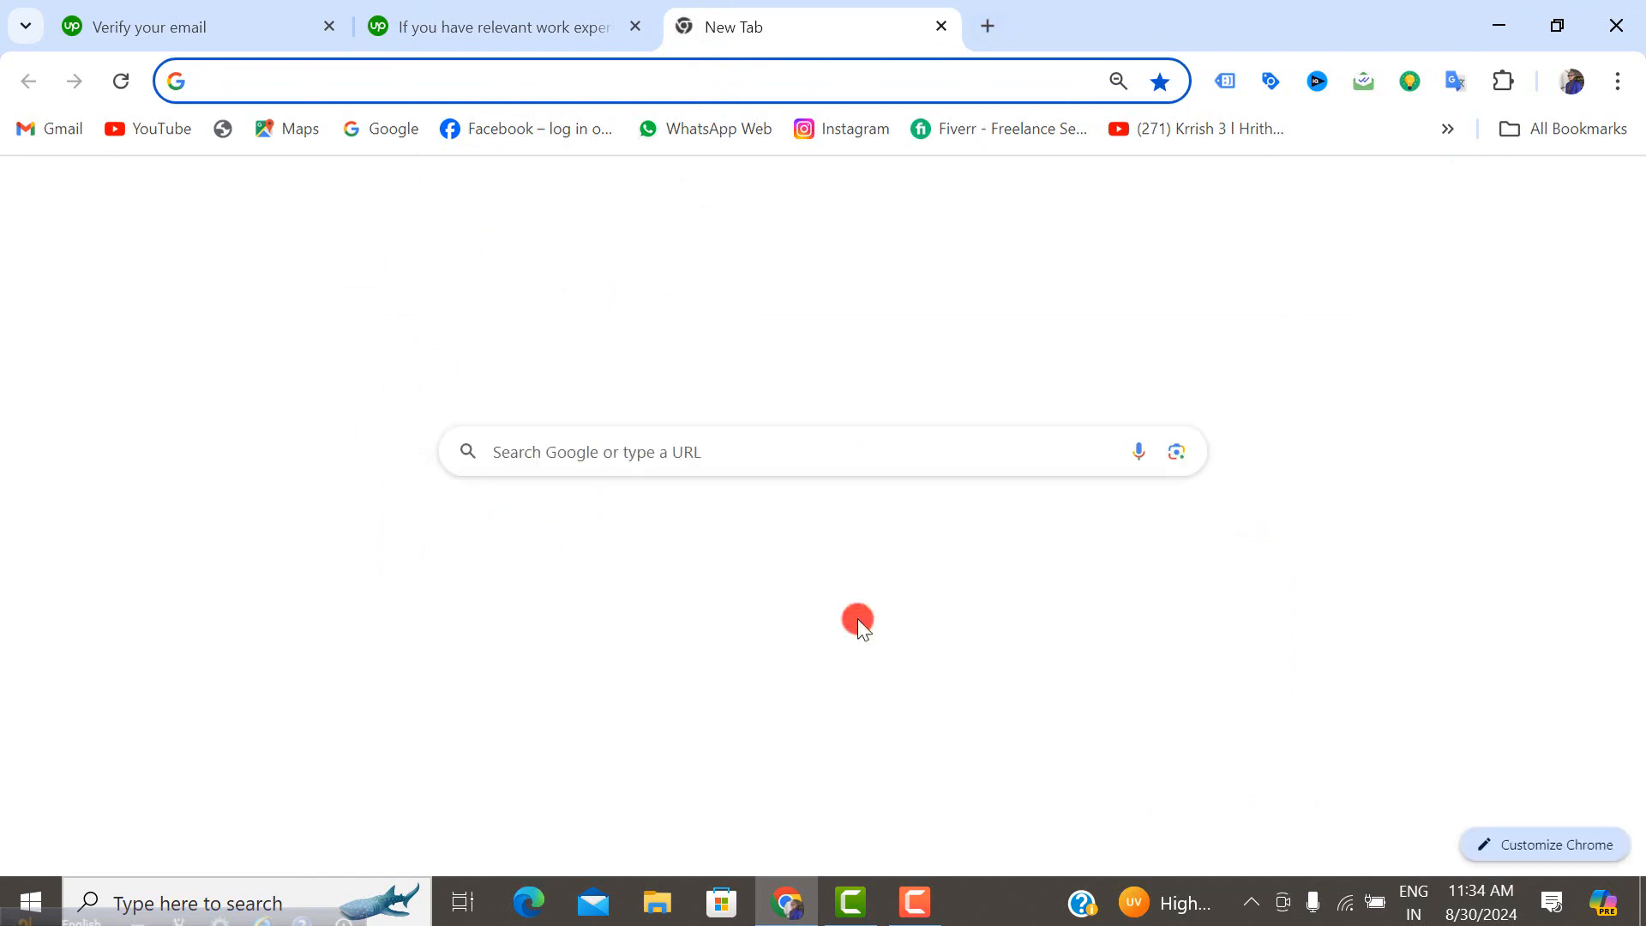
click(1561, 188)
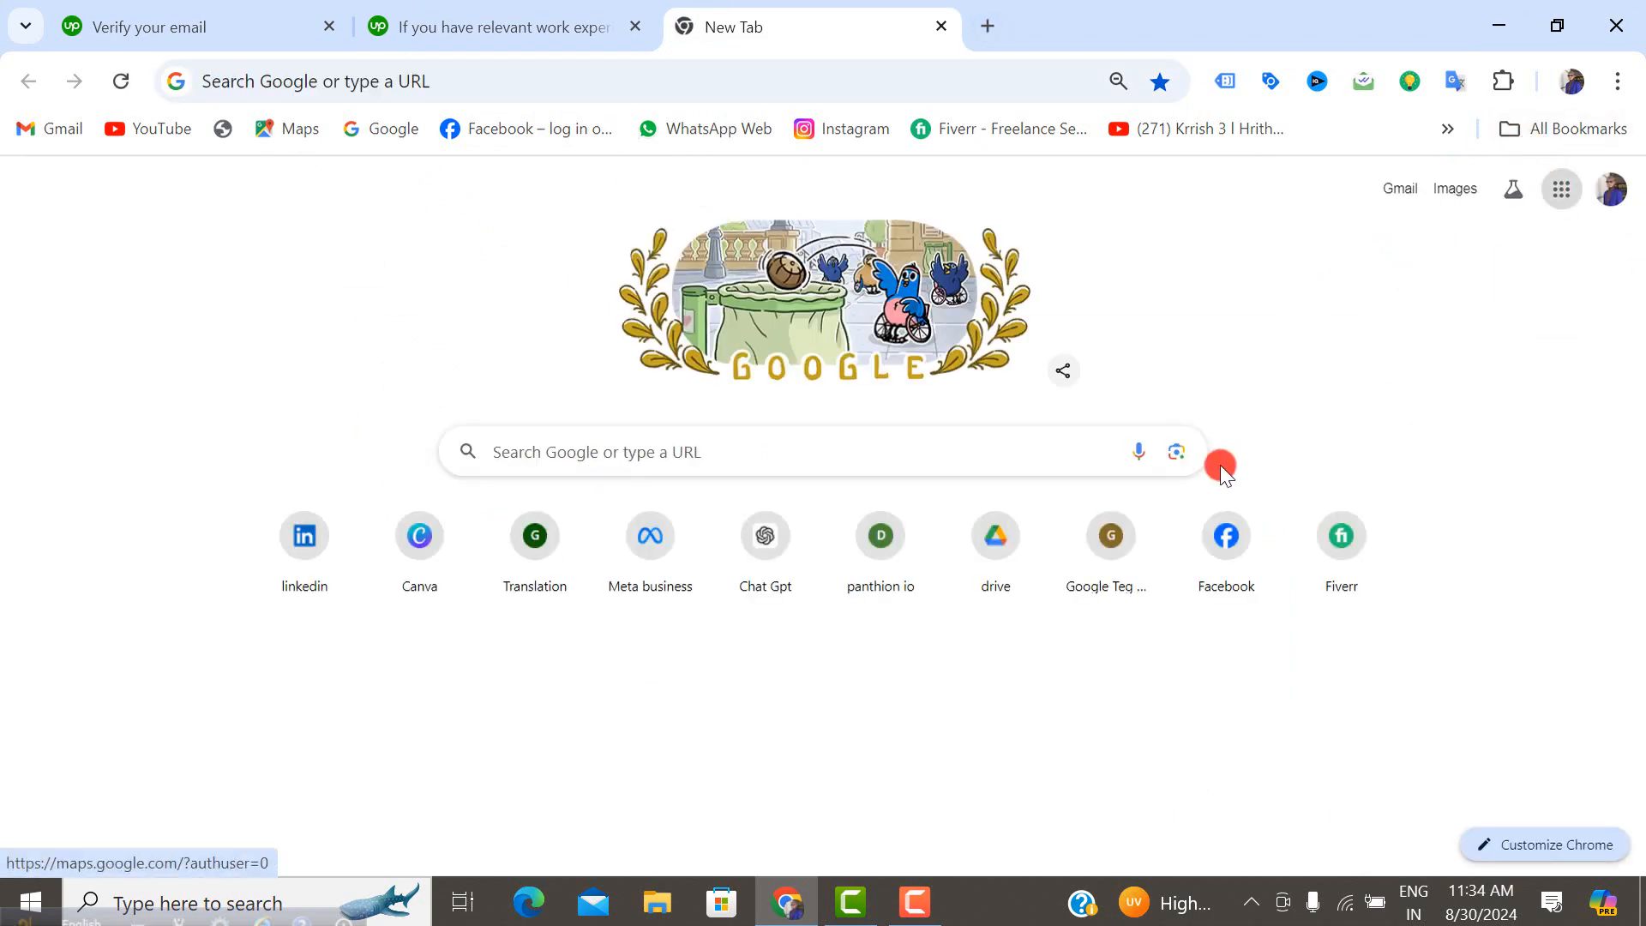
scroll(1395, 566, down, 4)
scroll(1397, 574, down, 3)
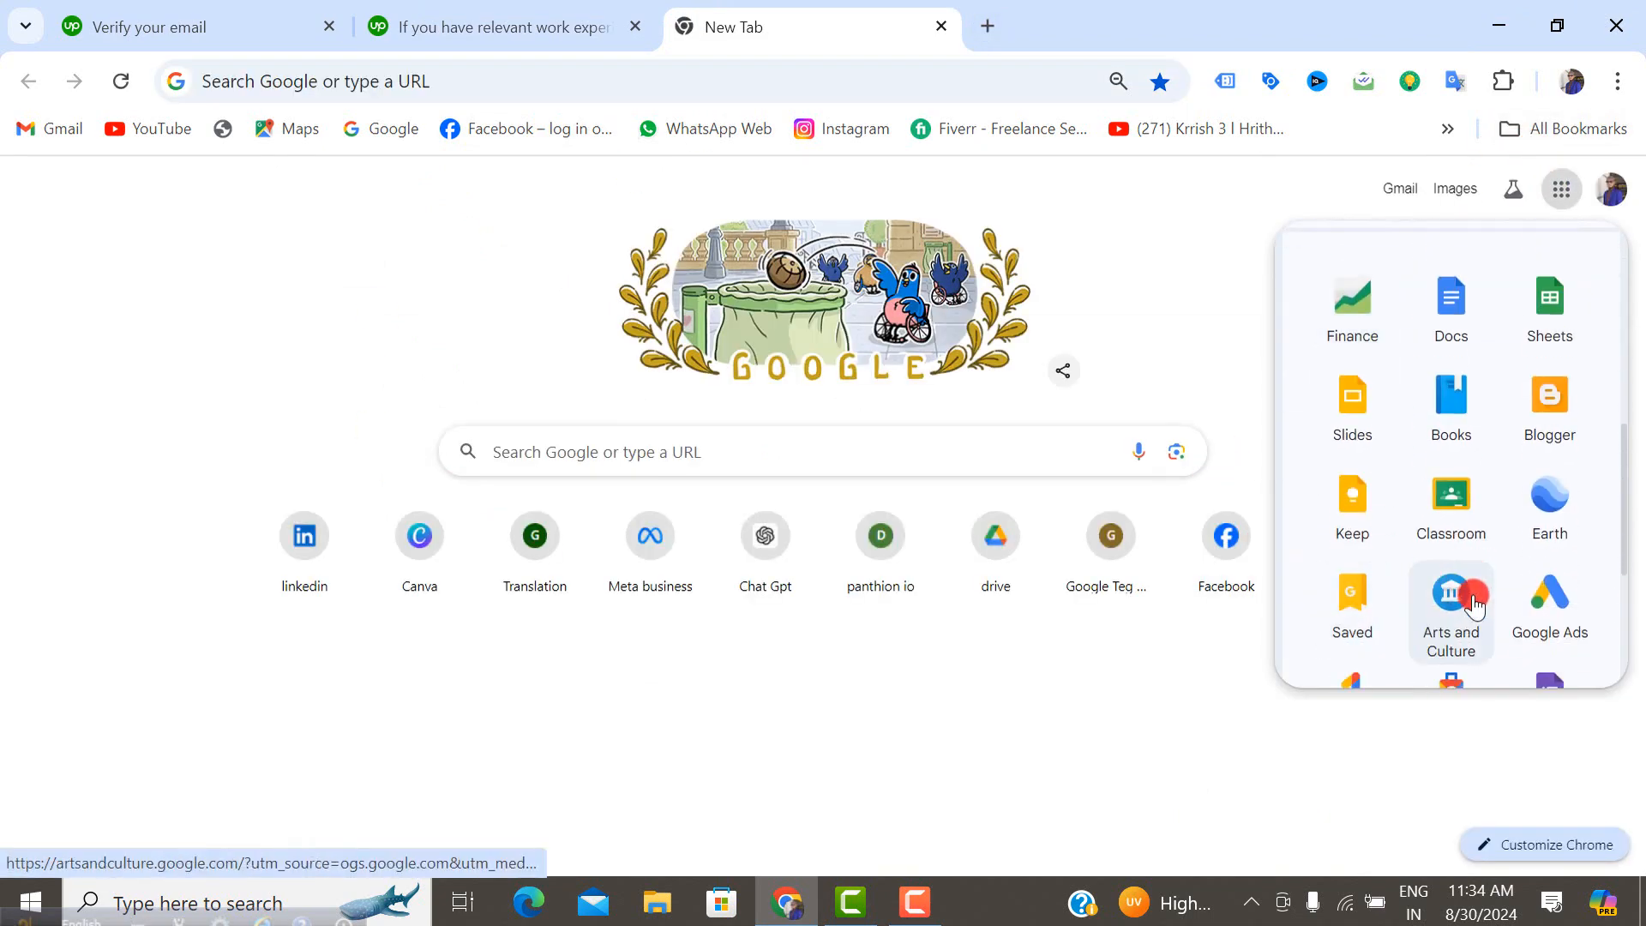
scroll(1449, 604, down, 1)
scroll(1466, 514, up, 8)
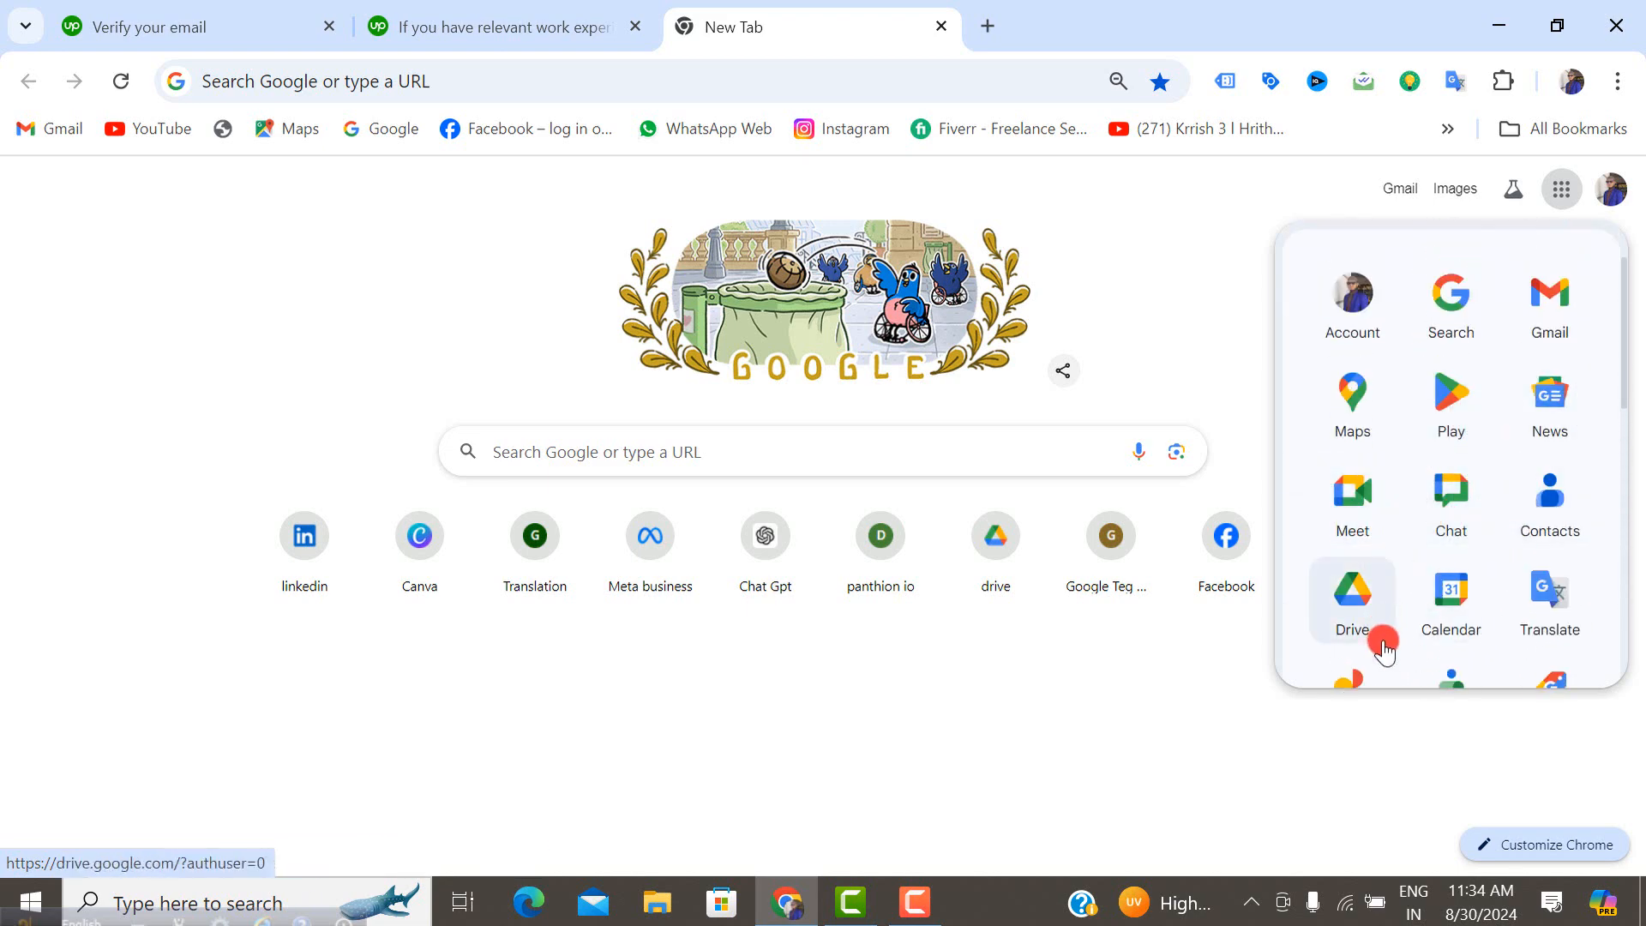
scroll(1397, 630, down, 1)
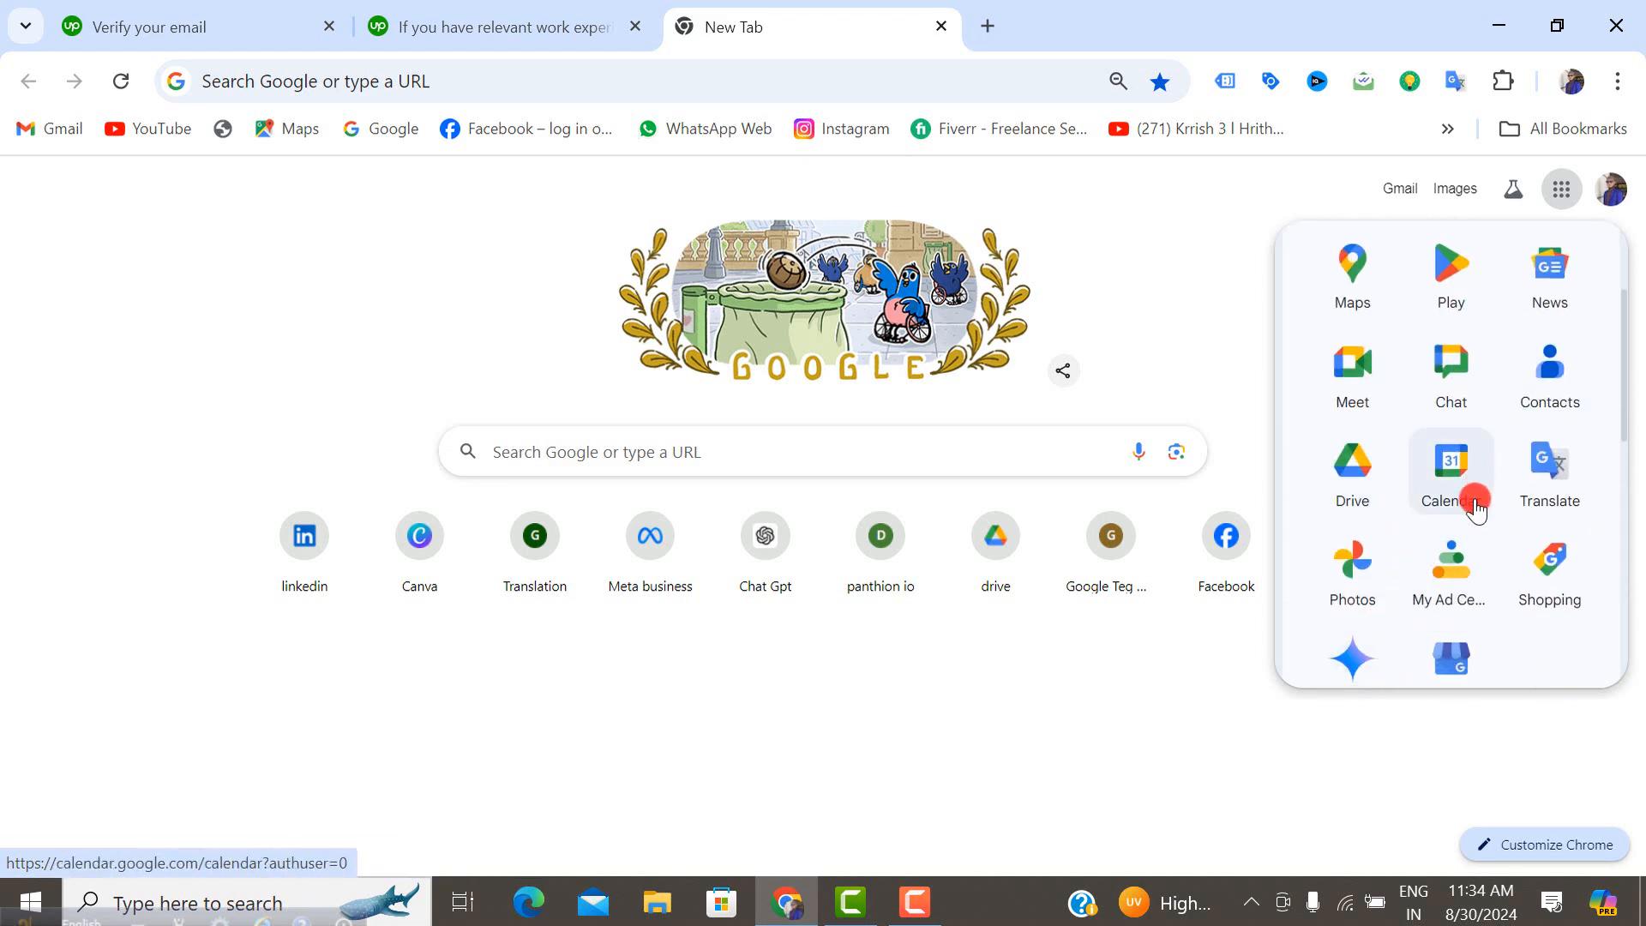
scroll(1467, 549, down, 1)
scroll(1406, 617, down, 1)
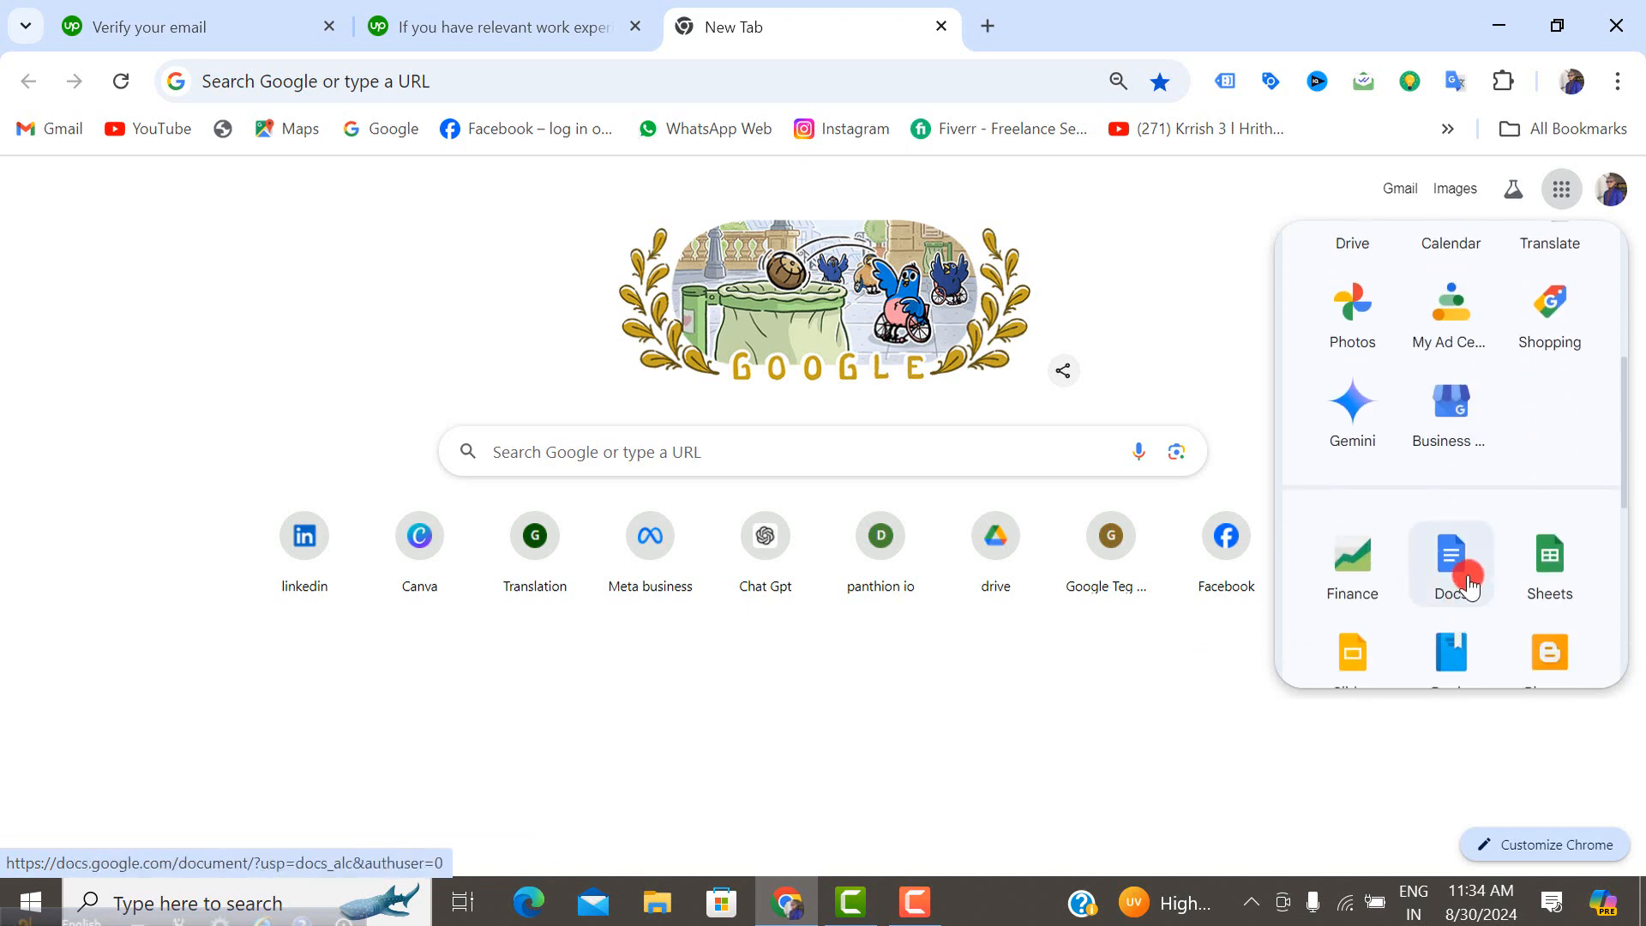
click(1460, 581)
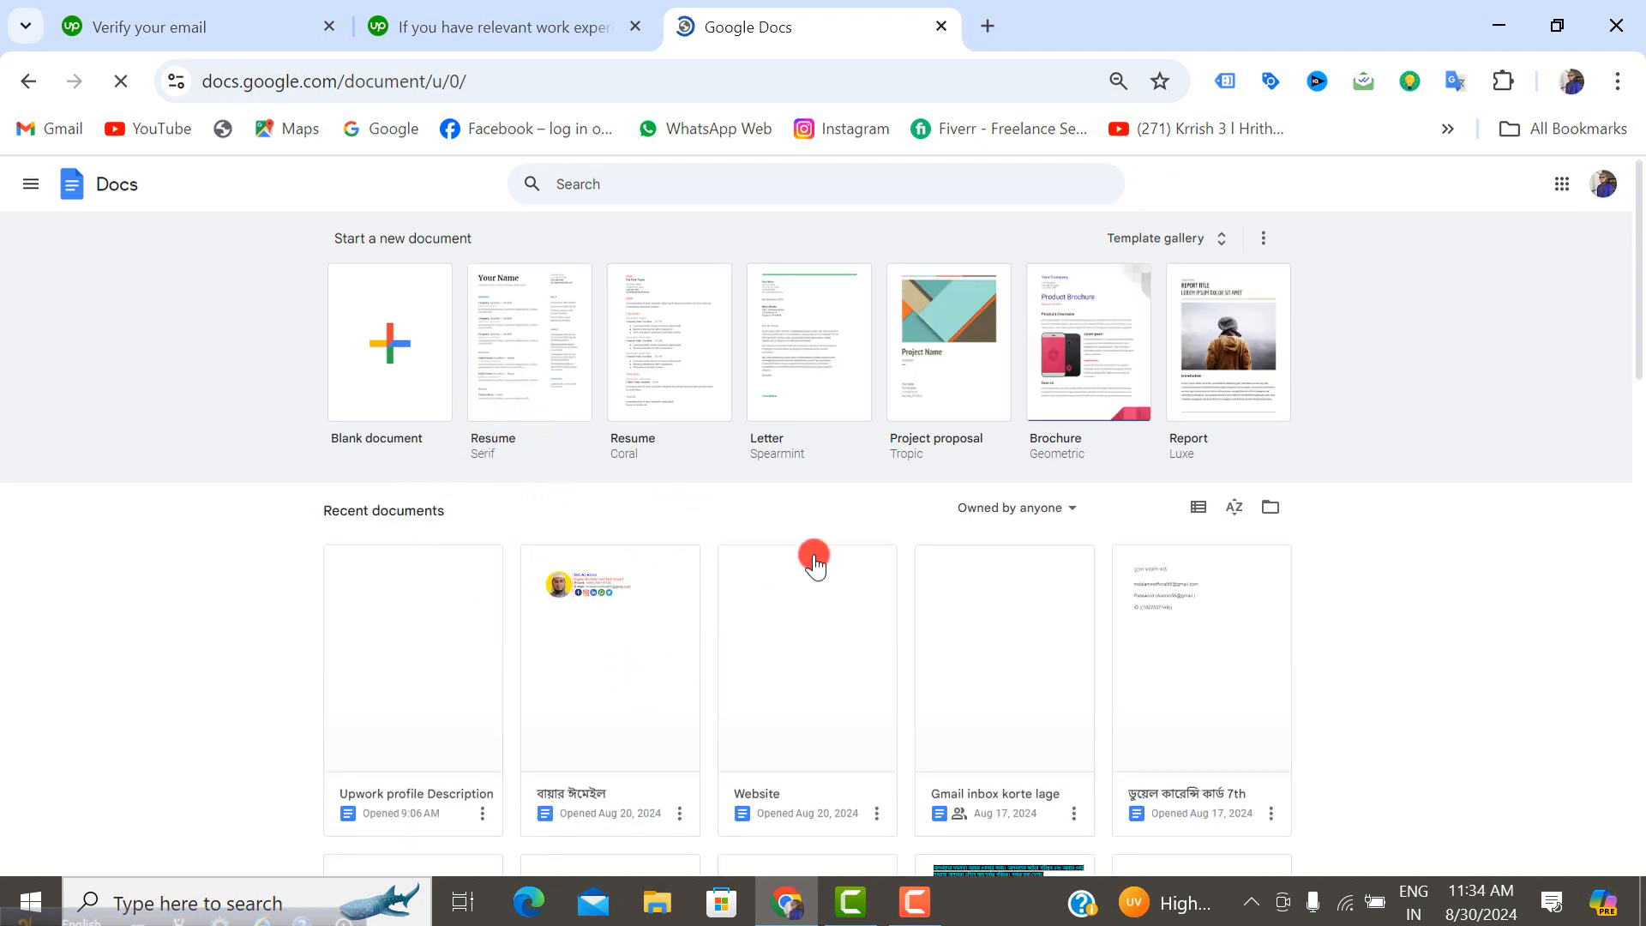
- Copy the Experience Description paragraph from 'Upwork profile Description' and return to Upwork
click(417, 771)
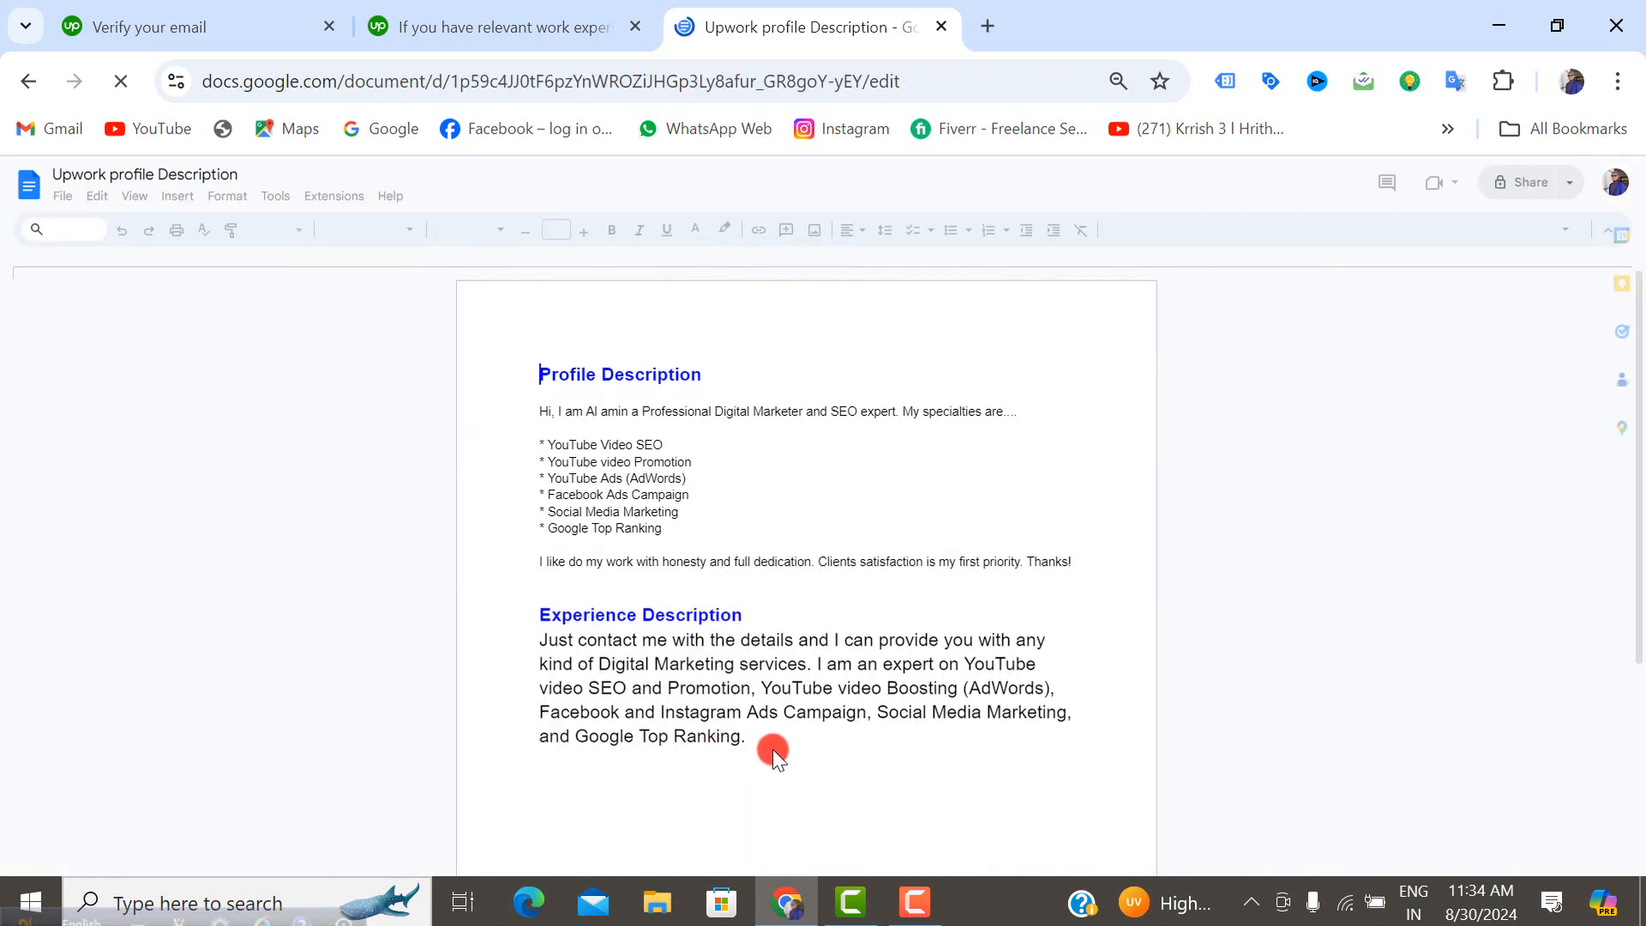
drag(774, 754, 535, 645)
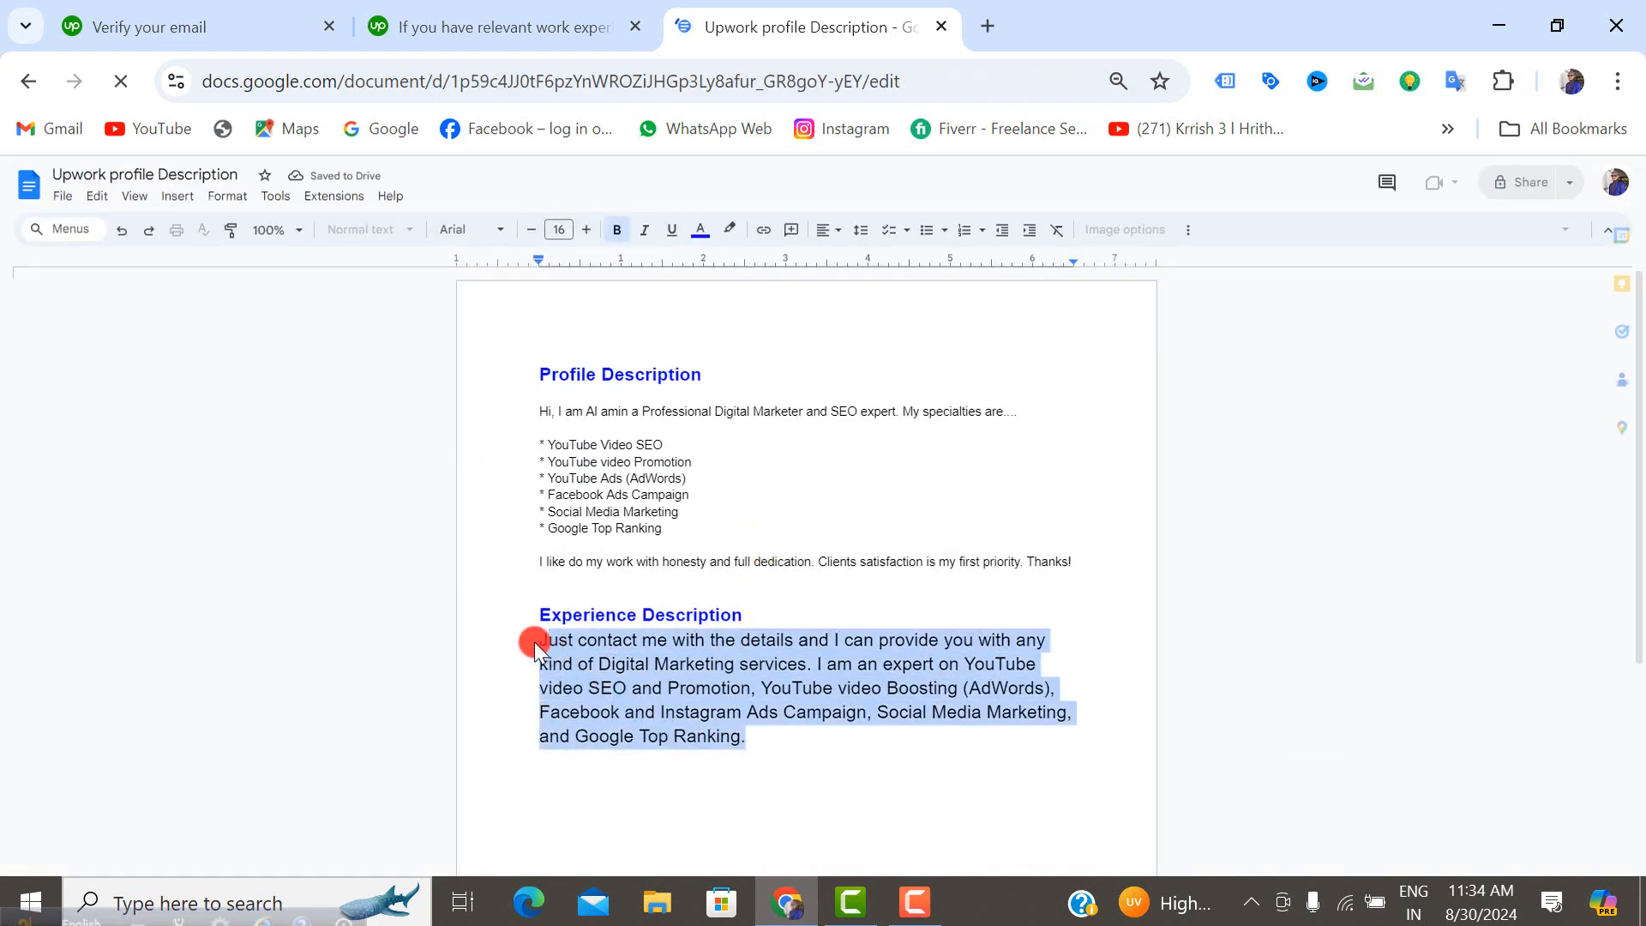
right_click(591, 643)
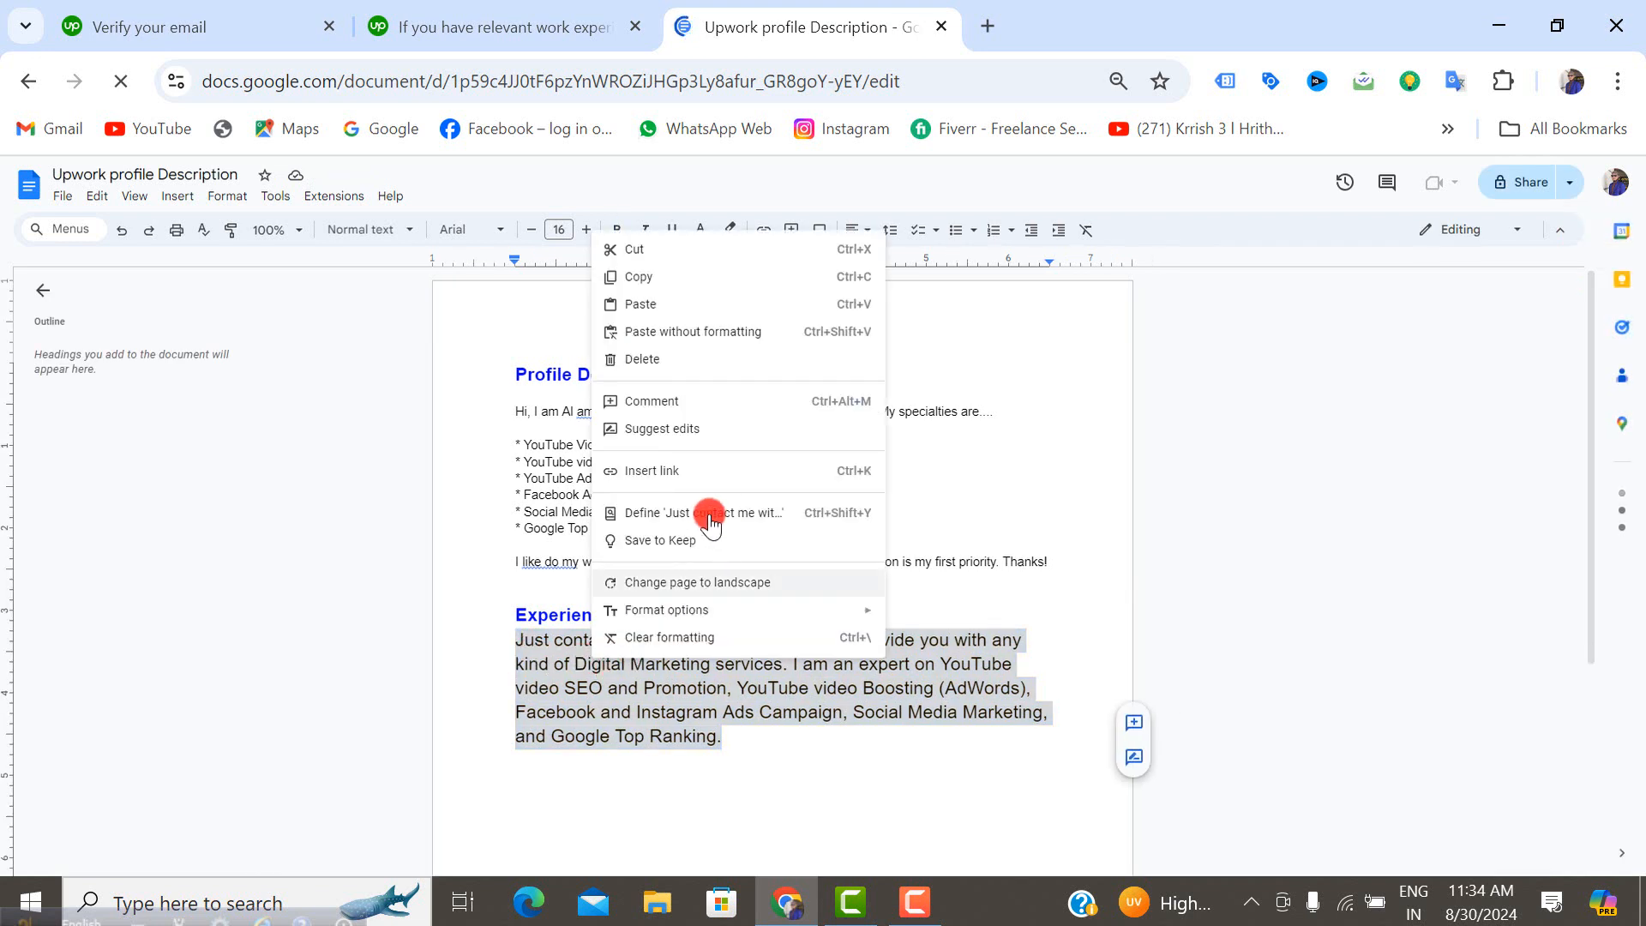
click(642, 277)
click(513, 34)
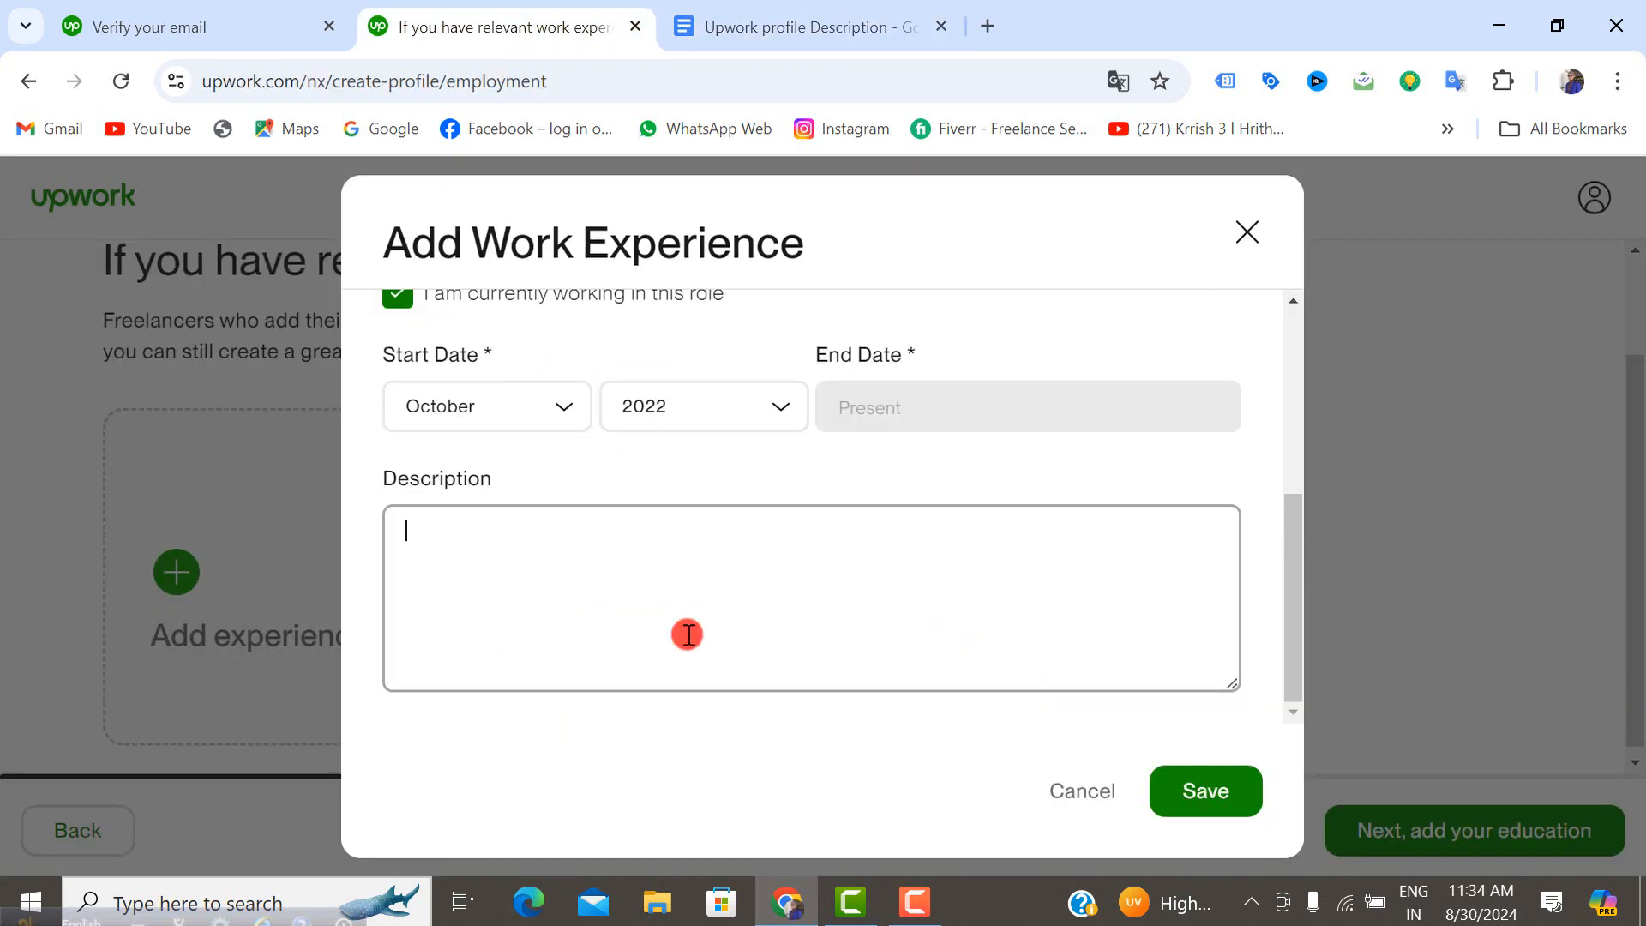
- Paste the copied paragraph into the Description and save the Ak Technology experience
right_click(420, 535)
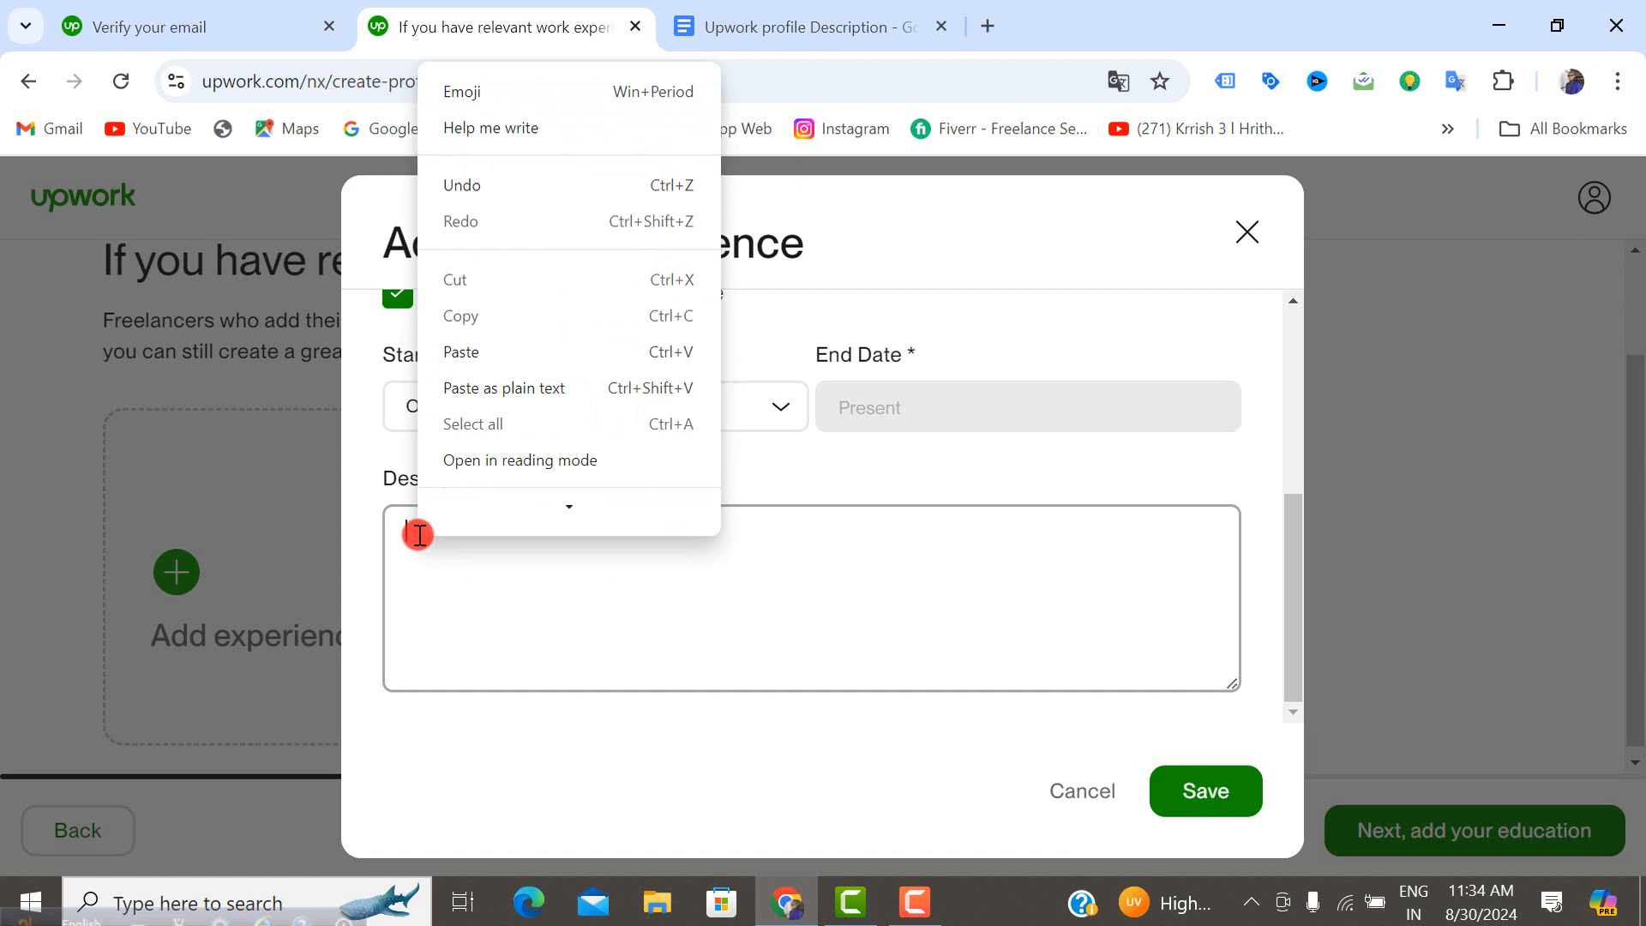
click(418, 543)
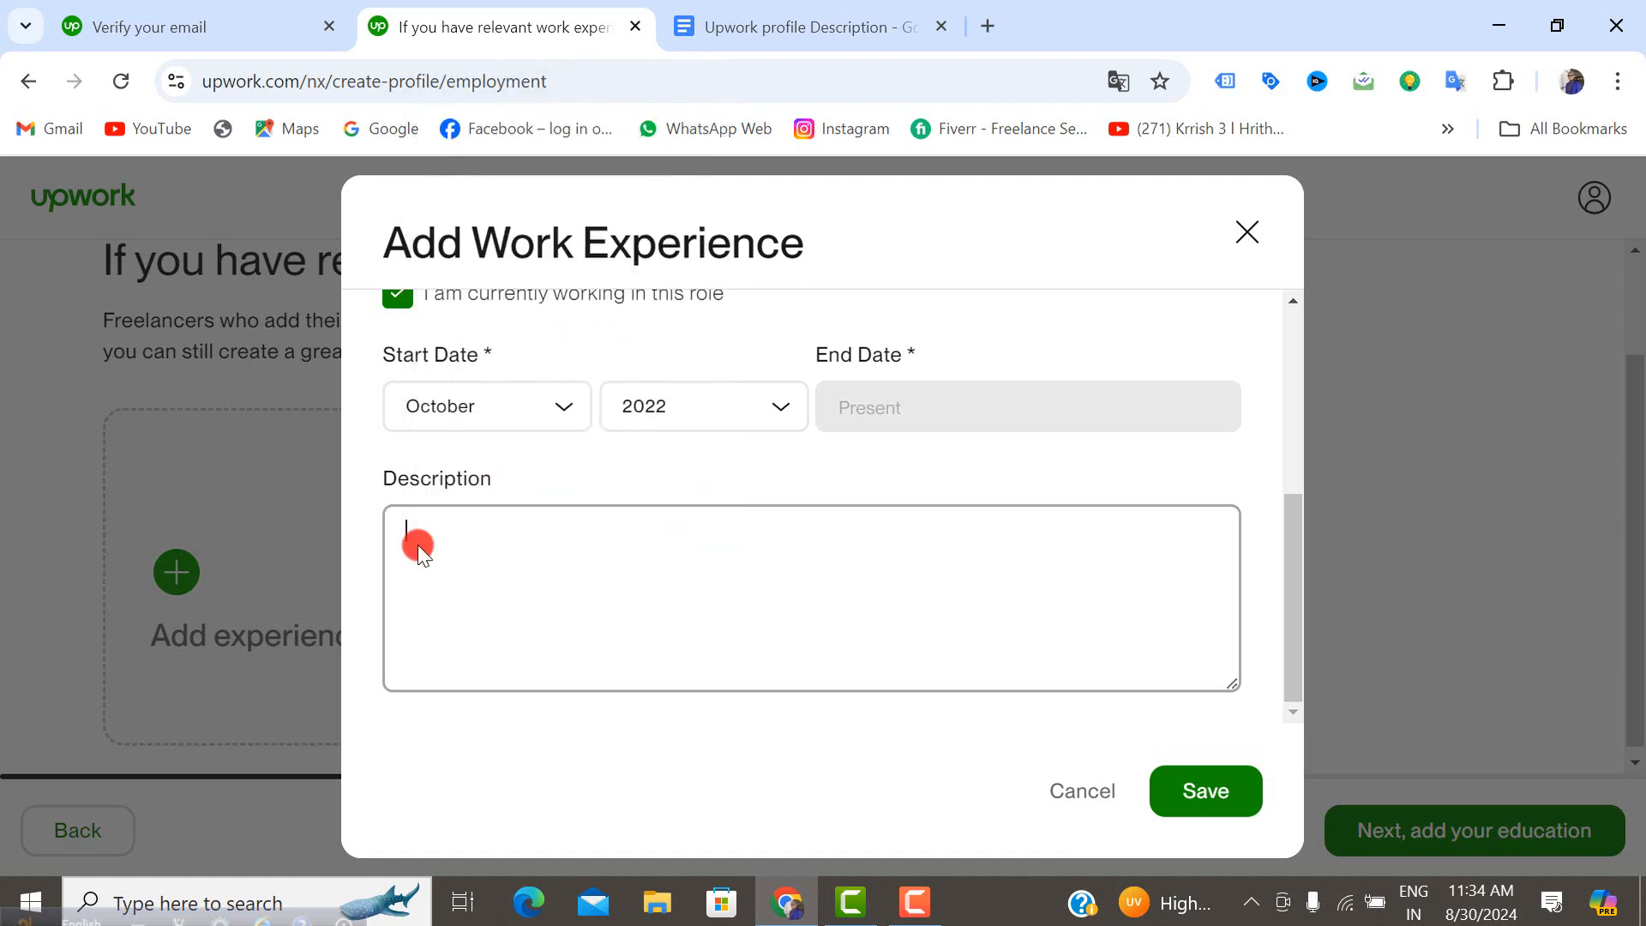
key(ctrl+v)
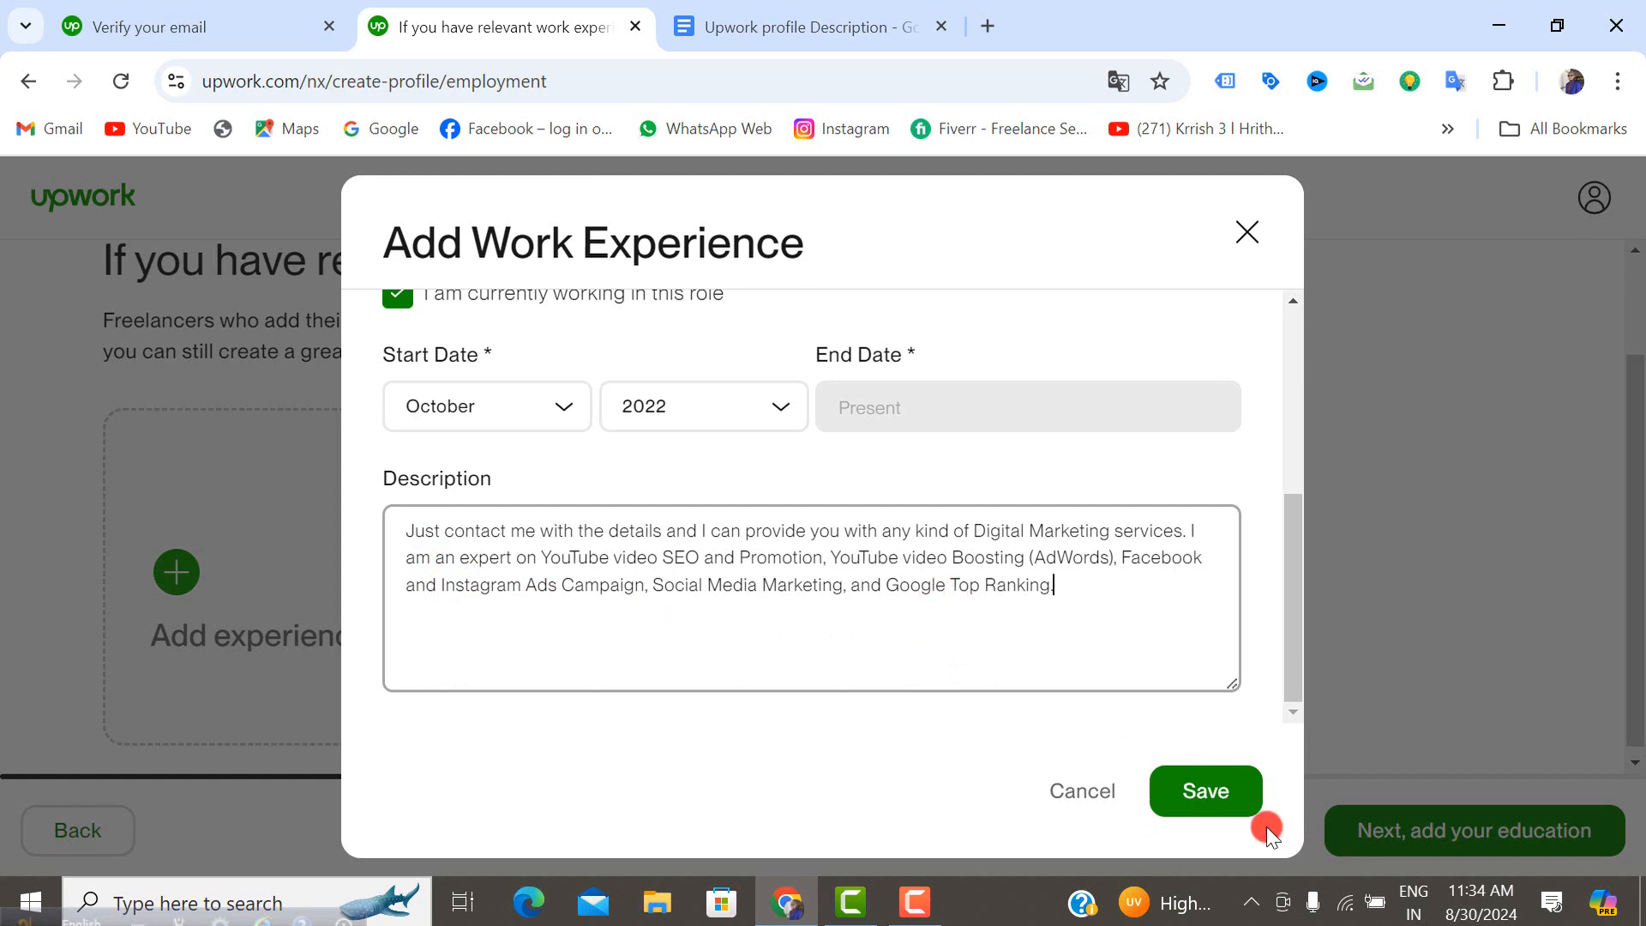
click(1205, 789)
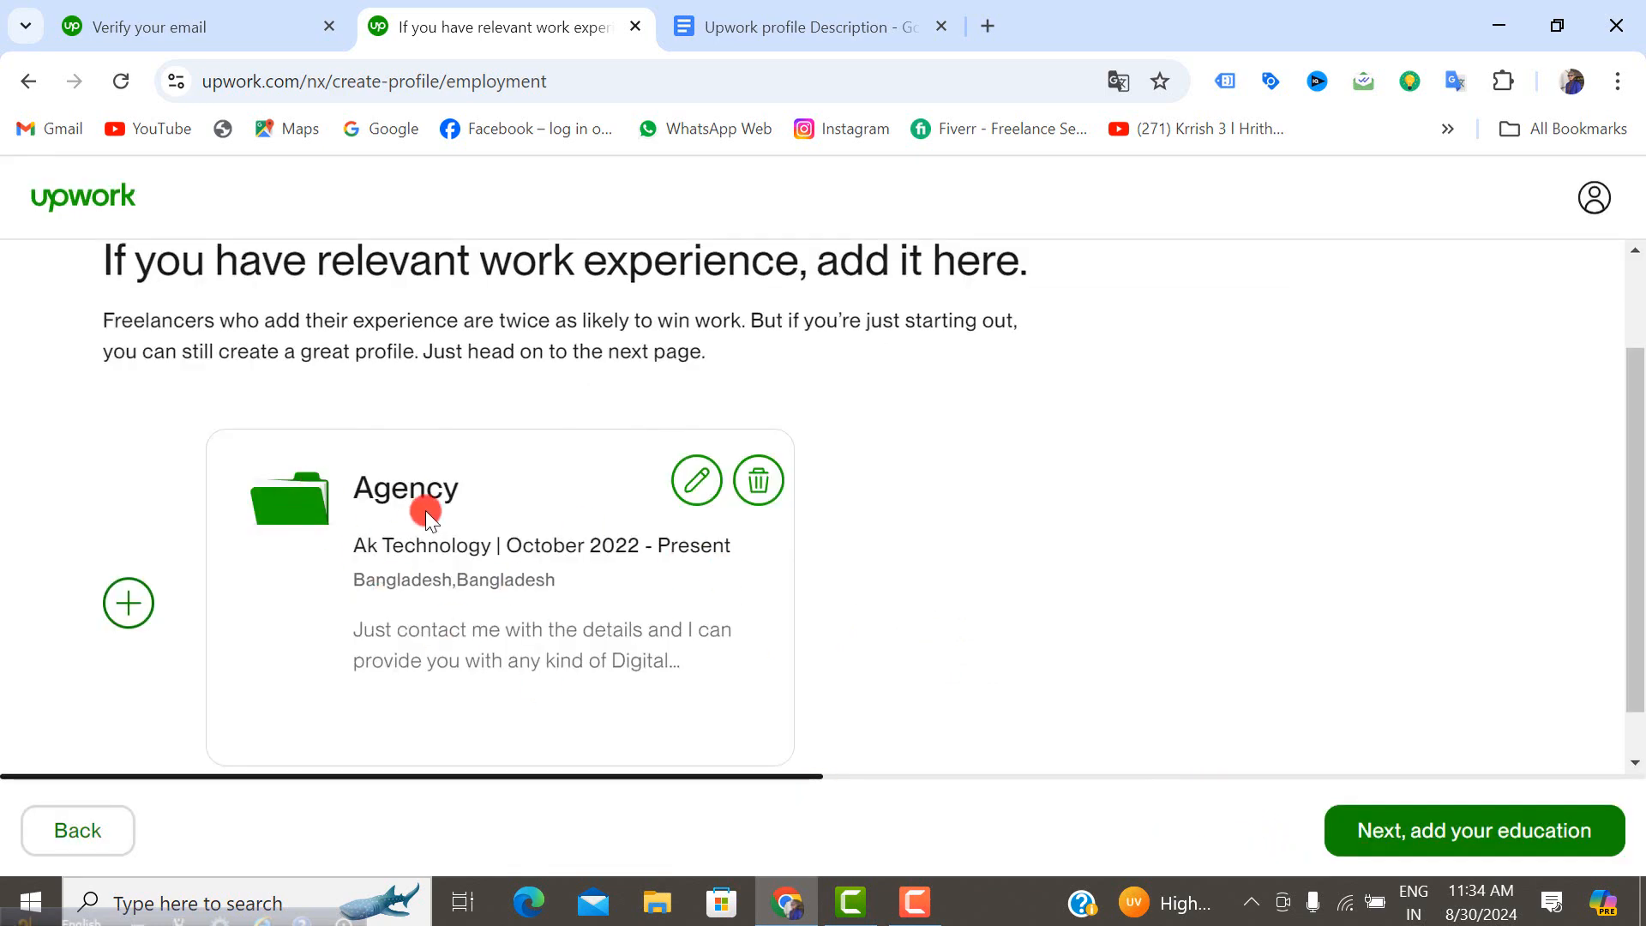
- Review the saved experience and continue to the education step, 6/10
scroll(199, 673, up, 2)
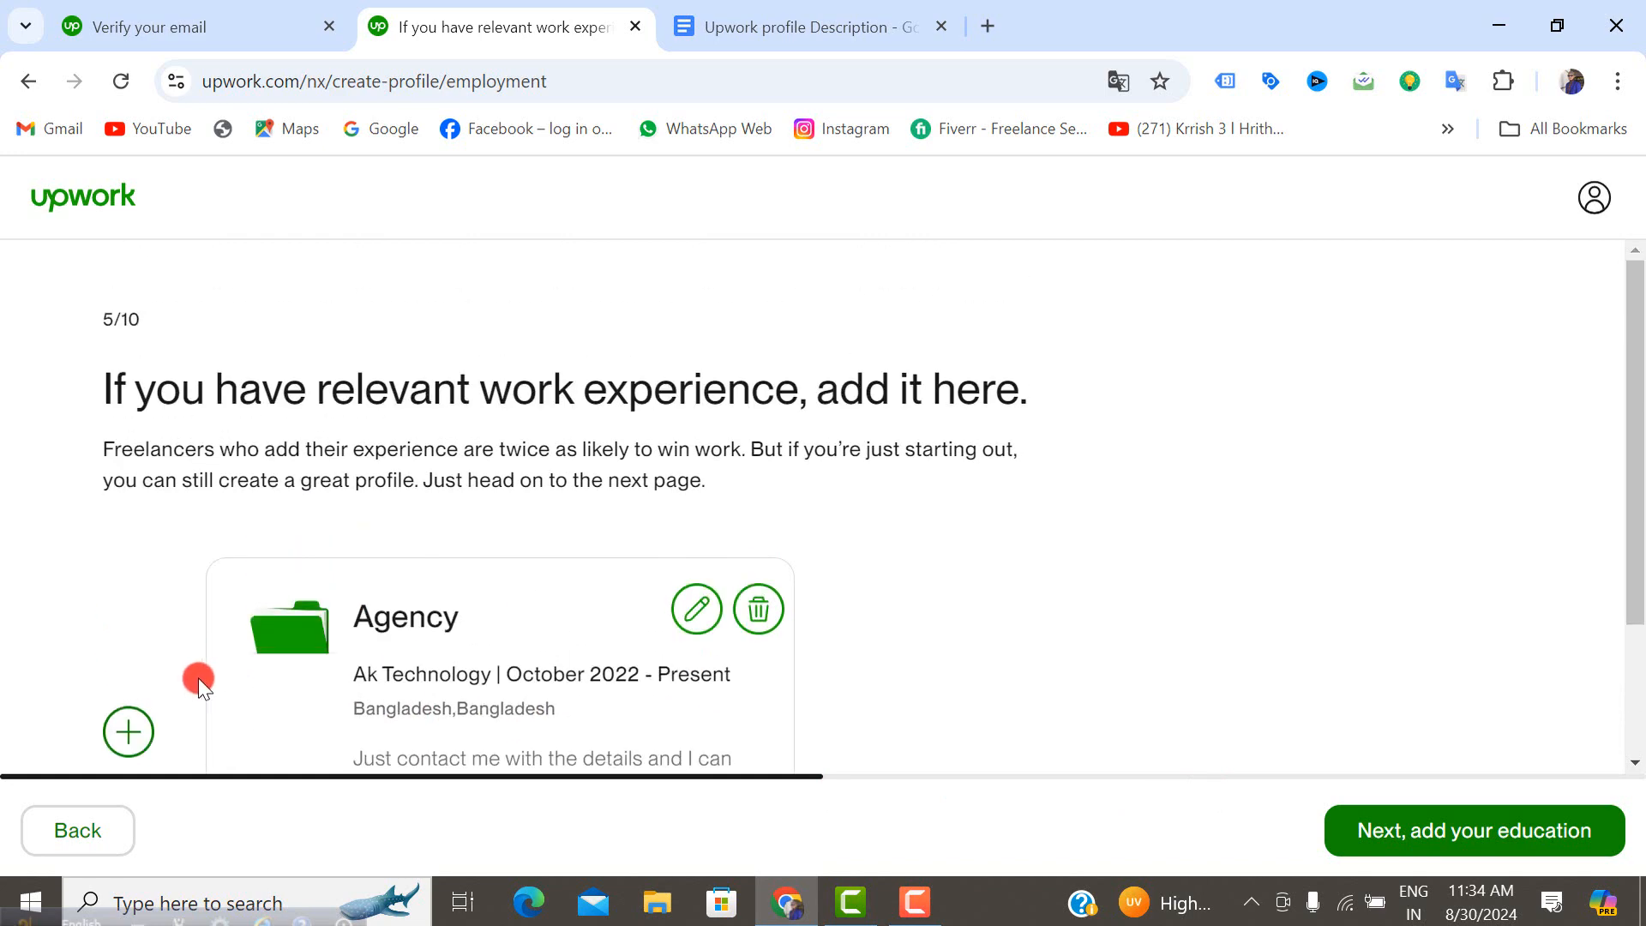
scroll(140, 709, down, 2)
scroll(477, 558, up, 1)
scroll(477, 558, down, 1)
click(1467, 829)
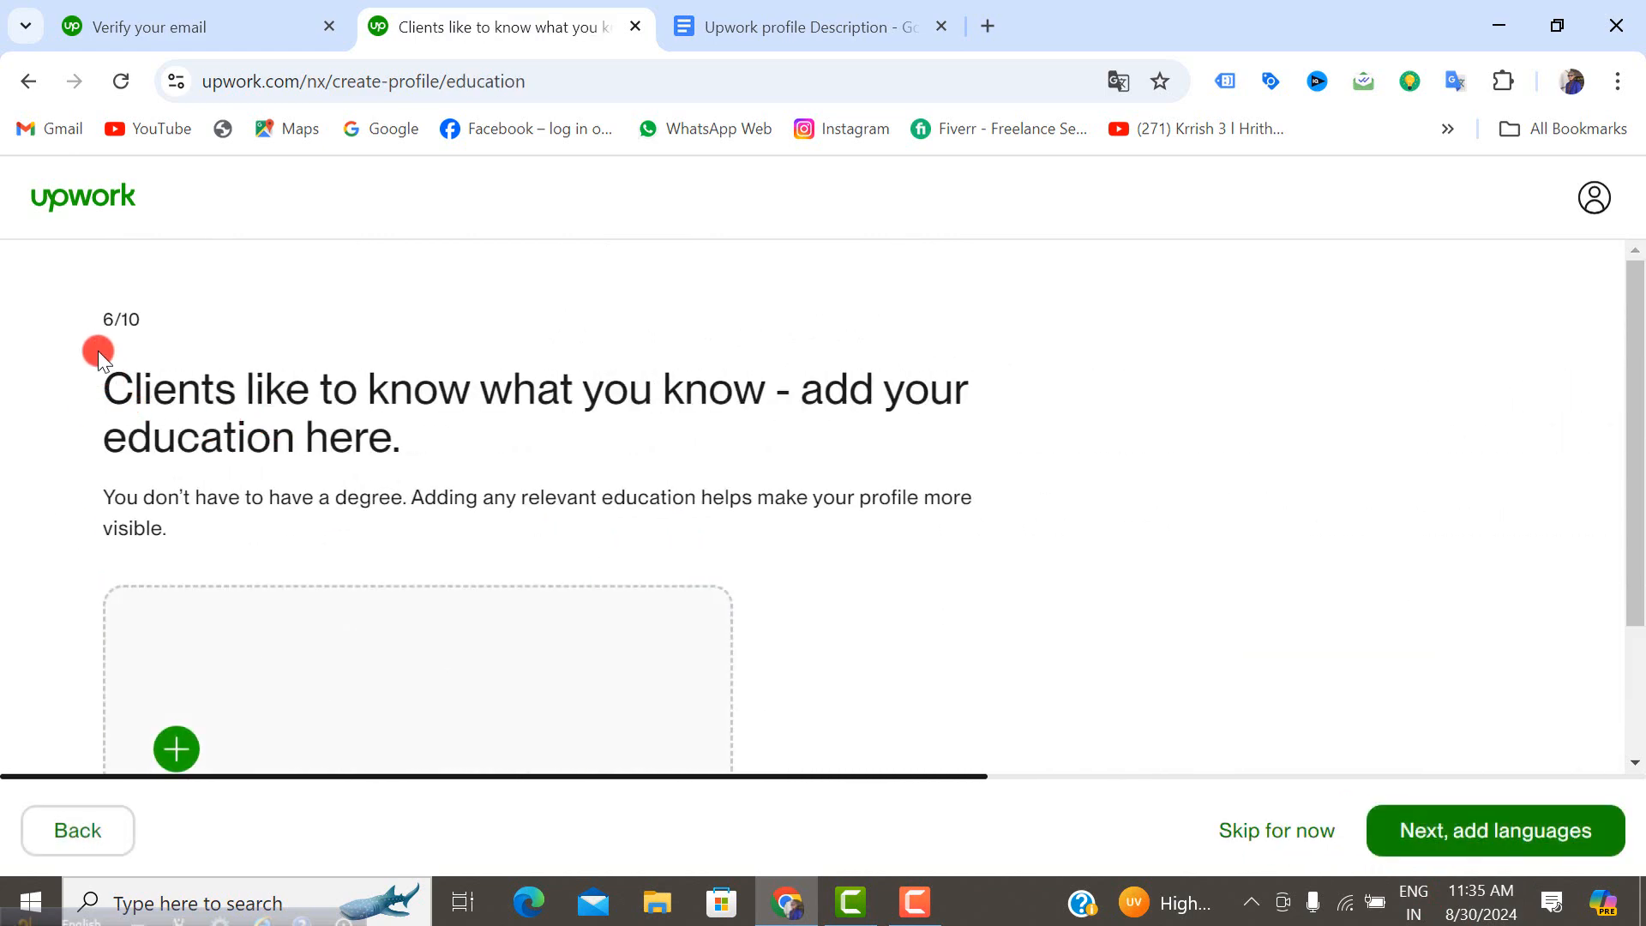
- Translate the education step heading, then open the Add Education History dialog
scroll(140, 463, down, 1)
scroll(113, 402, up, 1)
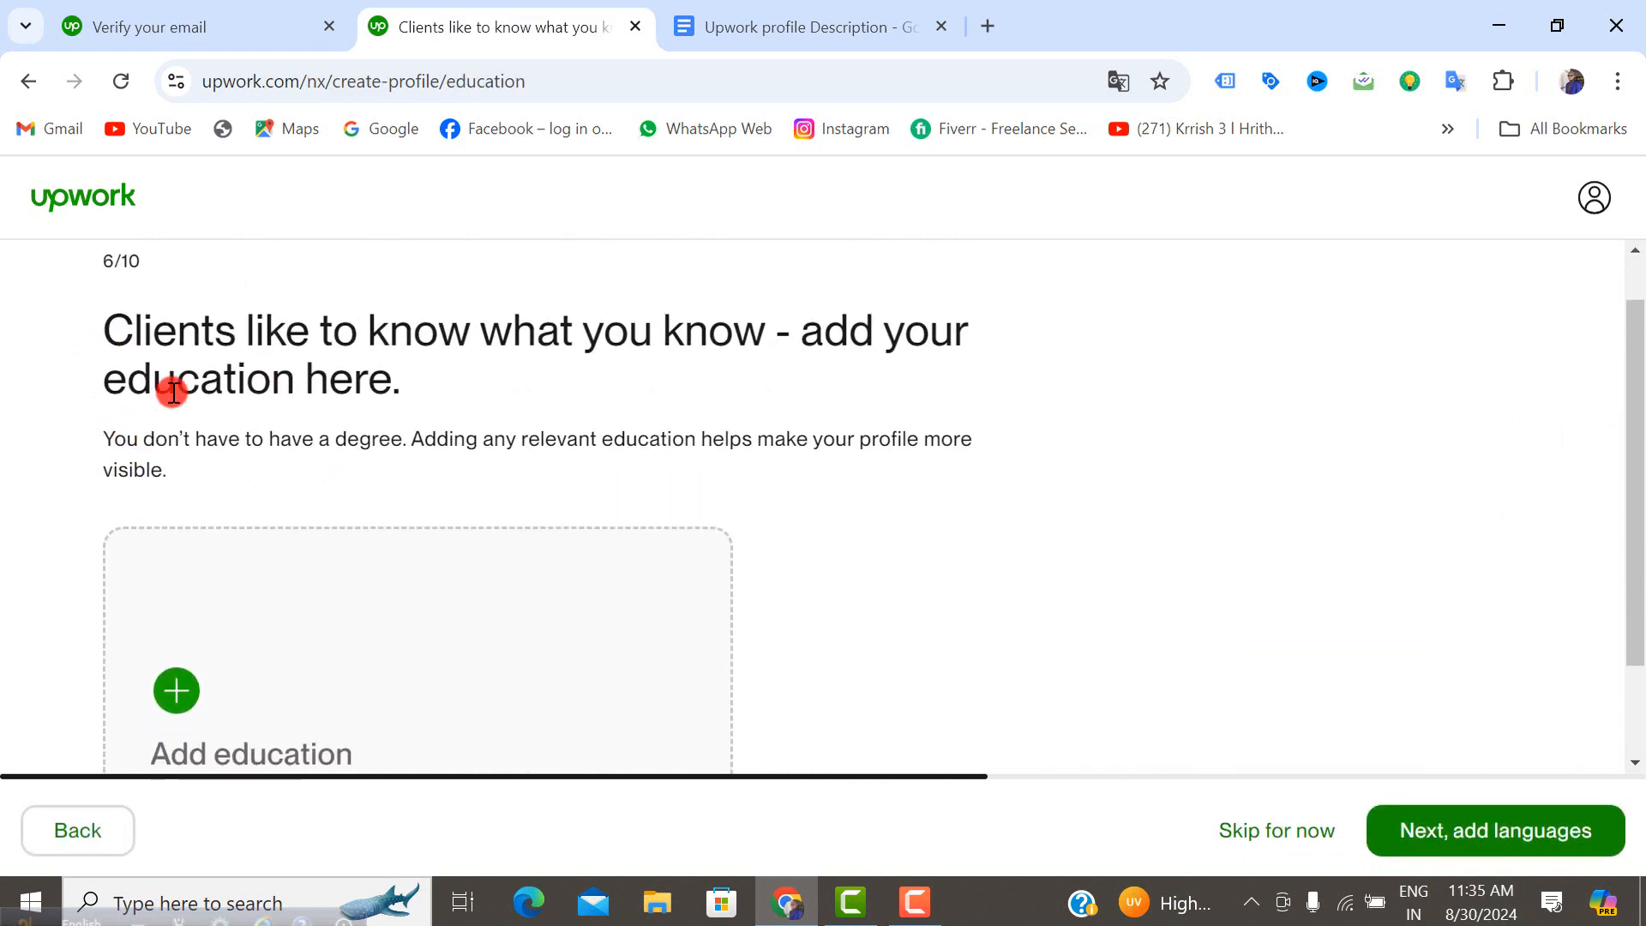
drag(474, 448, 73, 371)
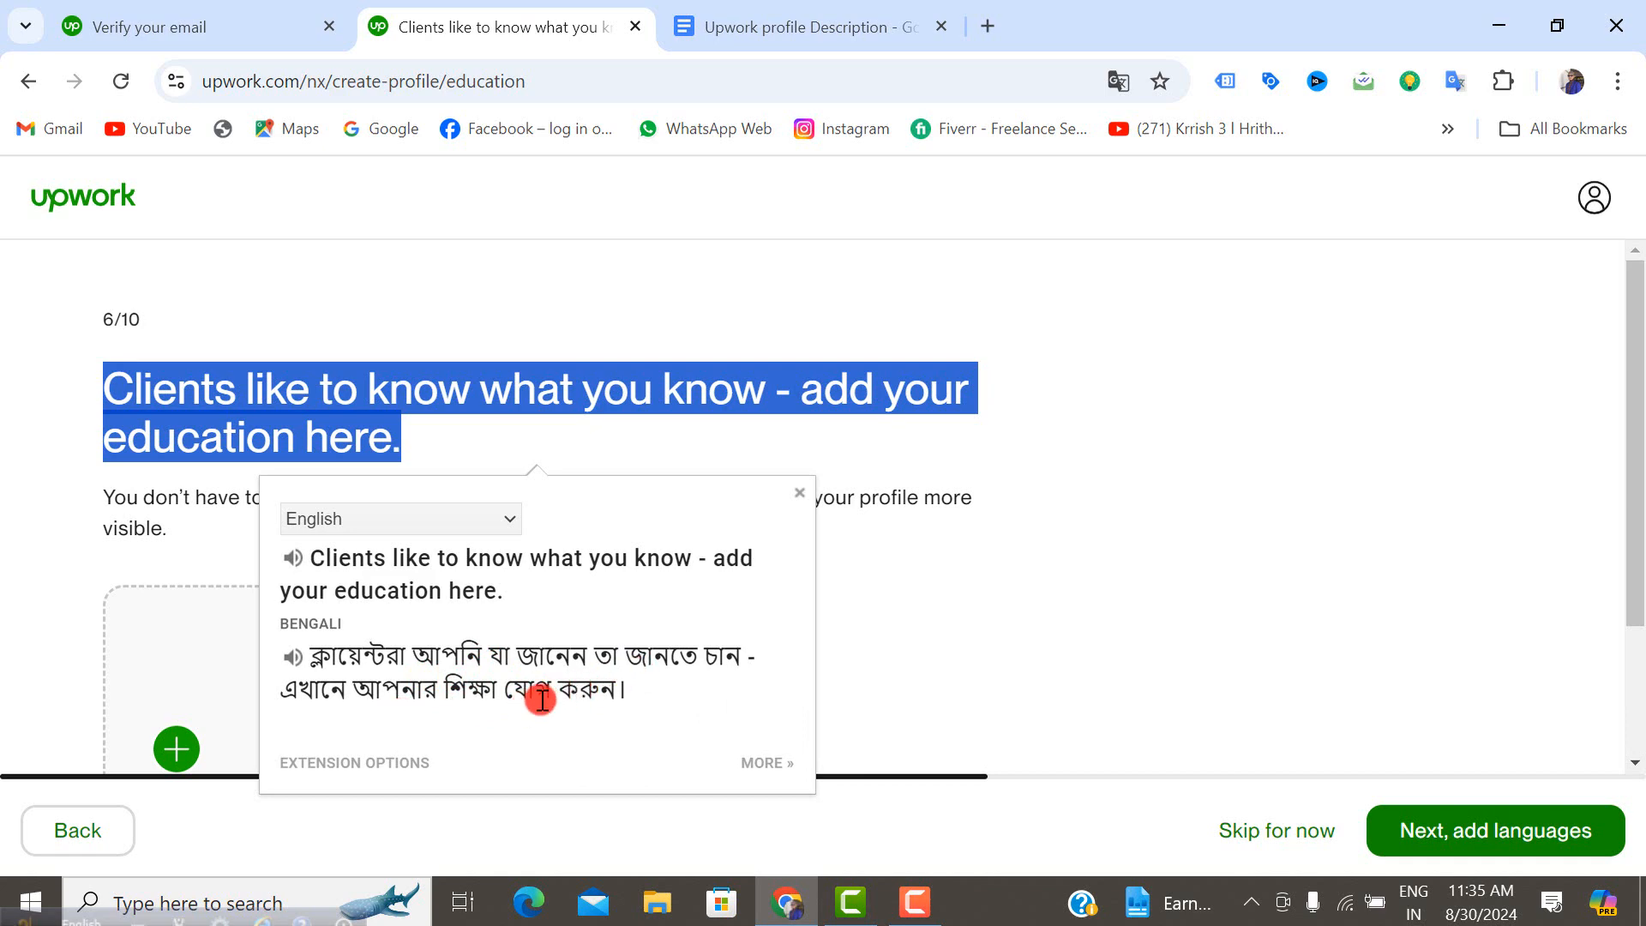
click(1062, 628)
scroll(171, 651, down, 2)
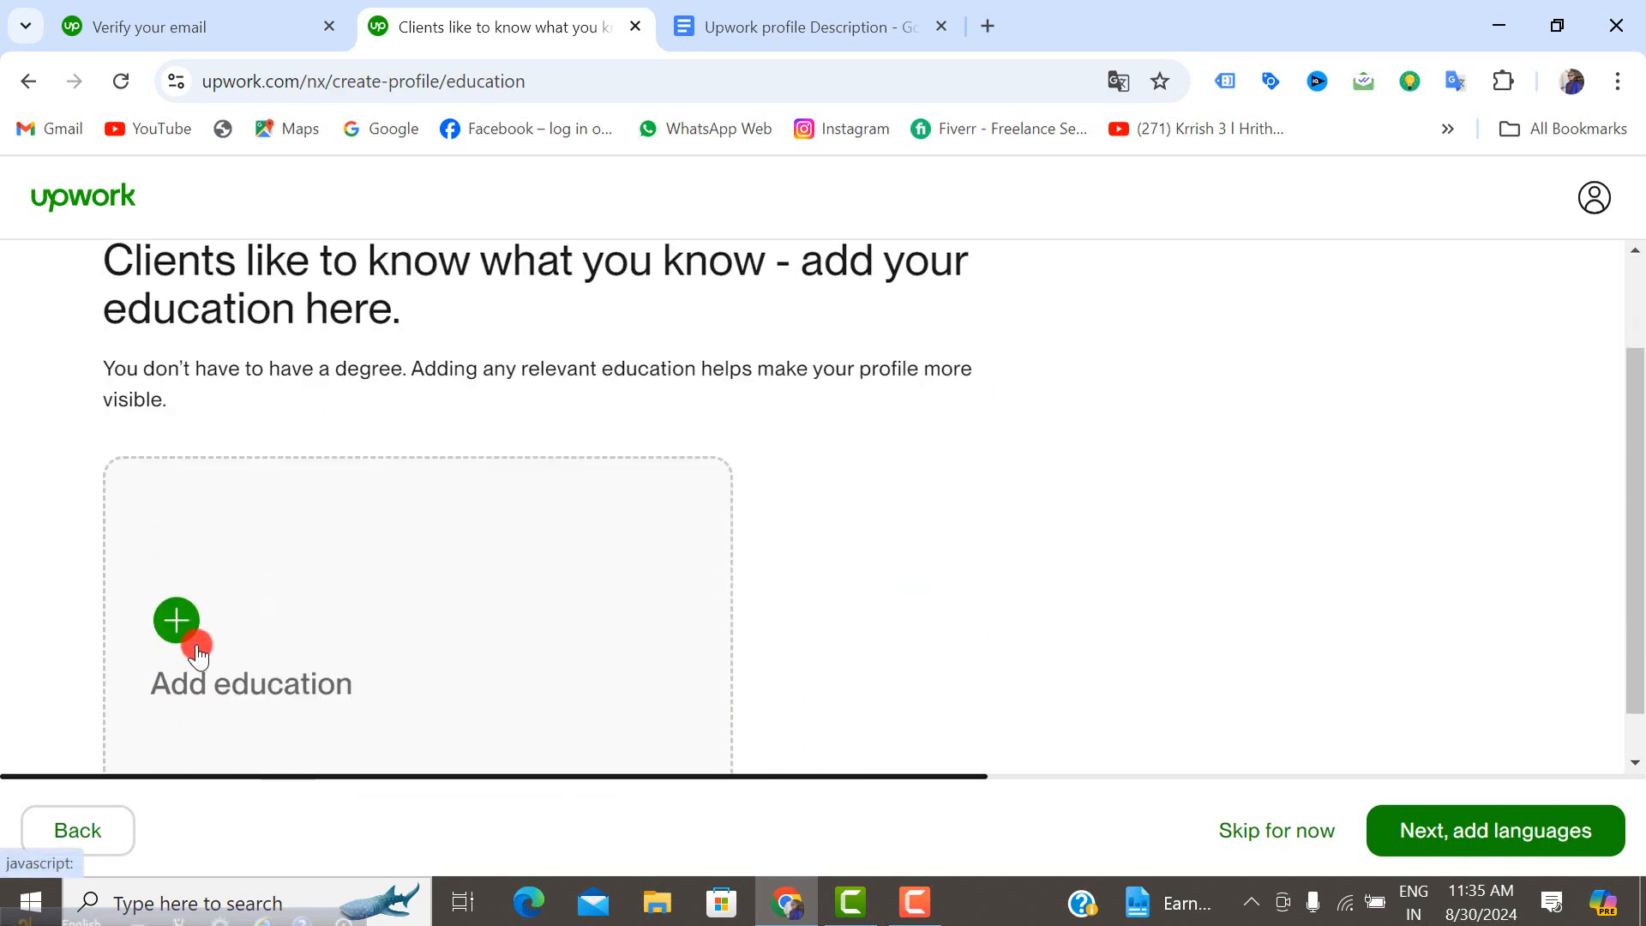
click(177, 645)
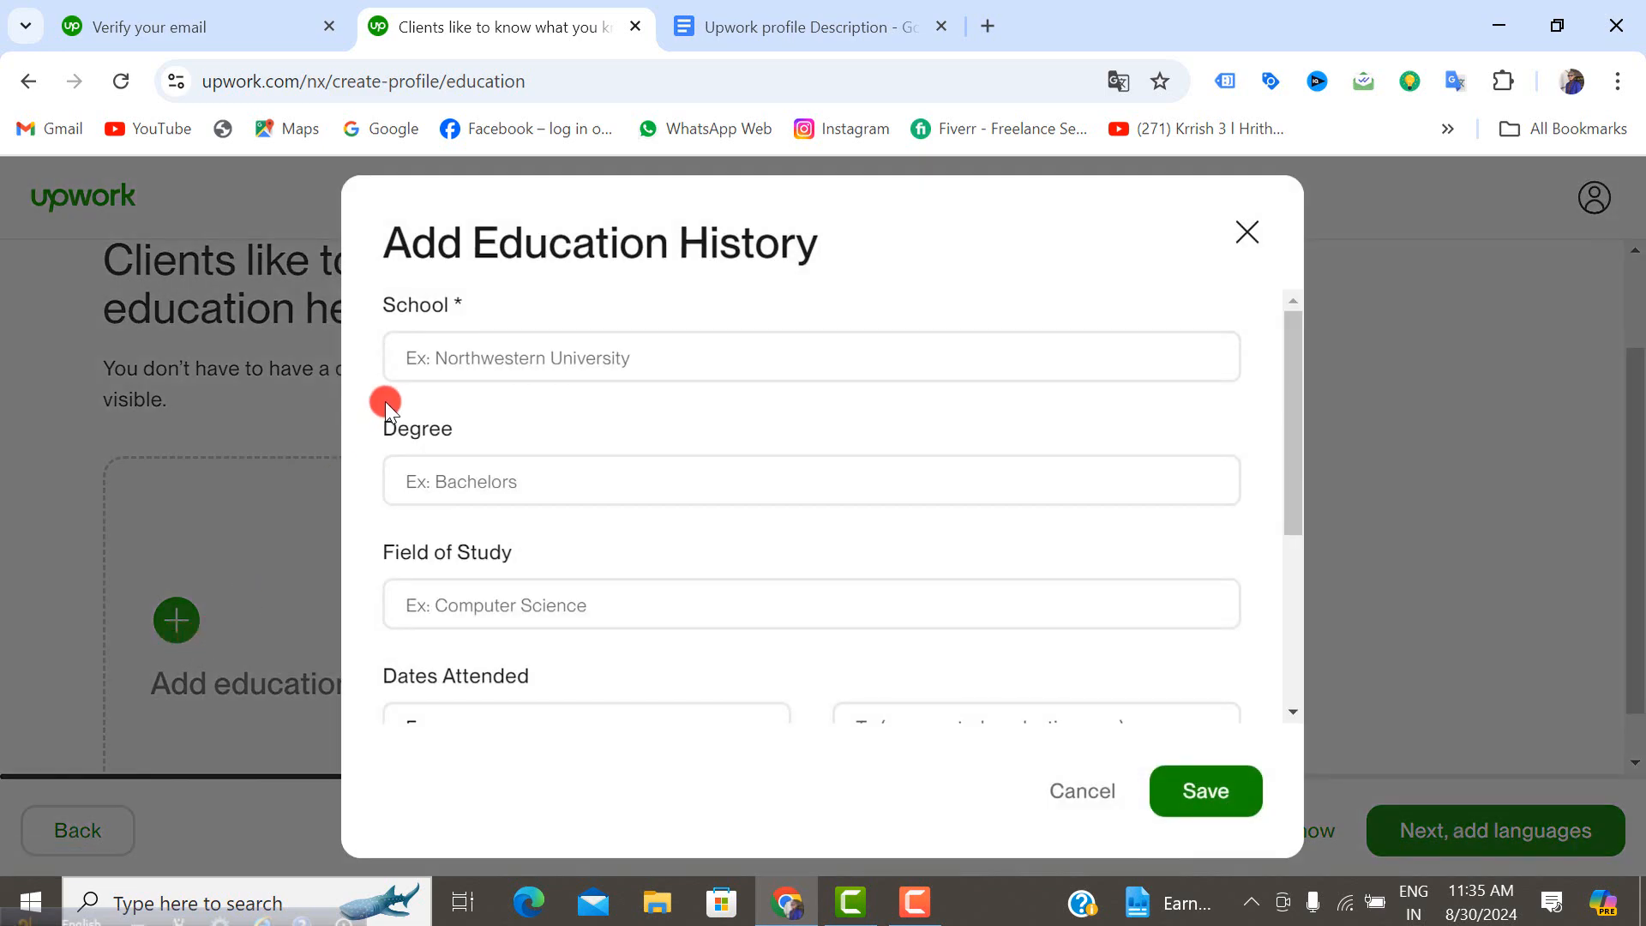
- Choose Dhaka City College as the school and Master of Accountancy (MAcc) as the degree
click(411, 358)
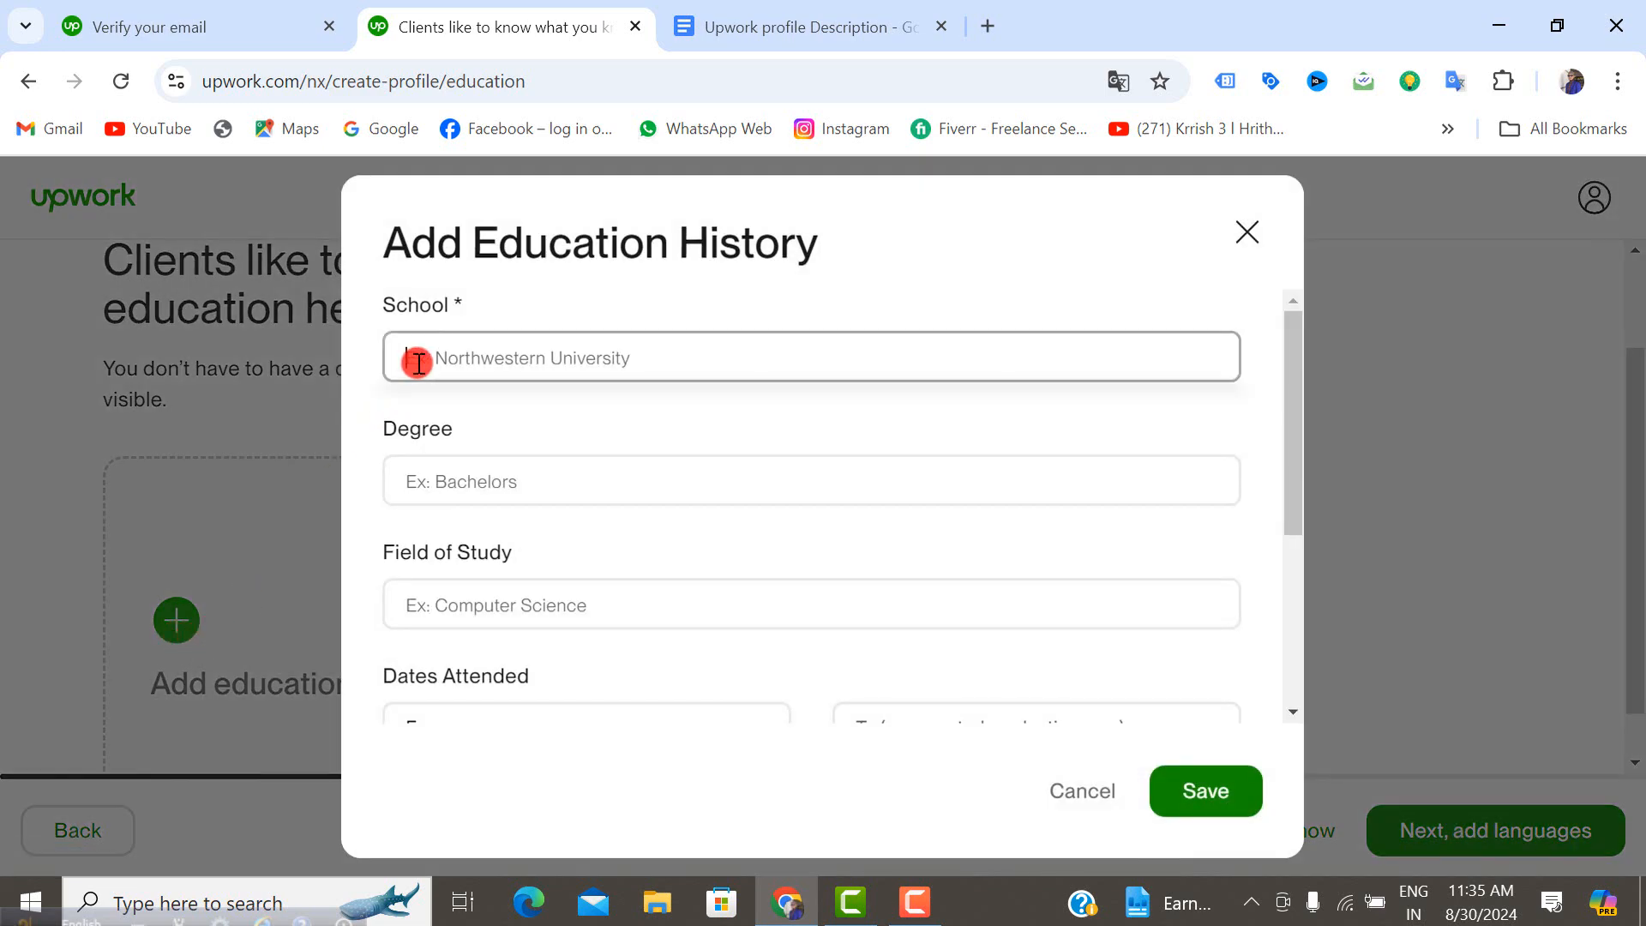
text(Dhaka)
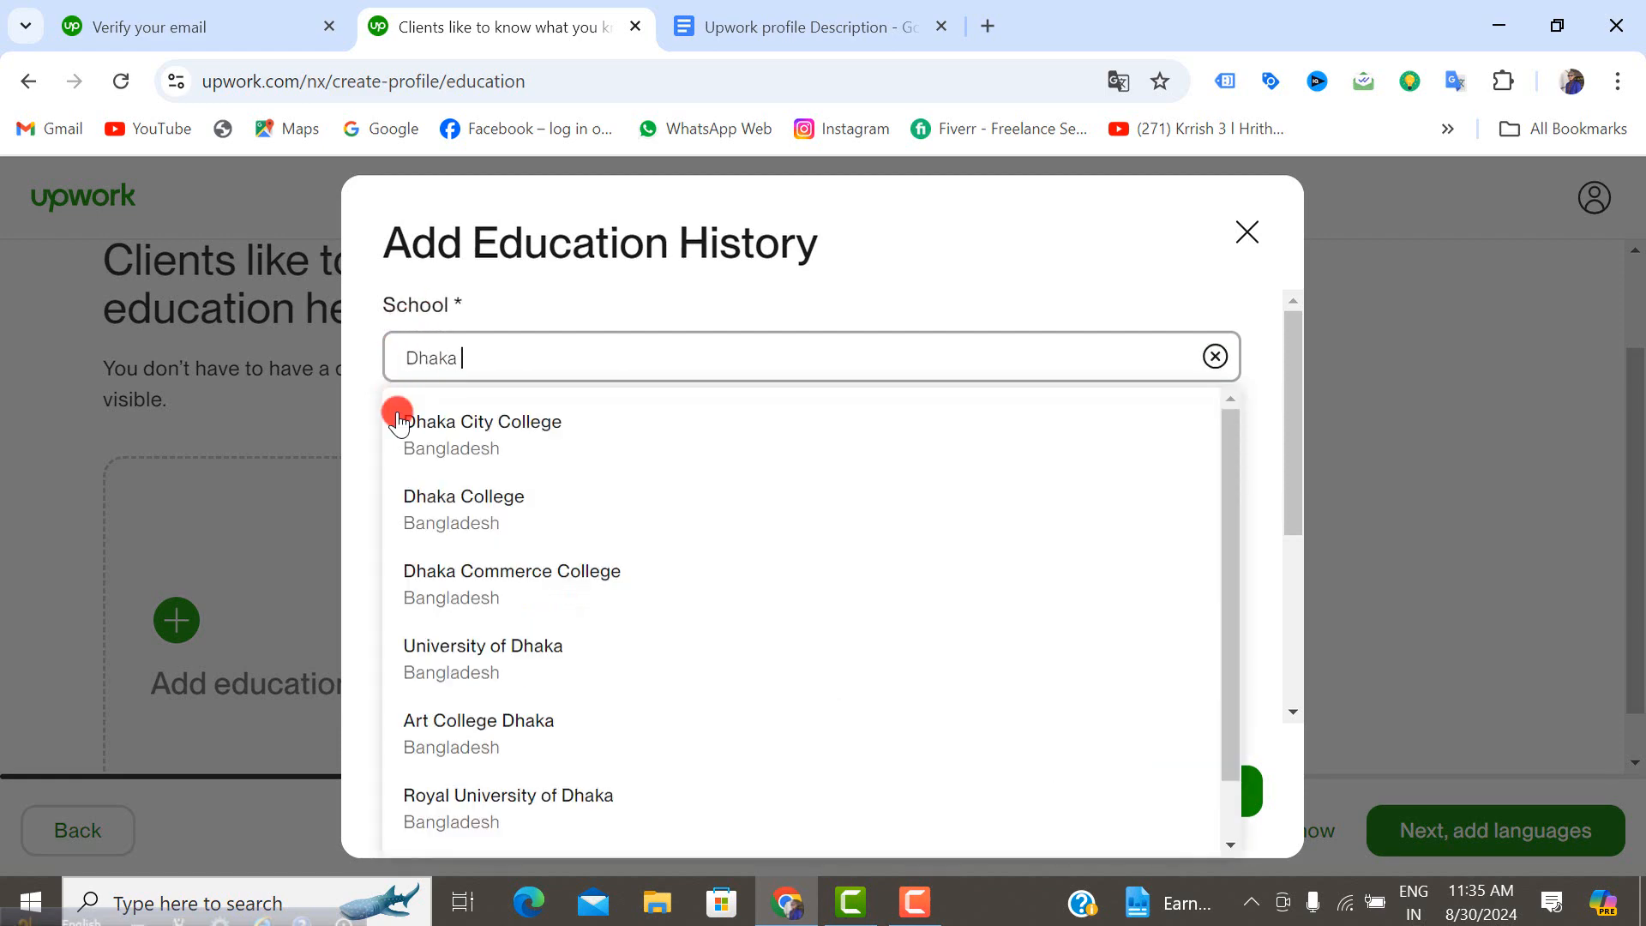
click(473, 439)
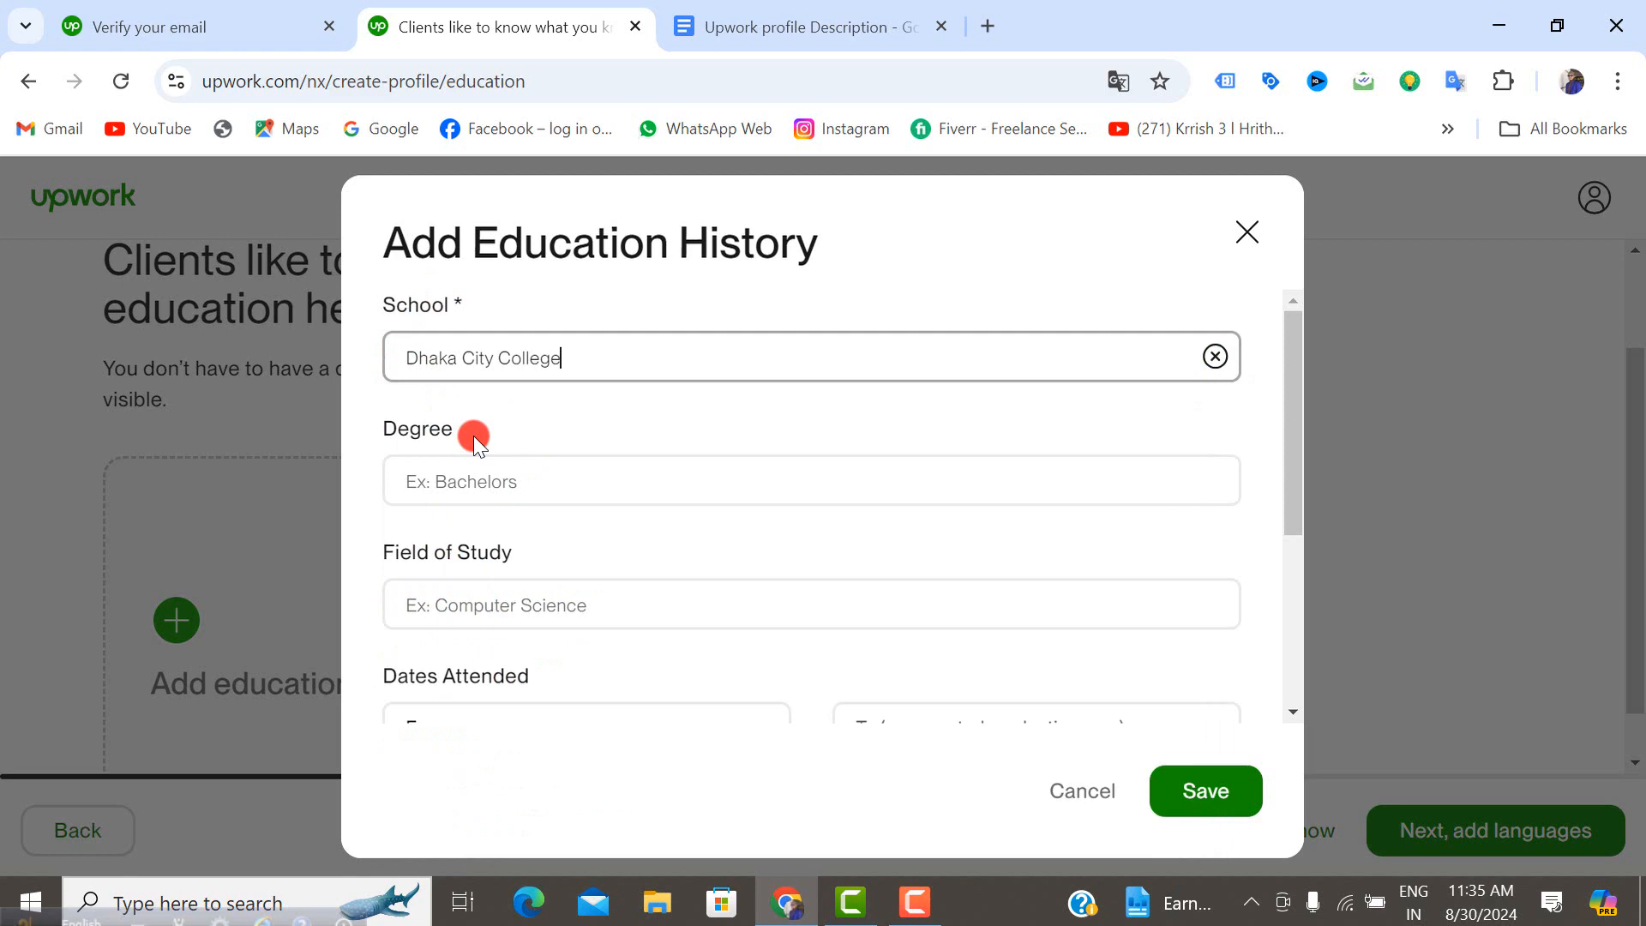
click(439, 480)
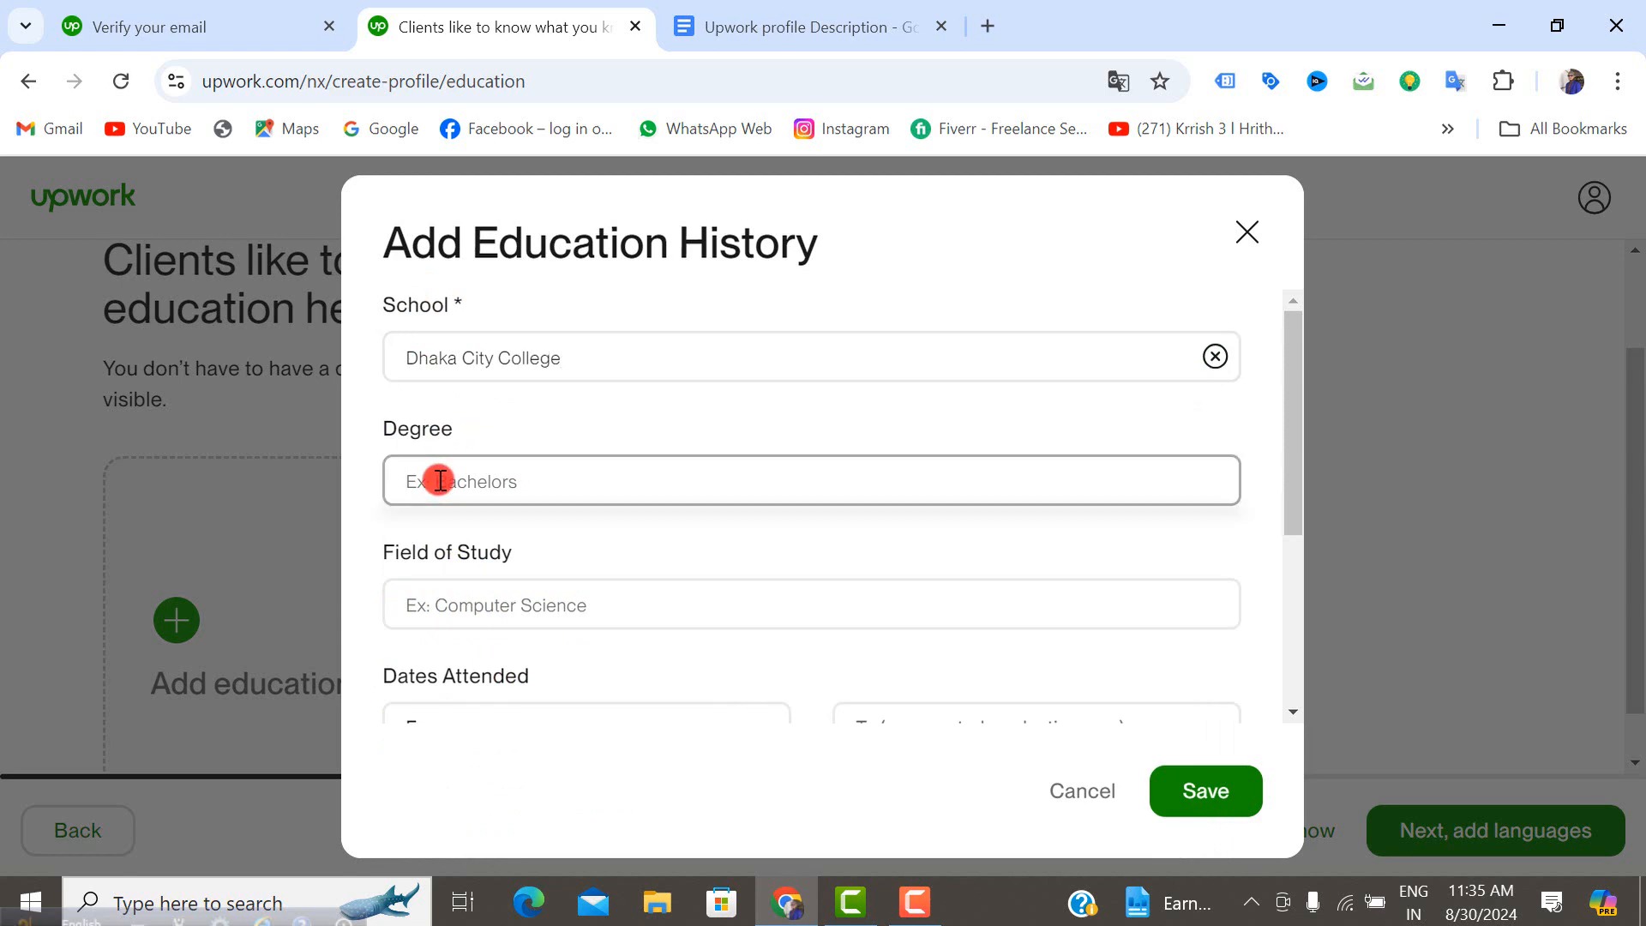
text(Maste)
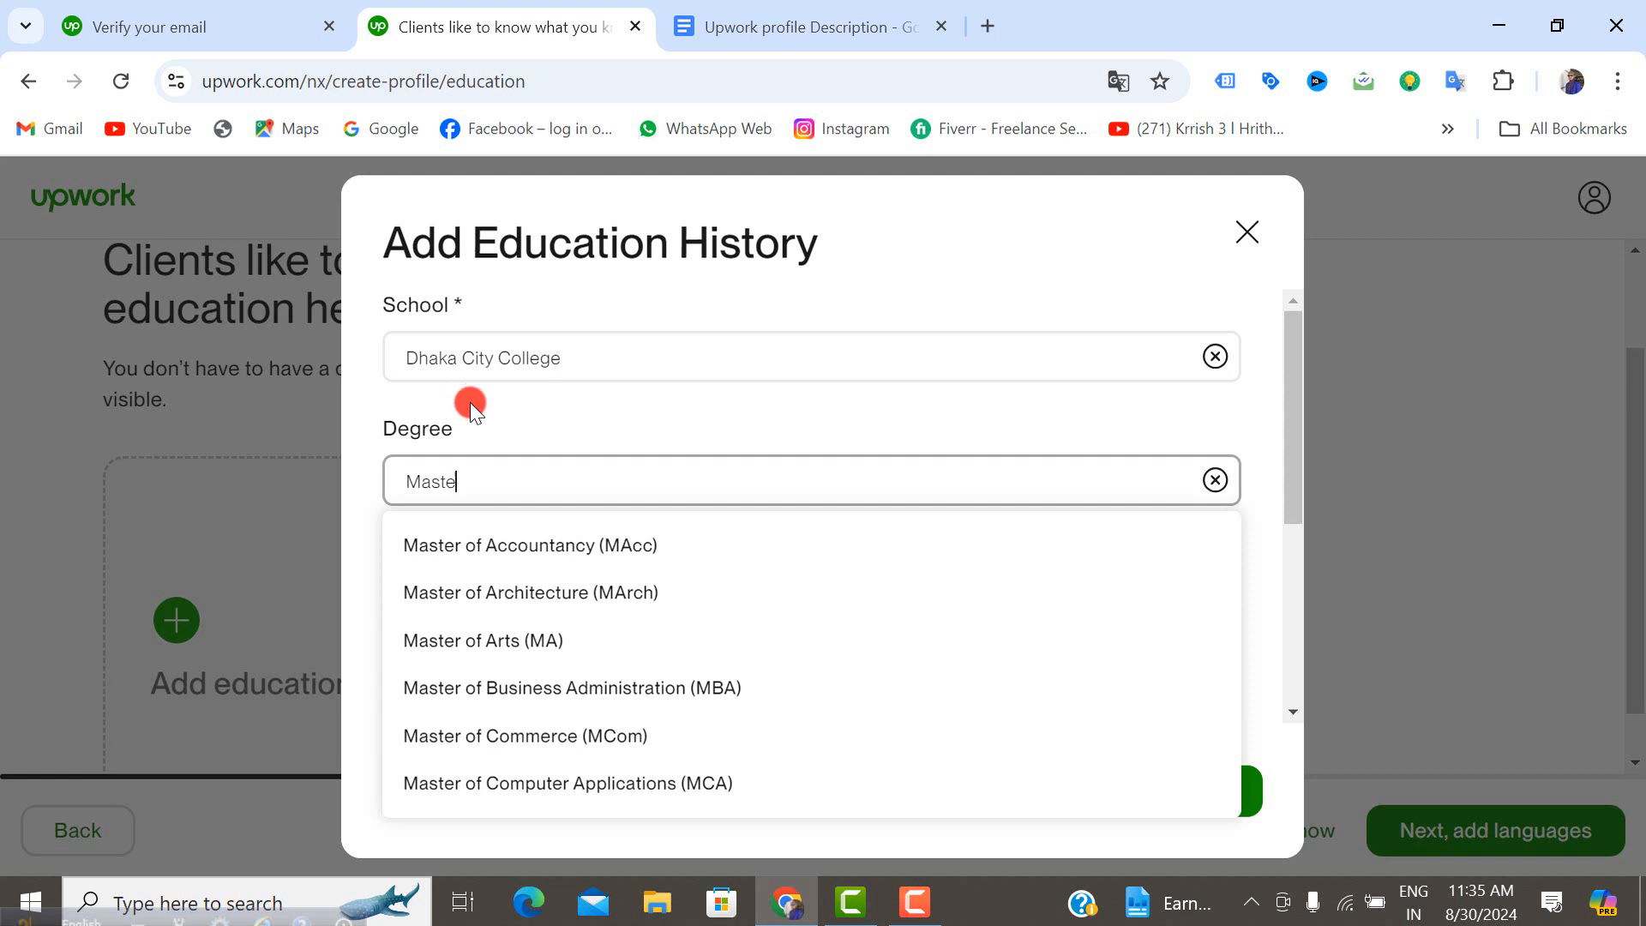
click(585, 548)
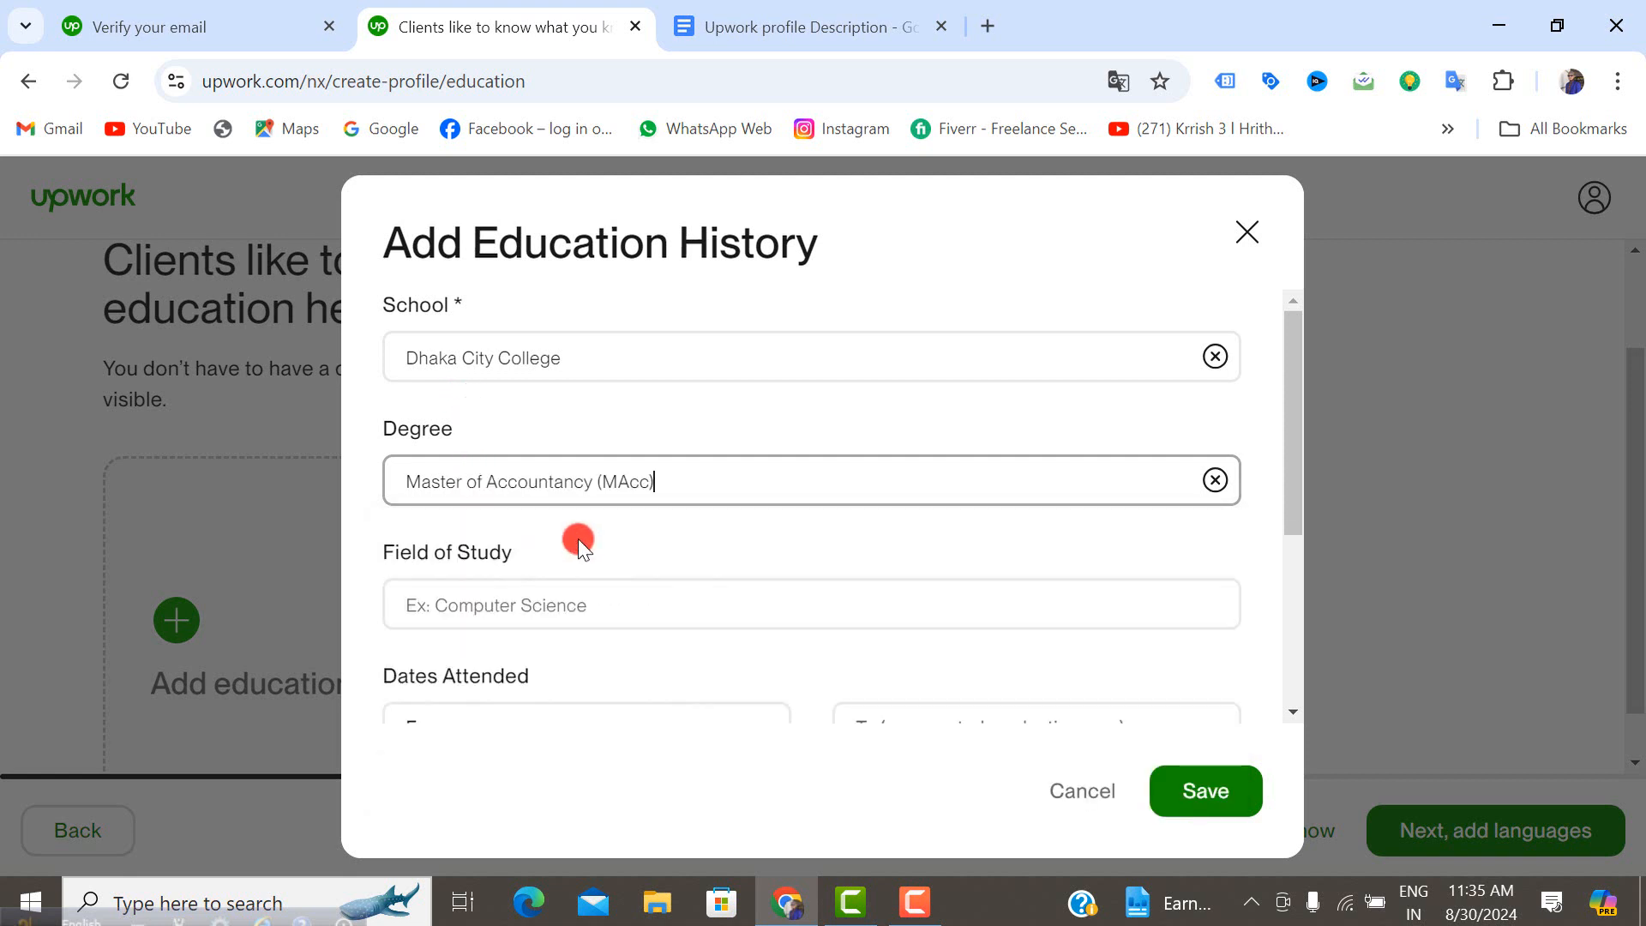
- Set the field of study to Computer science, start year 2021, and save the entry
click(456, 609)
scroll(465, 609, down, 1)
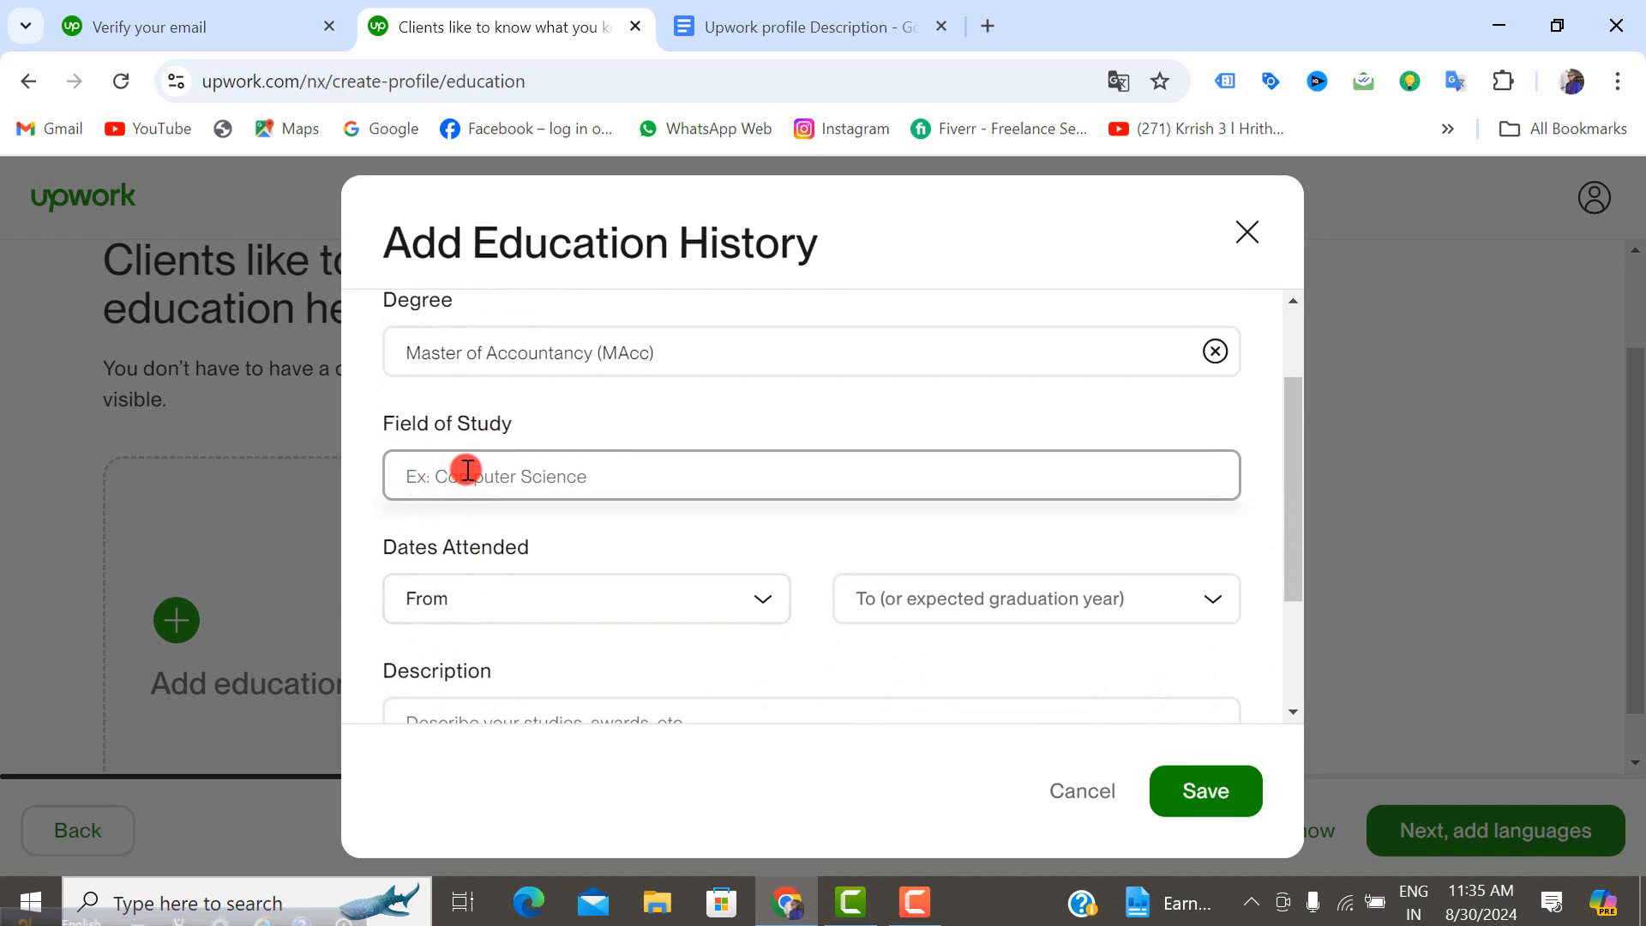
text(com)
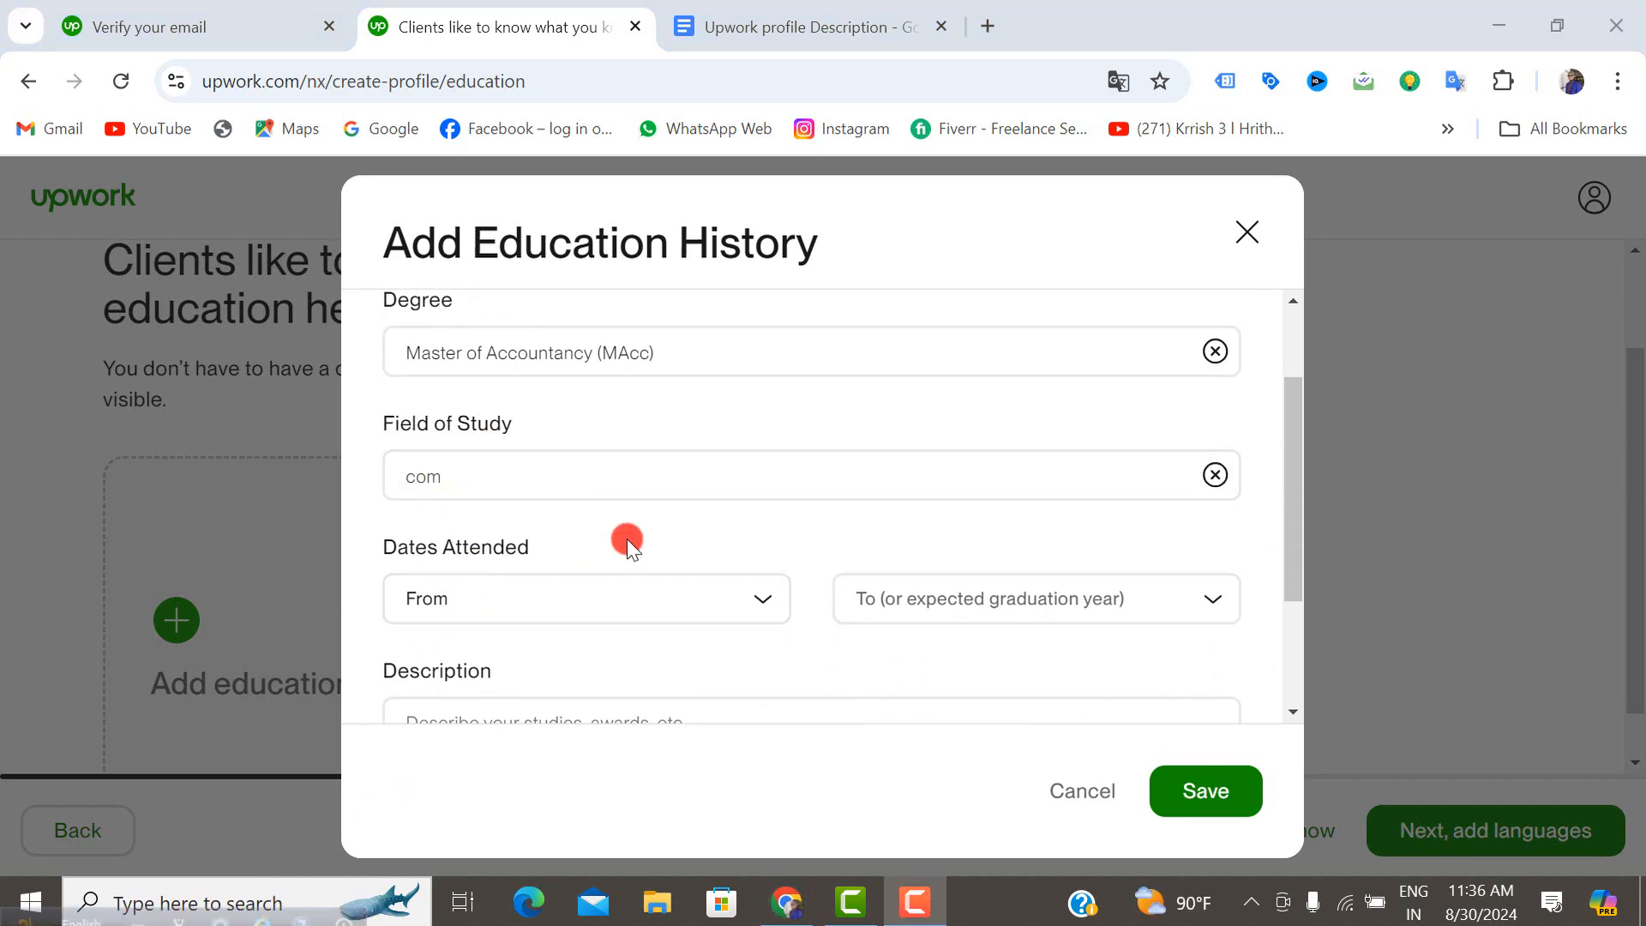
click(478, 484)
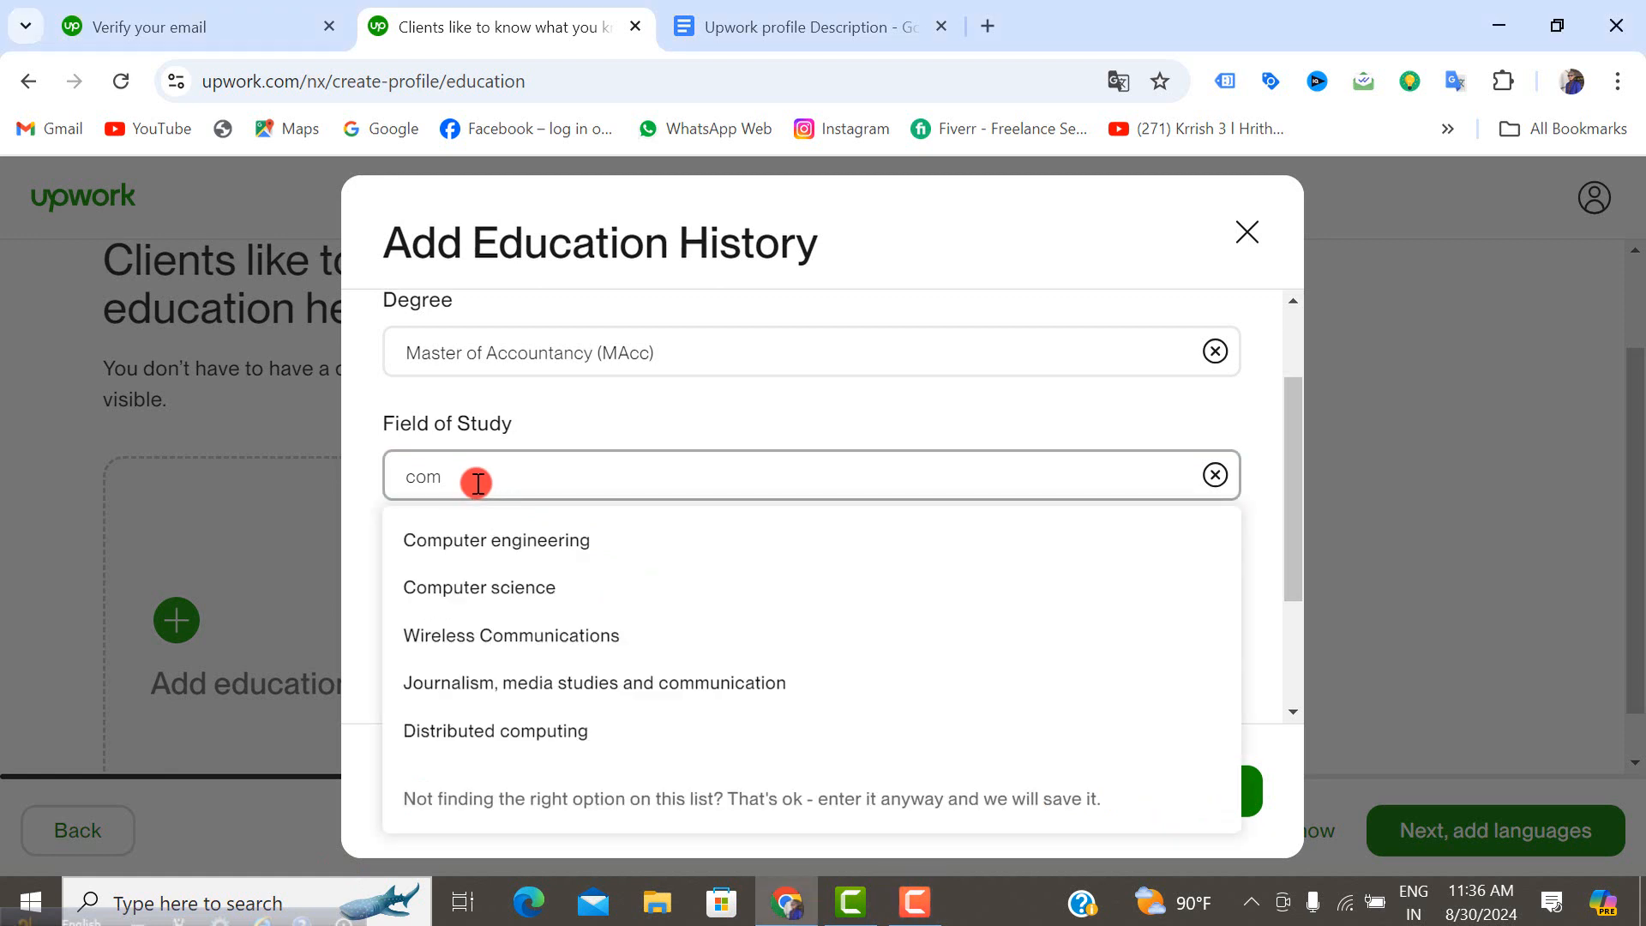
click(486, 587)
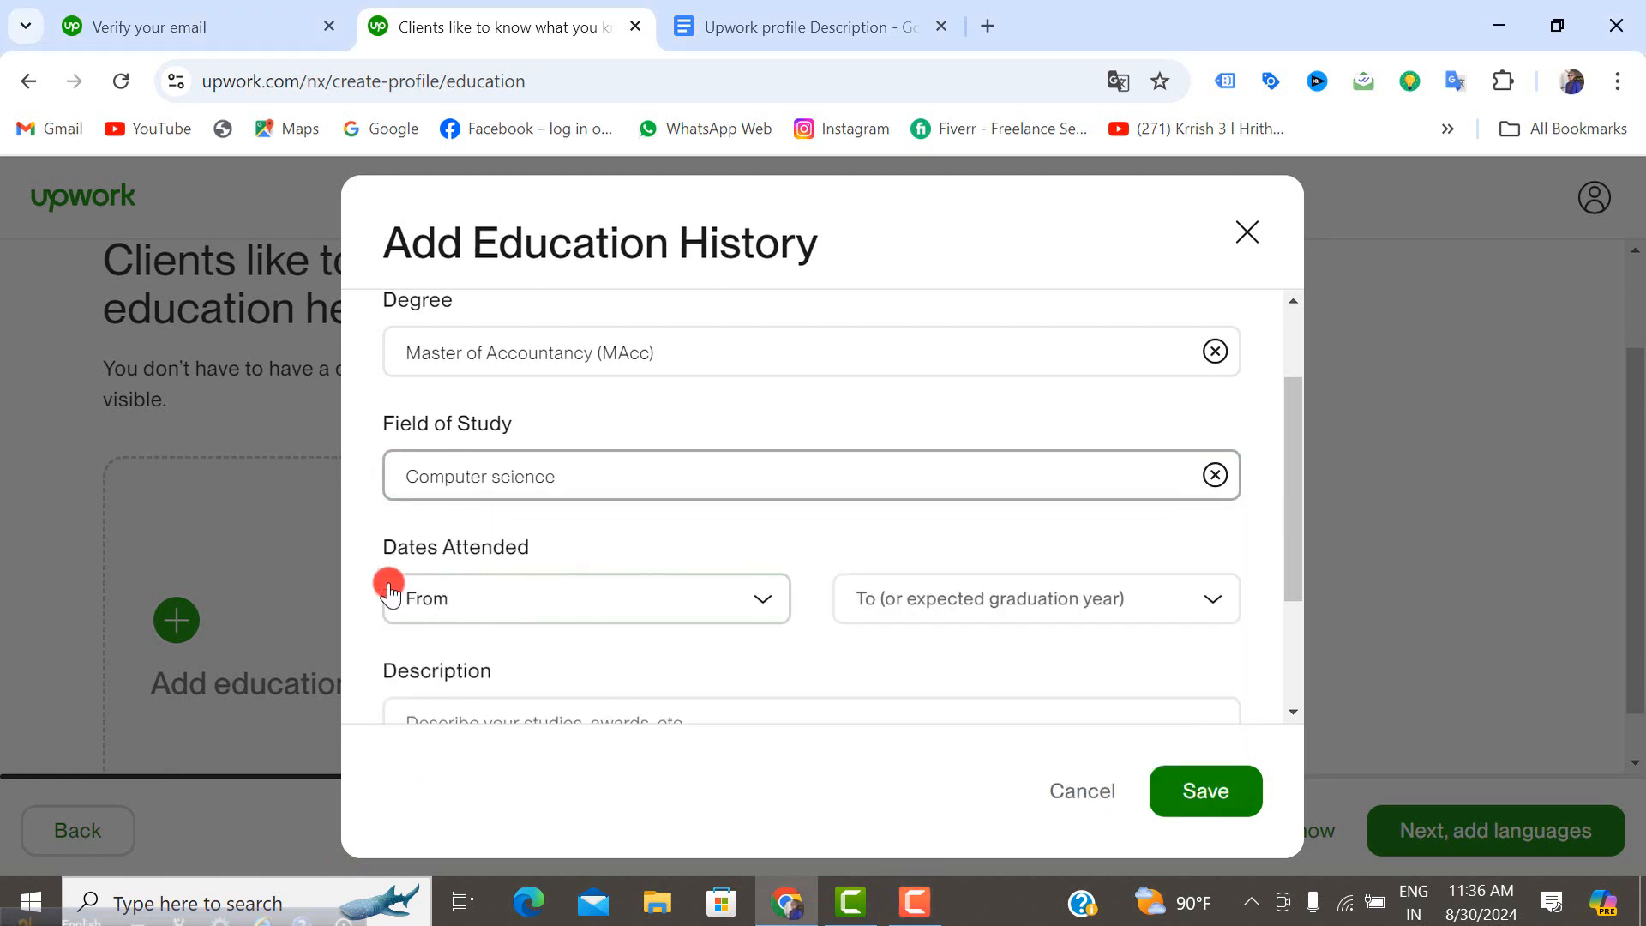
scroll(544, 562, down, 2)
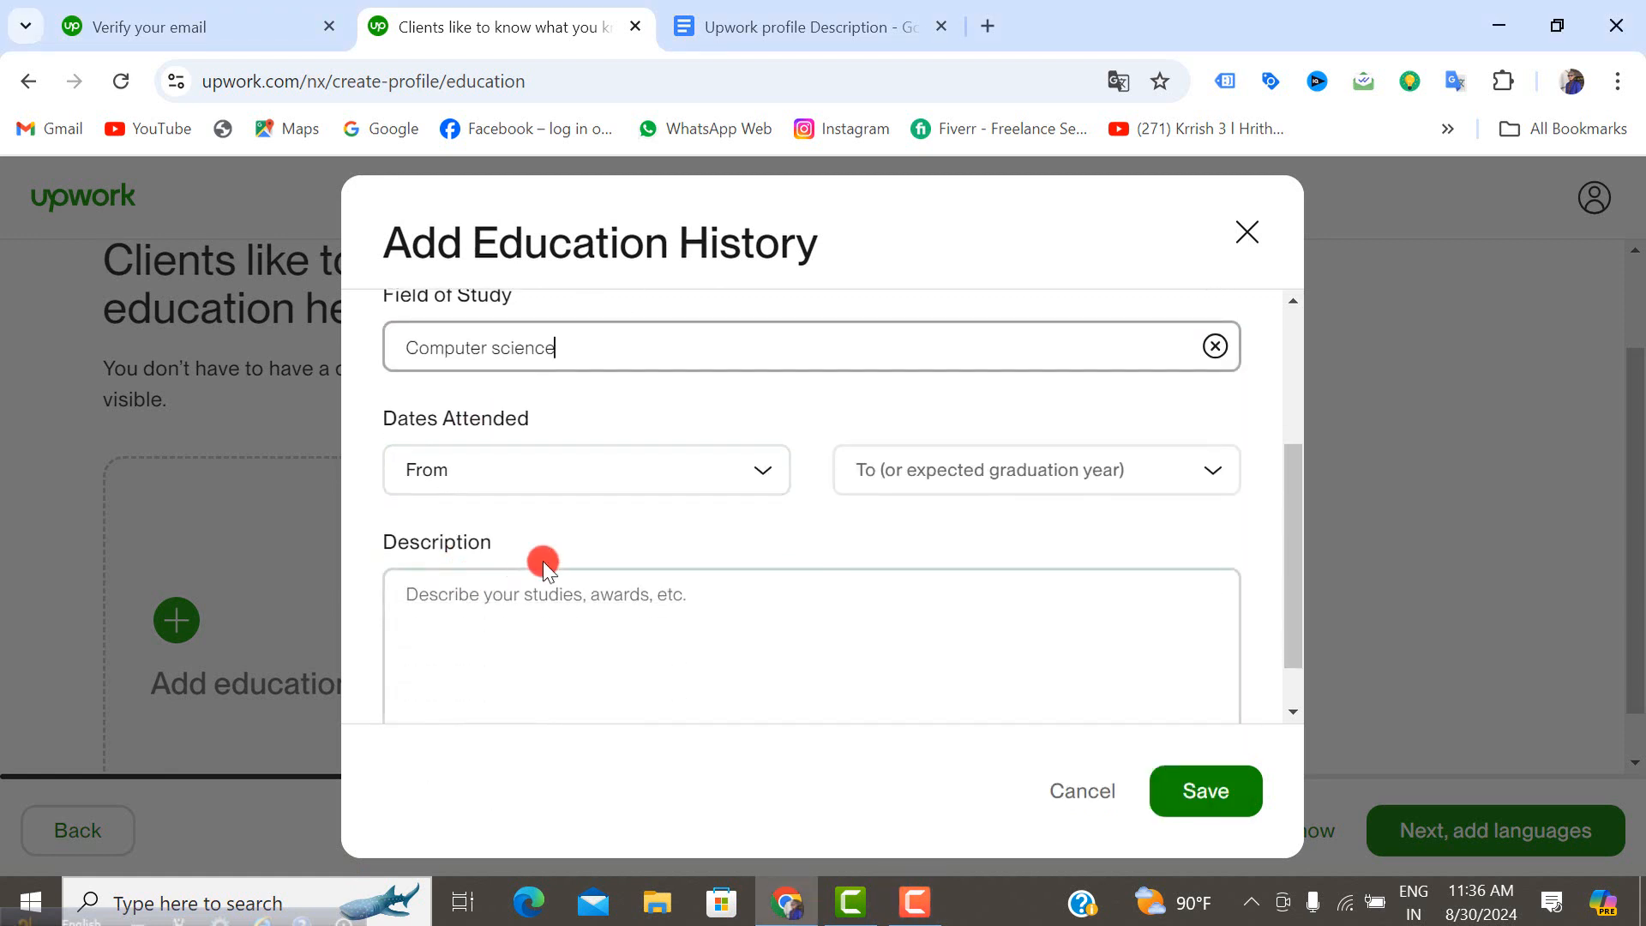
click(754, 471)
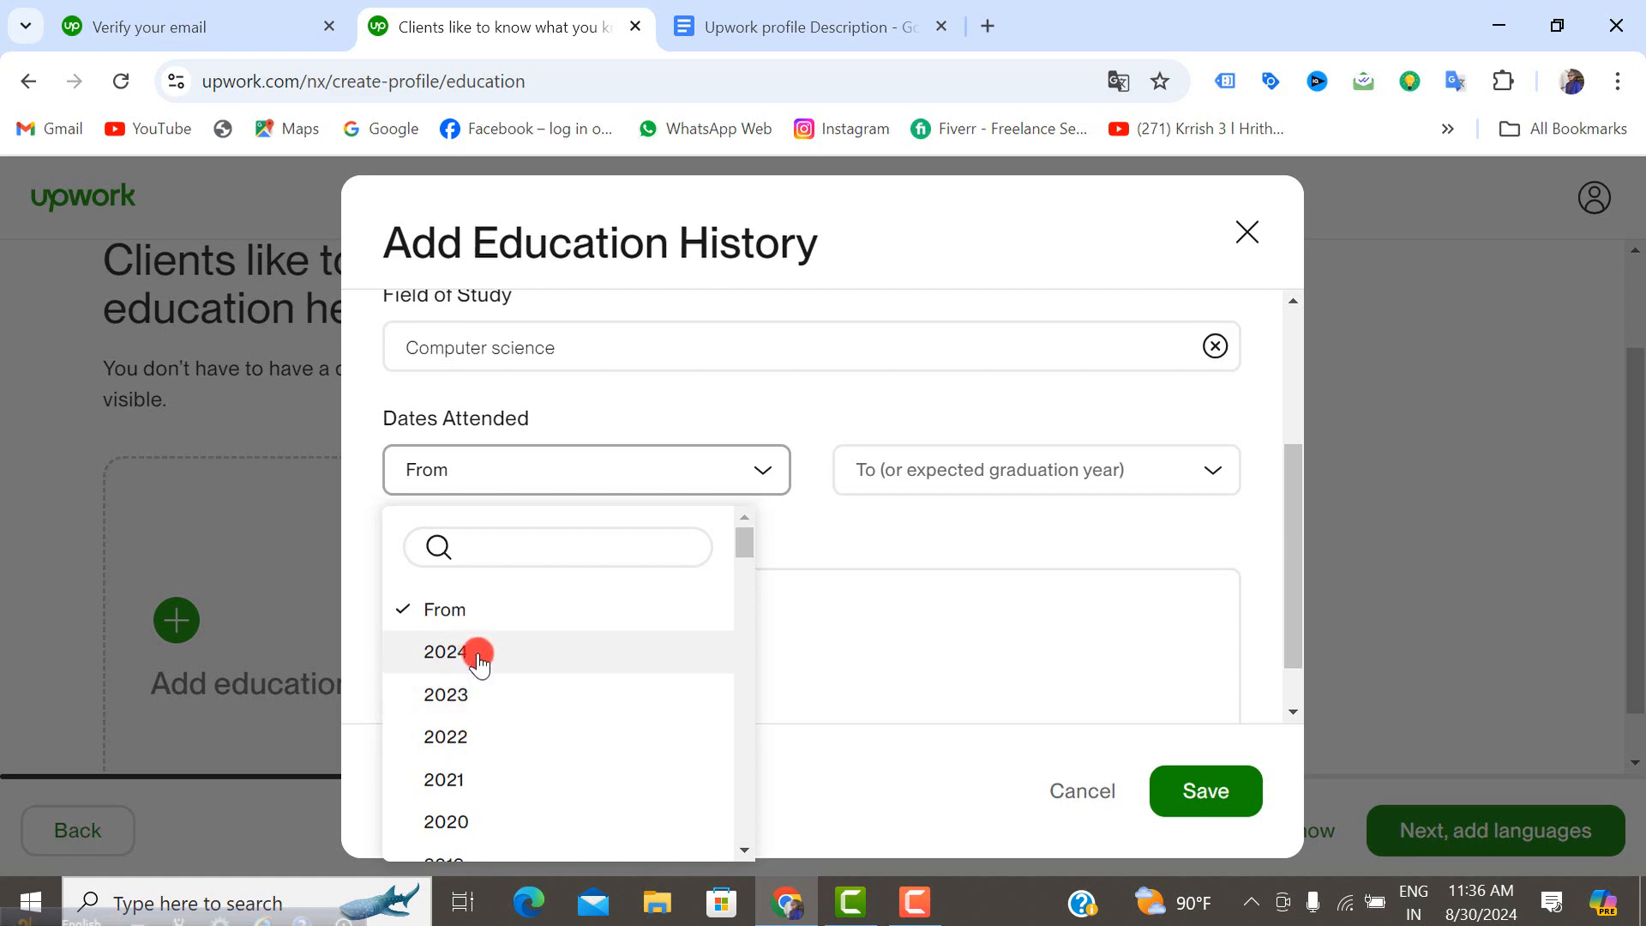
scroll(475, 661, down, 2)
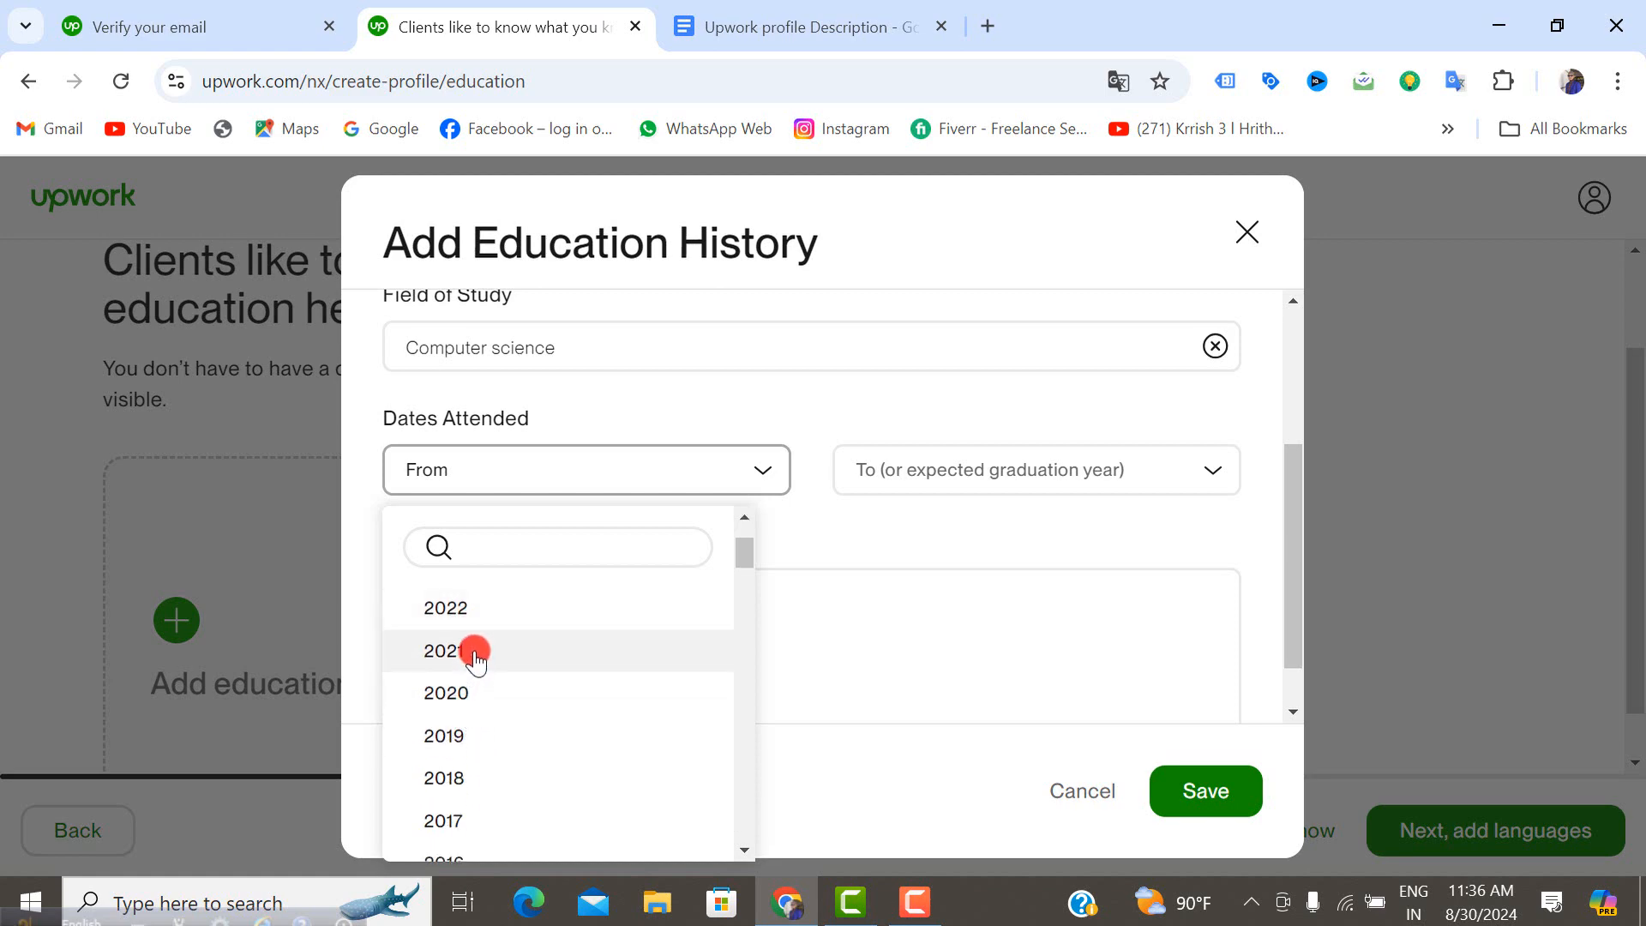
click(474, 653)
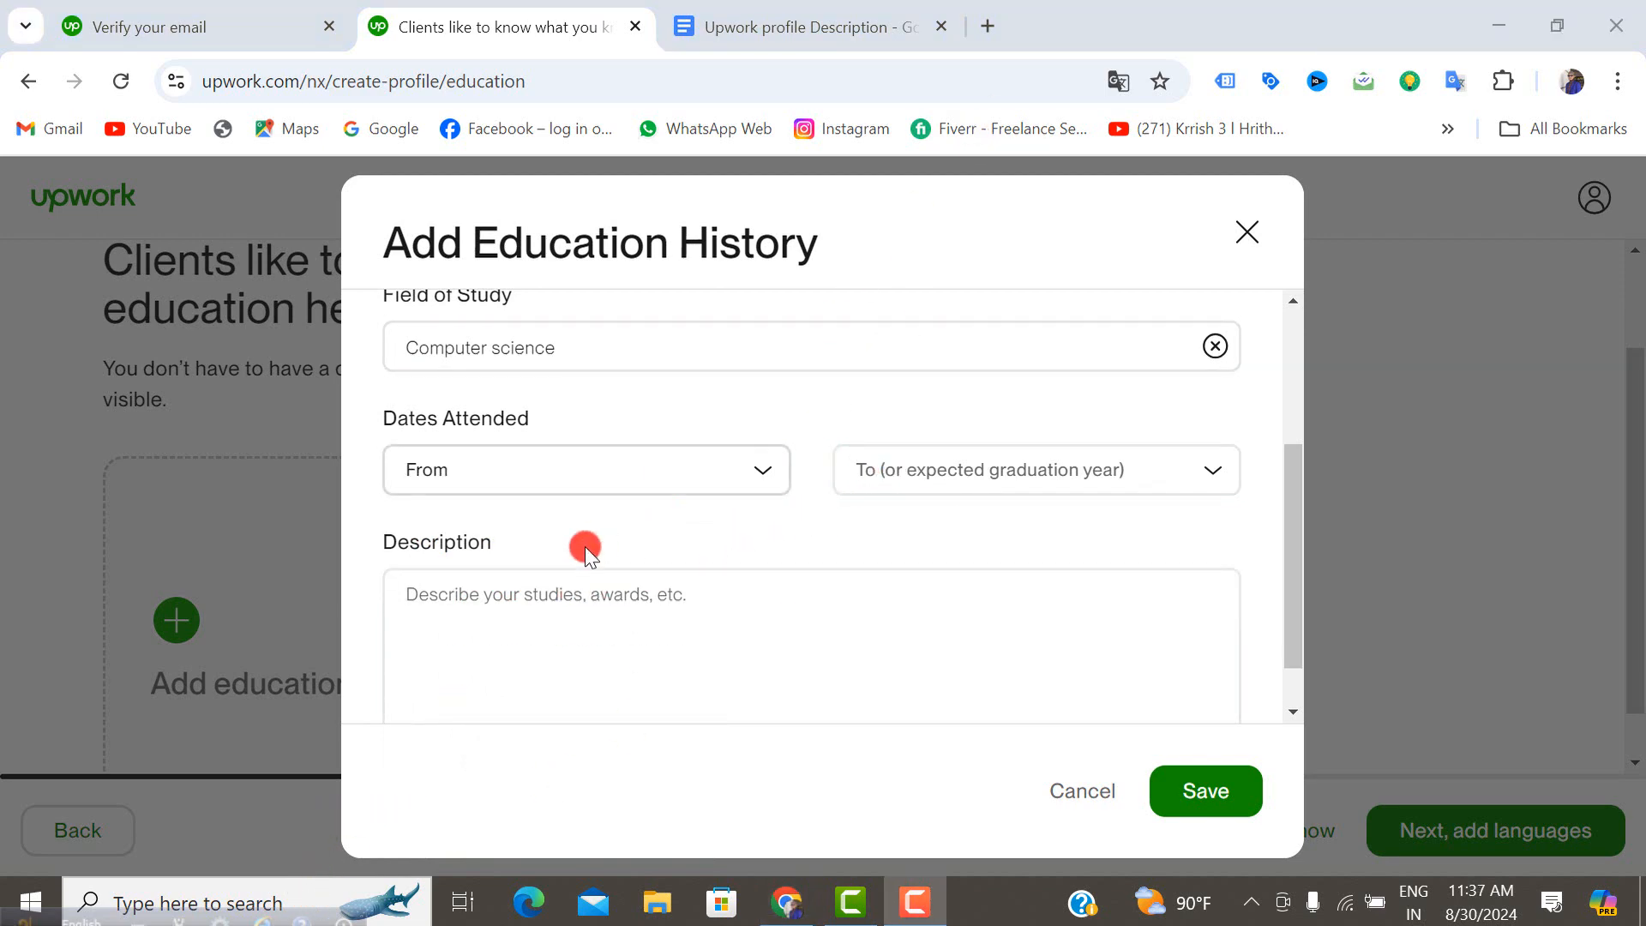
scroll(540, 499, down, 1)
scroll(713, 556, up, 3)
scroll(713, 556, down, 3)
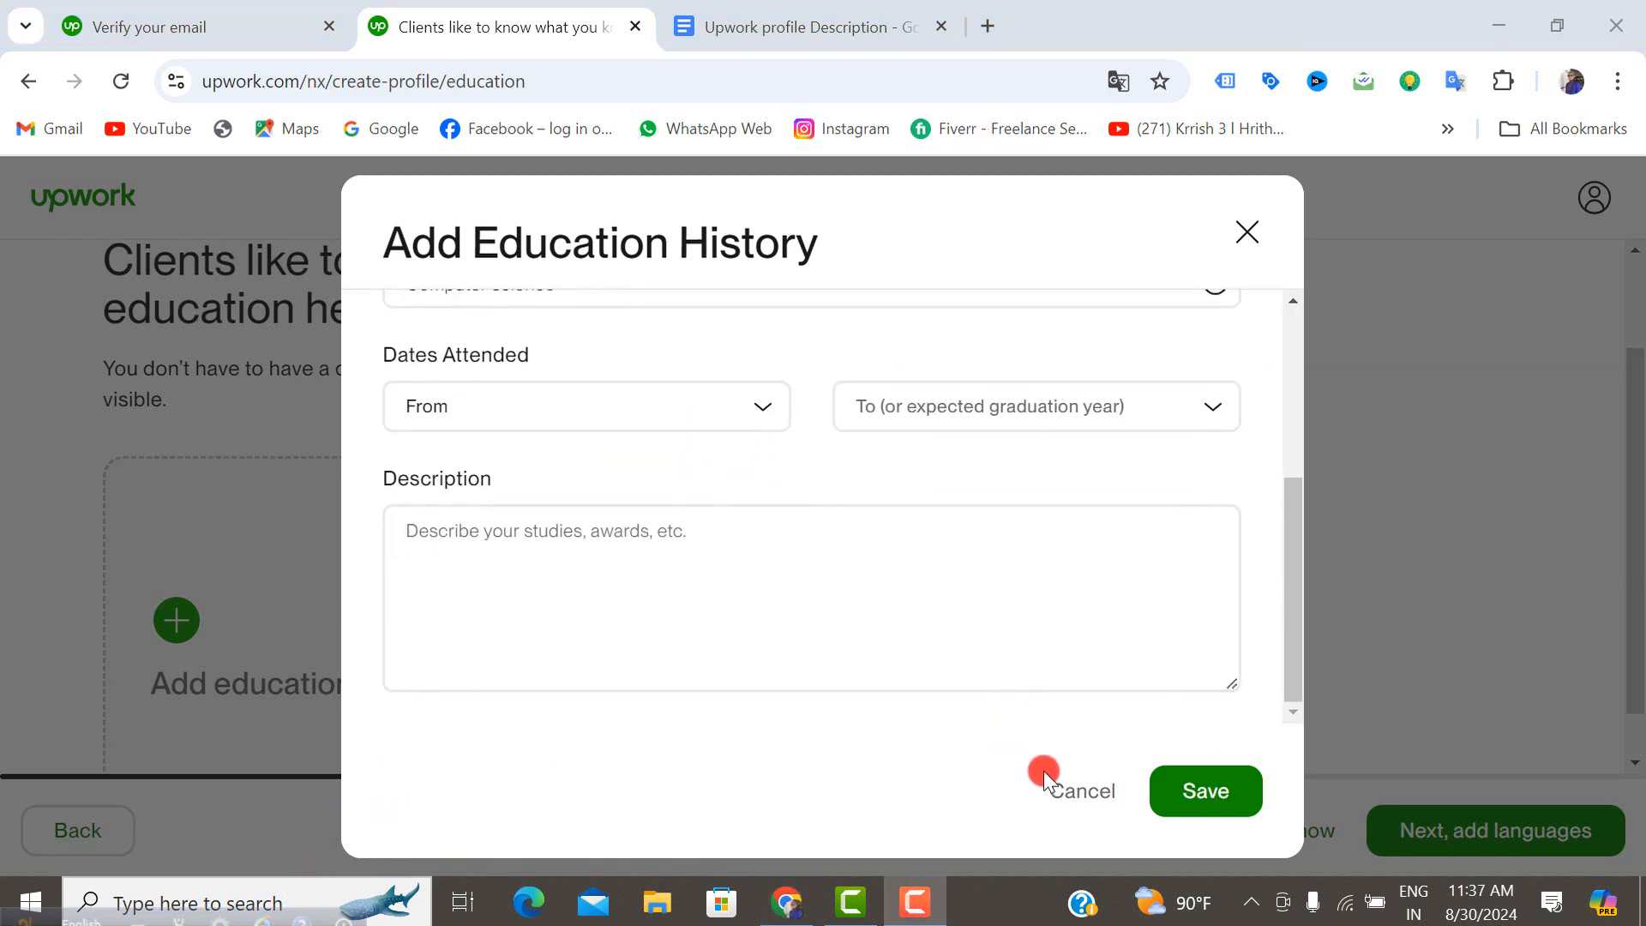
click(1191, 797)
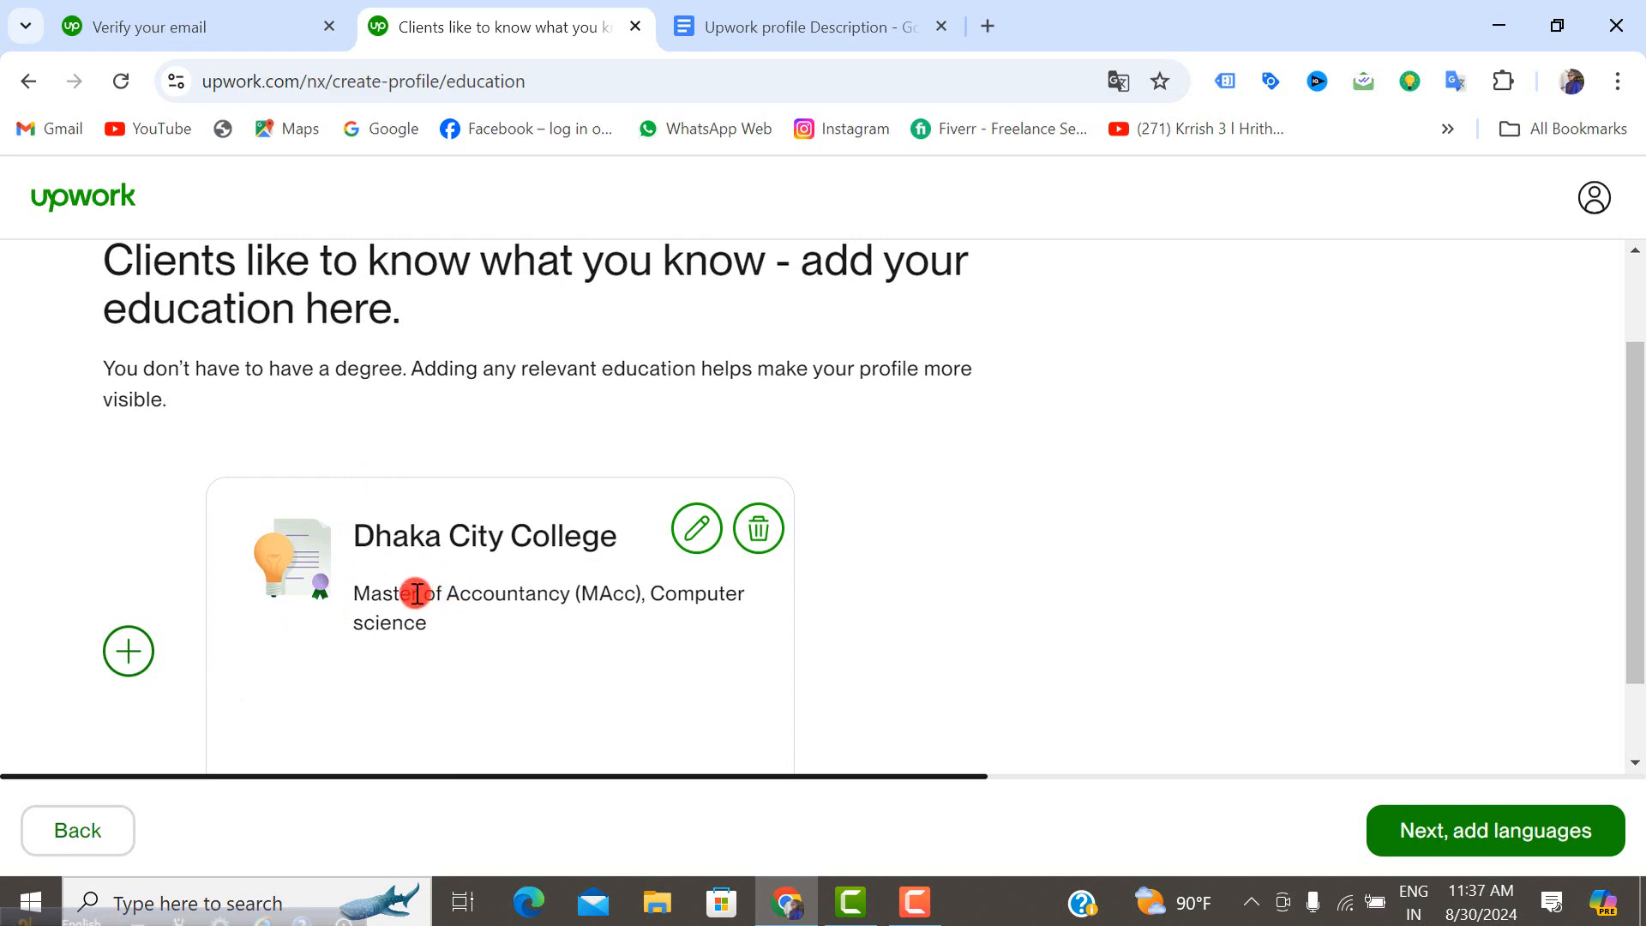
scroll(416, 594, up, 2)
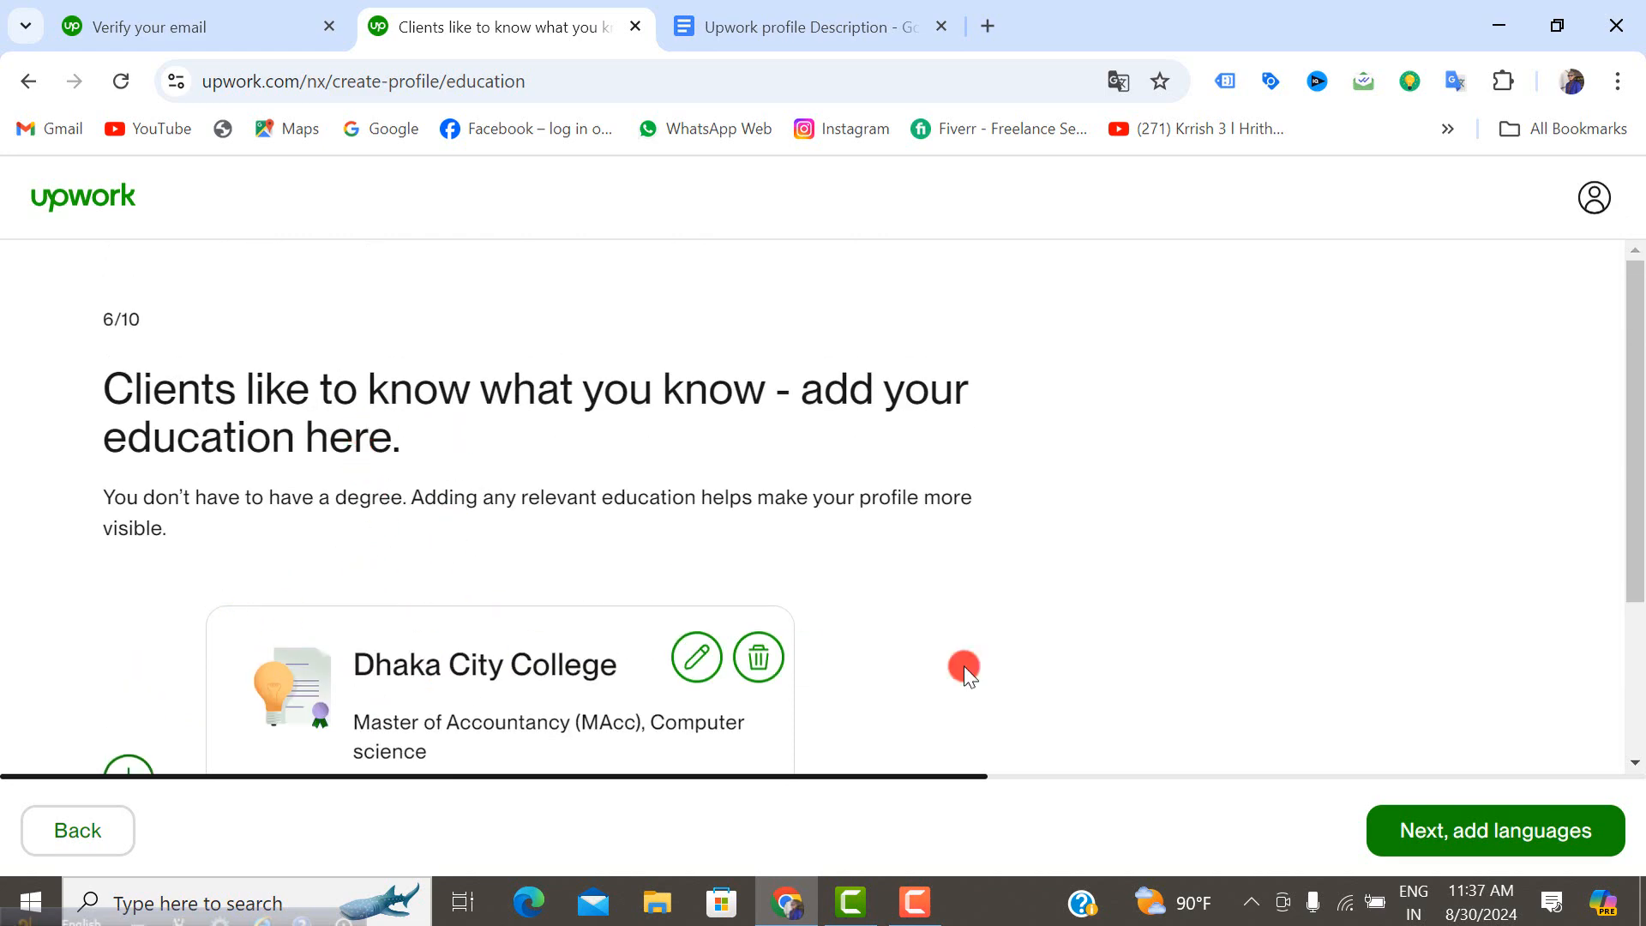
click(1462, 828)
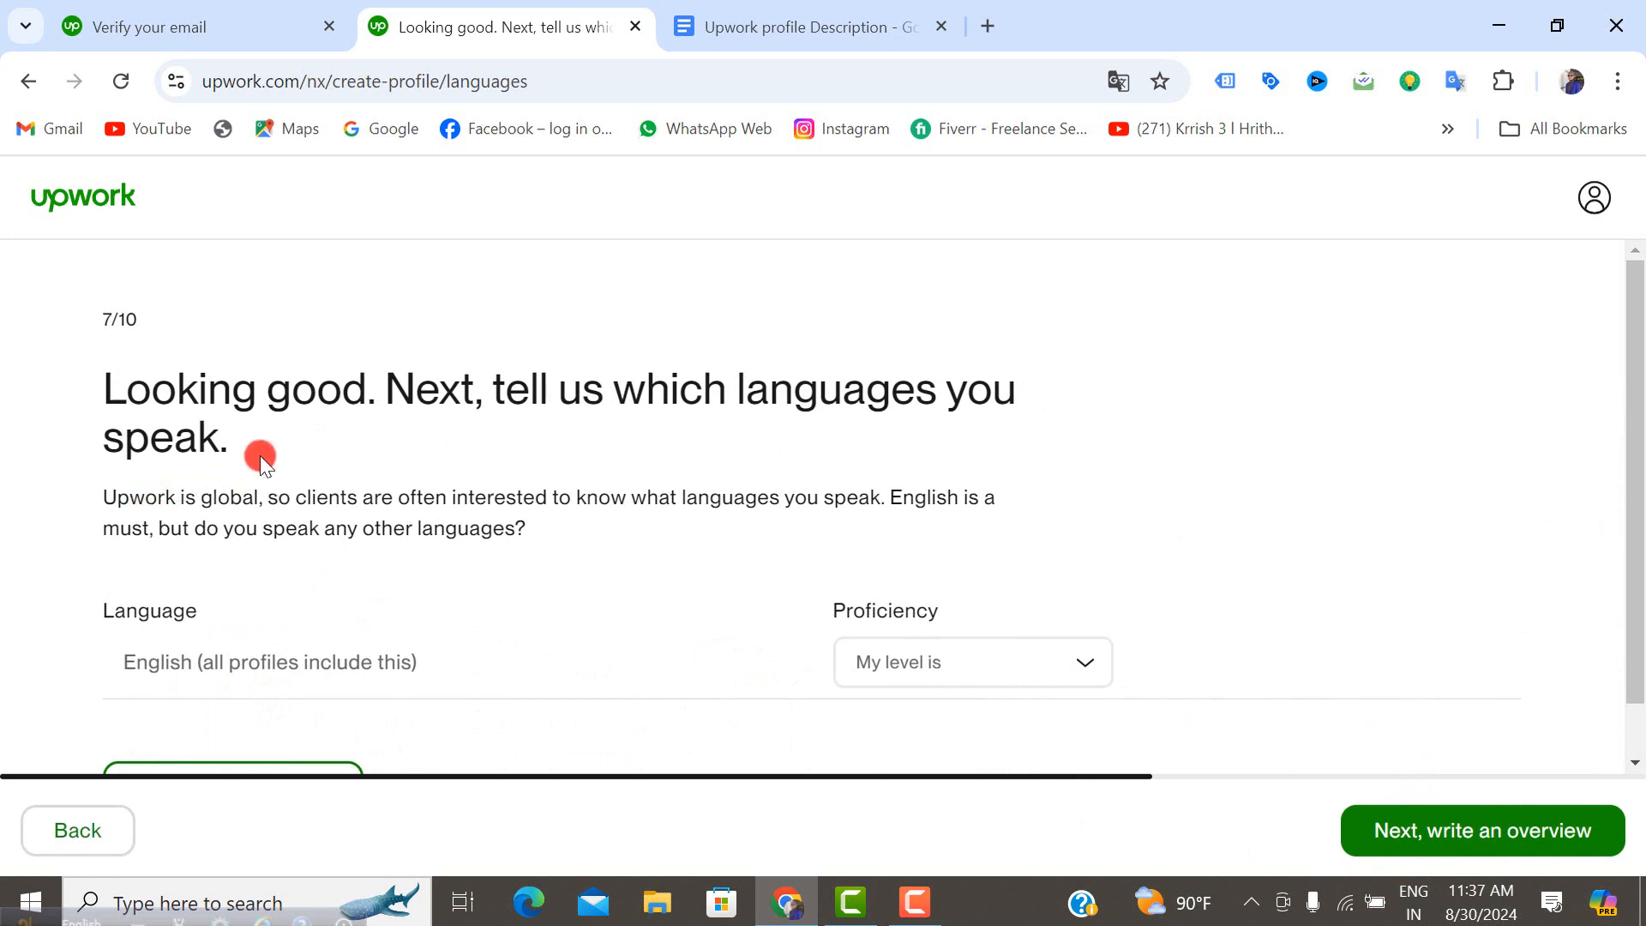
drag(260, 455, 91, 393)
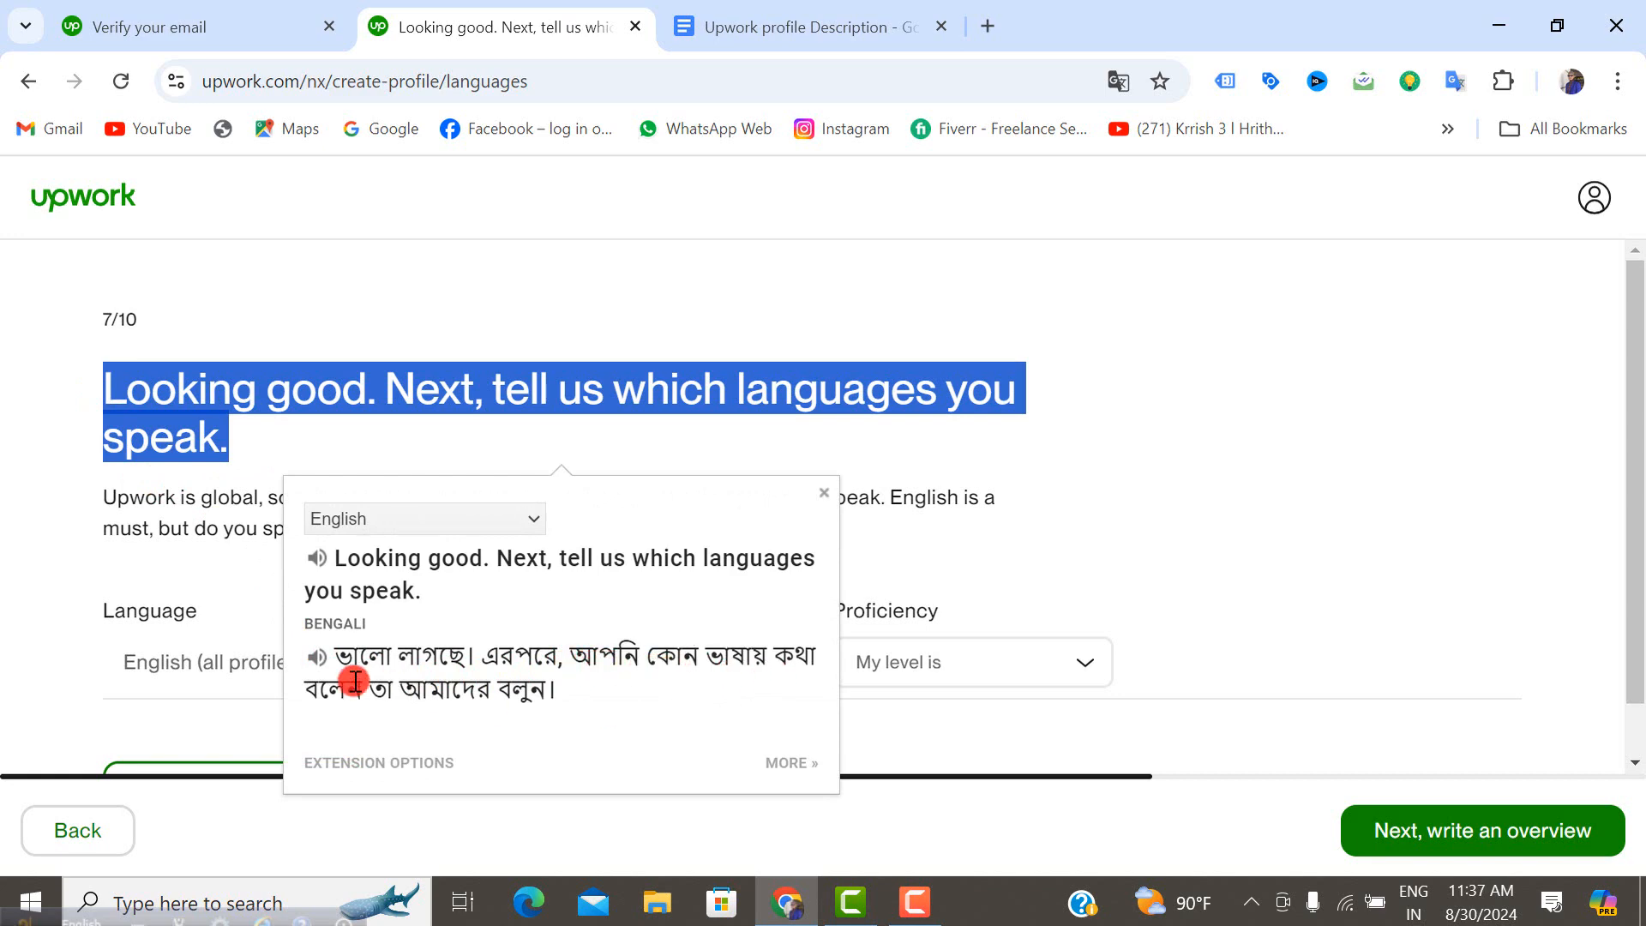
click(1151, 485)
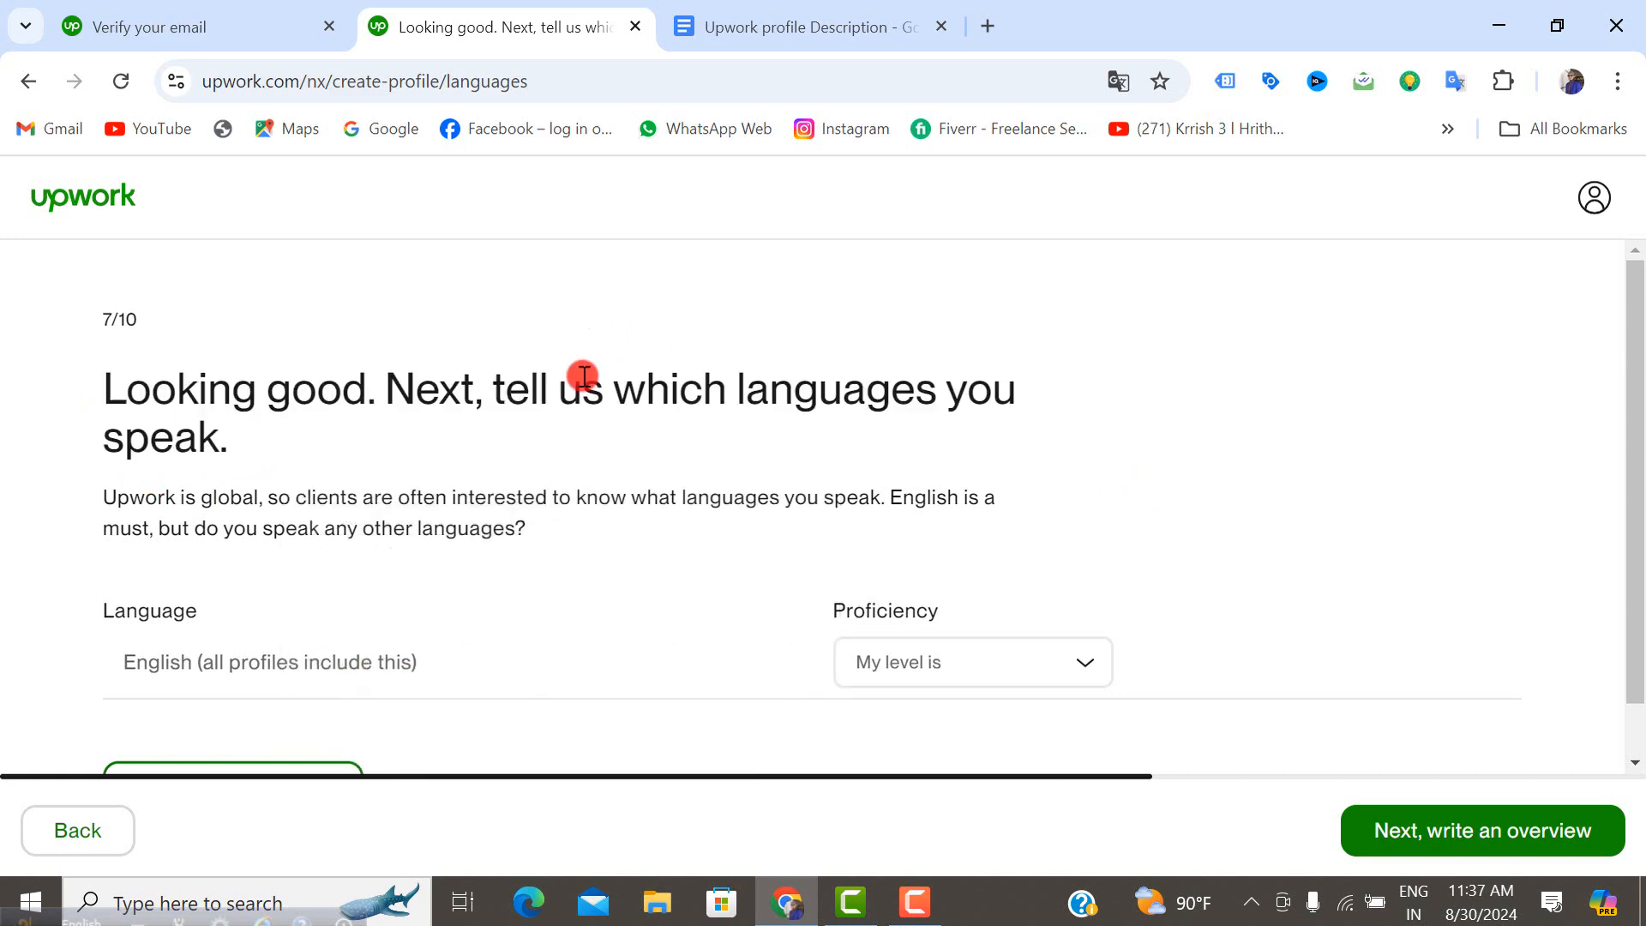
scroll(469, 600, down, 1)
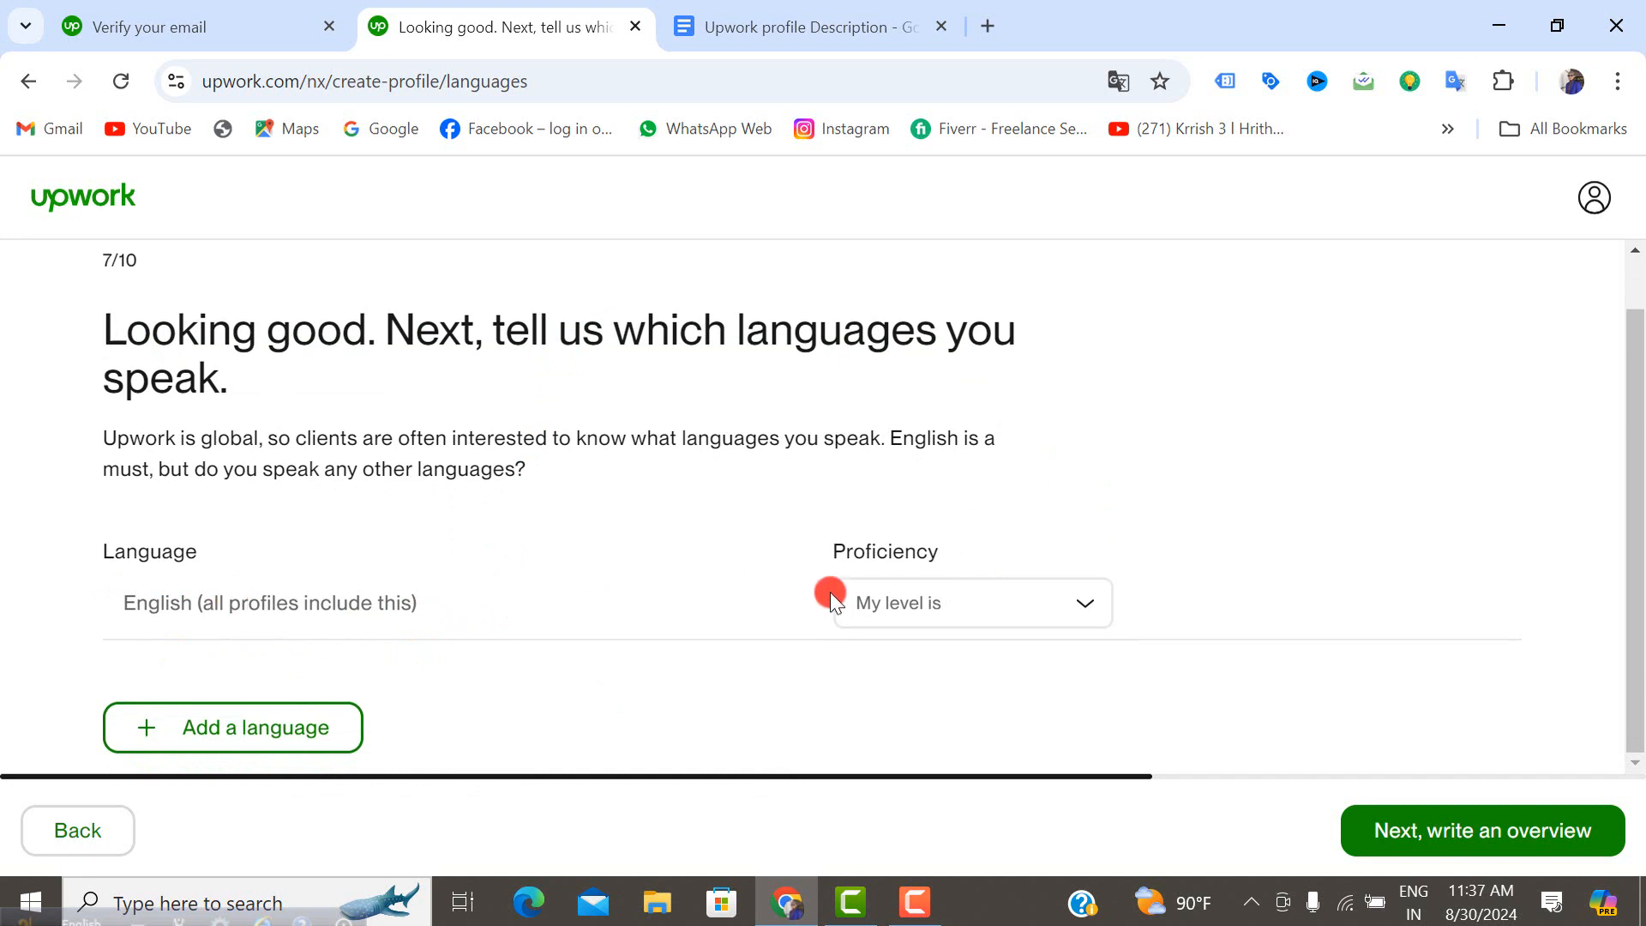
click(1046, 603)
scroll(945, 666, down, 2)
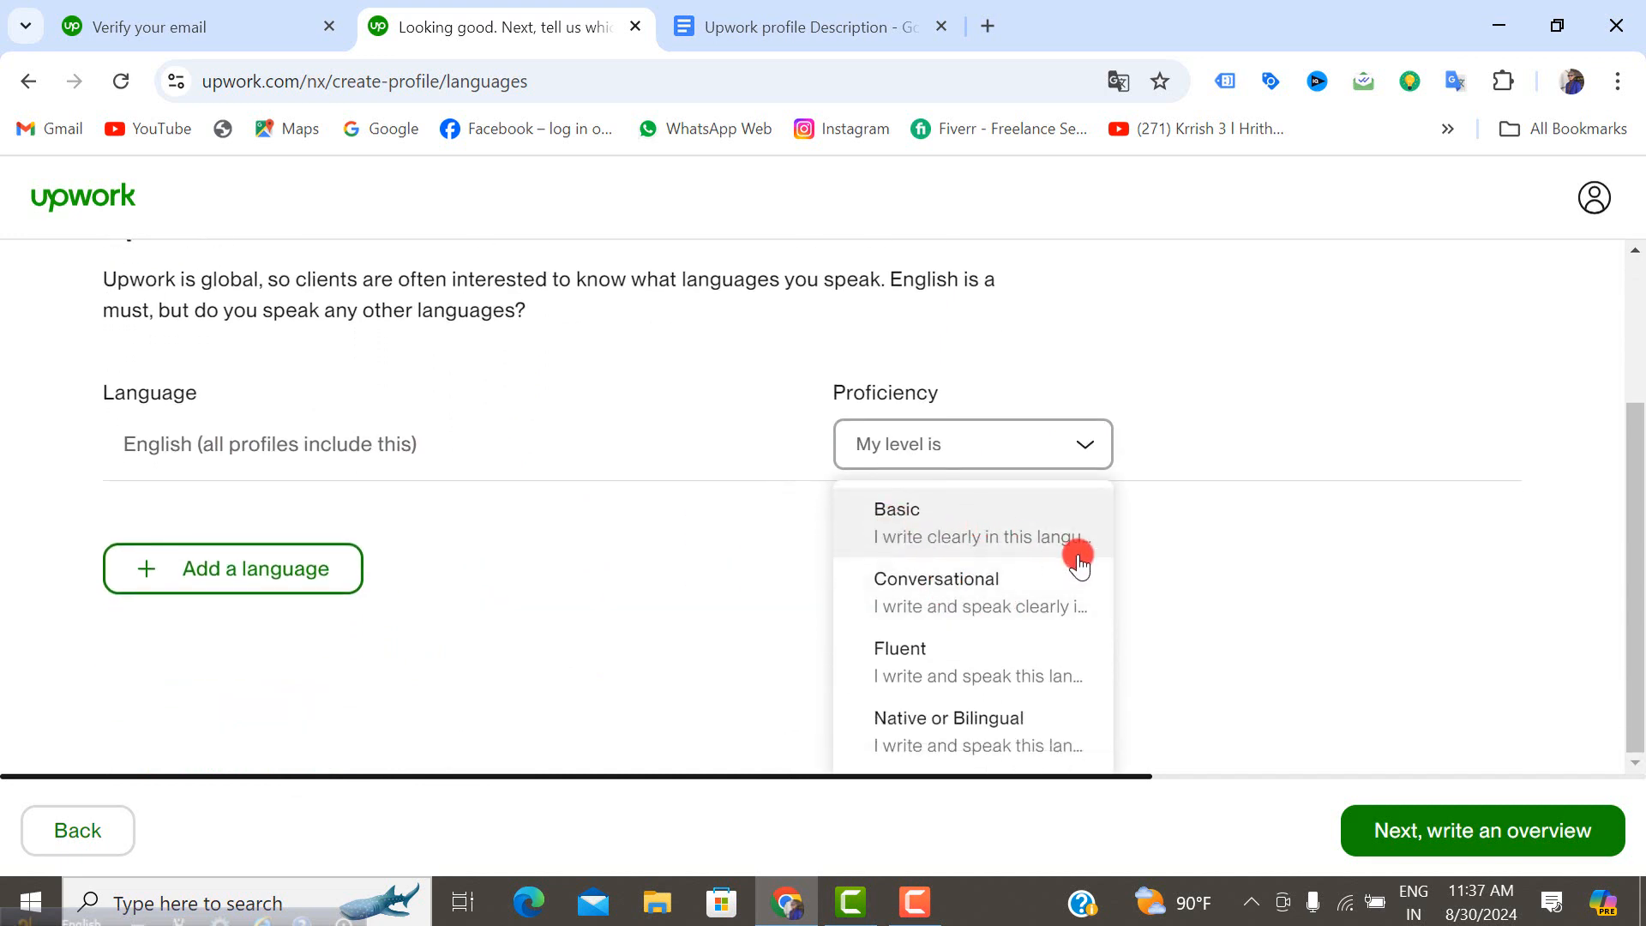
click(870, 534)
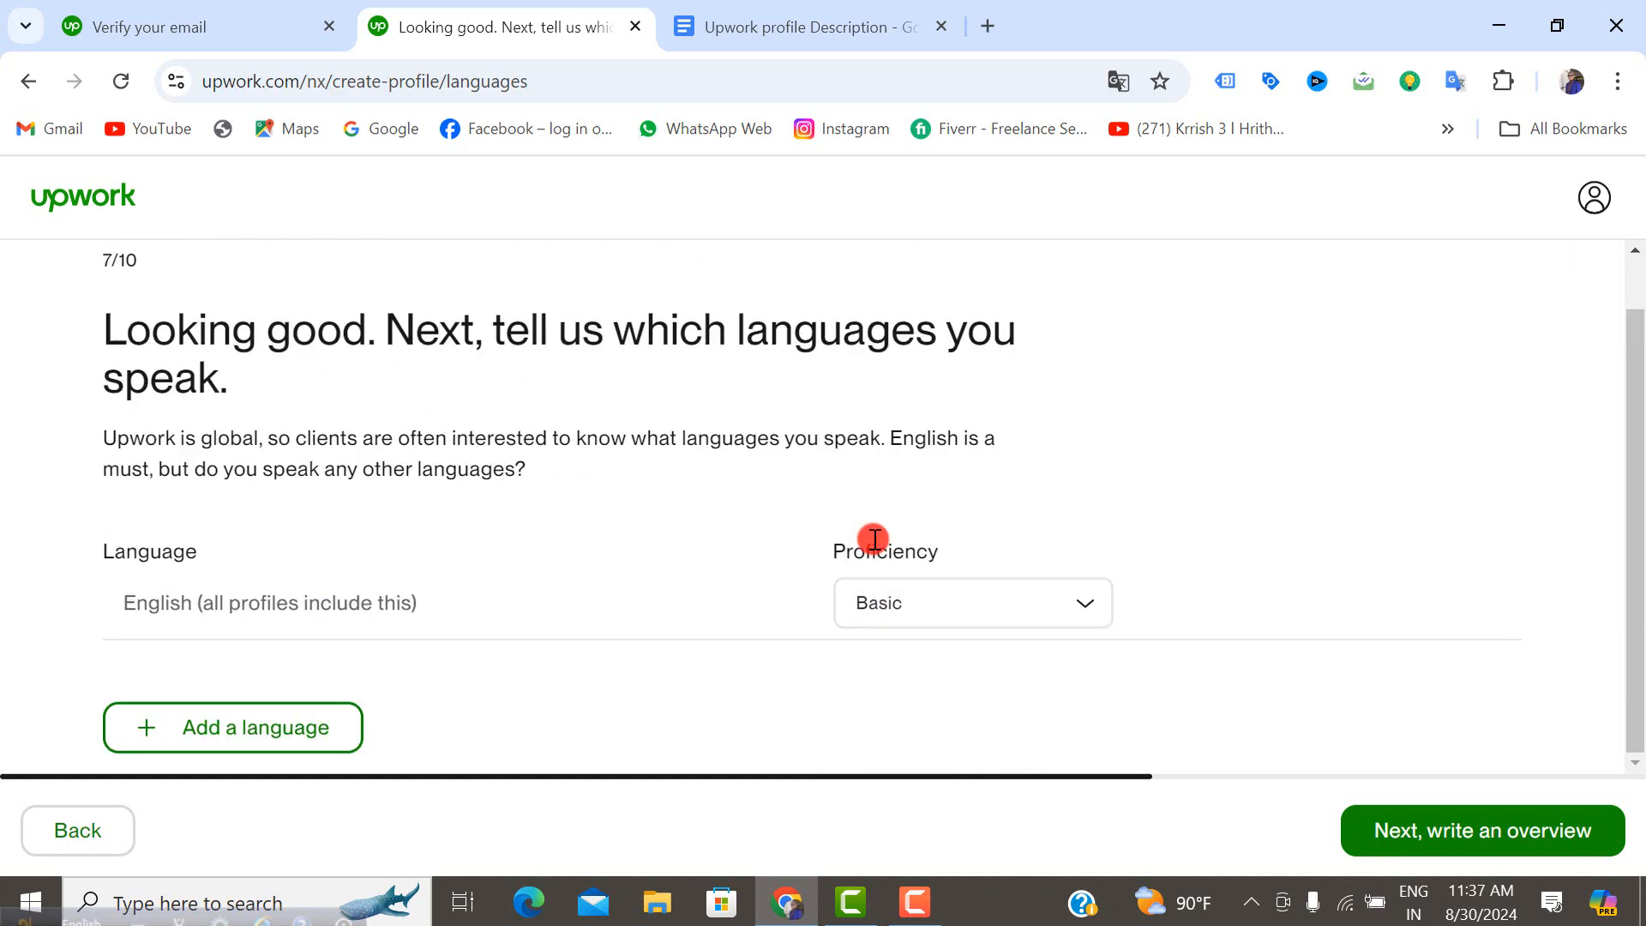
click(1014, 602)
scroll(926, 652, down, 2)
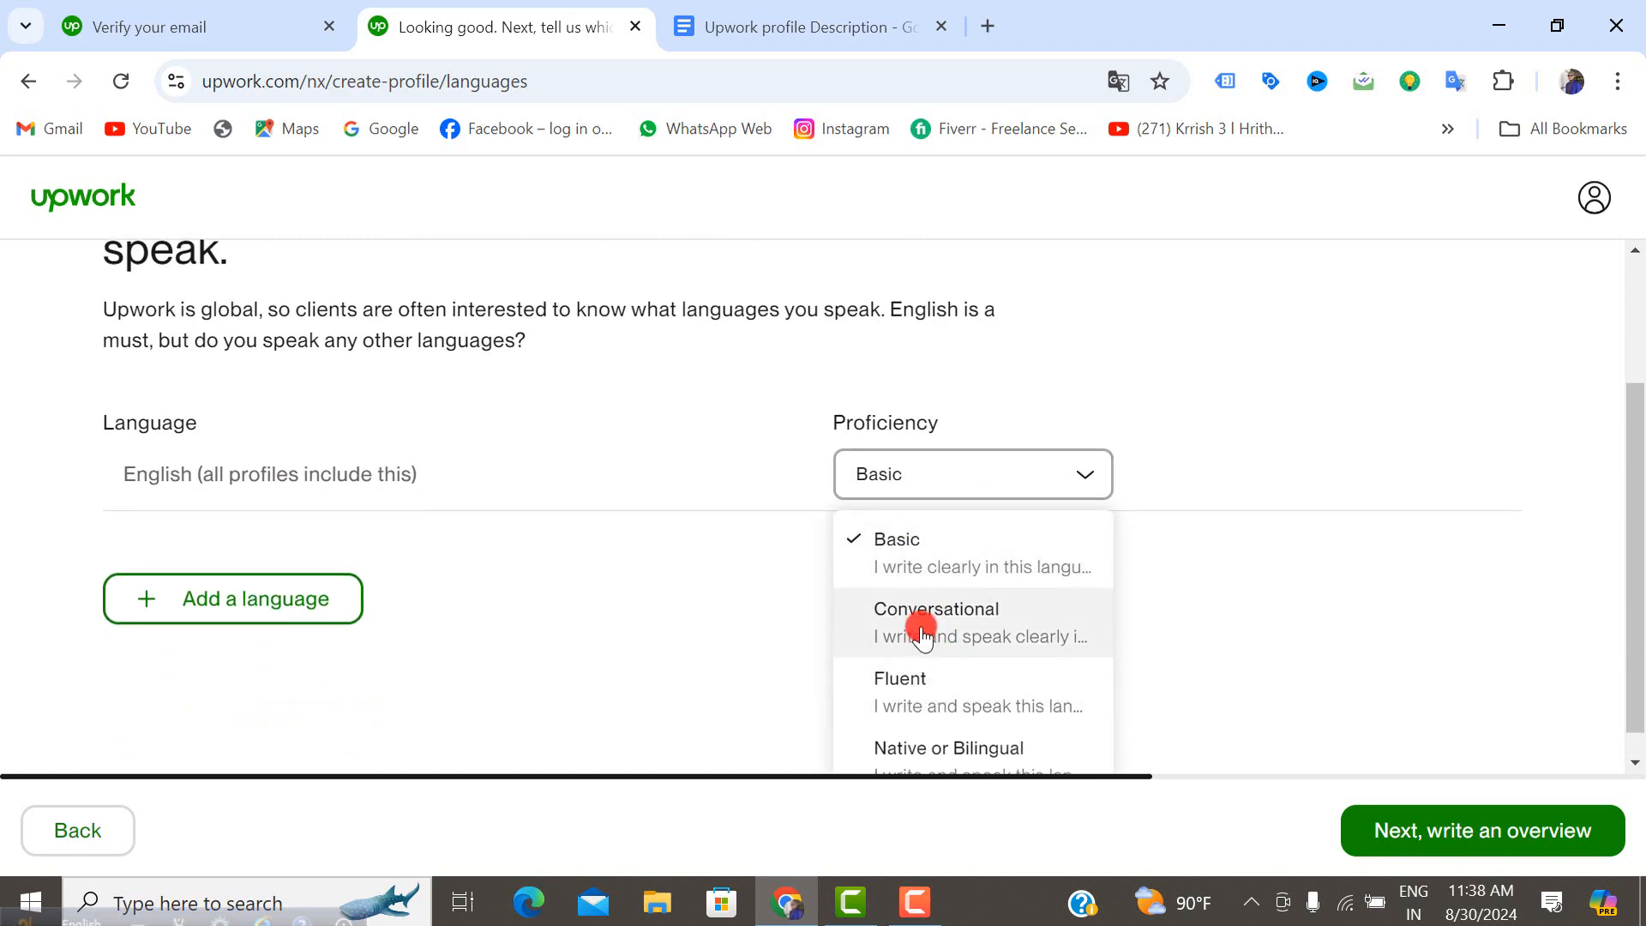
click(920, 627)
click(977, 600)
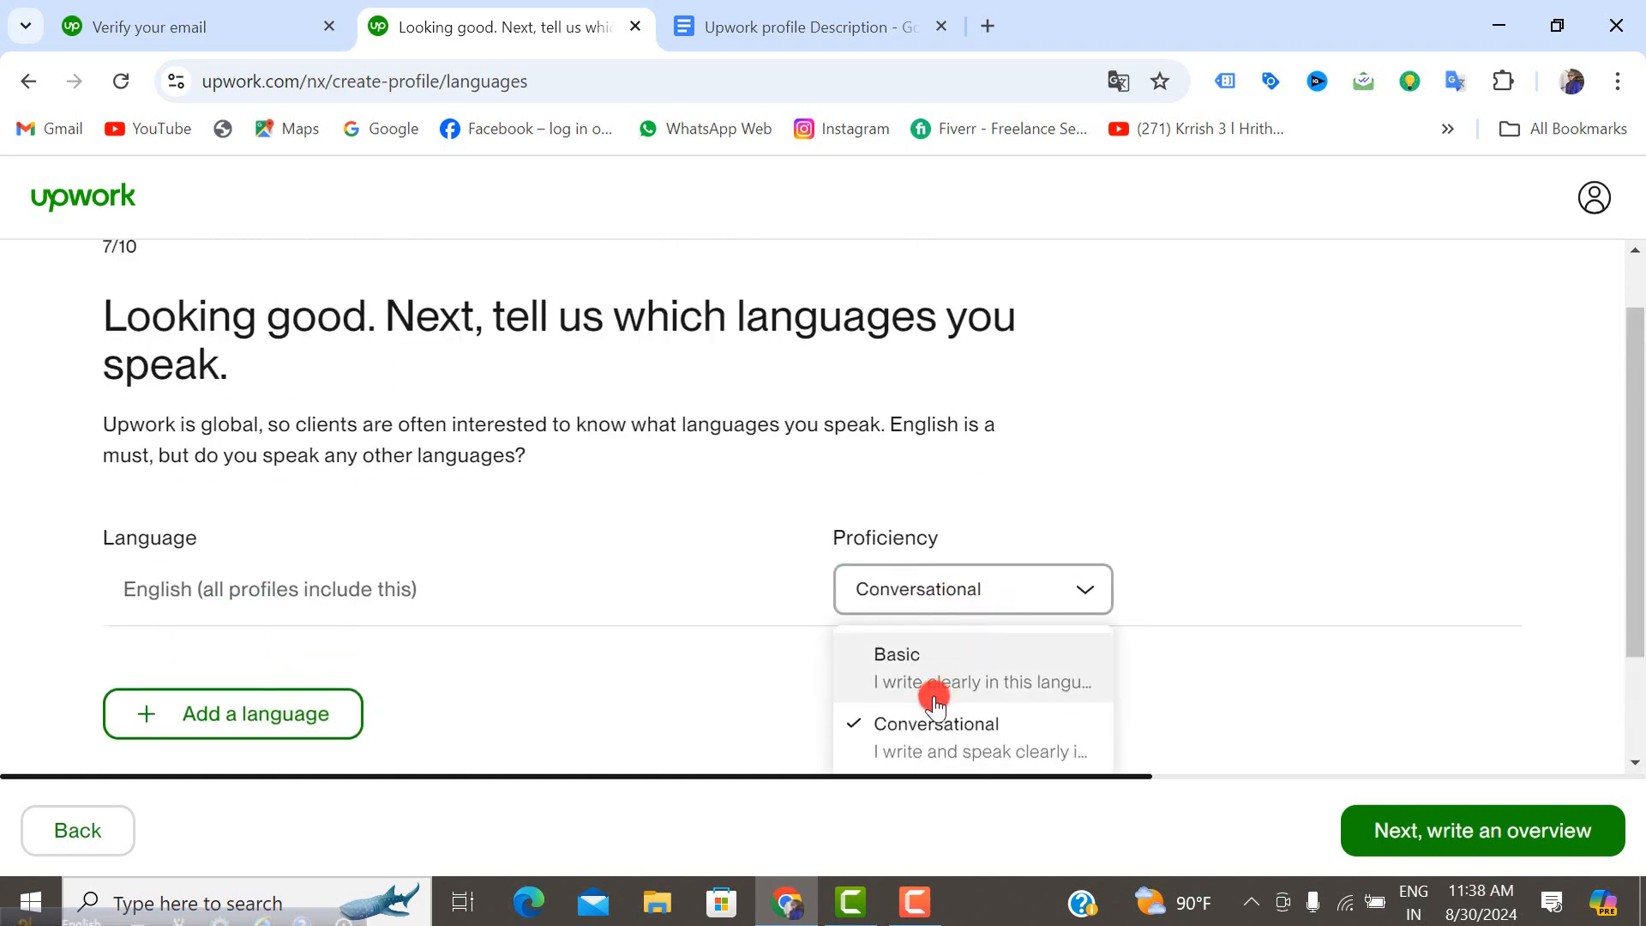
scroll(942, 669, down, 2)
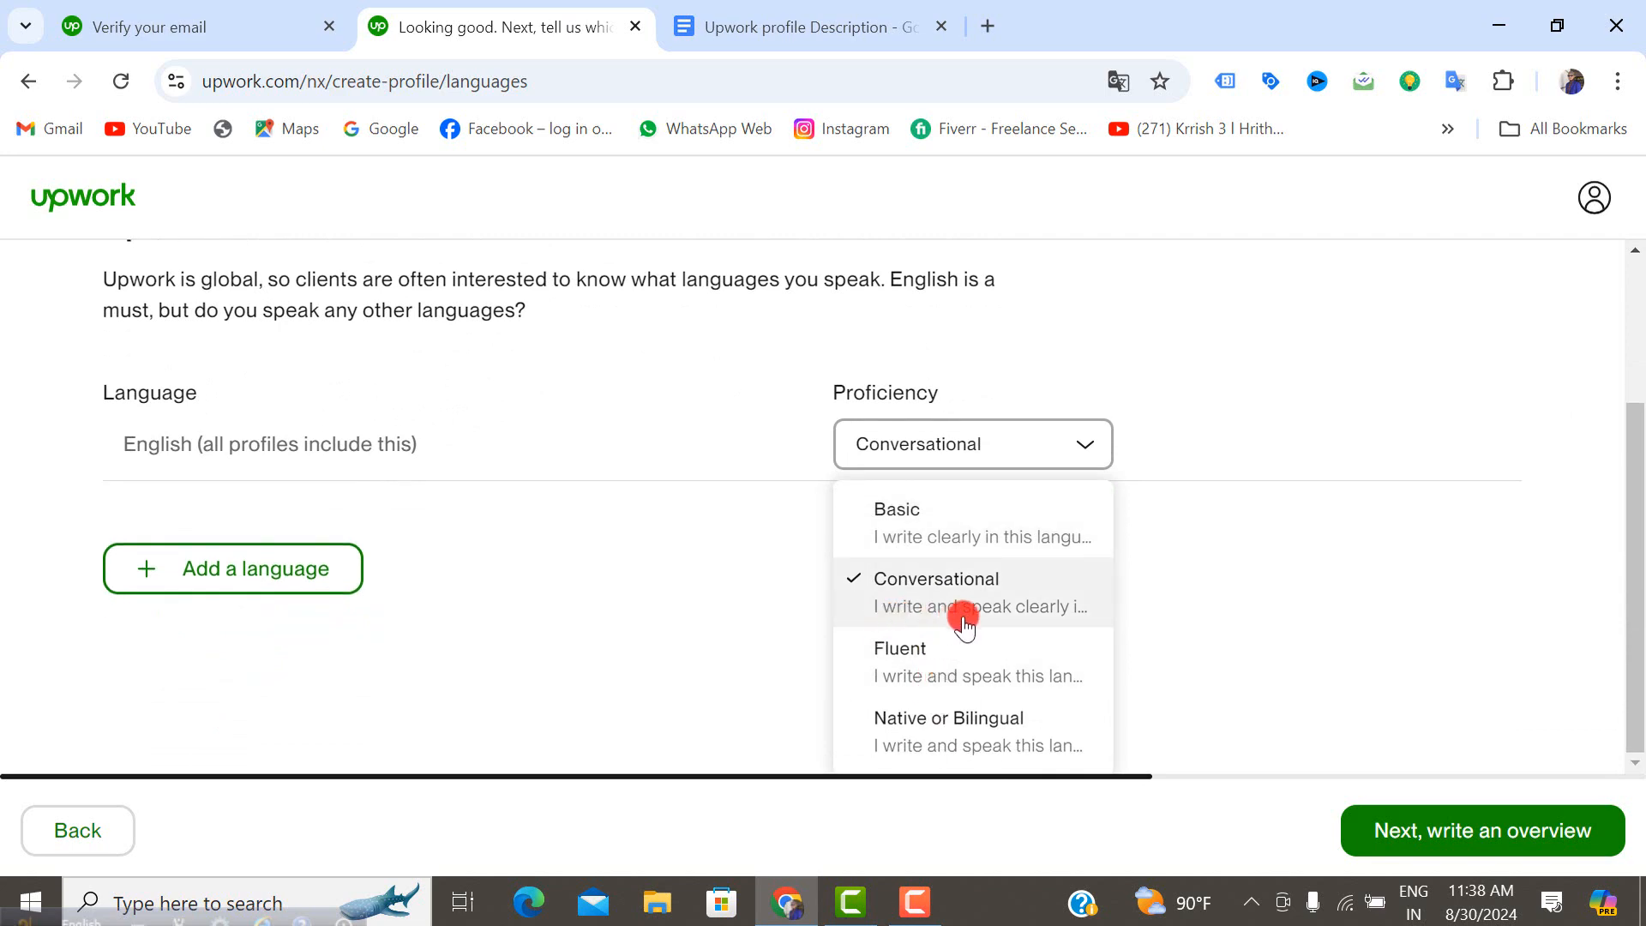
click(1053, 617)
click(1041, 627)
scroll(1067, 705, down, 2)
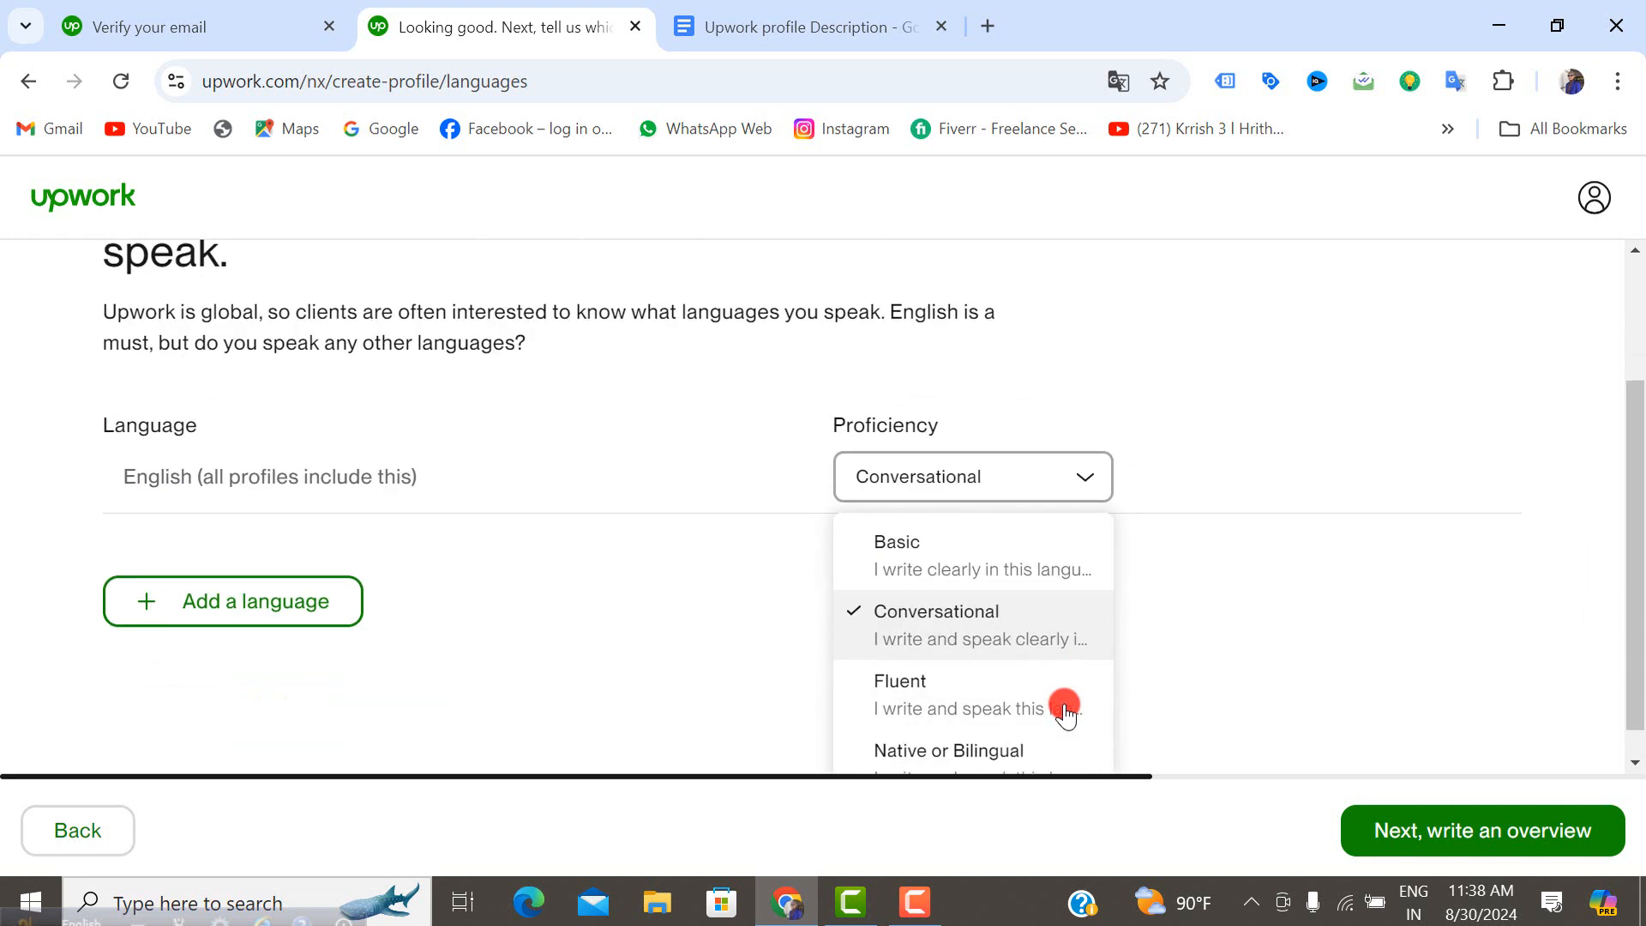
click(1087, 623)
click(1074, 612)
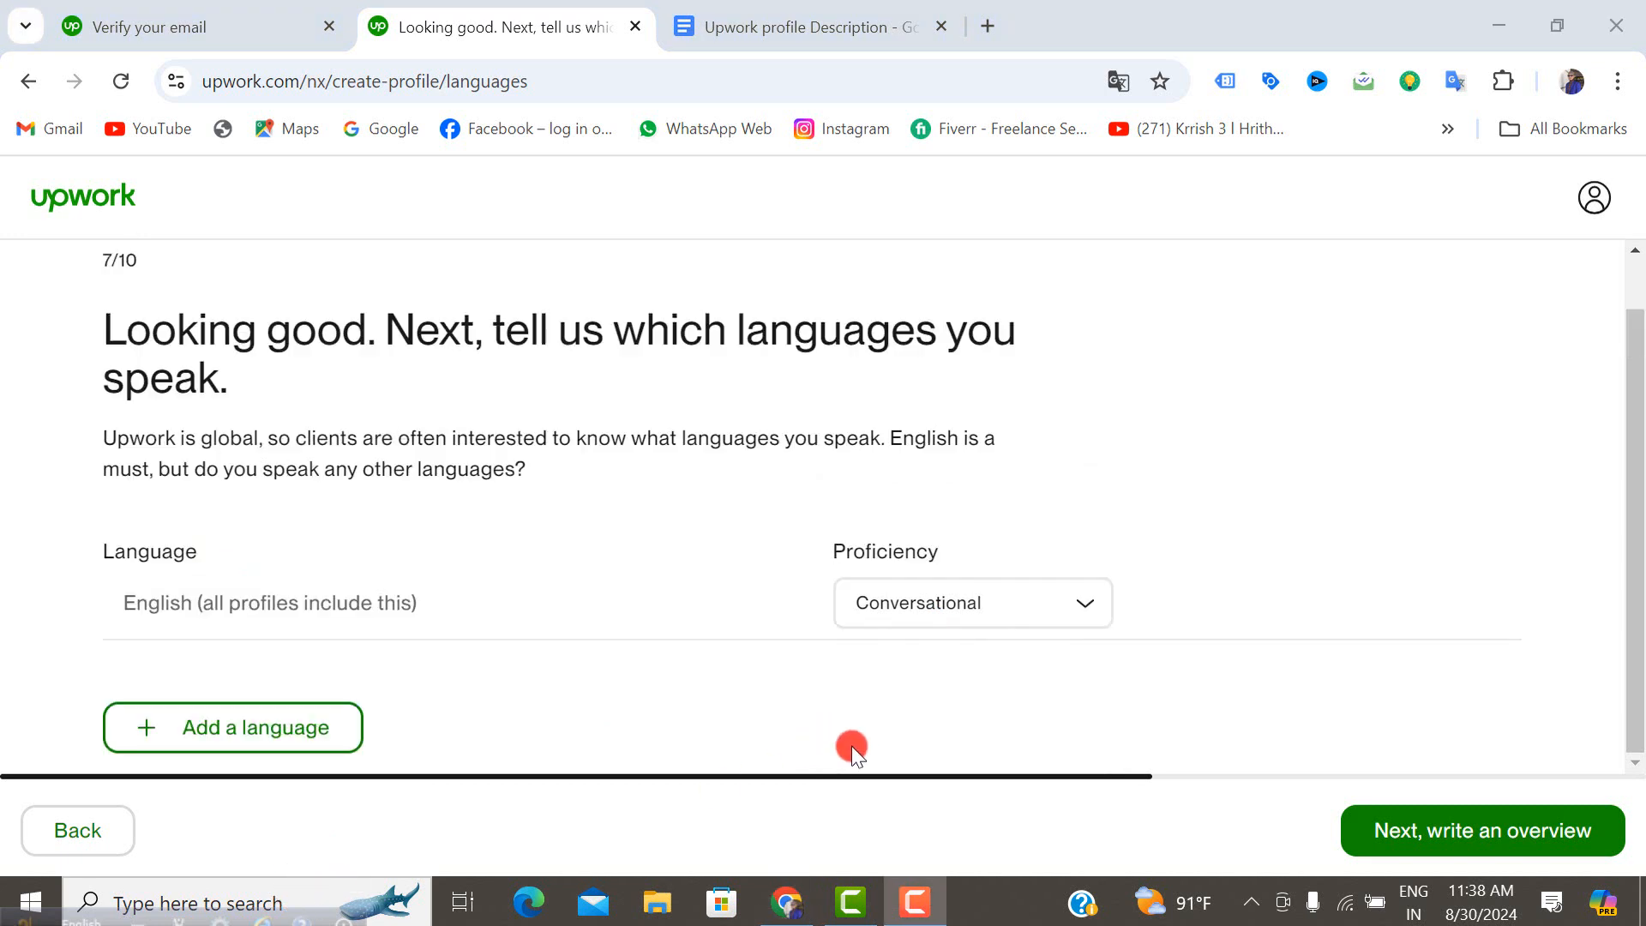
click(1076, 588)
scroll(943, 660, down, 2)
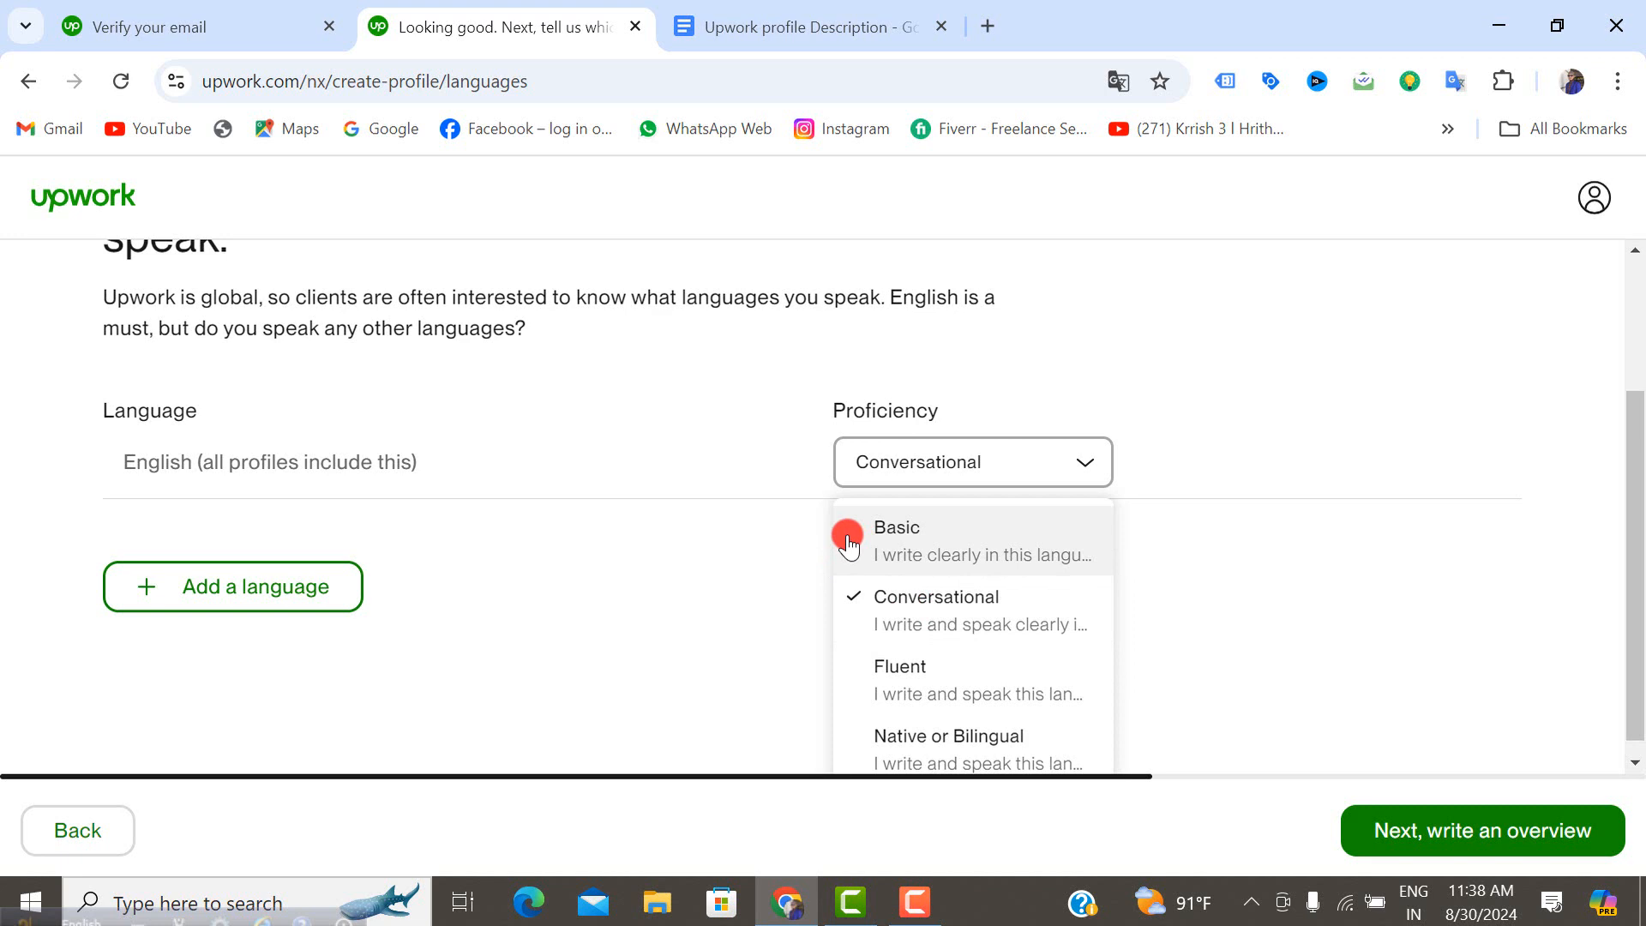
click(954, 617)
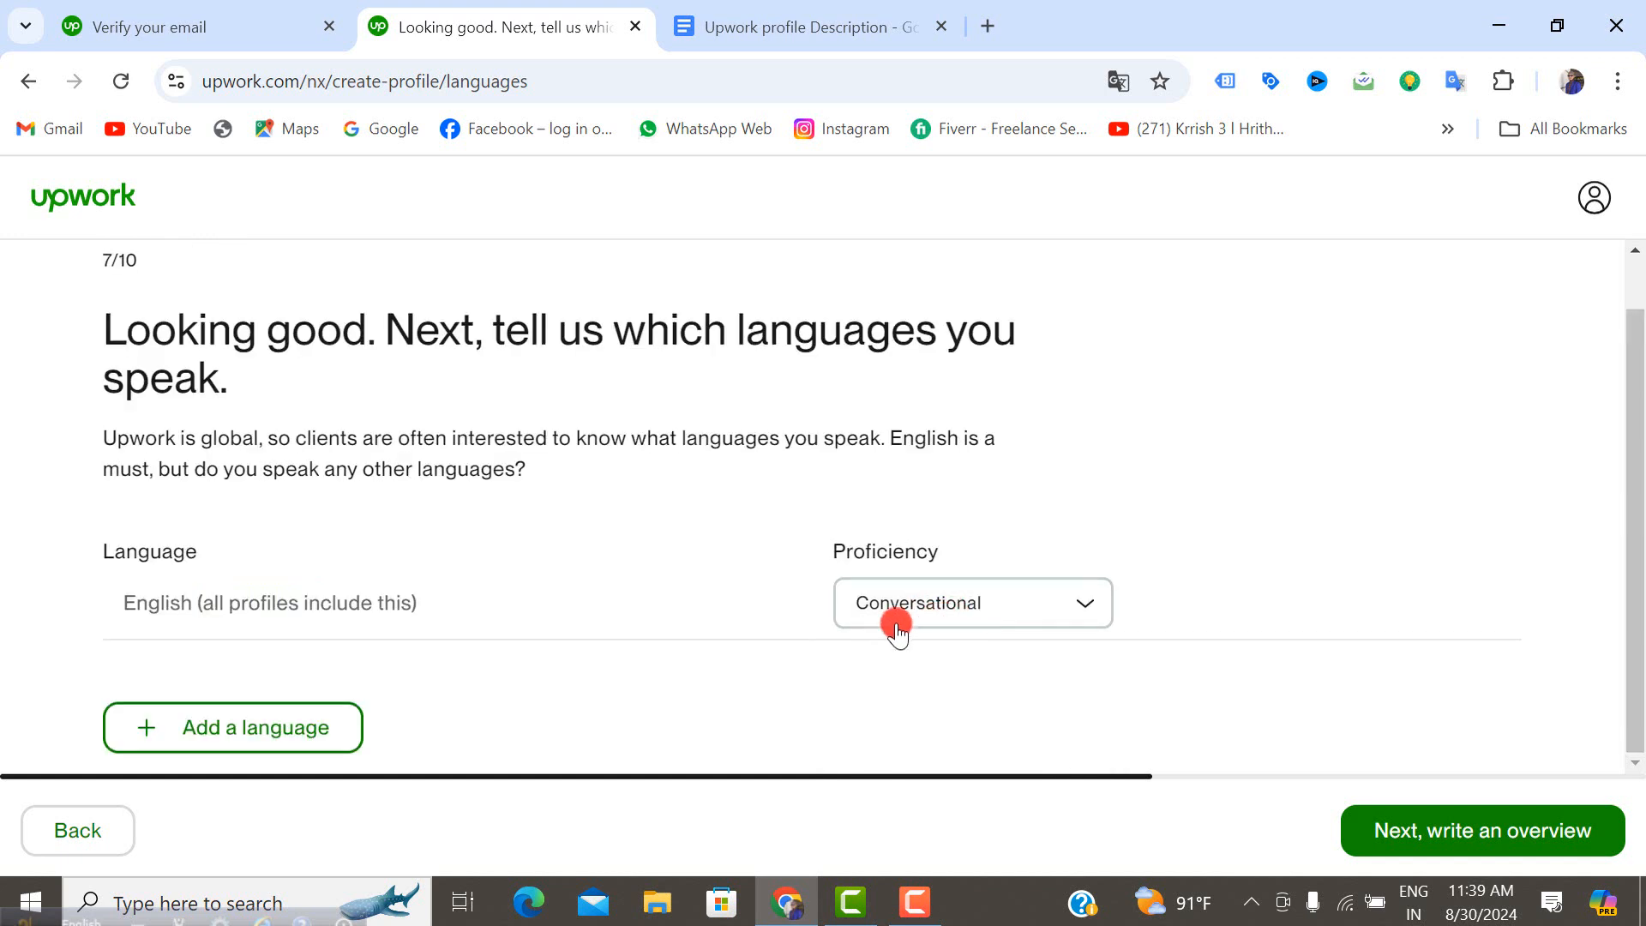
- Add a second language row and search the language list for 'hind'
click(229, 723)
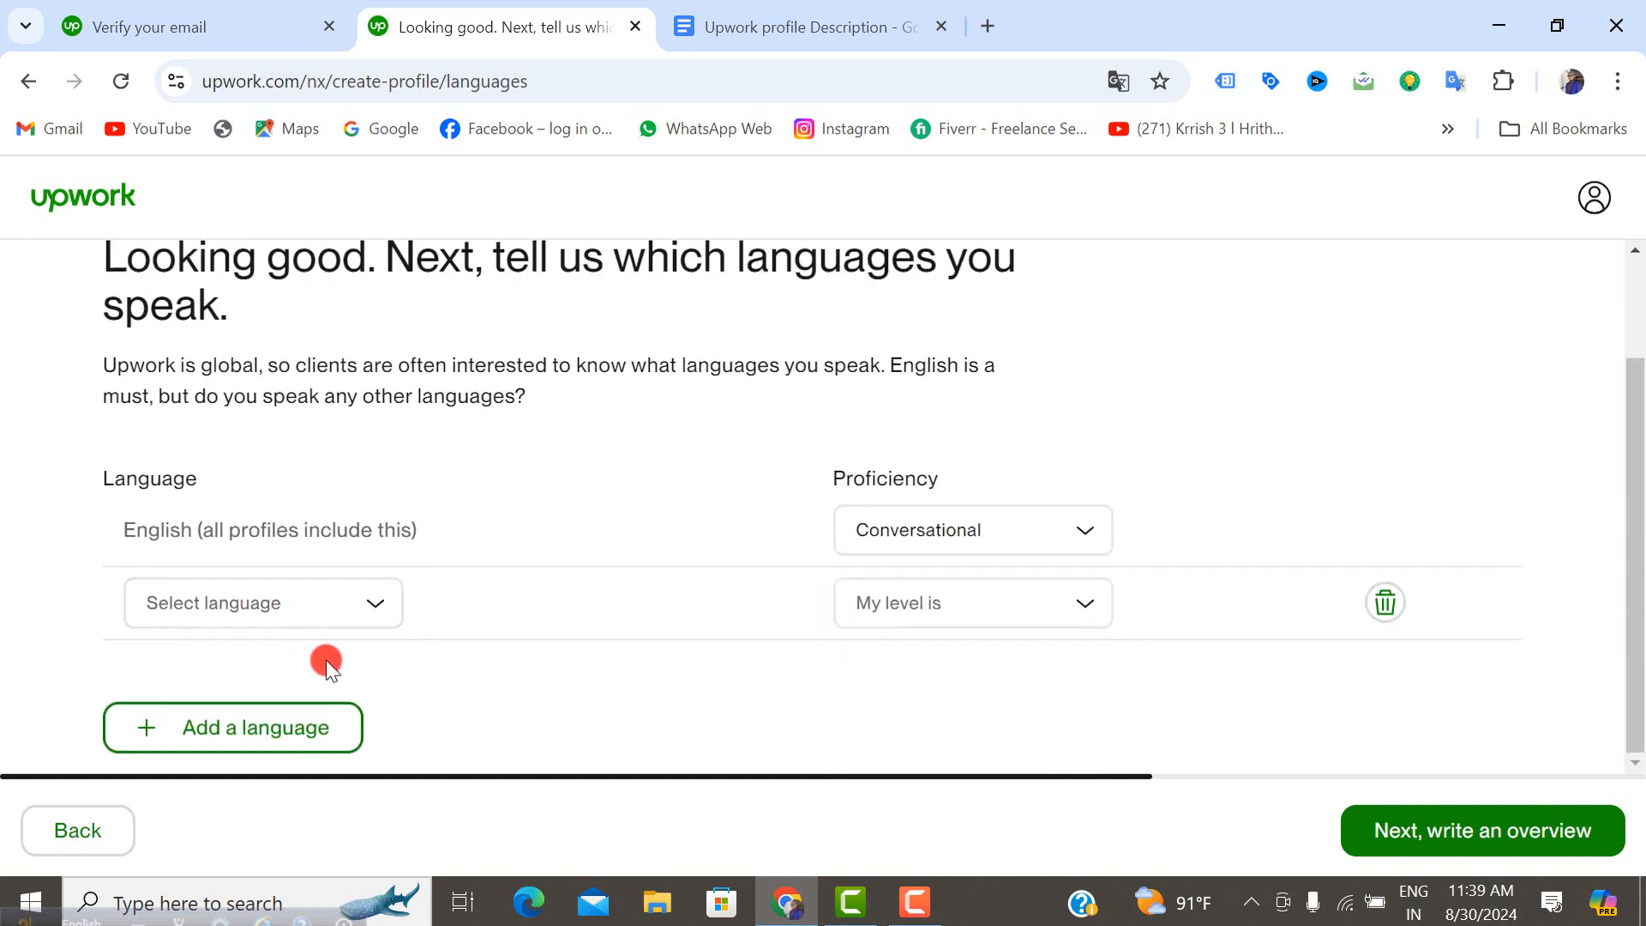
click(265, 612)
scroll(248, 694, down, 3)
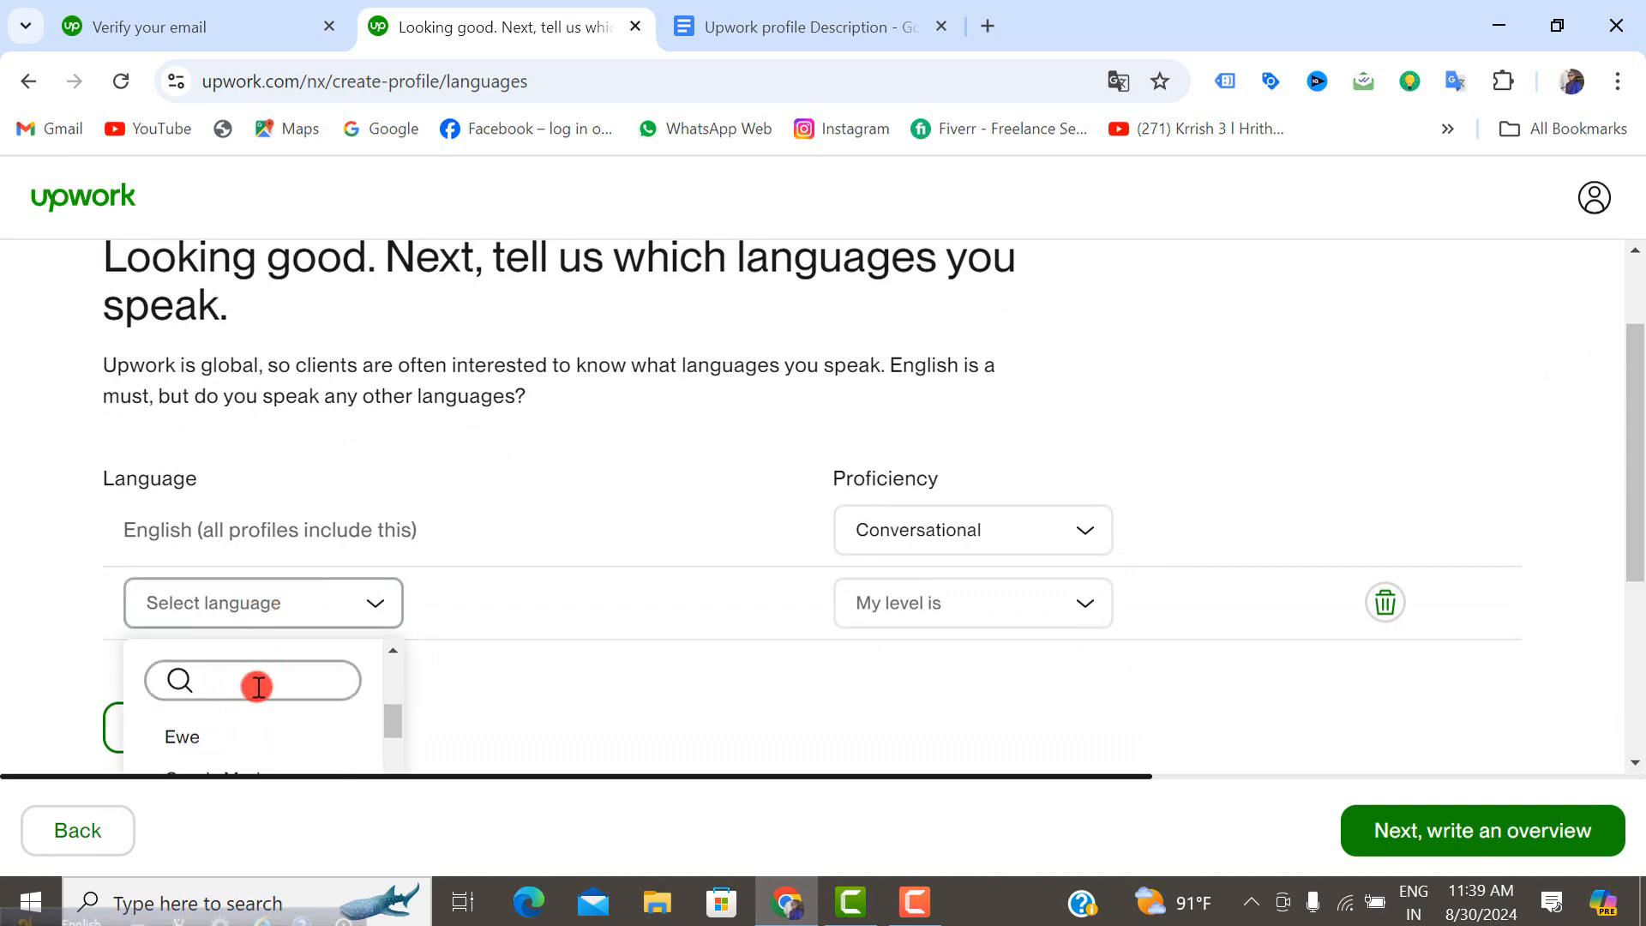
scroll(532, 677, down, 4)
scroll(240, 591, up, 2)
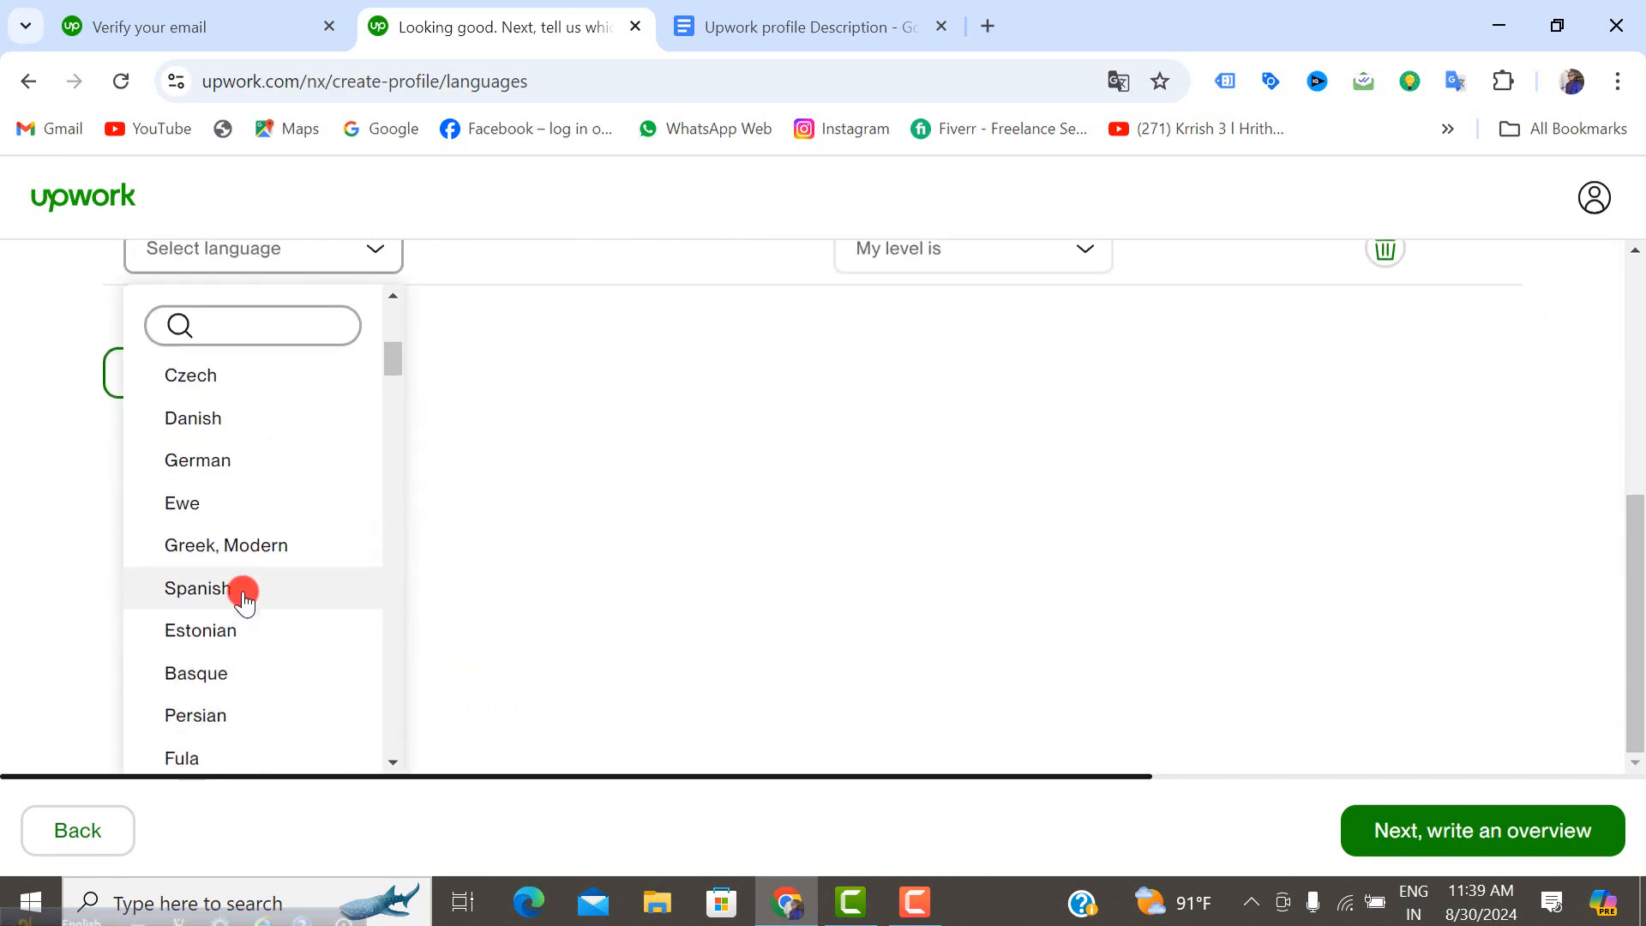
scroll(240, 592, down, 7)
scroll(240, 600, up, 15)
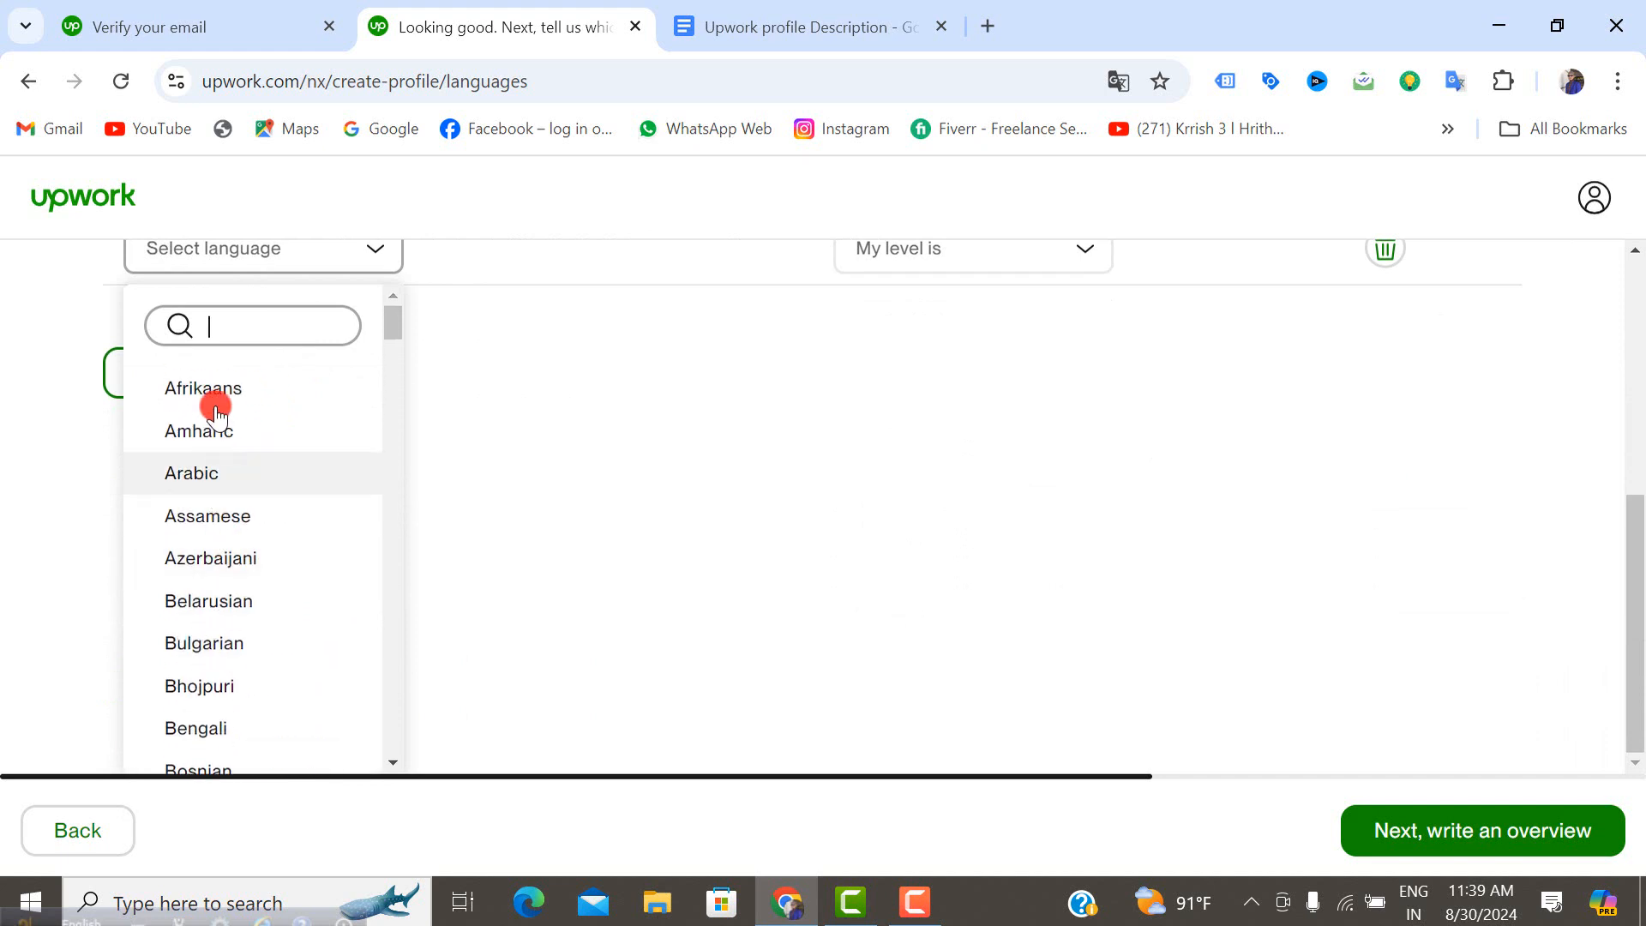
text(bv)
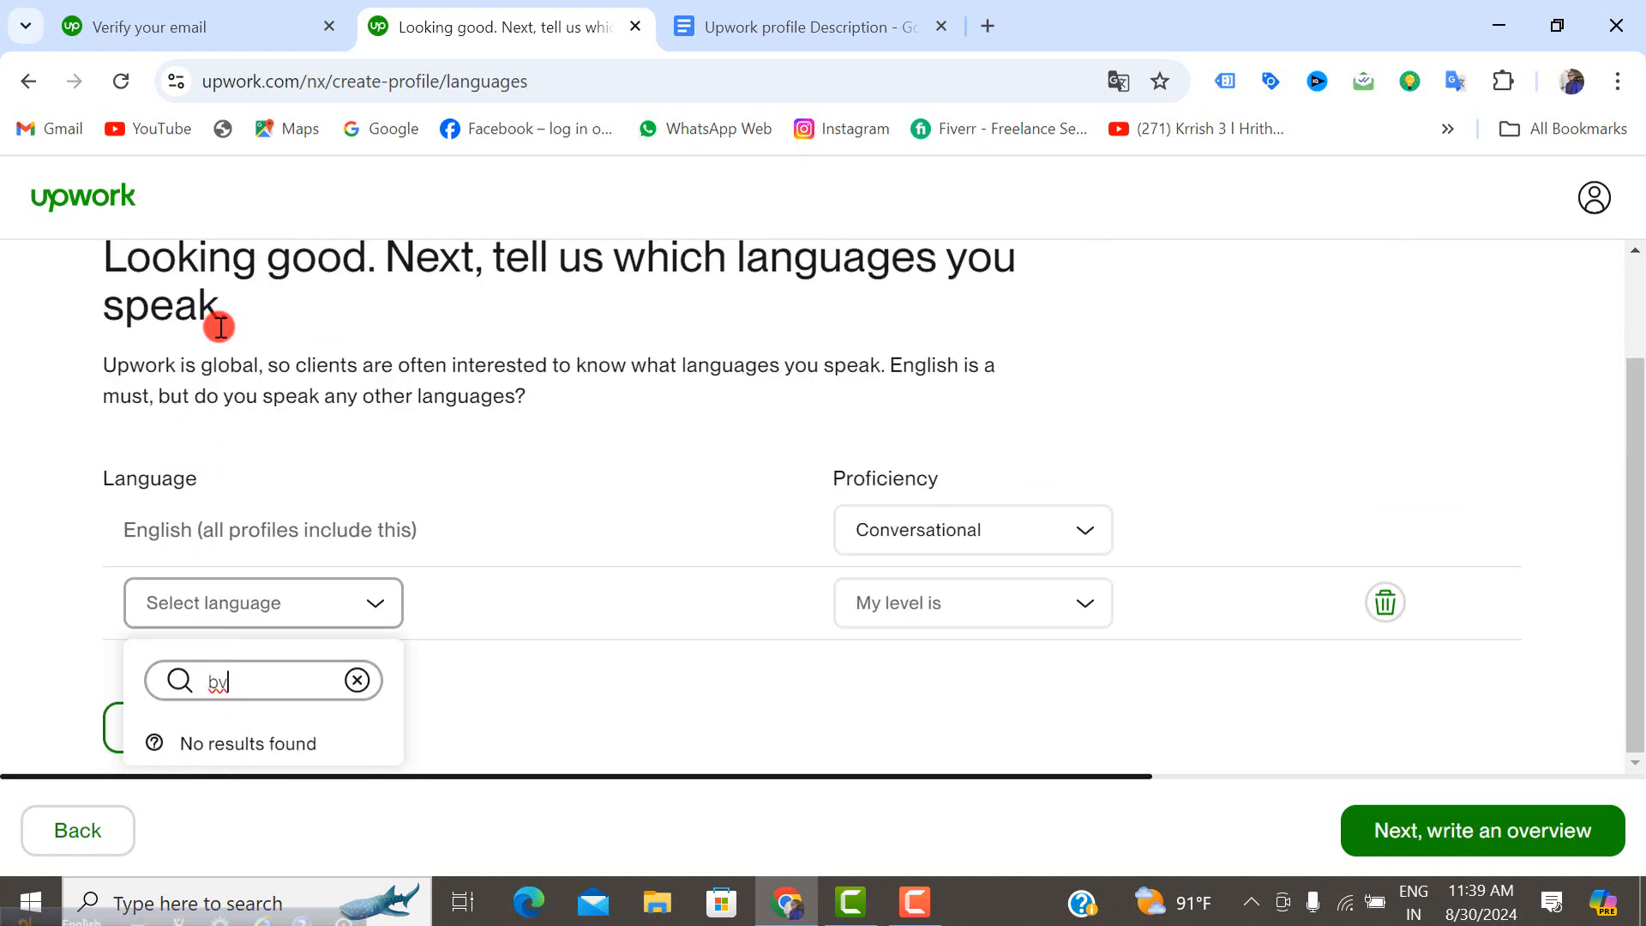
key(BackSpace)
text(ang)
key(BackSpace)
key(BackSpace)
key(BackSpace)
key(BackSpace)
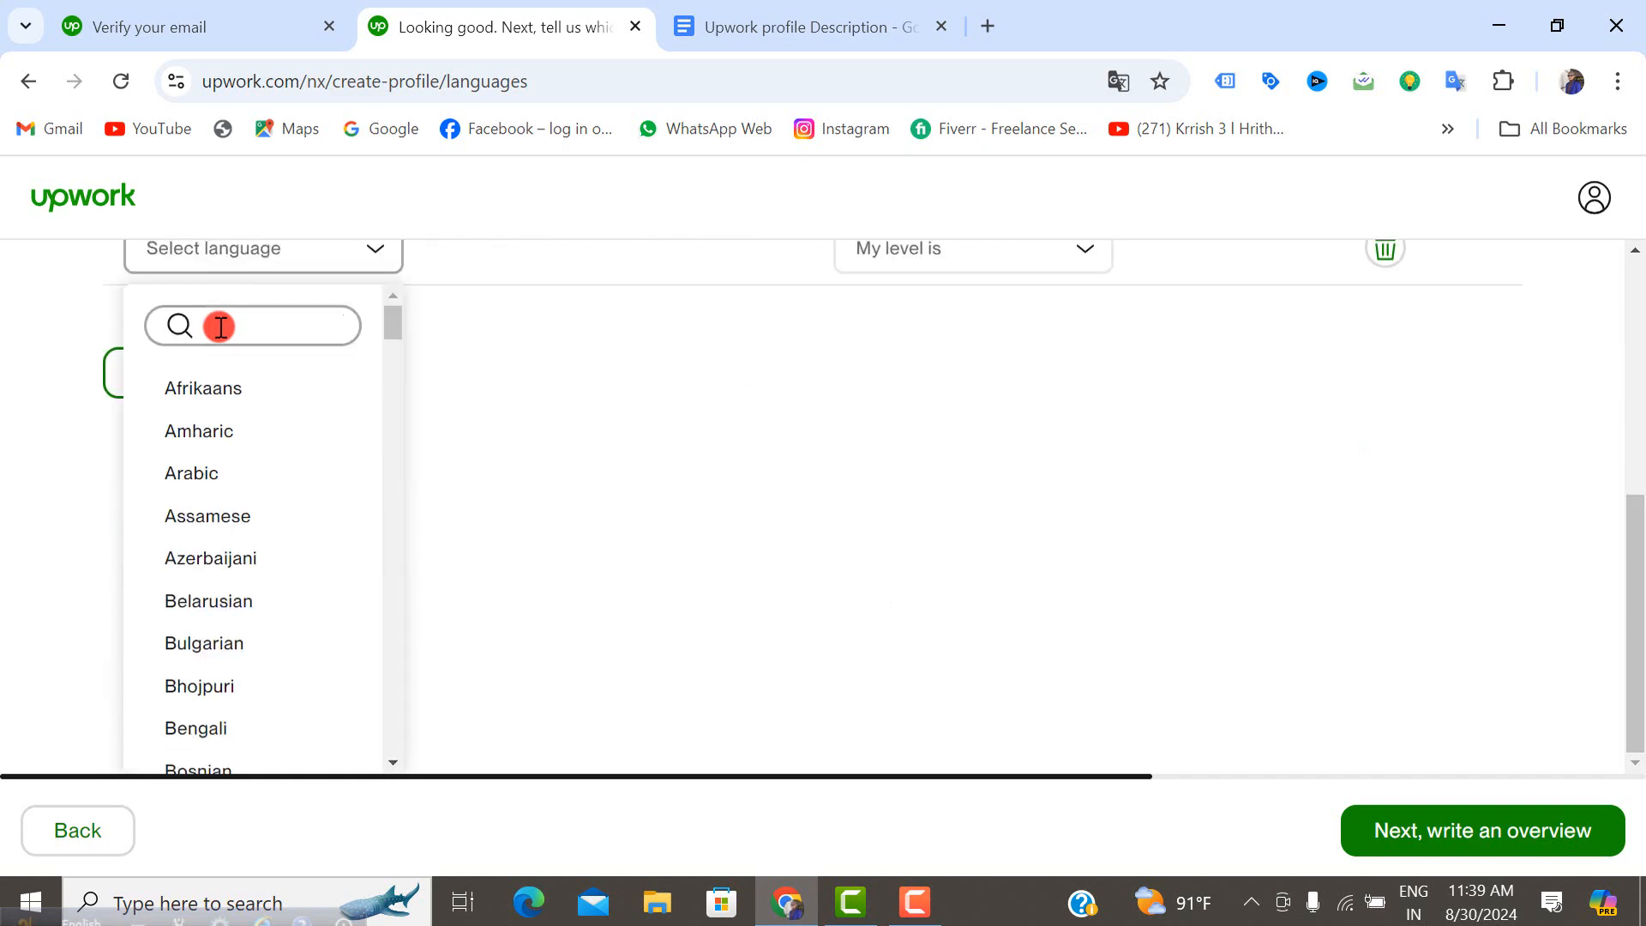
text(hindi)
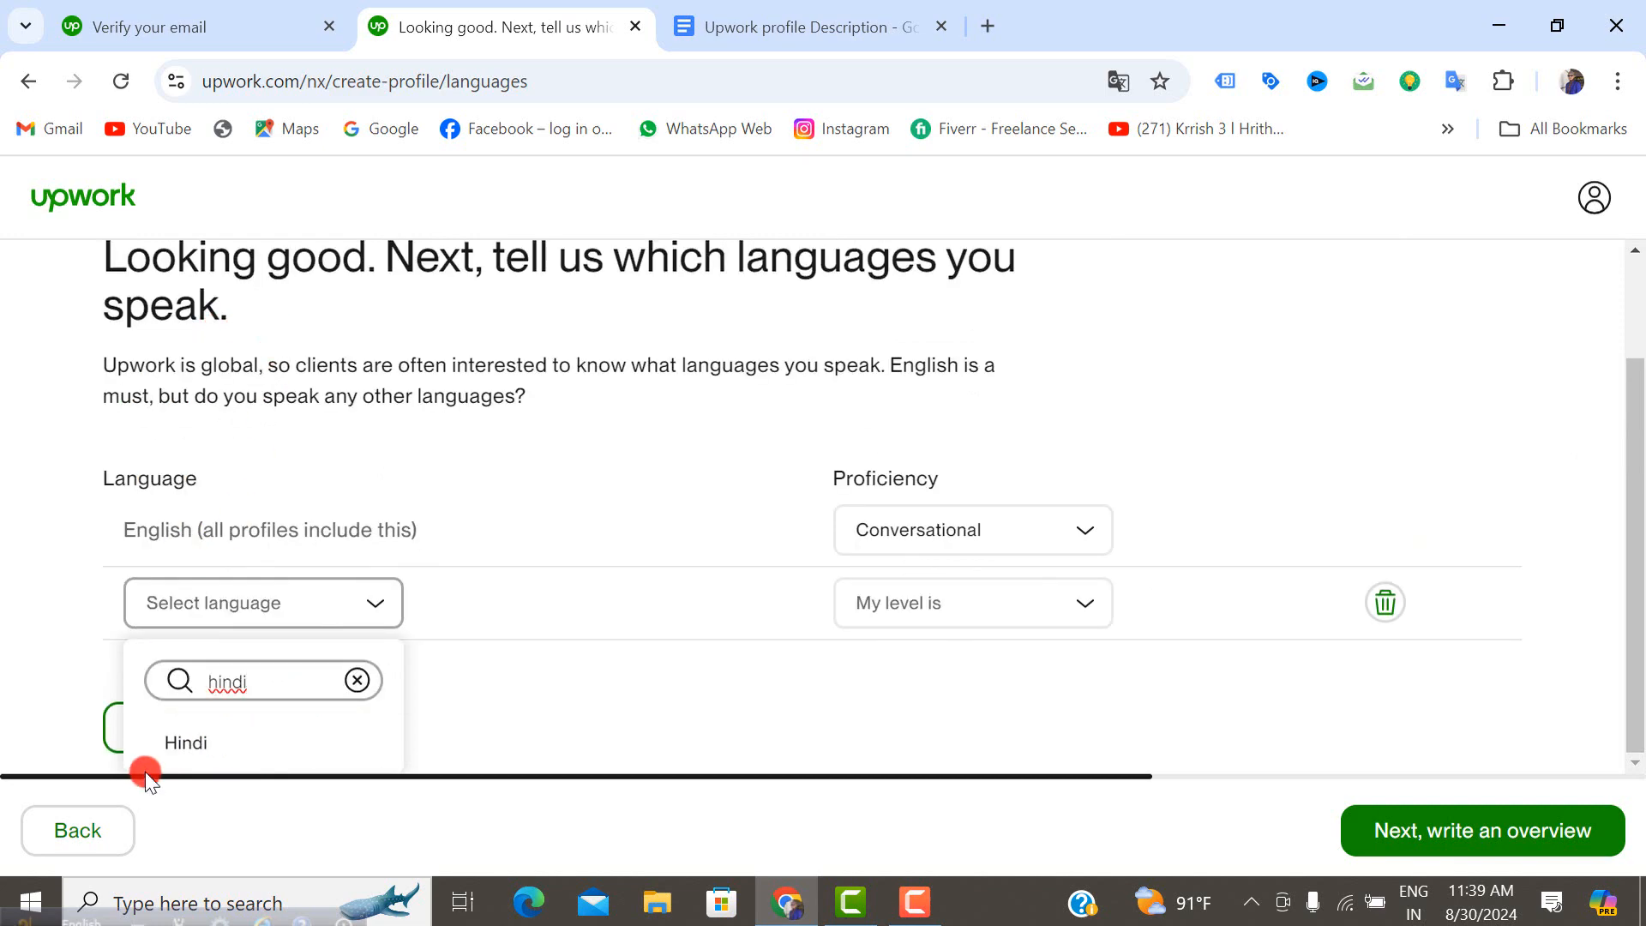
- Pick Hindi at Conversational proficiency and continue to the overview step, 8/10
click(184, 741)
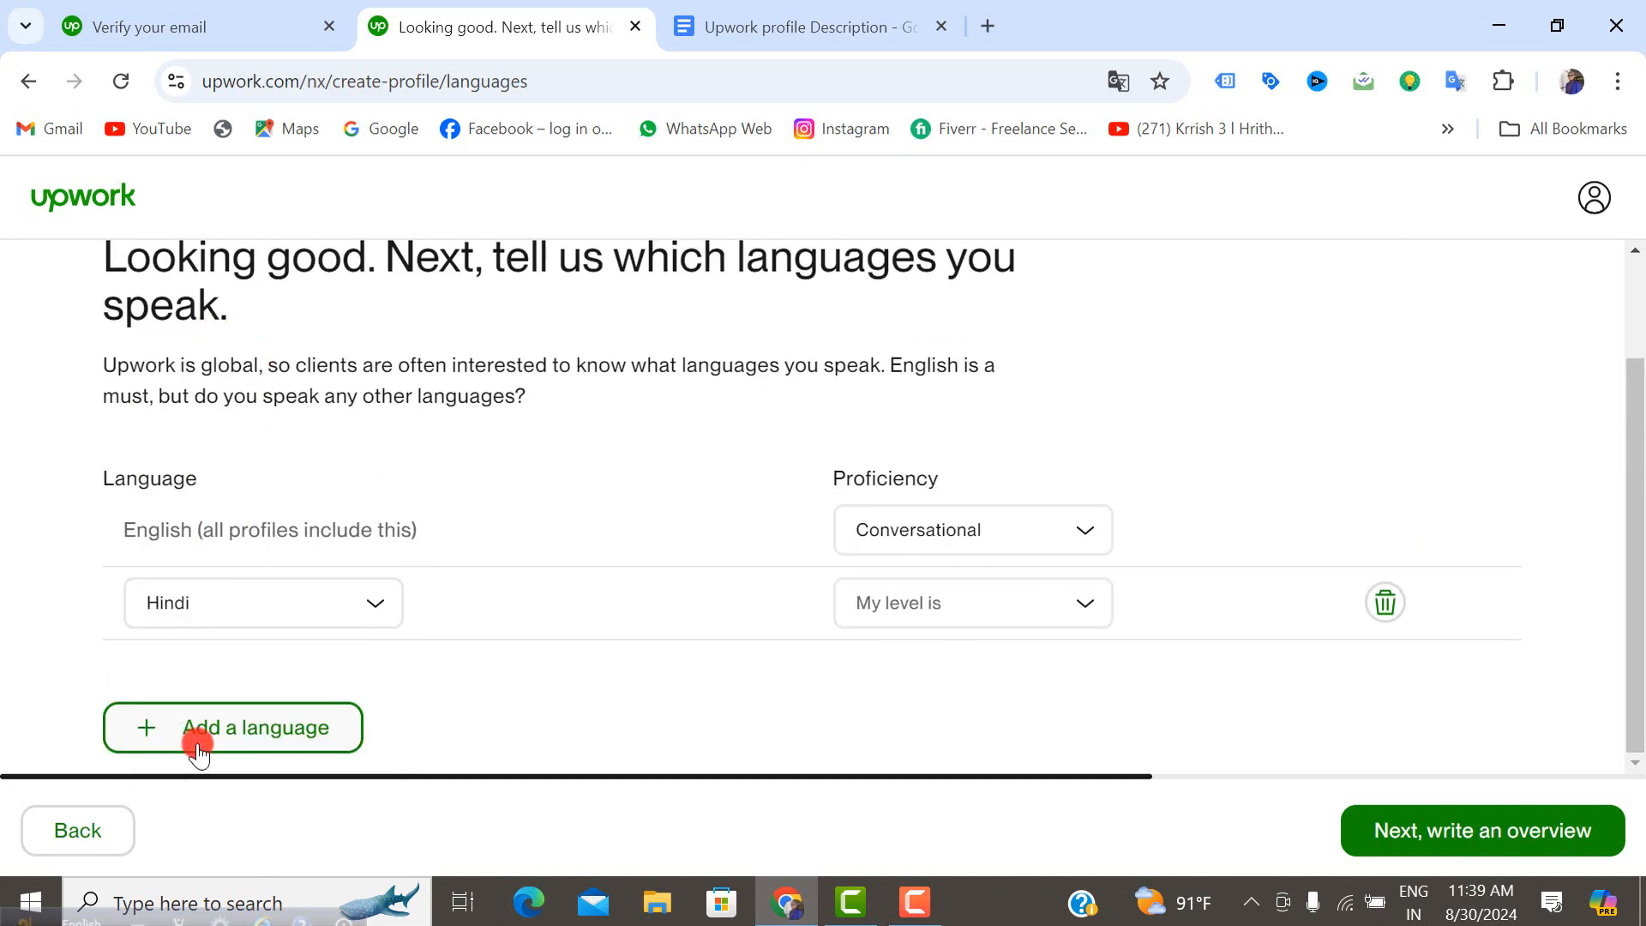
click(1054, 619)
click(958, 739)
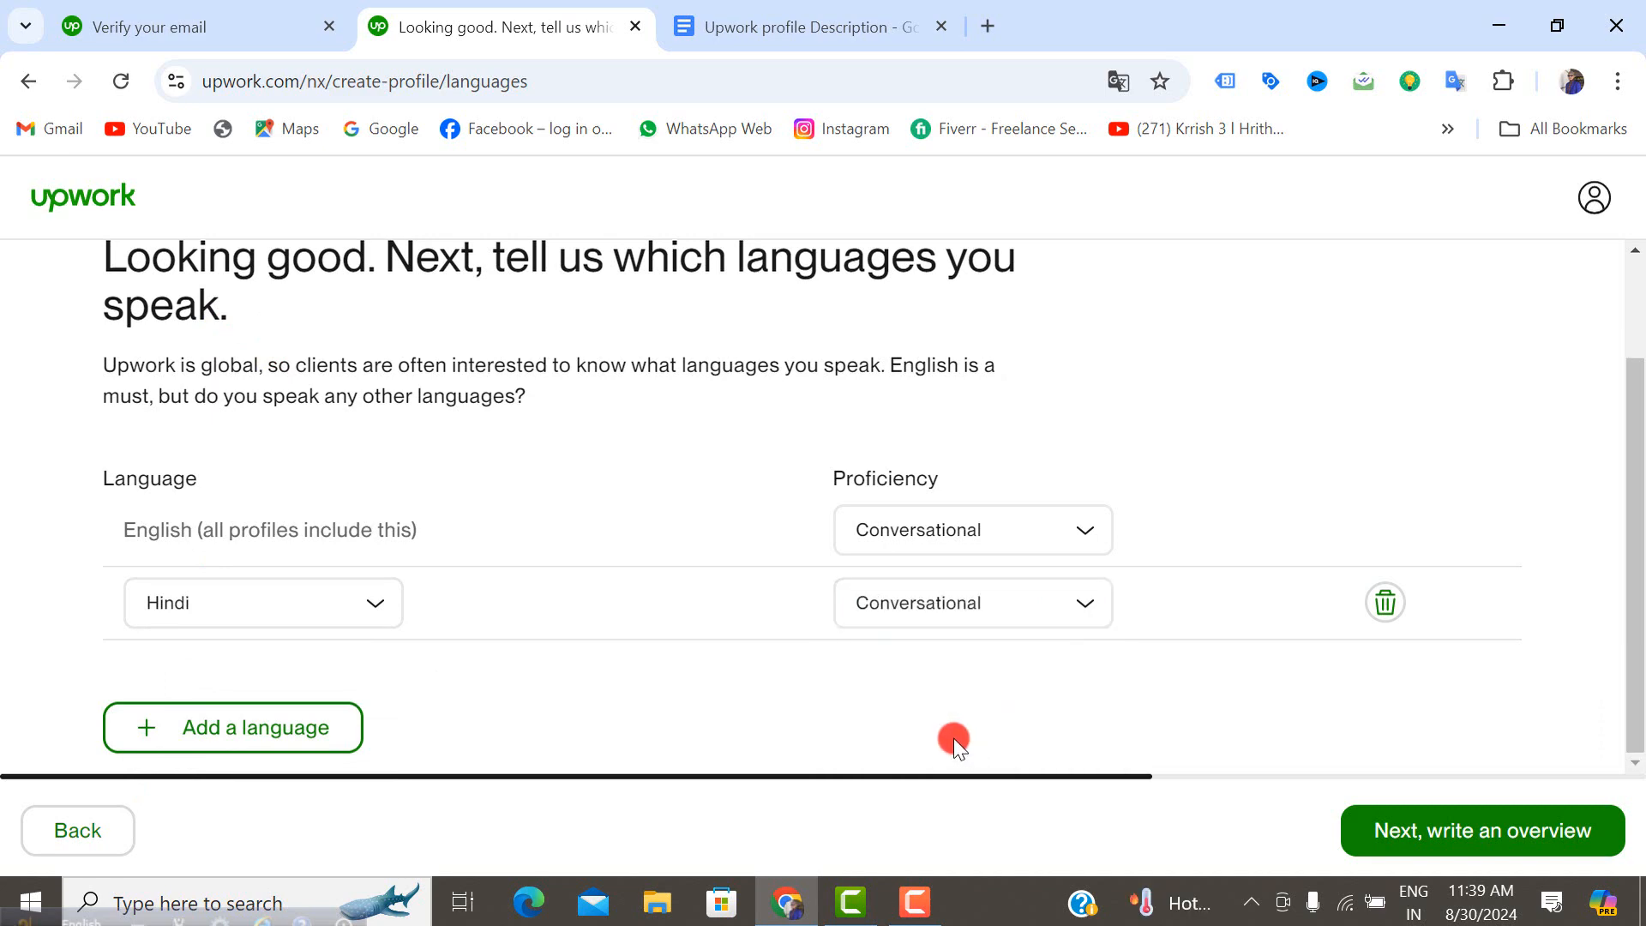
click(1397, 821)
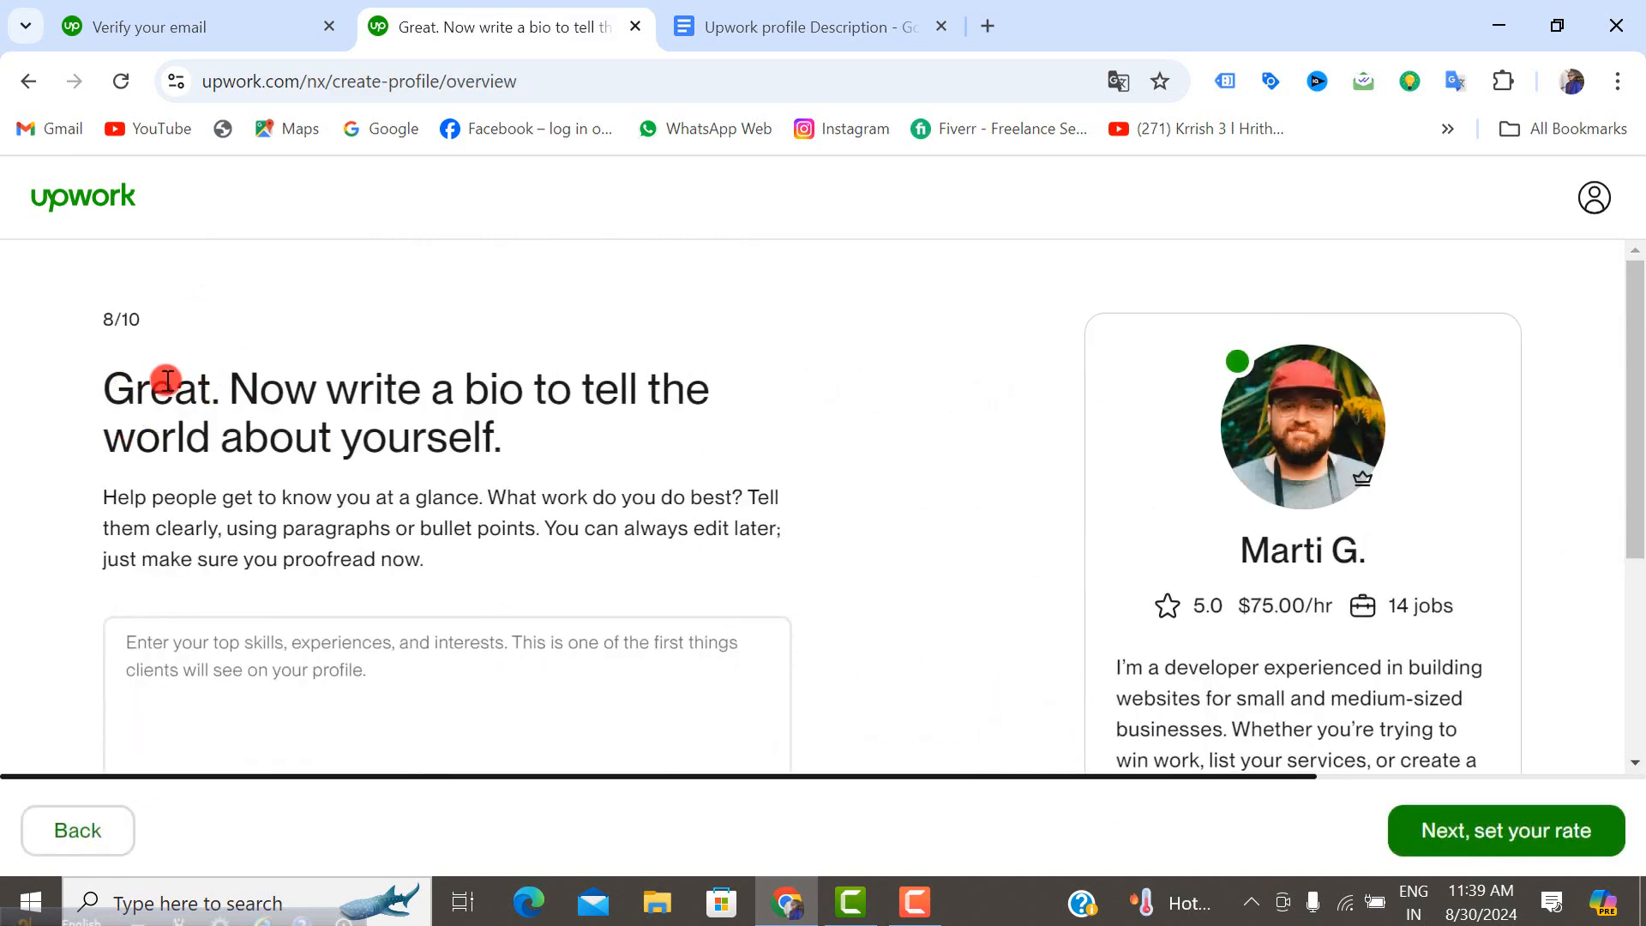
- Translate the bio step heading and close the translation popup
scroll(569, 485, down, 1)
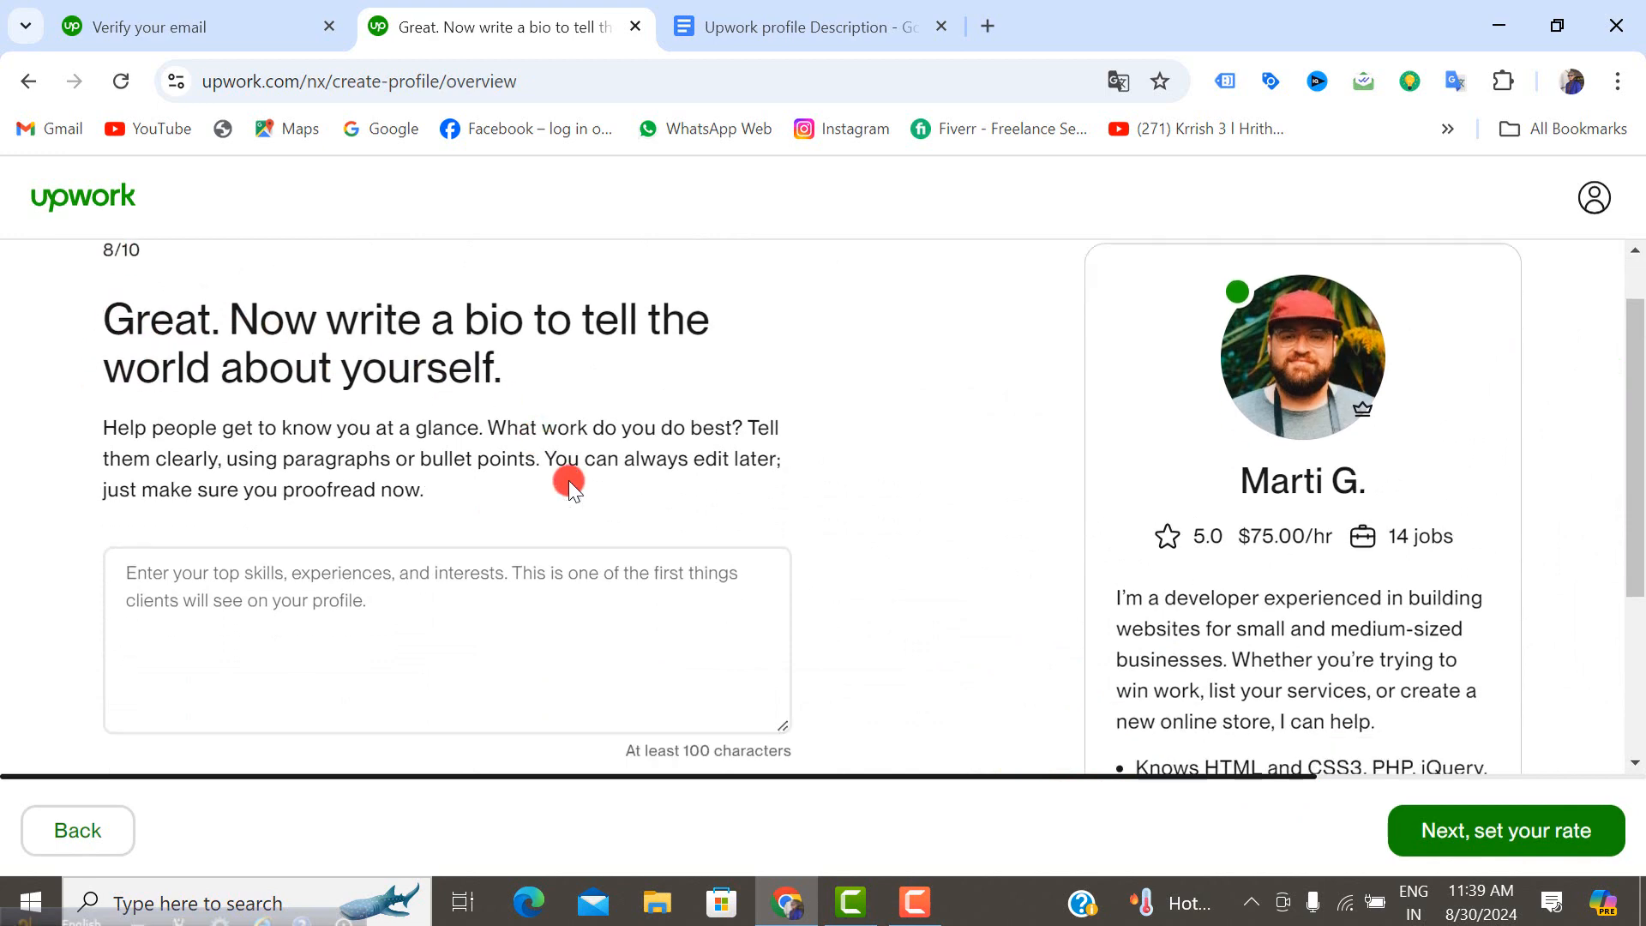
scroll(576, 482, down, 2)
scroll(377, 456, up, 3)
drag(516, 445, 74, 368)
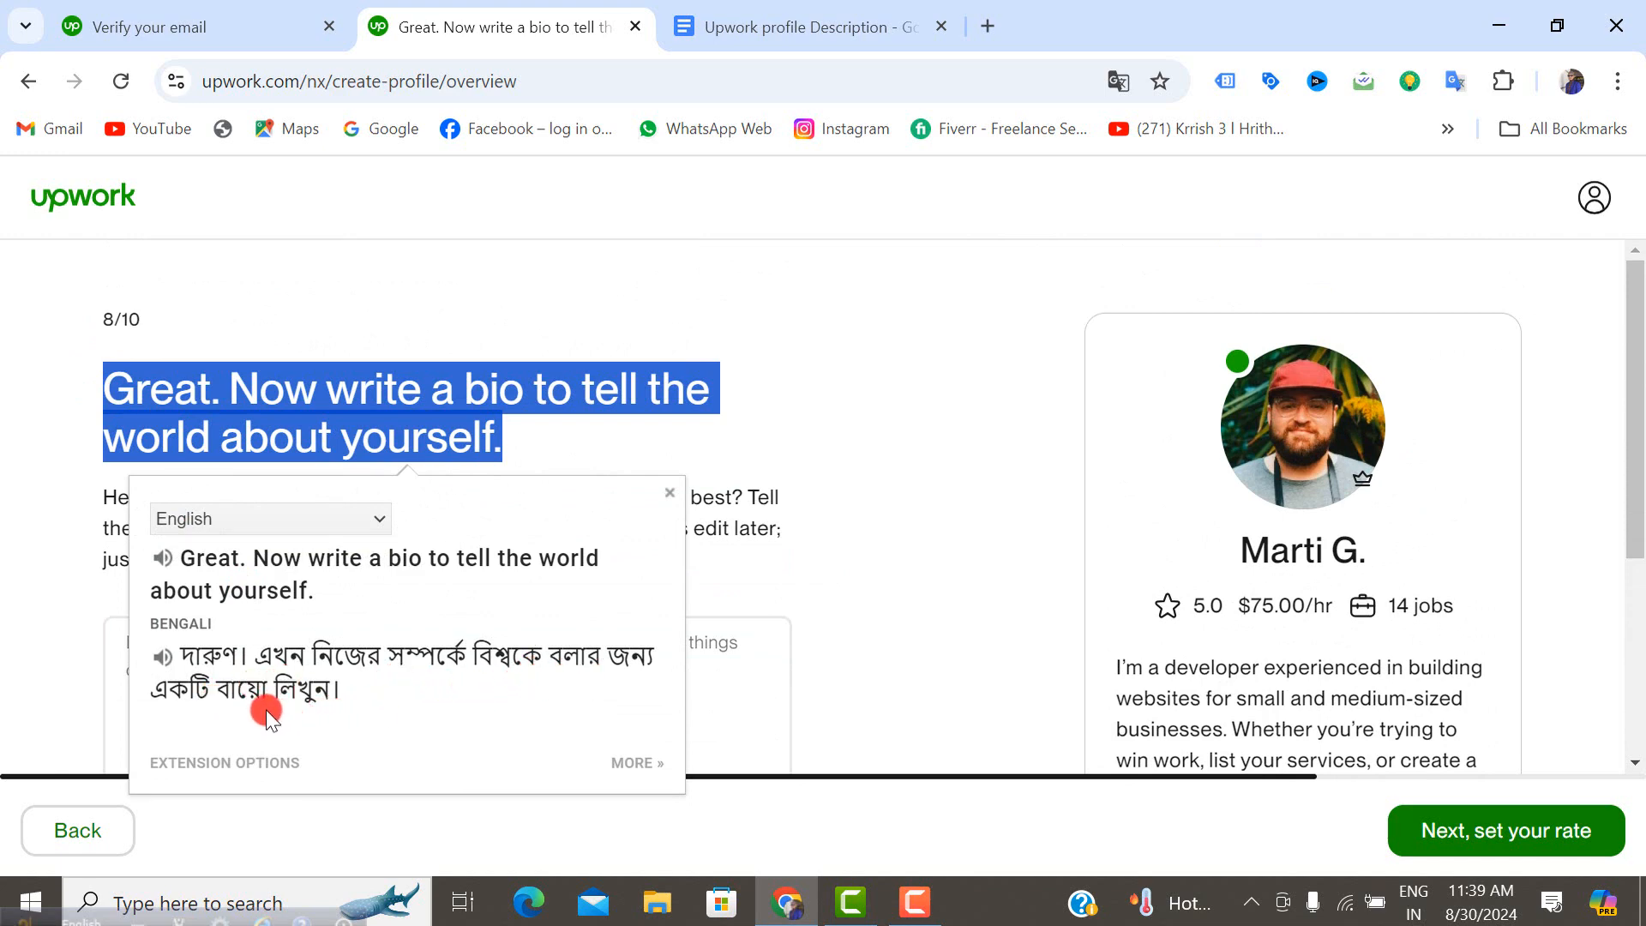
click(886, 372)
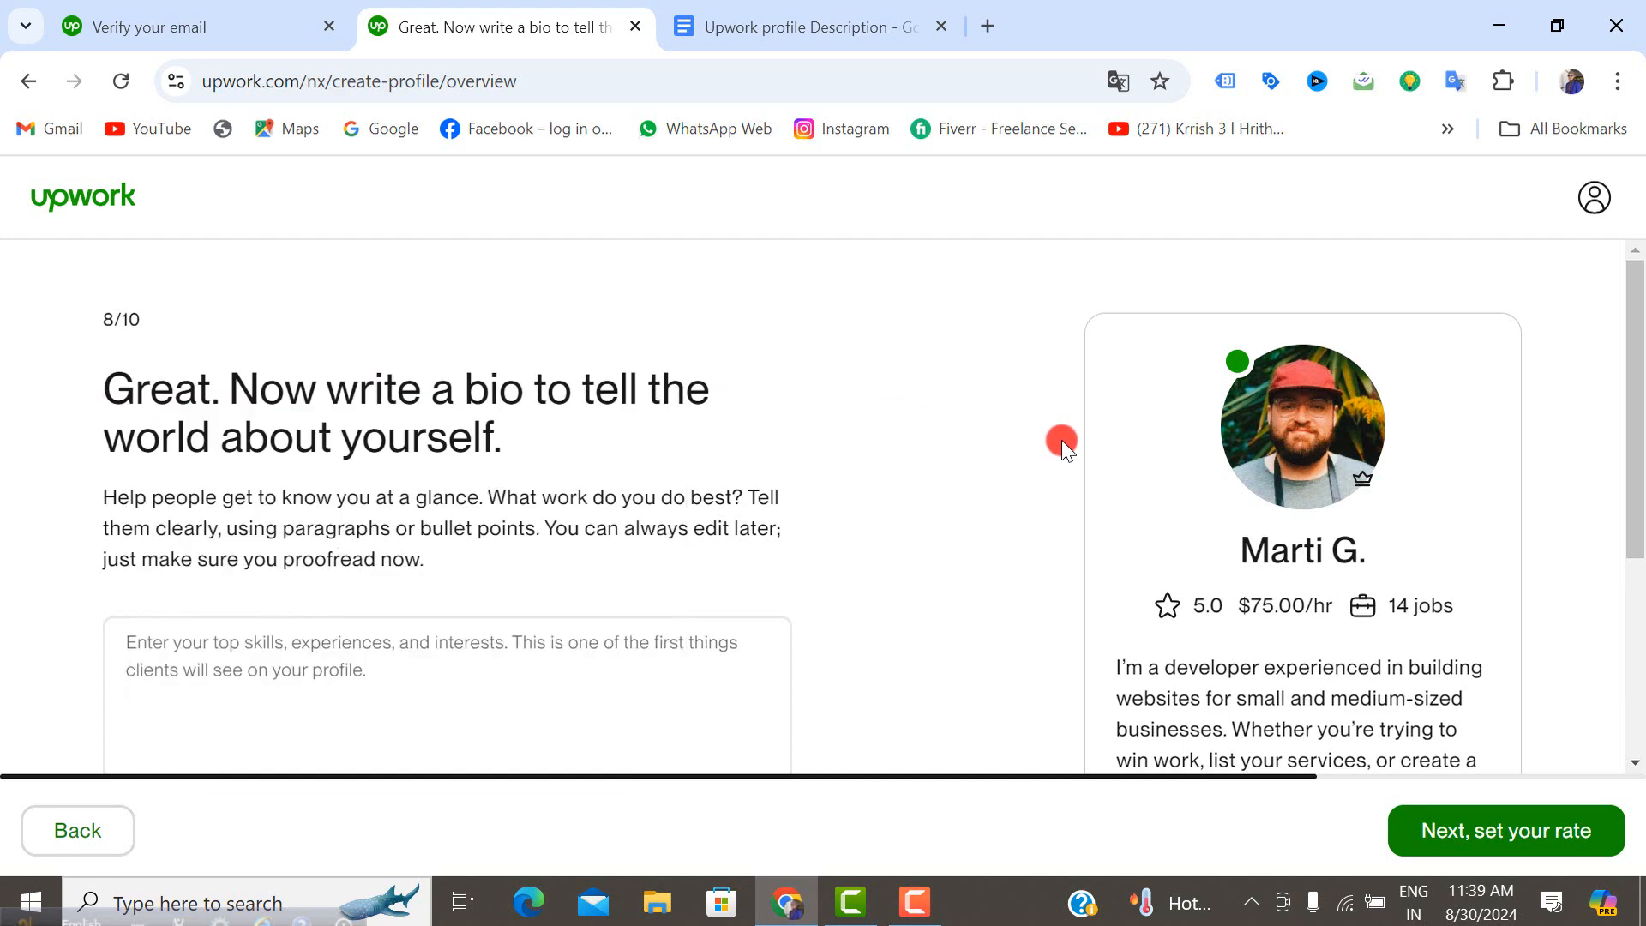
- Select the Profile Description intro and specialties list in Google Docs, then return to Upwork
scroll(686, 480, down, 2)
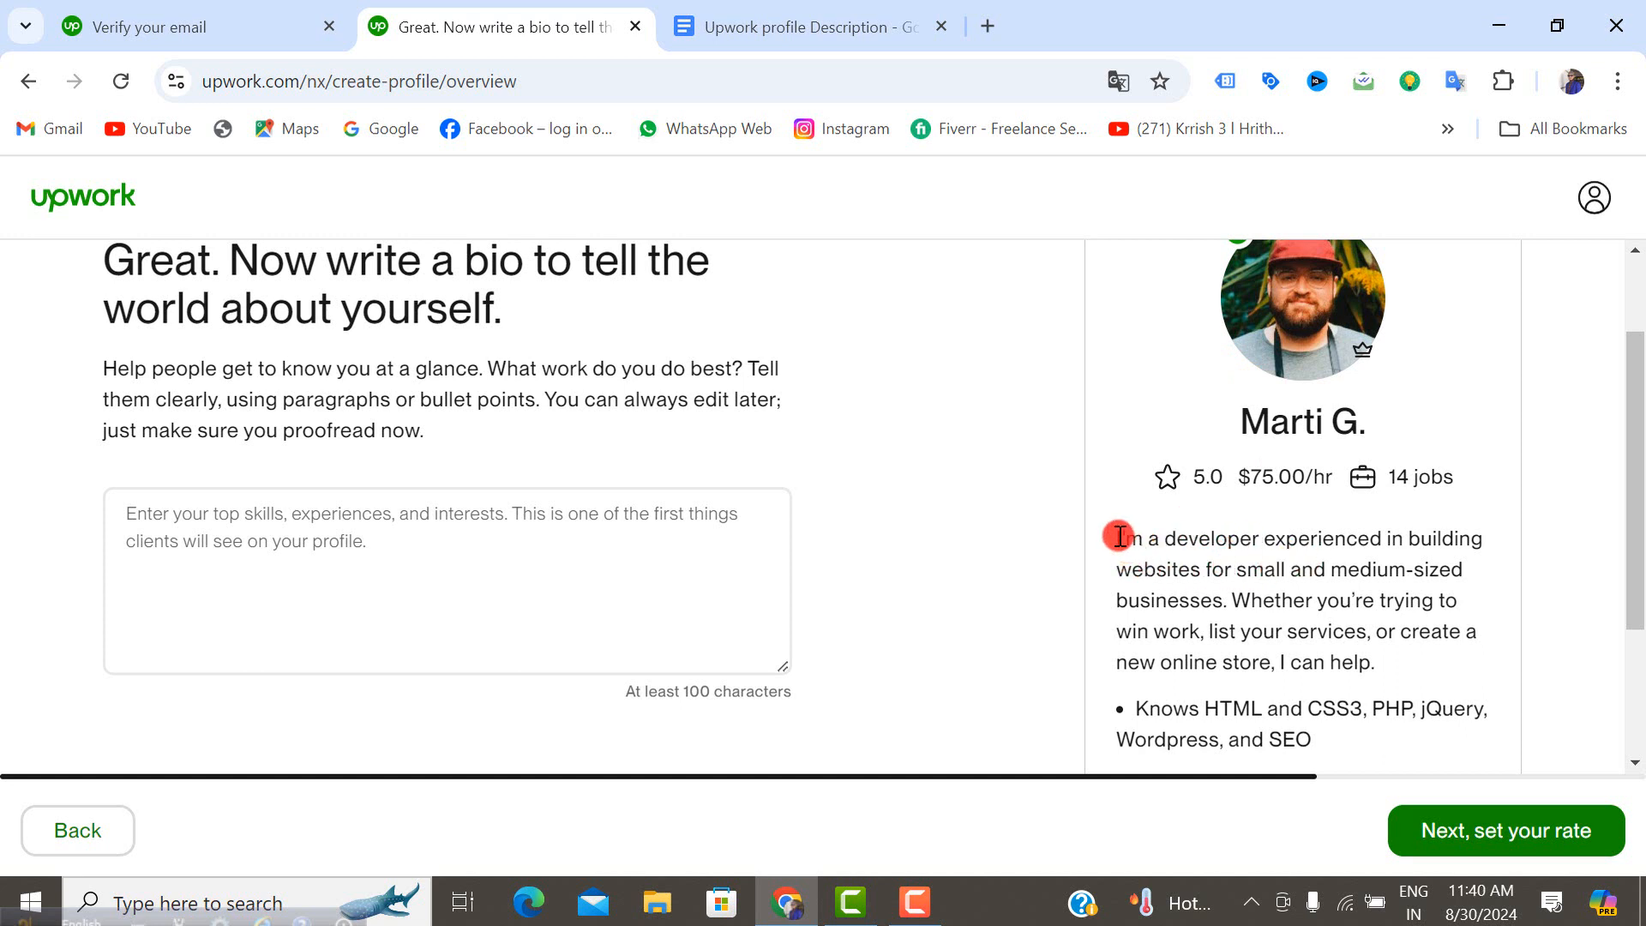
drag(1117, 532, 1360, 711)
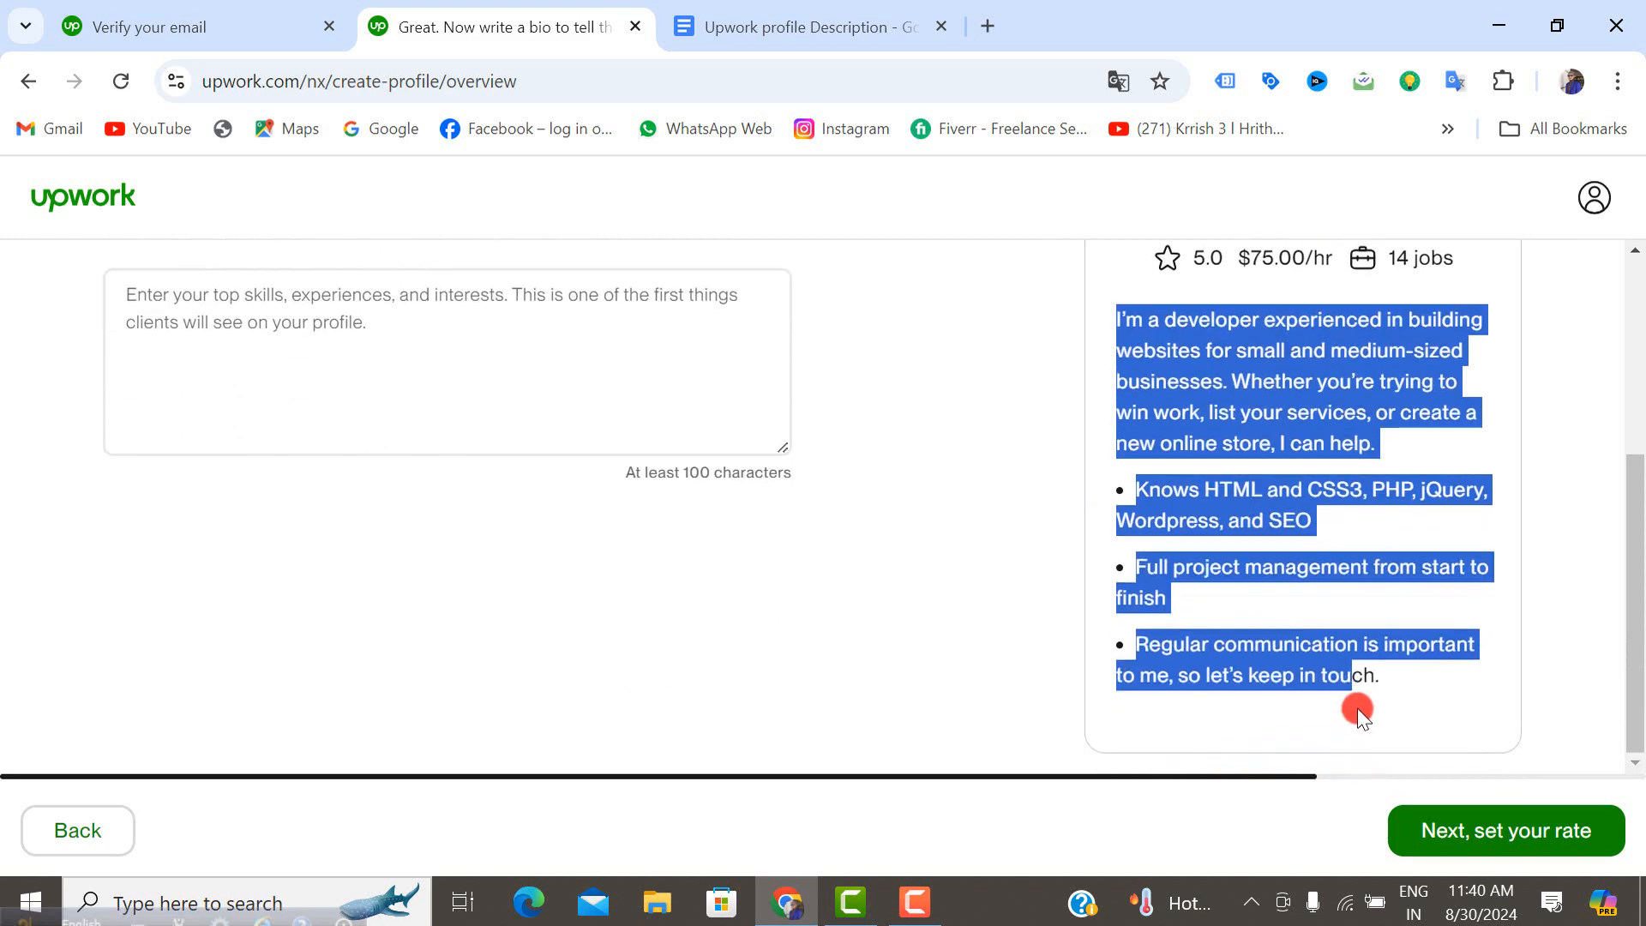
scroll(1198, 647, up, 4)
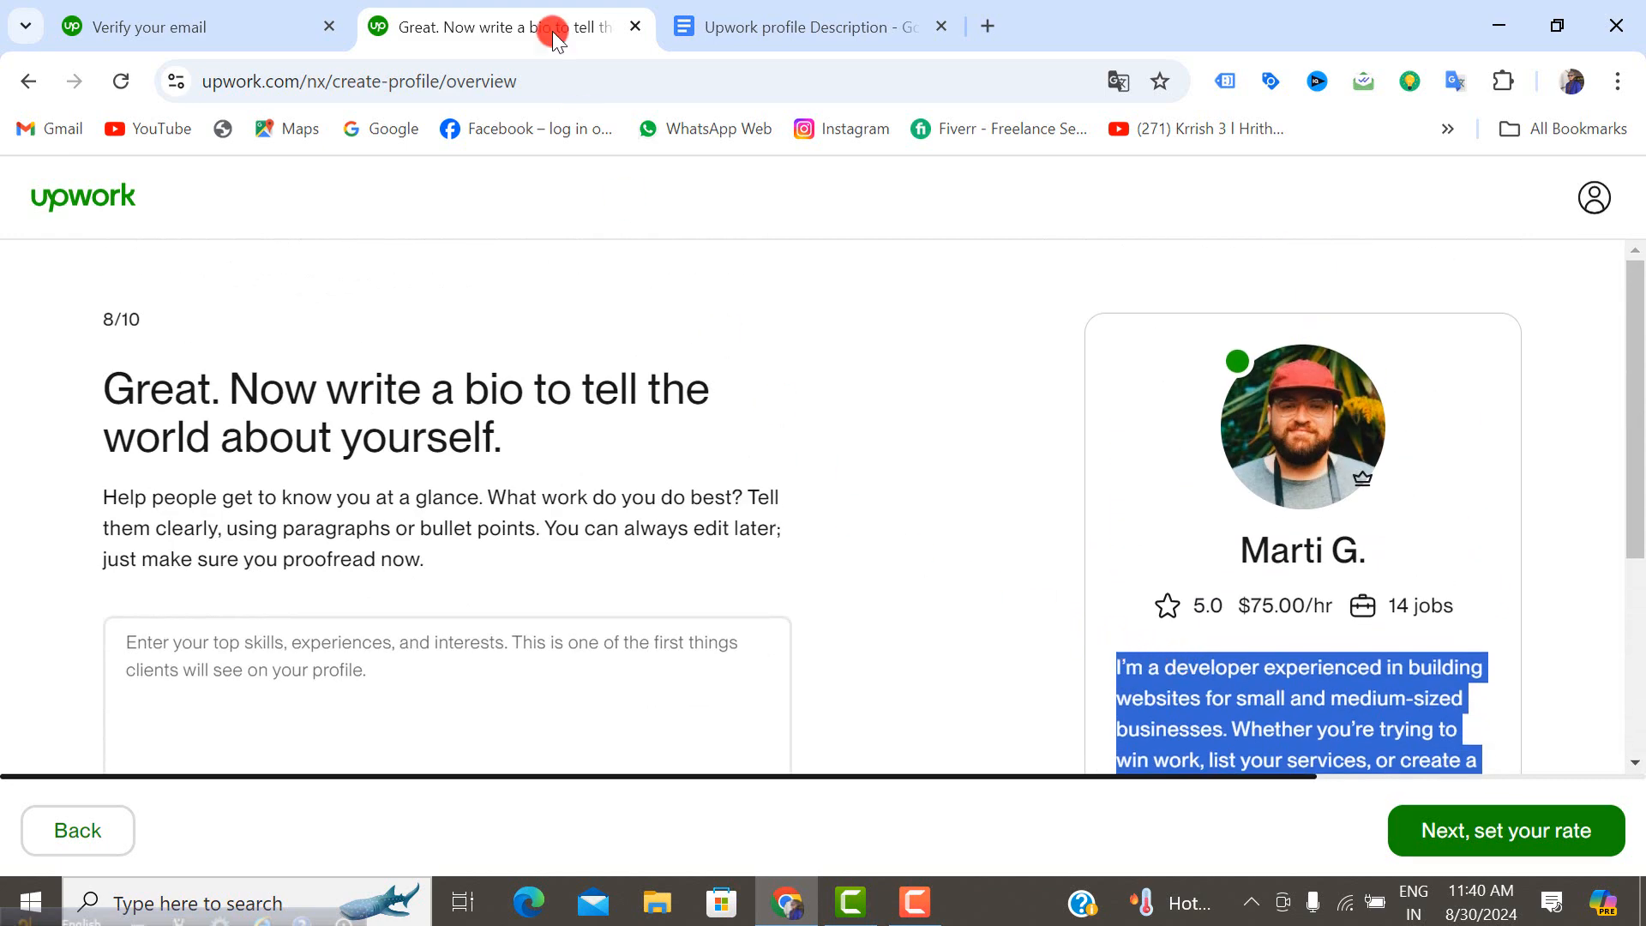
click(782, 21)
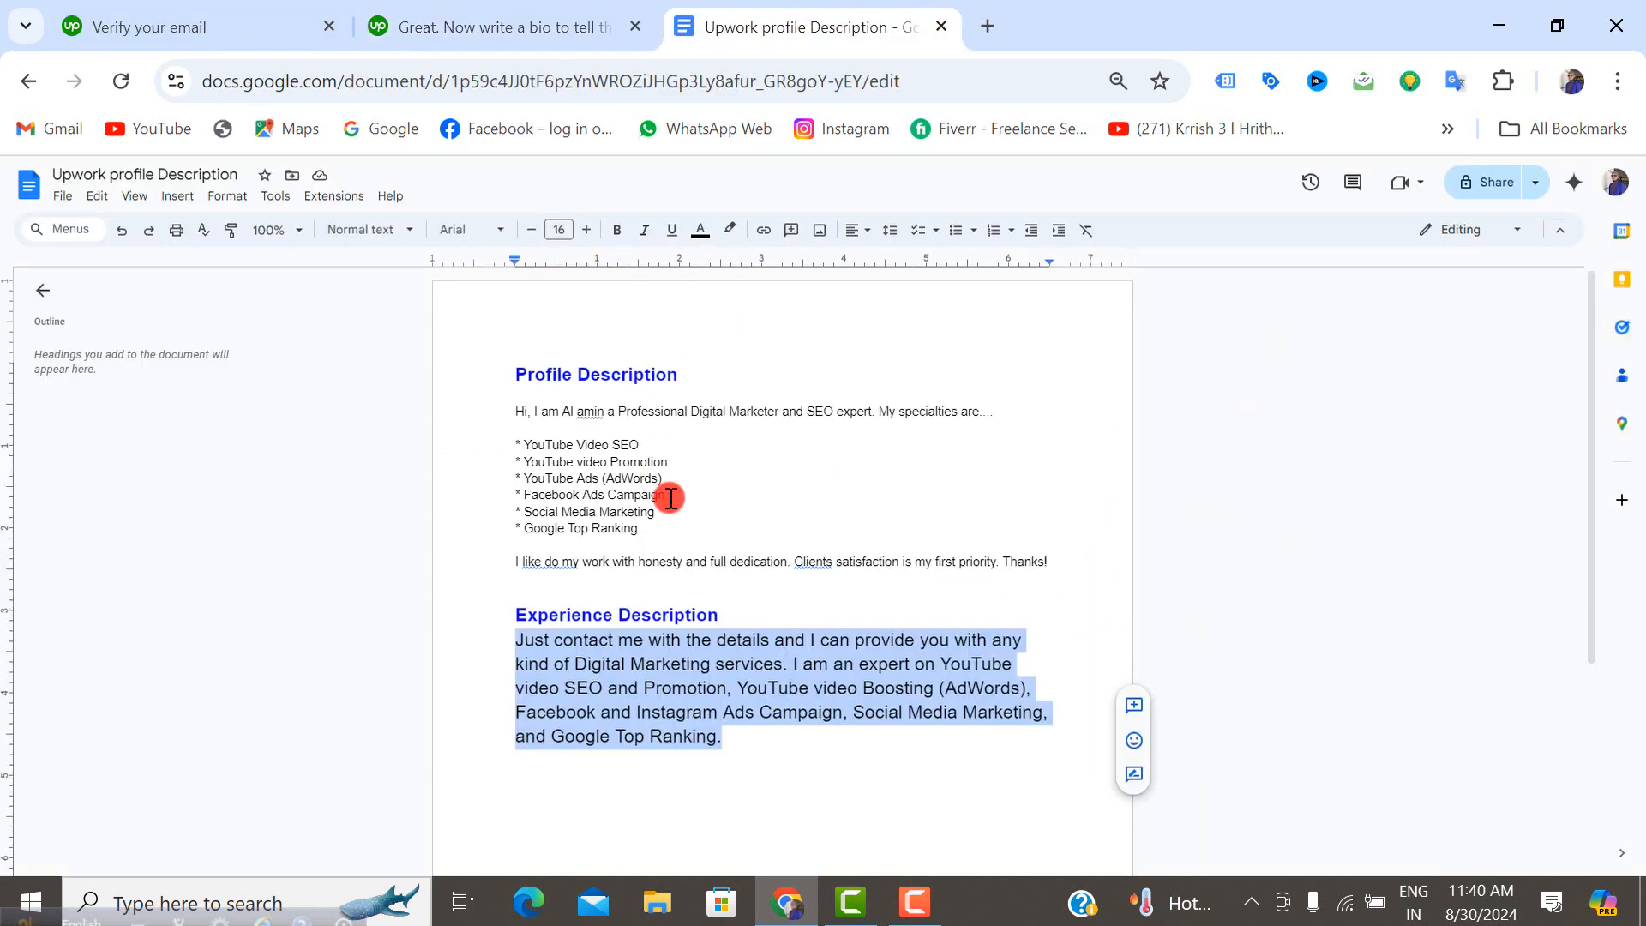
drag(675, 523, 503, 411)
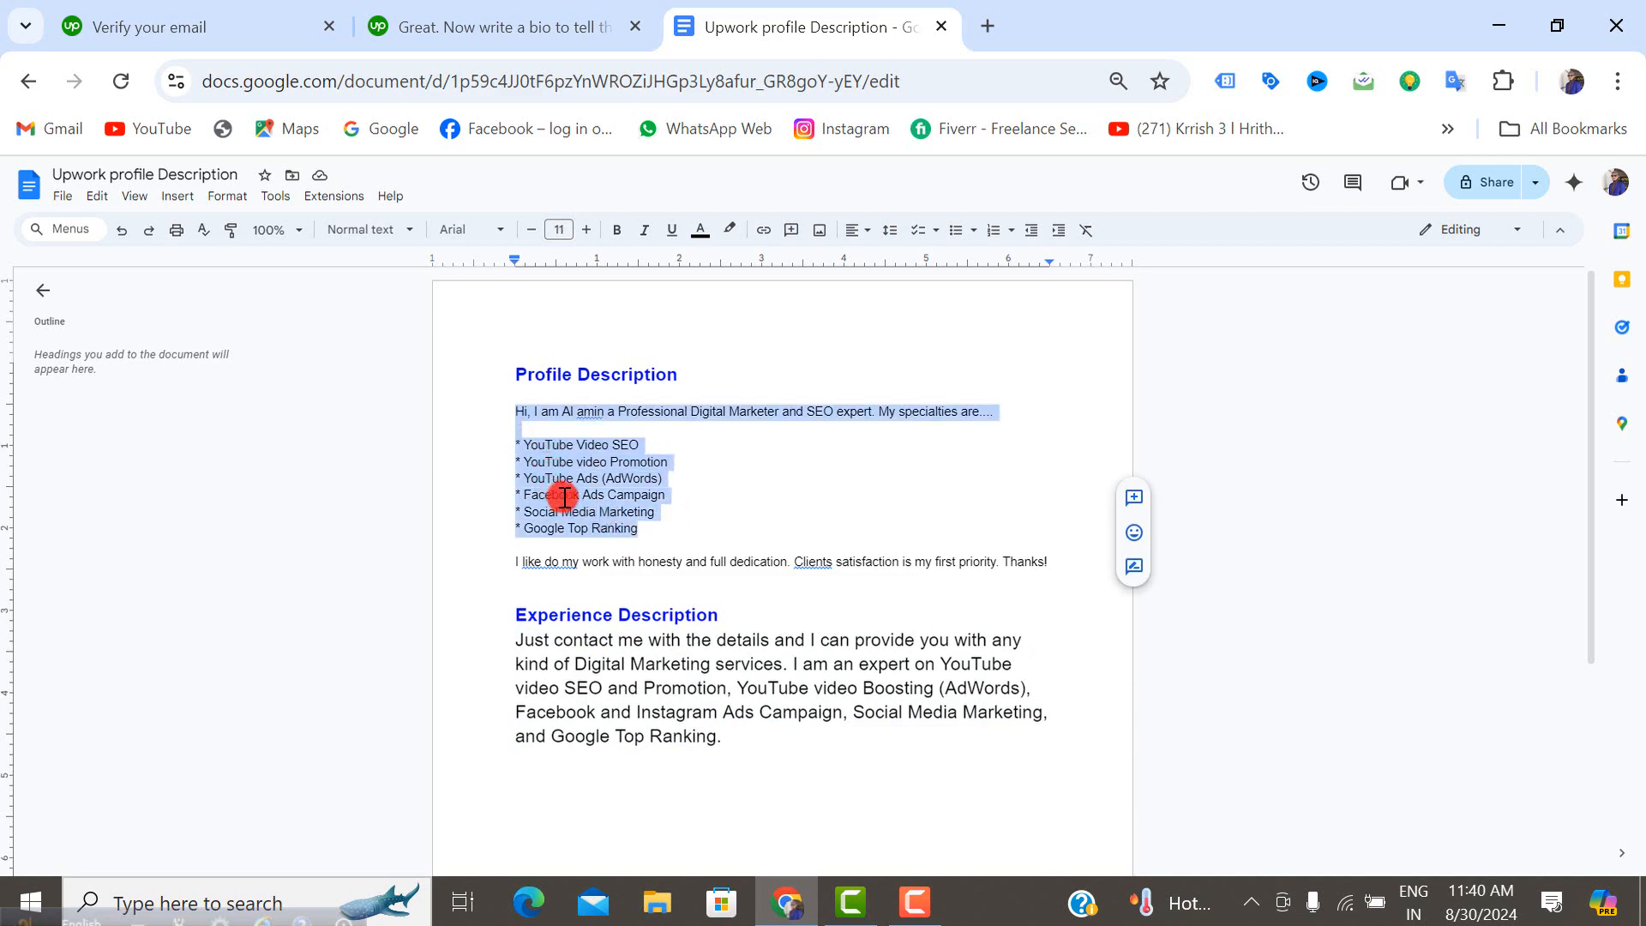
click(533, 26)
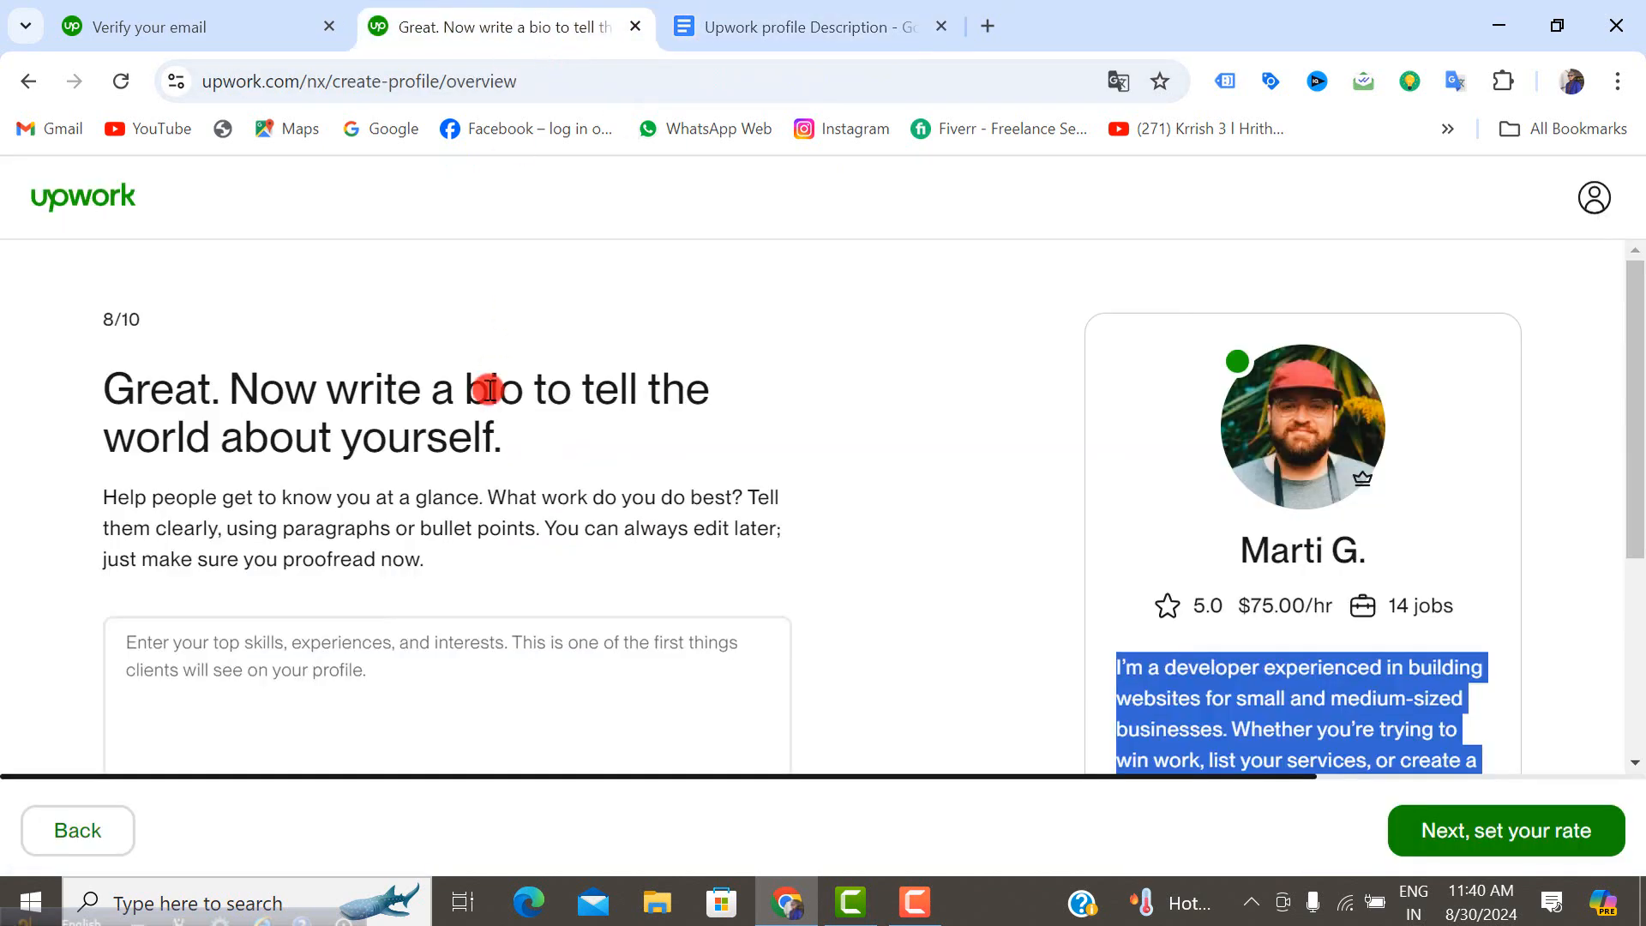
- Paste the digital marketing and SEO intro with specialties list into the bio and continue to the rate step
click(150, 643)
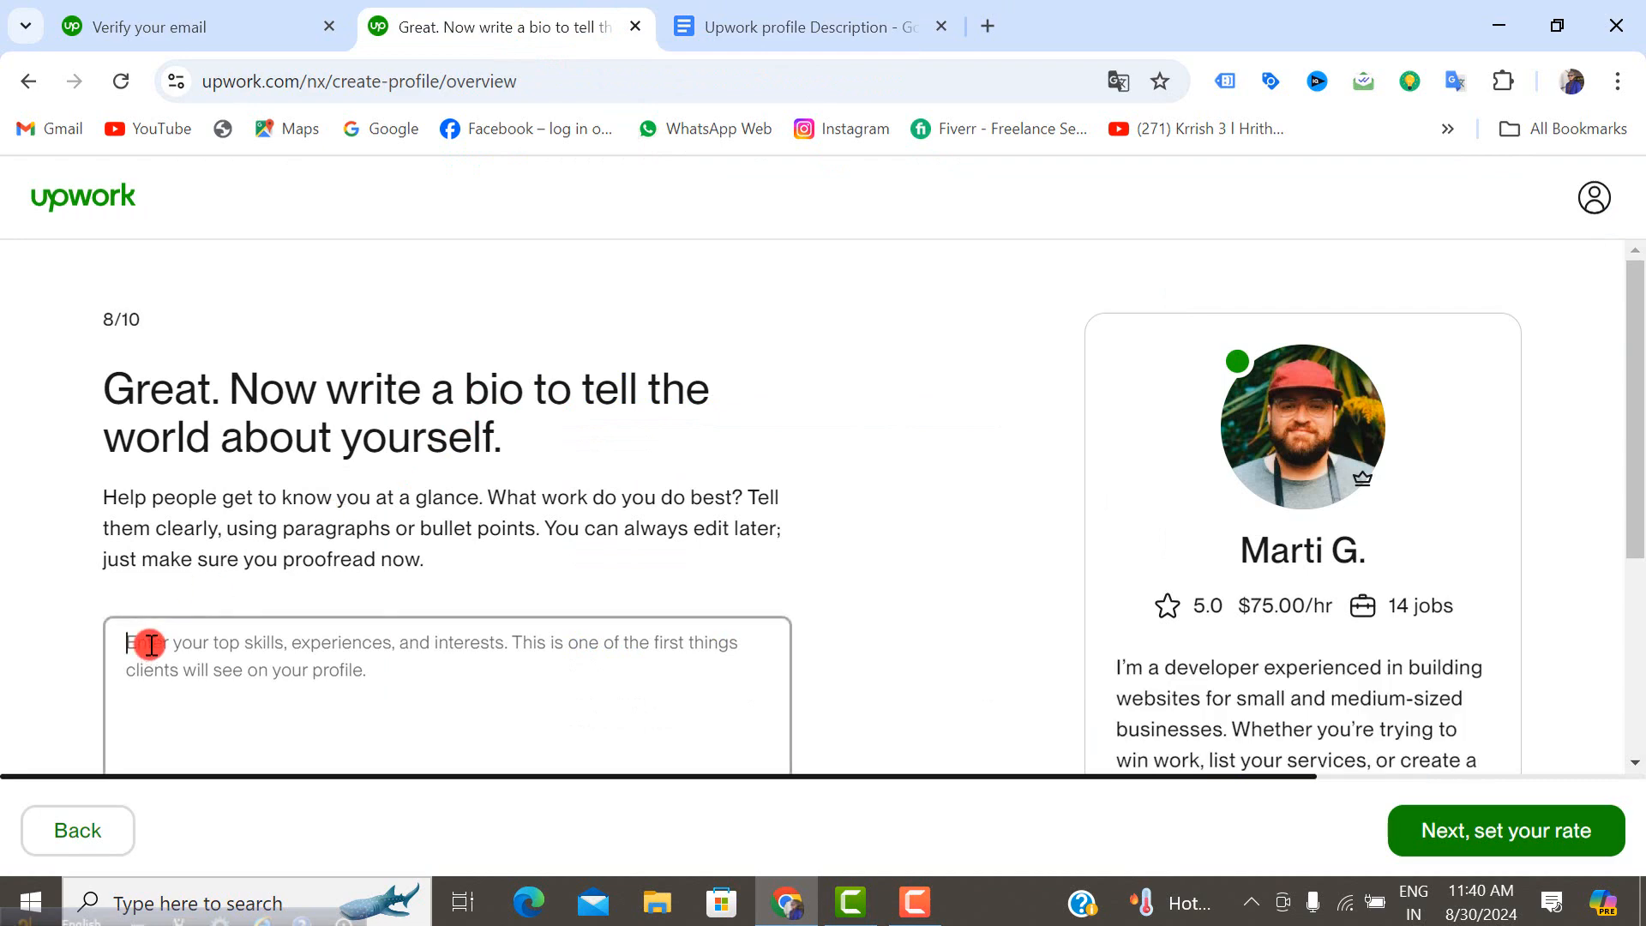
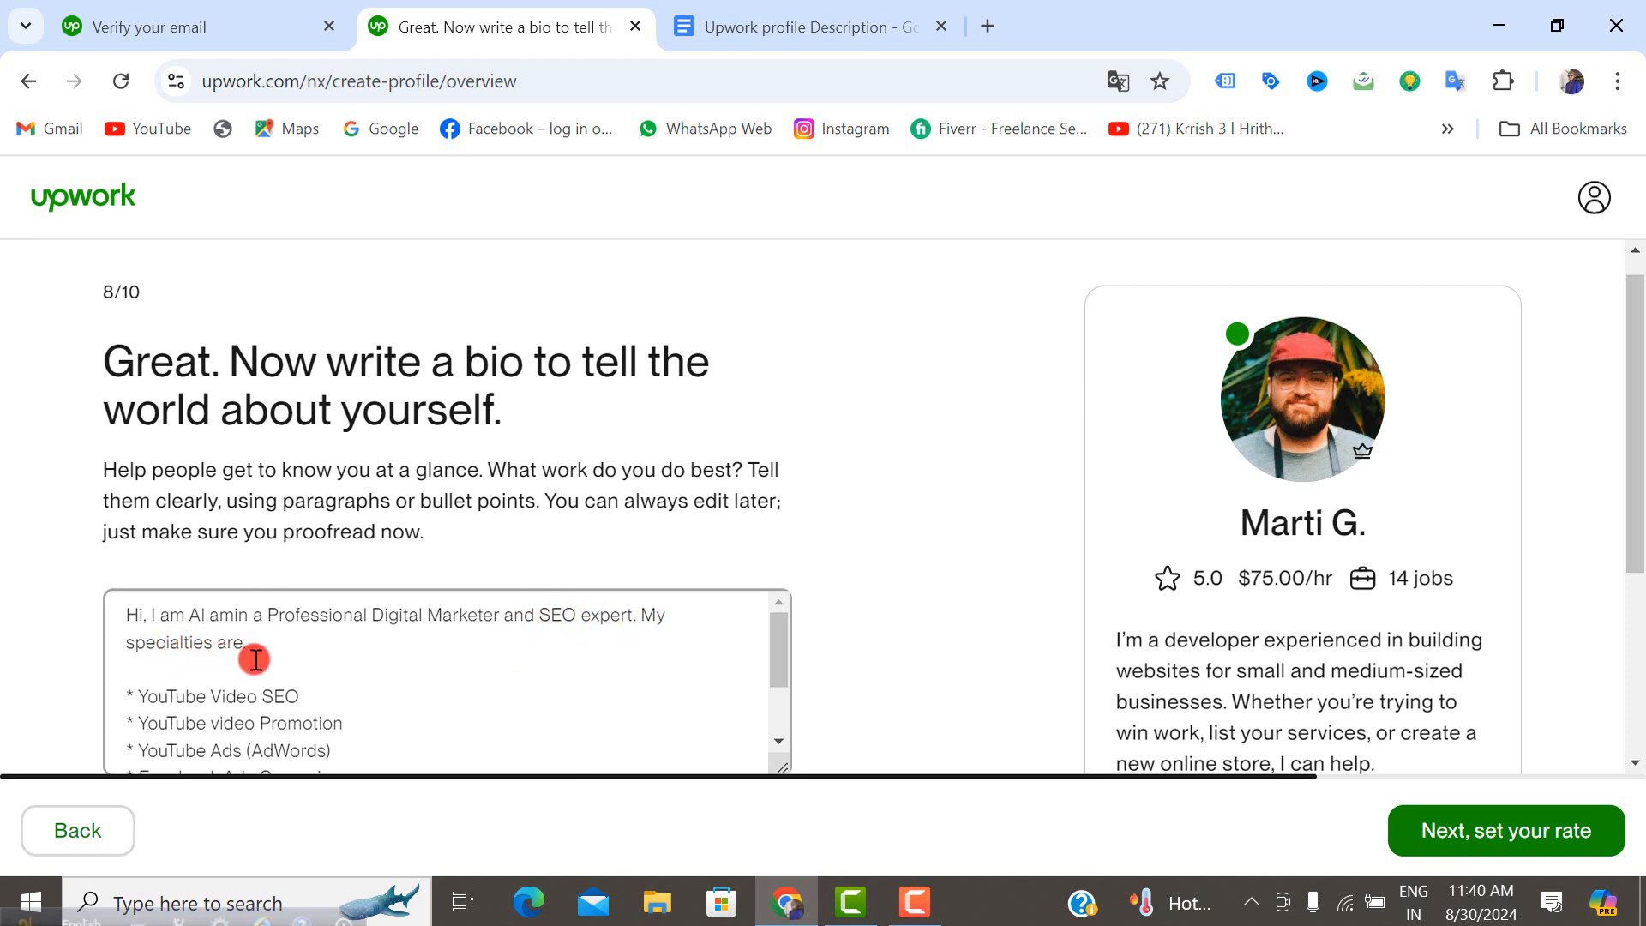
scroll(243, 673, down, 2)
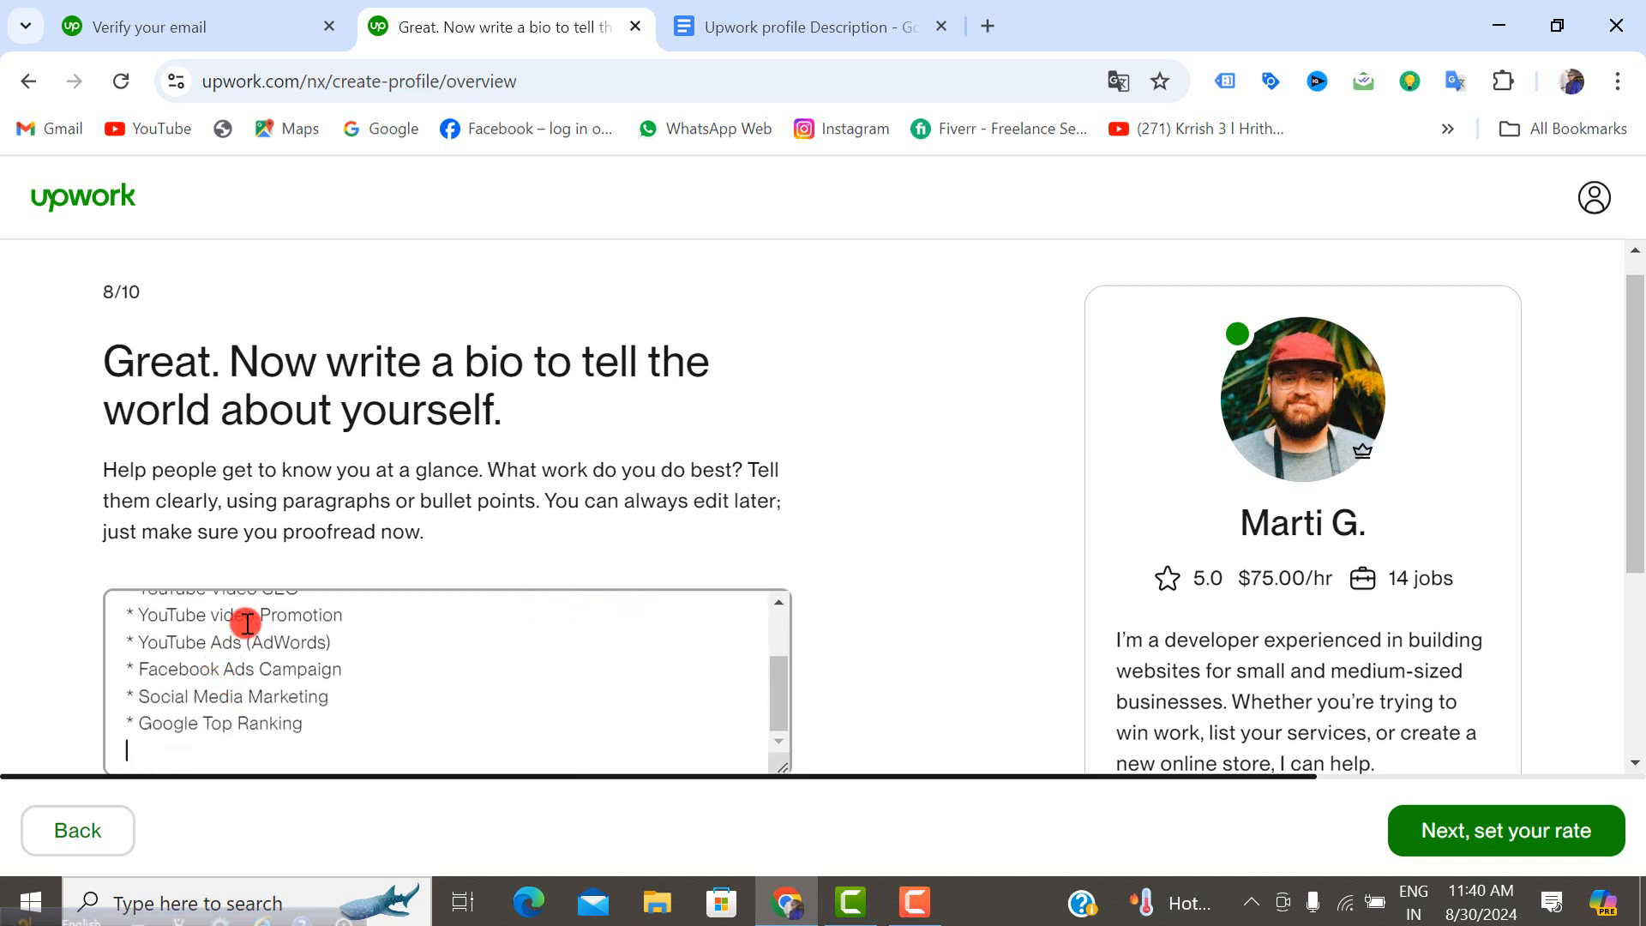
scroll(231, 676, up, 3)
scroll(214, 660, down, 3)
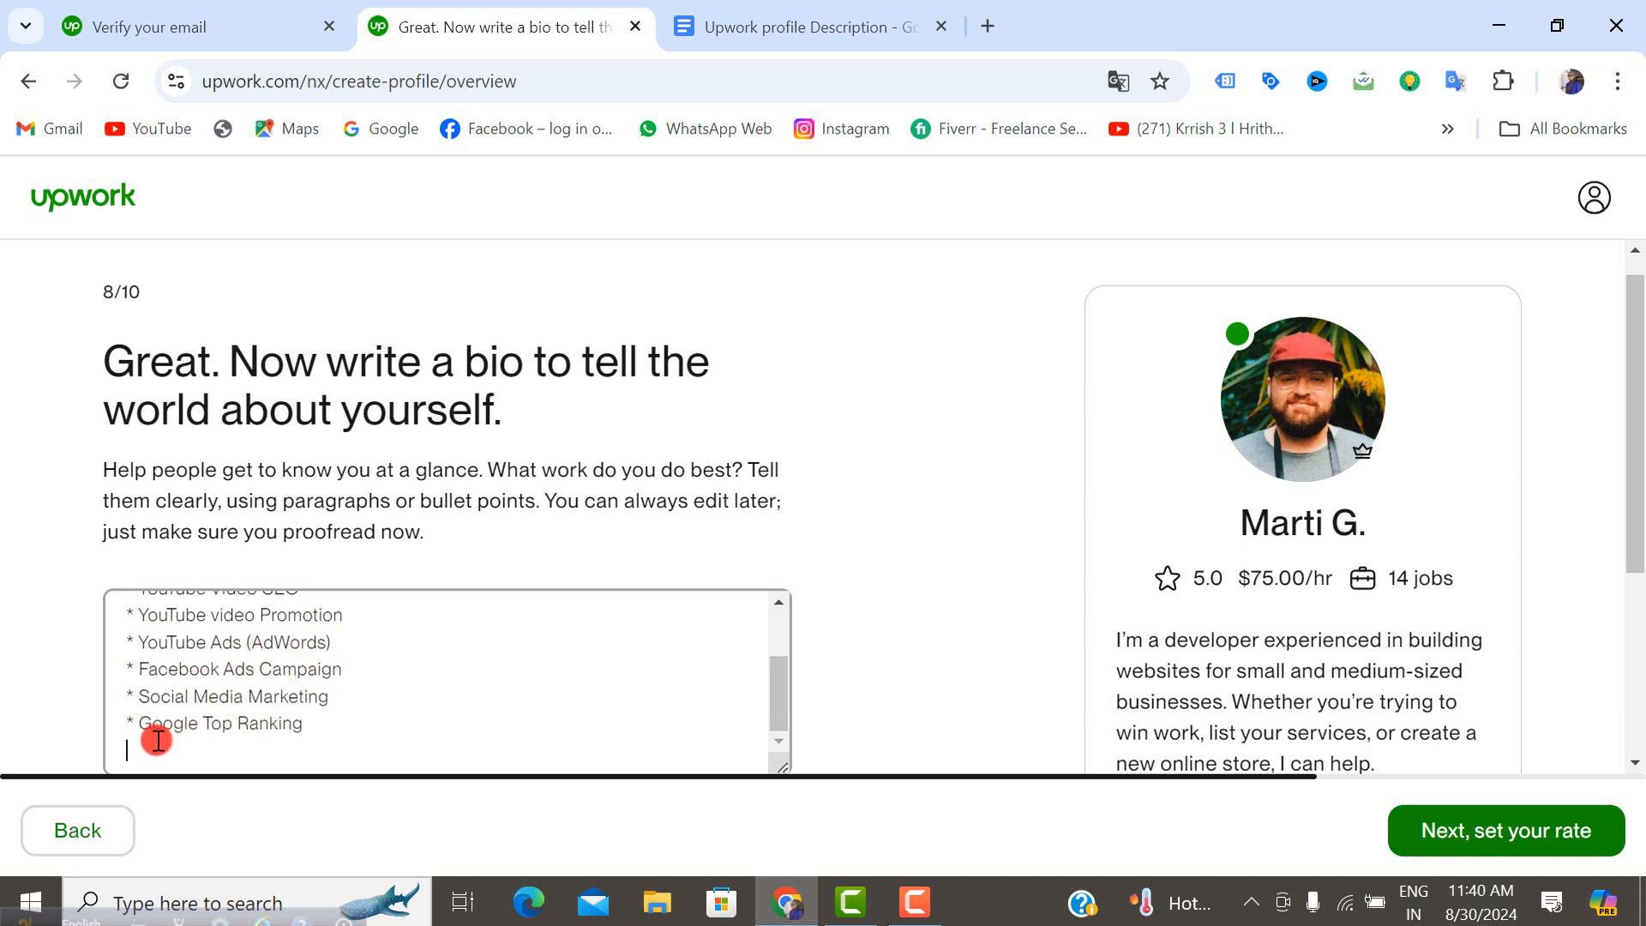
scroll(232, 719, down, 3)
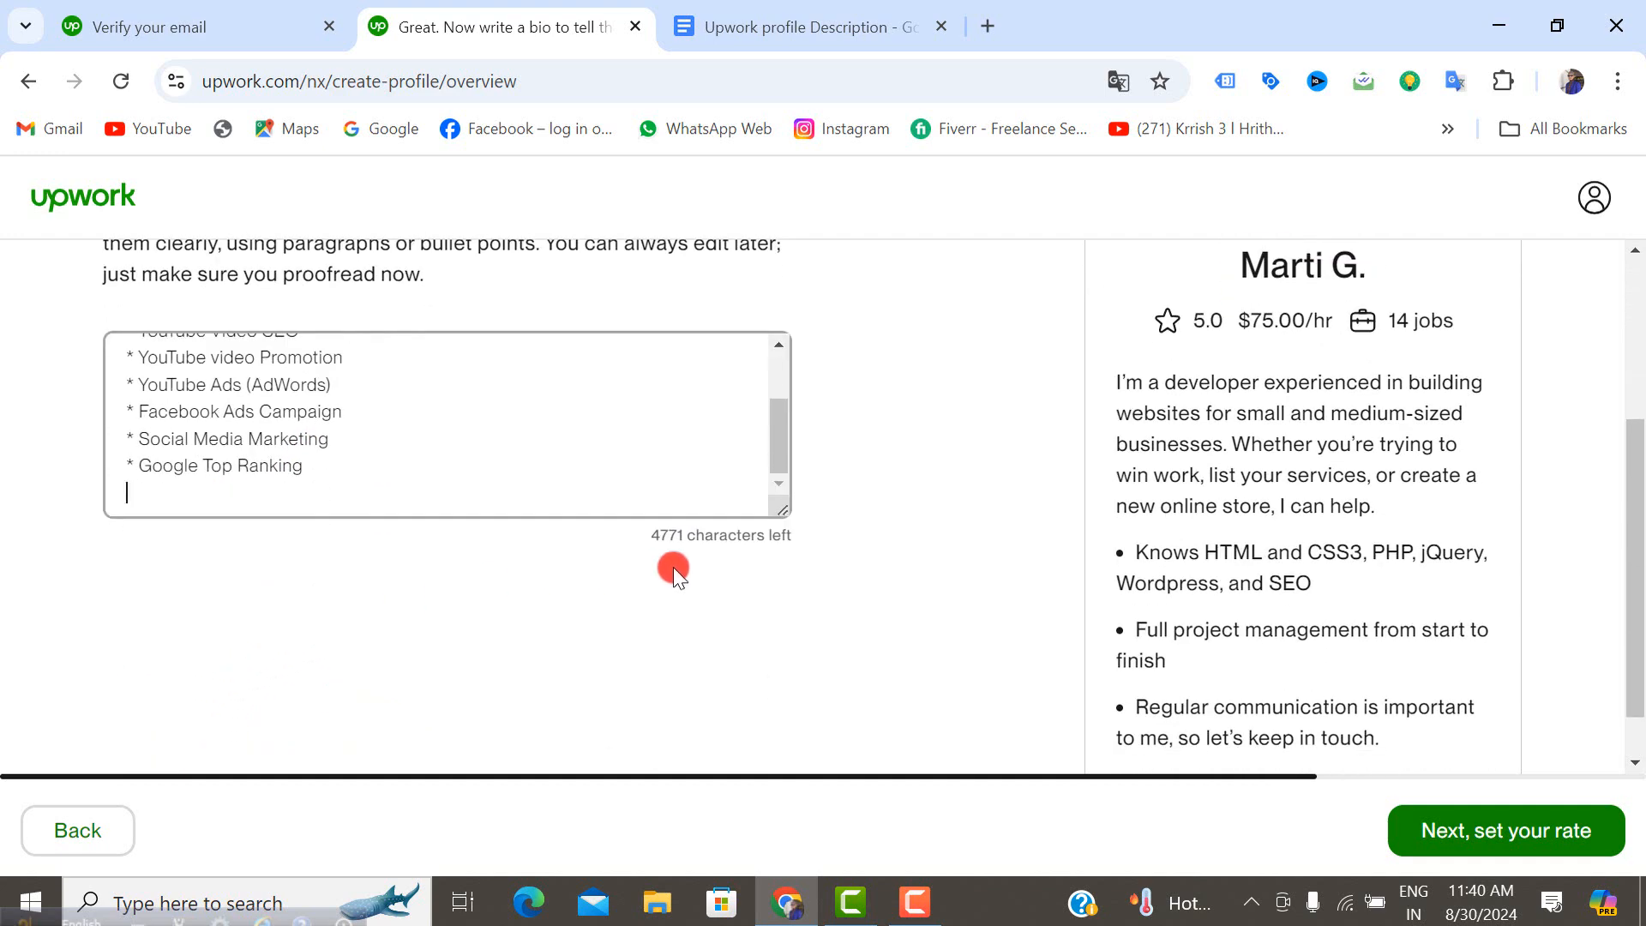
scroll(717, 574, up, 3)
scroll(401, 730, up, 2)
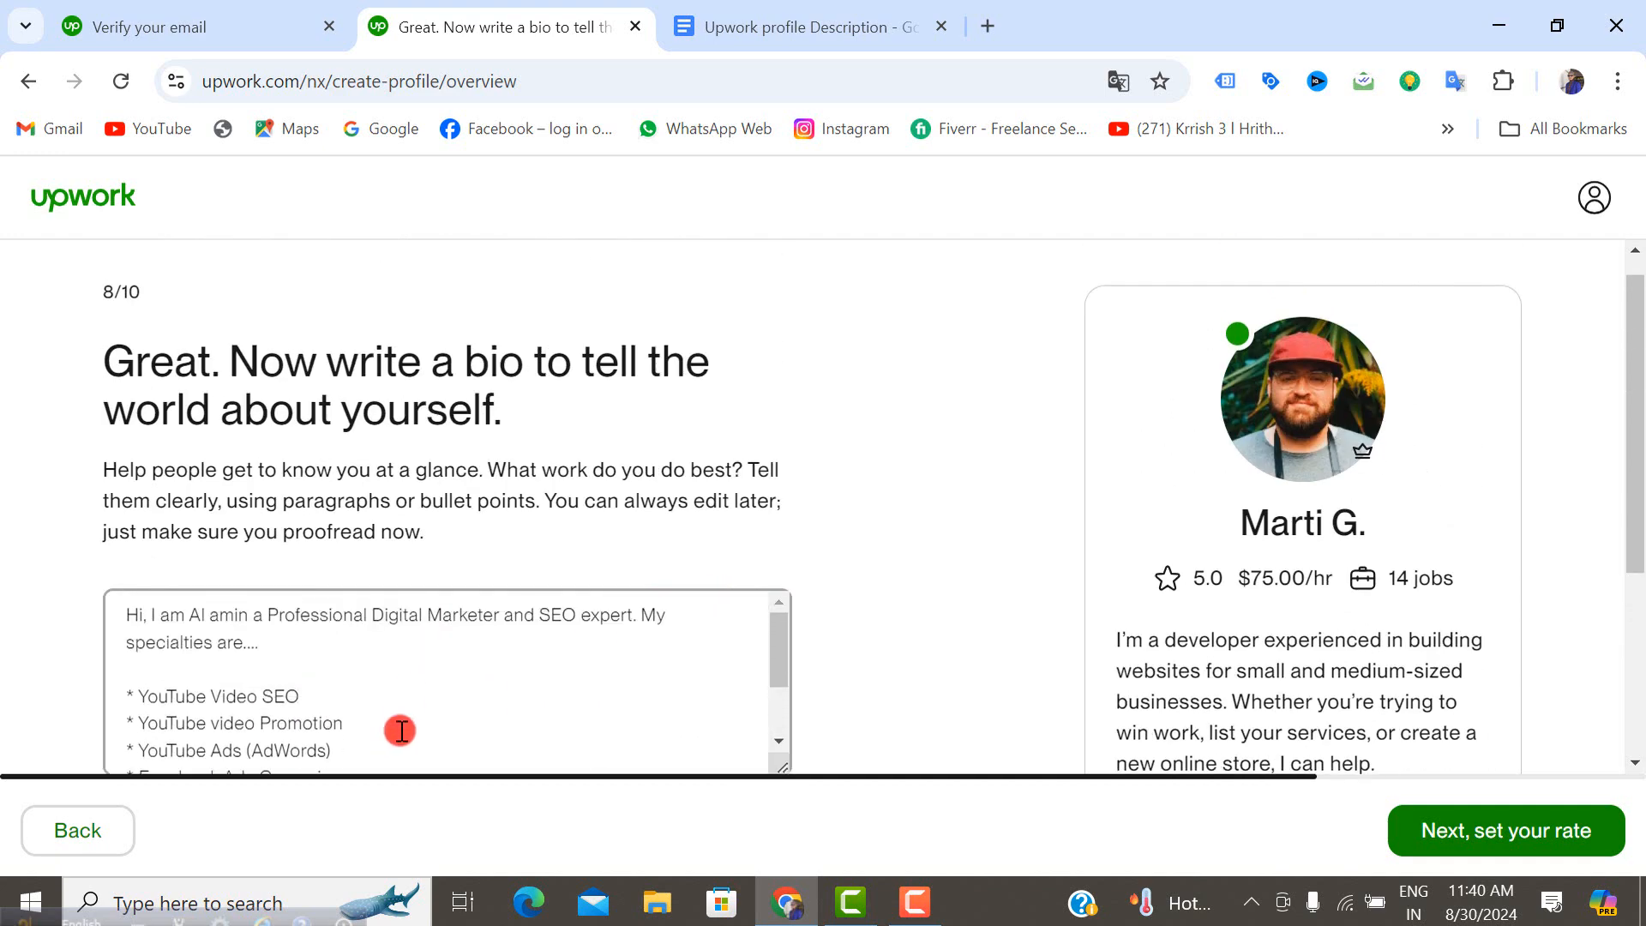
scroll(434, 717, down, 2)
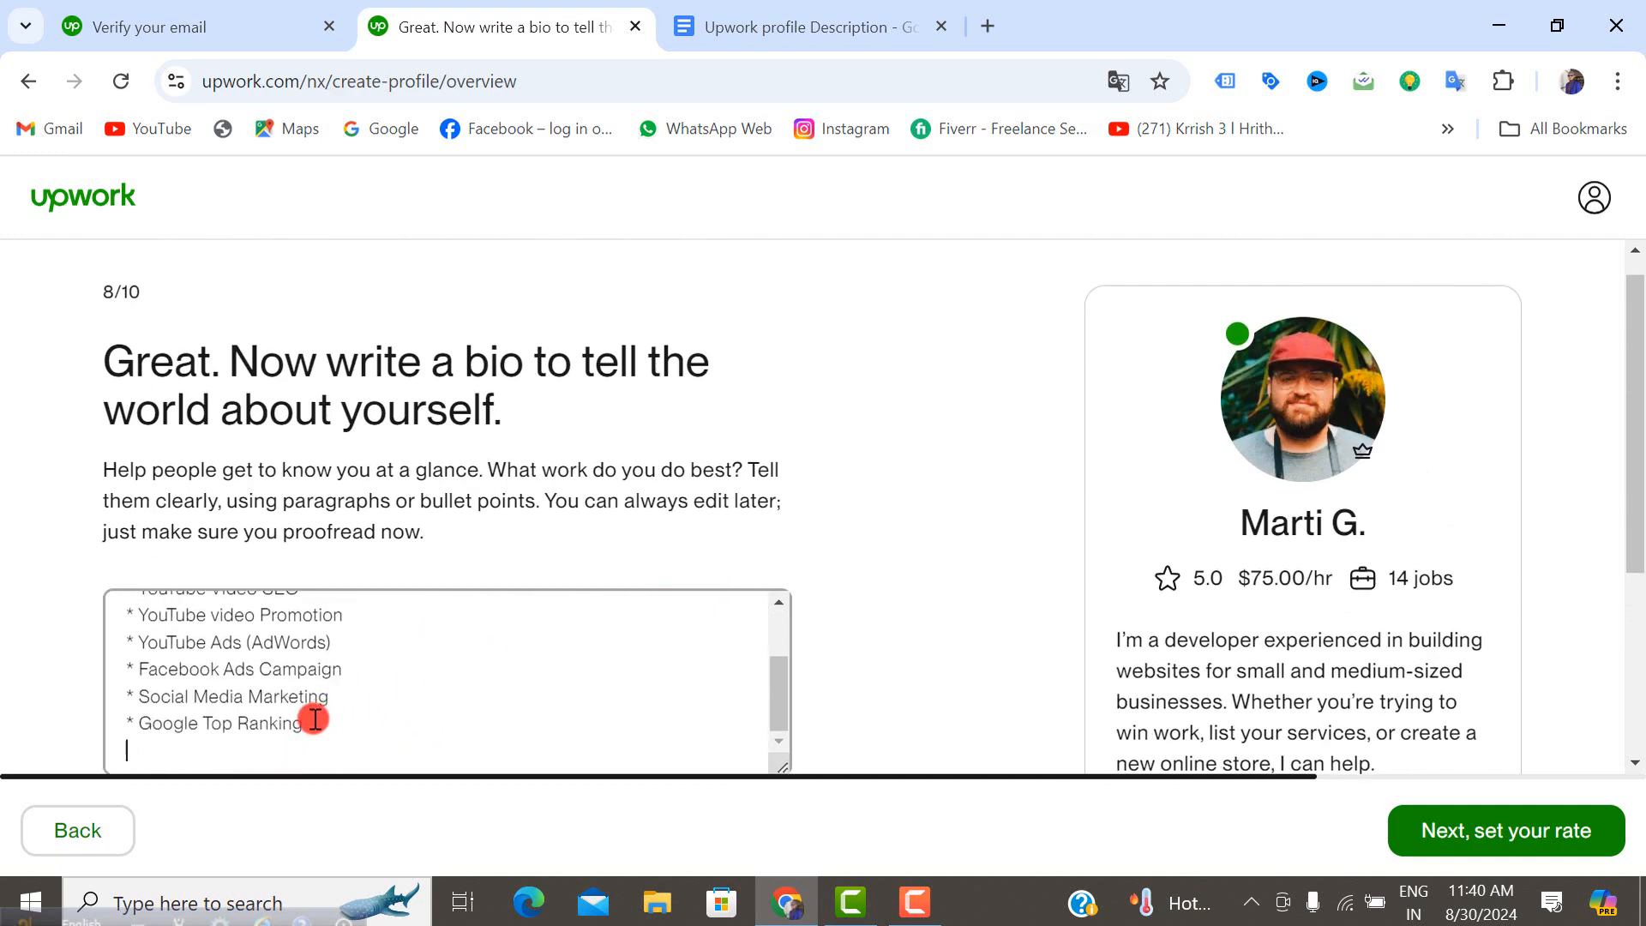
scroll(576, 712, up, 3)
scroll(966, 588, down, 3)
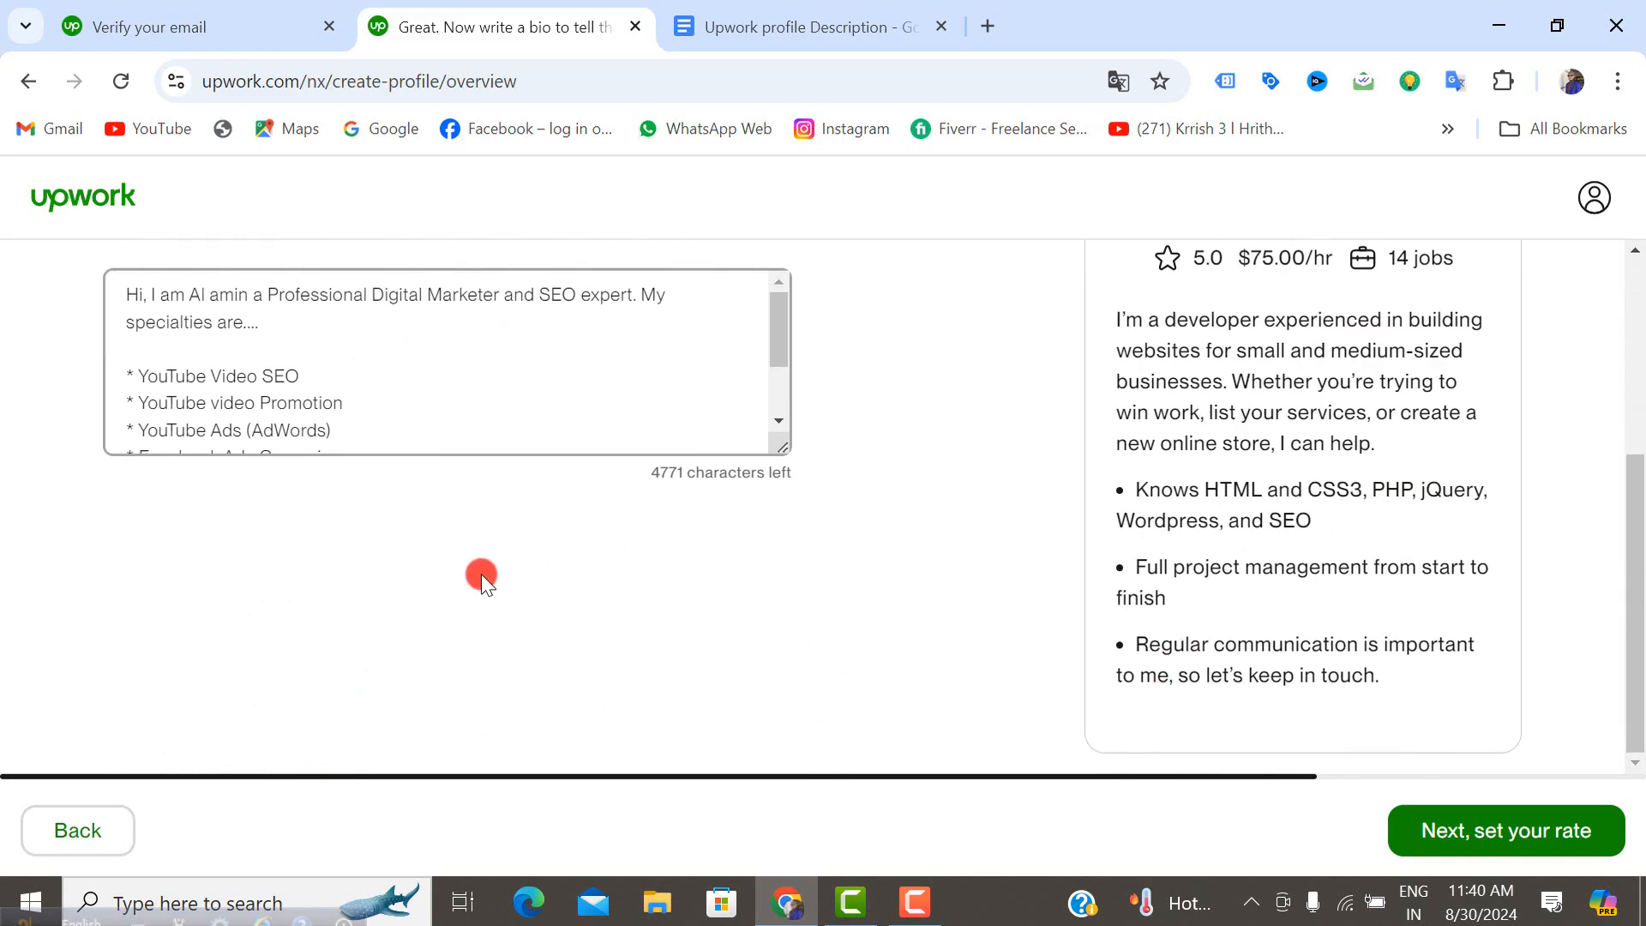
scroll(481, 580, up, 4)
scroll(711, 562, down, 3)
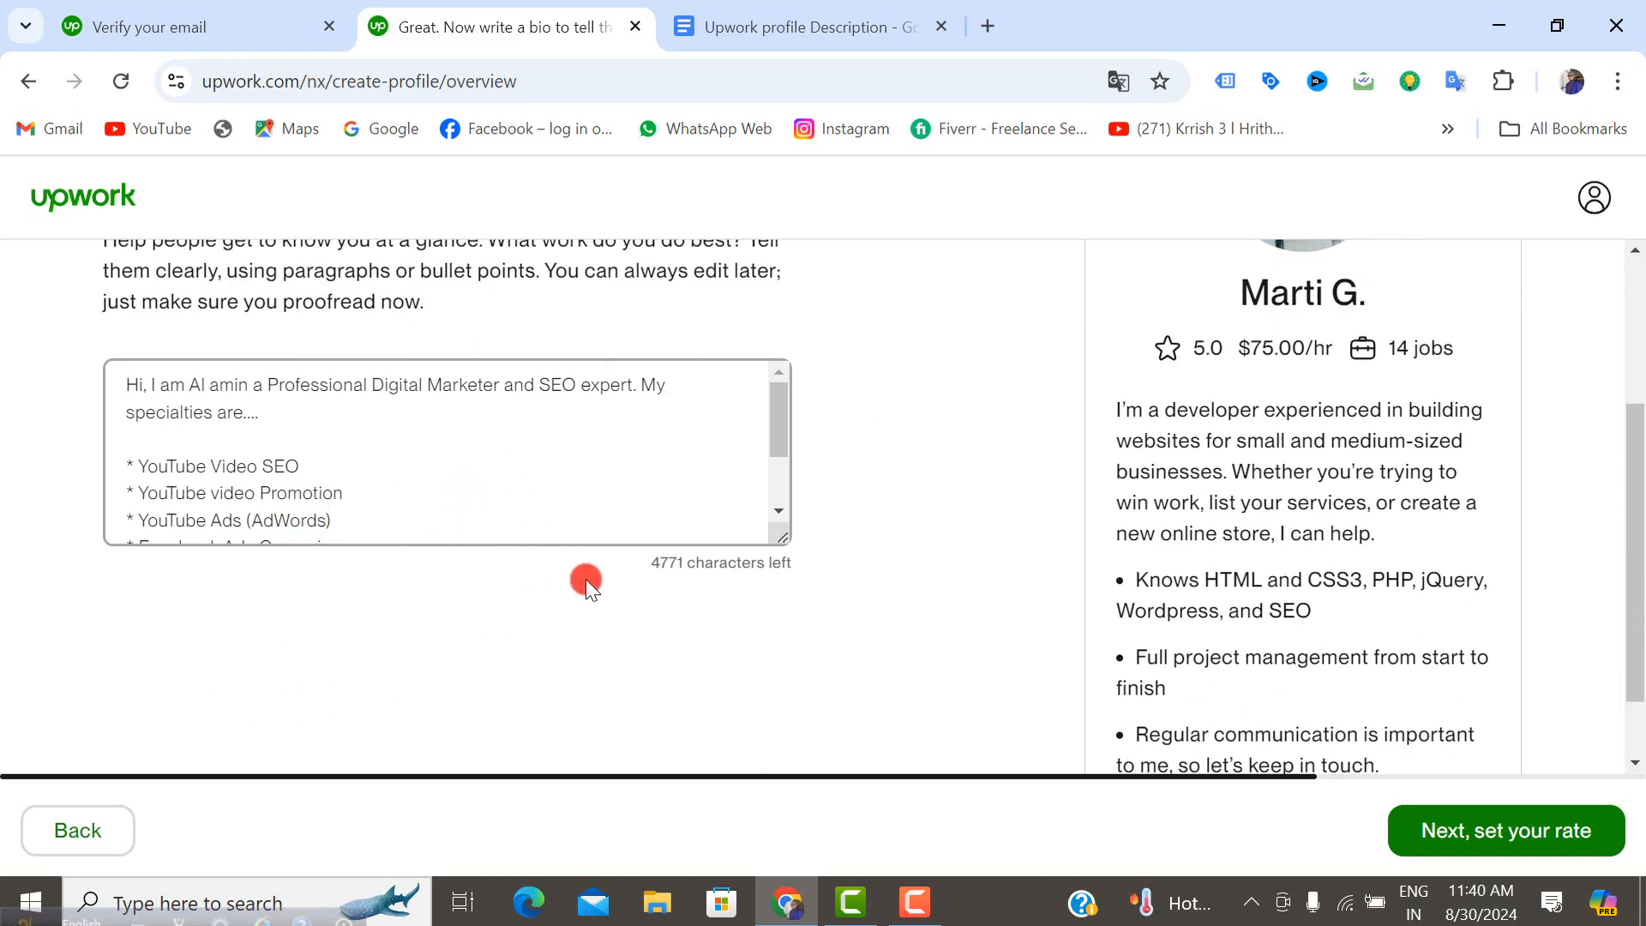
scroll(447, 561, up, 3)
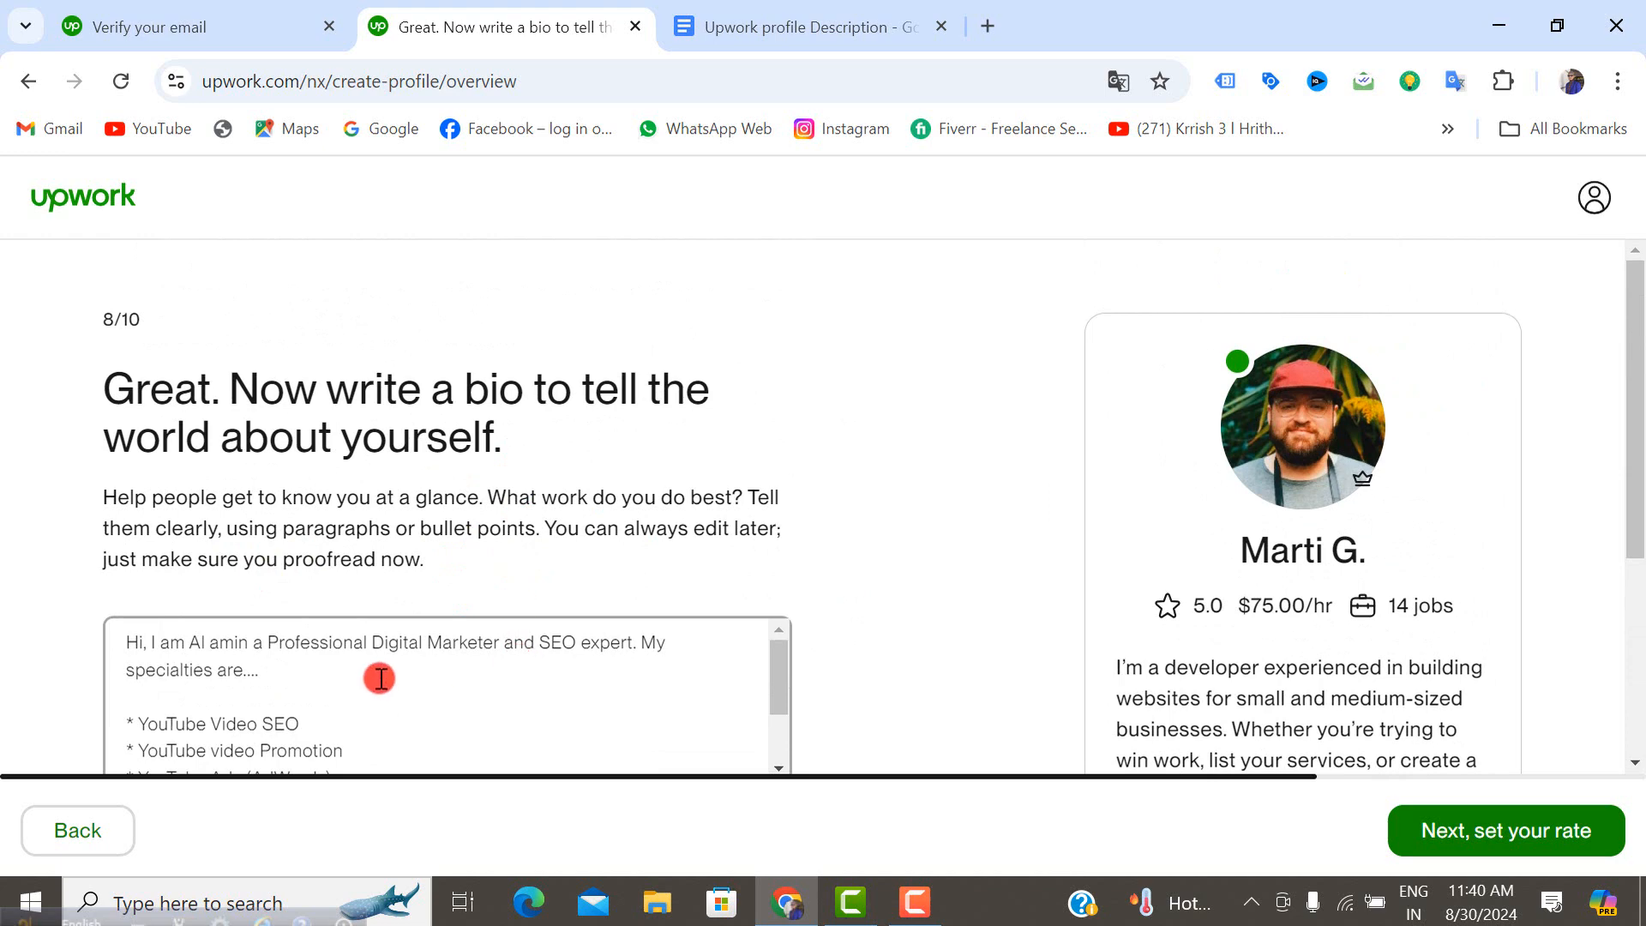
click(1487, 835)
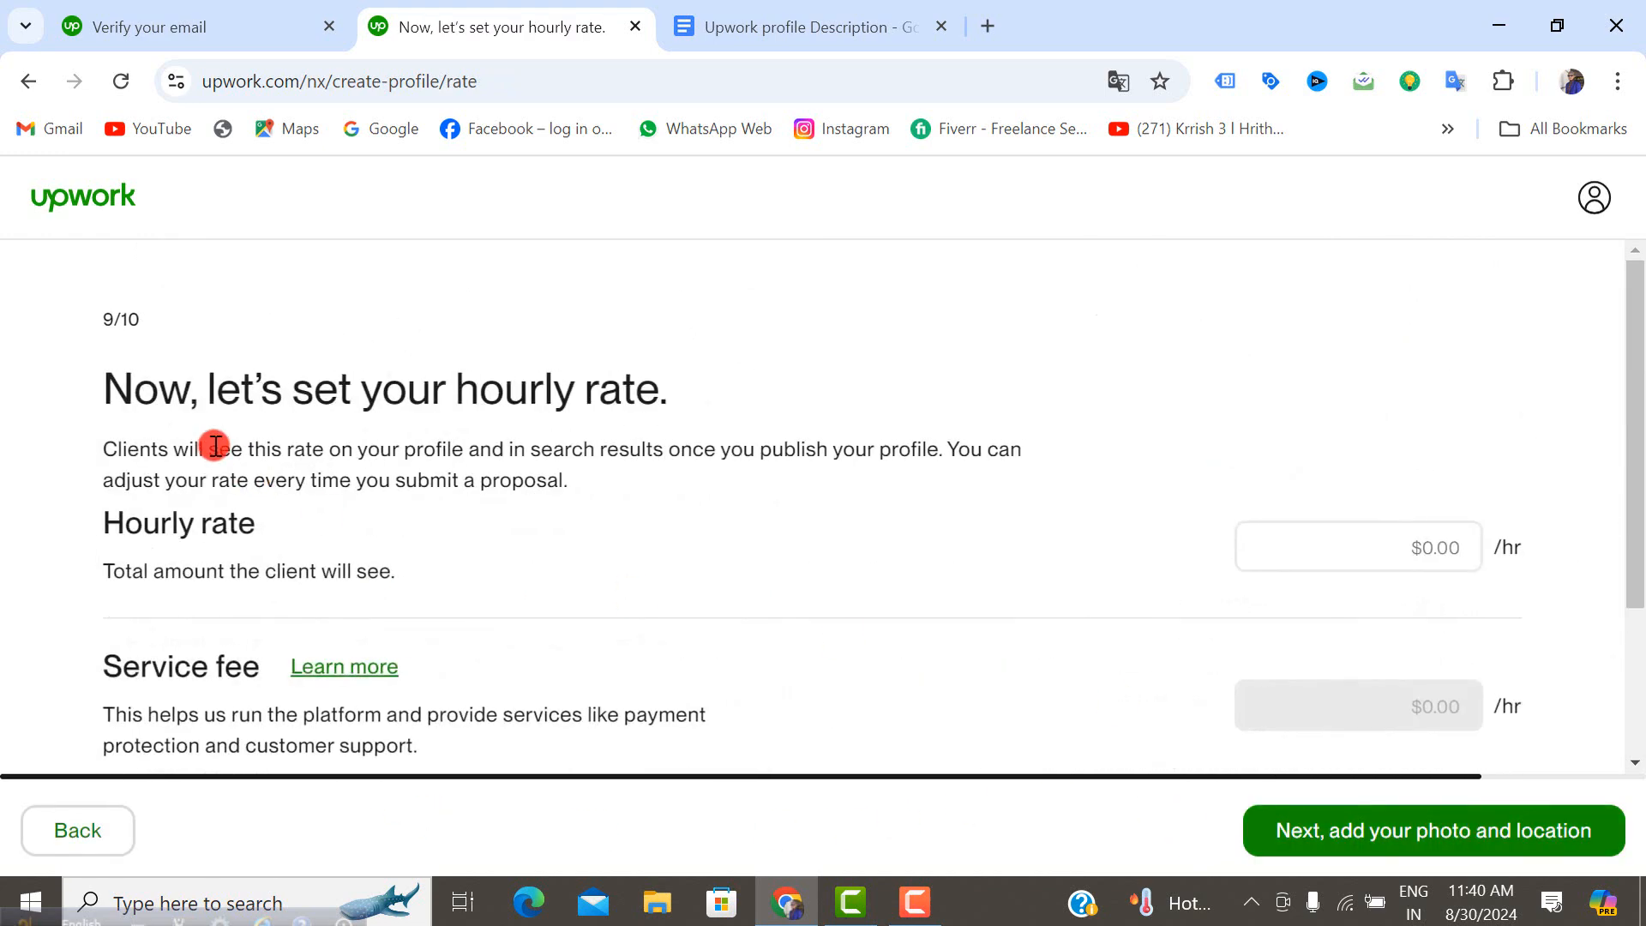
scroll(214, 454, down, 2)
scroll(141, 437, up, 2)
drag(703, 449, 44, 403)
drag(775, 393, 129, 388)
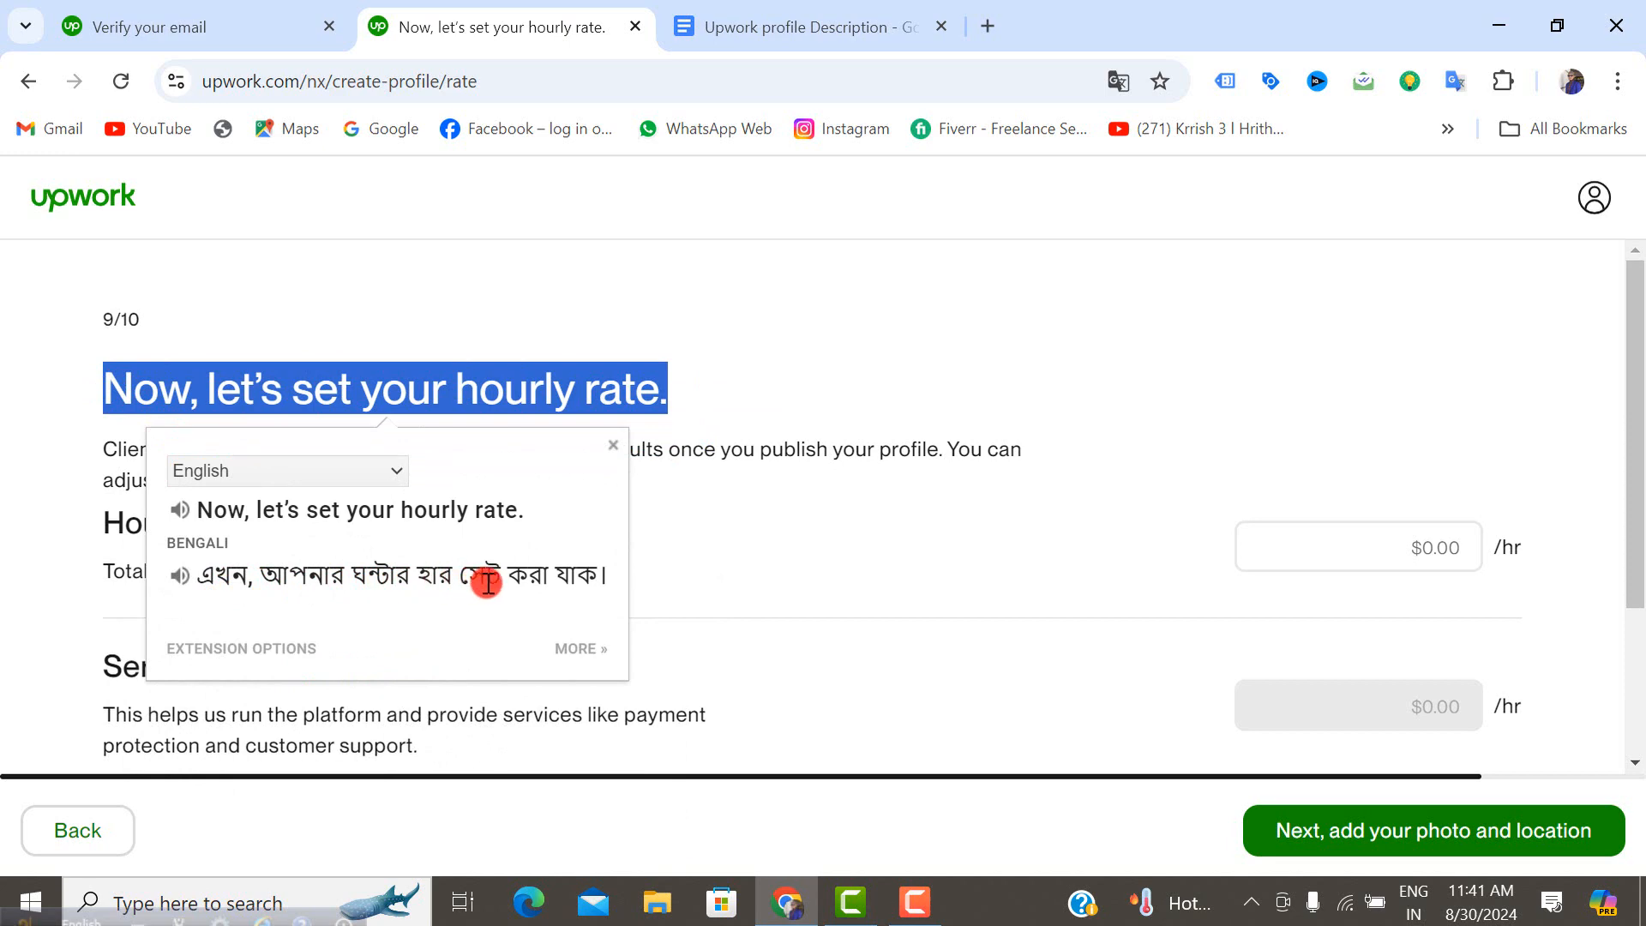
drag(1078, 464, 75, 440)
click(913, 485)
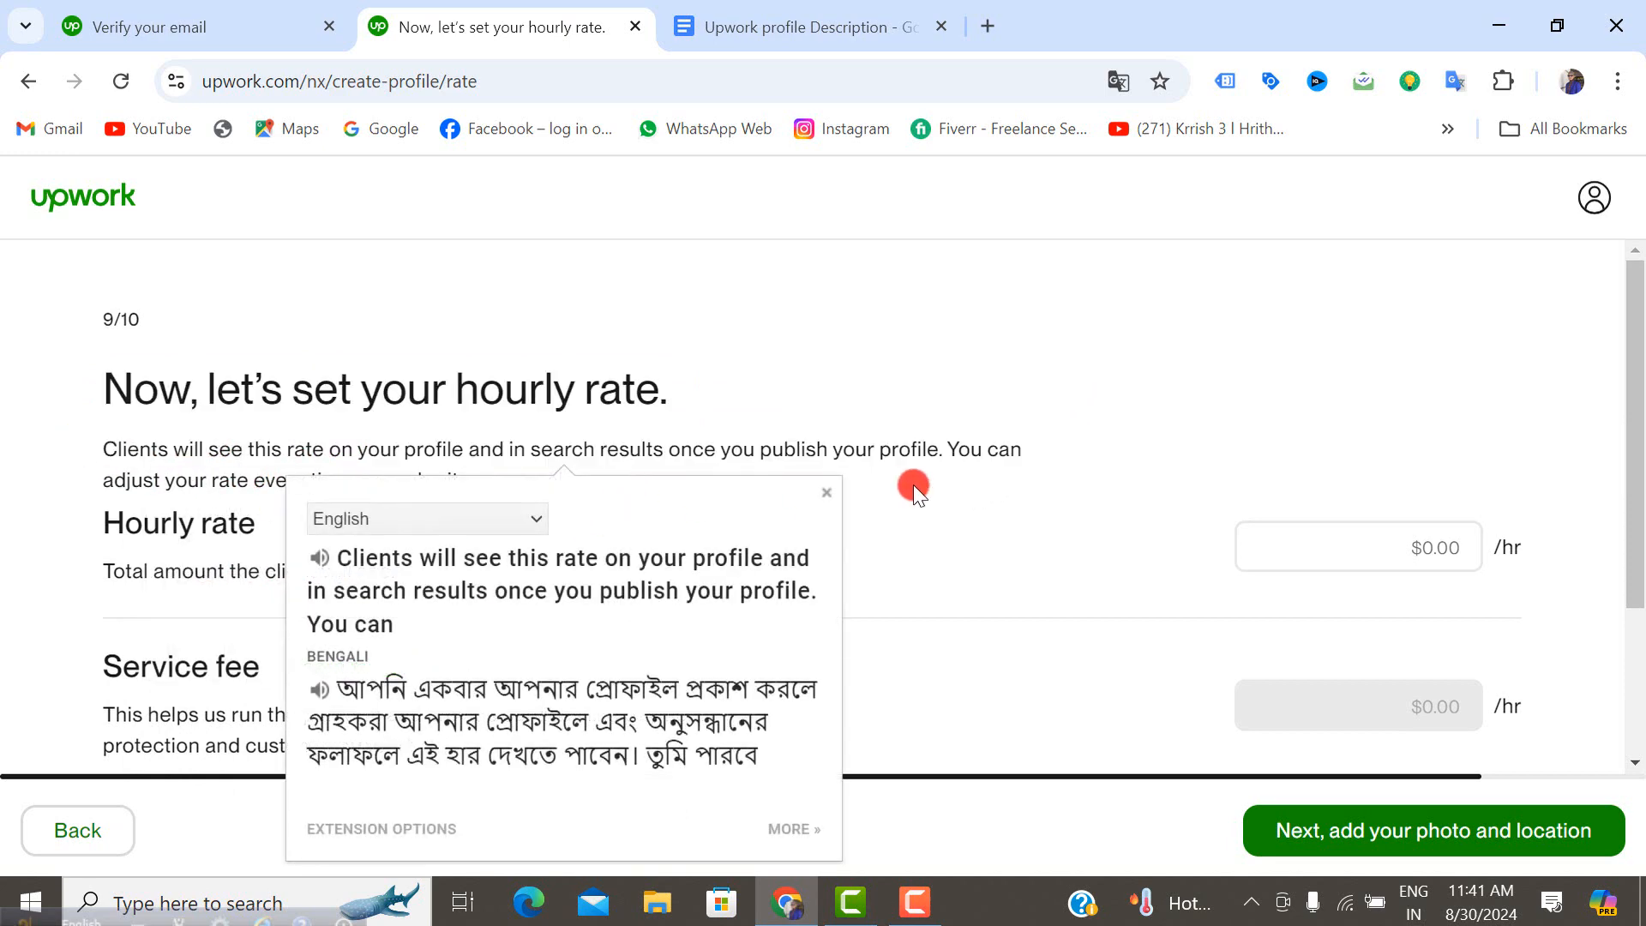
click(824, 496)
triple_click(515, 486)
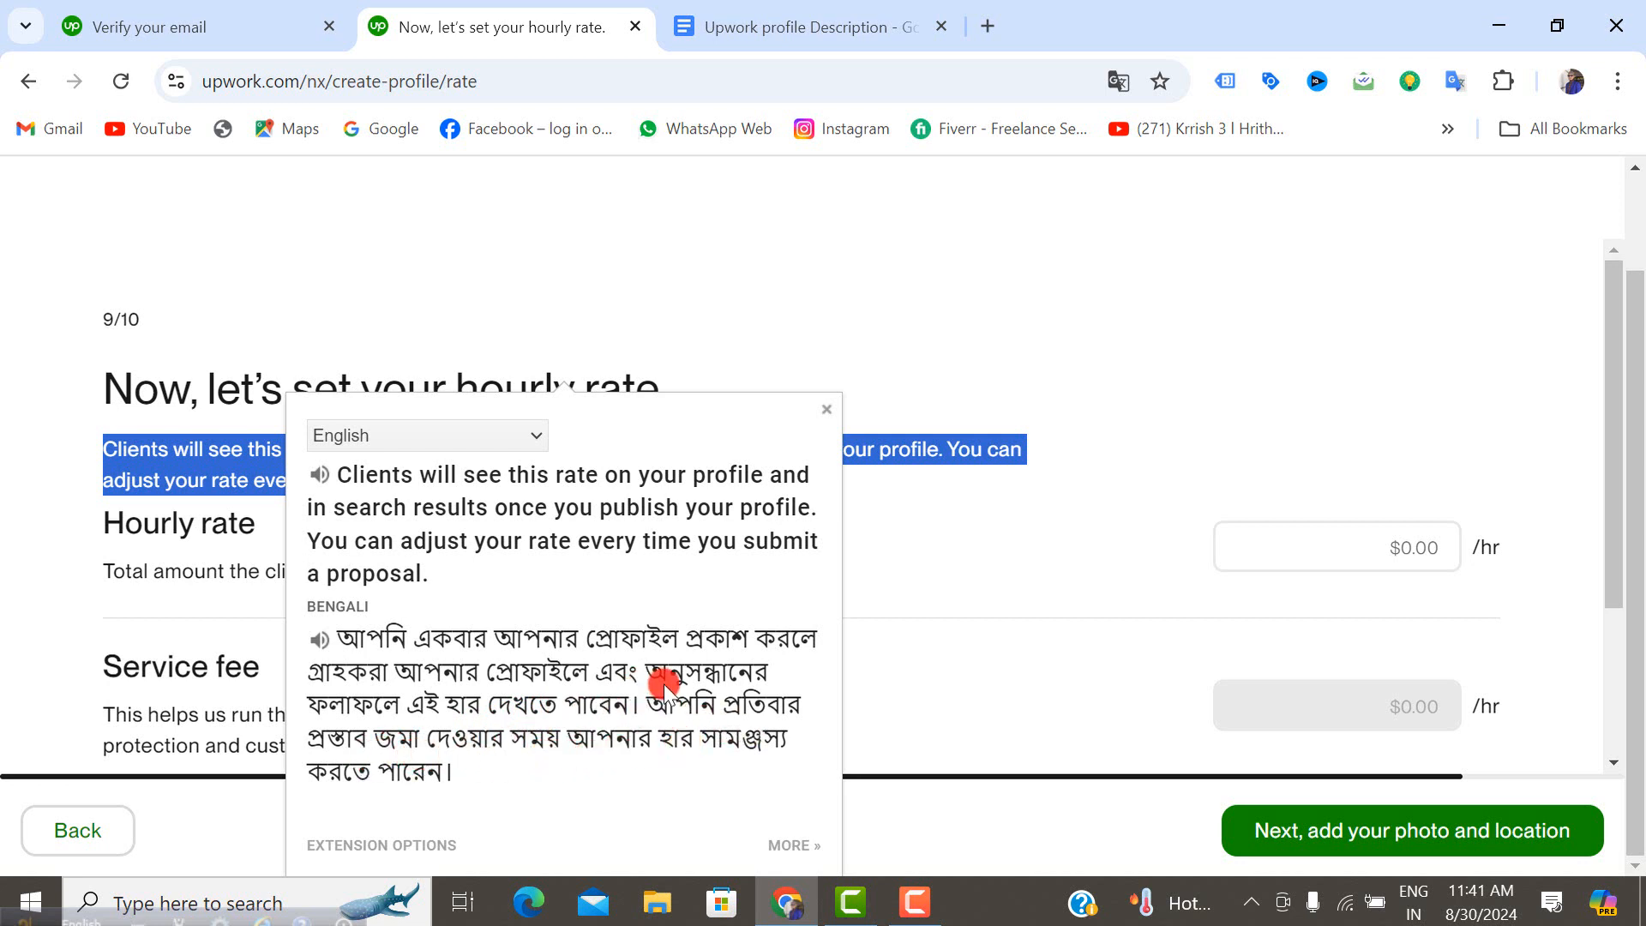
click(1216, 389)
scroll(1107, 490, down, 2)
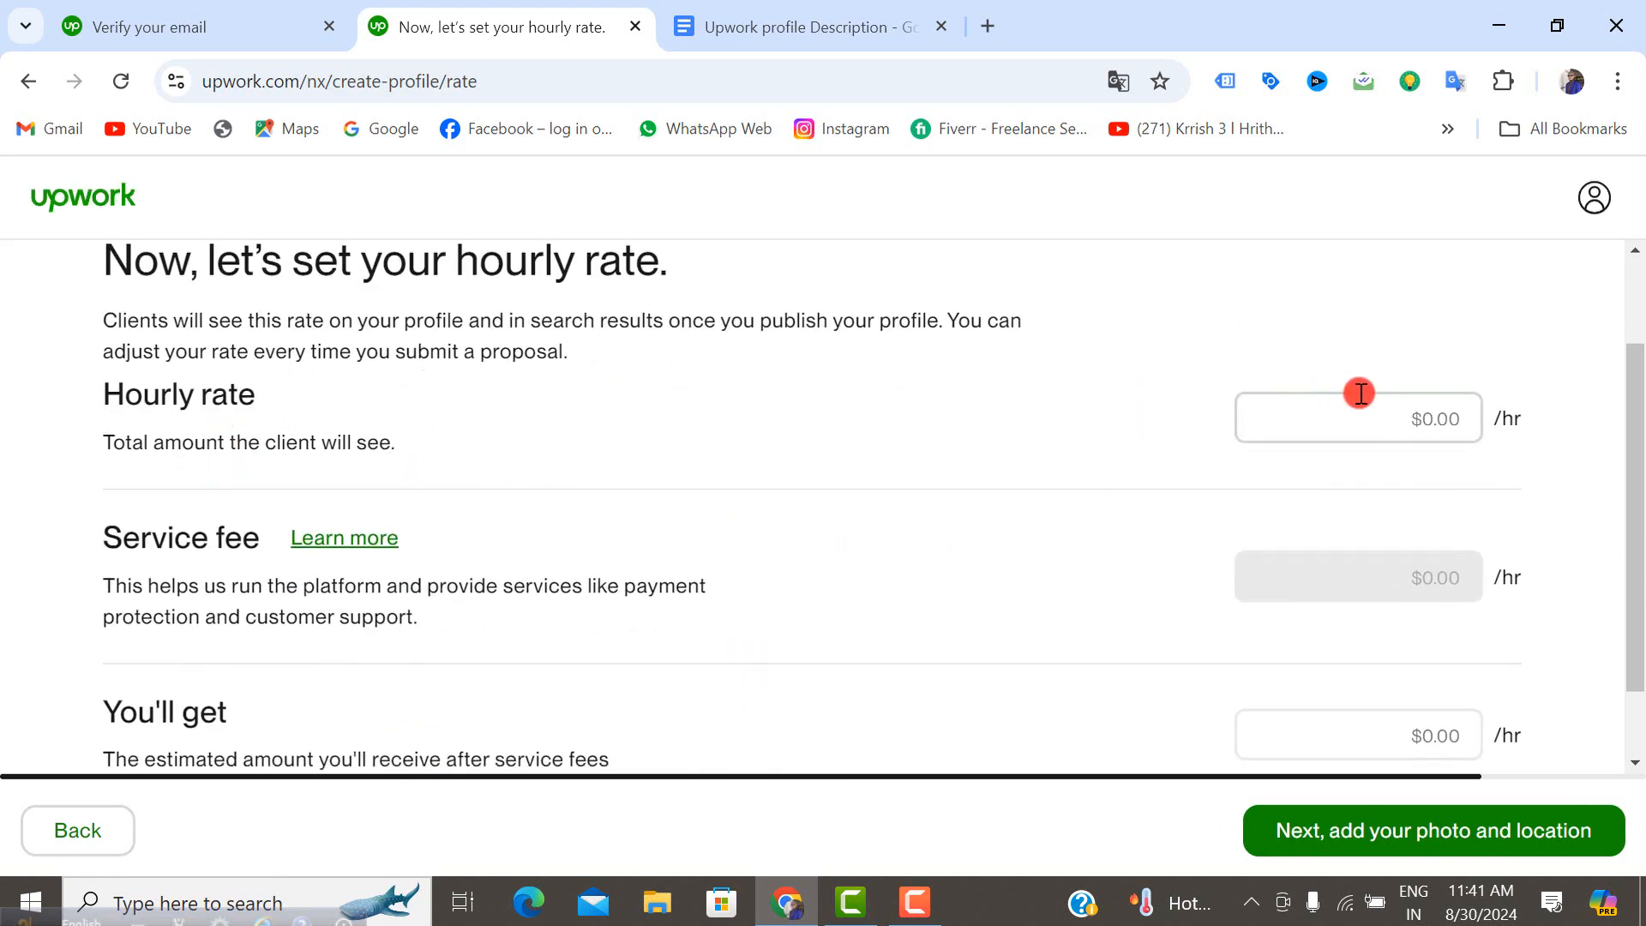
- Enter an initial hourly rate of $5.00
click(1419, 416)
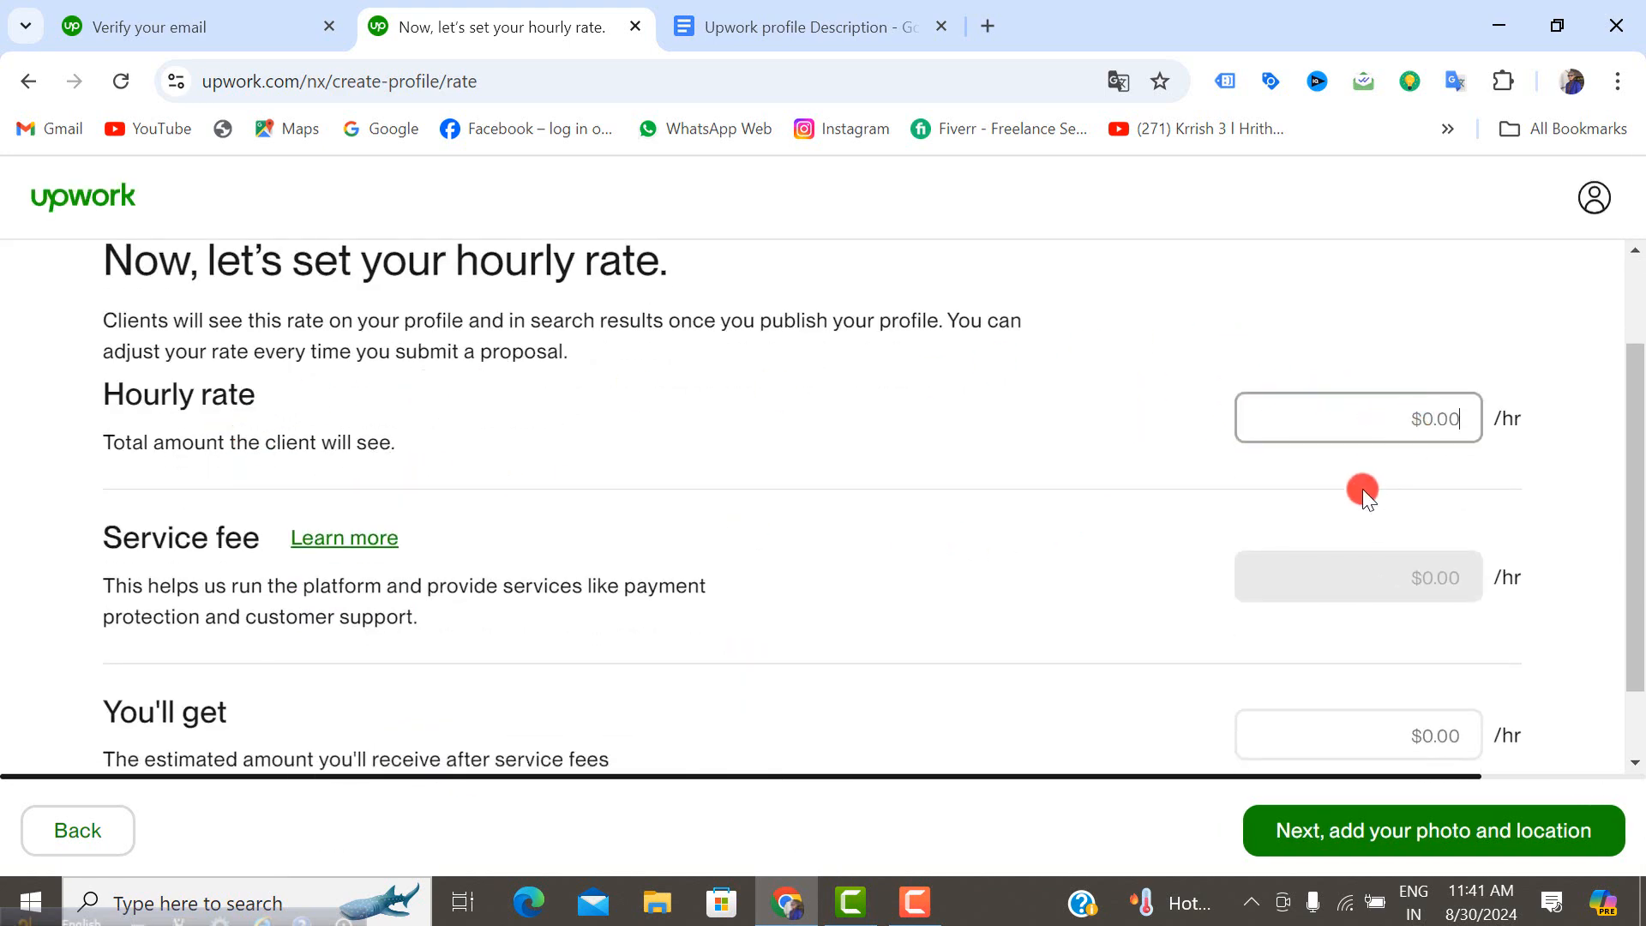
scroll(1367, 506, down, 1)
scroll(1376, 532, up, 3)
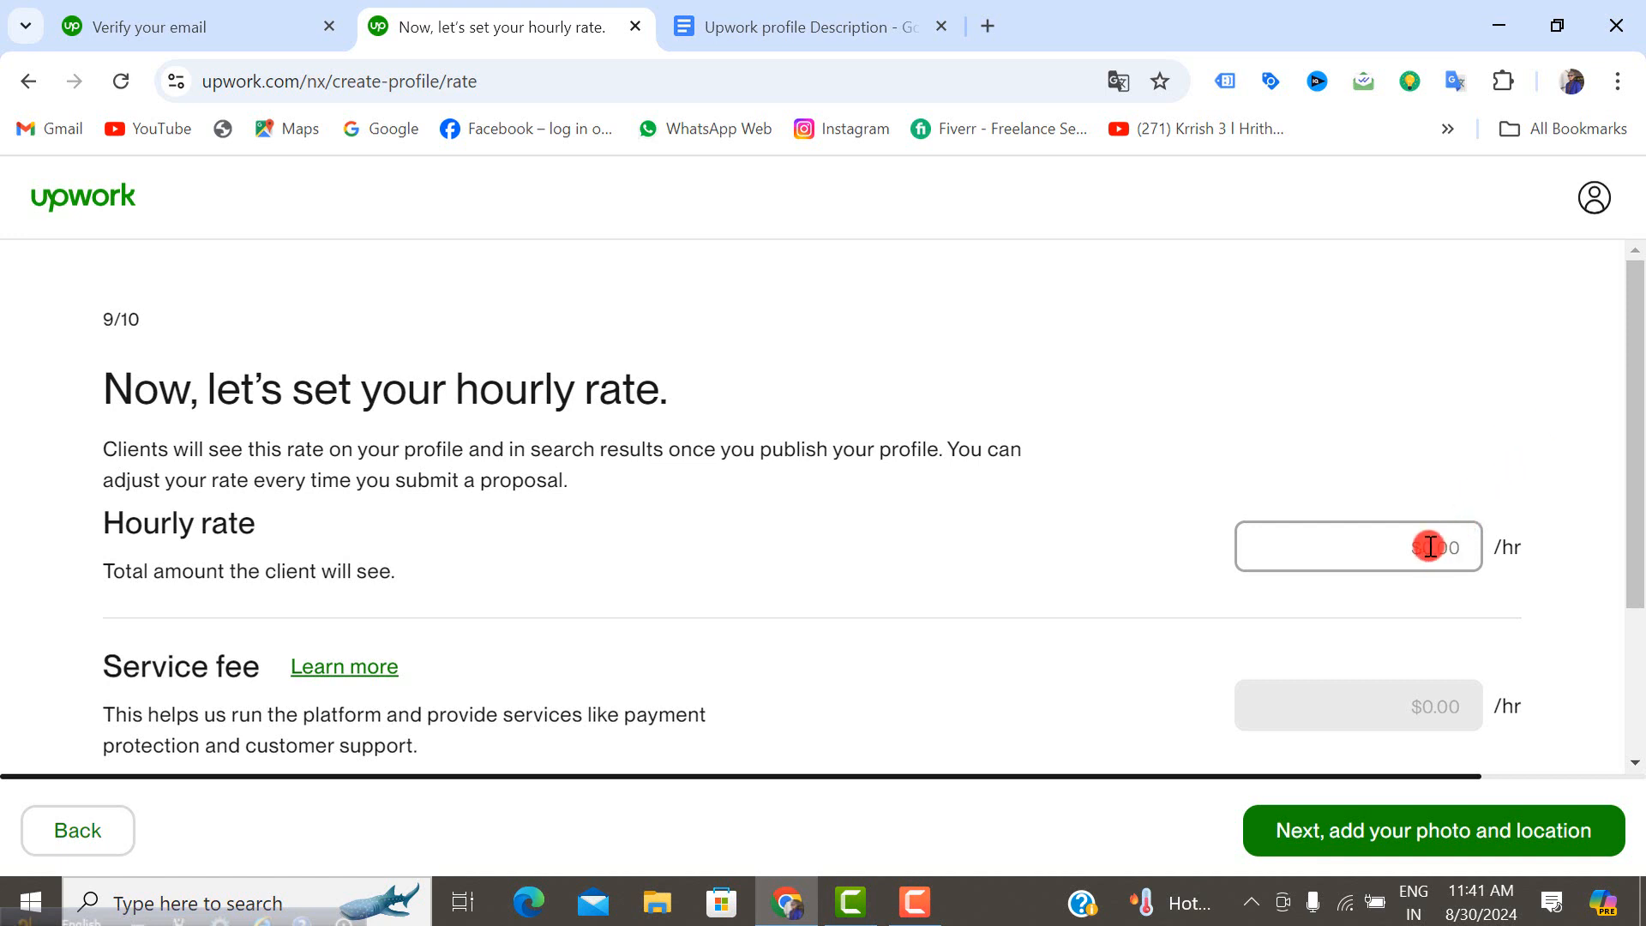
text(5)
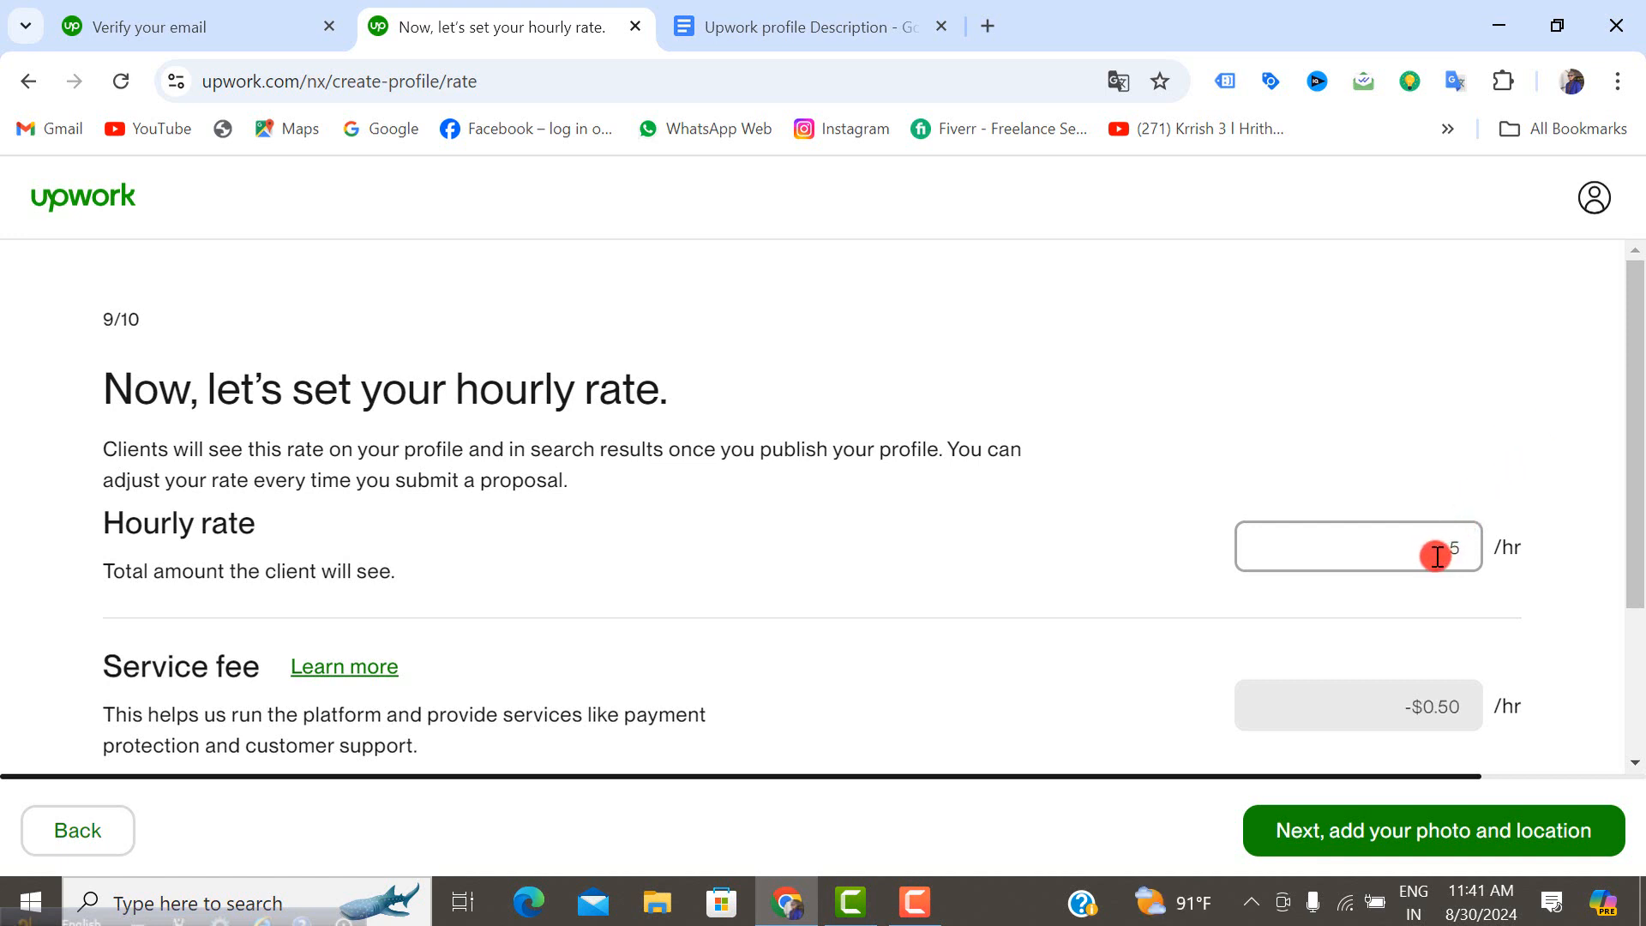
click(1390, 686)
scroll(1401, 660, down, 3)
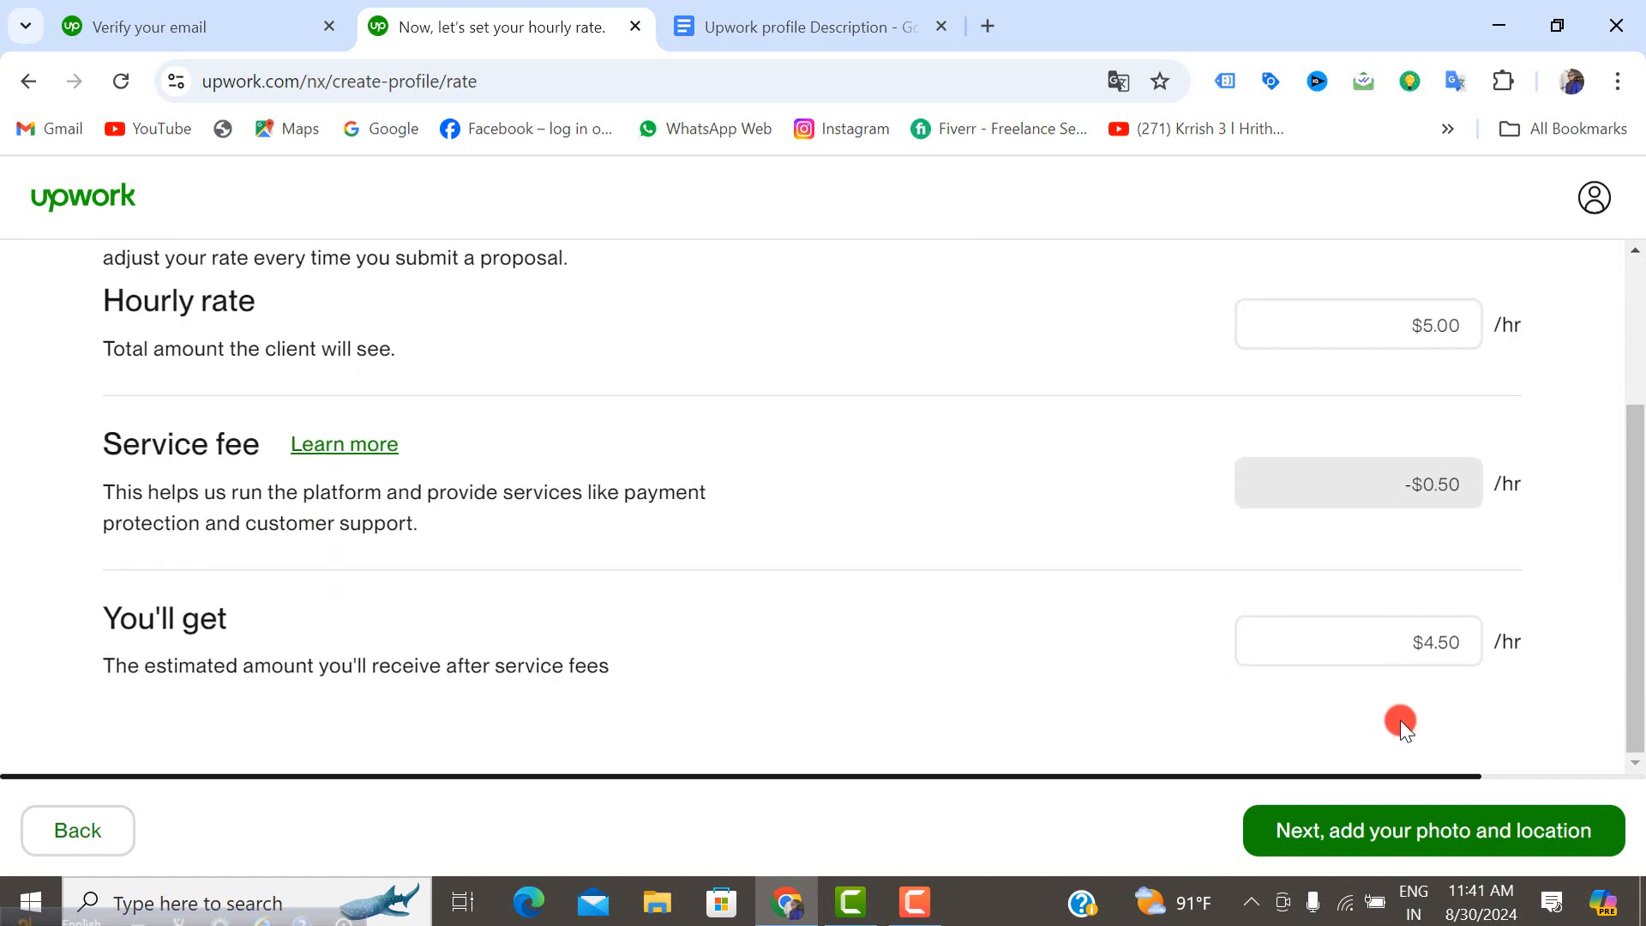
scroll(1401, 725, up, 2)
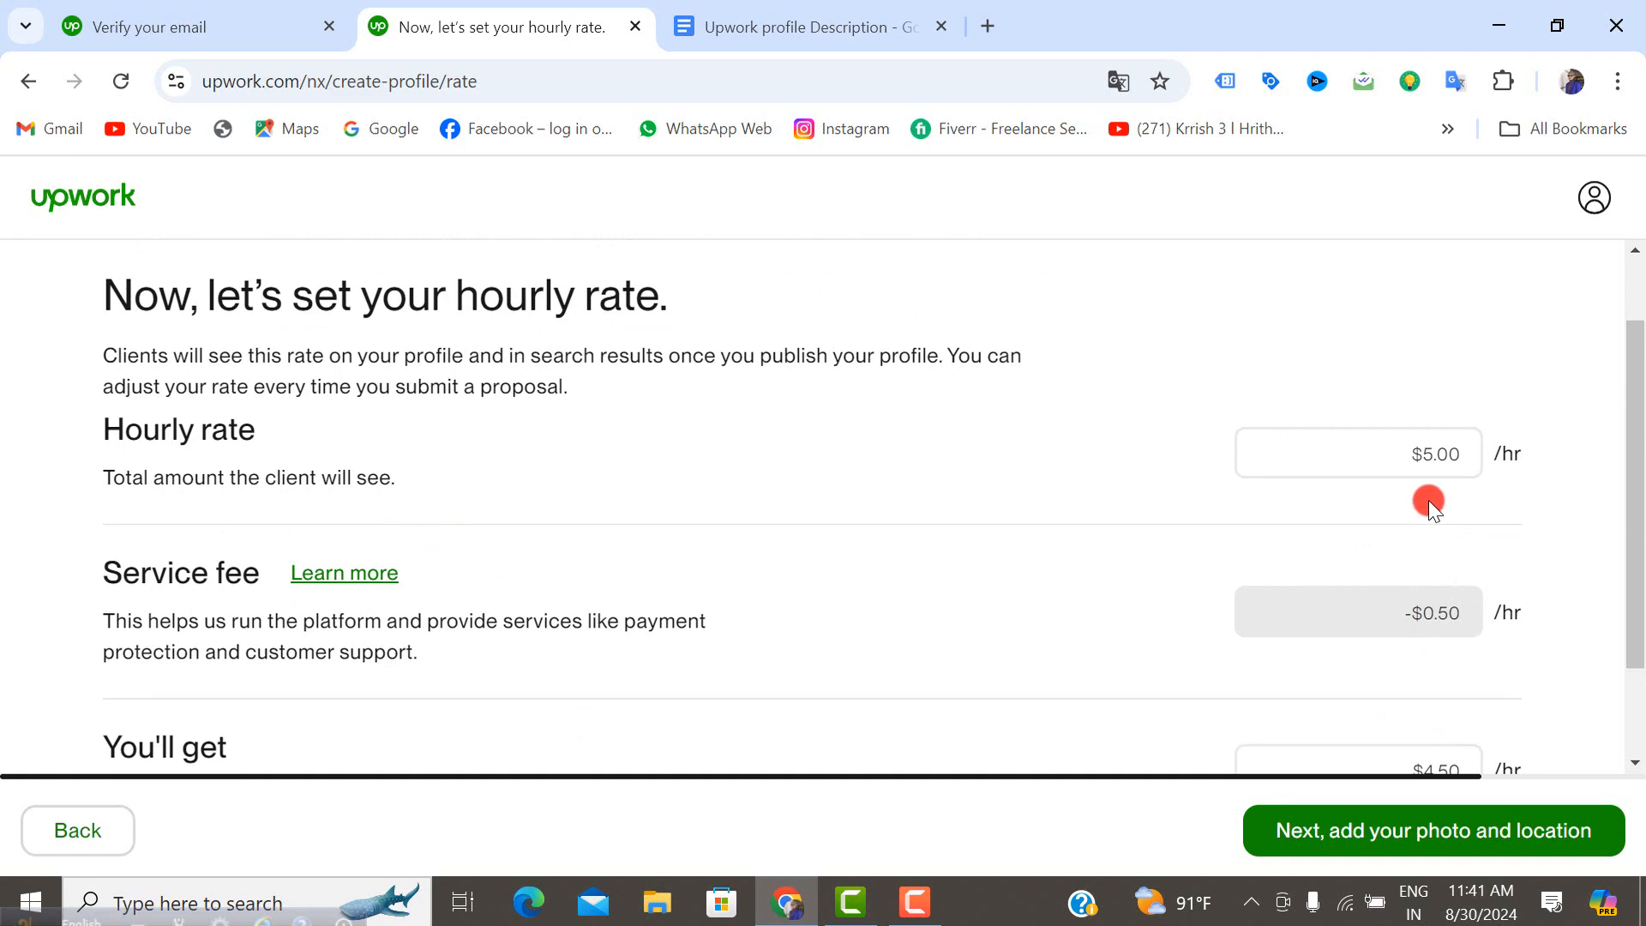
scroll(1415, 652, down, 2)
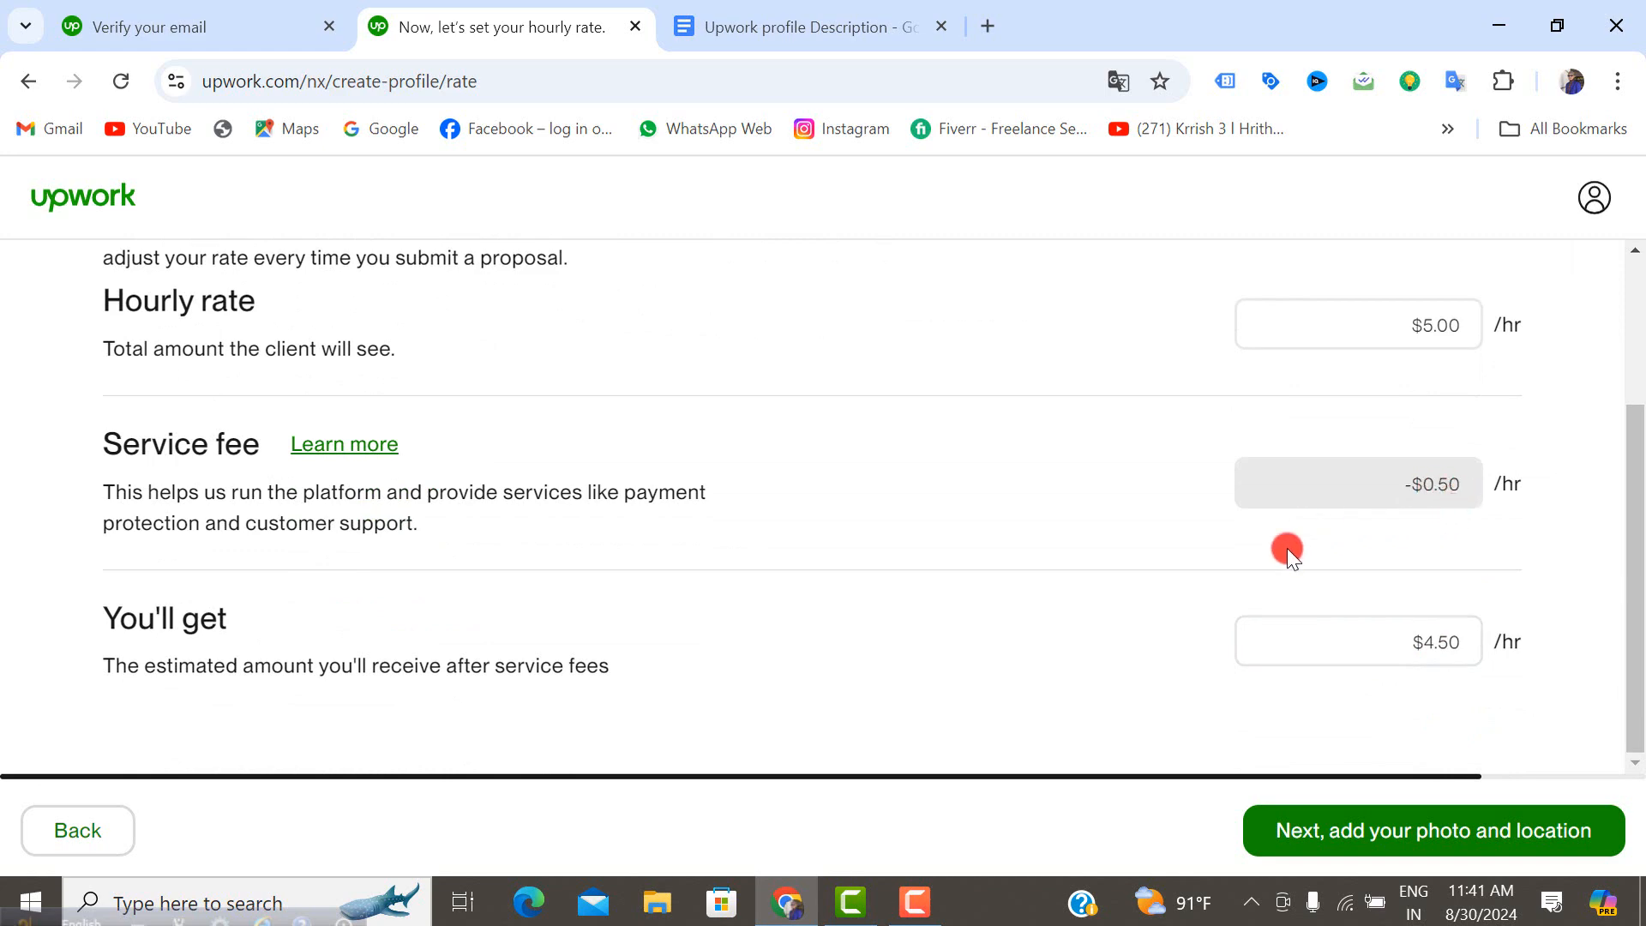
scroll(1159, 593, up, 3)
scroll(1248, 620, down, 2)
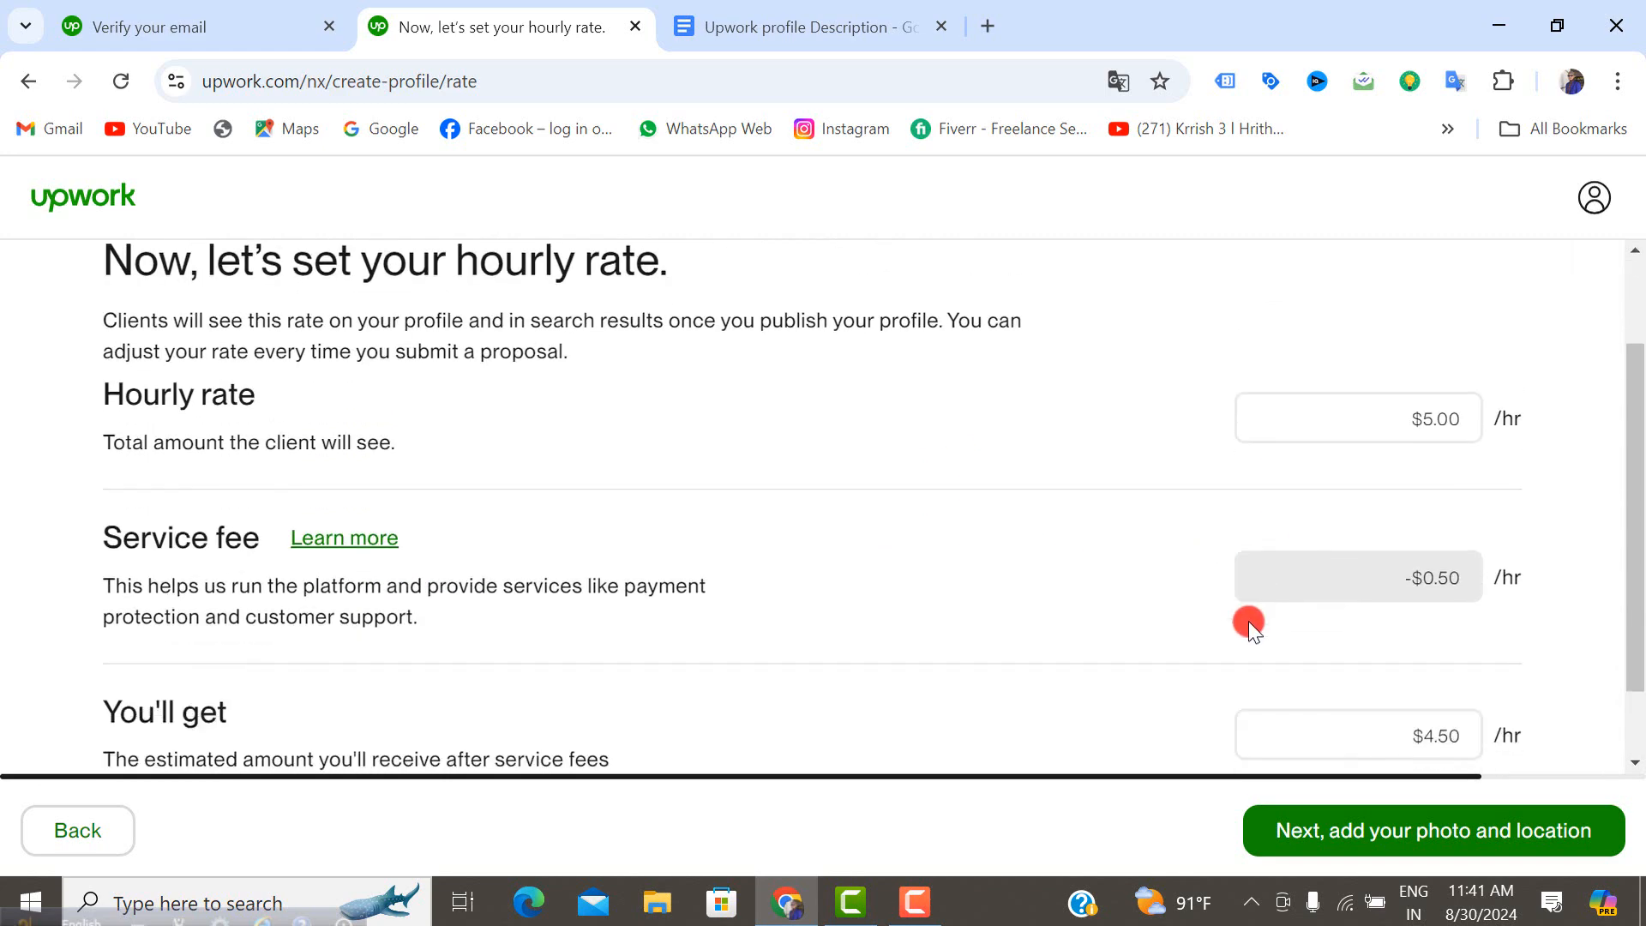
scroll(1446, 624, down, 1)
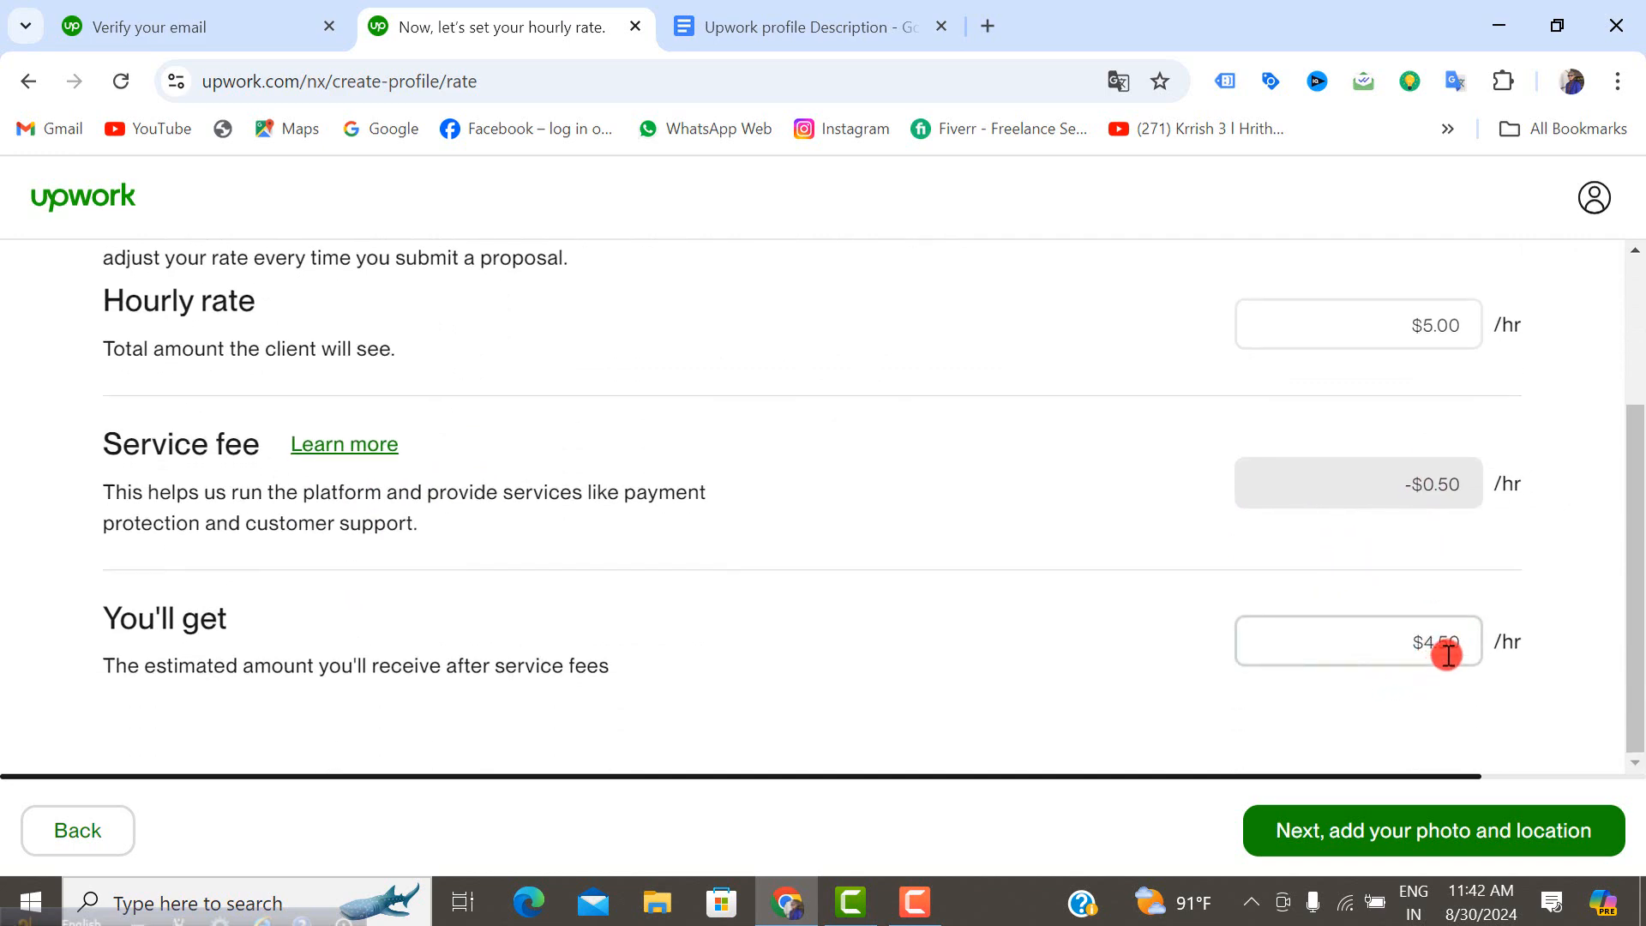
scroll(1410, 676, up, 3)
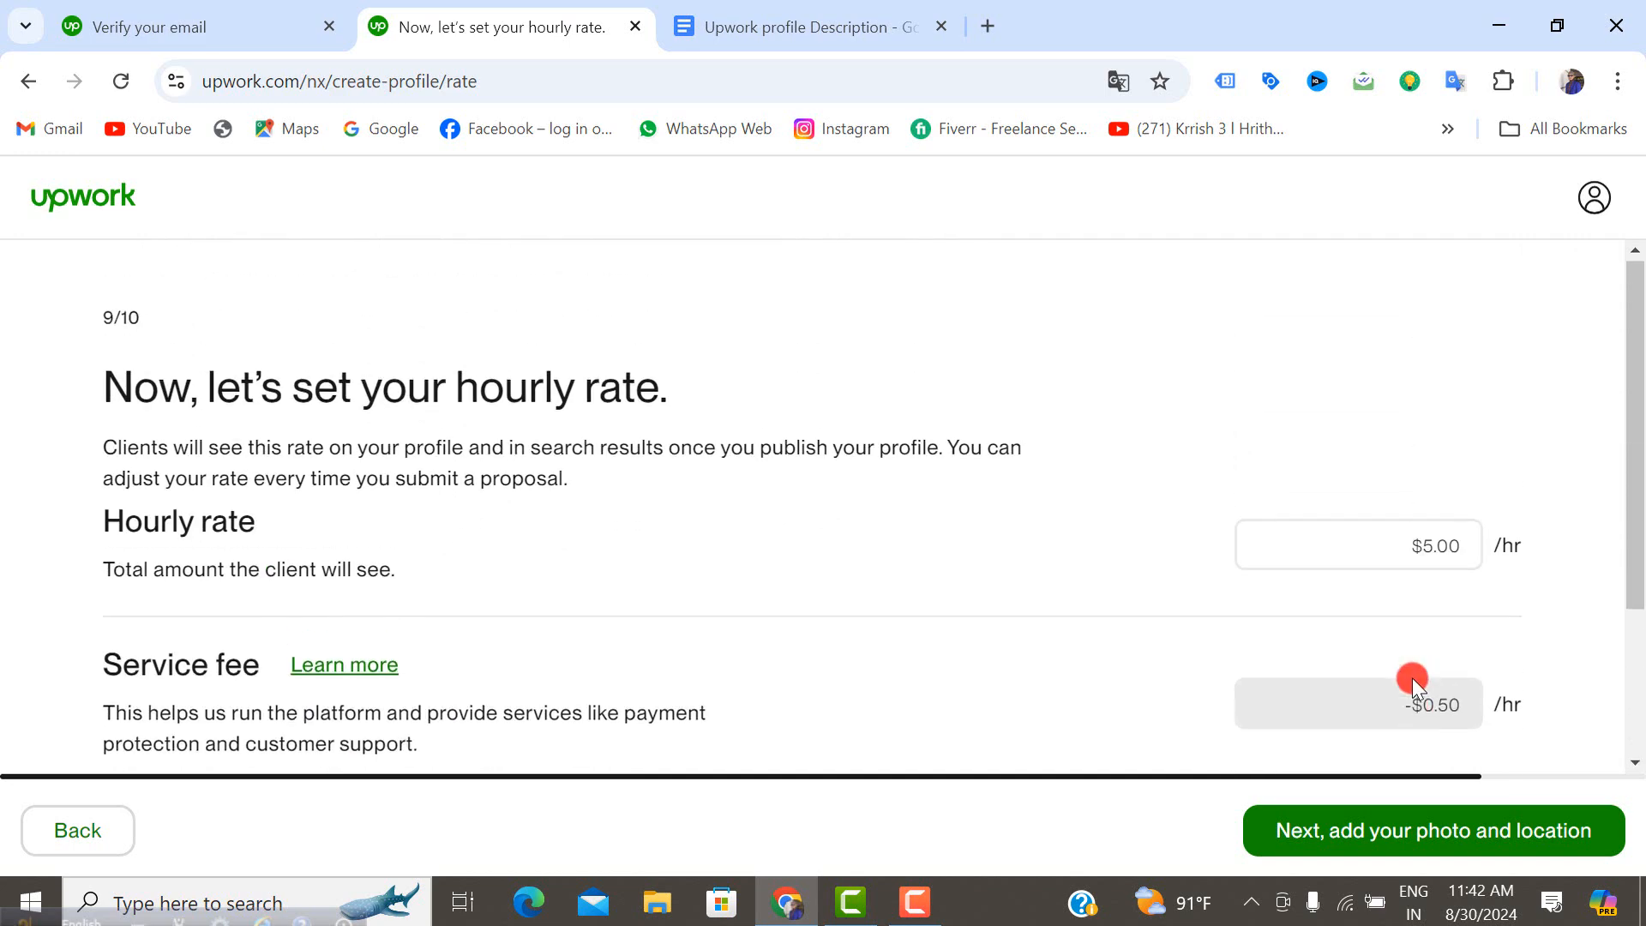
- Change the hourly rate to $7.00, leaving $6.30 after the $0.70 fee, and continue
click(1453, 549)
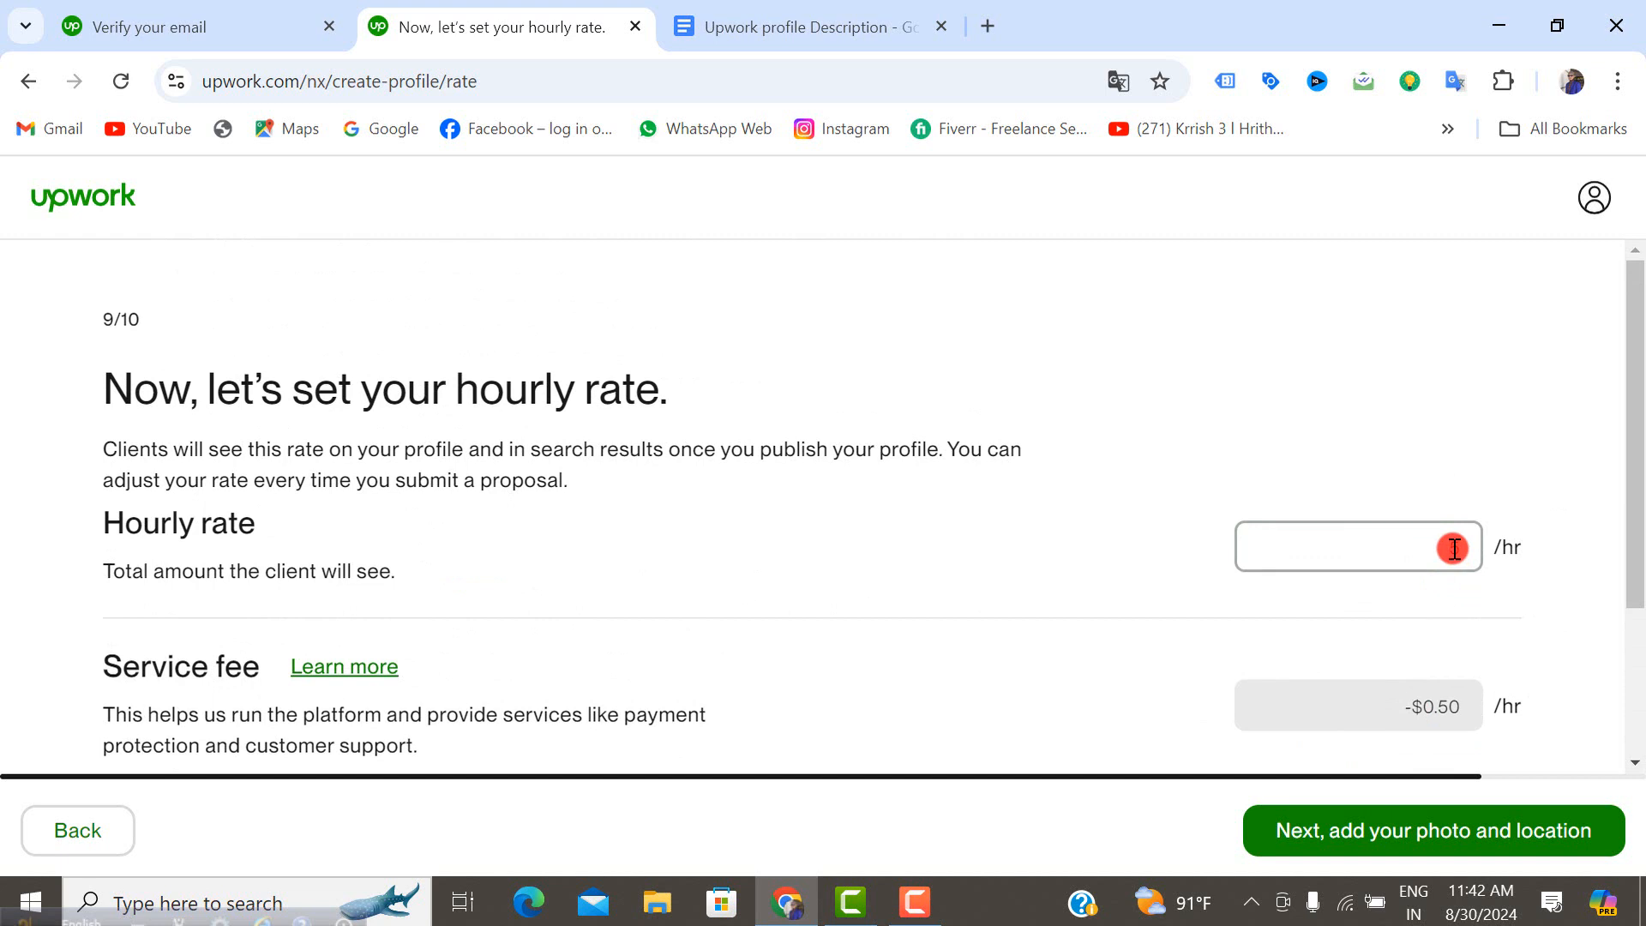
key(BackSpace)
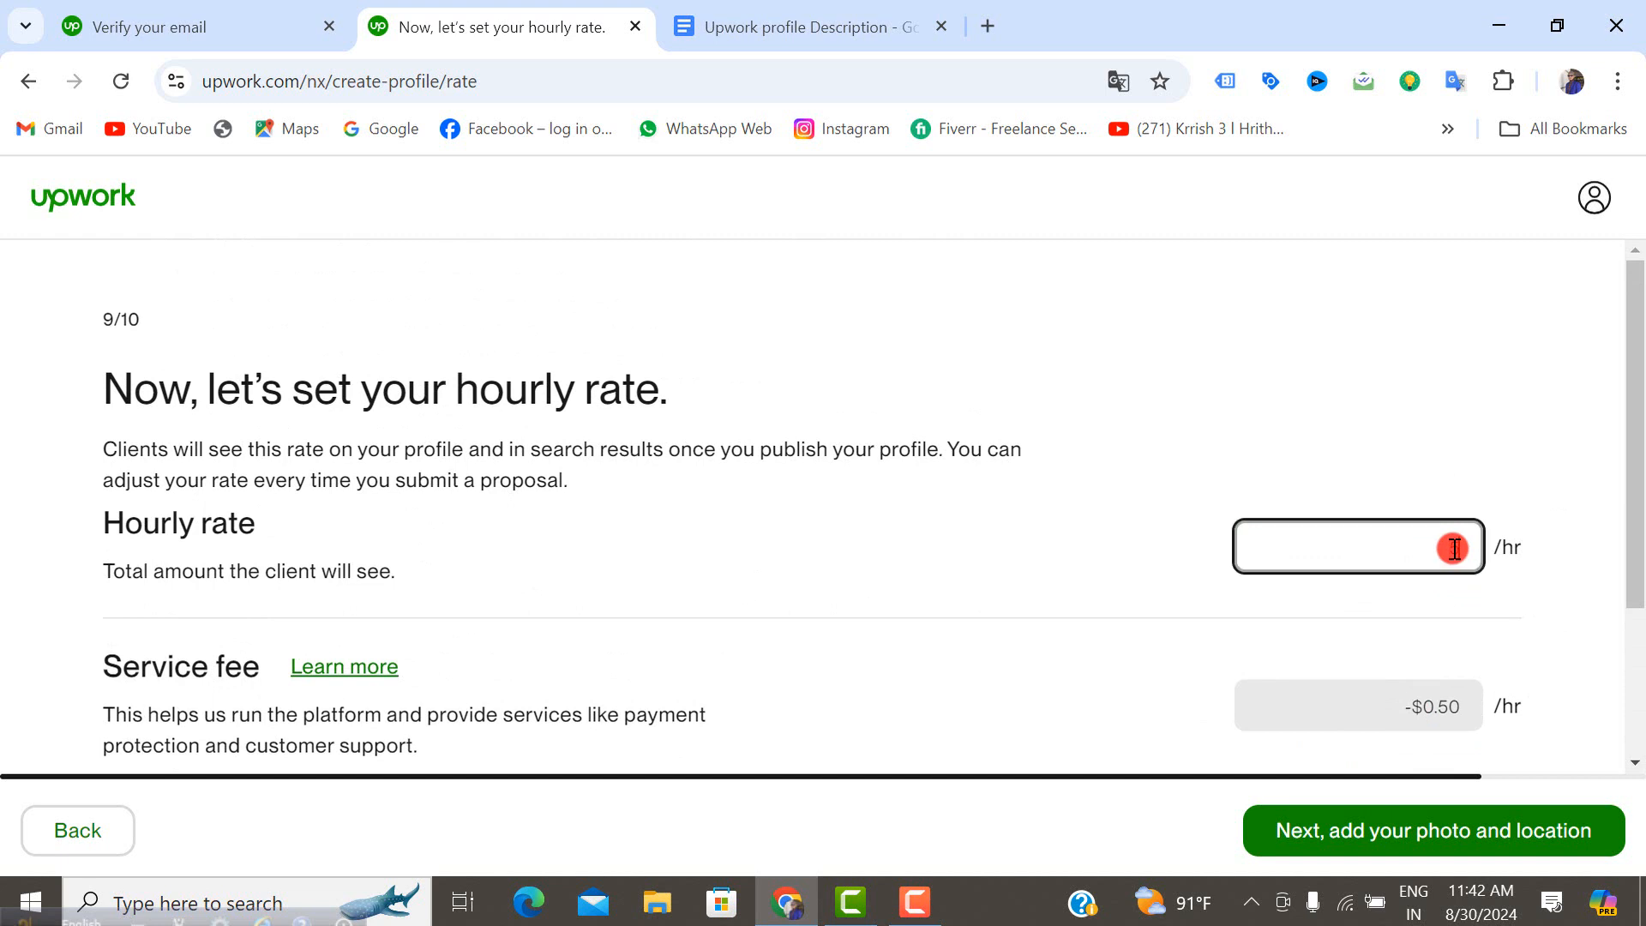
text(7)
click(1393, 704)
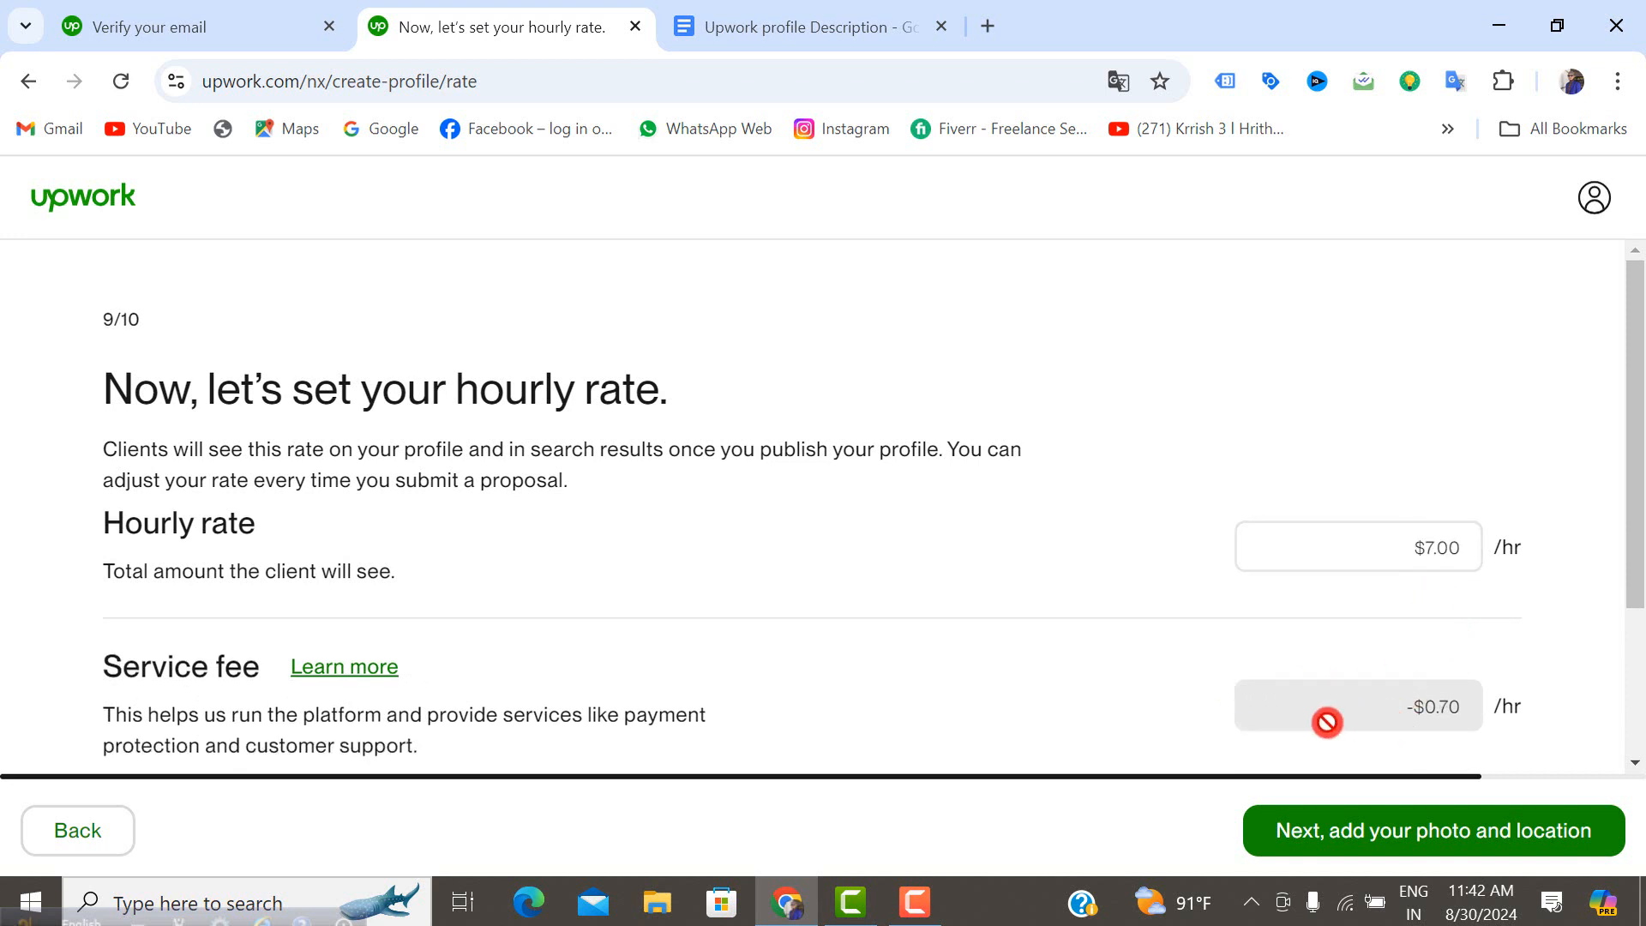
scroll(1334, 716, down, 2)
scroll(1342, 694, down, 1)
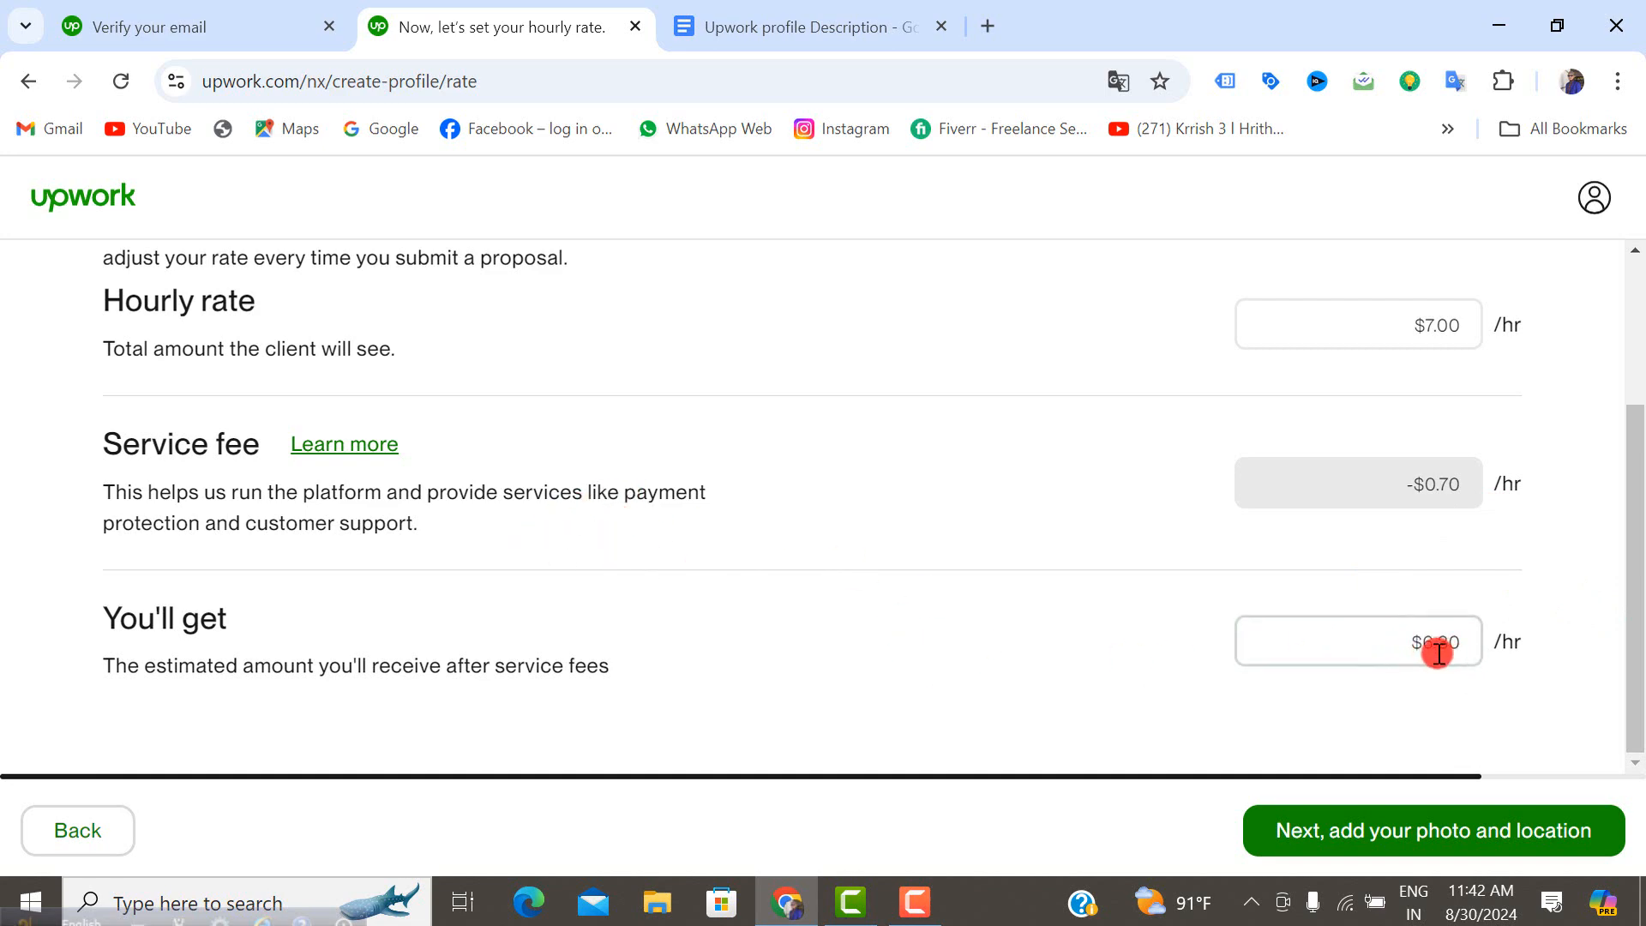
scroll(936, 613, up, 3)
scroll(861, 558, down, 3)
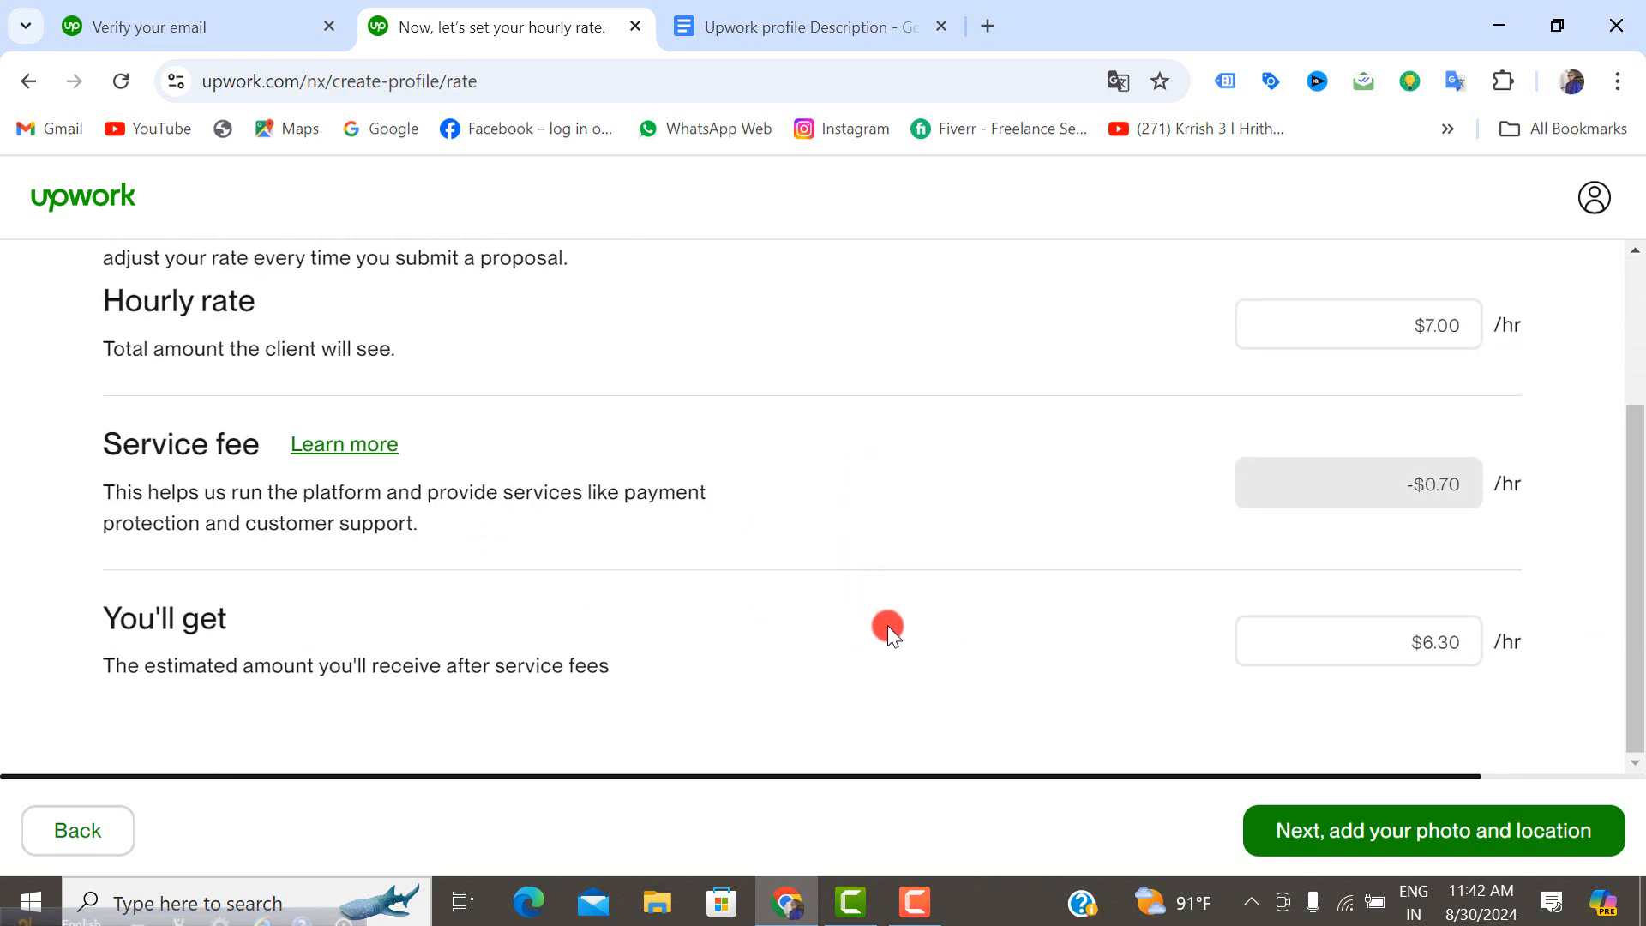
scroll(1115, 613, up, 2)
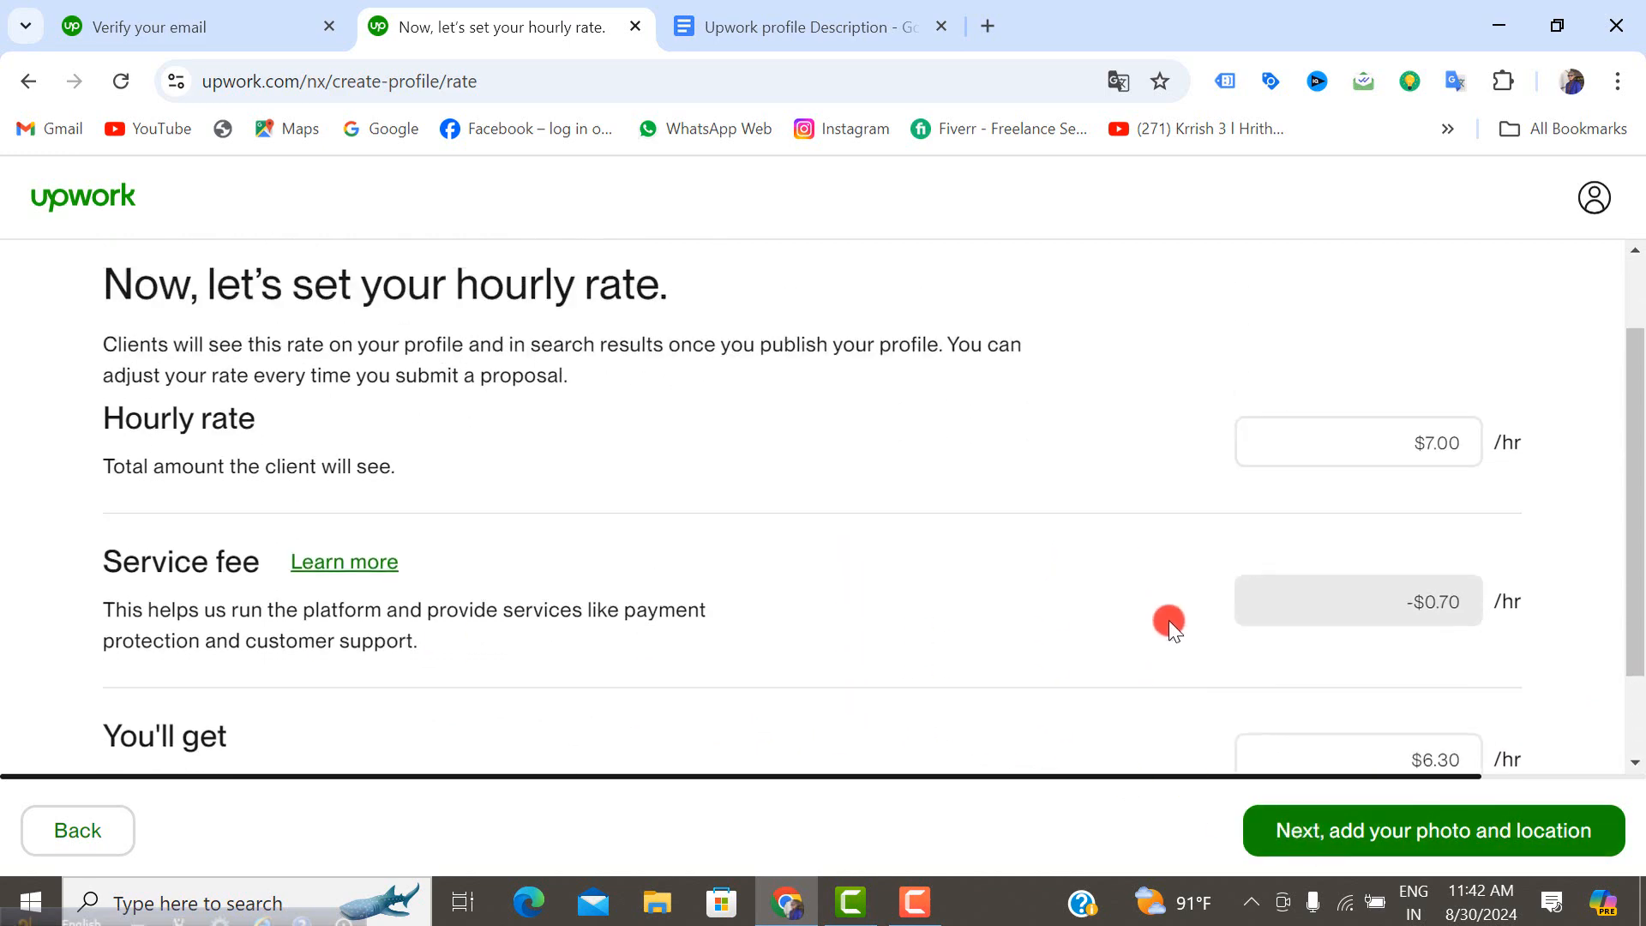
scroll(1169, 619, down, 2)
click(1352, 830)
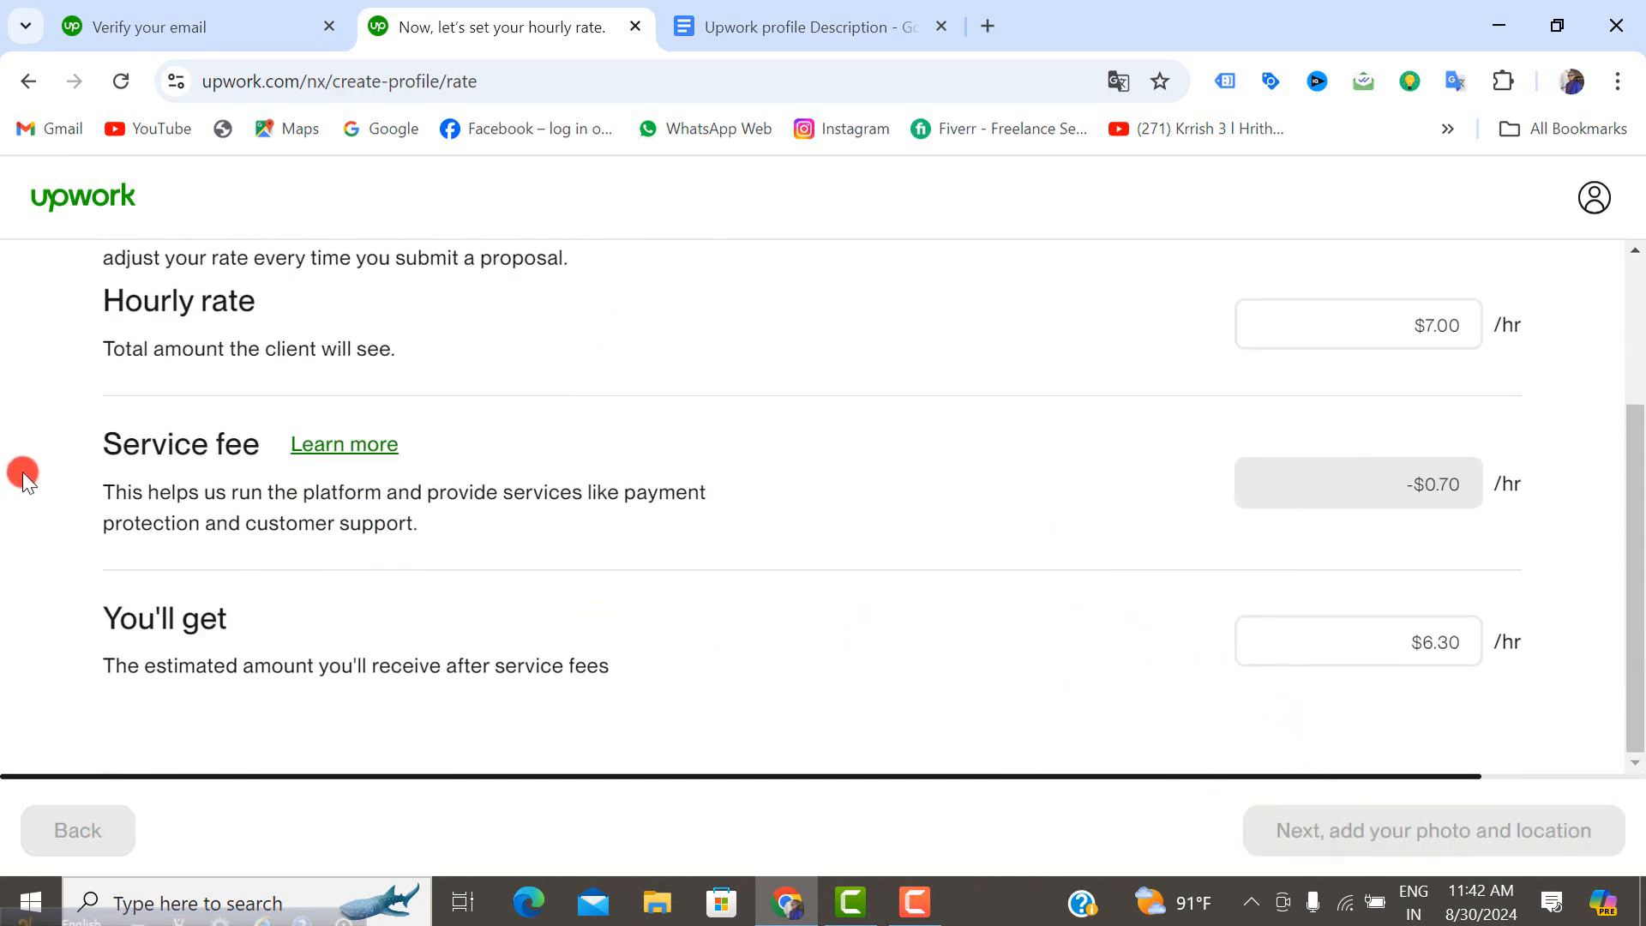
- Choose profile-pic (10).png from the computer as the profile photo
scroll(419, 617, down, 3)
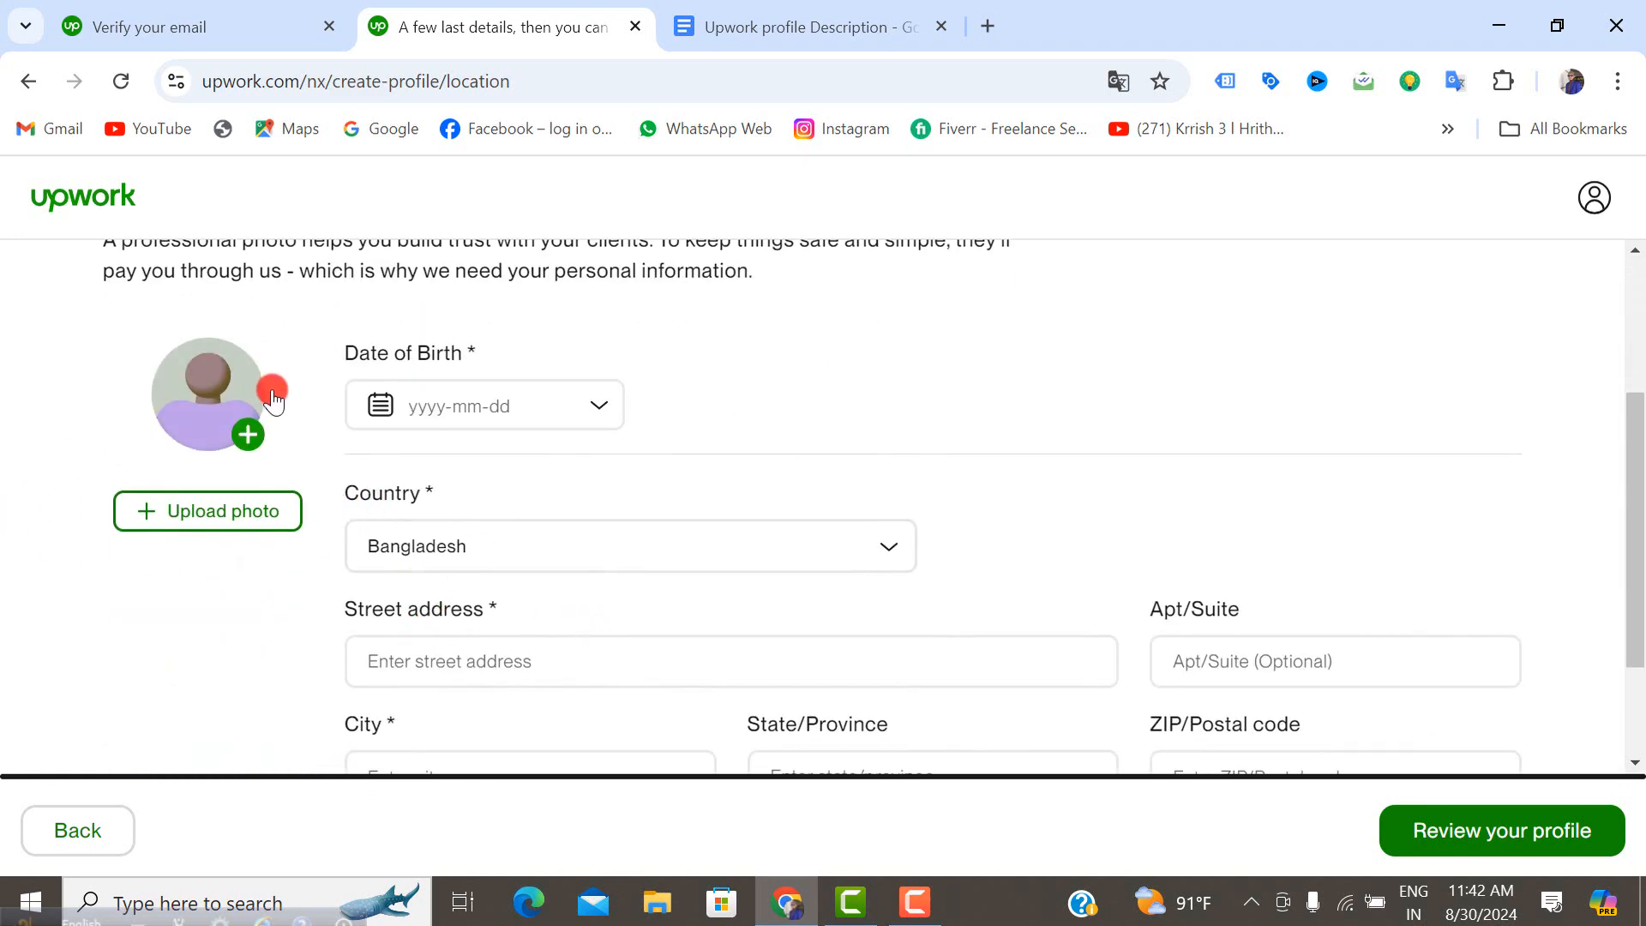
scroll(267, 393, up, 3)
scroll(162, 499, down, 3)
click(247, 435)
click(617, 505)
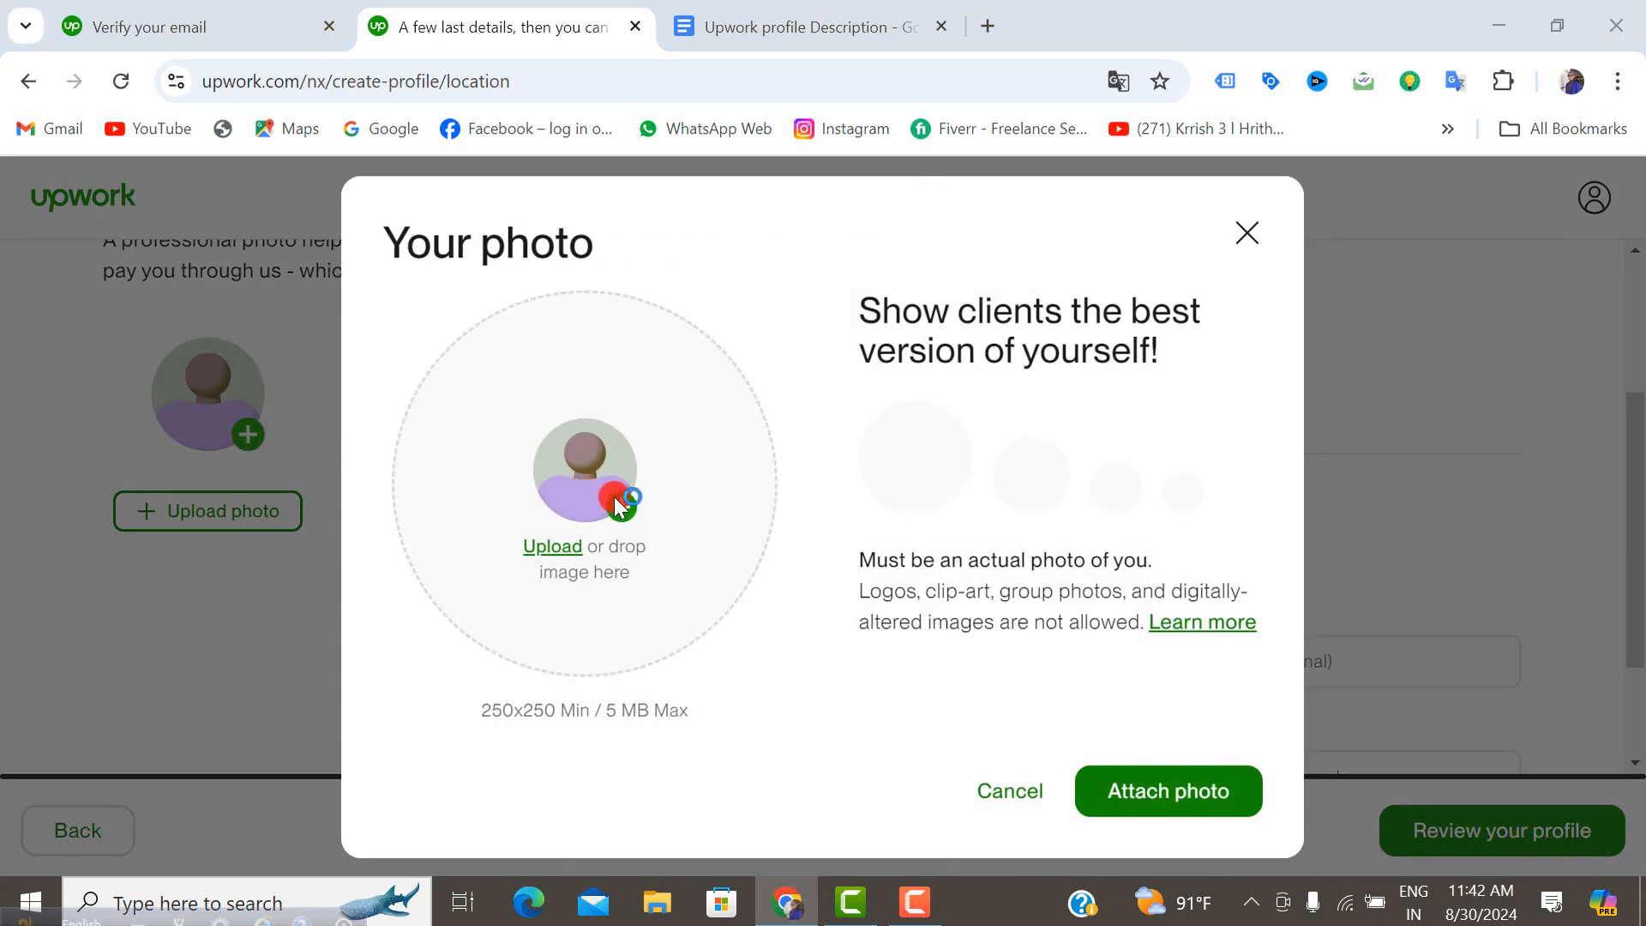
click(557, 542)
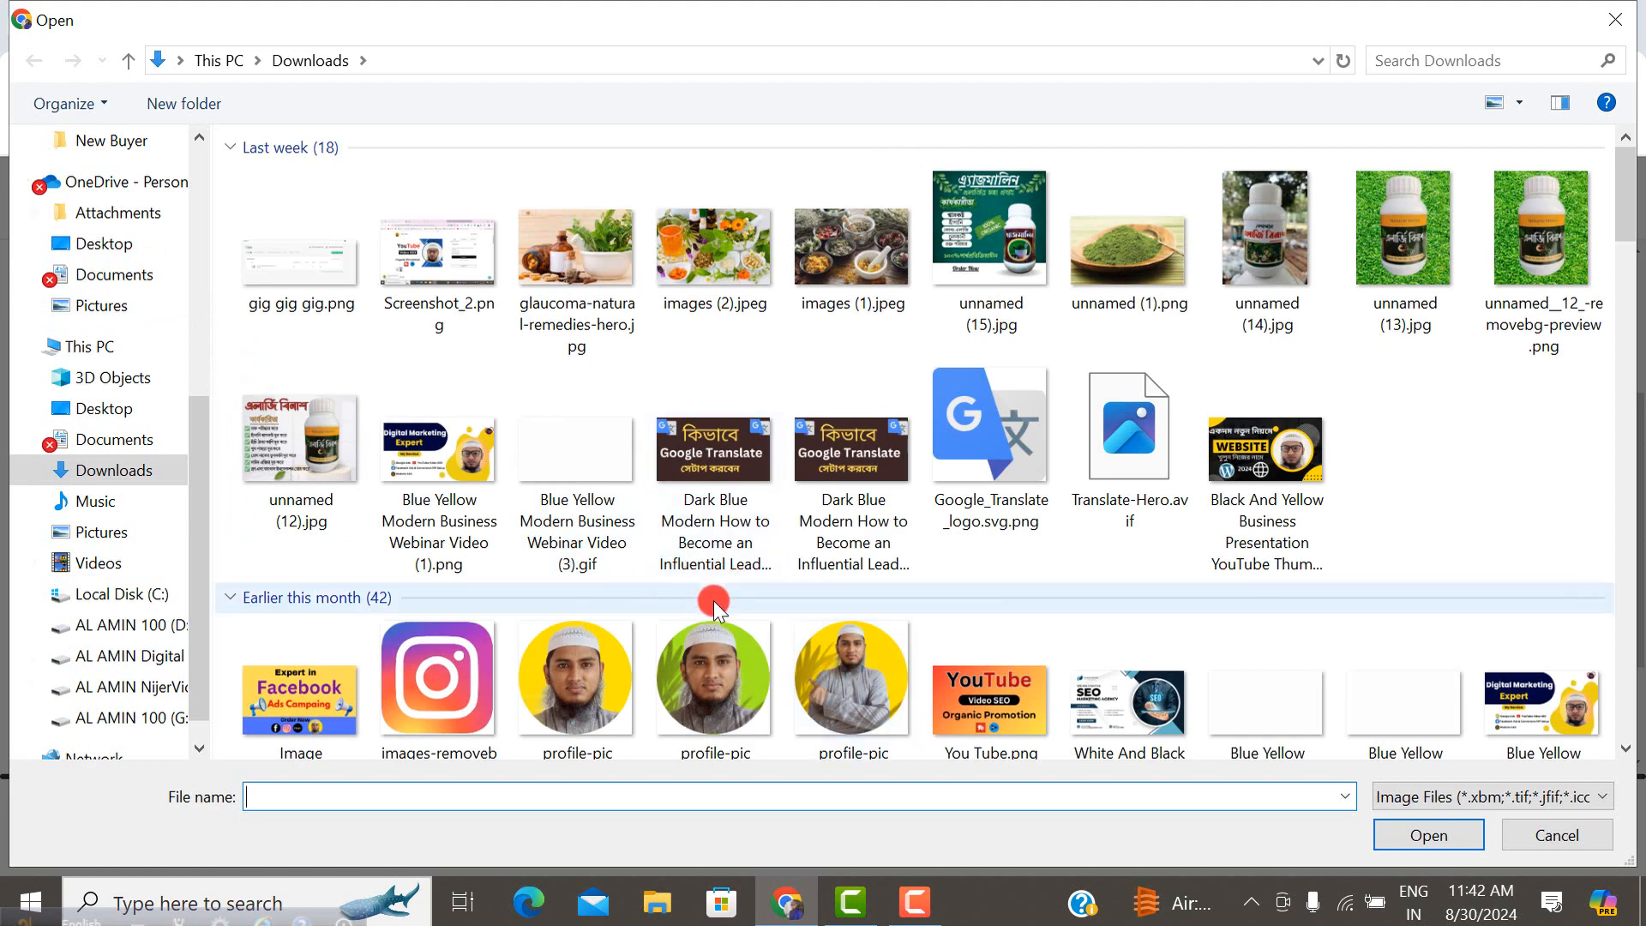
scroll(677, 607, down, 5)
scroll(600, 575, down, 5)
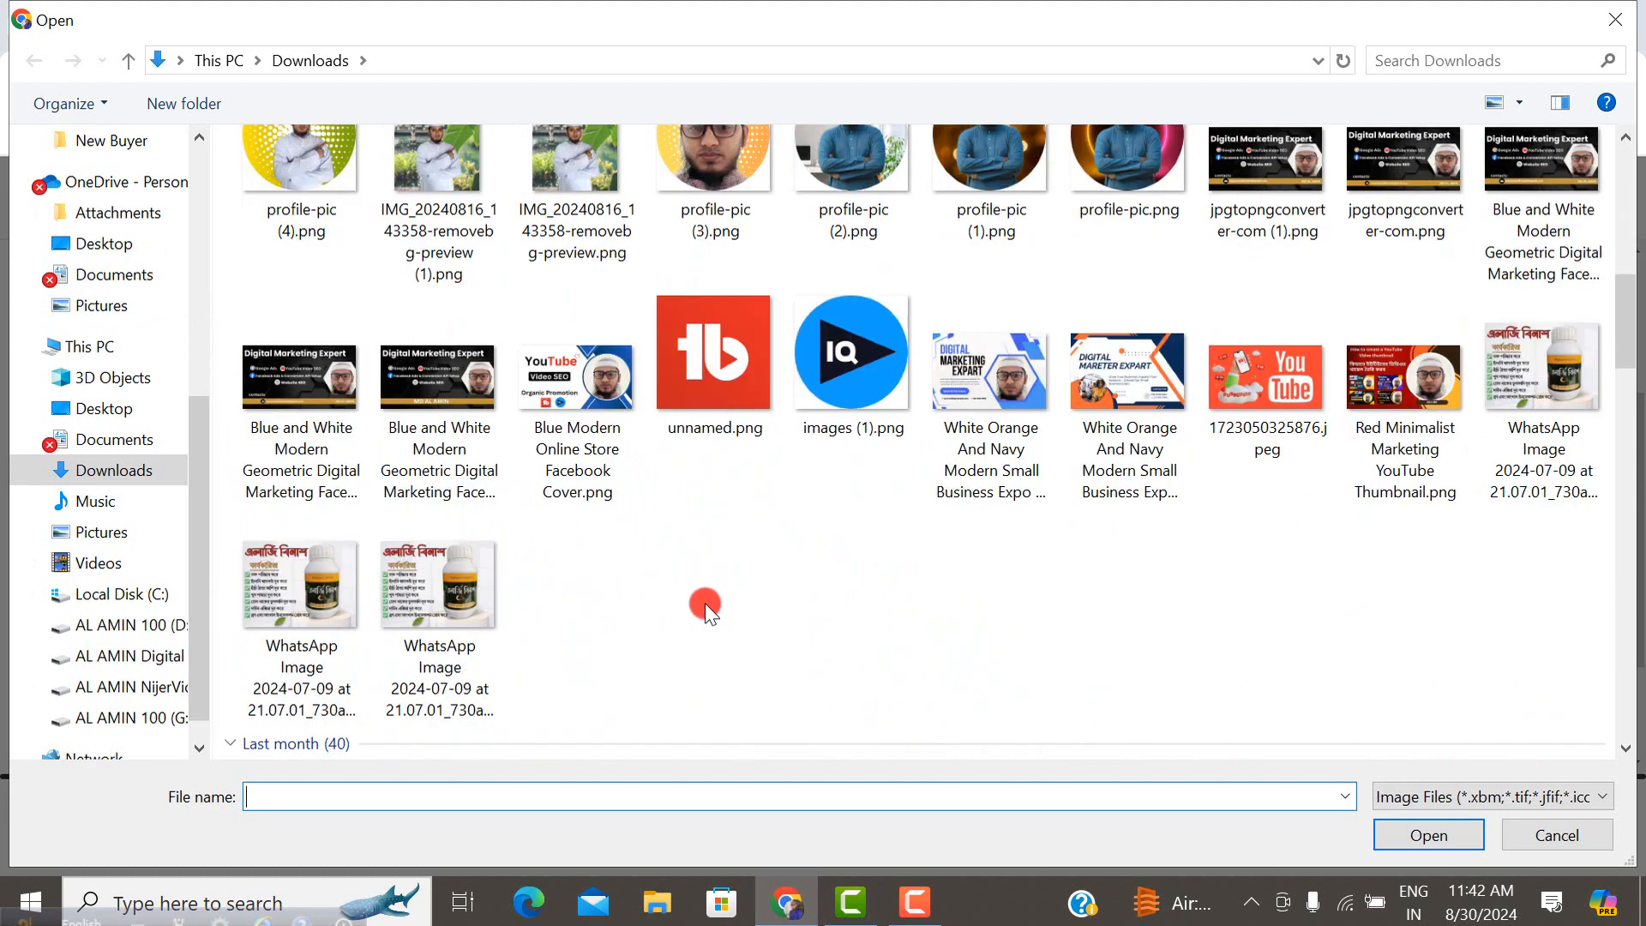
scroll(708, 602, up, 10)
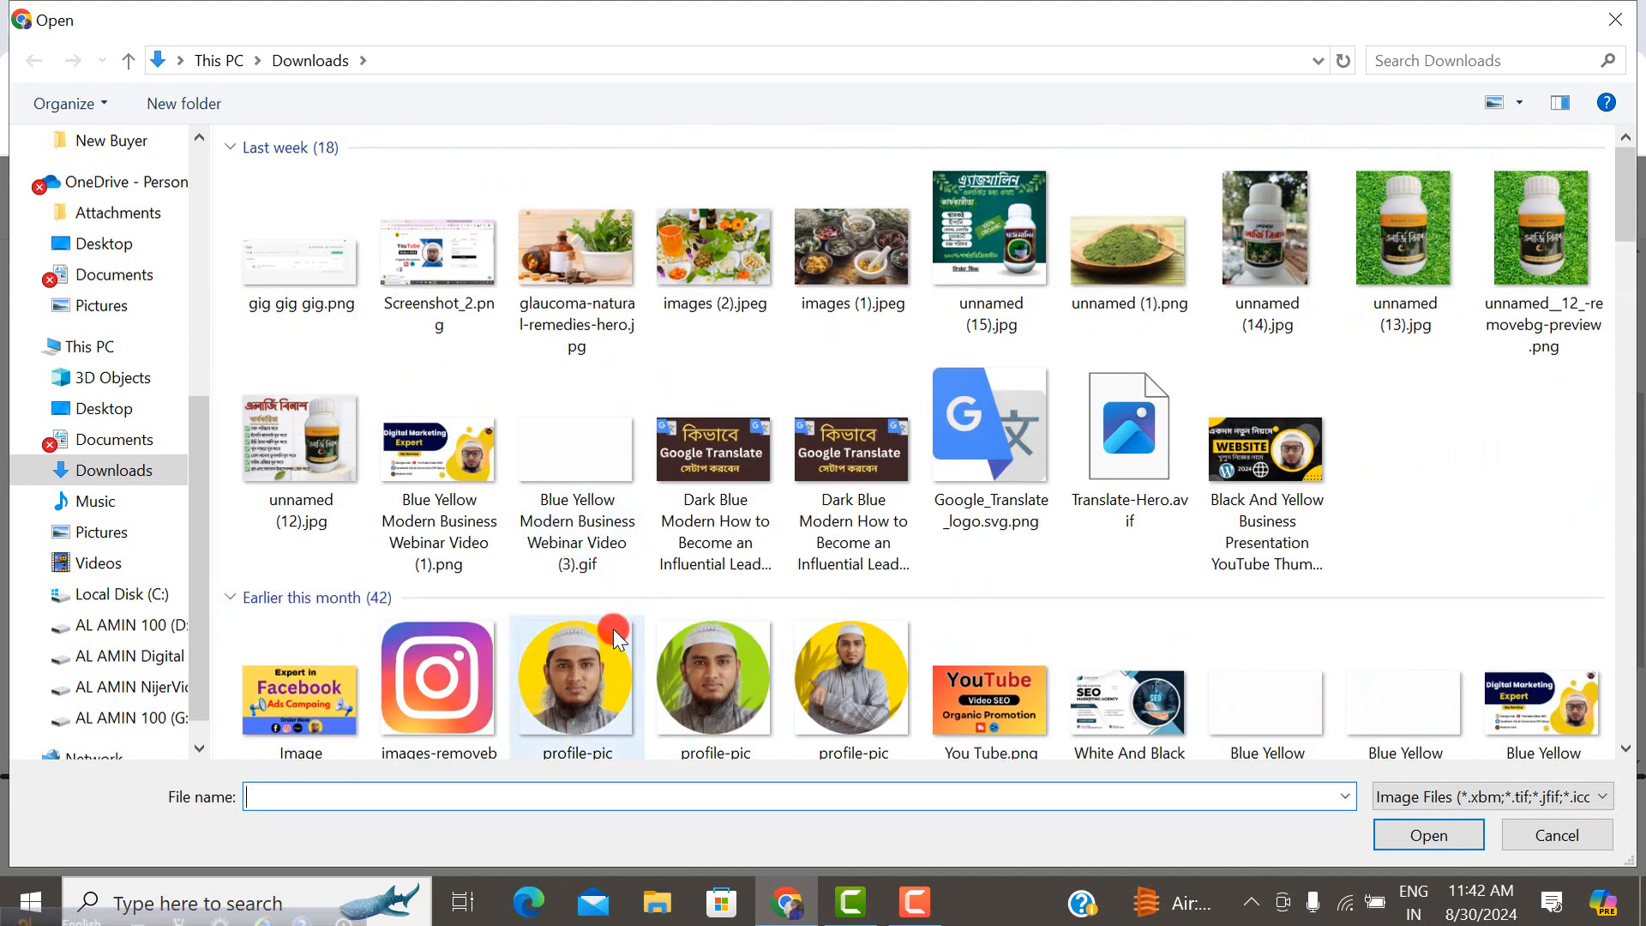
click(580, 676)
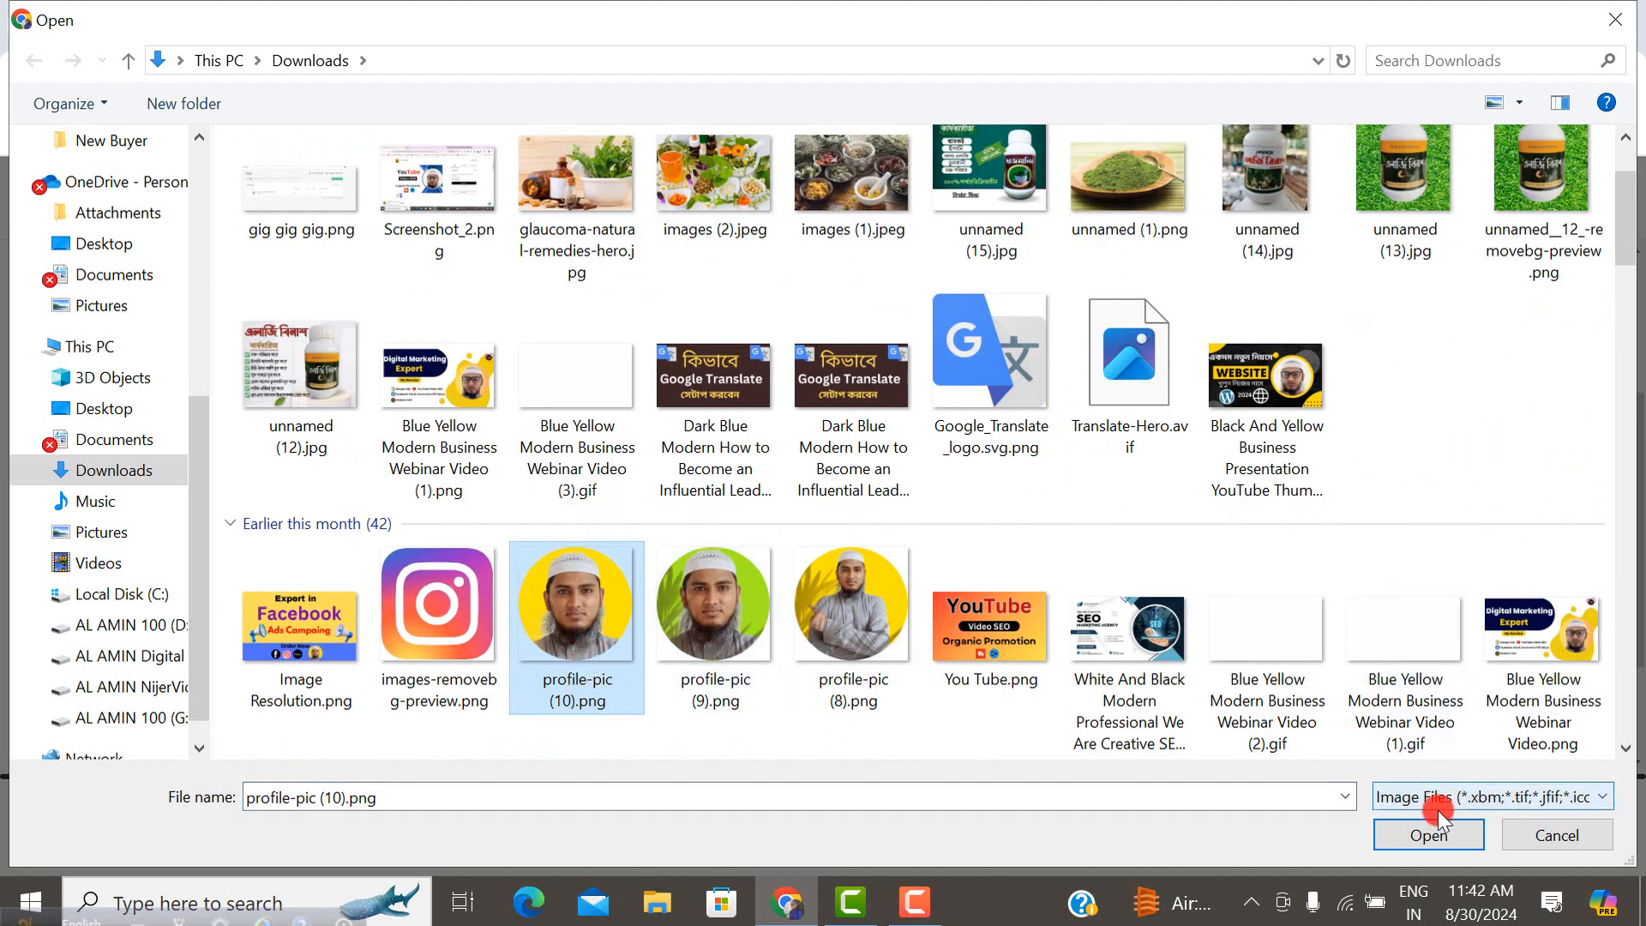
- Load the picture, check its zoom slider, and attach it as the profile photo
click(1431, 833)
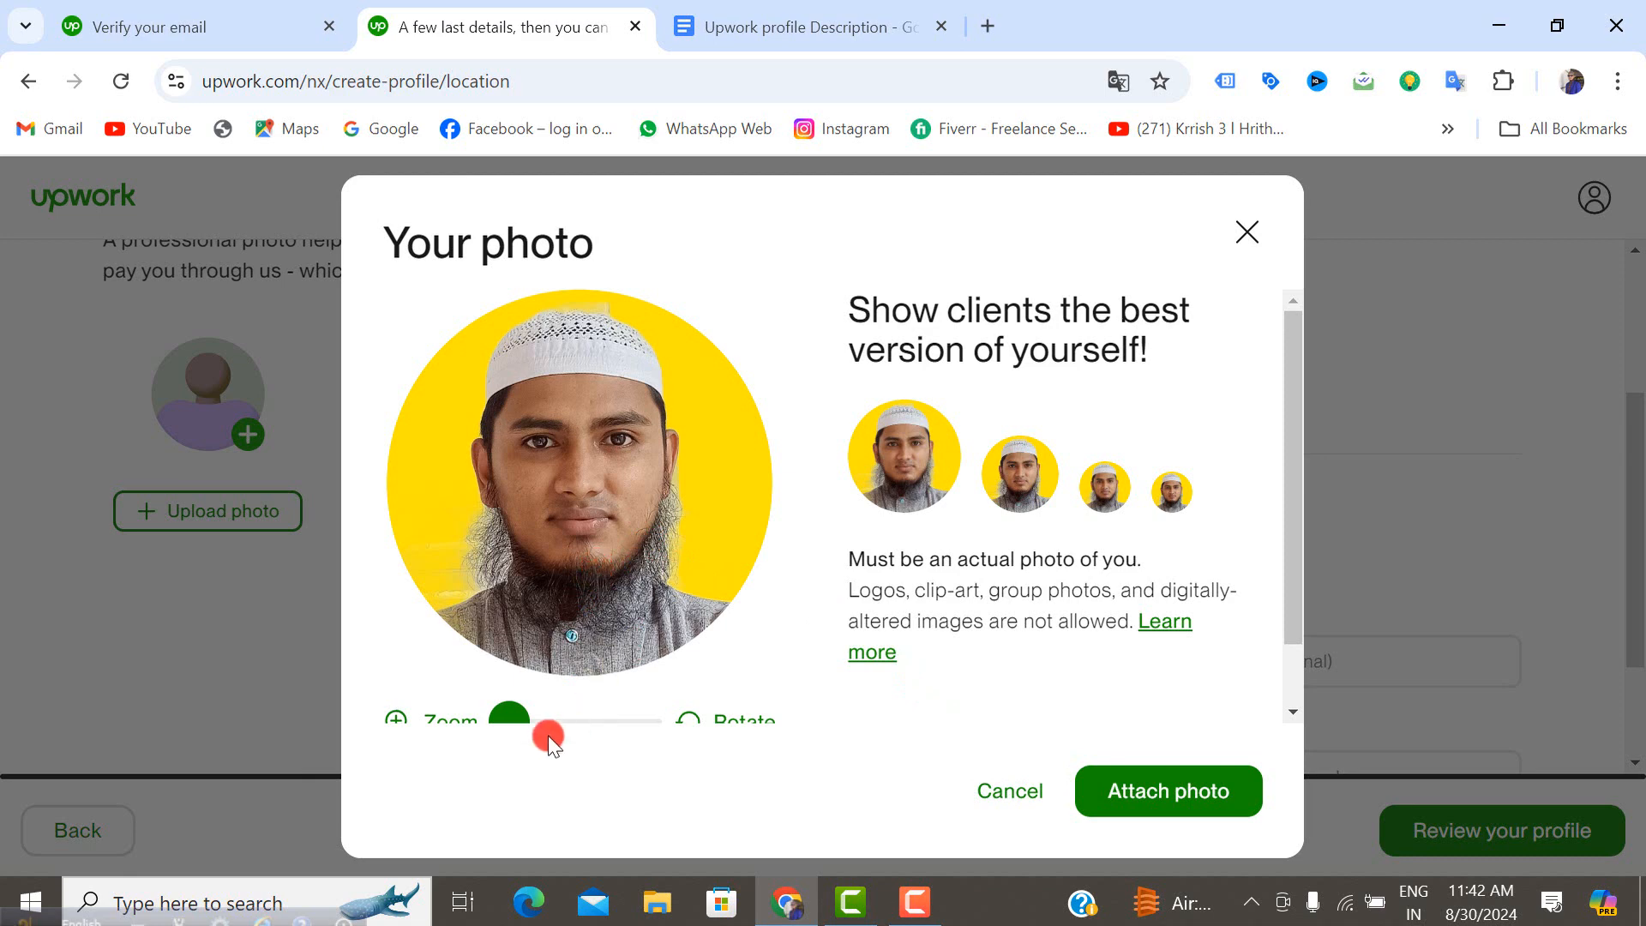
scroll(488, 702, down, 2)
scroll(605, 671, up, 2)
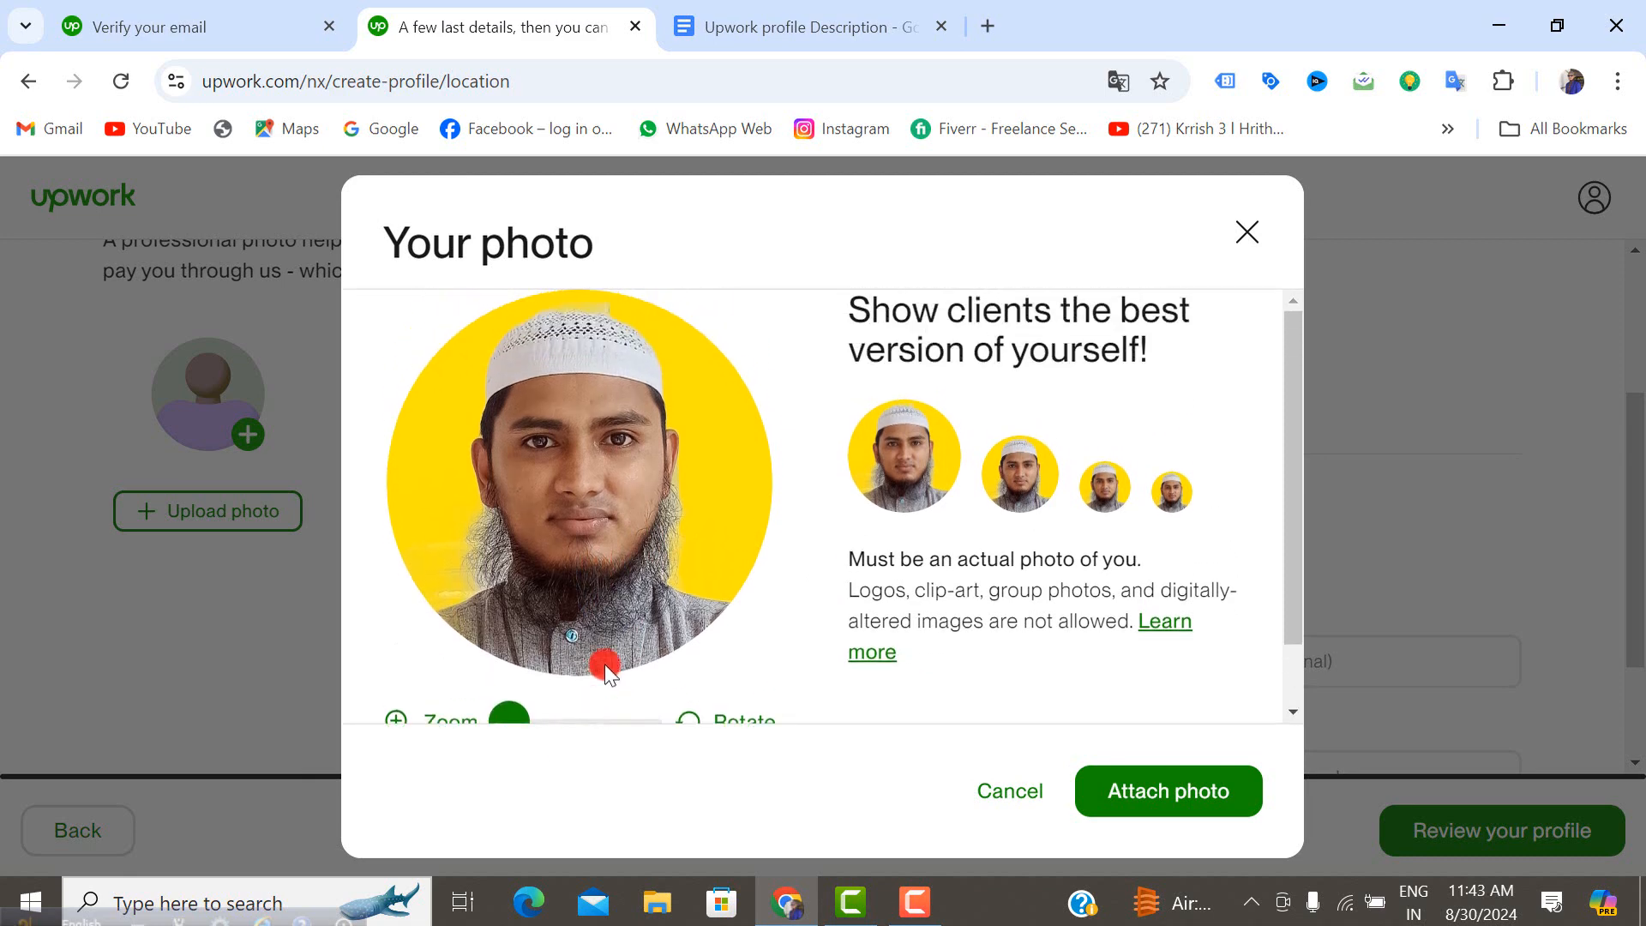
scroll(949, 608, down, 1)
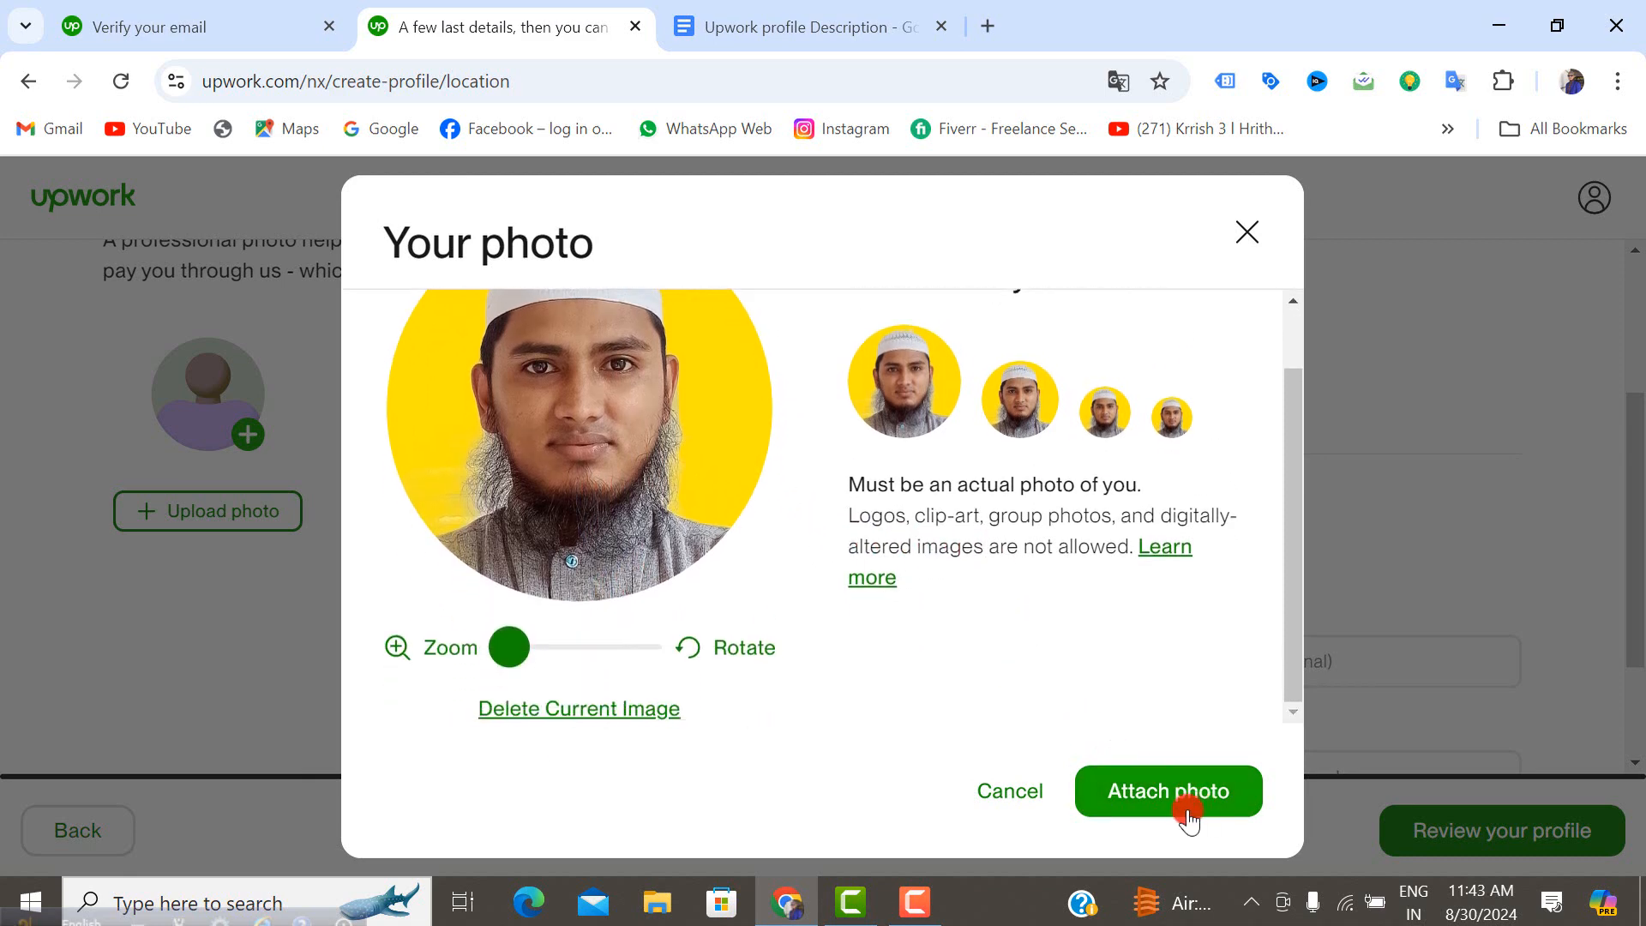
click(1161, 800)
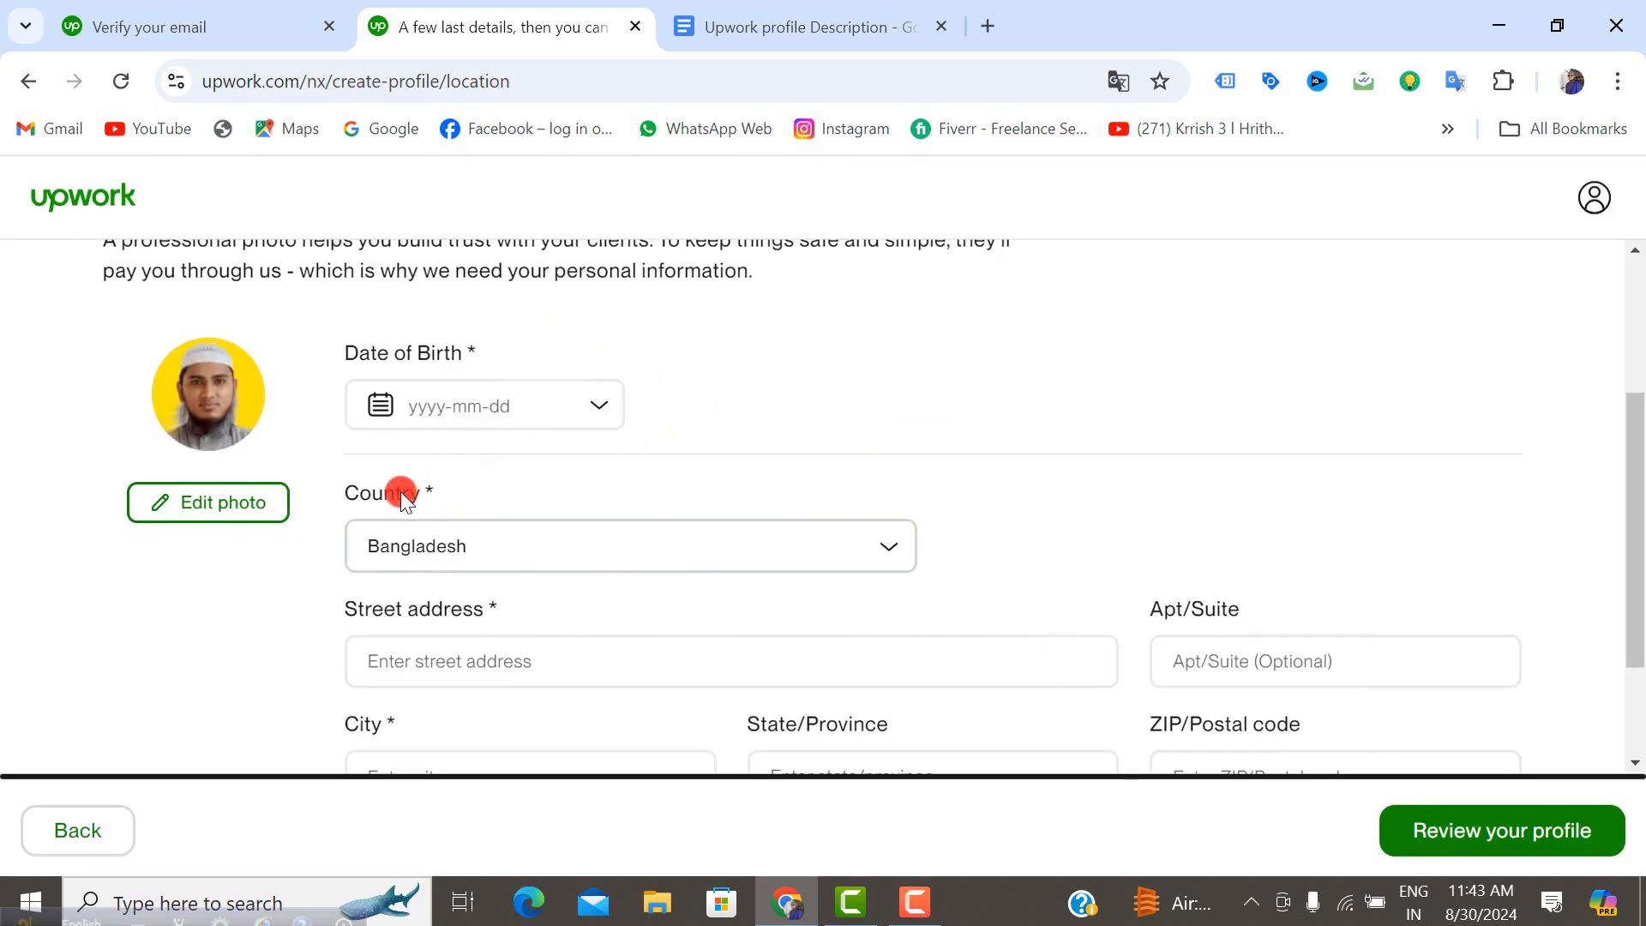
- Pick the 13th, then switch the birth date calendar to February 1998
click(587, 409)
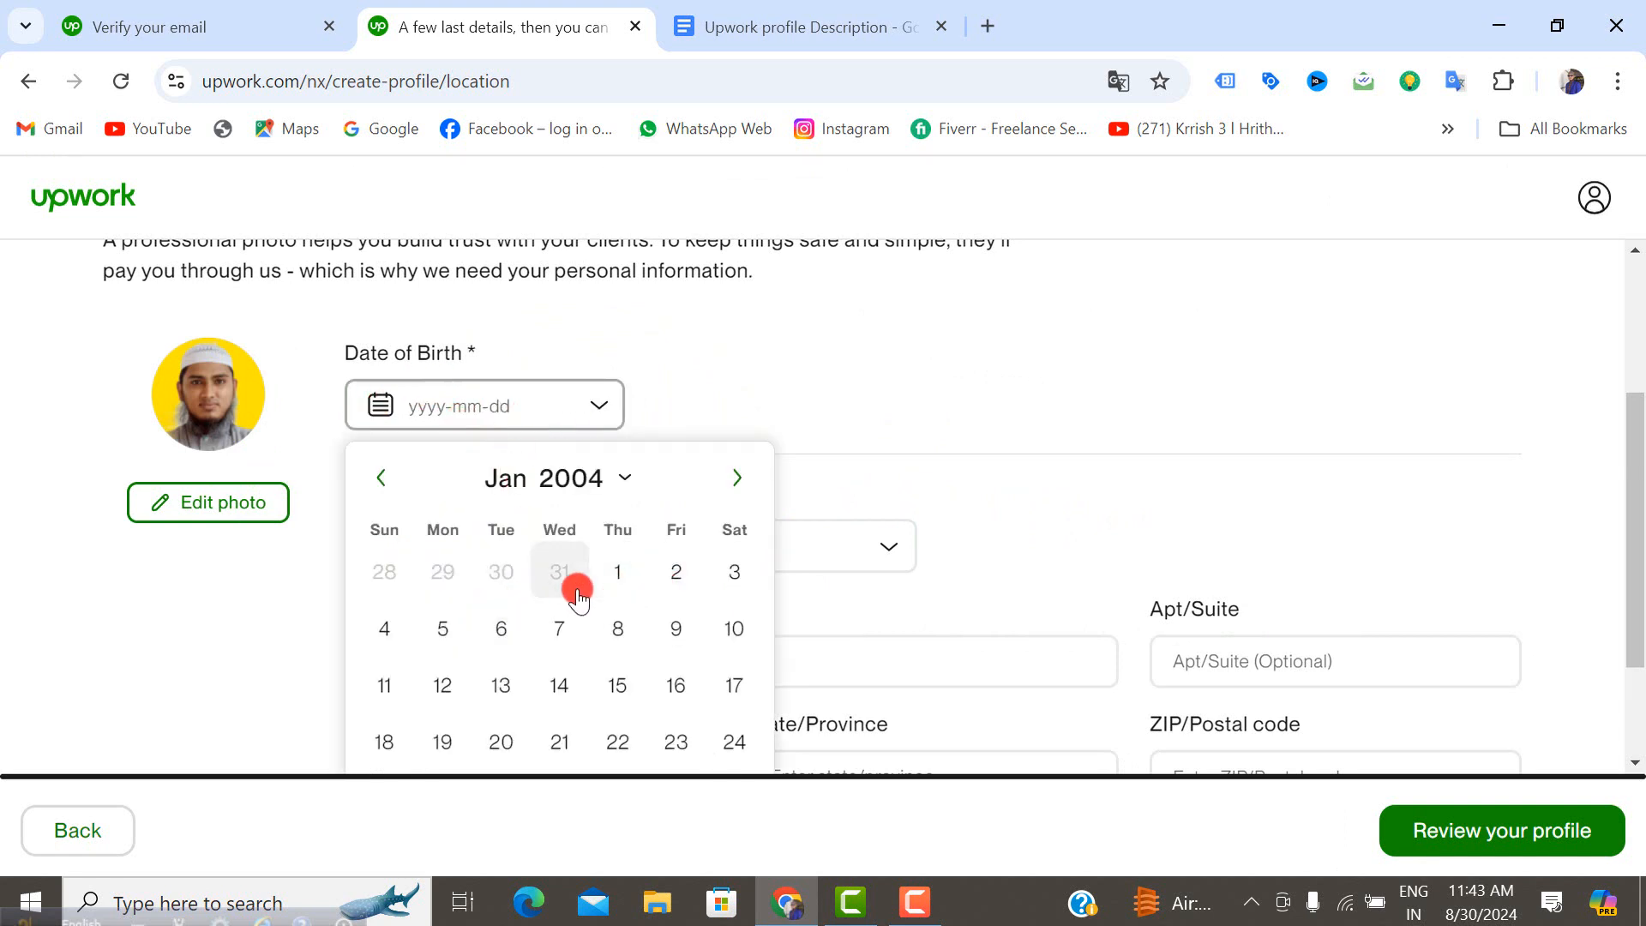
click(516, 691)
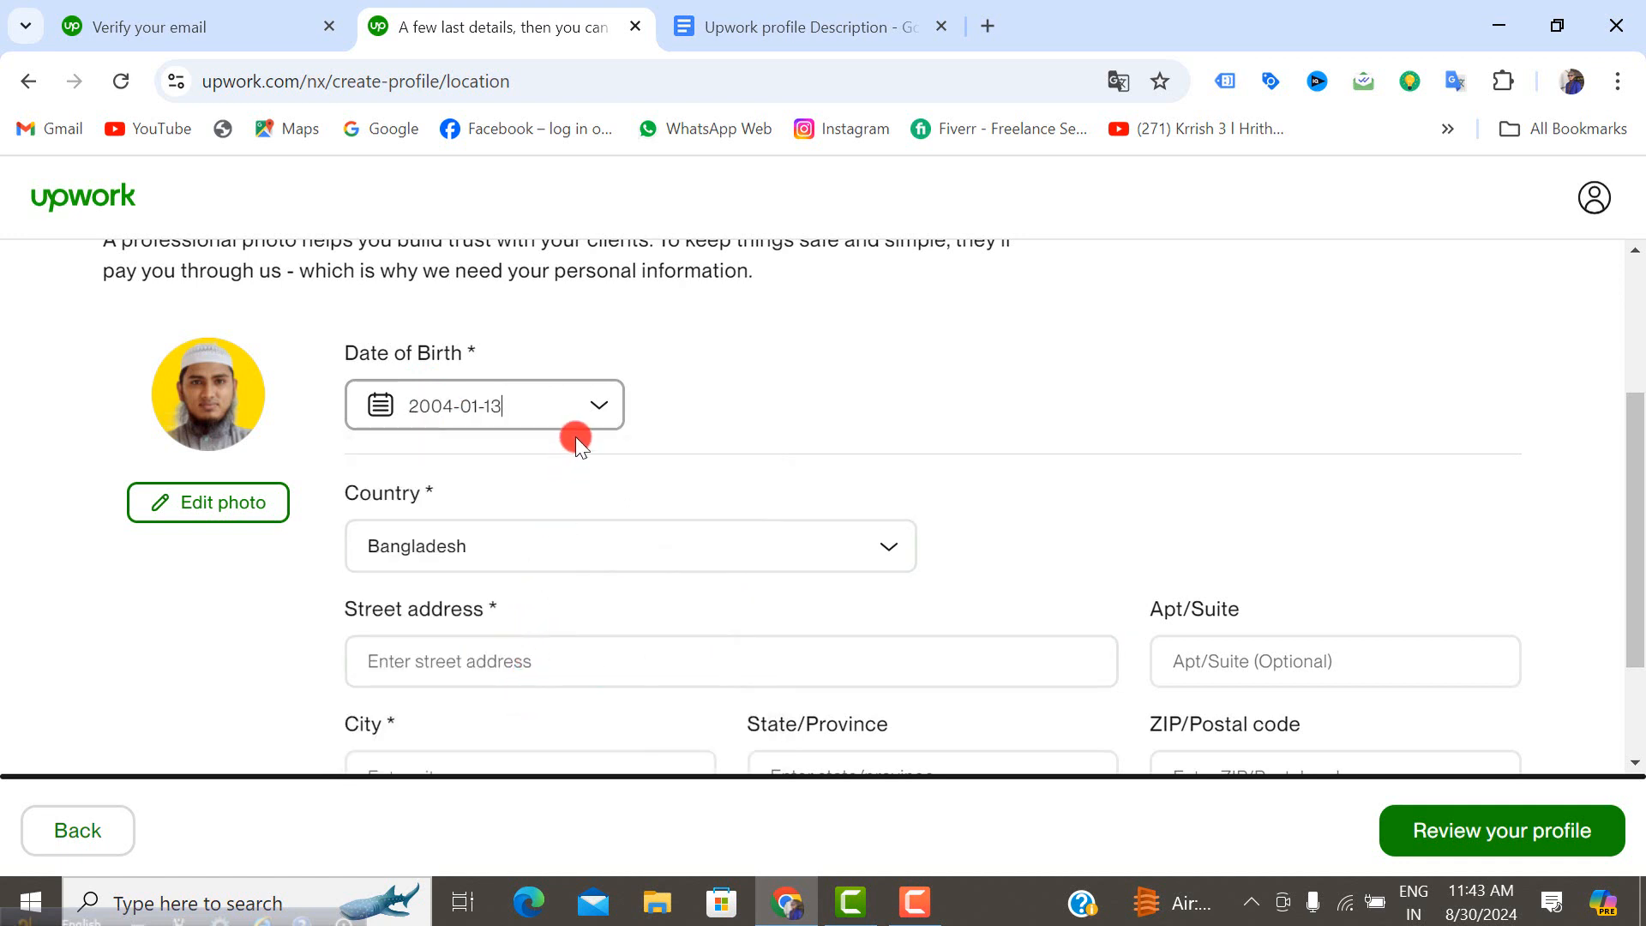
click(578, 401)
click(577, 478)
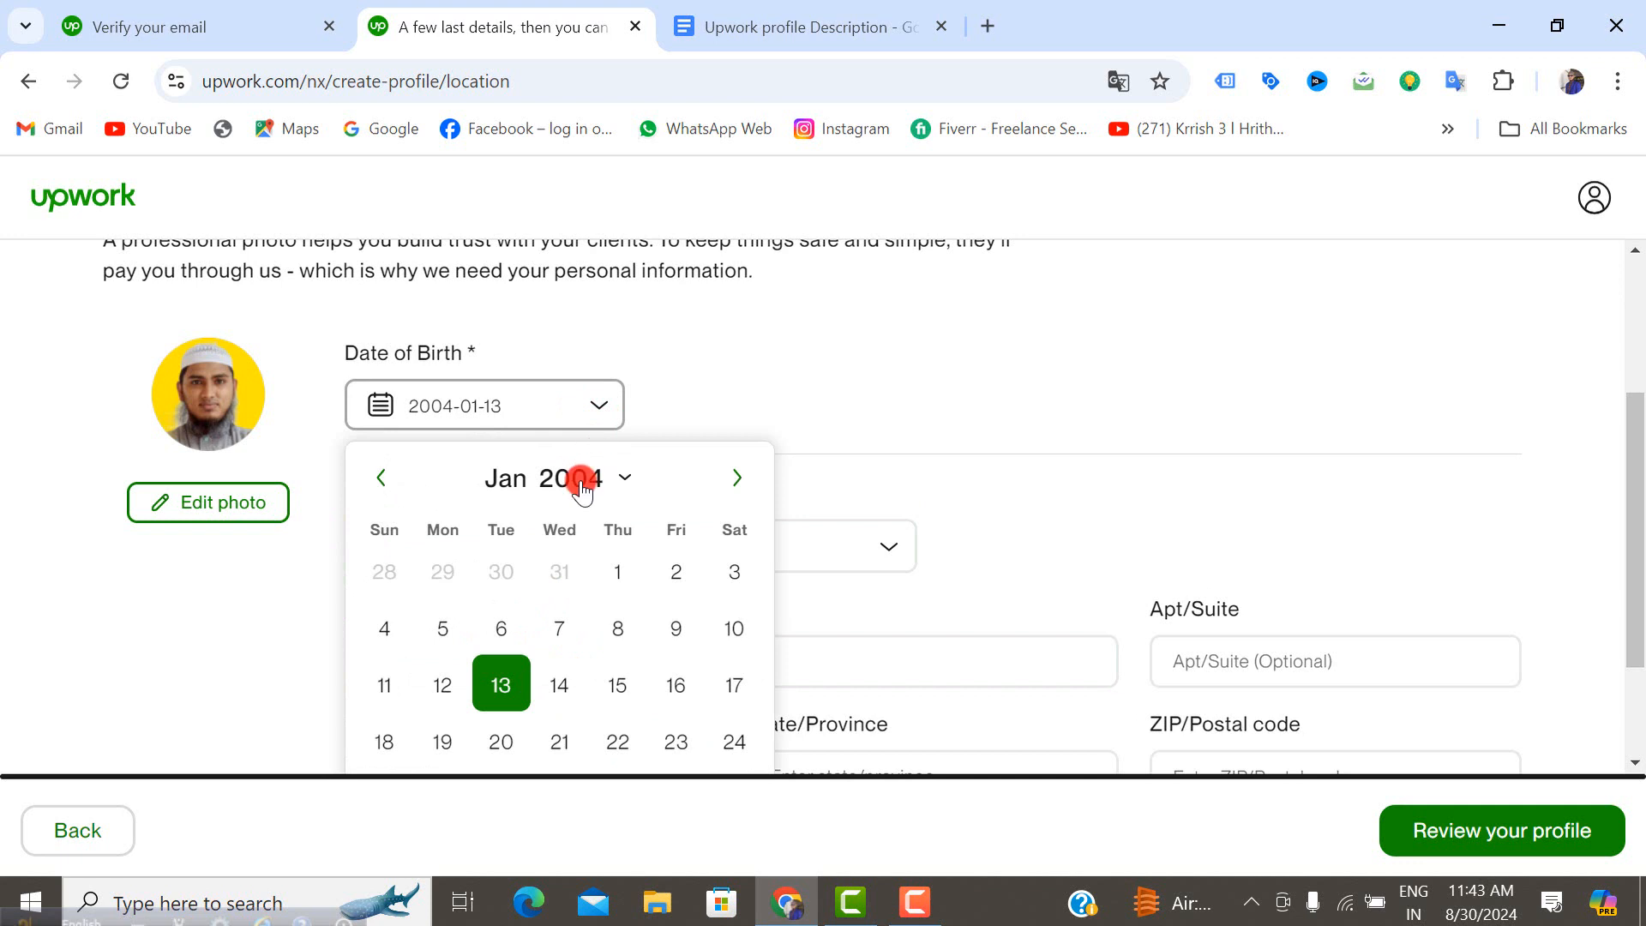
click(471, 553)
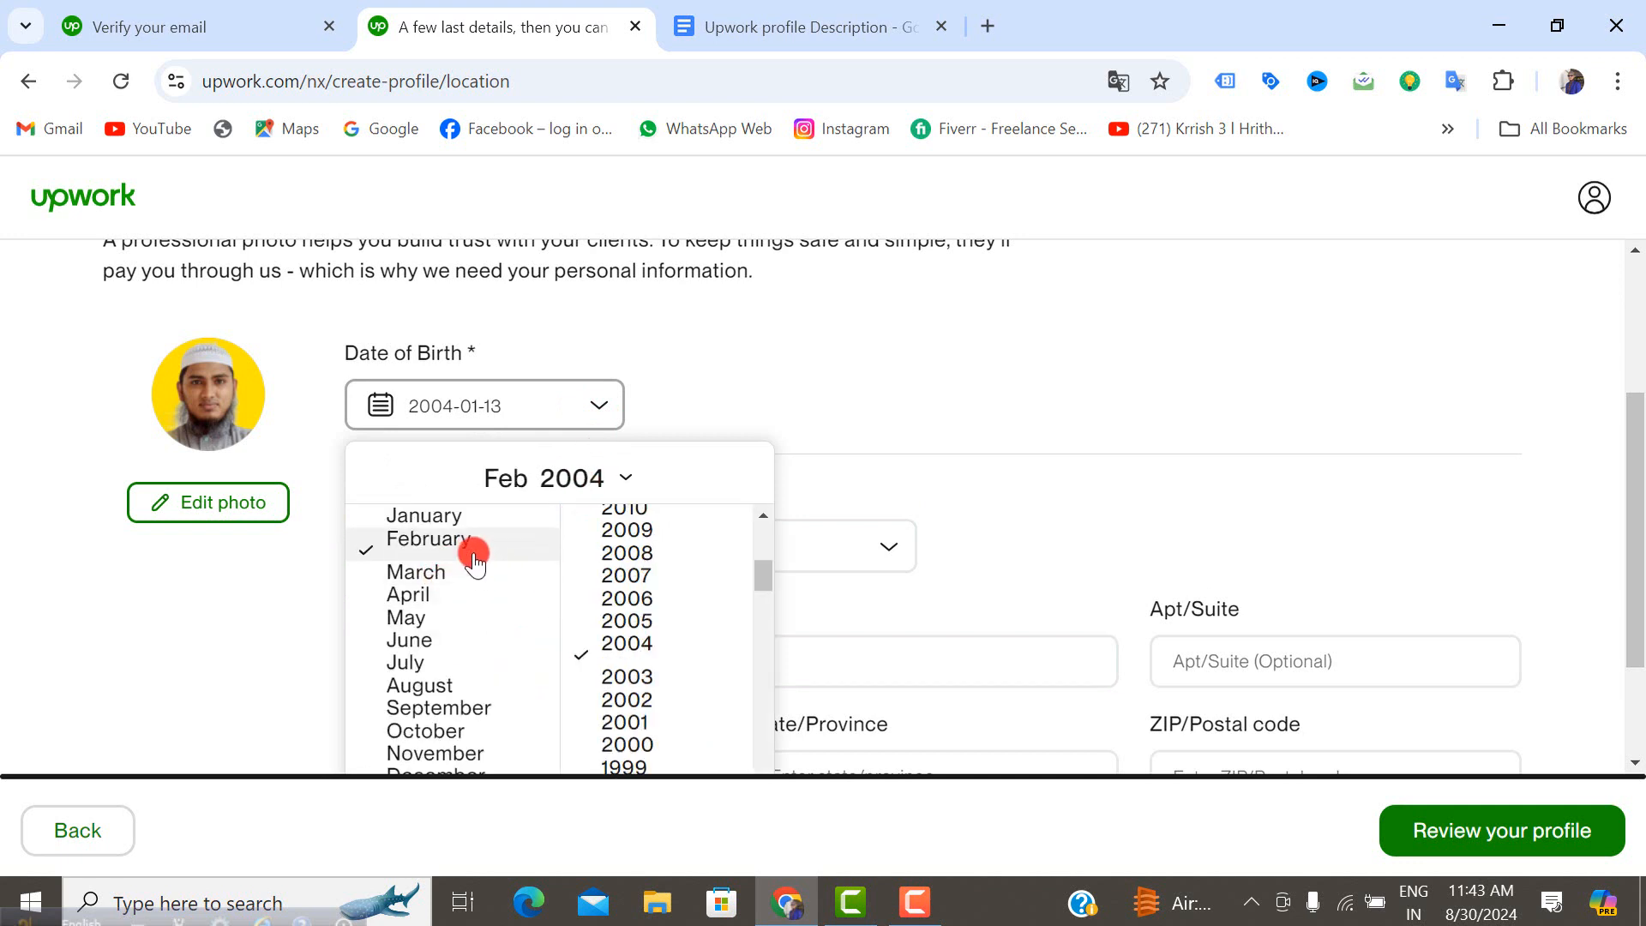
scroll(642, 651, down, 8)
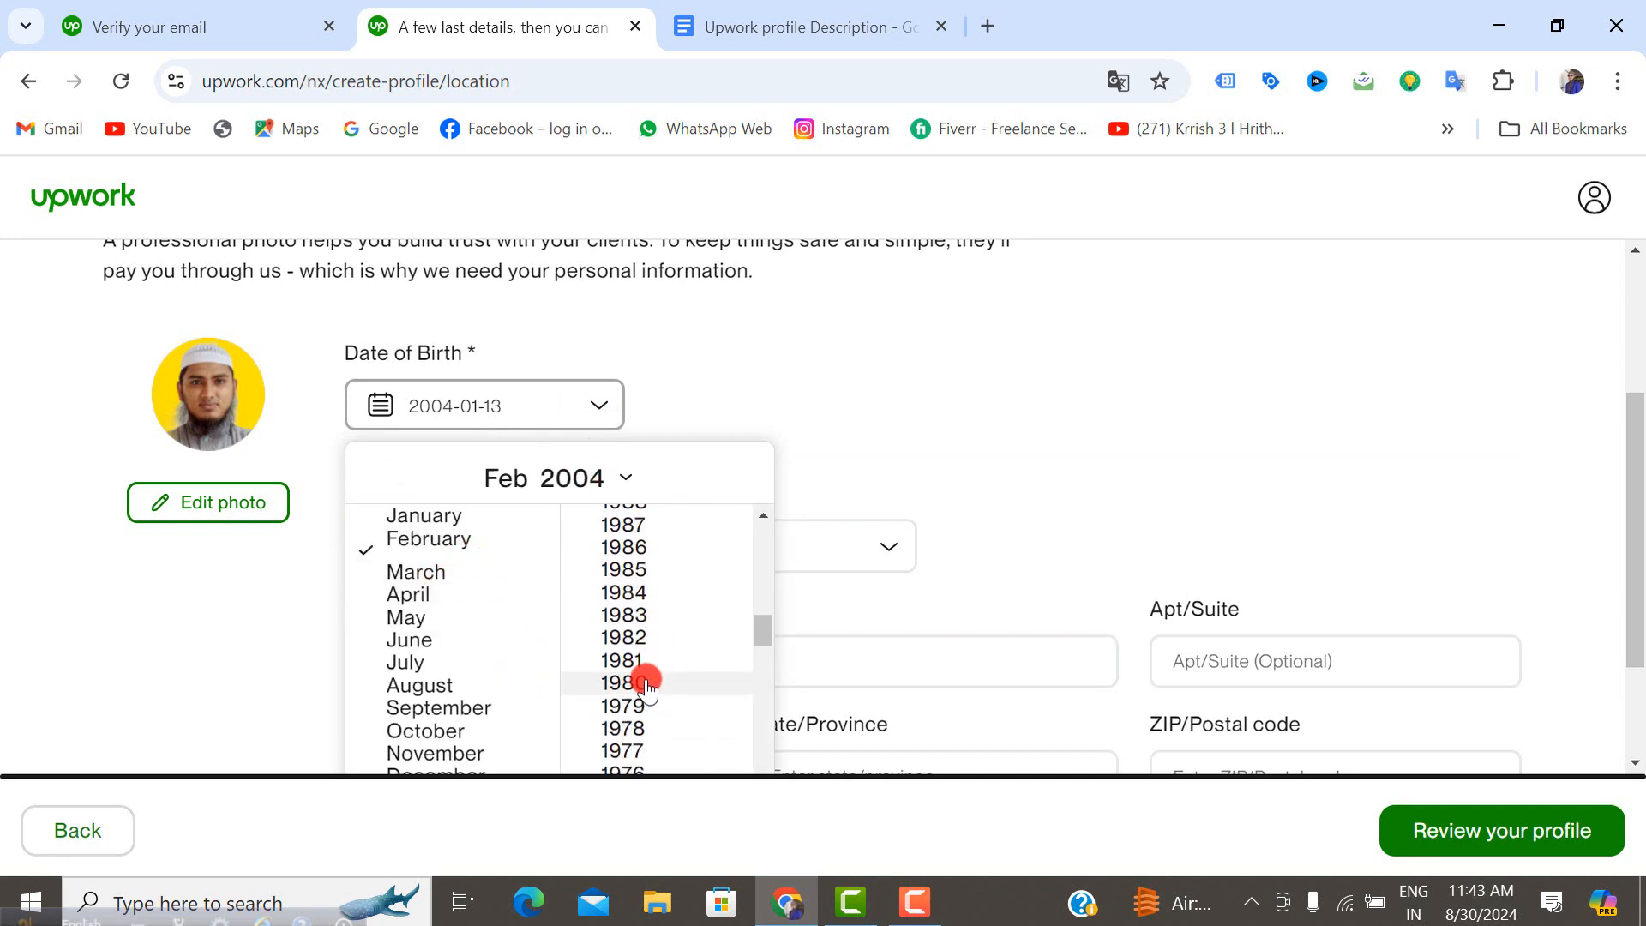
scroll(644, 693, down, 5)
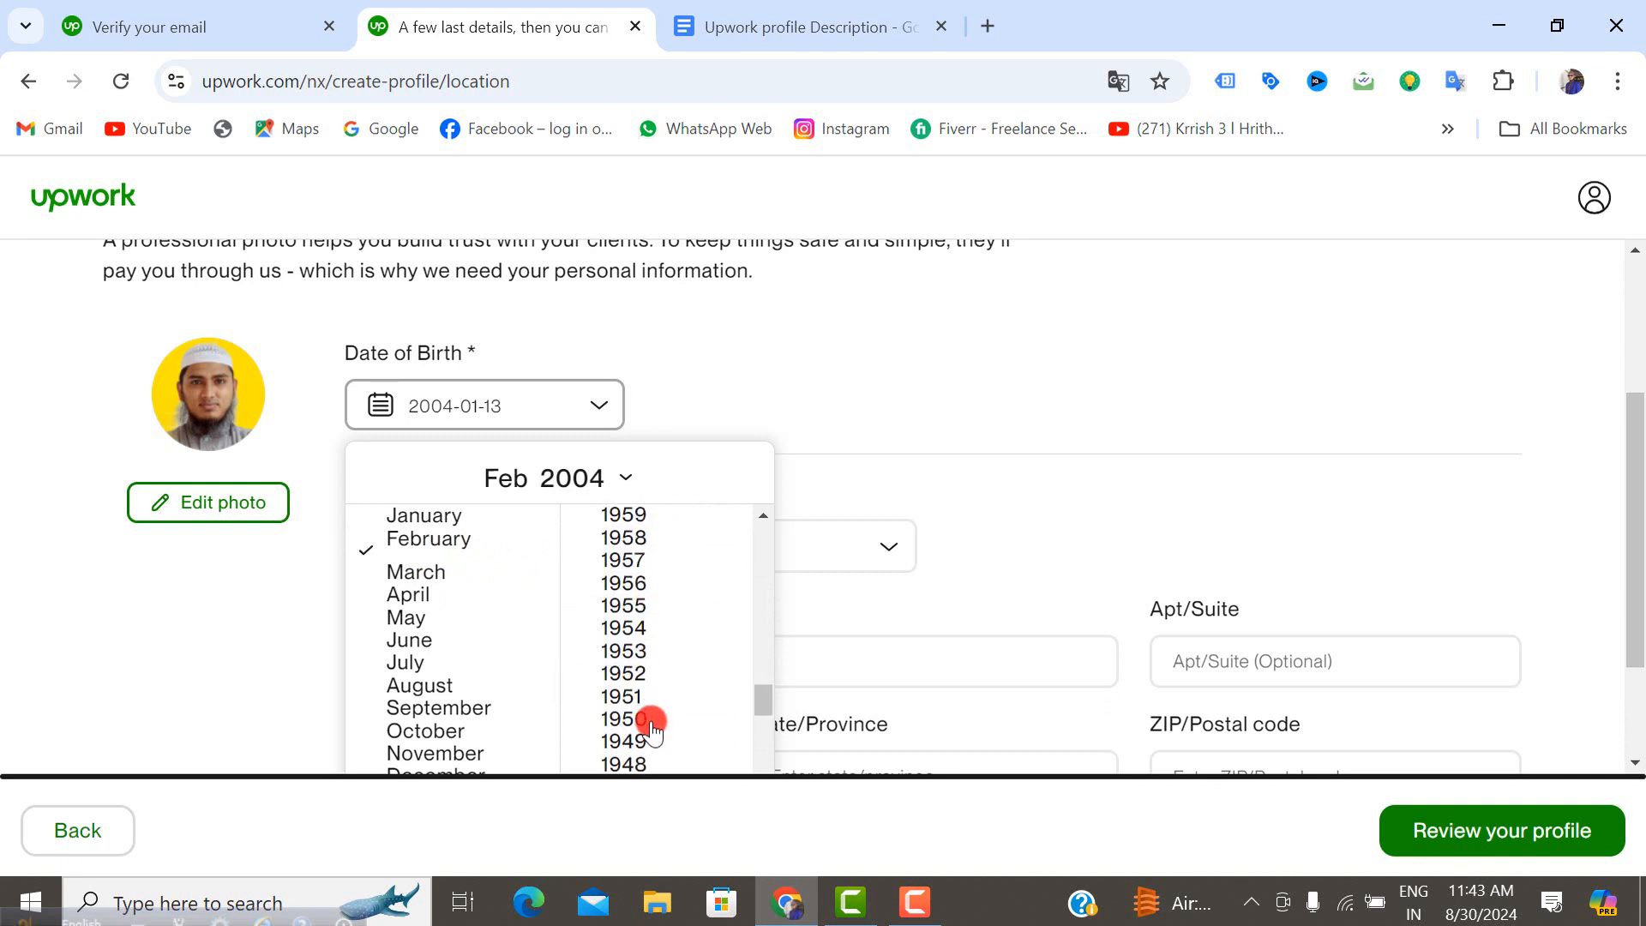
scroll(652, 724, up, 3)
scroll(651, 724, up, 4)
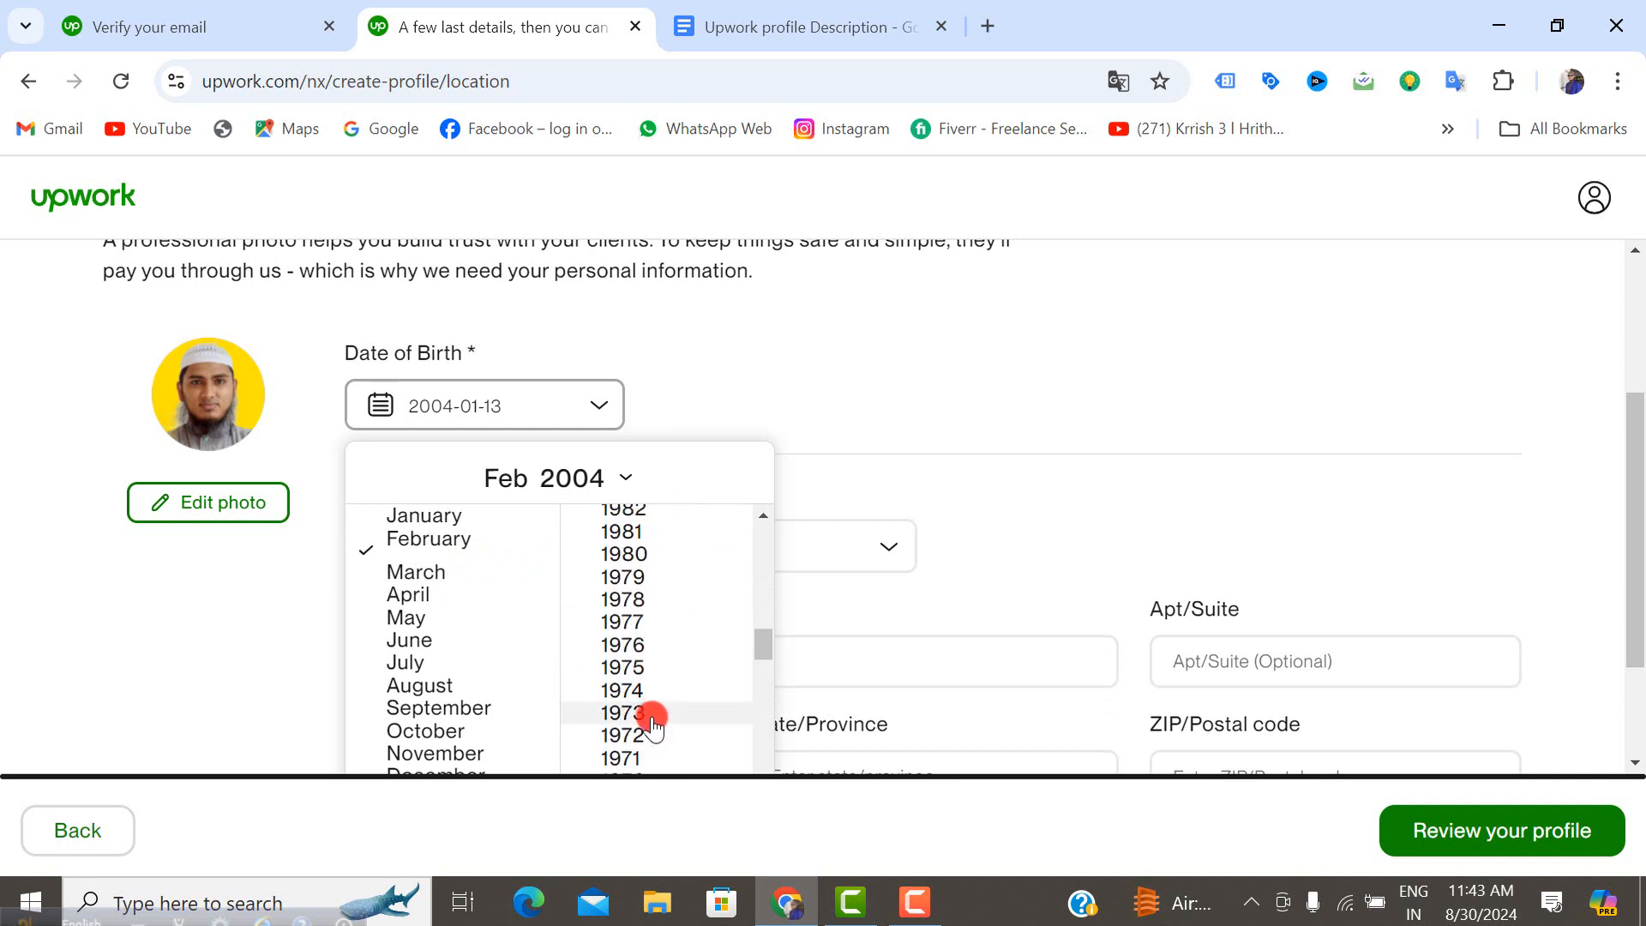
scroll(654, 724, down, 2)
scroll(654, 724, up, 6)
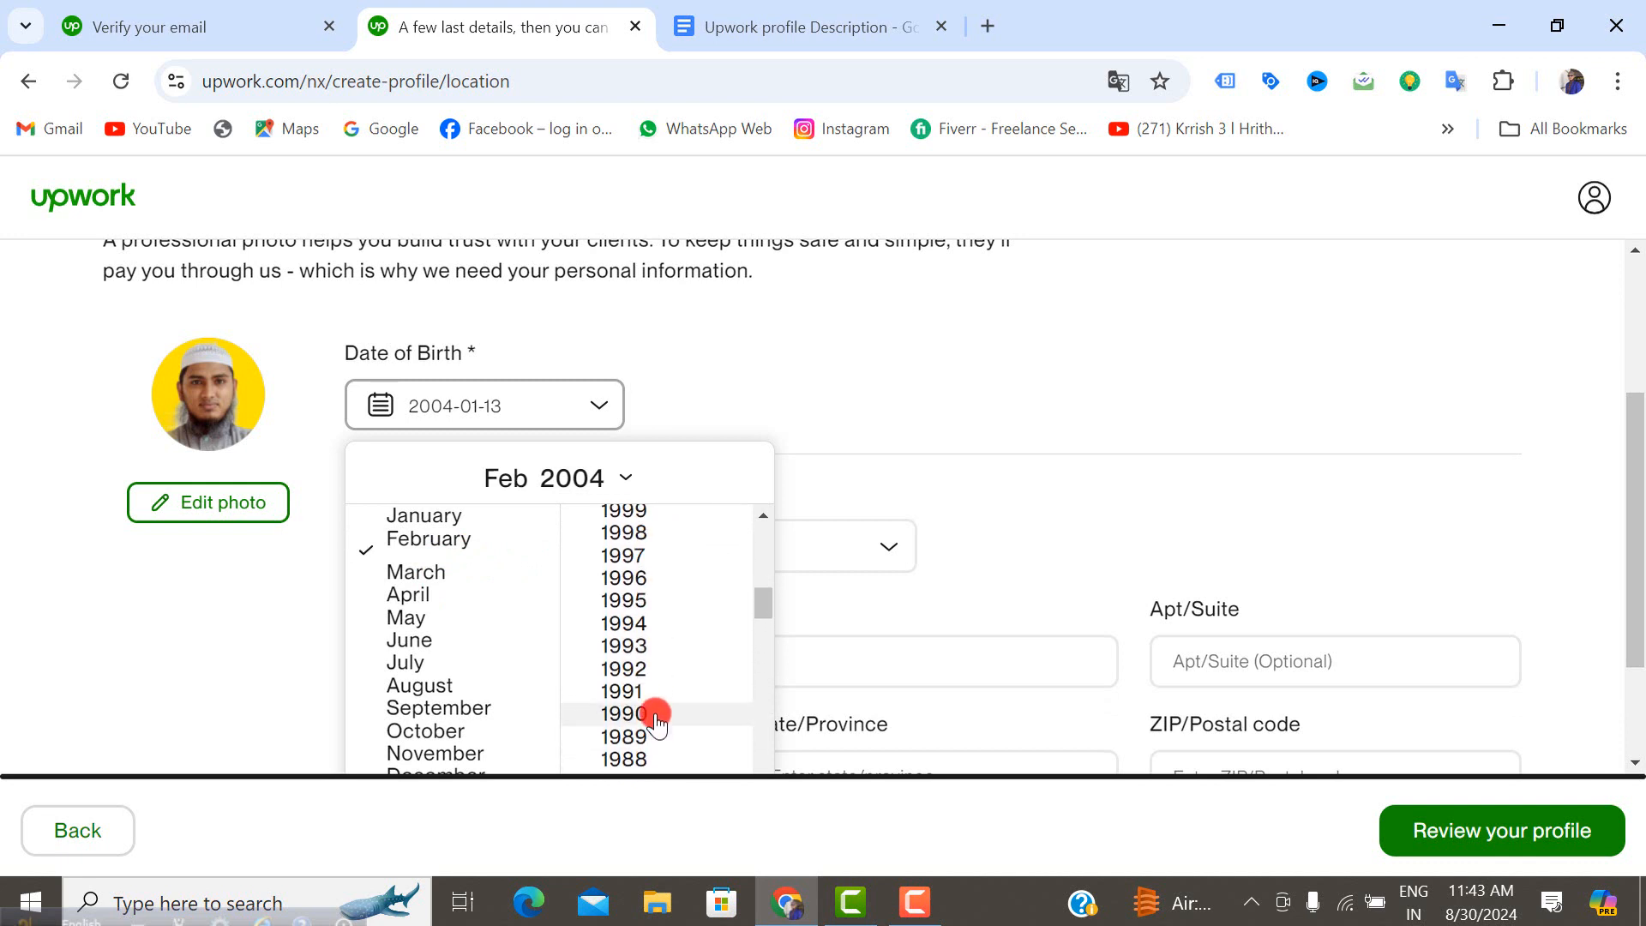
scroll(656, 724, up, 3)
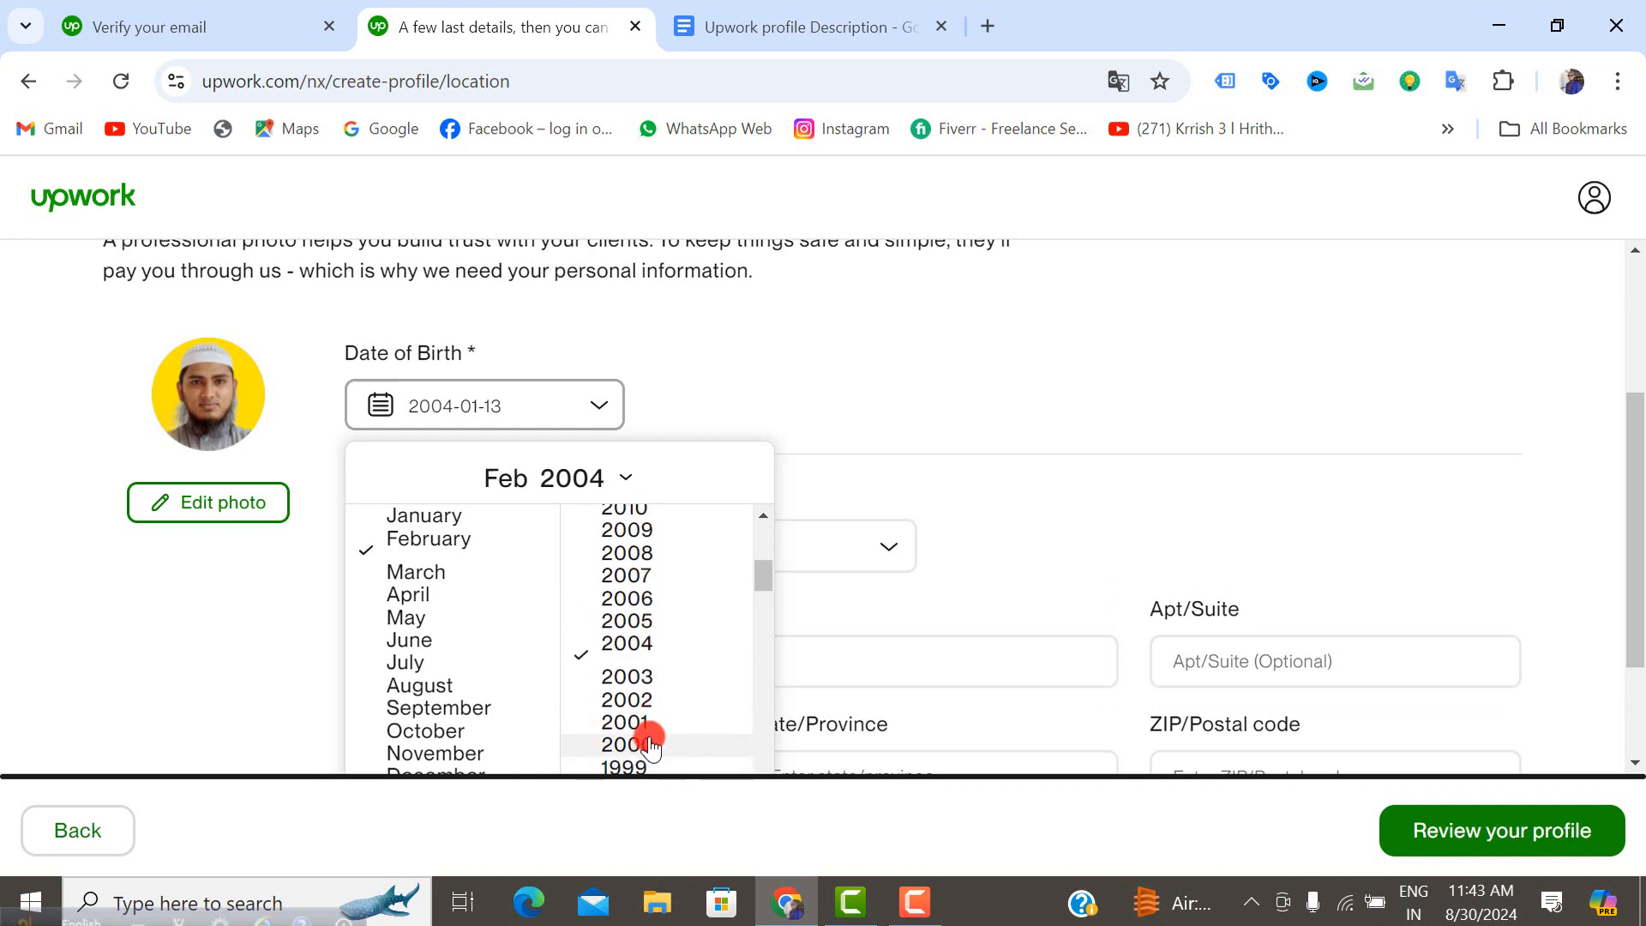
scroll(654, 729, down, 2)
click(627, 661)
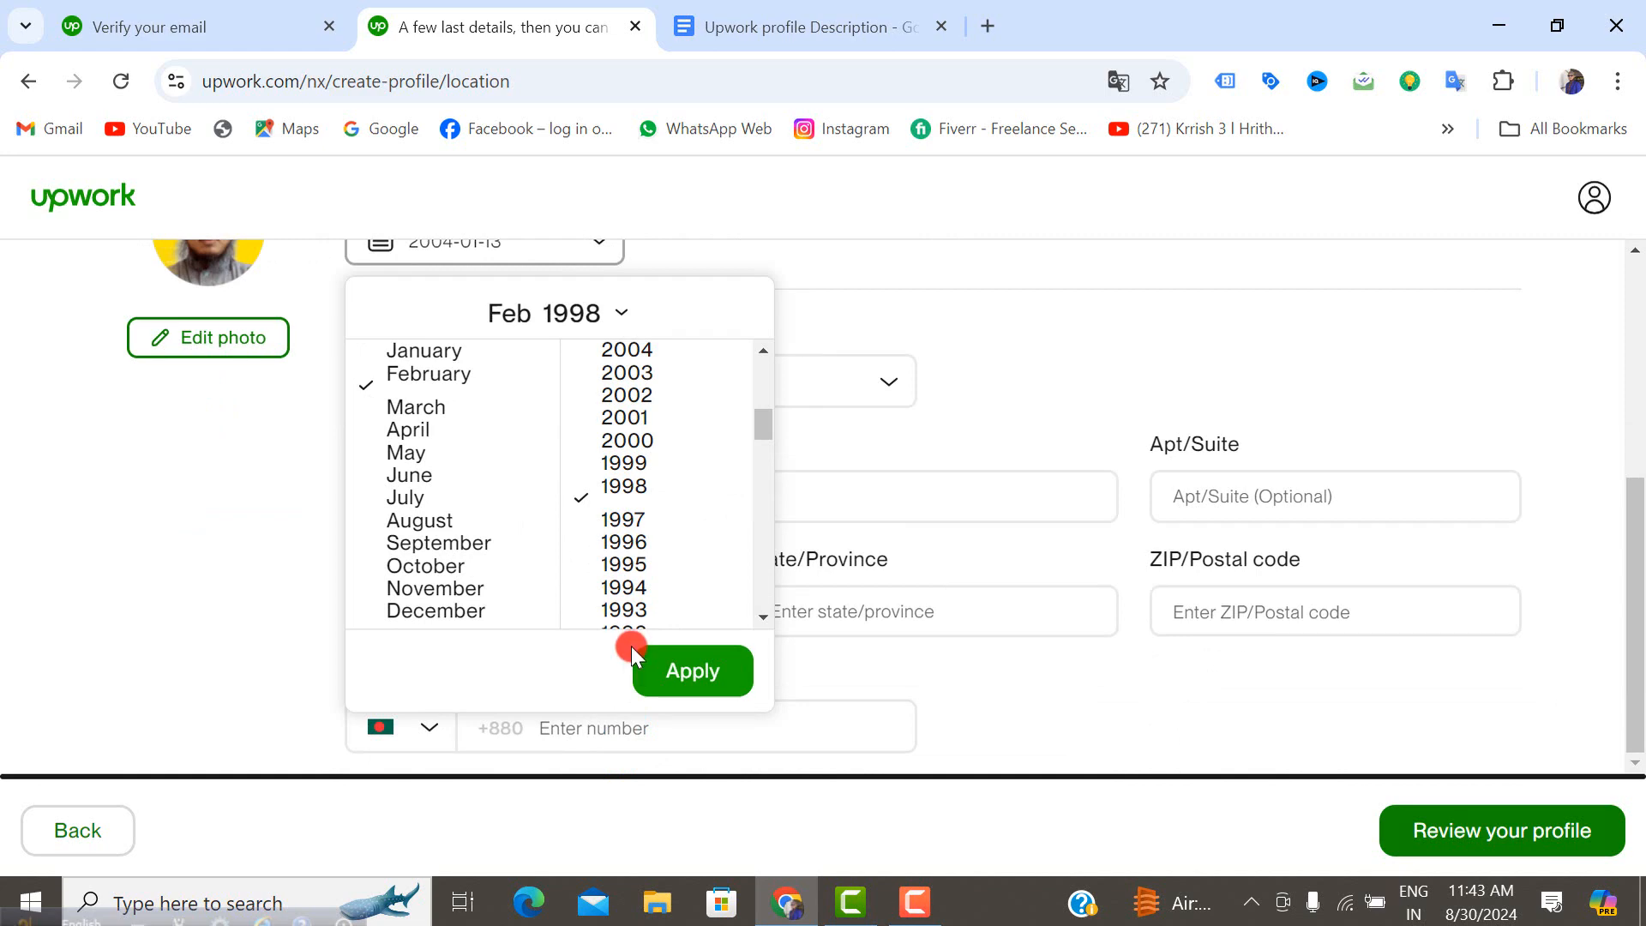
scroll(513, 391, up, 3)
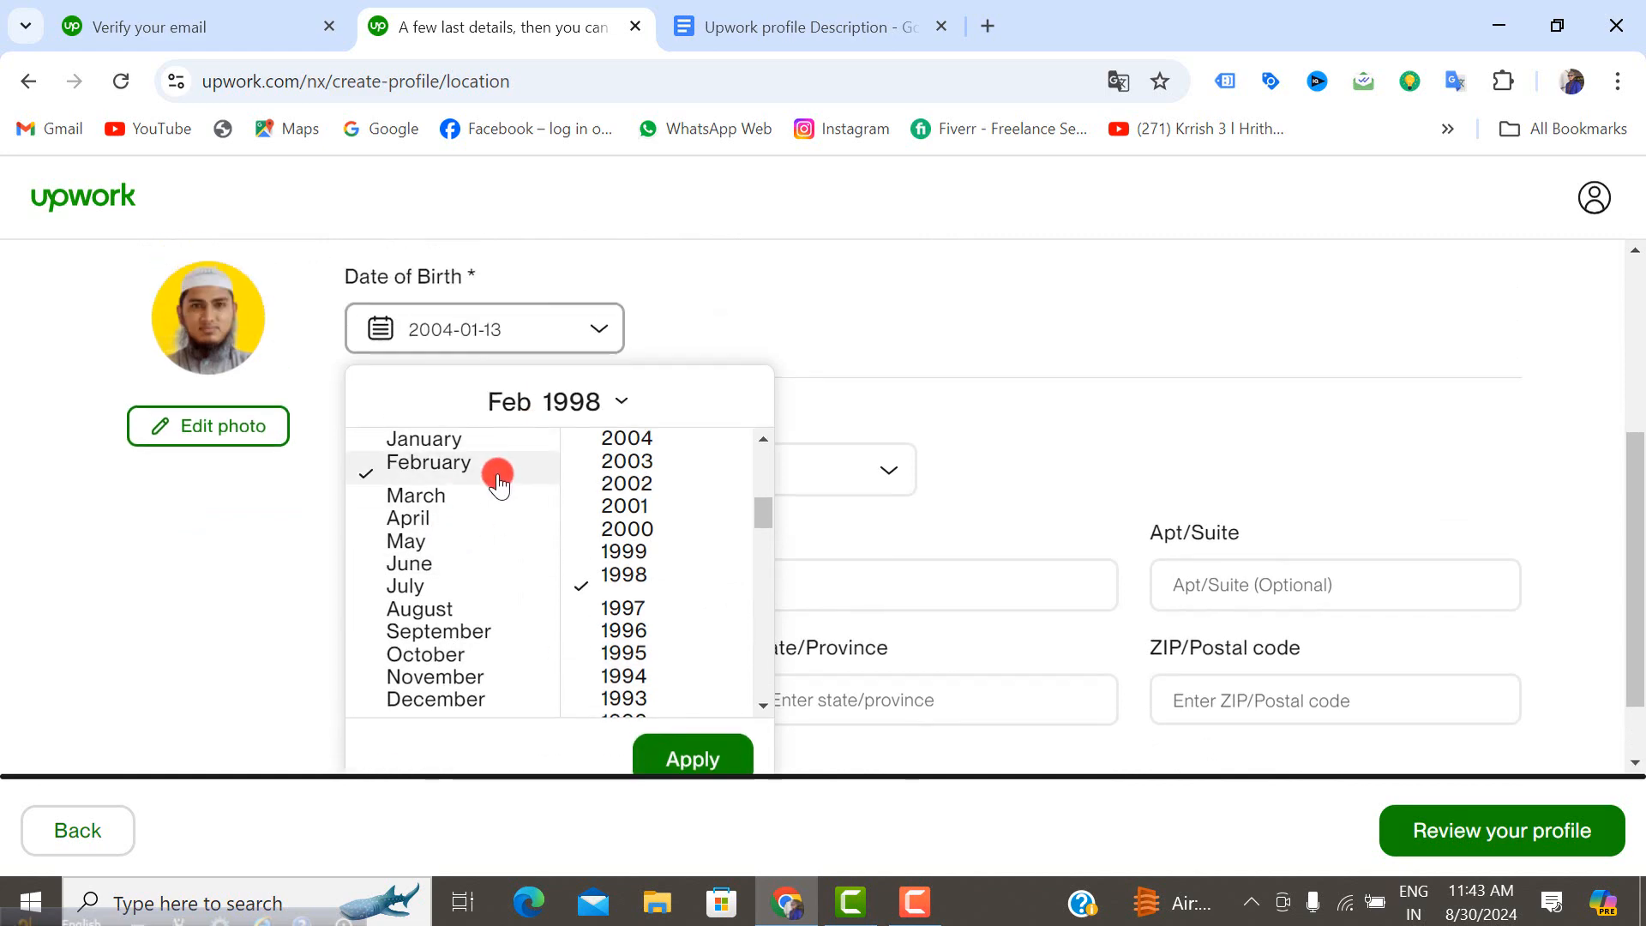
scroll(558, 514, down, 3)
scroll(669, 594, down, 2)
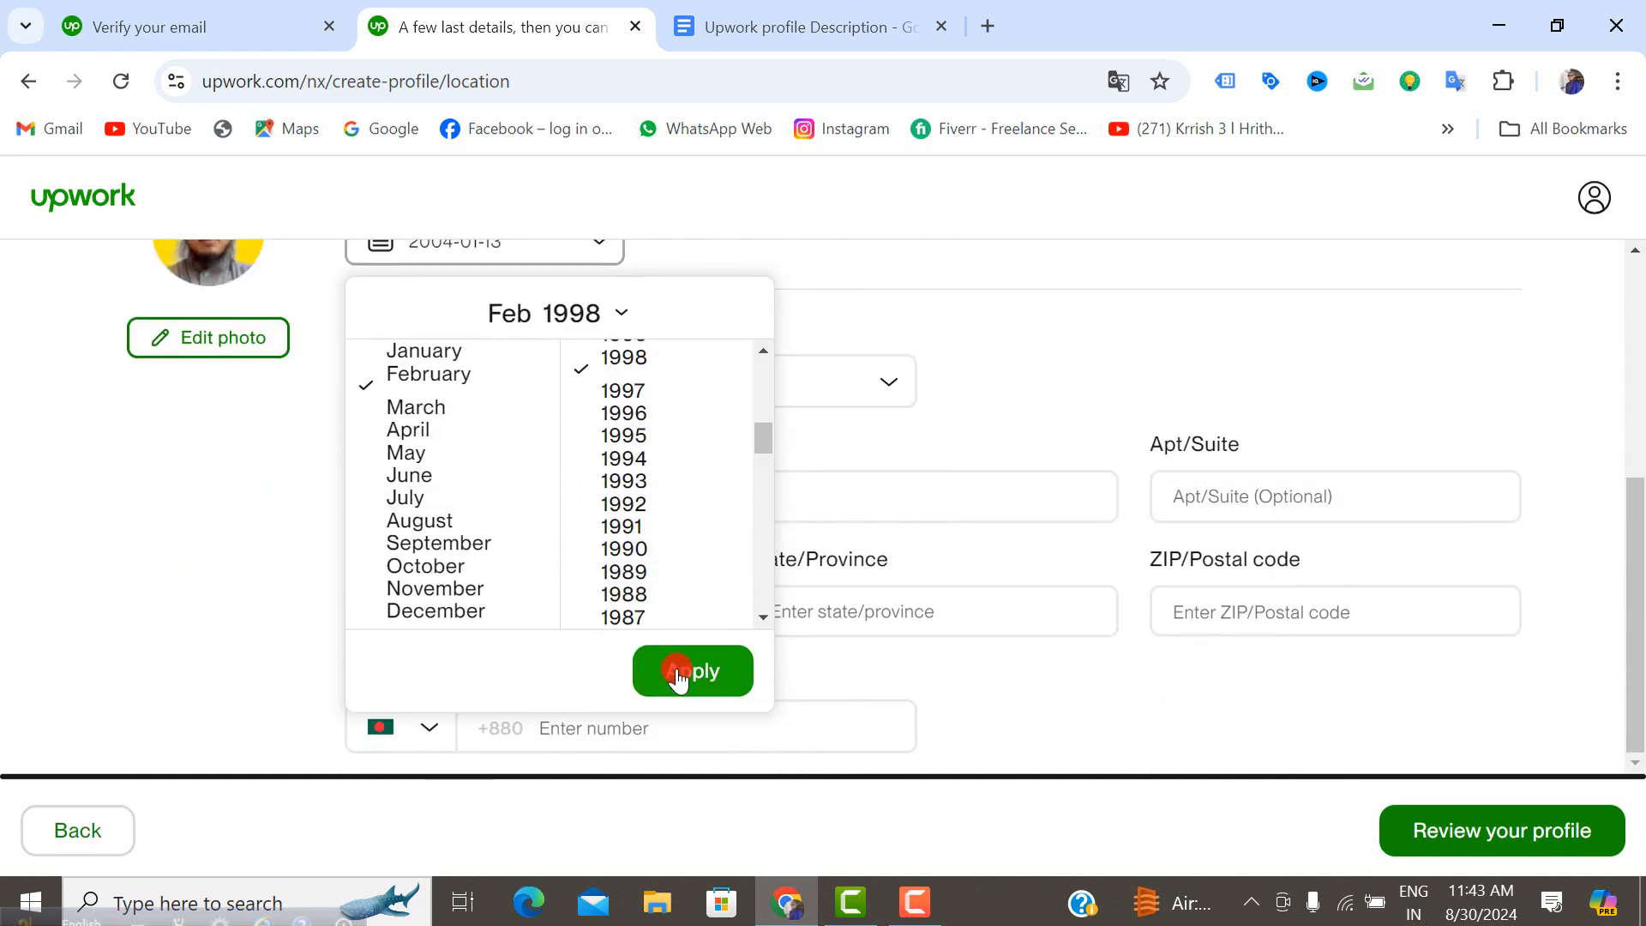
scroll(536, 368, up, 10)
scroll(557, 523, down, 5)
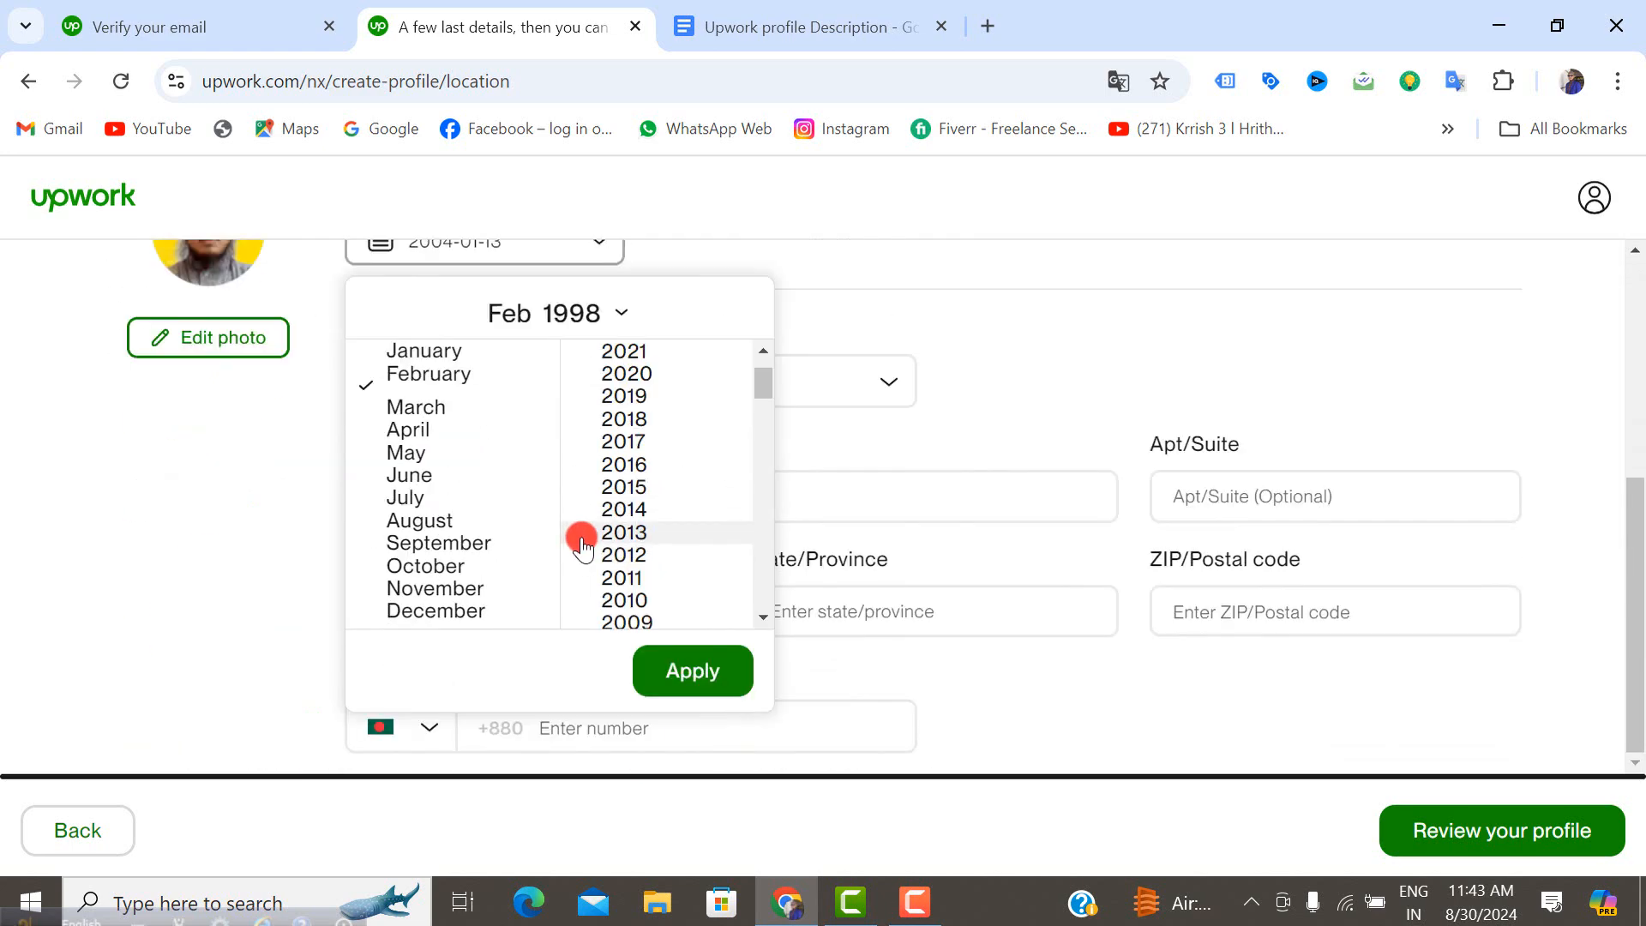
click(688, 677)
scroll(578, 531, up, 3)
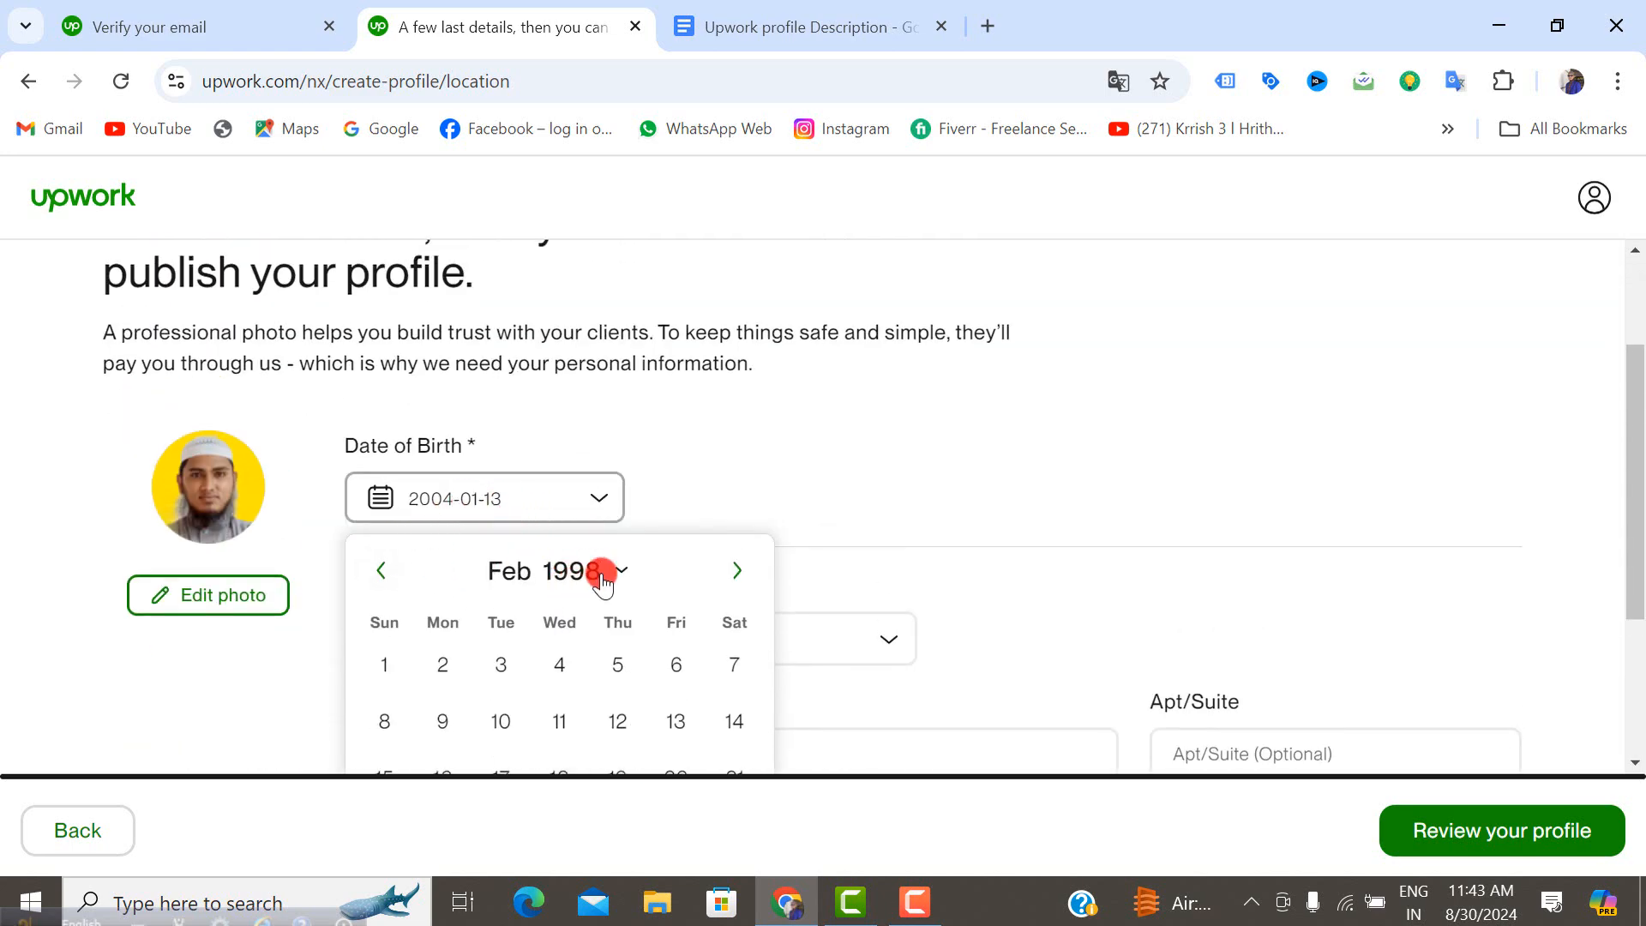
click(380, 502)
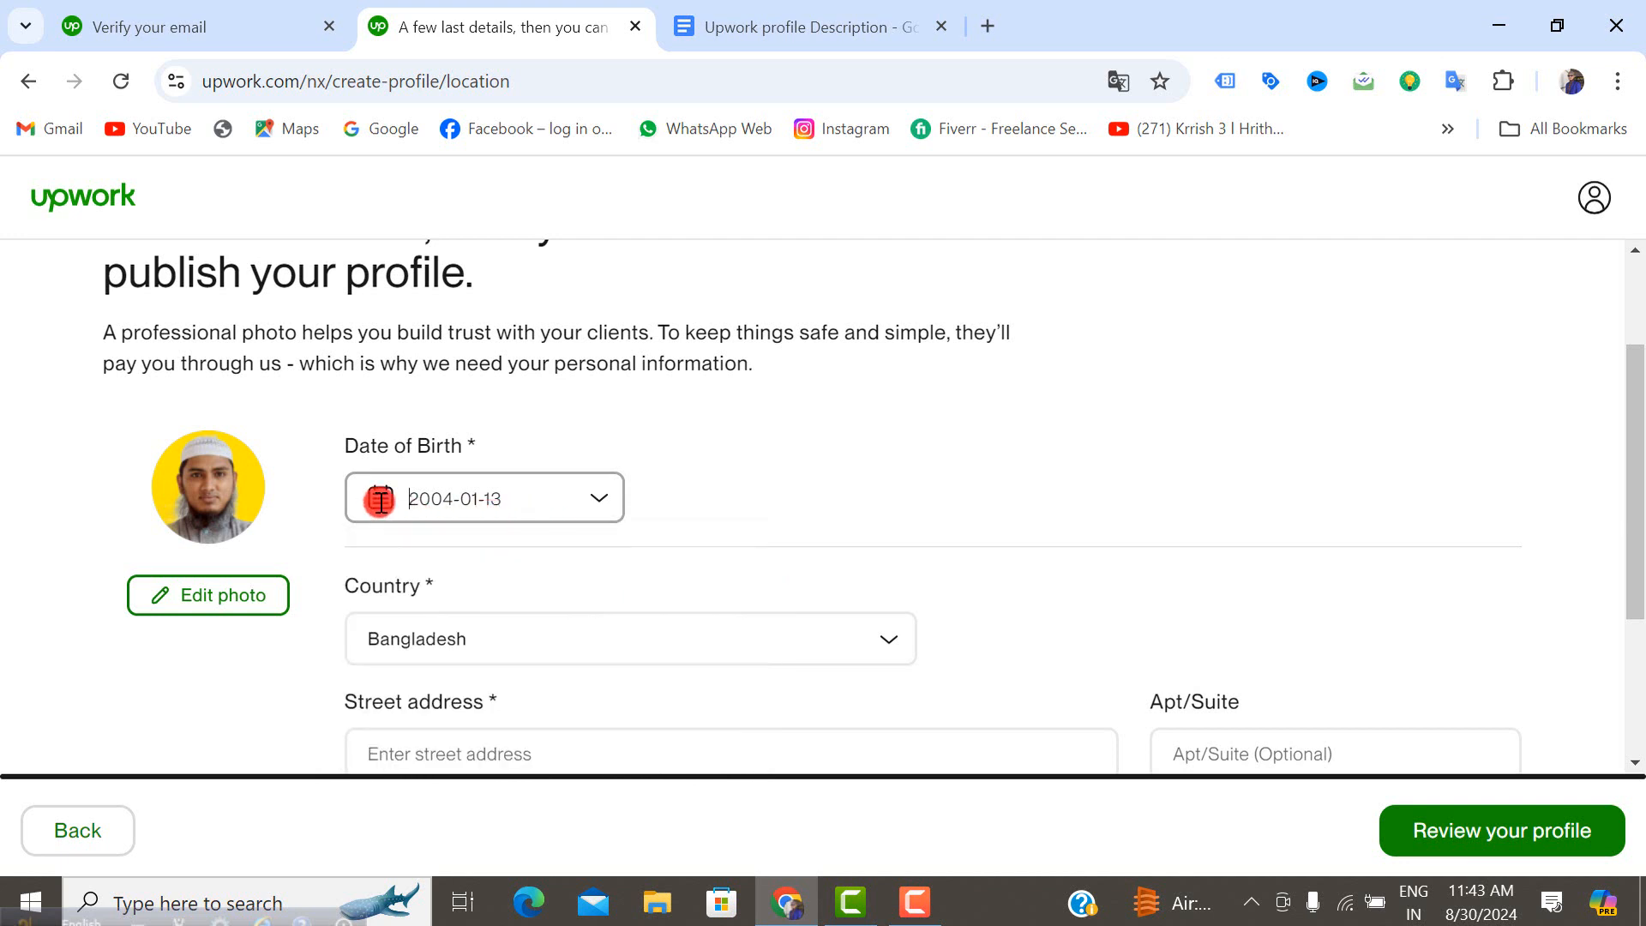
click(514, 505)
scroll(558, 618, down, 1)
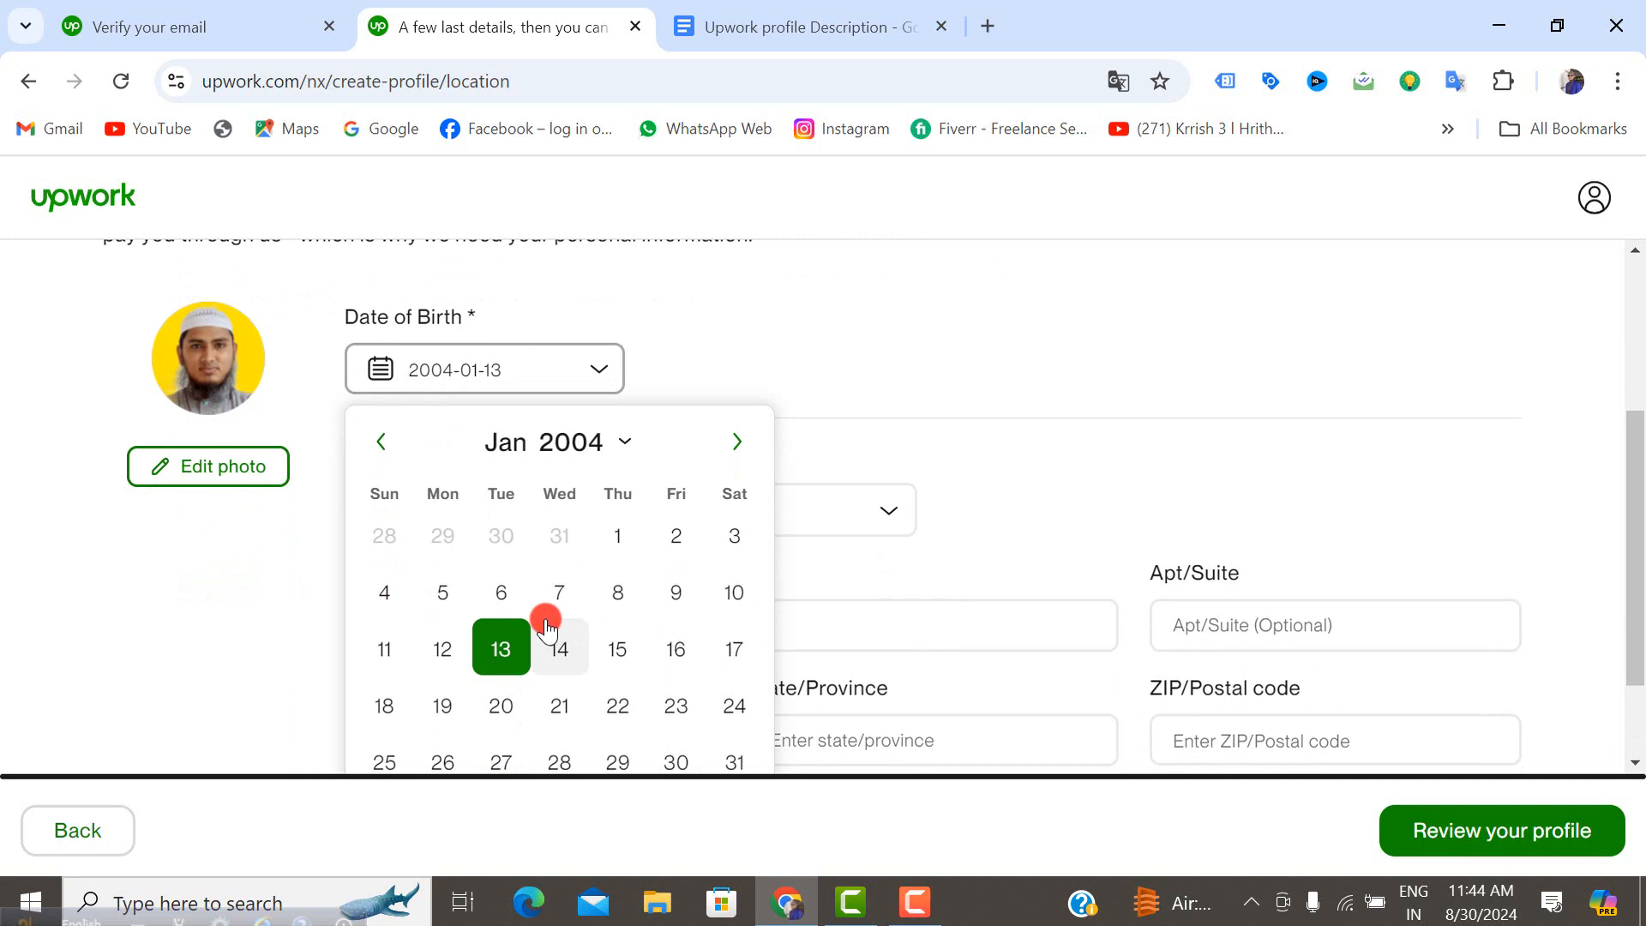
click(506, 652)
click(382, 369)
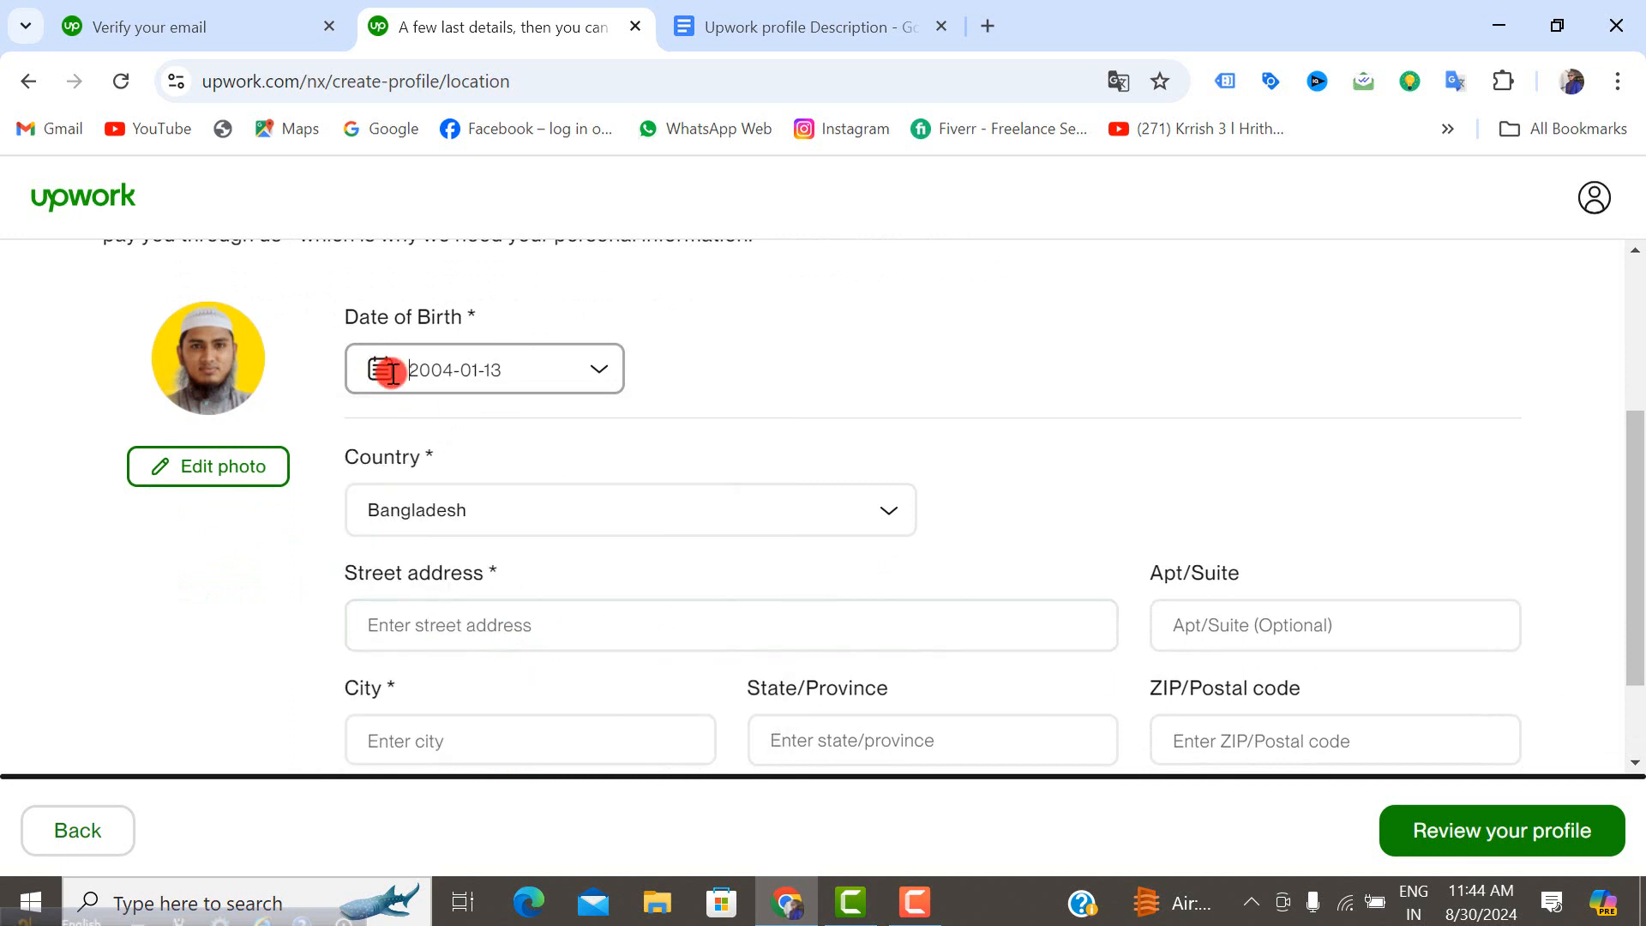
click(600, 443)
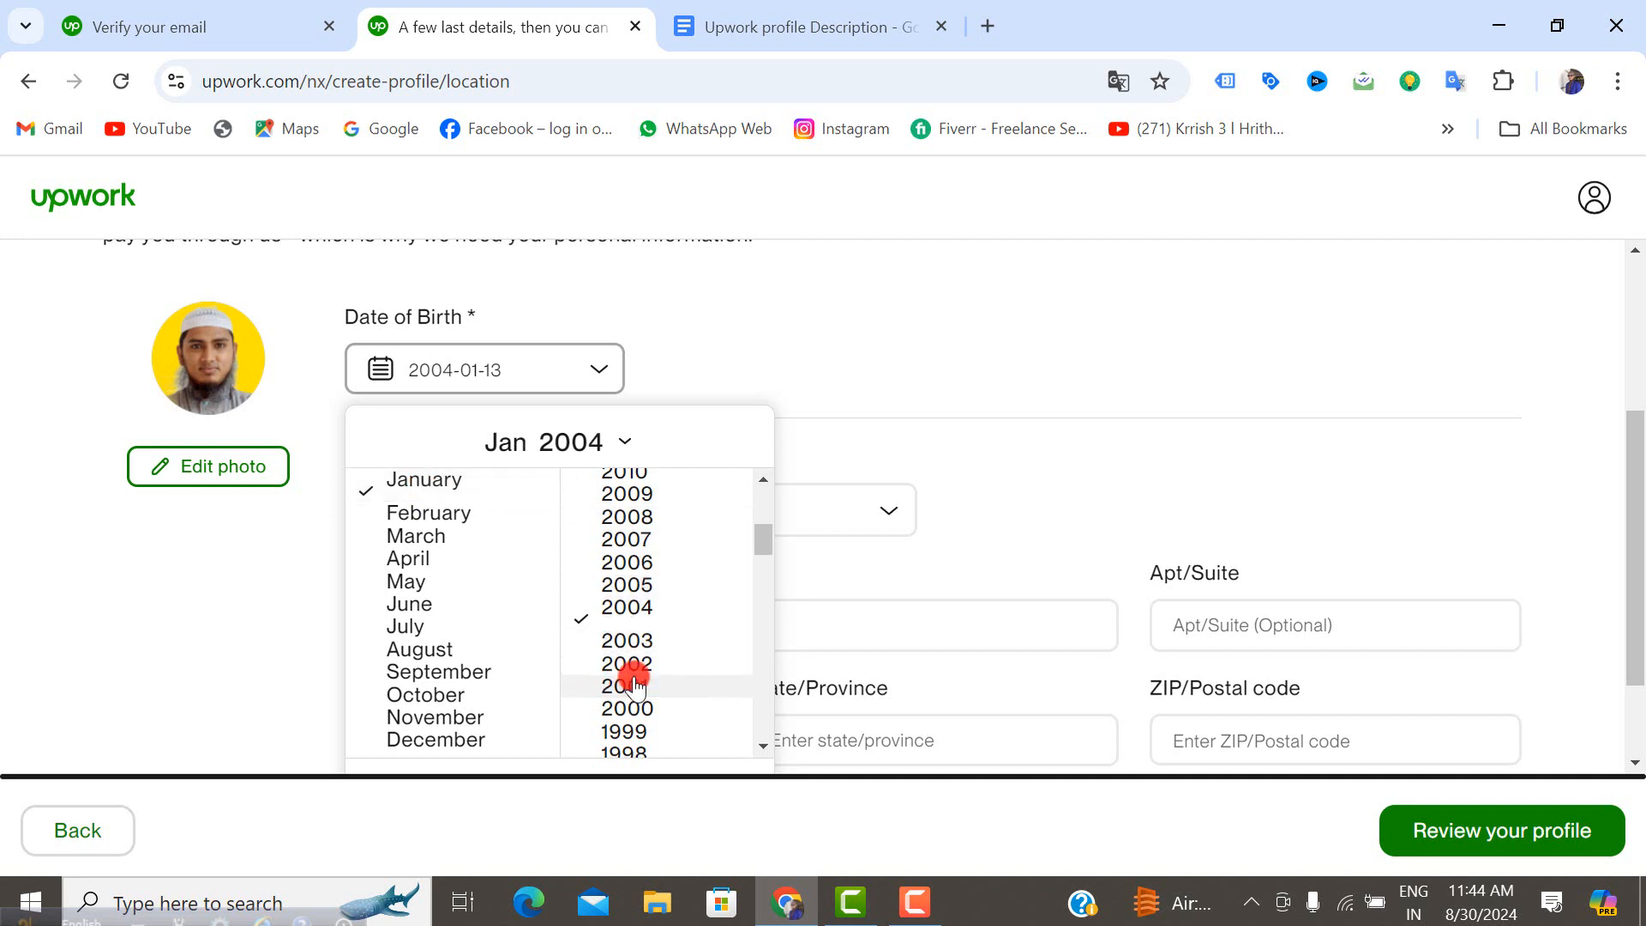
scroll(632, 672, down, 3)
scroll(634, 681, down, 2)
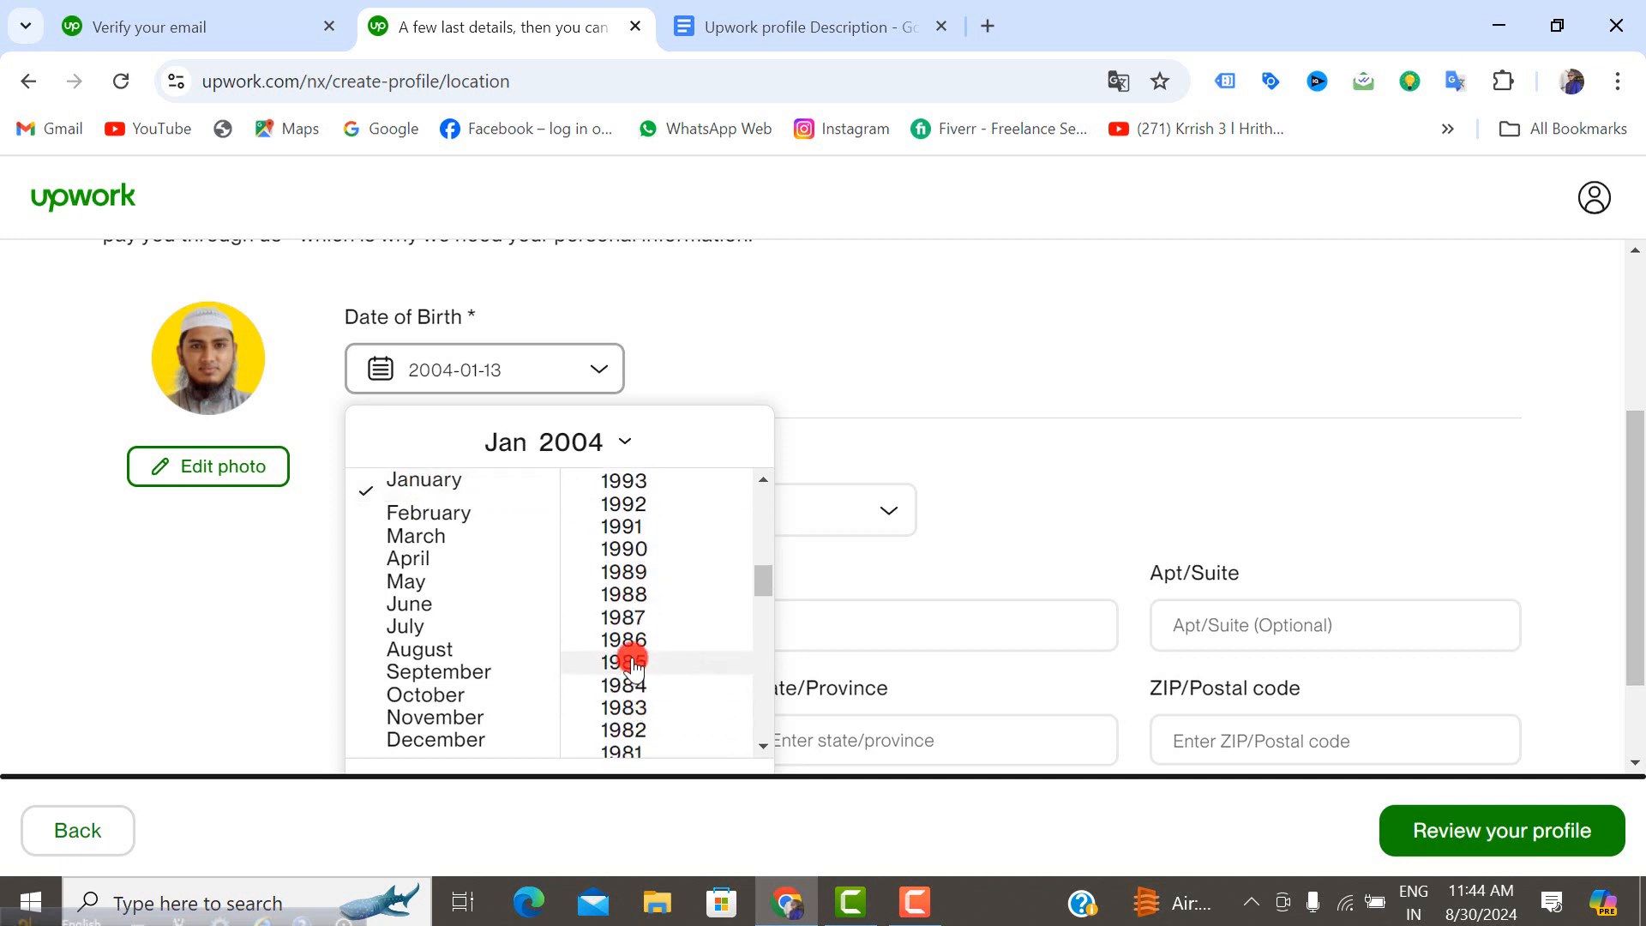
scroll(635, 668, up, 2)
scroll(633, 660, up, 2)
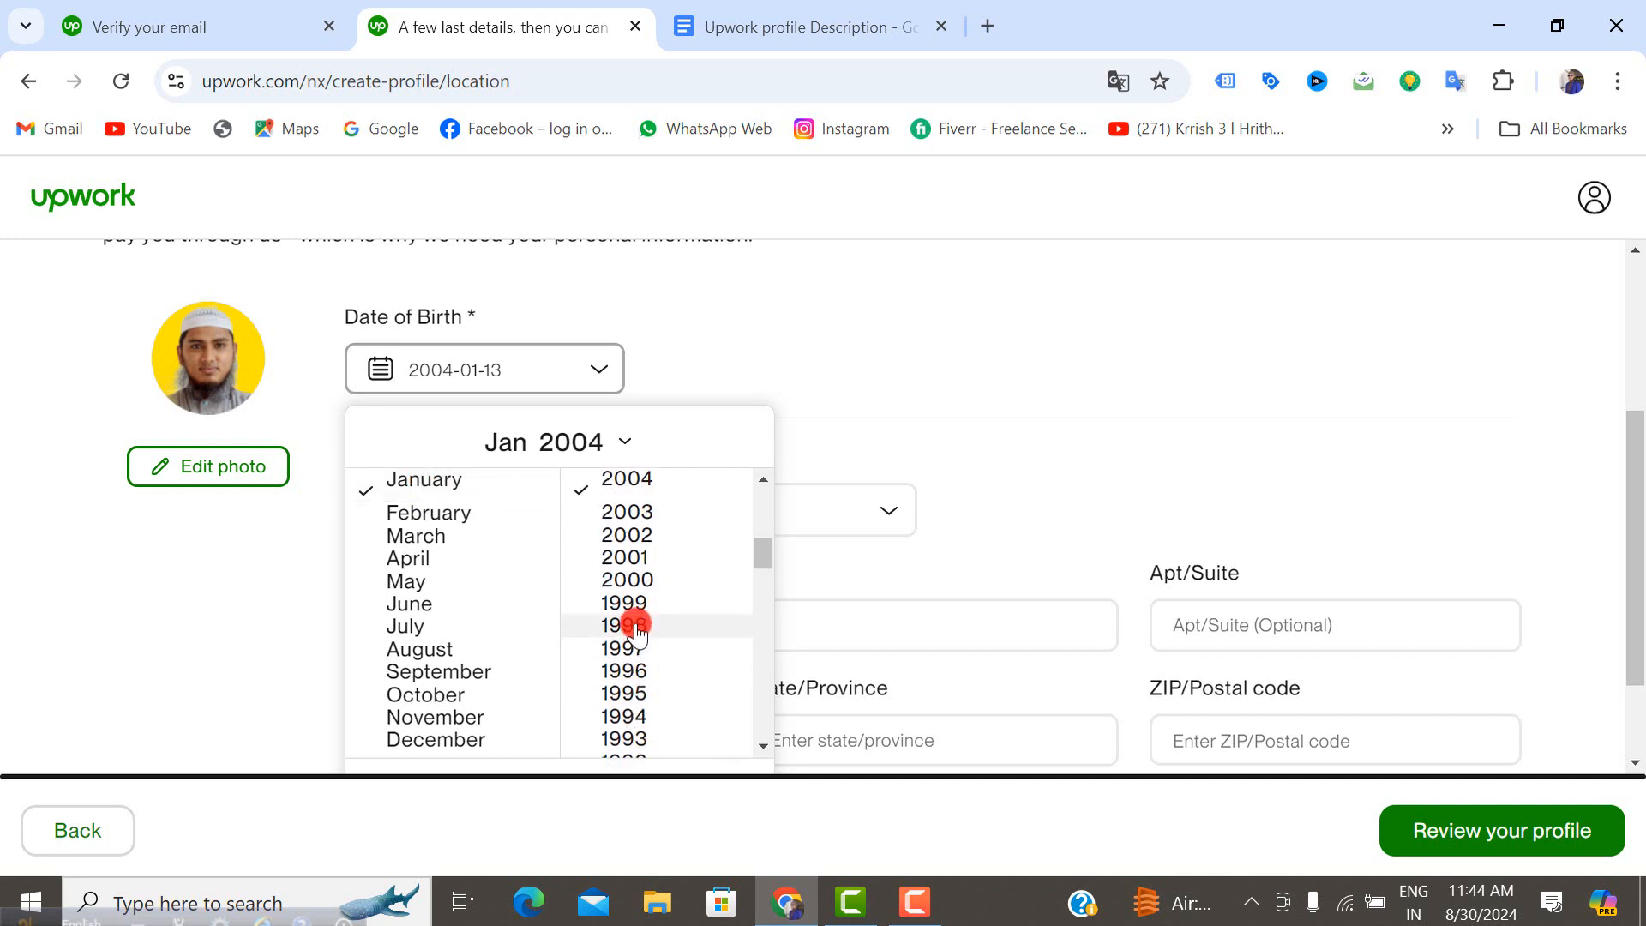
click(629, 622)
scroll(557, 600, up, 3)
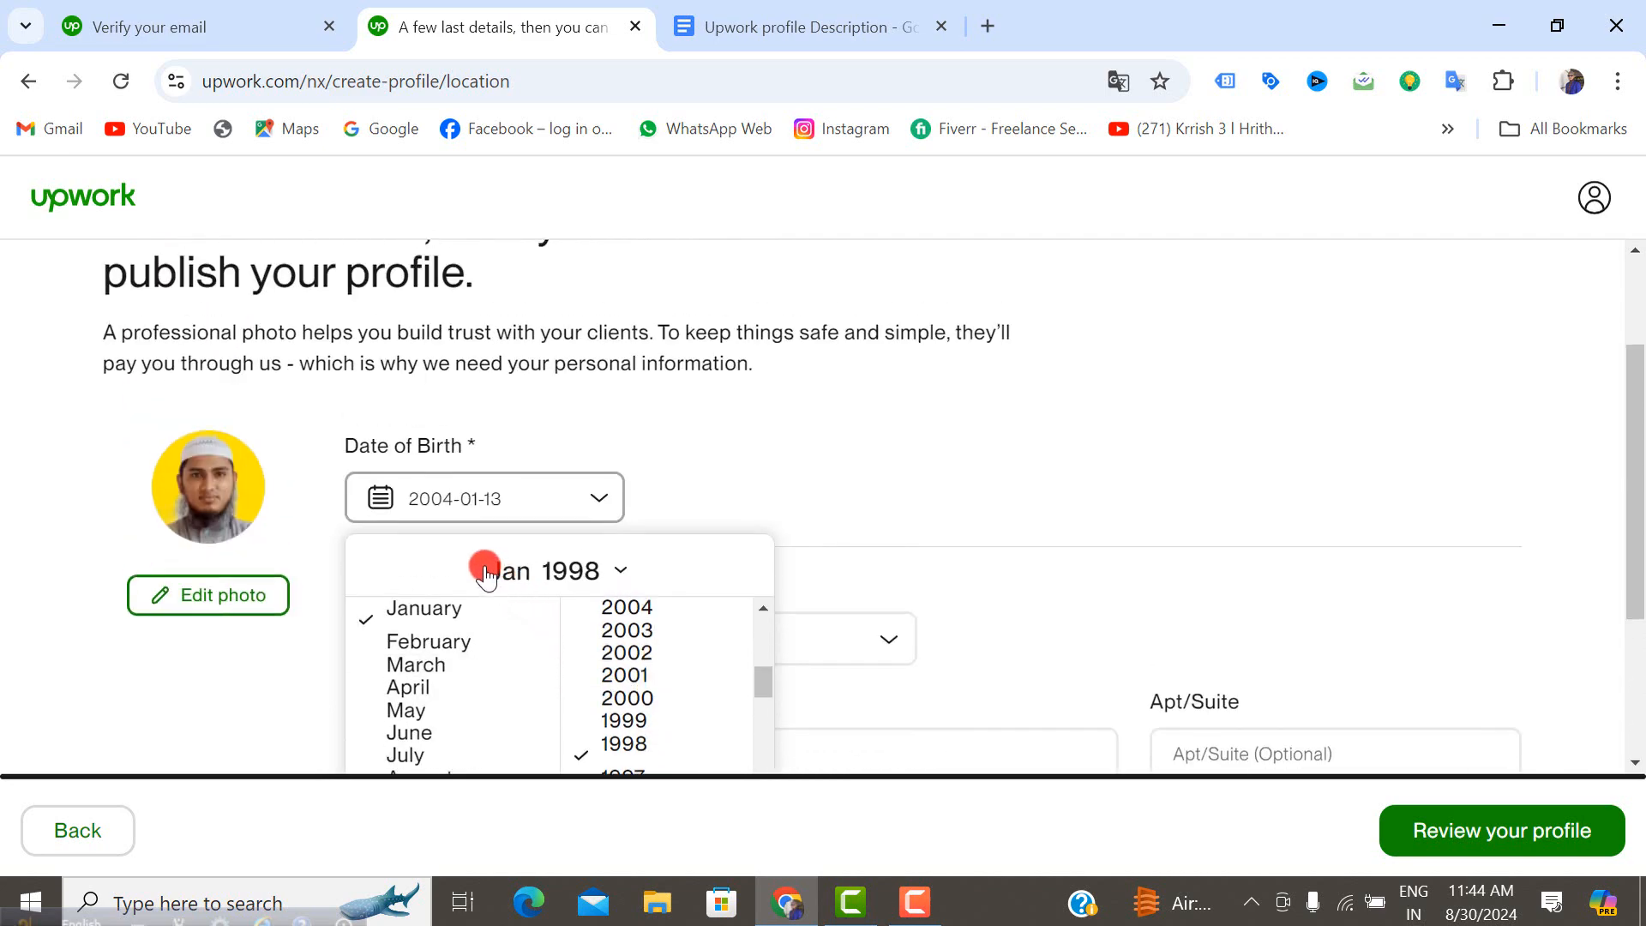
scroll(632, 672, down, 3)
scroll(764, 652, down, 3)
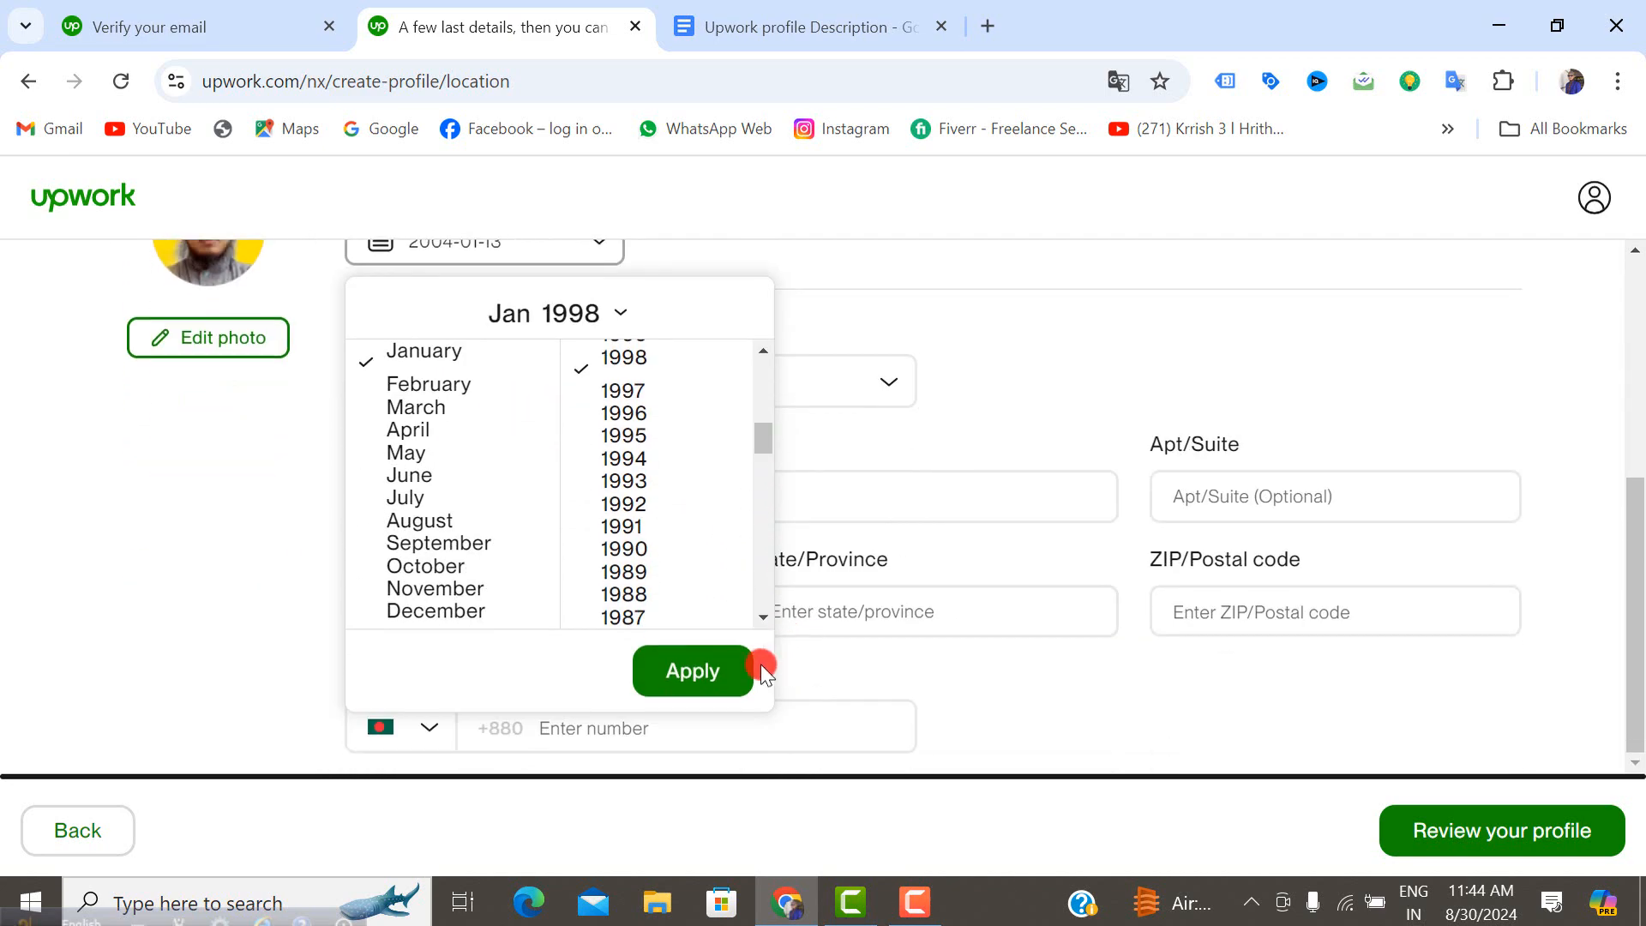
scroll(428, 531, up, 2)
click(411, 514)
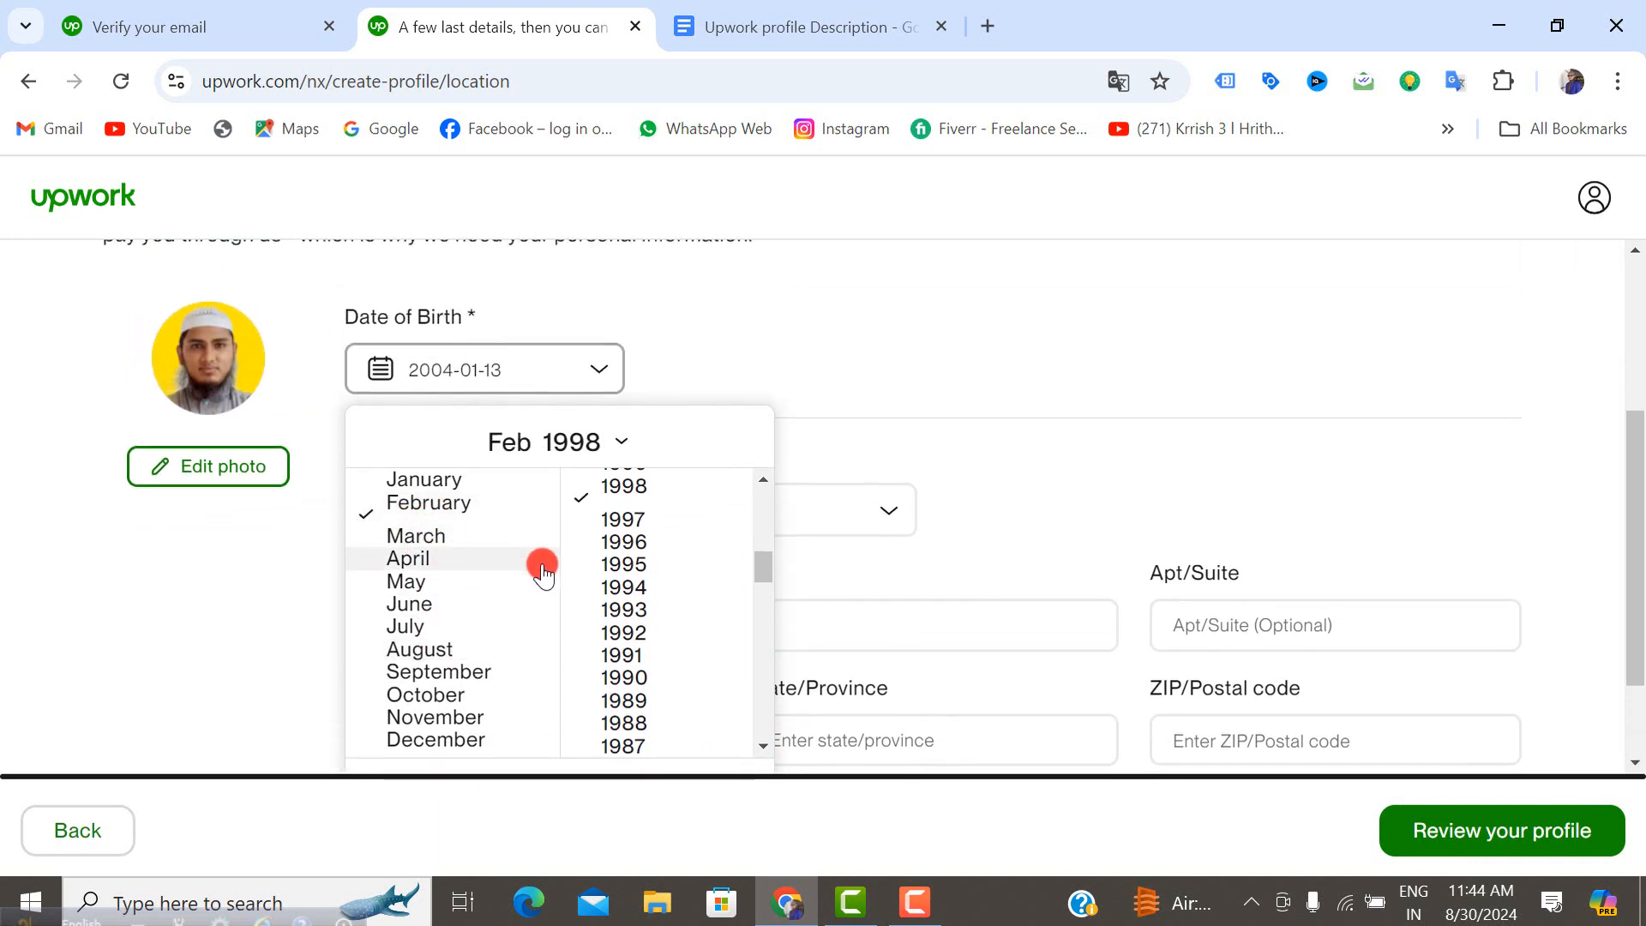
scroll(669, 590, down, 3)
scroll(790, 654, down, 2)
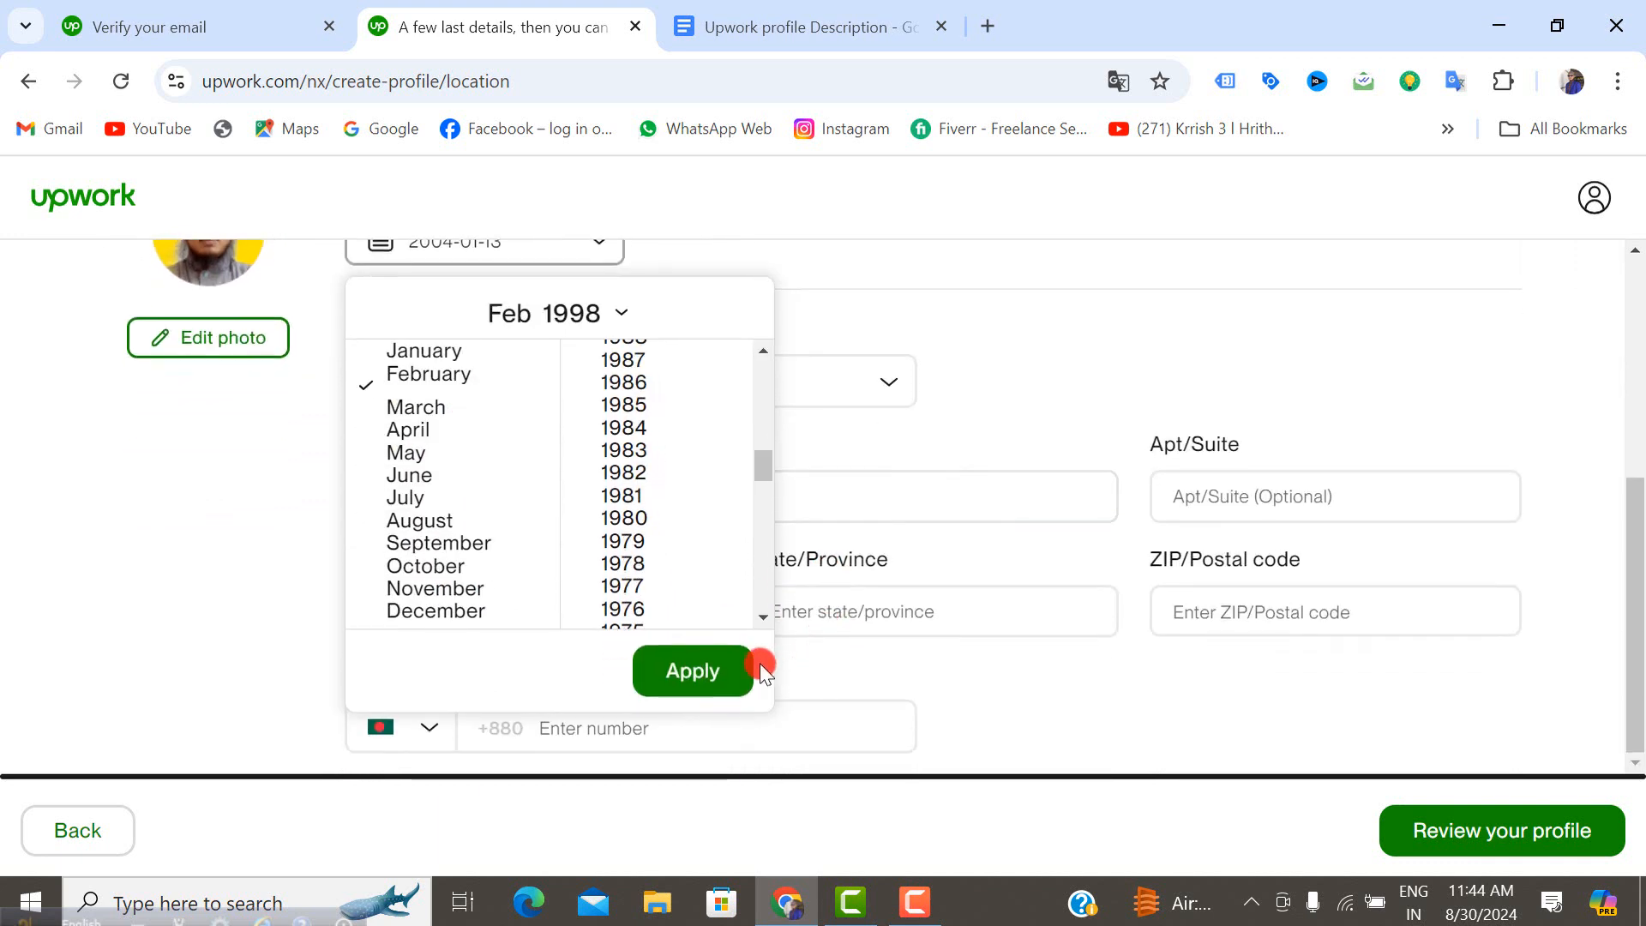
click(693, 673)
scroll(630, 622, up, 2)
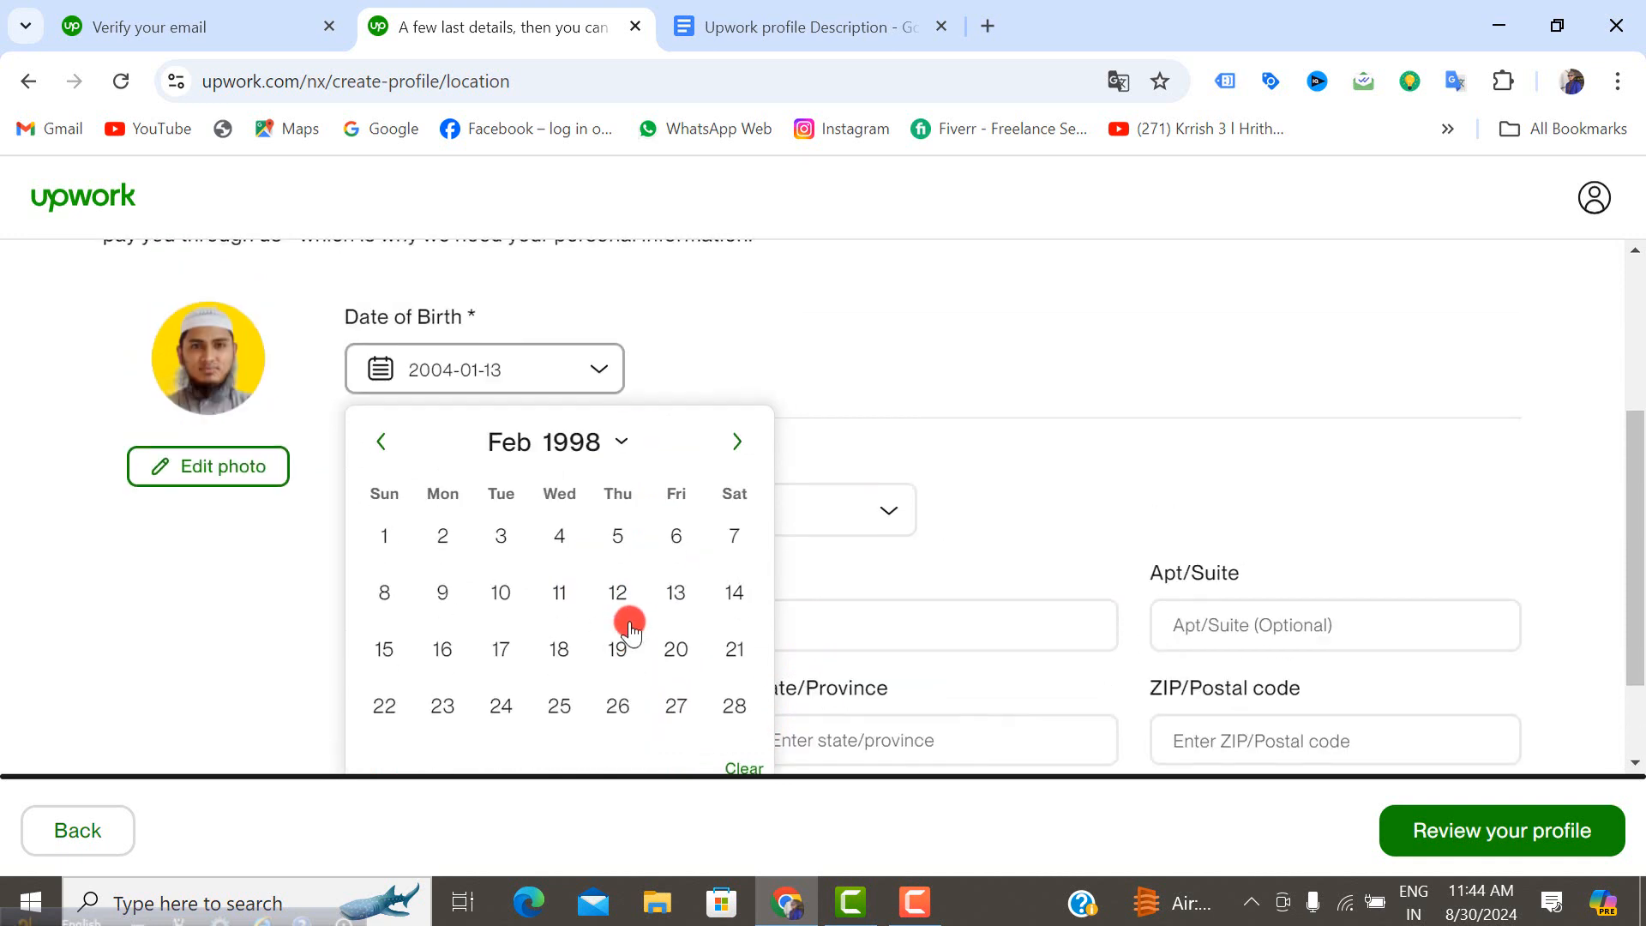
click(675, 591)
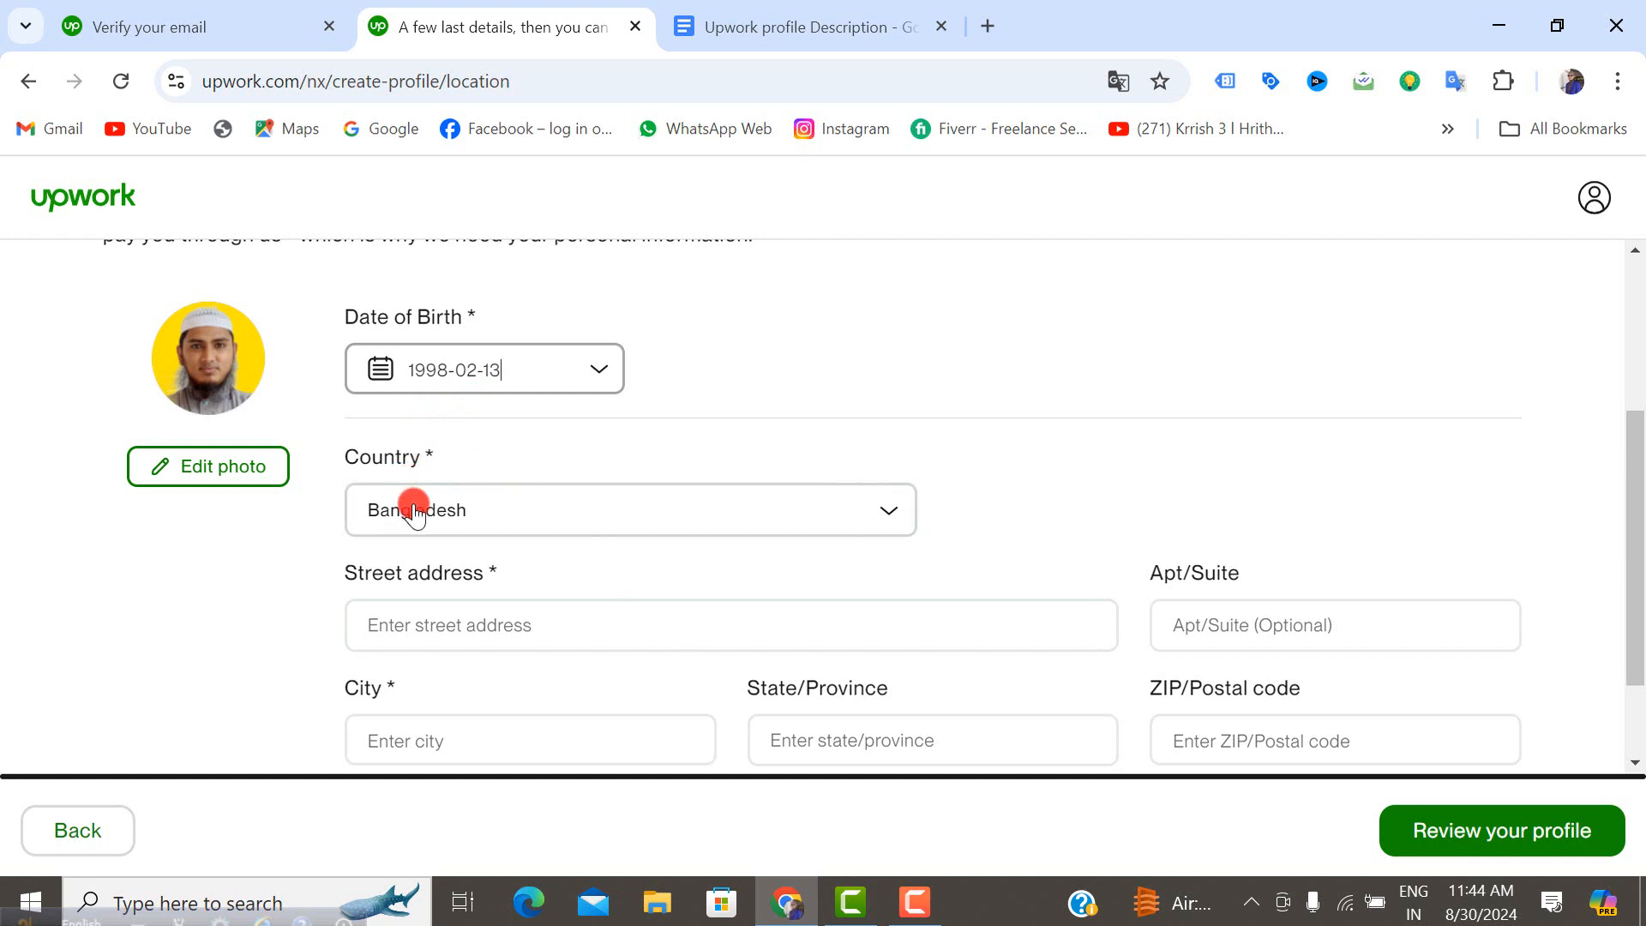
- Enter the street address in the Street address field
scroll(600, 516, down, 1)
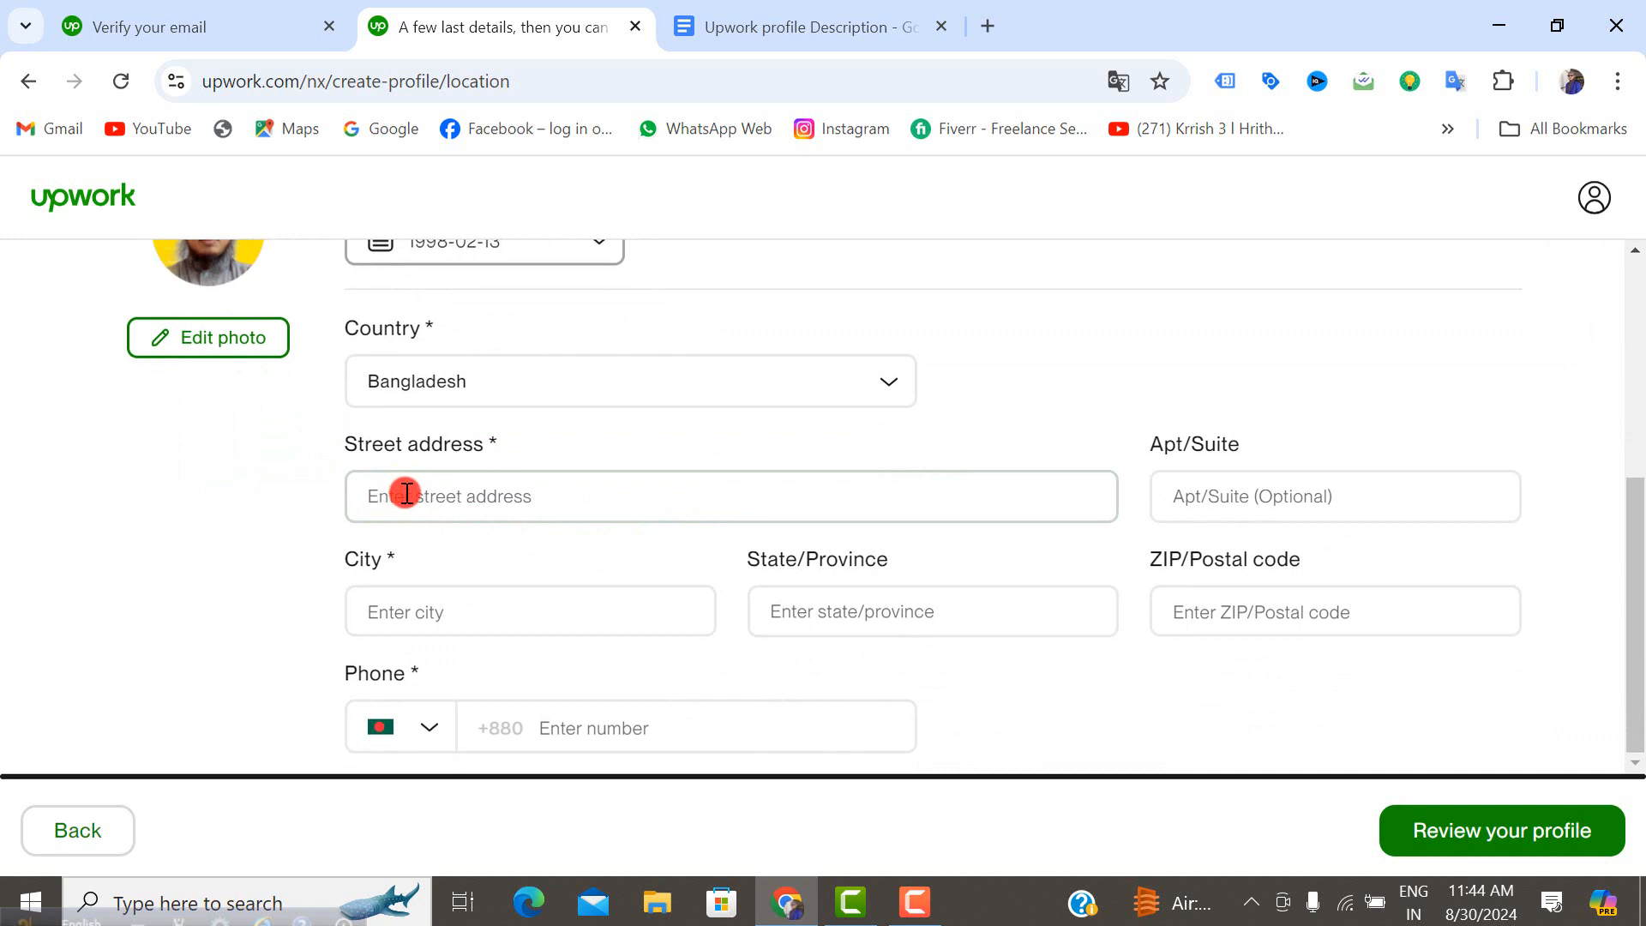
click(404, 495)
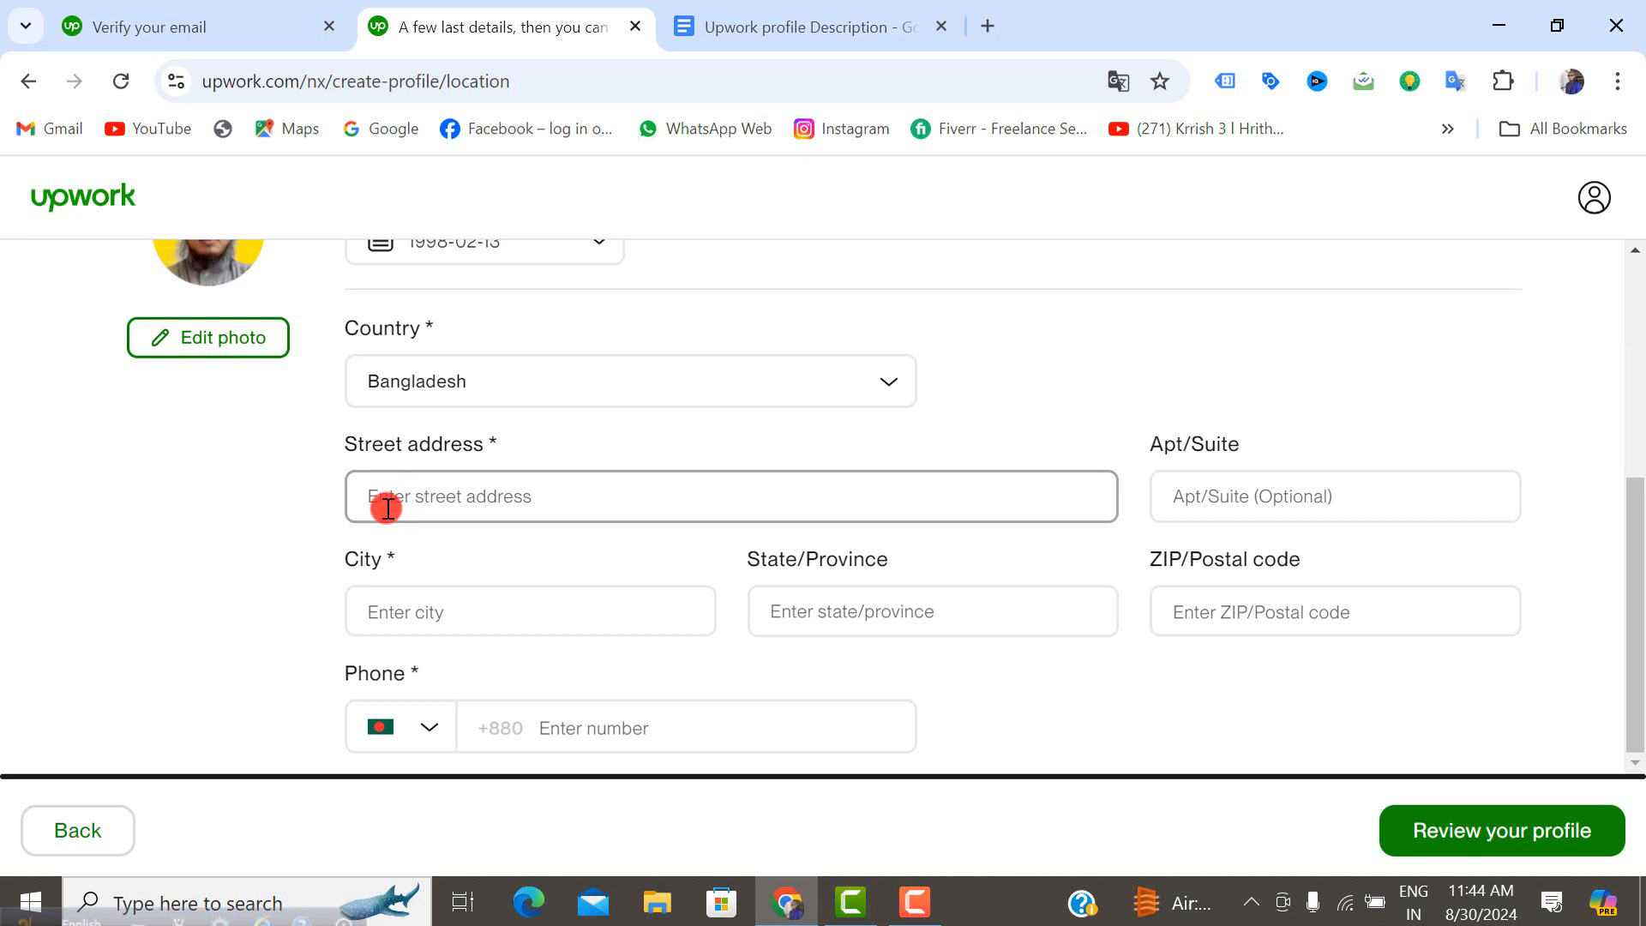
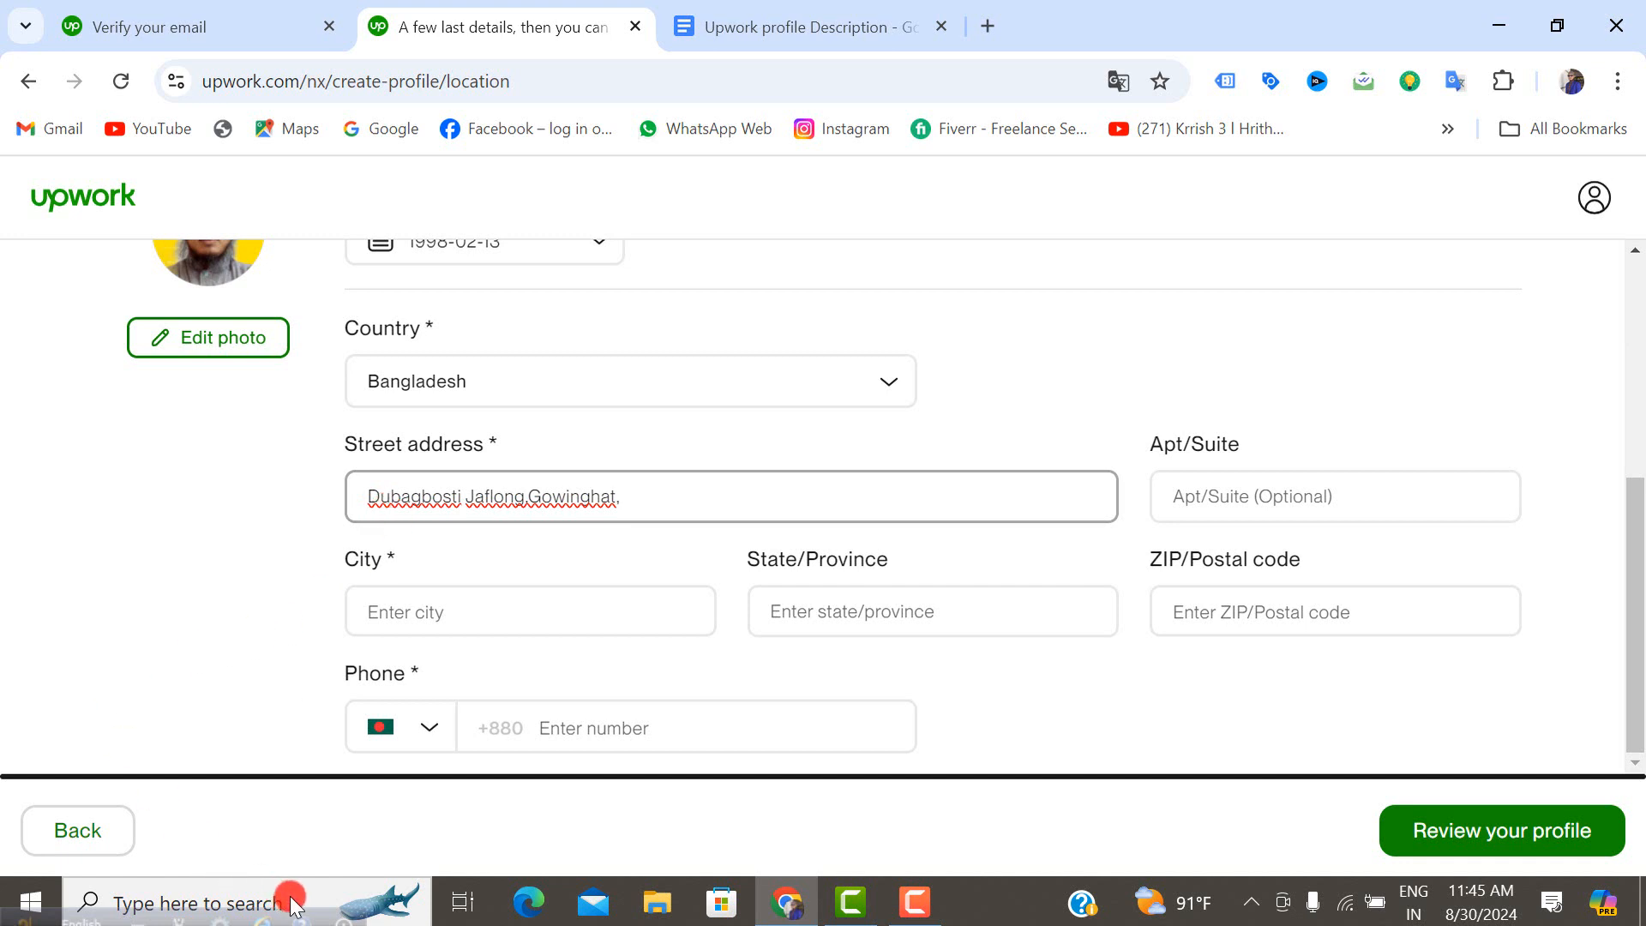
- Correct the address spelling, add the missing comma, and delete its first word
click(563, 498)
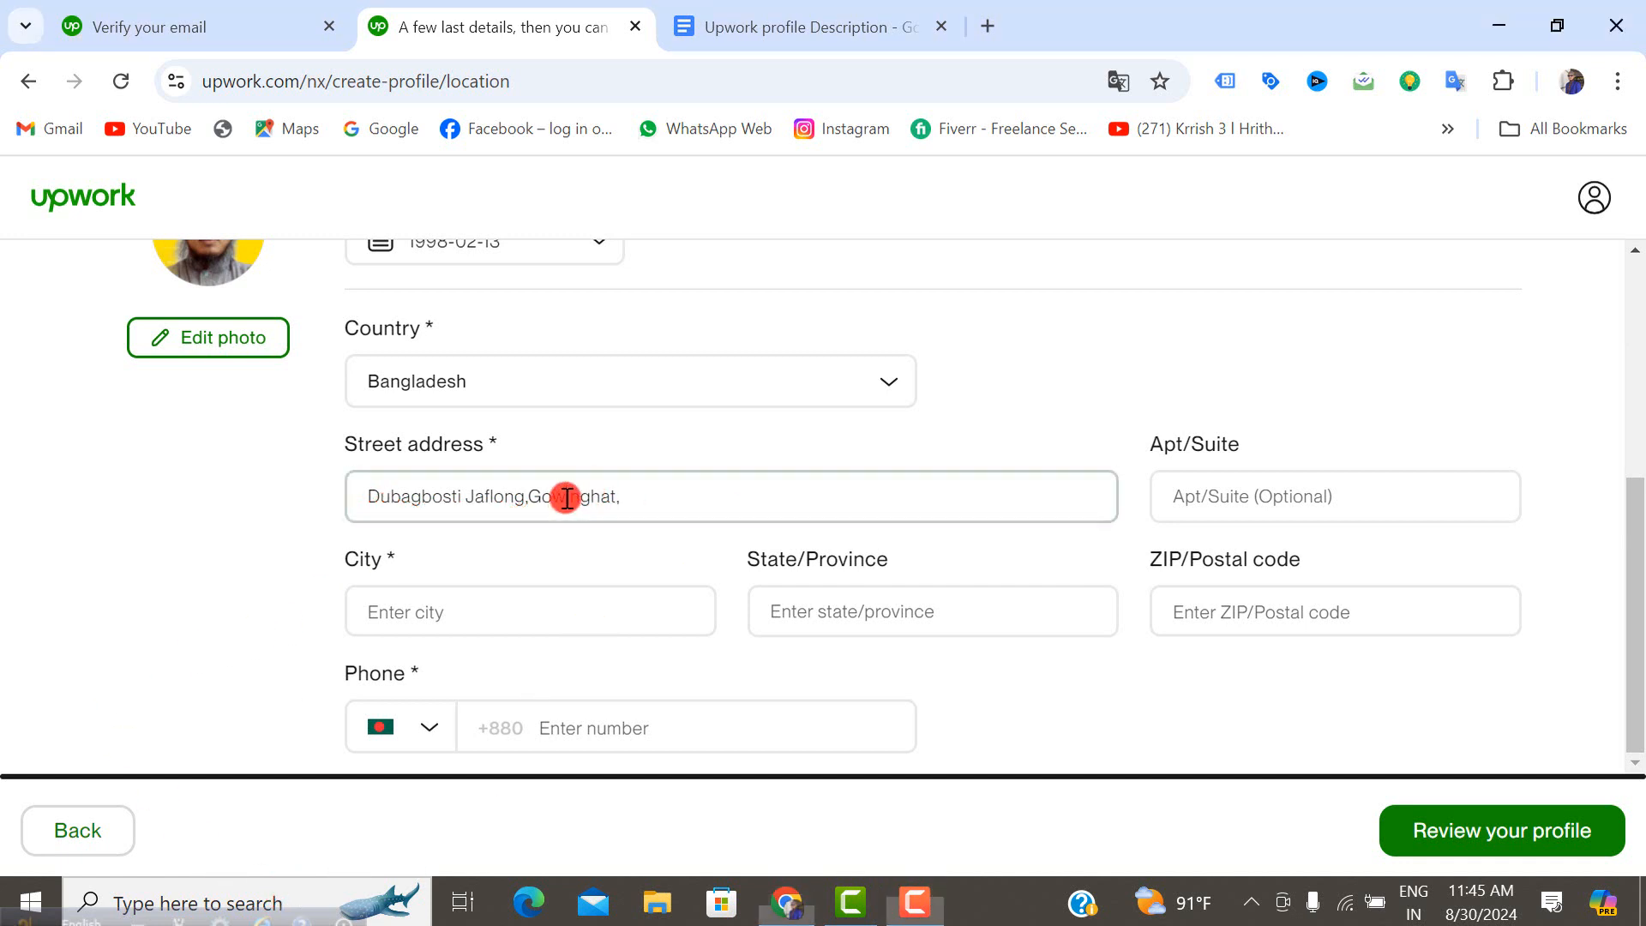
text(a)
click(653, 497)
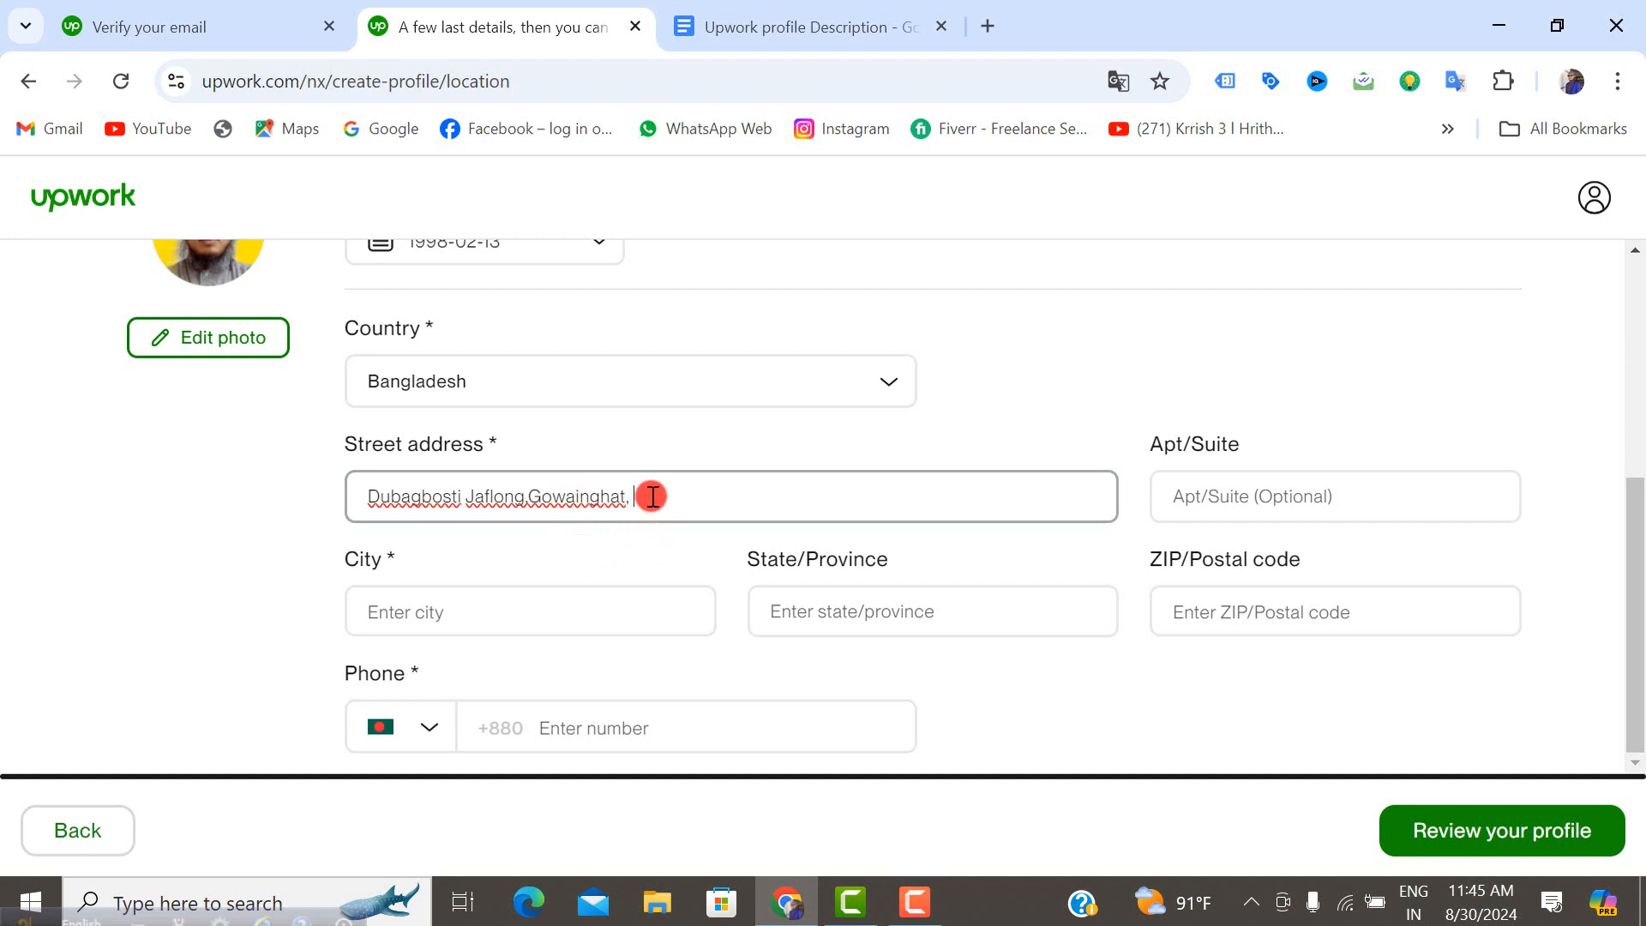
click(531, 503)
text(,)
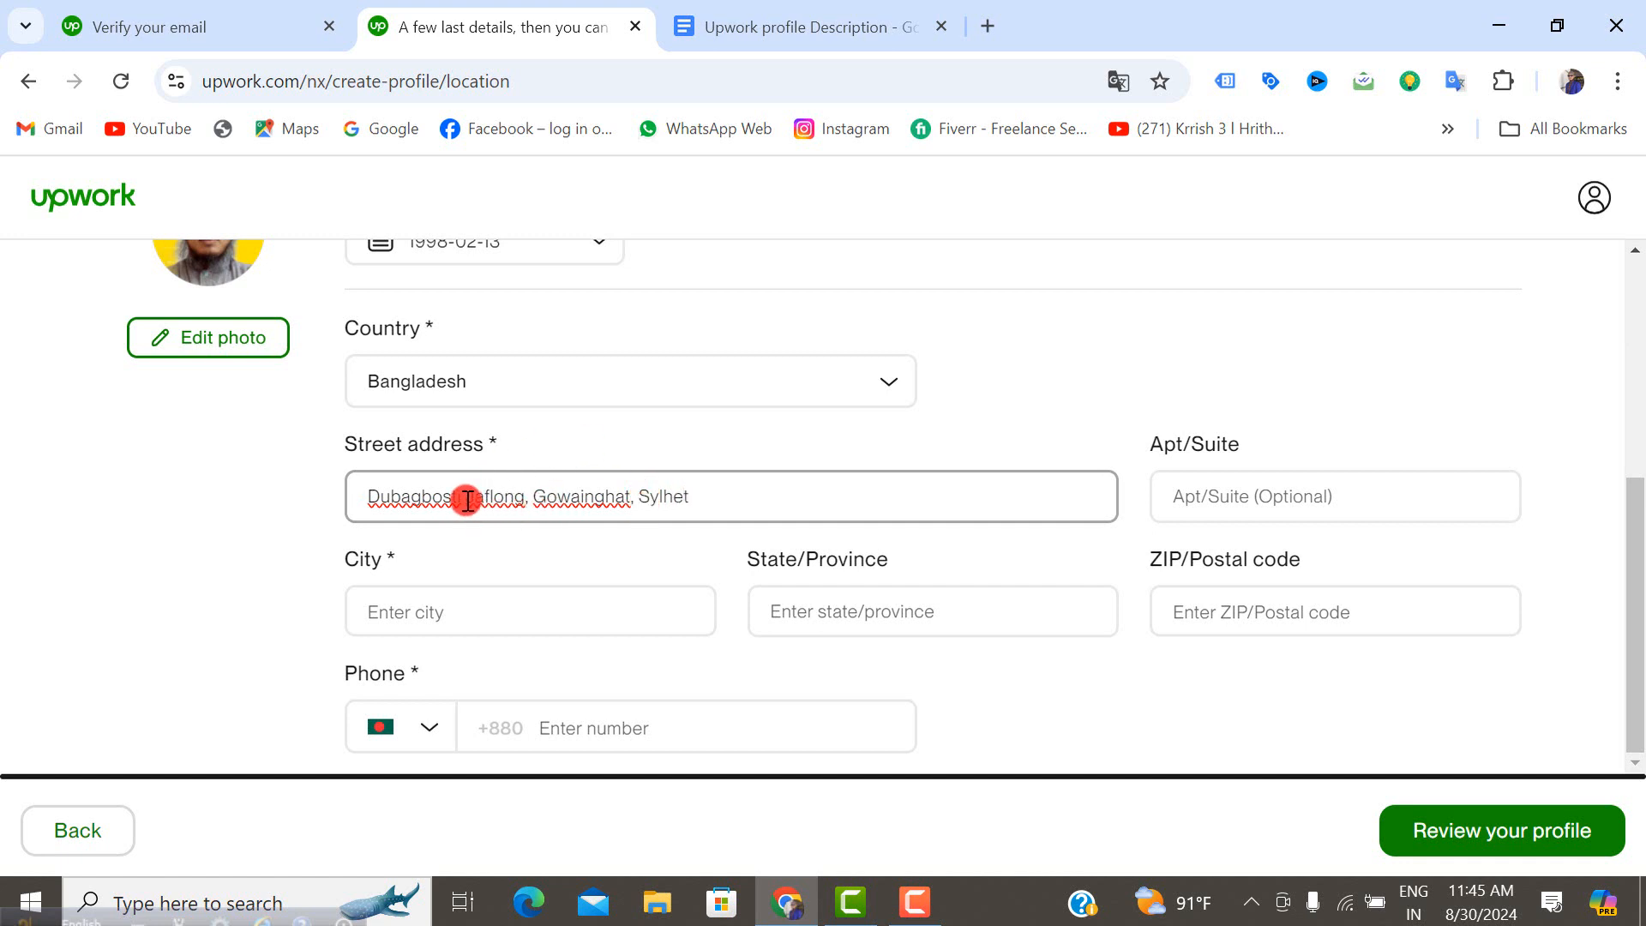
drag(466, 501, 343, 509)
key(BackSpace)
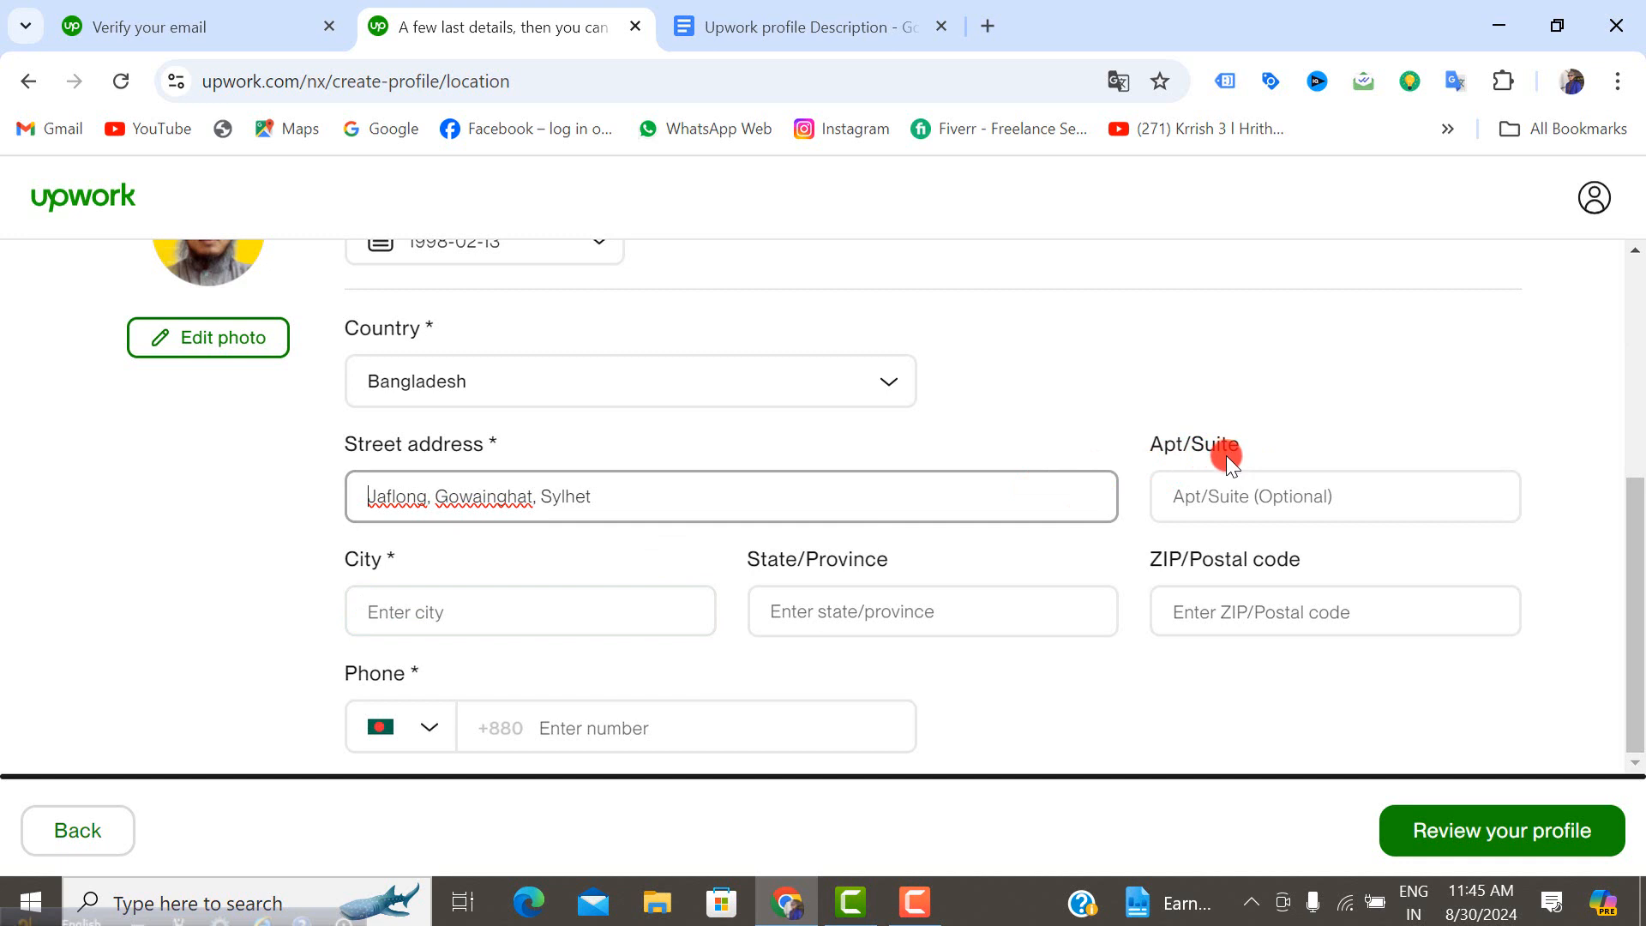
- Enter the city and the state/province after the street address
click(1167, 506)
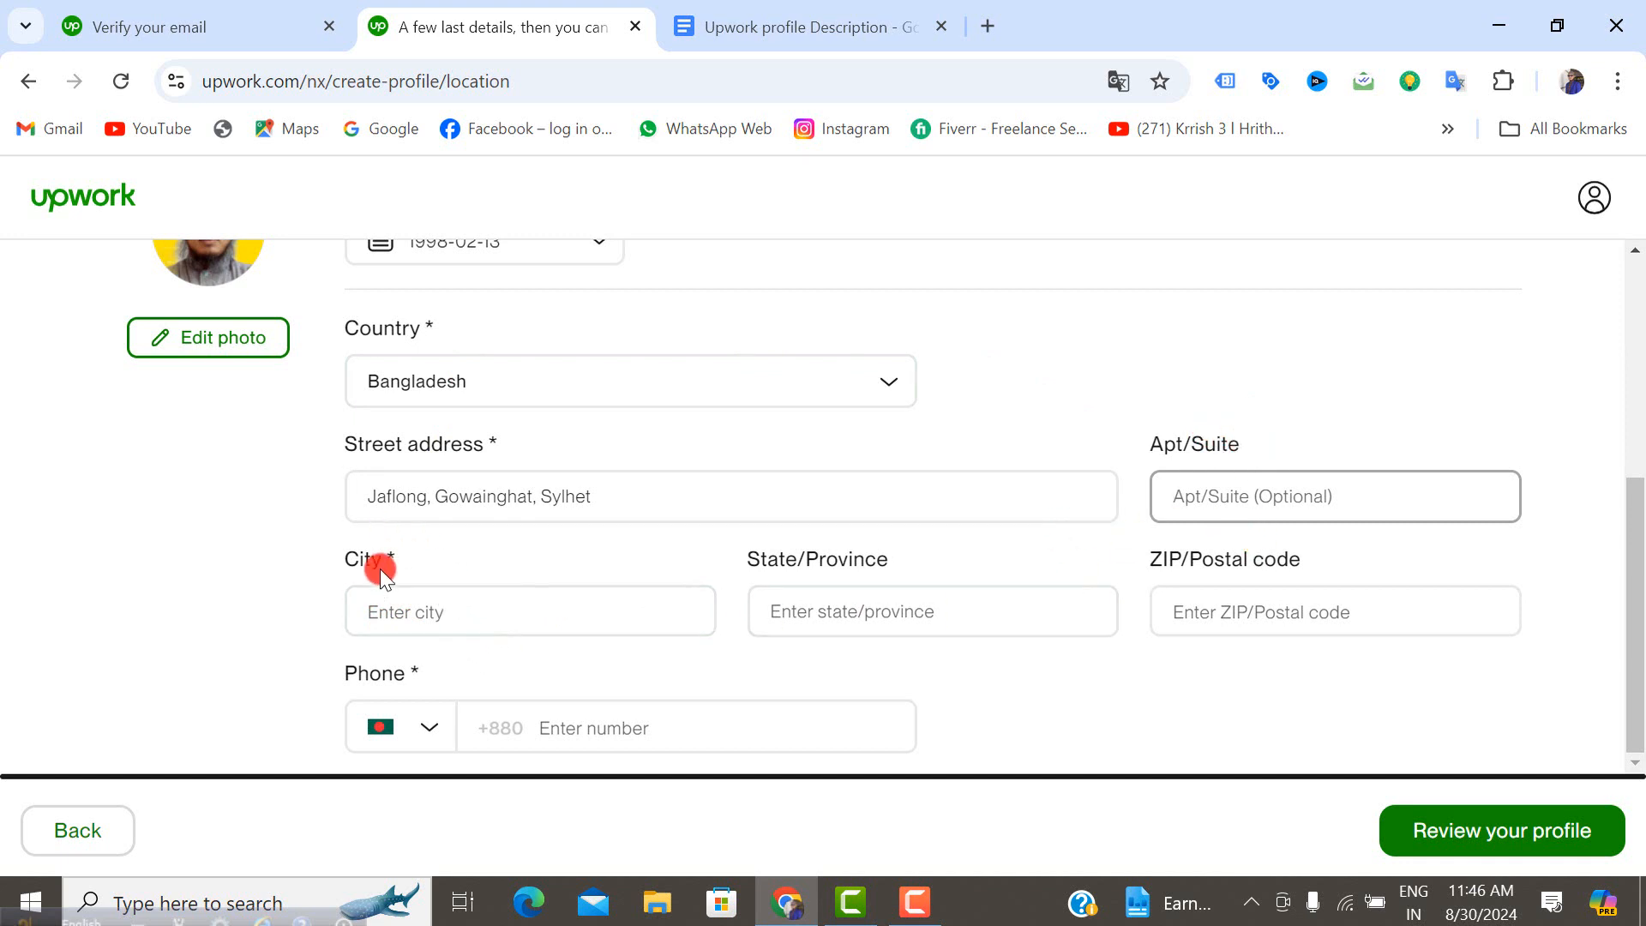
click(390, 604)
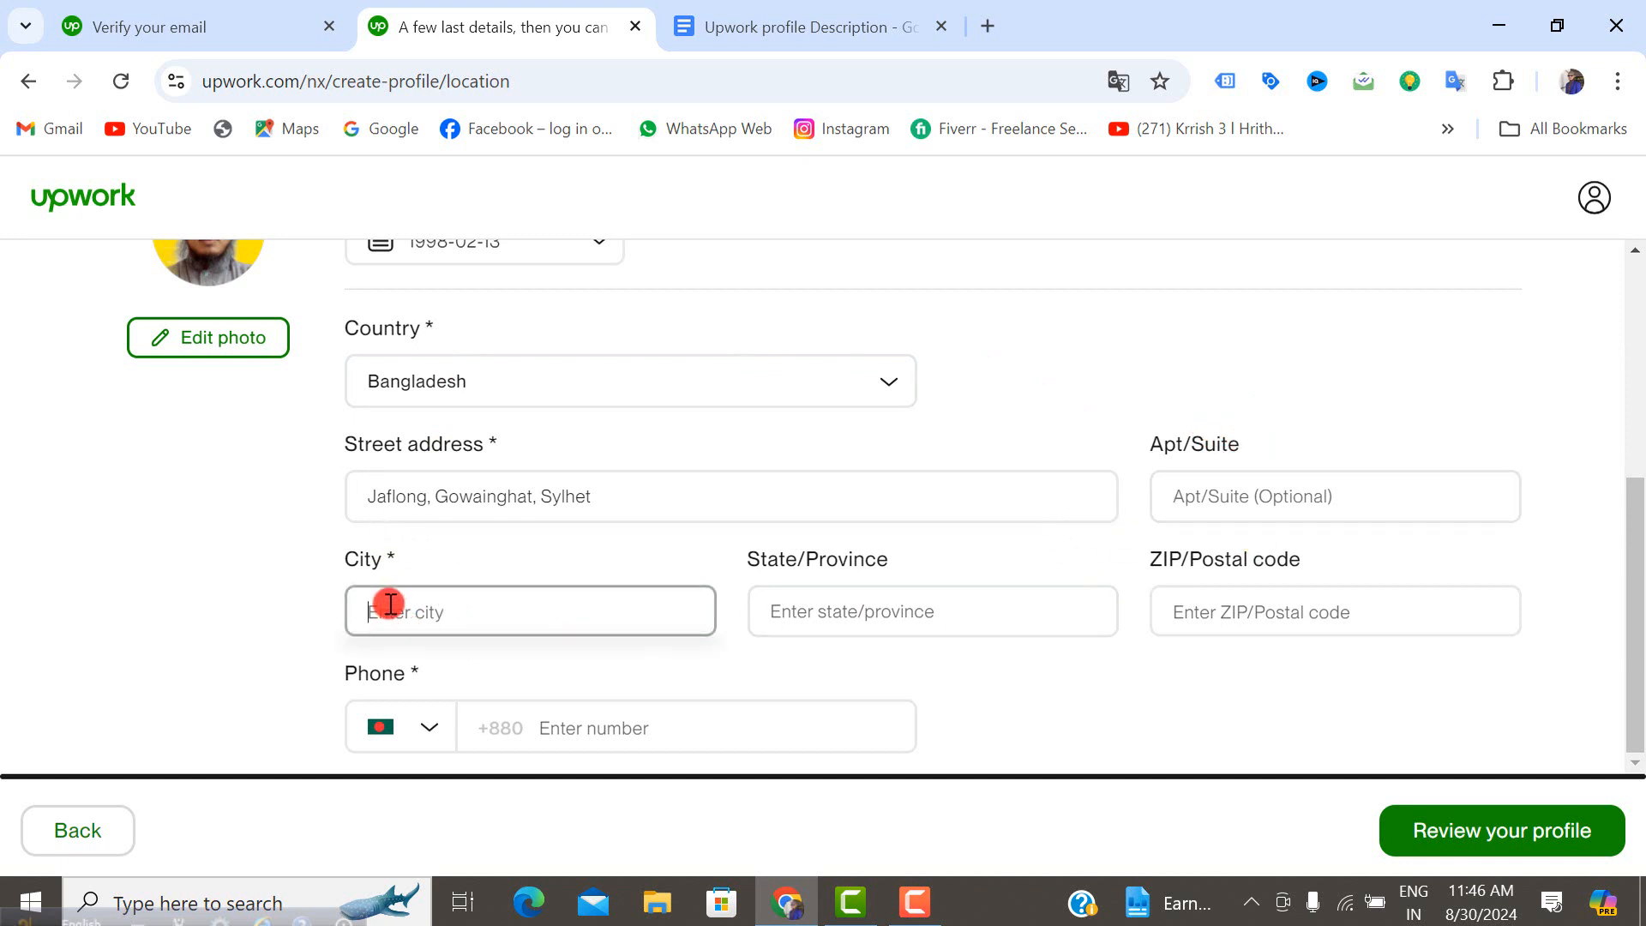
text(Sylhet)
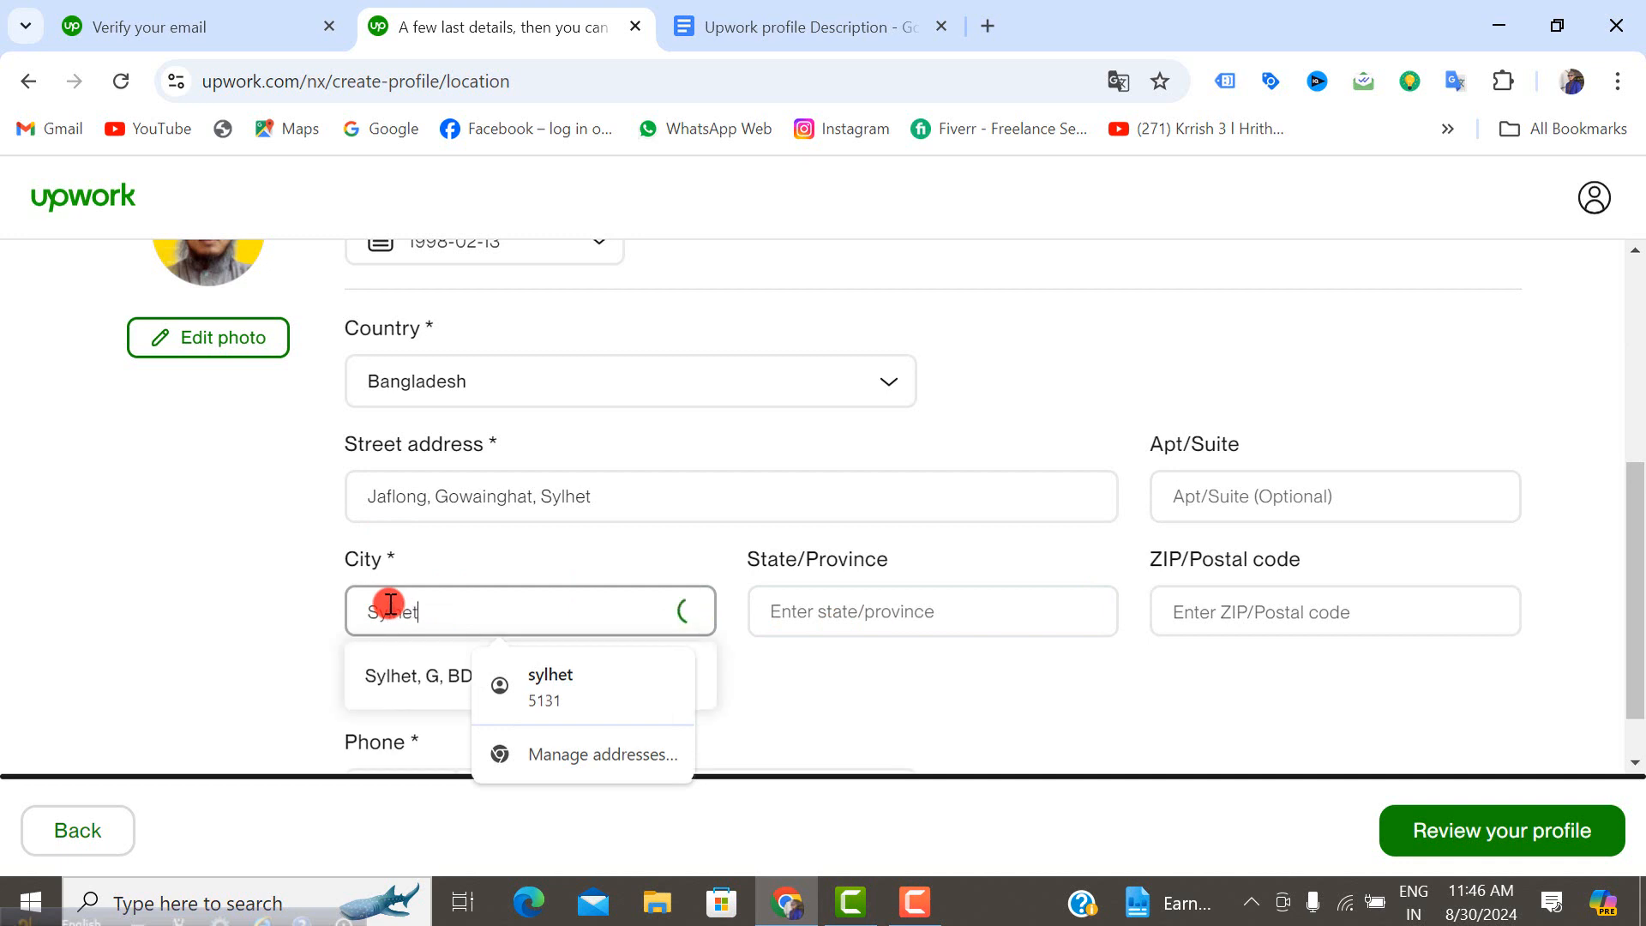
click(801, 612)
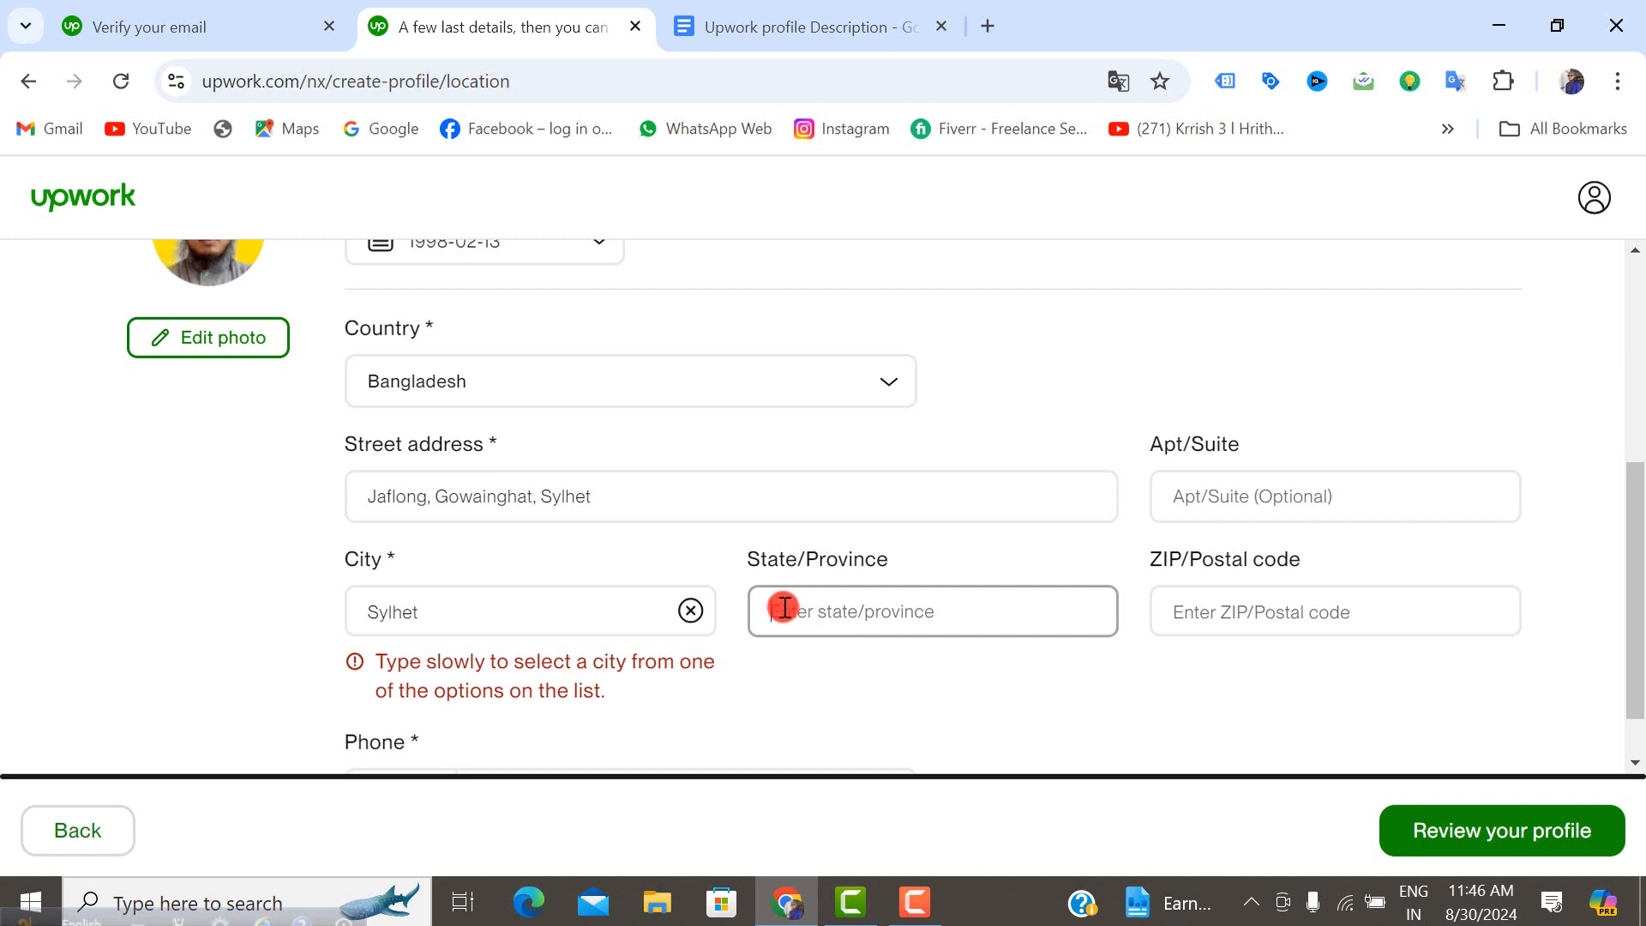
text(Dhaka)
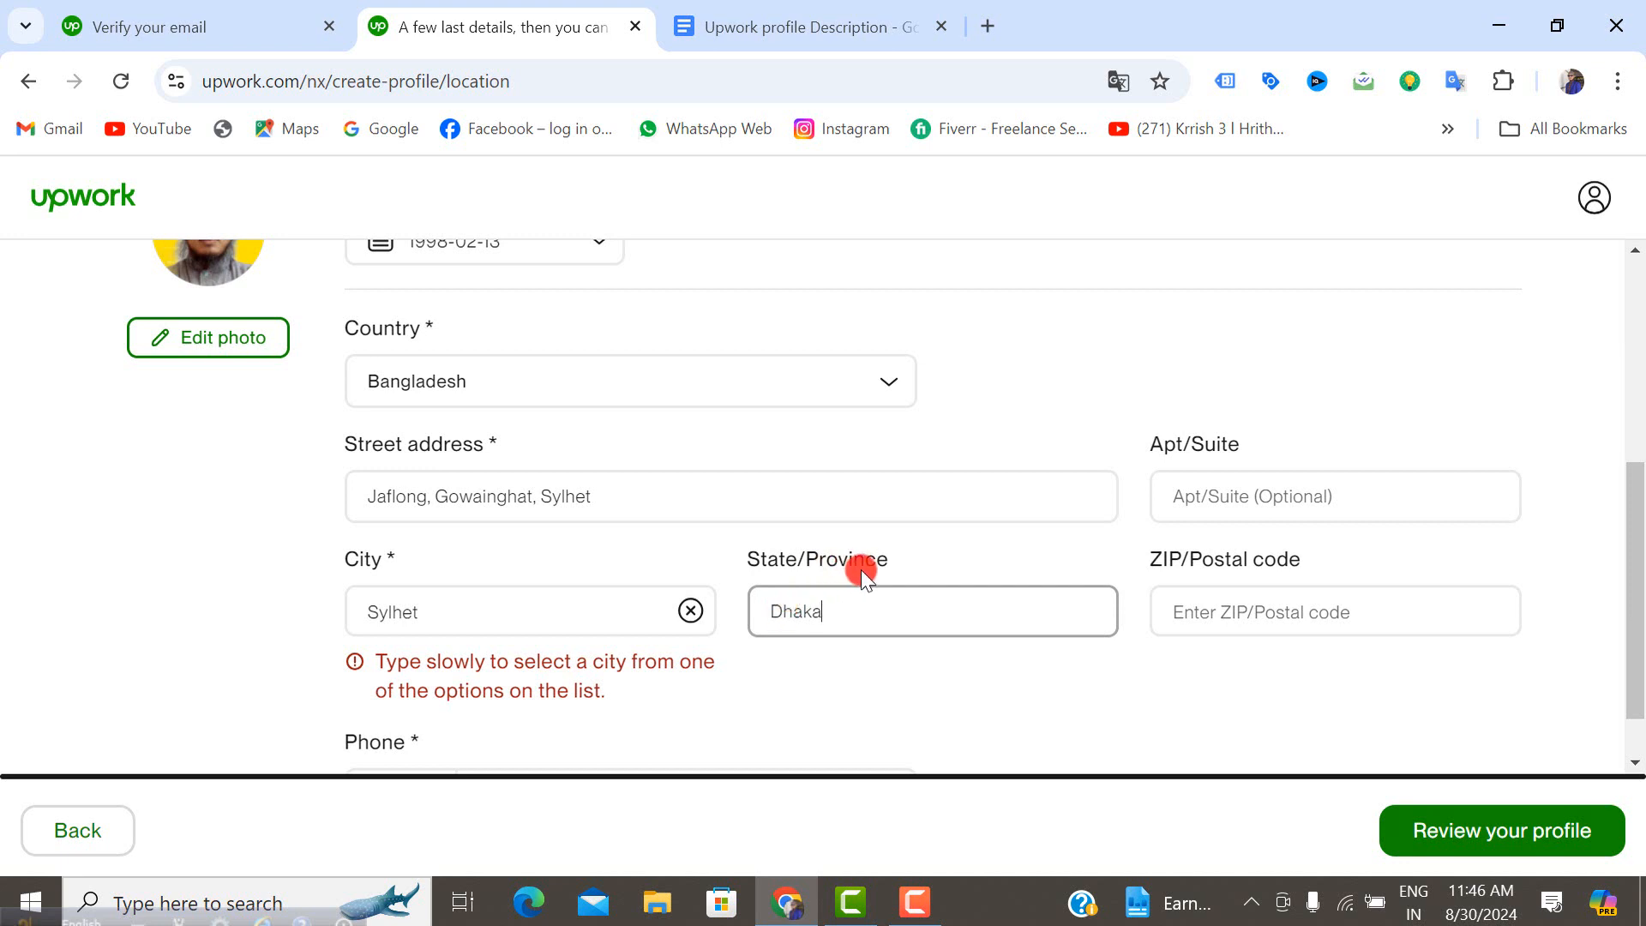
- Accept the suggested ZIP/postal code, then replace it with the correct one
click(1193, 618)
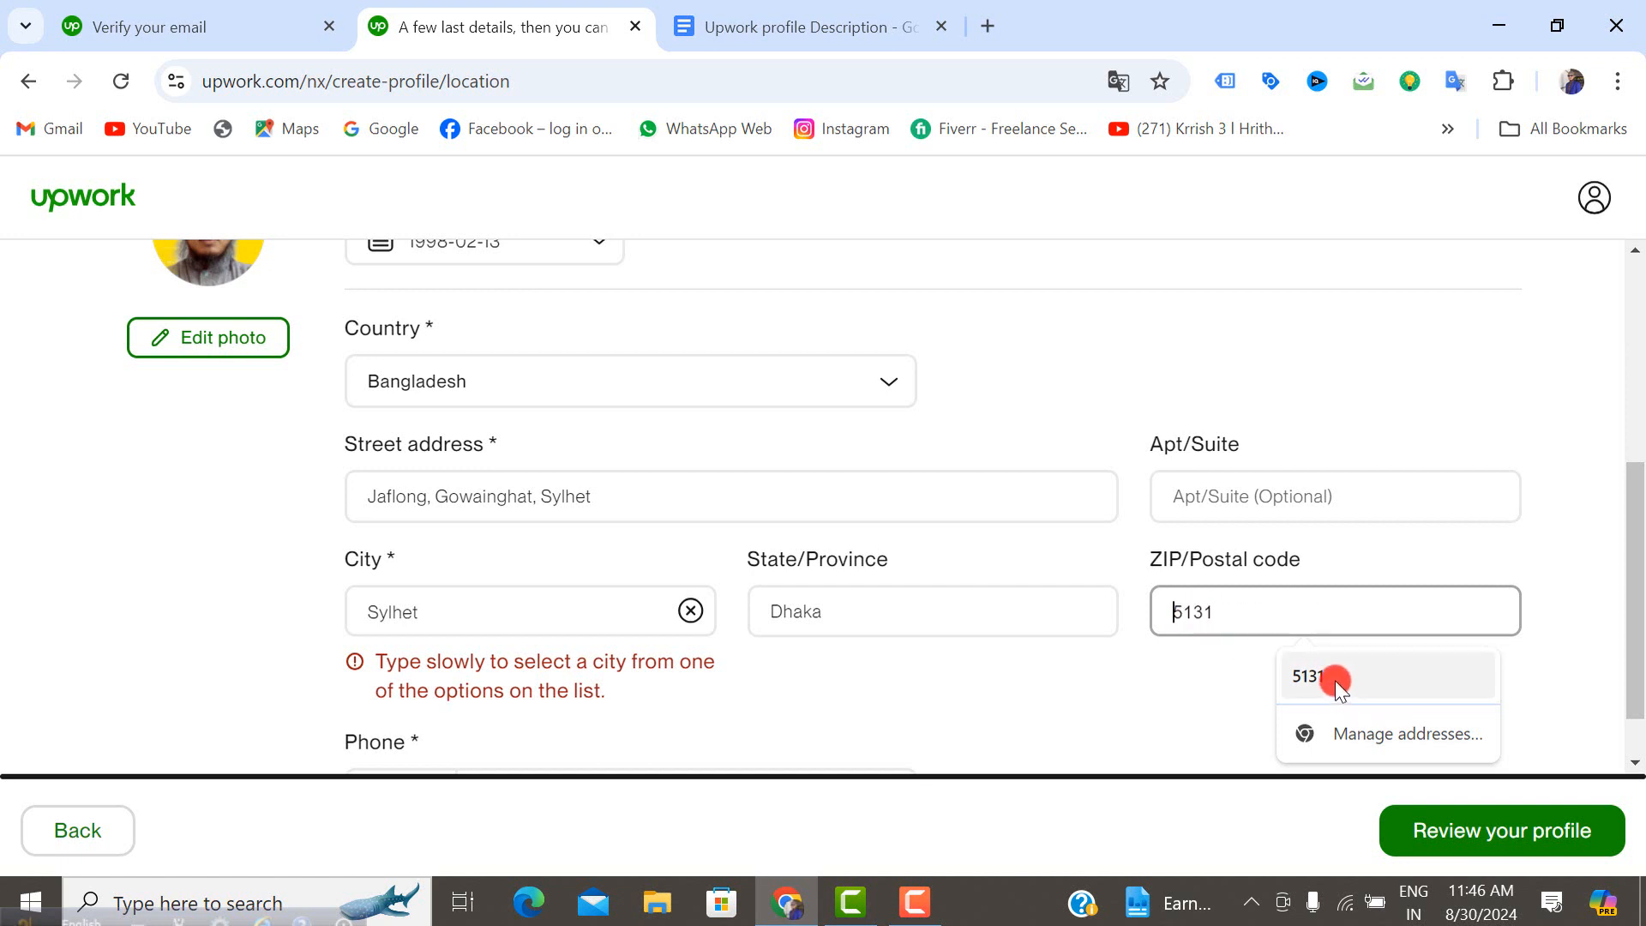
click(1309, 676)
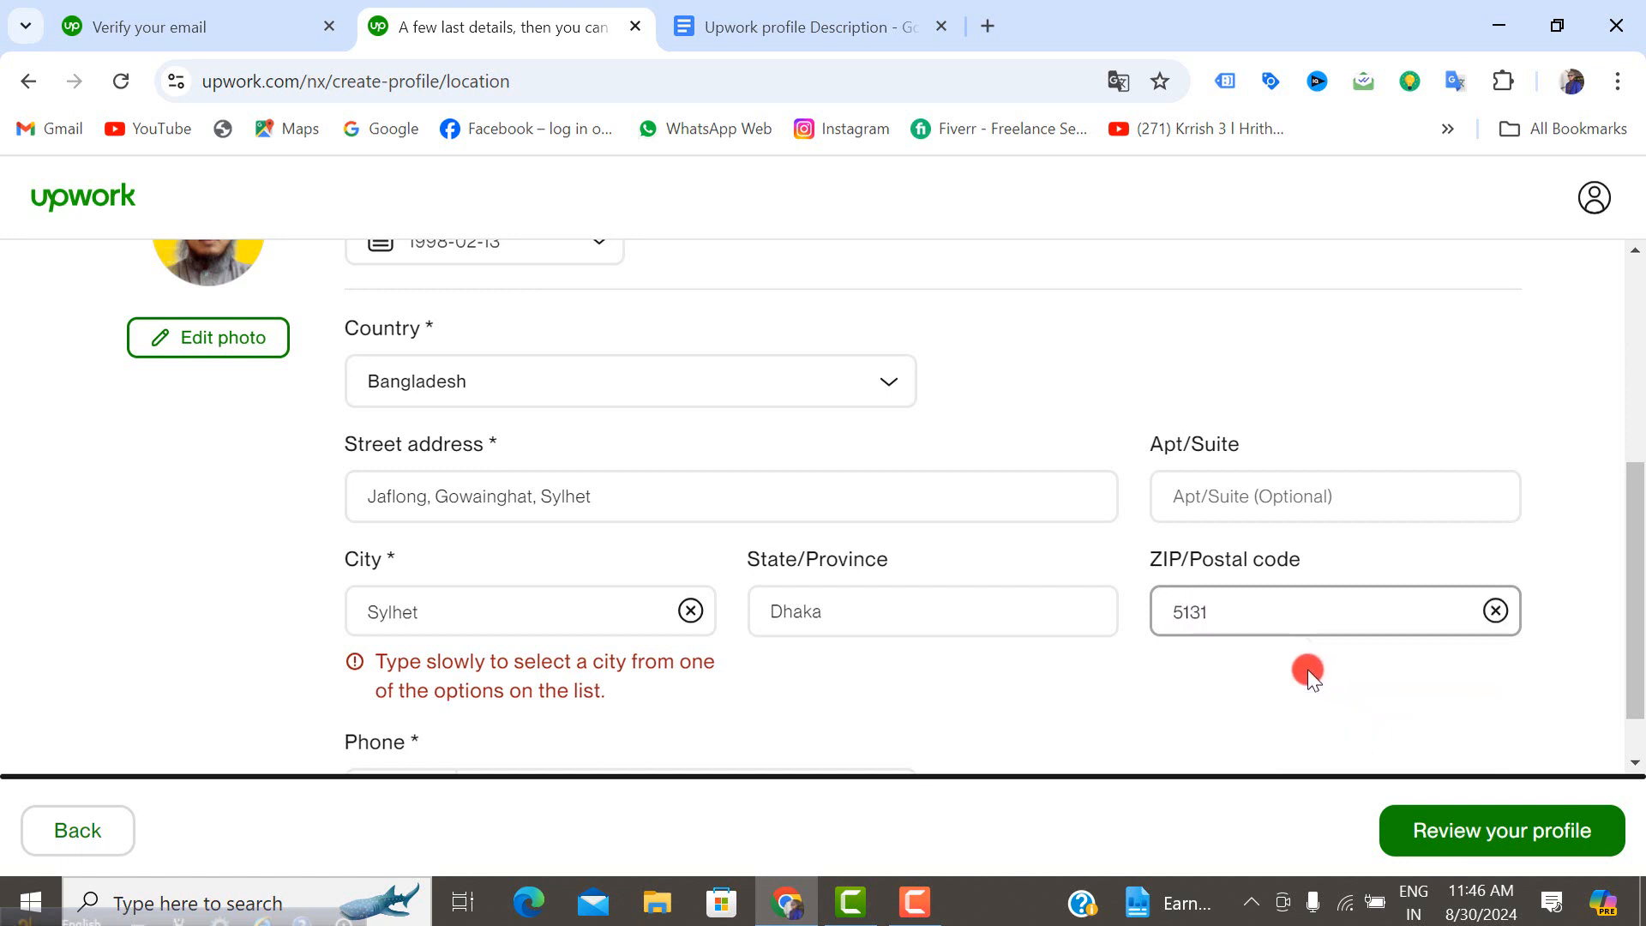
click(1238, 620)
key(BackSpace)
key(BackSpace)
key(BackSpace)
key(BackSpace)
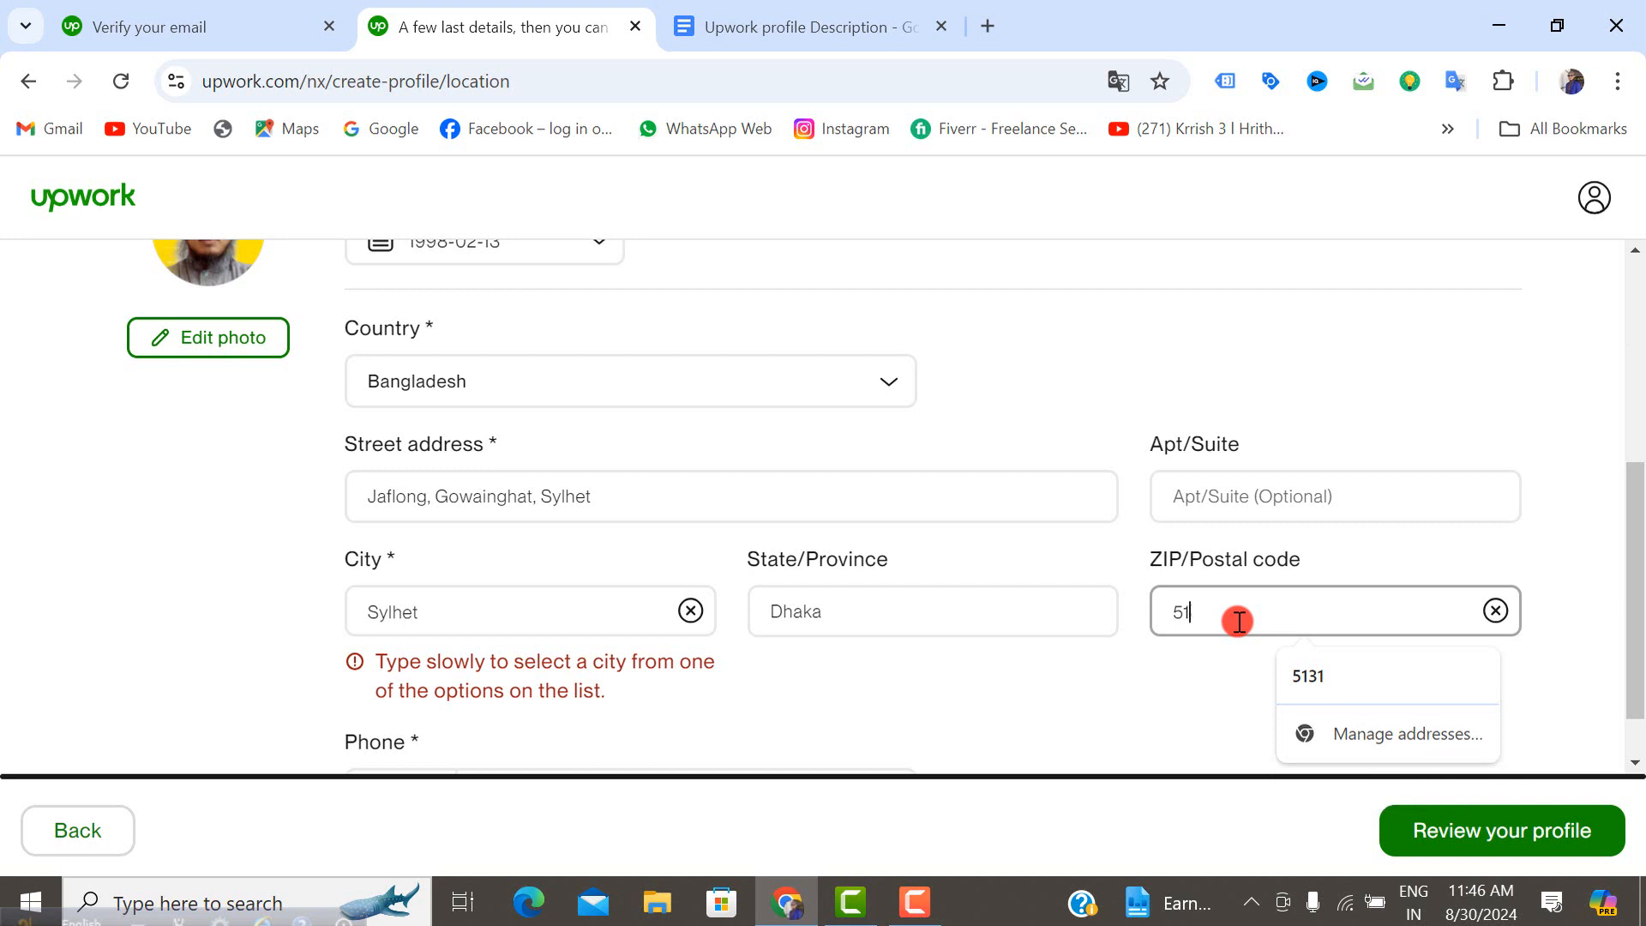
text(31)
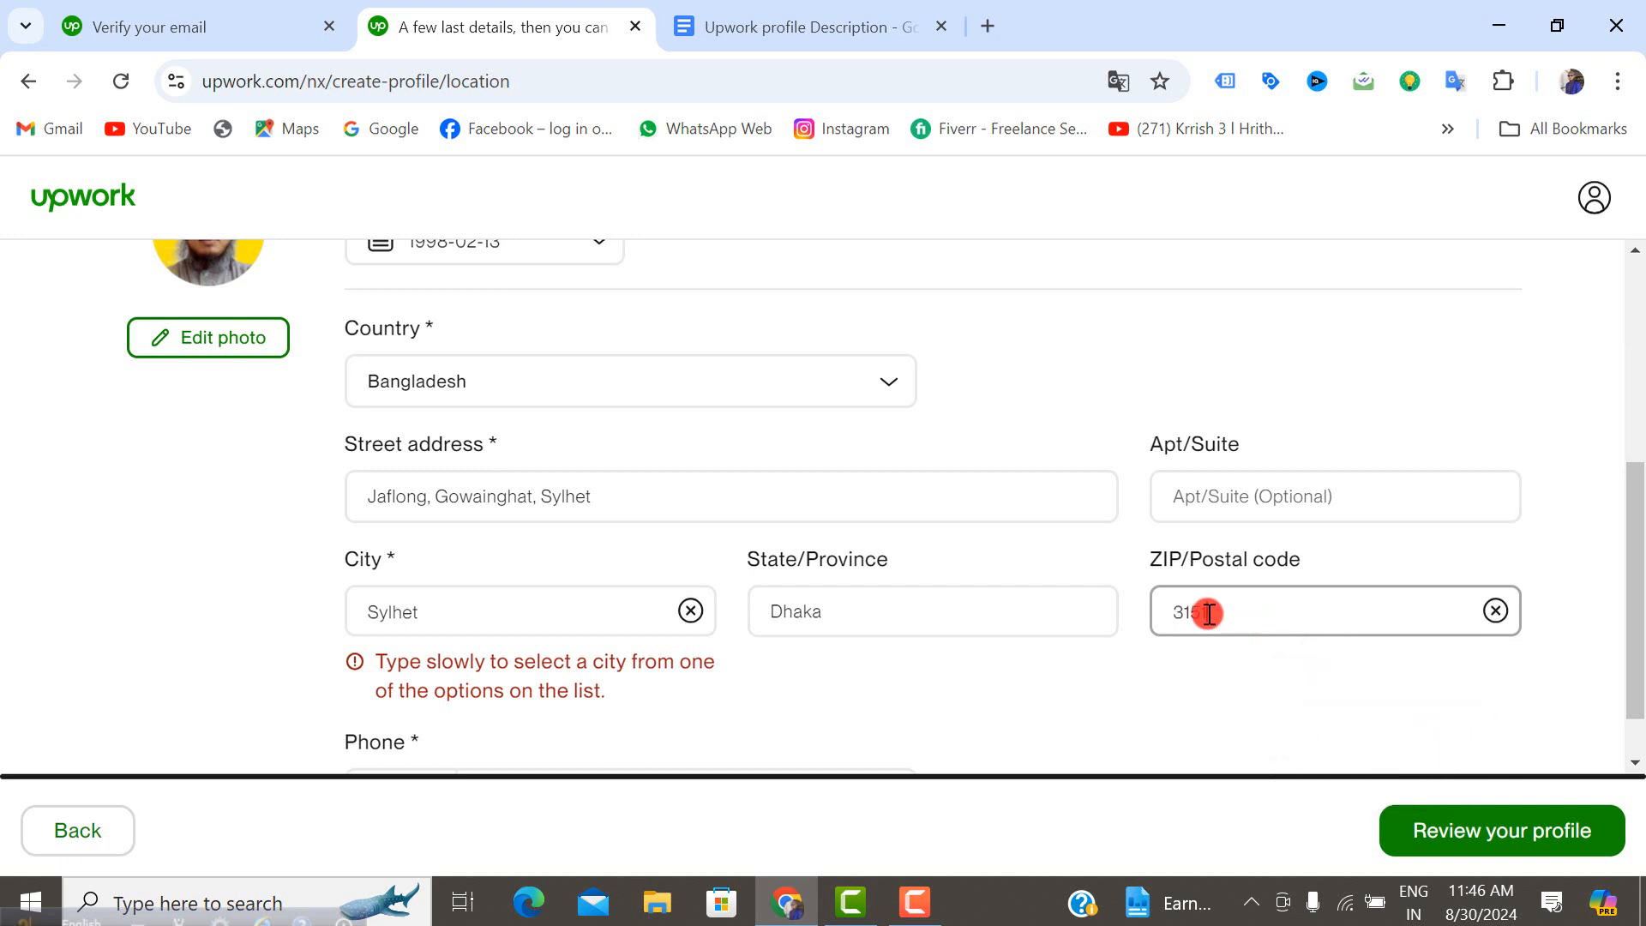
- Pick the site's suggested city so the state/province updates to match
scroll(411, 632, down, 1)
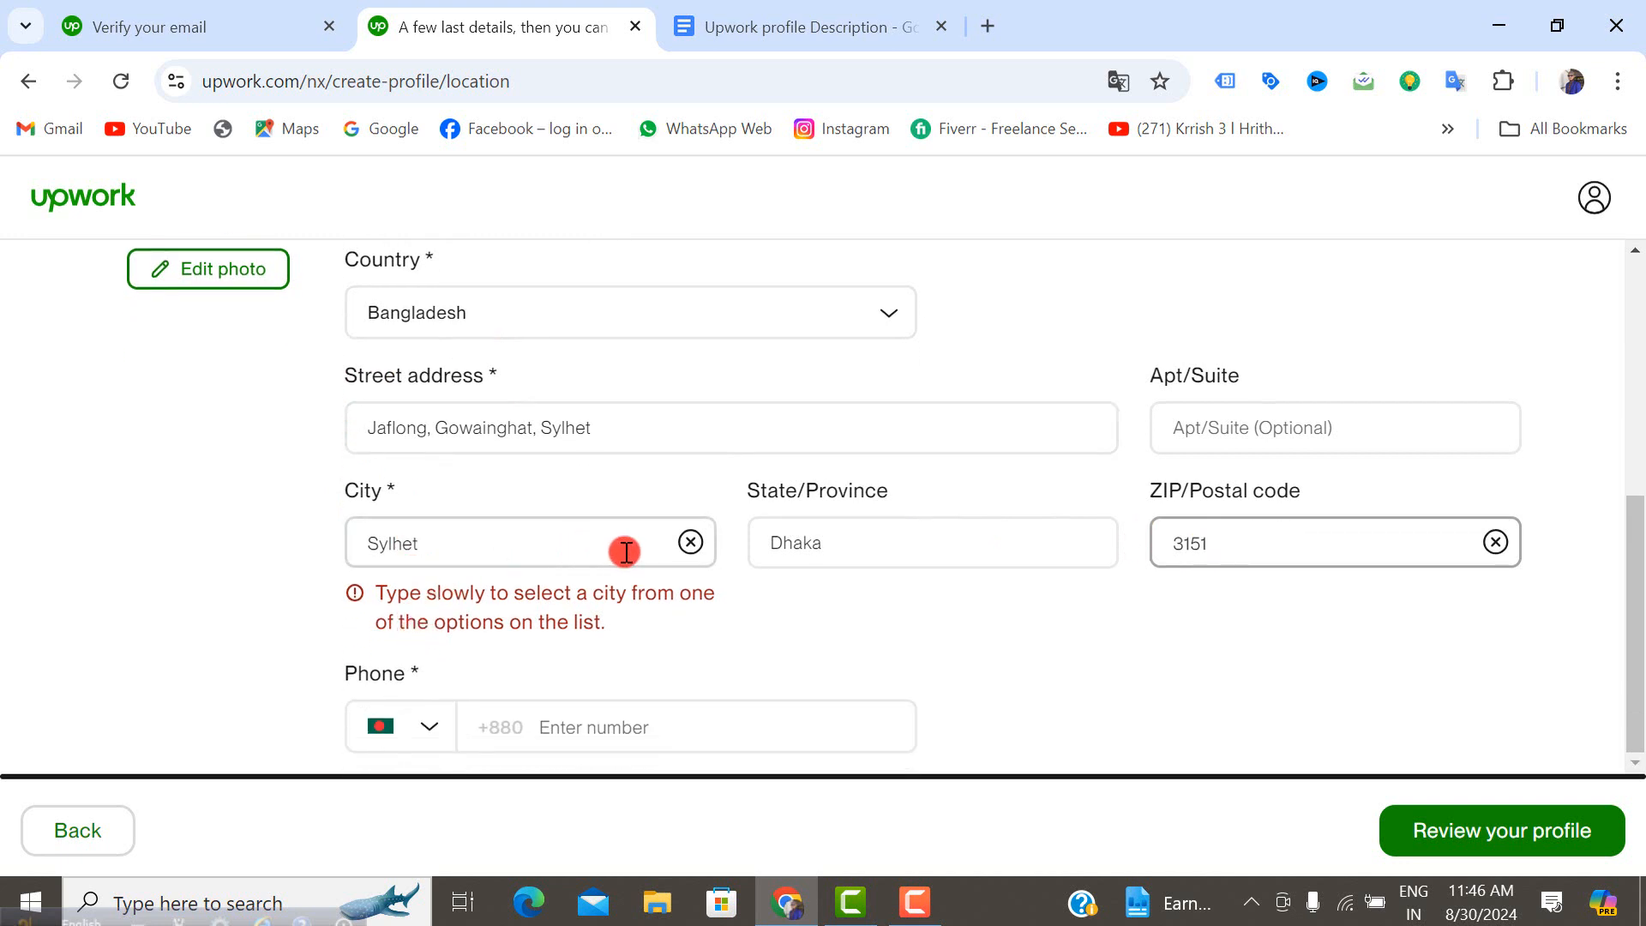
click(460, 551)
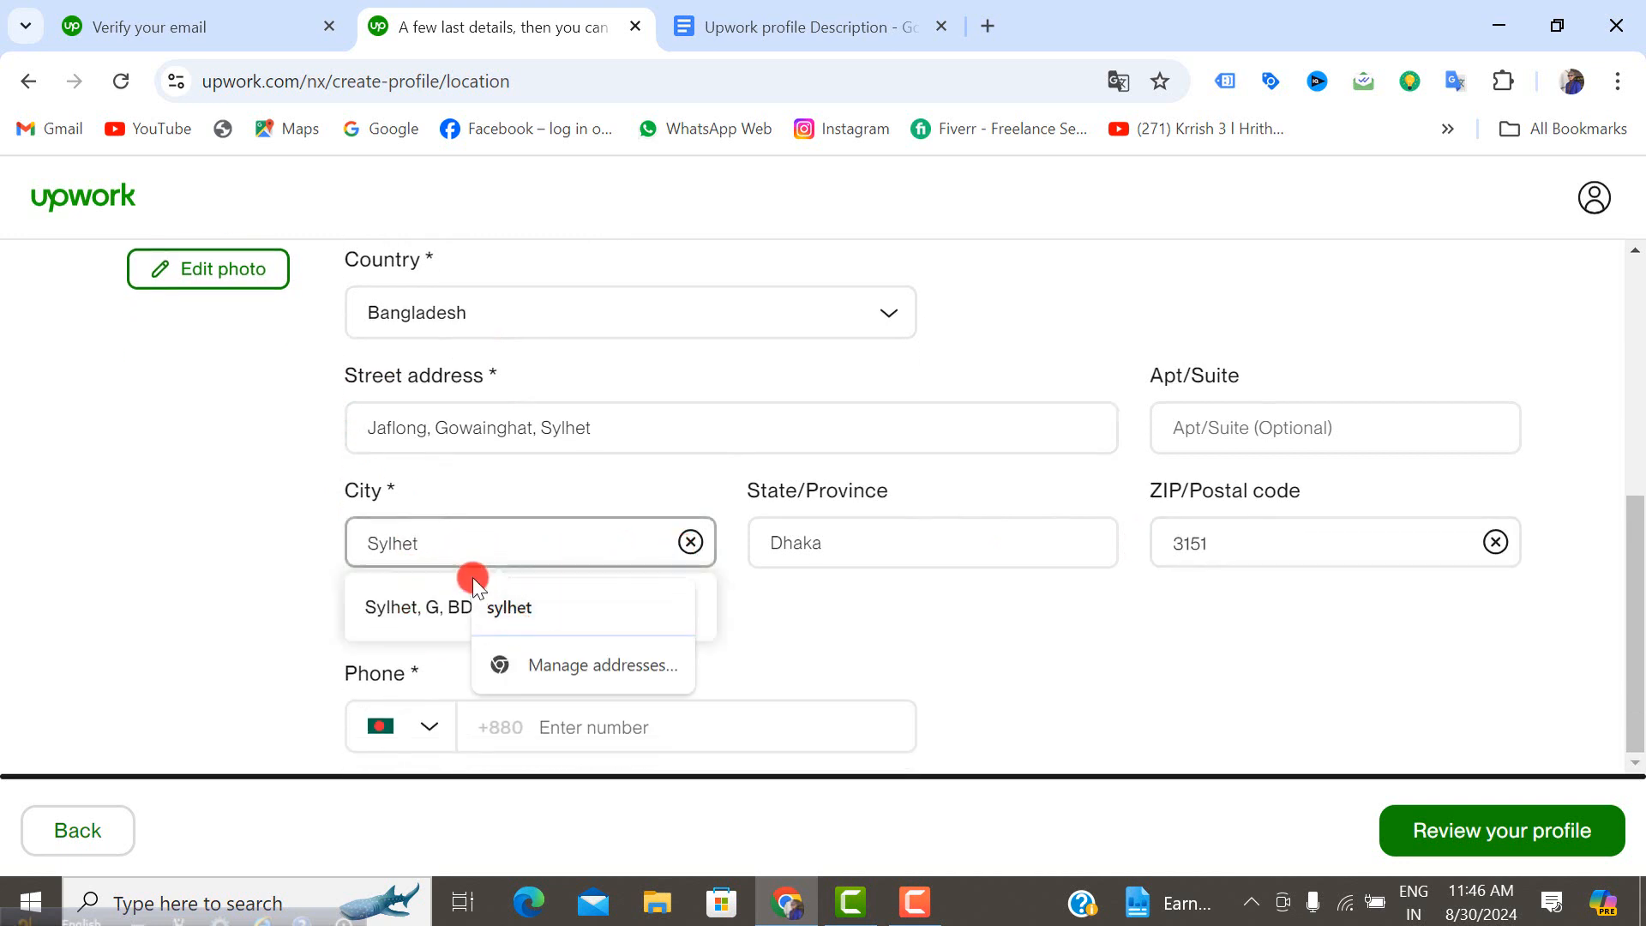
click(526, 605)
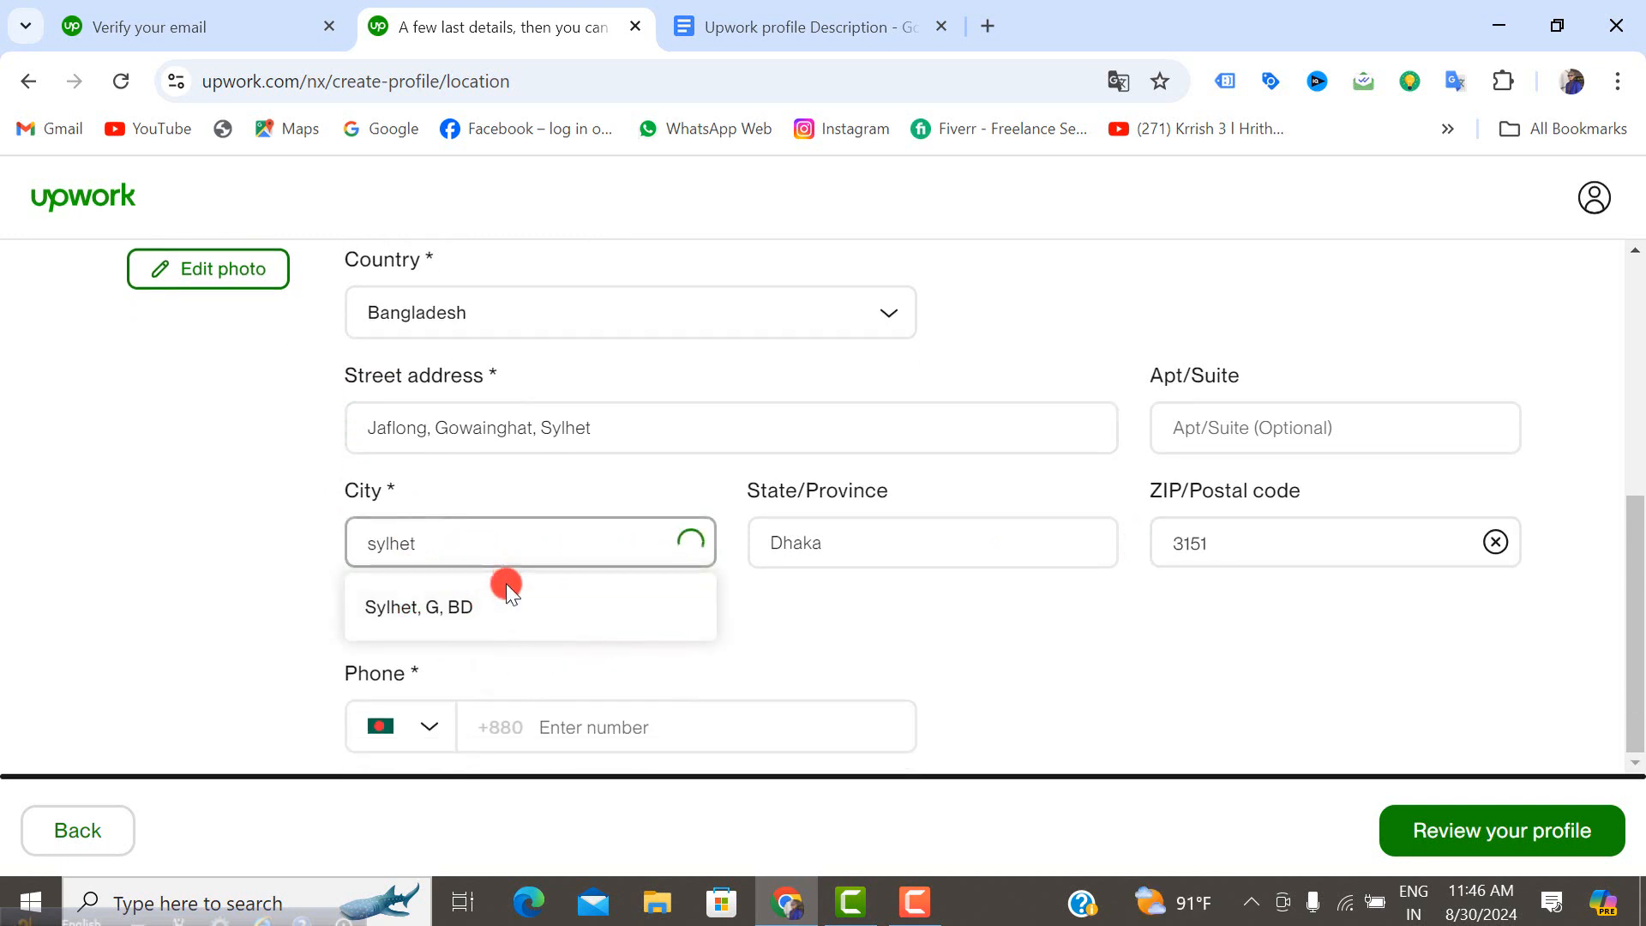
click(477, 609)
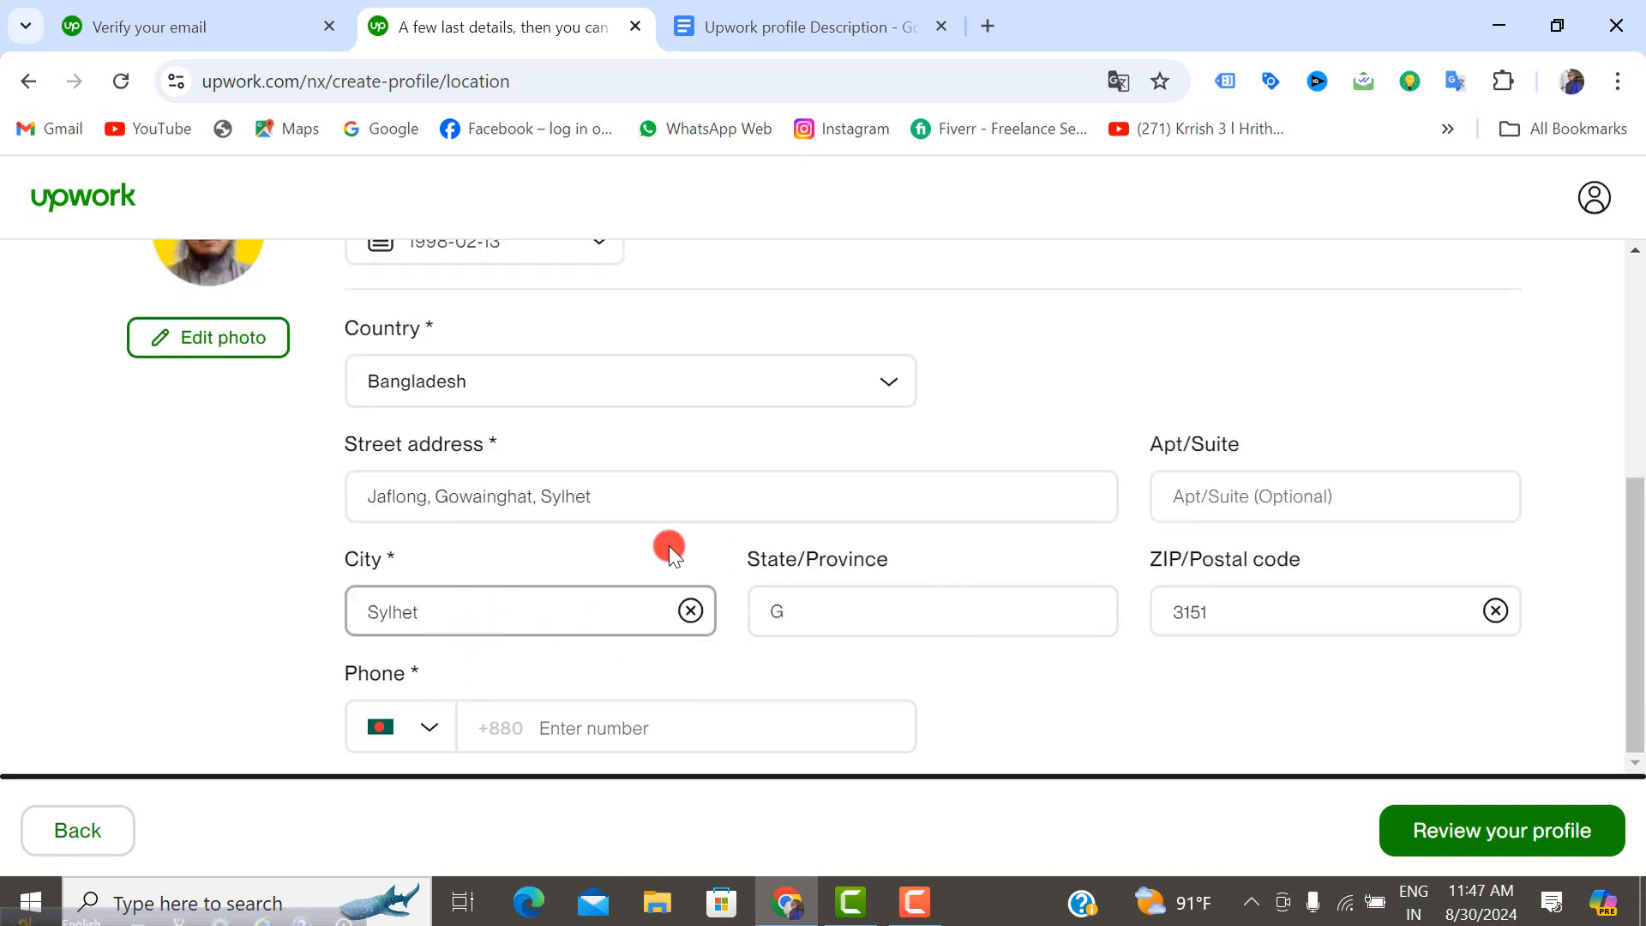
click(570, 730)
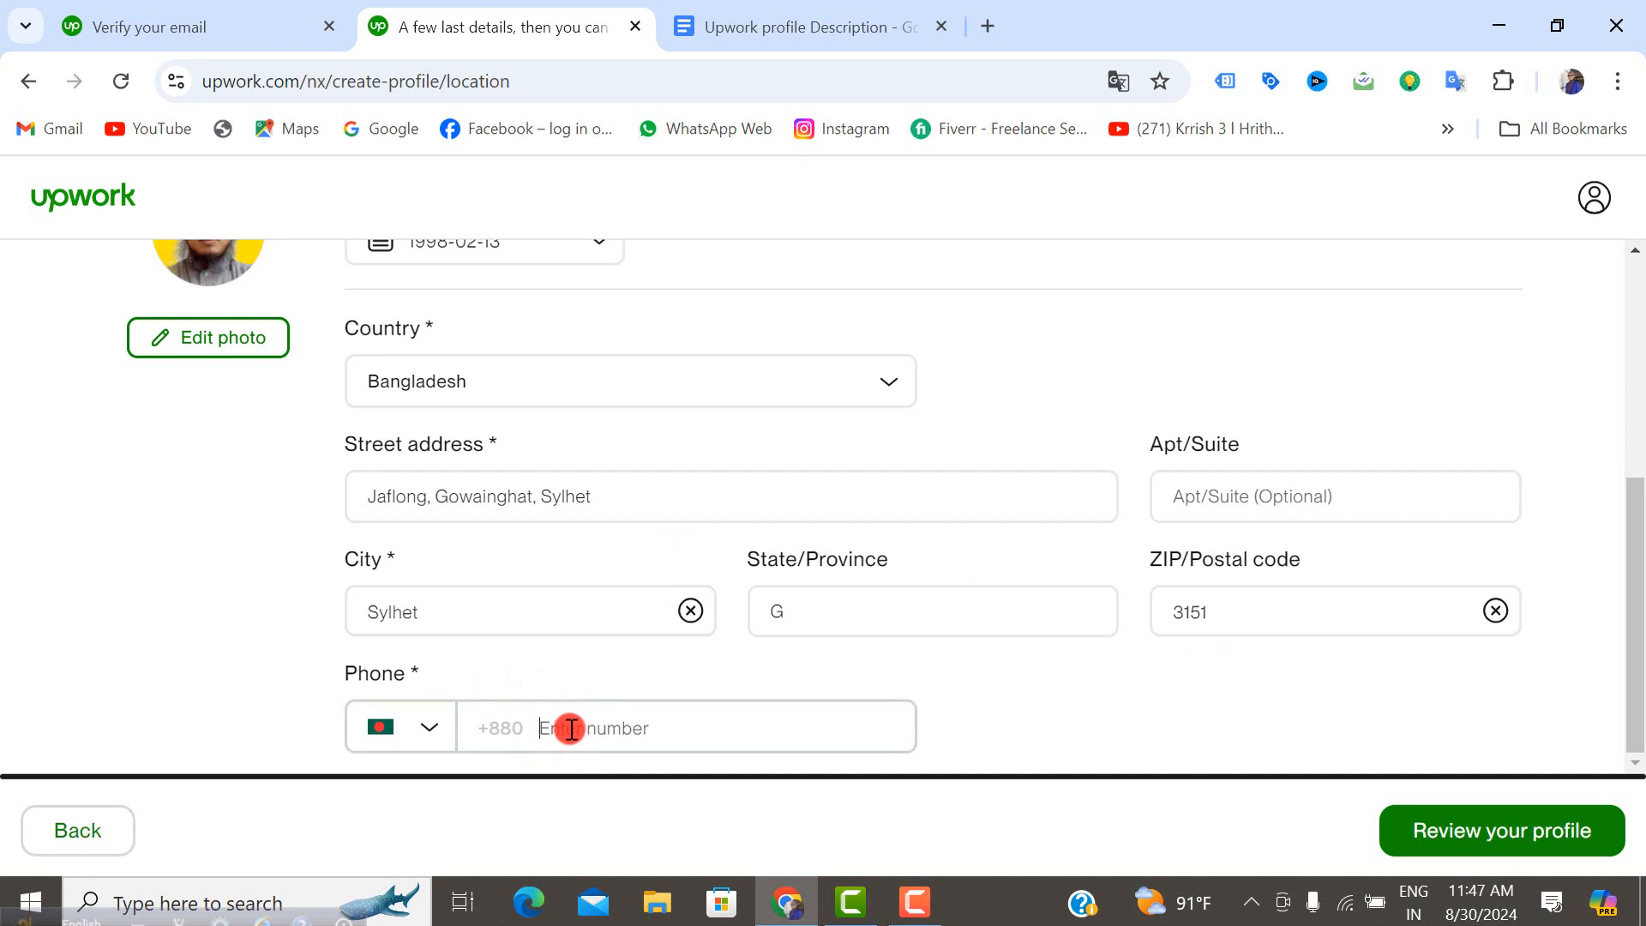
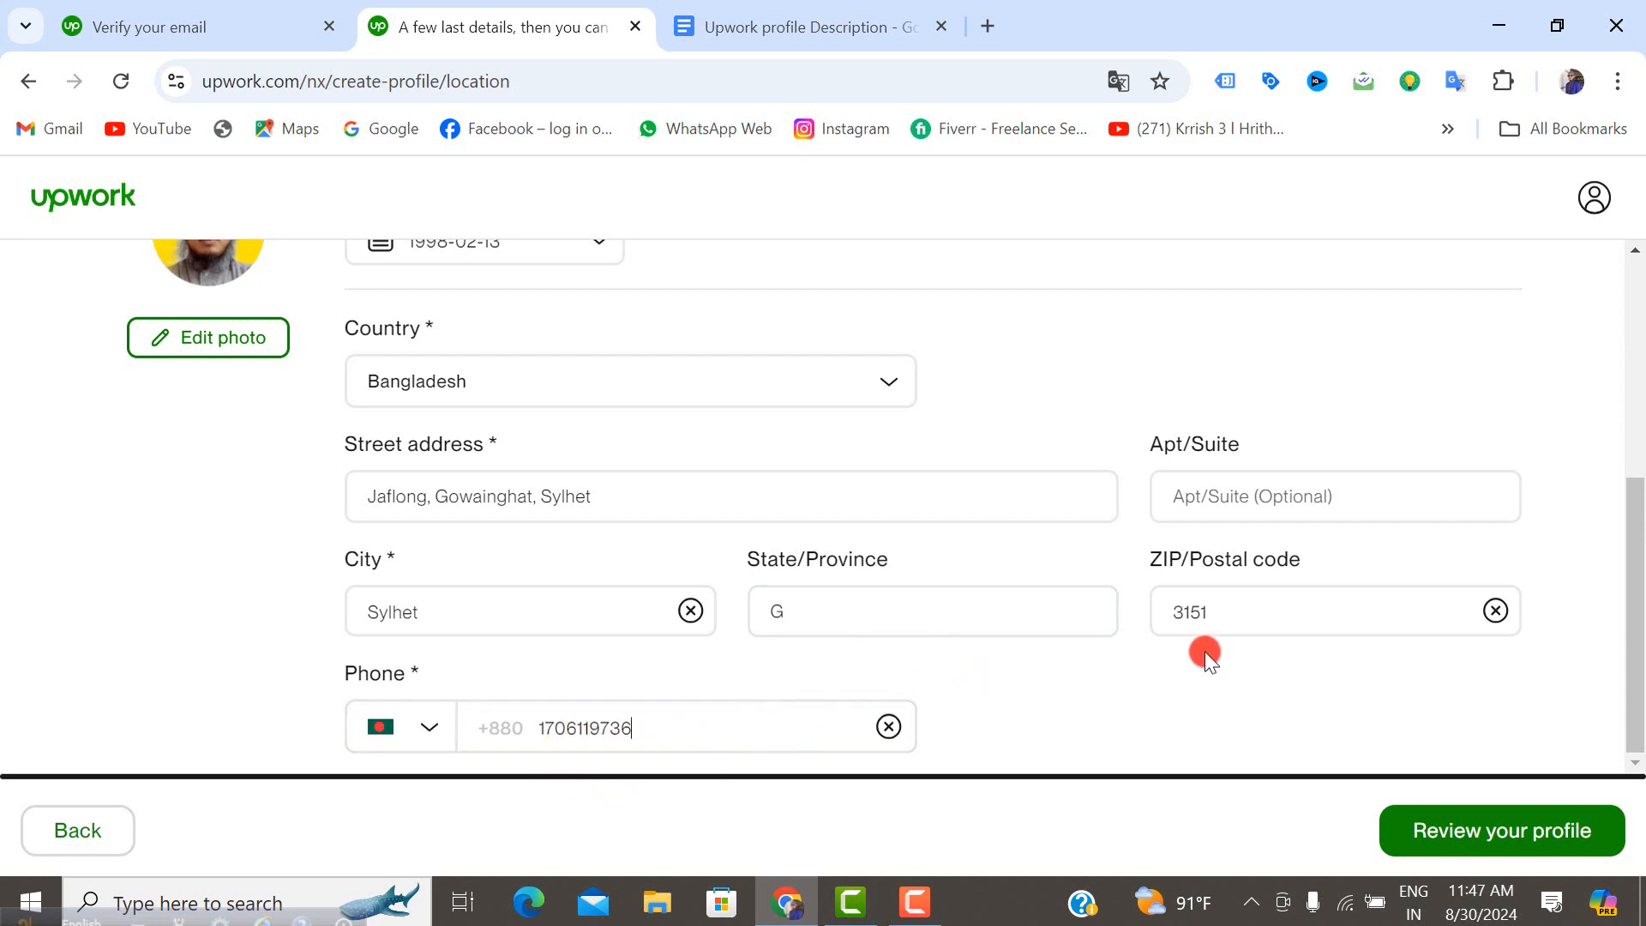
- Enter the phone number and recheck the City and State/Province values
scroll(926, 632, up, 3)
scroll(463, 514, down, 3)
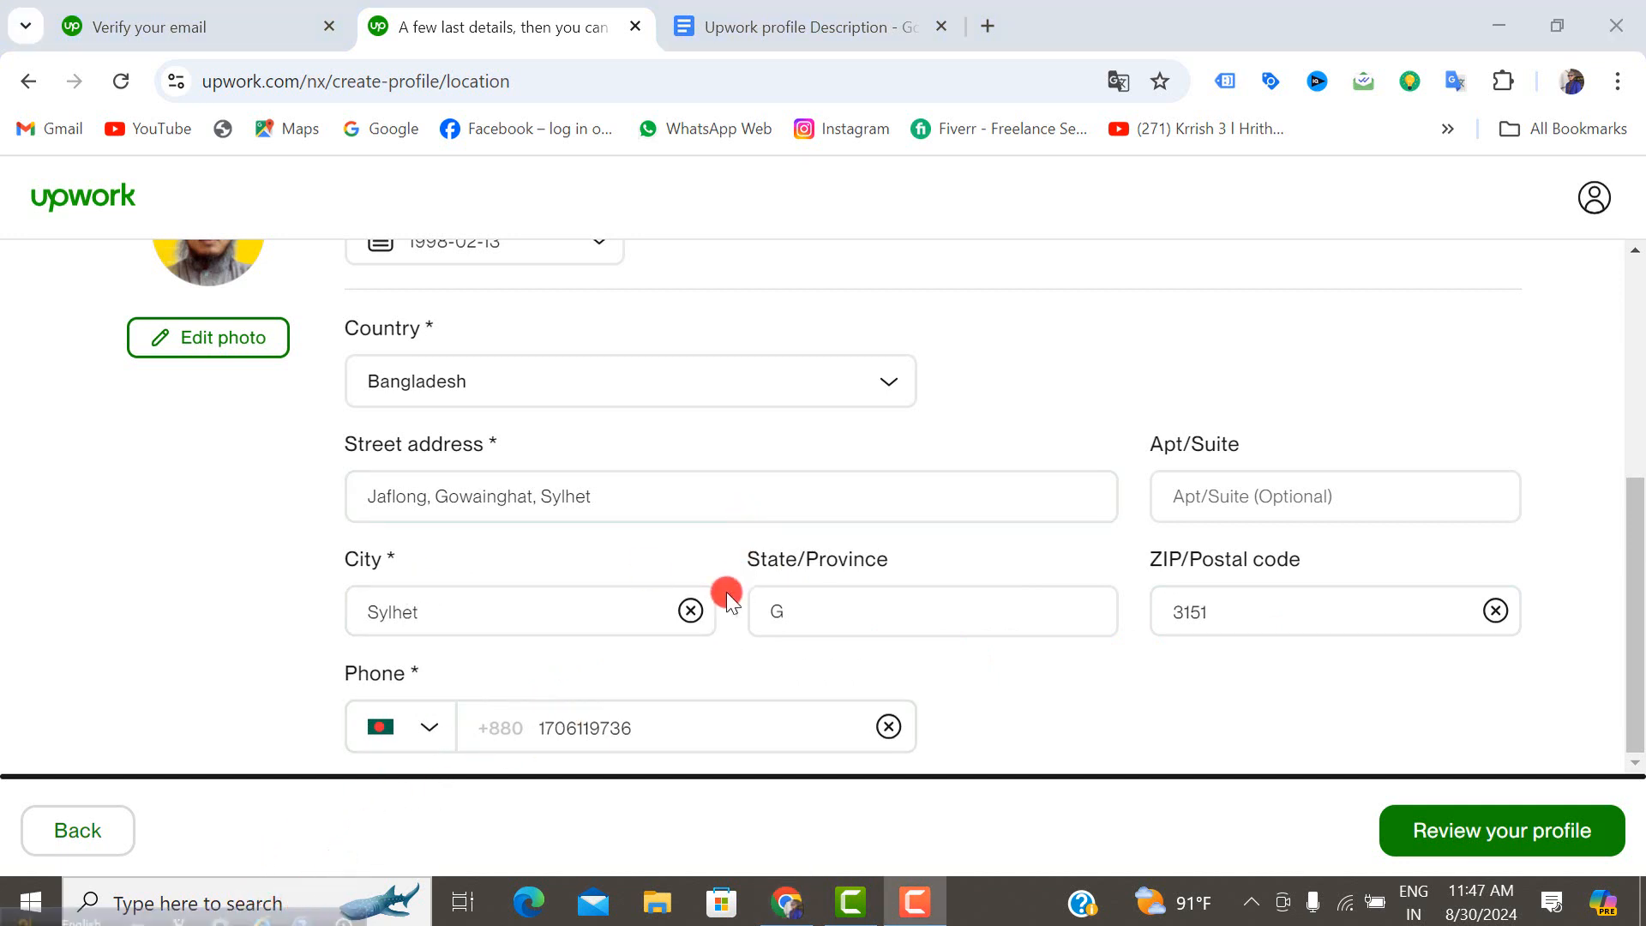
click(426, 611)
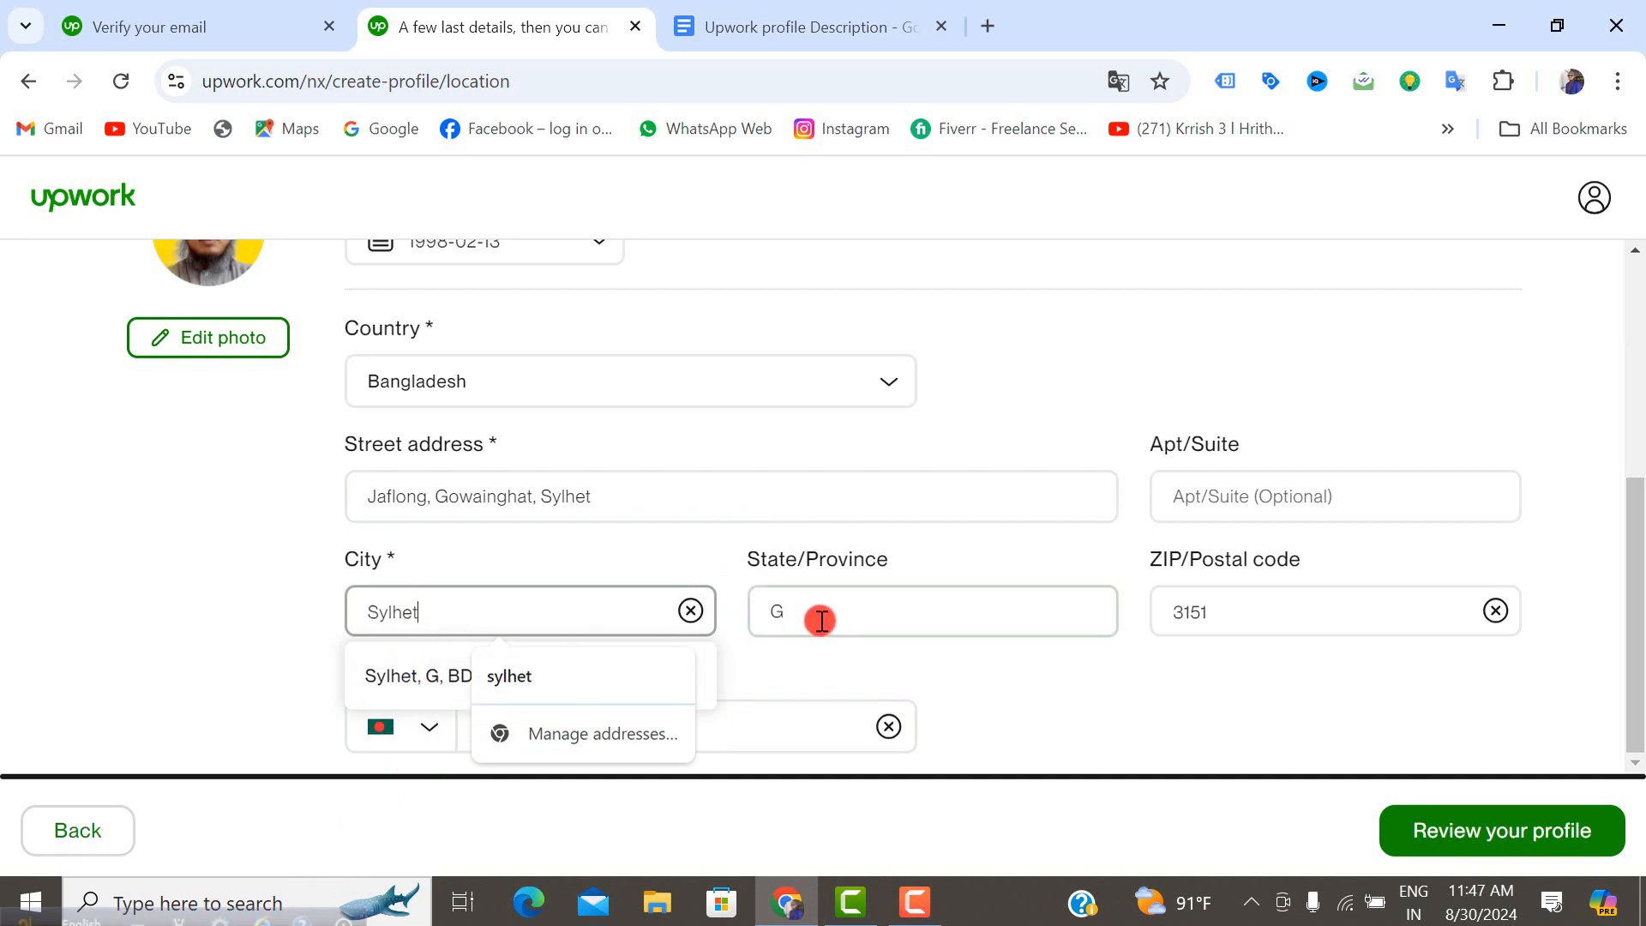
click(458, 678)
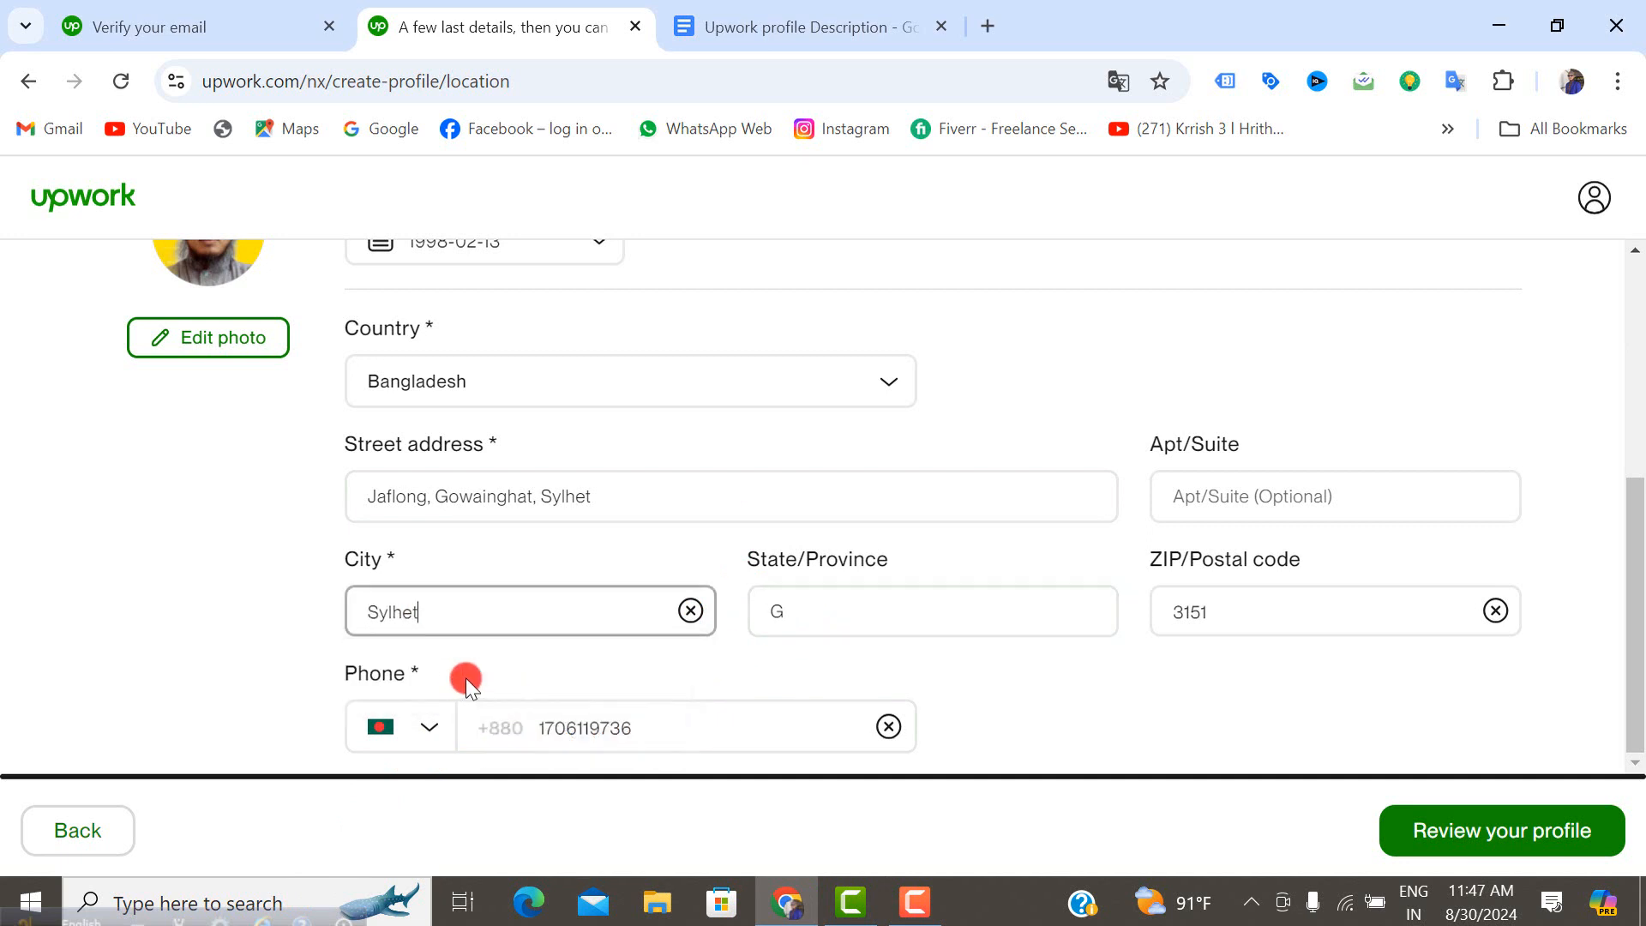
click(798, 619)
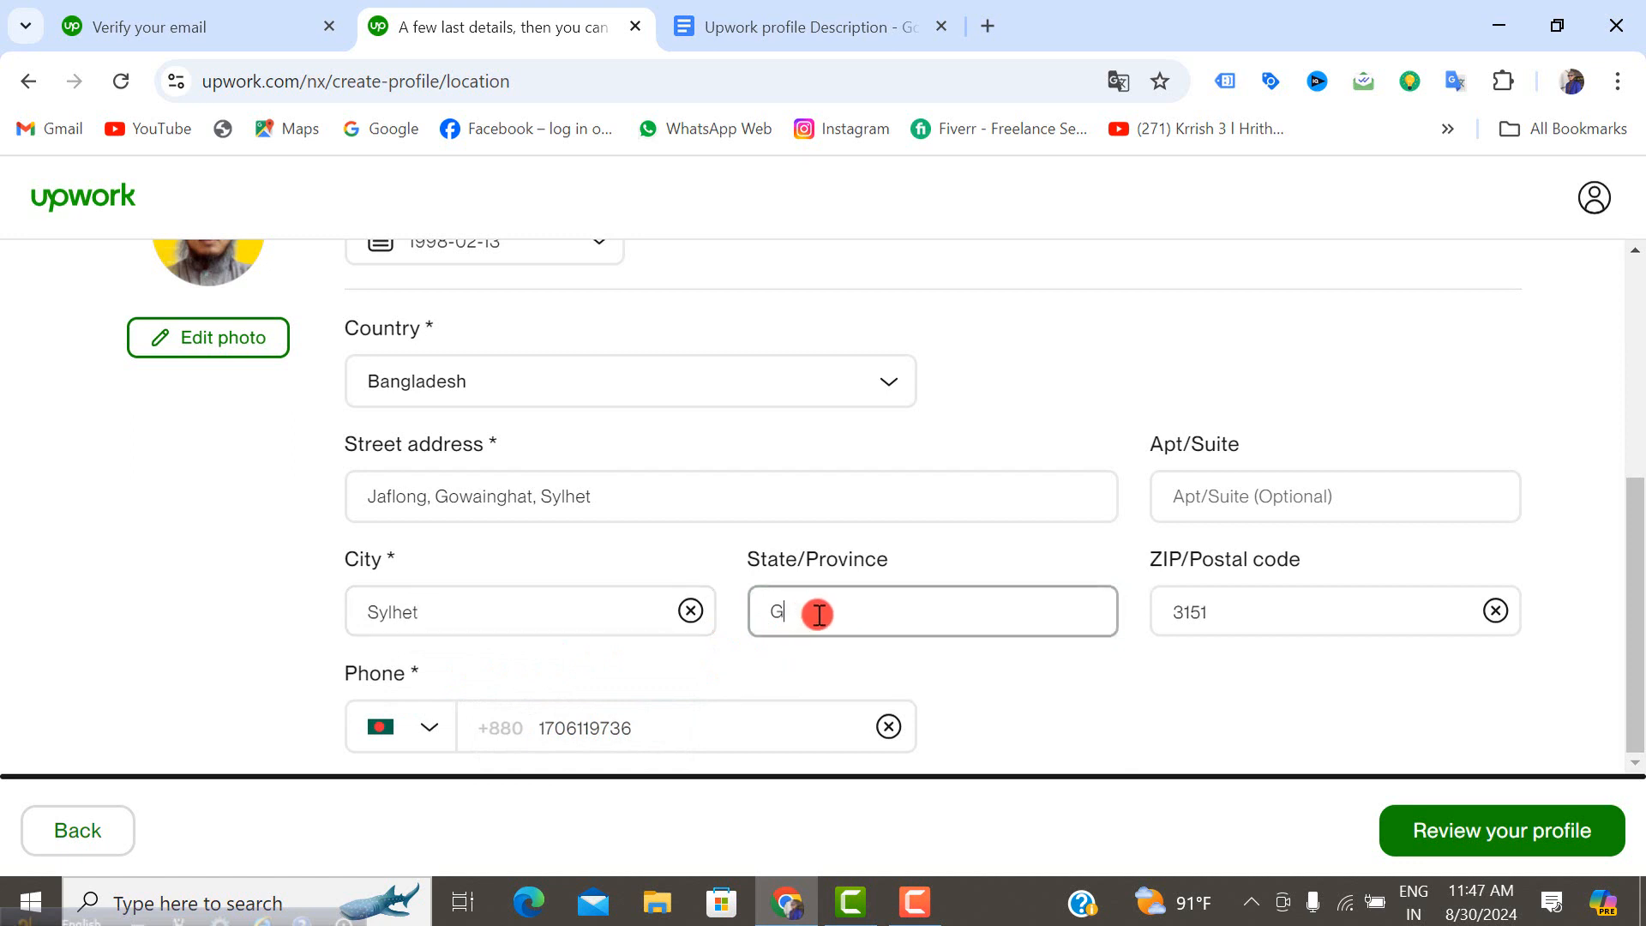
click(692, 671)
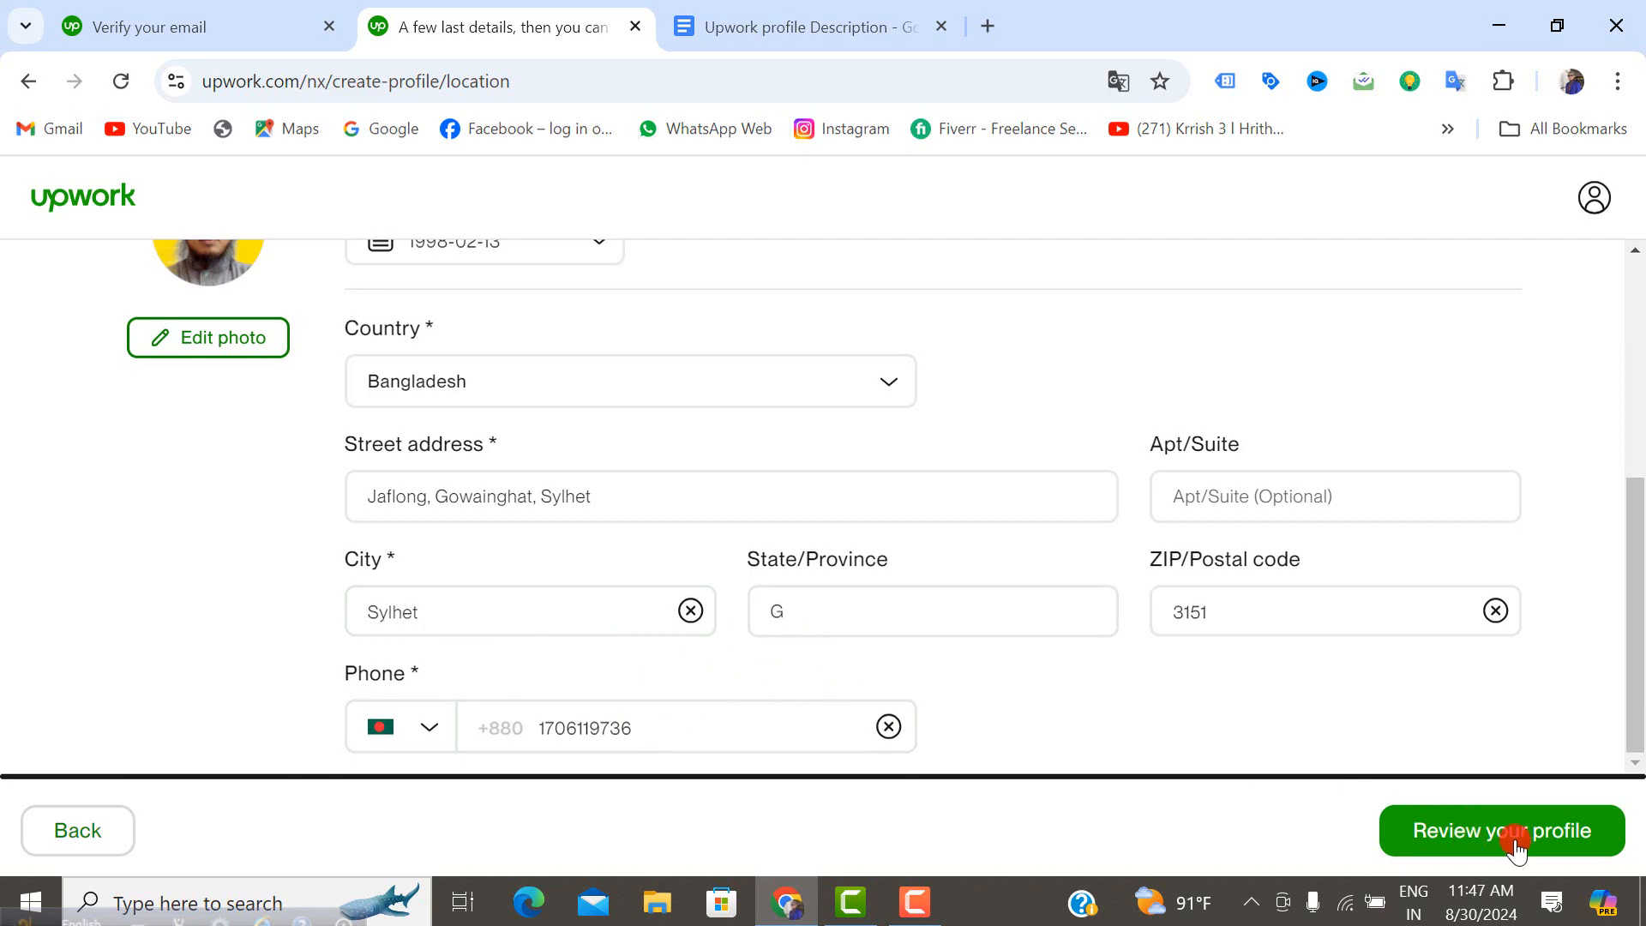
- Continue to the profile review with Review your profile
scroll(1062, 562, up, 5)
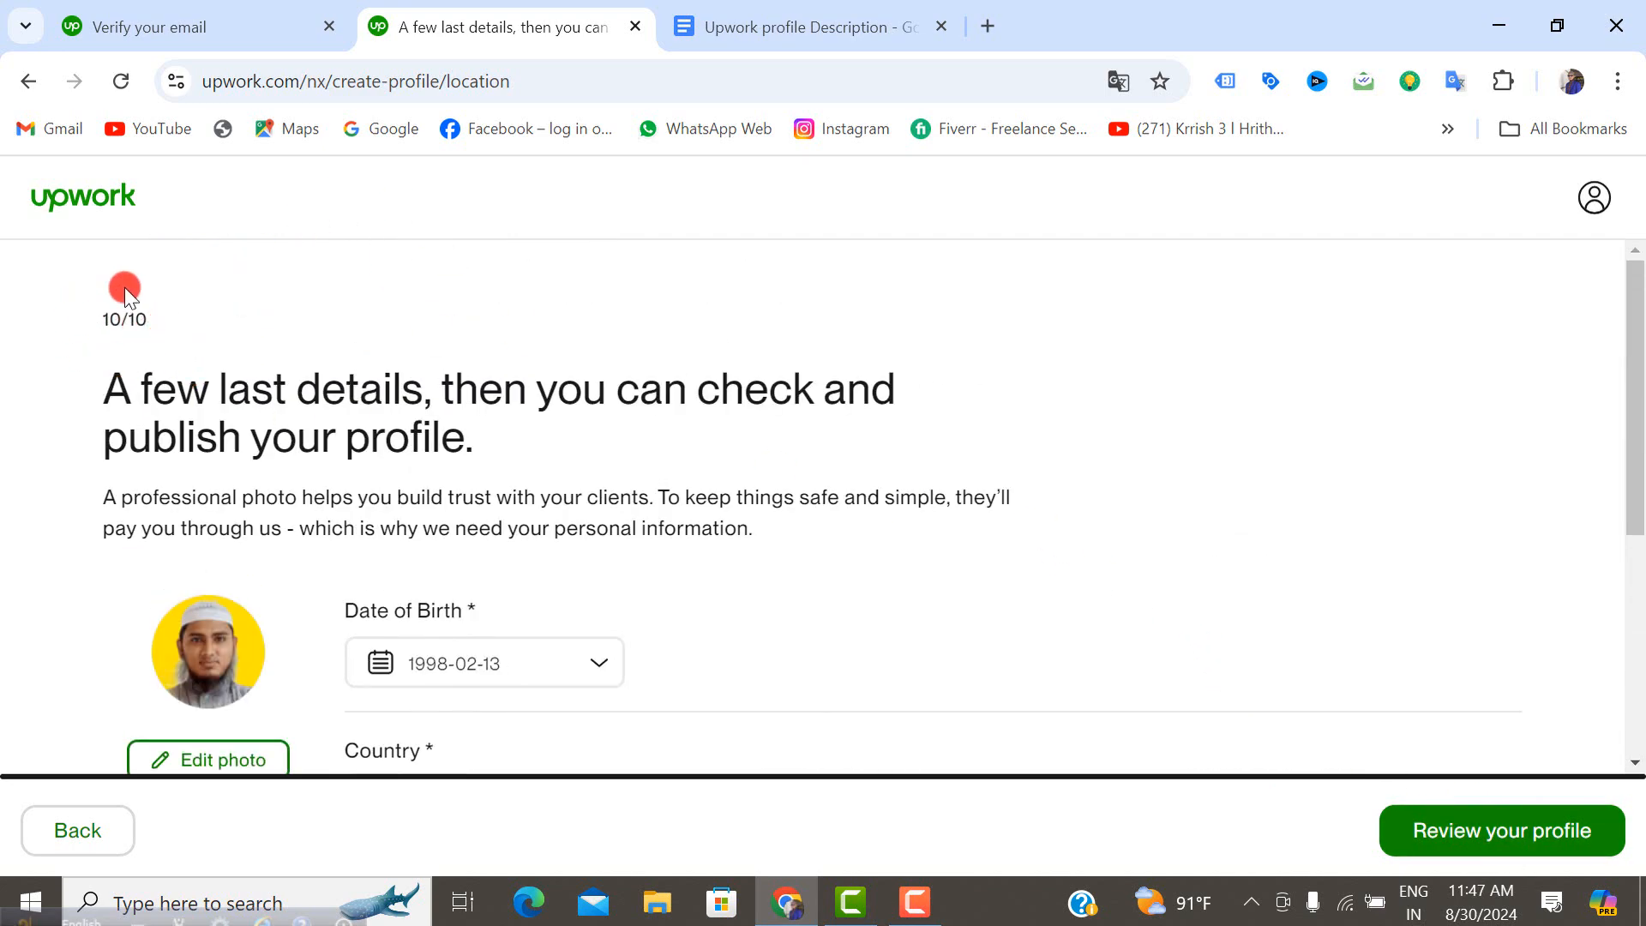
scroll(1119, 550, down, 5)
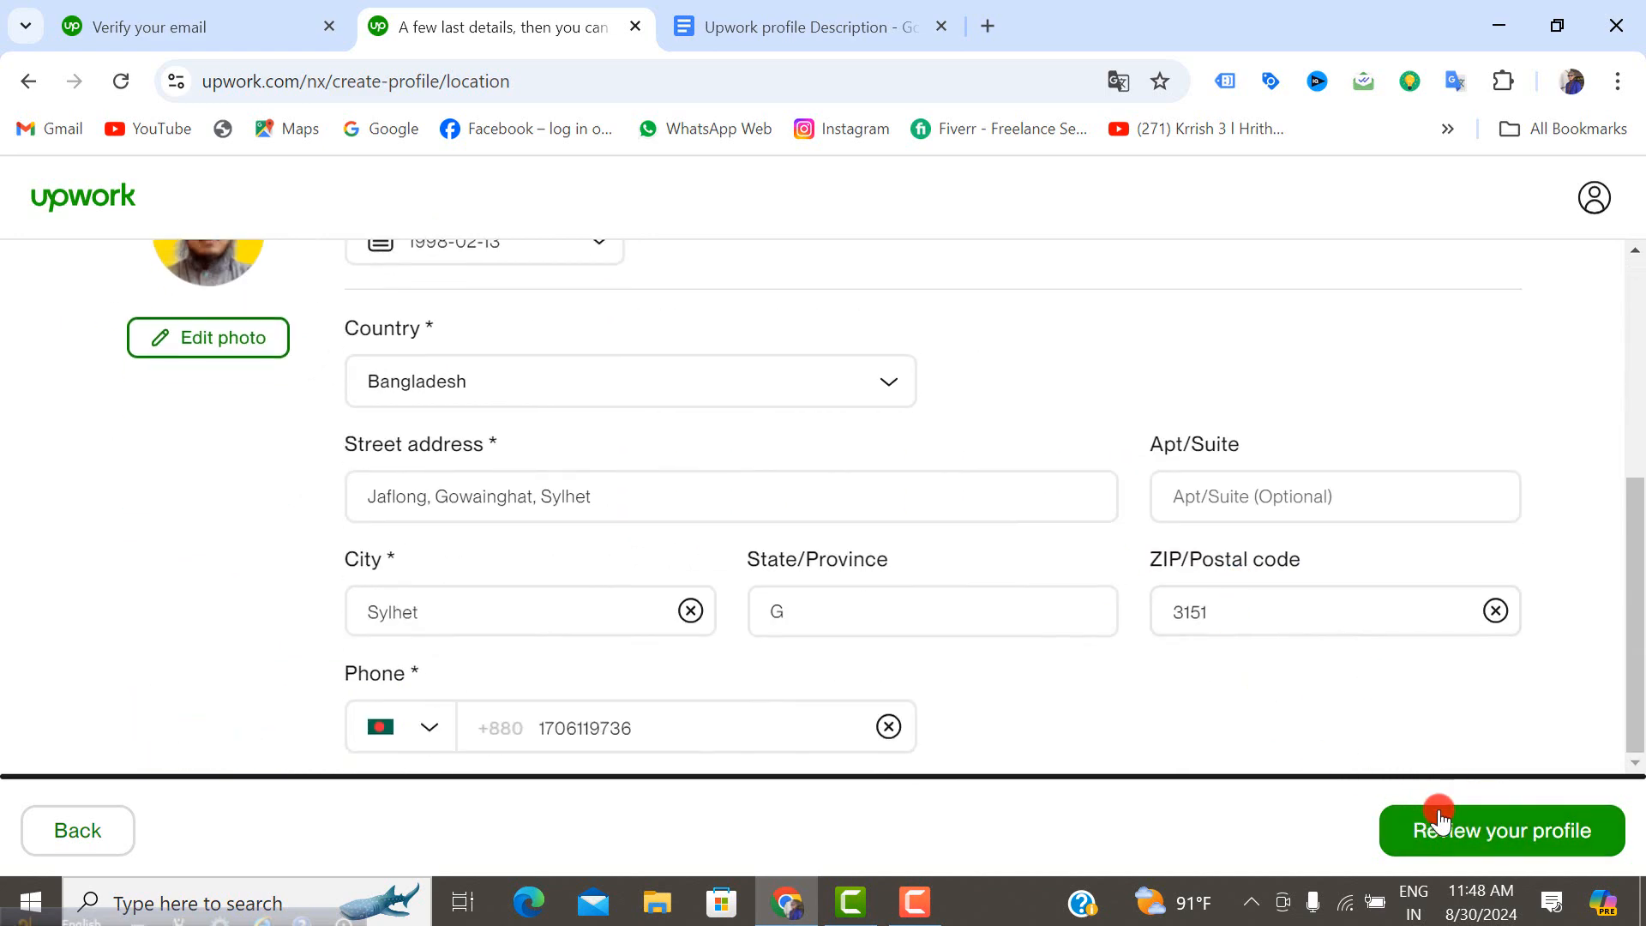
click(1488, 833)
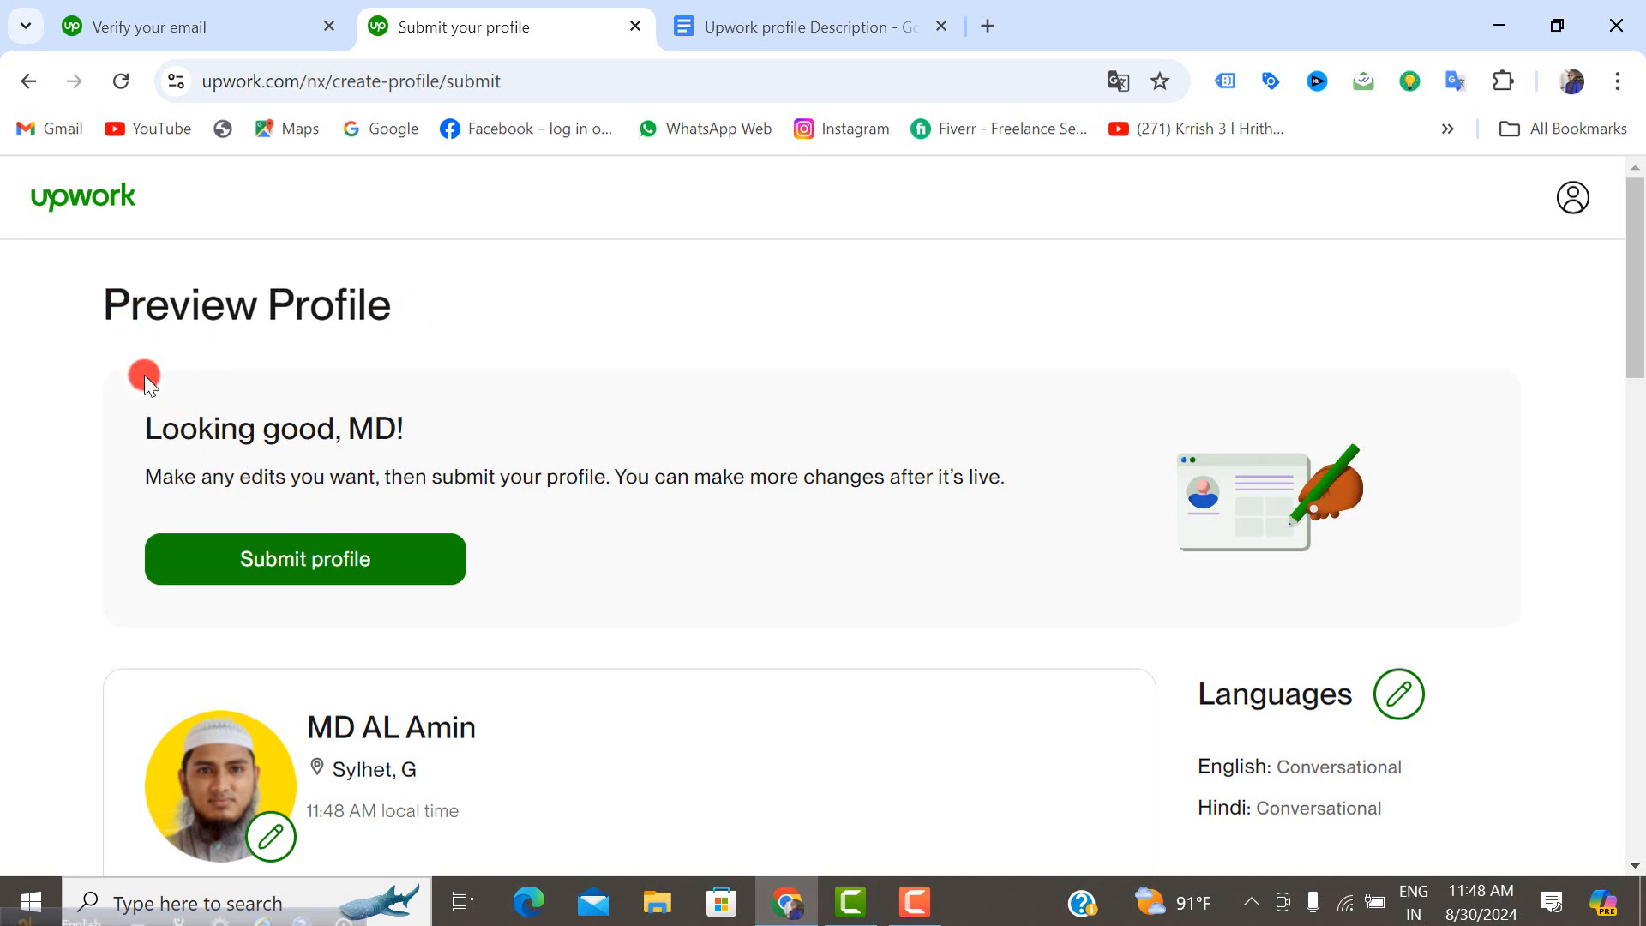
- Review each section of the Preview Profile page, then Submit profile
scroll(268, 460, down, 8)
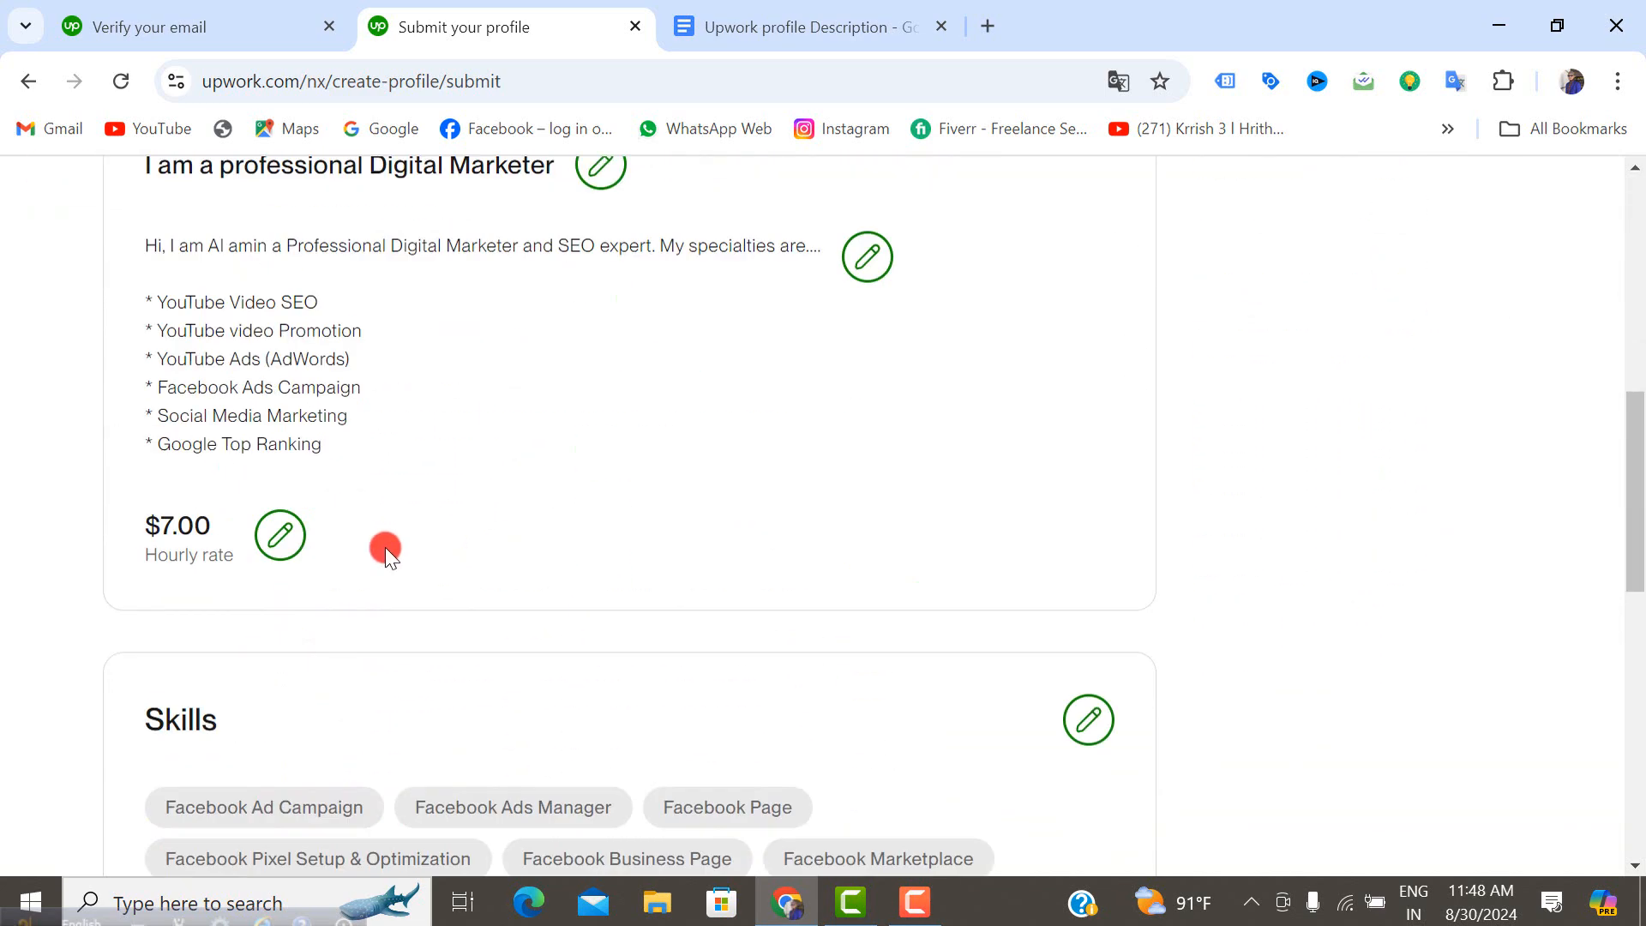
scroll(150, 507, up, 3)
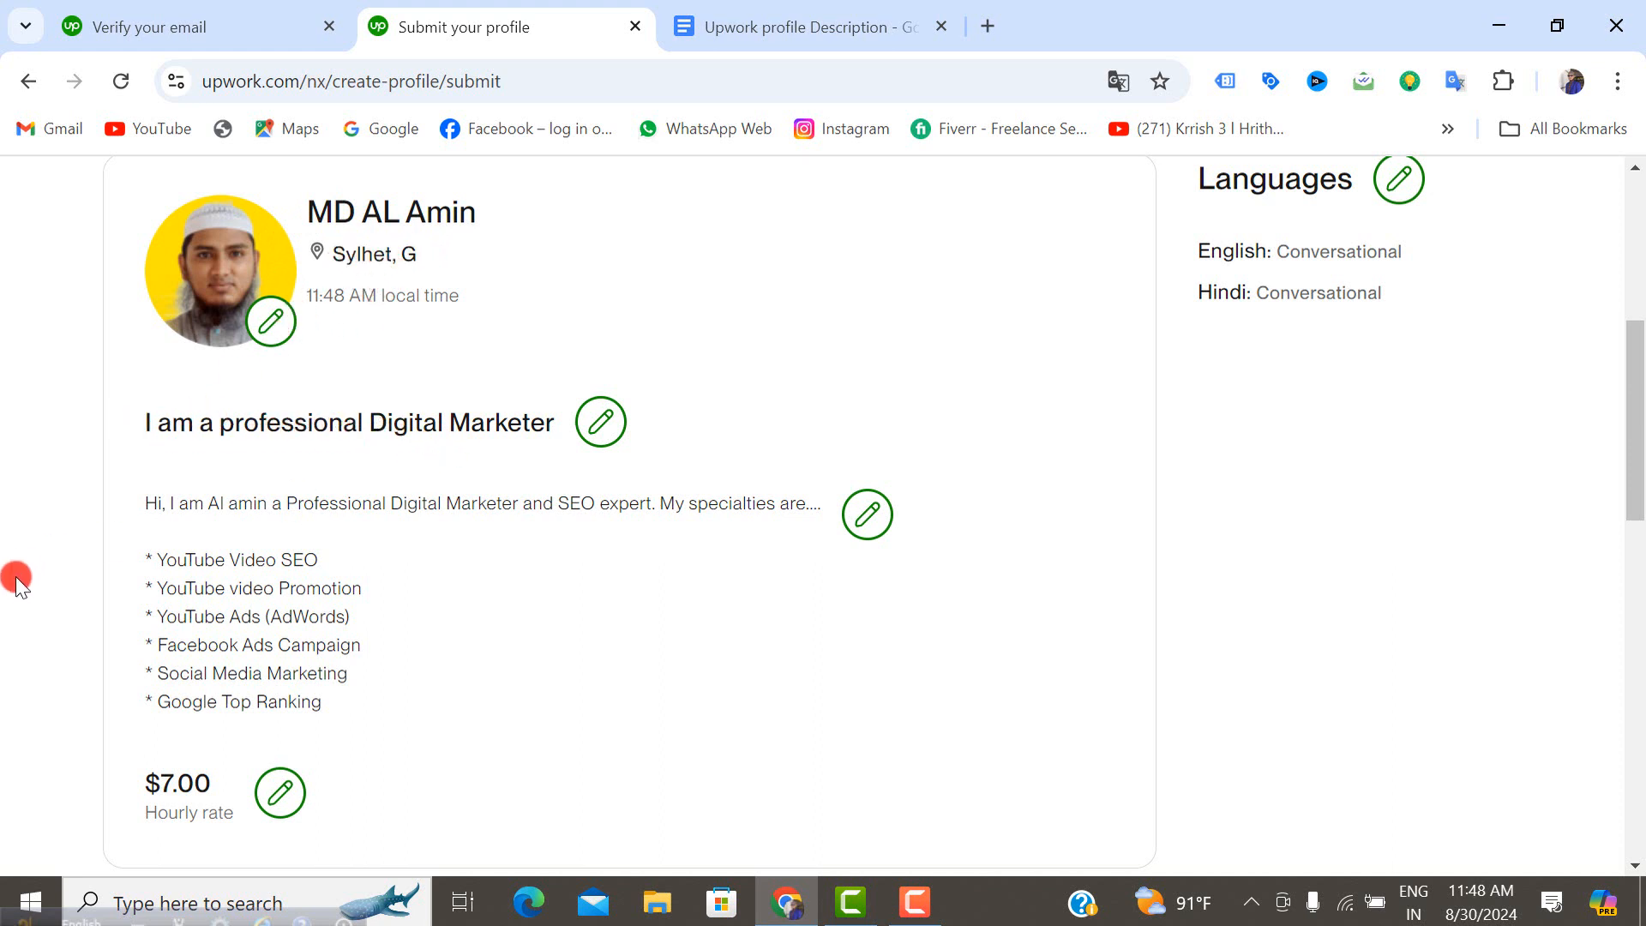
scroll(257, 702, down, 2)
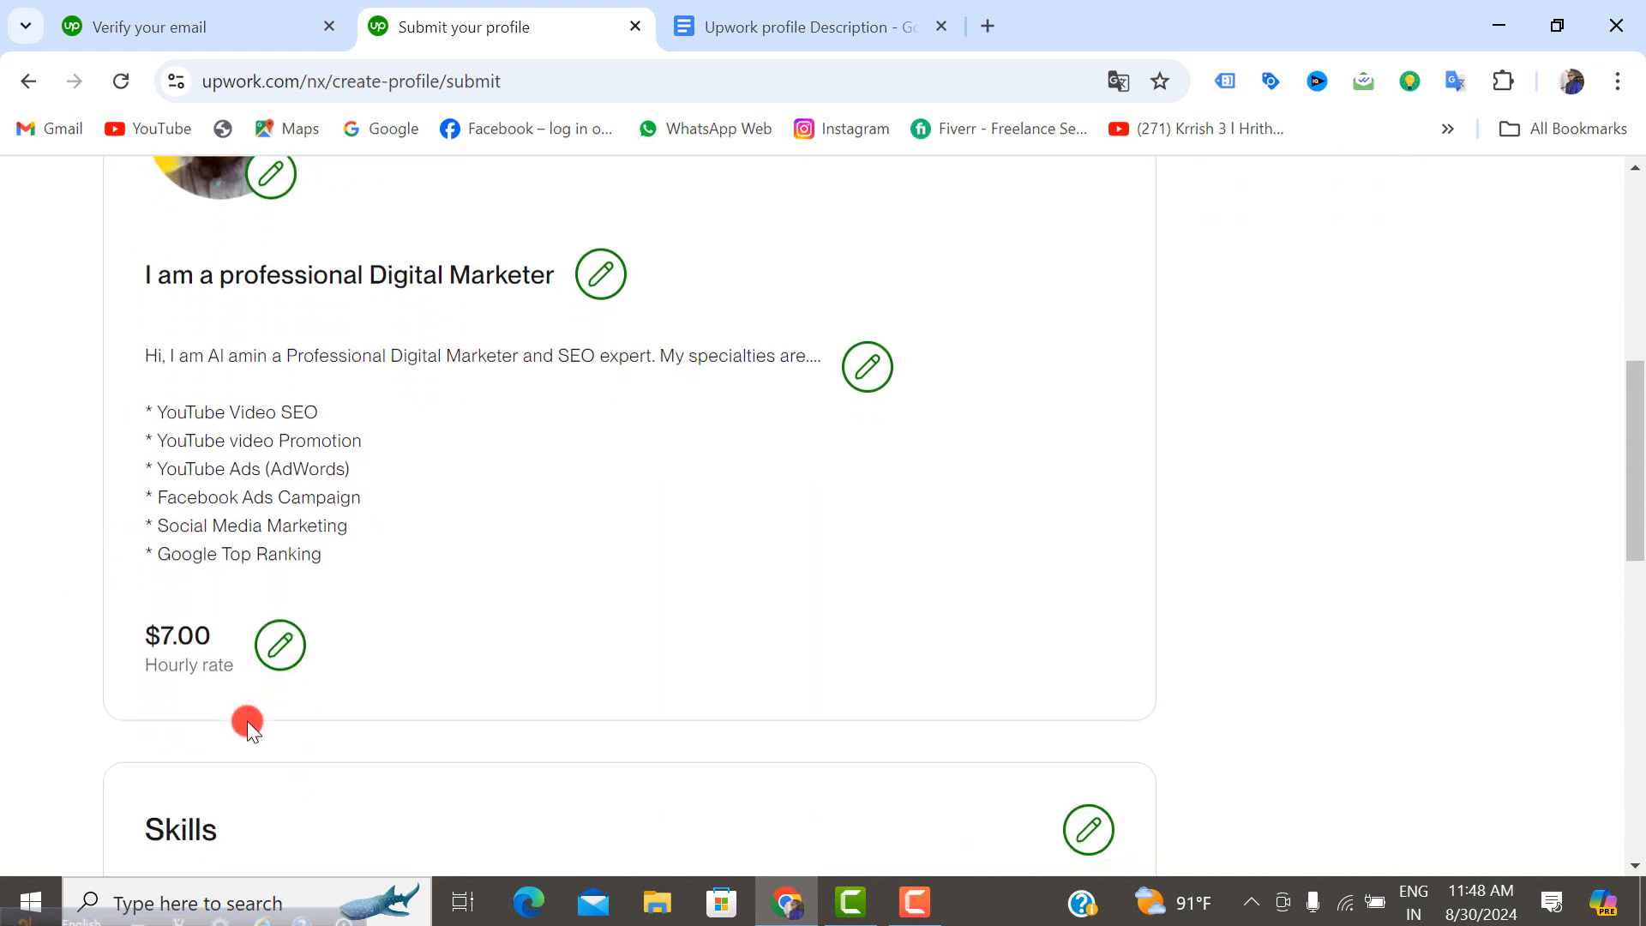
scroll(248, 724, down, 8)
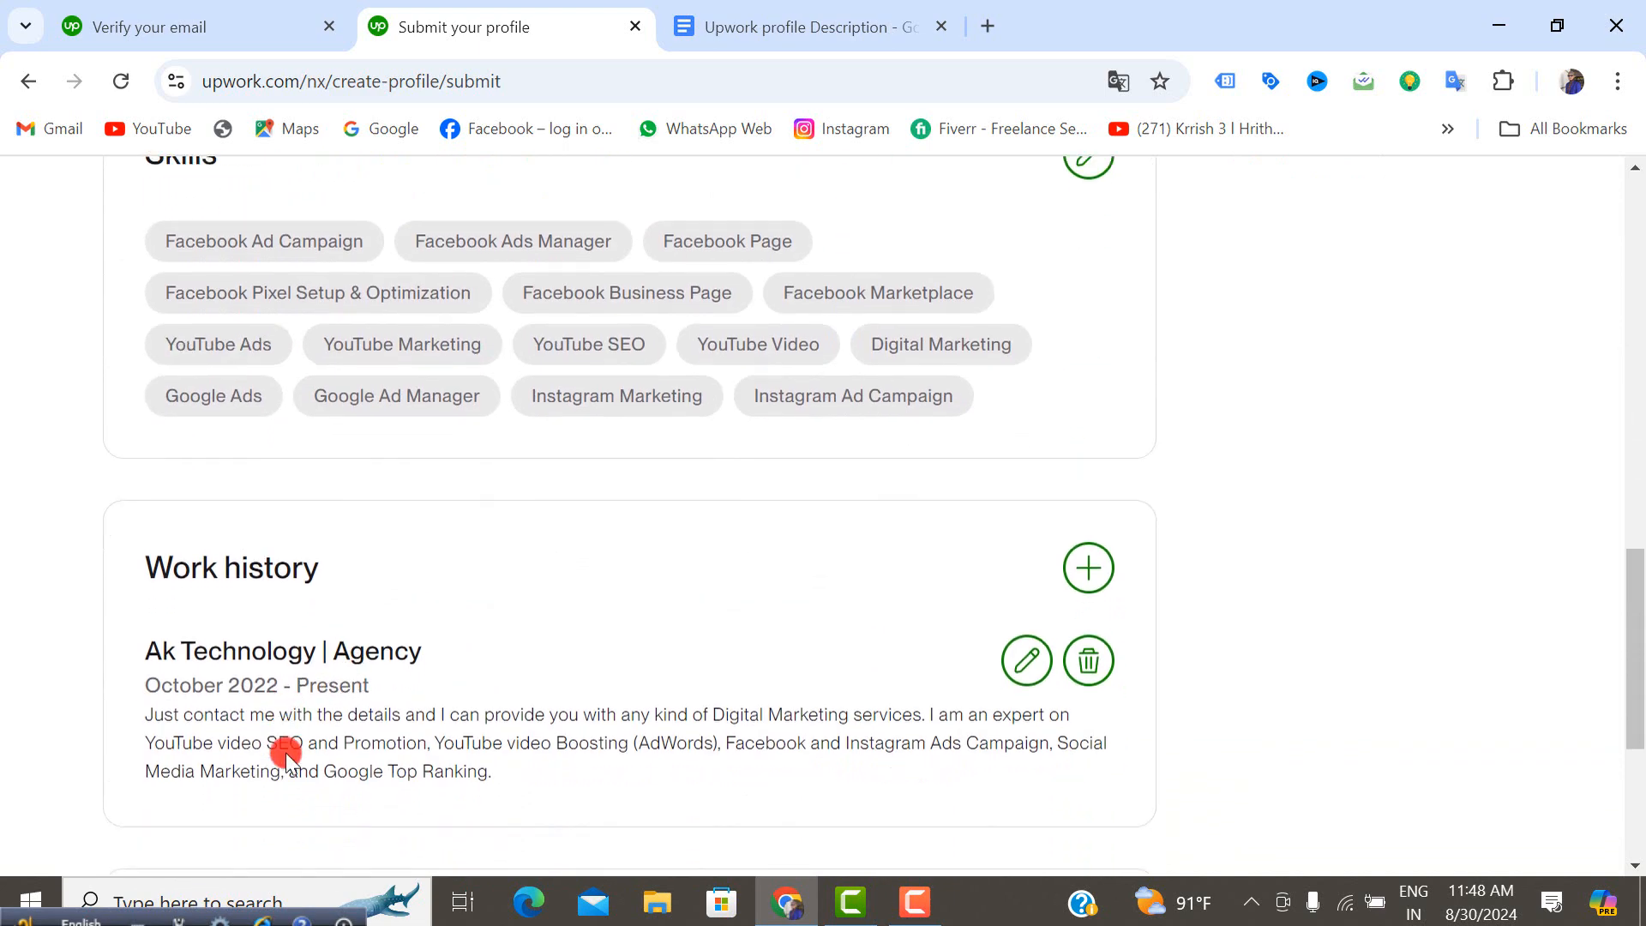
scroll(285, 753, down, 5)
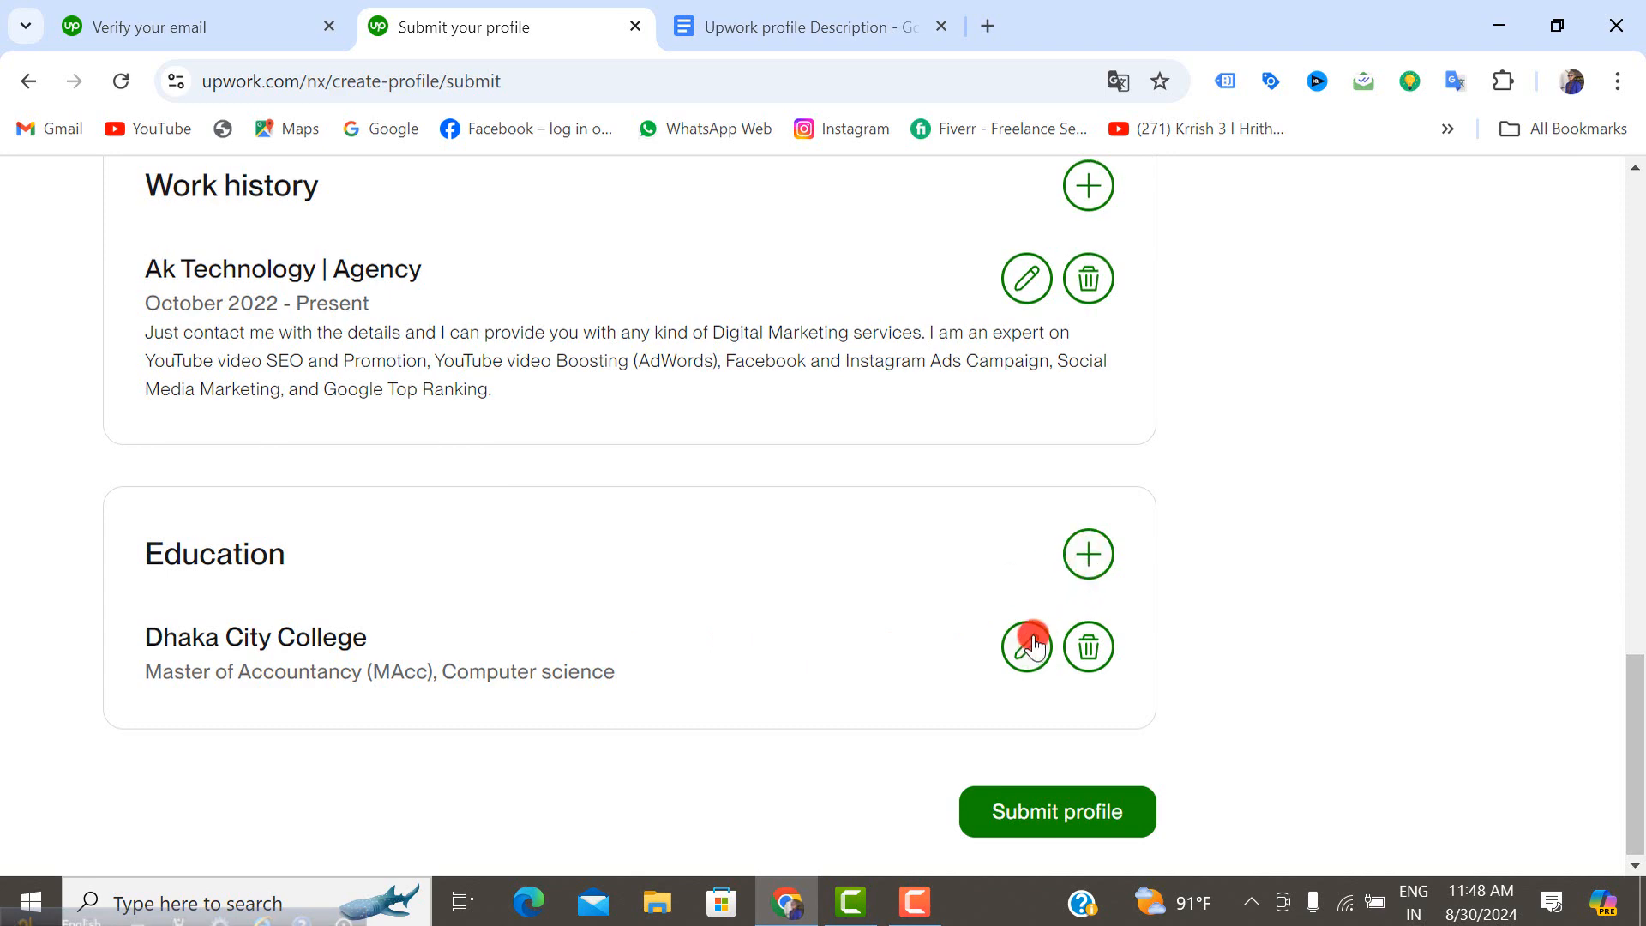
scroll(1038, 647, up, 12)
scroll(786, 567, up, 7)
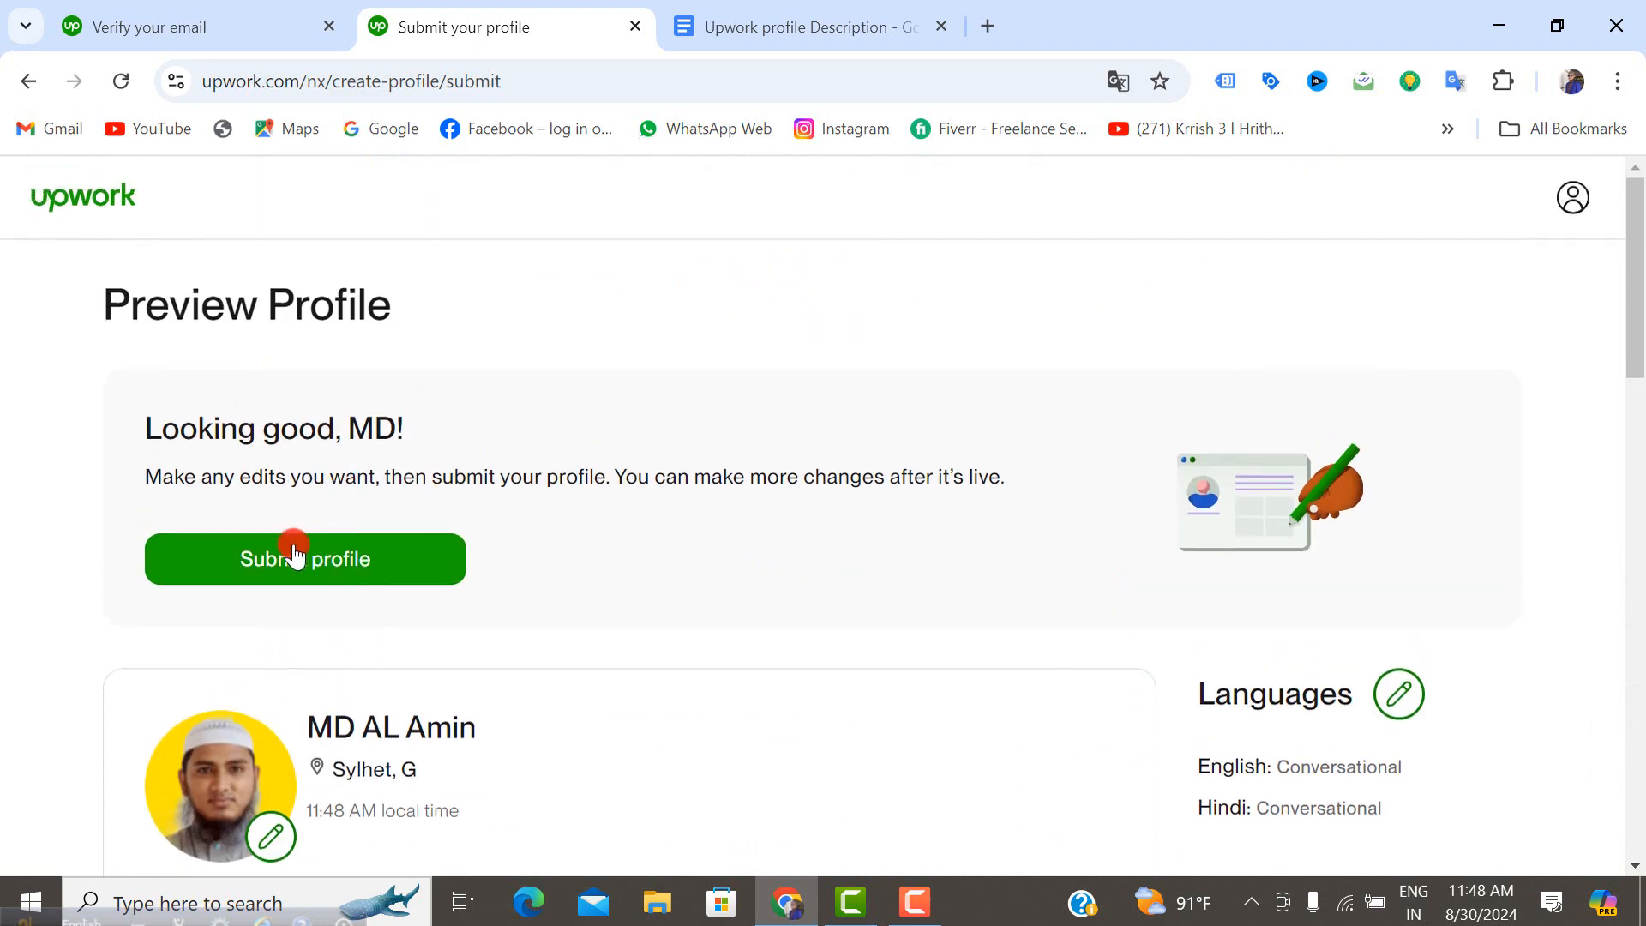
scroll(614, 709, down, 13)
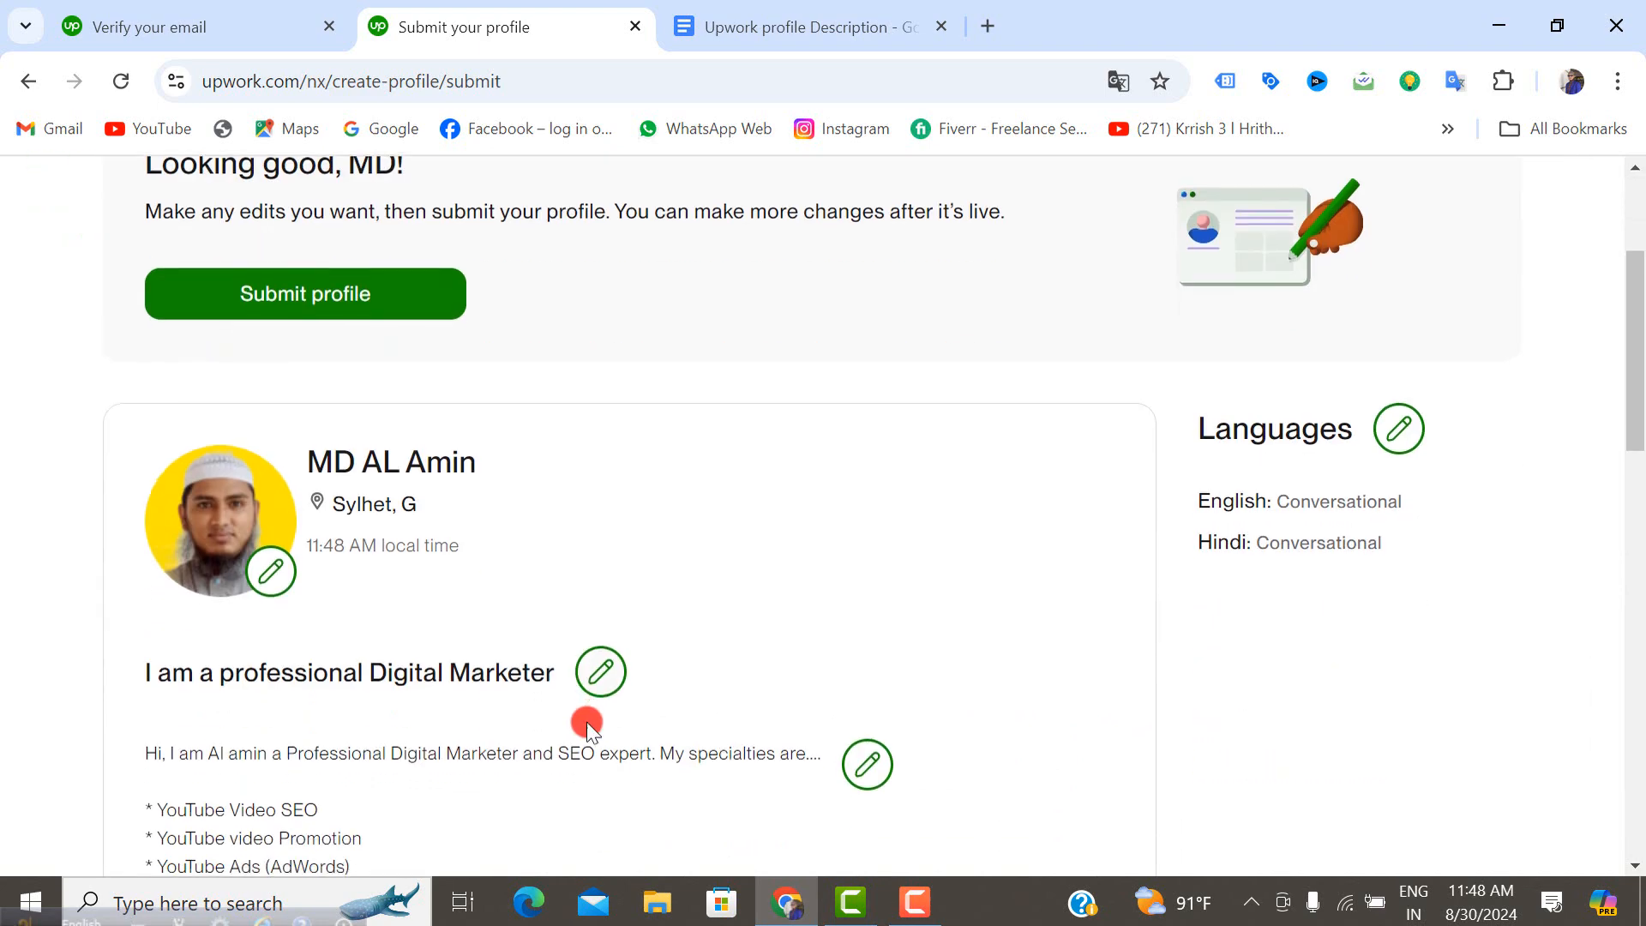
scroll(339, 649, down, 8)
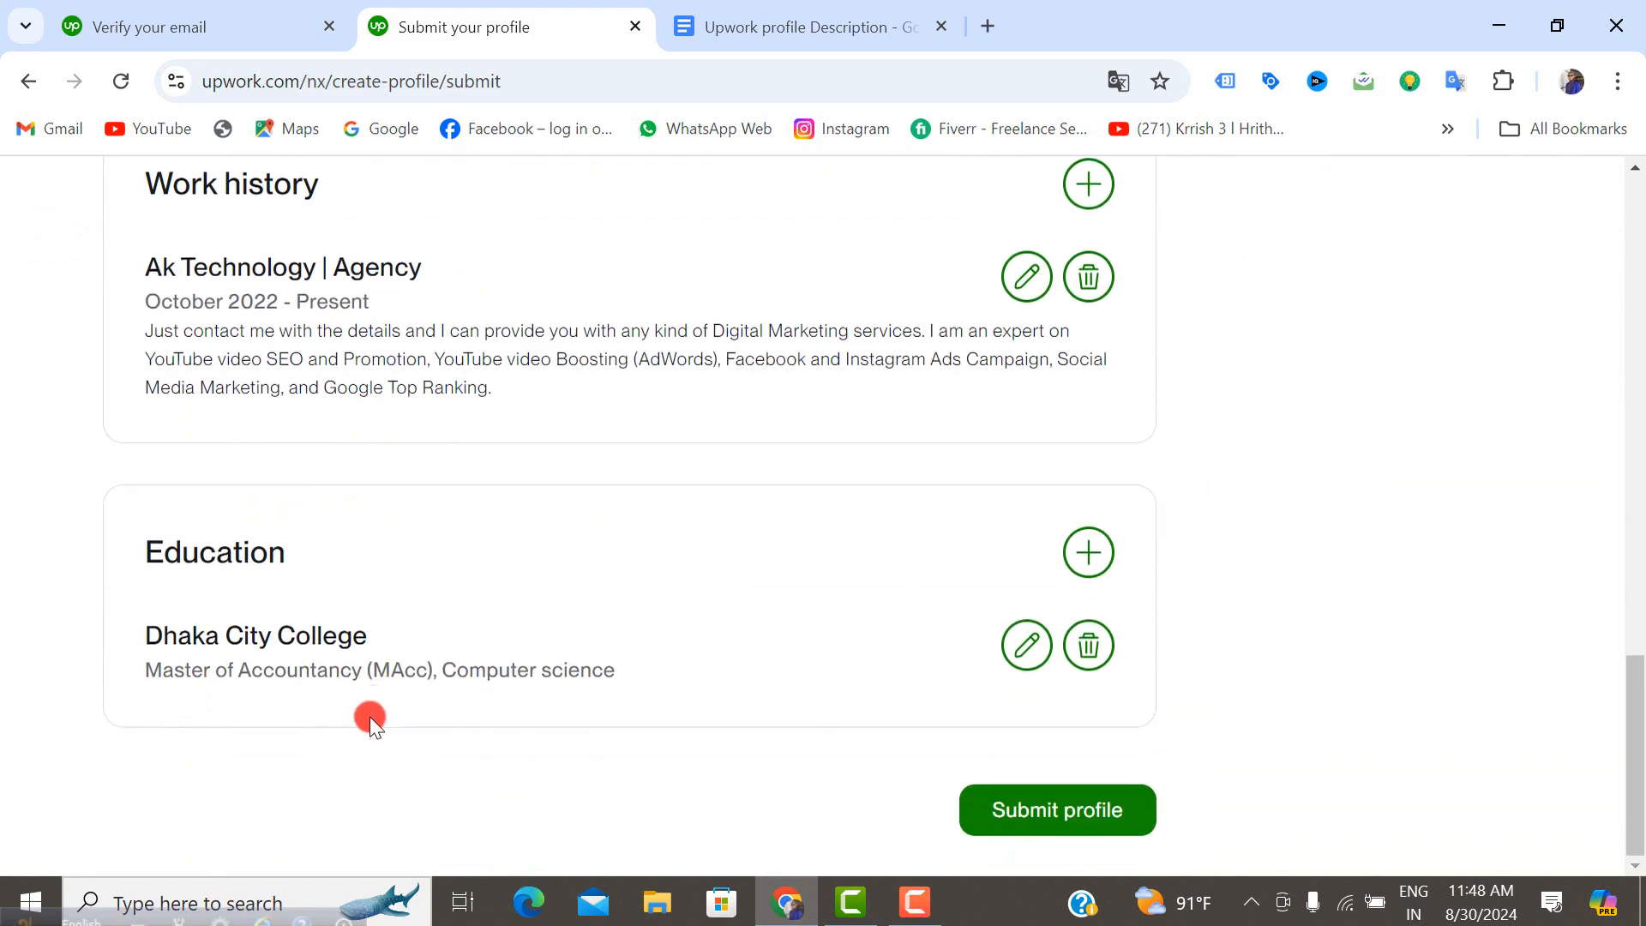
scroll(562, 665, up, 20)
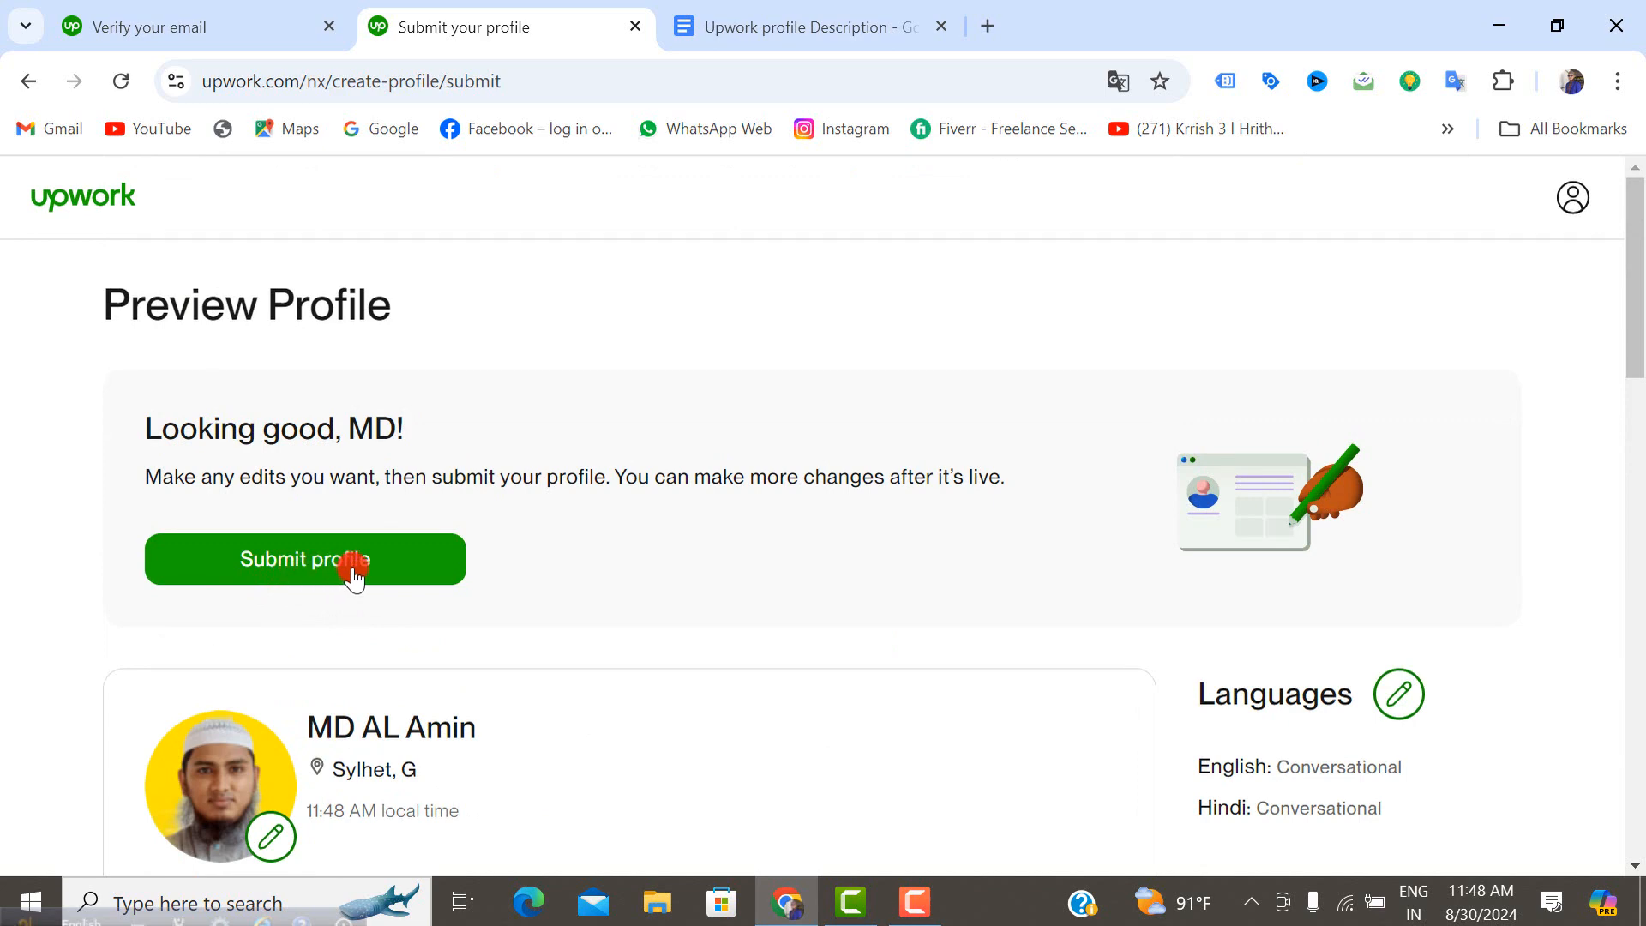
click(303, 566)
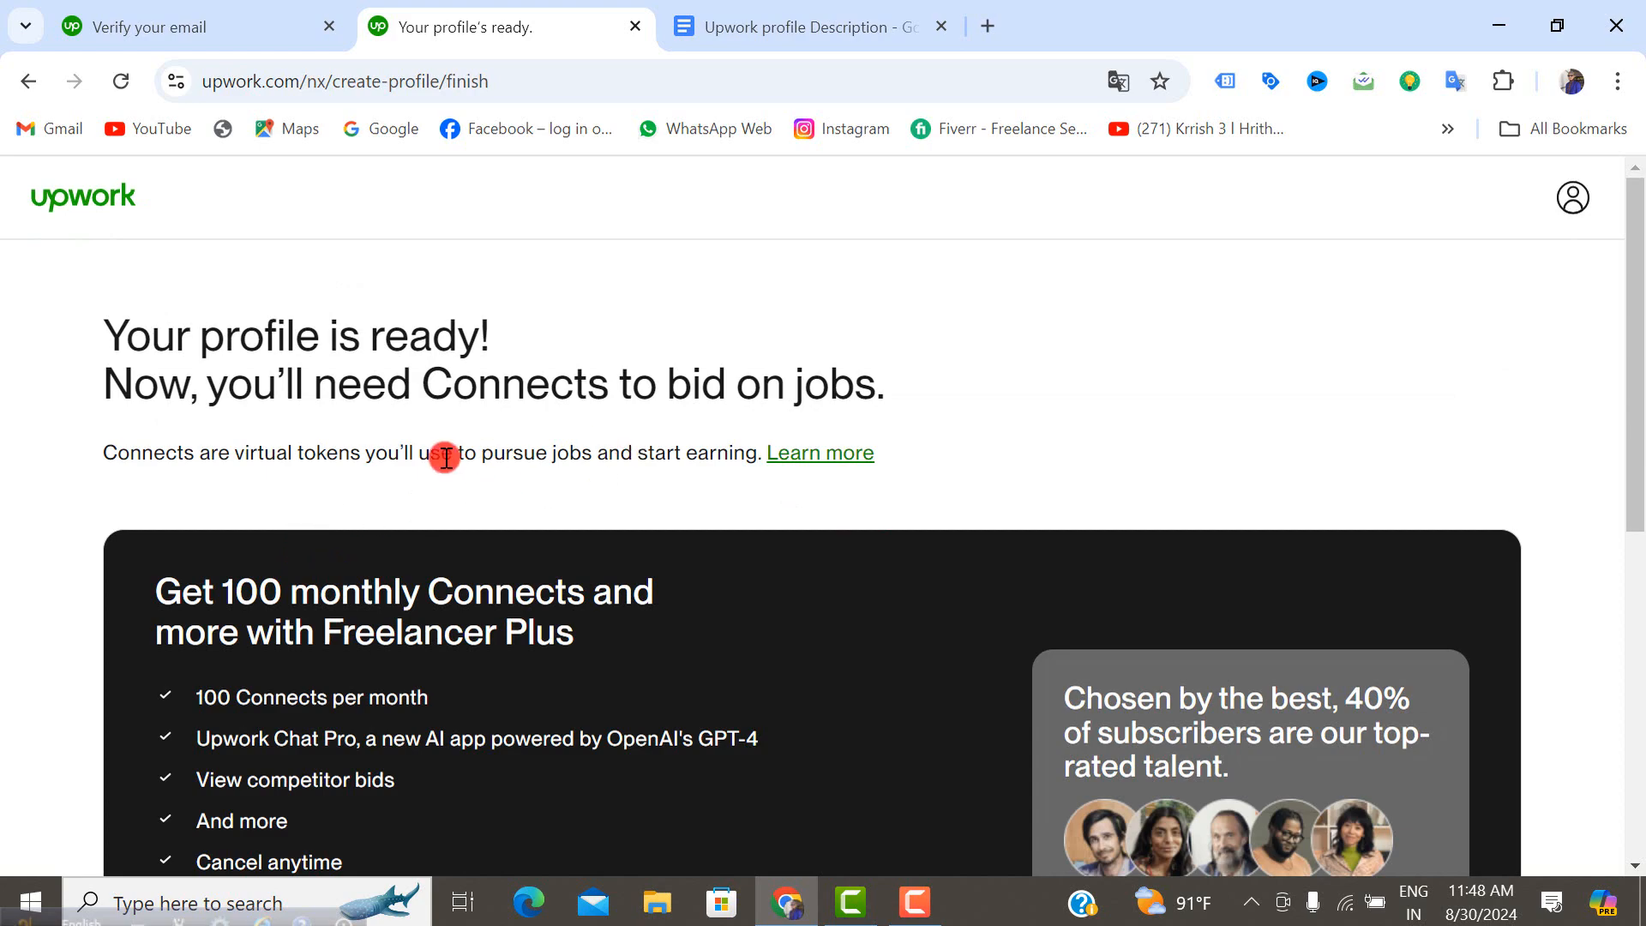
- Scroll past the Connects offers on the 'Your profile is ready' page
scroll(699, 500, down, 8)
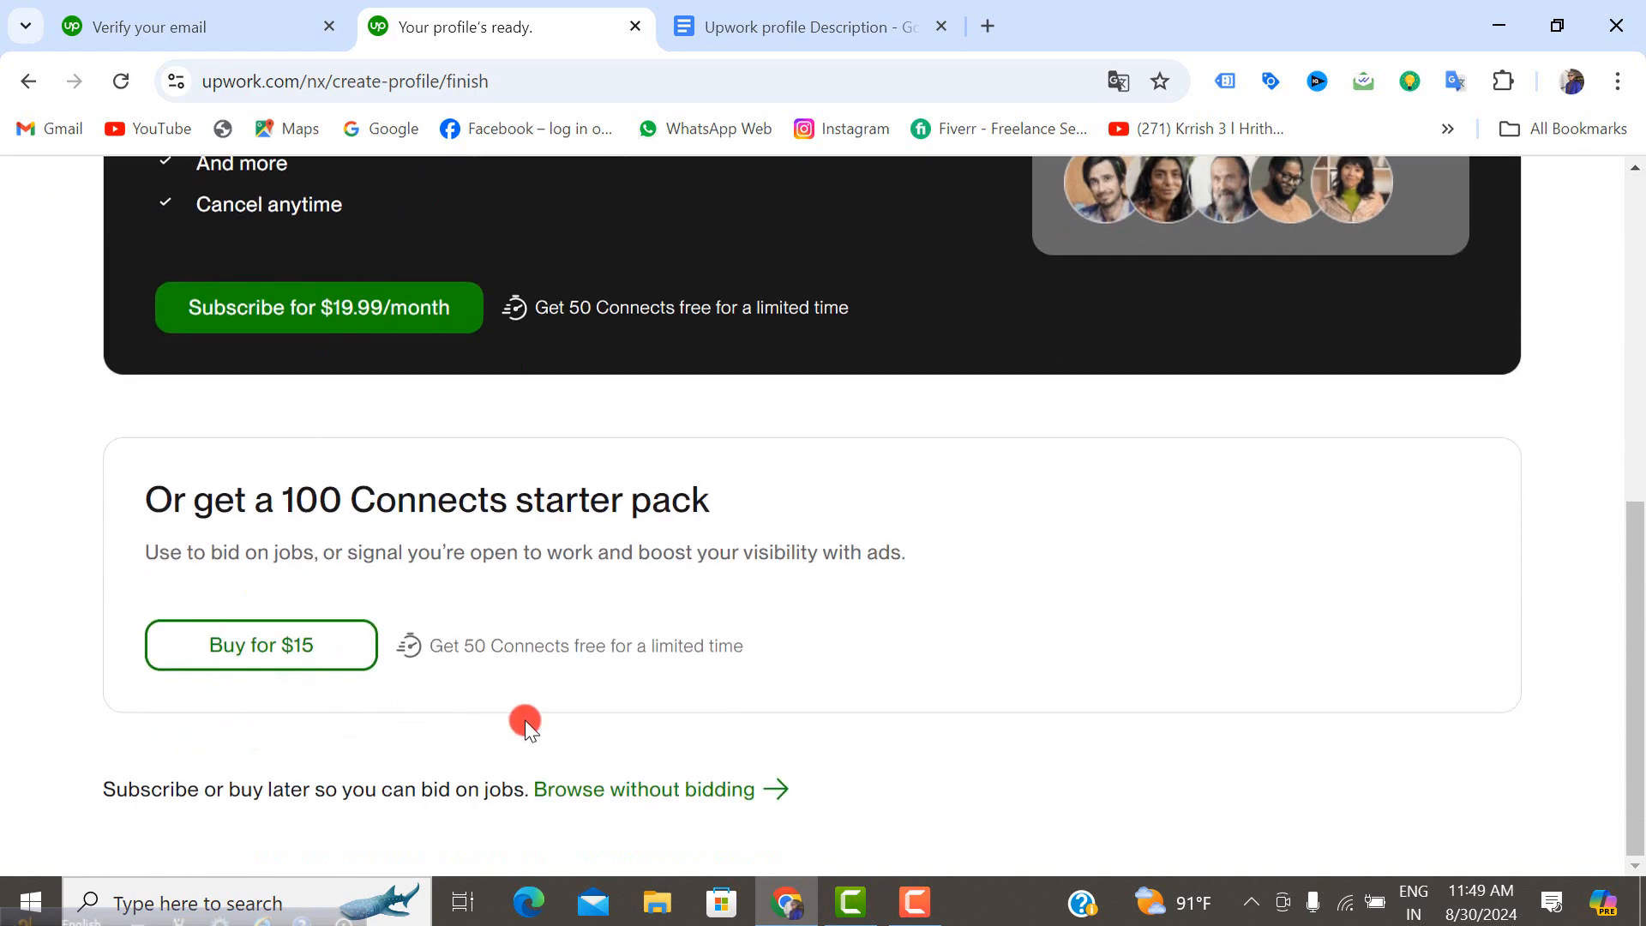
scroll(532, 716, up, 8)
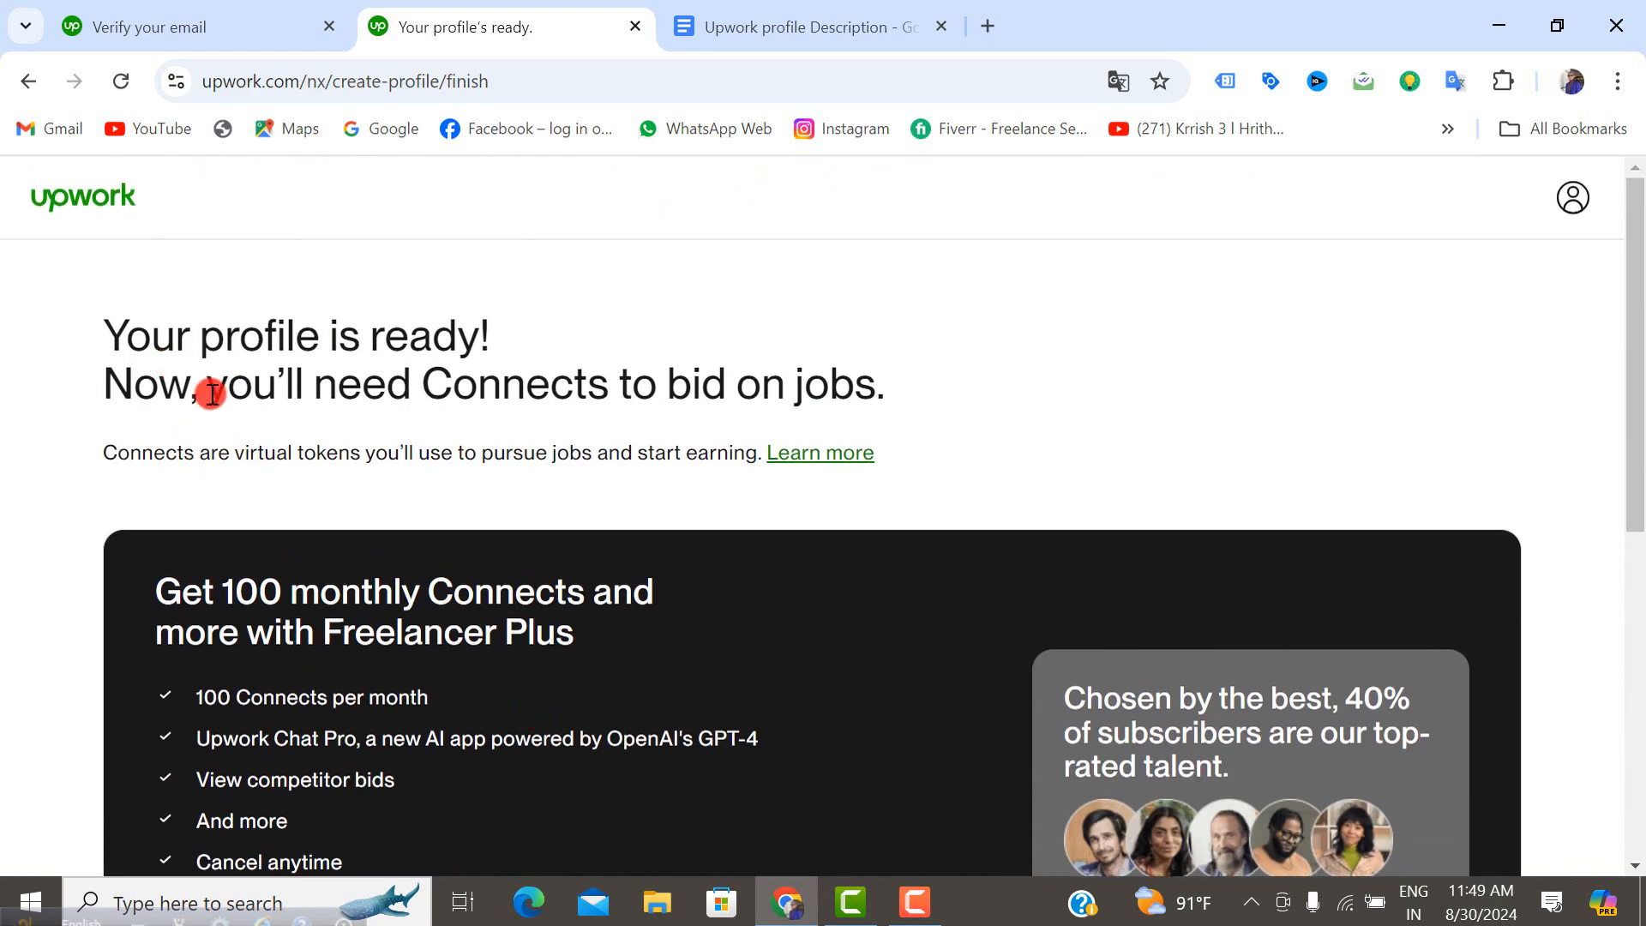
scroll(214, 396, down, 2)
scroll(228, 411, up, 2)
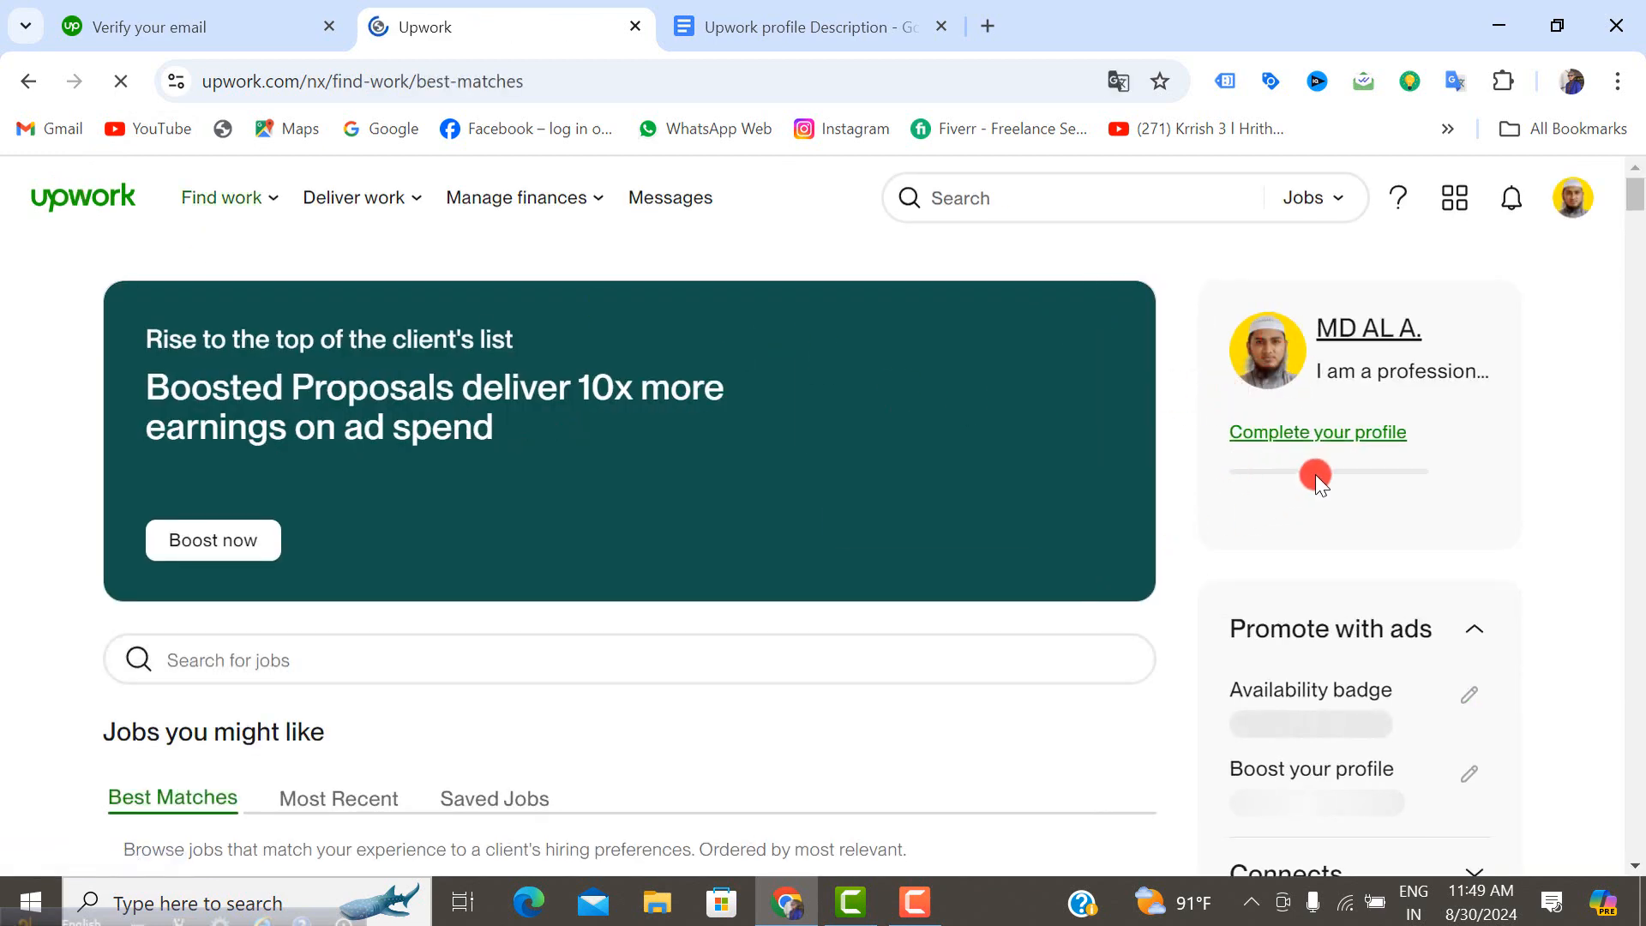
- Open the Complete your profile checklist and choose Certifications from it
click(1311, 438)
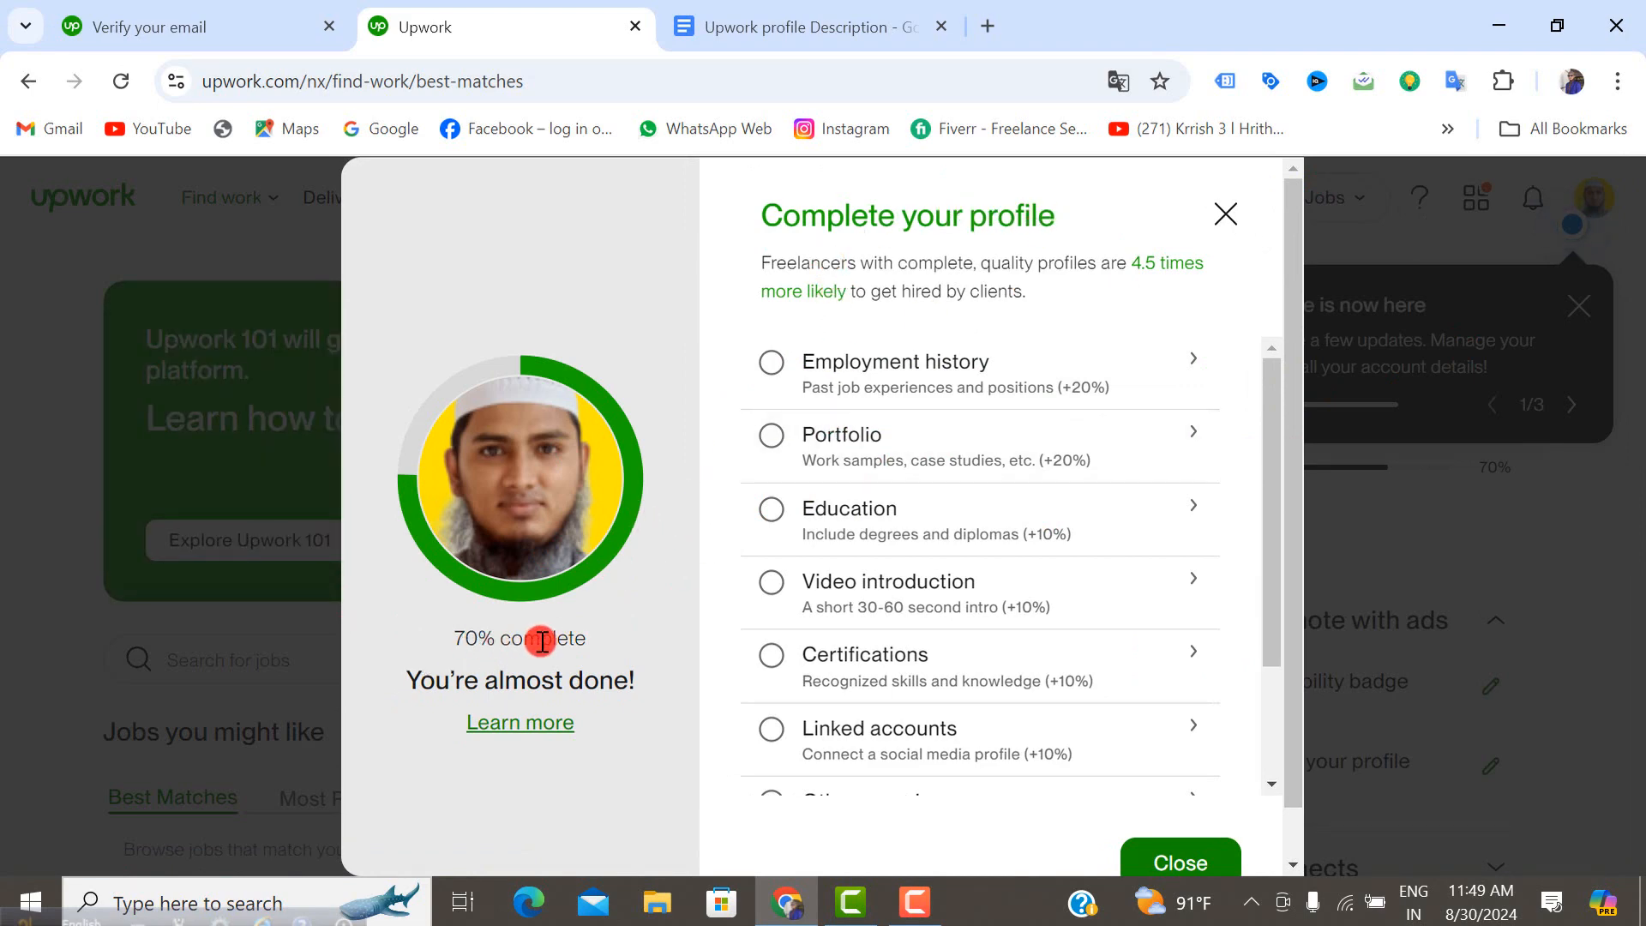
scroll(948, 566, down, 3)
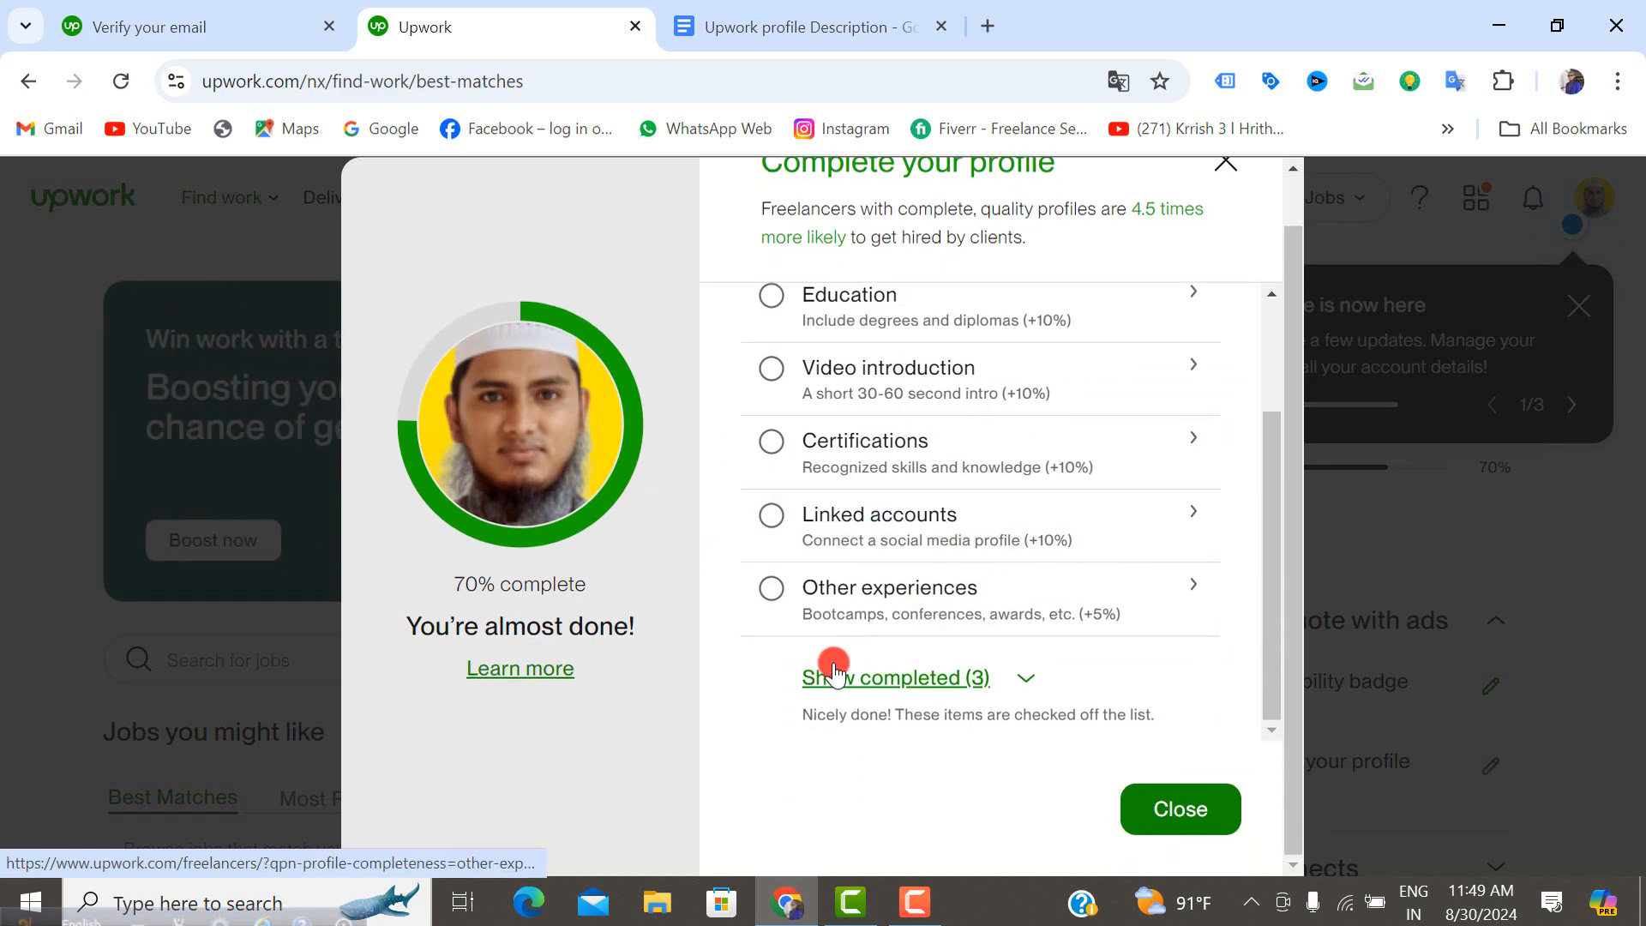
scroll(853, 655, up, 2)
scroll(856, 532, up, 1)
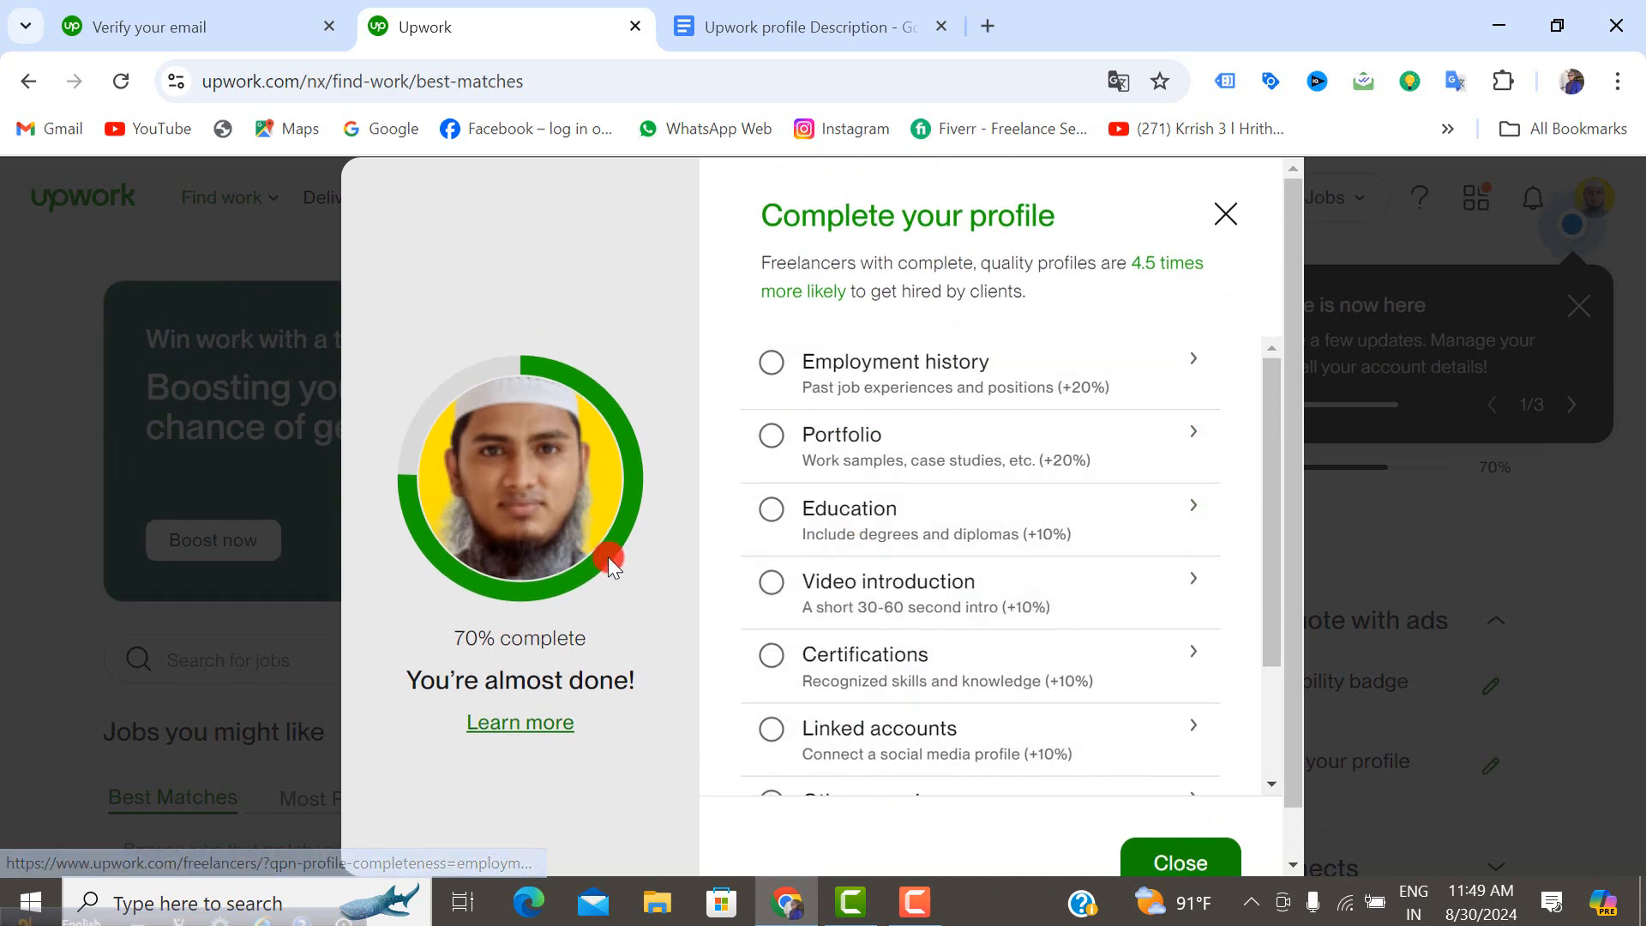
scroll(672, 588, down, 1)
scroll(1139, 588, down, 2)
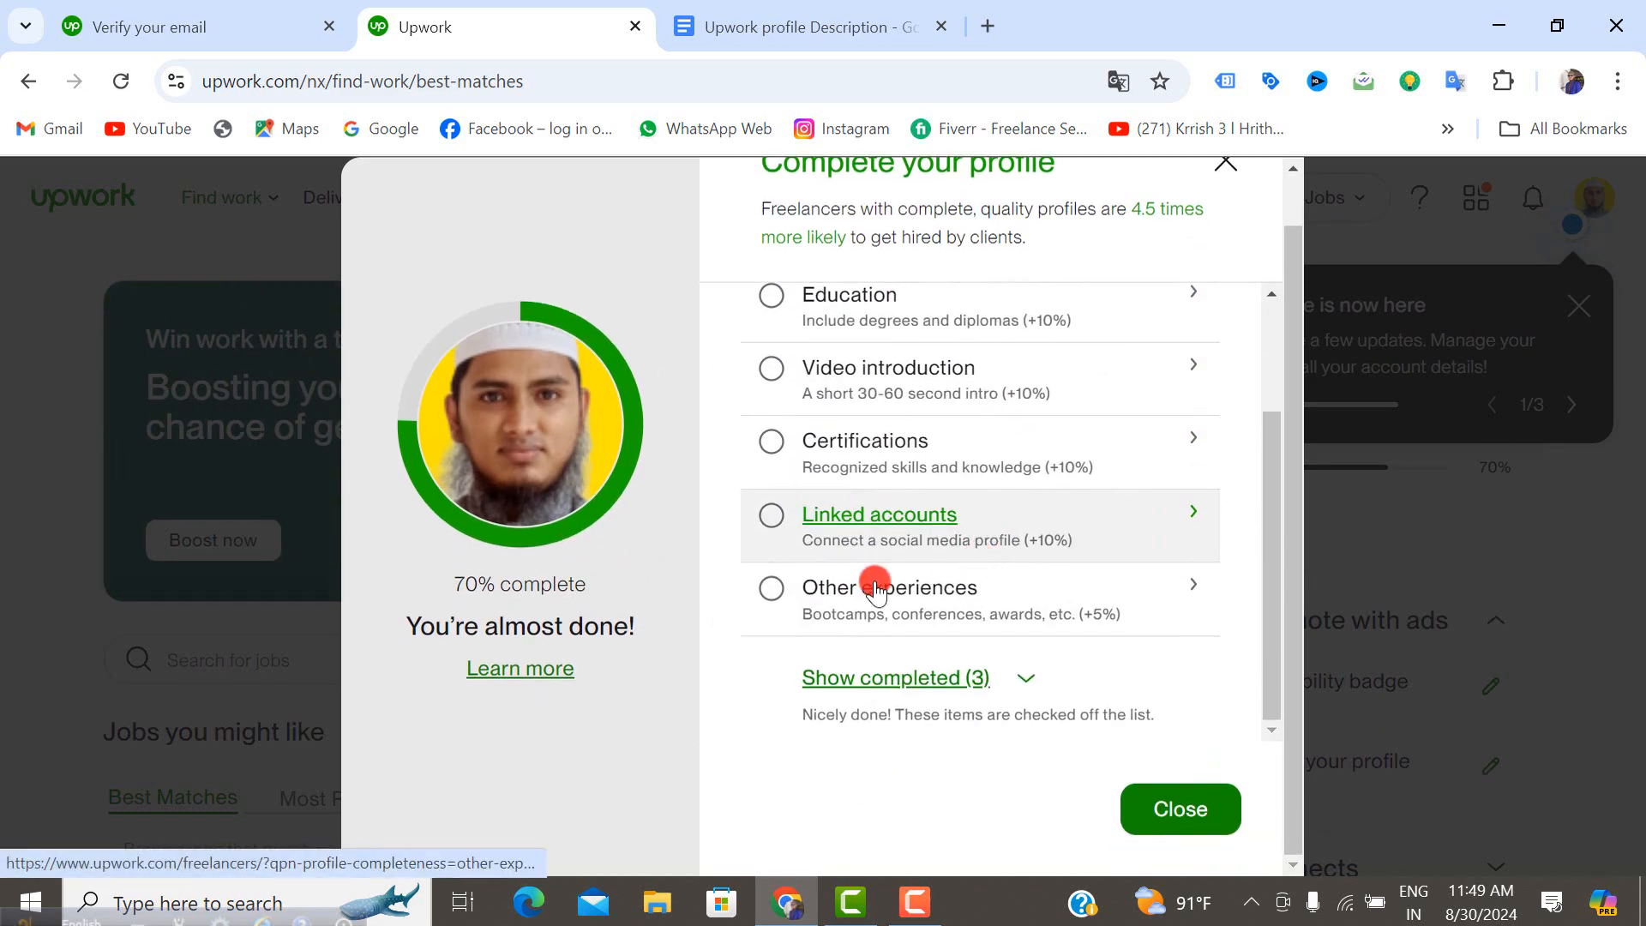
scroll(833, 668, up, 3)
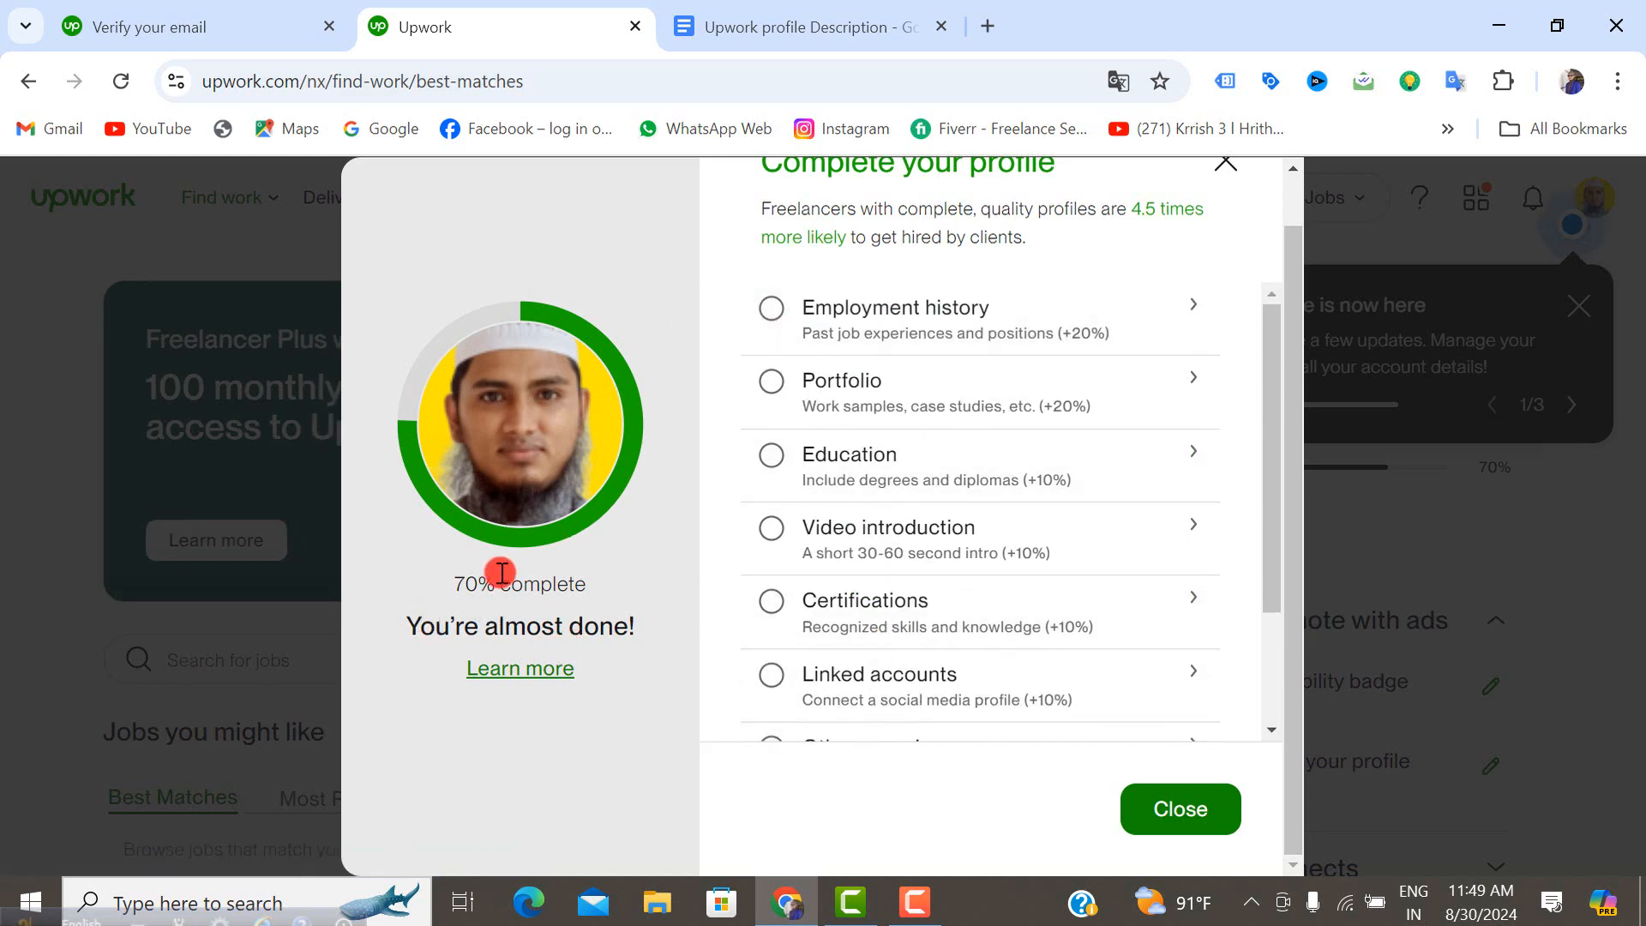
scroll(822, 548, down, 1)
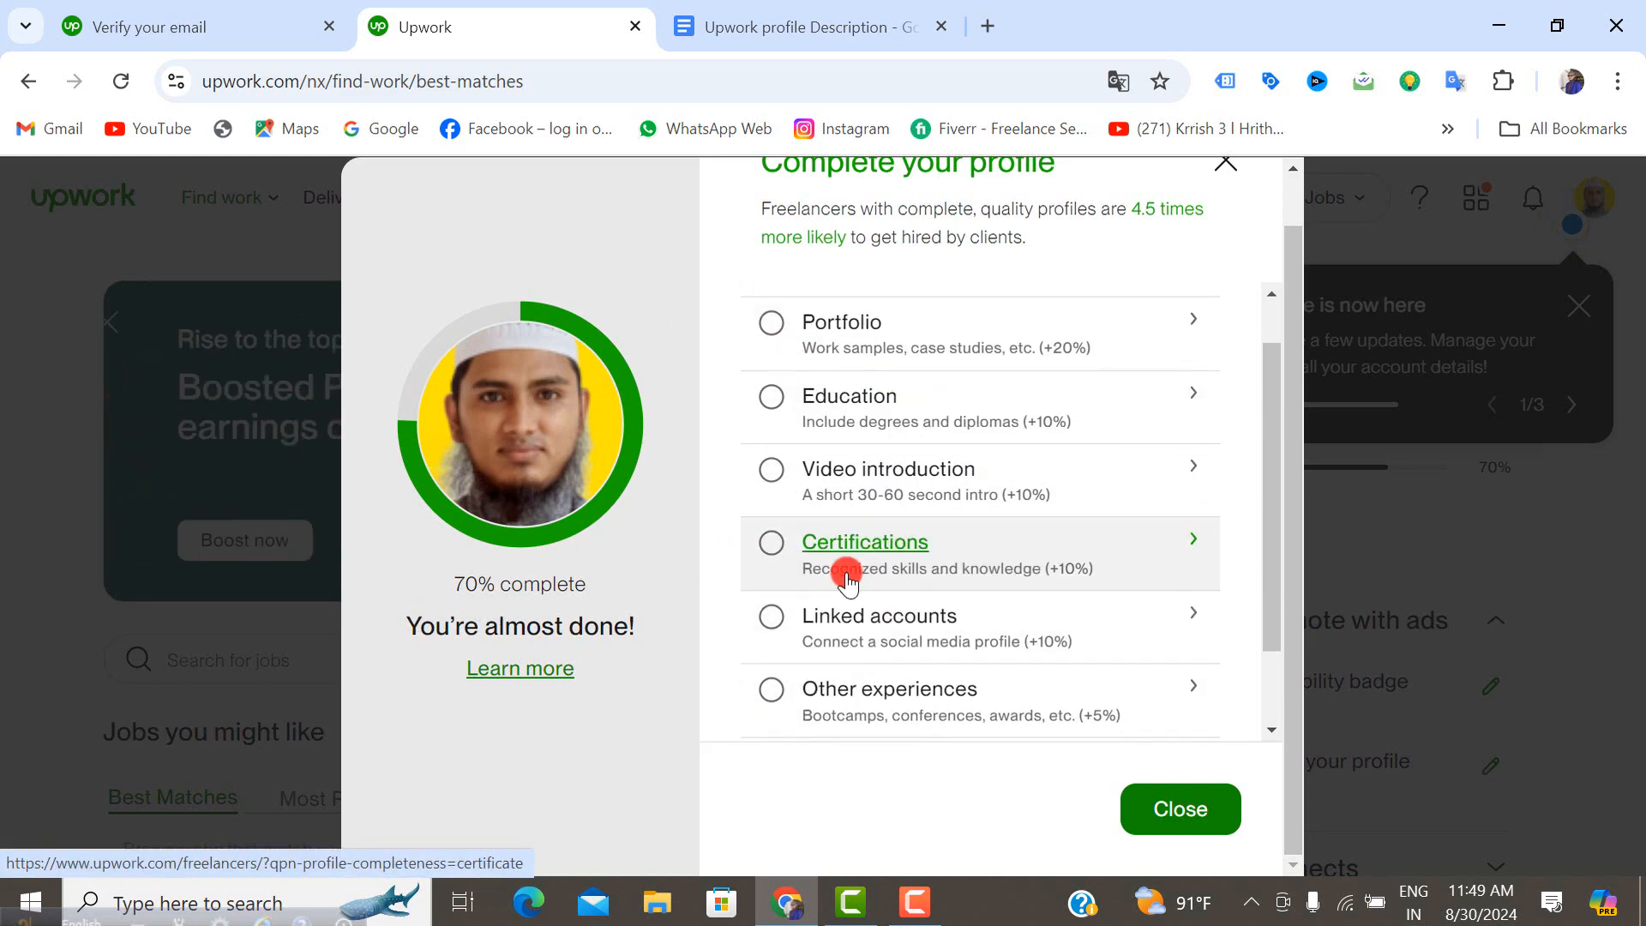
scroll(847, 532, up, 1)
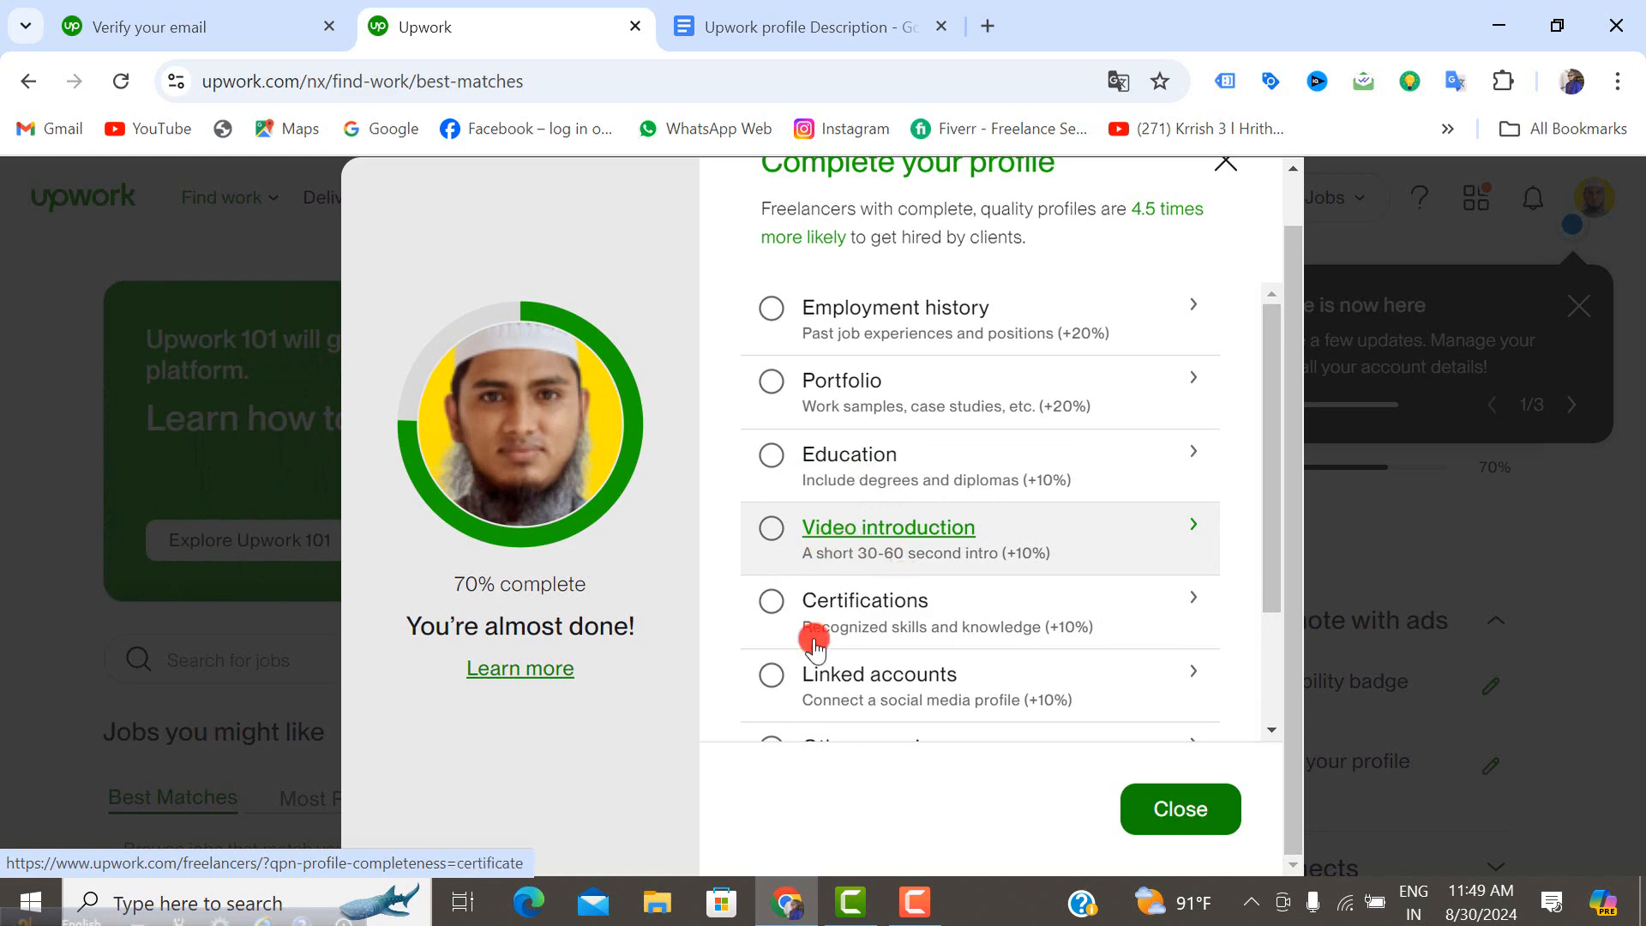
scroll(848, 609, down, 2)
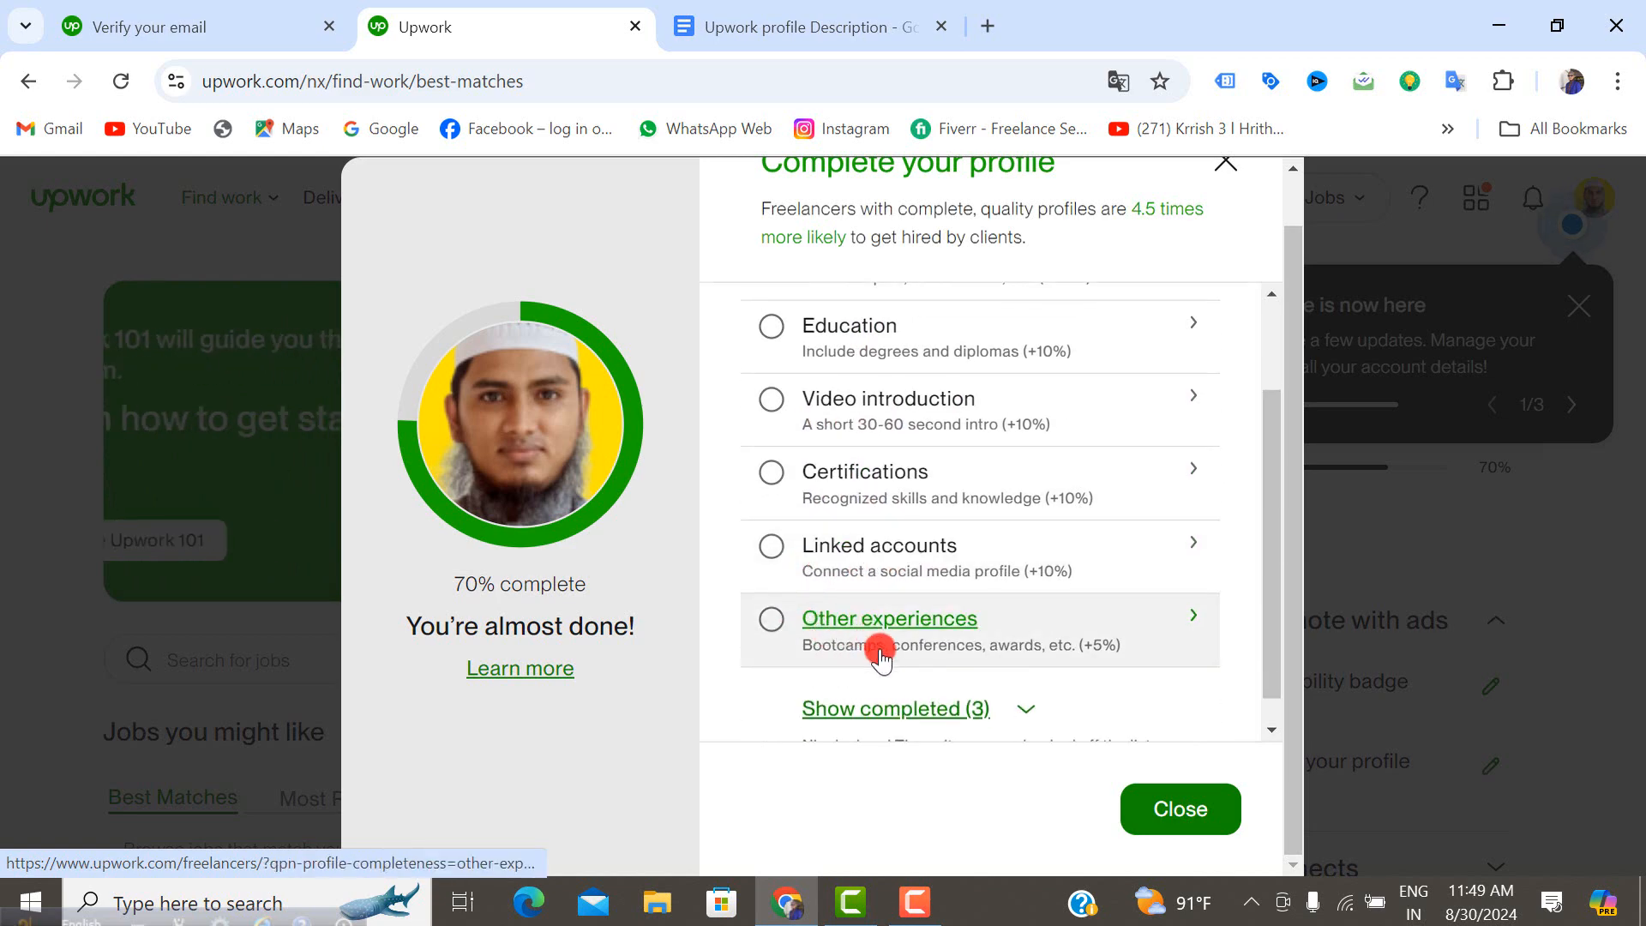
scroll(882, 647, down, 1)
scroll(891, 668, up, 3)
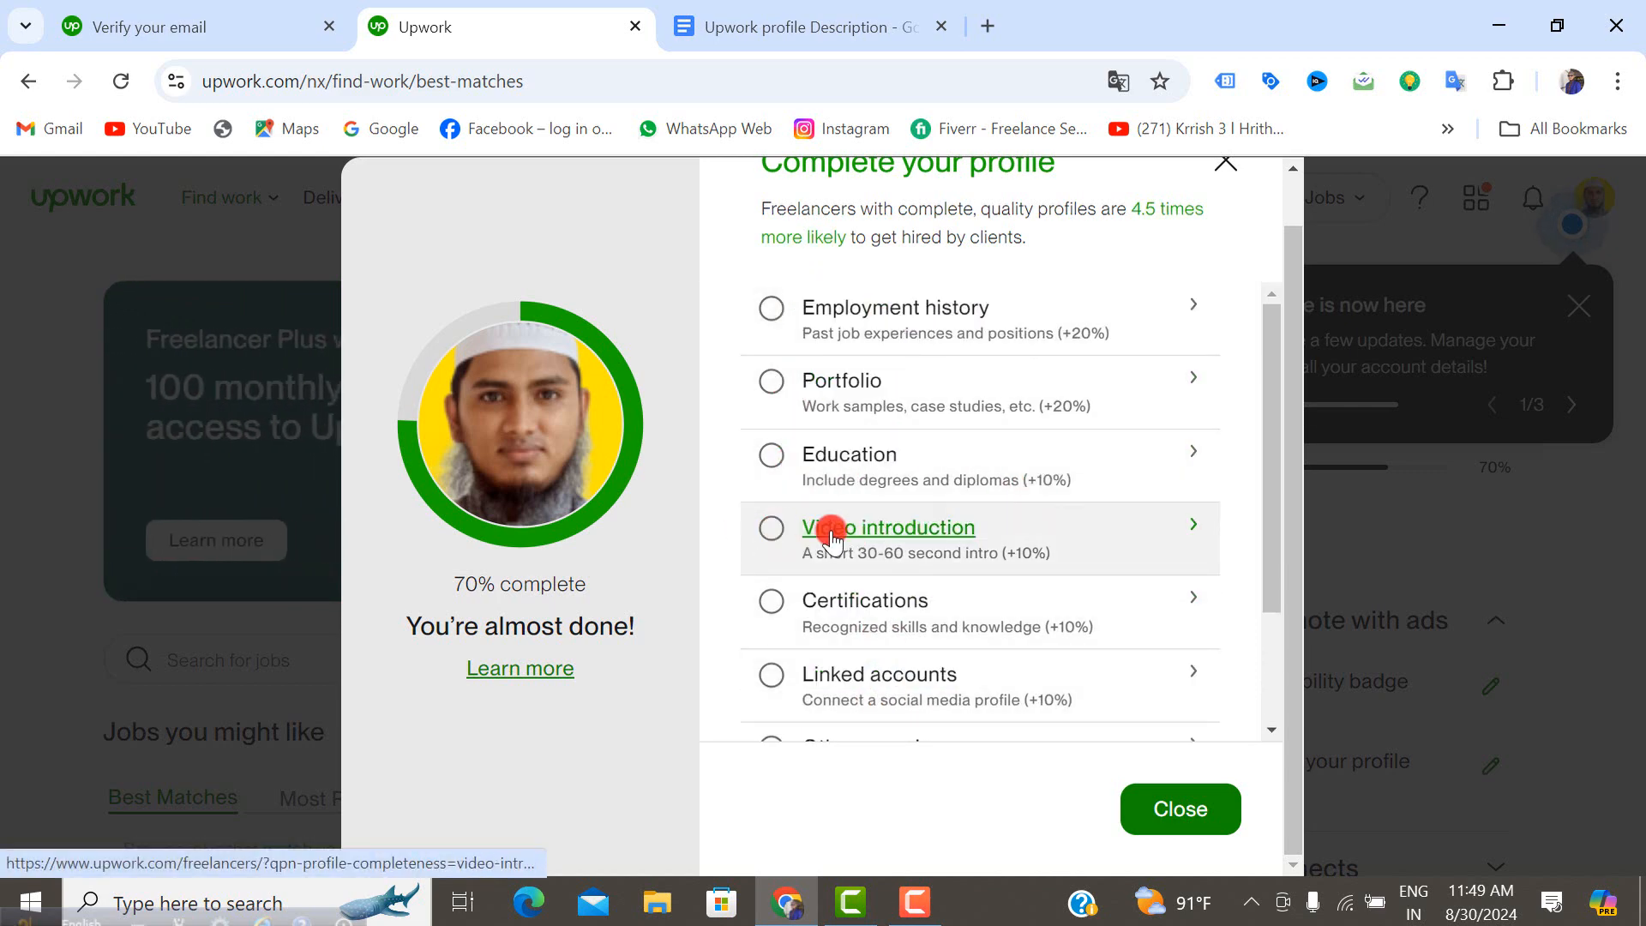
scroll(790, 604, down, 3)
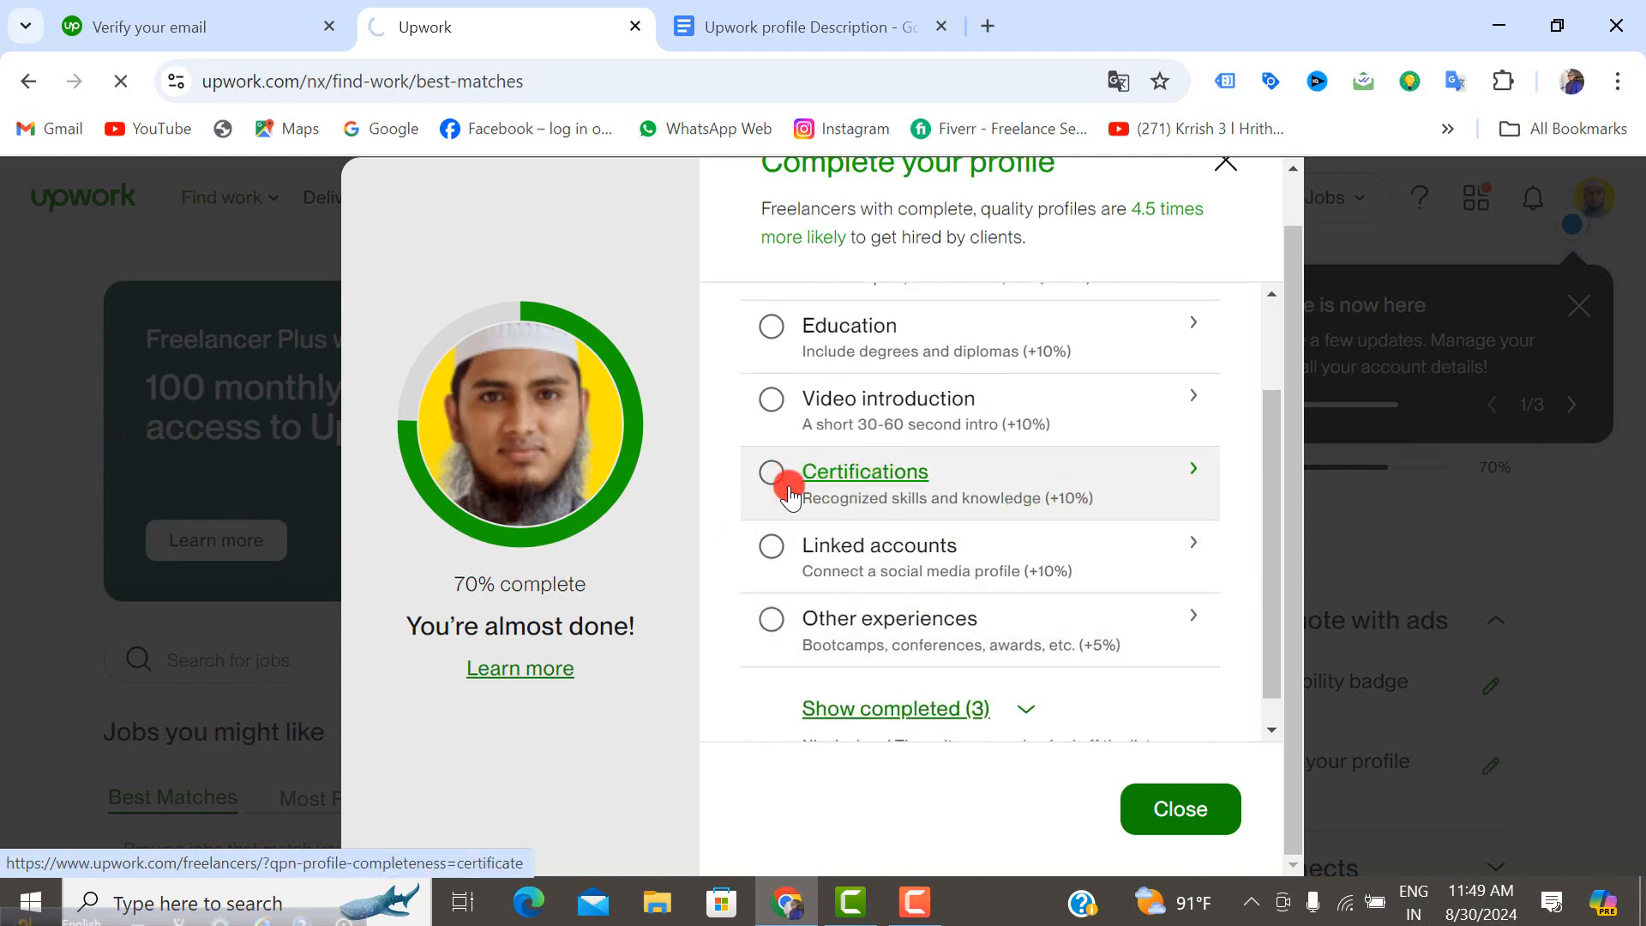
click(848, 473)
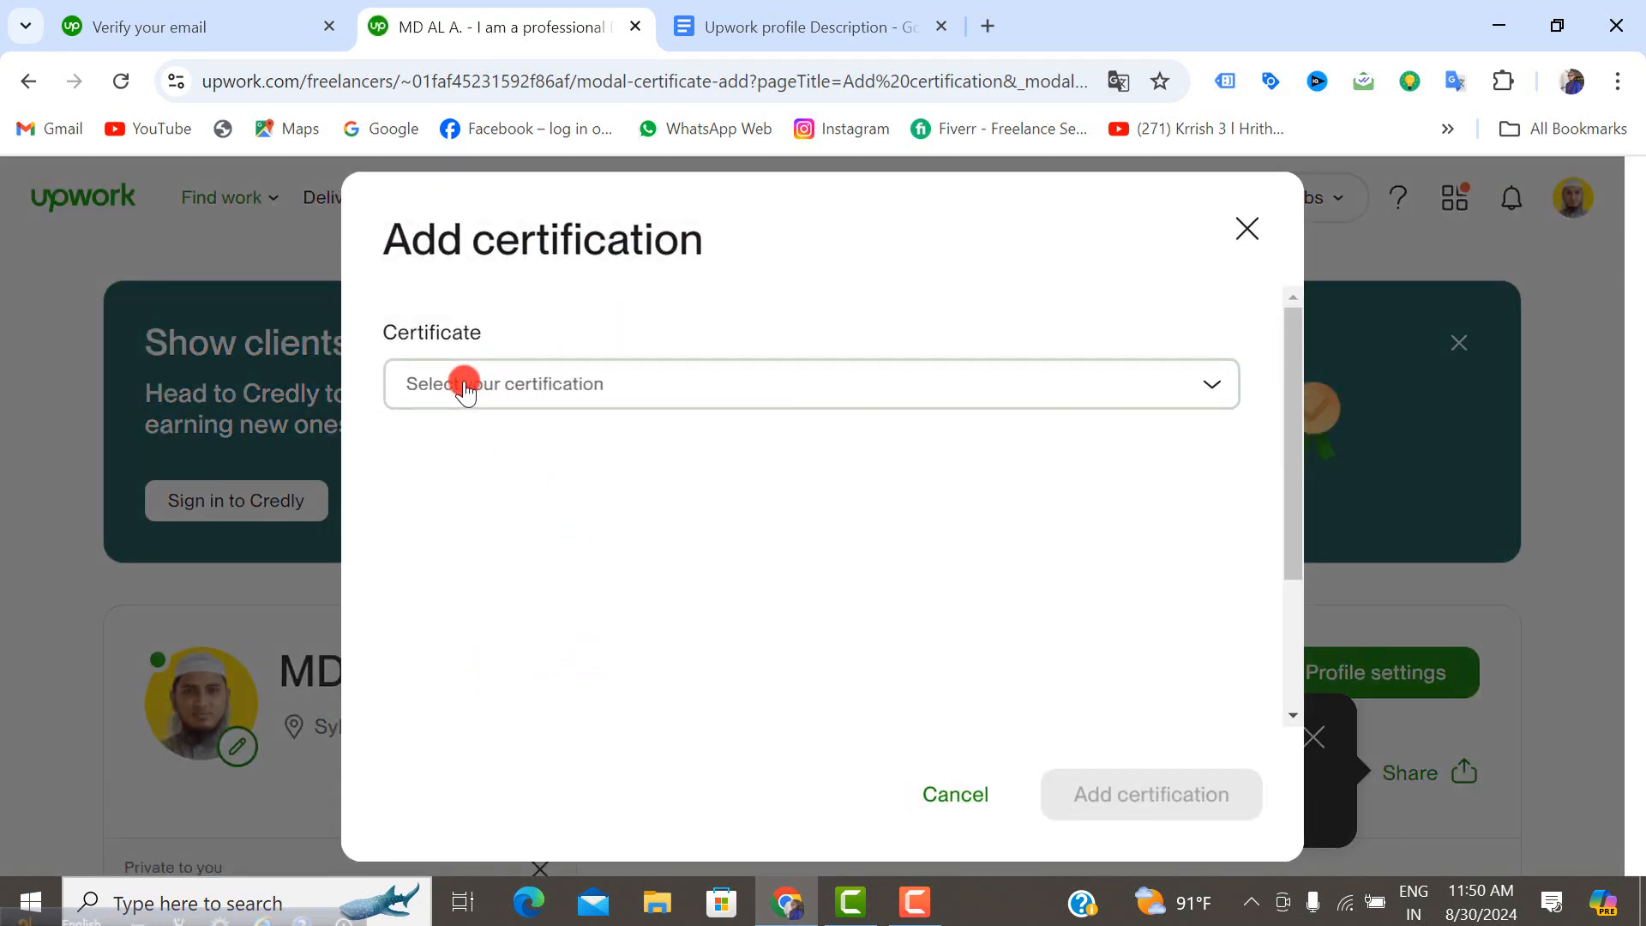
- Search the Certificate dropdown for 'Dig' to filter it to Digital Marketing Pro
click(426, 380)
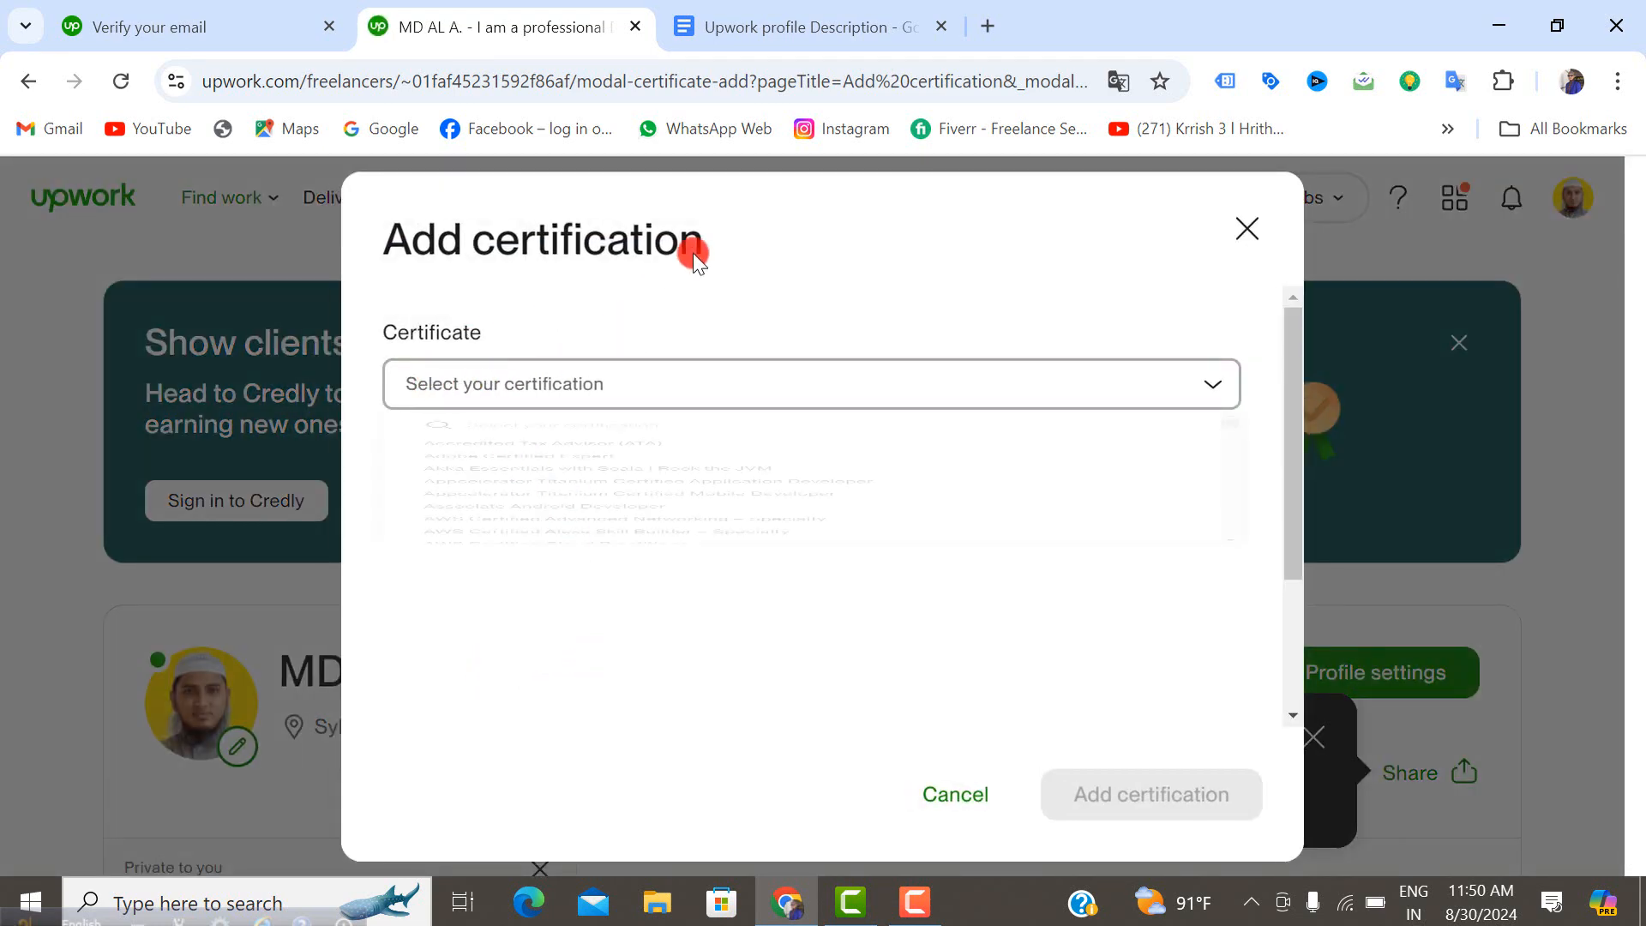
click(549, 248)
click(467, 384)
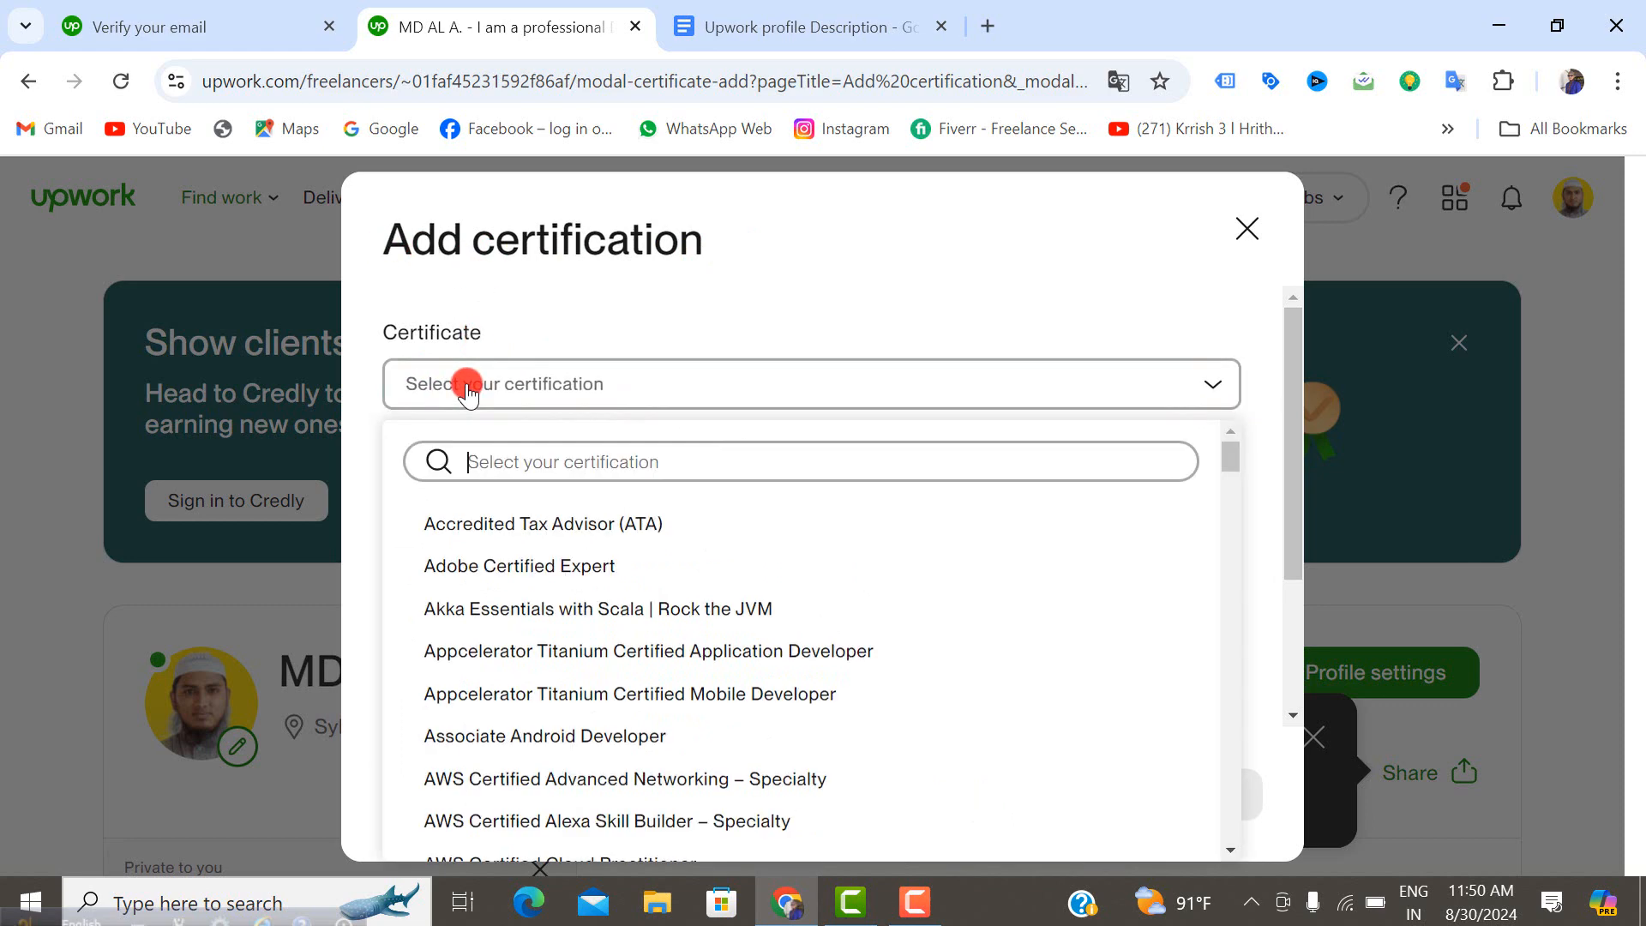
scroll(533, 630, down, 3)
scroll(540, 632, down, 3)
scroll(544, 632, up, 8)
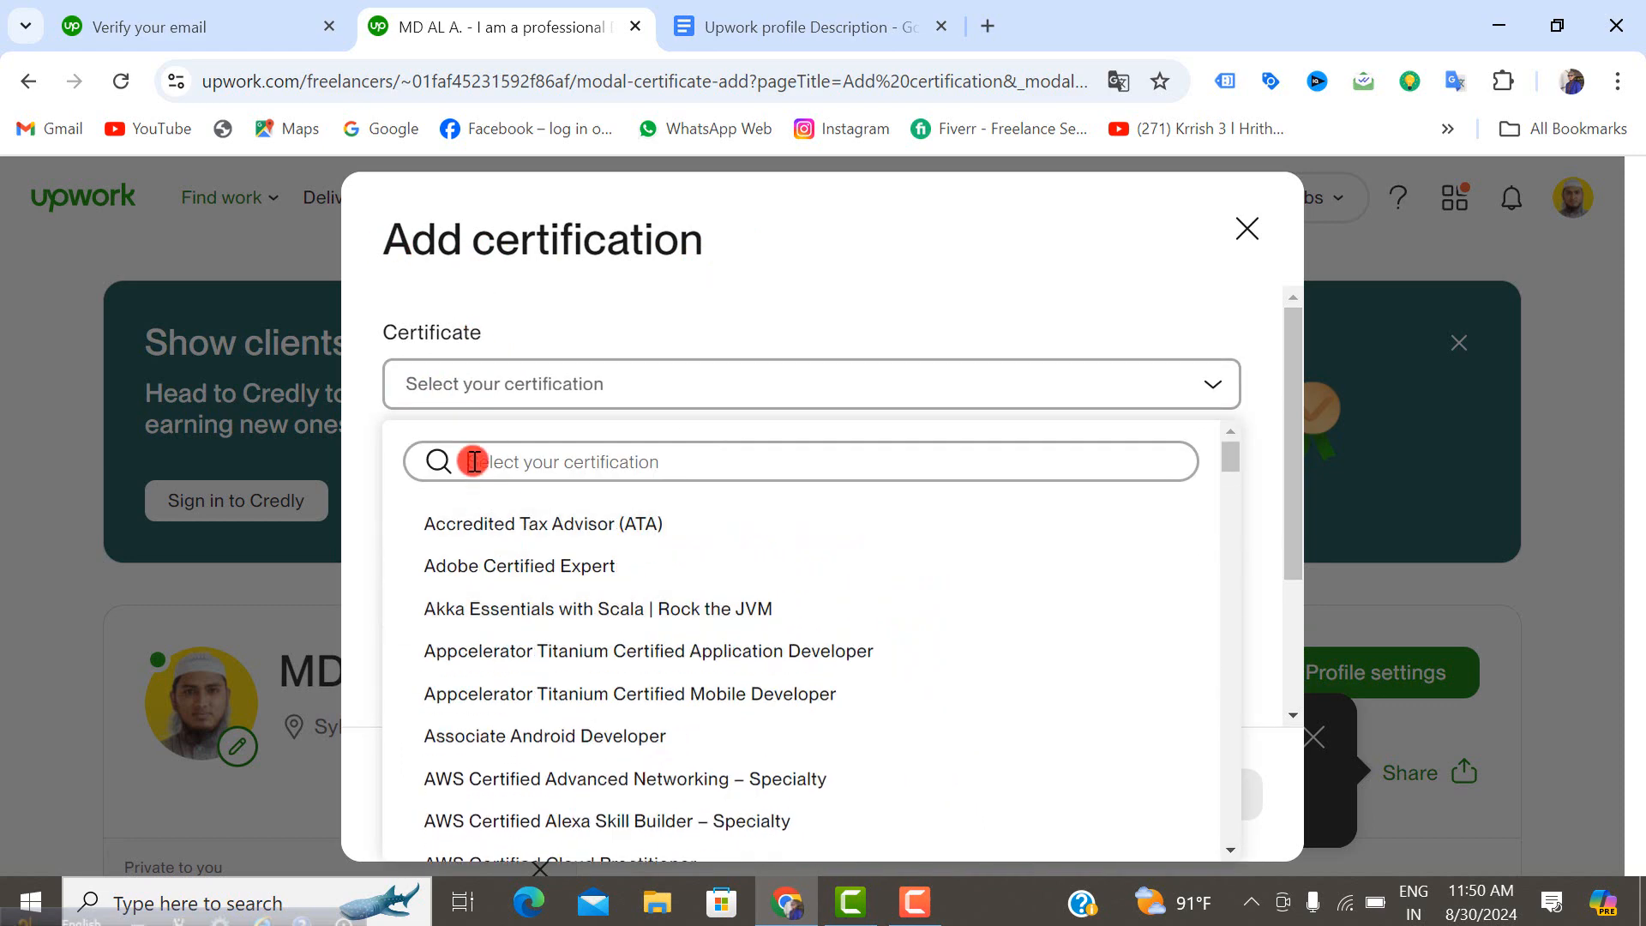
click(522, 469)
text(Digita)
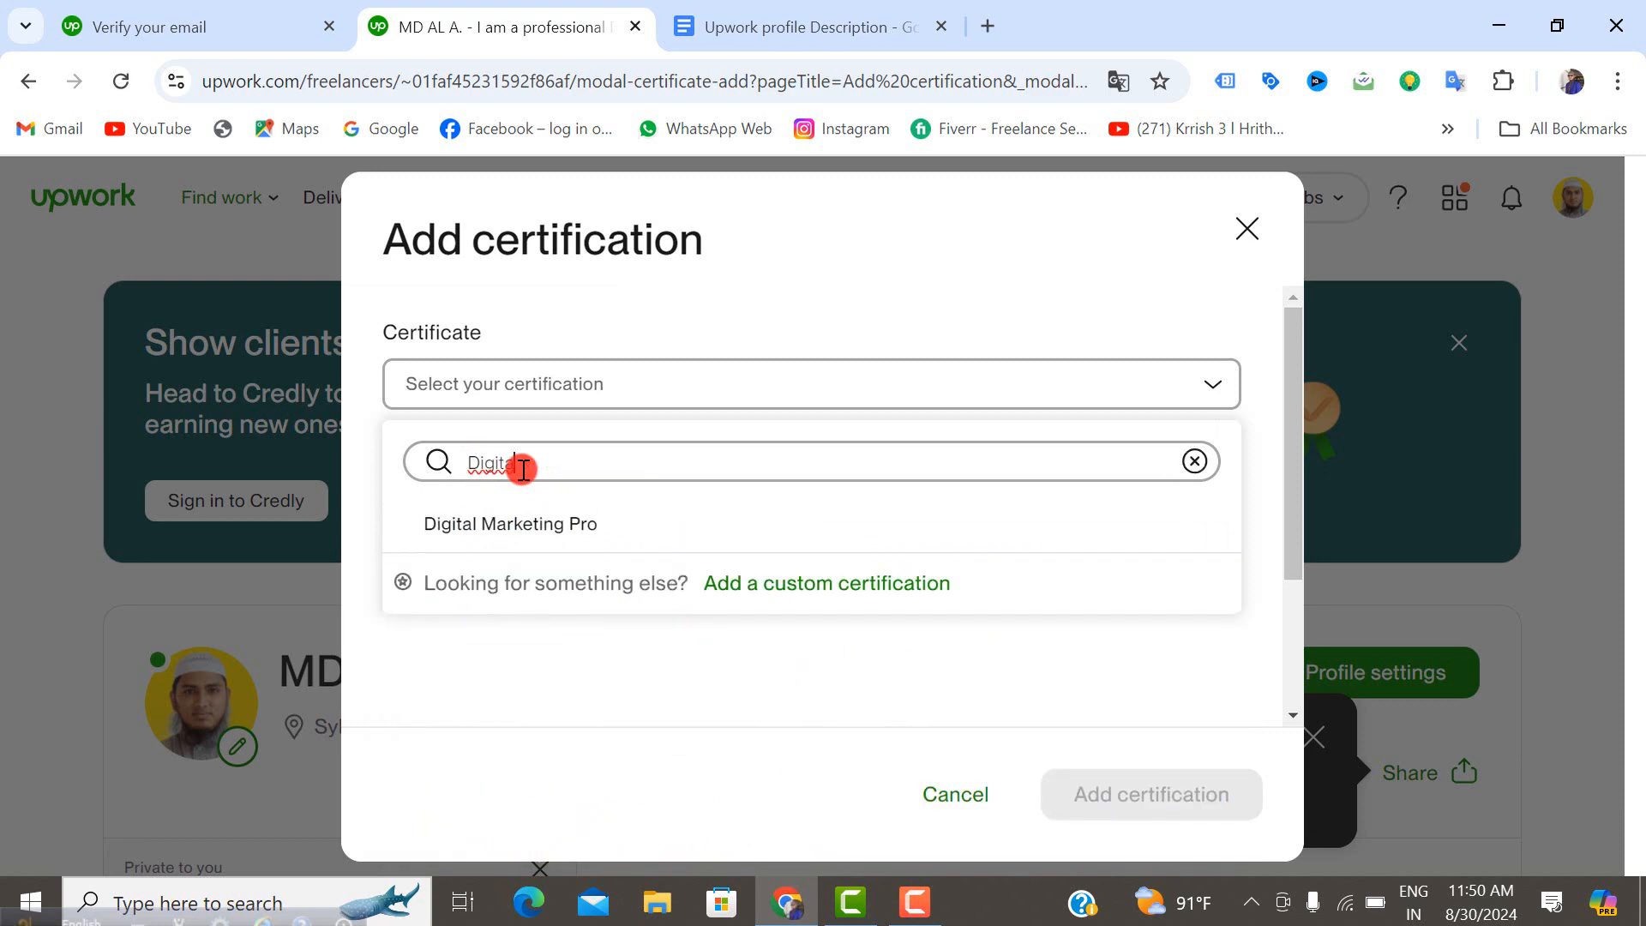
- Choose Digital Marketing Pro as the certification
click(540, 527)
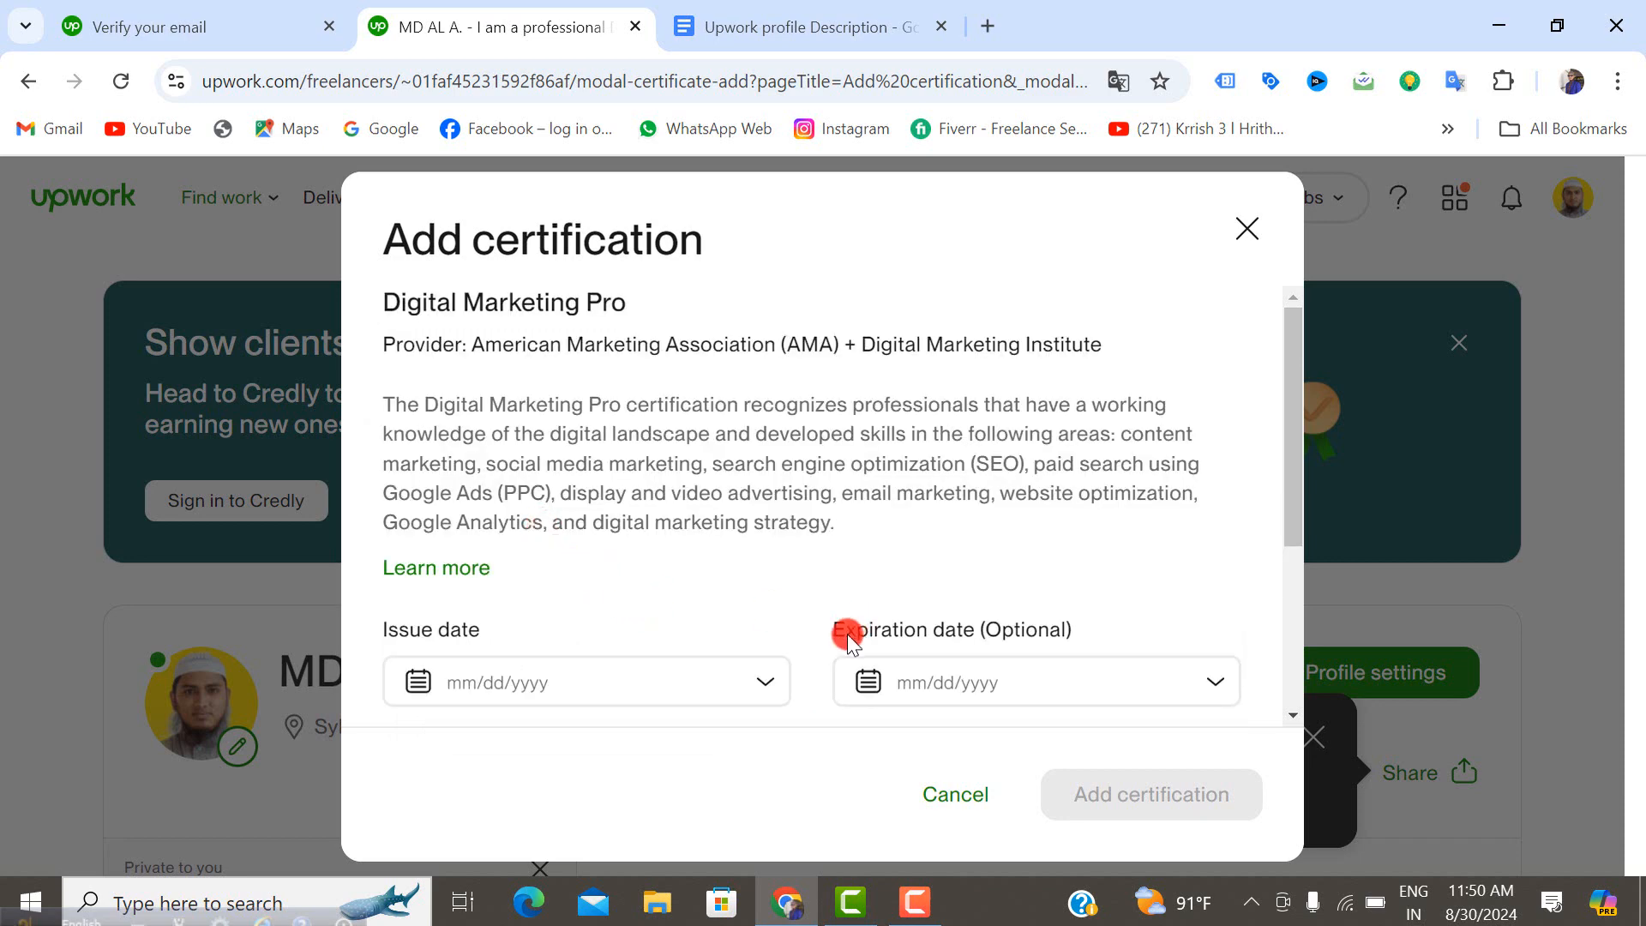
scroll(594, 654, down, 2)
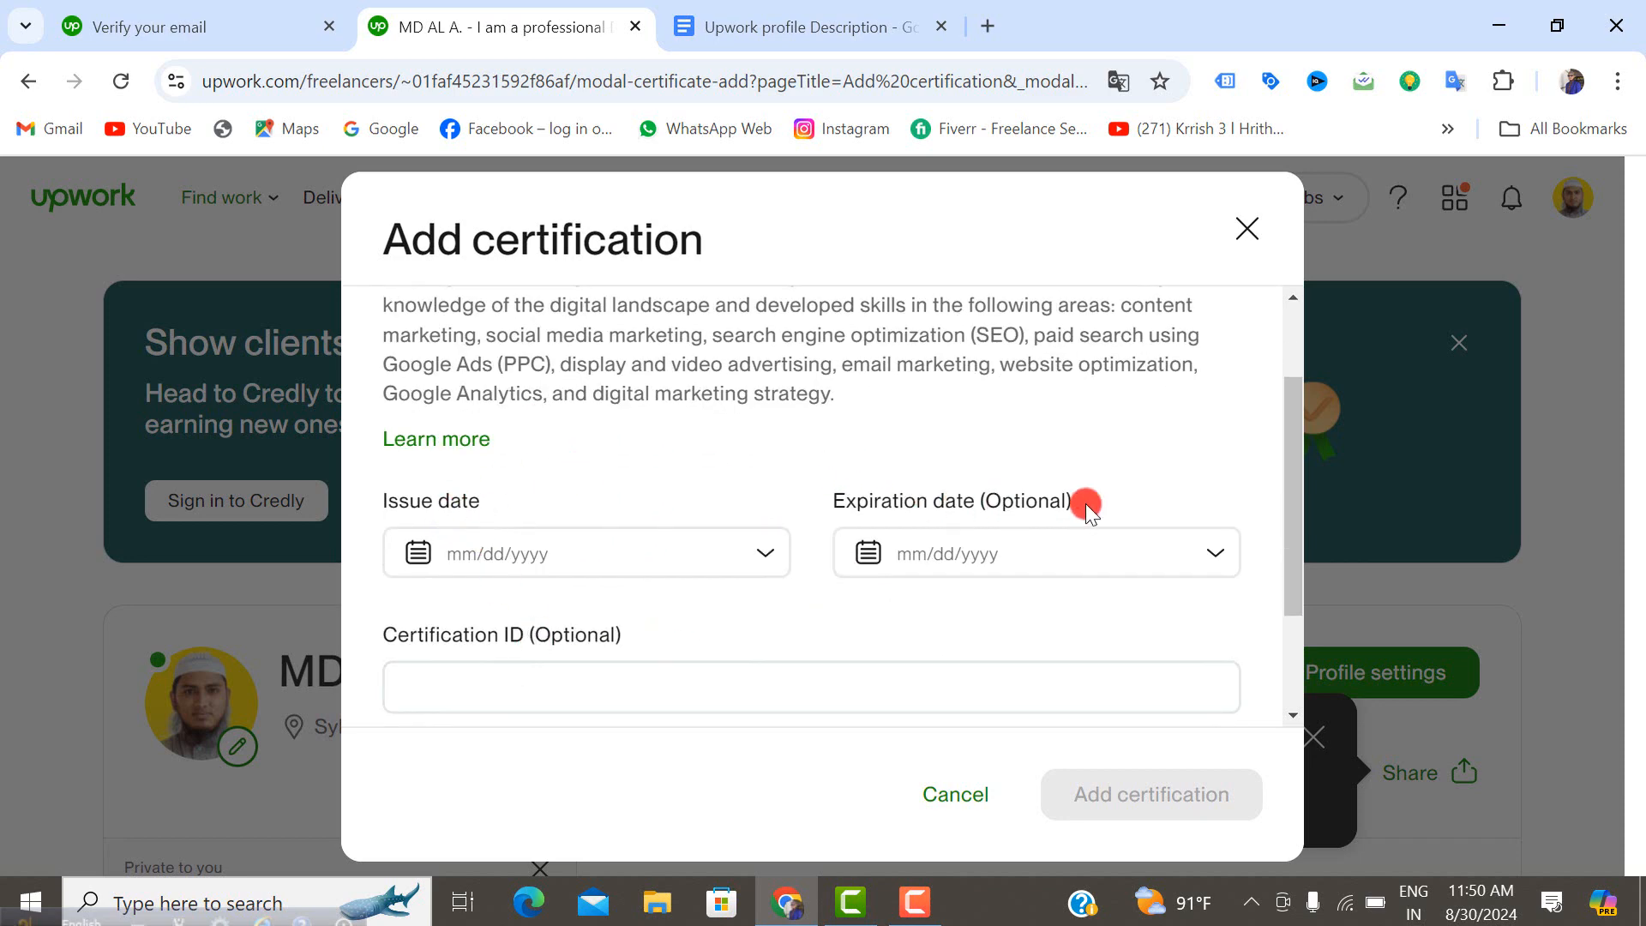
scroll(429, 549, down, 2)
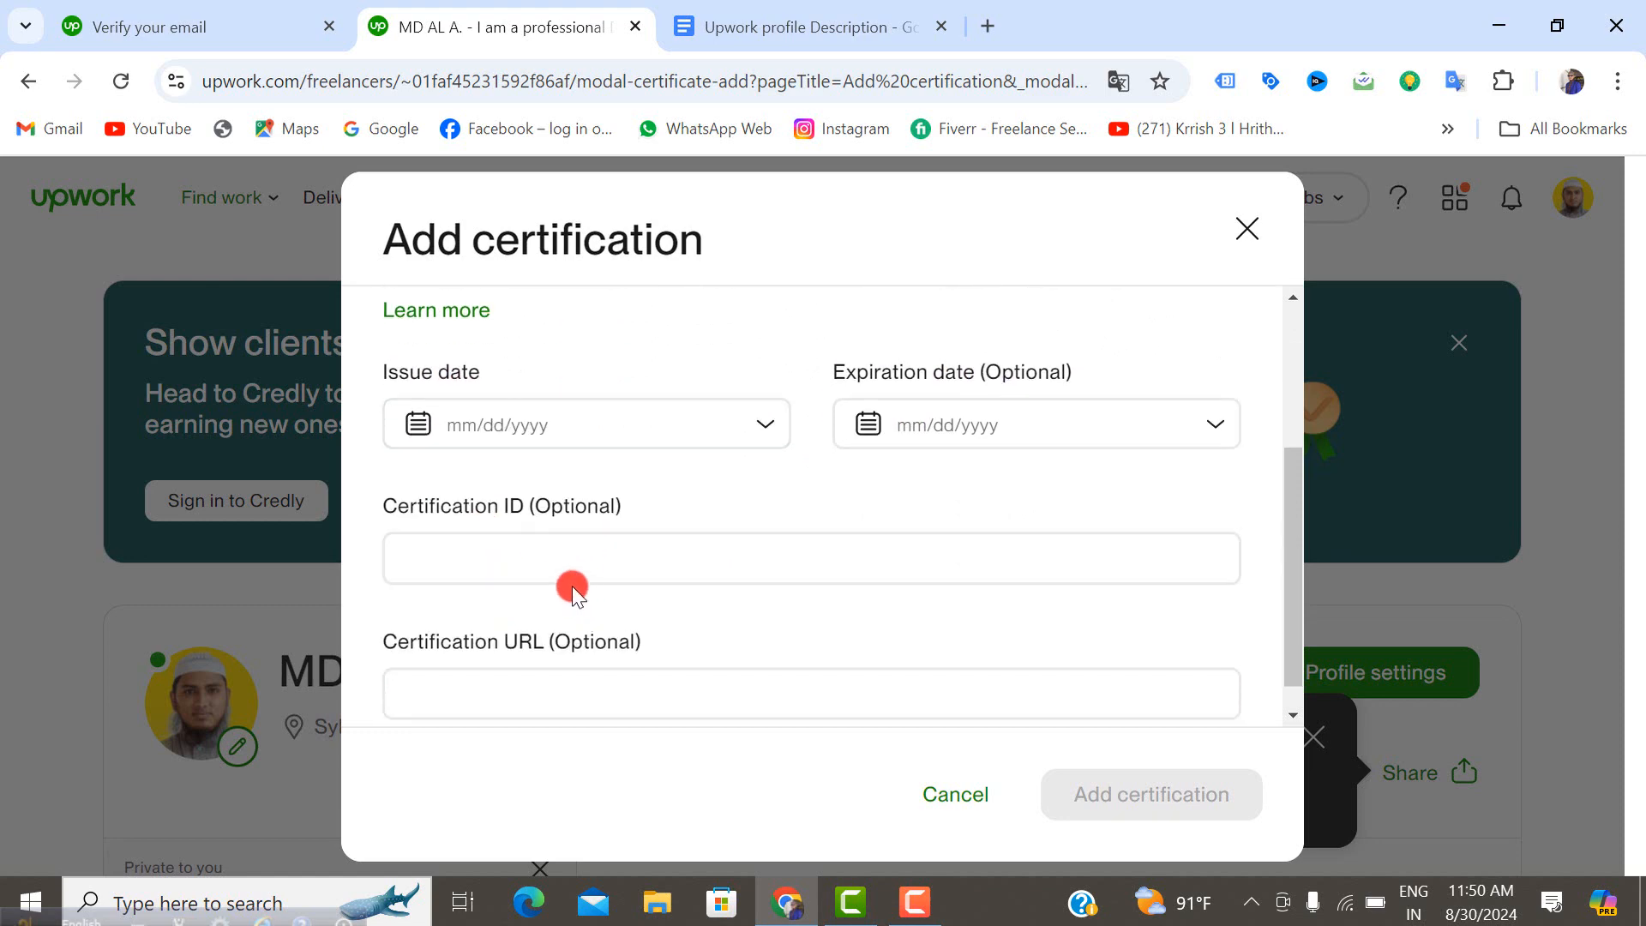
scroll(634, 656, down, 1)
scroll(694, 681, up, 2)
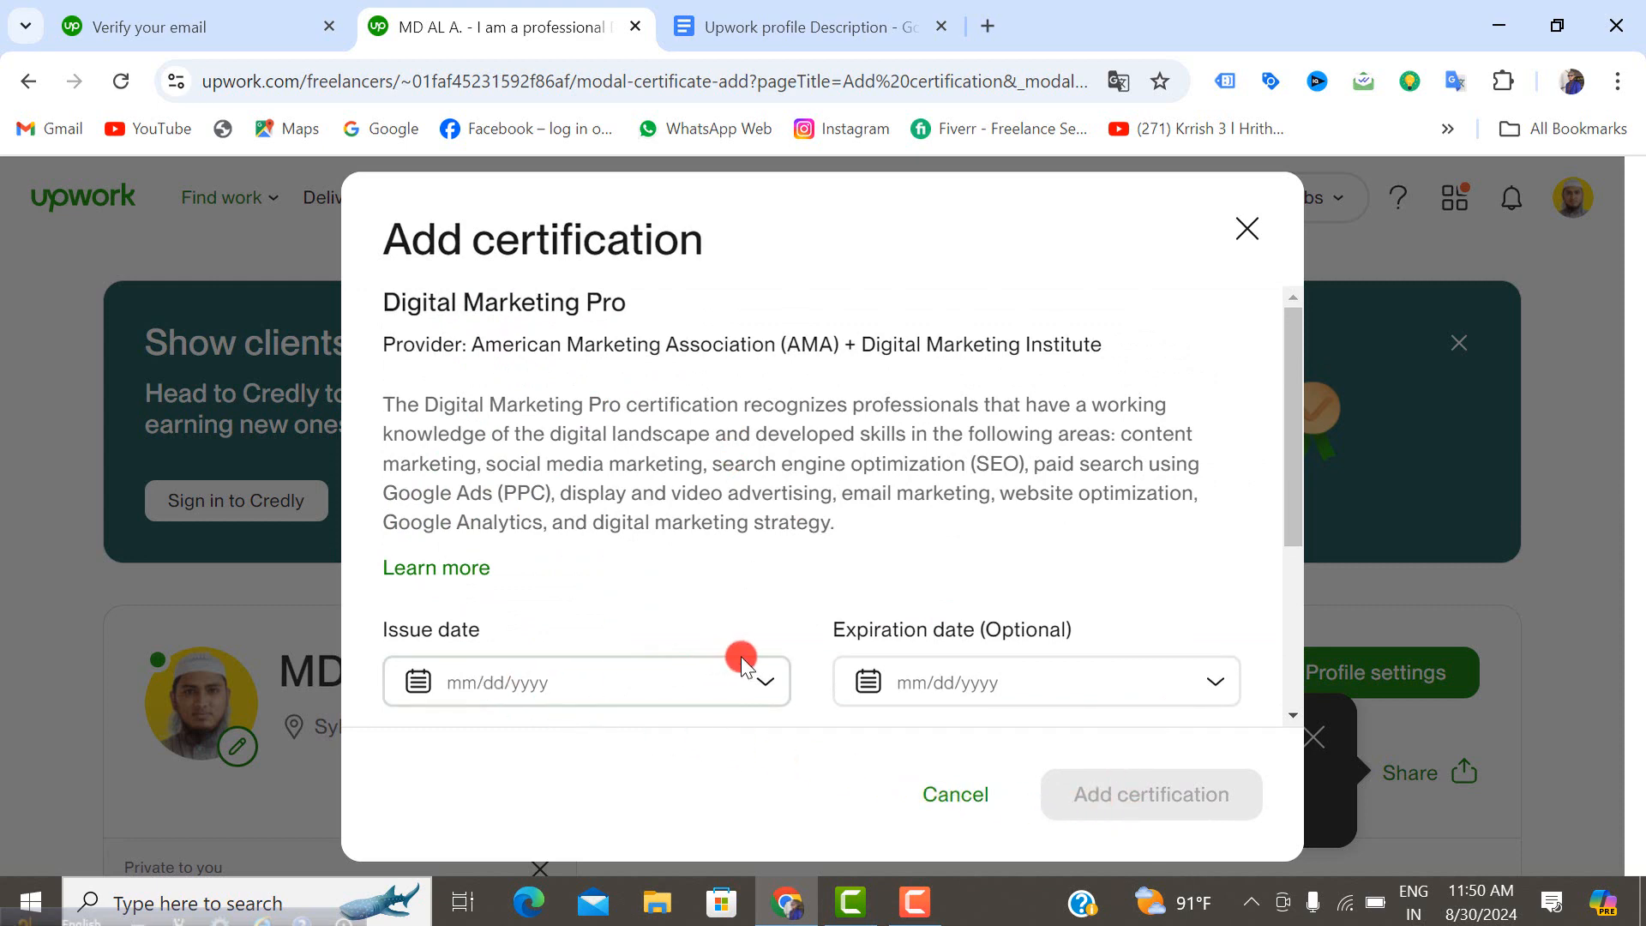
scroll(738, 661, down, 1)
- Set the issue date to February 2022 with the calendar's month/year picker
click(762, 555)
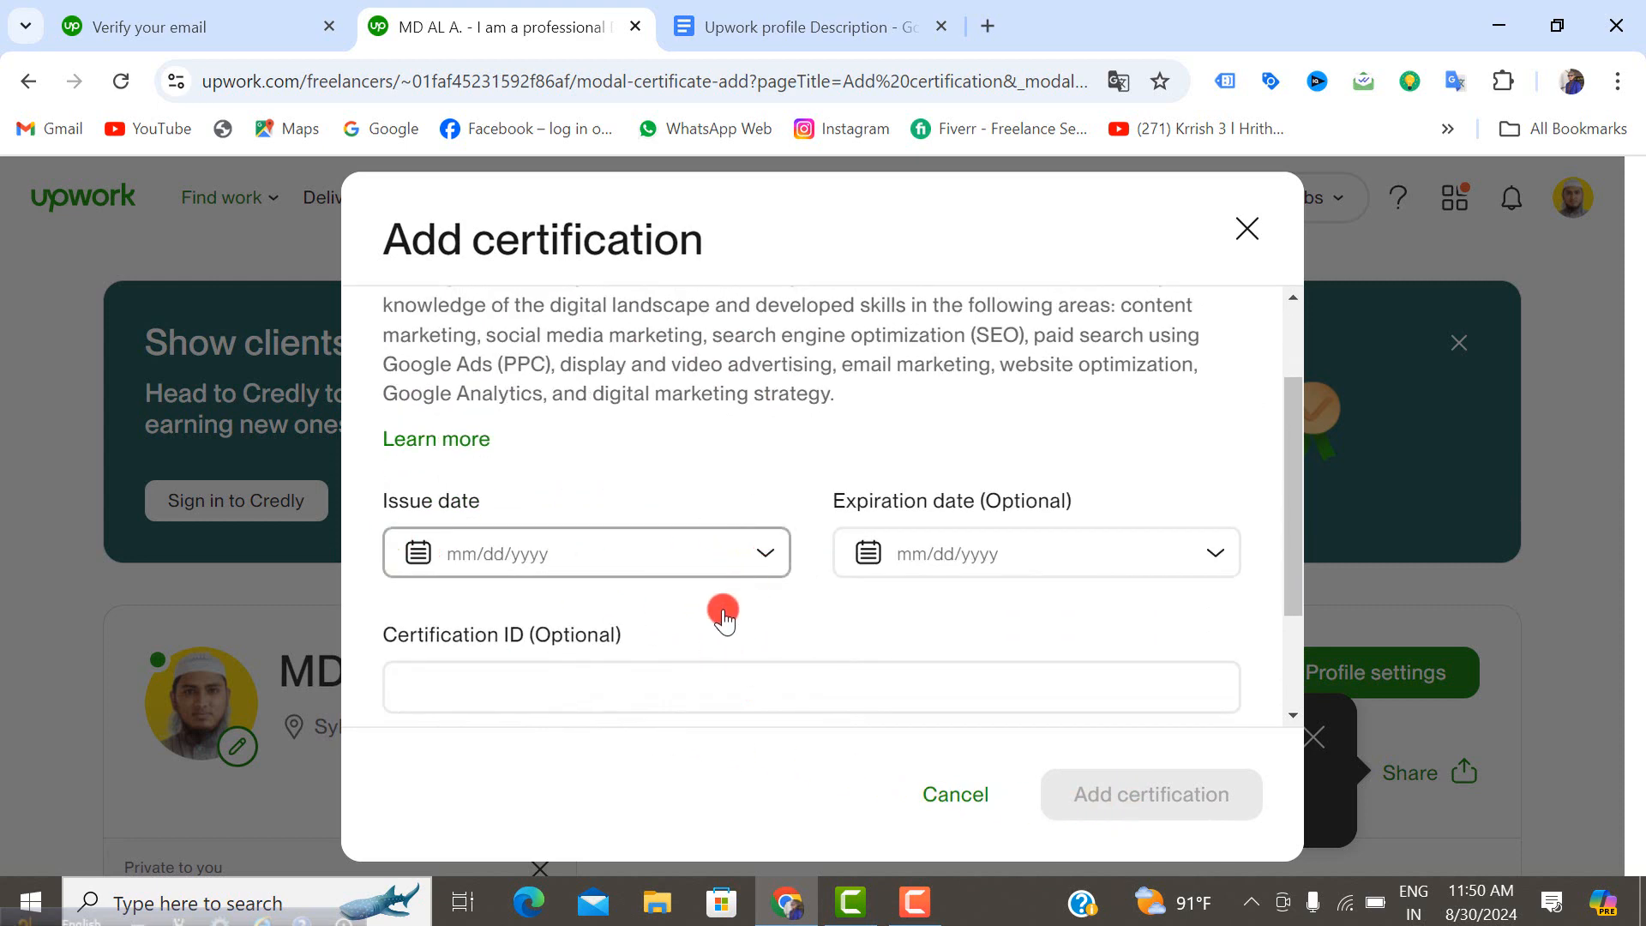
scroll(698, 664, down, 3)
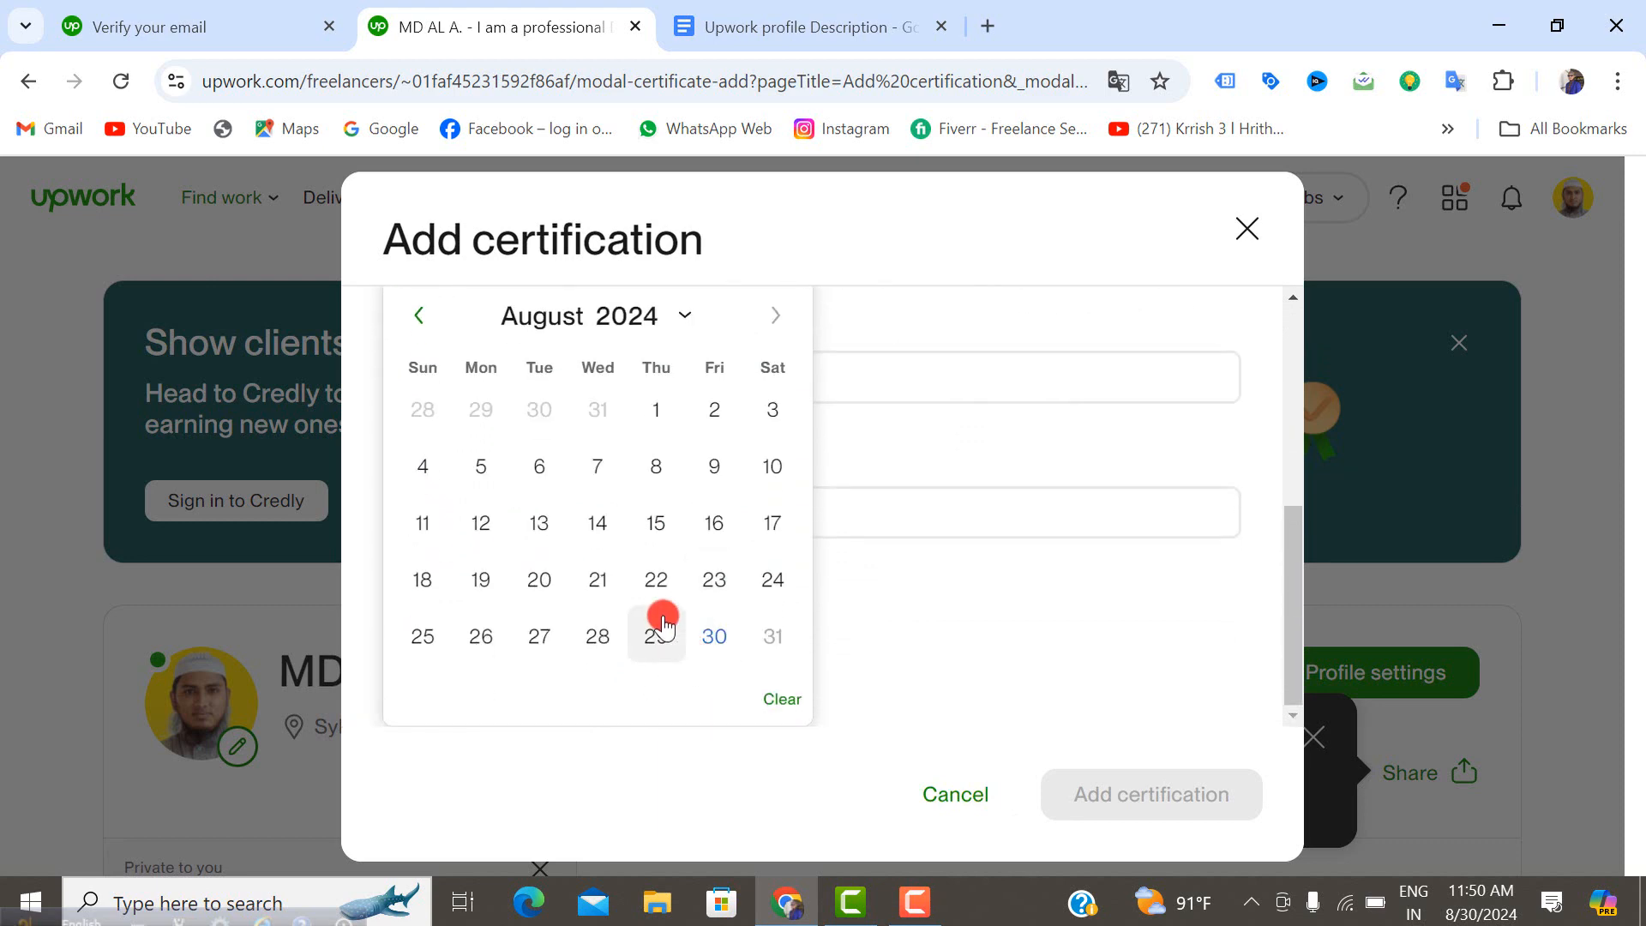
scroll(661, 619, up, 2)
click(680, 573)
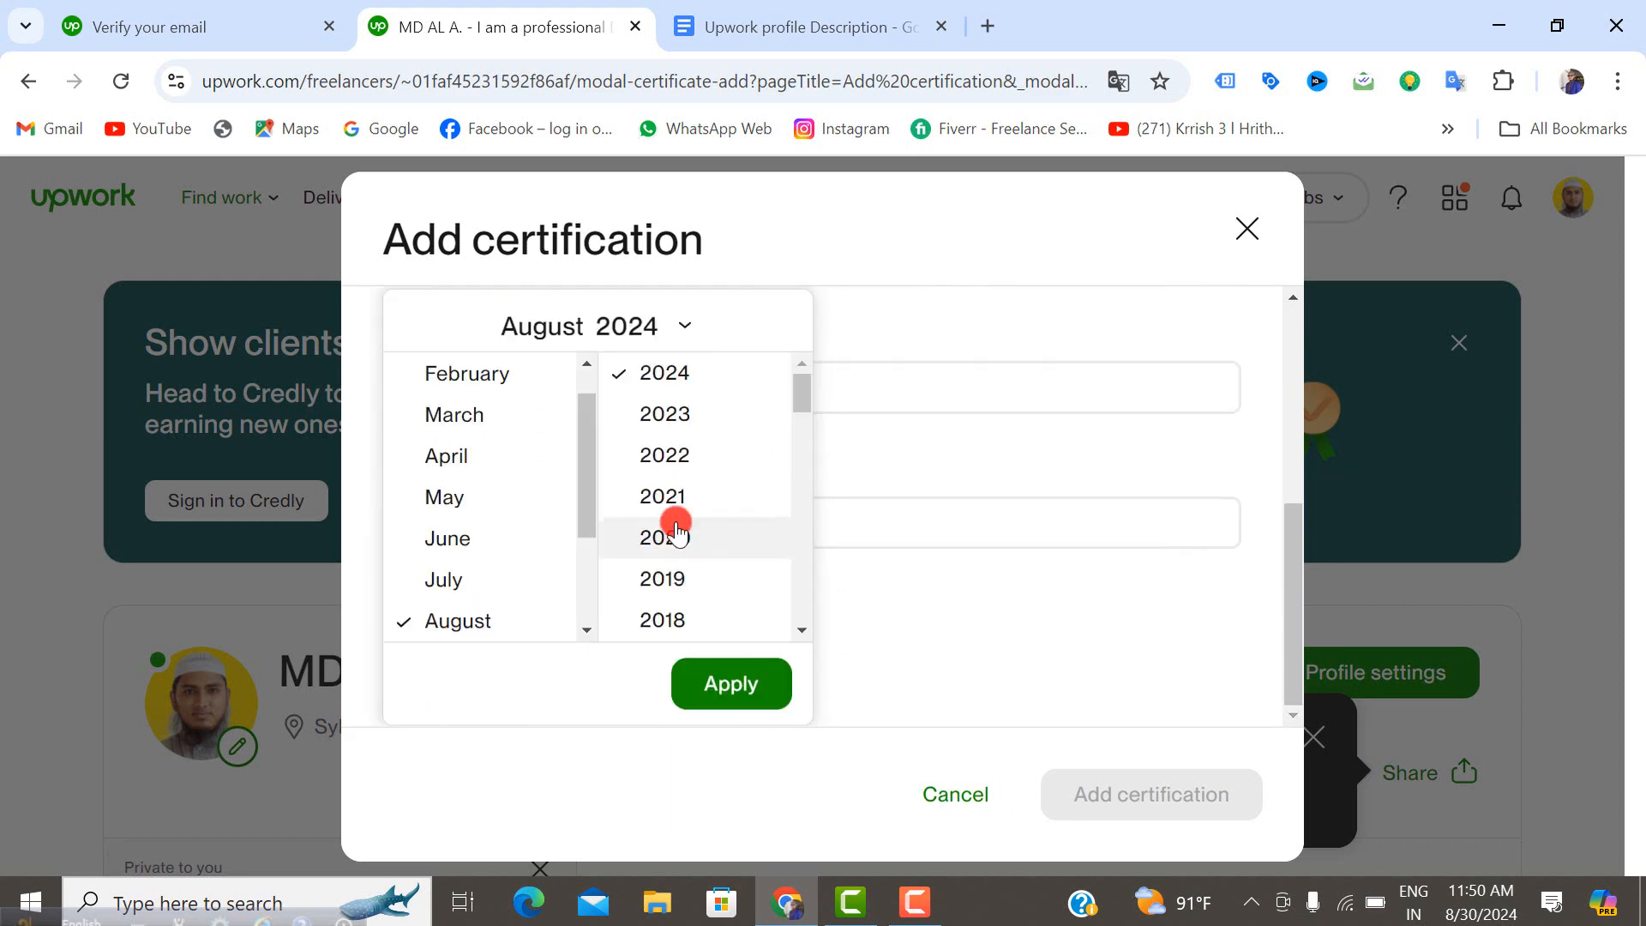
click(692, 461)
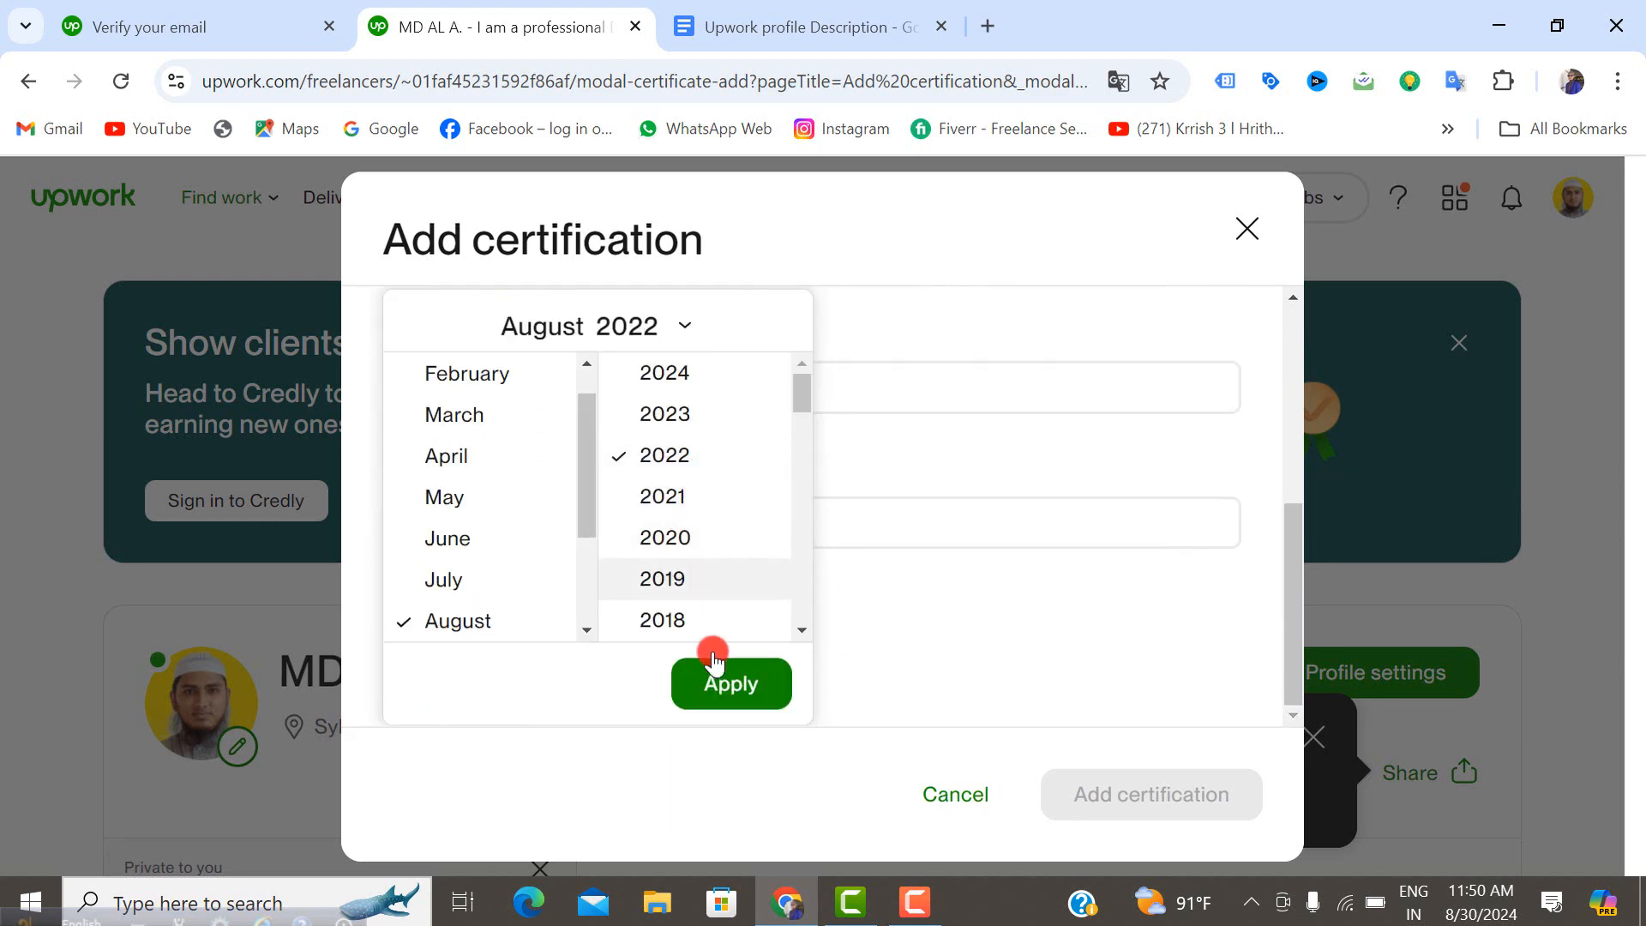
click(723, 686)
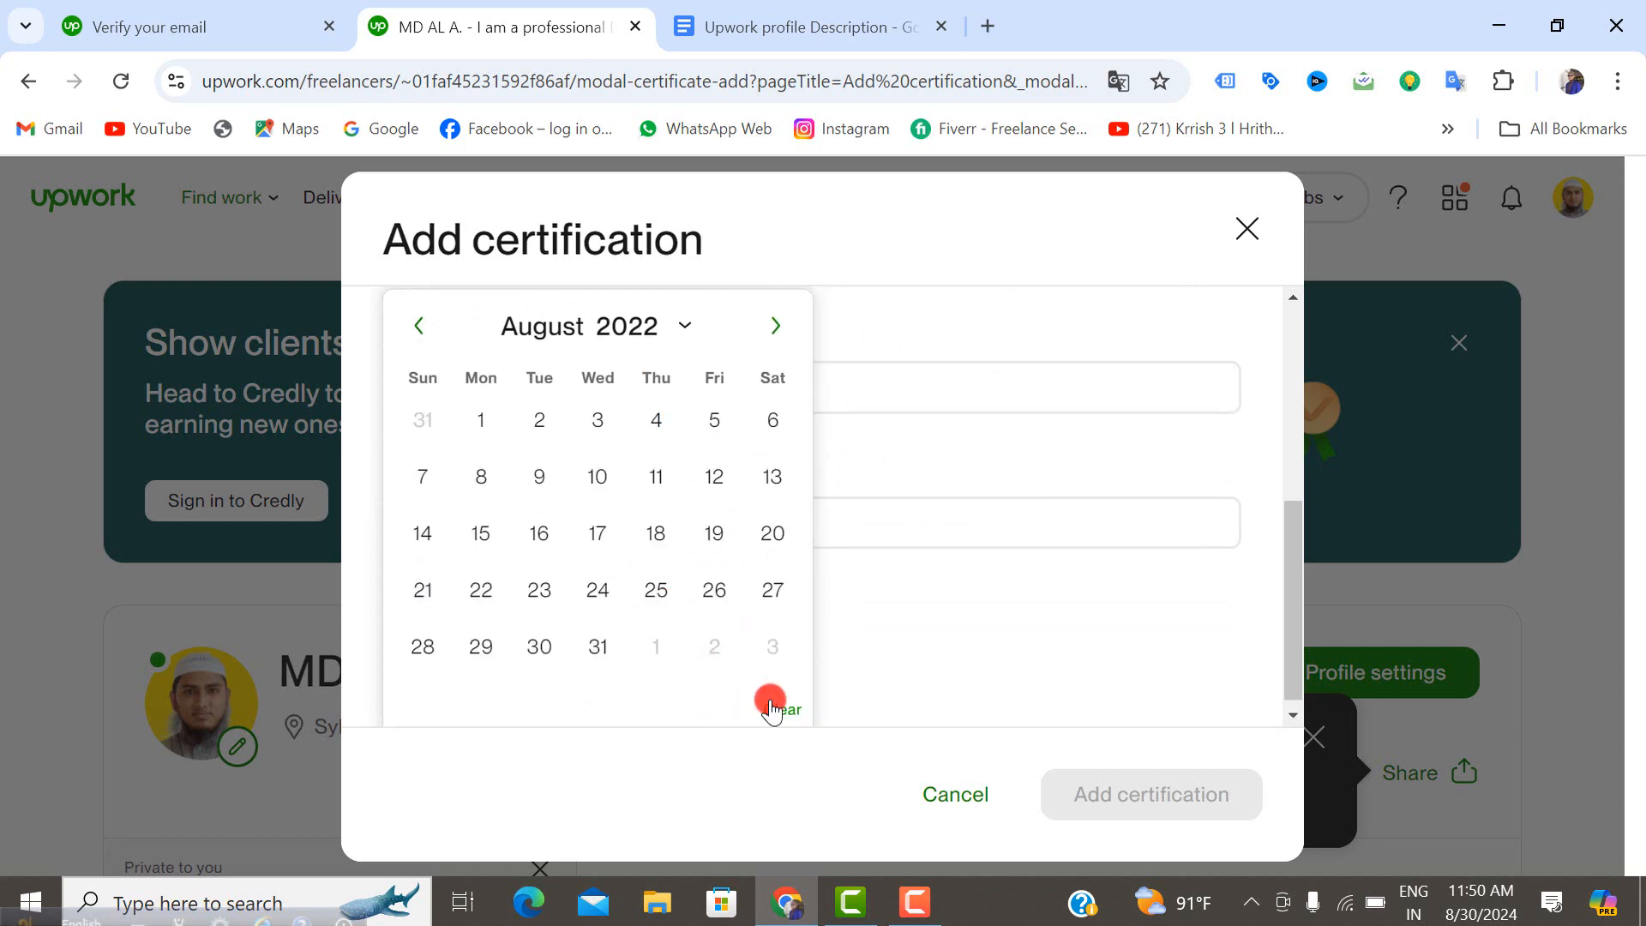
click(672, 334)
click(455, 497)
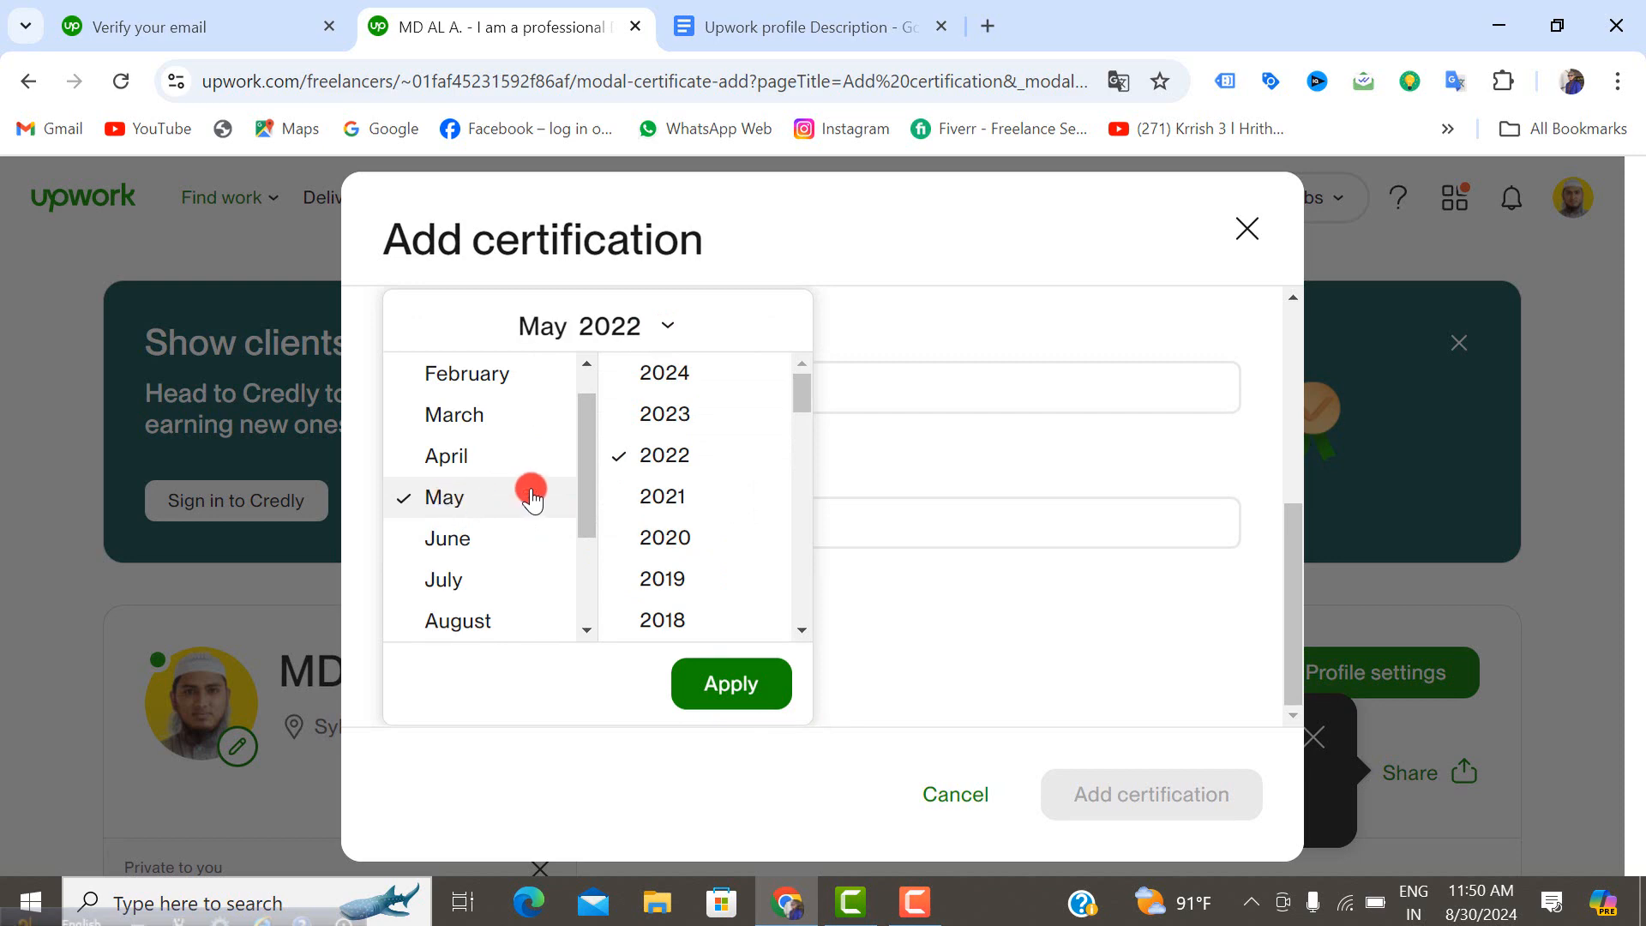
click(471, 372)
click(742, 685)
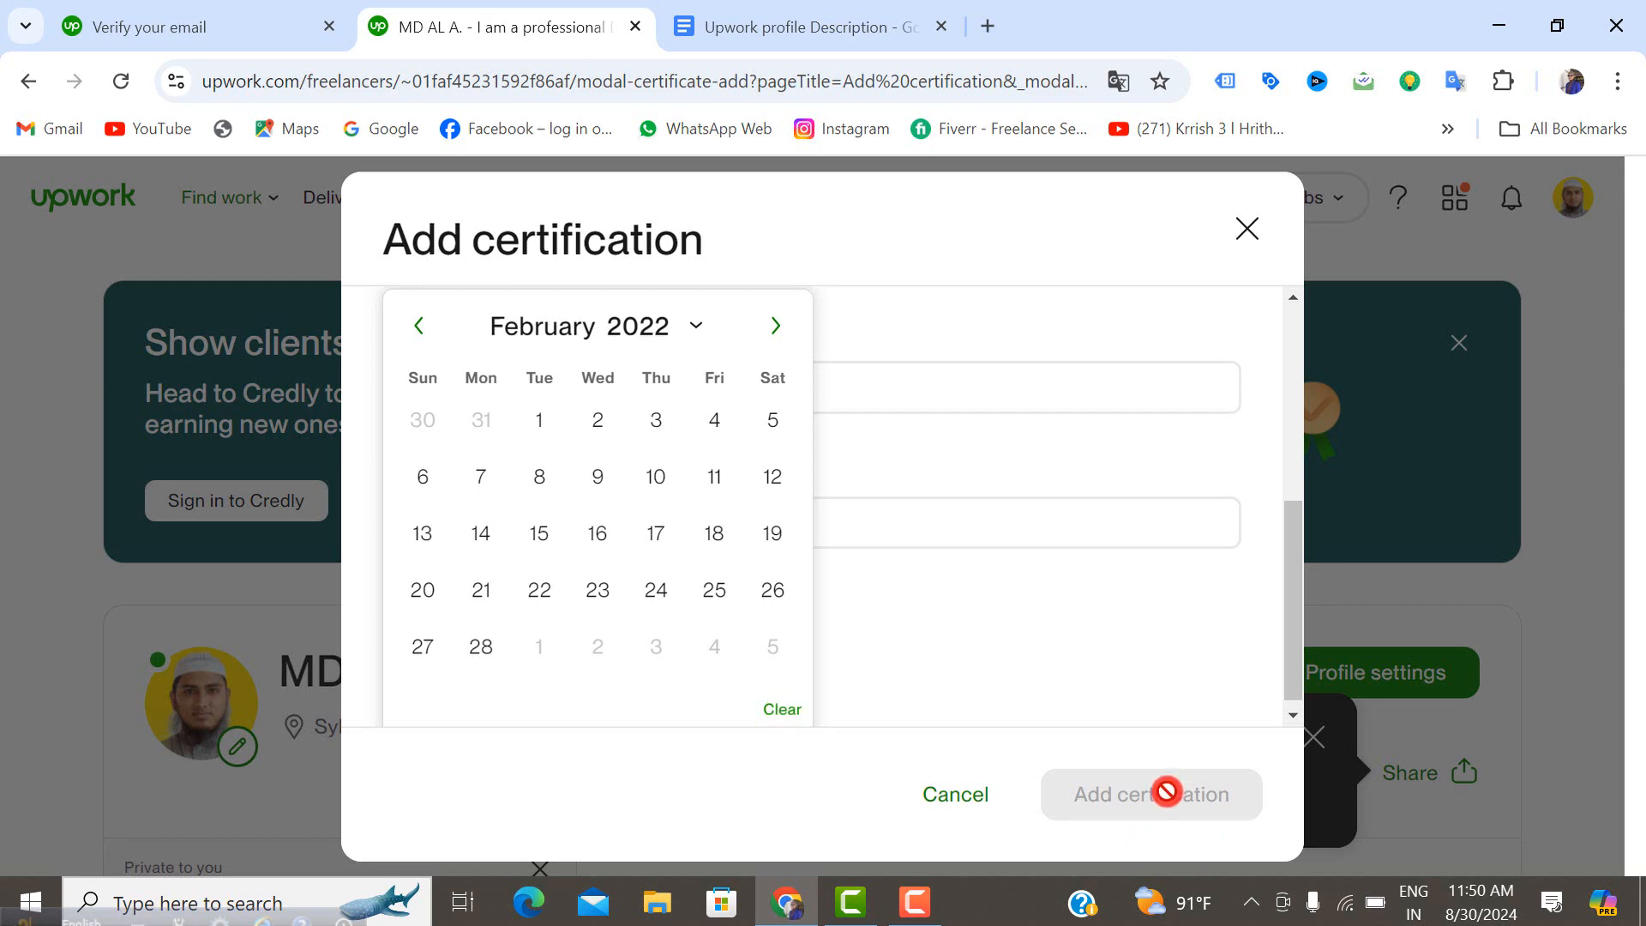
click(941, 593)
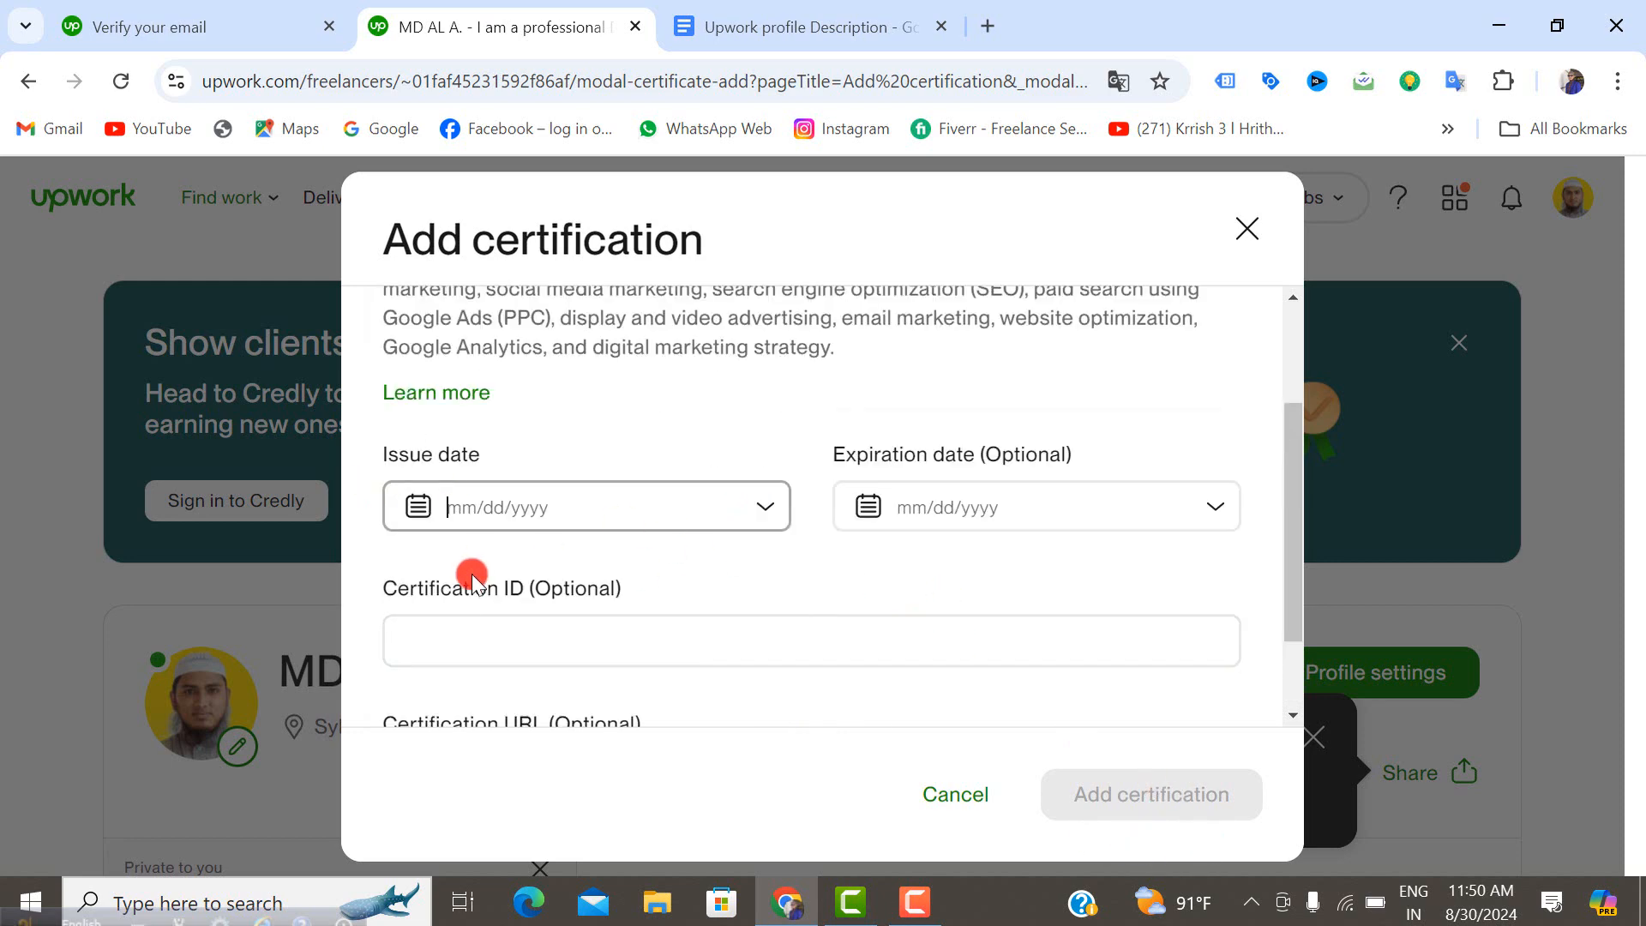
- Attempt to submit the certification form
scroll(463, 592, down, 1)
scroll(463, 604, up, 3)
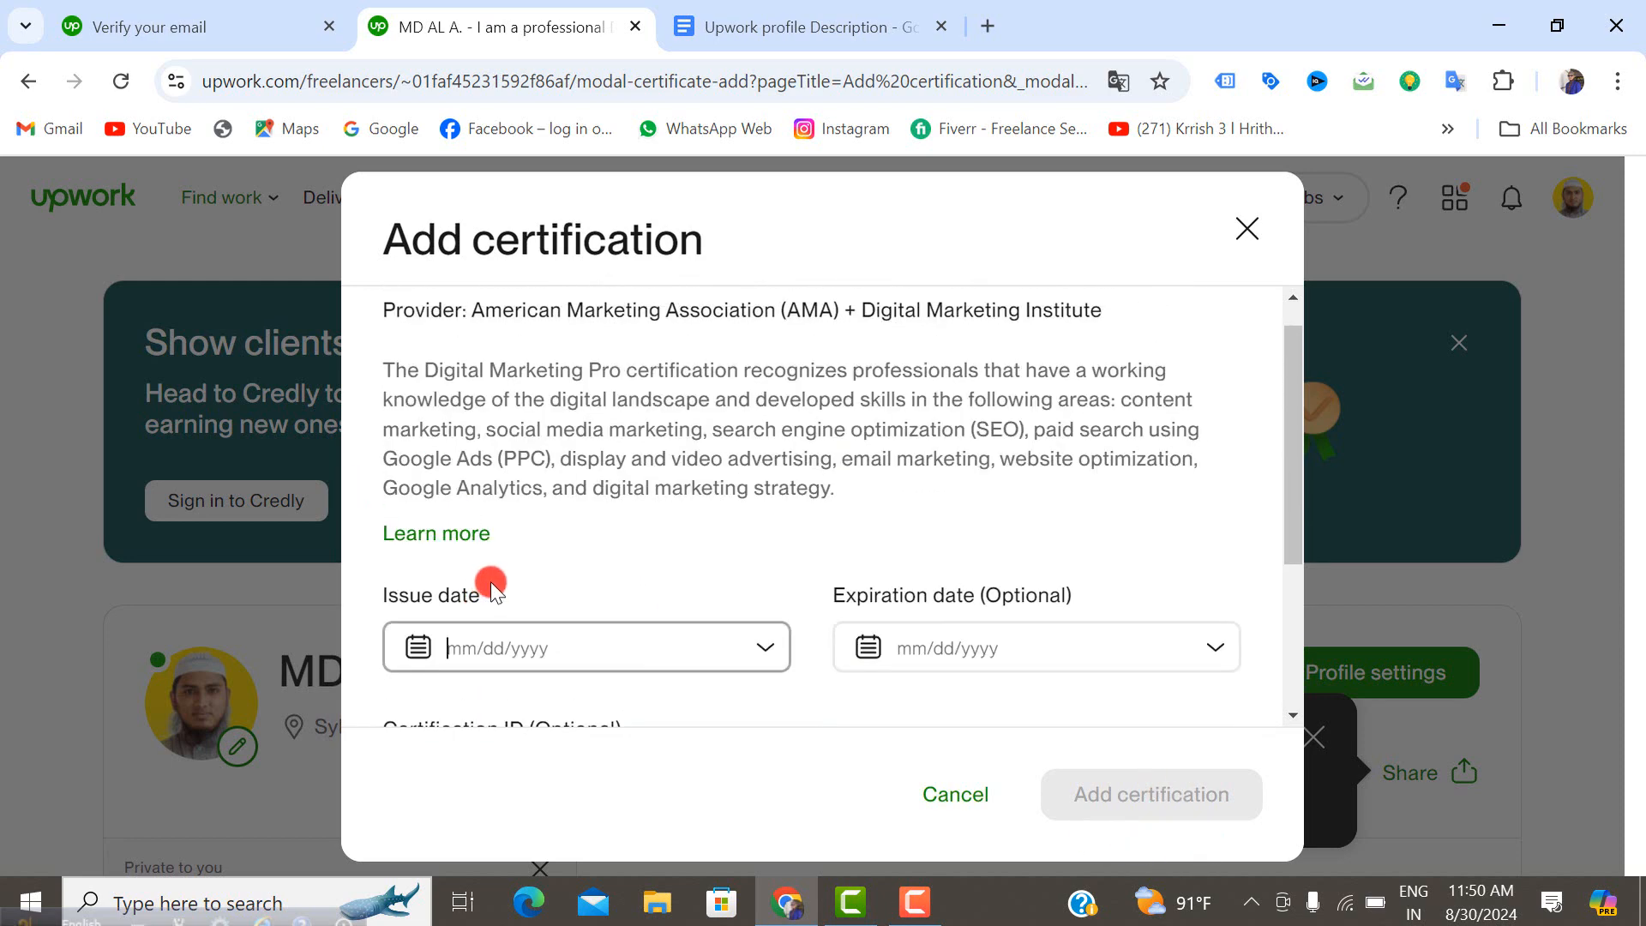
scroll(501, 667, down, 3)
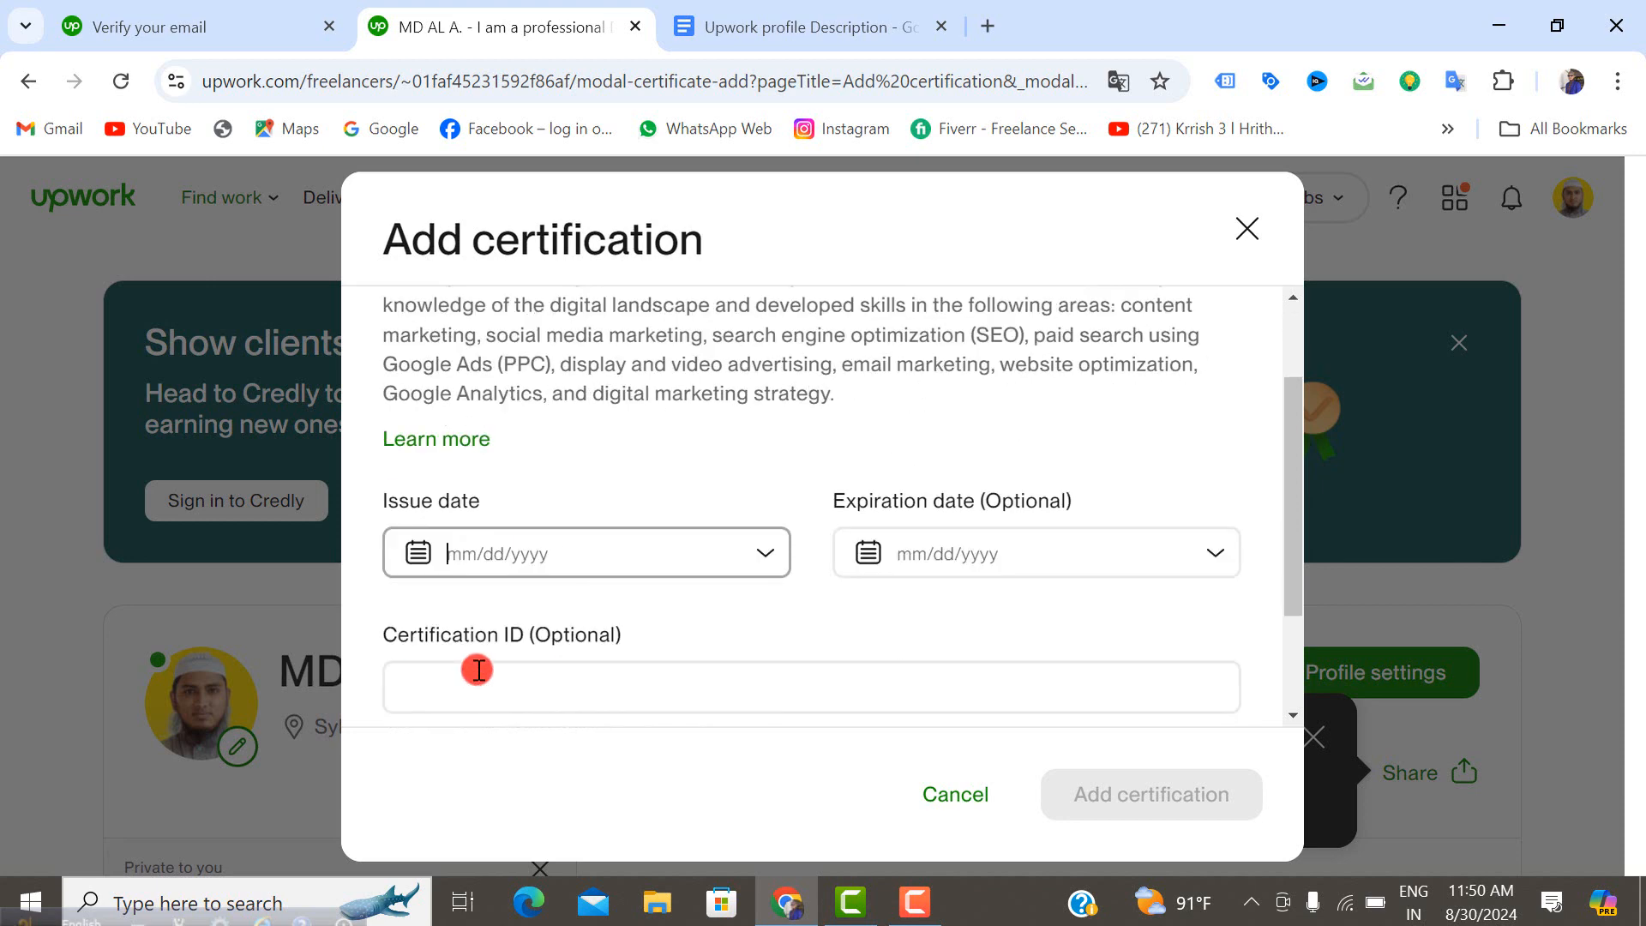
scroll(569, 675, down, 1)
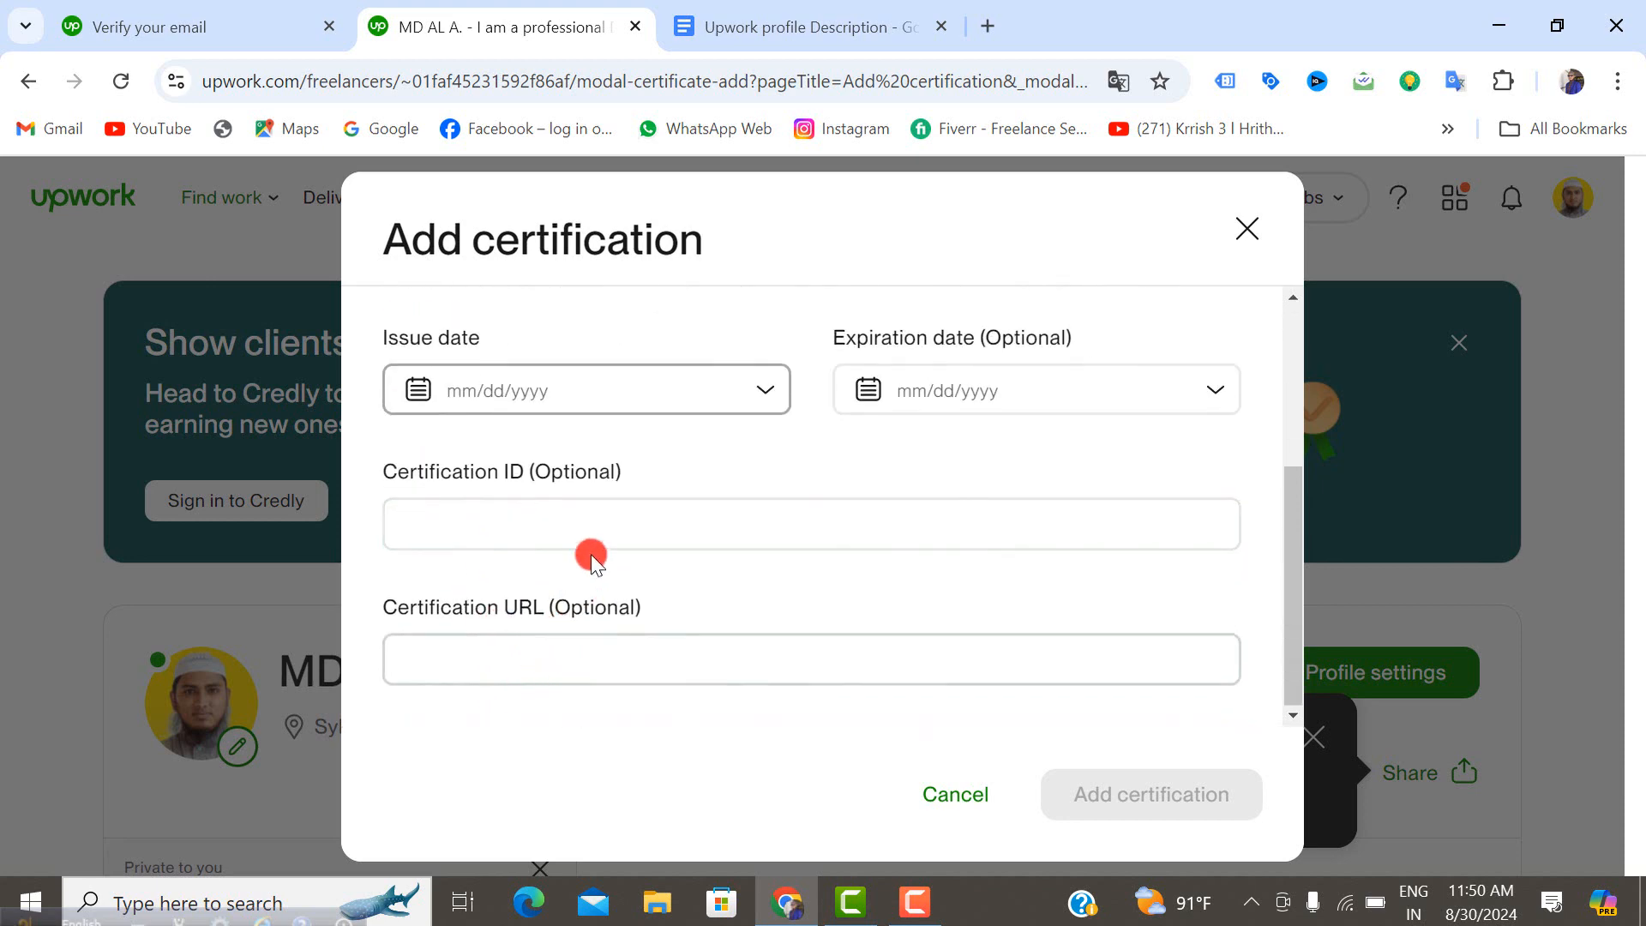
click(1148, 803)
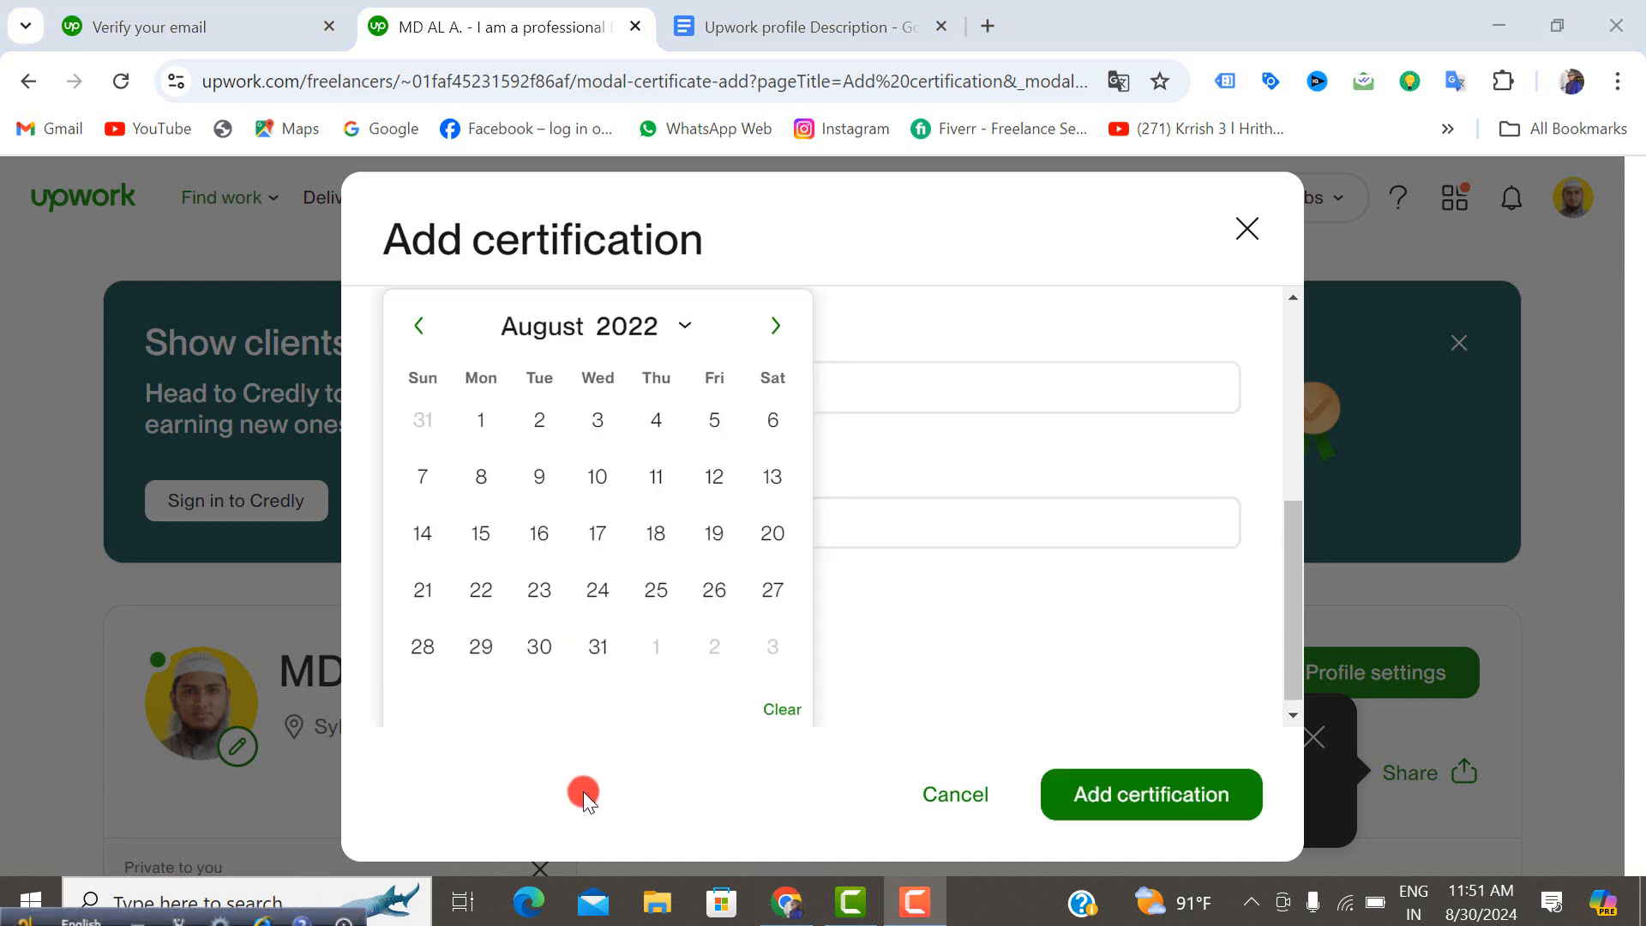
- Re-enter the February 2022 issue date and add the Digital Marketing Pro certification
click(914, 535)
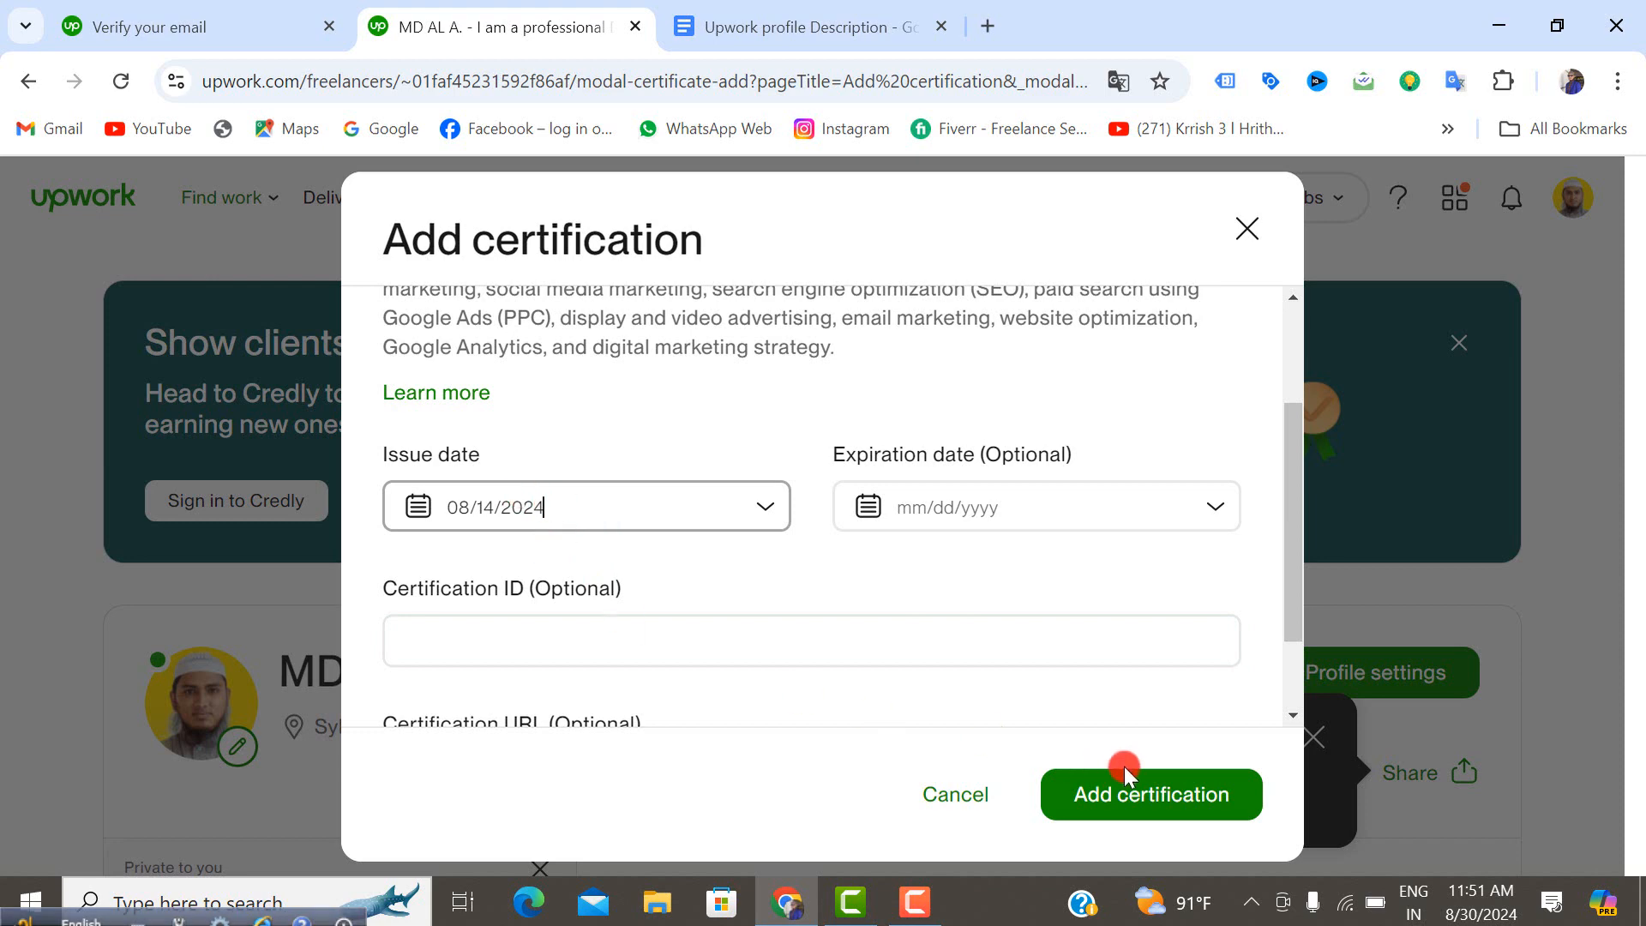
scroll(651, 600, up, 2)
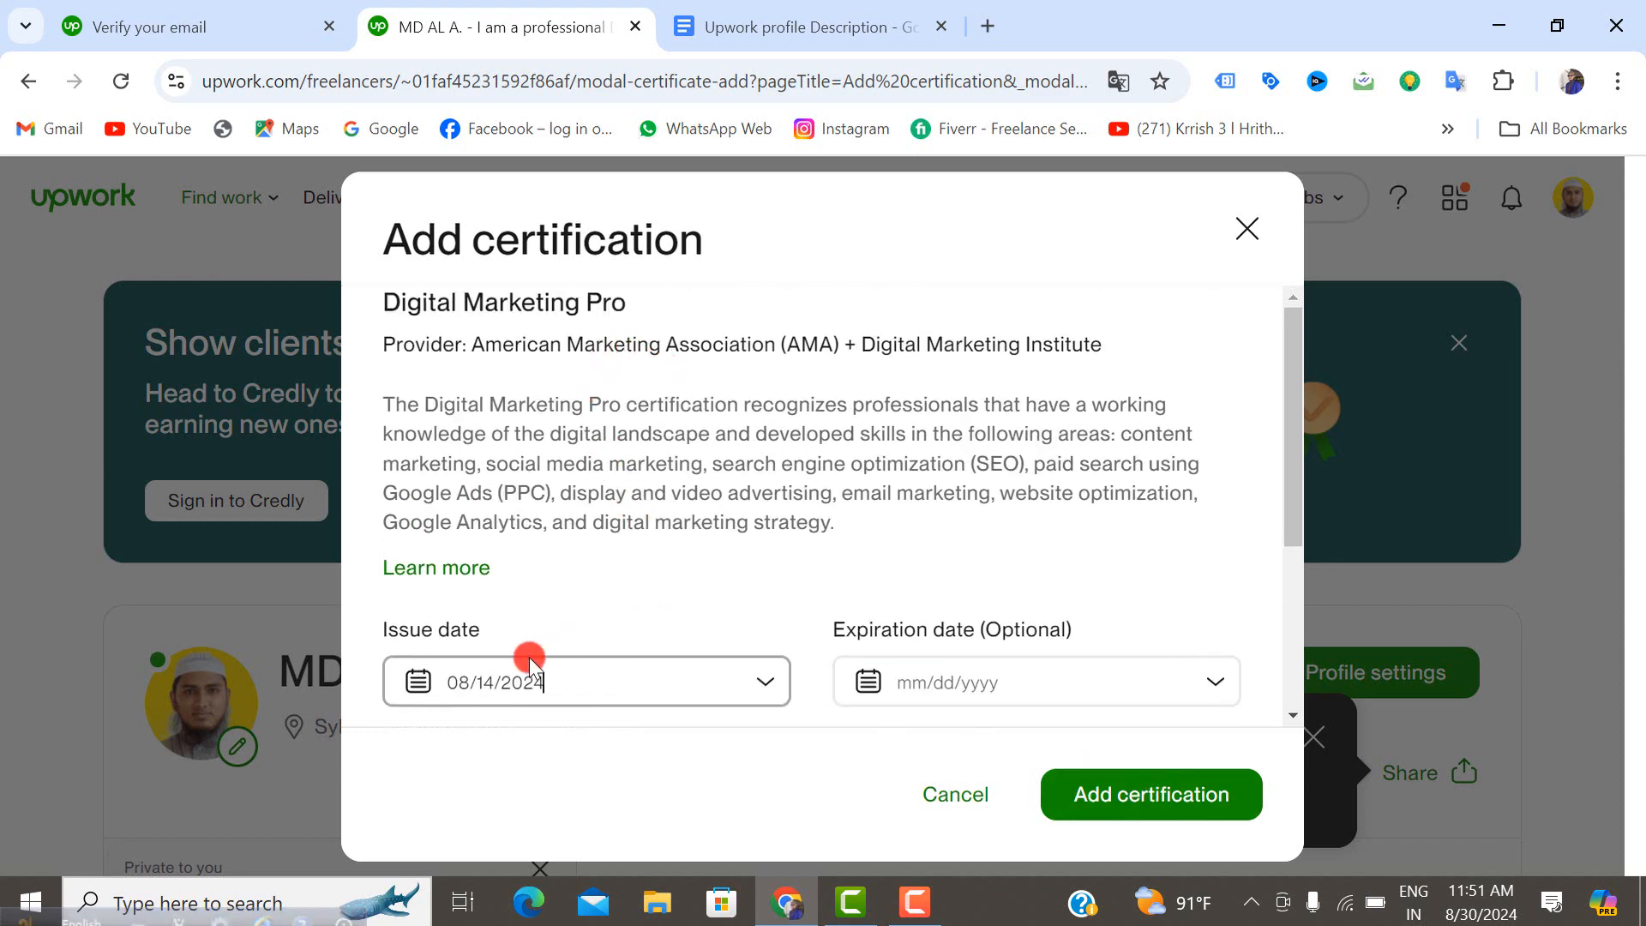
scroll(529, 660, down, 2)
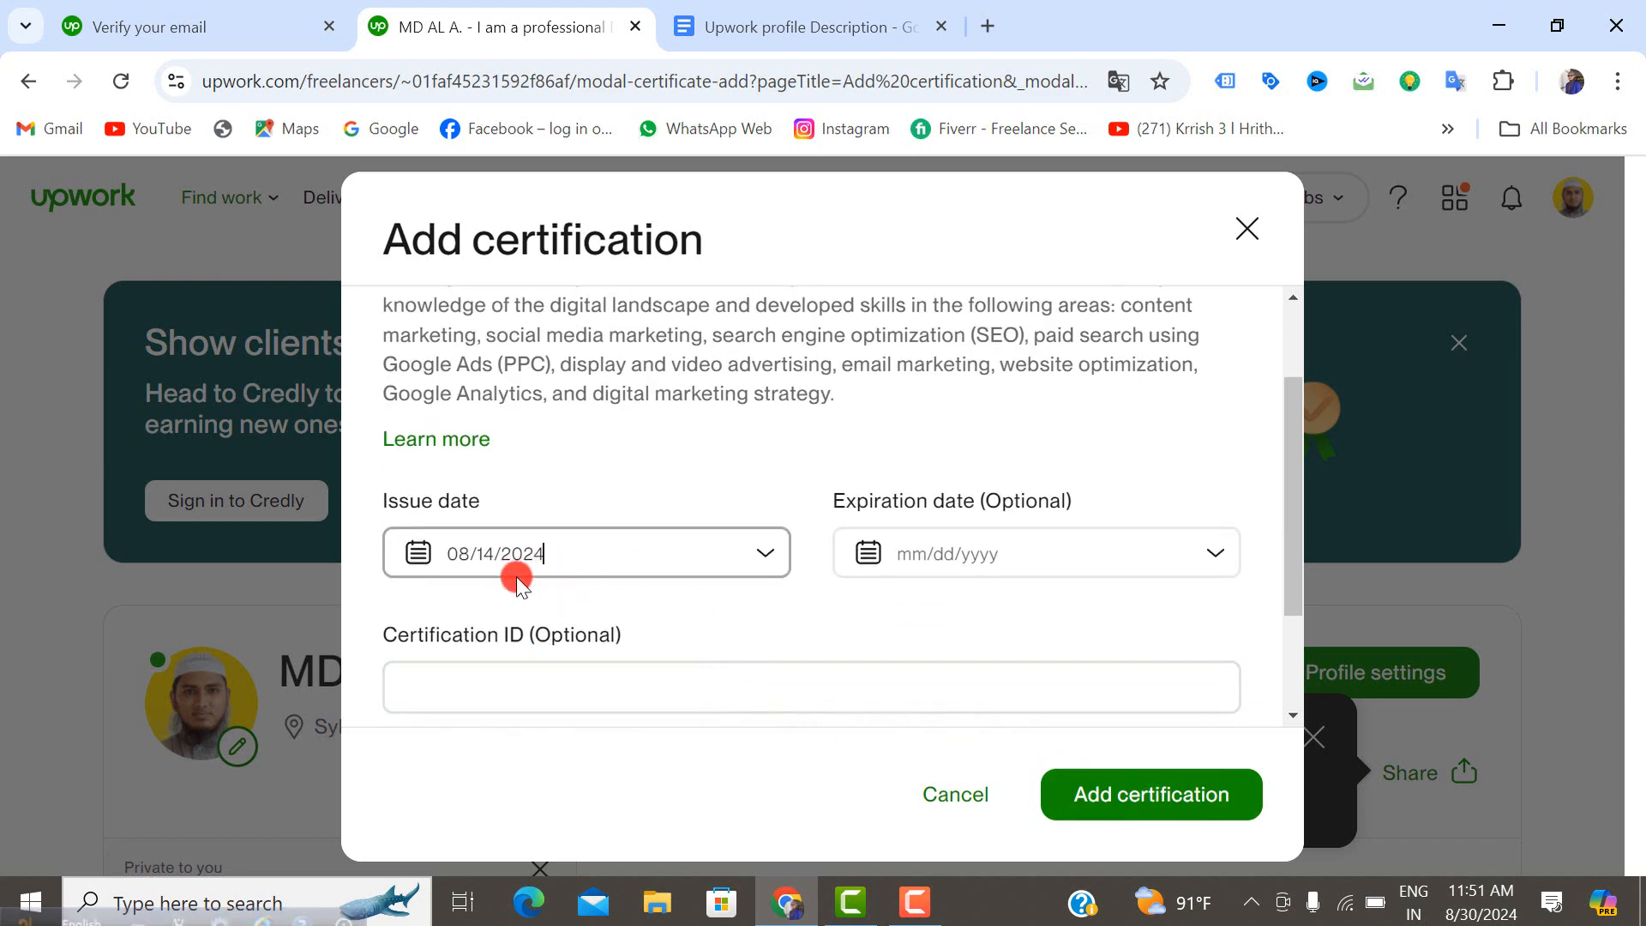
click(767, 564)
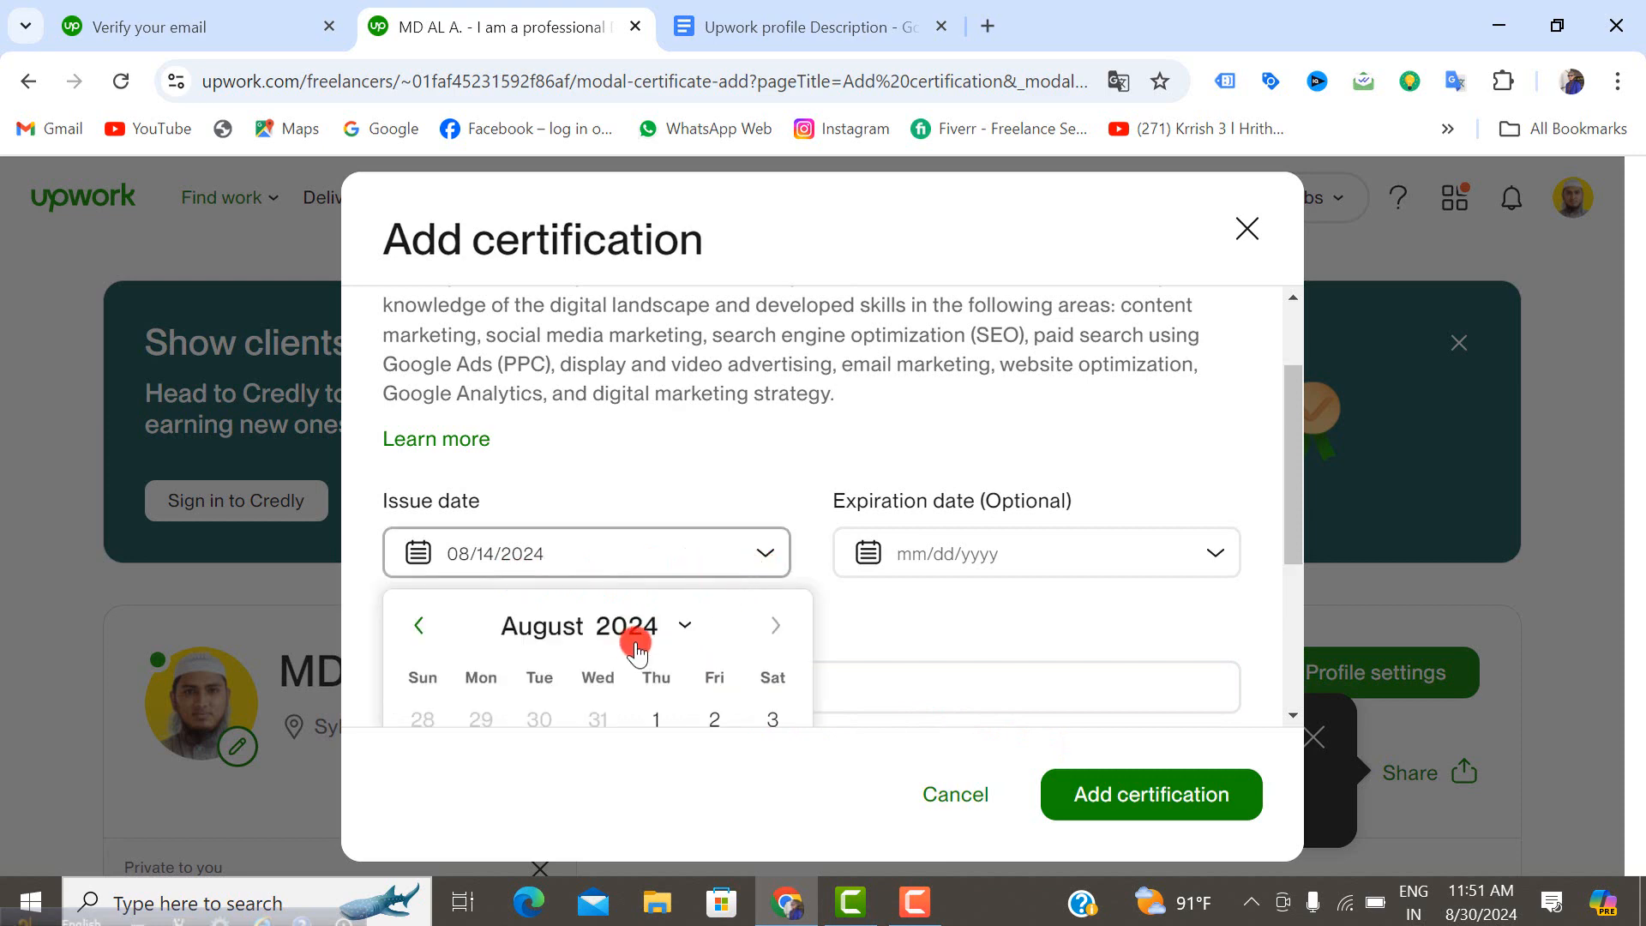
scroll(636, 649, down, 3)
click(684, 367)
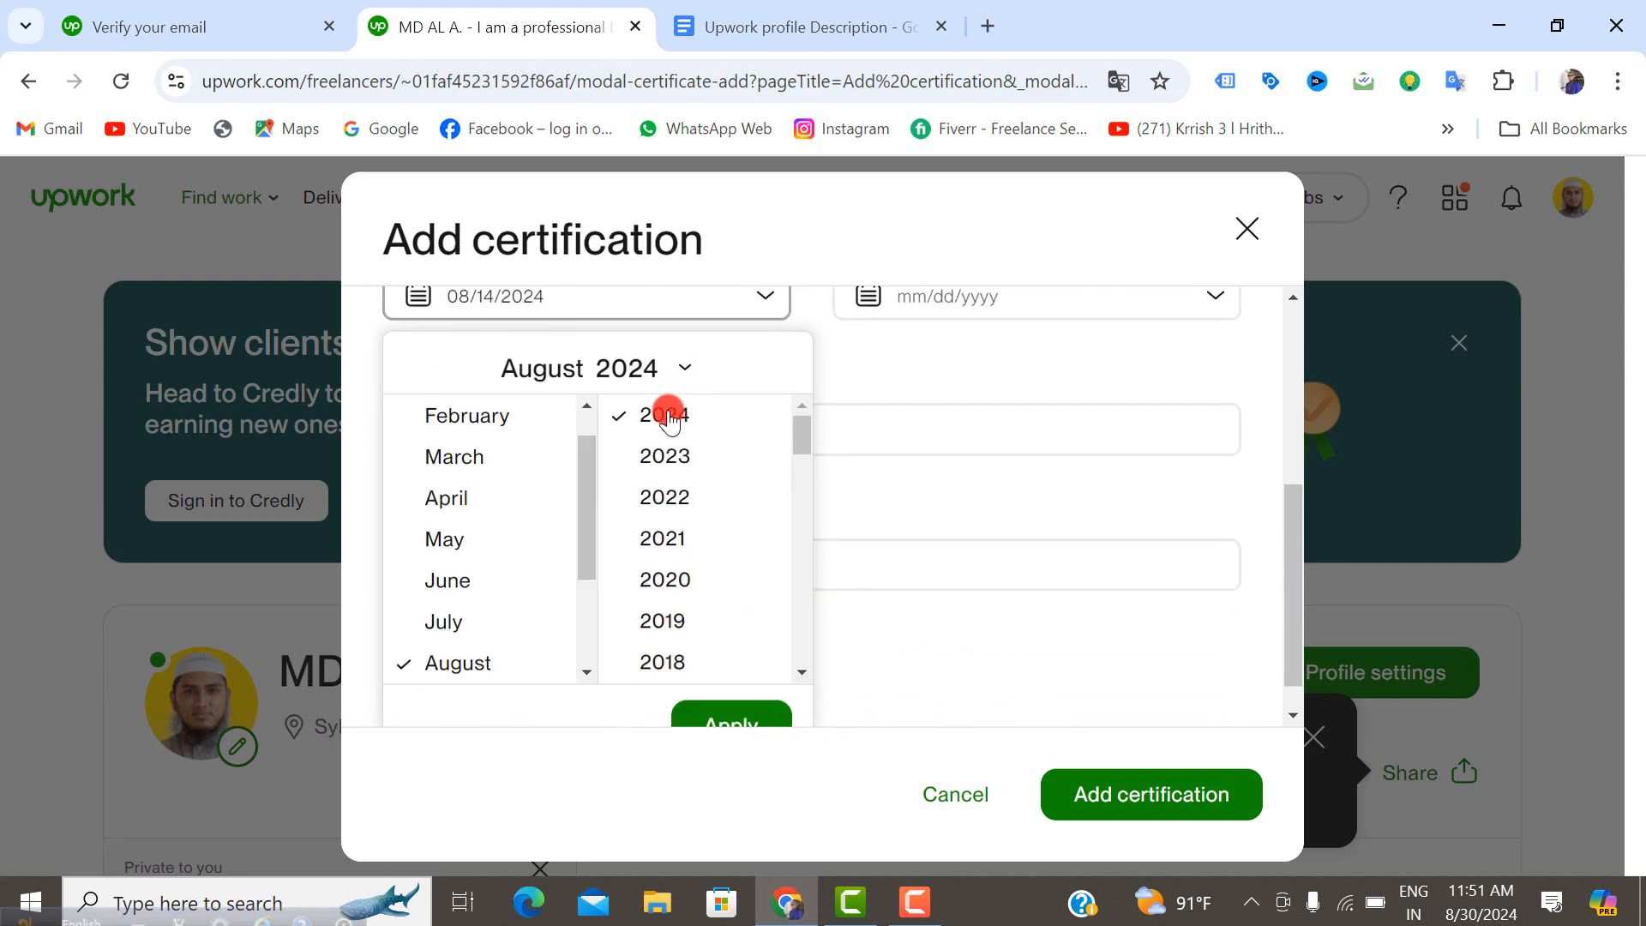
click(672, 502)
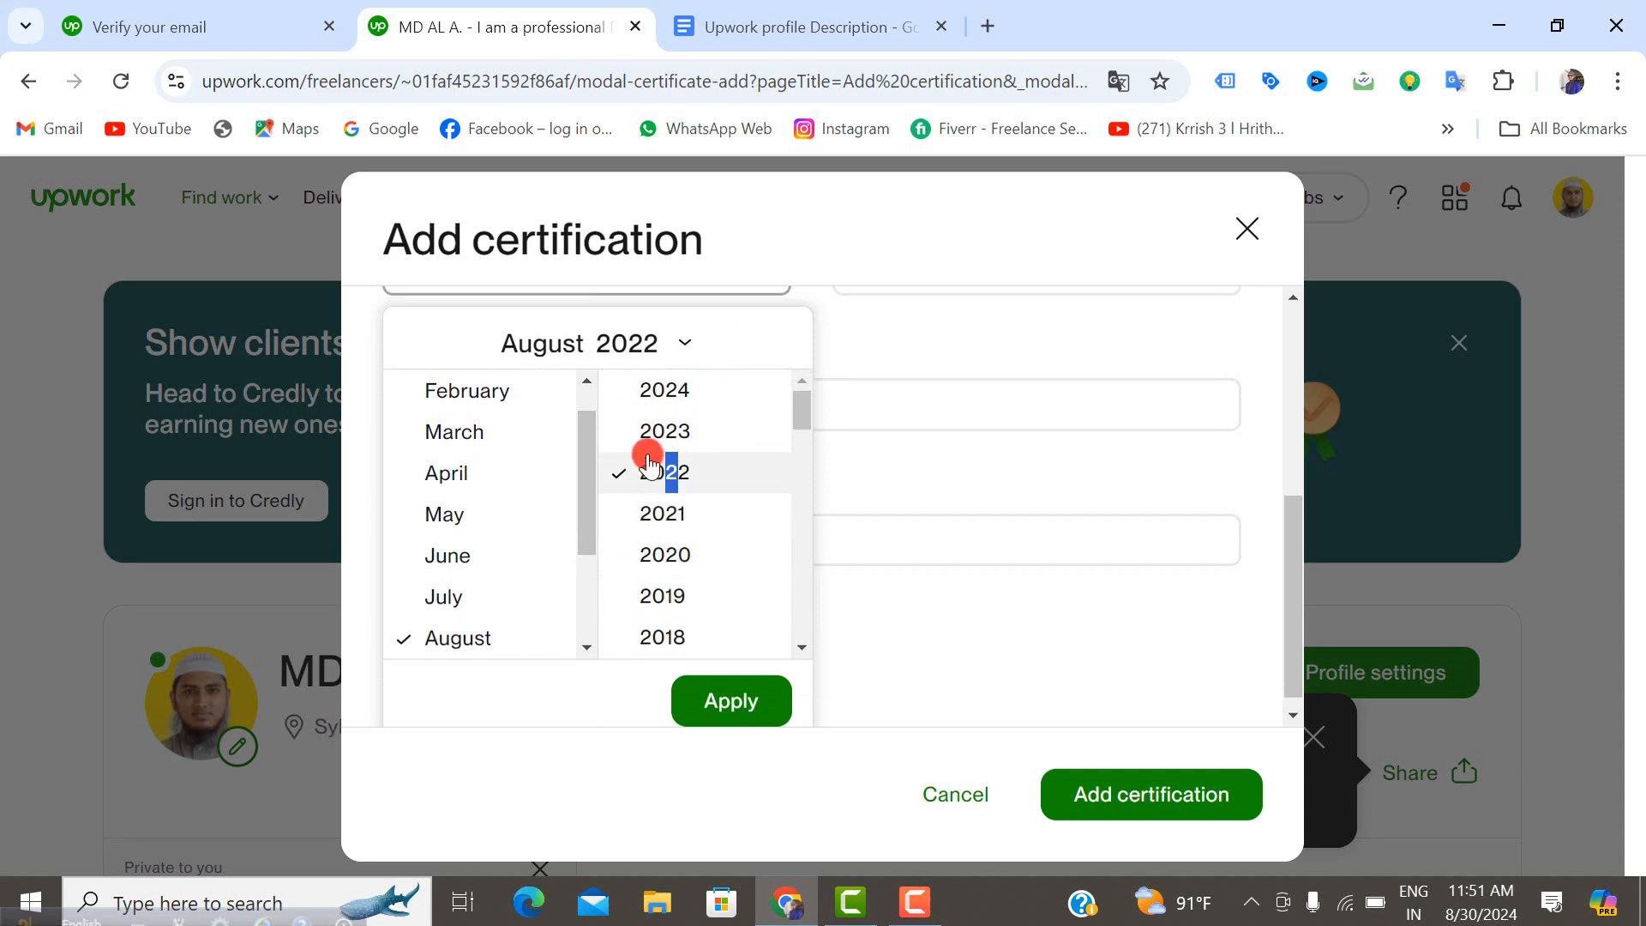
click(442, 391)
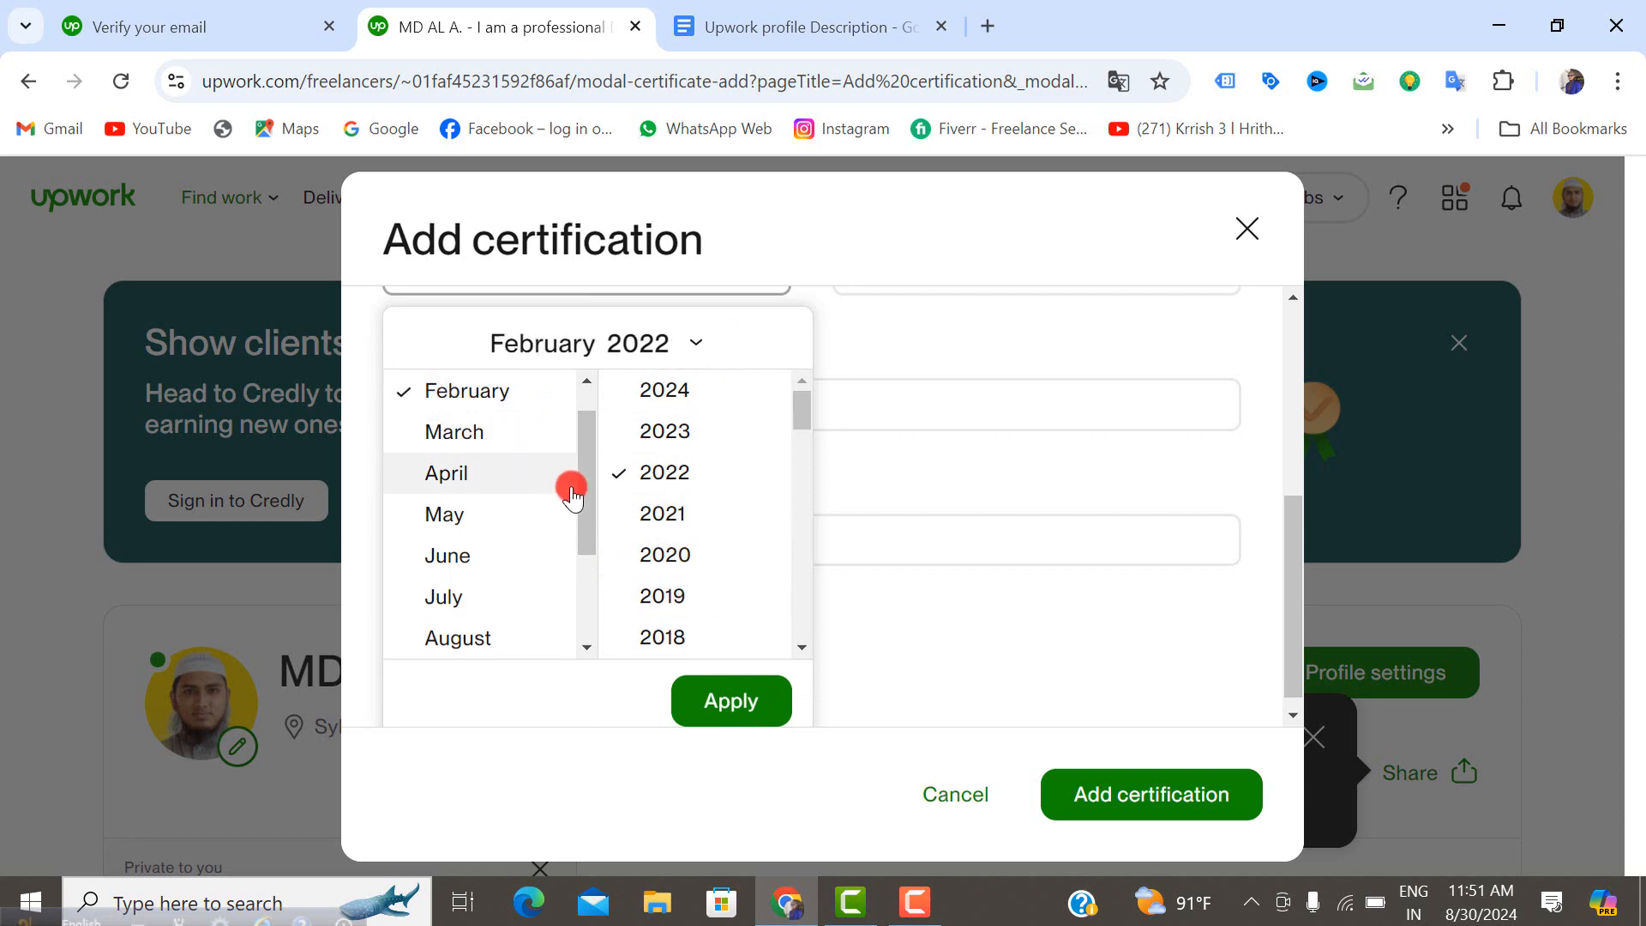
click(729, 698)
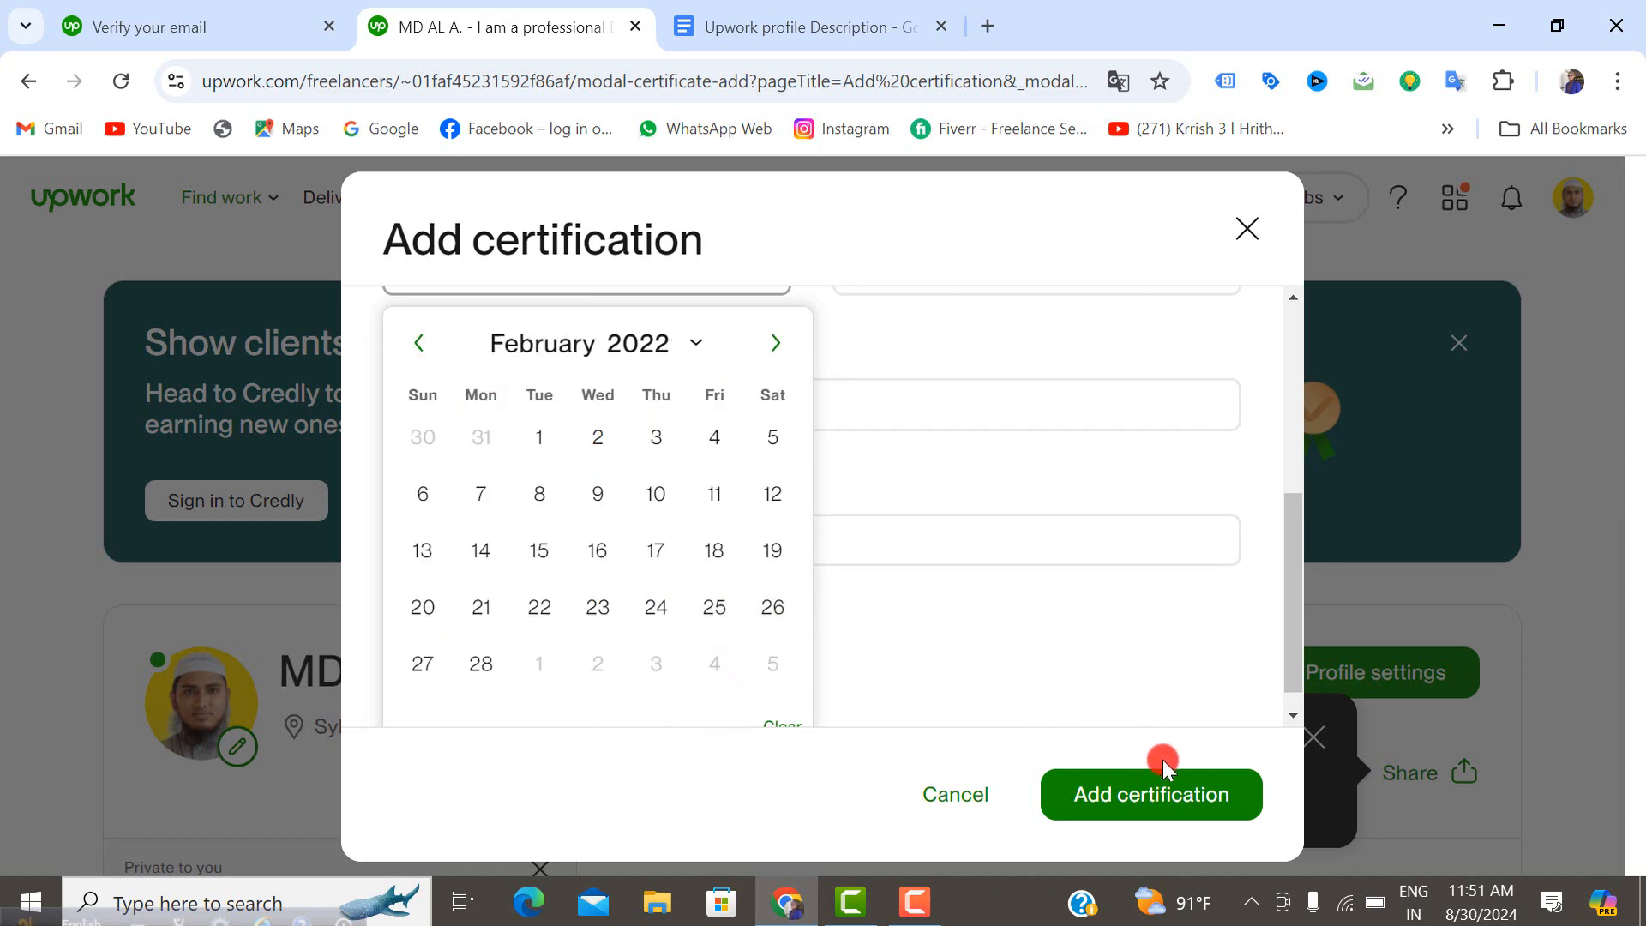
click(1140, 794)
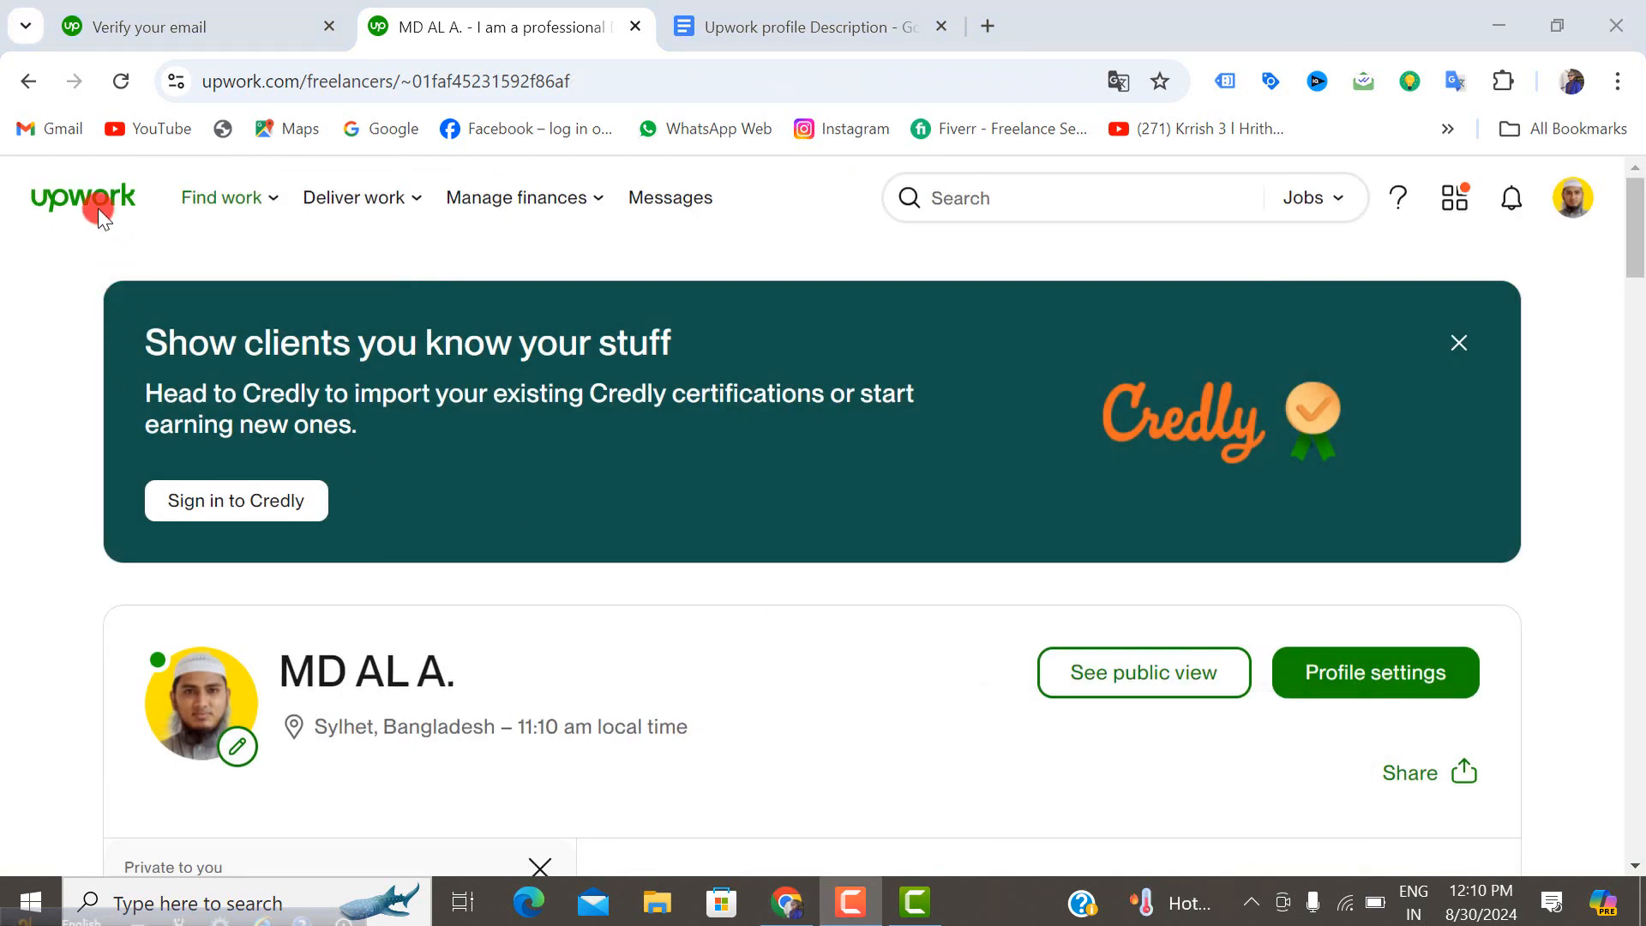
- Return to Find Work, review the 75% profile checklist, dismiss popups and open the account menu
click(100, 213)
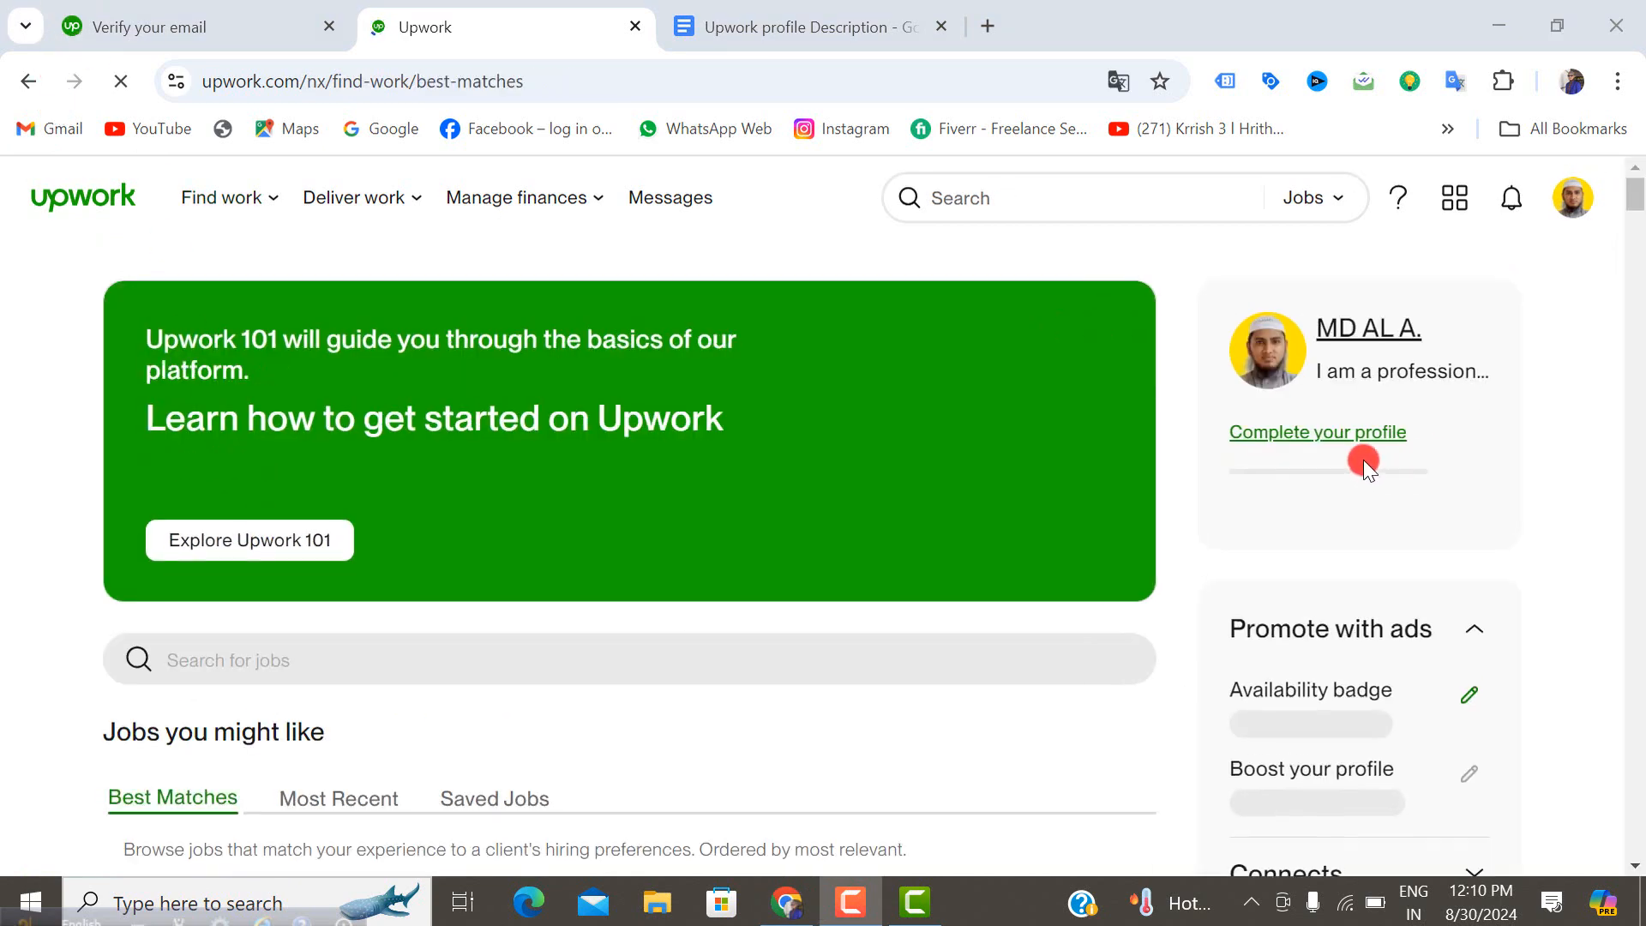
click(1451, 485)
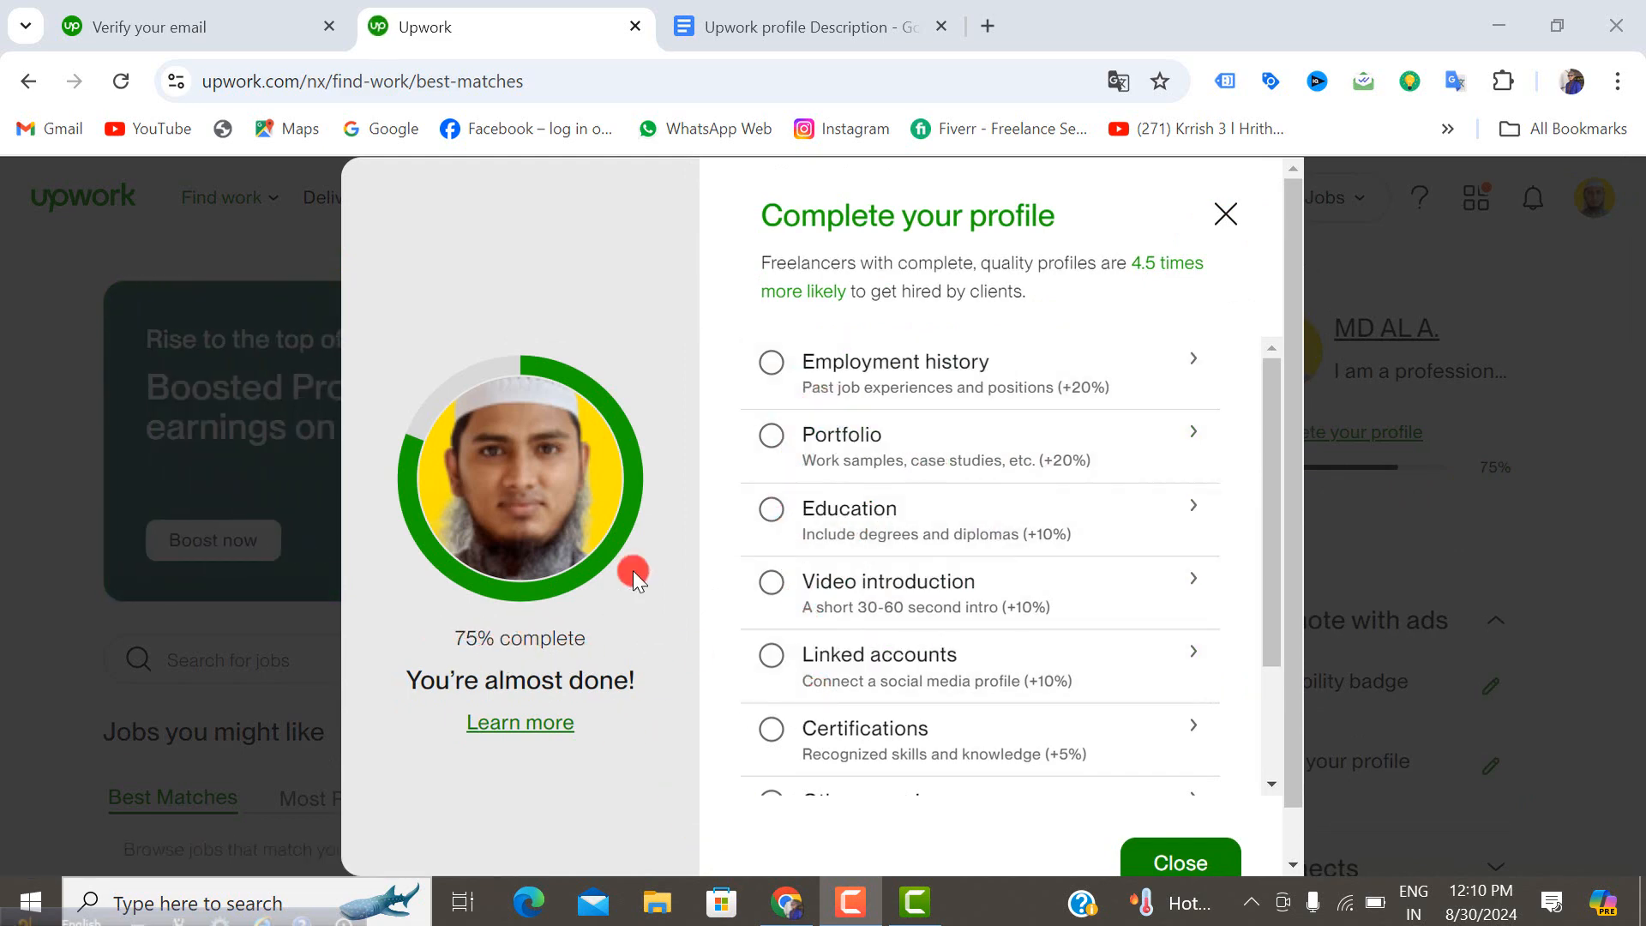
click(1224, 214)
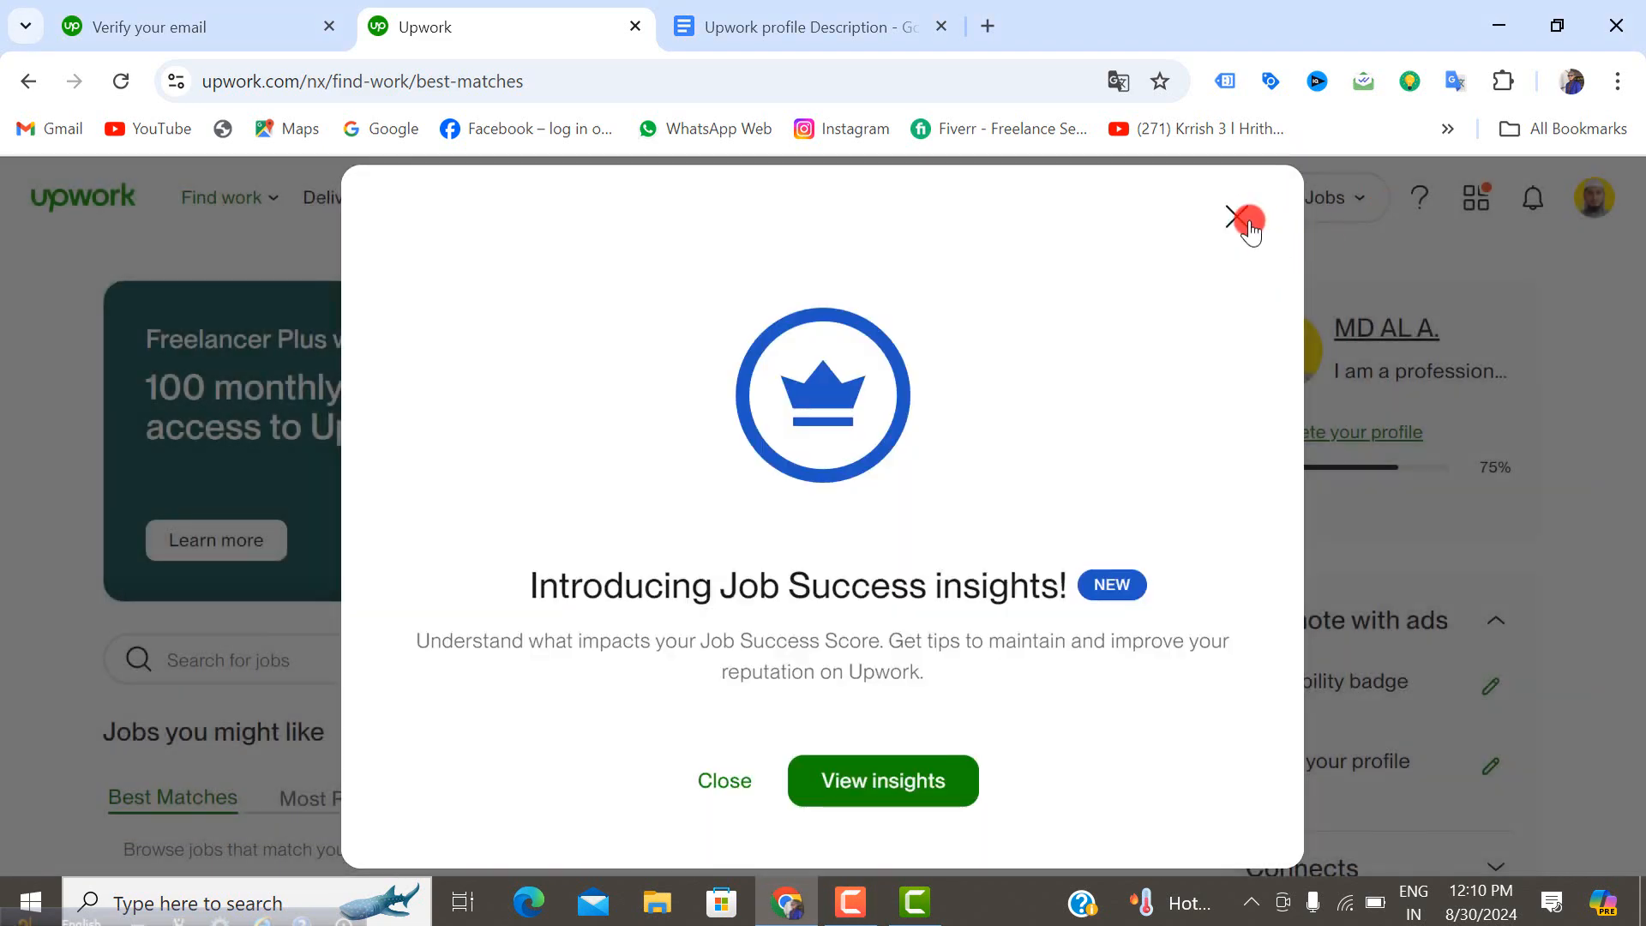
click(1245, 220)
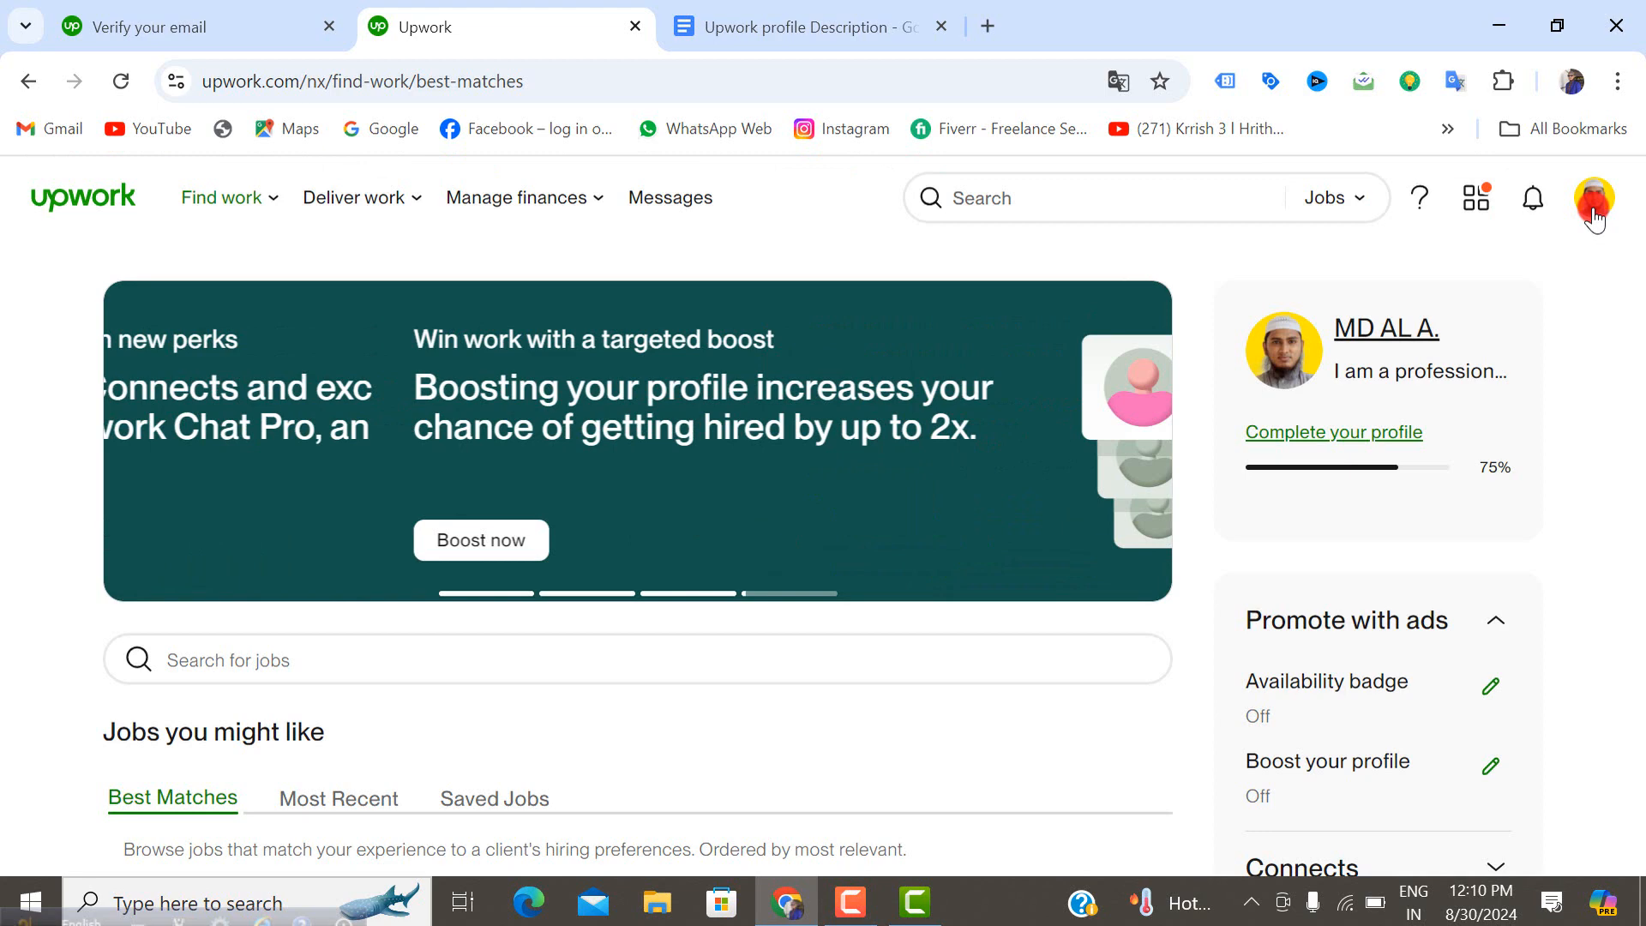
click(1592, 216)
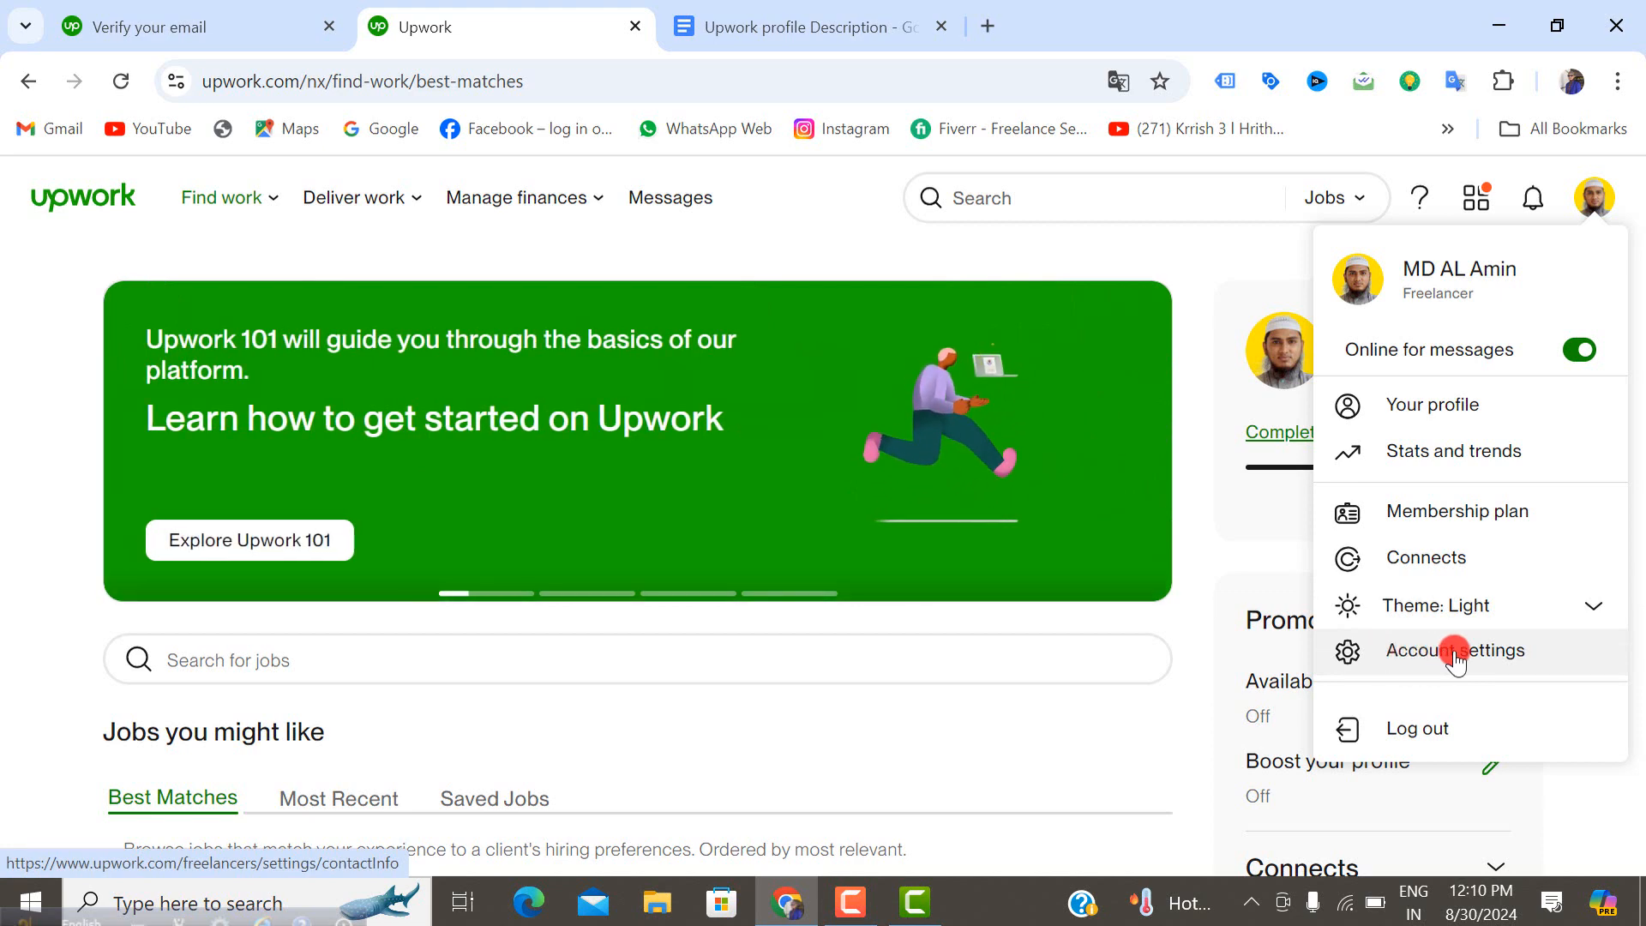
- Go to Account settings > Password & Security and scroll to the Security question option
click(1454, 653)
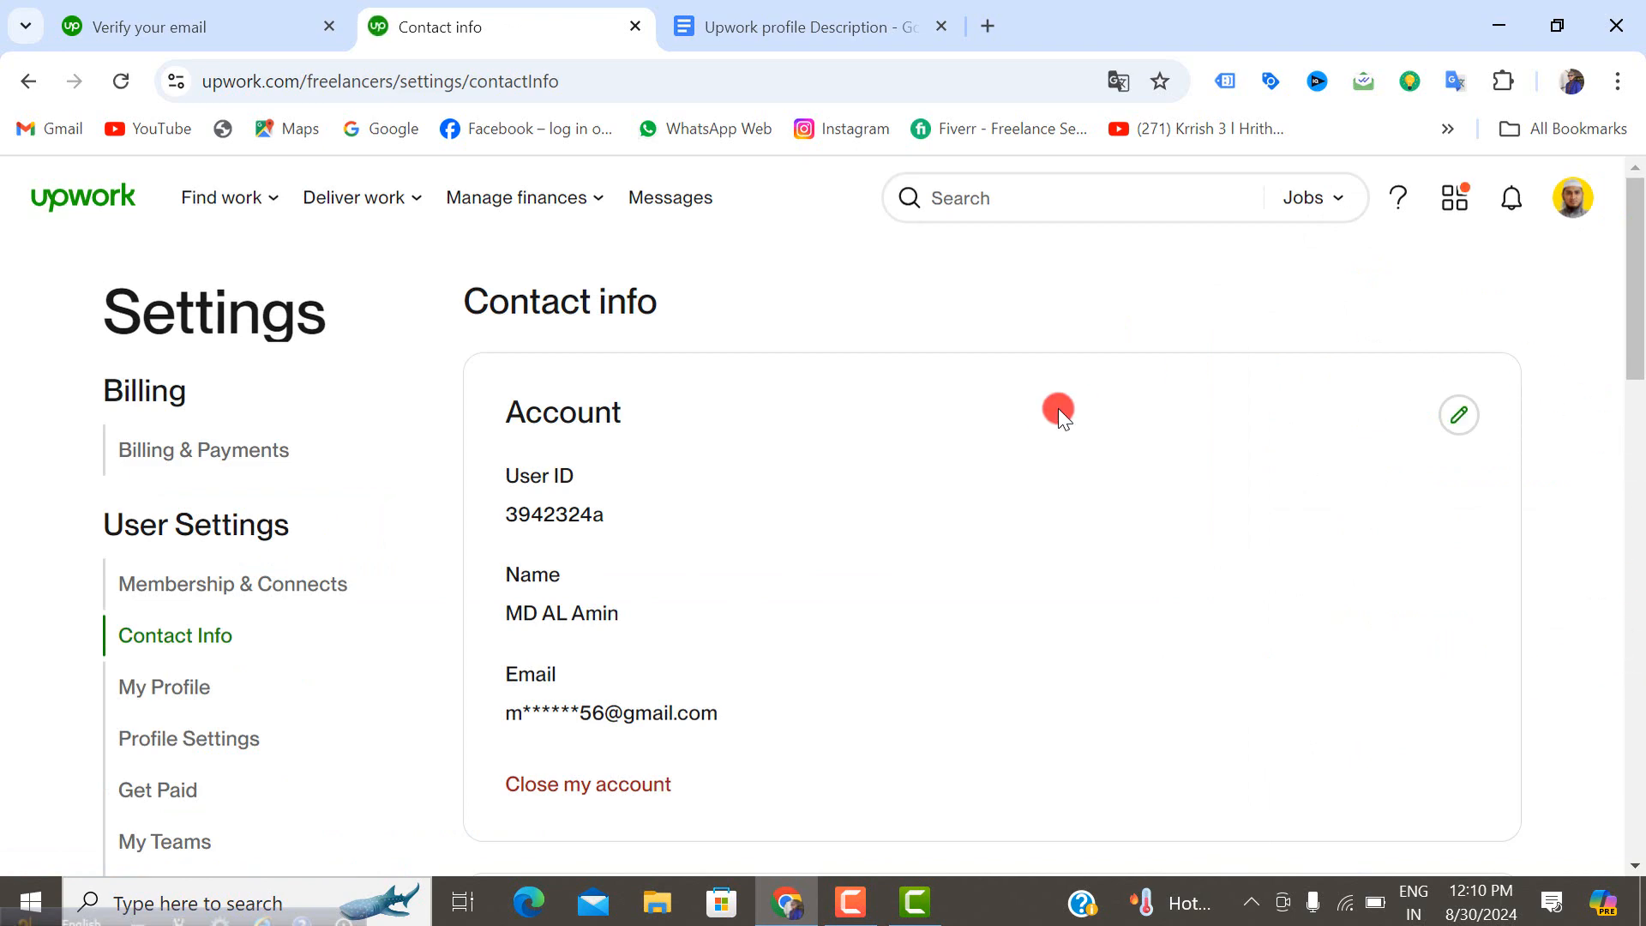
scroll(518, 765, down, 5)
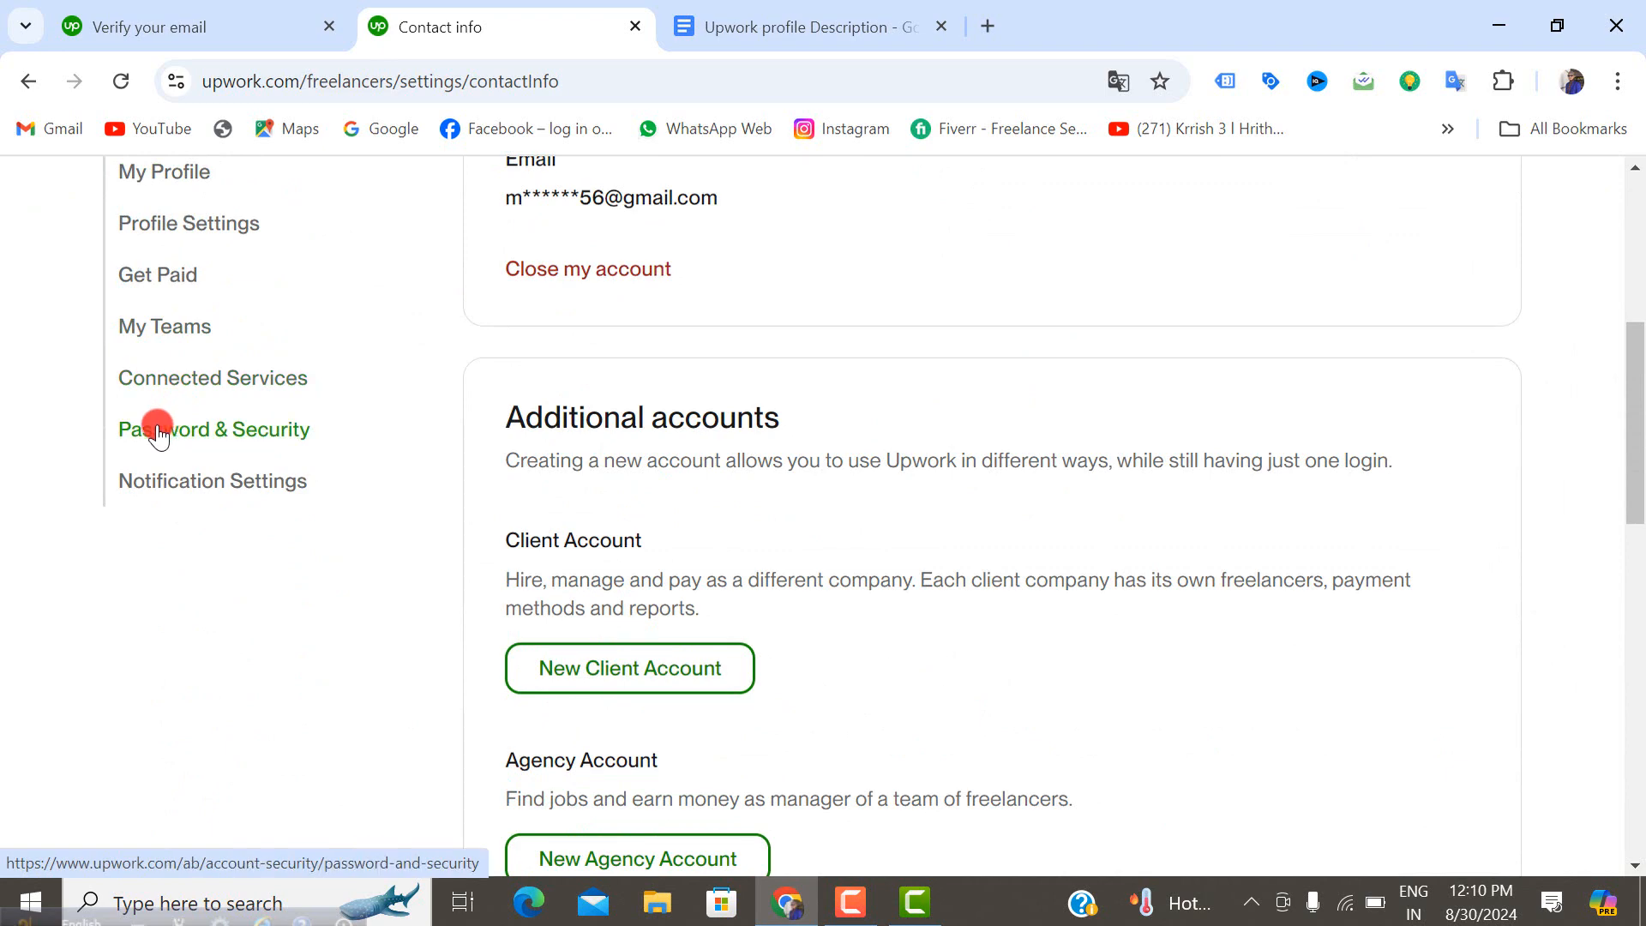
click(231, 420)
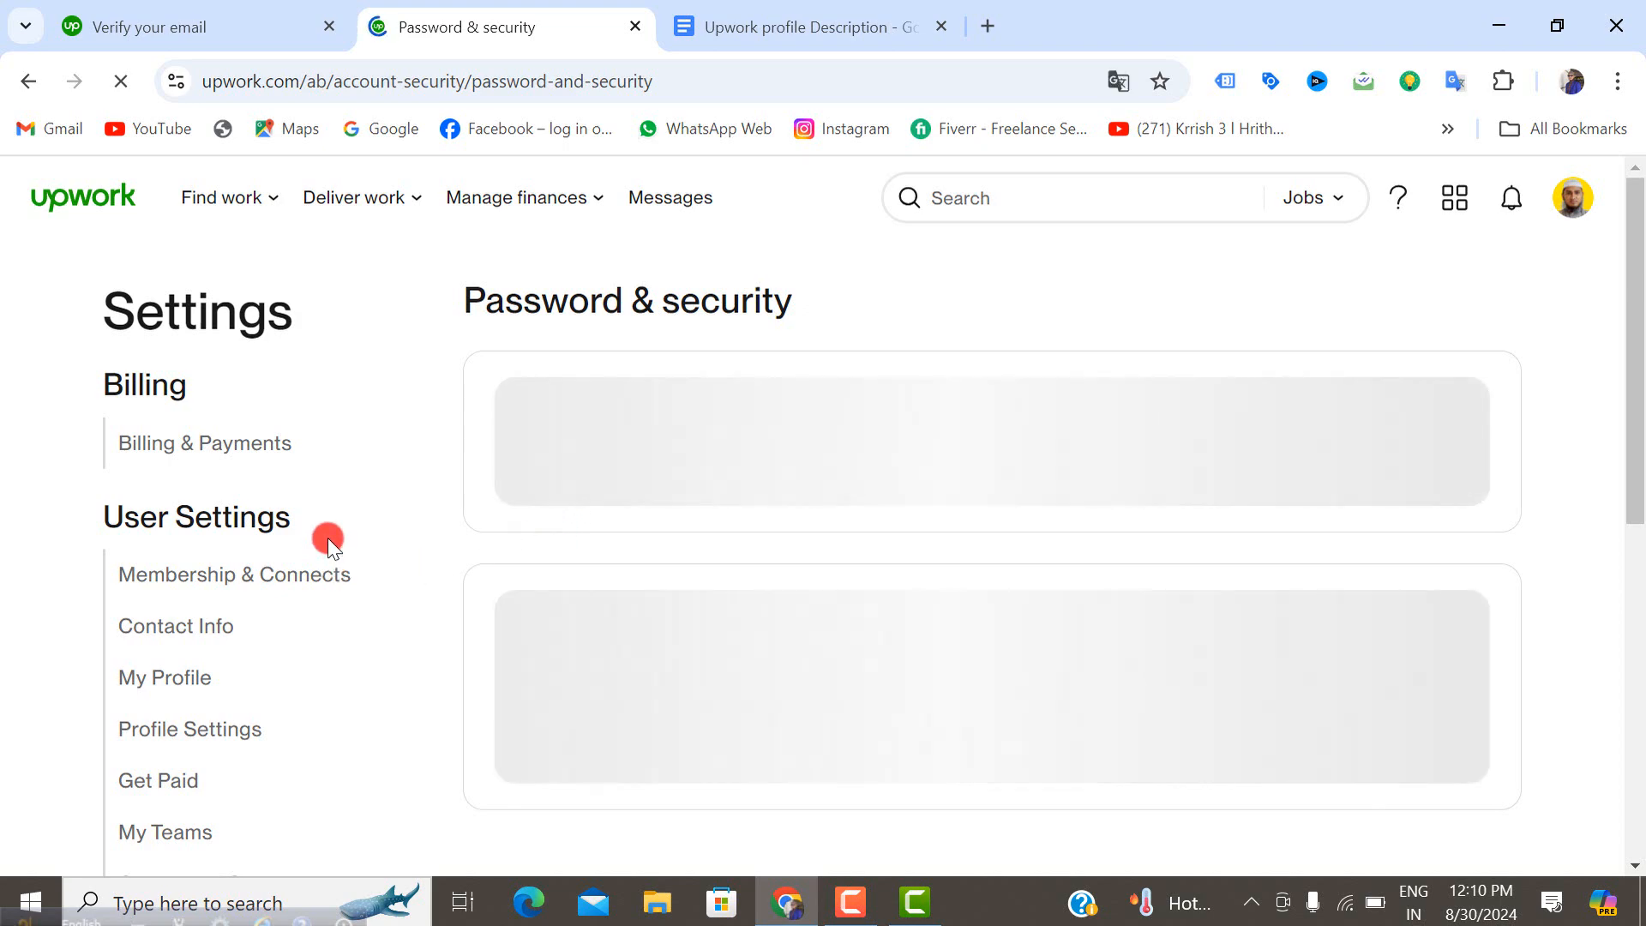
scroll(646, 574, down, 6)
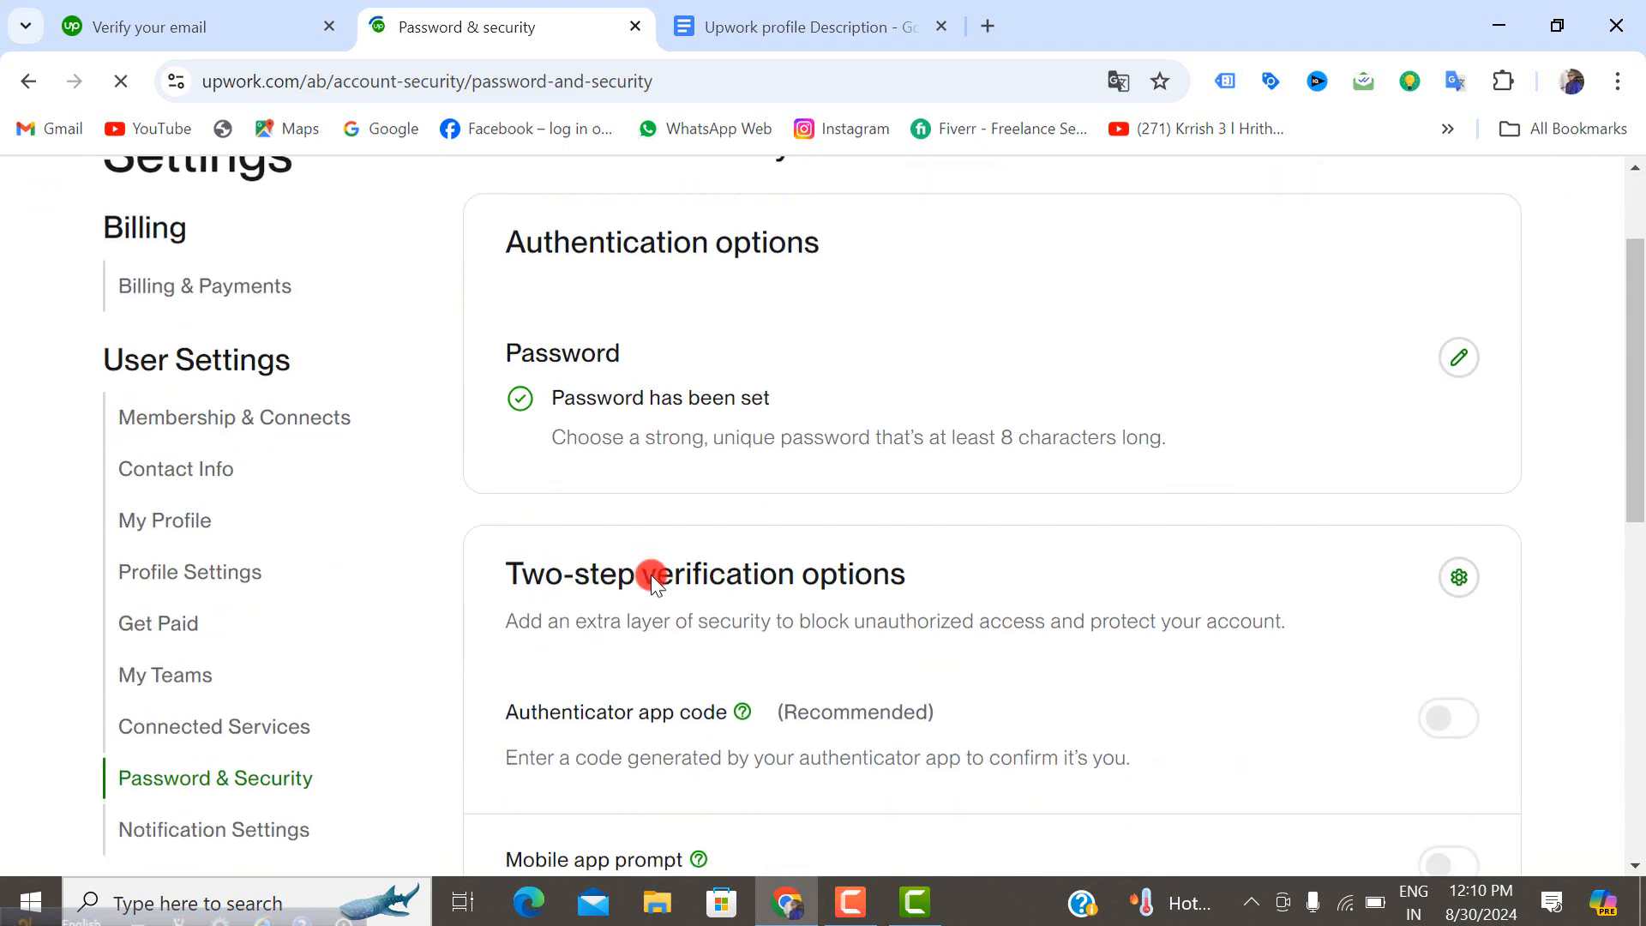
scroll(631, 609, down, 3)
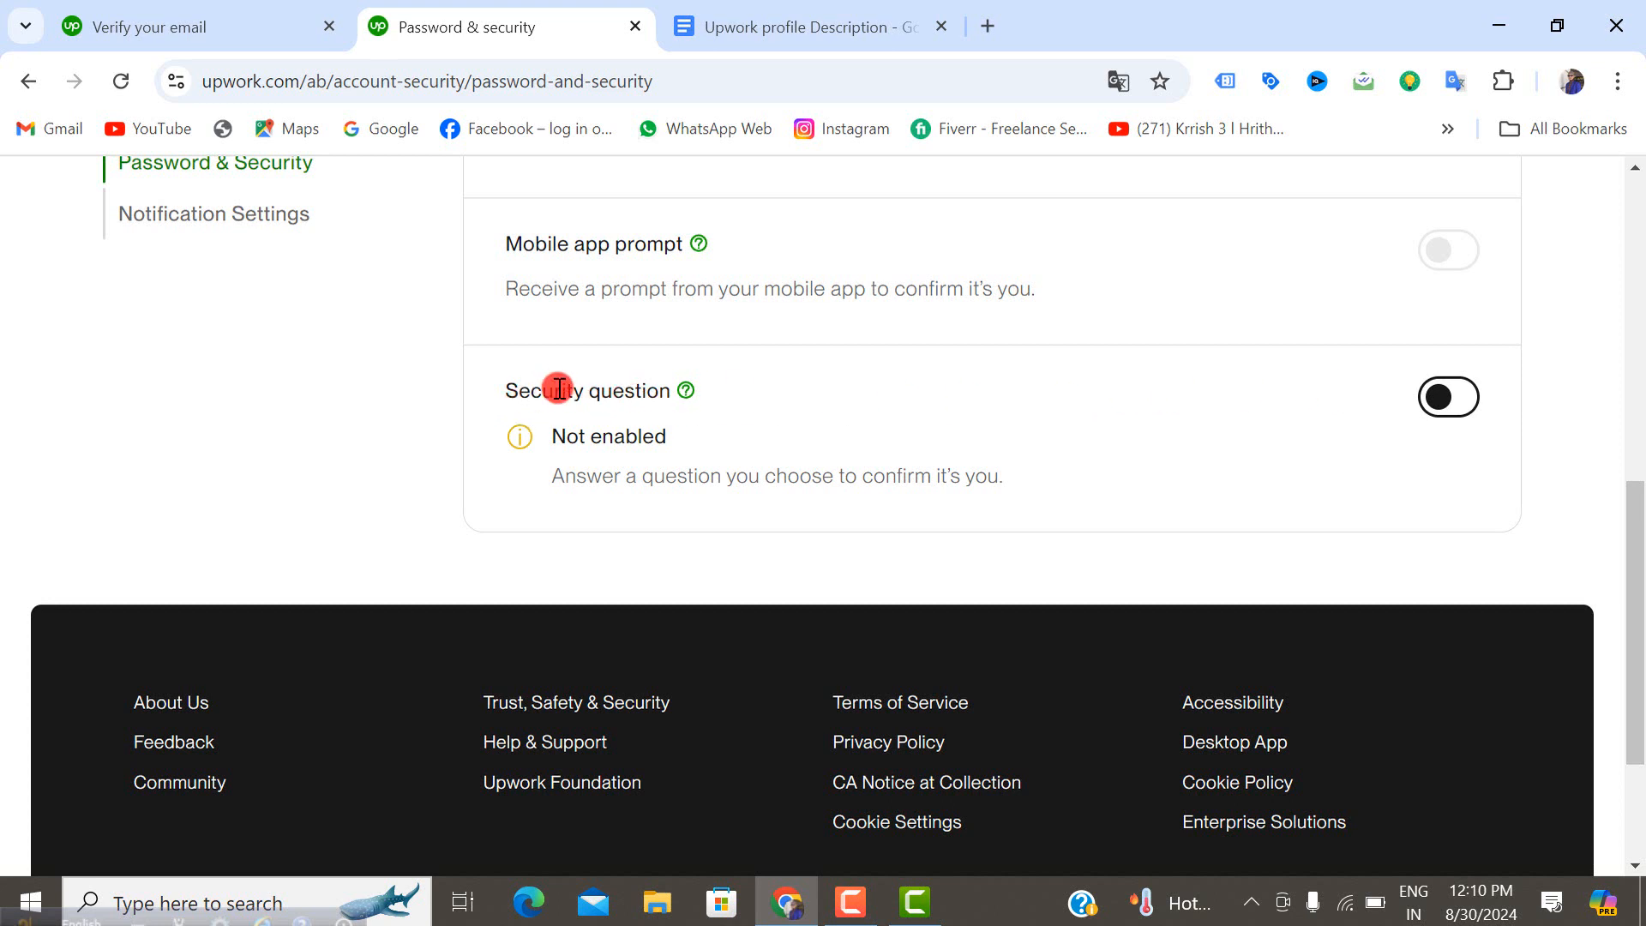
- Start adding a security question and browse the available questions, translating their text
click(1460, 403)
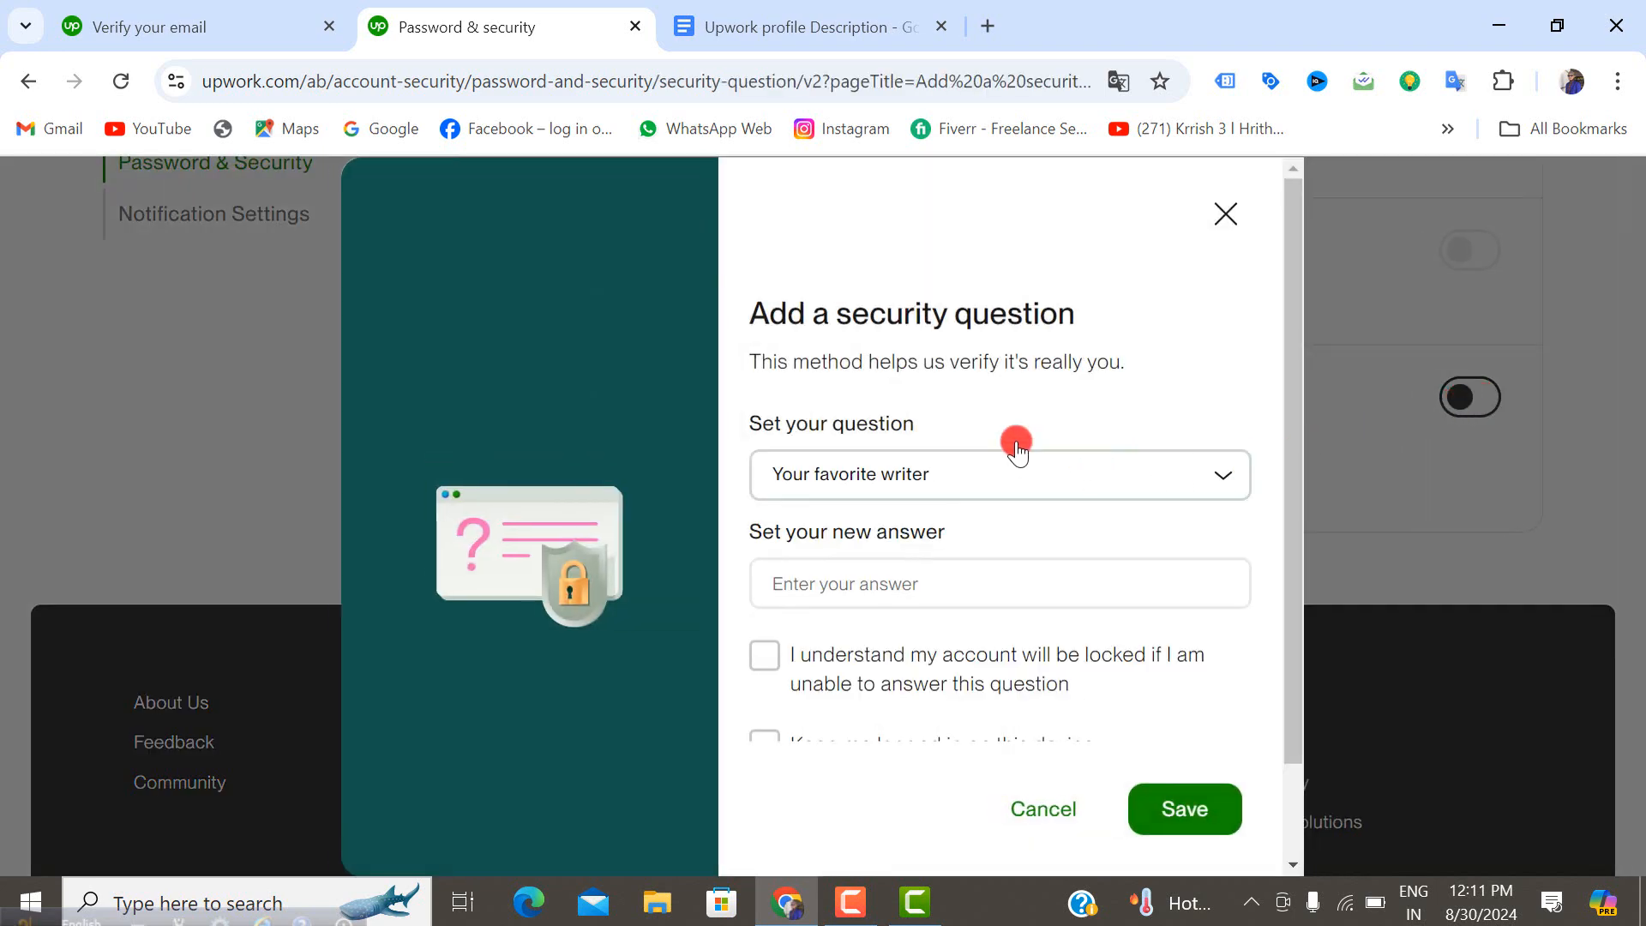
drag(955, 474, 761, 480)
click(863, 486)
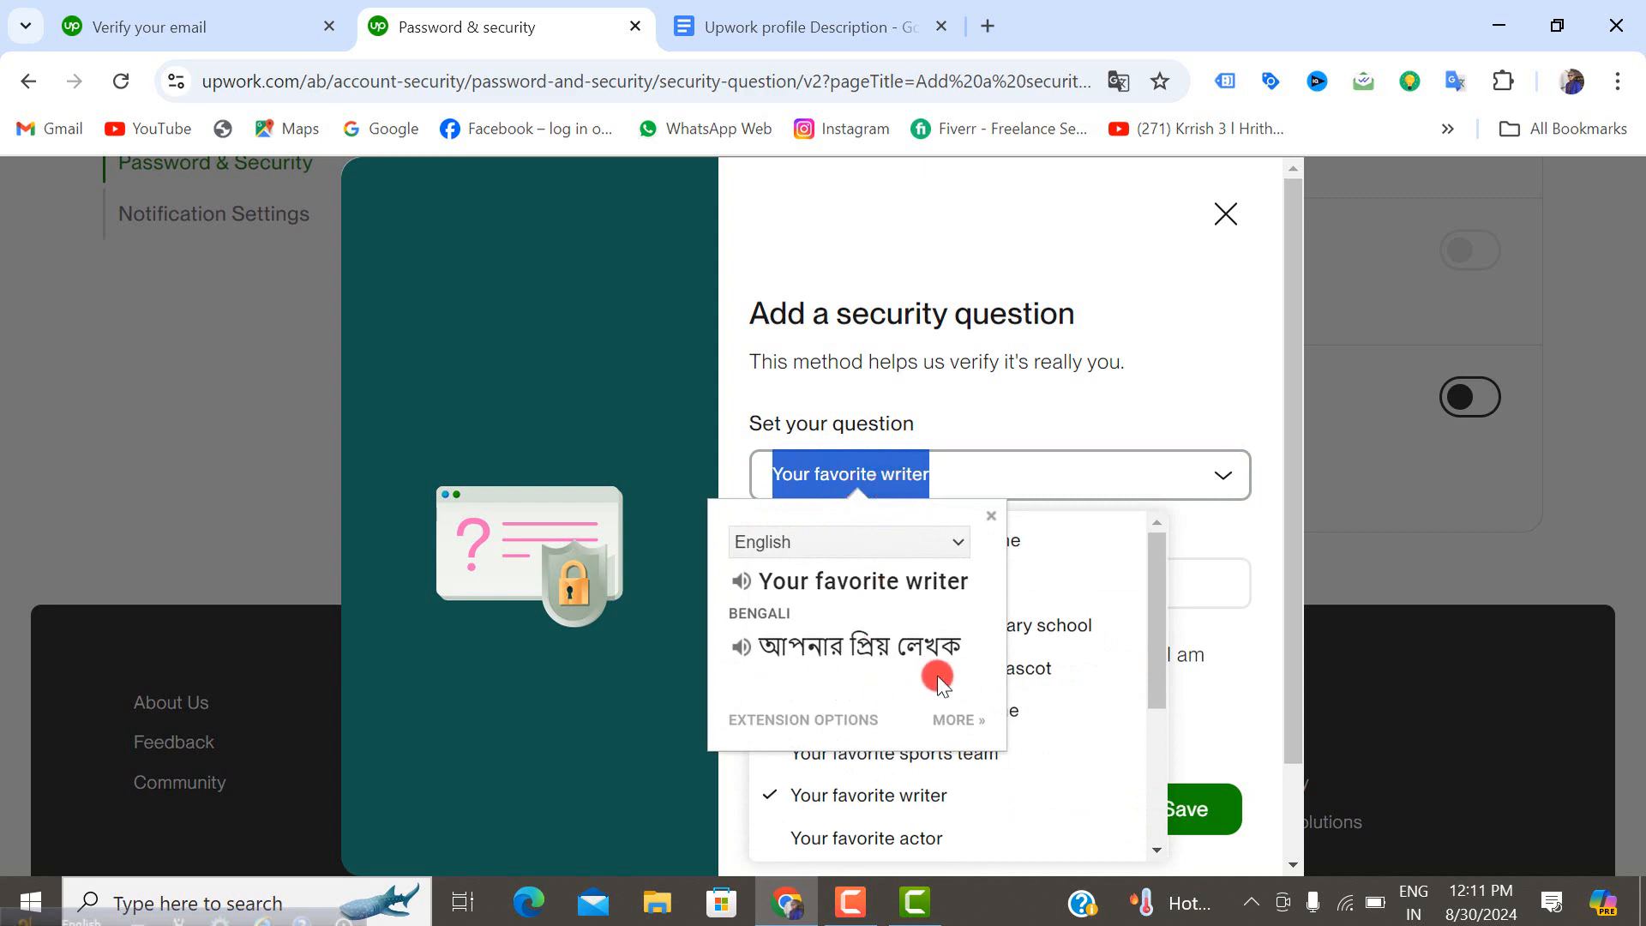
click(1059, 477)
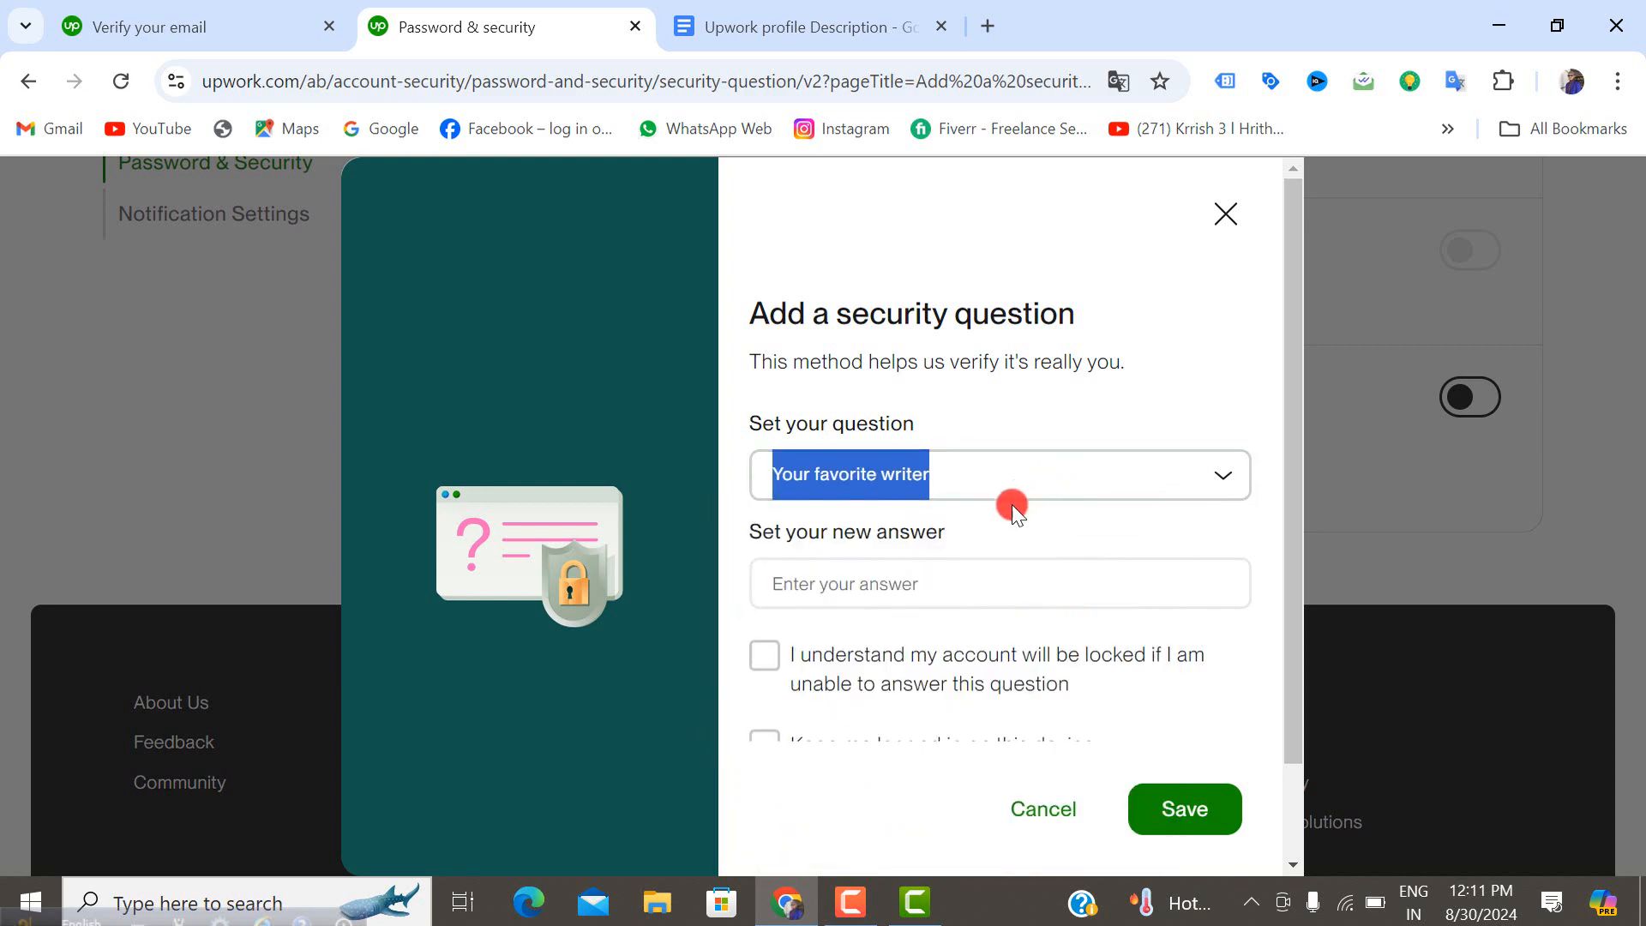
click(1112, 465)
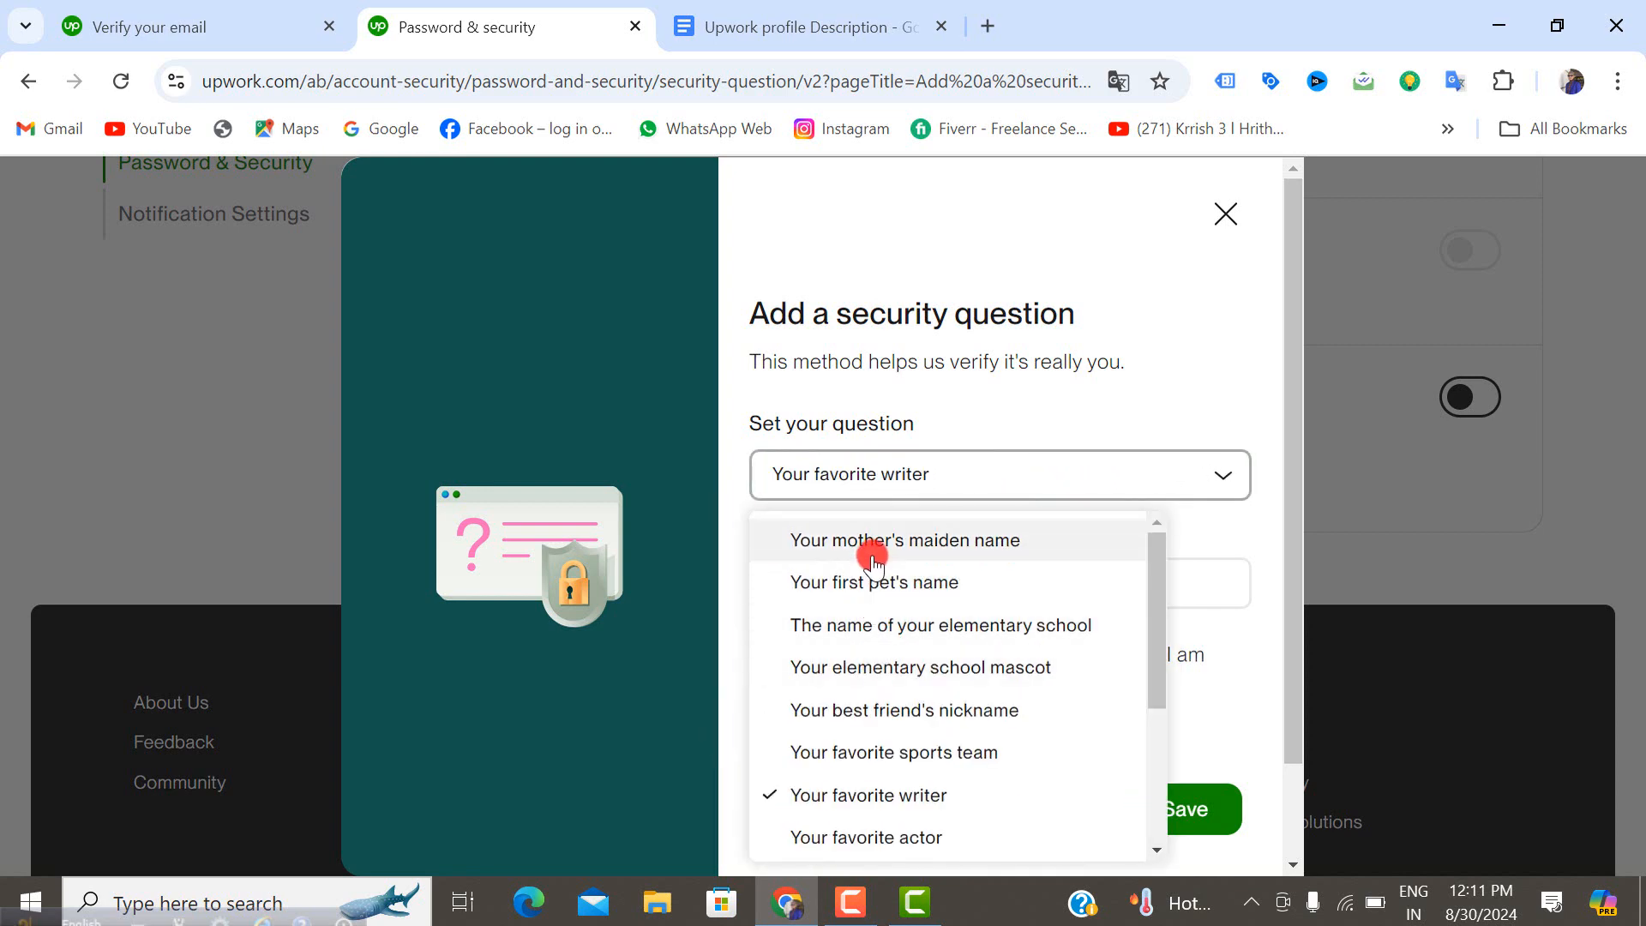
click(1019, 549)
drag(1003, 492, 767, 483)
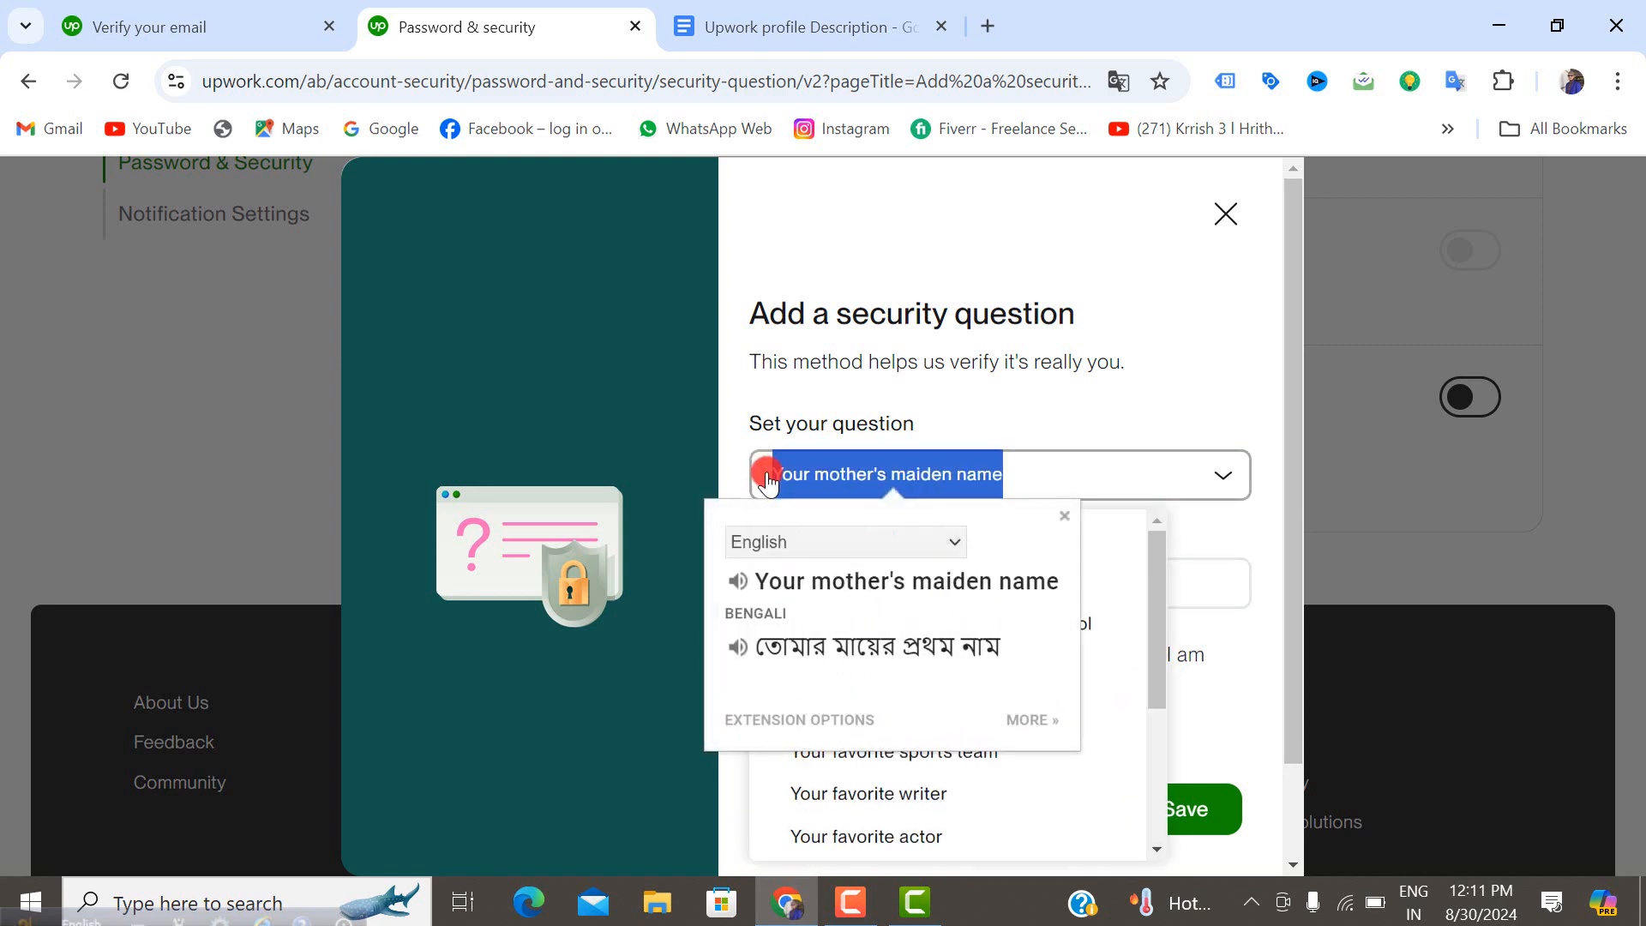
click(1157, 471)
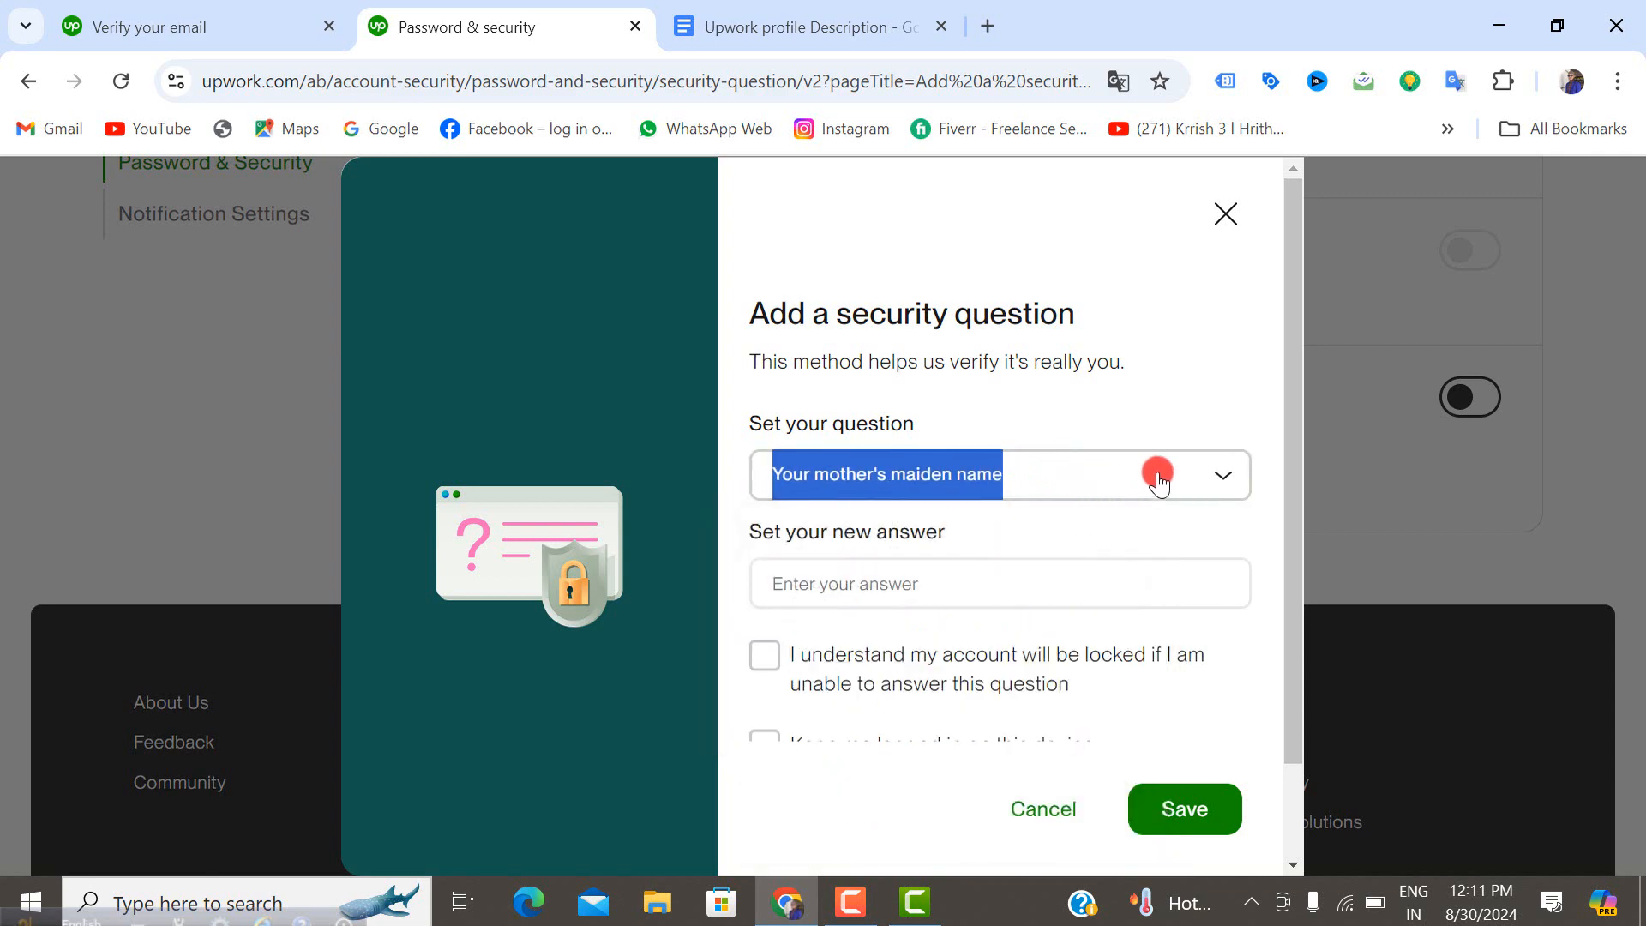
- Select 'Your best friend's nickname' as the security question
click(813, 592)
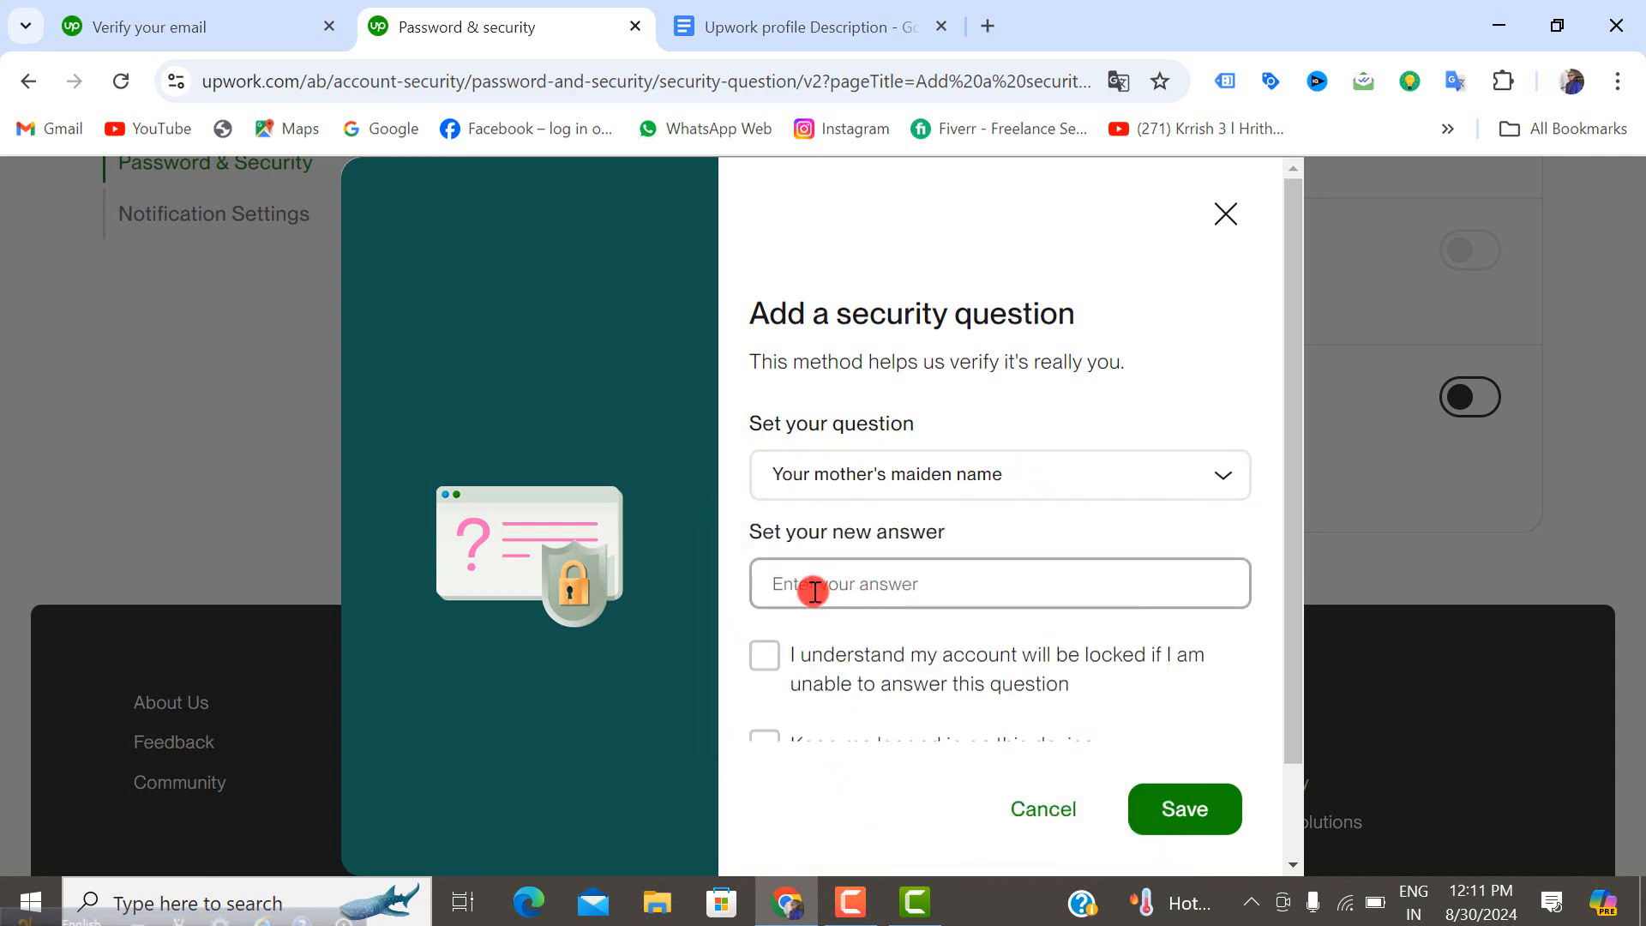
click(1225, 469)
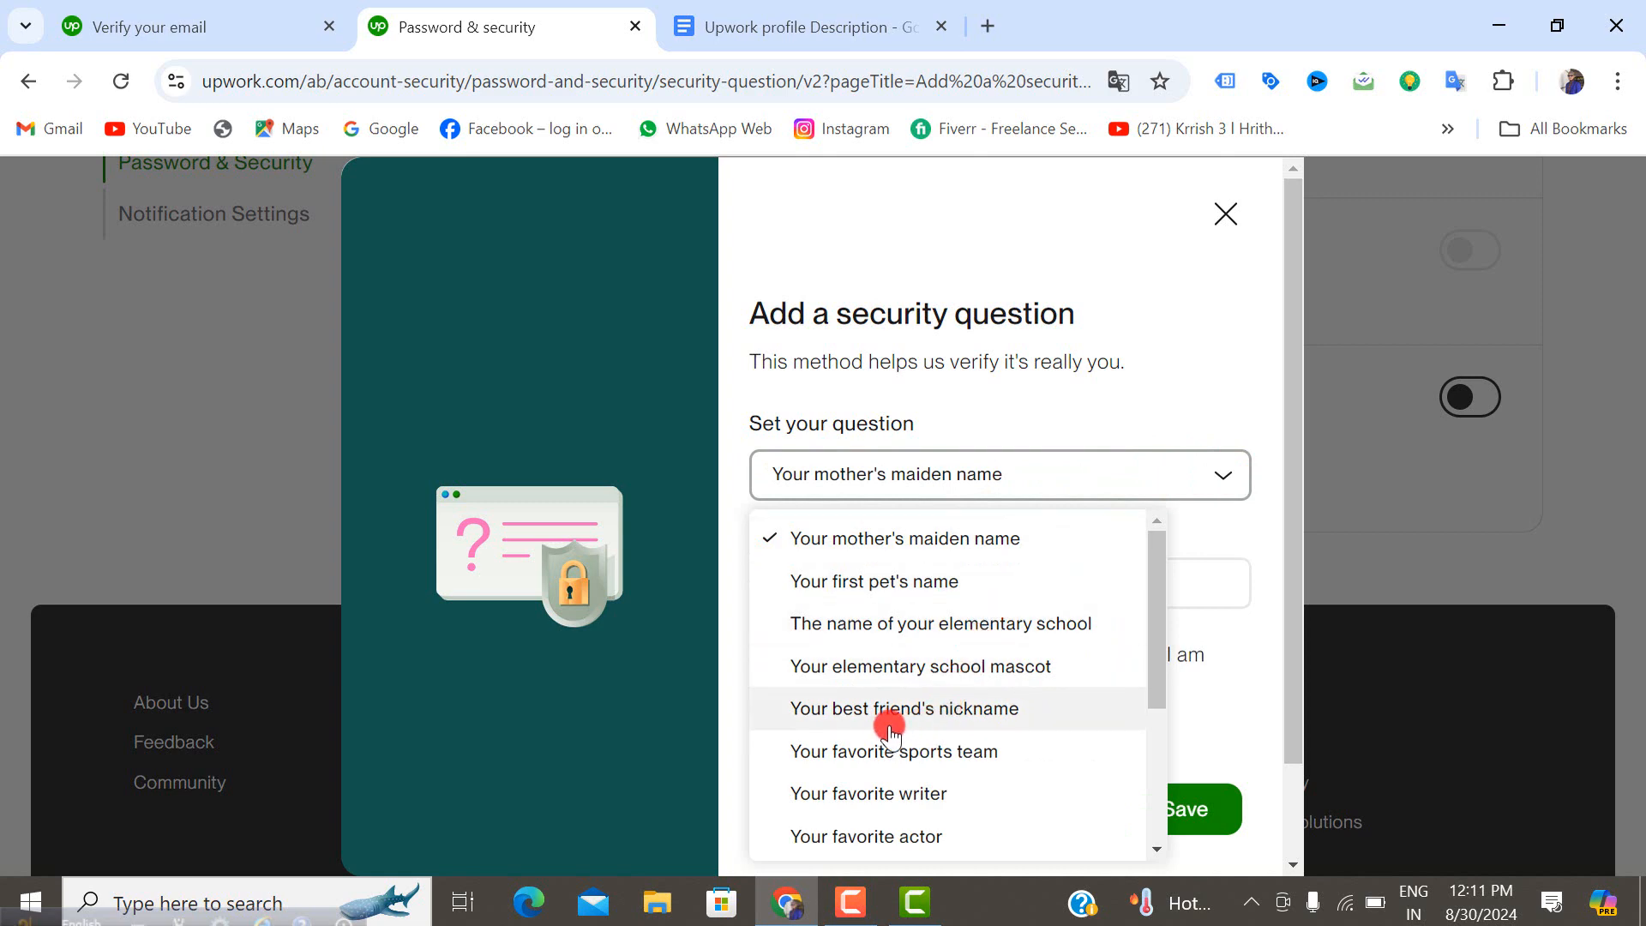
click(933, 711)
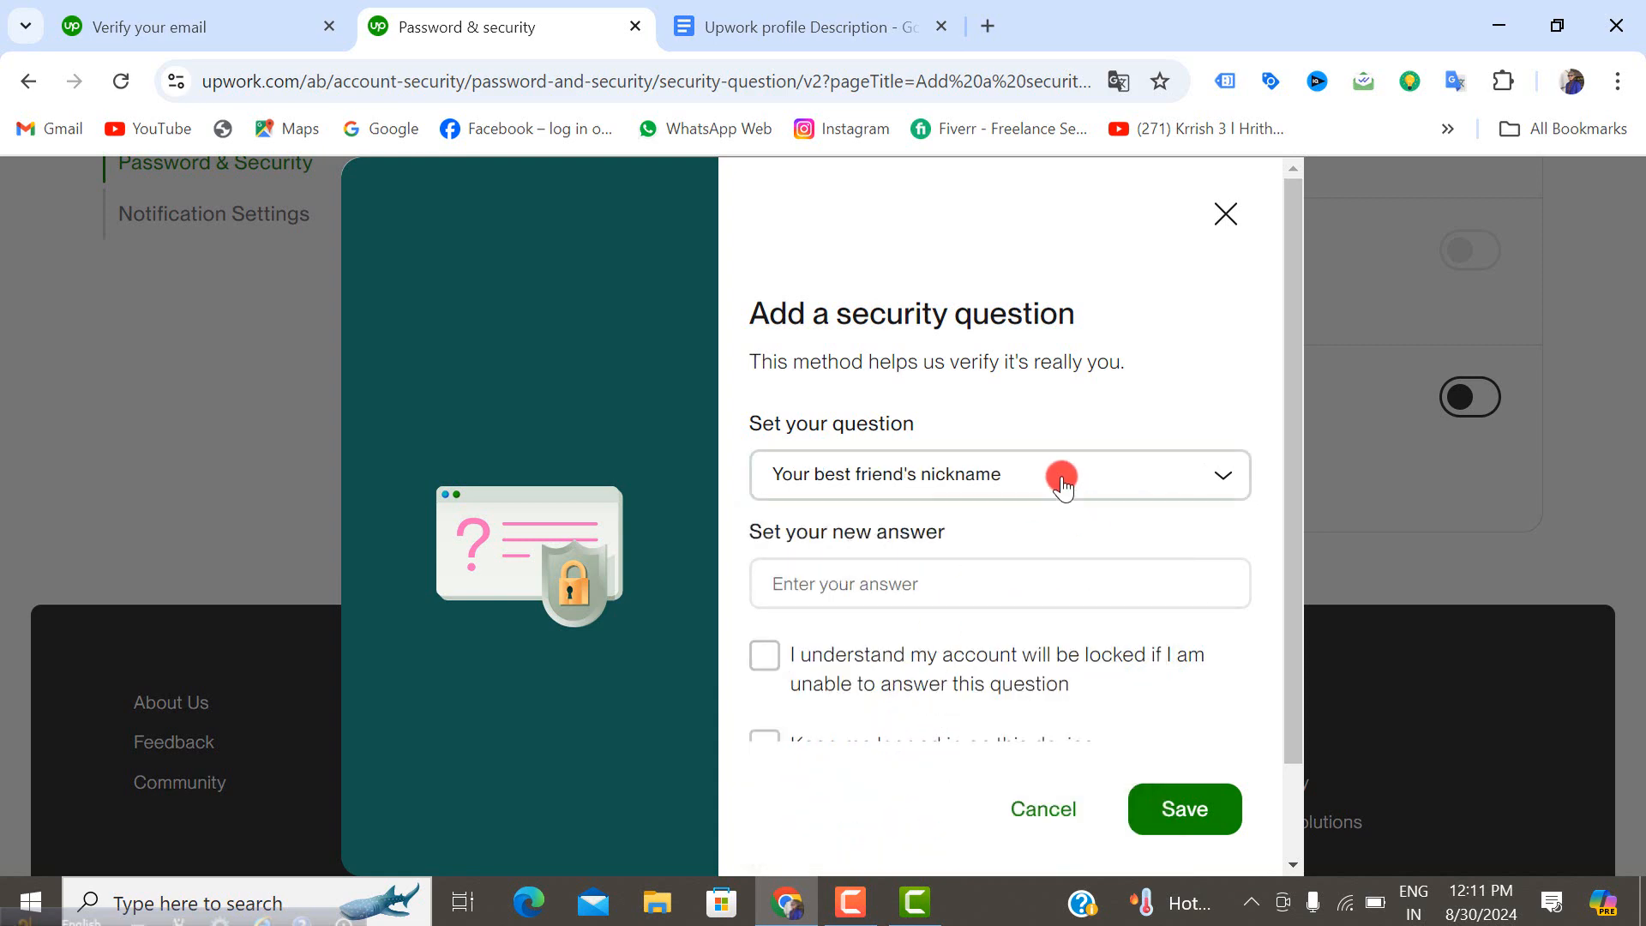
drag(1063, 485, 753, 470)
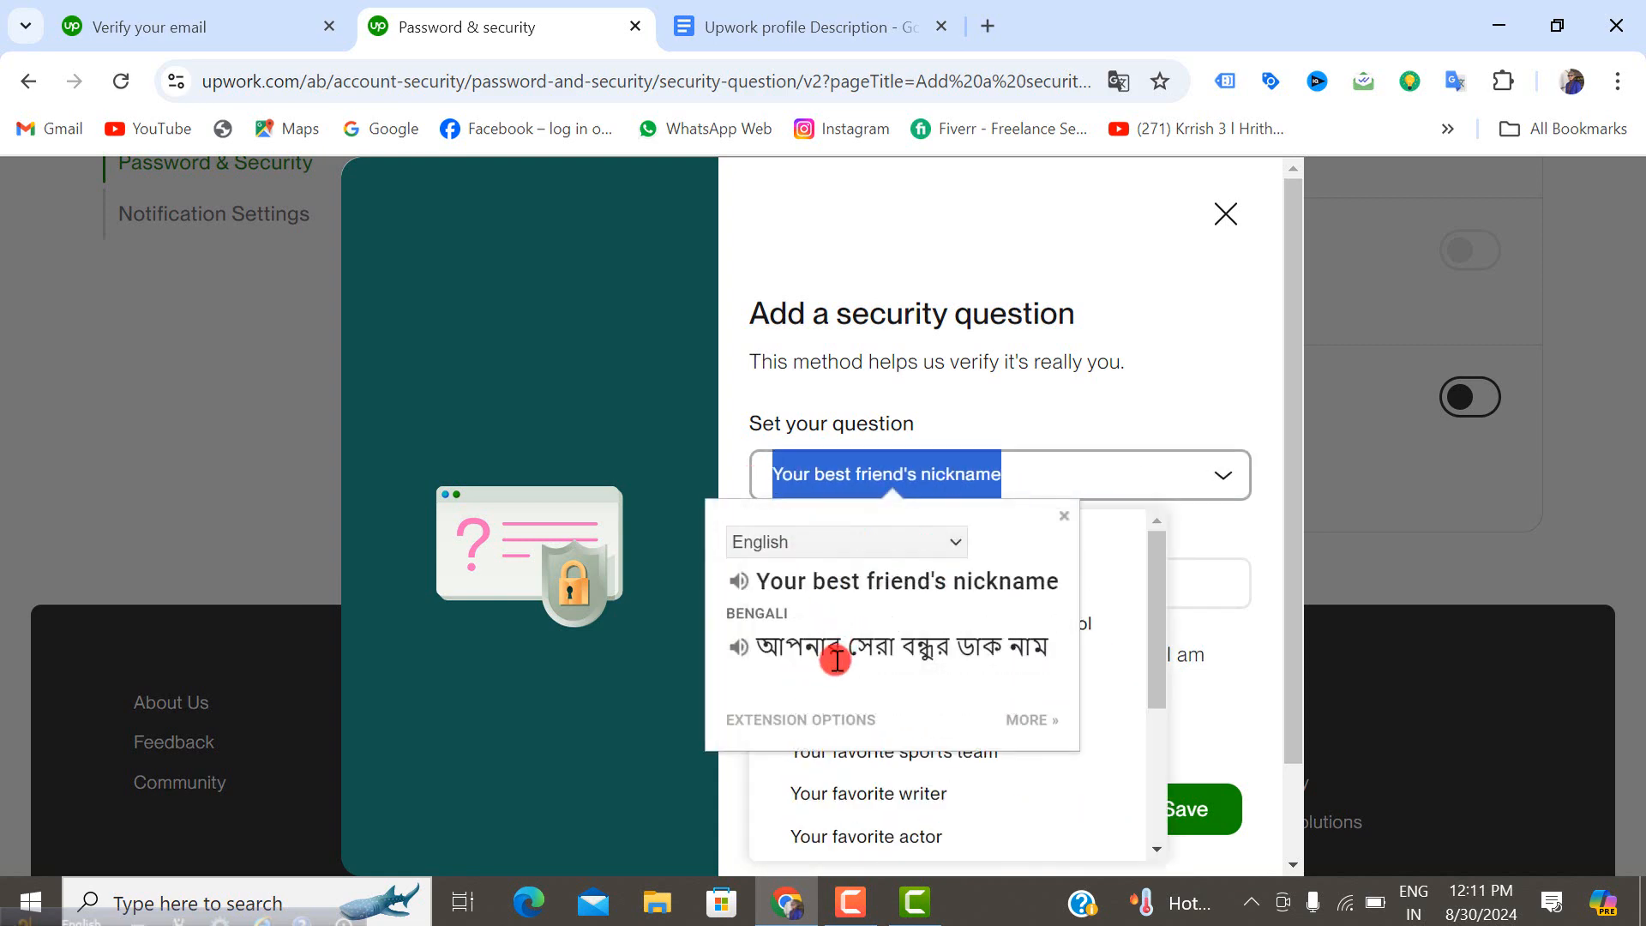
click(1106, 482)
- Enter the security answer, tick both confirmation boxes and save
click(789, 586)
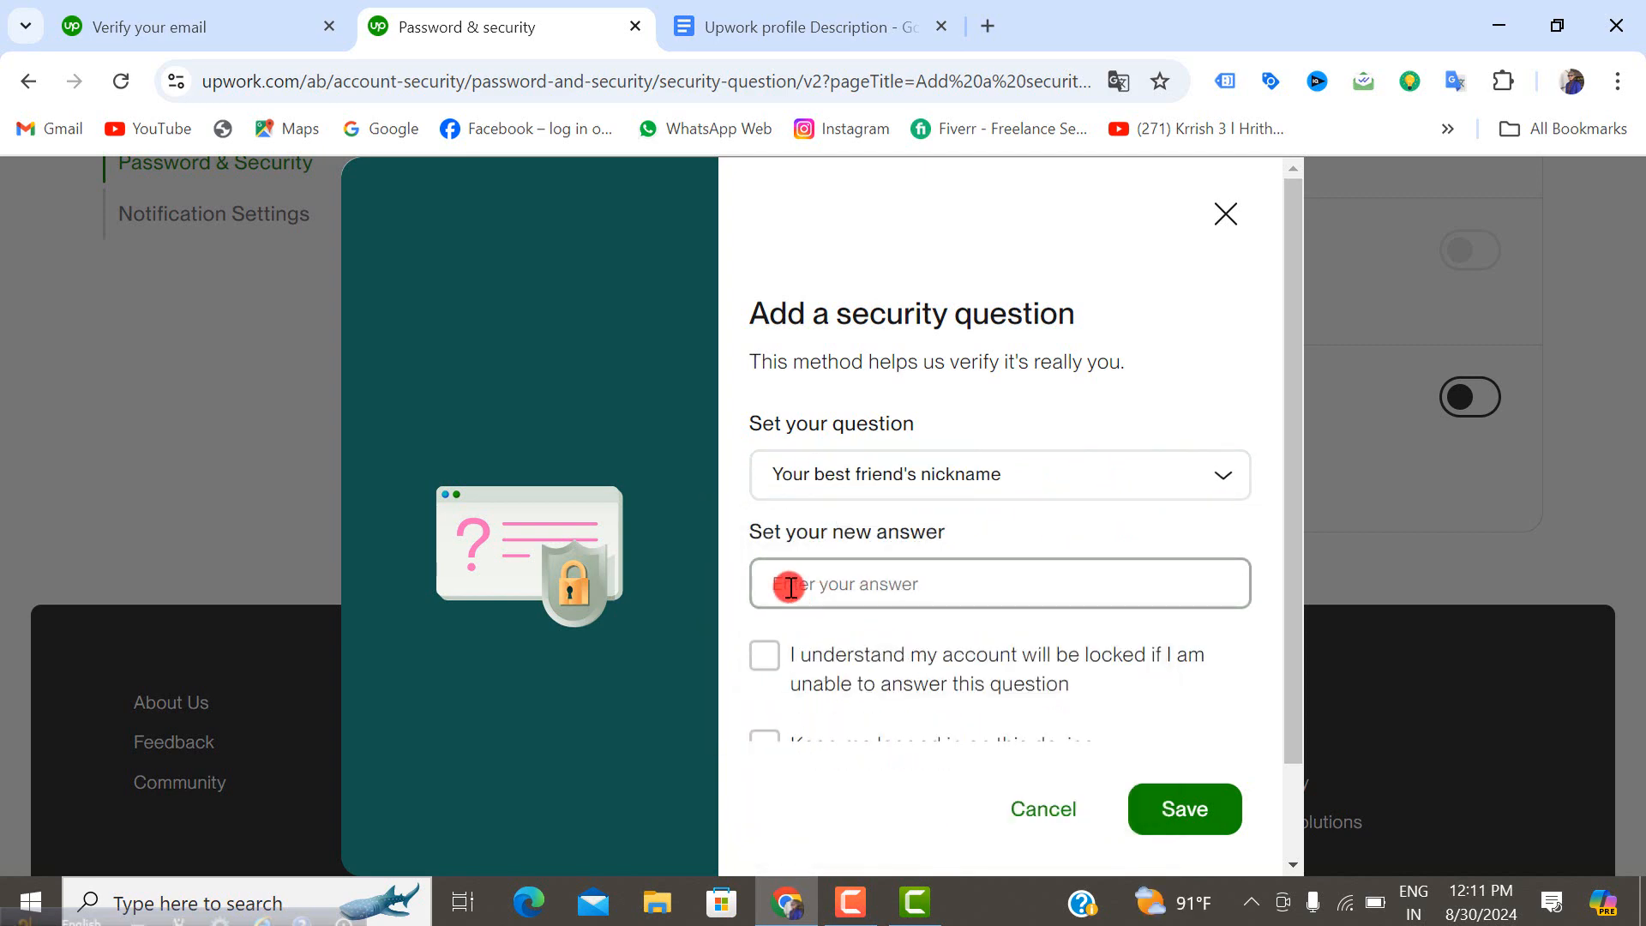
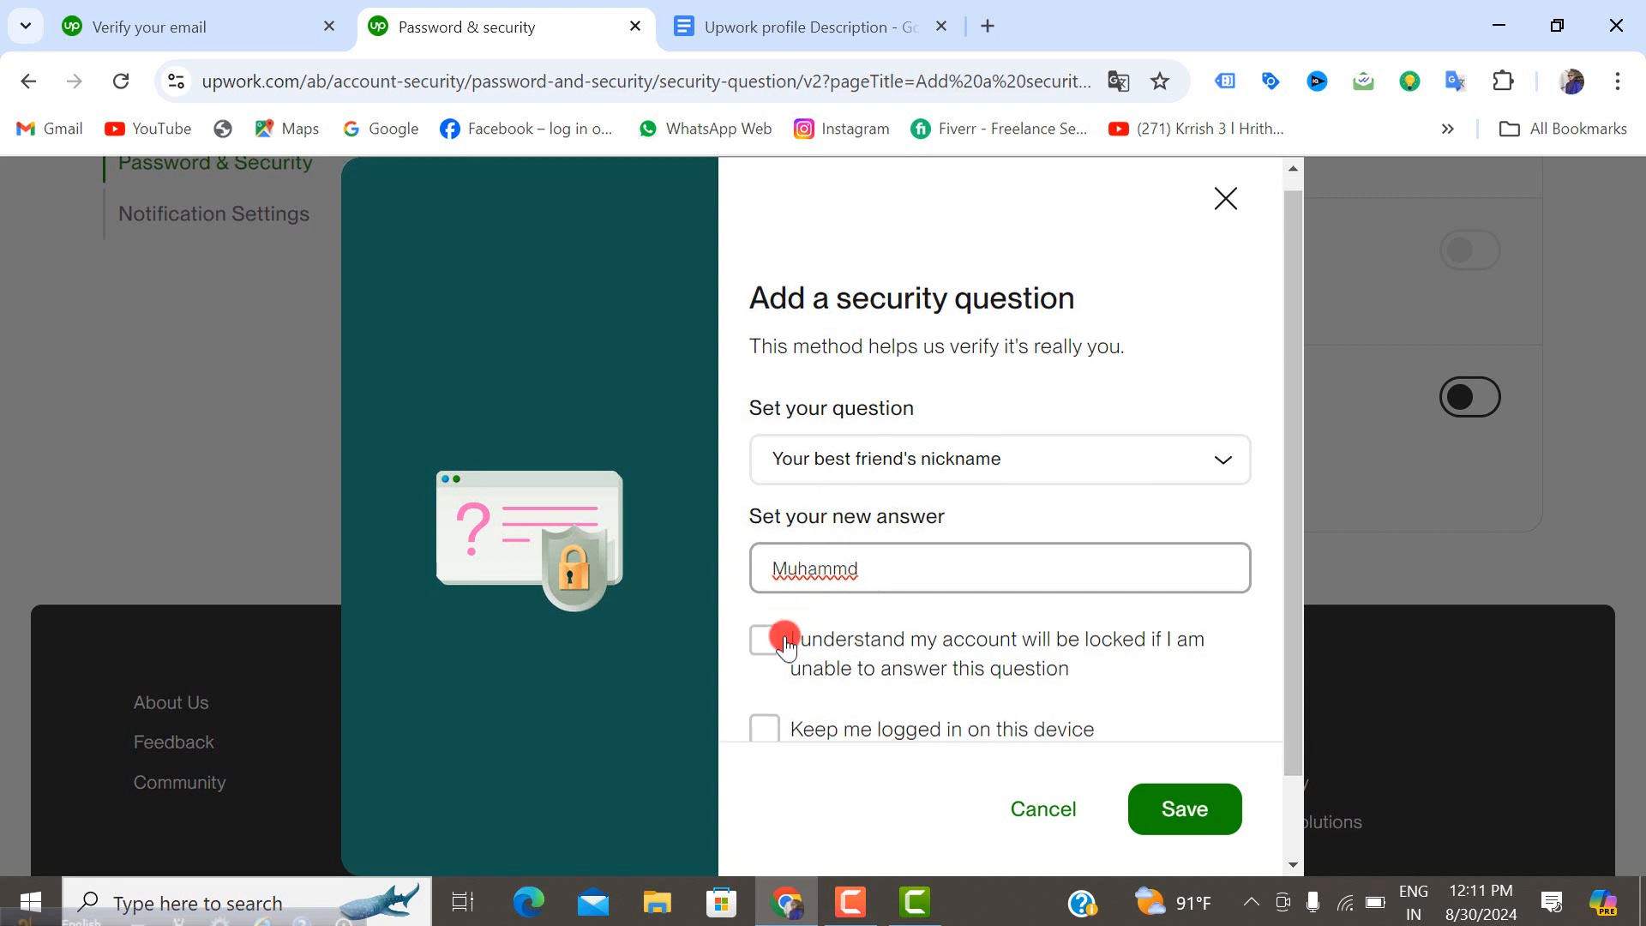
scroll(782, 632, down, 2)
click(762, 545)
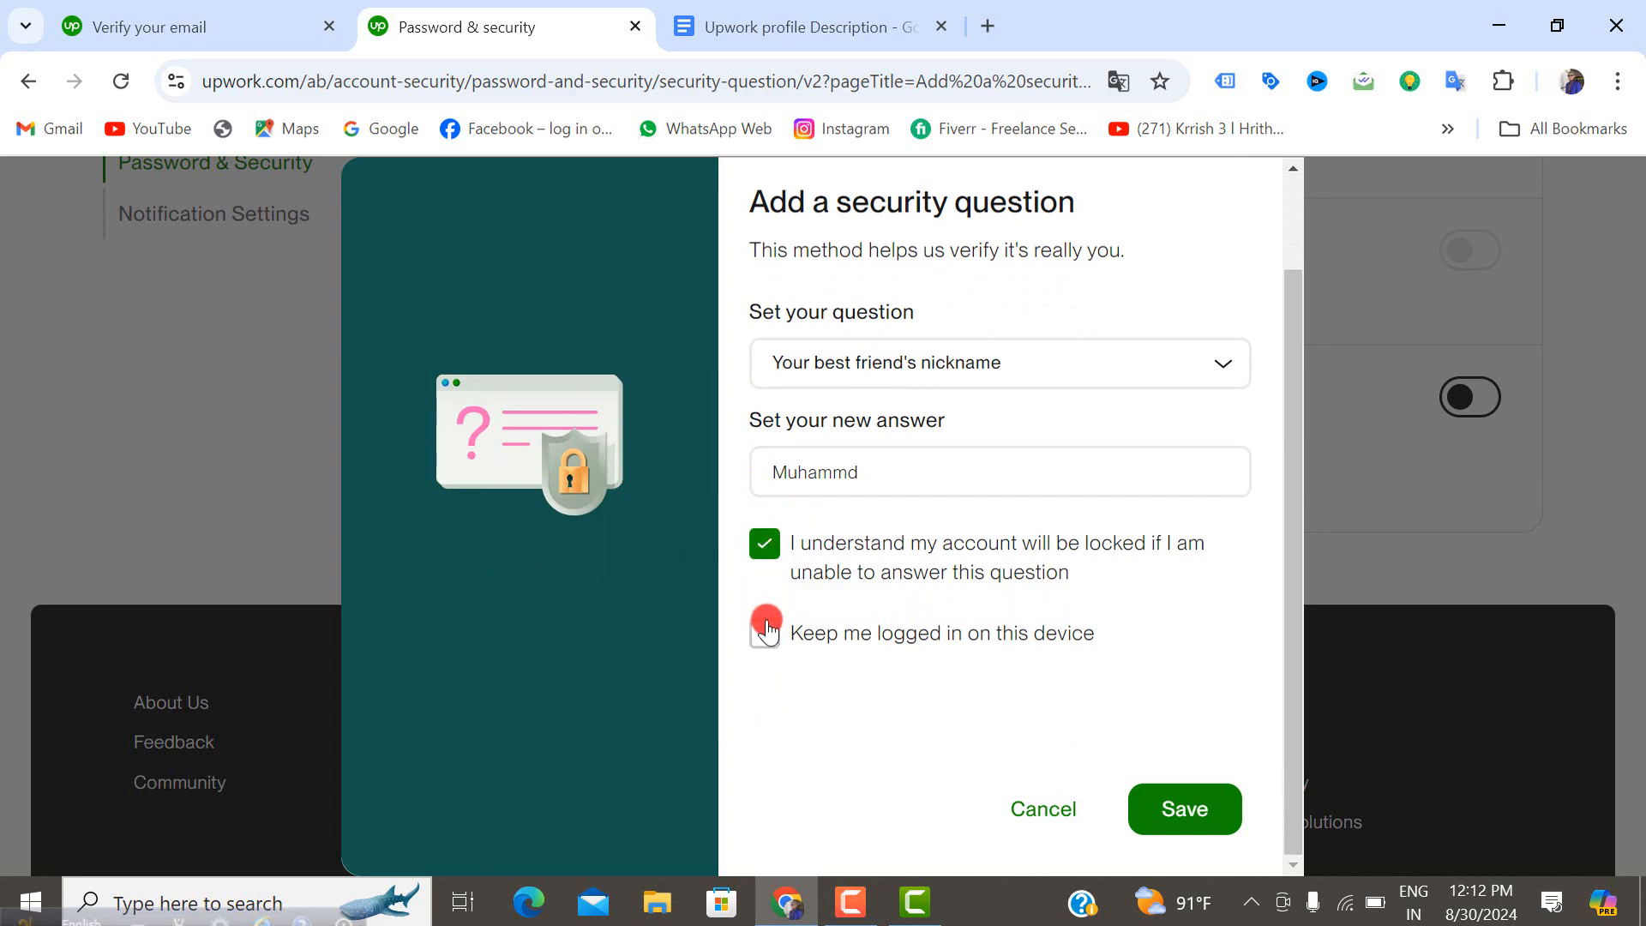
click(764, 634)
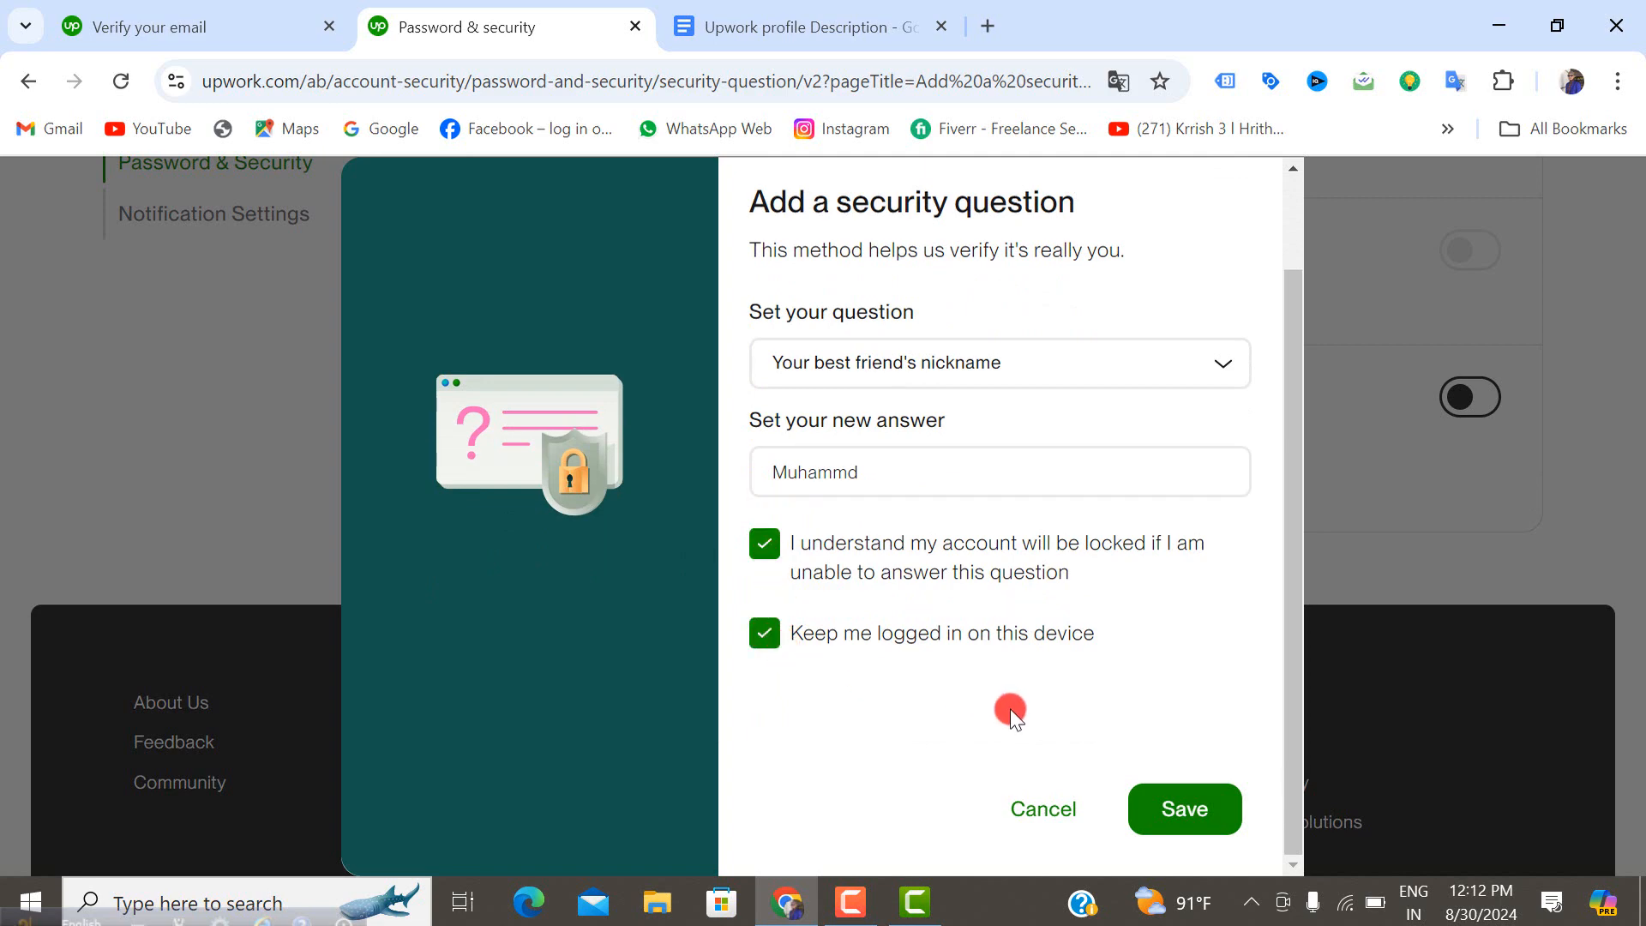
click(1183, 801)
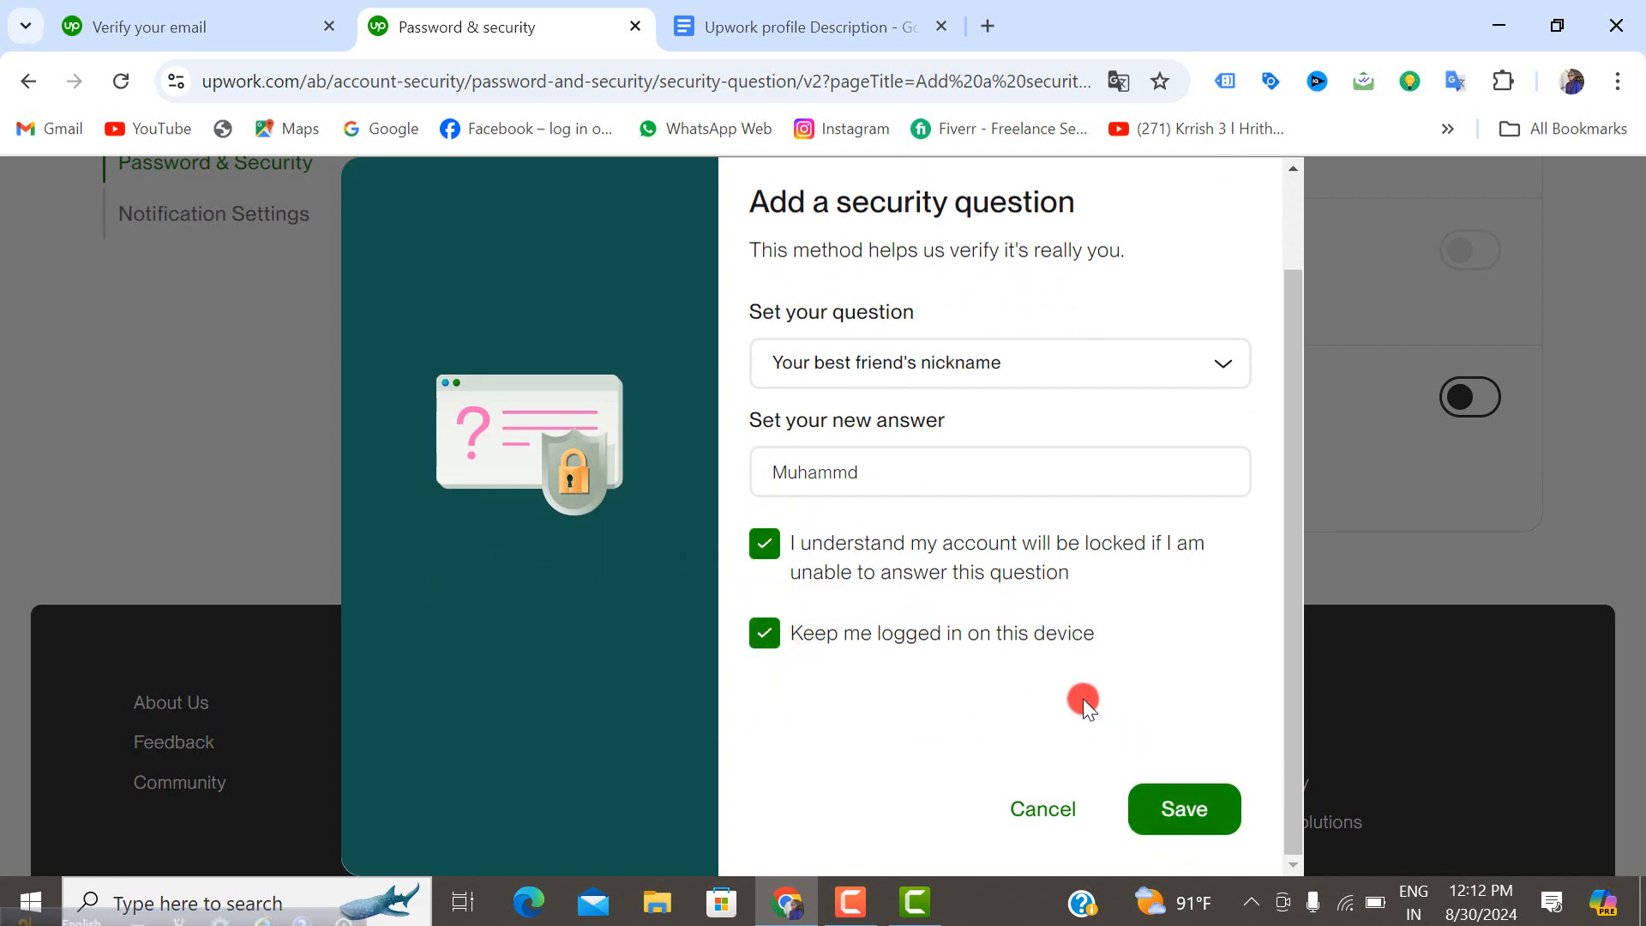
- Confirm with the account password so the security question shows as Enabled
click(1214, 821)
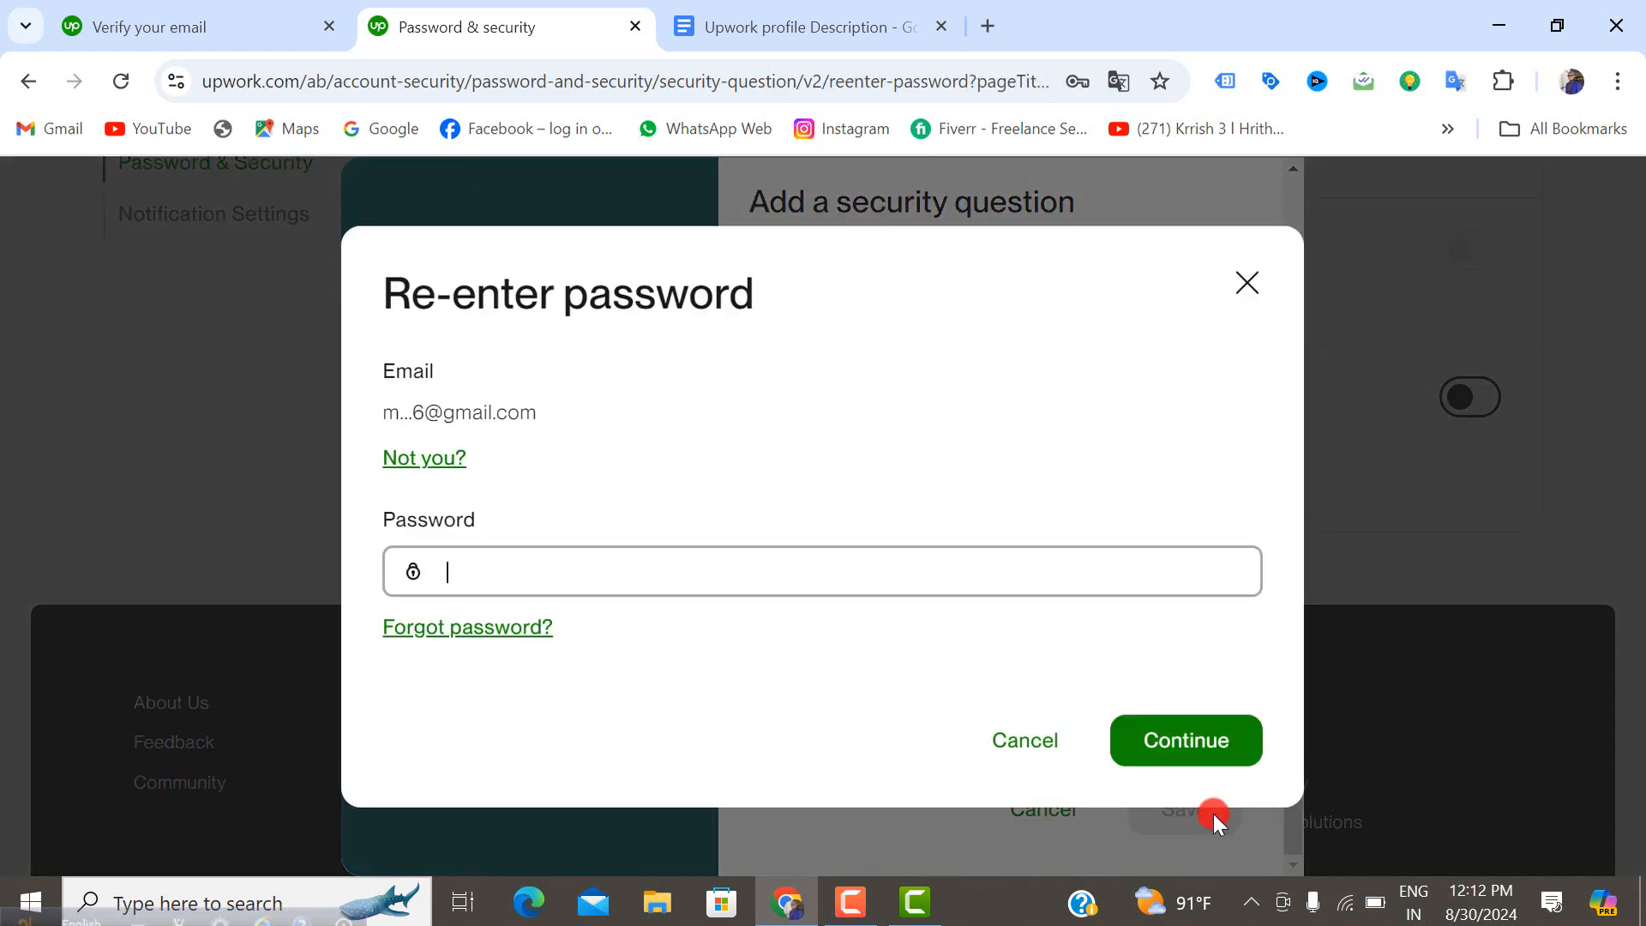
click(498, 570)
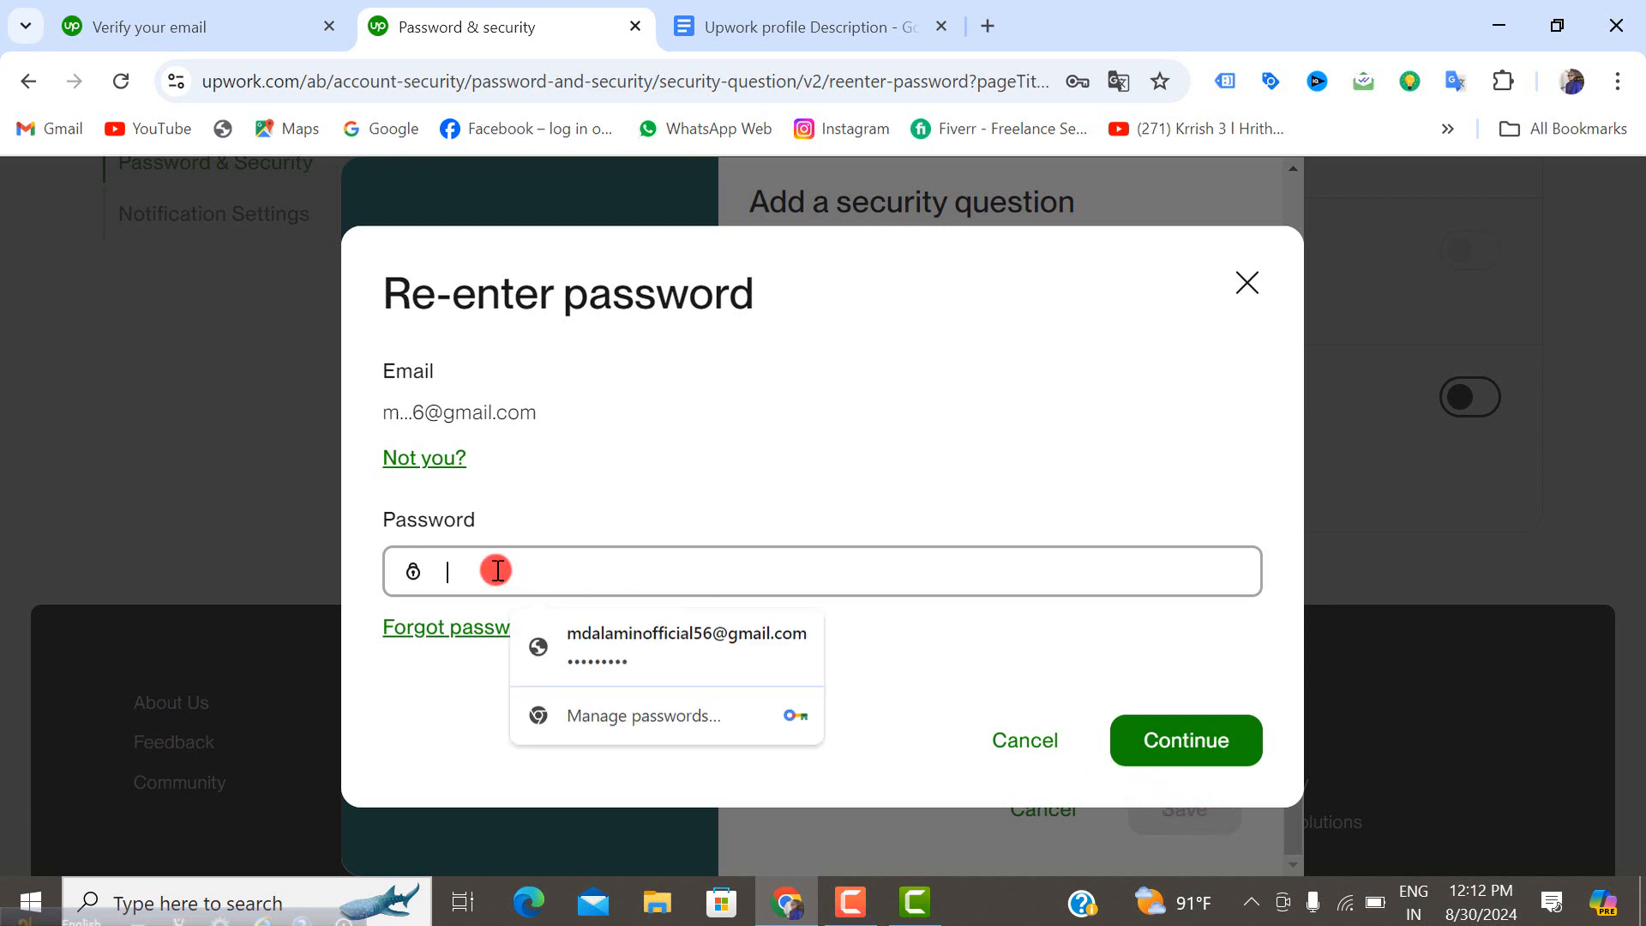
text(•••••)
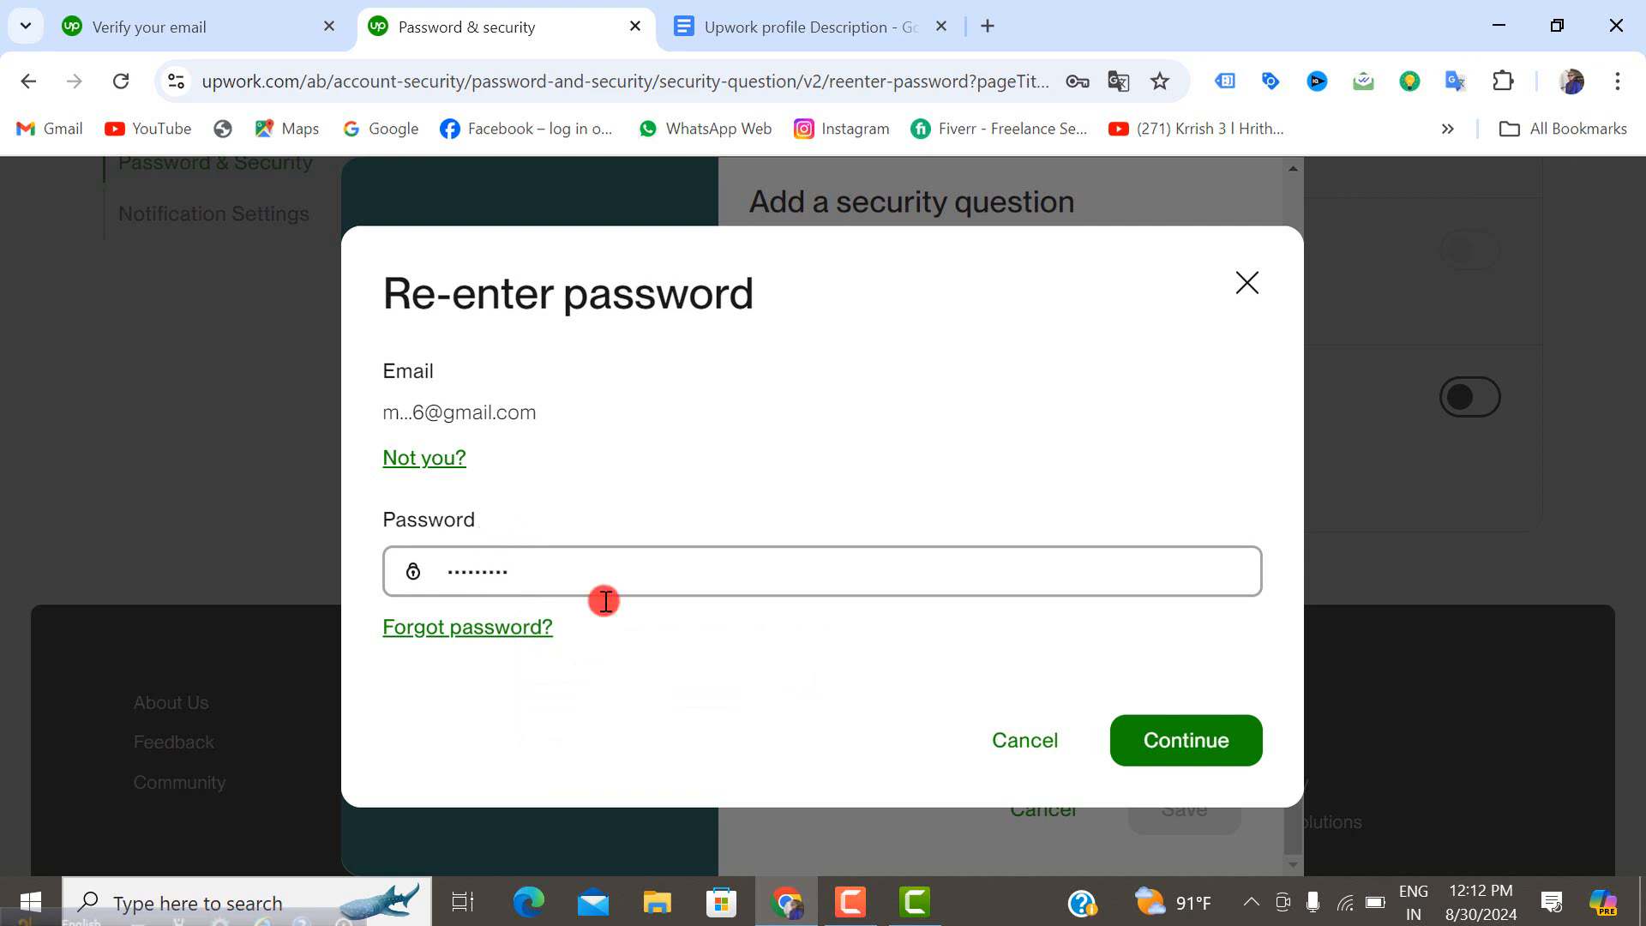
click(1185, 737)
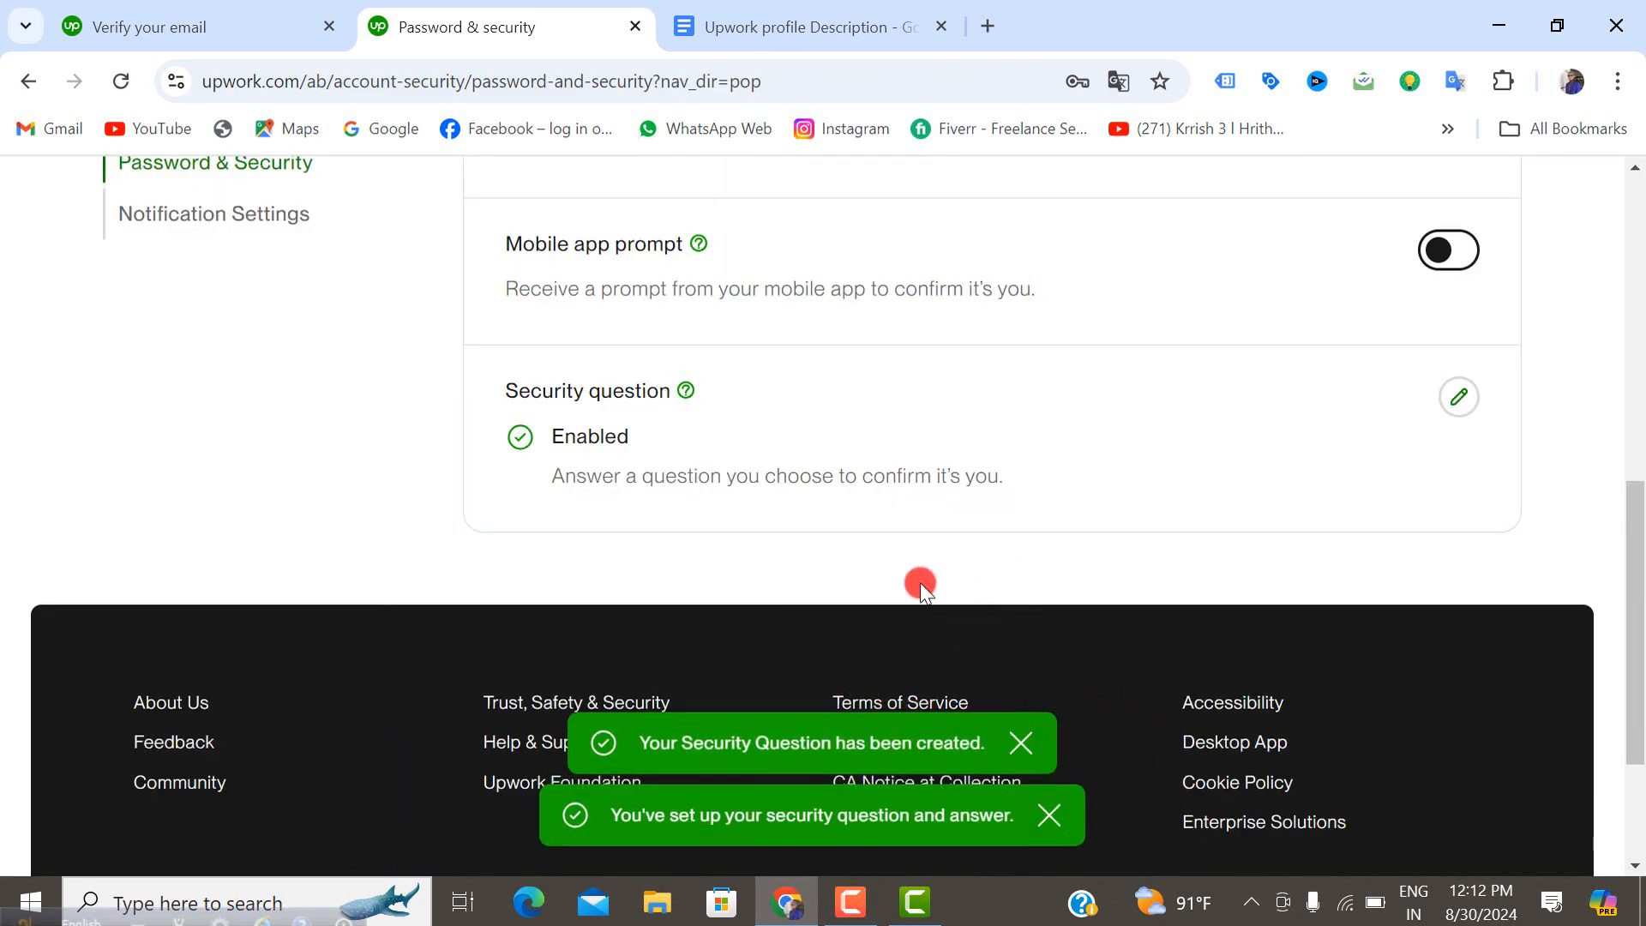
scroll(956, 677, up, 8)
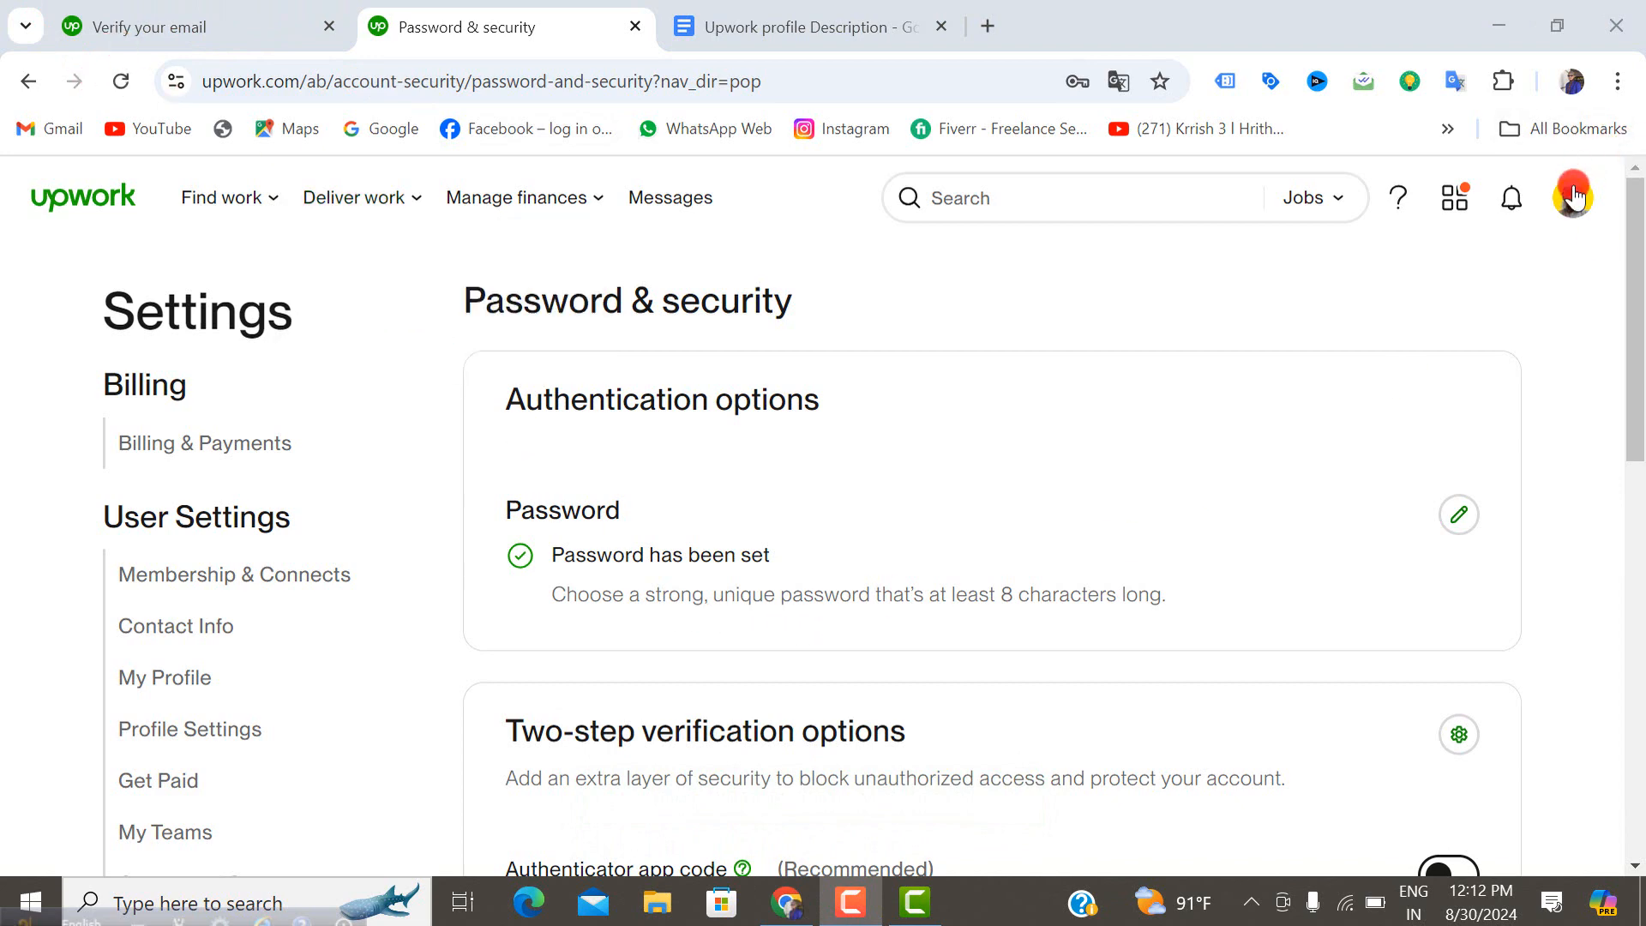
- Open Your profile from the avatar menu and scroll through the 'I am a professional Digital Marketer' page
click(1572, 194)
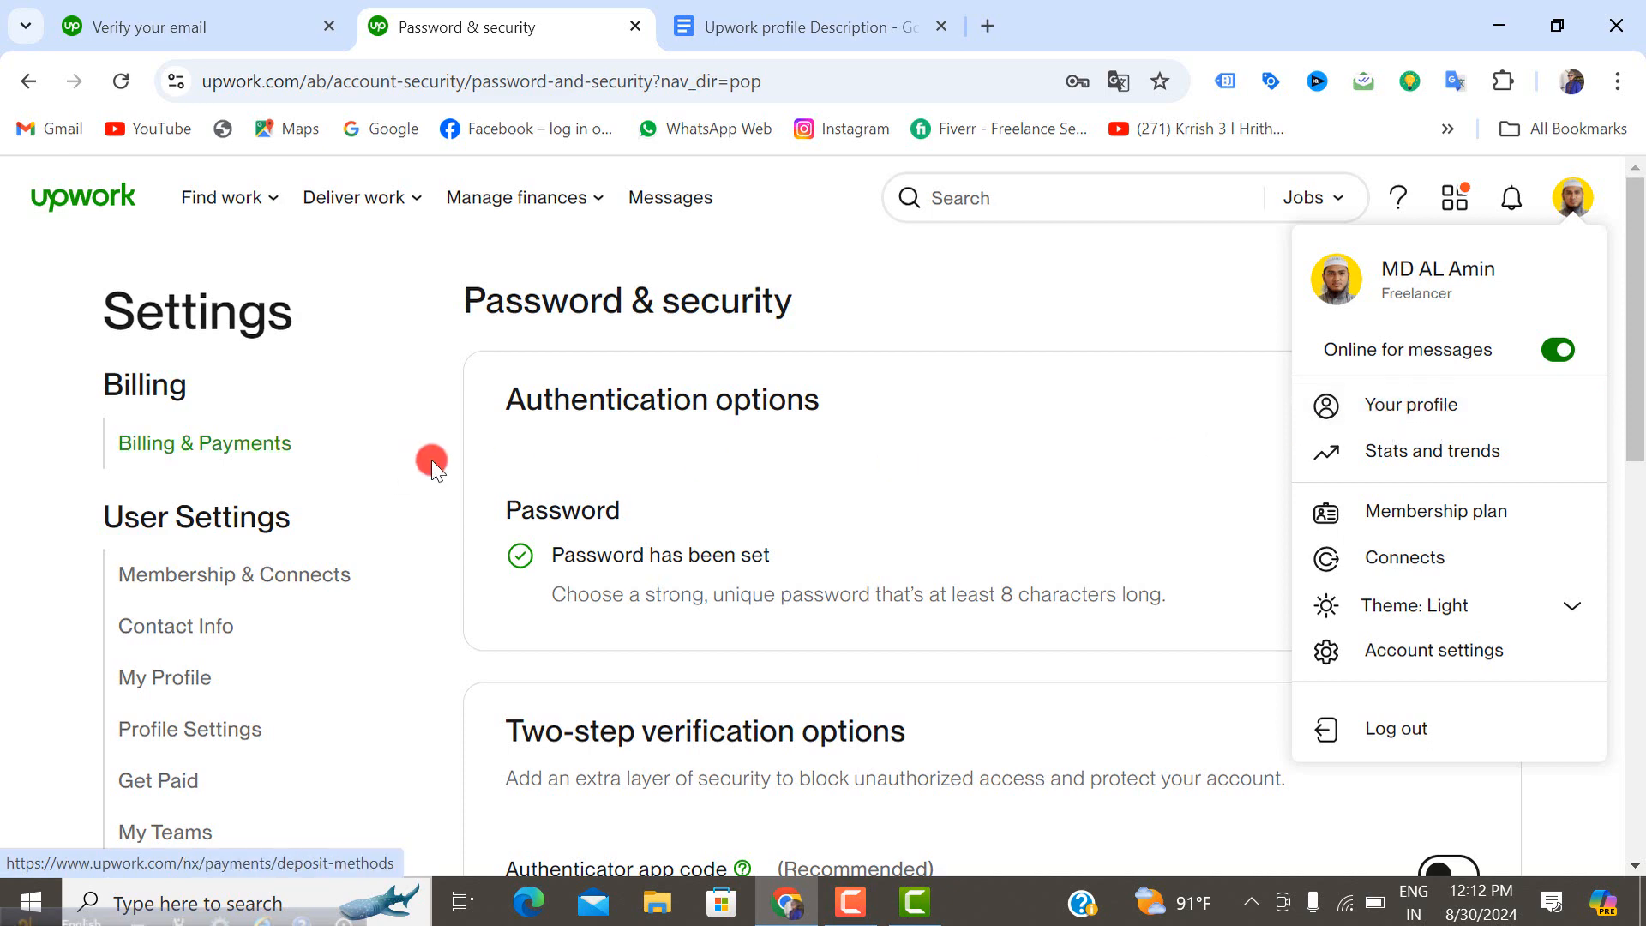
click(1412, 404)
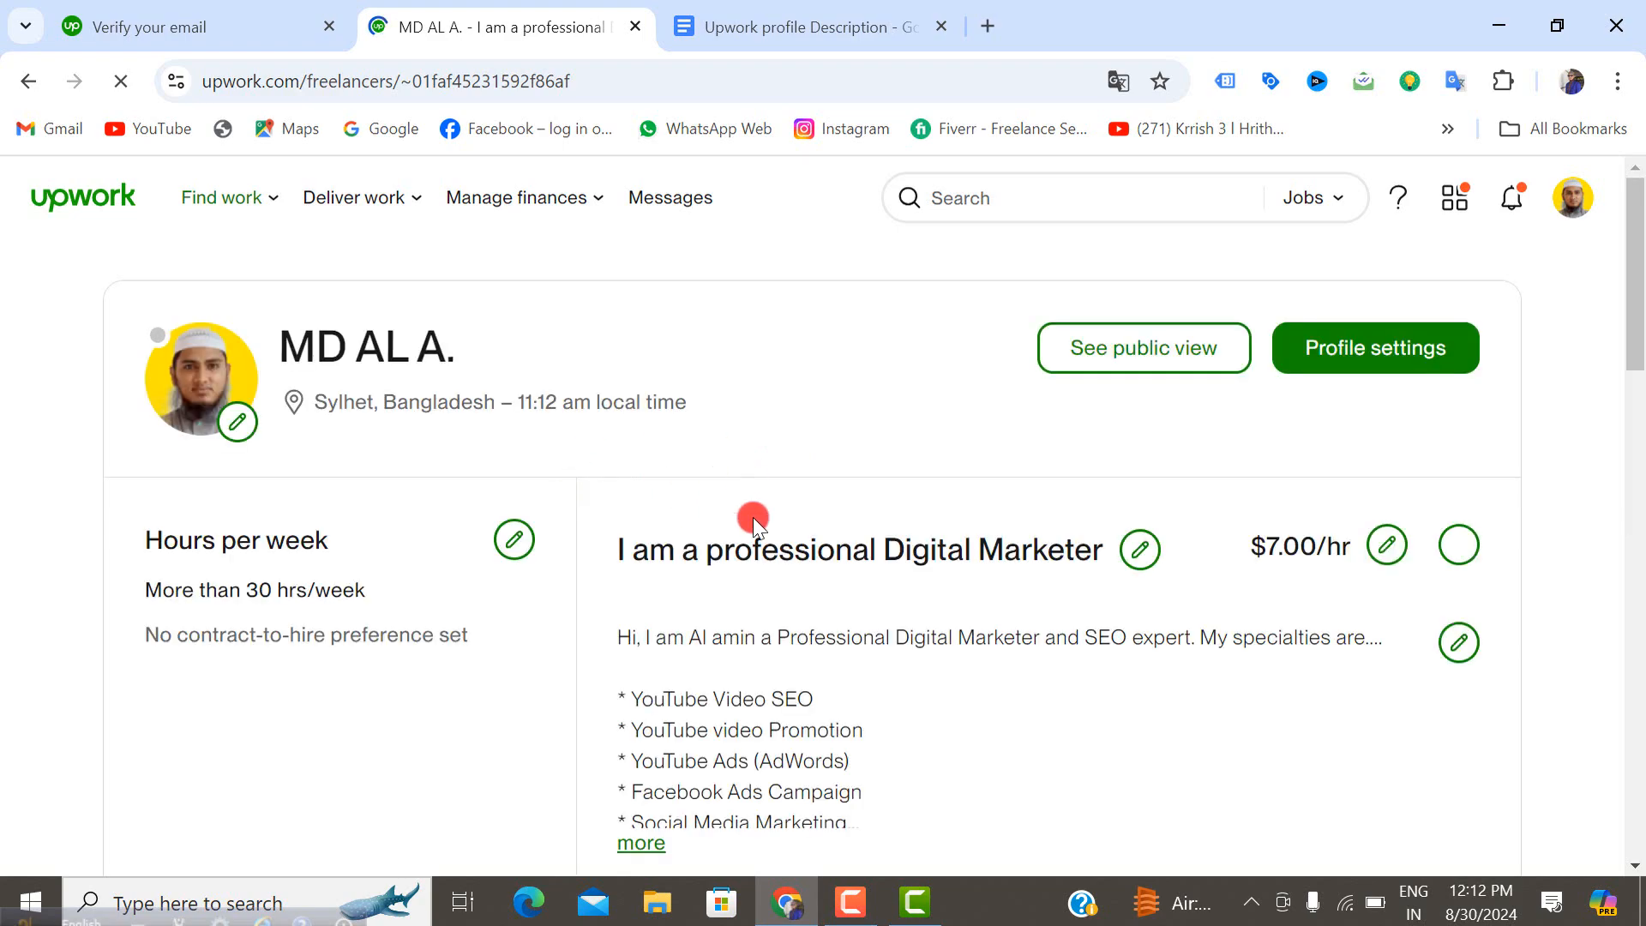
scroll(686, 633, down, 20)
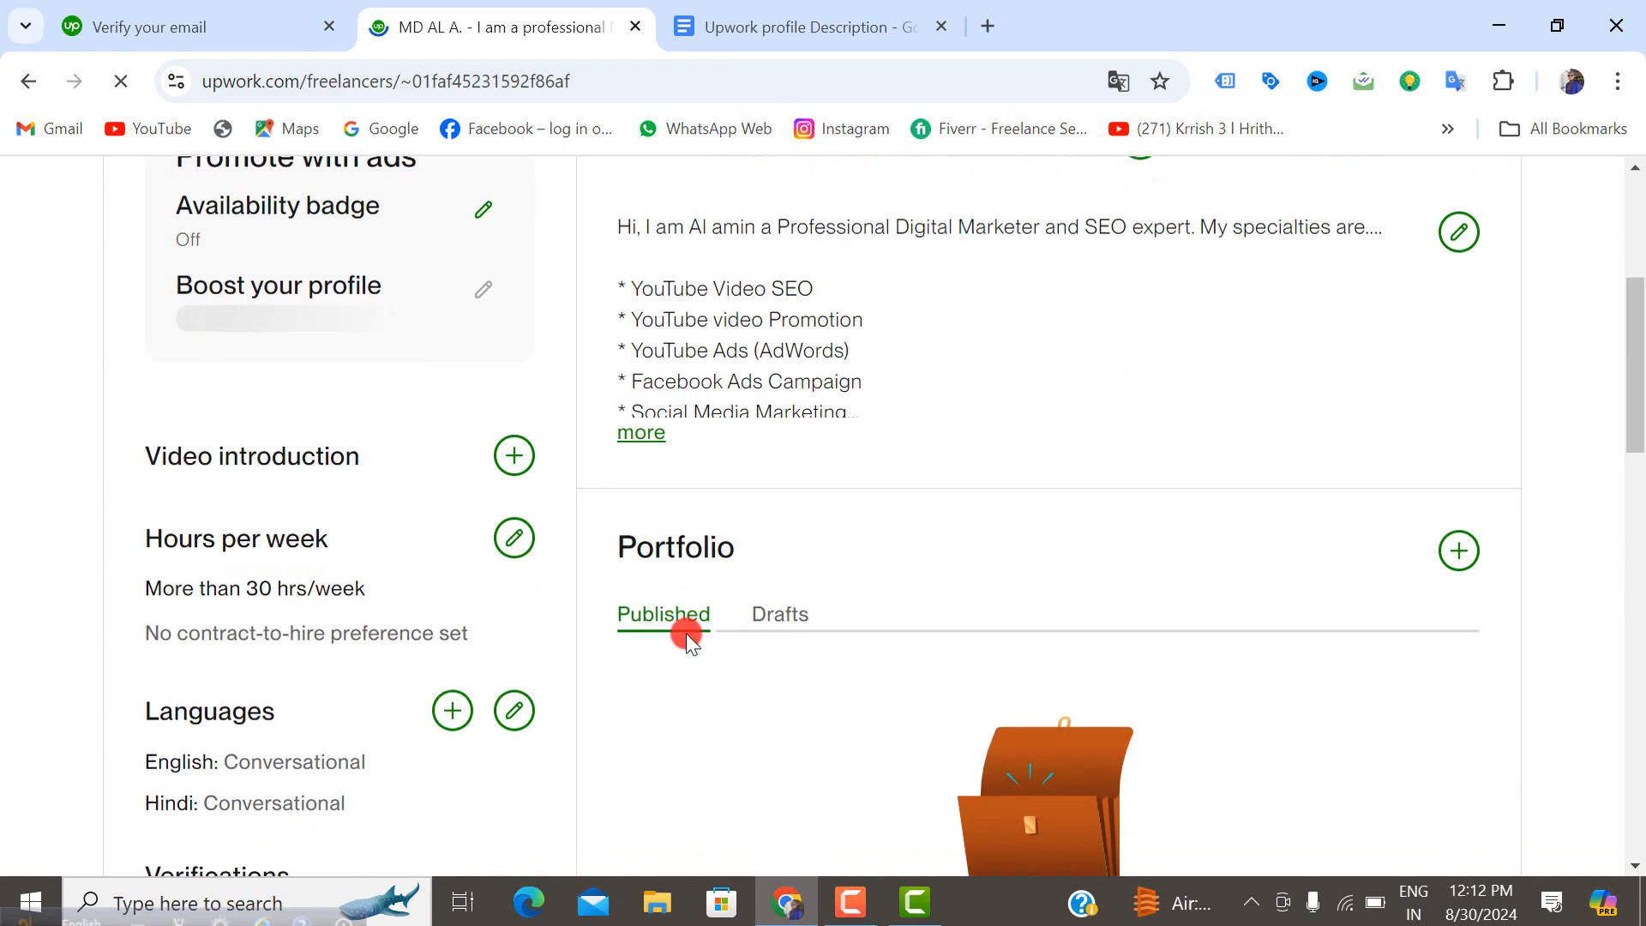
scroll(698, 634, up, 12)
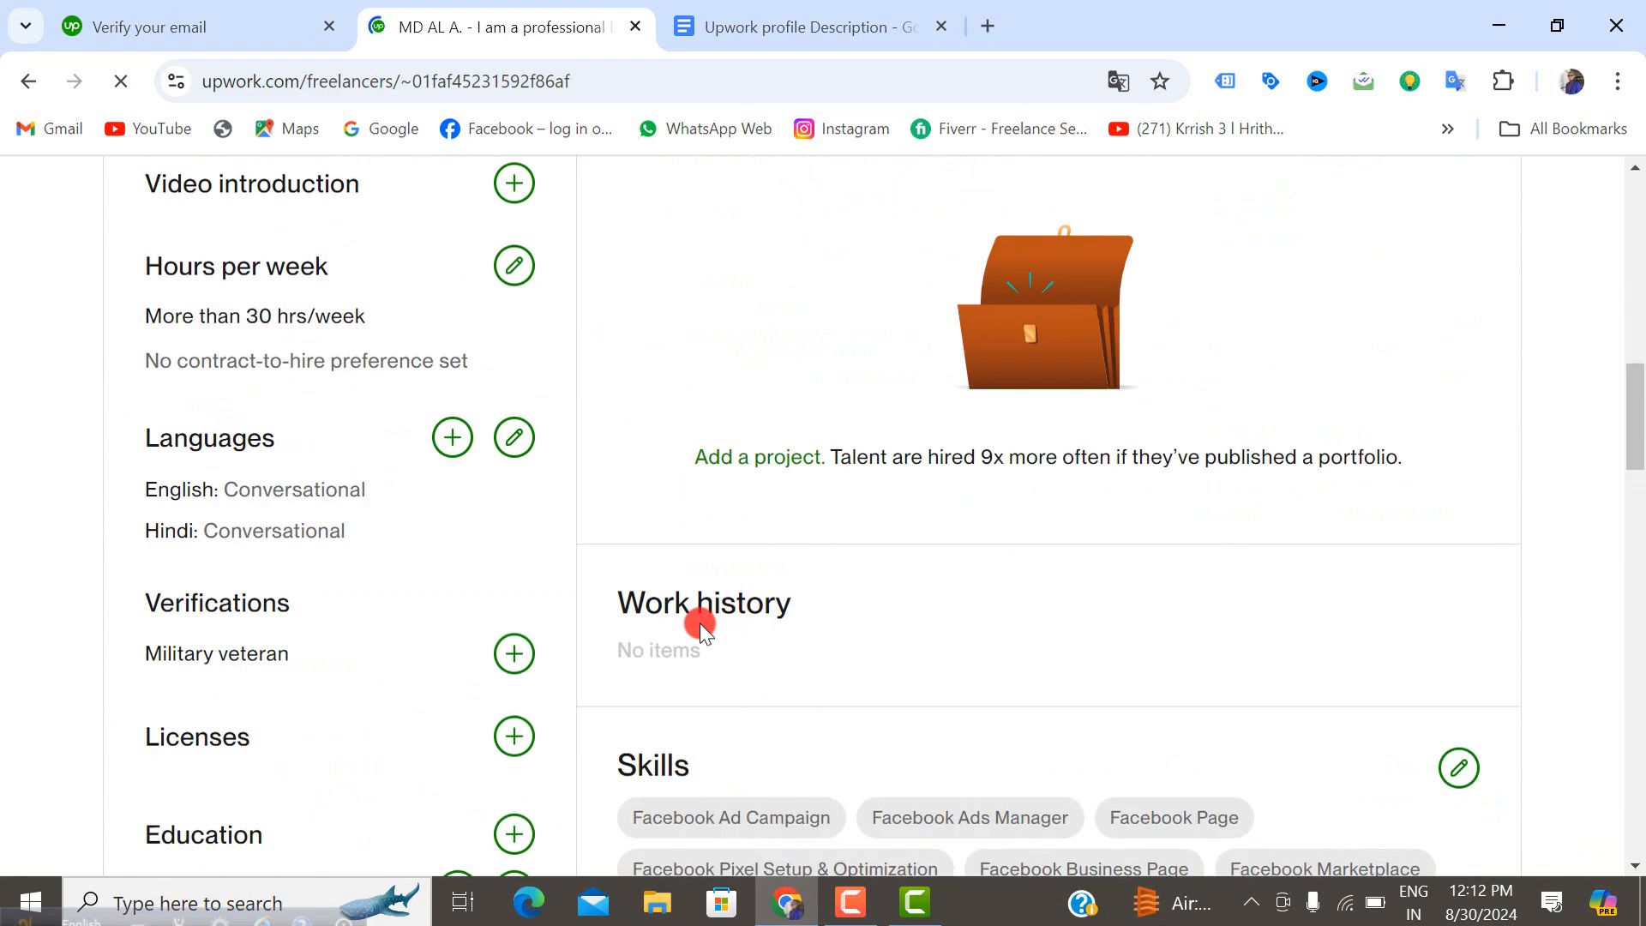
scroll(700, 622, up, 4)
scroll(699, 618, up, 9)
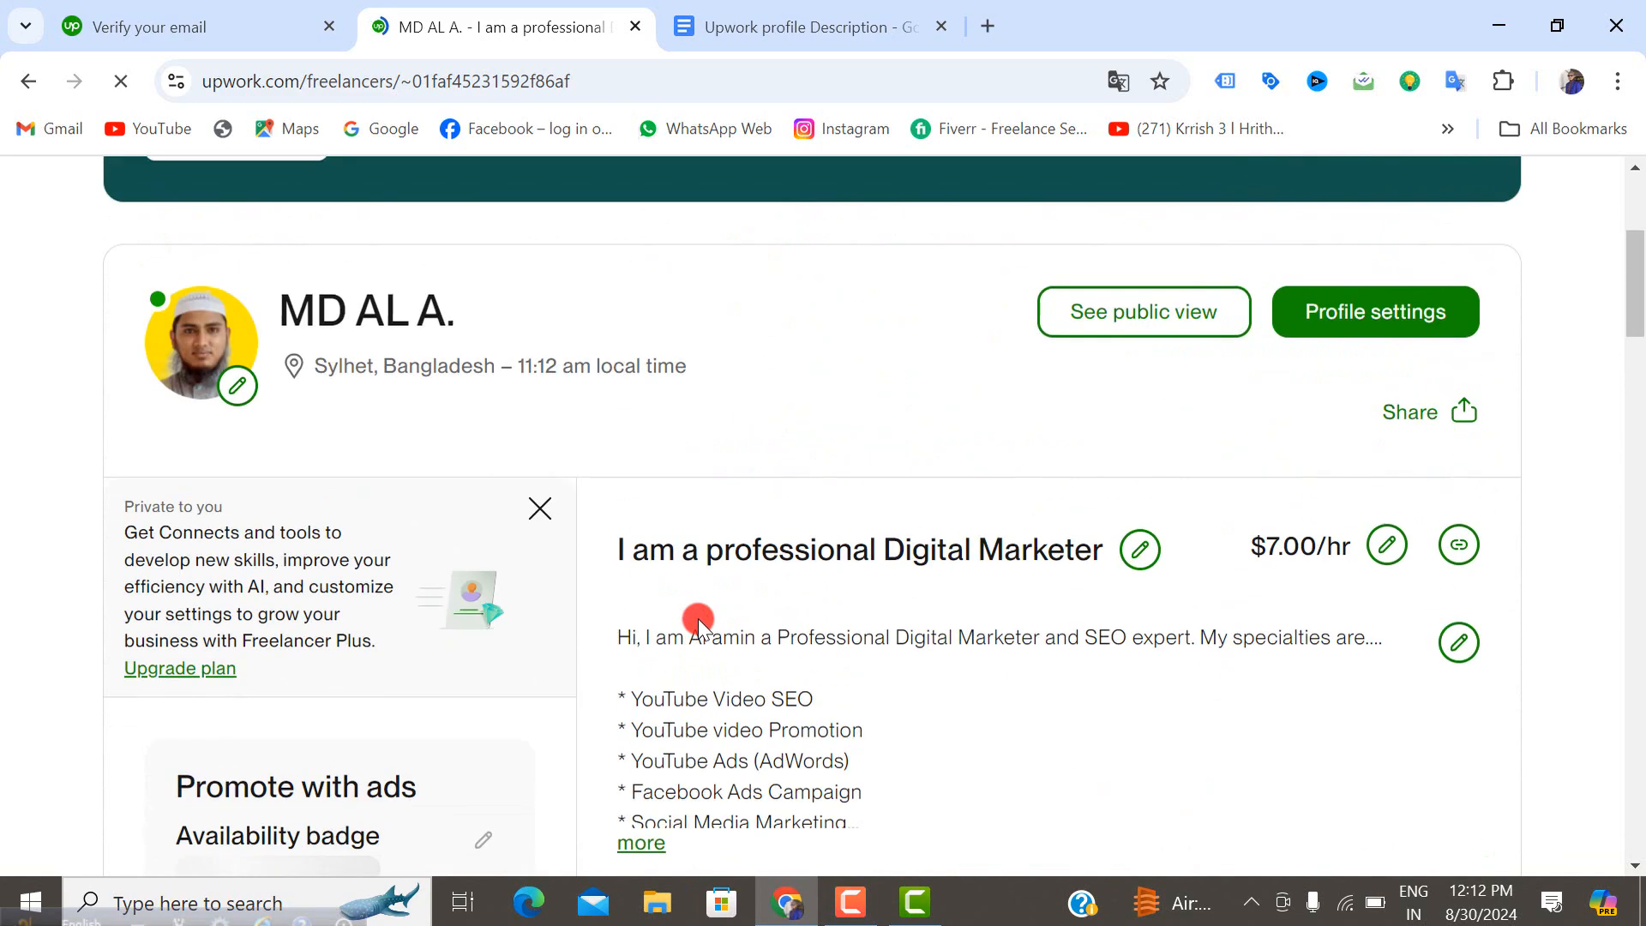
scroll(702, 614, down, 3)
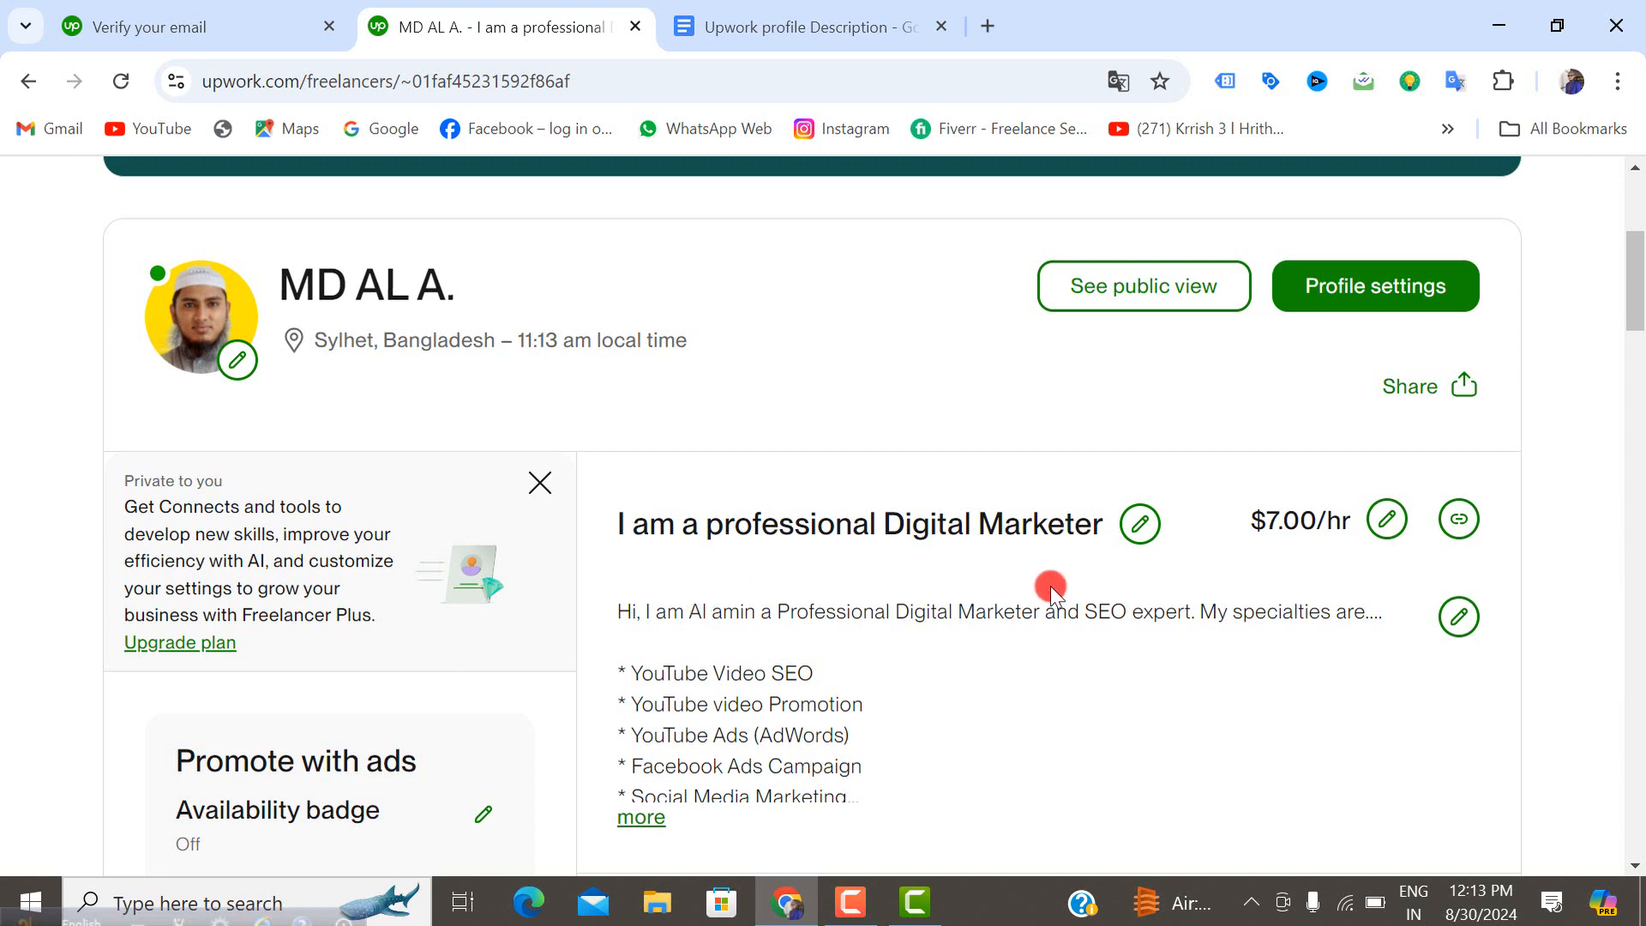
scroll(1051, 584, up, 5)
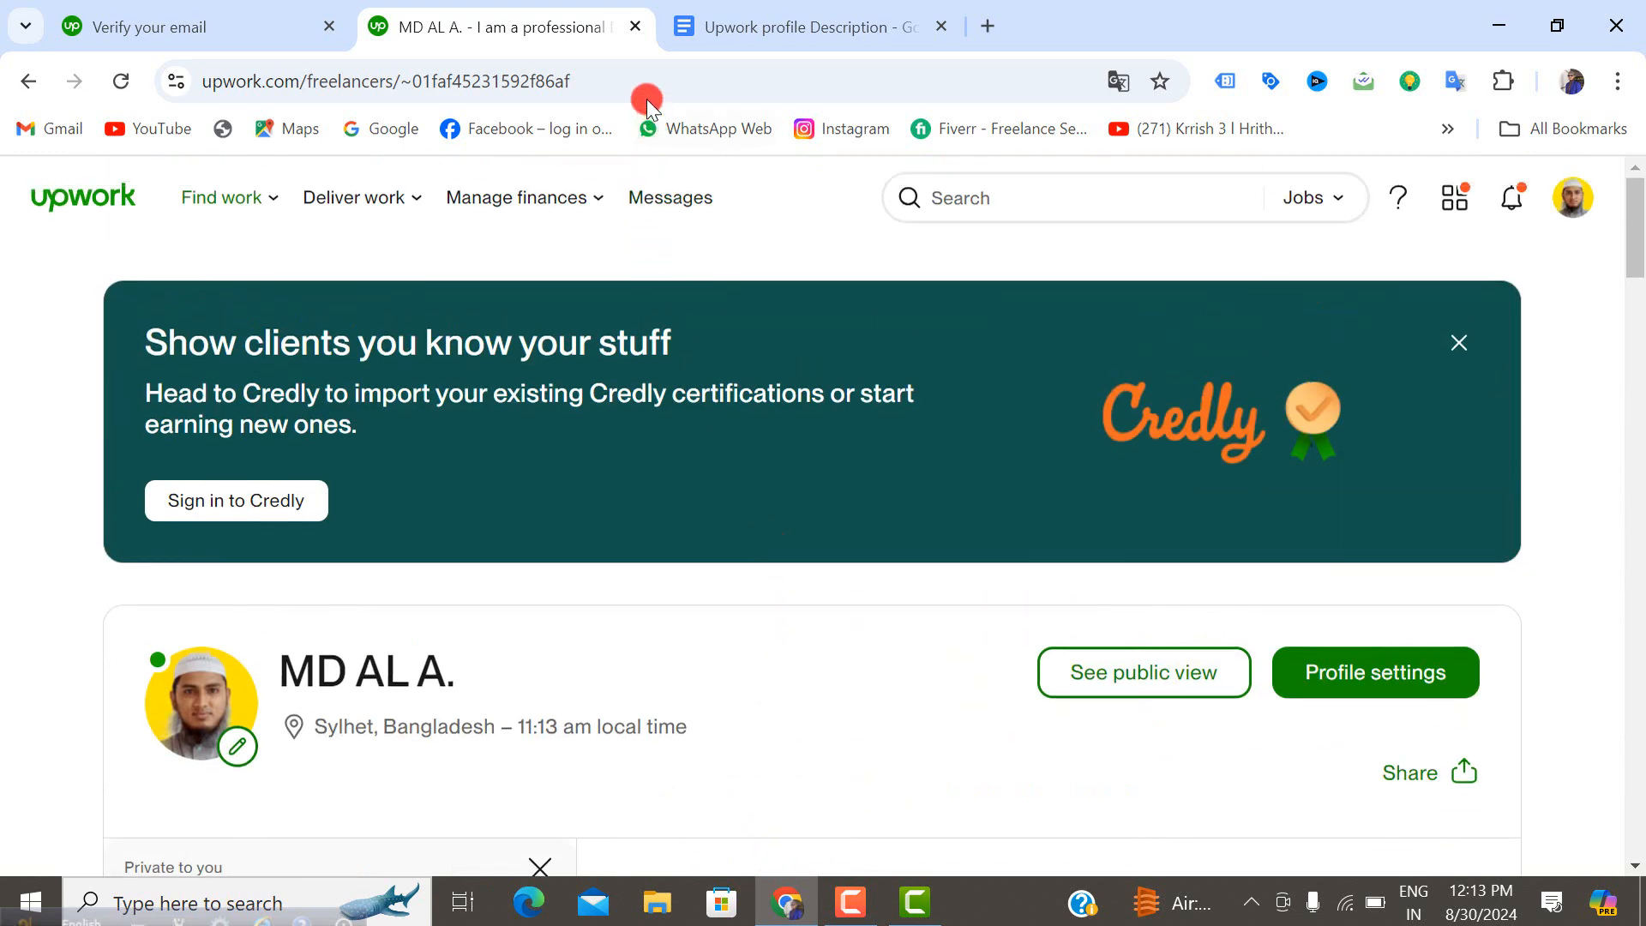